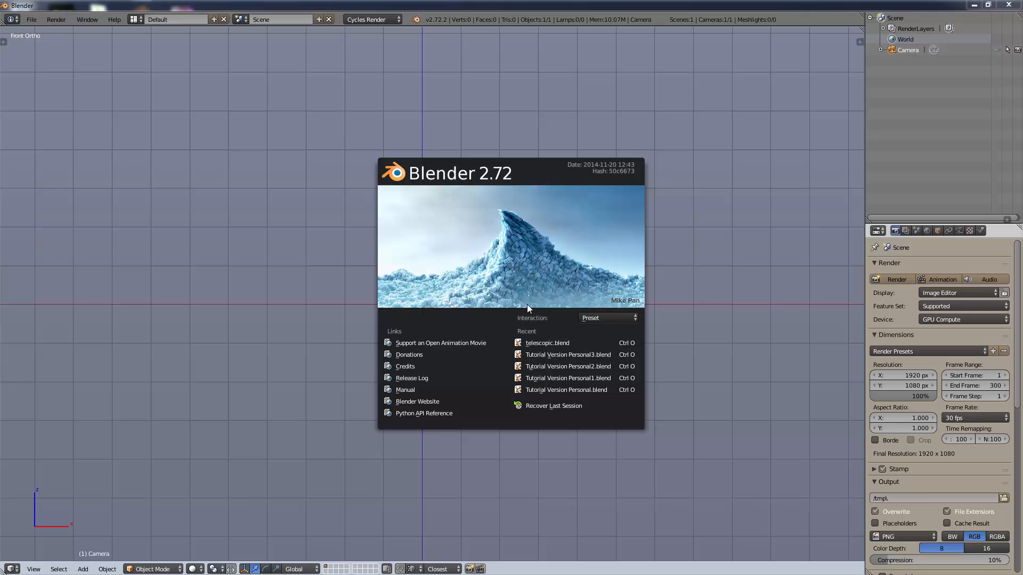
Open the recent file telescopic.blend and play its hydraulic rig animation in the timeline, stopping playback after viewing it.
click(555, 343)
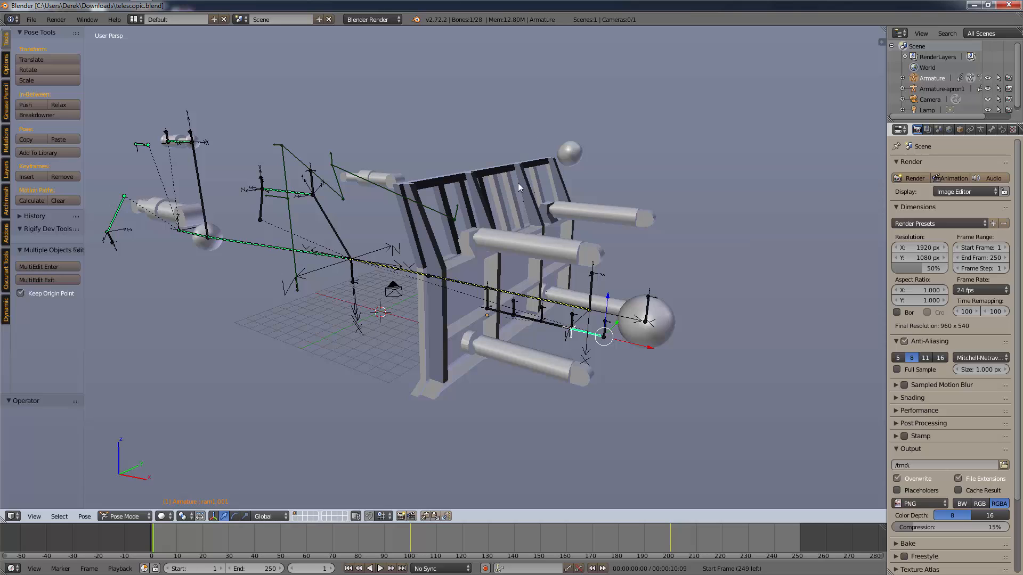
scroll(507, 226, up, 3)
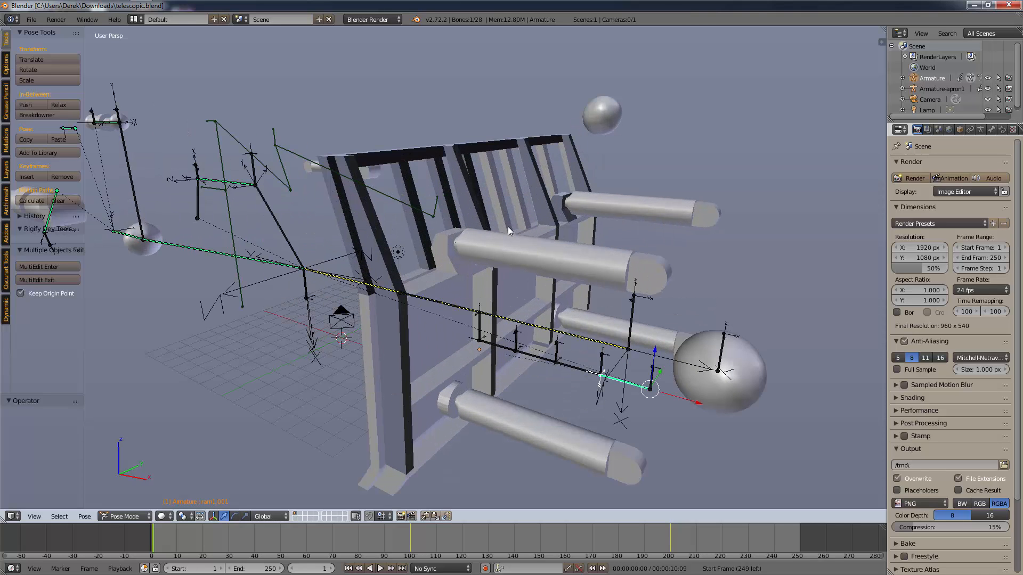
scroll(507, 226, down, 2)
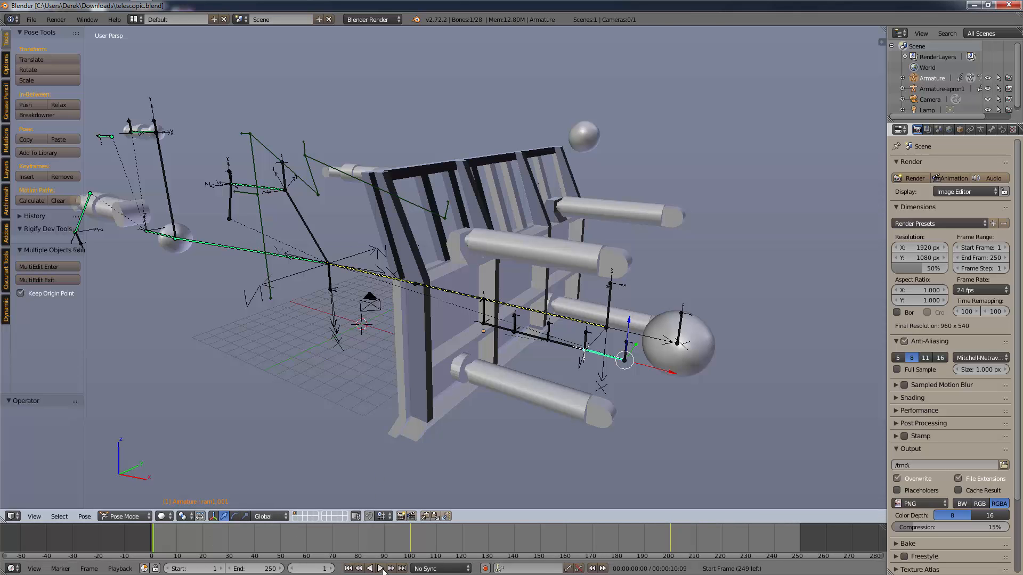
click(381, 569)
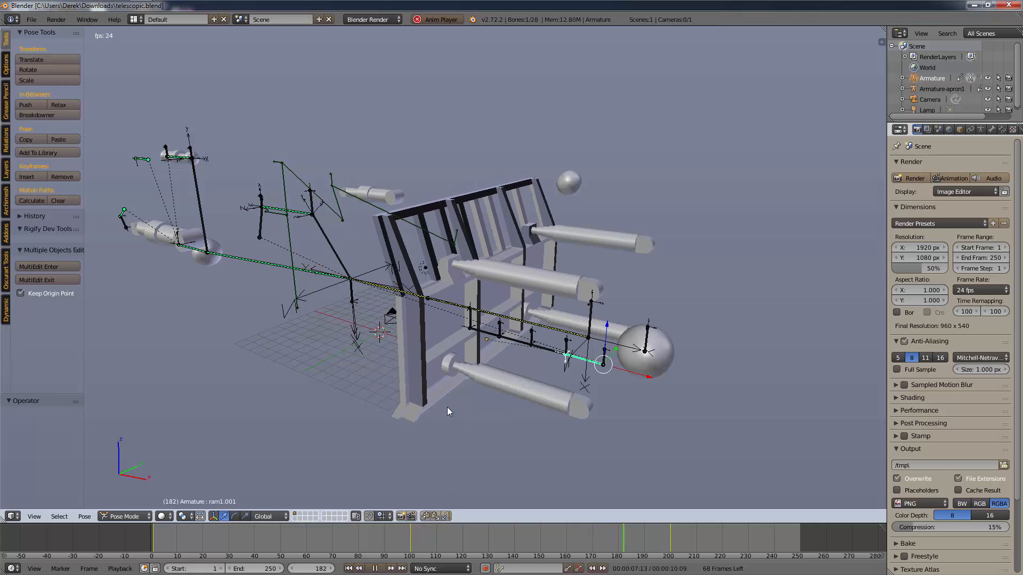
shift+middle_drag(393, 253, 533, 279)
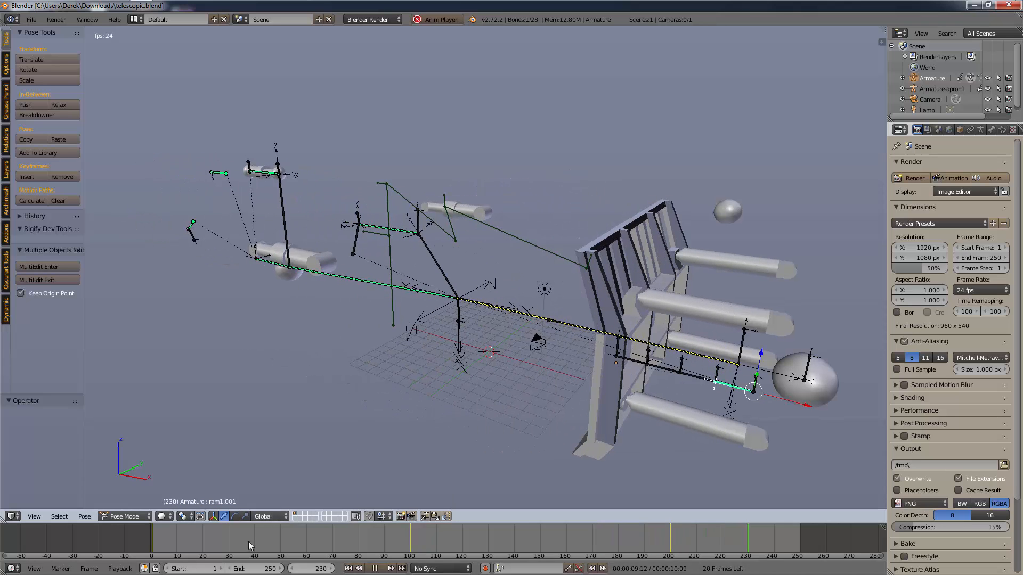
click(375, 569)
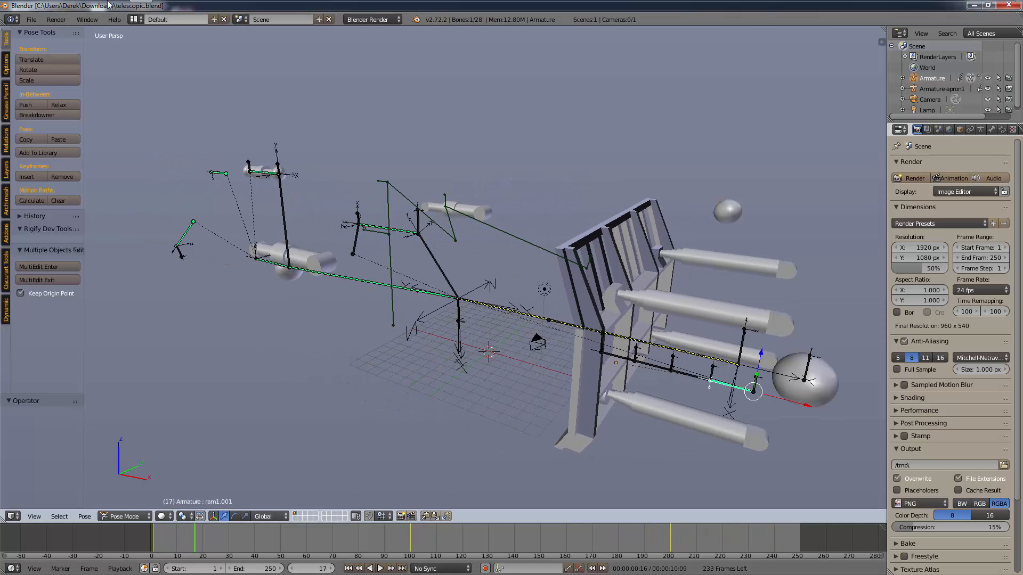
Open the recent project Tutorial Version Personal3.blend.
click(32, 19)
mouse_move(78, 53)
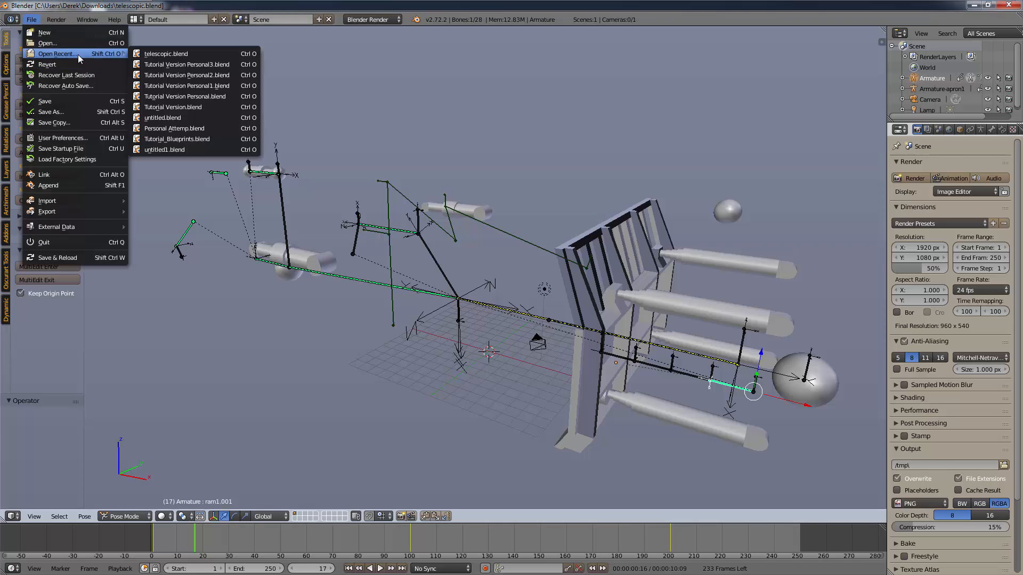
click(233, 65)
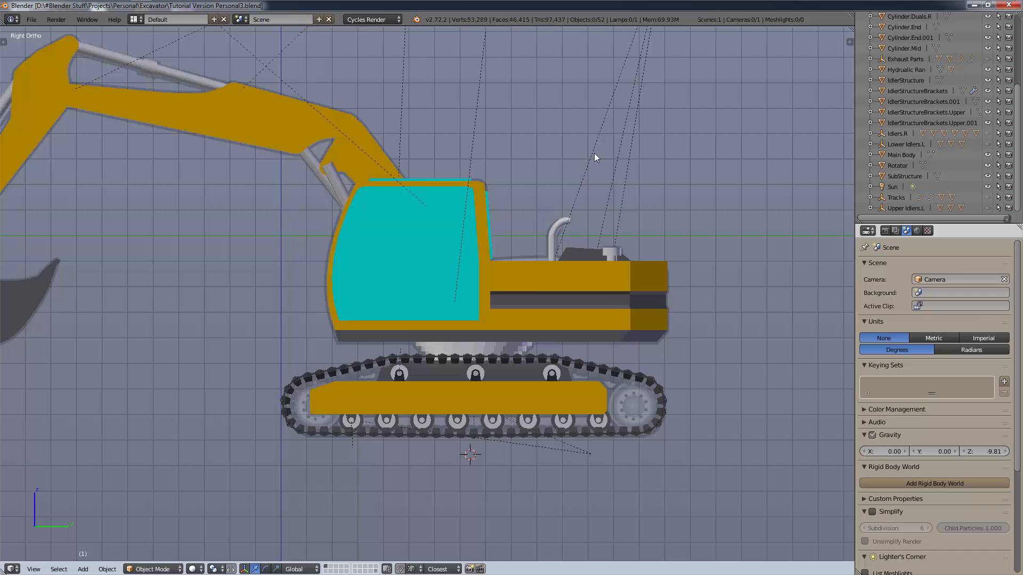
Examine the excavator's tracks, idlers, idler brackets and the rotator between the body and undercarriage.
middle_drag(544, 340, 516, 389)
scroll(517, 385, up, 4)
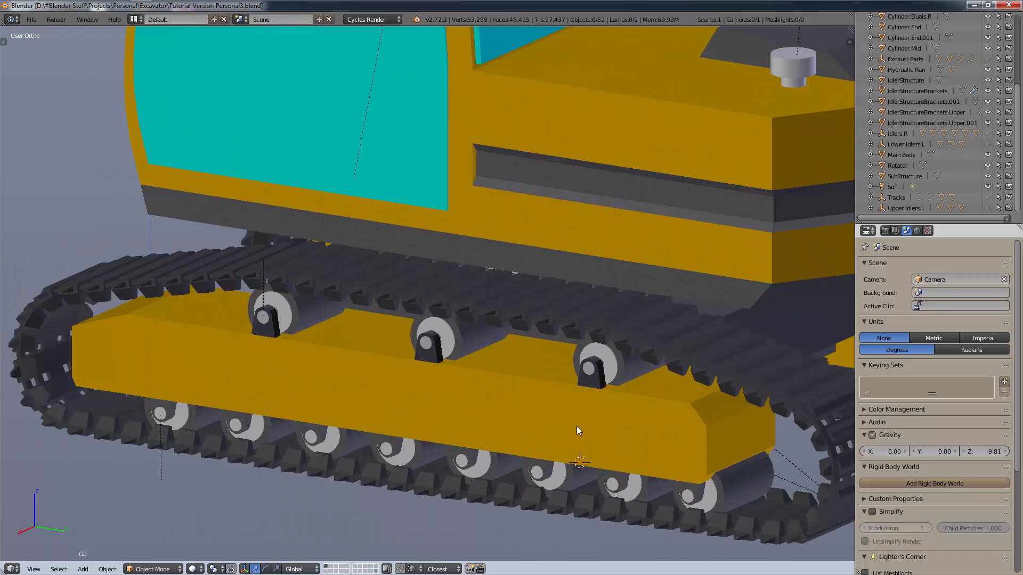
scroll(612, 327, down, 7)
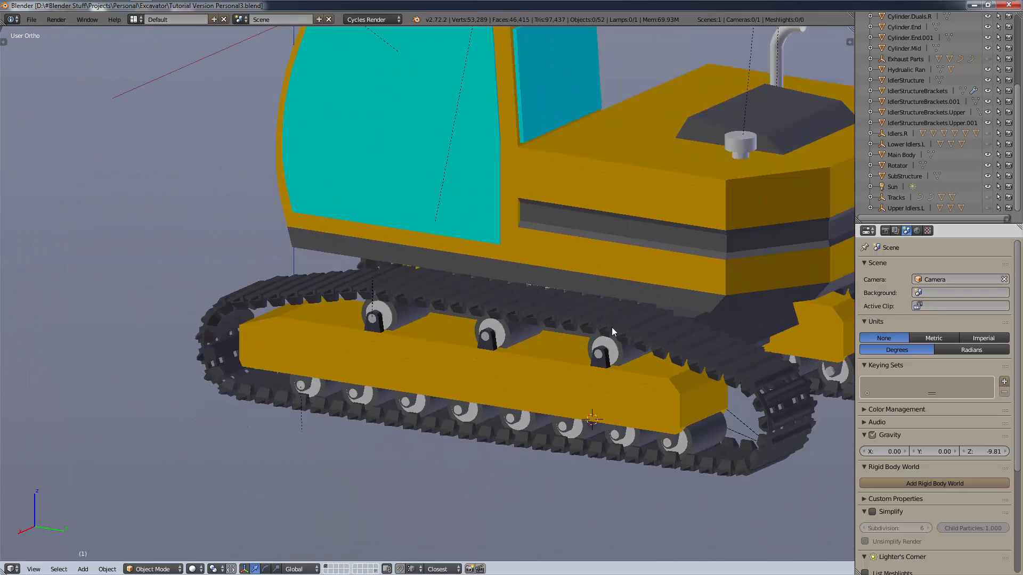
scroll(570, 333, up, 8)
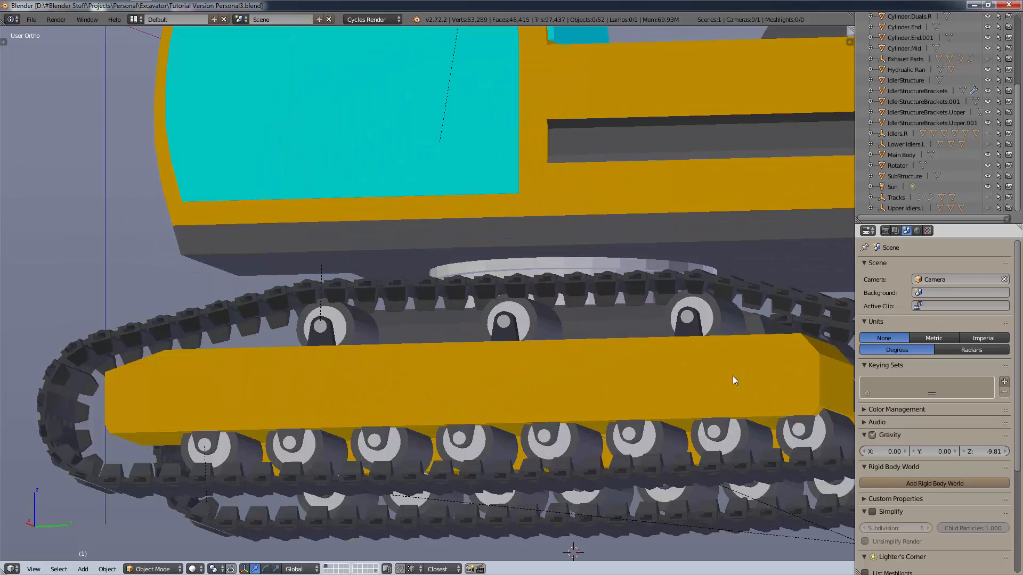
middle_drag(733, 376, 616, 398)
scroll(423, 453, down, 5)
middle_drag(423, 453, 463, 407)
scroll(454, 440, up, 5)
shift+middle_drag(521, 339, 369, 27)
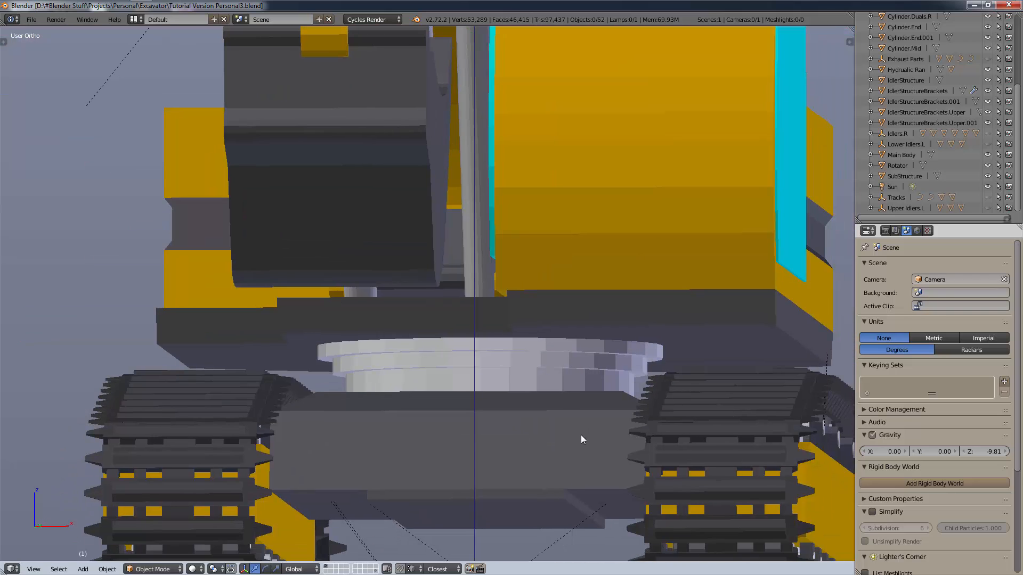
scroll(580, 437, up, 1)
middle_drag(577, 485, 515, 489)
scroll(632, 502, down, 13)
Examine the lower ends of the boom's hydraulic cylinders and an upper idler bracket up close.
scroll(516, 492, up, 12)
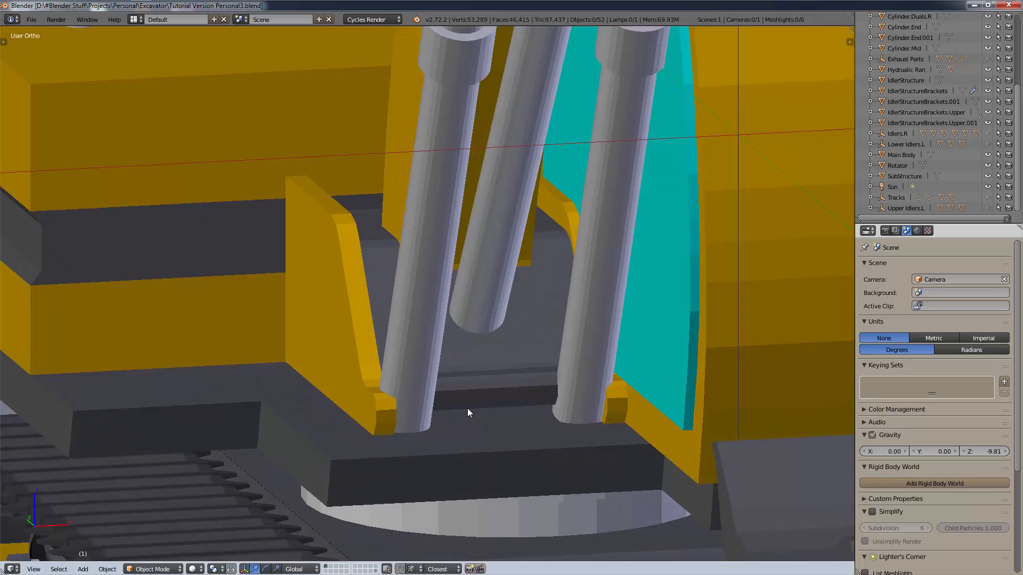
shift+middle_drag(468, 408, 522, 520)
scroll(538, 465, up, 4)
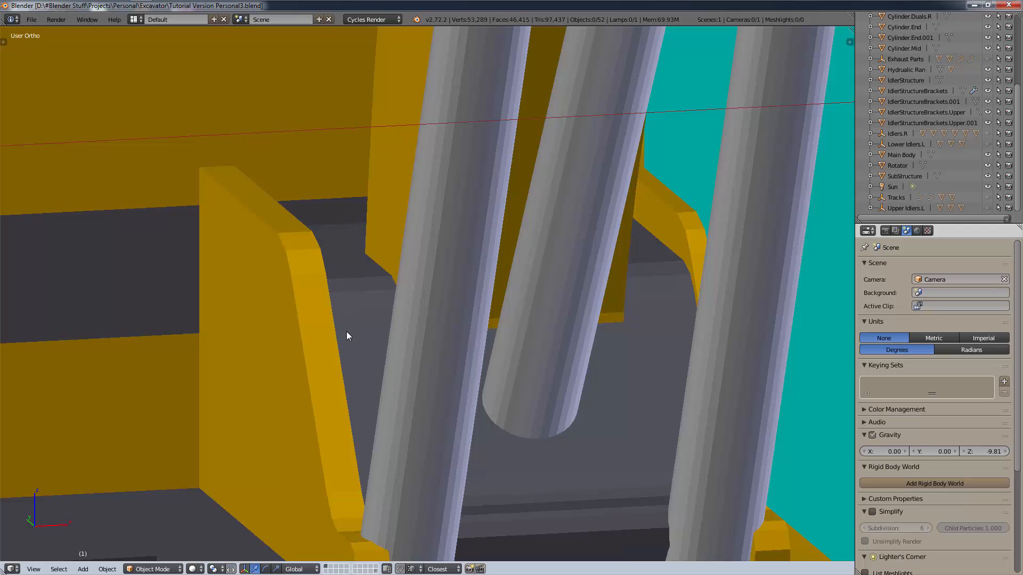
scroll(514, 397, down, 8)
shift+middle_drag(521, 431, 634, 213)
scroll(476, 340, up, 3)
scroll(477, 343, up, 5)
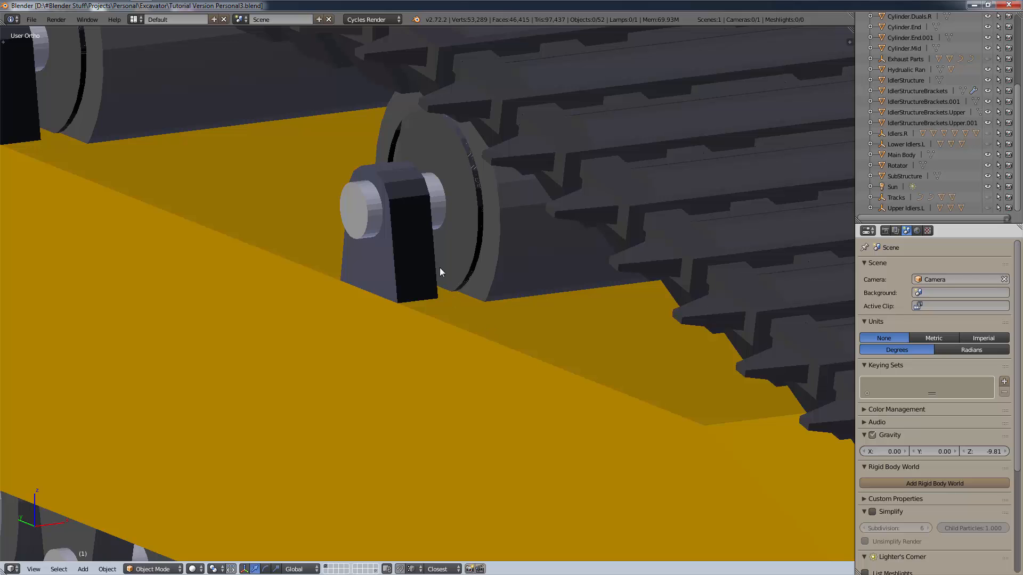
scroll(417, 286, down, 12)
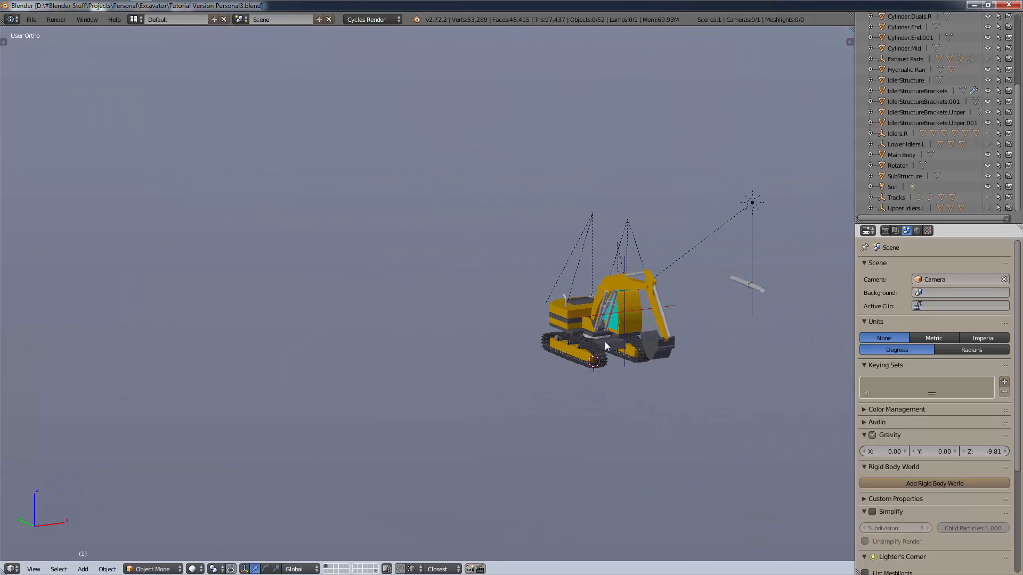
scroll(605, 344, up, 4)
scroll(635, 350, up, 5)
scroll(632, 347, down, 3)
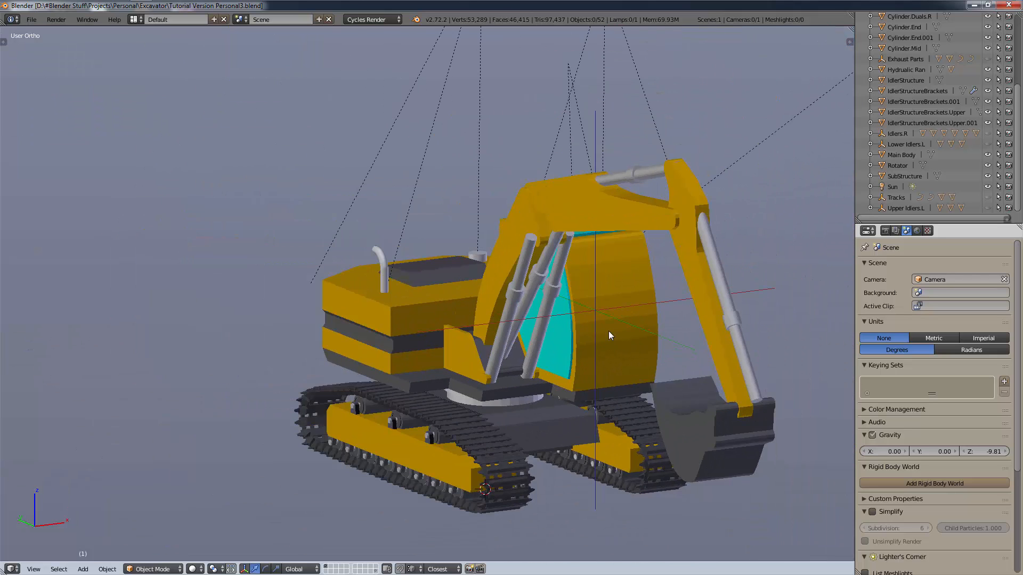
Examine the separate hydraulic cylinder beside the excavator and compare it with the cylinders on the boom and arm.
shift+middle_drag(688, 336, 366, 383)
middle_drag(539, 251, 612, 213)
scroll(612, 213, down, 6)
scroll(489, 219, up, 8)
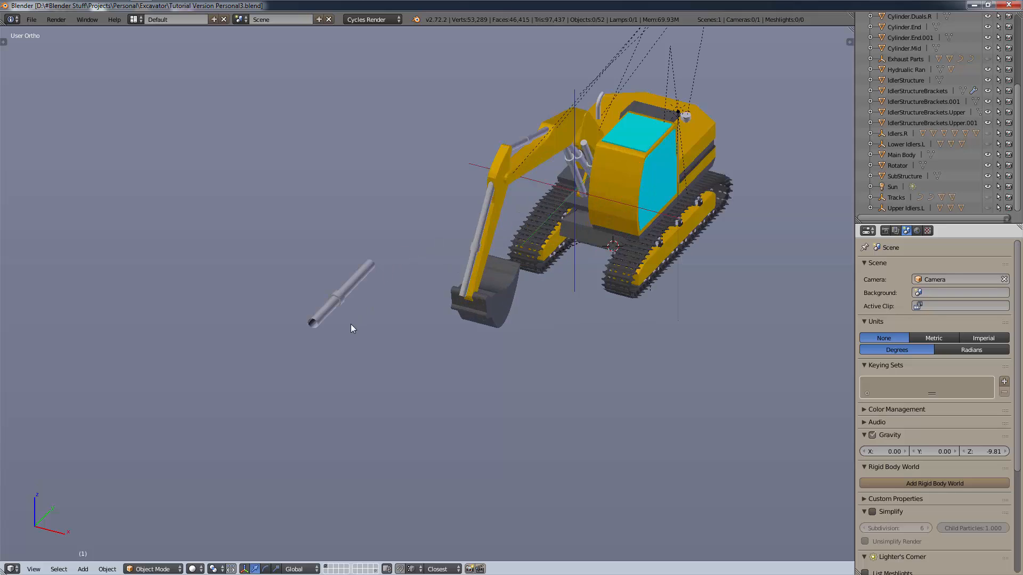
scroll(384, 293, up, 4)
shift+middle_drag(314, 265, 504, 333)
scroll(384, 297, up, 2)
scroll(500, 329, up, 6)
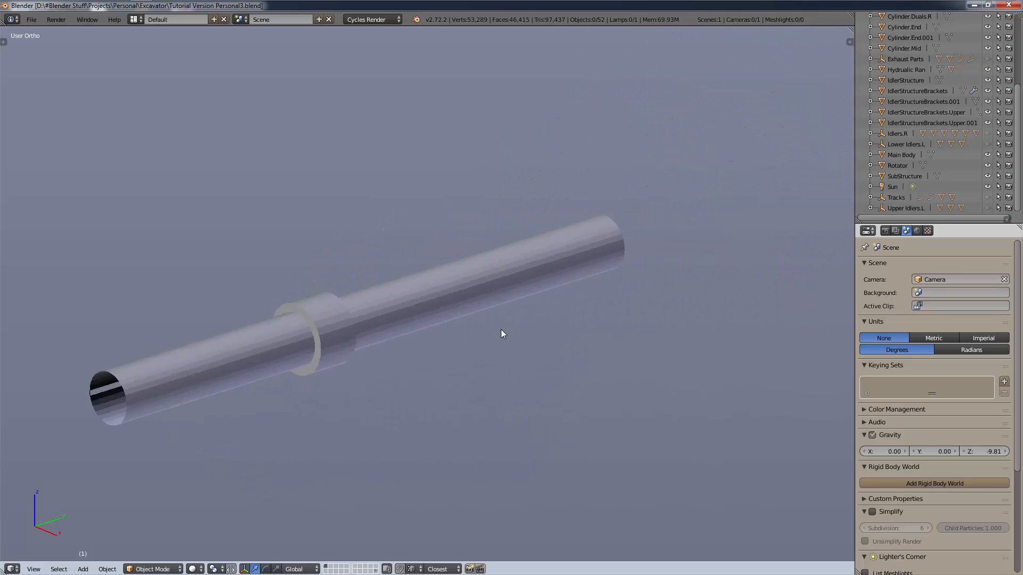
scroll(501, 329, down, 14)
shift+middle_drag(695, 448, 509, 367)
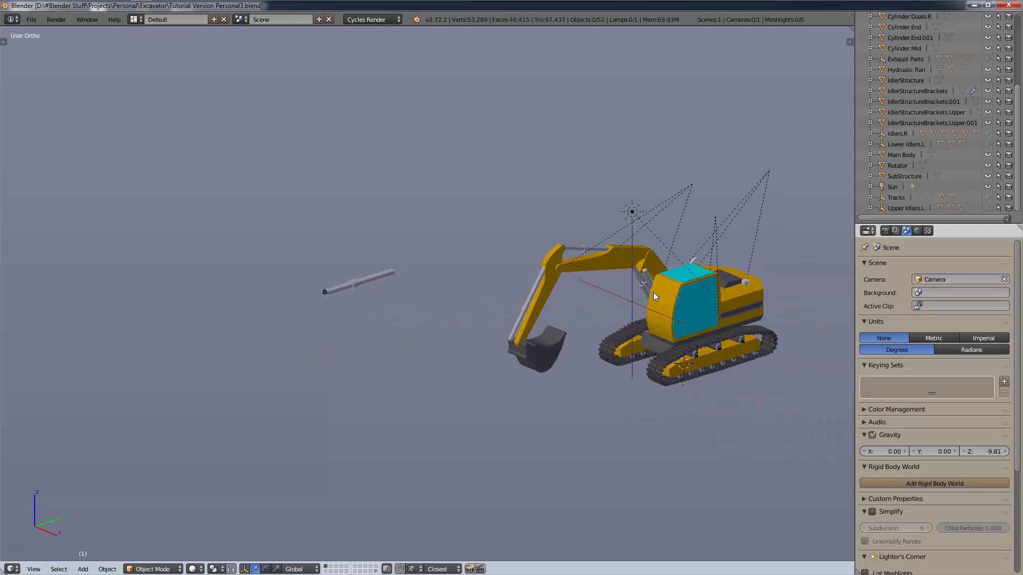
scroll(661, 297, up, 4)
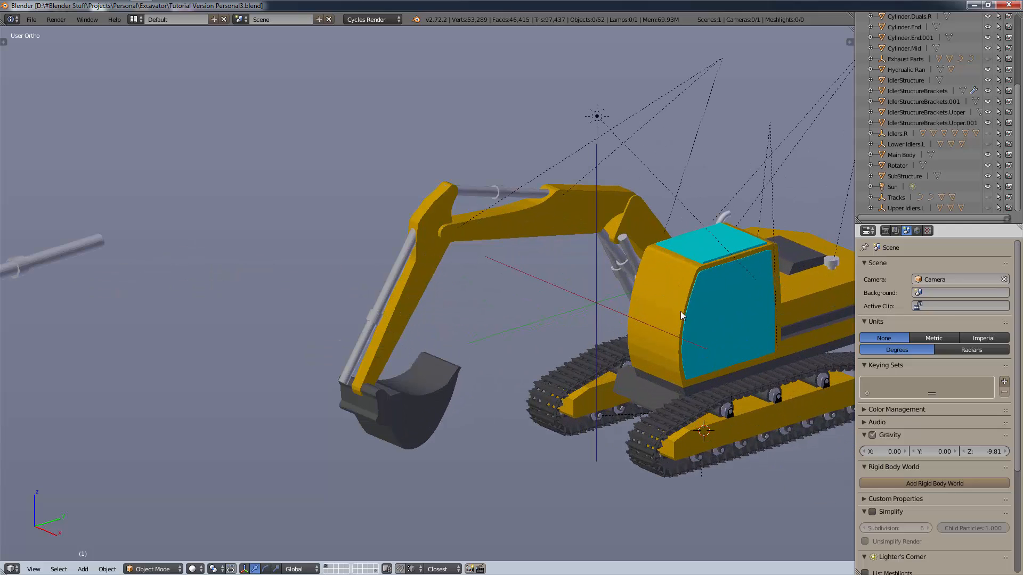
shift+middle_drag(679, 311, 560, 324)
middle_drag(618, 339, 530, 341)
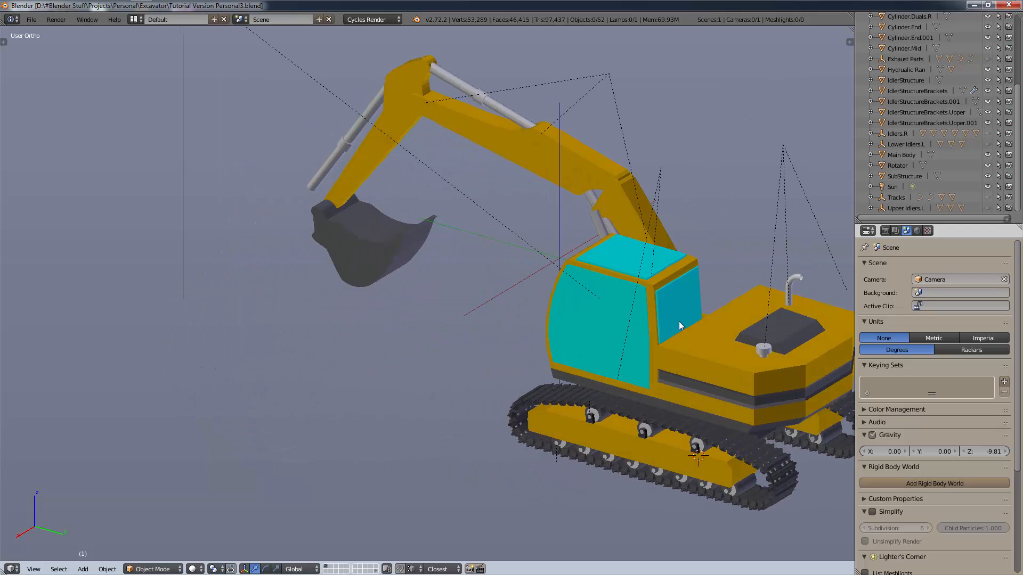
shift+middle_drag(680, 326, 603, 267)
Switch to the right orthographic view with the excavator's arm and bucket in sight.
key(KP_1)
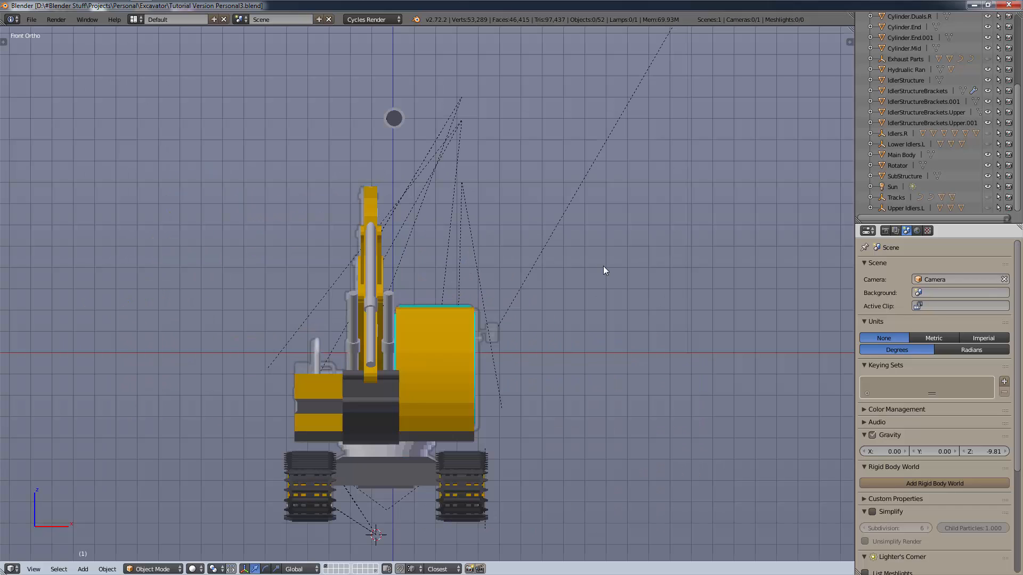
key(KP_3)
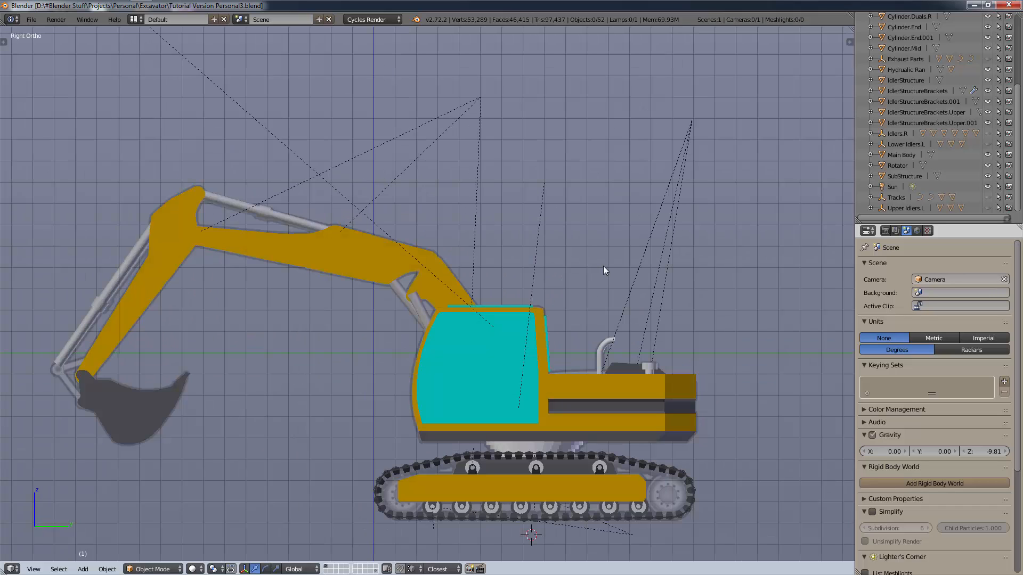
shift+middle_drag(593, 267, 783, 233)
scroll(432, 384, up, 3)
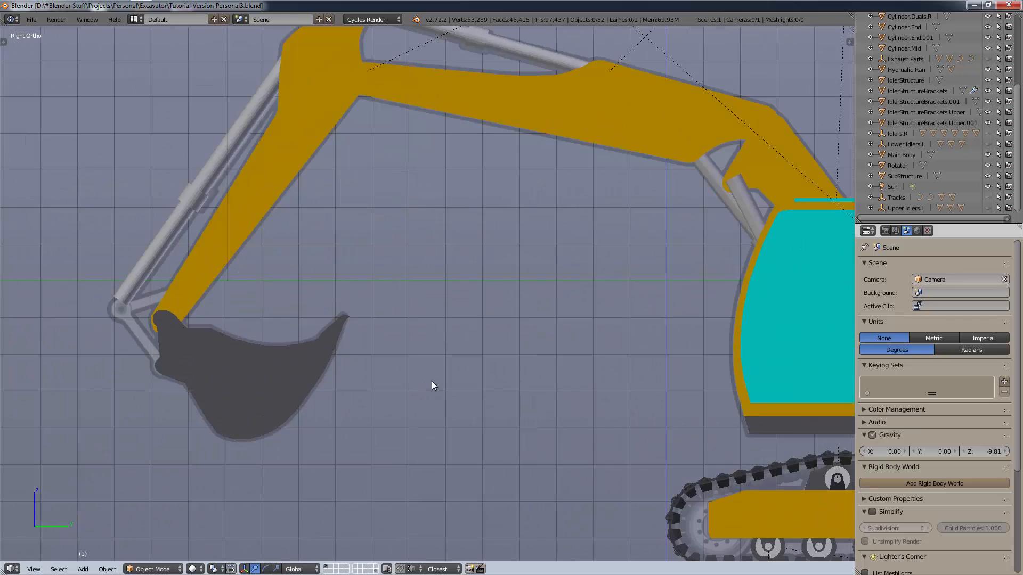
scroll(431, 382, down, 4)
key(shift+z)
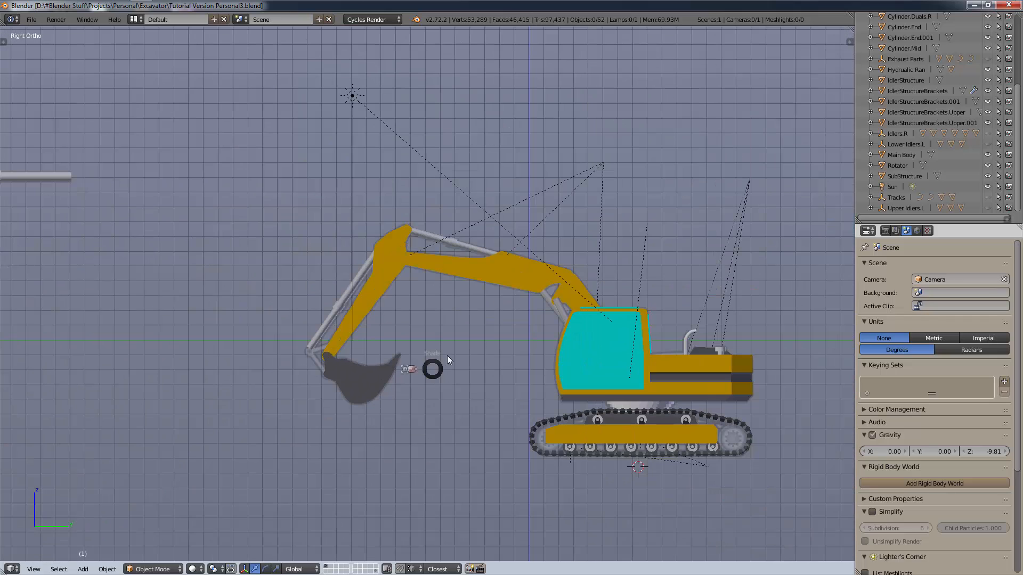
key(z)
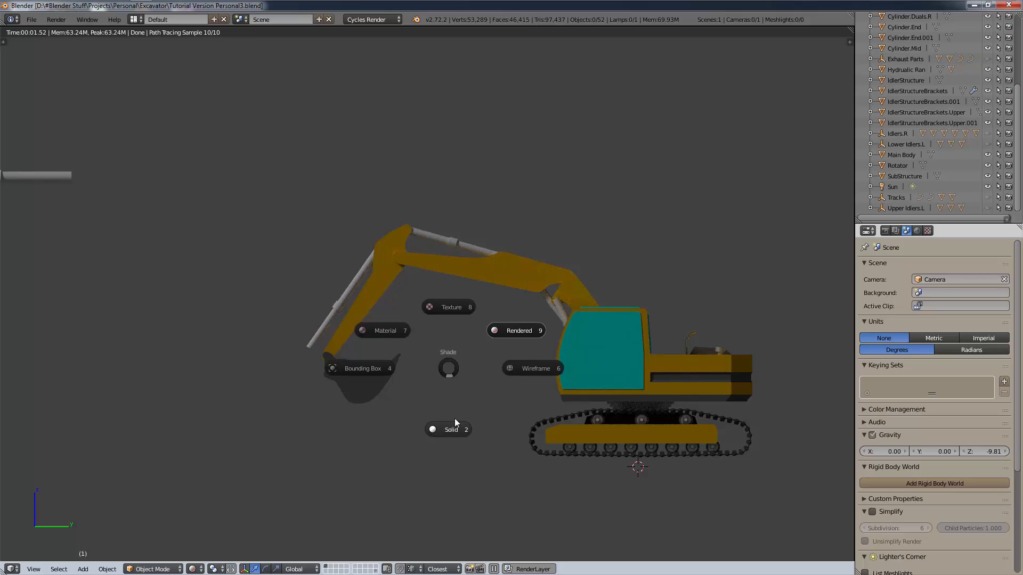
click(446, 432)
Show the model in wireframe shading to reveal the blueprint of the linkage between arm cylinder and bucket.
key(z)
click(509, 395)
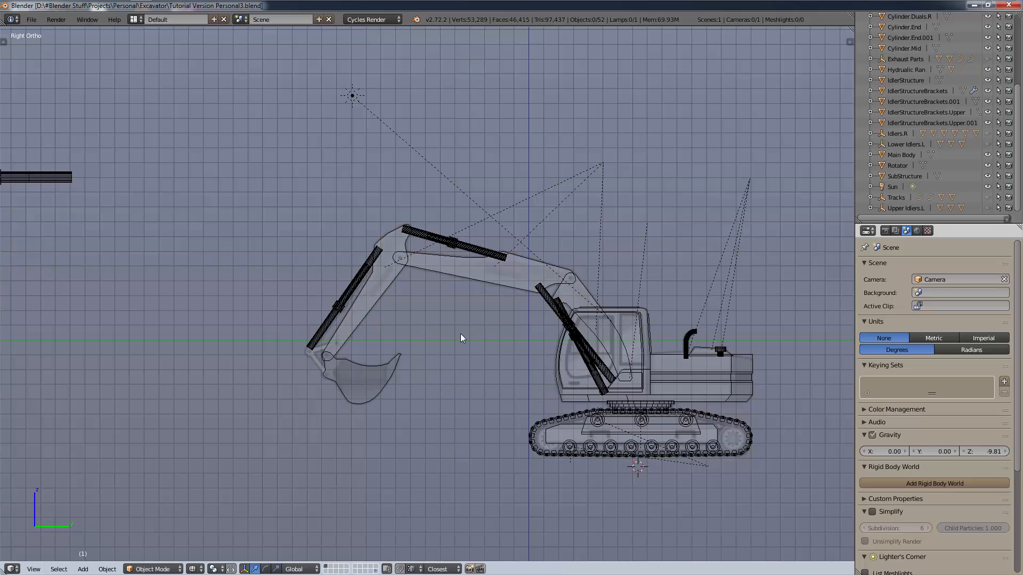
scroll(460, 333, up, 5)
scroll(72, 286, up, 3)
scroll(166, 277, up, 2)
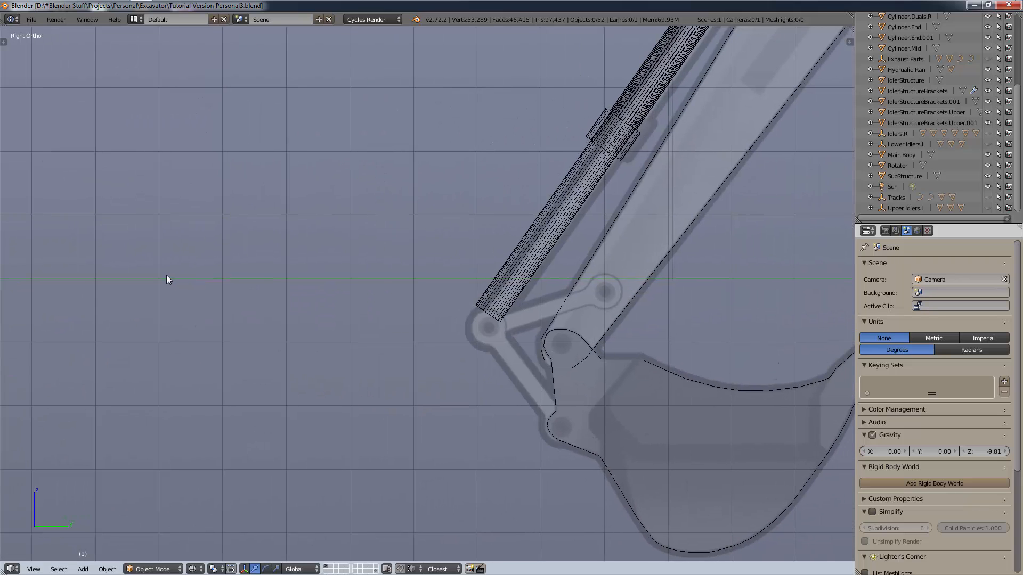
scroll(591, 304, up, 3)
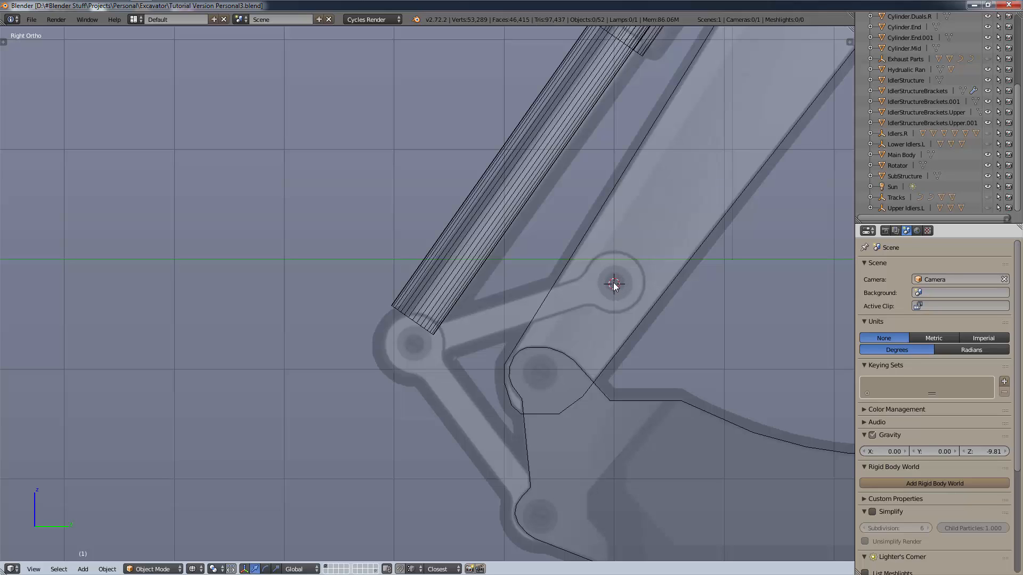
Add a mesh circle at the bucket linkage's pivot on the arm, and enlarge the Outliner to list every object.
key(shift+a)
mouse_move(494, 335)
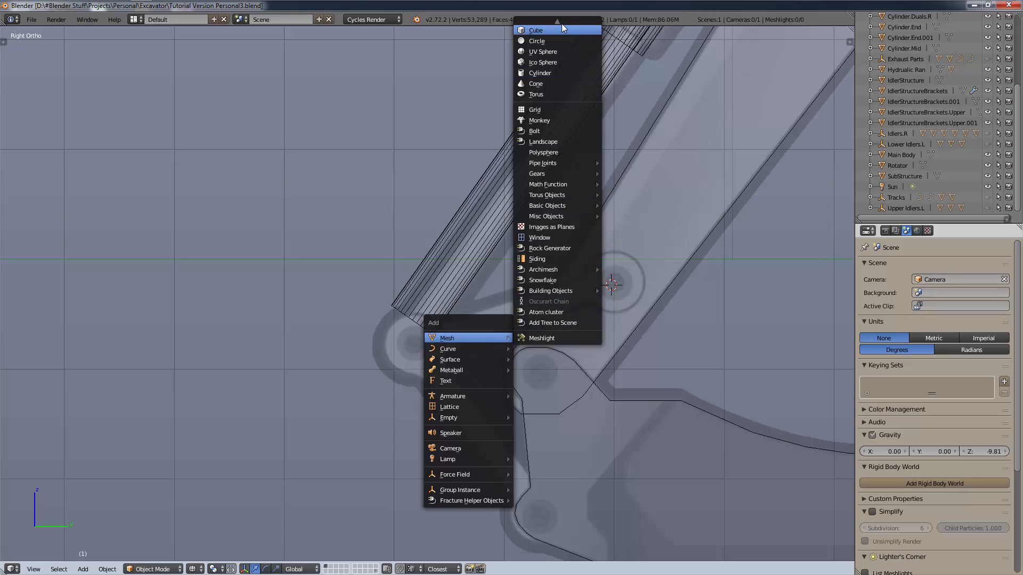
click(551, 45)
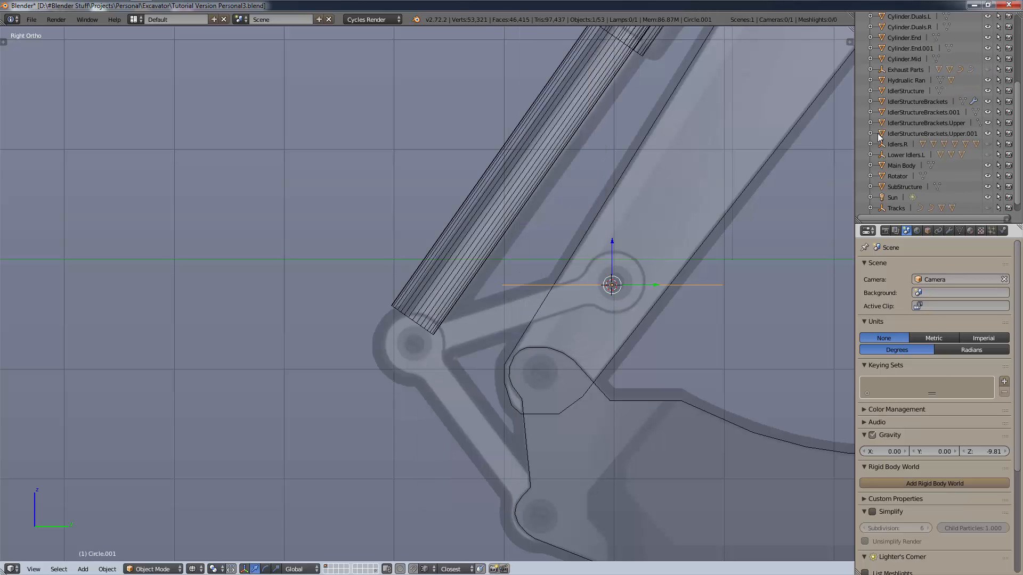
scroll(916, 133, up, 5)
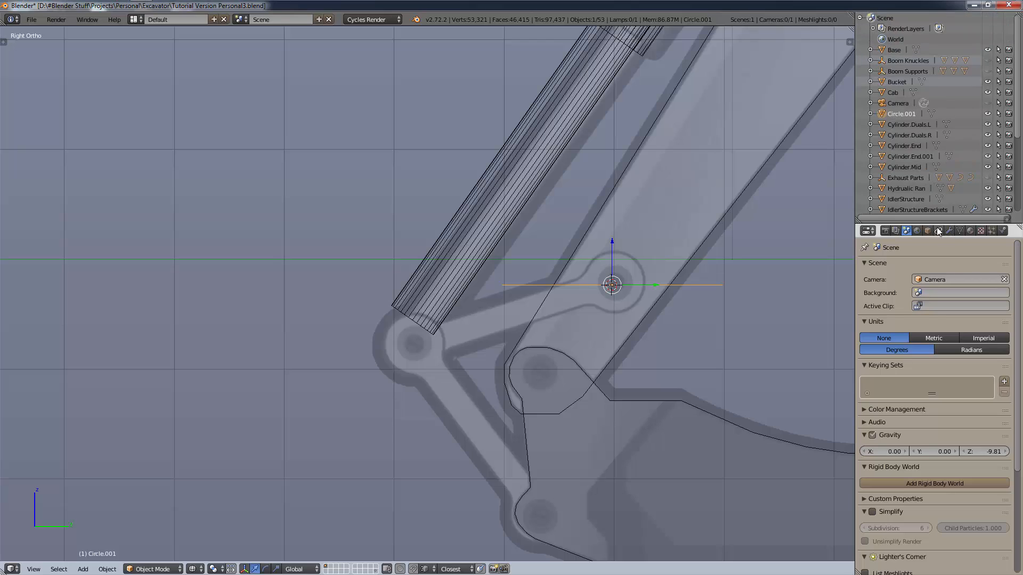
drag(937, 228, 934, 360)
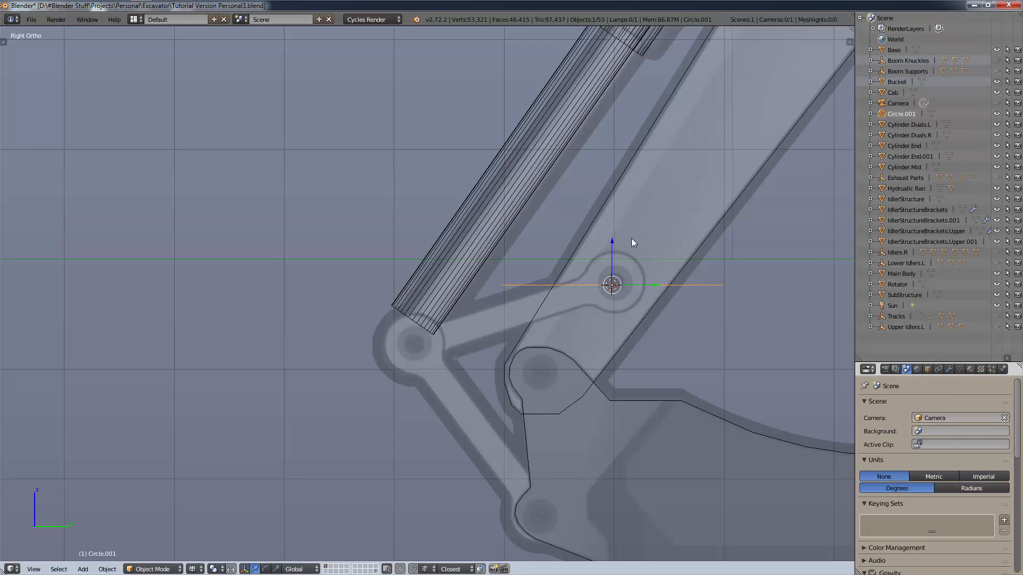
Rotate the mesh circle 90° about the Y axis, and move and scale it to match the pivot boss outline on the arm.
text(ry90)
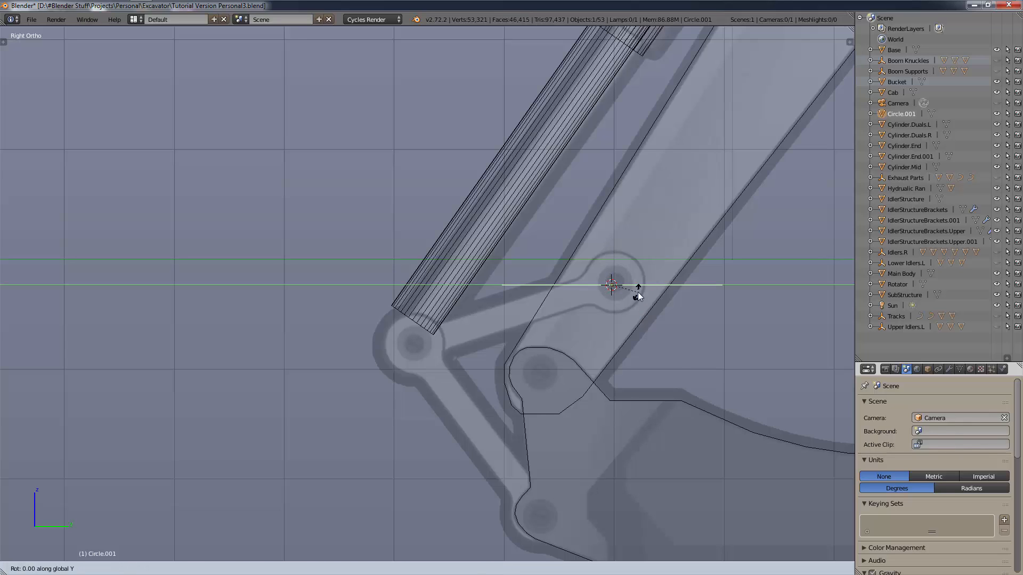
key(Return)
key(g)
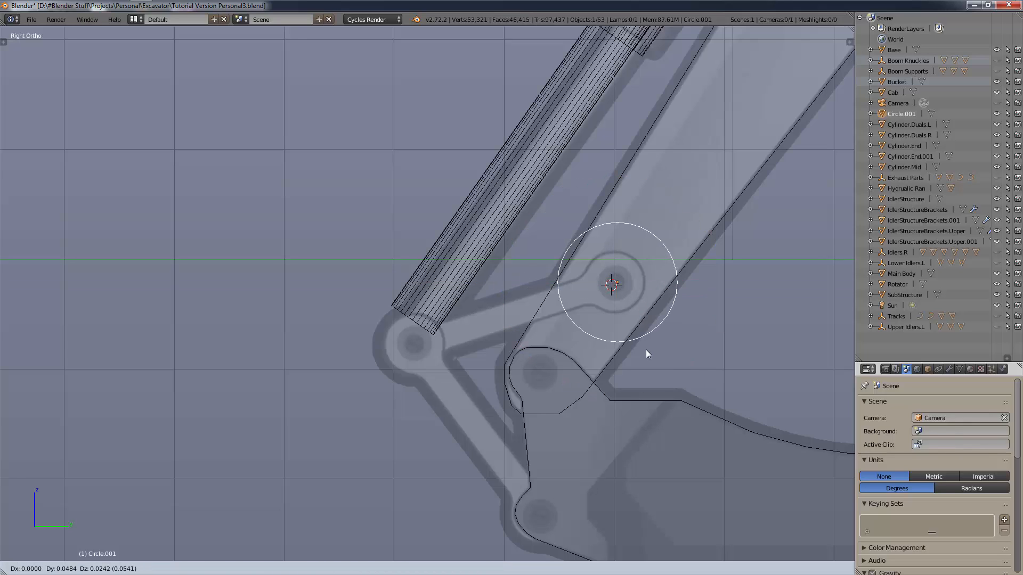
click(643, 350)
click(798, 419)
key(s)
click(676, 337)
key(g)
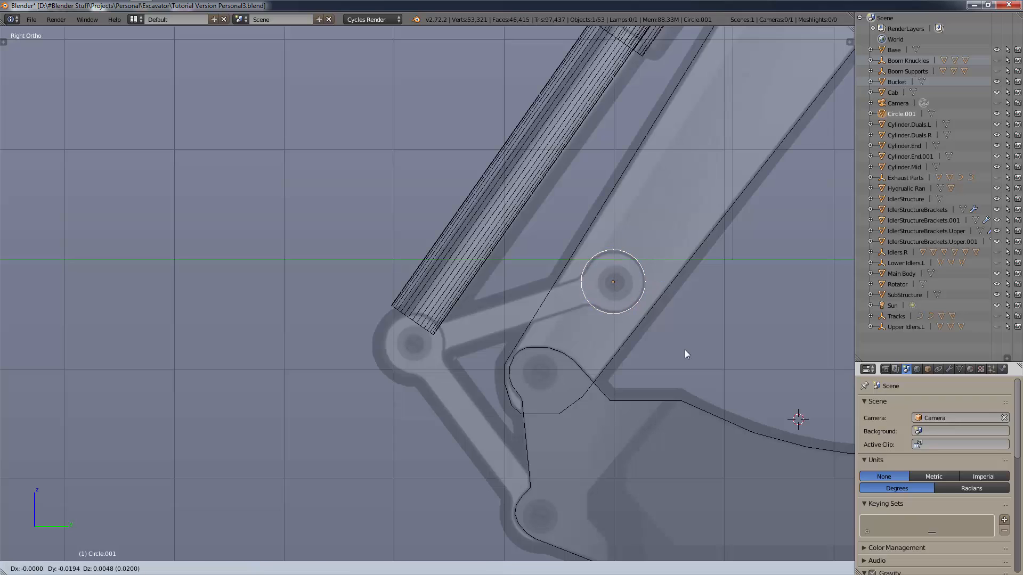
click(685, 349)
key(s)
click(694, 401)
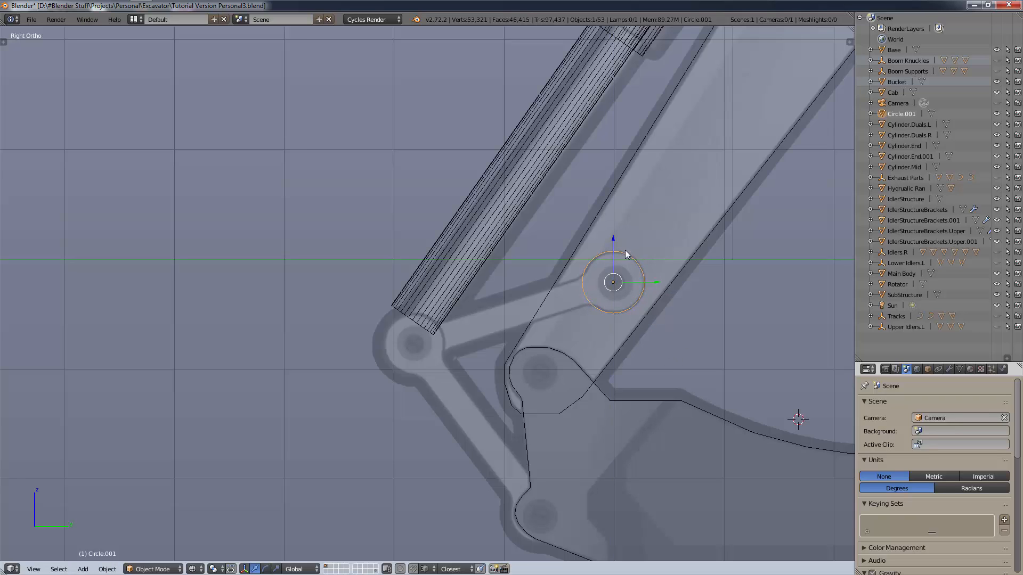
drag(662, 282, 666, 286)
Delete the circle's vertices on the side where the link arm joins the pivot boss.
scroll(612, 264, up, 7)
key(Tab)
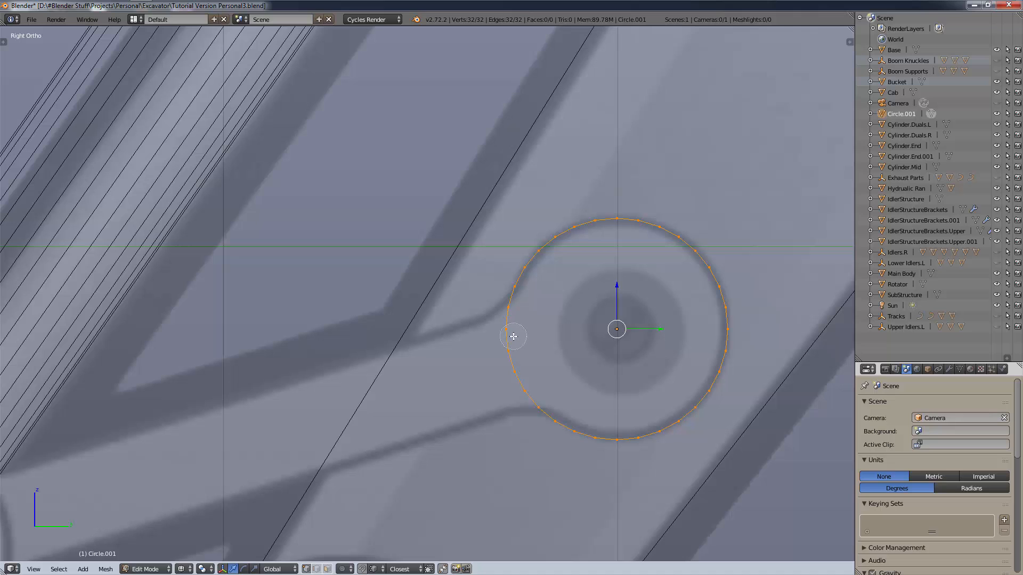
right_click(533, 344)
key(a)
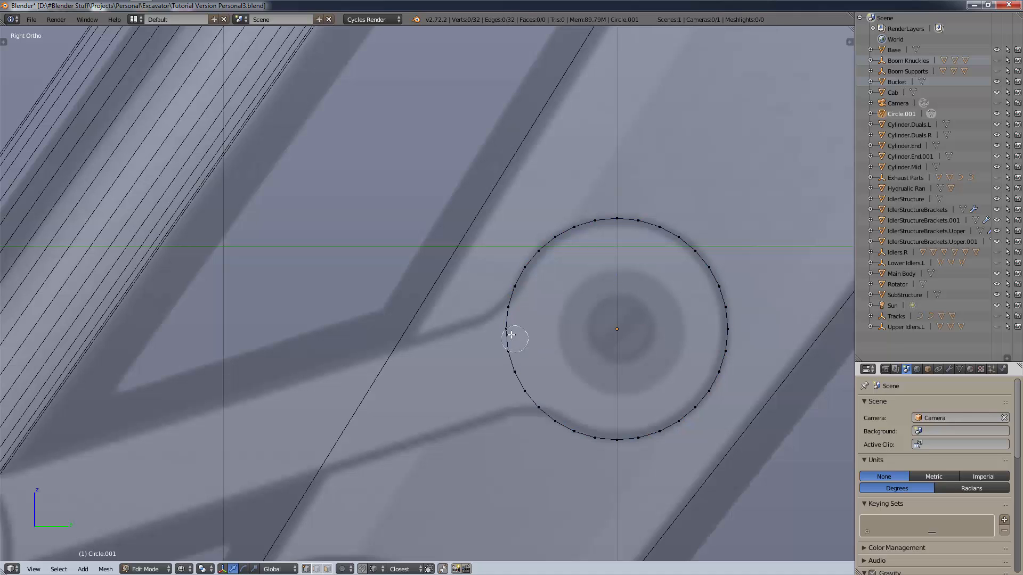
mouse_move(511, 335)
mouse_down()
mouse_move(509, 368)
mouse_move(524, 391)
mouse_up()
right_click(525, 391)
key(x)
key(v)
Extrude the arc's lower open end with a short segment and a long edge along the link's lower outline to the cylinder pivot.
shift+middle_drag(404, 425, 635, 378)
right_click(768, 358)
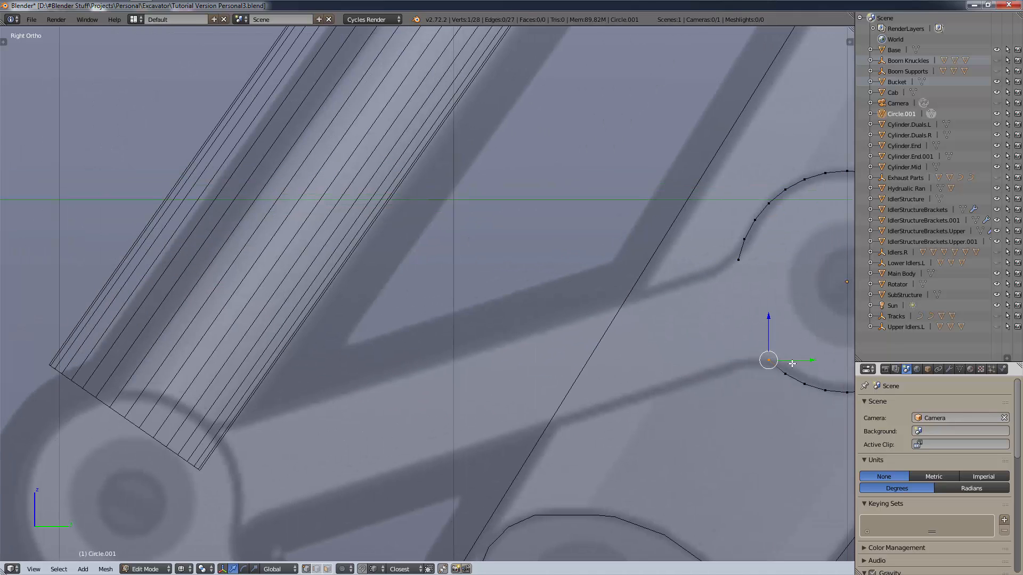
key(e)
click(756, 365)
scroll(695, 400, down, 2)
shift+middle_drag(696, 401, 603, 397)
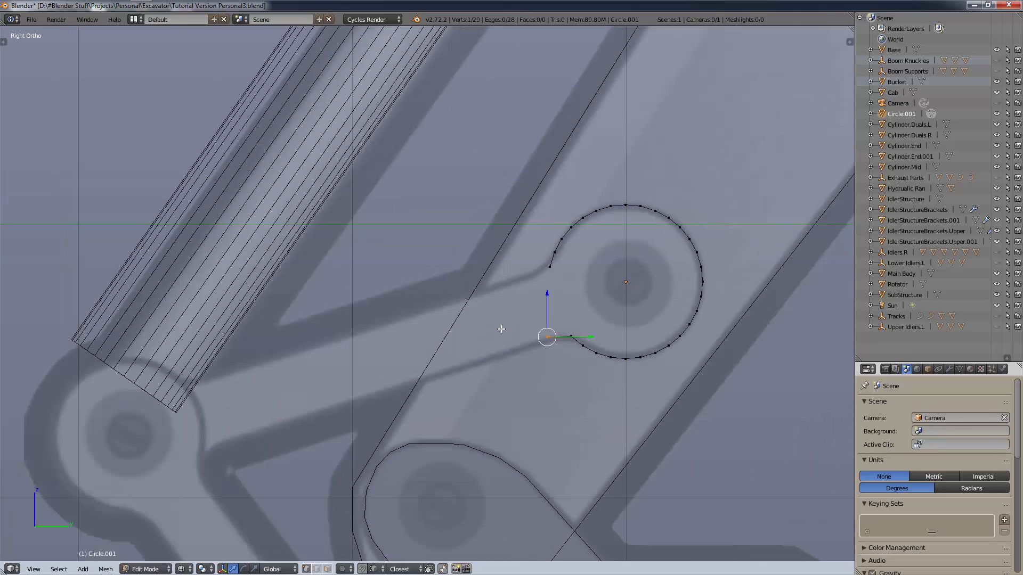
key(e)
click(155, 439)
Extrude the arc's upper open end by a short segment to the start of the link's straight upper edge.
right_click(550, 268)
key(e)
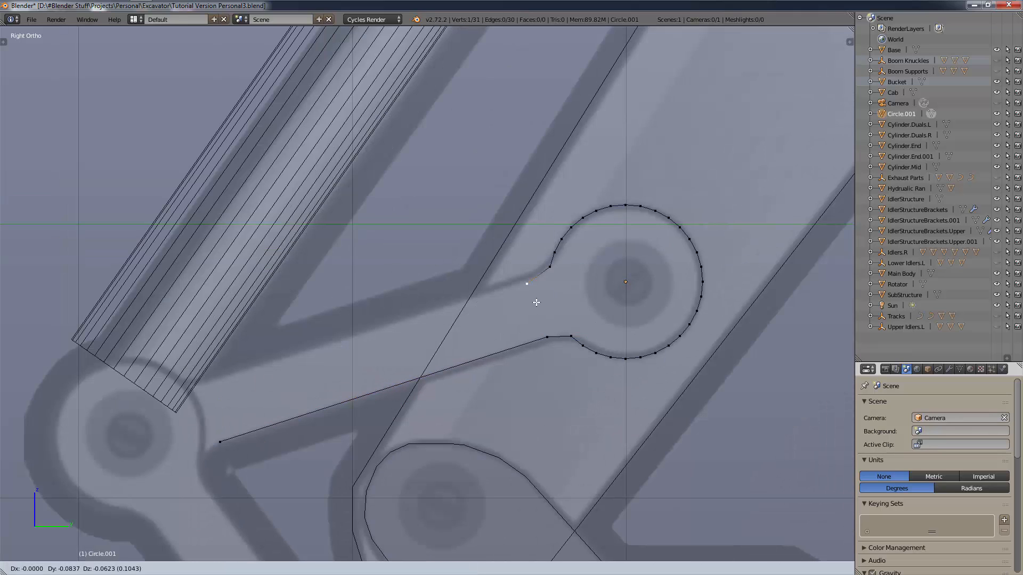
click(576, 321)
click(536, 300)
click(943, 7)
right_click(957, 72)
click(949, 65)
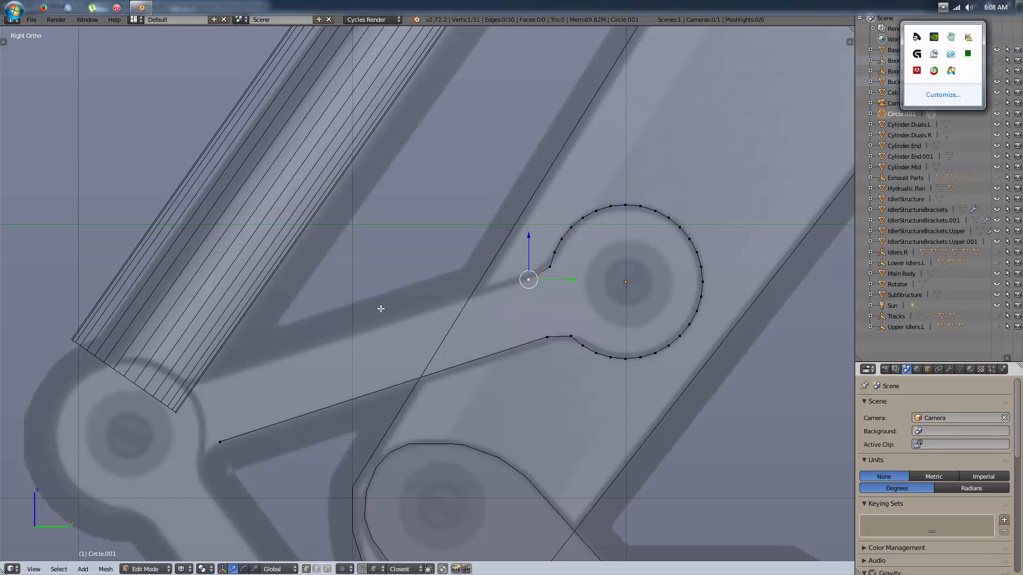
Extrude the link's upper edge along the blueprint to the cylinder pivot and add a short end segment.
key(e)
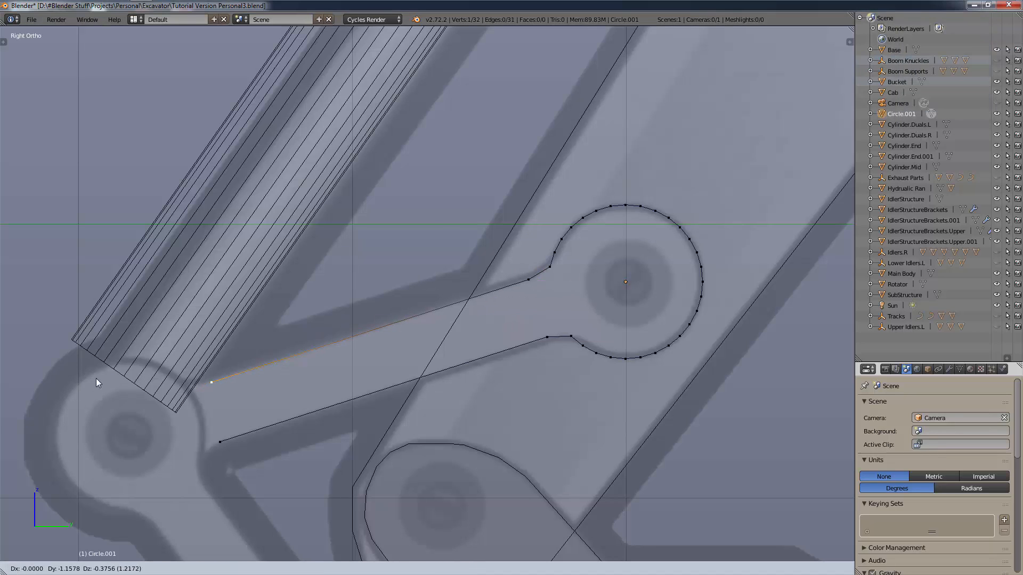
click(97, 380)
key(e)
click(236, 390)
key(g)
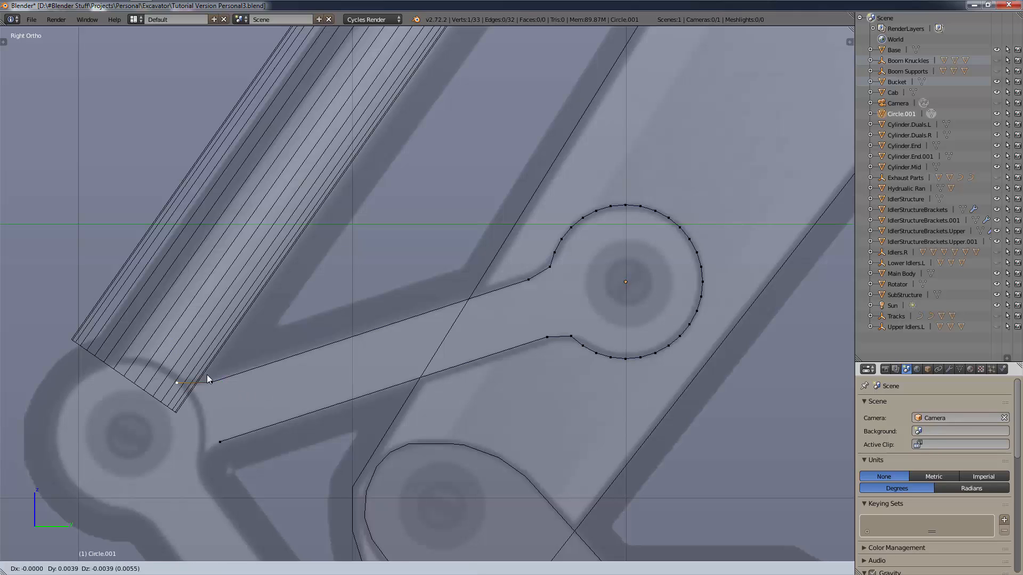
click(219, 375)
Select all the vertices of the open arc around the arm pivot and duplicate them in place.
key(a)
key(b)
drag(553, 368, 713, 194)
shift+right_click(550, 266)
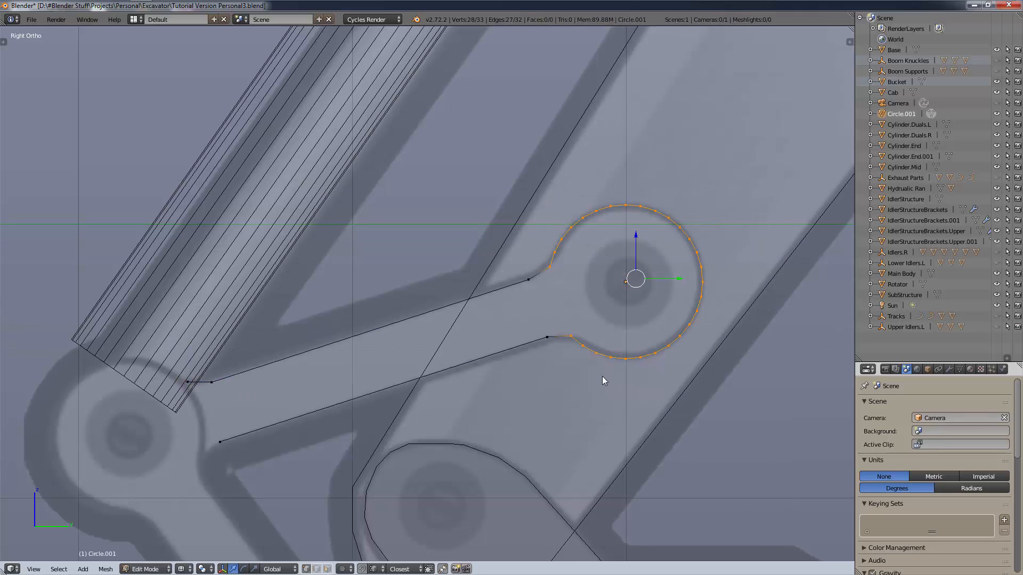
key(shift+d)
right_click(599, 375)
key(t)
key(n)
key(t)
key(n)
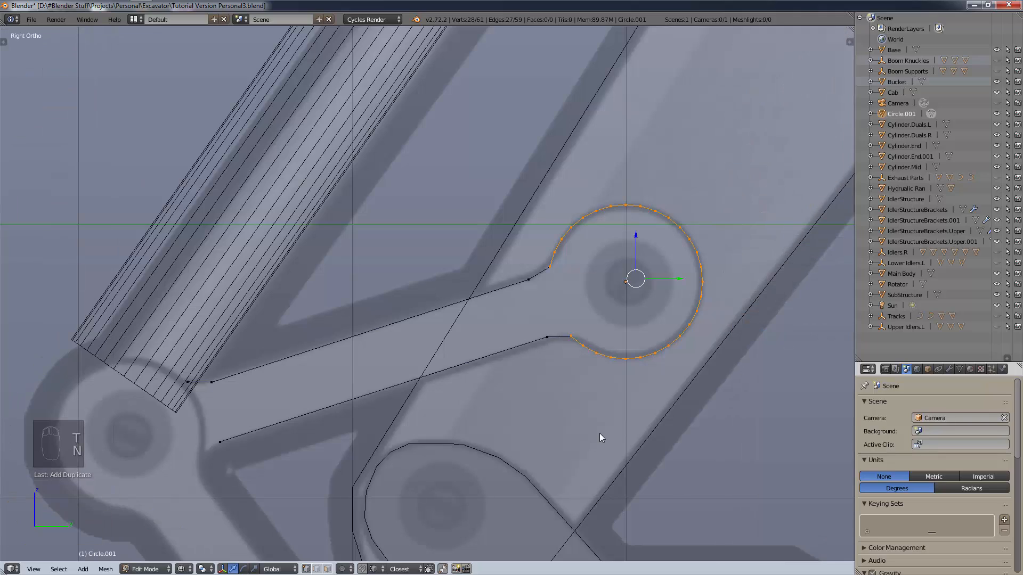
Mirror the duplicated arc along the global Y axis and move it over the boss at the cylinder end.
key(s)
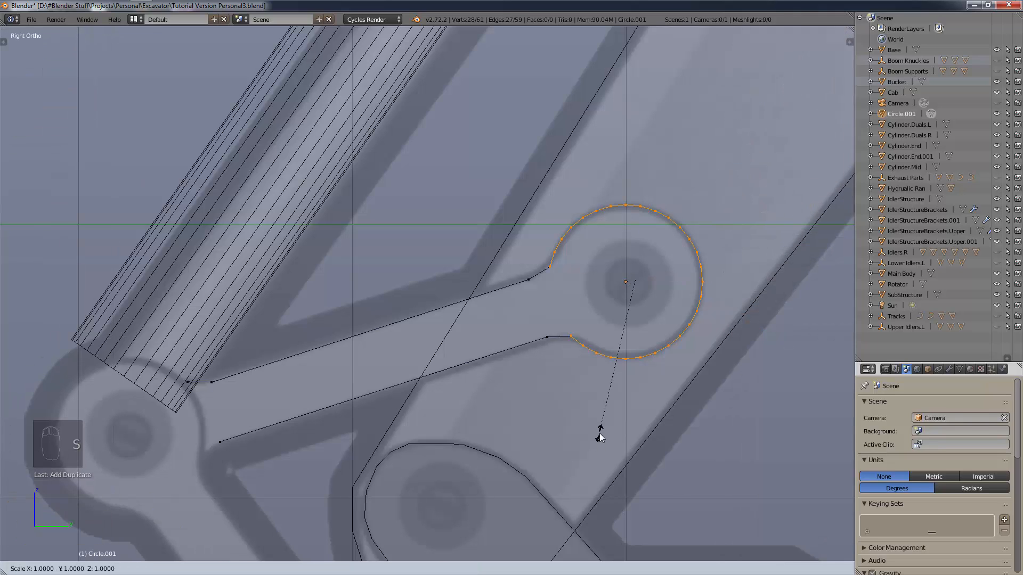
key(y)
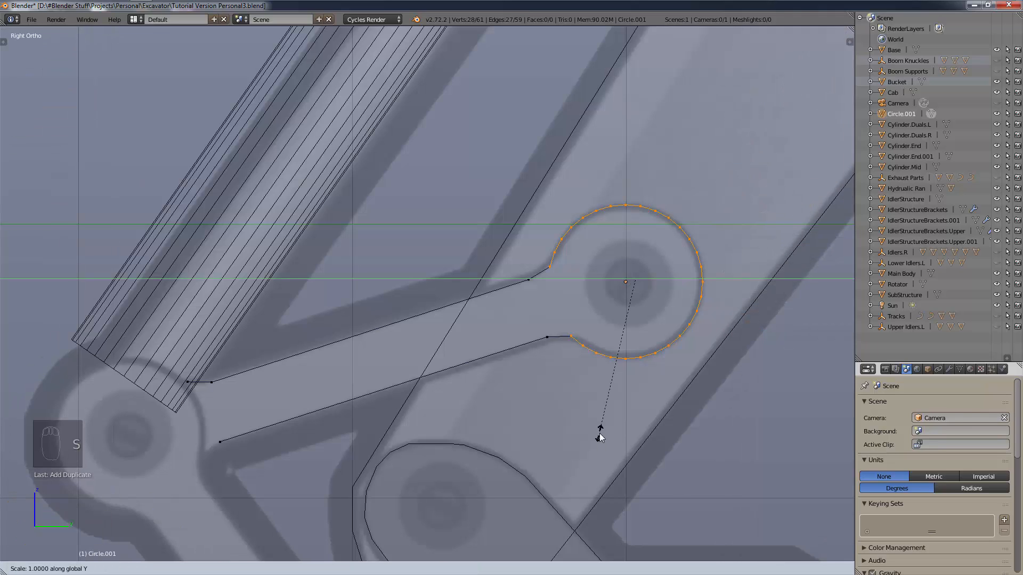
click(600, 436)
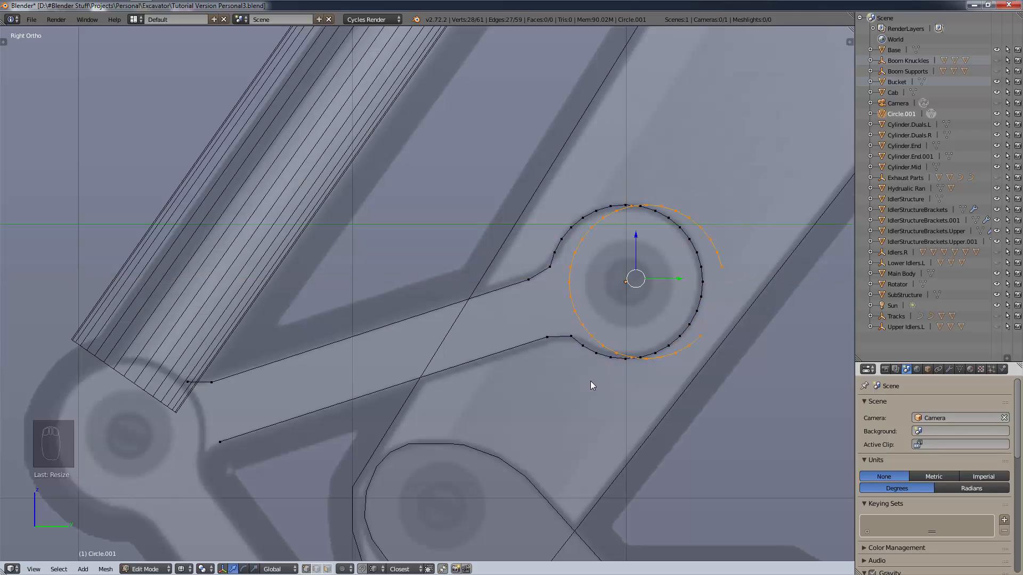
key(g)
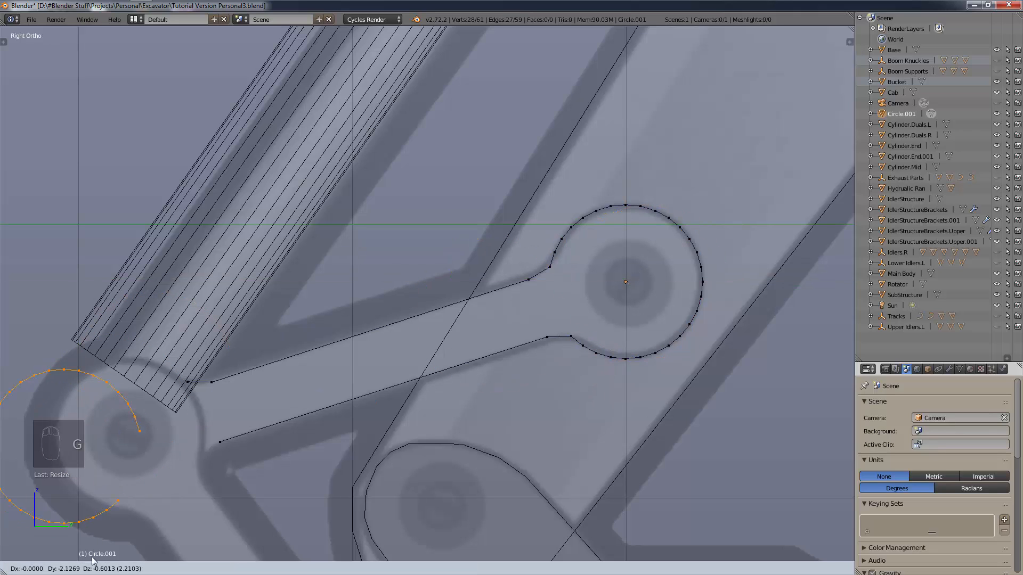
click(124, 557)
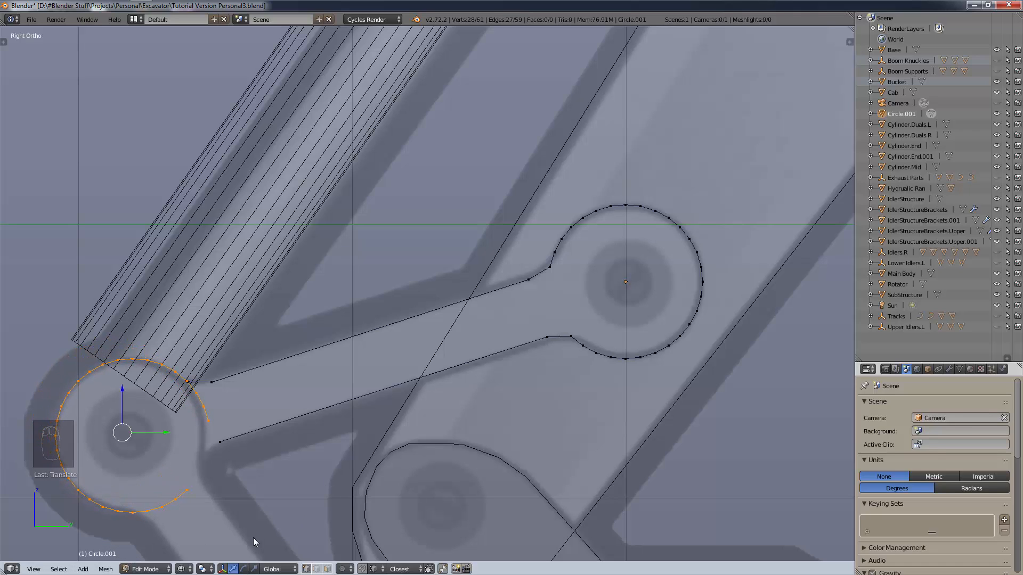
Rotate the duplicated arc so its opening faces the link arm, and adjust its position over the boss.
key(r)
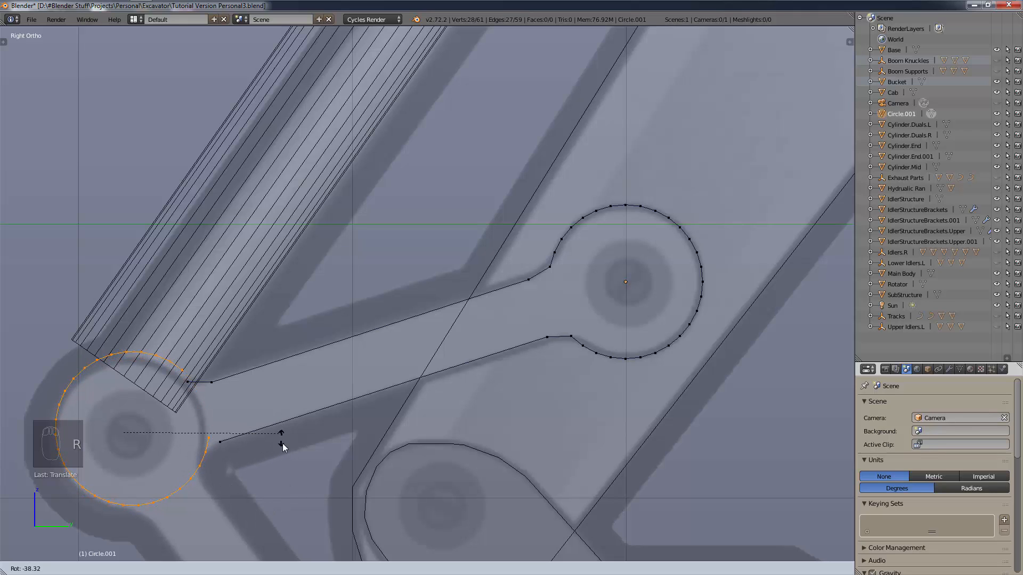
click(308, 456)
key(g)
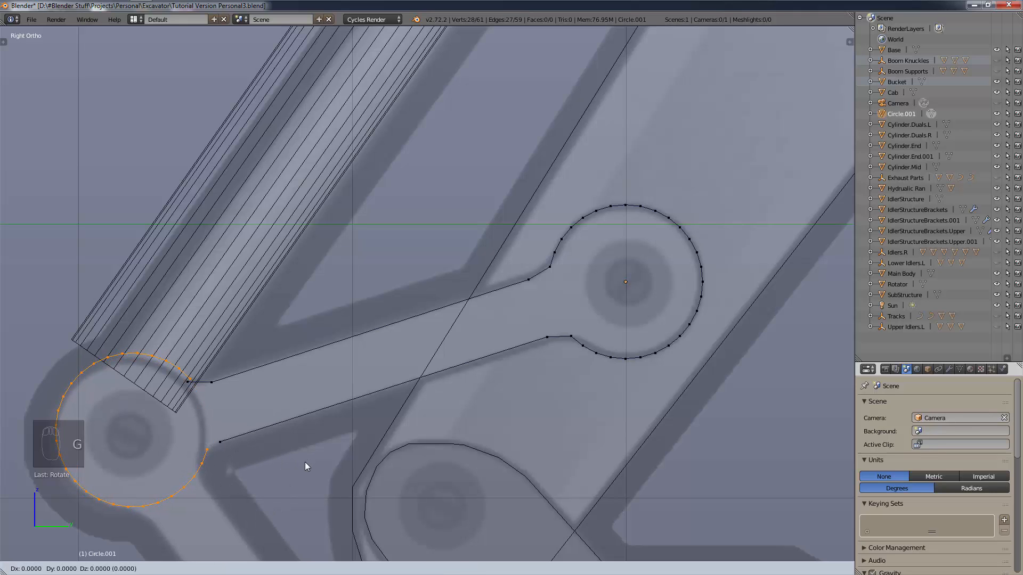
click(300, 463)
Move the link's two end vertices clear of the duplicated arc and nudge the arc slightly along Y.
shift+middle_drag(222, 507, 433, 387)
scroll(433, 388, up, 4)
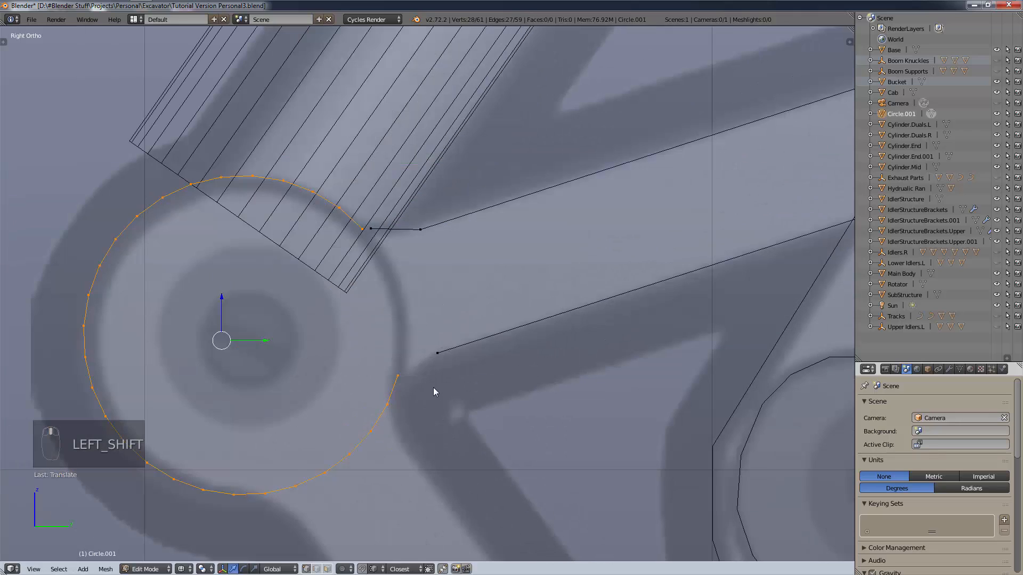
right_click(375, 233)
key(g)
click(449, 267)
right_click(450, 350)
key(g)
key(l)
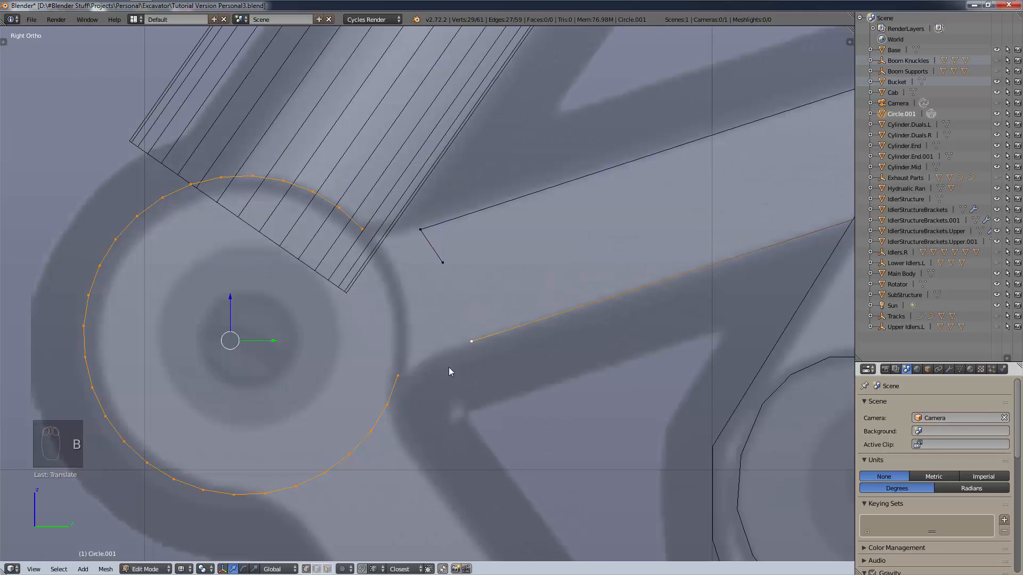
shift+right_click(478, 336)
key(g)
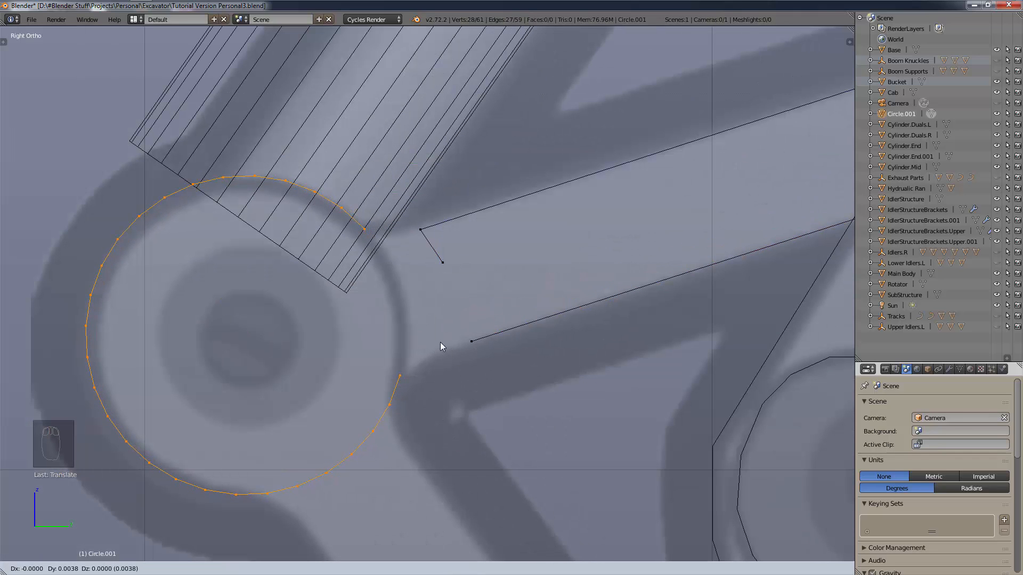
click(440, 342)
Place the link's lower end vertex at its blueprint corner and connect it to the arc's lower end with an edge.
right_click(477, 340)
key(g)
click(470, 367)
shift+right_click(406, 374)
key(f)
key(f)
key(a)
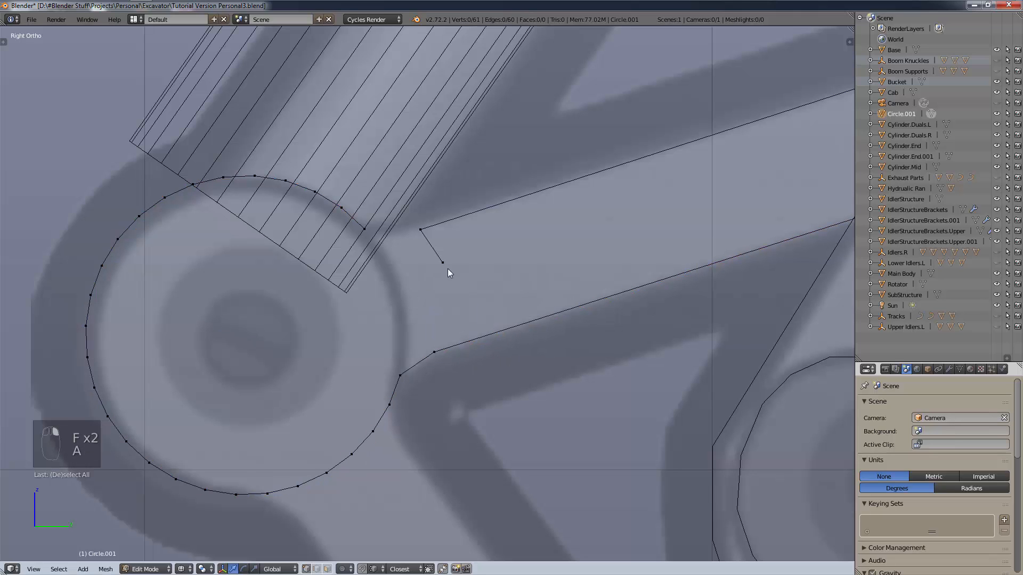
Delete the surplus vertex on the link's upper edge, and reposition the remaining end vertex and join it to the arc's upper end.
right_click(448, 268)
key(g)
right_click(411, 237)
key(x)
click(413, 249)
shift+right_click(380, 250)
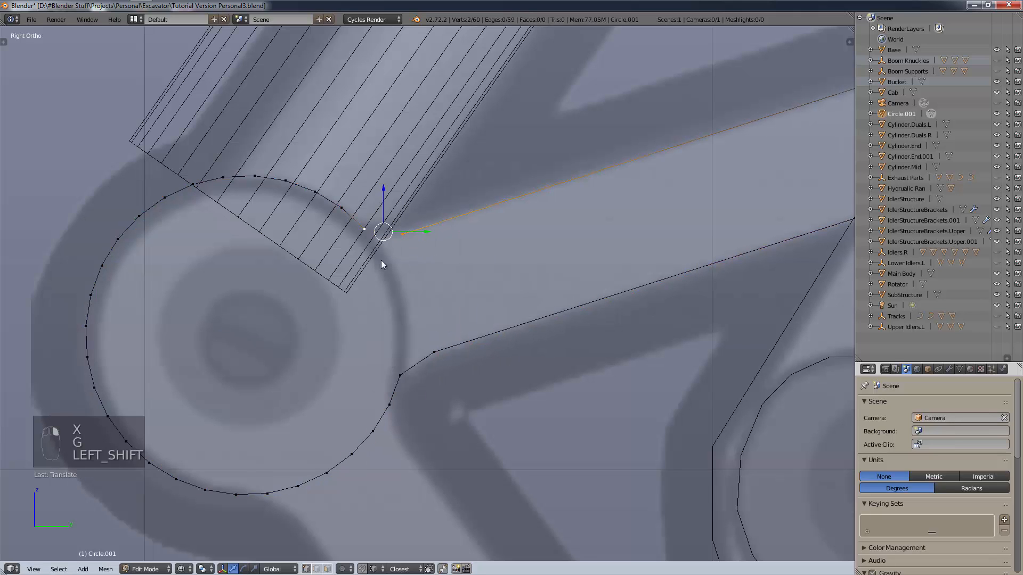
key(f)
key(f)
key(a)
scroll(412, 286, down, 6)
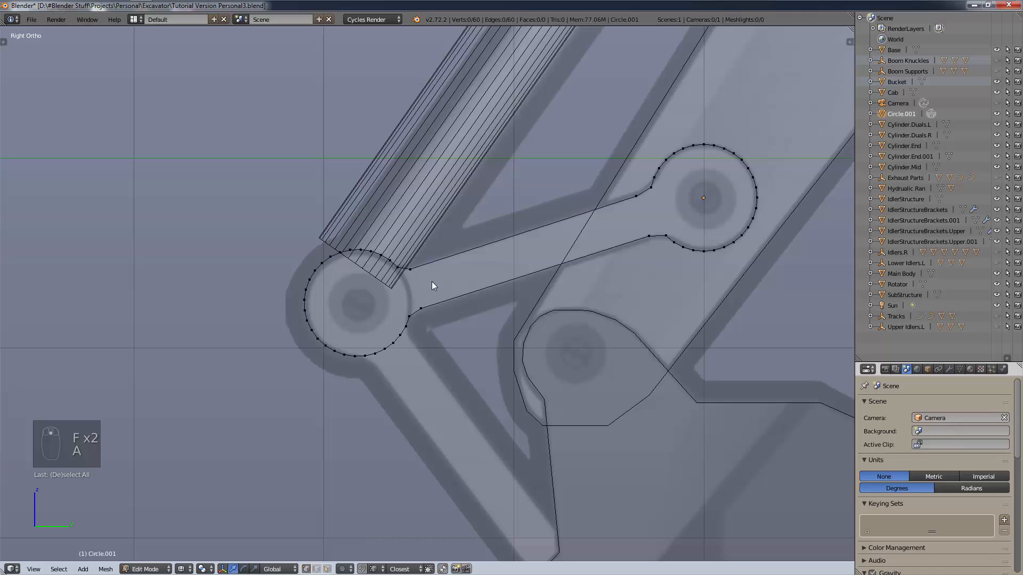
Examine the closed link outline against the blueprint and its position relative to the cylinder and bucket.
scroll(431, 282, up, 4)
right_click(397, 329)
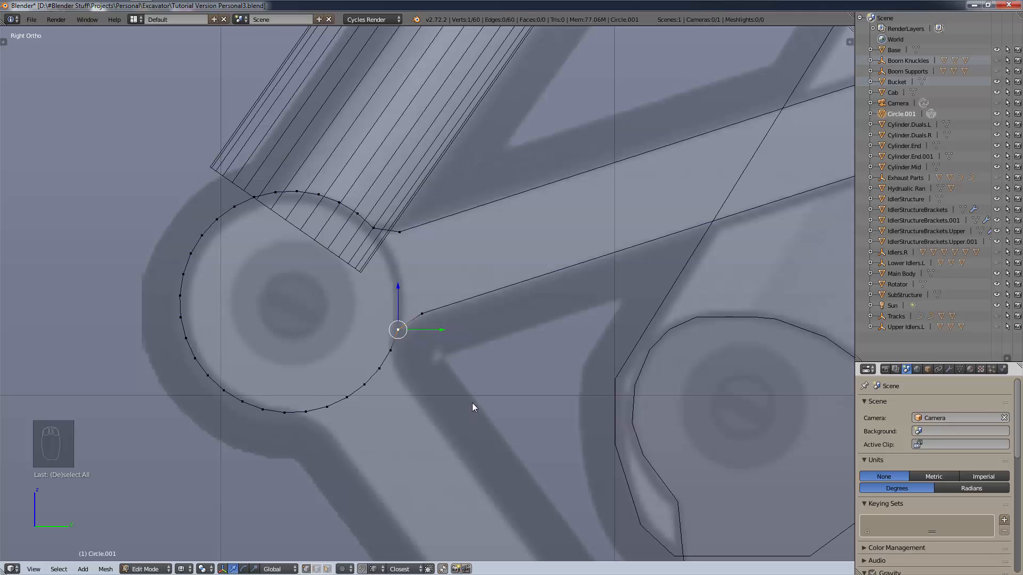
scroll(599, 299, down, 5)
shift+middle_drag(612, 312, 540, 382)
scroll(491, 357, up, 1)
scroll(481, 363, down, 2)
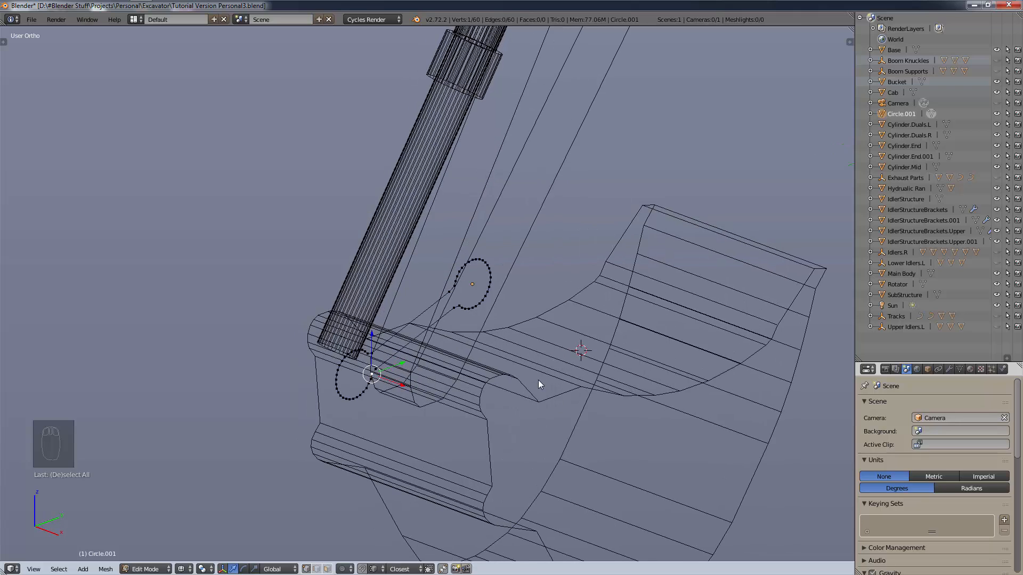
key(KP_3)
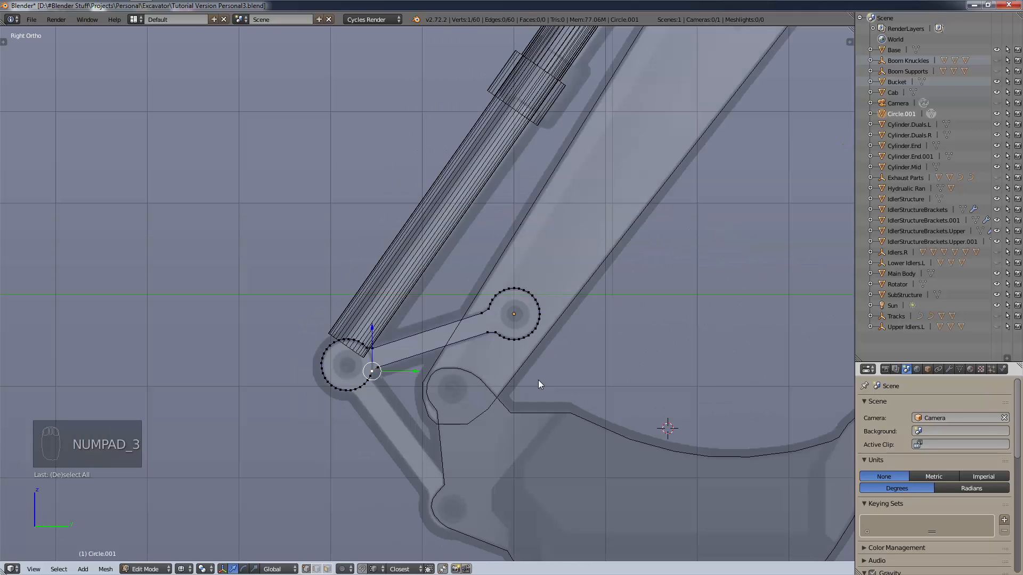
Switch to the front view and hide the hydraulic cylinder objects plus Knuckle.Lower, Knuckle.Mid and Knuckle.Top to clear the blueprint.
key(KP_1)
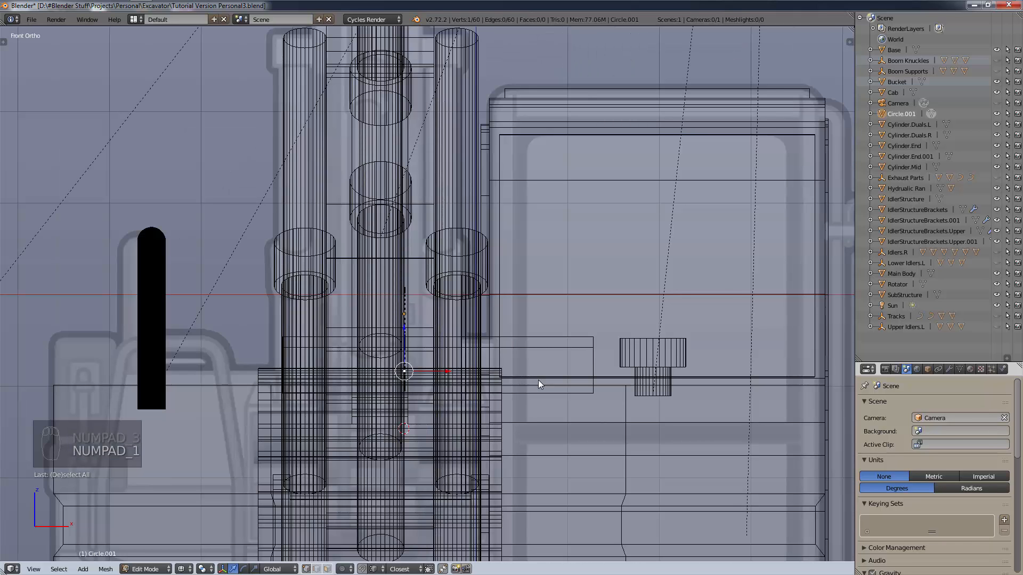
click(996, 124)
click(996, 135)
click(997, 135)
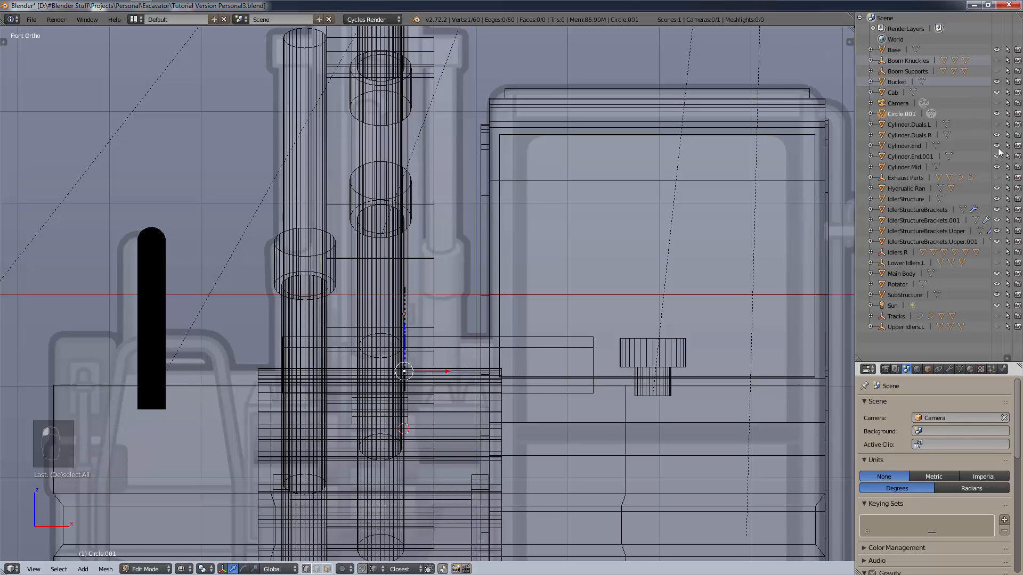
click(996, 145)
click(999, 127)
click(997, 134)
click(997, 125)
click(997, 157)
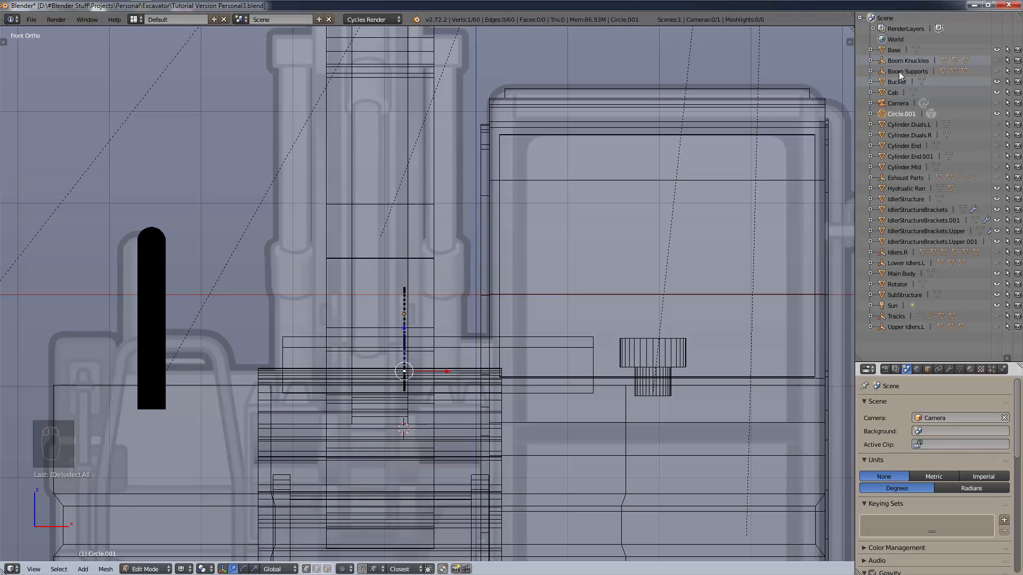
click(870, 60)
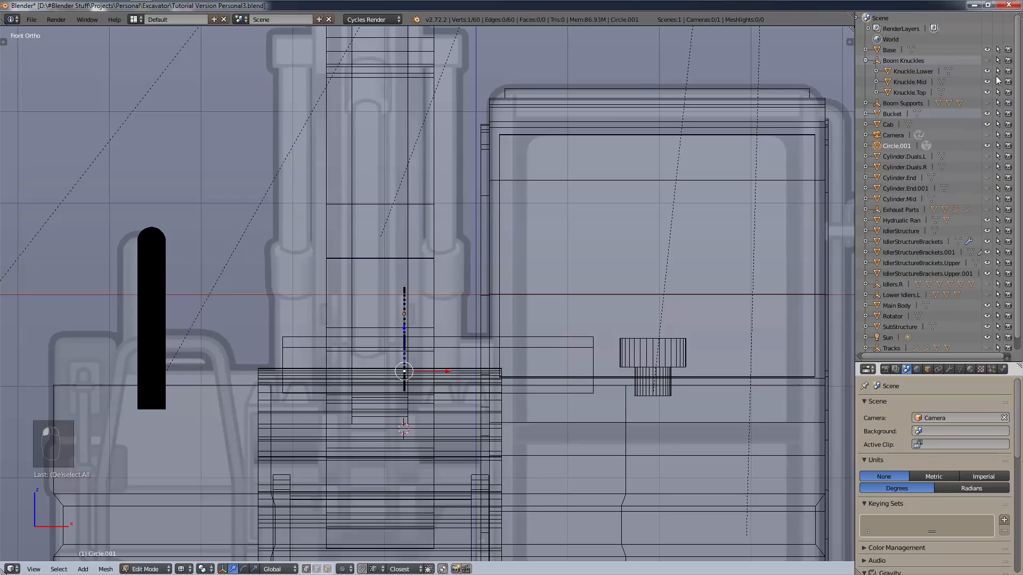
drag(990, 70, 989, 91)
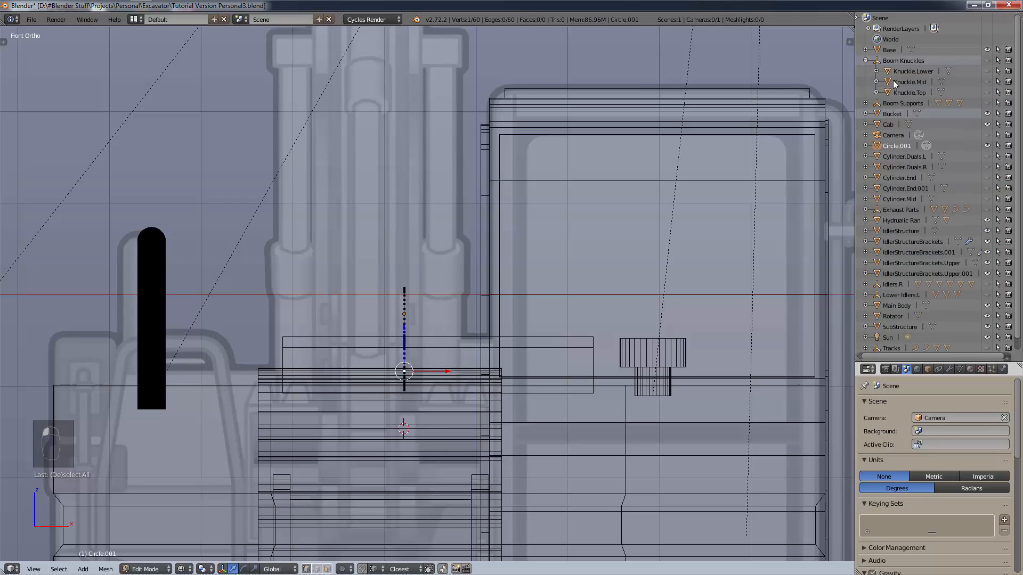
Collapse the Boom Knuckles group and hide the Bucket and Main Body objects to uncover the front-view blueprint.
click(866, 61)
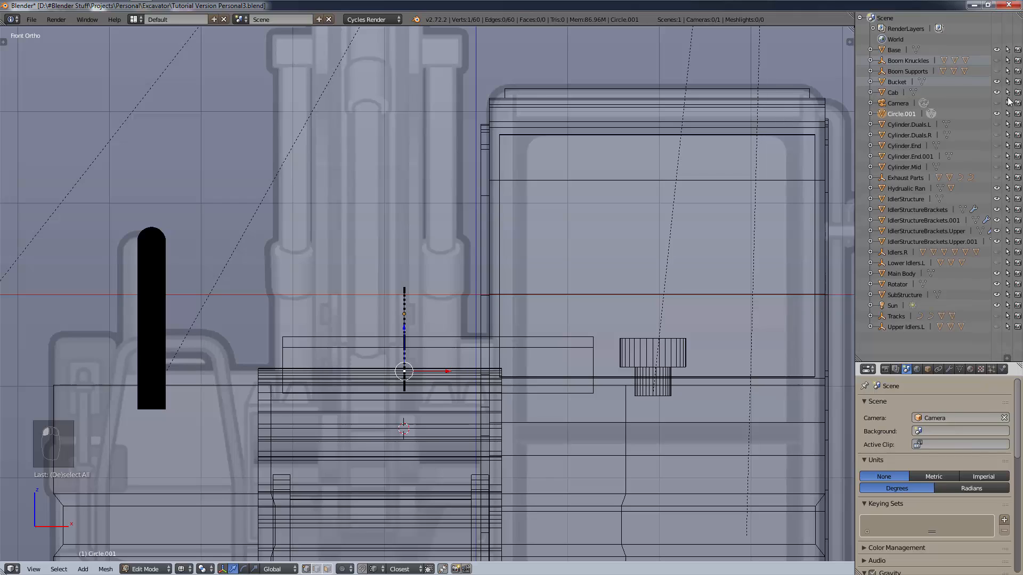
click(997, 83)
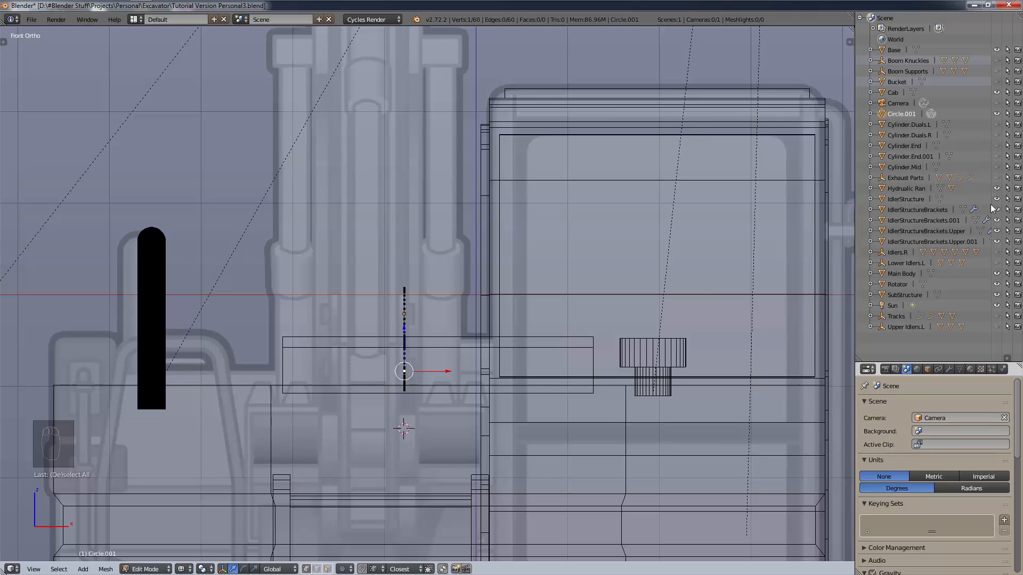
click(998, 273)
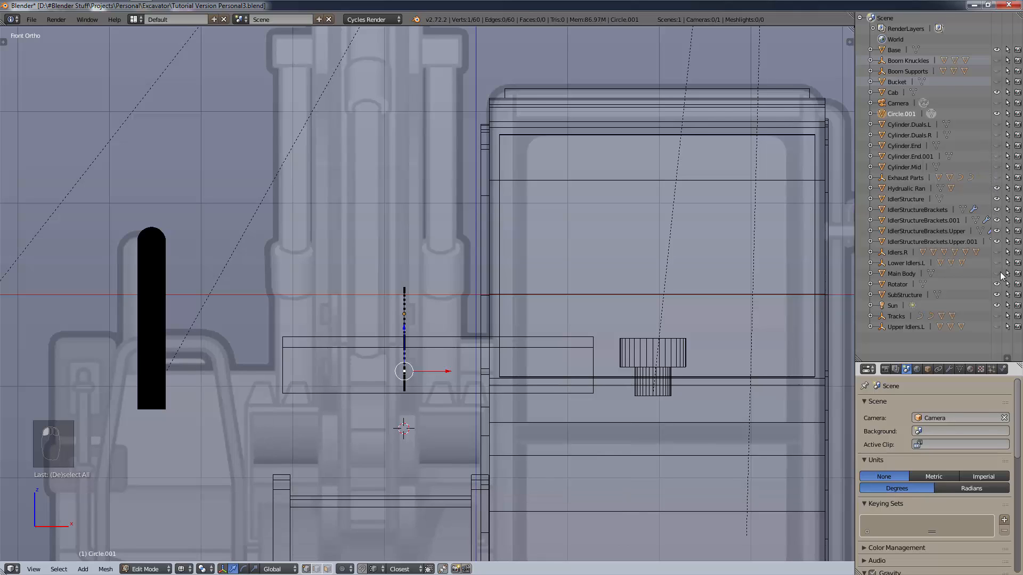
Examine the link outline's position against the linkage drawn on the front-view blueprint.
shift+middle_drag(586, 445, 669, 336)
scroll(631, 235, up, 5)
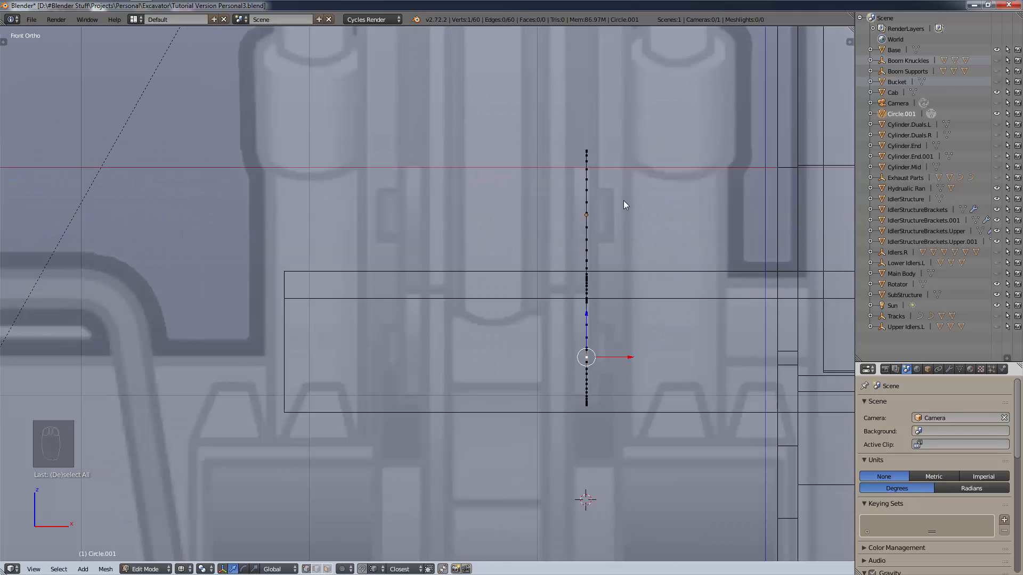
scroll(630, 408, down, 5)
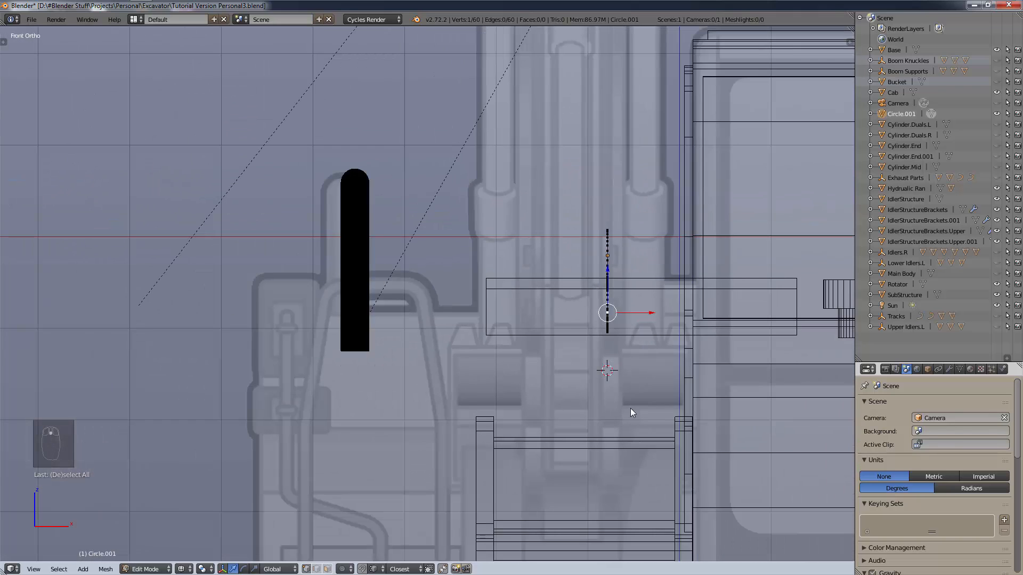
scroll(634, 445, up, 2)
scroll(616, 152, up, 3)
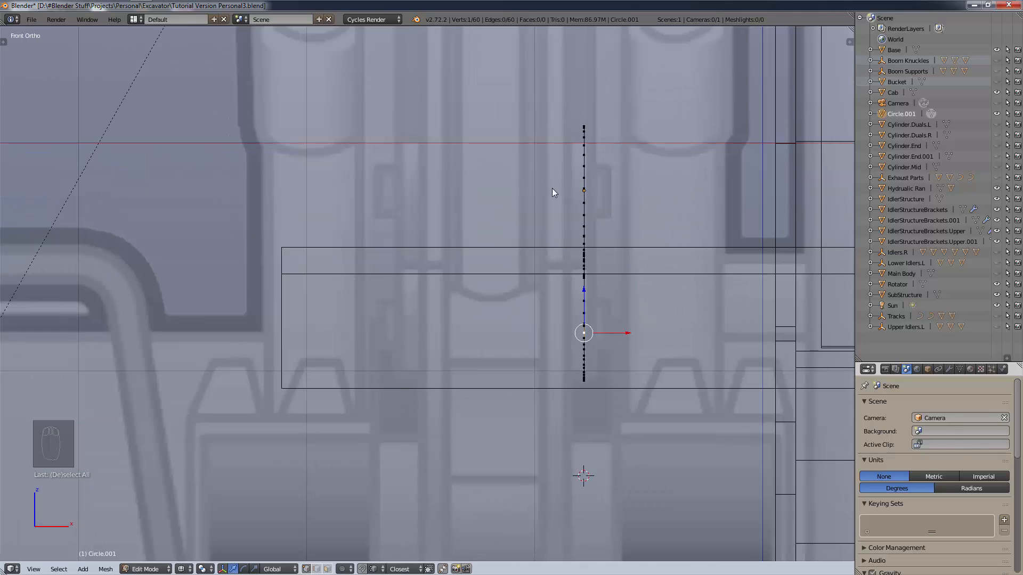
scroll(379, 213, down, 2)
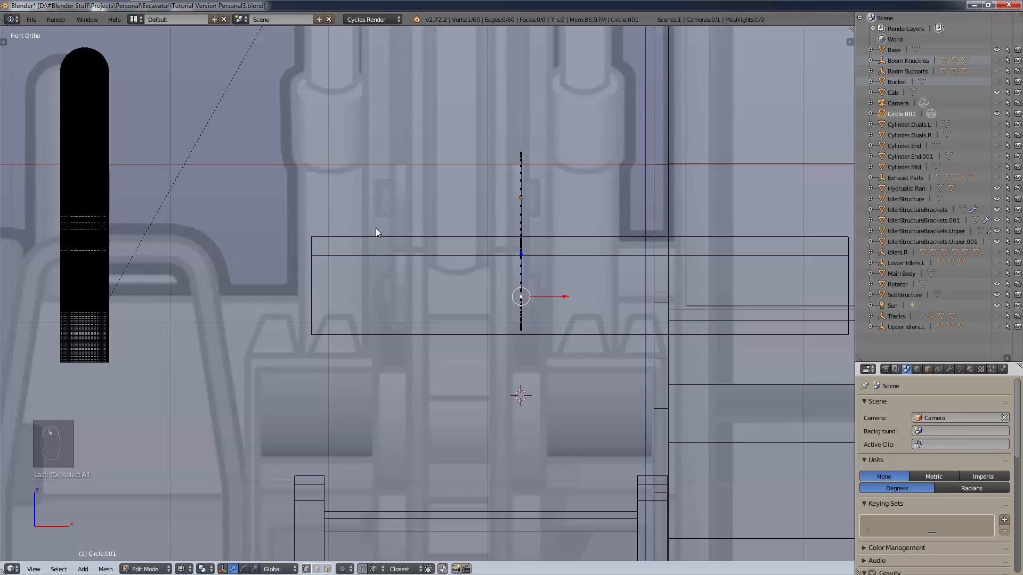
scroll(376, 228, down, 1)
scroll(375, 228, up, 1)
In the side view, mark the upper link and the lower link down to the bucket pin with freehand Grease Pencil strokes.
key(KP_3)
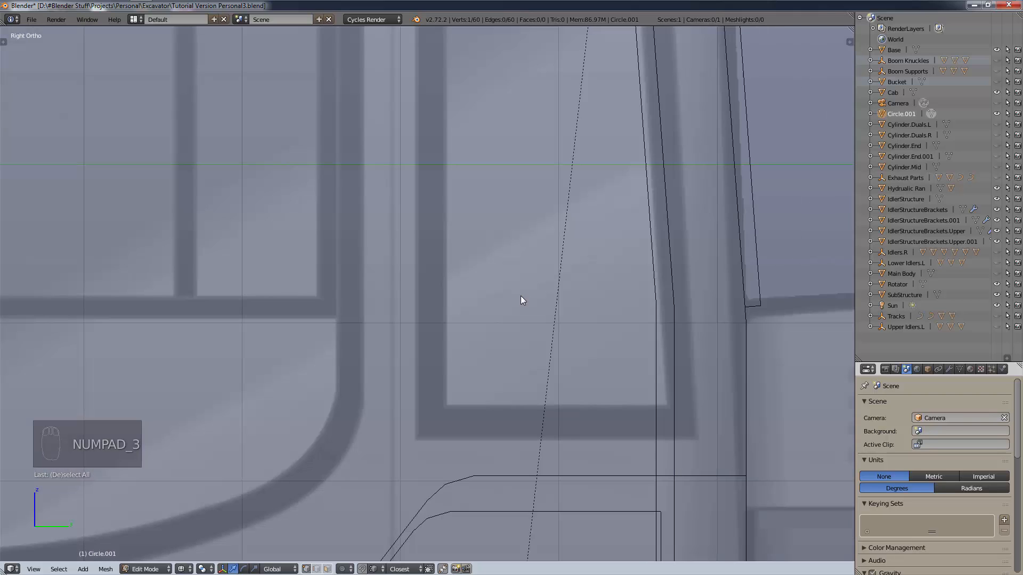
key(KP_1)
key(KP_3)
scroll(521, 296, down, 12)
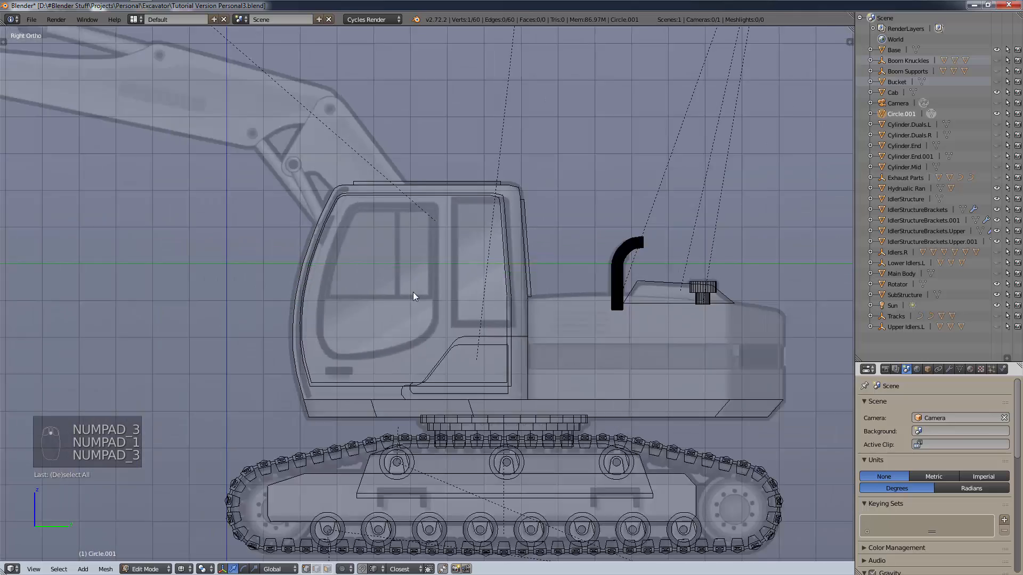
shift+middle_drag(462, 293, 793, 281)
shift+middle_drag(464, 257, 595, 259)
scroll(595, 258, up, 7)
scroll(482, 297, up, 3)
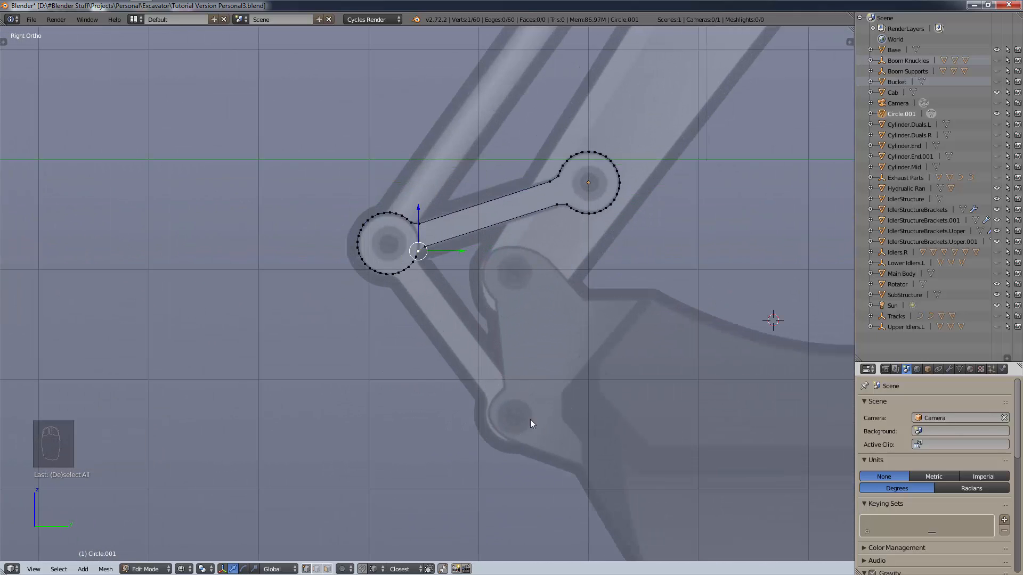
key(d)
drag(597, 183, 388, 272)
drag(566, 170, 360, 232)
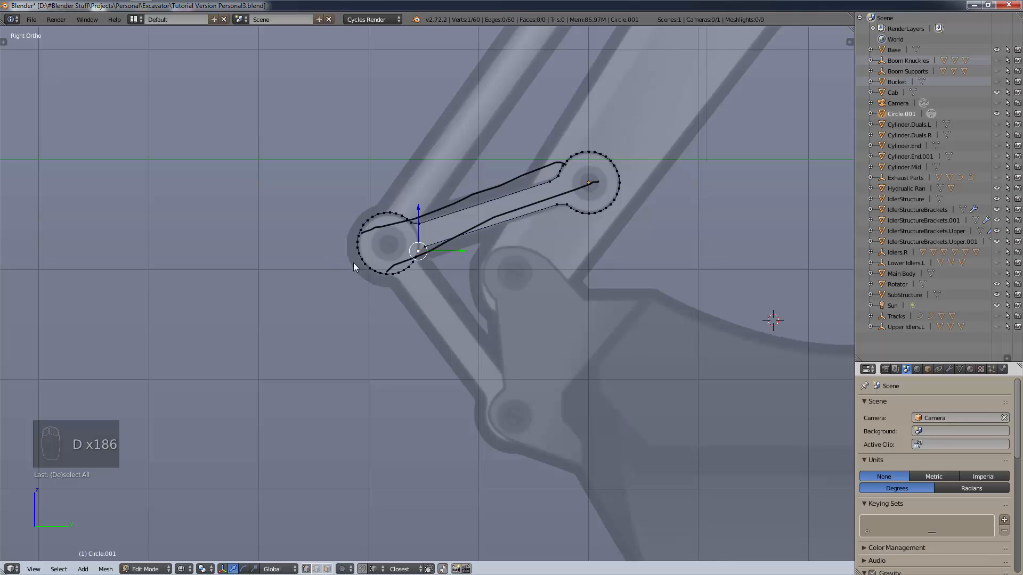
drag(366, 245, 365, 246)
drag(500, 429, 503, 423)
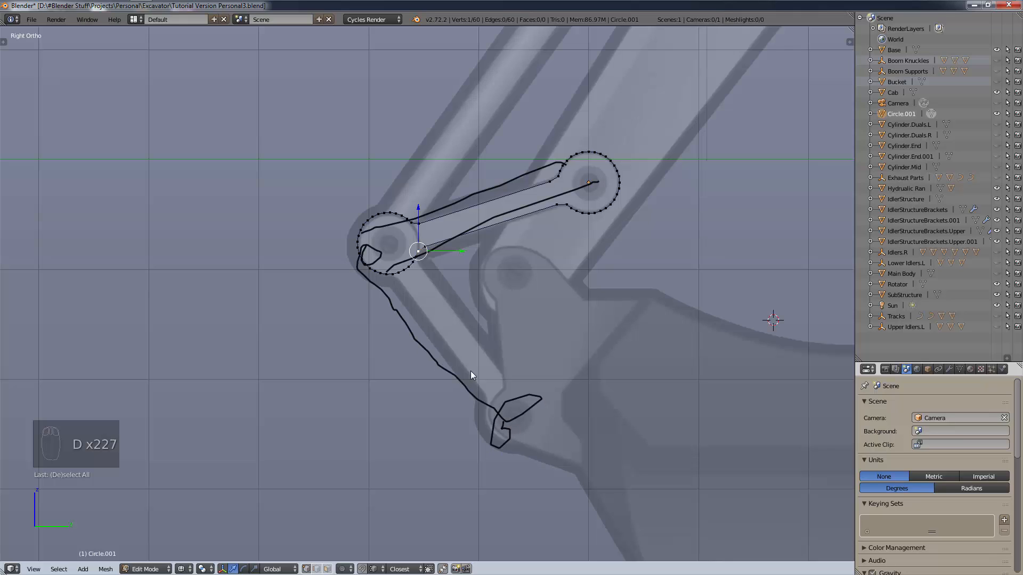
In the front view, circle the two places where the links sit on the blueprint with Grease Pencil strokes.
key(KP_1)
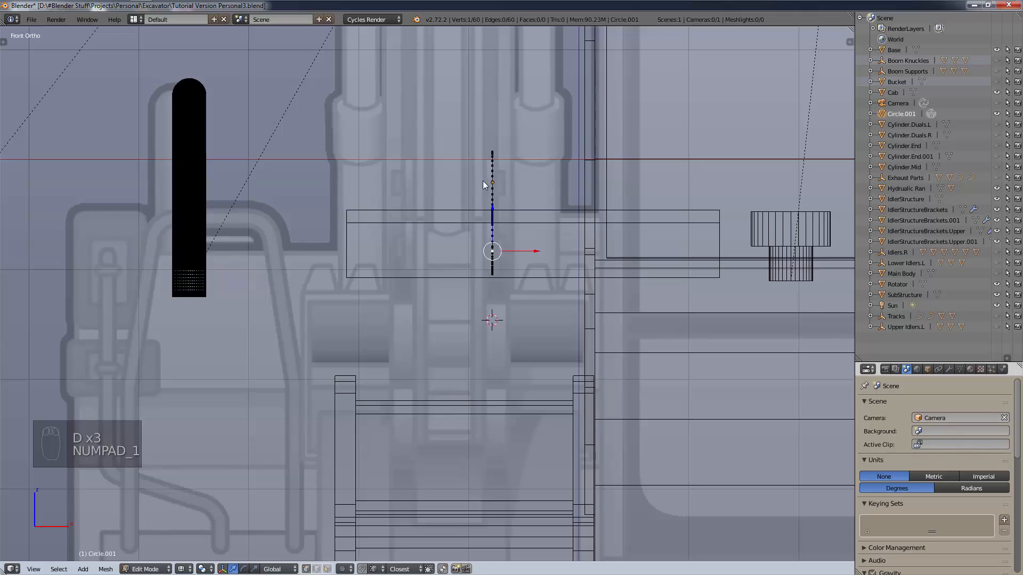
drag(506, 167, 500, 155)
mouse_move(478, 305)
mouse_down()
mouse_move(494, 157)
mouse_move(470, 160)
mouse_up()
drag(420, 198, 404, 161)
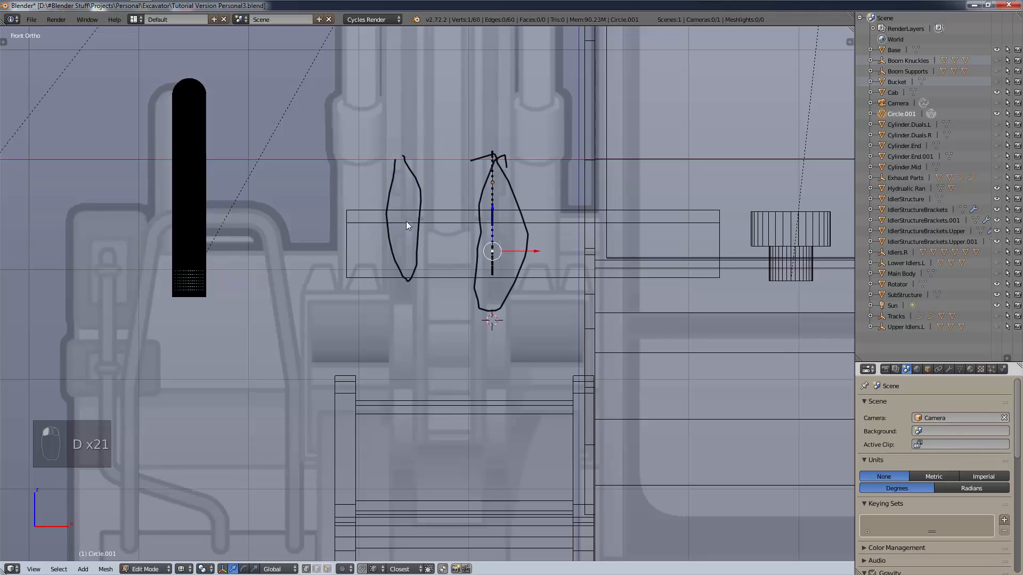
Examine the front-view blueprint around and below the link outline to locate the lower link and bucket mounts.
scroll(474, 431, down, 3)
shift+middle_drag(473, 432, 497, 372)
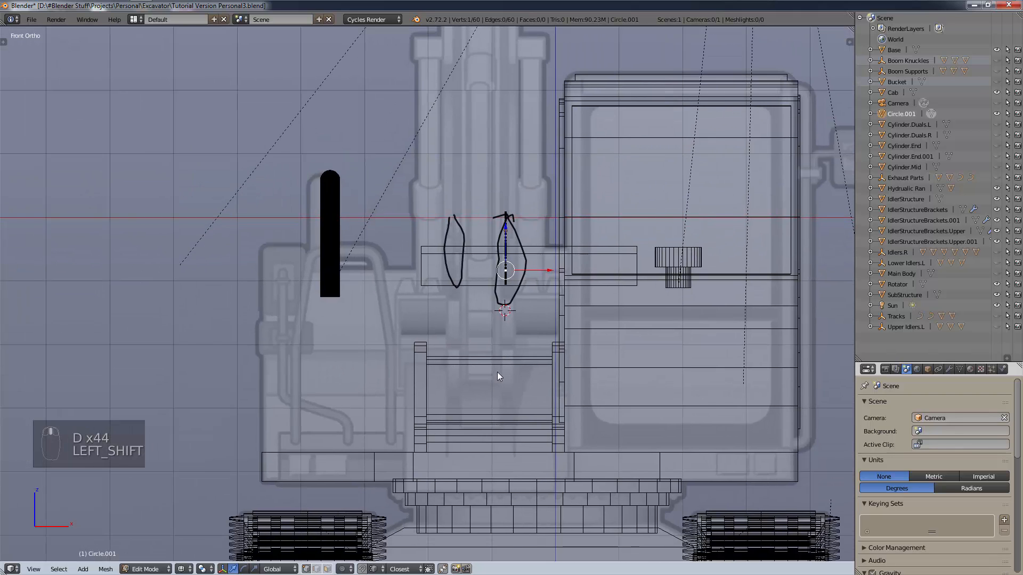
scroll(496, 373, up, 3)
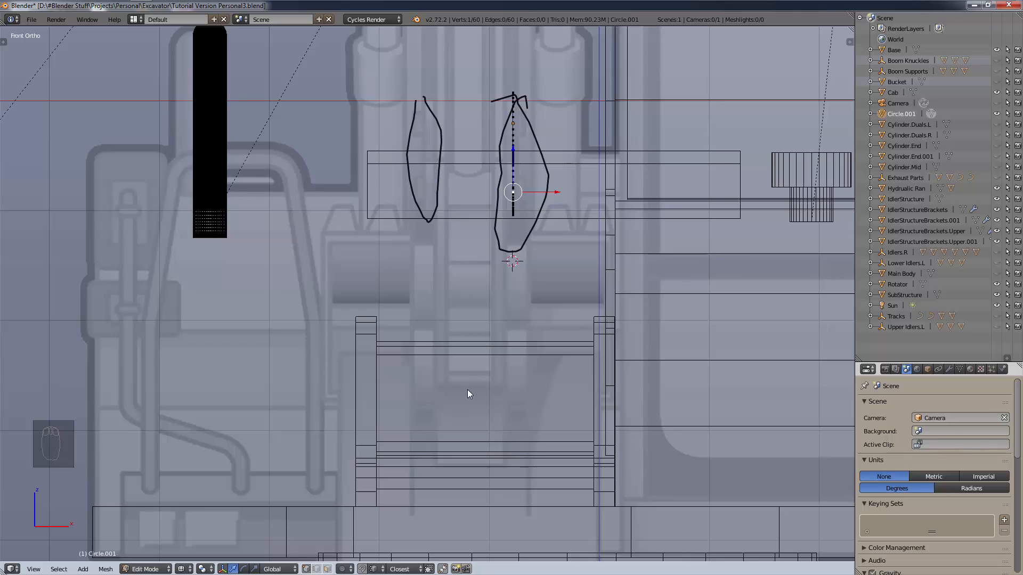
scroll(472, 393, down, 5)
scroll(475, 397, up, 5)
scroll(475, 401, up, 1)
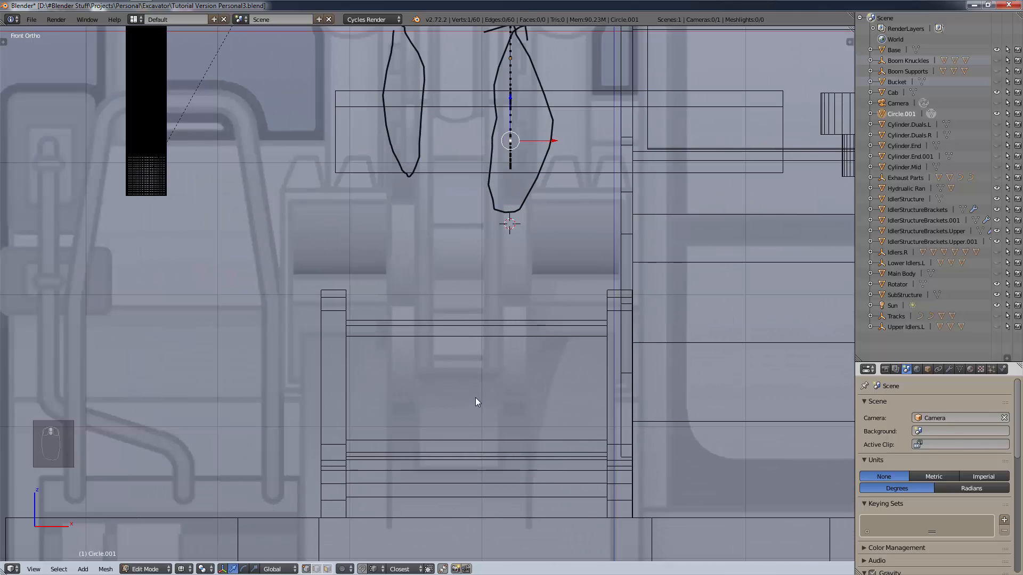
scroll(475, 402, up, 2)
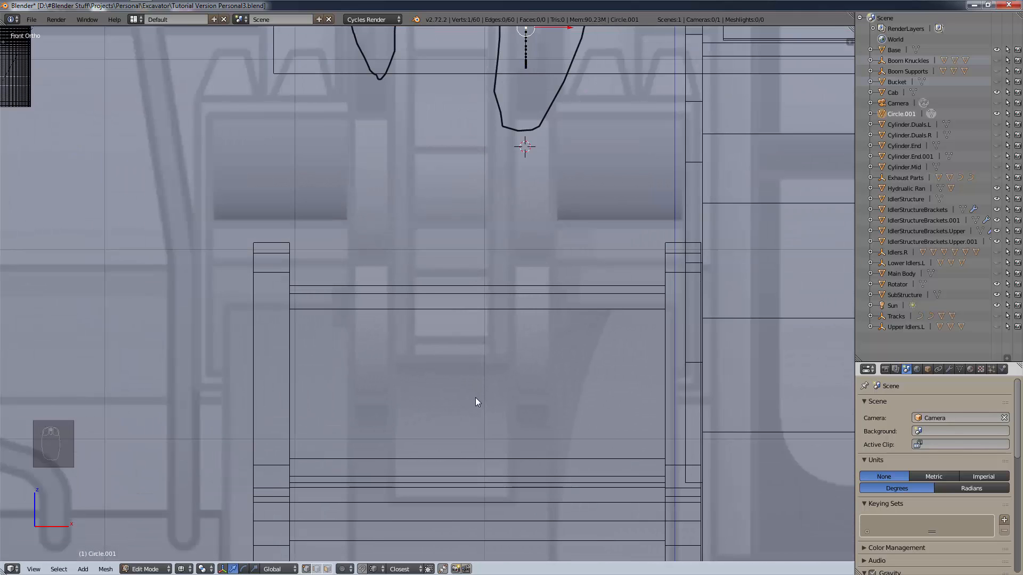
scroll(475, 397, down, 1)
scroll(477, 346, down, 2)
scroll(439, 229, up, 5)
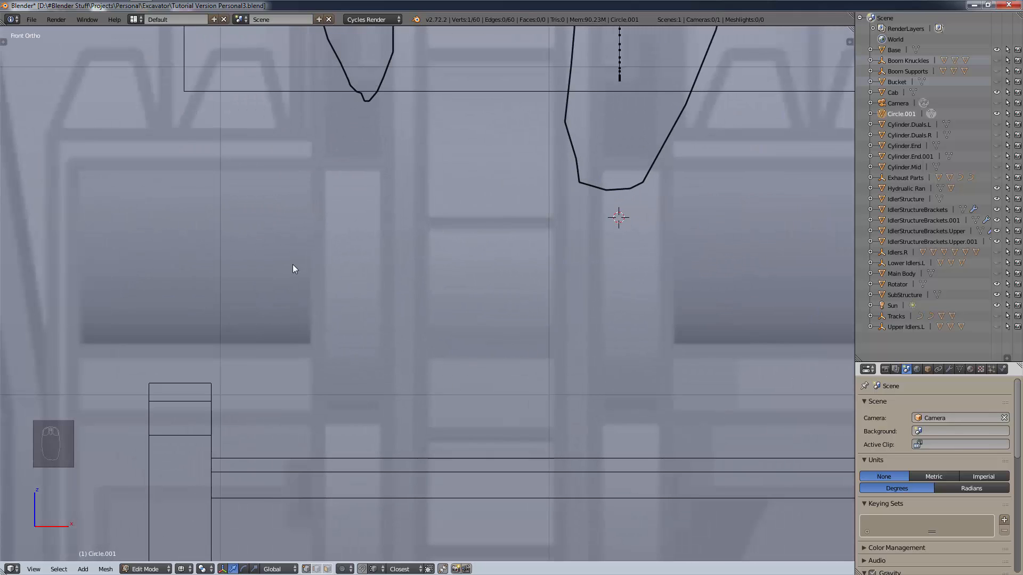
scroll(388, 356, down, 3)
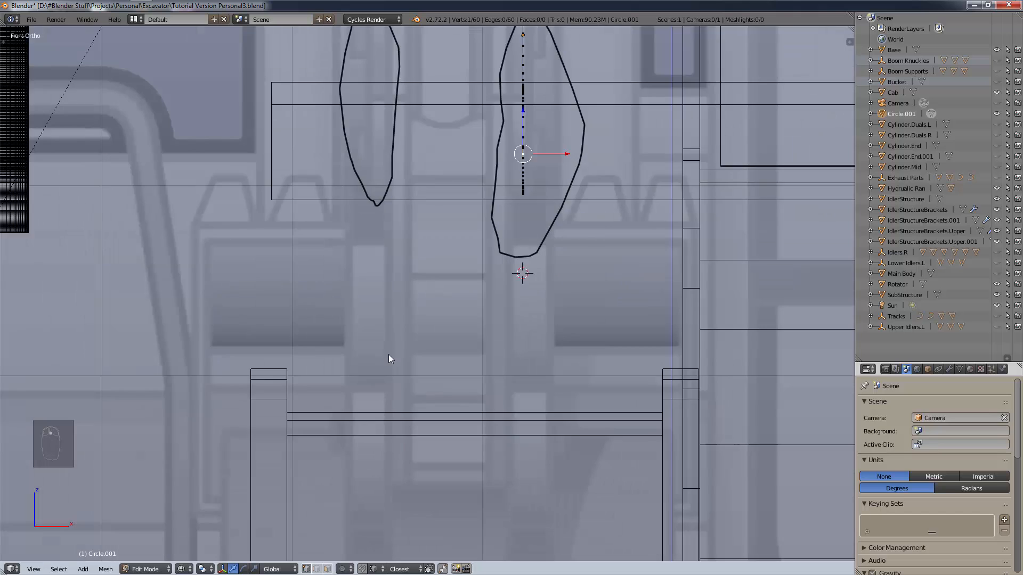
shift+middle_drag(409, 357, 457, 239)
scroll(482, 433, up, 4)
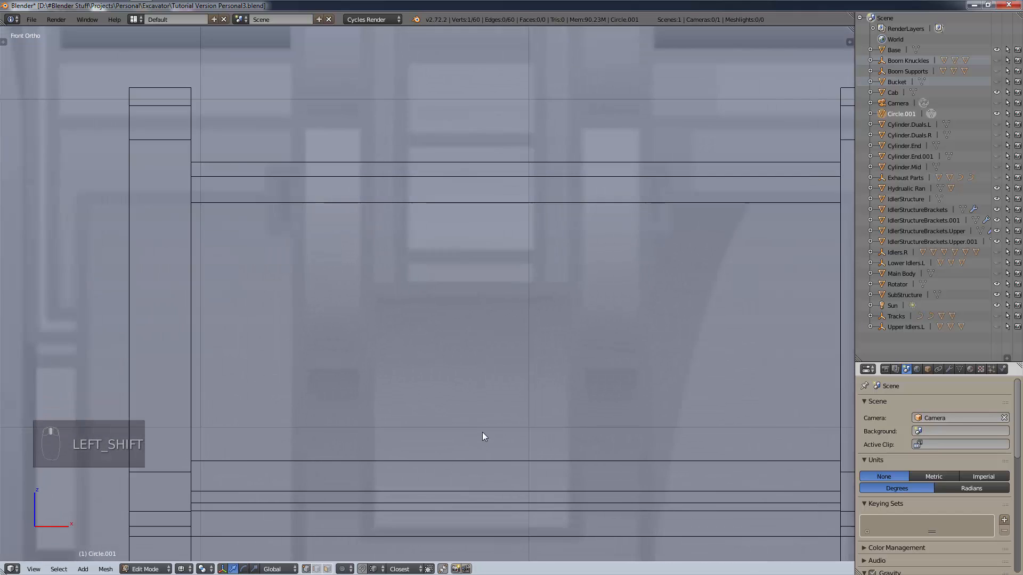
scroll(482, 432, down, 3)
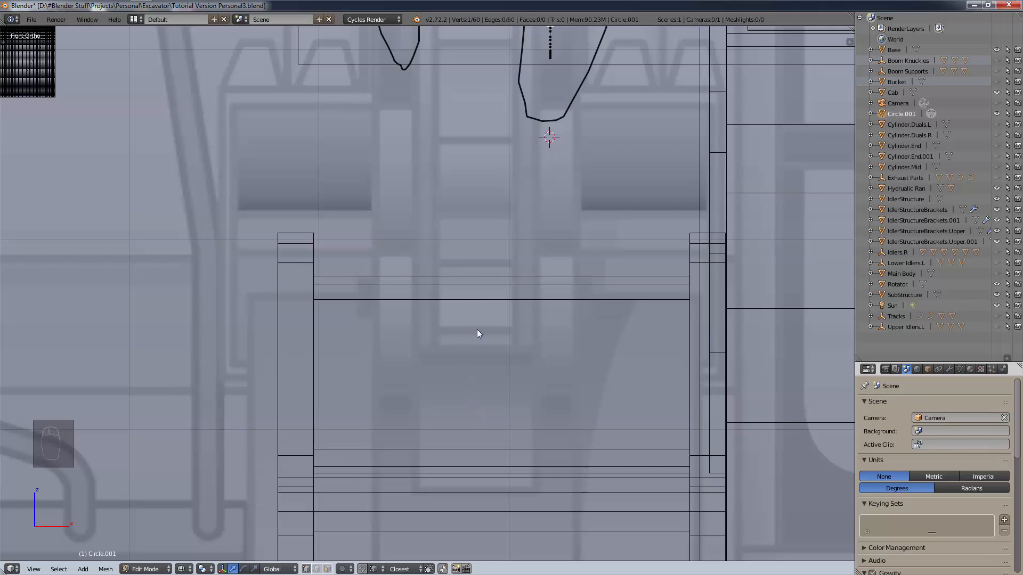
scroll(435, 309, up, 3)
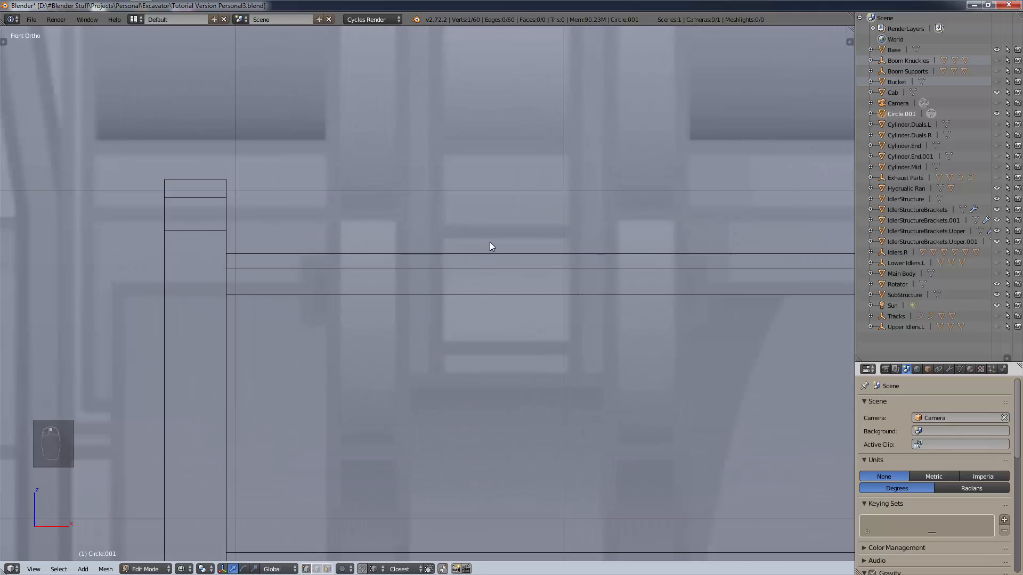
scroll(490, 242, down, 5)
shift+middle_drag(490, 242, 497, 308)
scroll(497, 308, up, 3)
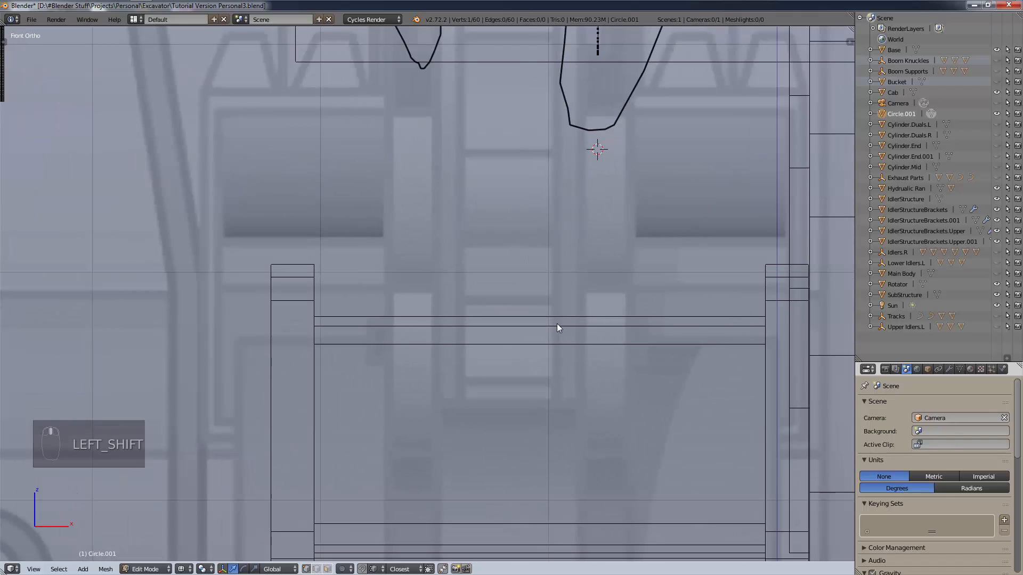
Erase the Grease Pencil strokes drawn around the linkage.
click(620, 338)
scroll(618, 302, down, 2)
shift+middle_drag(624, 271, 640, 365)
key(d)
right_drag(609, 251, 409, 272)
In the side view, place the 3D cursor on the bucket's lower pin and move it to the bucket's upper pin.
key(KP_3)
scroll(676, 373, down, 2)
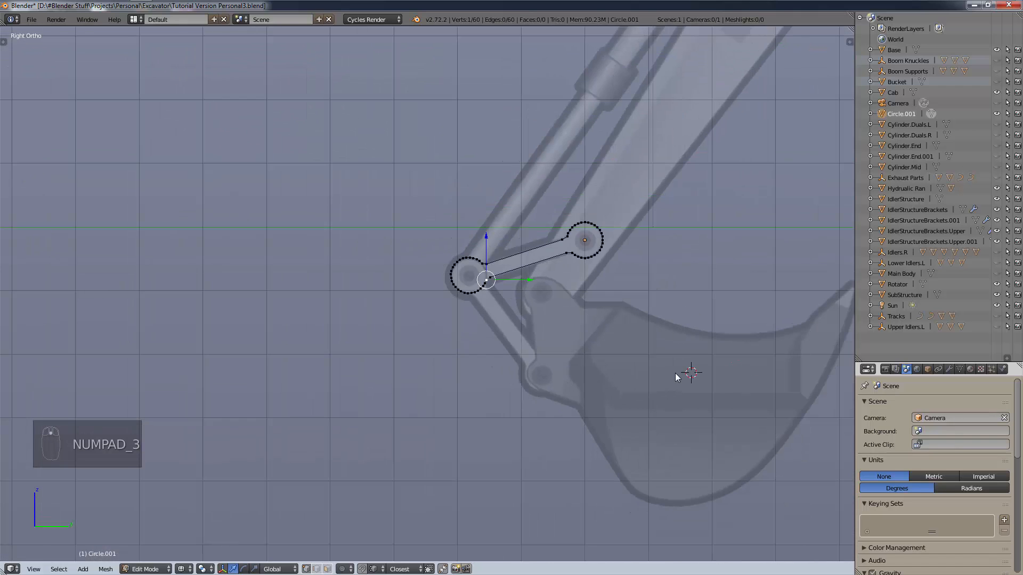
scroll(626, 372, up, 2)
click(485, 376)
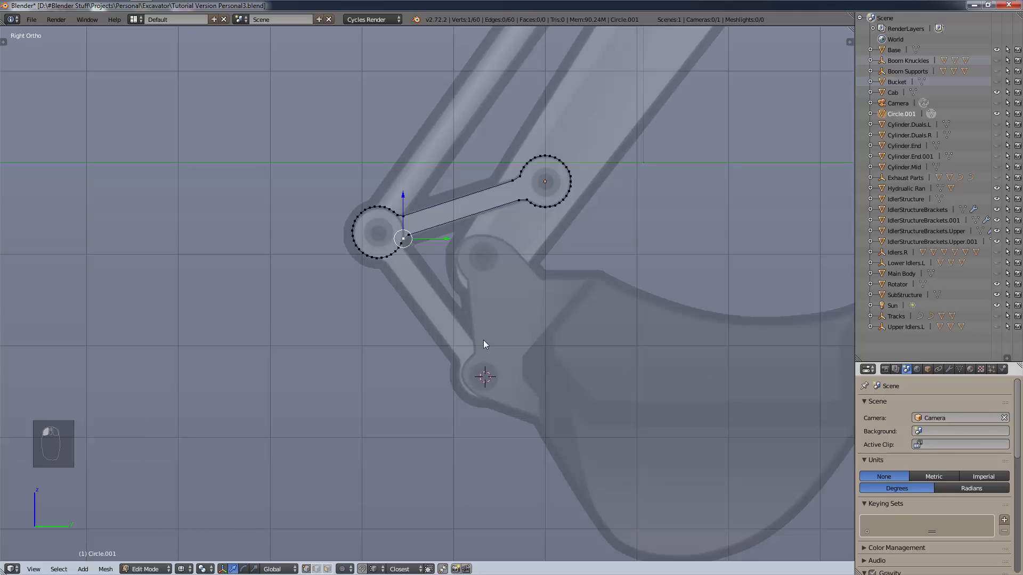
click(481, 257)
Compare the link outline and the 3D cursor with the linkage plates on the front-view blueprint.
key(KP_1)
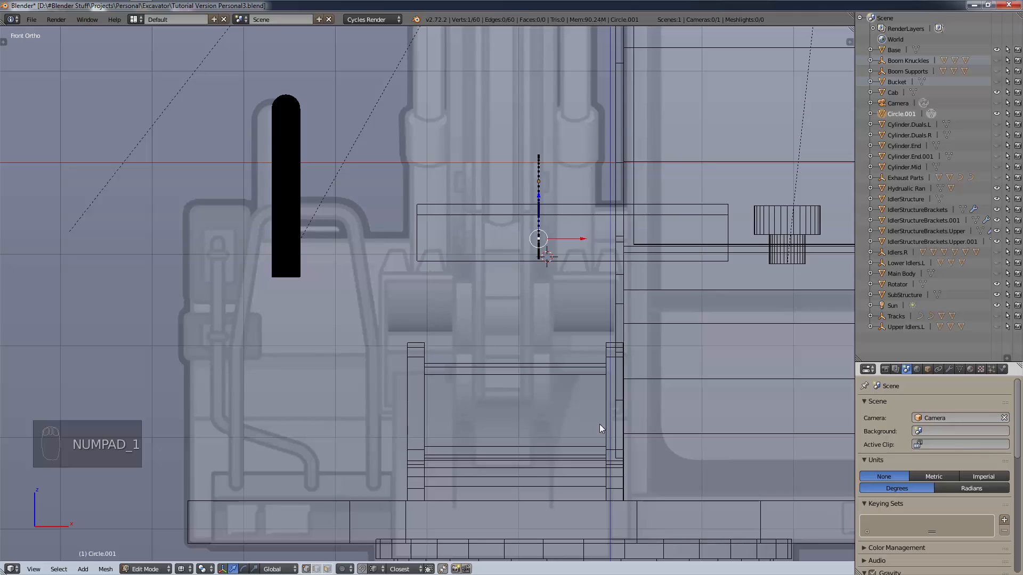
scroll(526, 300, up, 4)
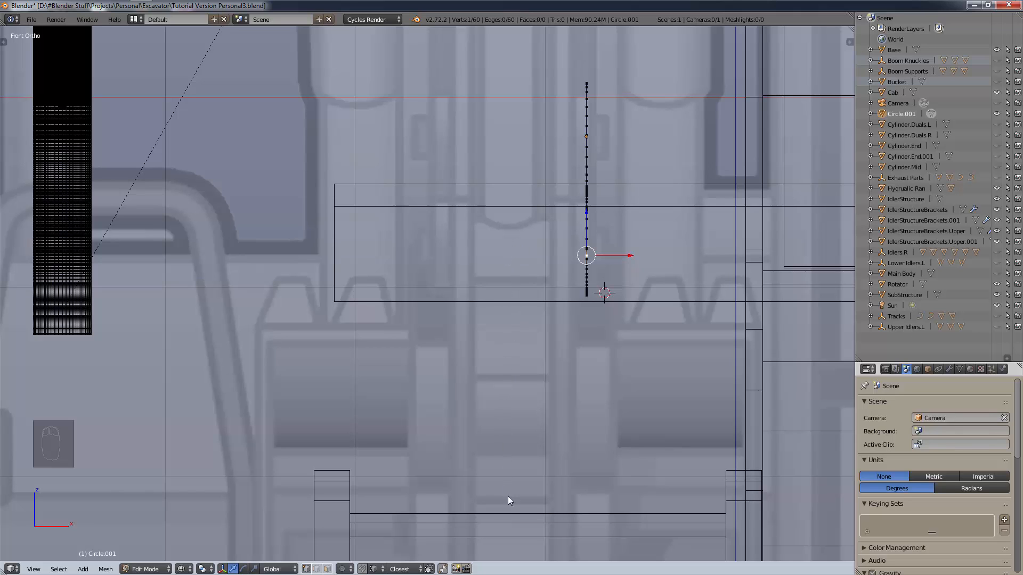
scroll(508, 509, down, 3)
scroll(508, 509, up, 2)
shift+middle_drag(505, 493, 513, 424)
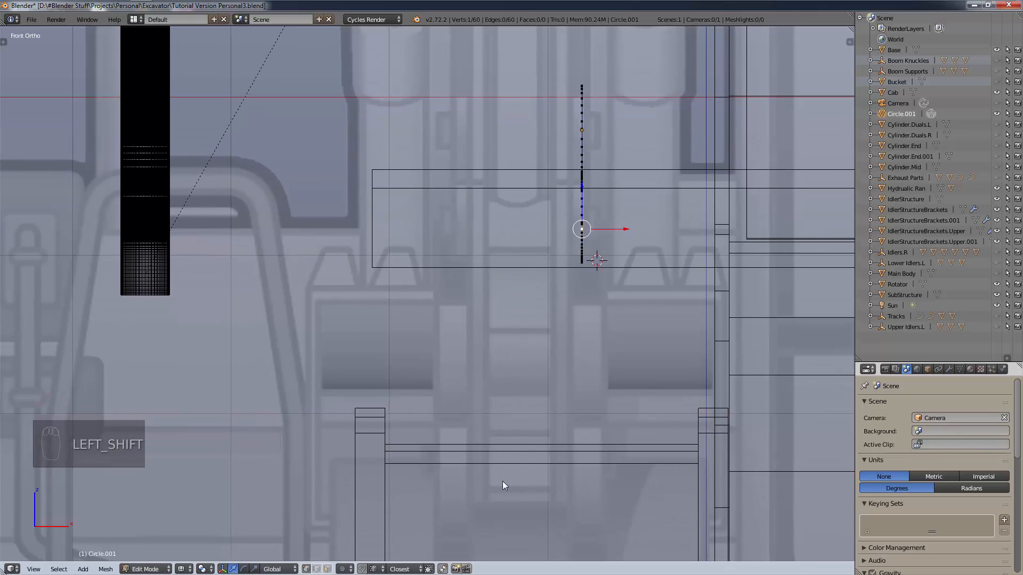
scroll(536, 213, up, 4)
scroll(536, 197, down, 2)
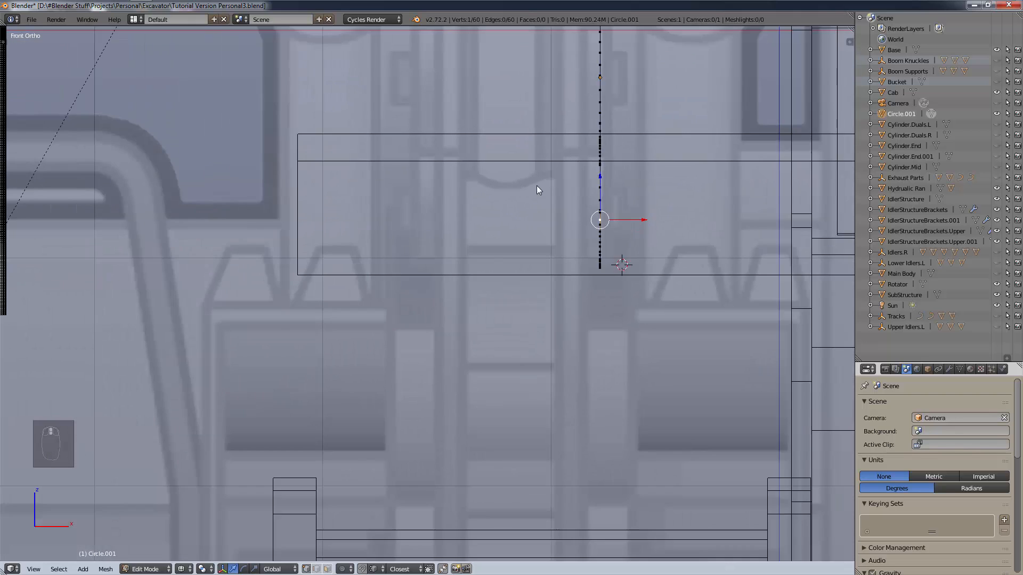
shift+middle_drag(537, 190, 572, 388)
Shift the whole link outline slightly along X to the blueprint plate's edge and extrude it about 0.11 across the plate.
key(a)
key(a)
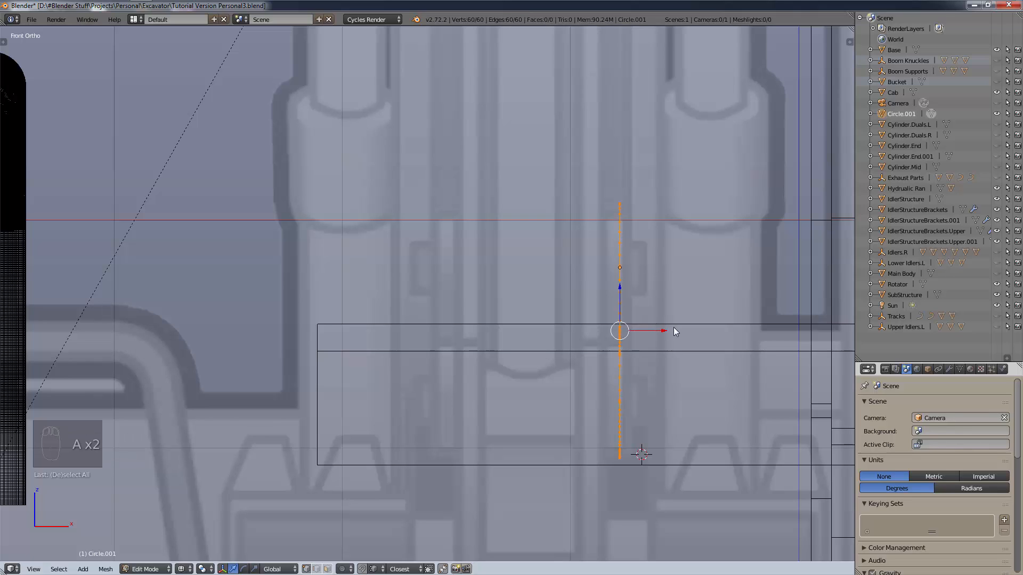
drag(667, 329, 675, 331)
key(e)
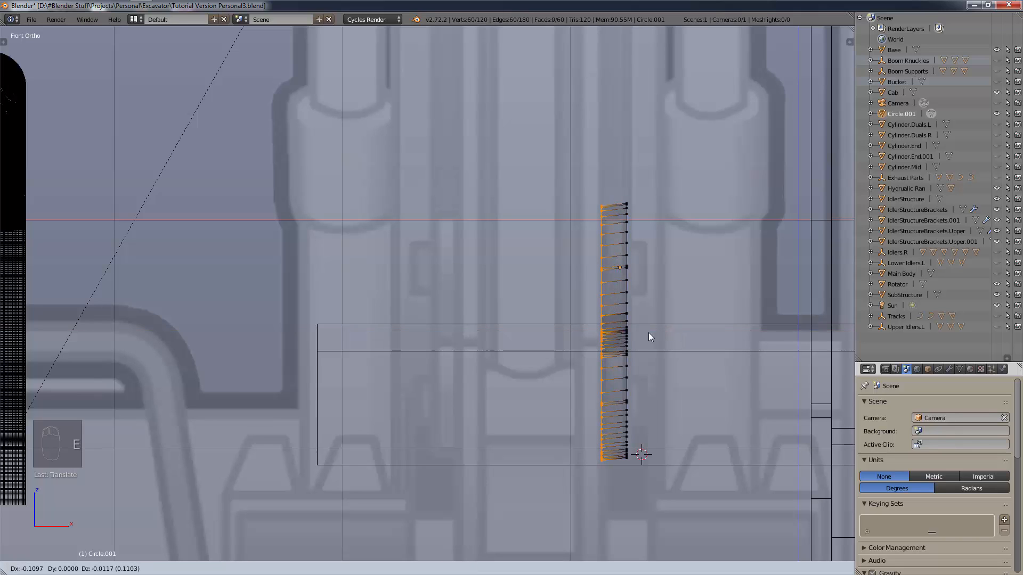
click(648, 323)
Select the entire extruded link and inspect it in solid shading from an angled view.
key(a)
key(a)
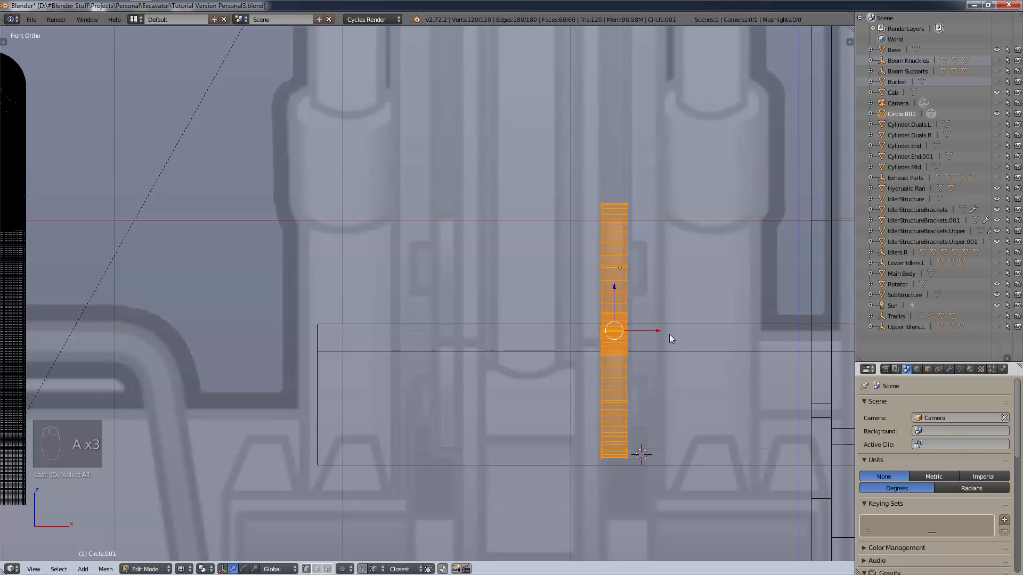
mouse_move(670, 334)
middle_down()
mouse_move(643, 338)
mouse_move(660, 337)
middle_up()
scroll(660, 336, down, 8)
scroll(516, 380, up, 7)
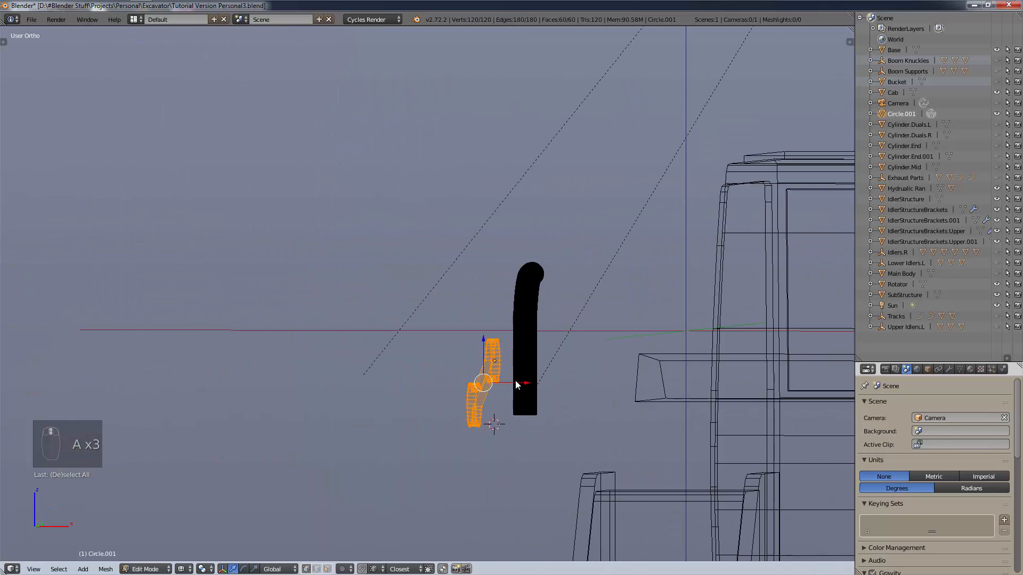
key(z)
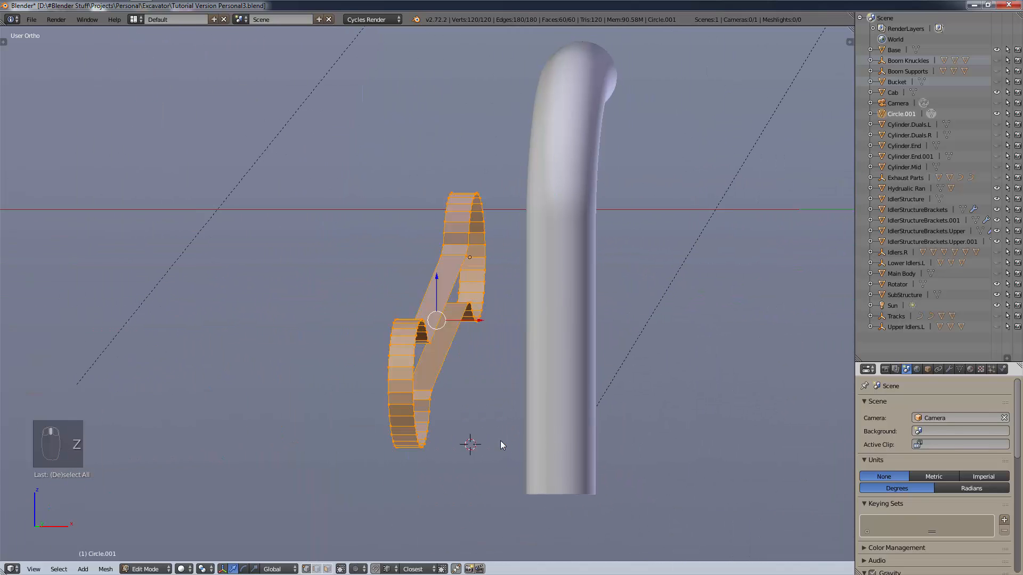
Fill both open sides of the extruded link with faces and inspect the closed shape from an angle.
key(f)
scroll(500, 440, down, 6)
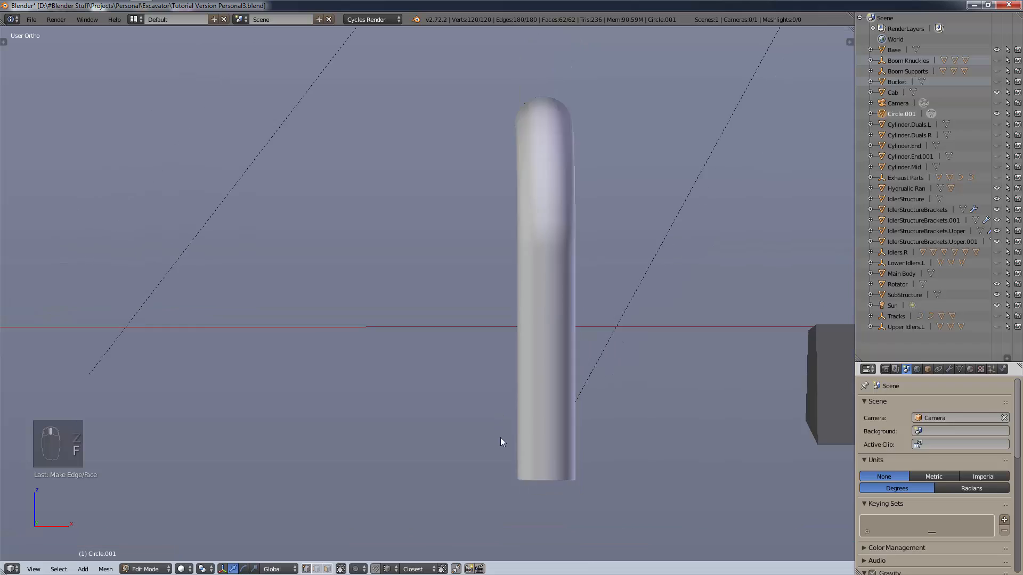
shift+middle_drag(662, 475, 638, 356)
middle_drag(645, 400, 645, 424)
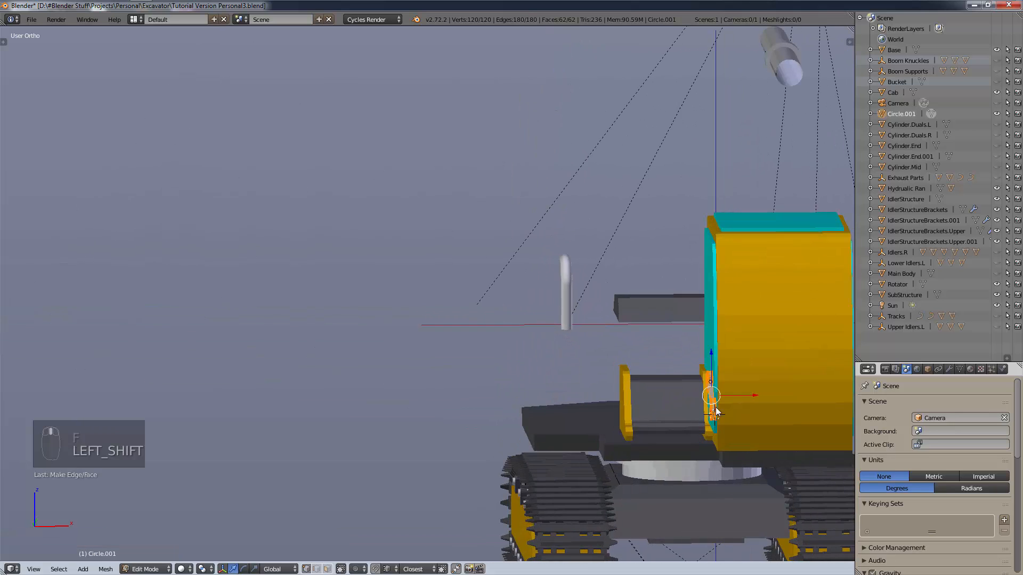
scroll(716, 409, up, 7)
scroll(722, 412, up, 2)
middle_drag(722, 411, 709, 411)
scroll(709, 410, down, 1)
shift+middle_drag(341, 300, 596, 393)
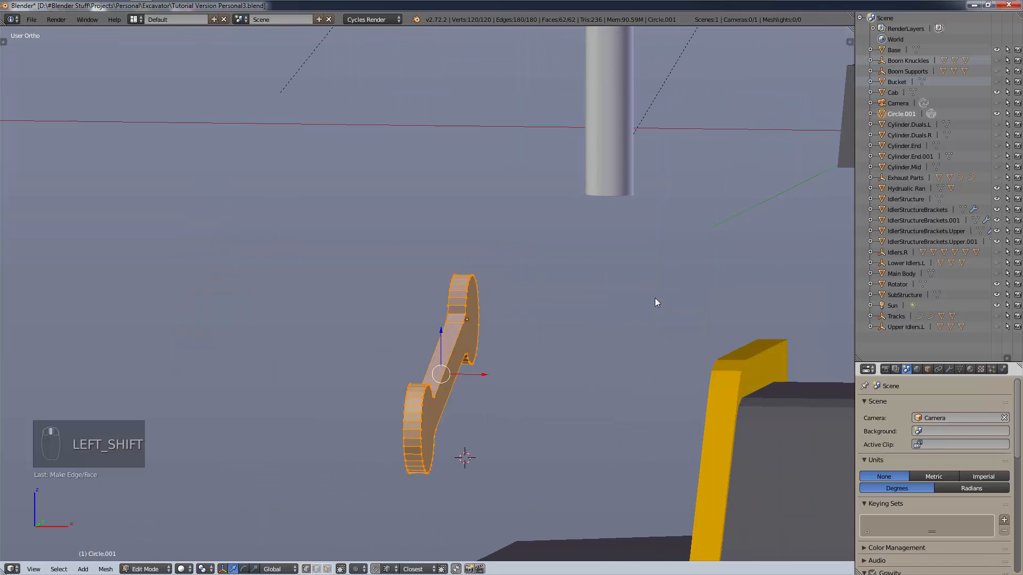
Show the link's face normals at size 9.20 and recalculate the normals of the entire mesh.
key(n)
click(750, 187)
key(a)
key(a)
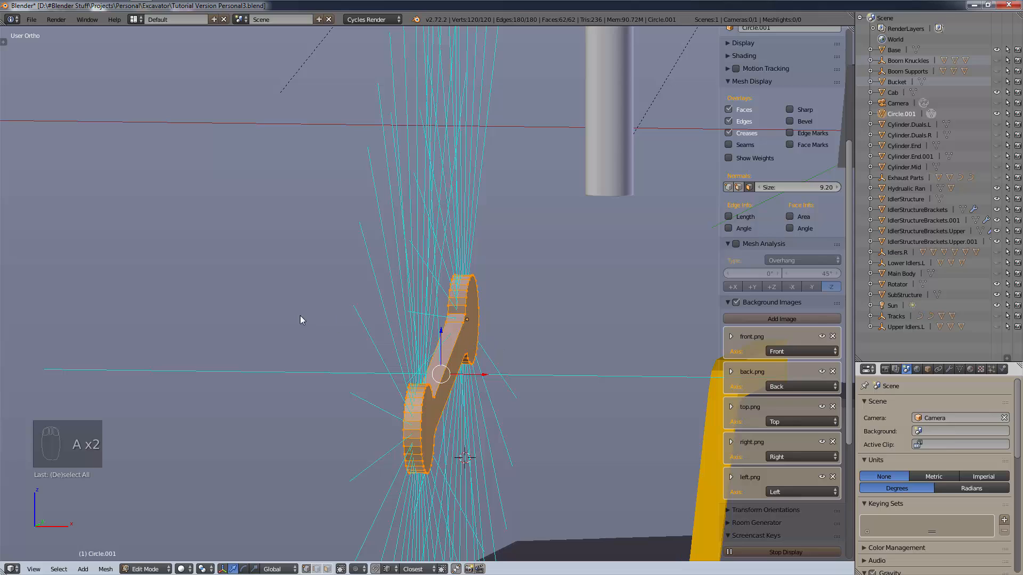
key(t)
click(34, 126)
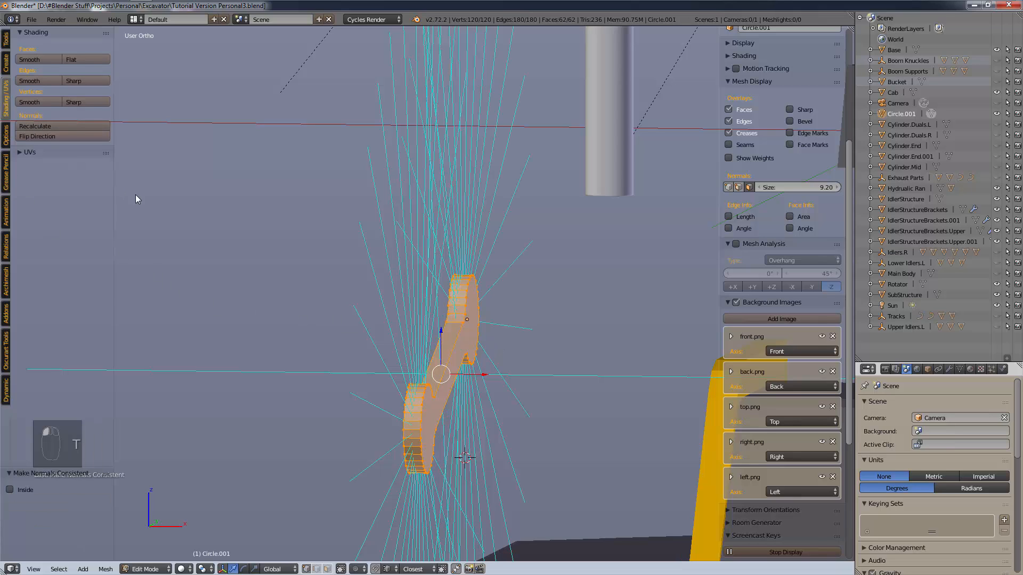
key(t)
key(n)
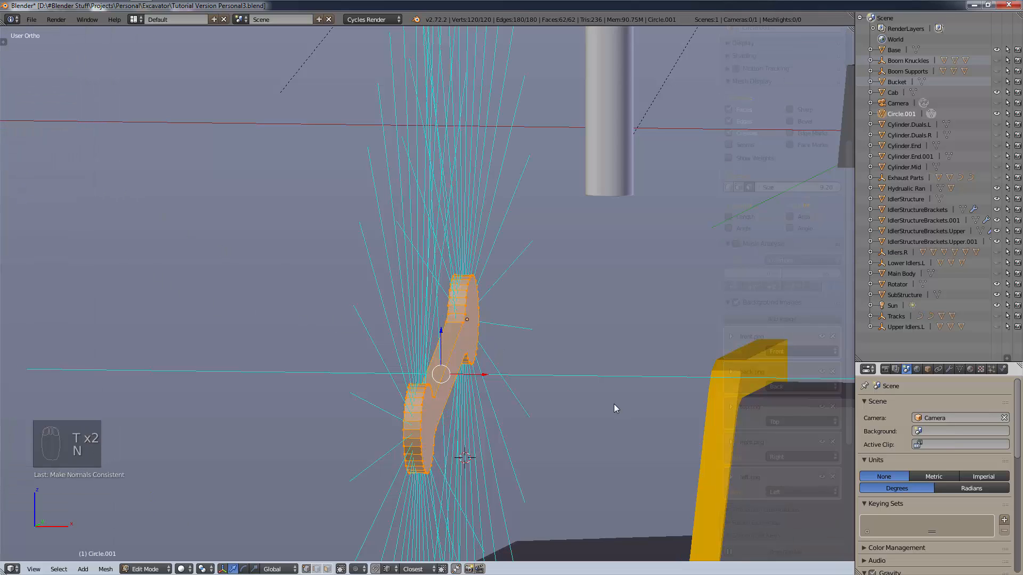
Turn off the face normals display and put the link into Object Mode in the front view.
key(n)
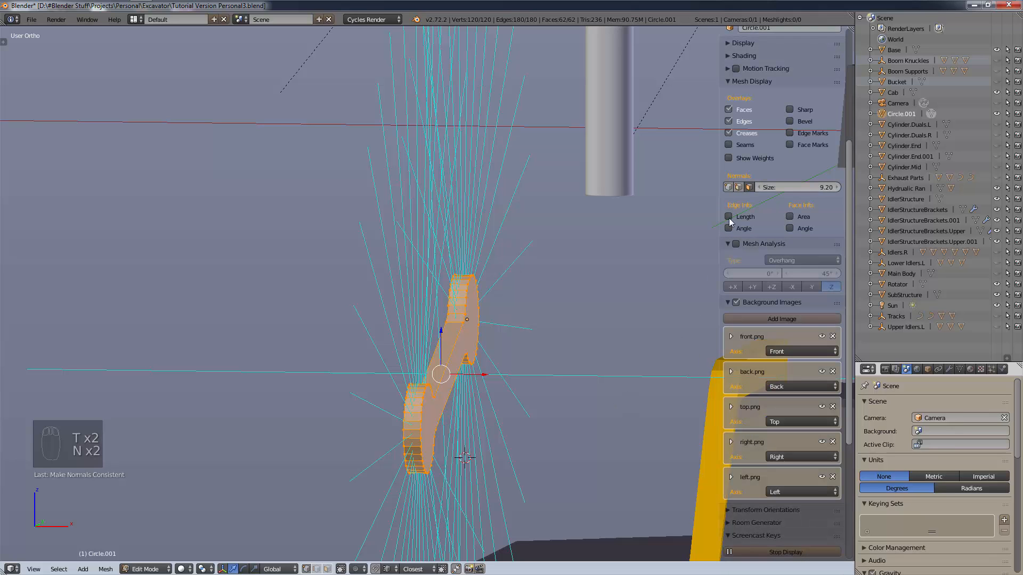
click(749, 187)
key(n)
key(KP_3)
key(KP_1)
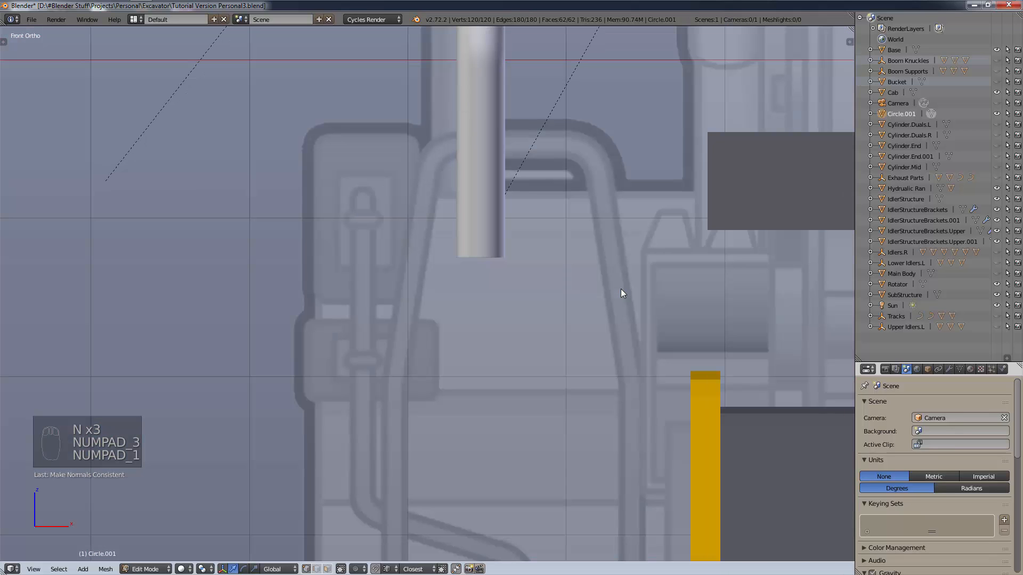
shift+middle_drag(680, 133, 601, 250)
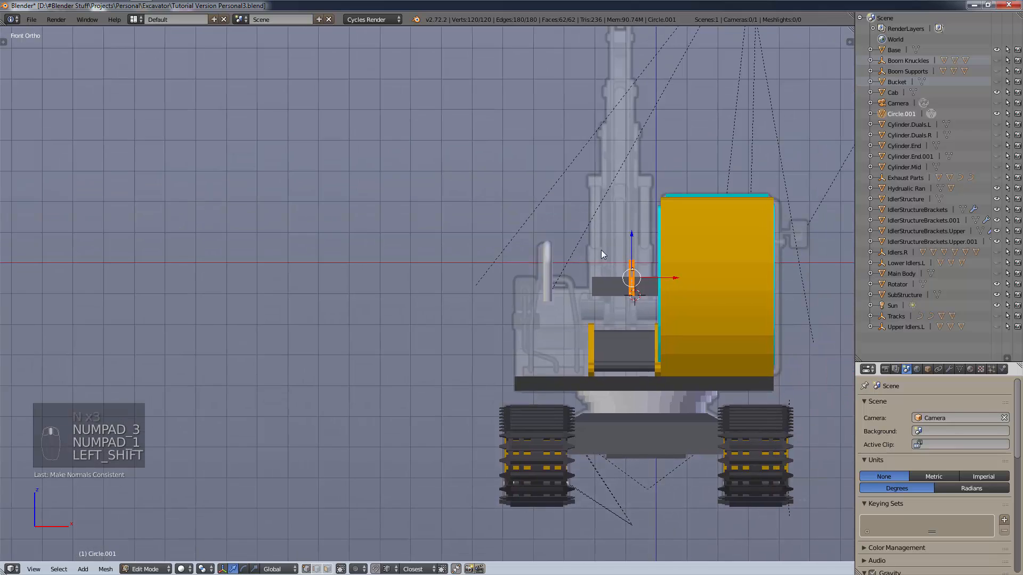
scroll(634, 315, up, 10)
shift+middle_drag(664, 221, 698, 314)
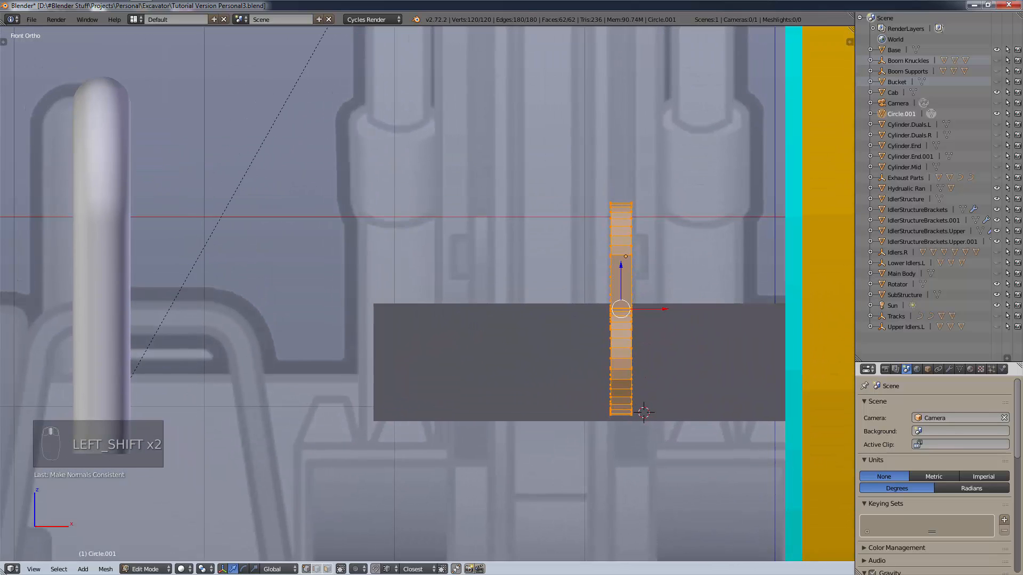
click(145, 569)
click(150, 558)
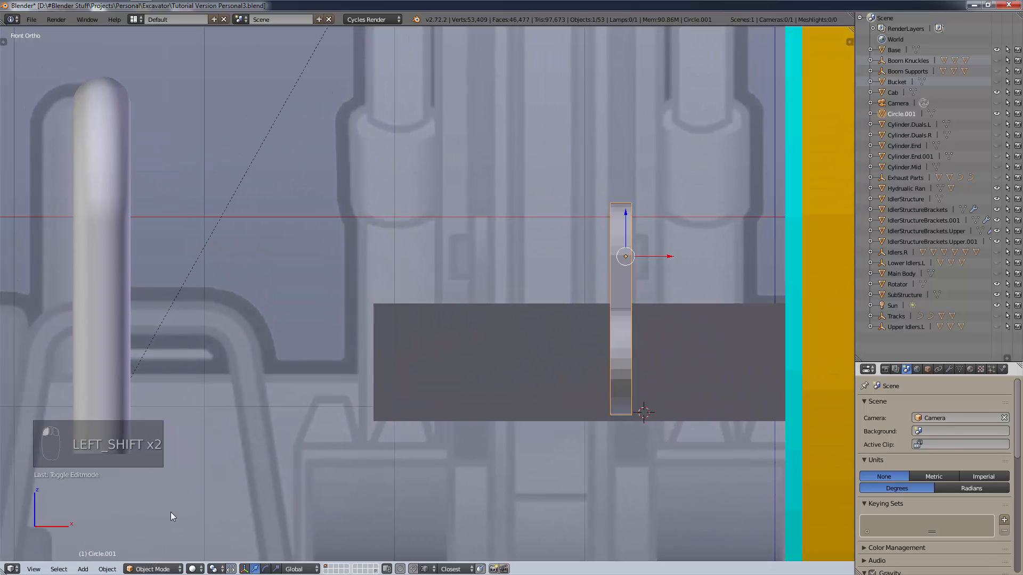
key(alt+f)
key(ctrl+z)
scroll(462, 415, down, 8)
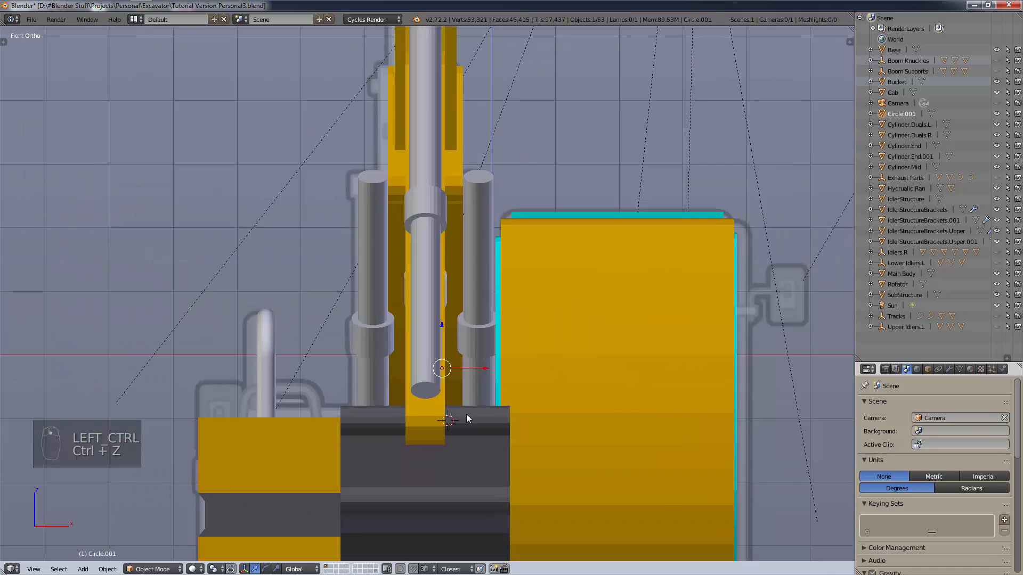
middle_drag(466, 414, 429, 429)
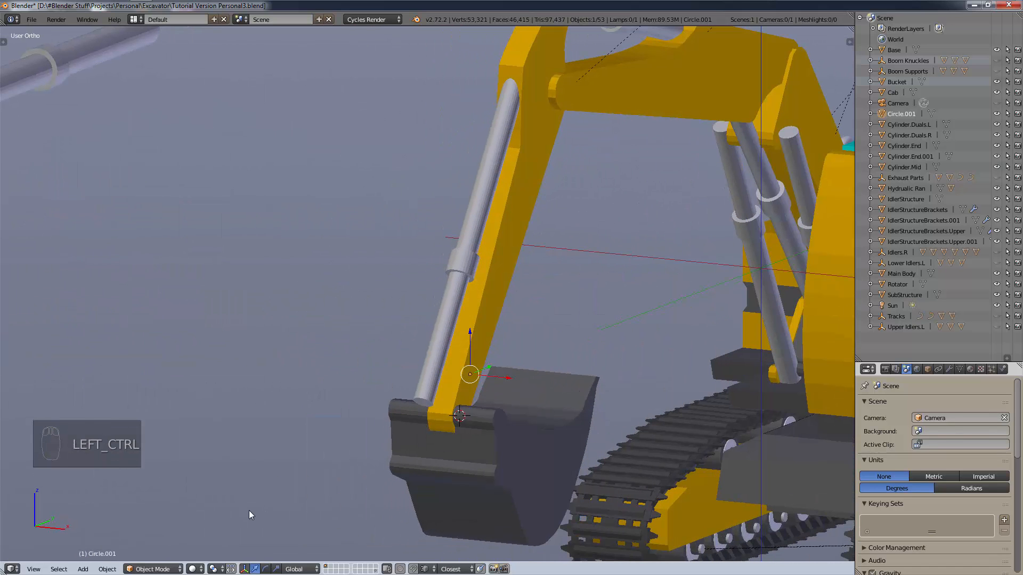
key(ctrl+shift+z)
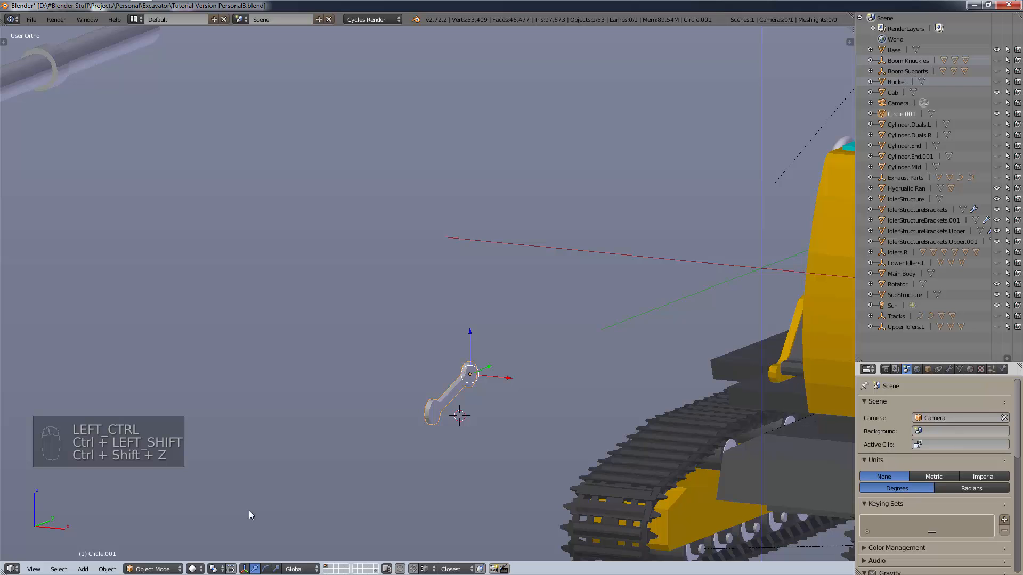
In front-view wireframe, make a linked duplicate of the link and move it about -0.72 along X onto the opposite blueprint plate.
key(KP_1)
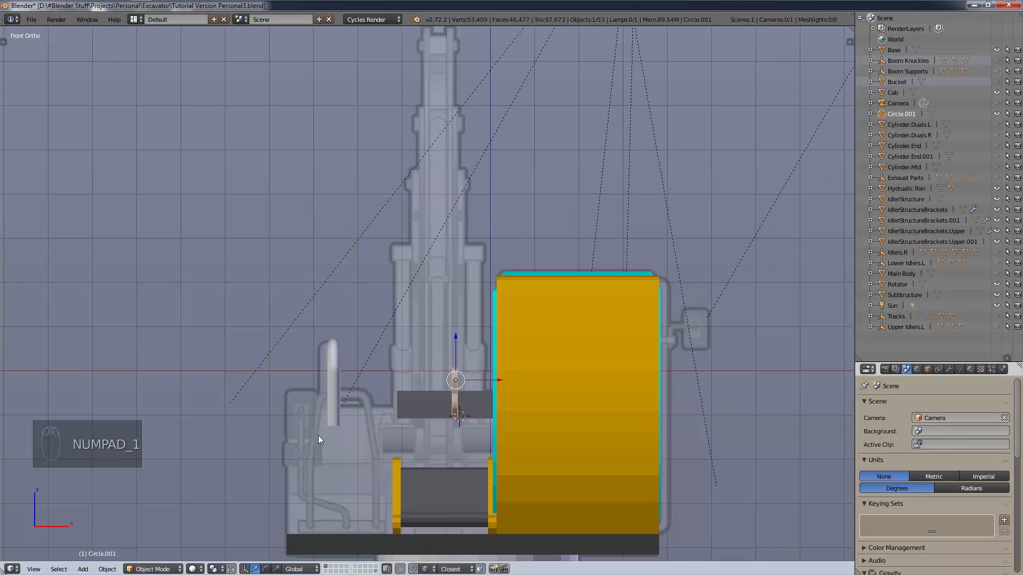
scroll(318, 436, up, 4)
key(z)
click(648, 387)
scroll(612, 327, up, 3)
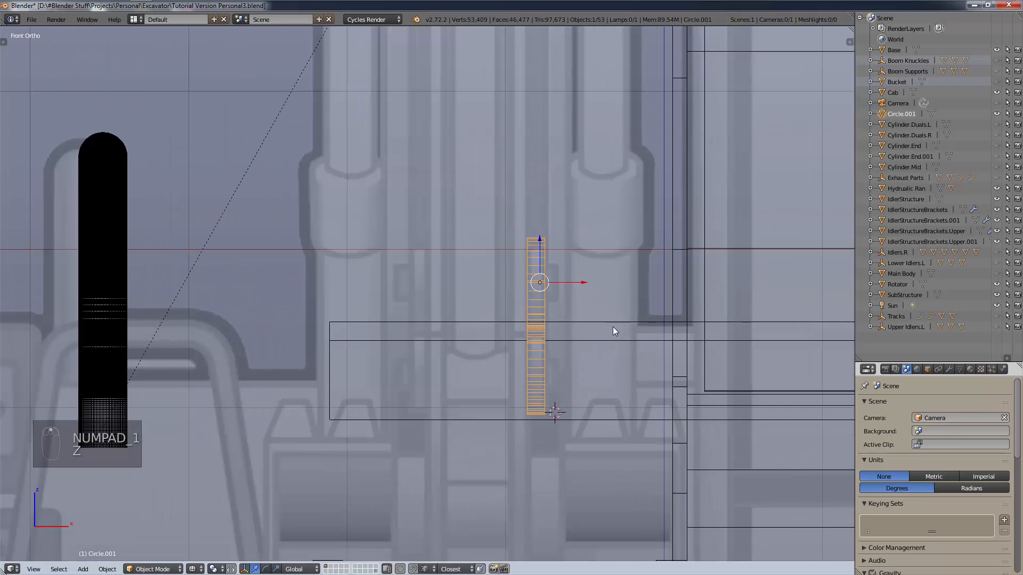
key(alt+d)
right_click(565, 348)
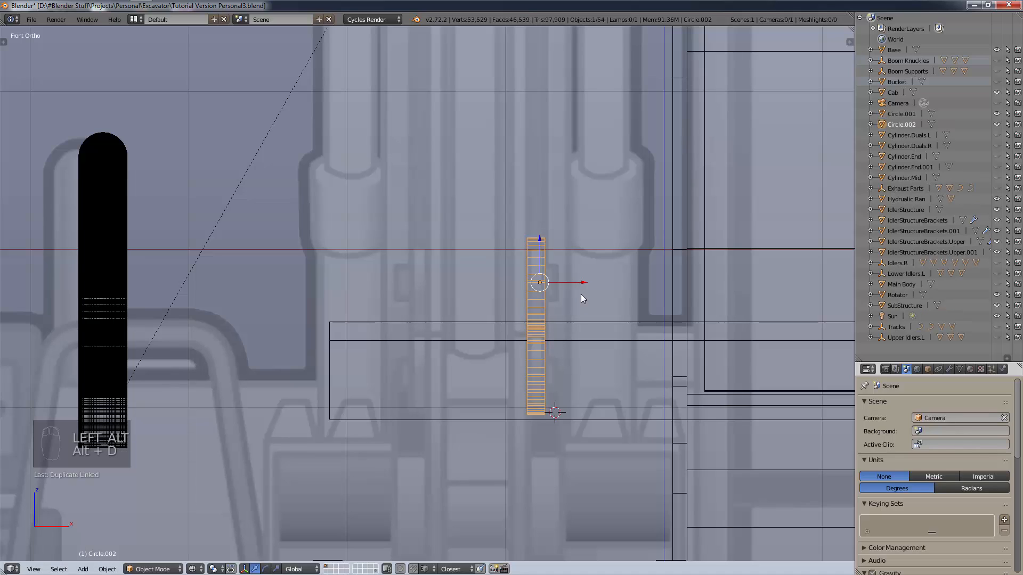
key(g)
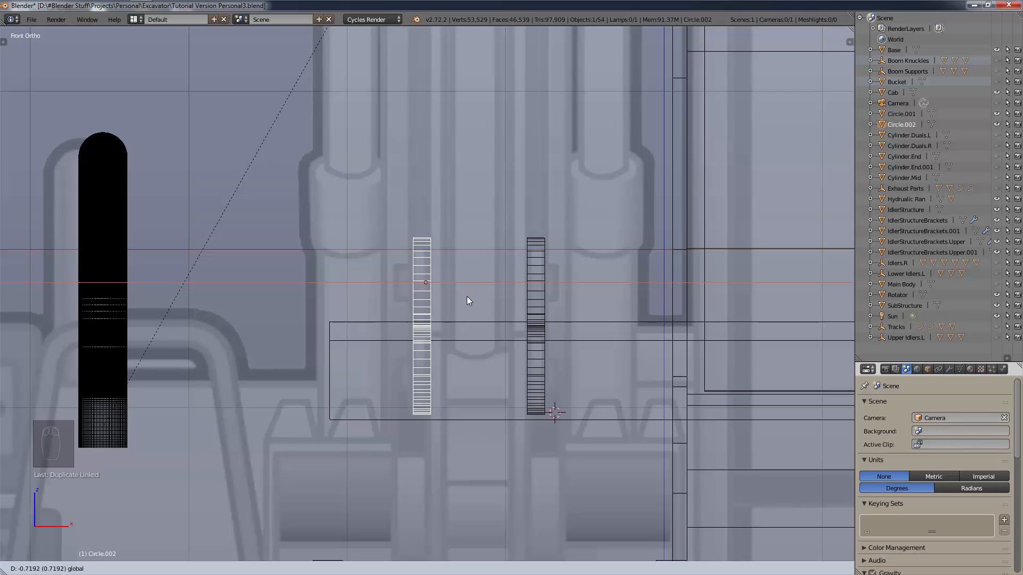
click(466, 296)
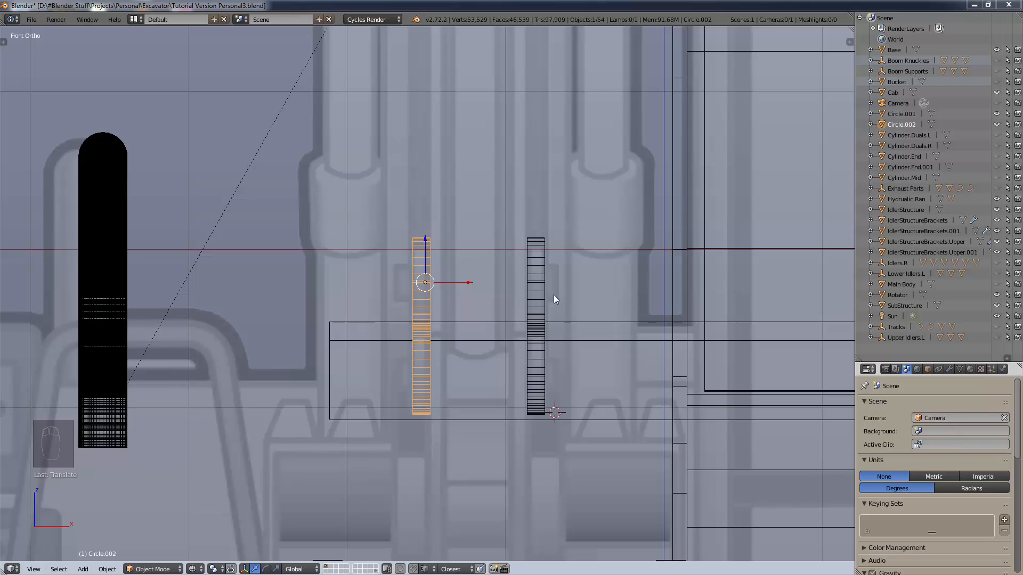
Examine the linkage plates on the front-view blueprint and place the 3D cursor on the plate just below the original link.
click(568, 304)
scroll(569, 308, up, 3)
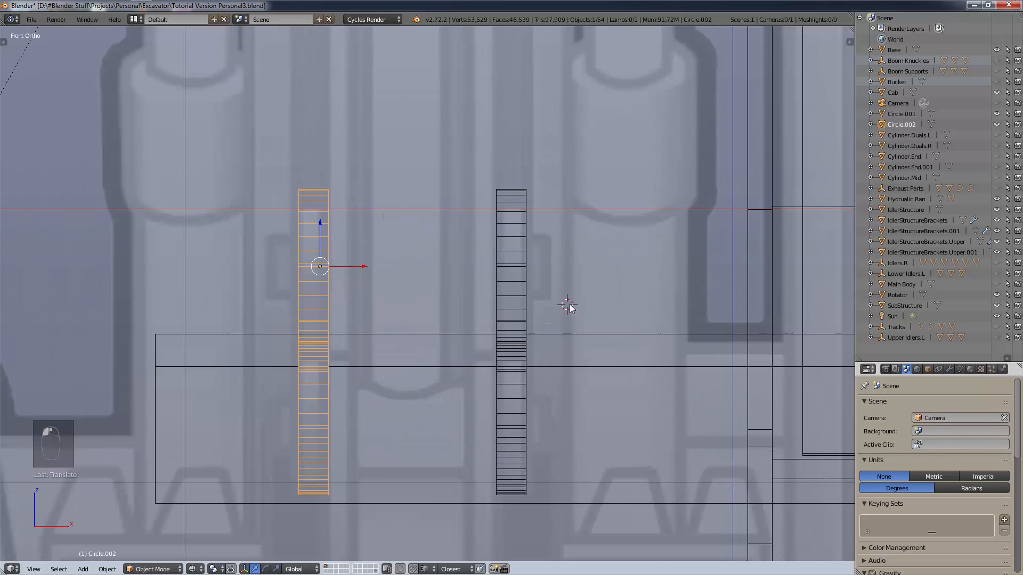
scroll(567, 304, up, 3)
scroll(589, 198, down, 7)
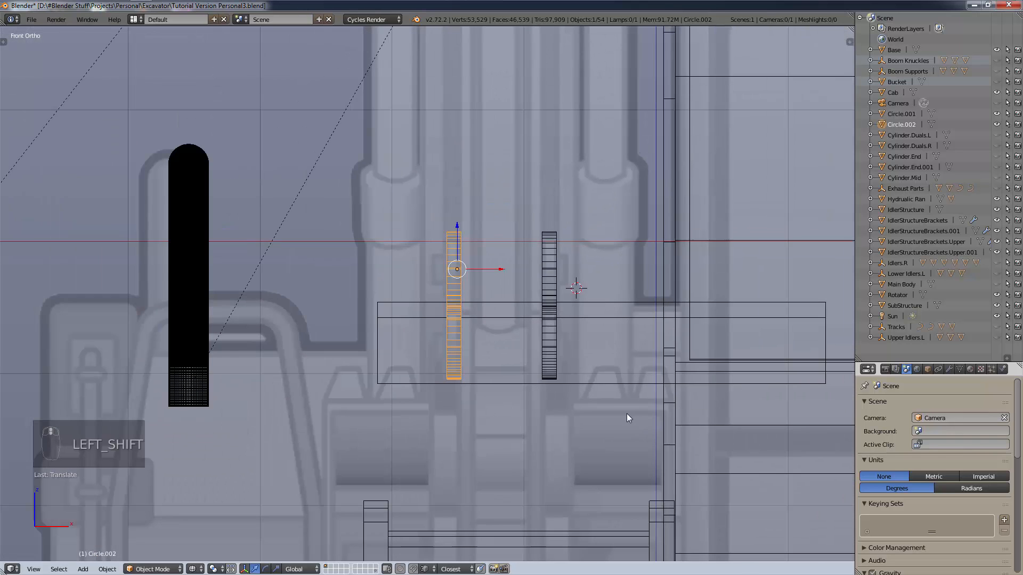
shift+middle_drag(626, 413, 667, 194)
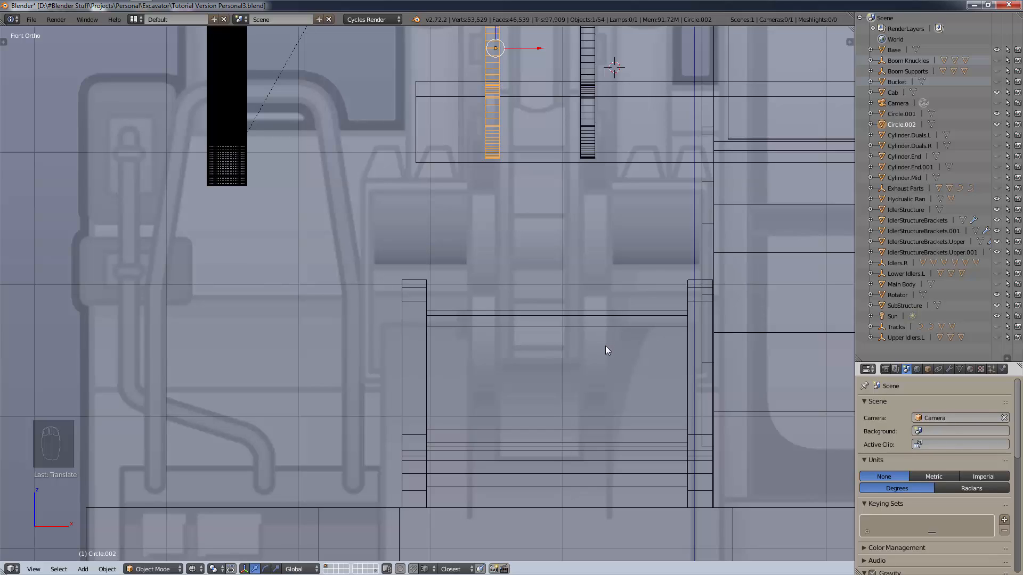
click(536, 148)
click(600, 195)
Check the side-view blueprint of the arm and compare both links with the plates on the front-view blueprint again.
key(KP_2)
key(KP_3)
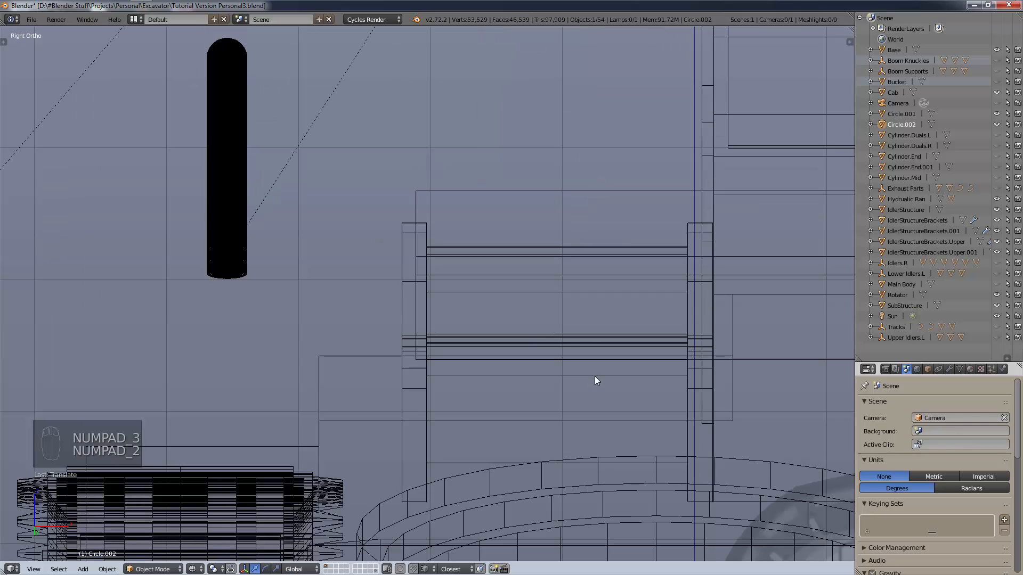
scroll(637, 312, down, 10)
shift+middle_drag(672, 154, 696, 216)
scroll(695, 216, up, 8)
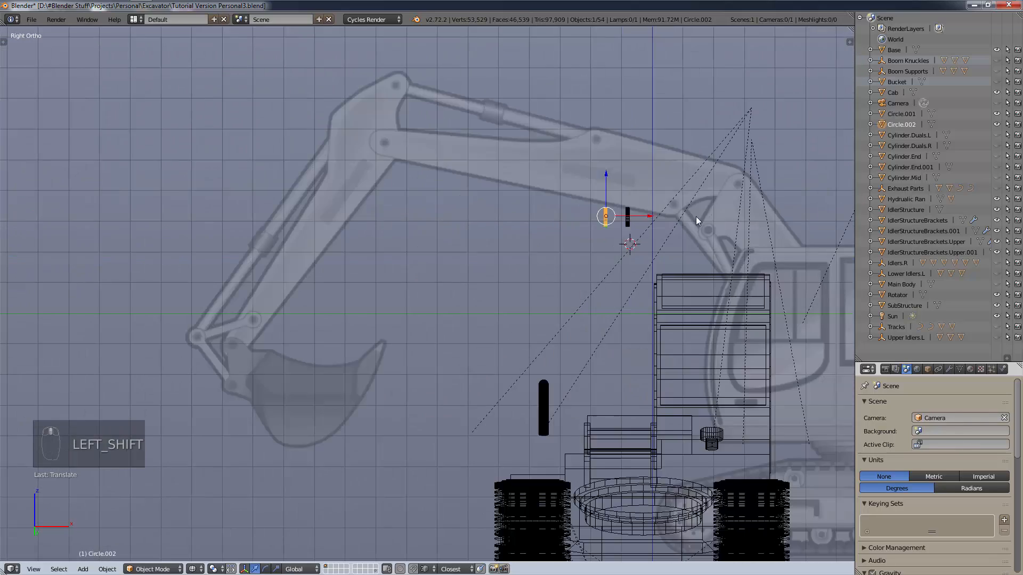
scroll(632, 229, up, 4)
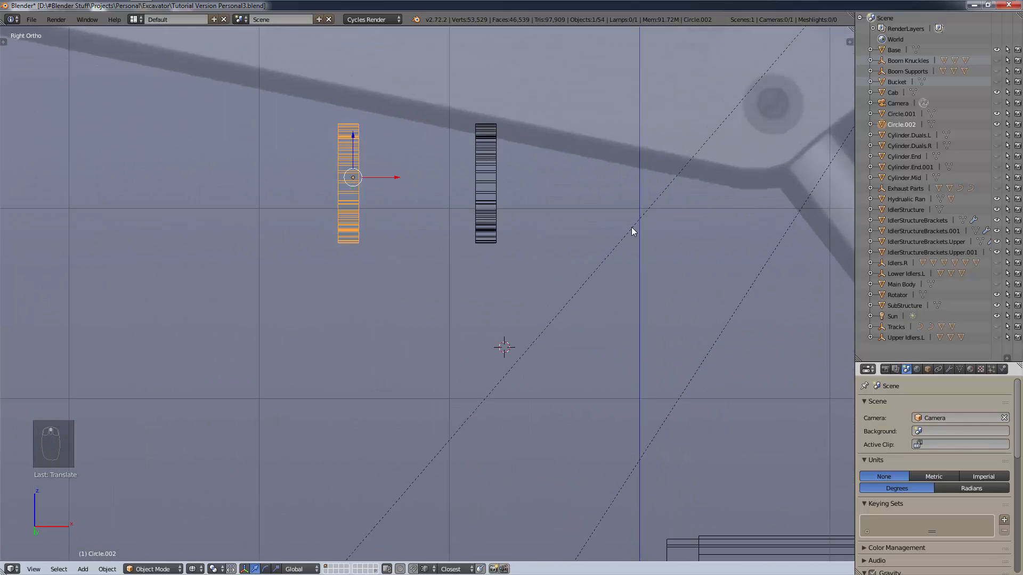
scroll(632, 229, down, 8)
scroll(631, 243, down, 2)
key(KP_1)
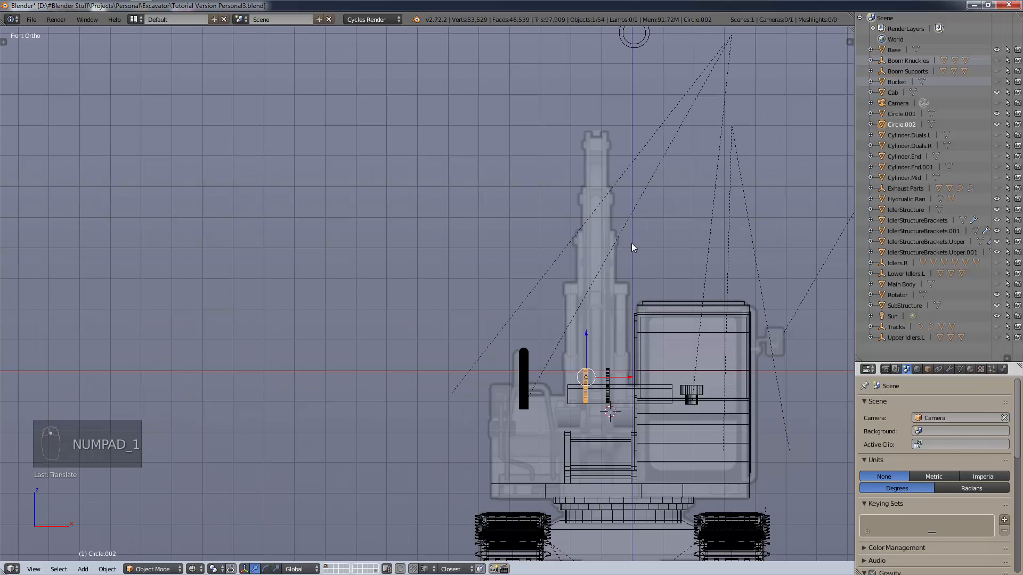
scroll(645, 384, up, 5)
scroll(573, 386, up, 1)
scroll(617, 422, up, 3)
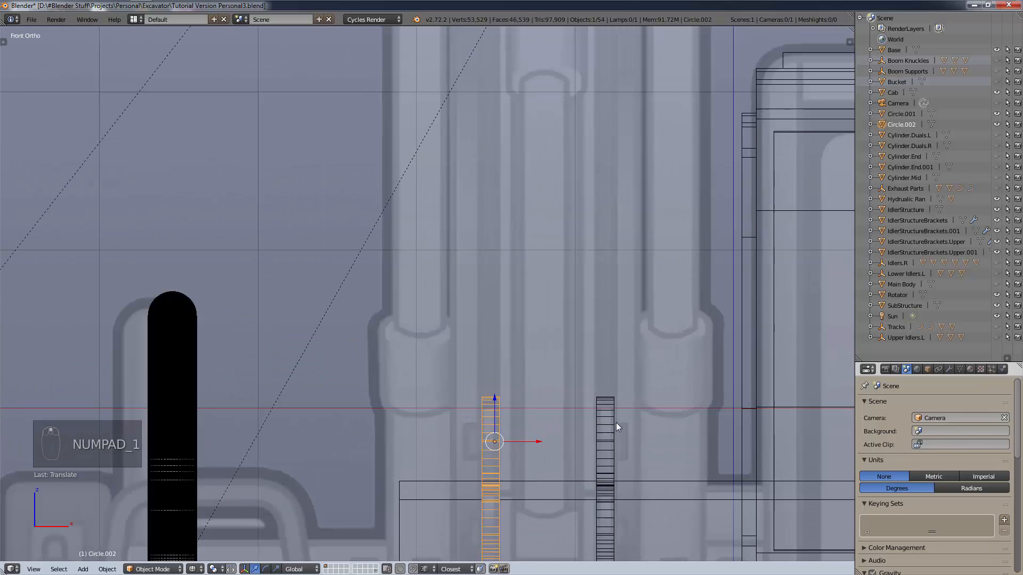
scroll(626, 467, down, 1)
scroll(625, 467, down, 1)
shift+middle_drag(622, 449, 570, 207)
Inspect the two links in solid shading from an angled view.
key(z)
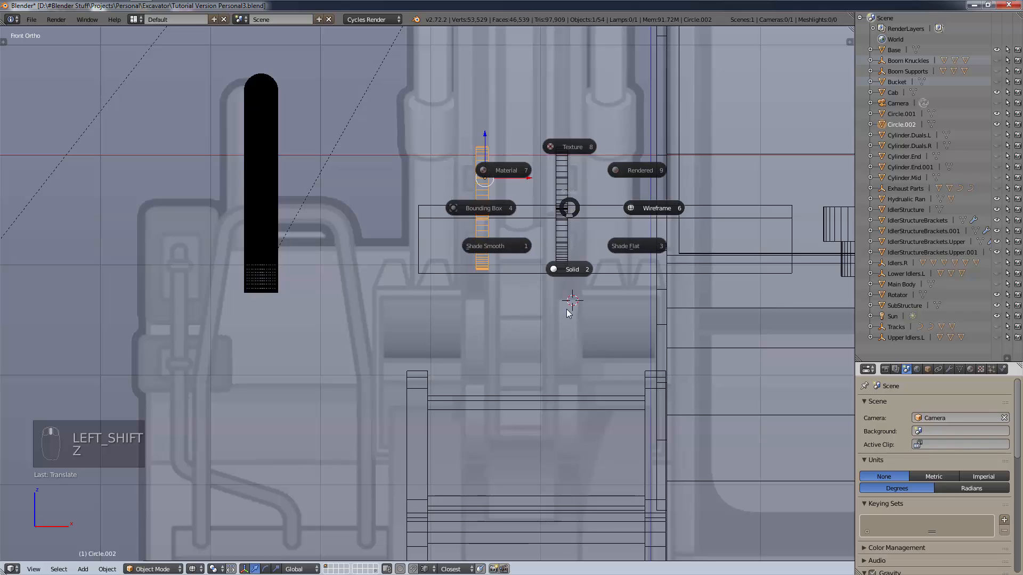
click(573, 271)
middle_drag(573, 271, 558, 276)
scroll(558, 277, down, 8)
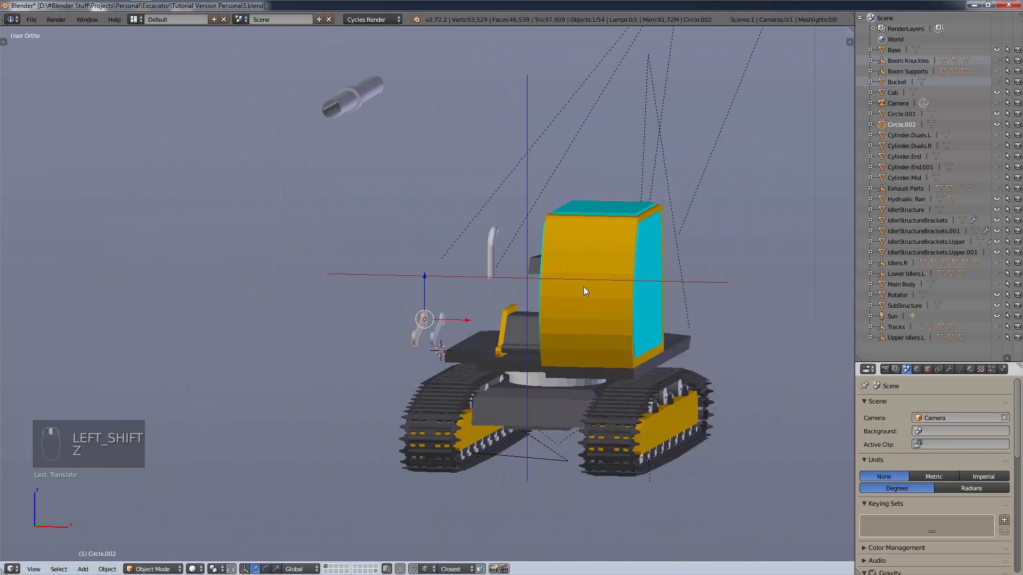
In side-view wireframe, examine the lower linkage arm, place the 3D cursor between the two bucket pins and return to the front view.
key(KP_3)
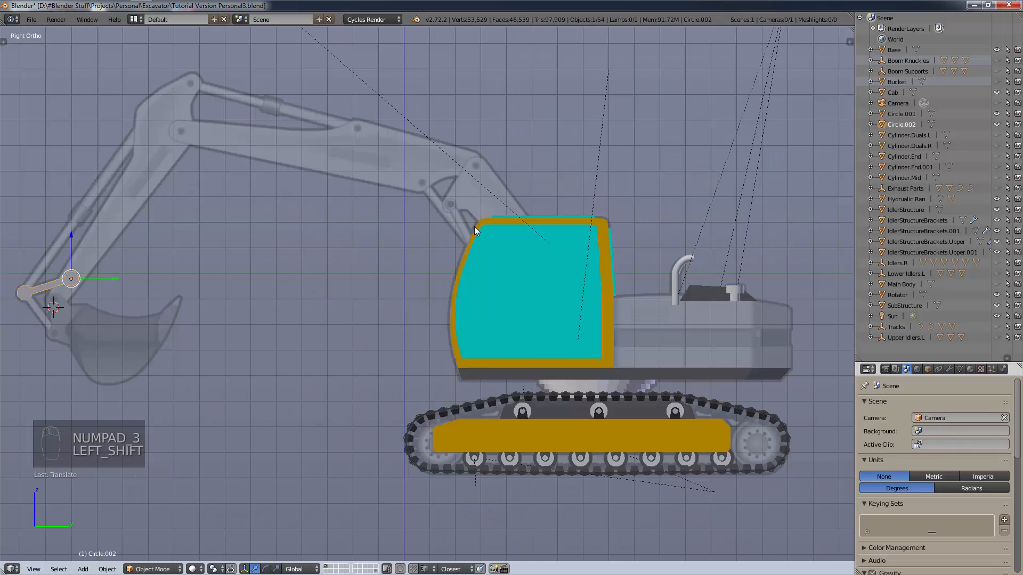
shift+middle_drag(269, 267, 679, 265)
scroll(490, 305, up, 4)
scroll(440, 293, up, 3)
key(shift+z)
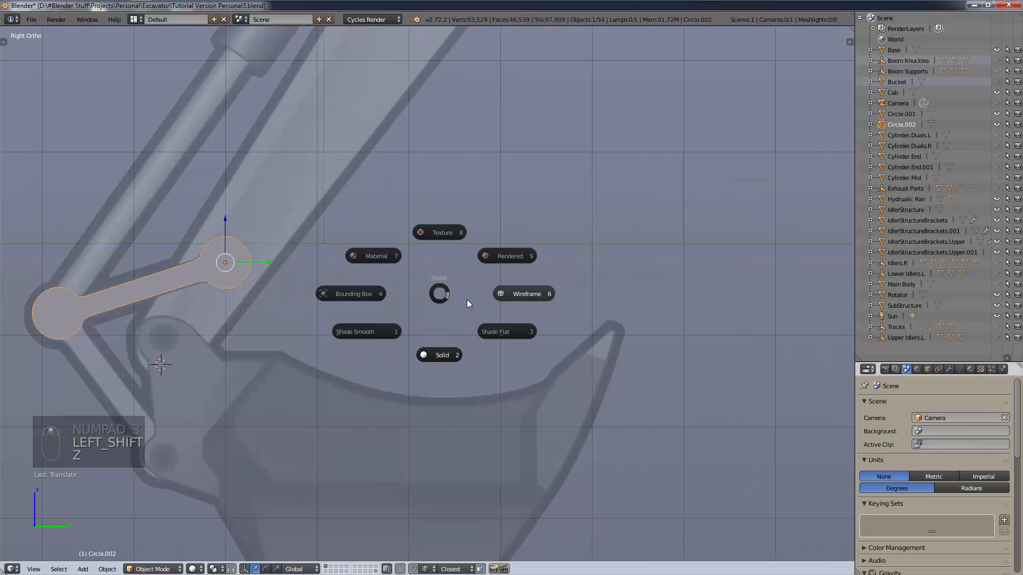
click(516, 295)
shift+middle_drag(341, 374, 788, 314)
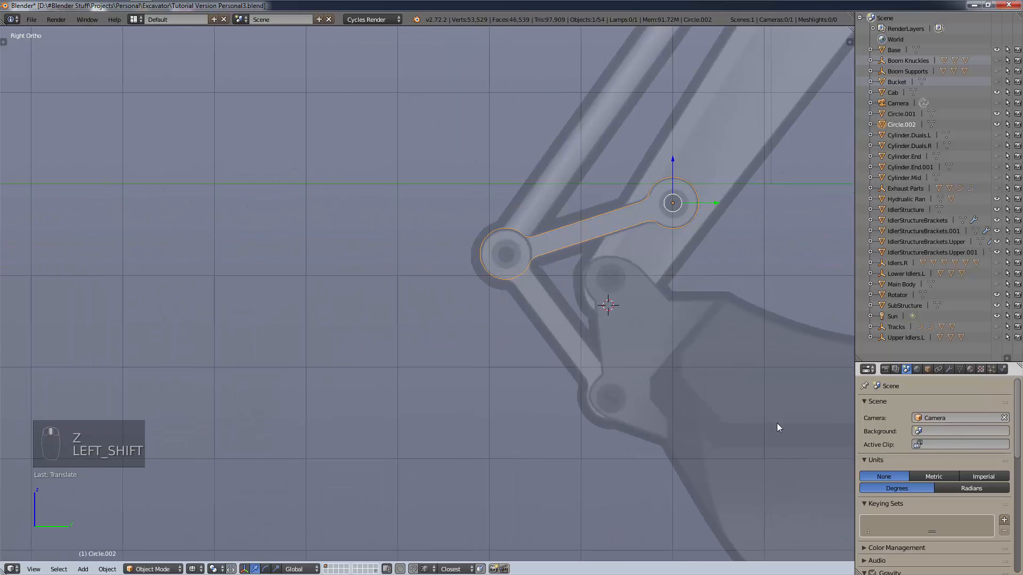
scroll(777, 423, up, 2)
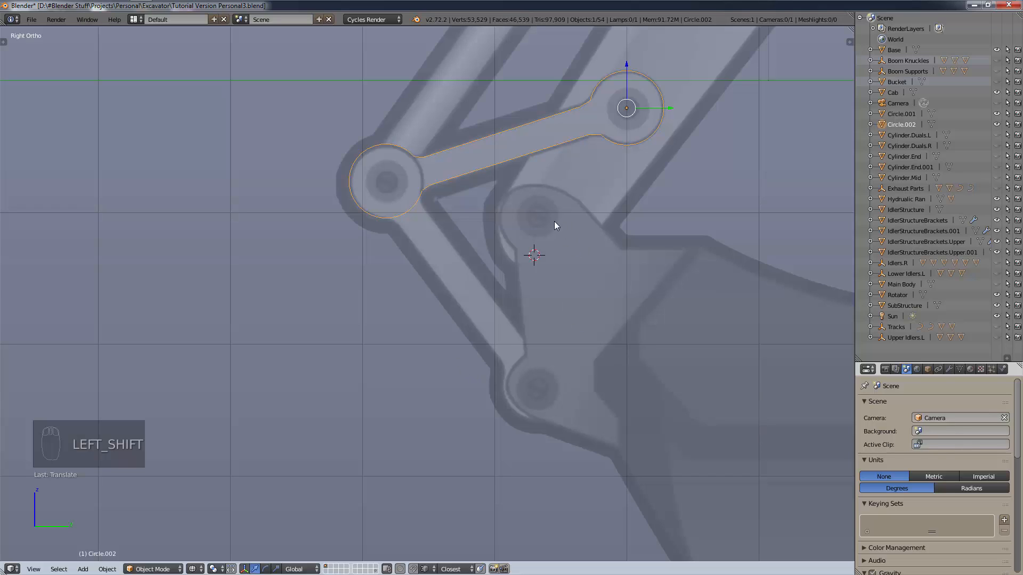
shift+middle_drag(554, 224, 575, 201)
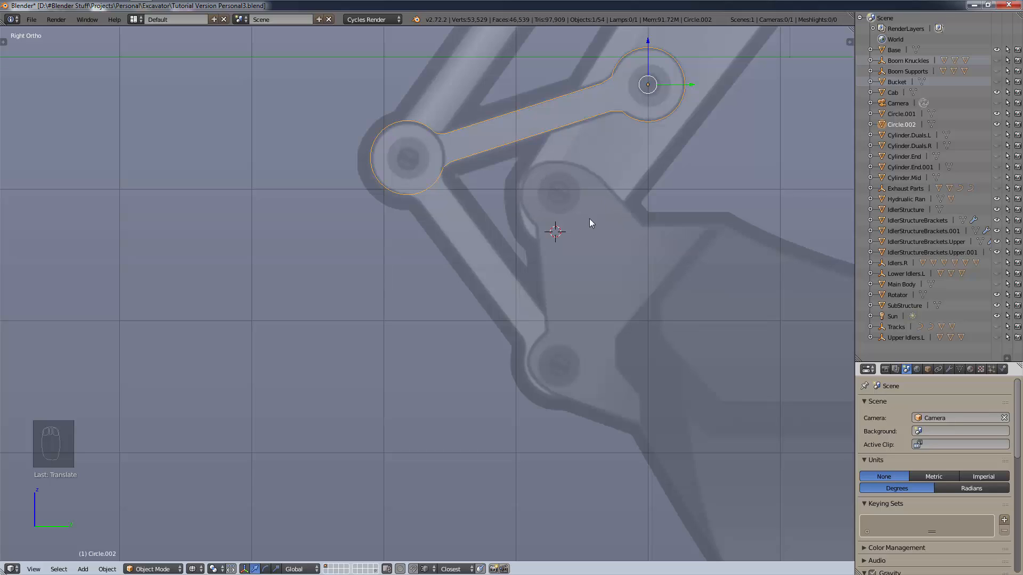
click(552, 253)
key(KP_1)
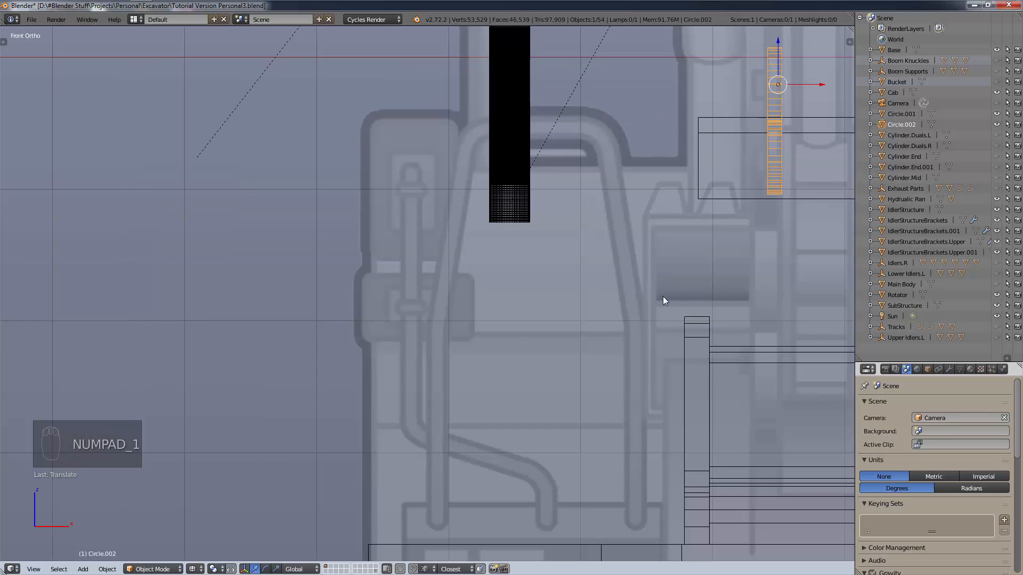
Compare both links with the plates on the front-view blueprint and place the 3D cursor midway between the plates, below the links.
scroll(780, 277, down, 3)
shift+middle_drag(764, 268, 696, 277)
scroll(789, 279, up, 3)
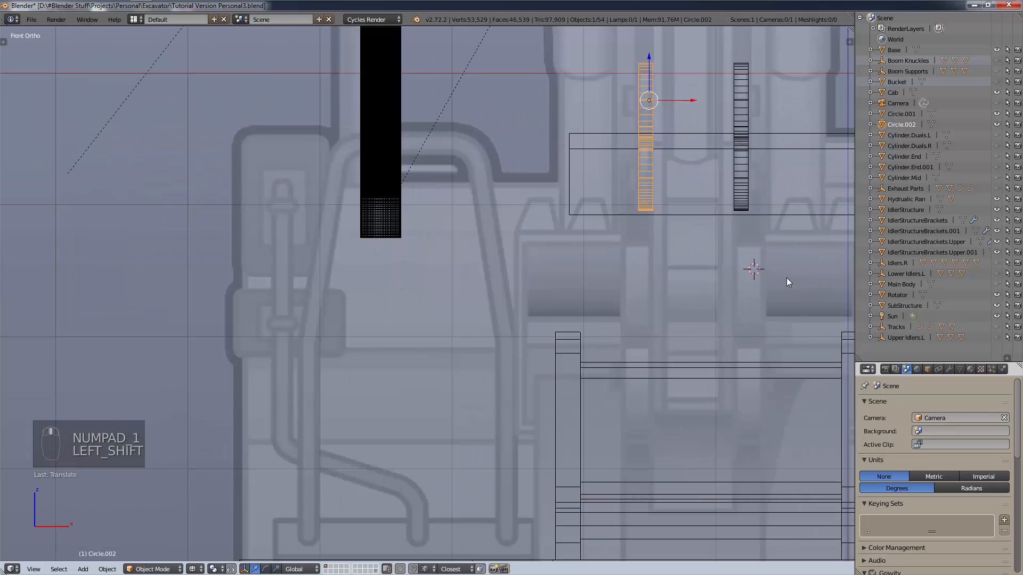
shift+middle_drag(805, 277, 730, 315)
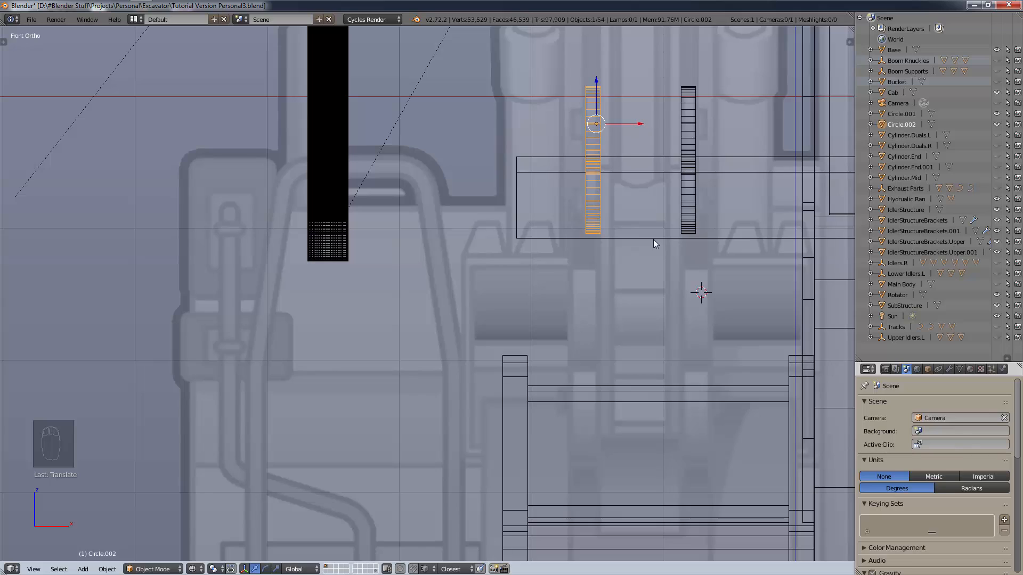
key(KP_3)
key(KP_1)
click(637, 376)
Examine closely how the lower ends of both links line up with the linkage plates on the front-view blueprint.
scroll(624, 216, up, 8)
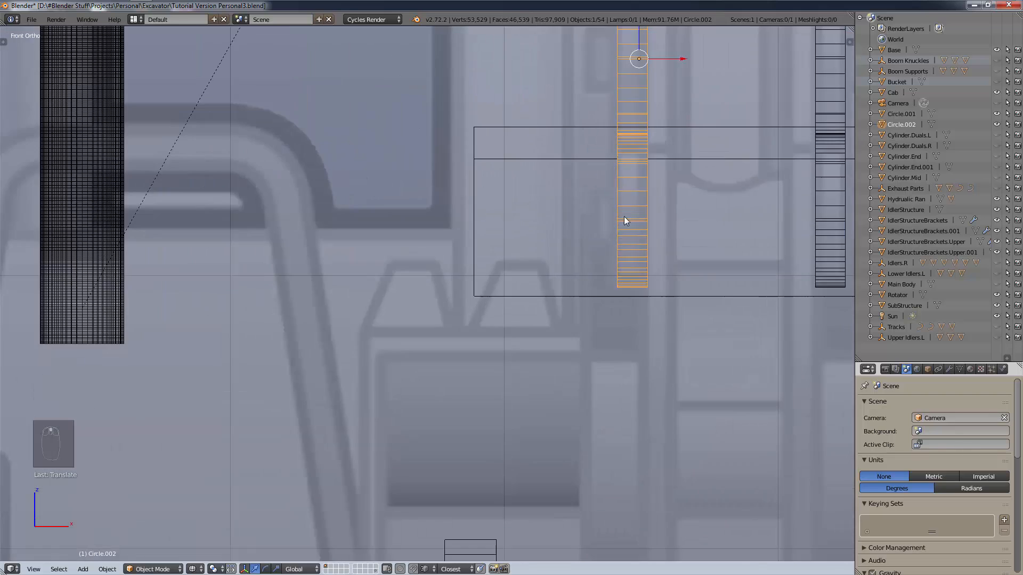
scroll(633, 234, down, 3)
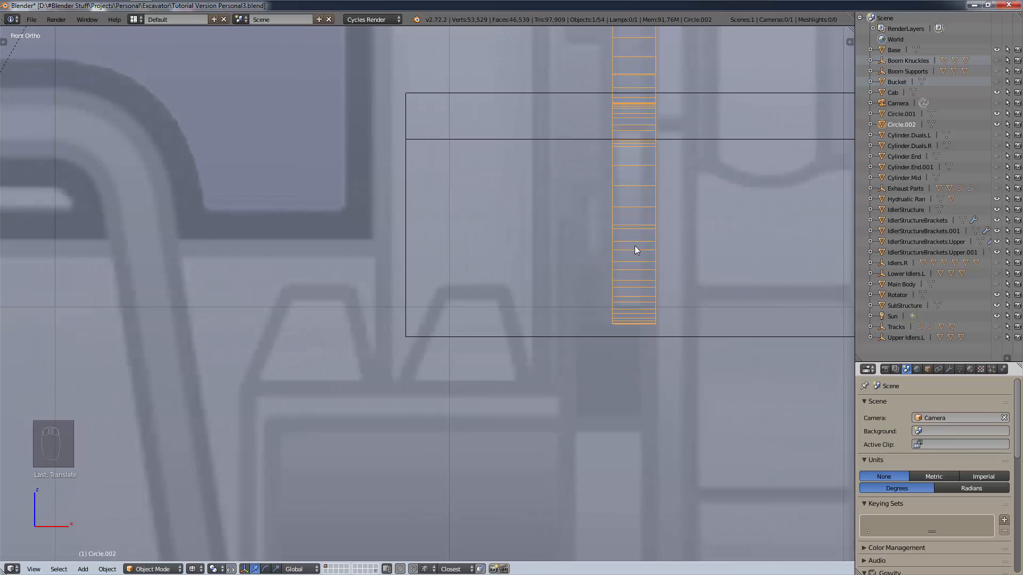
scroll(606, 476, down, 5)
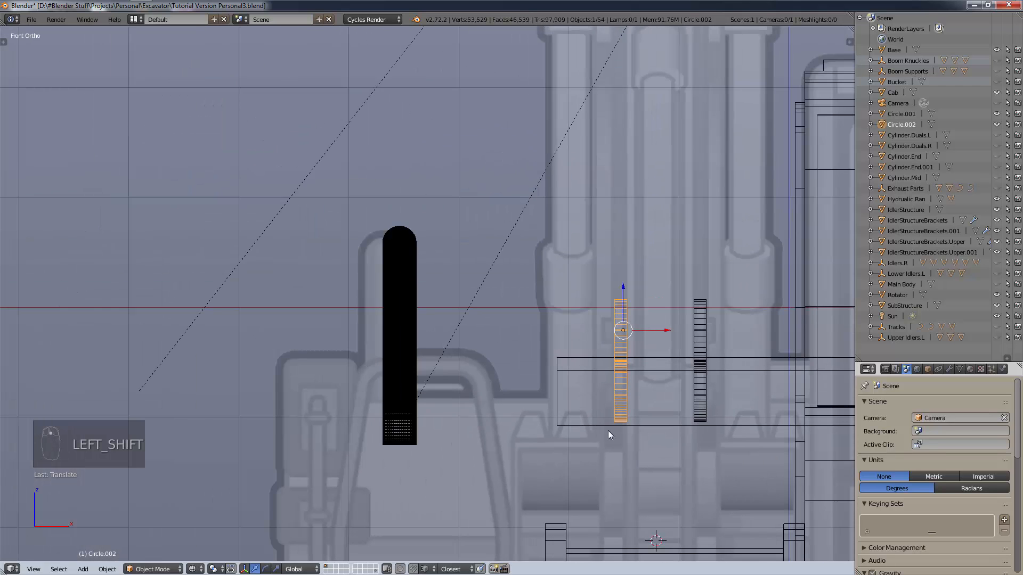
shift+middle_drag(608, 431, 512, 319)
scroll(511, 319, up, 3)
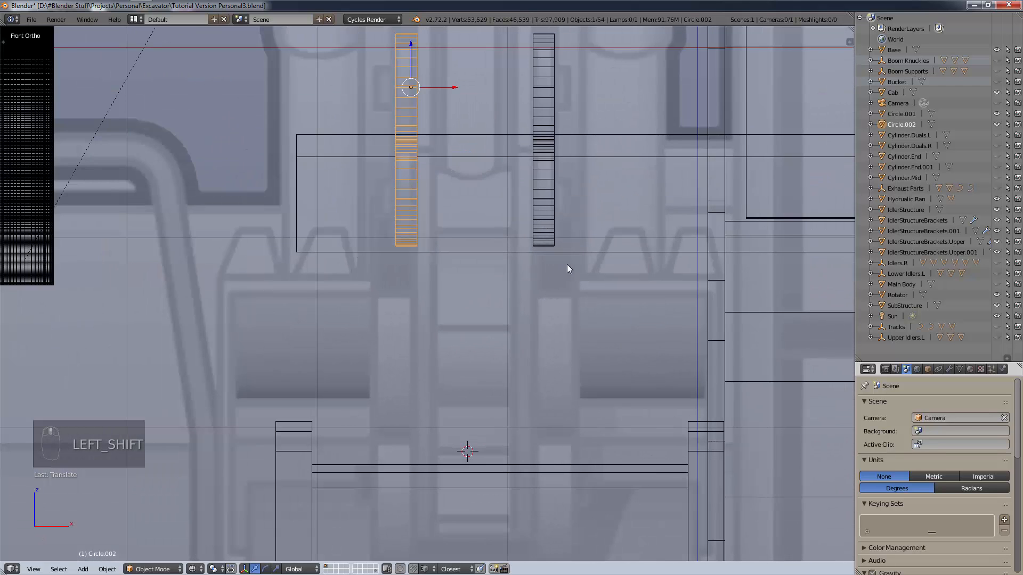
scroll(567, 265, up, 5)
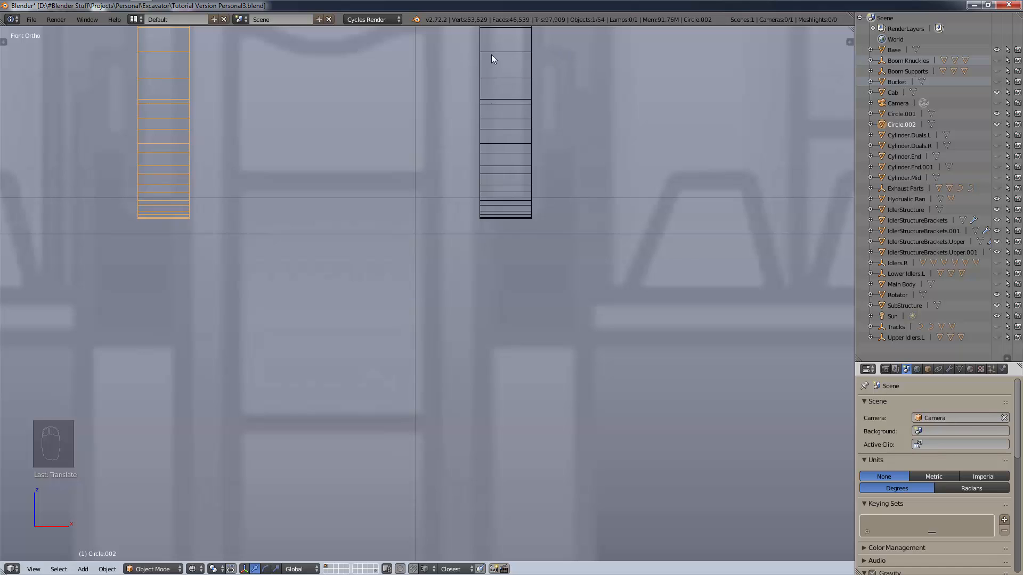
scroll(572, 116, down, 8)
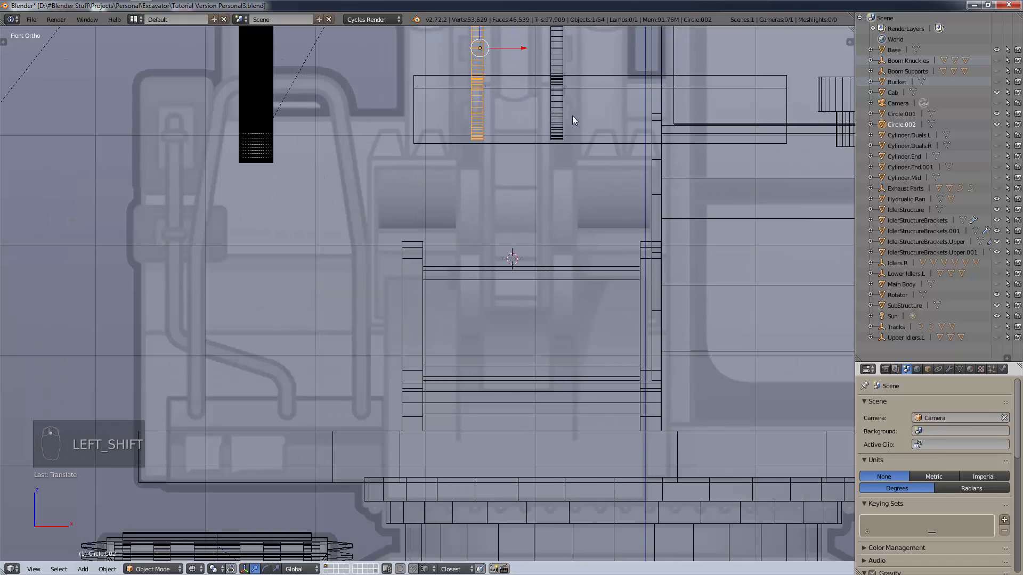
shift+middle_drag(572, 116, 564, 140)
scroll(565, 136, up, 6)
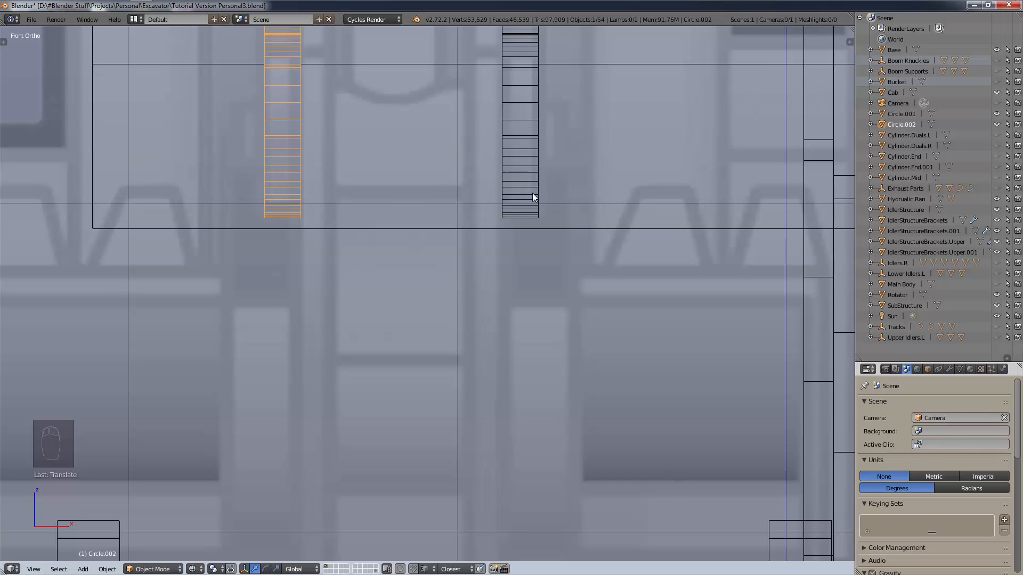
scroll(561, 355, down, 3)
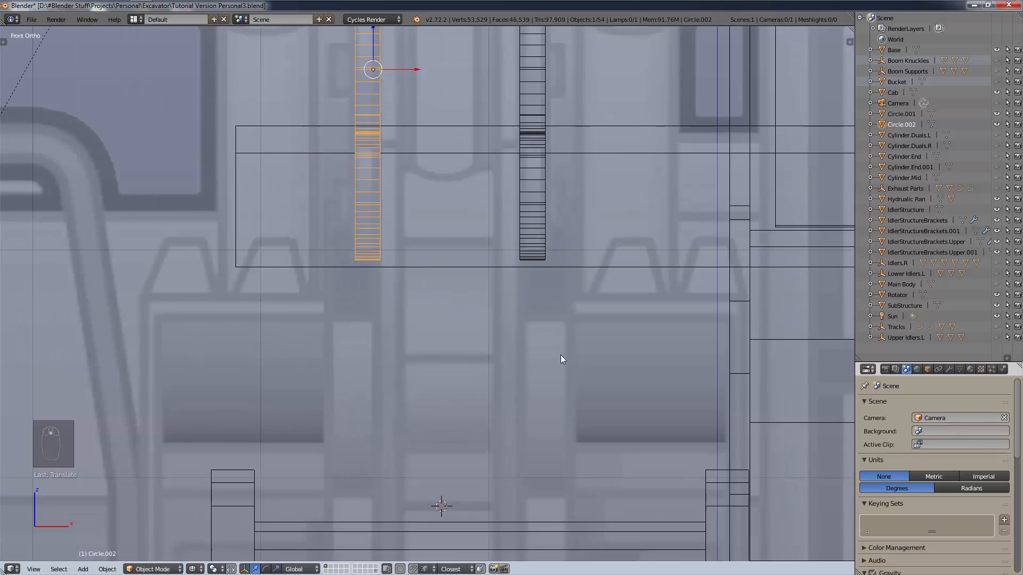
shift+middle_drag(561, 354, 634, 163)
scroll(585, 295, down, 2)
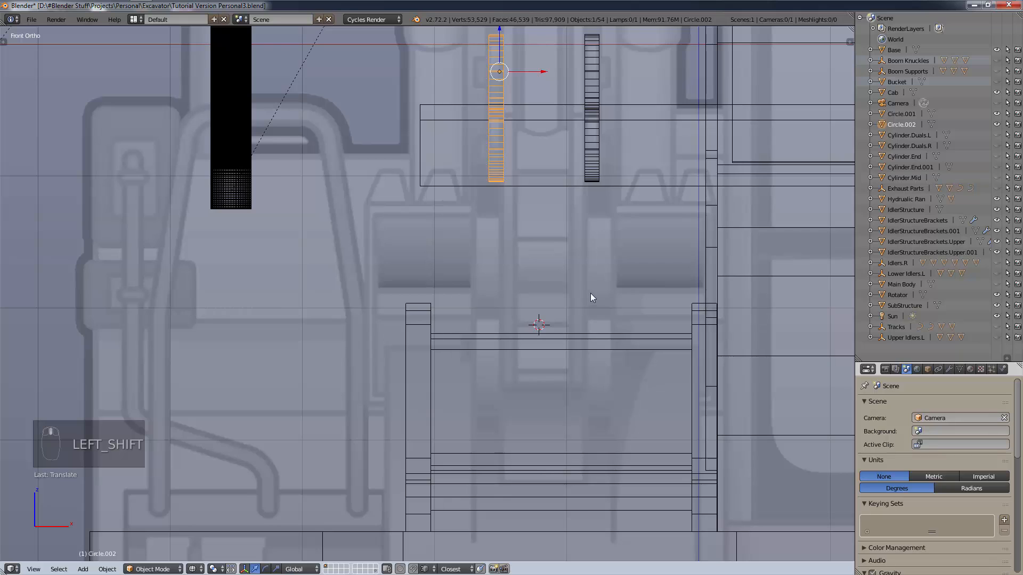
scroll(590, 293, up, 1)
scroll(590, 292, up, 1)
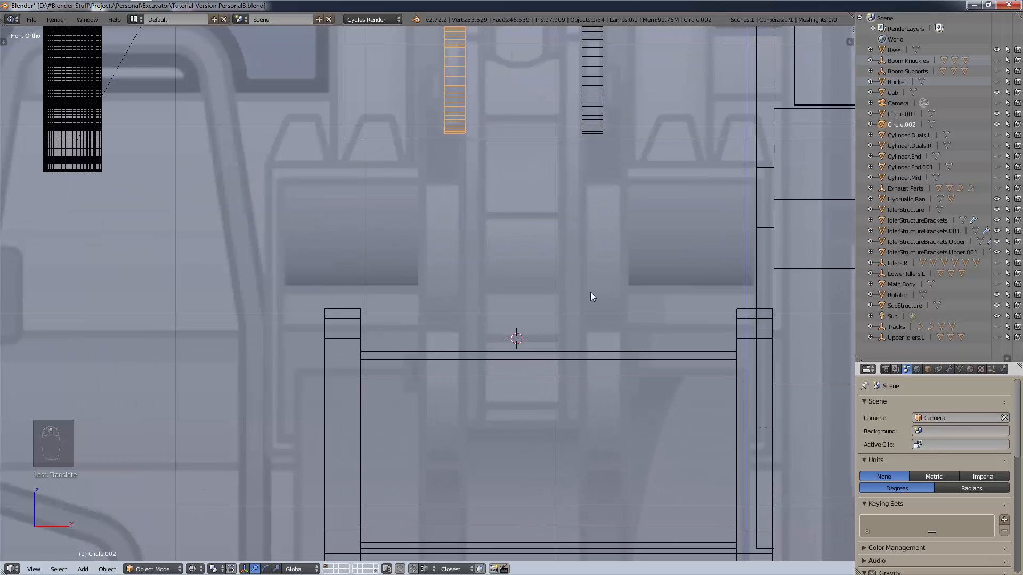
Toggle the visibility of the two links and examine the linkage arms and pins on the left-side blueprint.
key(KP_3)
scroll(590, 292, down, 3)
key(ctrl+KP_3)
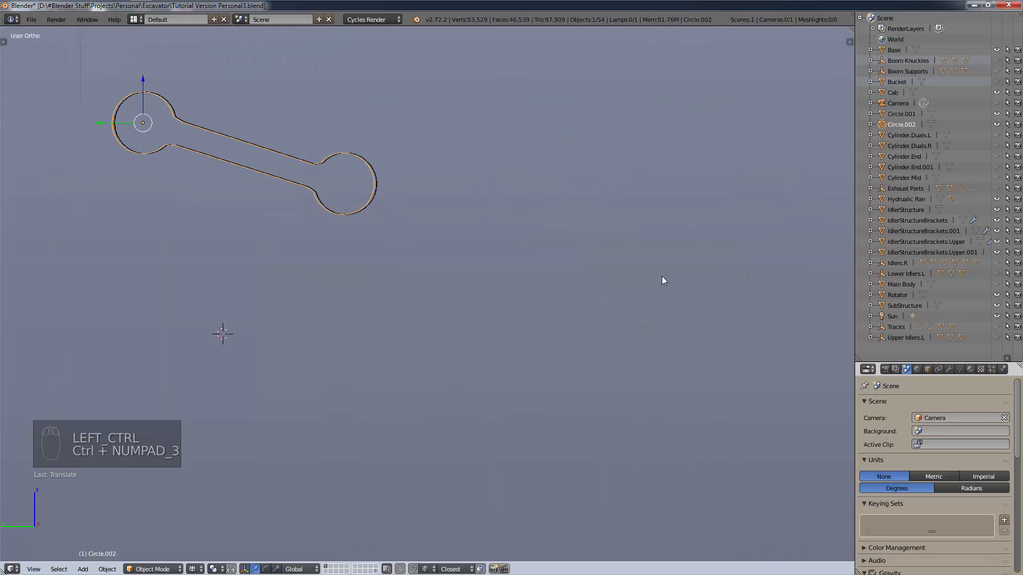
shift+middle_drag(471, 208, 711, 267)
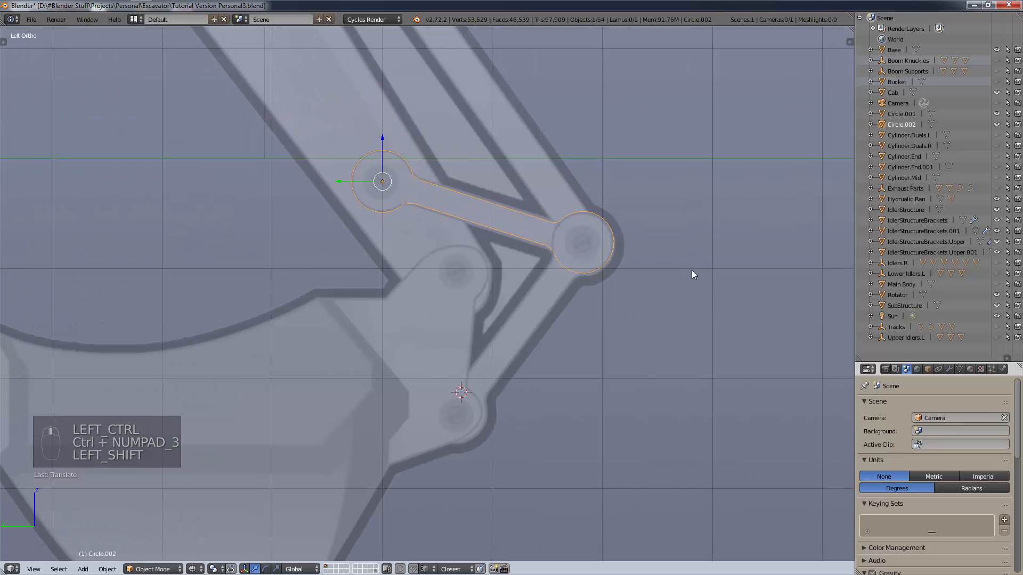
drag(995, 124, 995, 114)
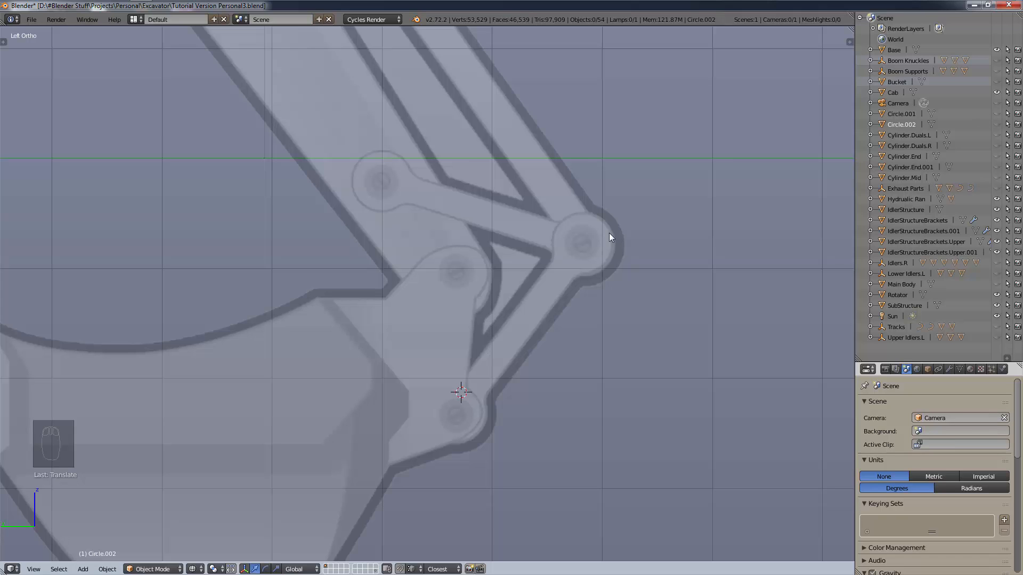
scroll(379, 192, down, 4)
scroll(381, 176, up, 5)
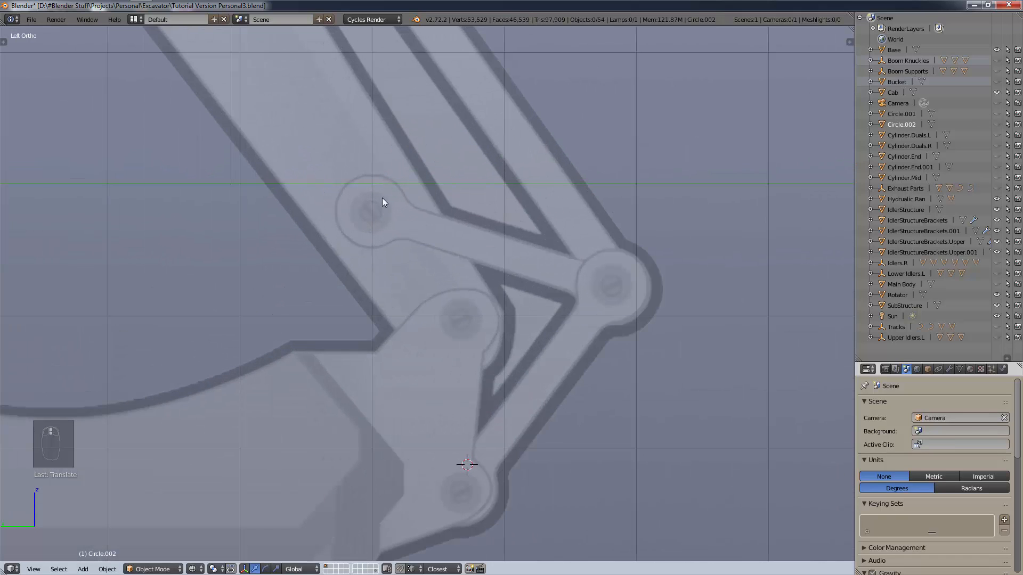
scroll(657, 275, down, 4)
scroll(650, 277, up, 4)
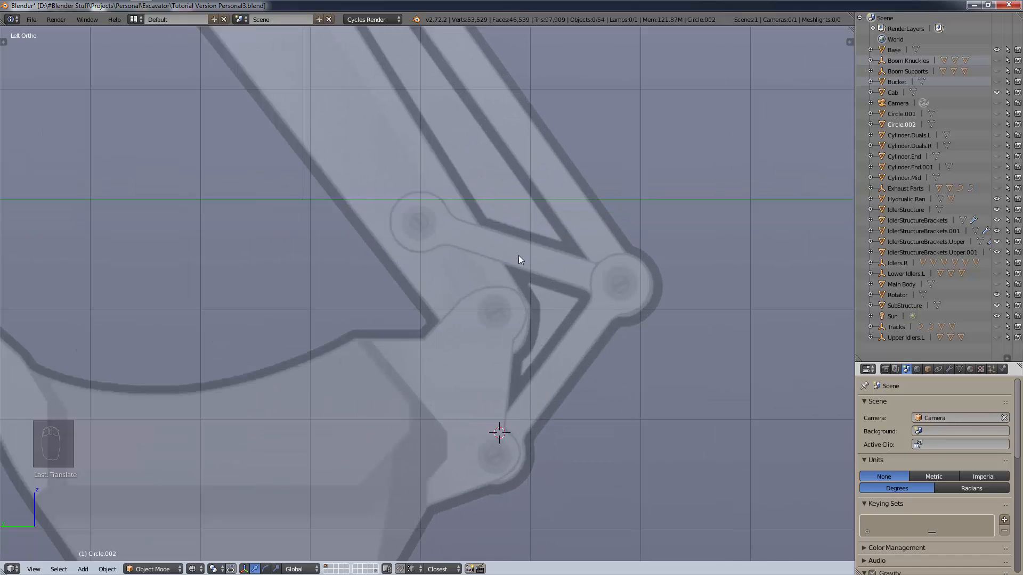
Return to the front view and unhide the Knuckle.Top object in the Boom Knuckles group.
key(KP_1)
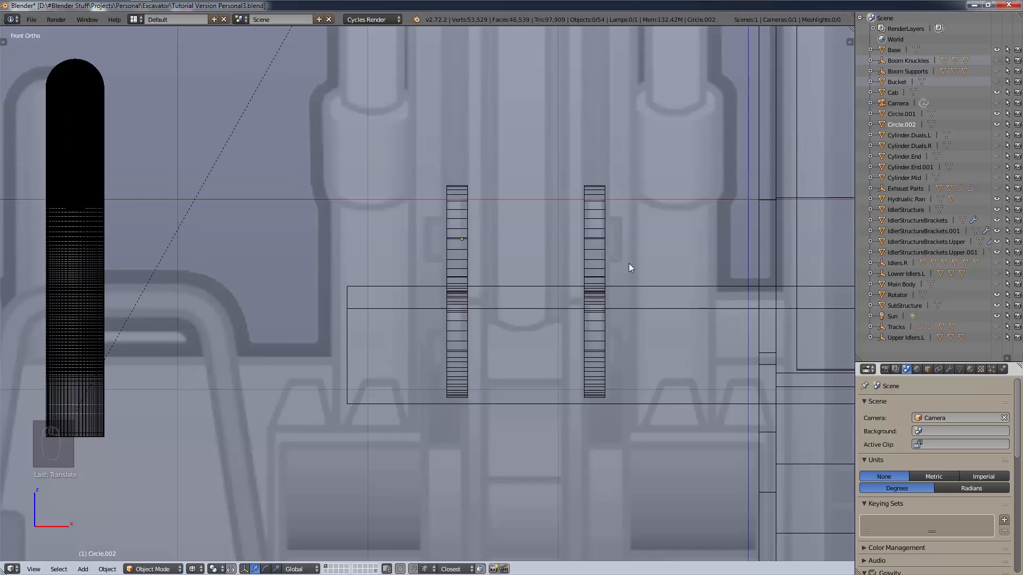
scroll(634, 266, down, 3)
scroll(617, 242, up, 2)
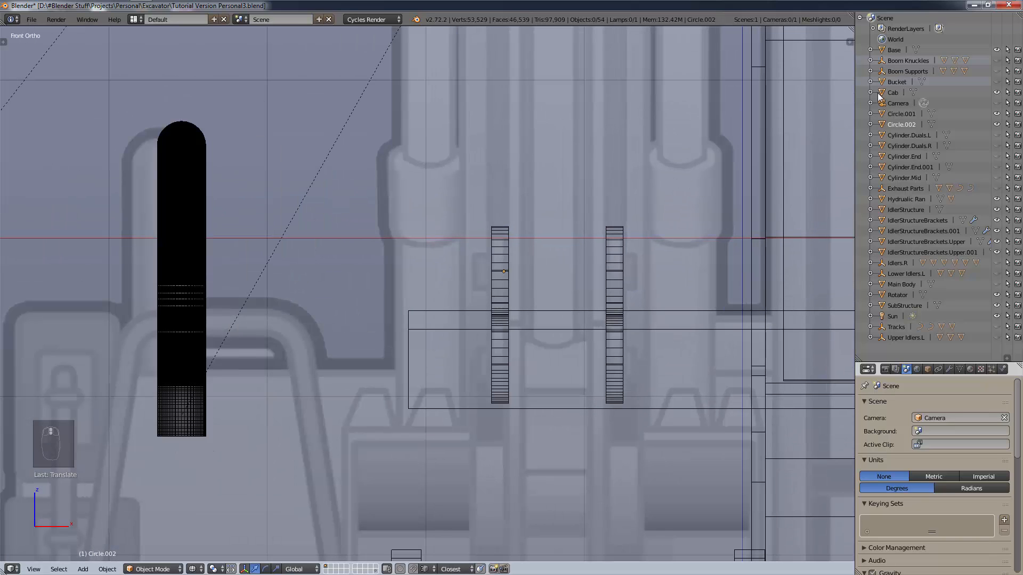
click(869, 61)
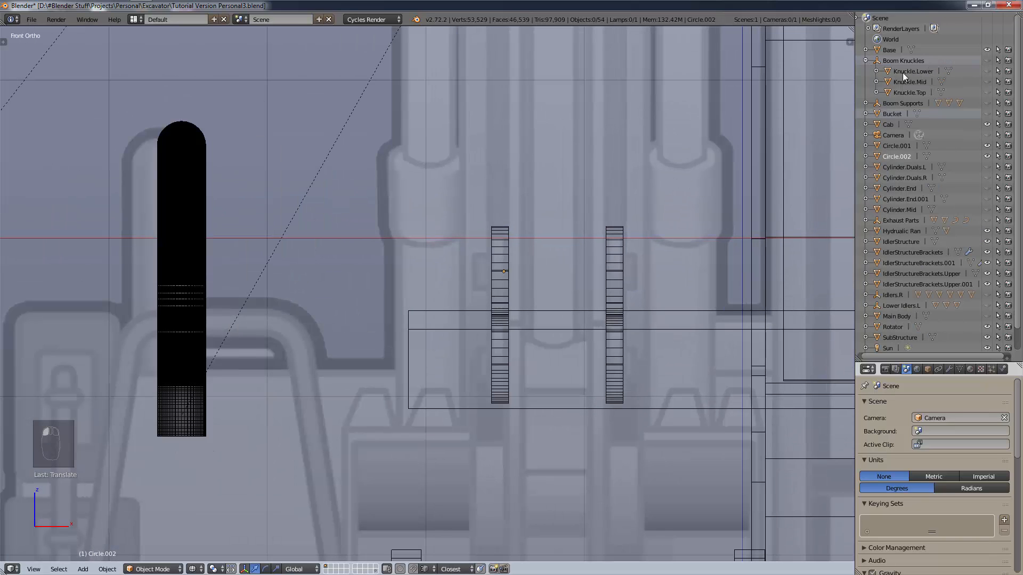
click(986, 92)
click(865, 61)
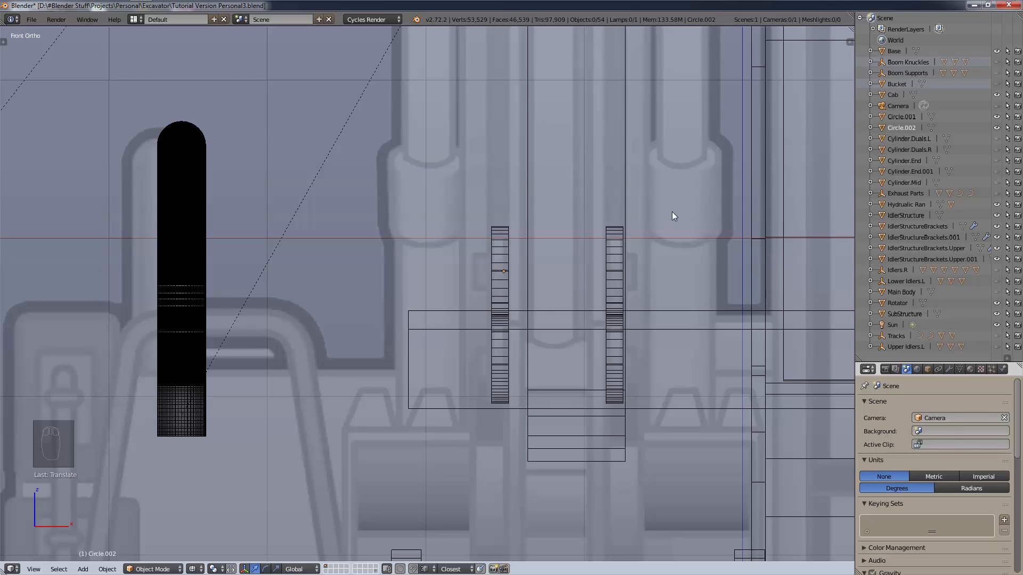
Set the front.png background image's X offset to 0.120, keeping its Y offset at 0.000.
key(n)
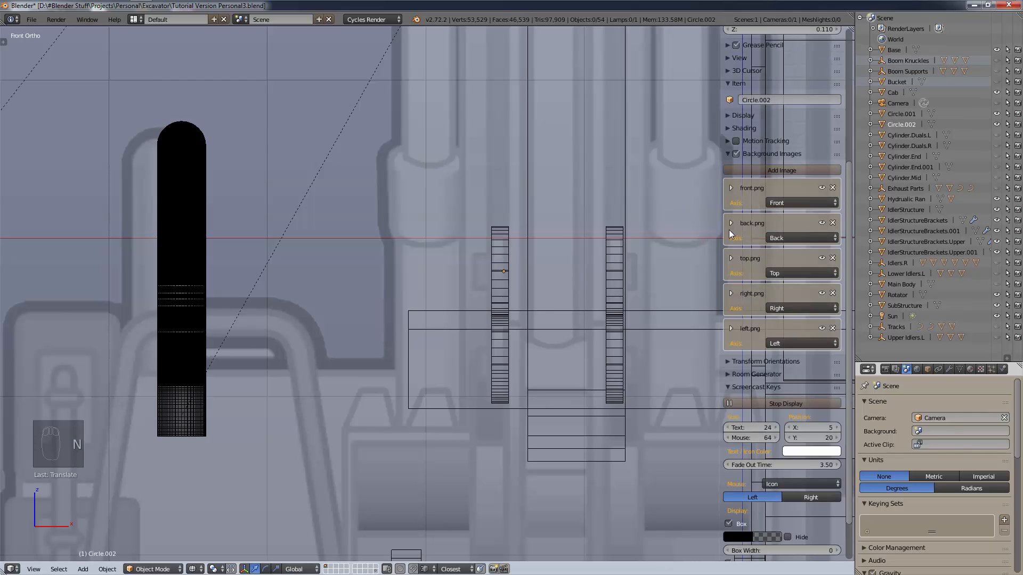
click(731, 188)
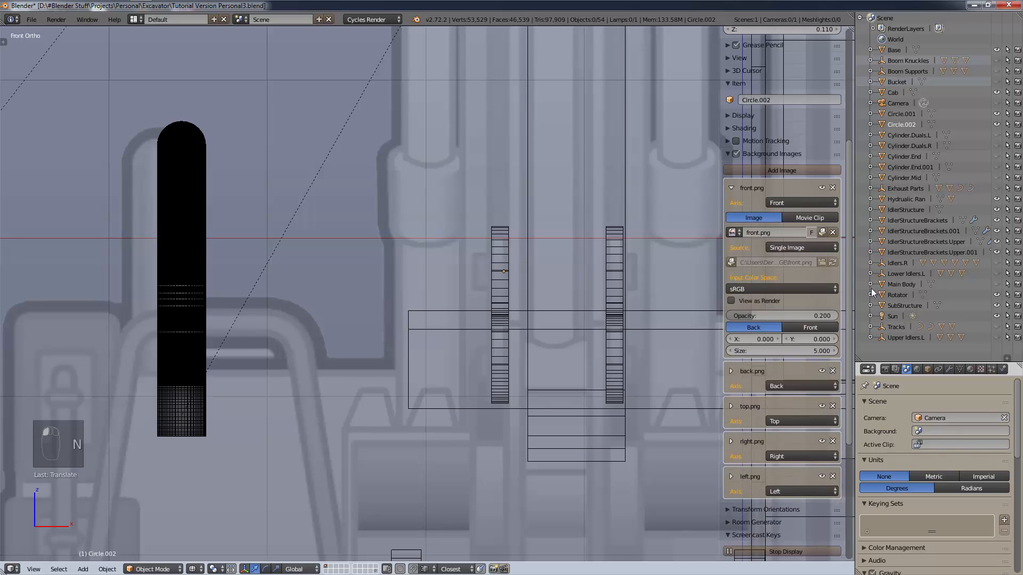
click(833, 339)
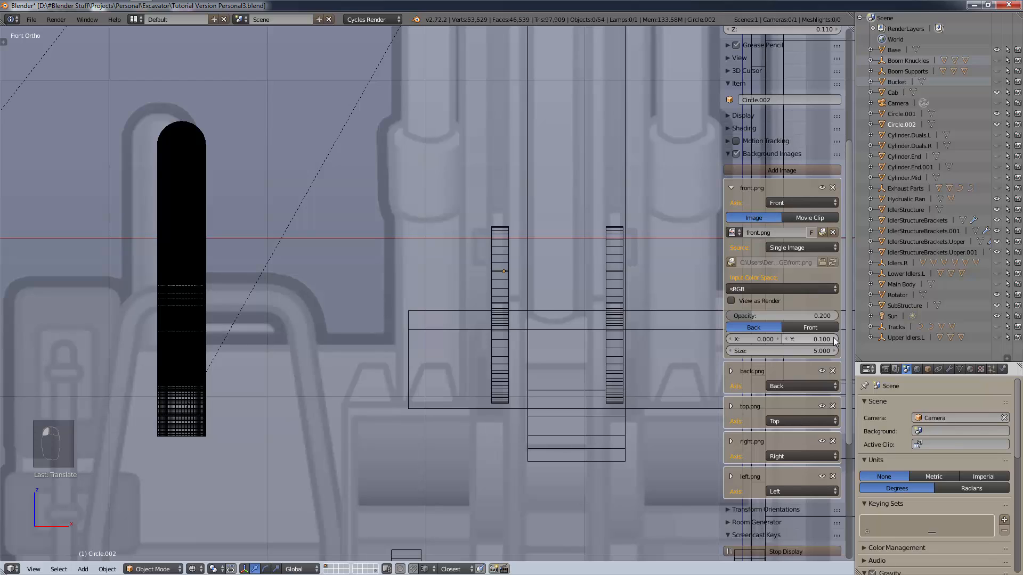
click(784, 339)
click(776, 339)
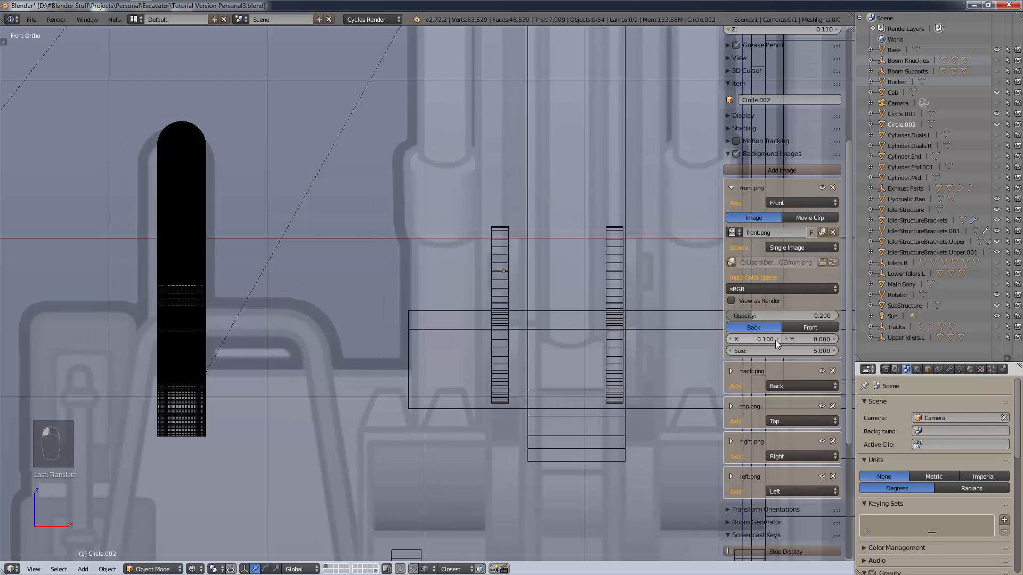
drag(753, 341, 753, 341)
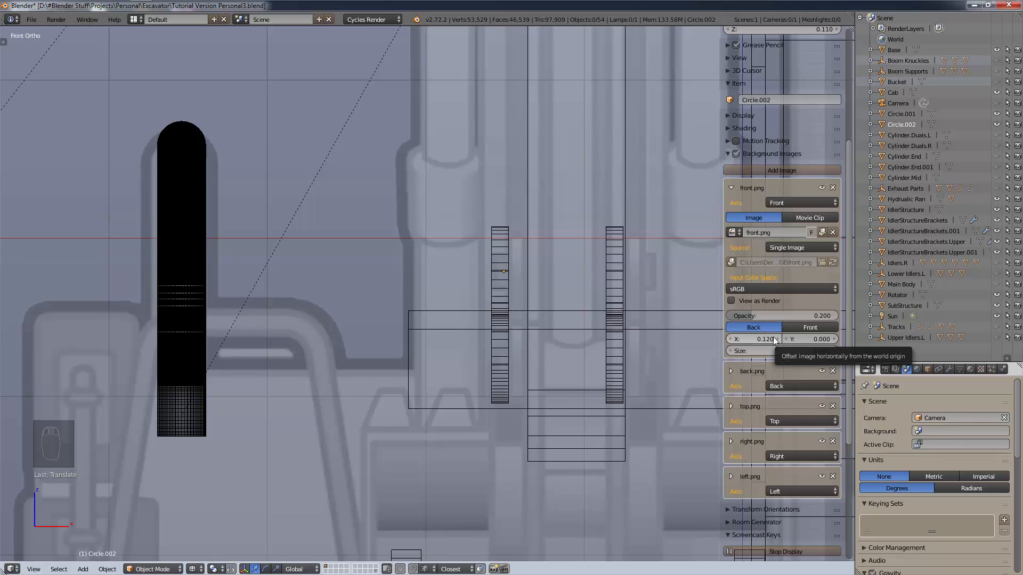
key(n)
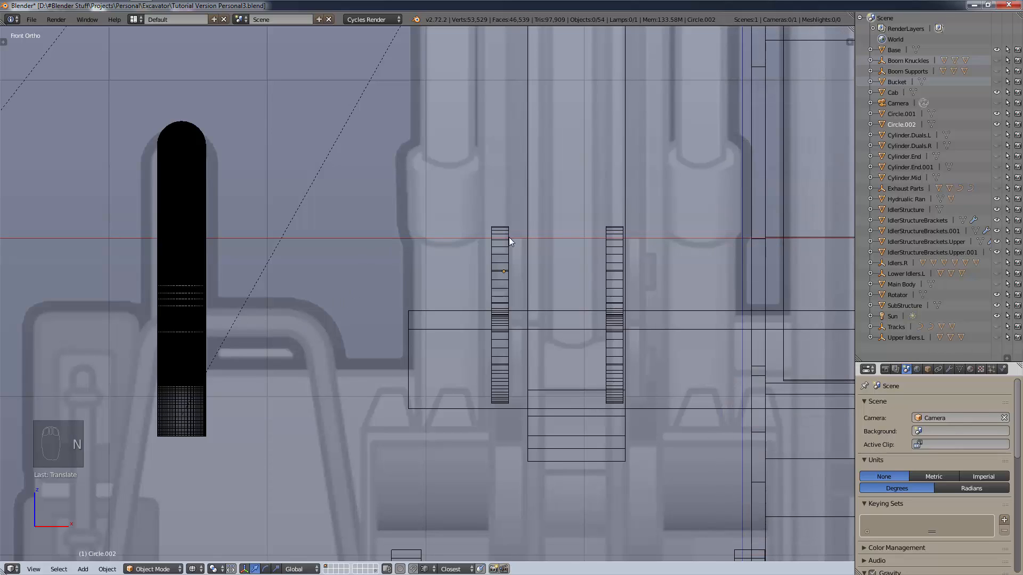
Select both links, Circle.001 and Circle.002, and move them together about 0.118 along X to sit against the boom knuckle's sides.
shift+click(912, 117)
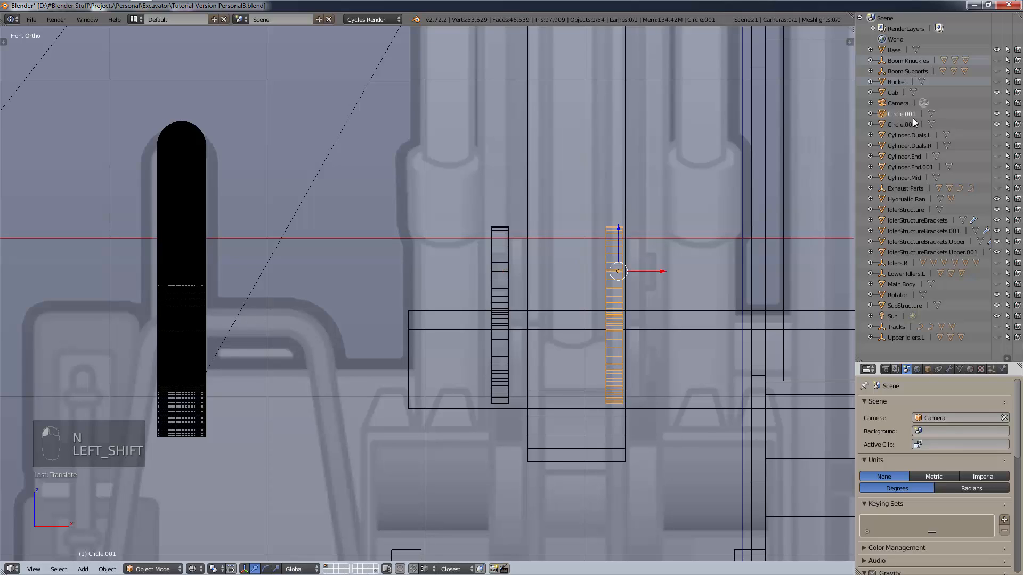
shift+click(906, 115)
click(906, 124)
shift+click(905, 116)
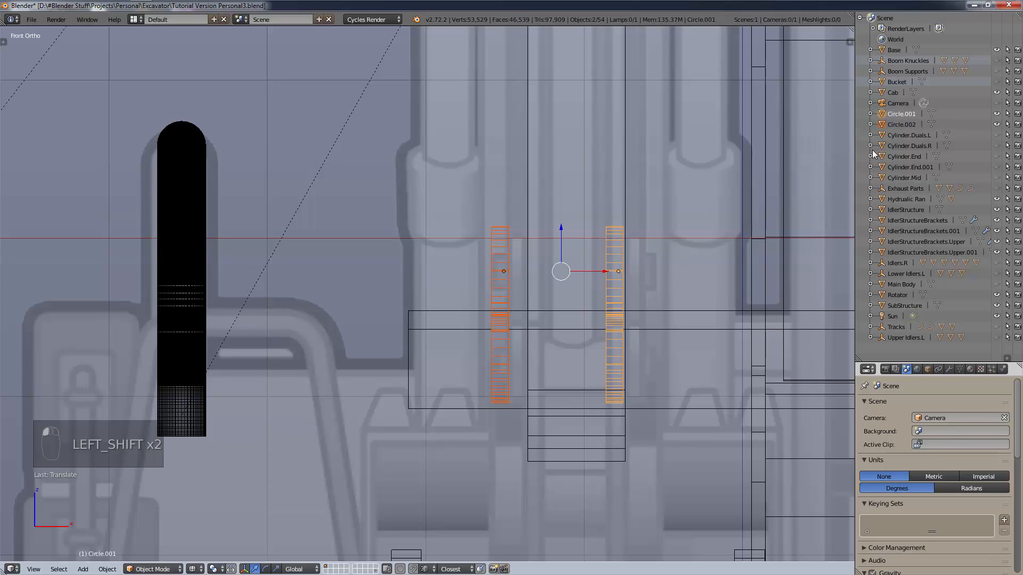
mouse_move(603, 274)
mouse_down()
mouse_move(771, 259)
mouse_move(620, 283)
mouse_up()
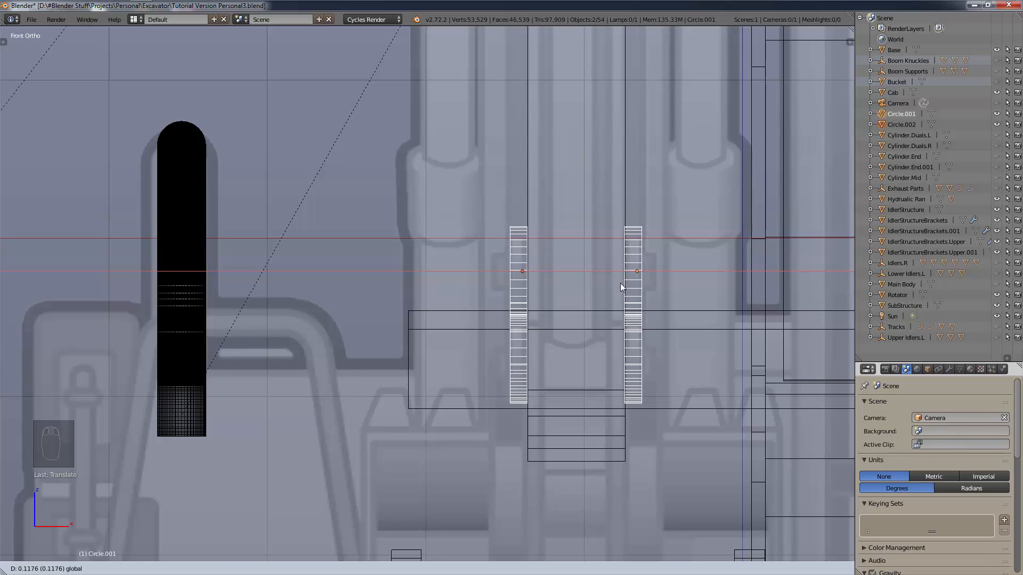
click(620, 283)
Check the moved links against the boom knuckle's edges in the front view and against the linkage in the right view.
scroll(686, 392, up, 5)
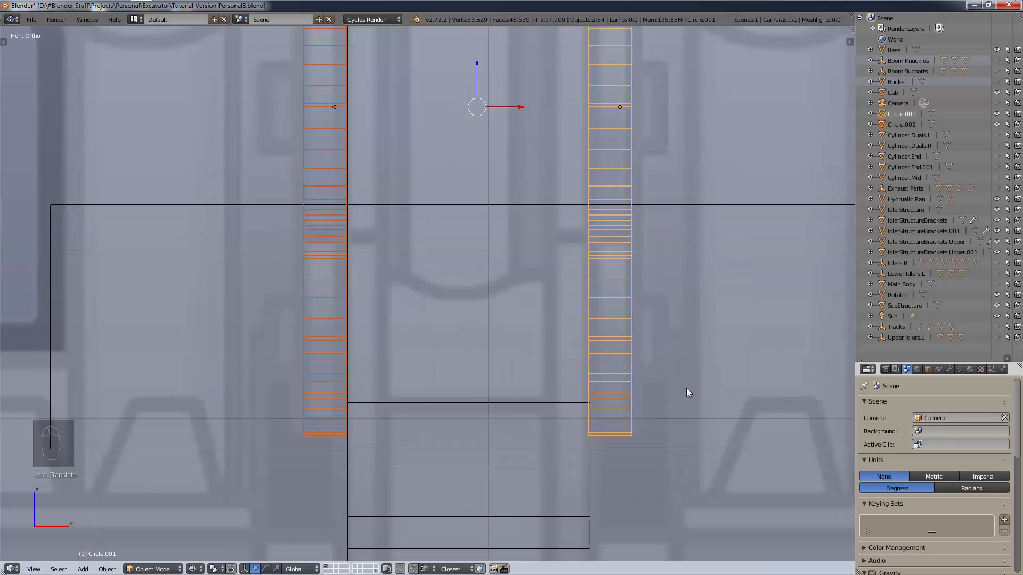
scroll(686, 392, down, 4)
scroll(685, 388, up, 8)
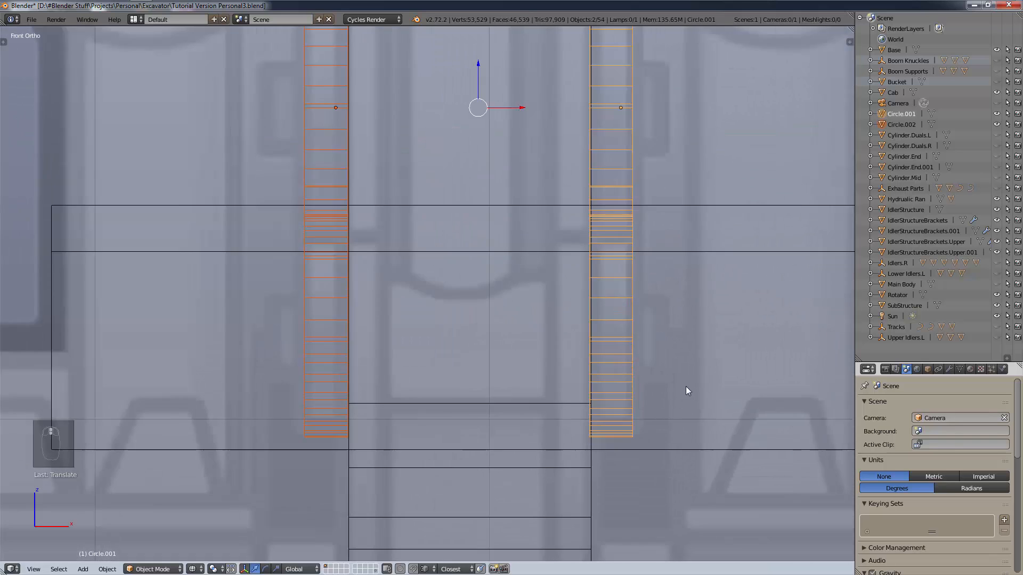
shift+middle_drag(668, 382, 721, 103)
scroll(690, 267, down, 9)
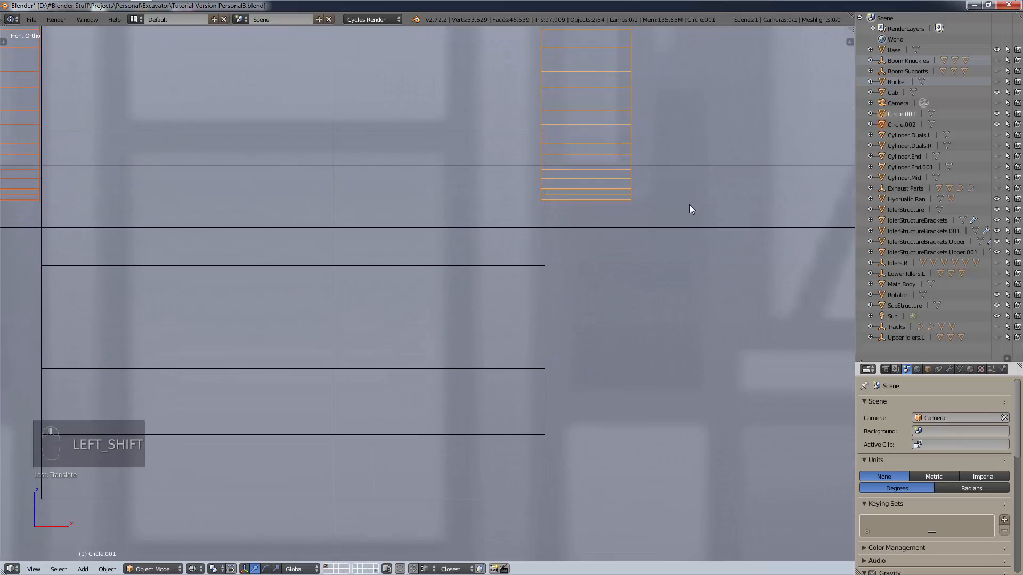
scroll(691, 273, down, 1)
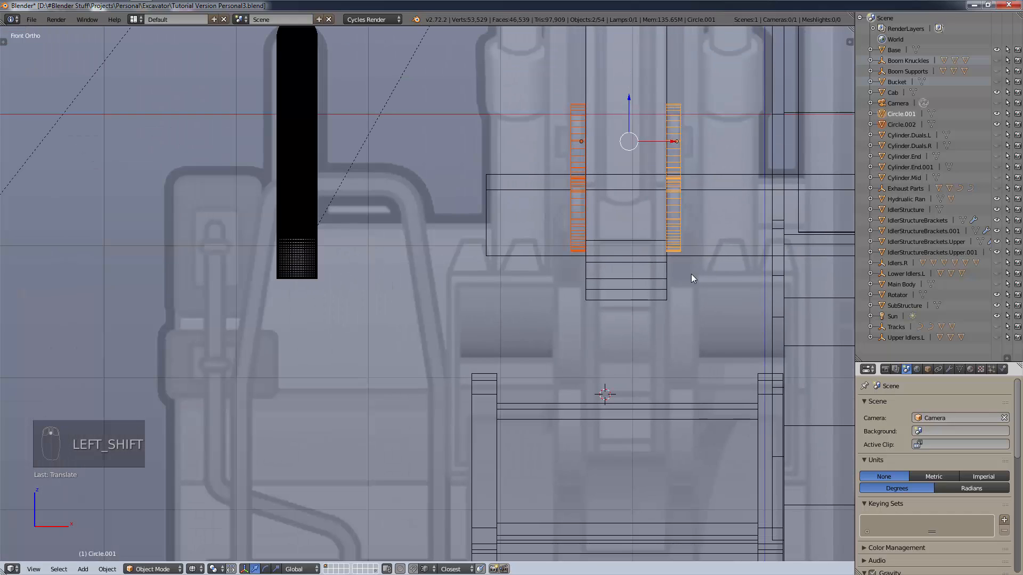
key(KP_3)
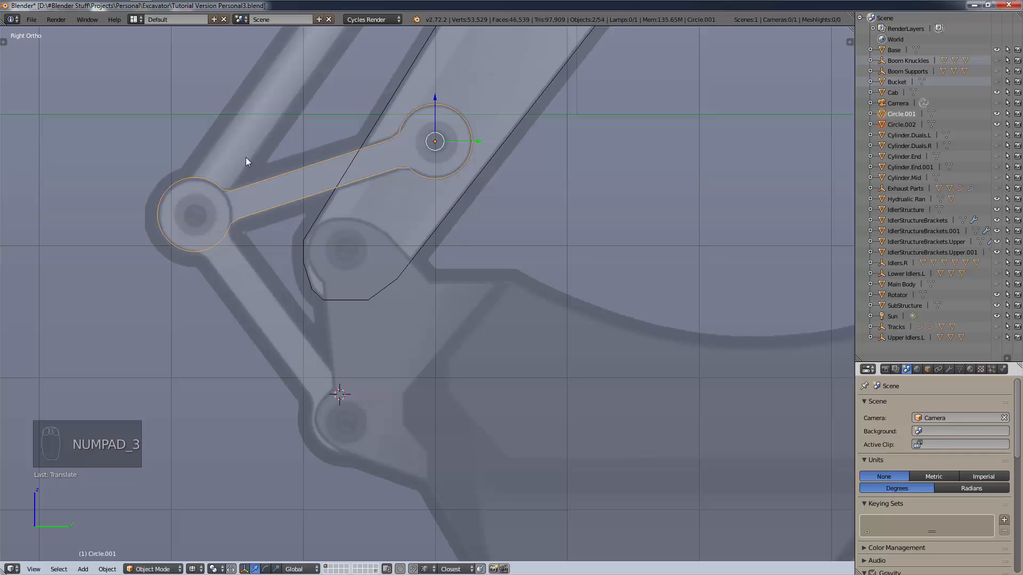
Unhide the Cylinder.End object and compare it with the two upper links in the front view.
scroll(270, 334, down, 4)
shift+middle_drag(307, 239, 510, 255)
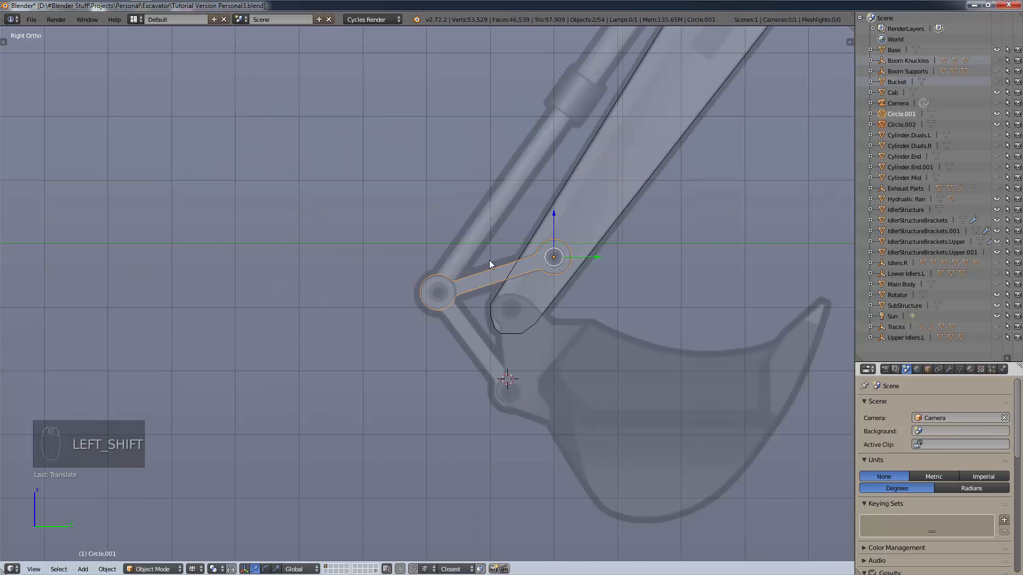
scroll(489, 260, up, 1)
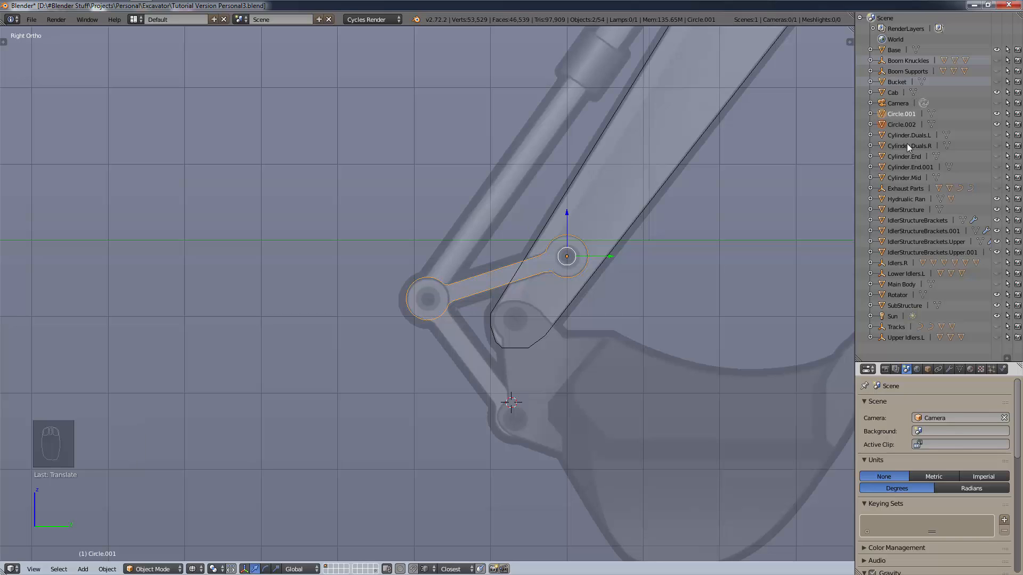
click(996, 157)
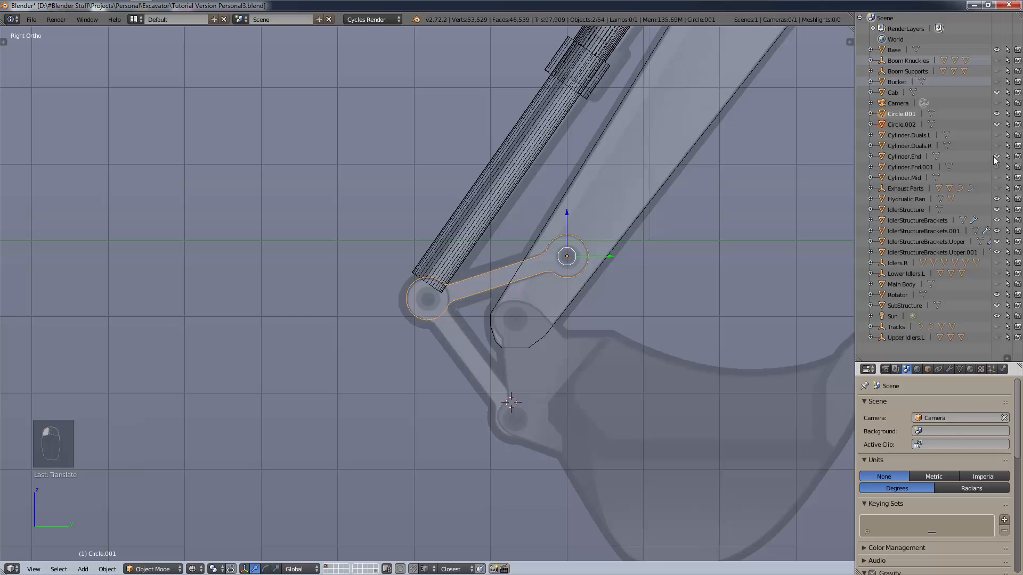
key(KP_1)
key(KP_1)
key(KP_1)
scroll(669, 229, up, 4)
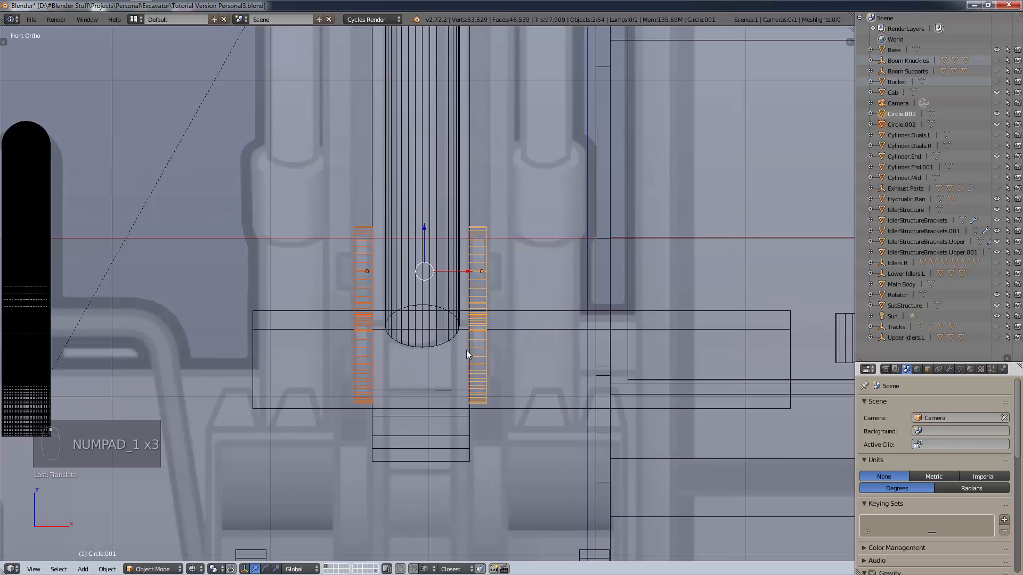
shift+middle_drag(498, 341, 544, 321)
scroll(543, 322, up, 3)
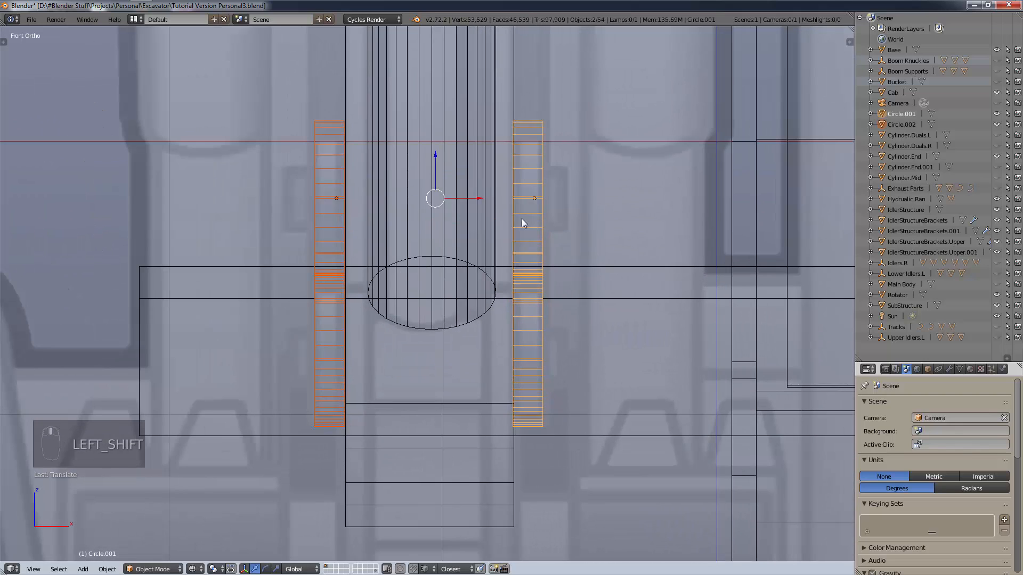
scroll(528, 202, down, 1)
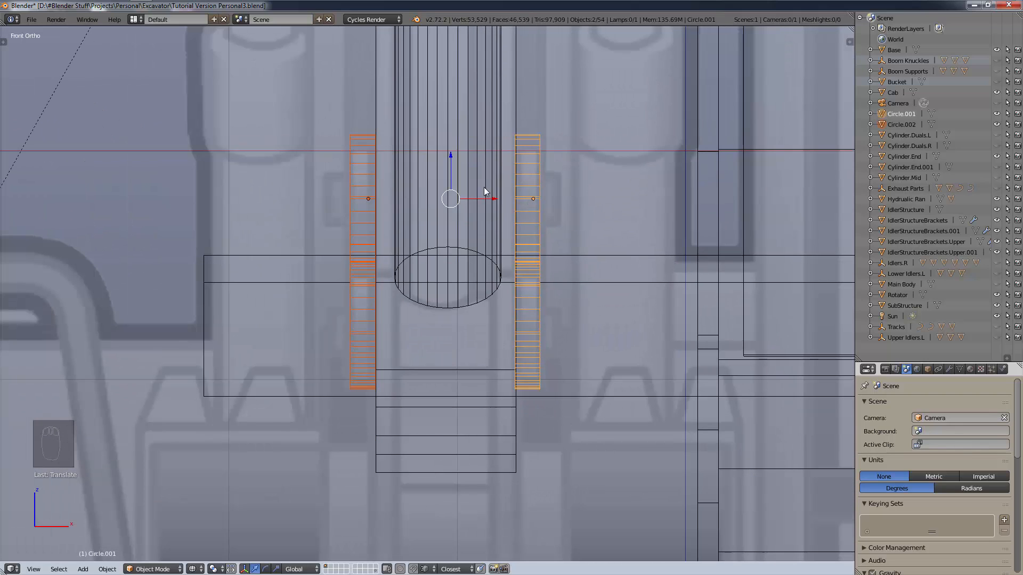
Examine the lower bucket linkage against the blueprints, comparing the right view with the front view.
key(KP_3)
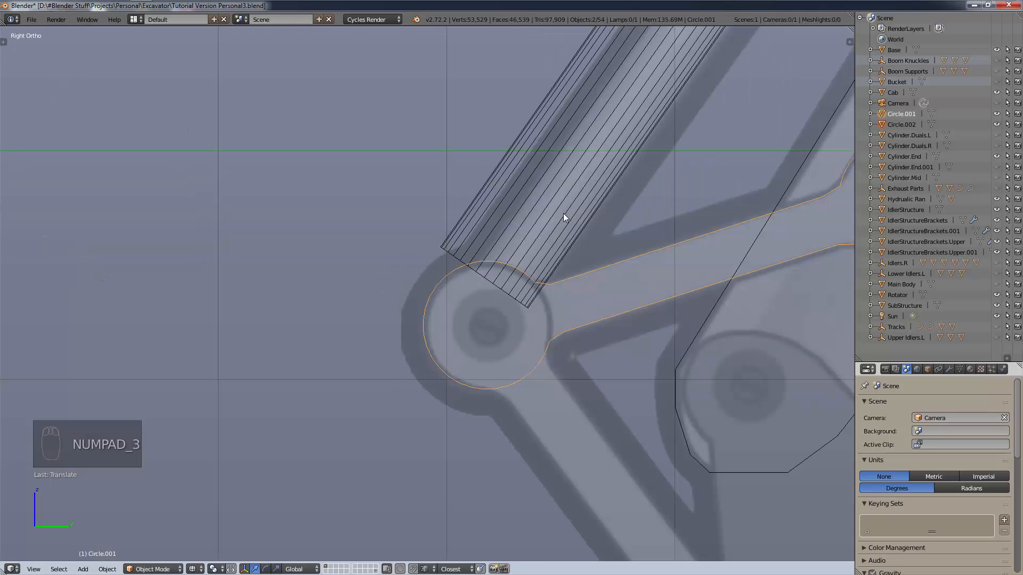
scroll(564, 213, down, 3)
key(KP_1)
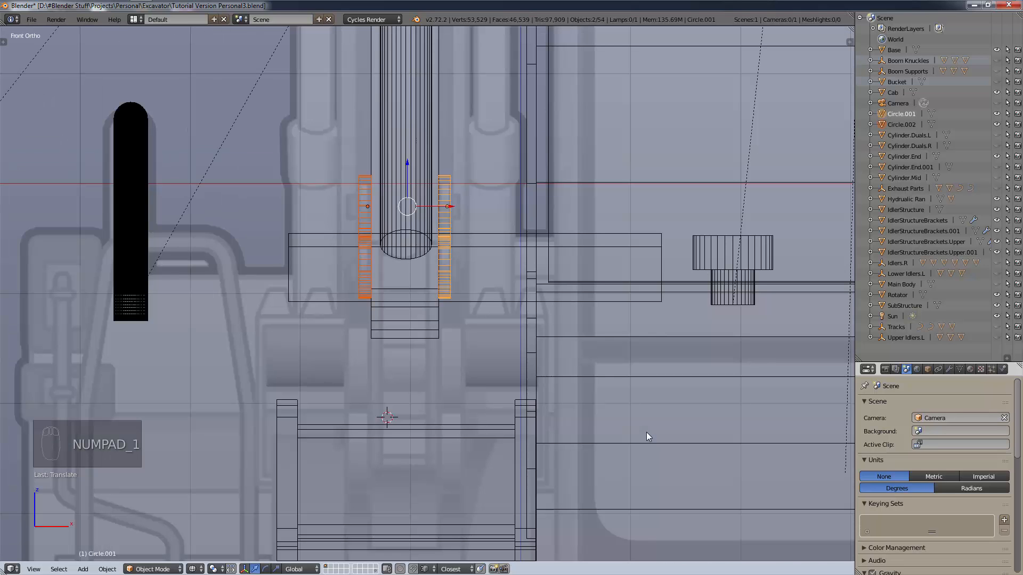
scroll(427, 383, up, 2)
shift+middle_drag(513, 352, 581, 342)
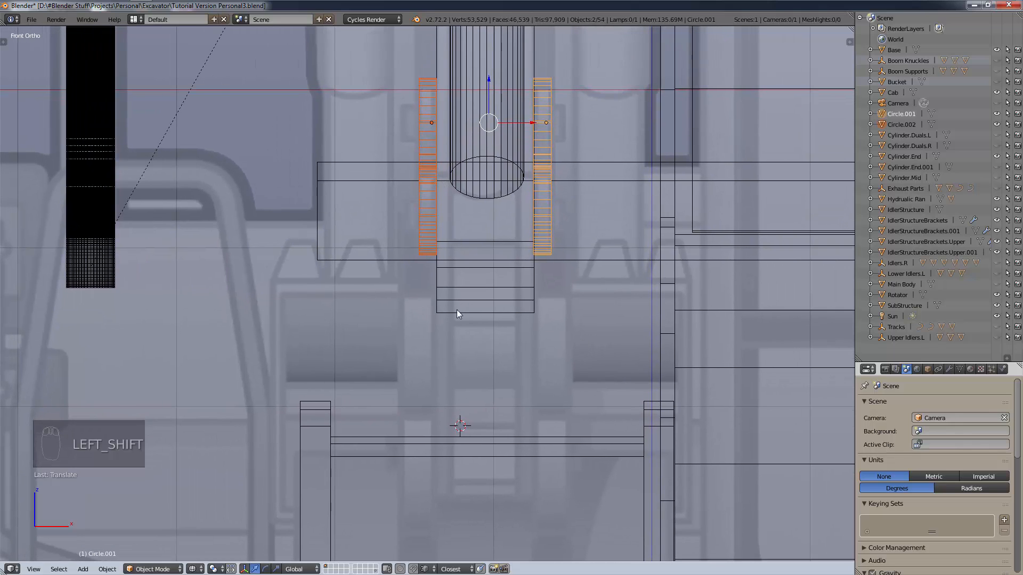
shift+middle_drag(433, 510, 446, 435)
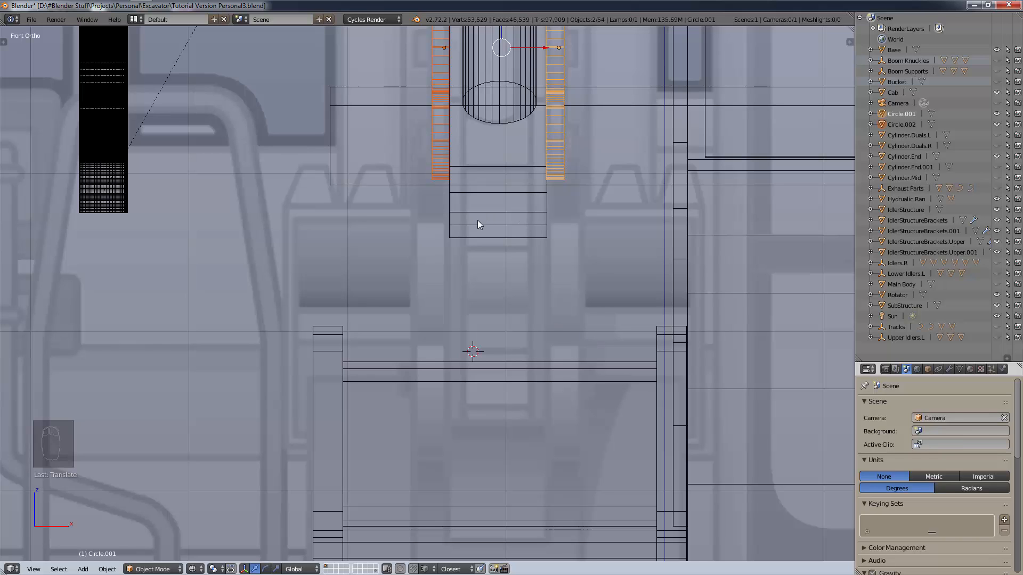
scroll(478, 219, down, 3)
scroll(506, 165, up, 3)
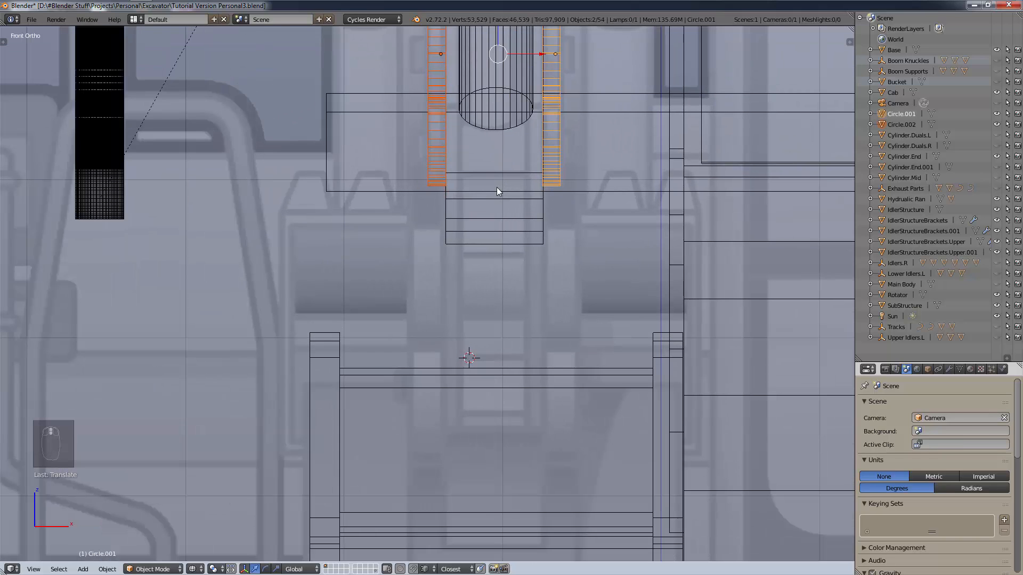
key(KP_3)
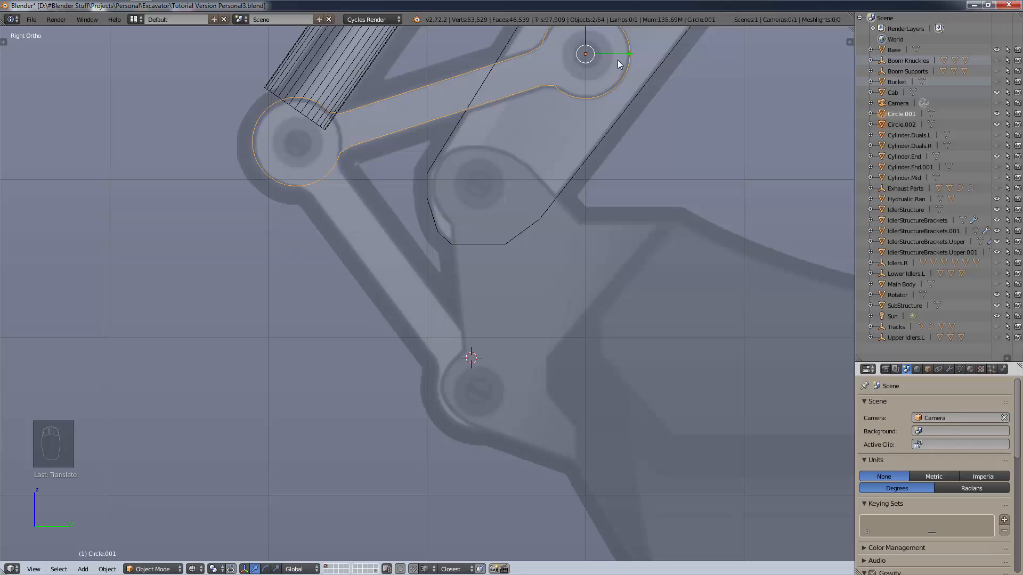
key(KP_1)
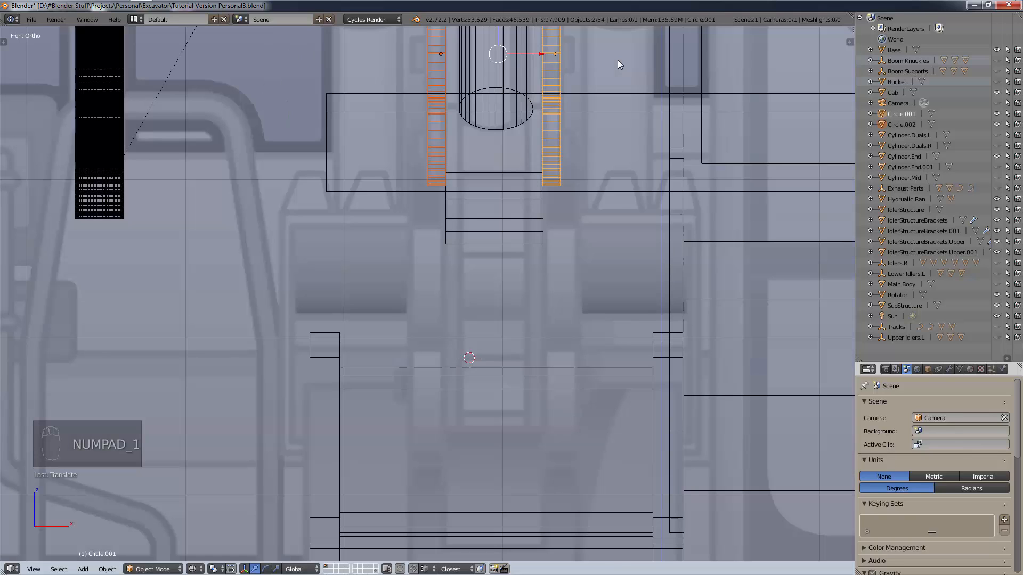
Try to refit both upper links around the boom knuckle by shifting them and rescaling them along X, with a final factor of about 1.25.
scroll(618, 60, up, 2)
shift+middle_drag(618, 60, 580, 159)
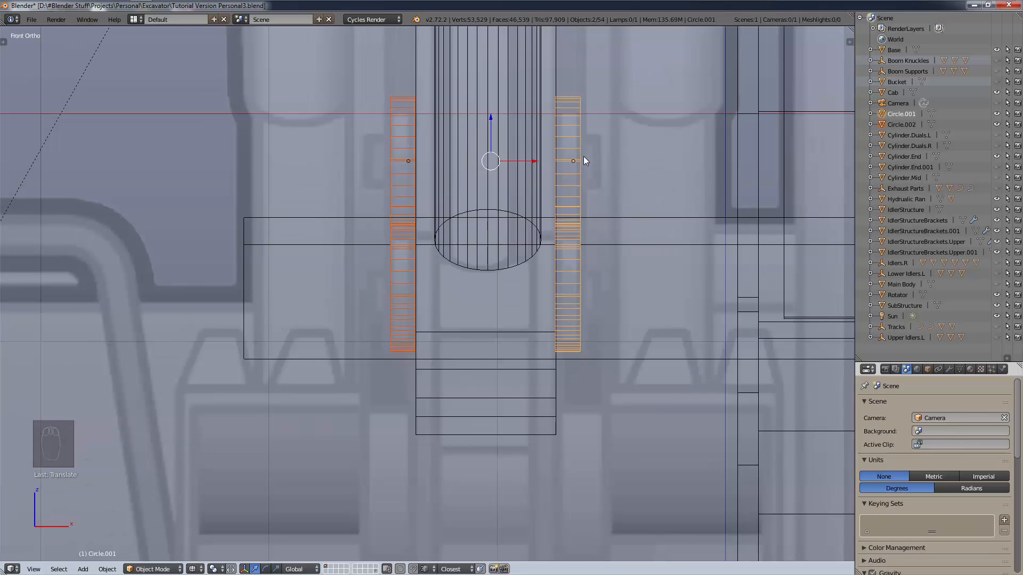
key(s)
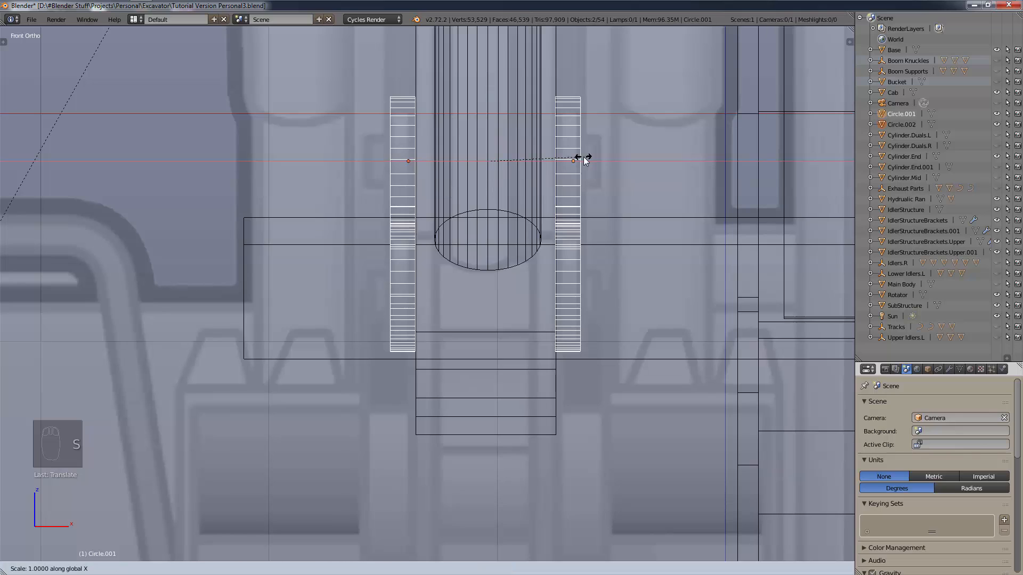
key(x)
click(554, 164)
key(g)
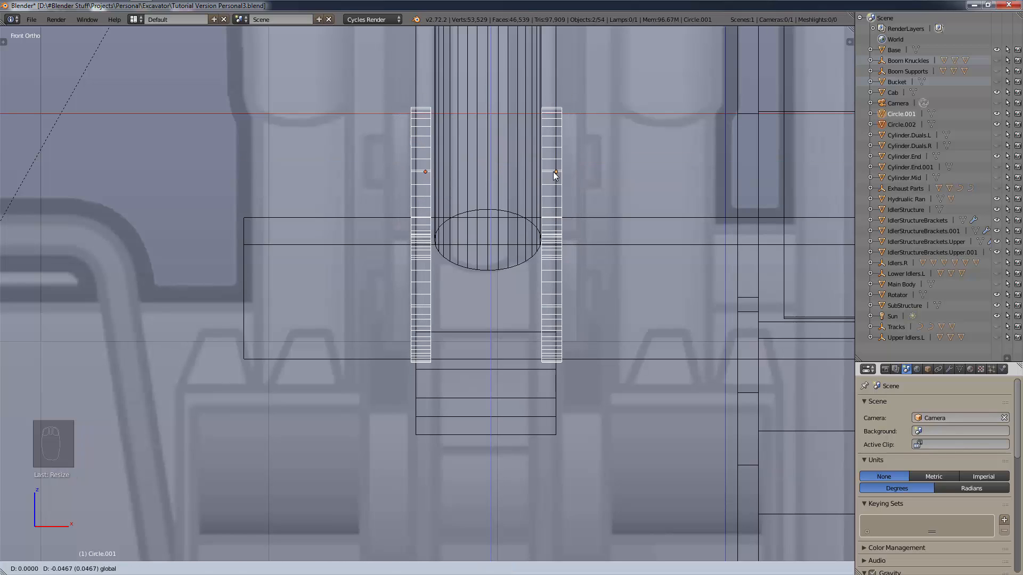
click(554, 176)
key(g)
key(x)
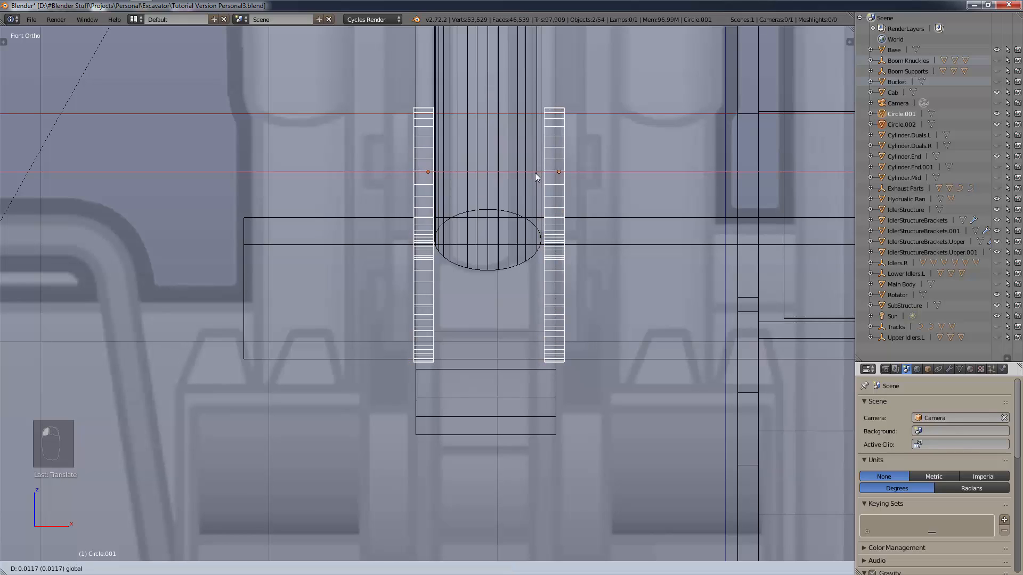
key(s)
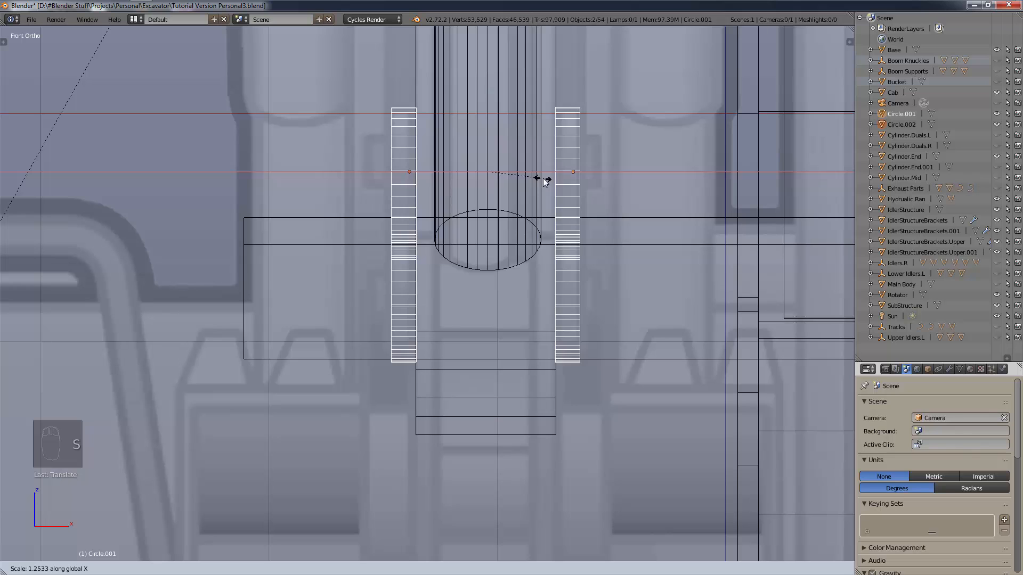
click(544, 178)
Make a linked duplicate of Circle.002 in the right view and place its pivot end over the upper link's outer joint, below Cylinder.End.
scroll(544, 178, down, 1)
scroll(540, 193, down, 3)
shift+middle_drag(572, 291, 594, 237)
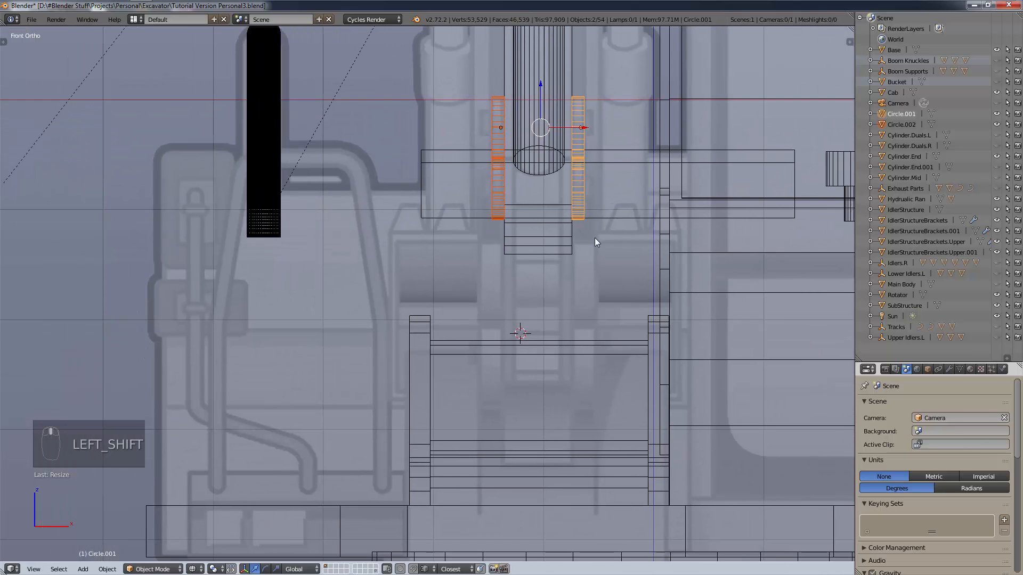
scroll(590, 243, up, 1)
key(ctrl+KP_3)
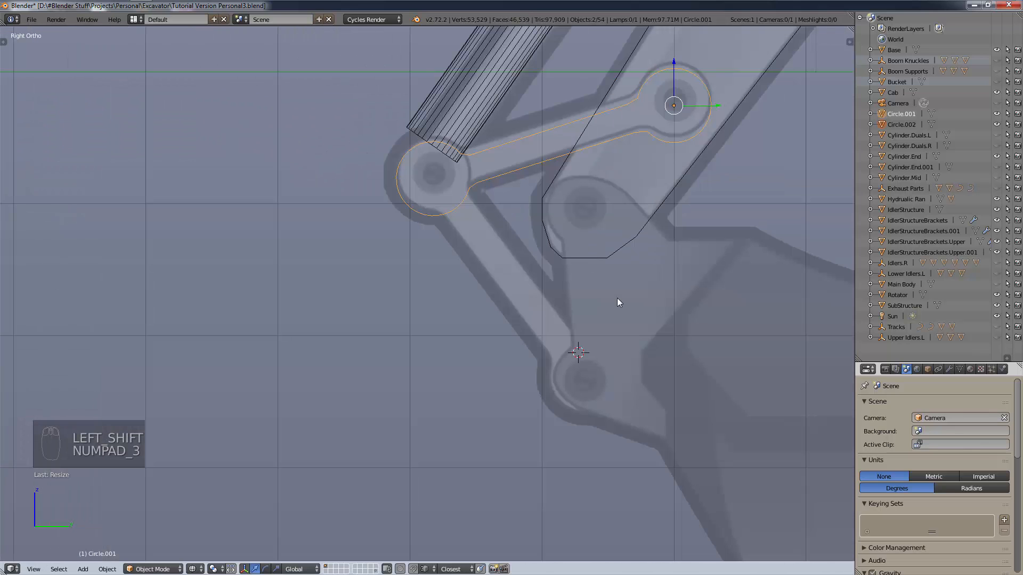
shift+middle_drag(635, 221, 575, 303)
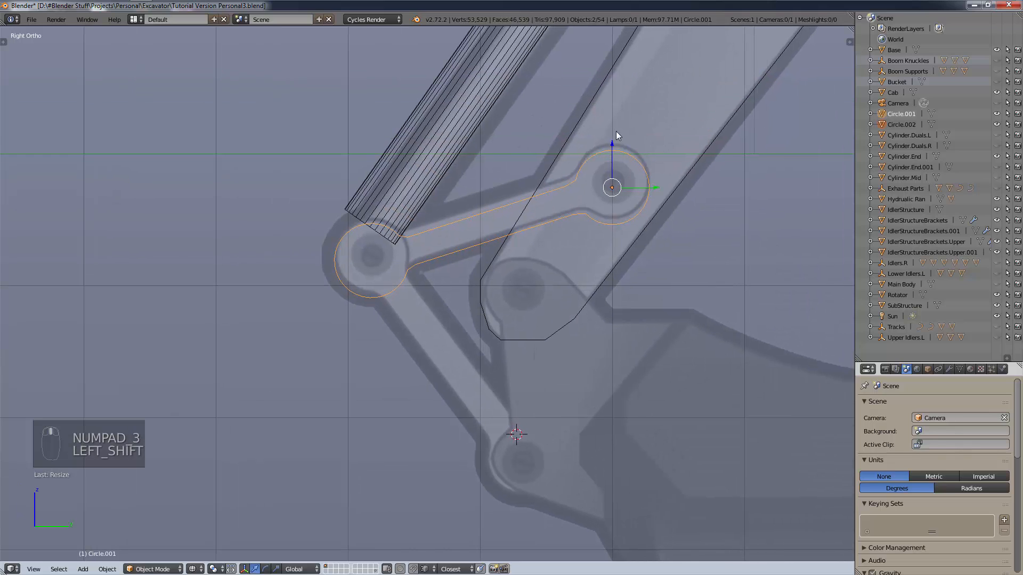
key(a)
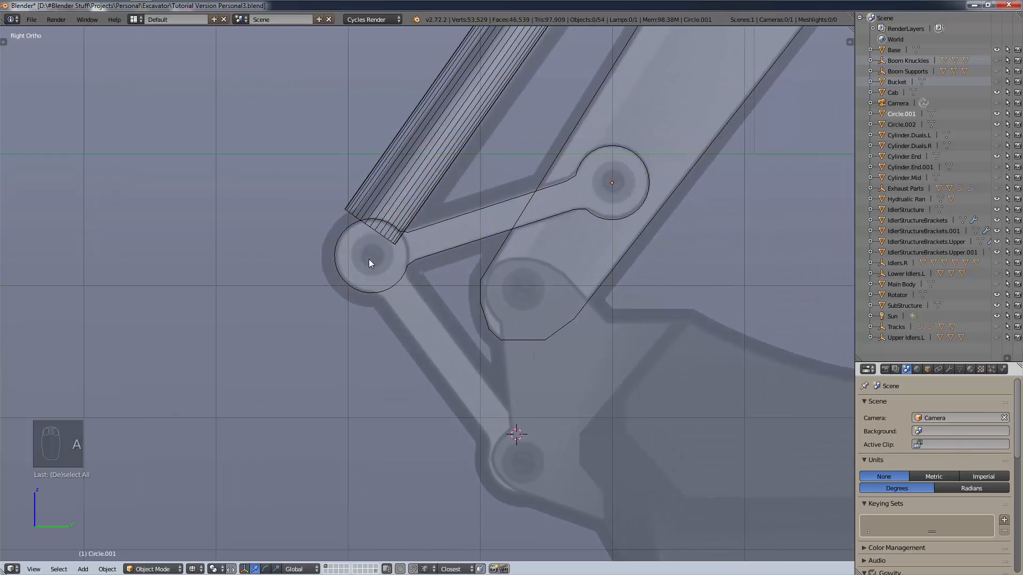
key(a)
click(904, 127)
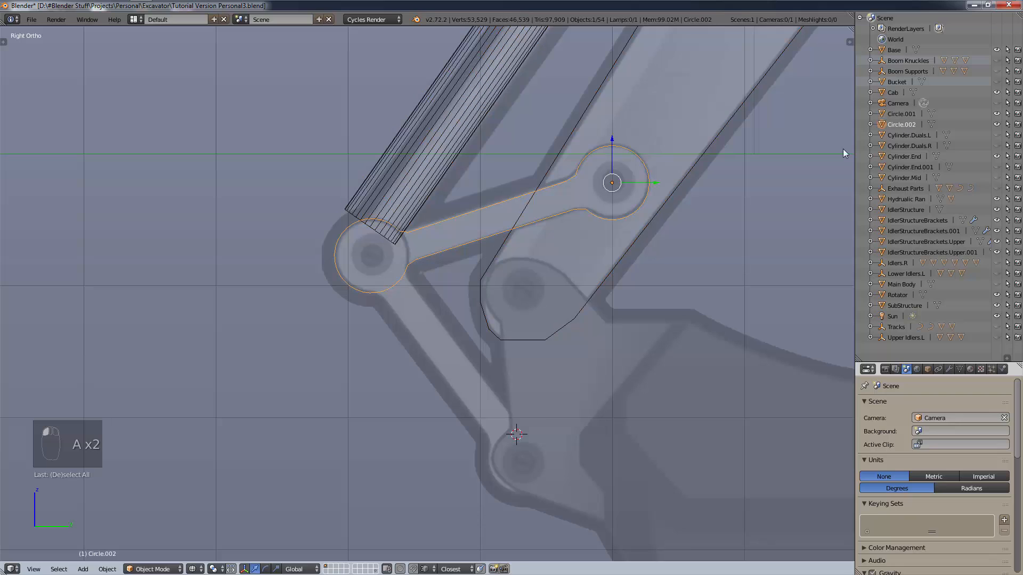
key(alt)
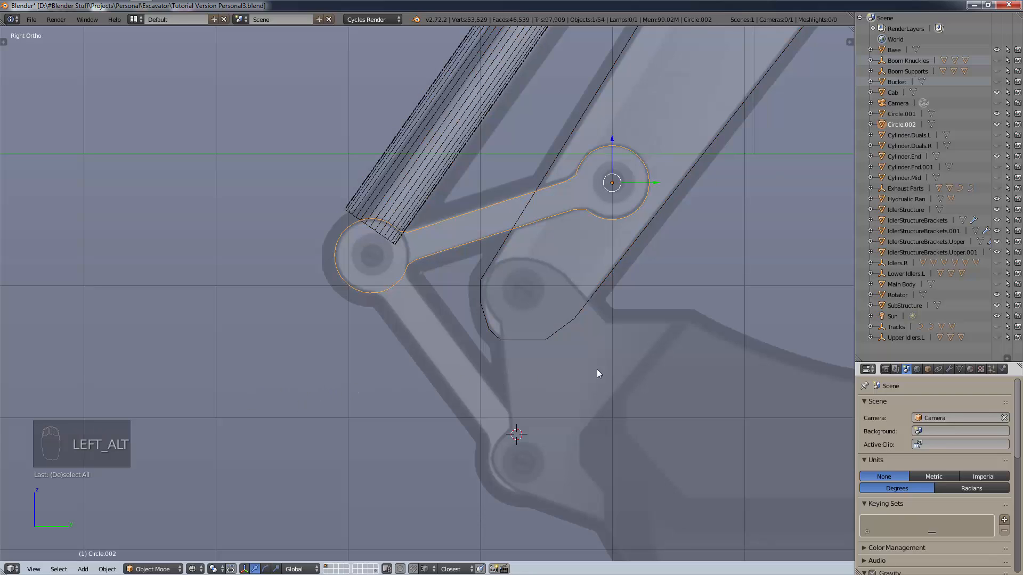
key(alt+d)
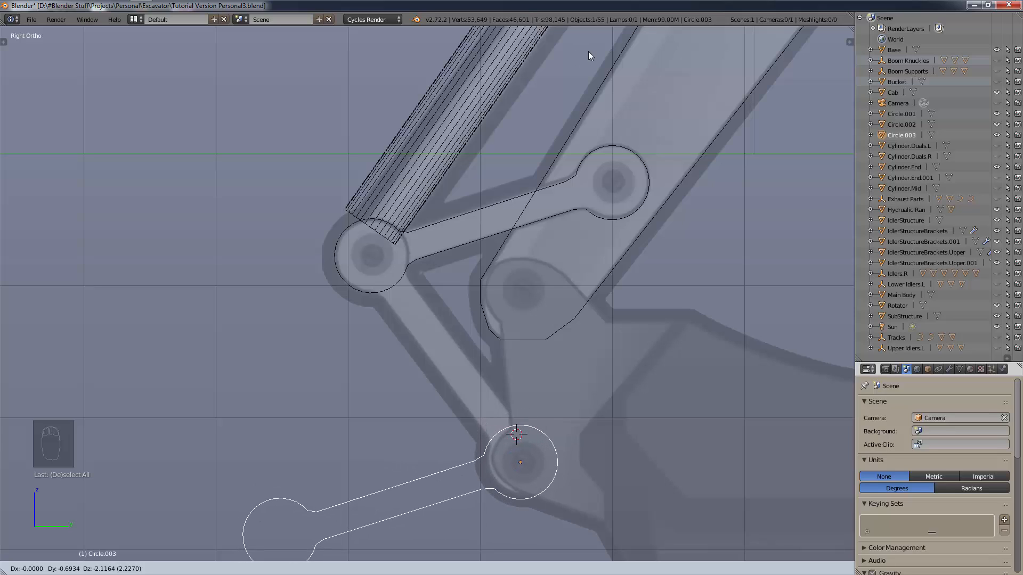
click(434, 375)
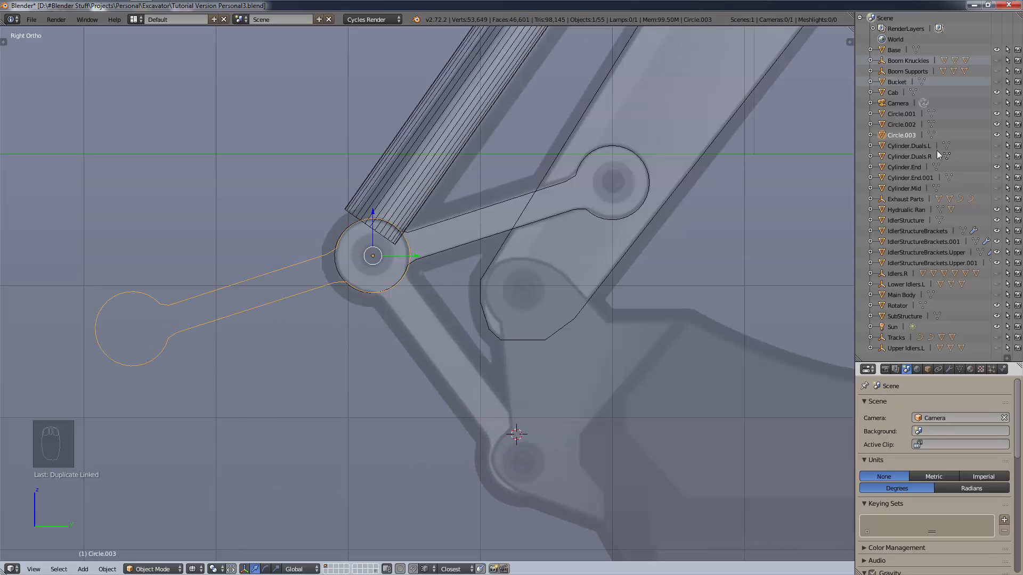
Rename the duplicated link Circle.003 as TriangleBucketSupport.Low.
double_click(906, 135)
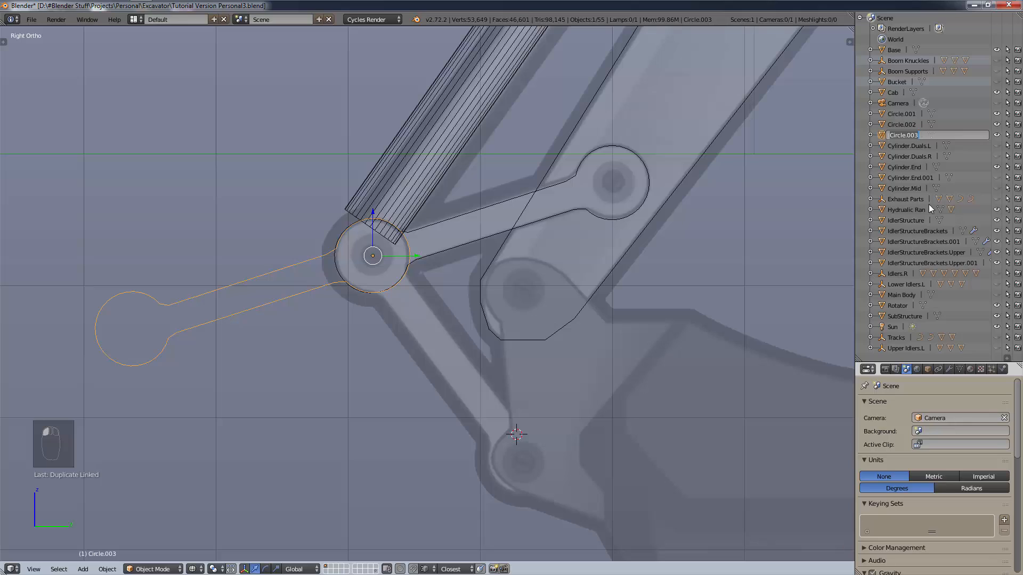
text(Lower)
key(BackSpace)
key(BackSpace)
key(BackSpace)
key(BackSpace)
text(TriangleBucketSupport.)
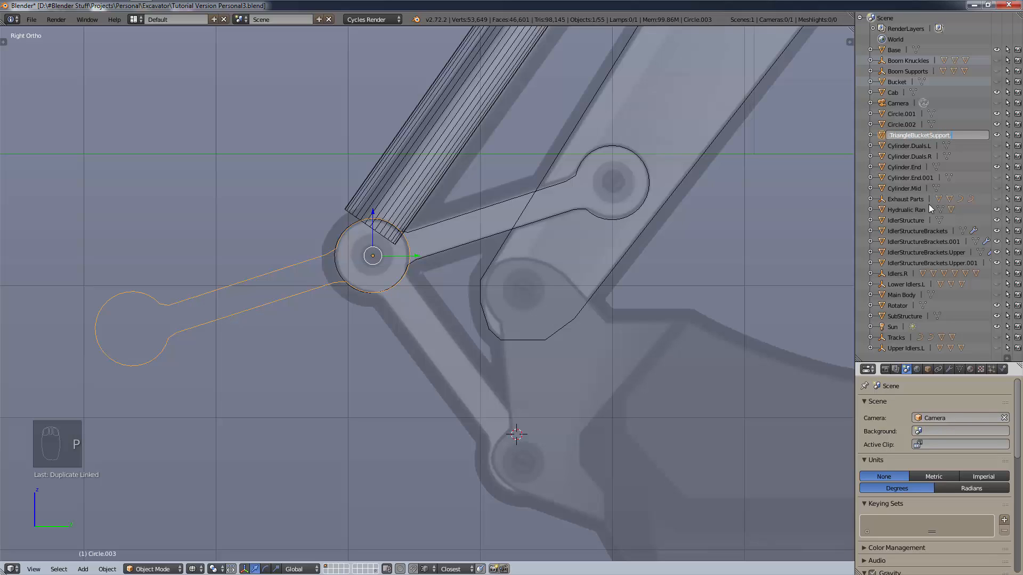
text(Low)
key(Return)
Rename the upper link Circle.001 as TriangleBucketSupportHigh.
double_click(903, 113)
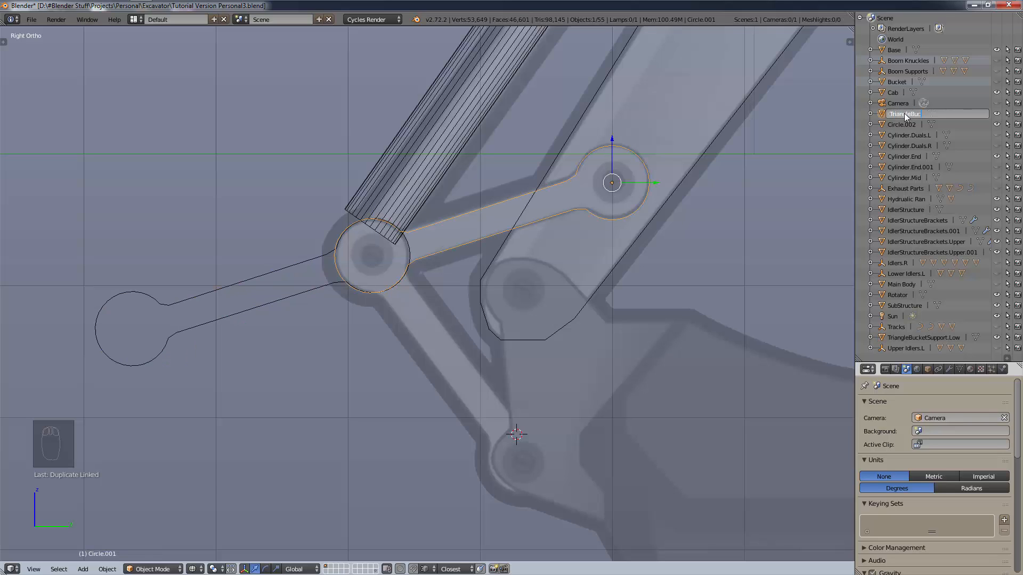
text(TriangleBucketSupportHigh)
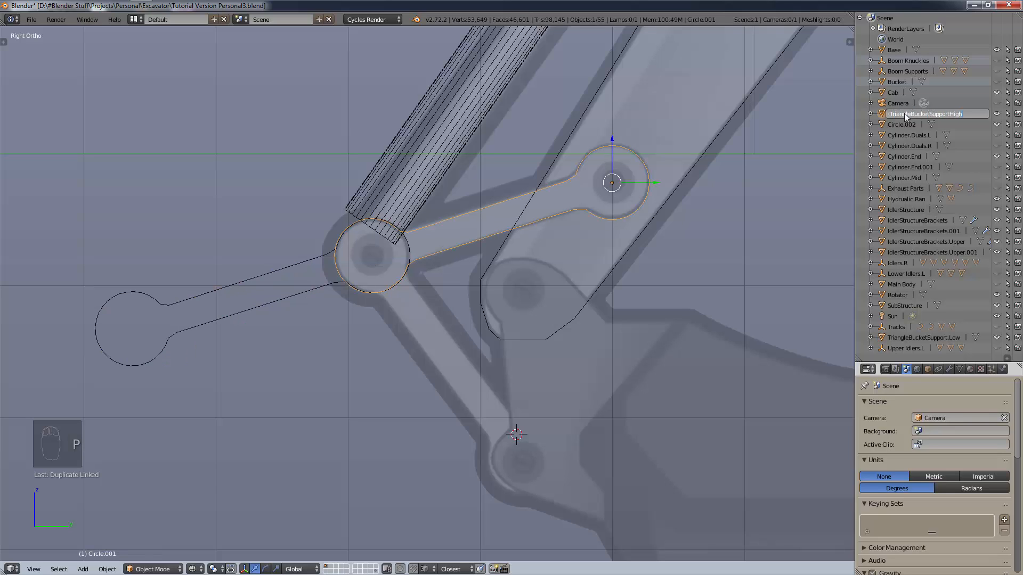
key(Return)
Rename the other upper link, Circle.002, as TriangleBucketSupportHigh.1, and select the TriangleBucketSupport.Low link.
double_click(903, 113)
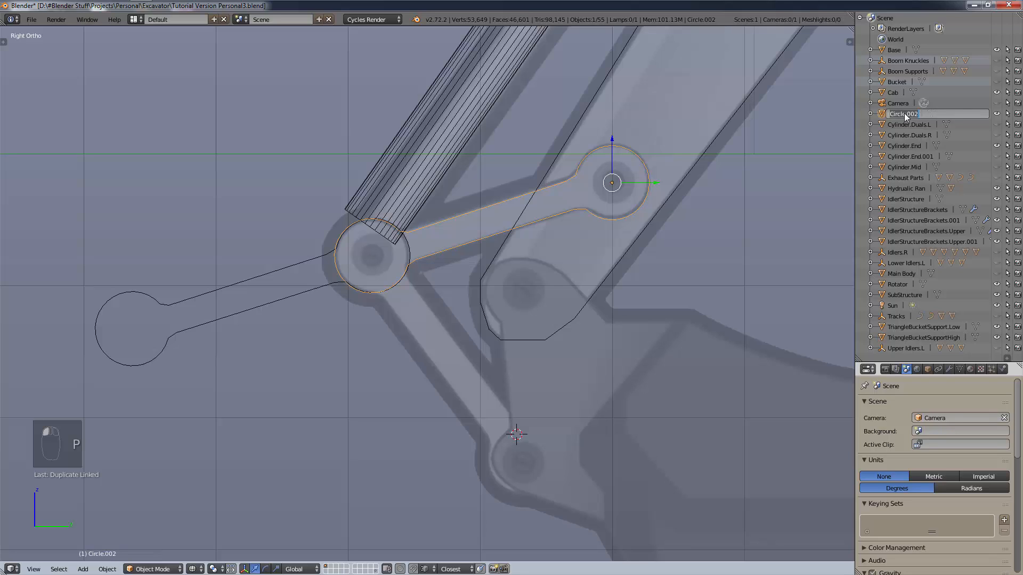
text(Trian)
key(BackSpace)
key(BackSpace)
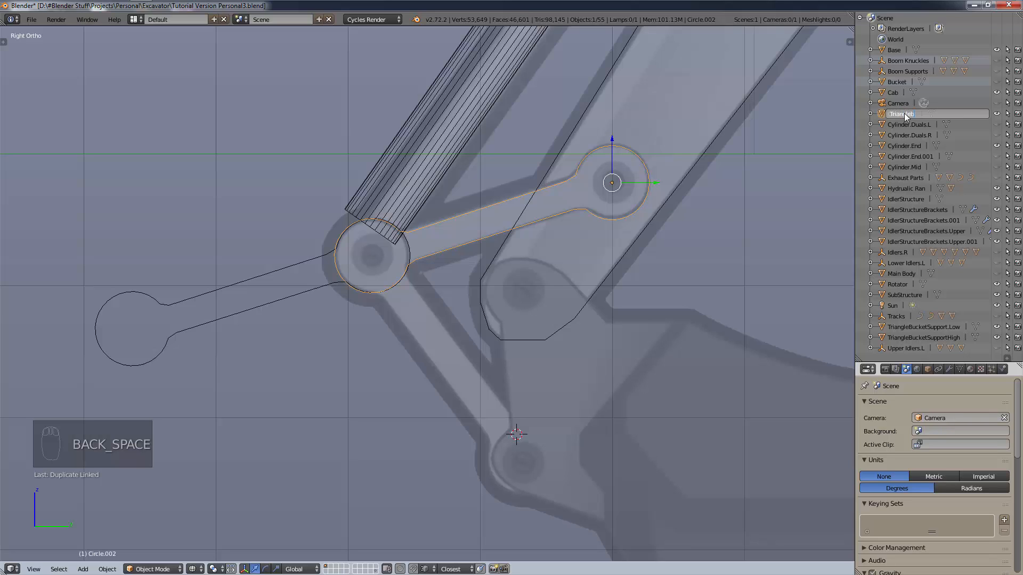
text(ngleBucketSupp)
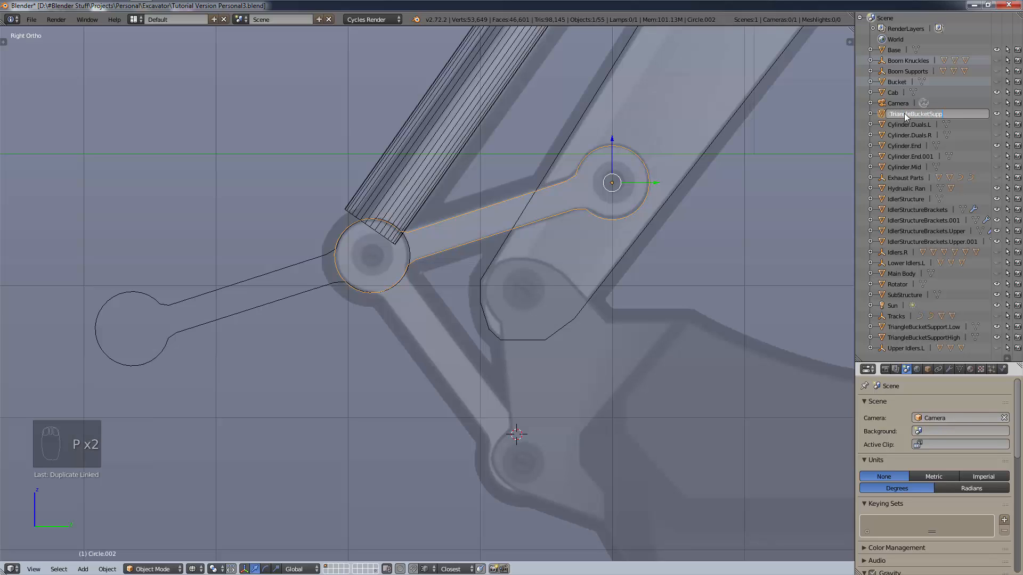
text(ortHigh.1)
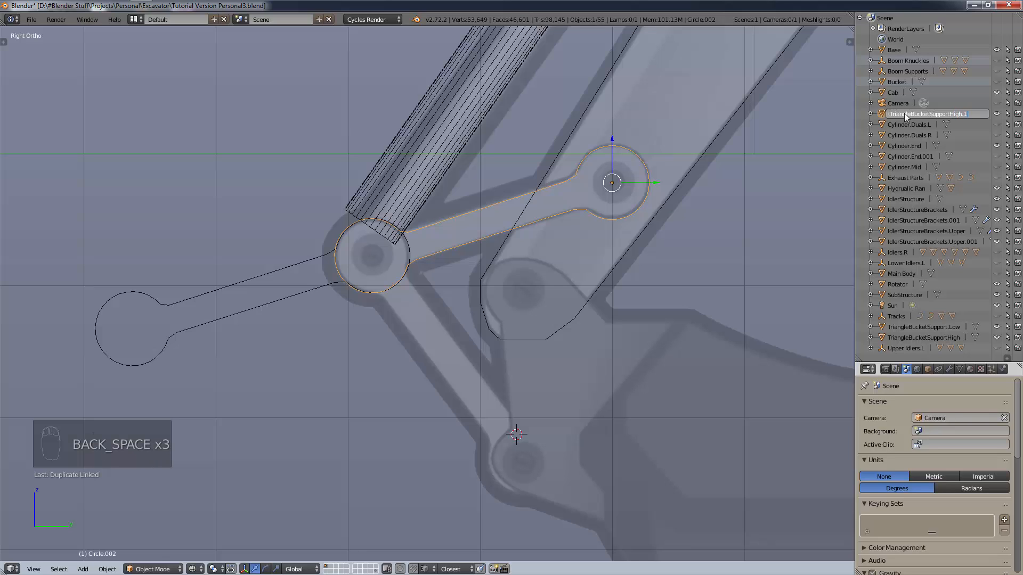
key(Return)
right_click(268, 305)
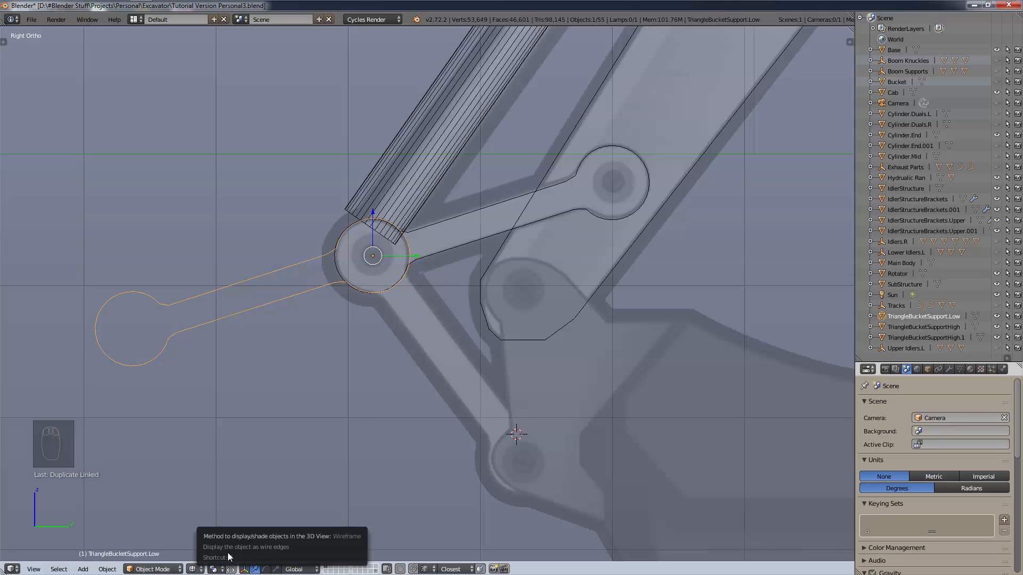
Rotate the lower link about -110 degrees onto the bucket's lower pivot, then place a linked duplicate about 0.49 units along X.
key(r)
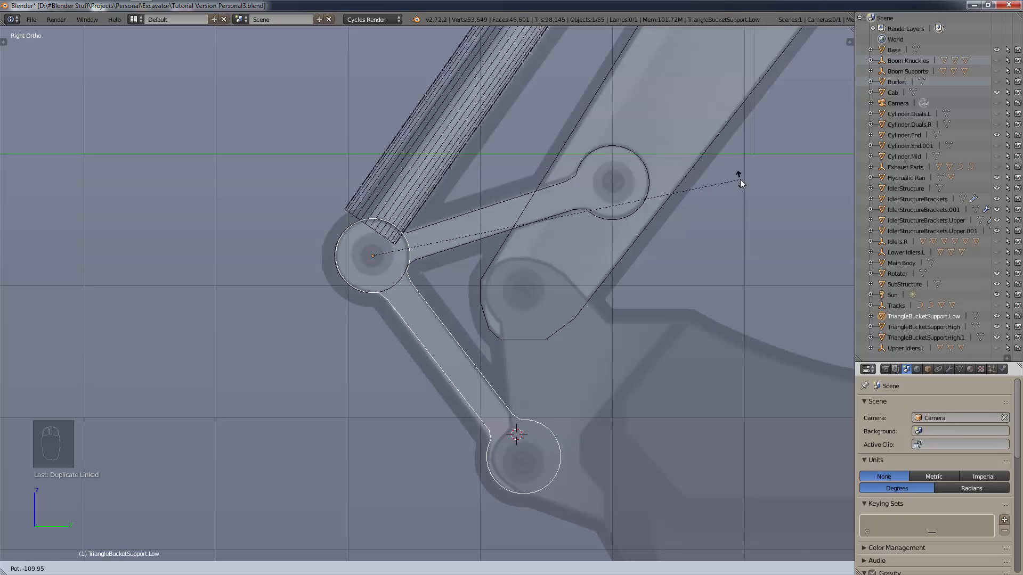
click(740, 179)
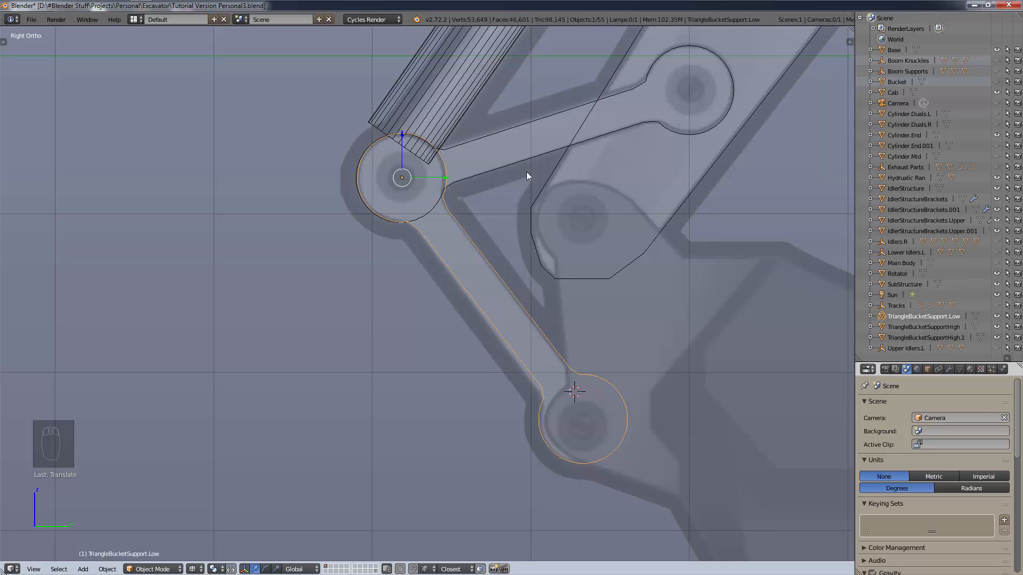
key(KP_1)
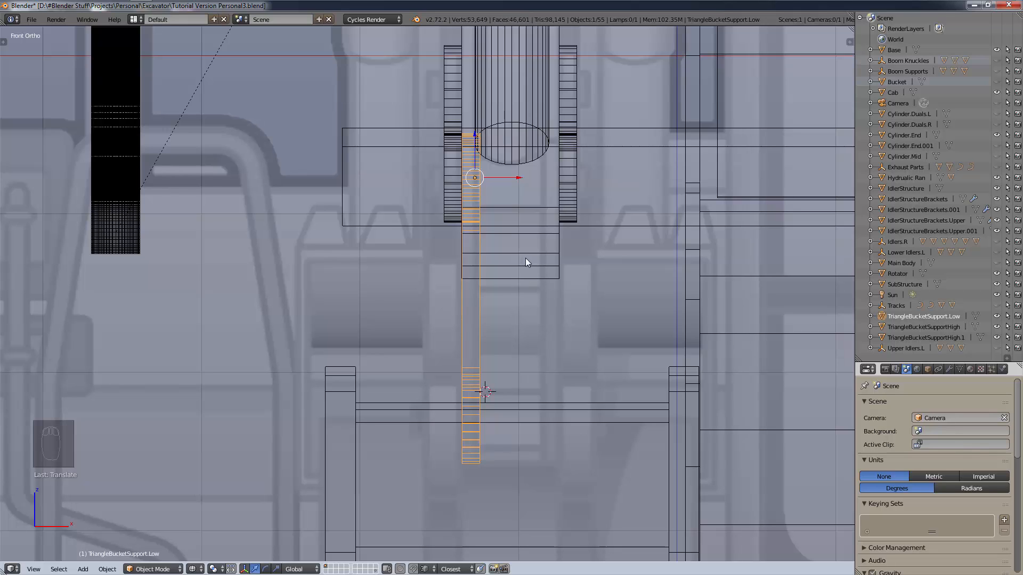
key(alt+d)
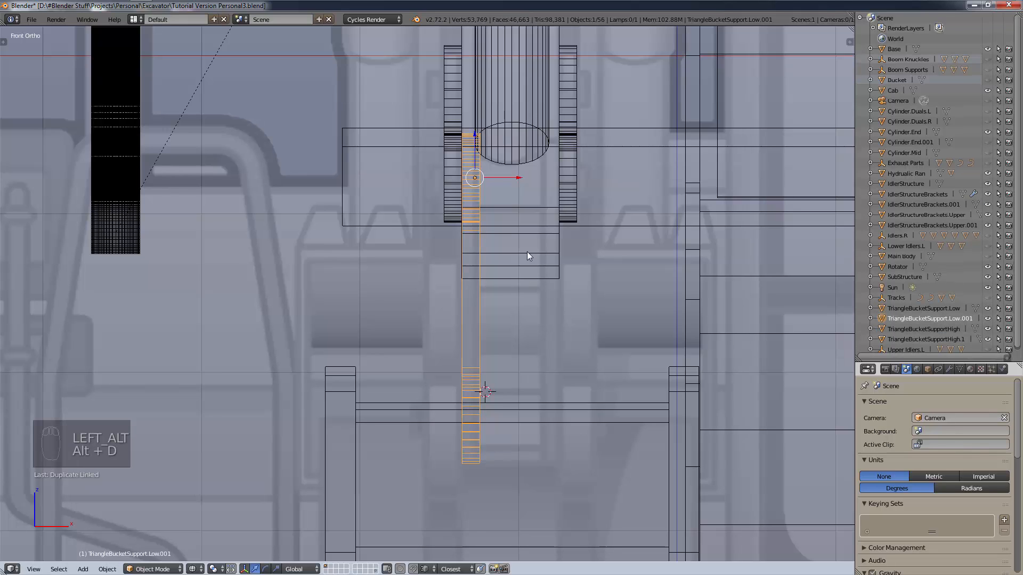
key(x)
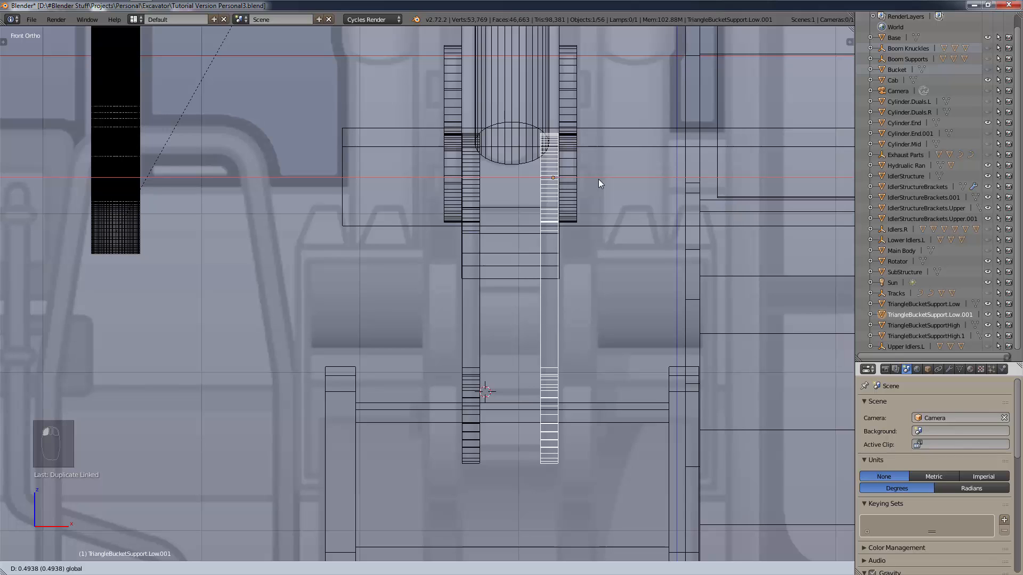
click(599, 179)
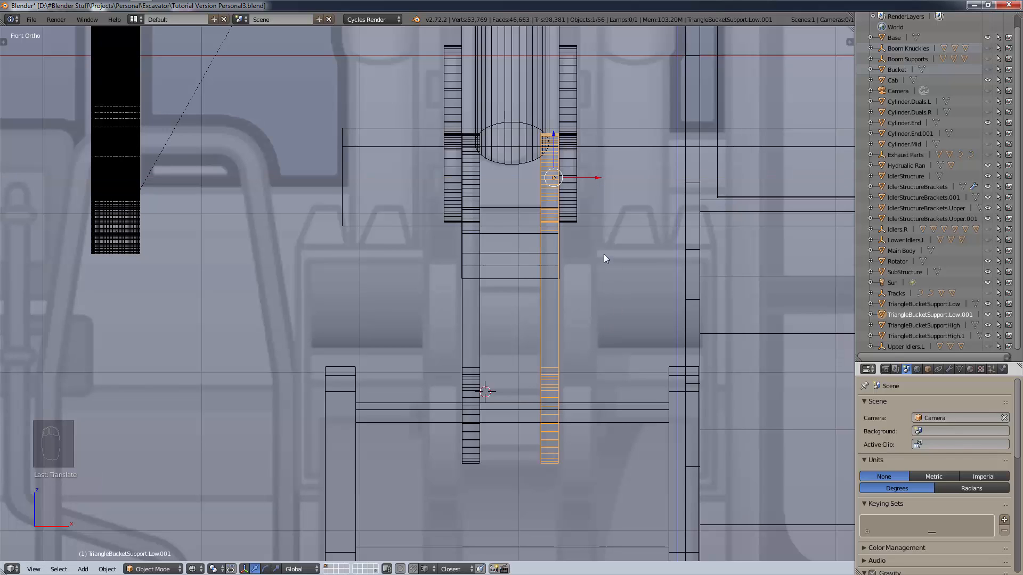
Examine the paired lower links around the cylinder end and bucket pivot in the front and right views.
scroll(492, 119, up, 5)
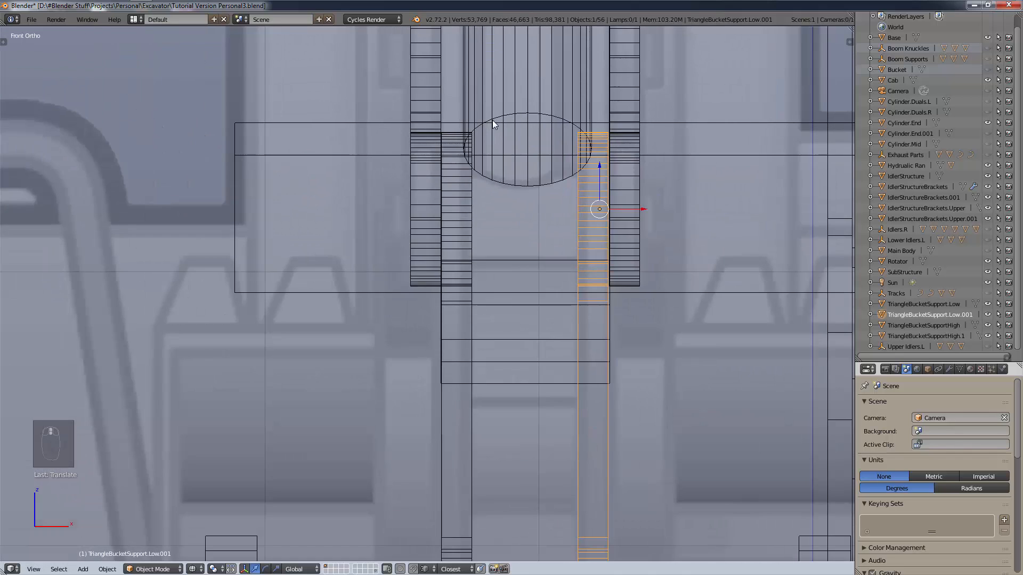
scroll(506, 111, down, 4)
shift+scroll(541, 219, up, 8)
scroll(536, 246, down, 3)
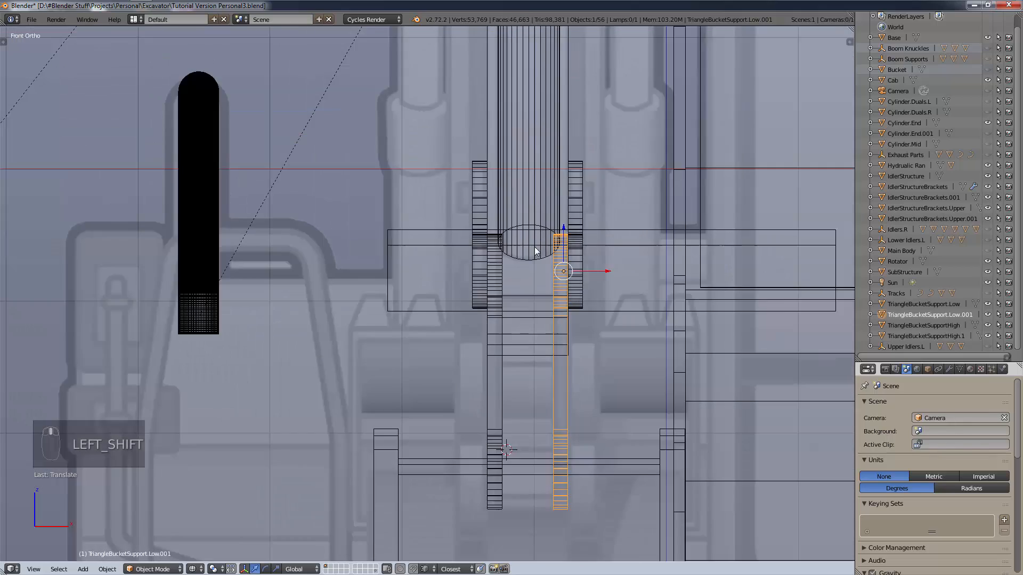
scroll(589, 265, up, 3)
scroll(597, 271, down, 3)
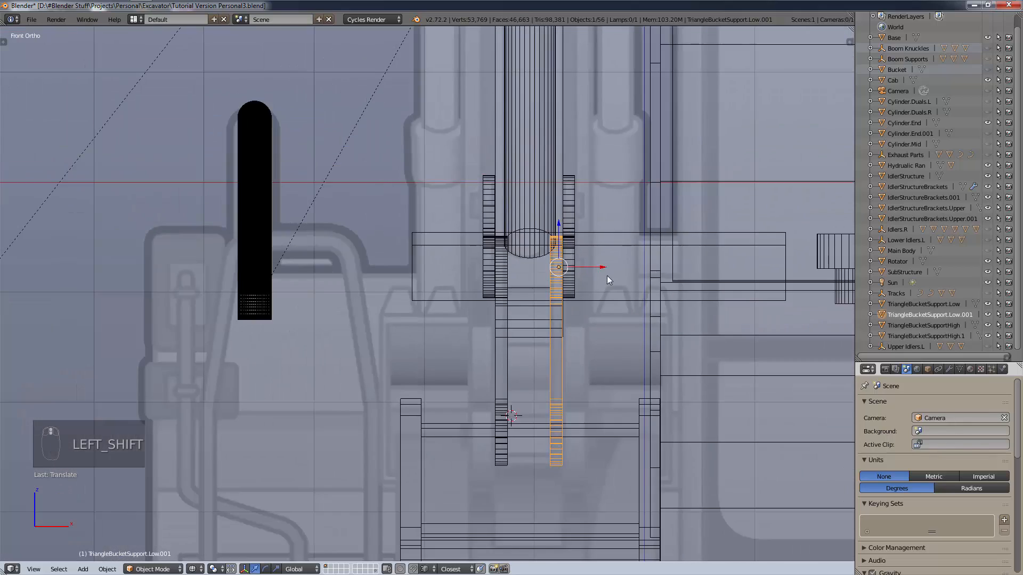
middle_drag(605, 279, 526, 294)
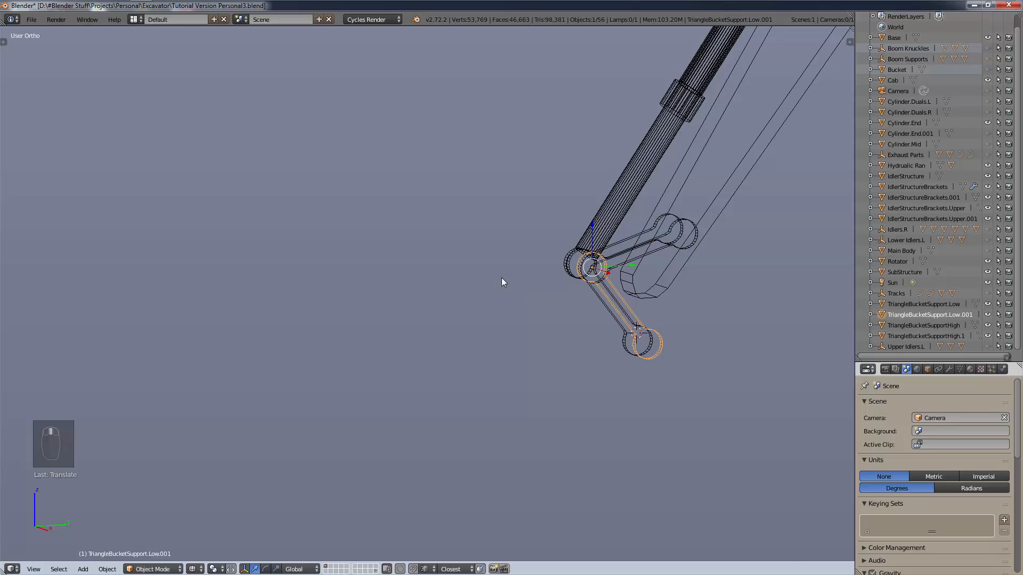
key(KP_3)
scroll(736, 320, up, 6)
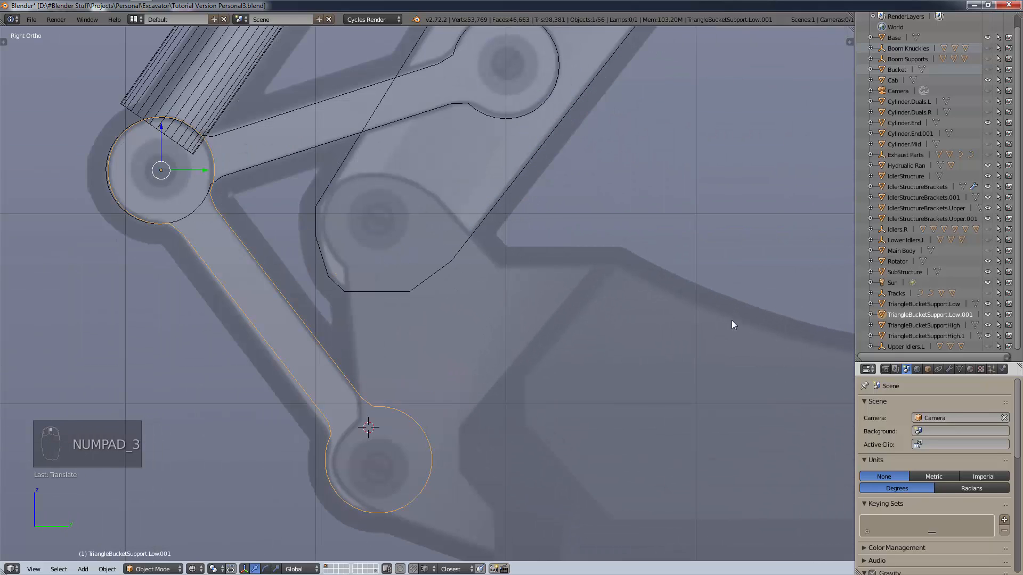
scroll(724, 334, down, 8)
Switch the viewport to solid shading and unhide all hidden objects of the excavator.
key(z)
click(723, 373)
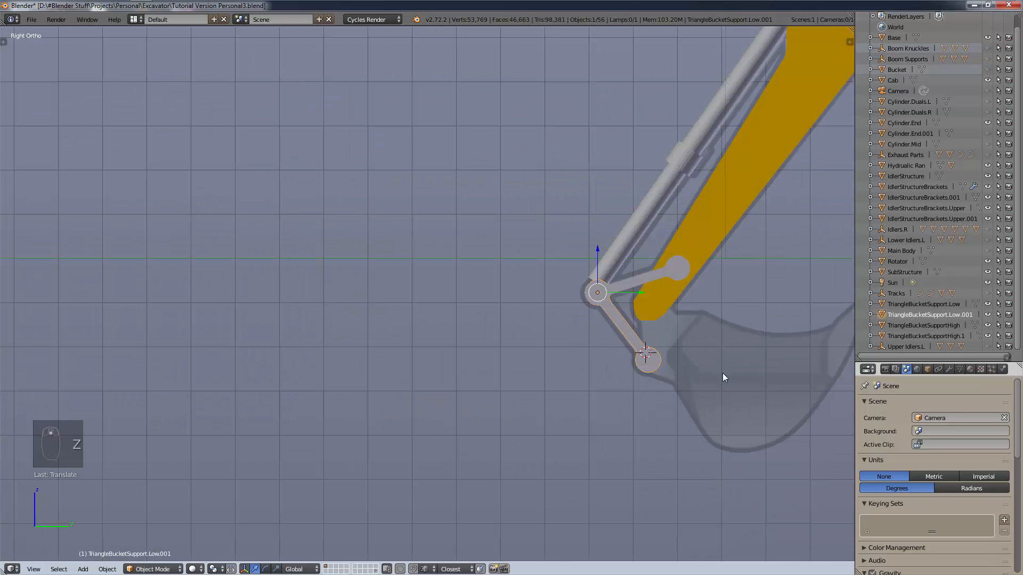
shift+middle_drag(743, 371, 470, 363)
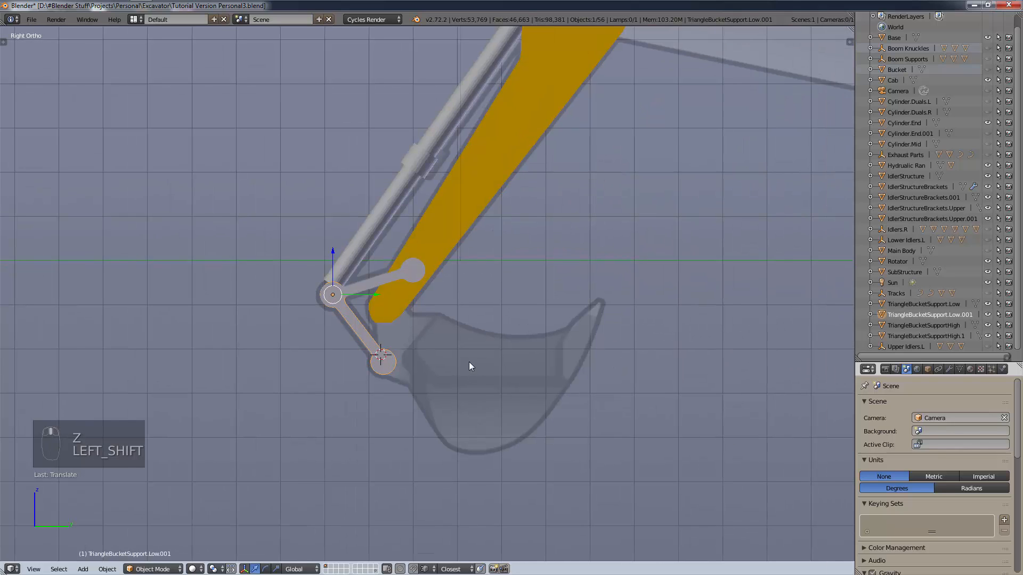
key(alt+h)
Examine how the upper and lower links fit between the bucket, arm and cylinder end from several angles.
middle_drag(491, 291, 580, 306)
scroll(552, 333, up, 4)
middle_drag(513, 351, 590, 395)
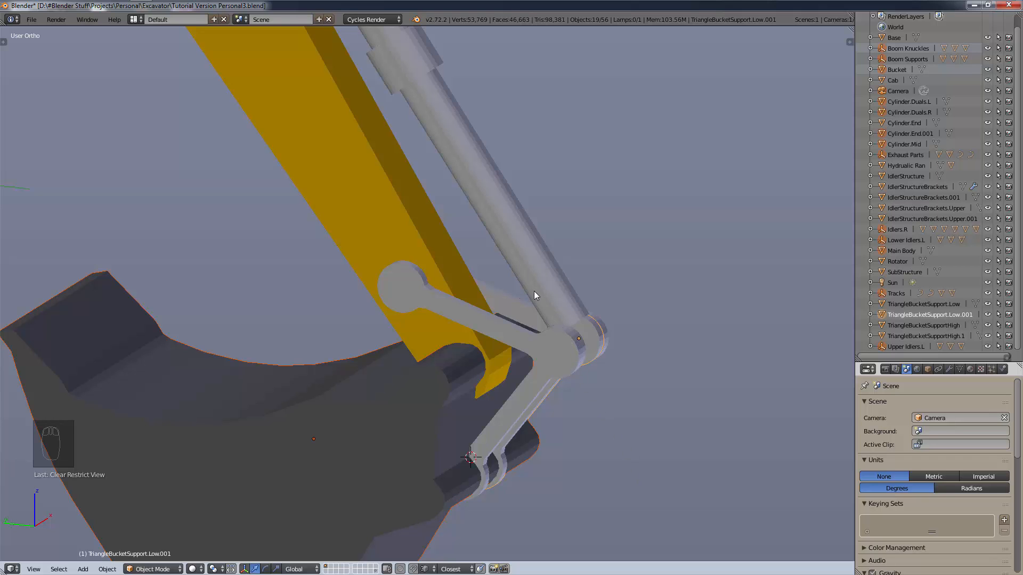
middle_drag(598, 374, 519, 372)
scroll(520, 350, up, 4)
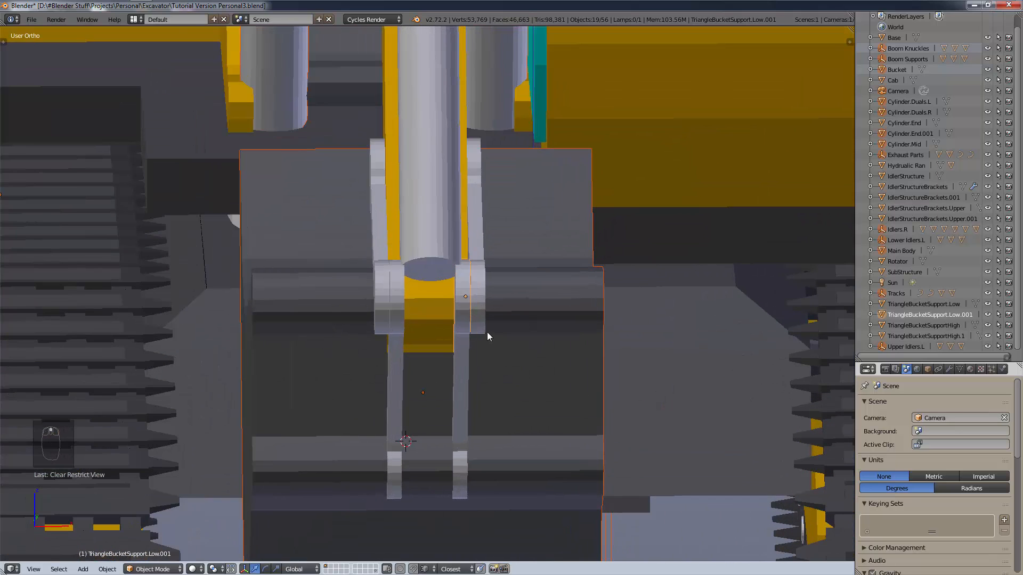
scroll(458, 329, up, 1)
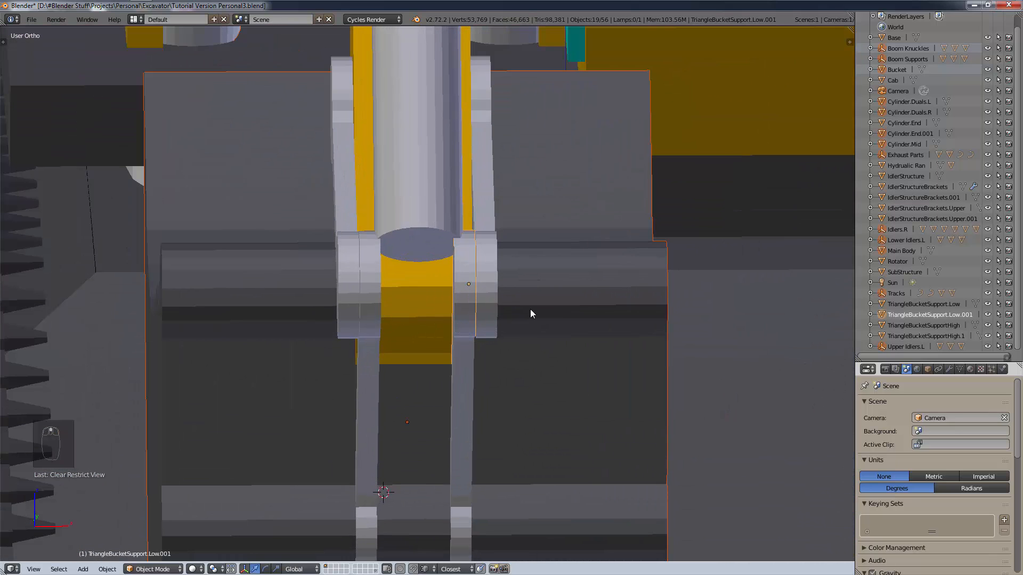
scroll(417, 327, down, 3)
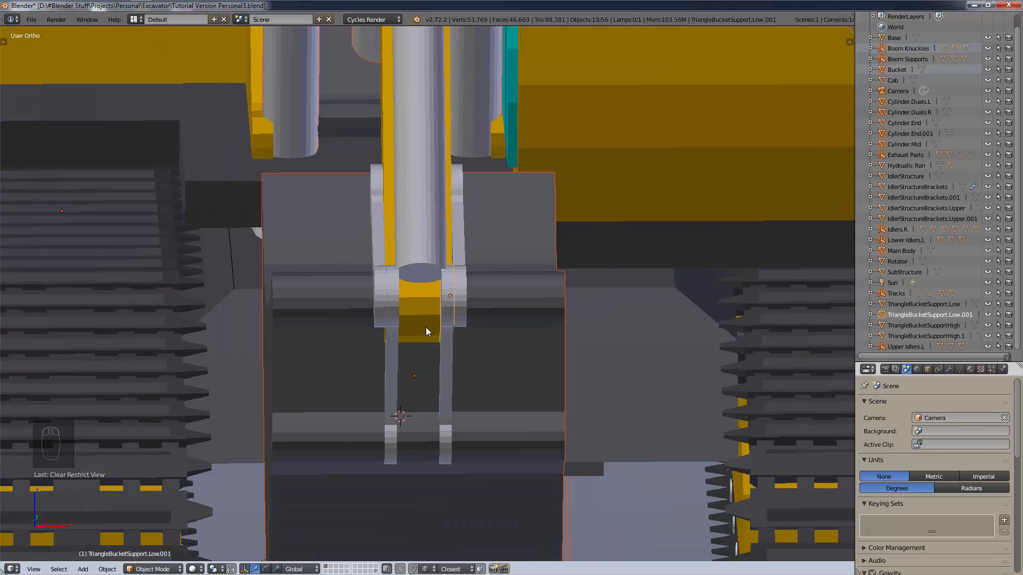
scroll(429, 323, up, 1)
middle_drag(435, 315, 414, 297)
scroll(510, 318, up, 2)
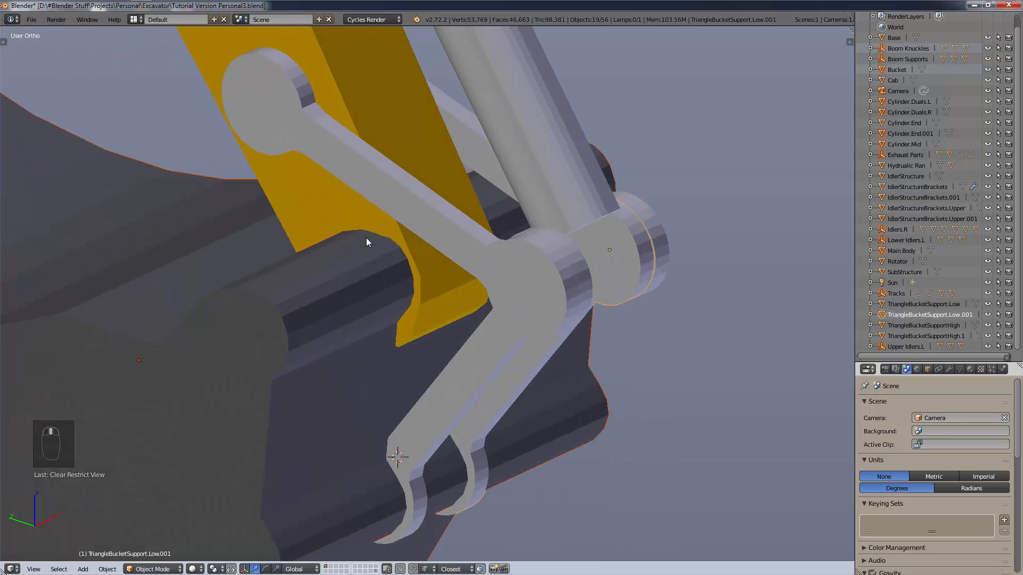
middle_drag(365, 238, 582, 245)
Move the two lower links along X so each rests against the outer face of the upper link on its side.
right_click(645, 338)
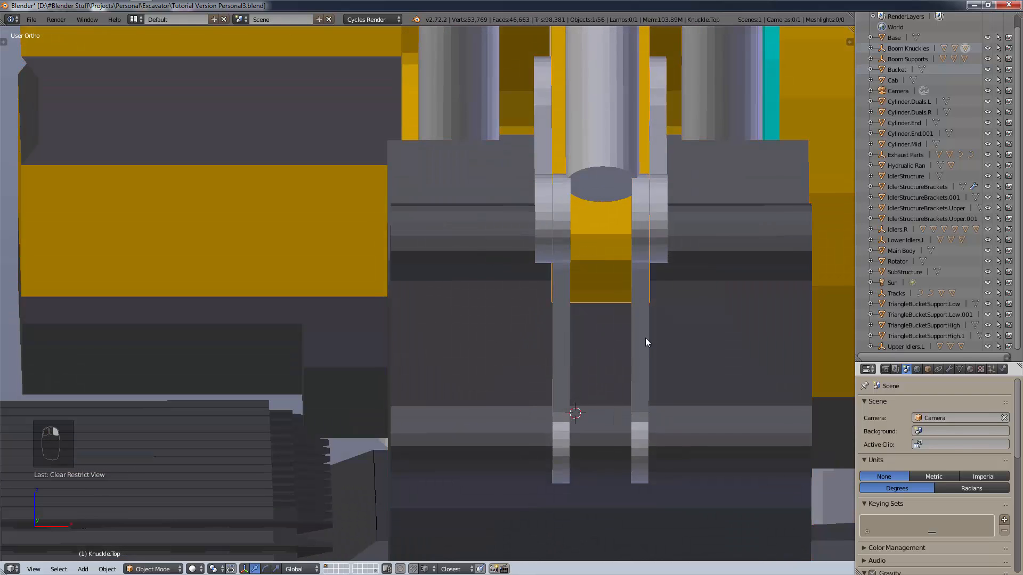
right_drag(645, 346, 605, 338)
shift+right_click(568, 343)
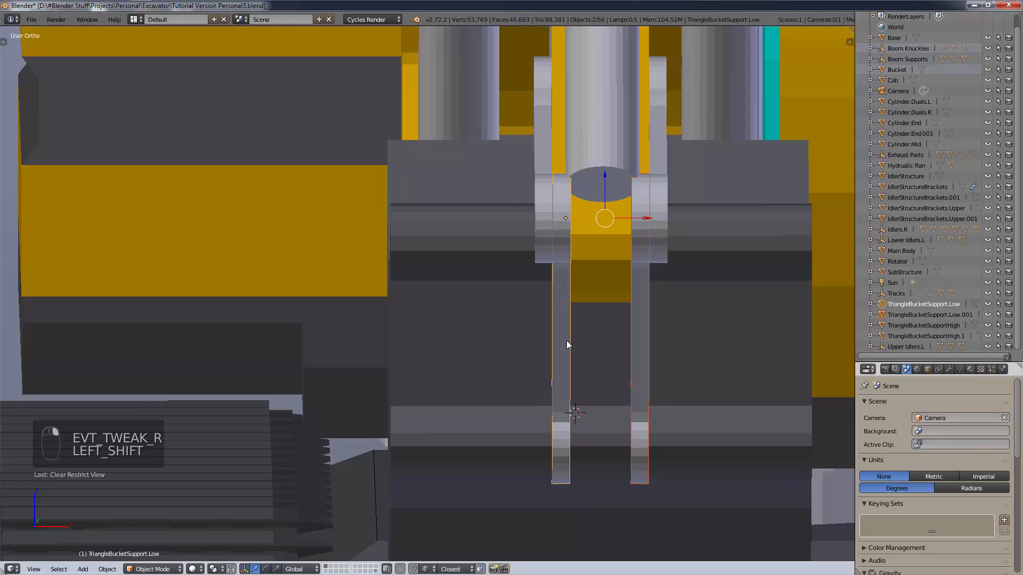
key(g)
key(x)
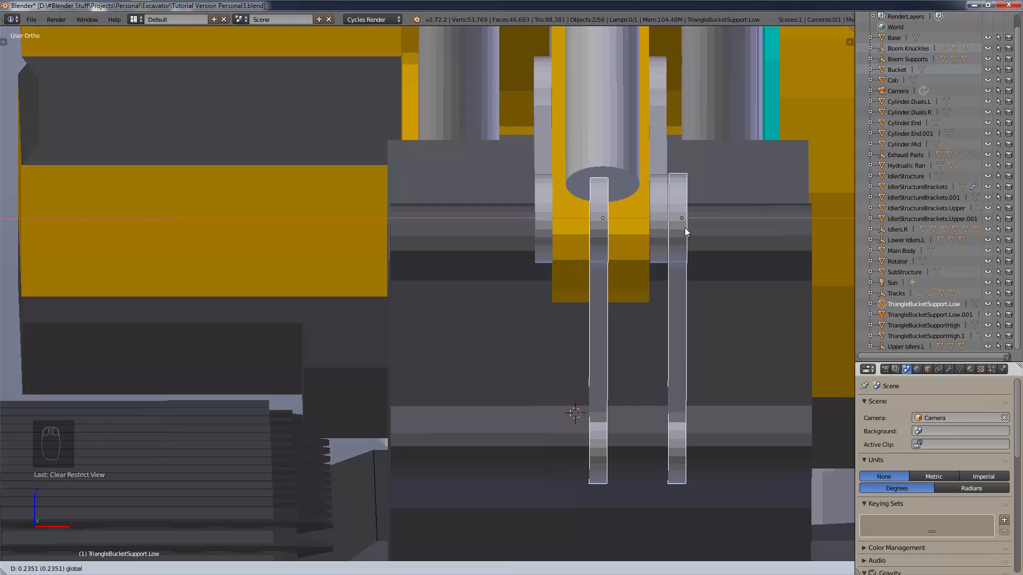
click(685, 228)
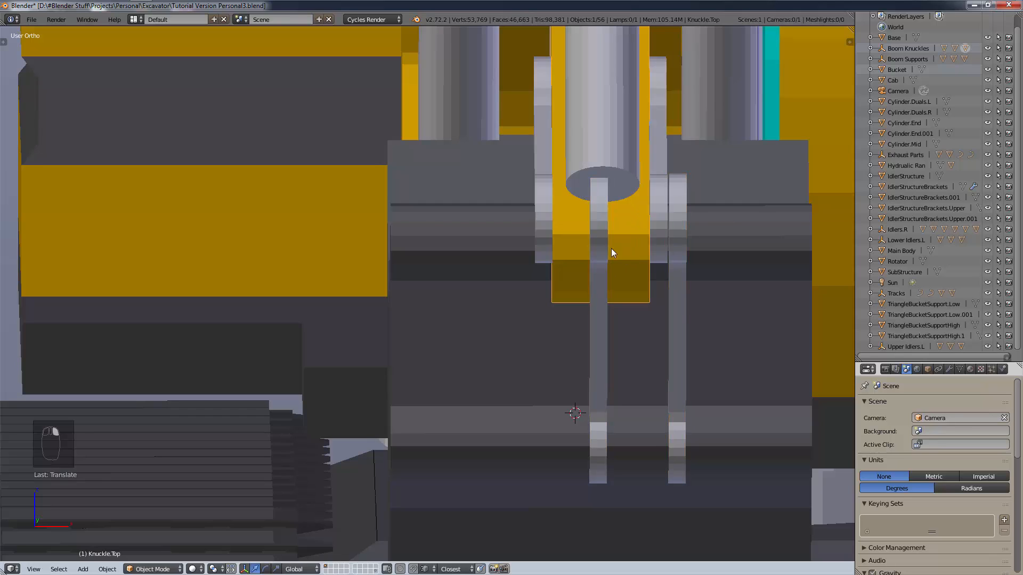
right_click(606, 245)
drag(647, 221, 571, 225)
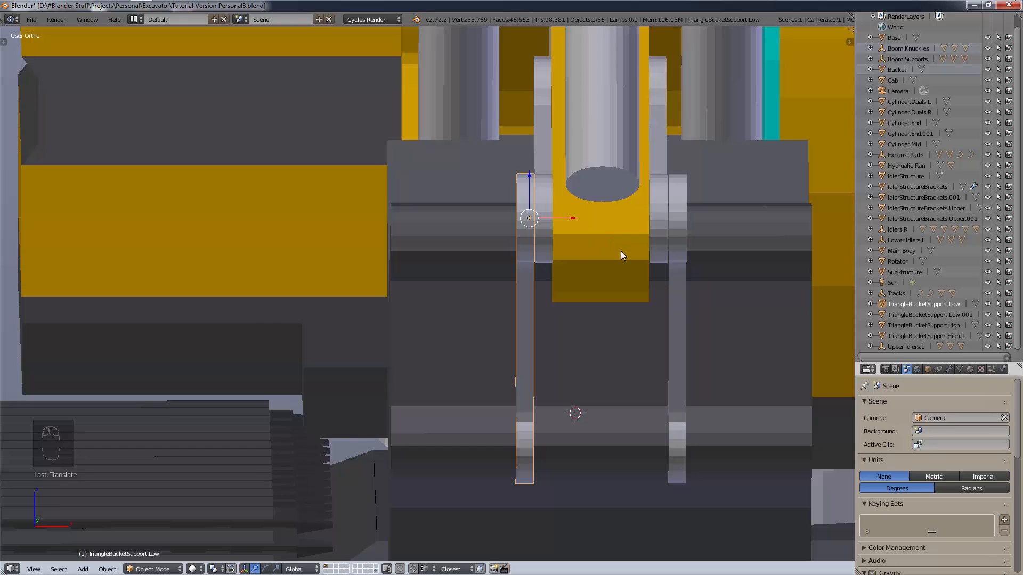
Inspect the bucket linkage and the whole excavator against the blueprint in the right view.
scroll(621, 251, down, 5)
middle_drag(707, 267, 433, 361)
key(KP_3)
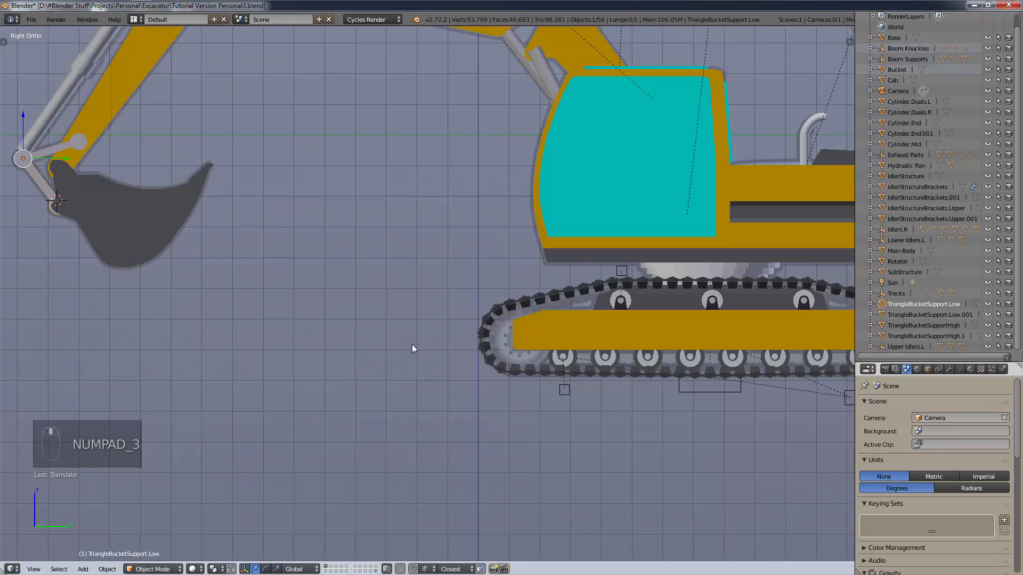
shift+middle_drag(378, 261, 721, 338)
scroll(721, 338, up, 4)
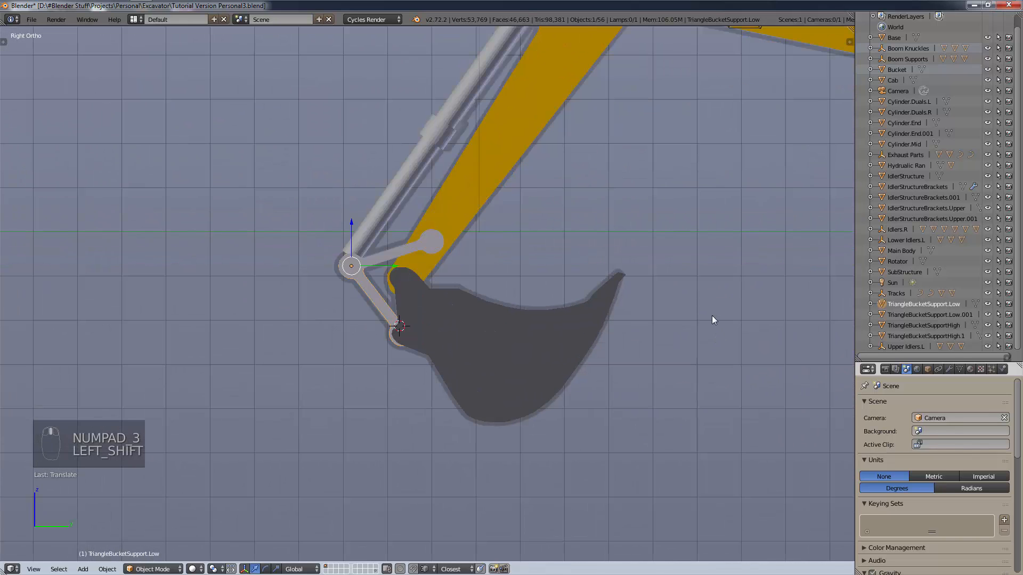
scroll(722, 247, down, 8)
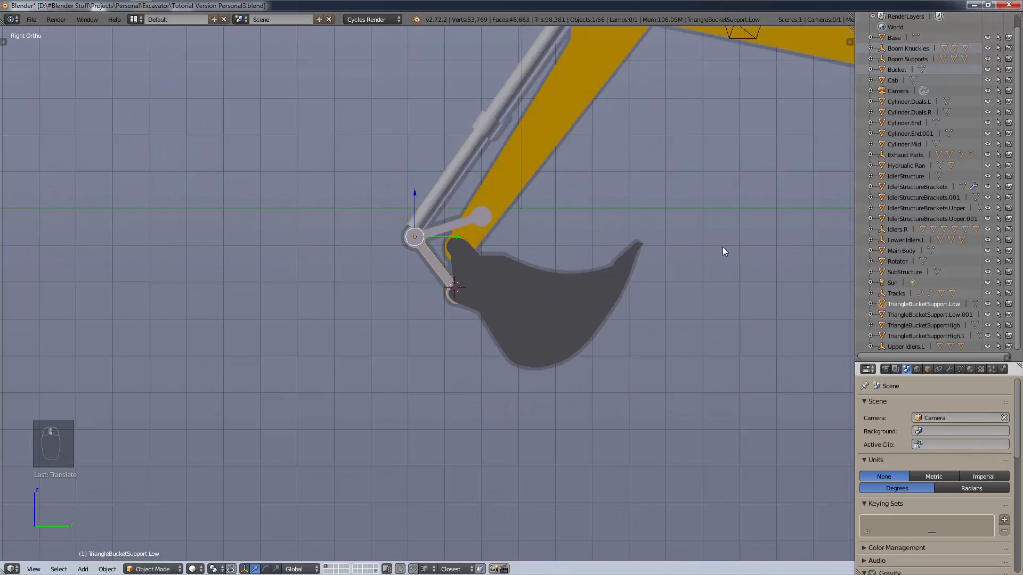
shift+middle_drag(721, 316, 548, 283)
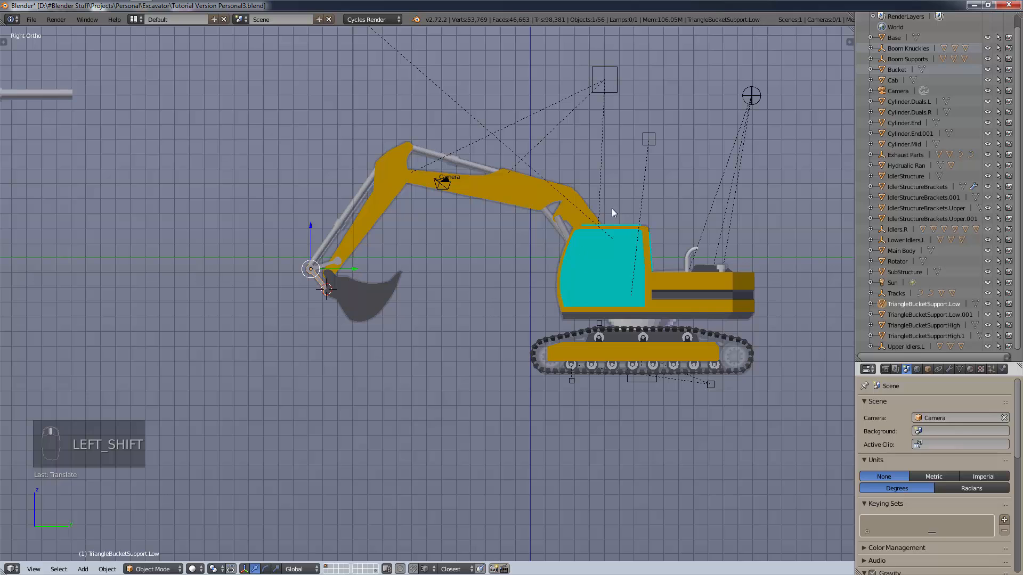
scroll(635, 198, up, 5)
scroll(635, 198, down, 5)
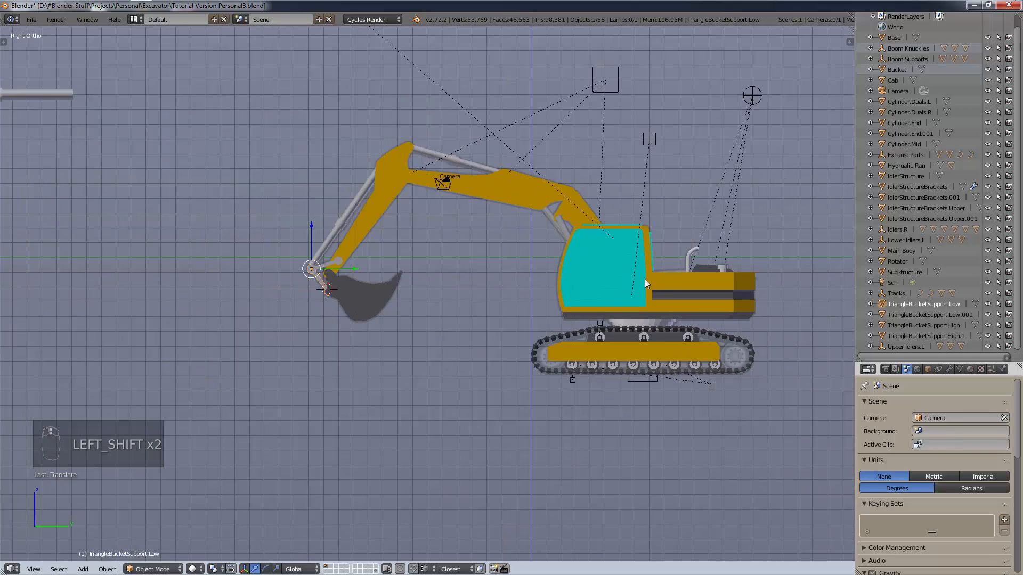
shift+middle_drag(645, 280, 571, 256)
scroll(571, 255, up, 3)
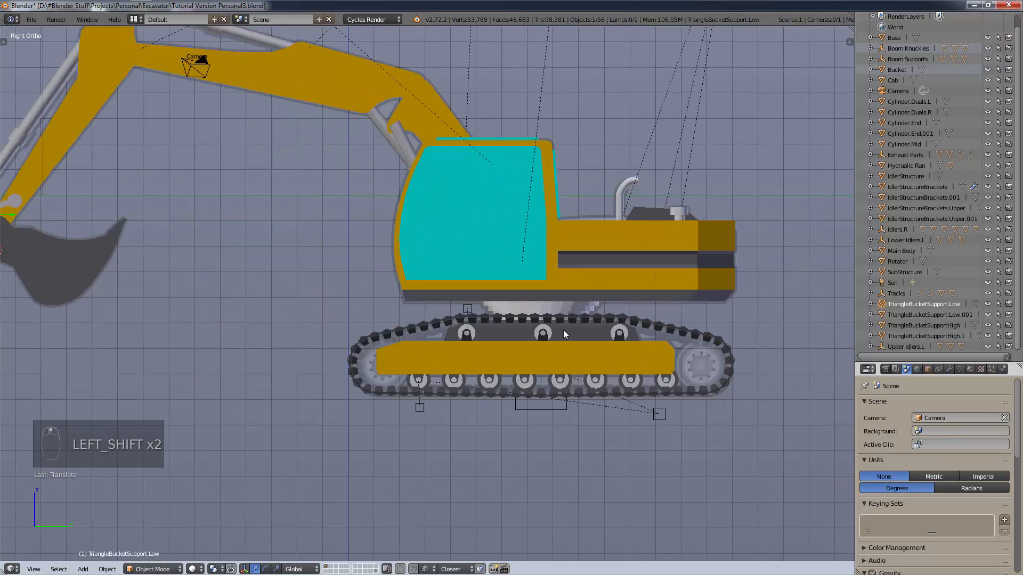
Compare the excavator with the front and left blueprints in wireframe shading, checking for parts still to model.
middle_drag(336, 203, 548, 247)
key(KP_1)
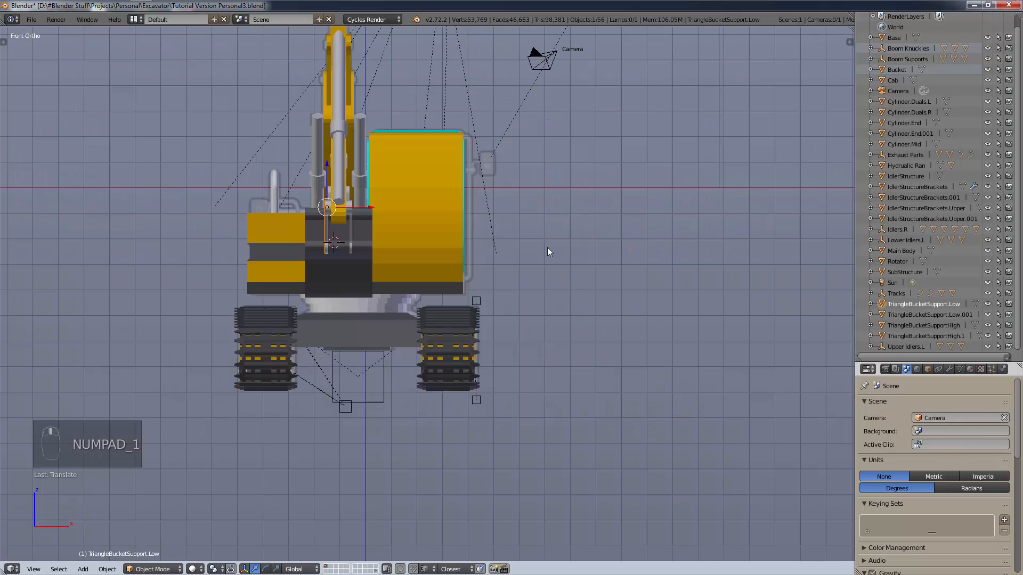
shift+middle_drag(498, 199, 599, 249)
scroll(392, 293, up, 2)
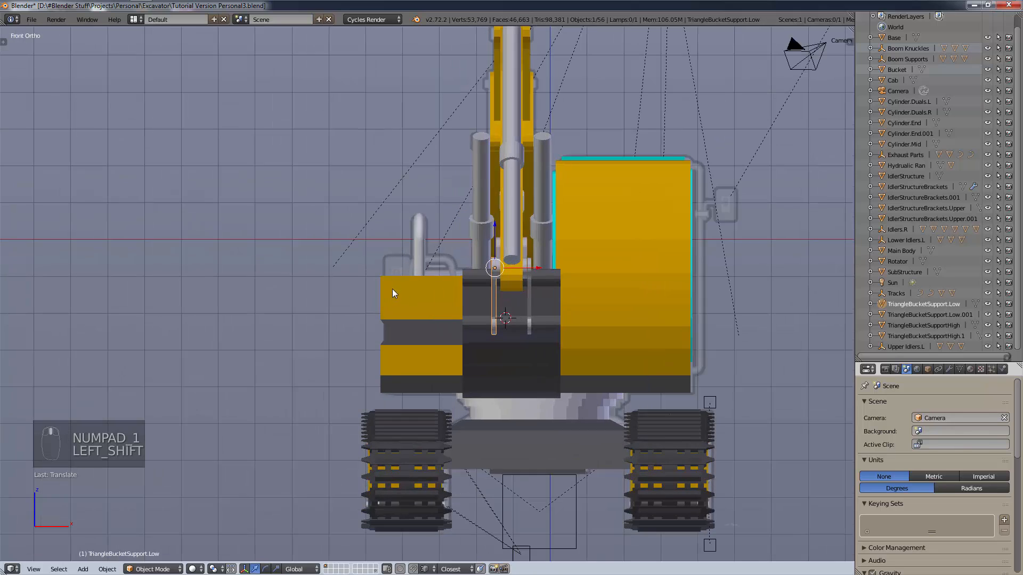
scroll(423, 283, up, 2)
scroll(481, 280, down, 3)
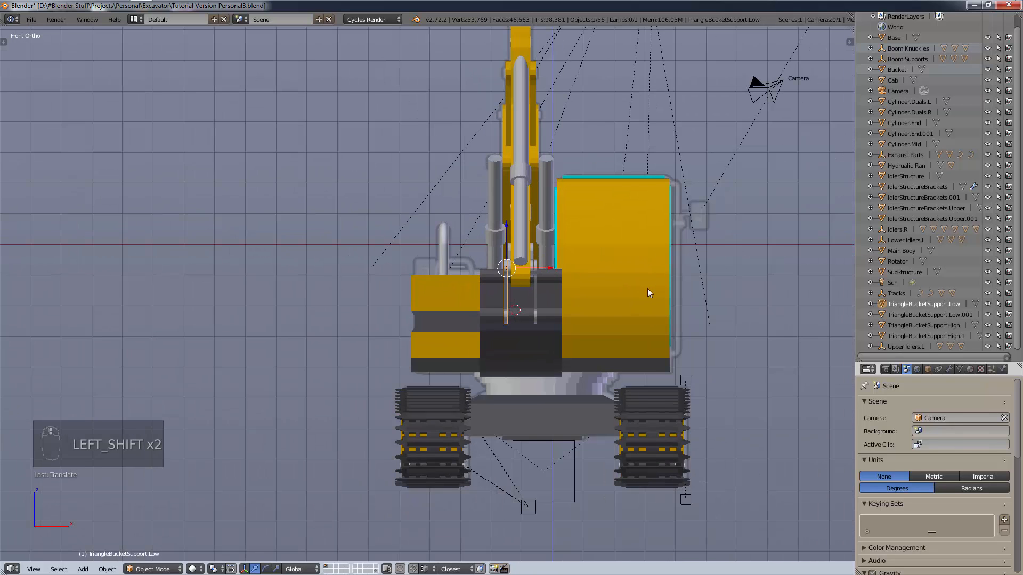
shift+middle_drag(669, 272, 634, 295)
key(z)
click(730, 301)
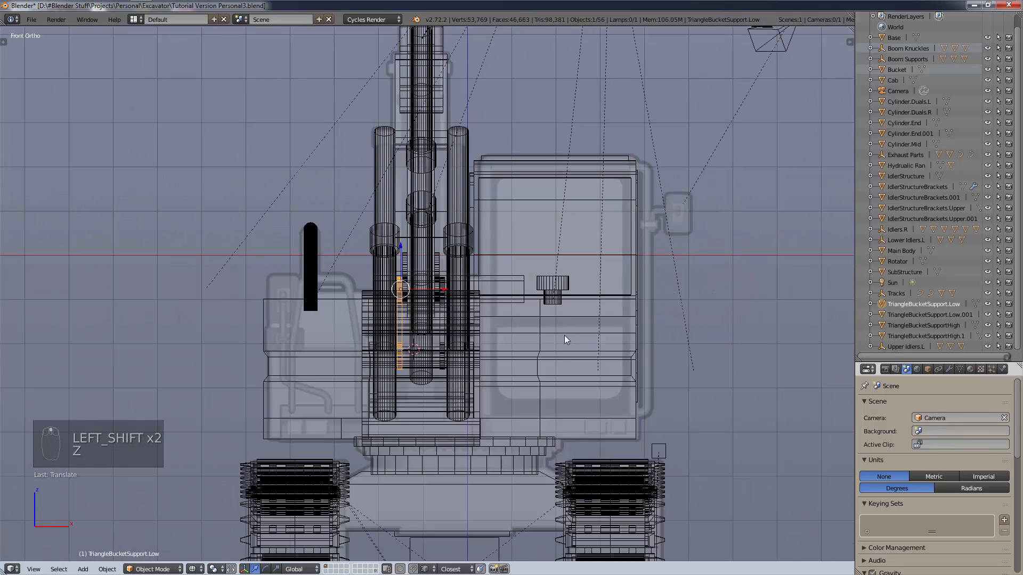
middle_drag(504, 383, 538, 400)
shift+middle_drag(458, 395, 832, 441)
key(ctrl+KP_3)
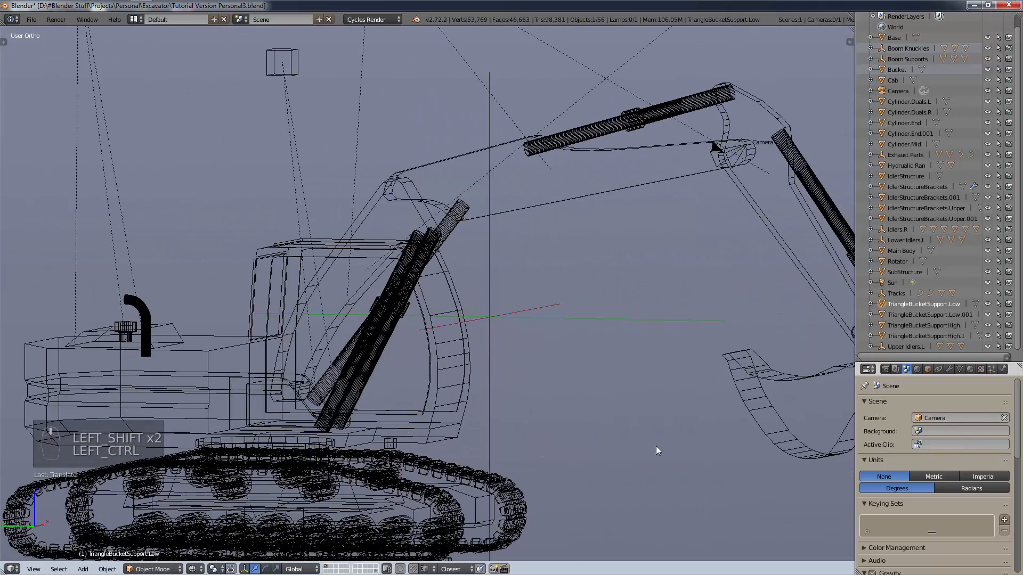
scroll(657, 446, up, 3)
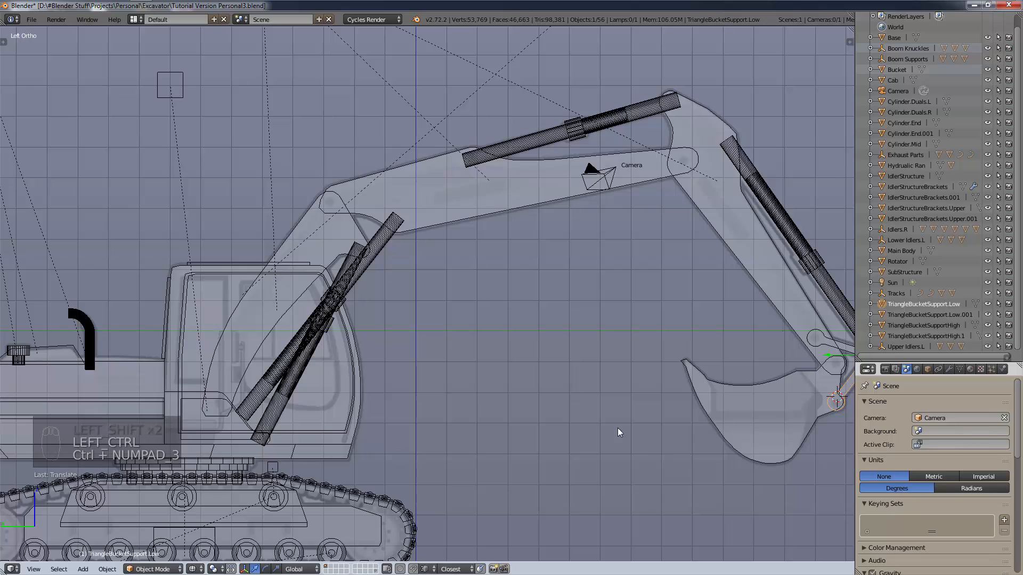
Compare the main body's rear outline, cap and exhaust with the left blueprint.
scroll(617, 427, down, 4)
scroll(567, 424, up, 2)
shift+middle_drag(581, 423, 846, 281)
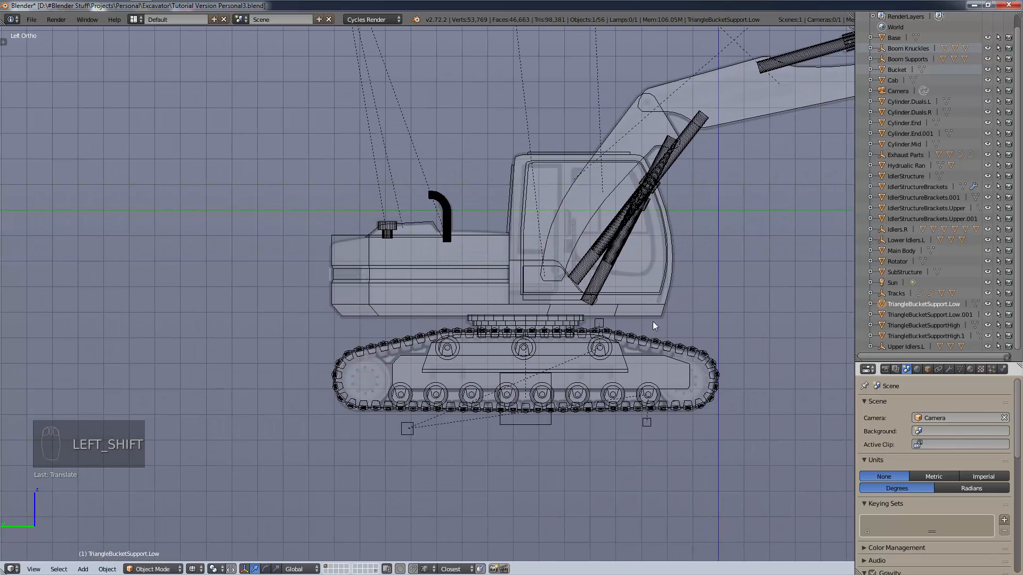
scroll(224, 186, up, 4)
scroll(459, 277, up, 3)
shift+middle_drag(593, 354, 437, 258)
scroll(436, 263, down, 2)
scroll(430, 242, up, 3)
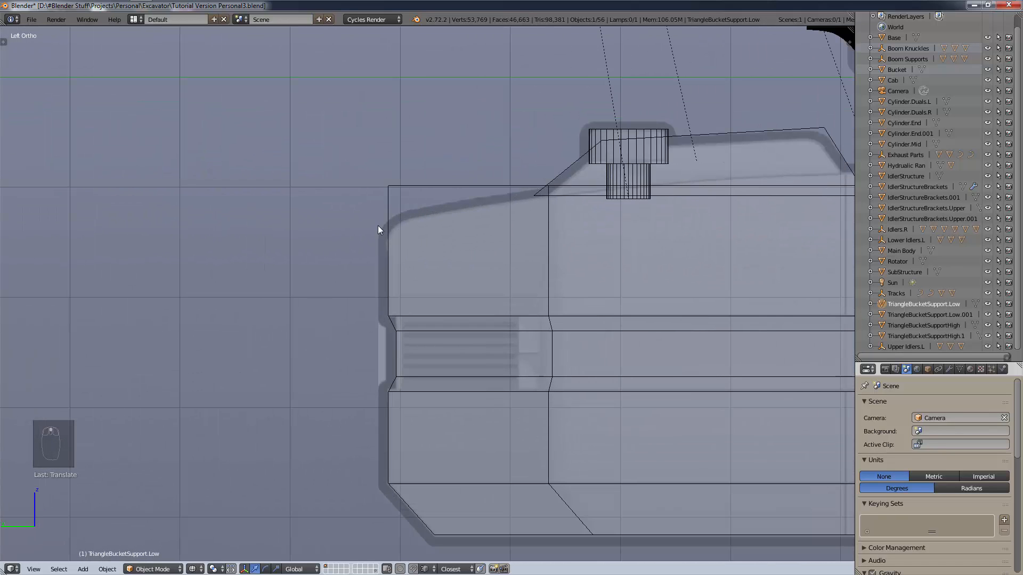
scroll(546, 193, down, 3)
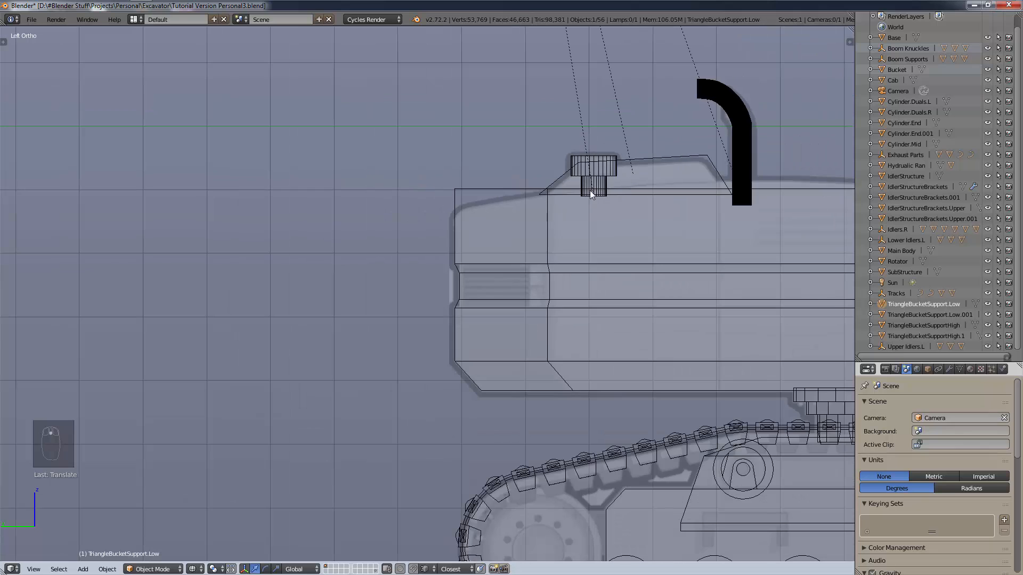
scroll(719, 184, down, 3)
shift+middle_drag(717, 190, 675, 212)
scroll(577, 226, up, 6)
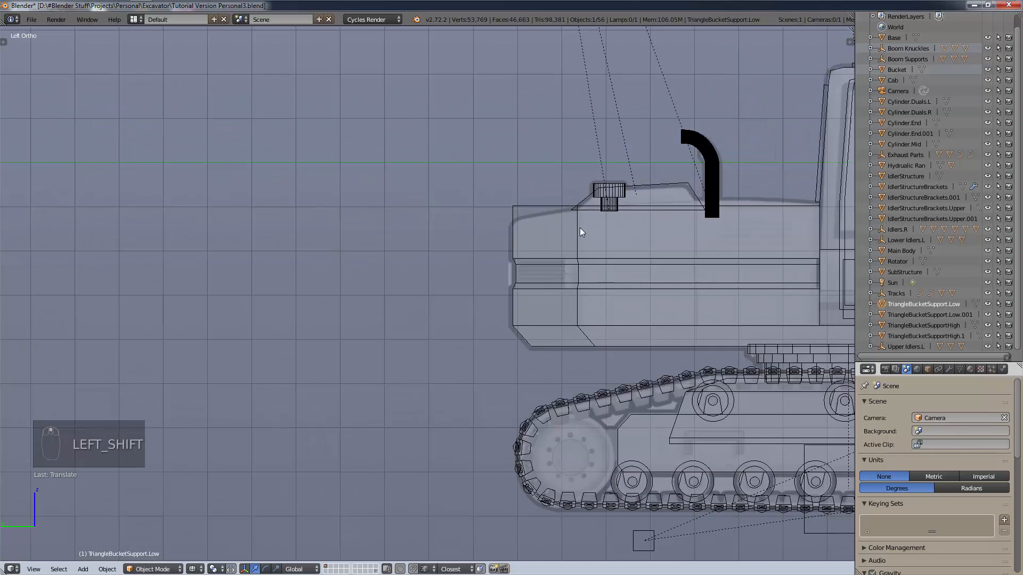
scroll(559, 198, up, 2)
In the main body's mesh, lower the two top rear corner vertices along Z to follow the blueprint's sloped edge.
right_click(575, 181)
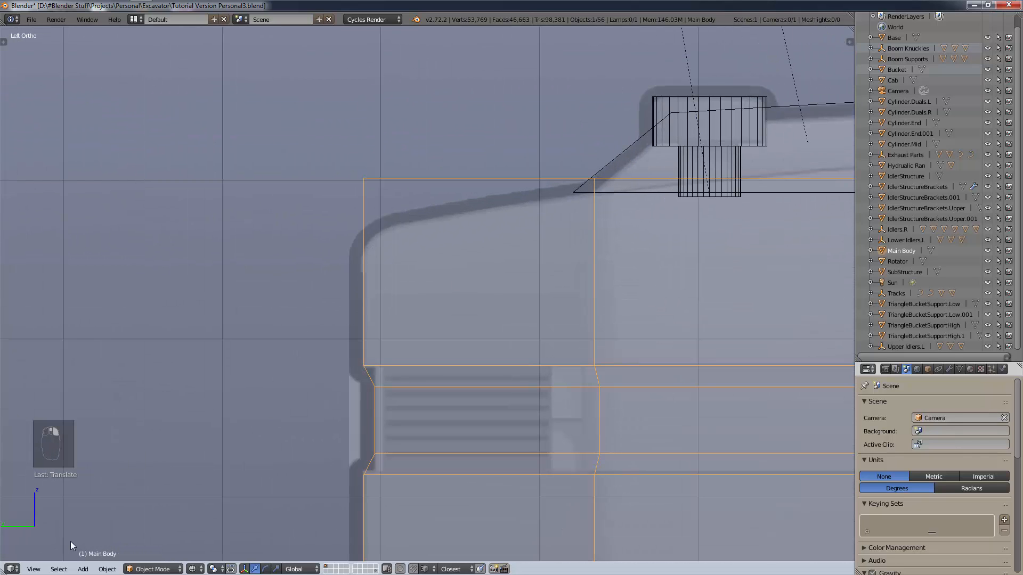
click(153, 569)
click(162, 543)
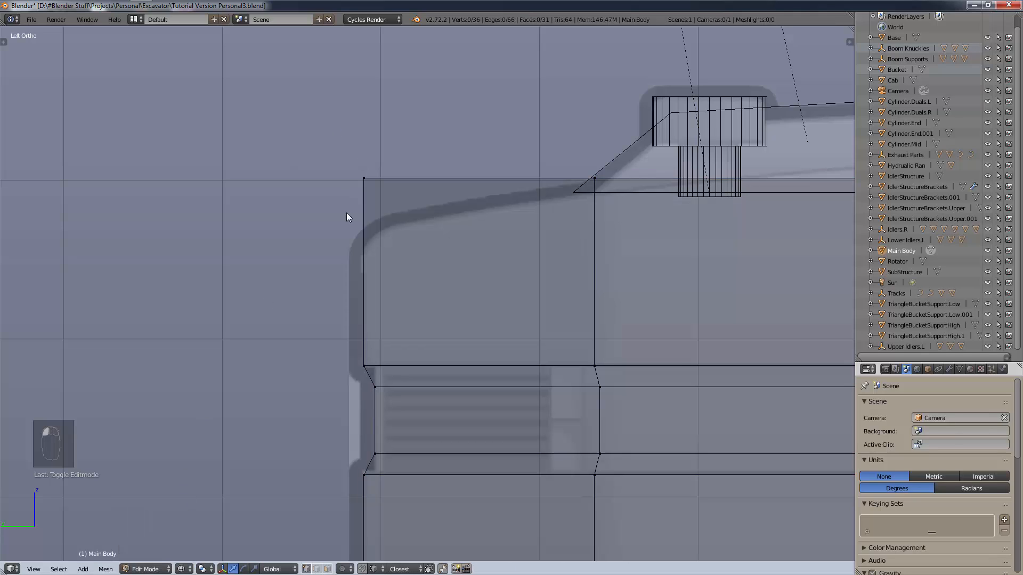
key(c)
click(364, 178)
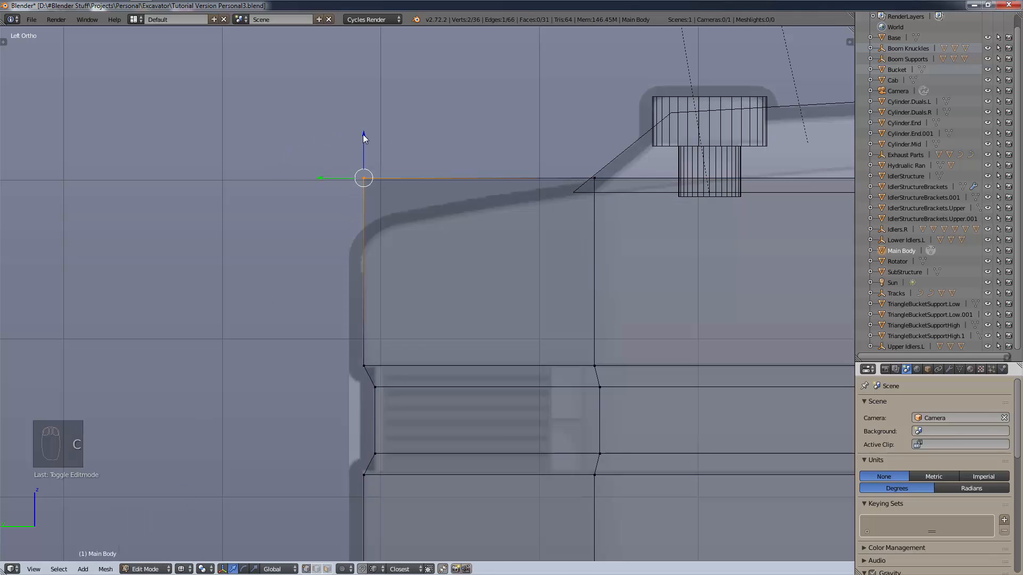
drag(364, 138, 373, 181)
Switch to solid shading and inspect the main body's lowered rear edge from the side, front and perspective.
middle_drag(373, 181, 402, 235)
key(z)
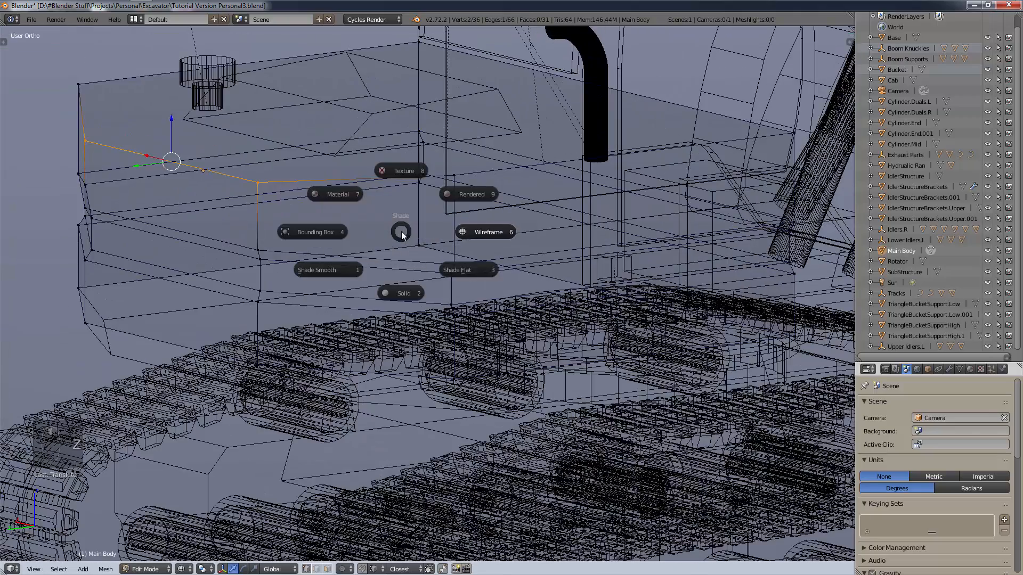
click(418, 293)
middle_drag(392, 210, 353, 212)
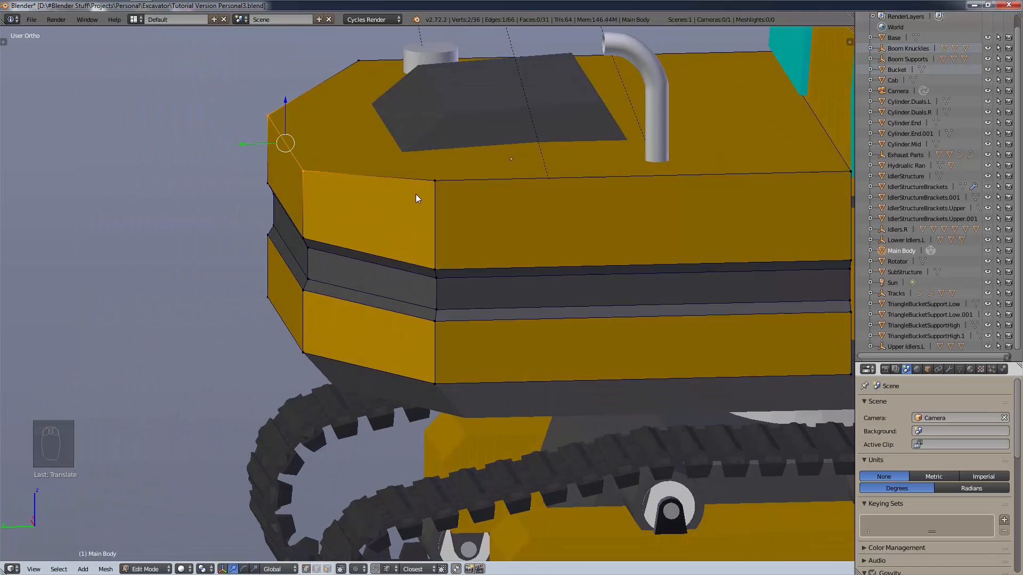
key(KP_3)
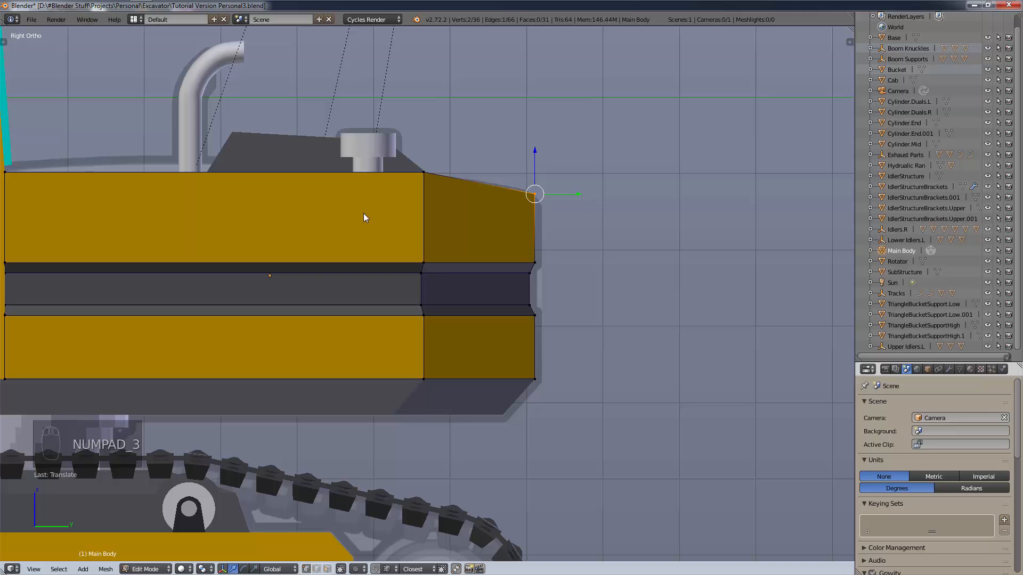
key(KP_1)
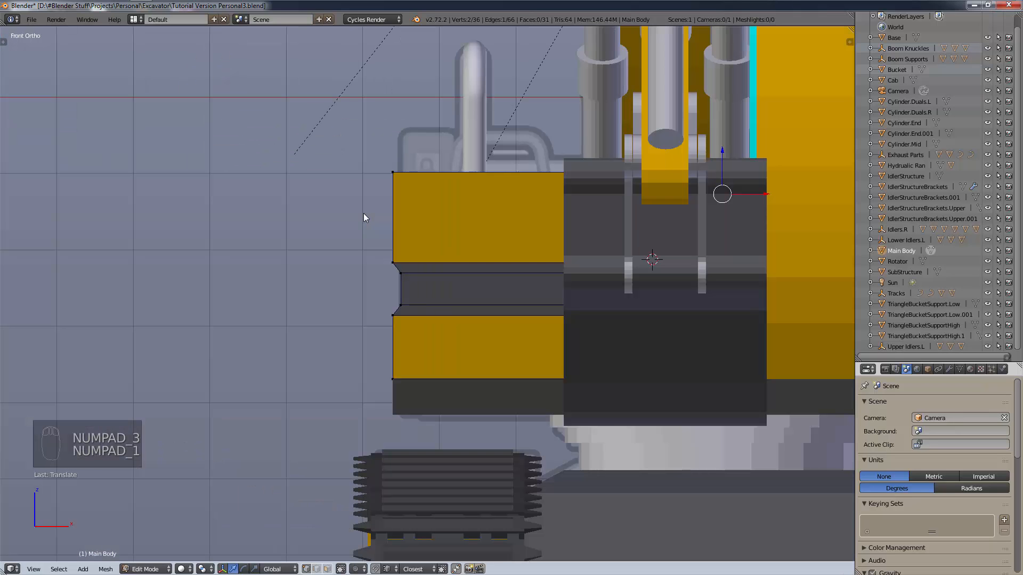
key(ctrl+KP_3)
middle_drag(363, 213, 502, 278)
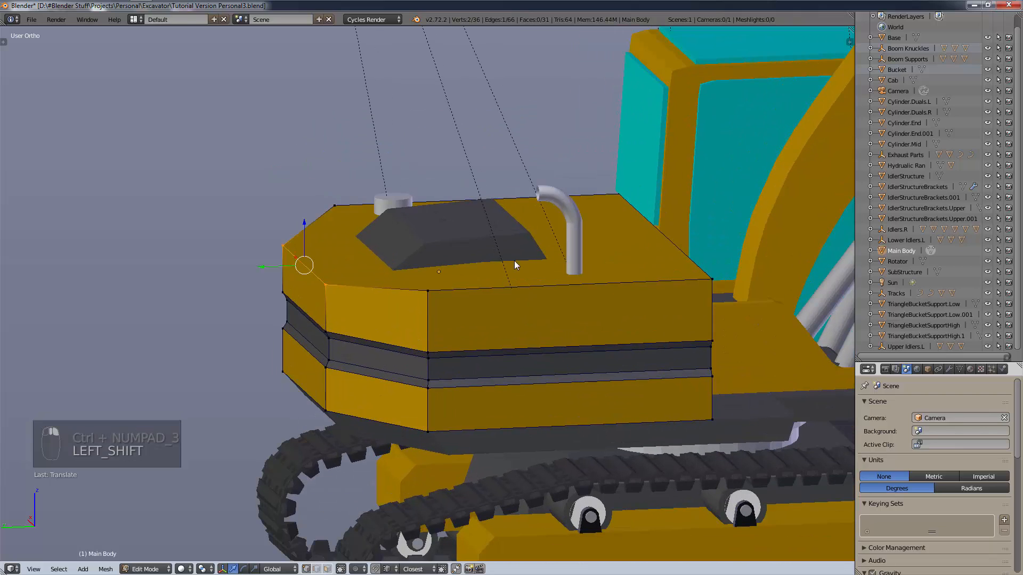
Delete only the main body's top face, keeping its border edges and the side walls.
click(327, 569)
right_click(506, 265)
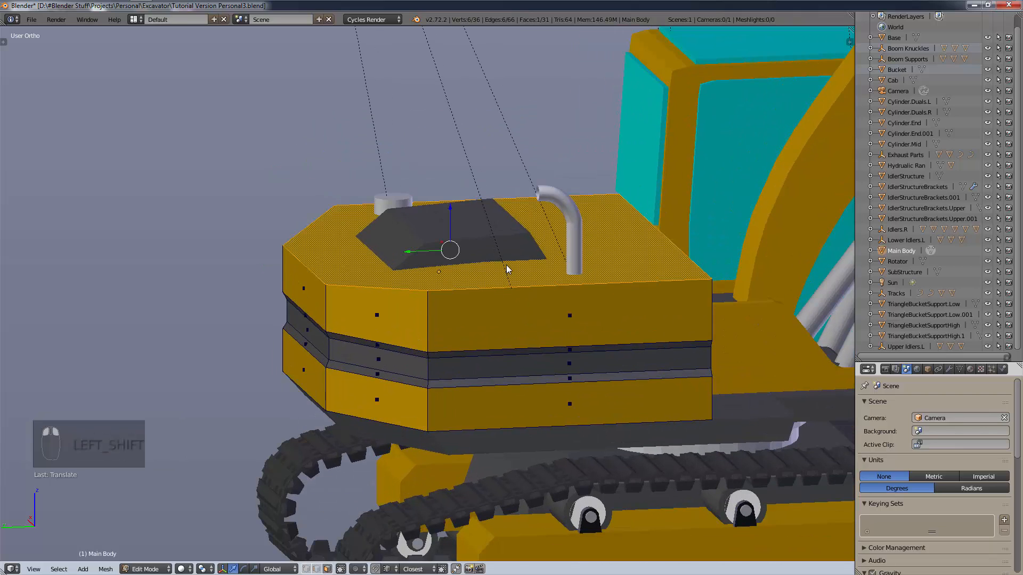
key(x)
click(503, 283)
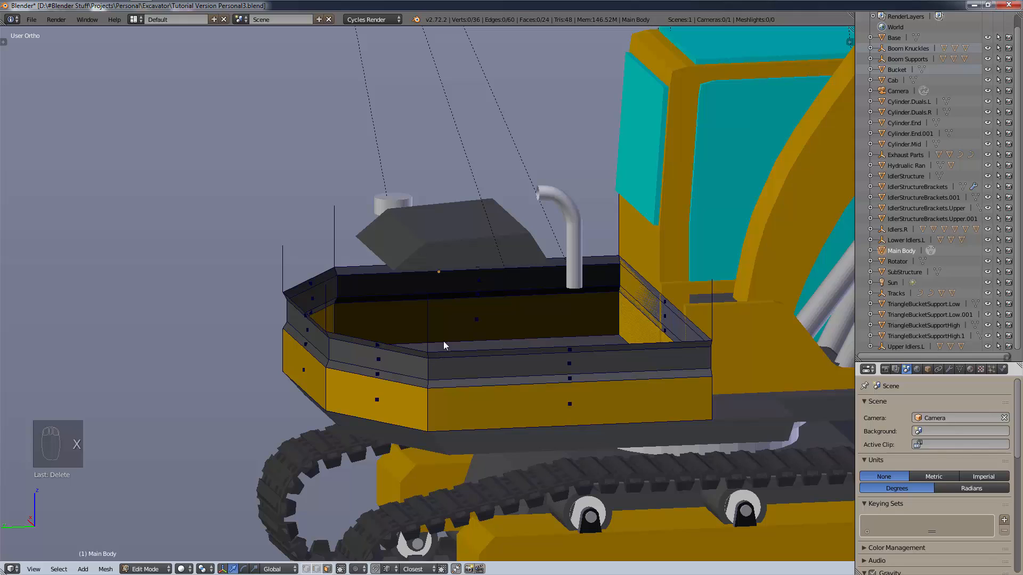
key(ctrl+z)
key(x)
click(484, 307)
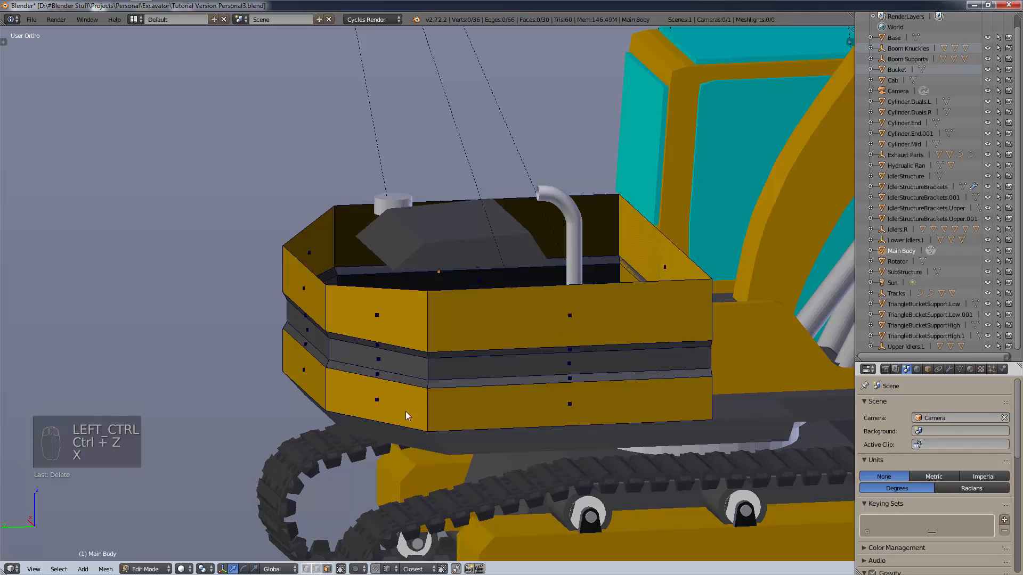
Fill the flat part of the top opening, starting from the two vertices where the rear slope begins.
click(317, 569)
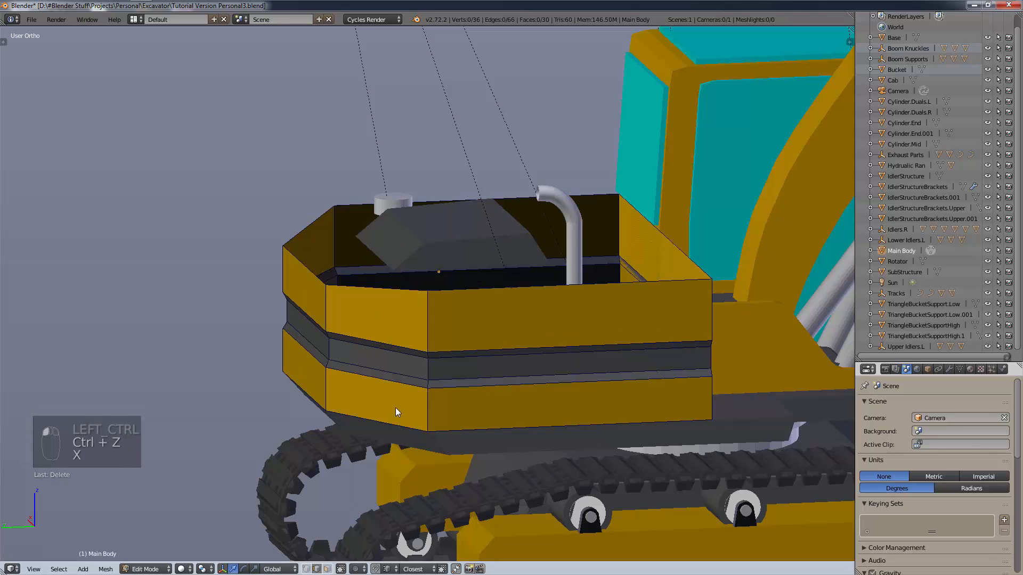
right_click(424, 287)
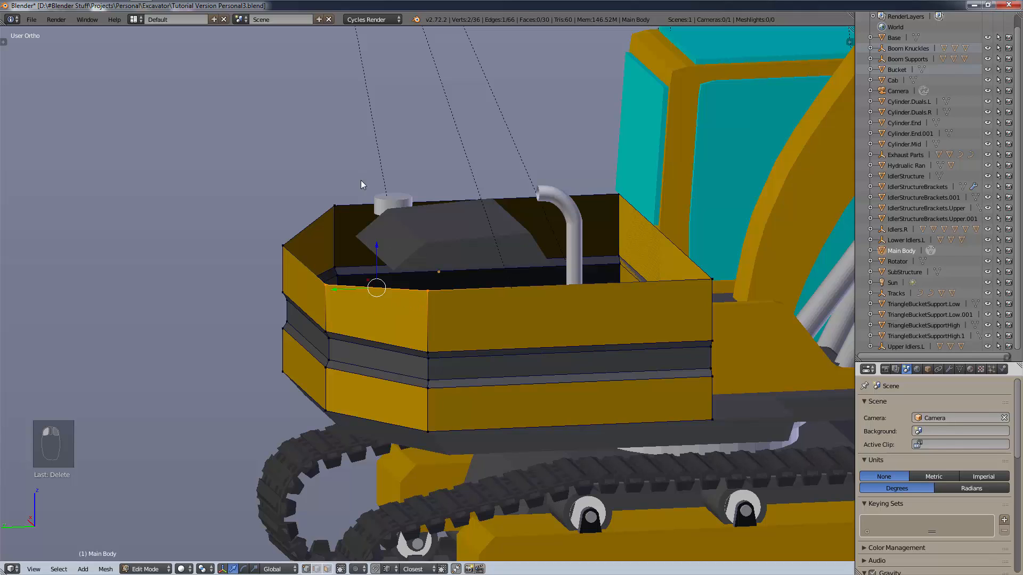
right_click(426, 292)
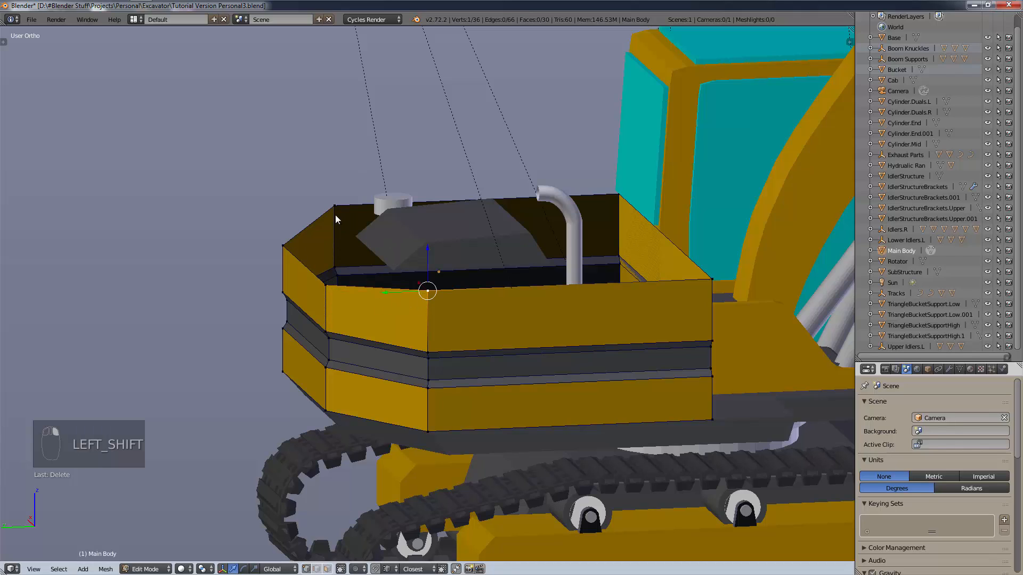
shift+right_click(334, 207)
key(f)
key(f)
key(f)
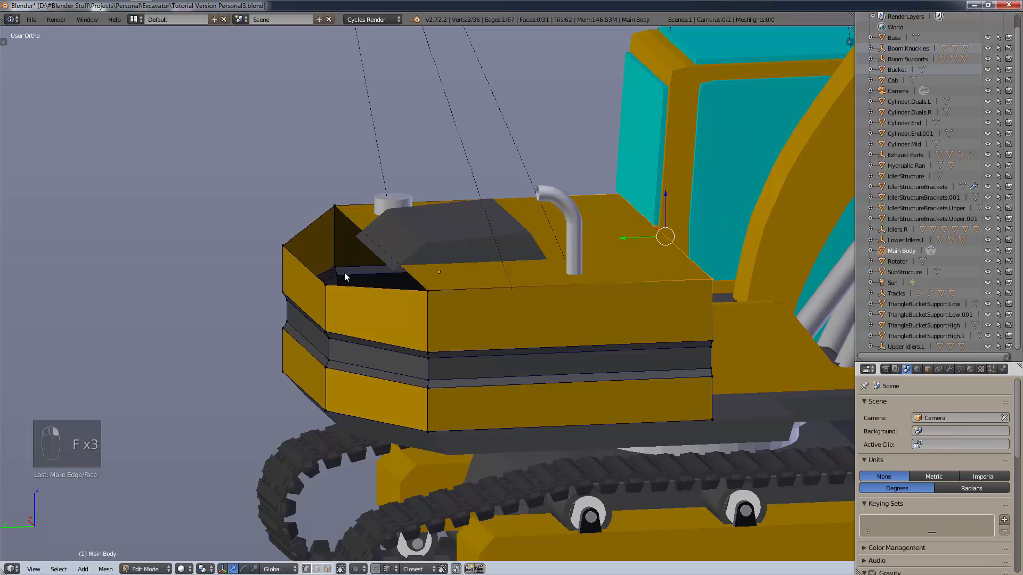
Fill the remaining rear opening with a sloped face, deselect everything and return to the left view.
right_click(336, 208)
shift+right_click(428, 291)
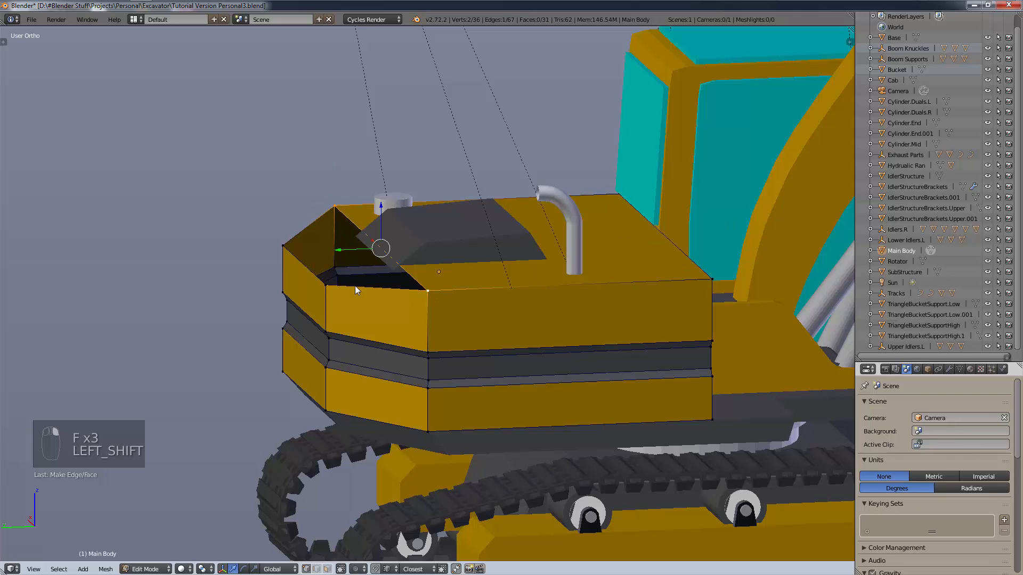
key(f)
key(f)
key(a)
scroll(450, 282, up, 6)
mouse_move(450, 283)
middle_down()
mouse_move(421, 292)
mouse_move(445, 263)
mouse_move(436, 292)
middle_up()
scroll(398, 288, down, 6)
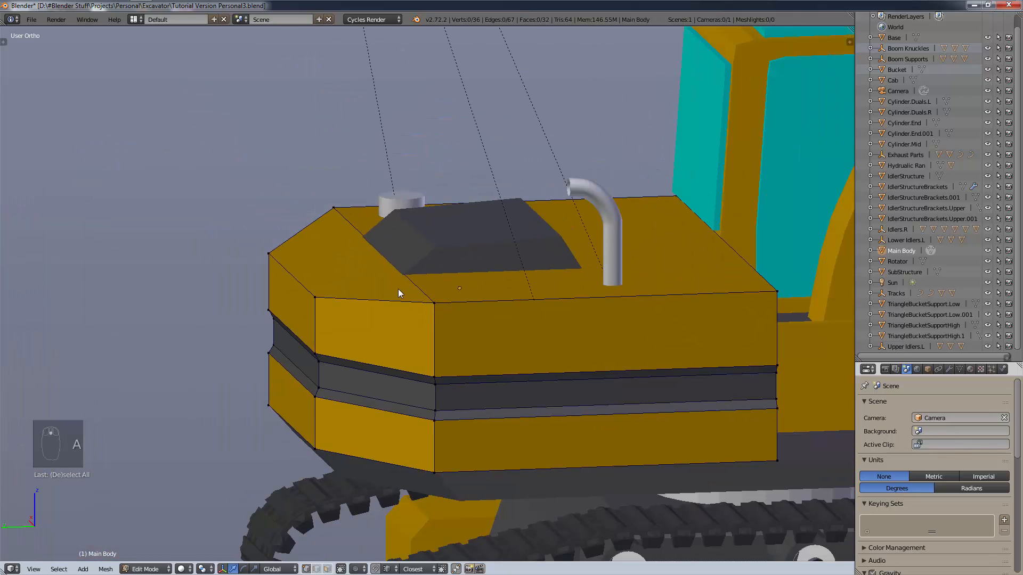
key(ctrl+KP_3)
scroll(398, 289, up, 4)
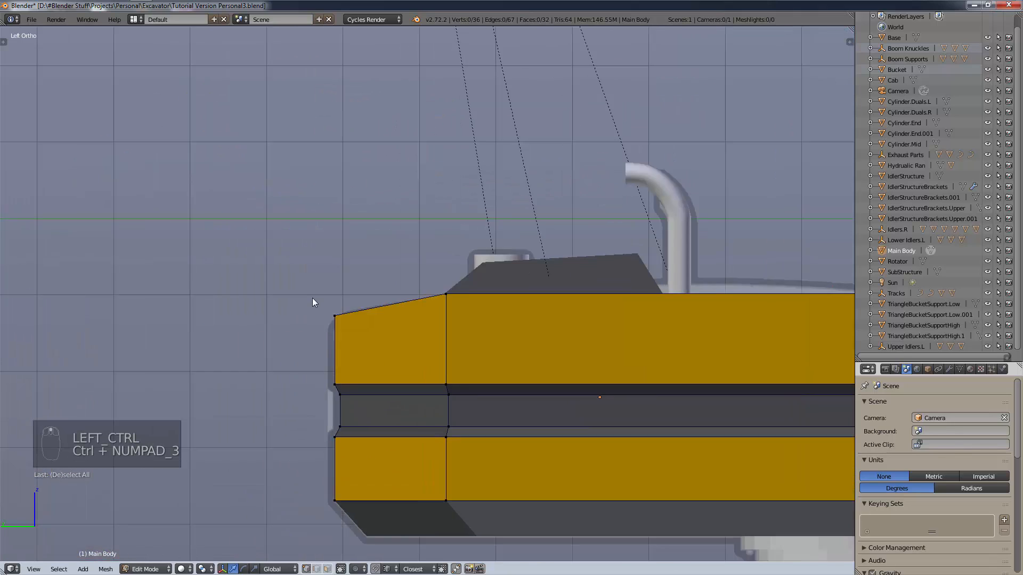
key(c)
click(353, 333)
right_click(340, 286)
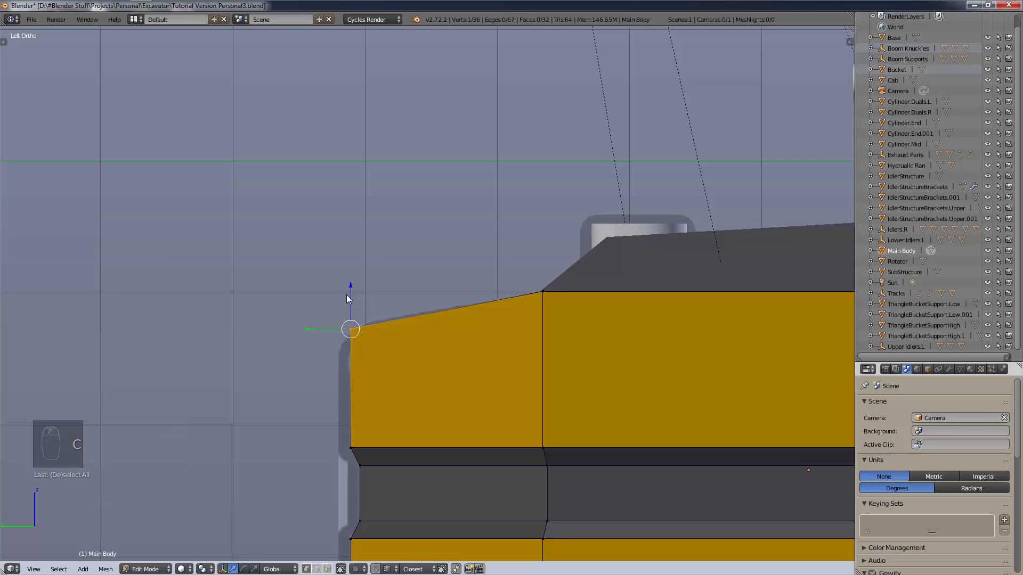
drag(349, 294, 350, 287)
key(ctrl+z)
Select both top rear corner vertices through the mesh and raise them slightly along Z to match the left blueprint.
key(c)
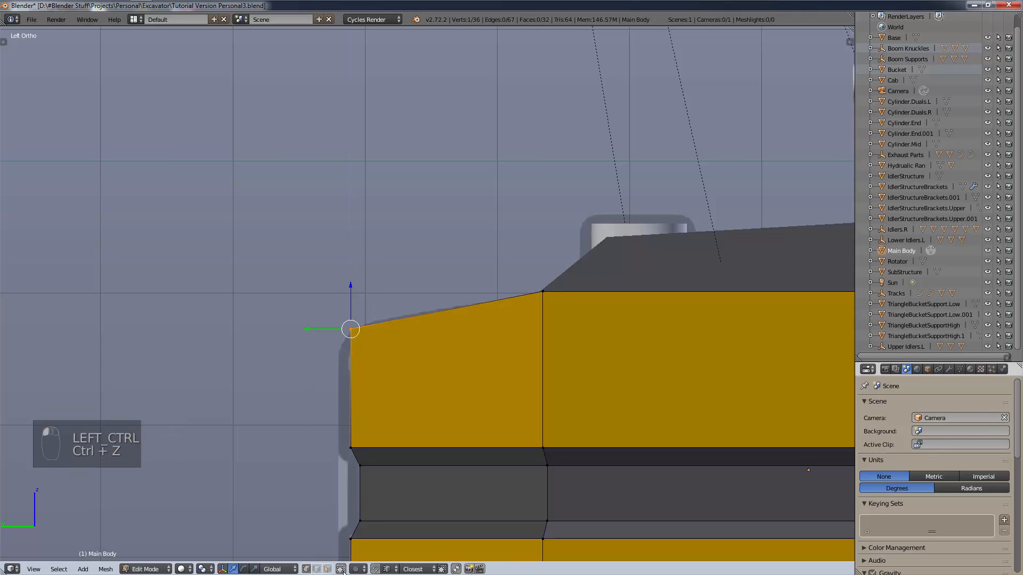
key(a)
key(c)
click(344, 322)
right_click(341, 301)
drag(350, 297, 349, 288)
scroll(622, 400, down, 5)
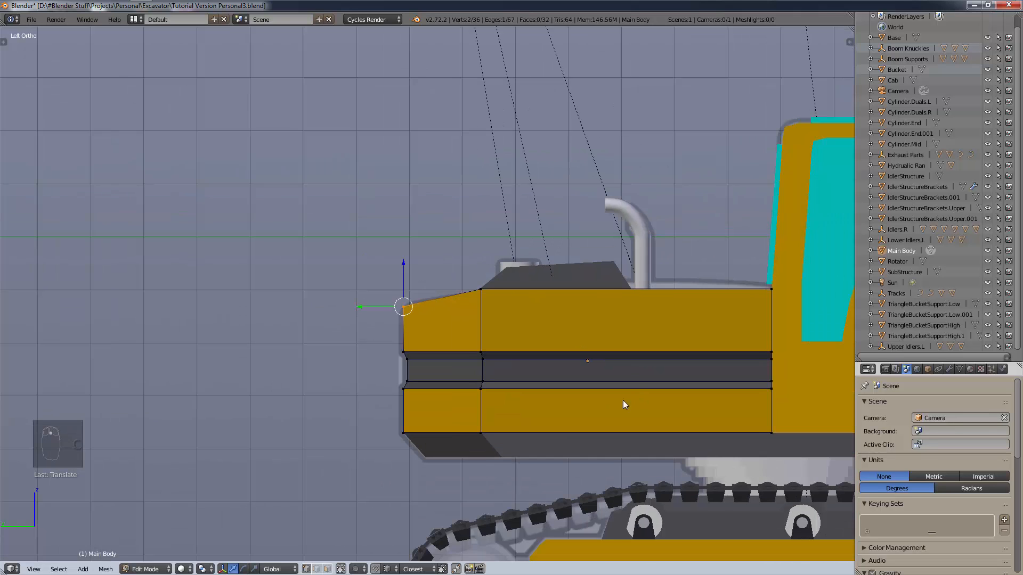
shift+middle_drag(622, 401, 453, 412)
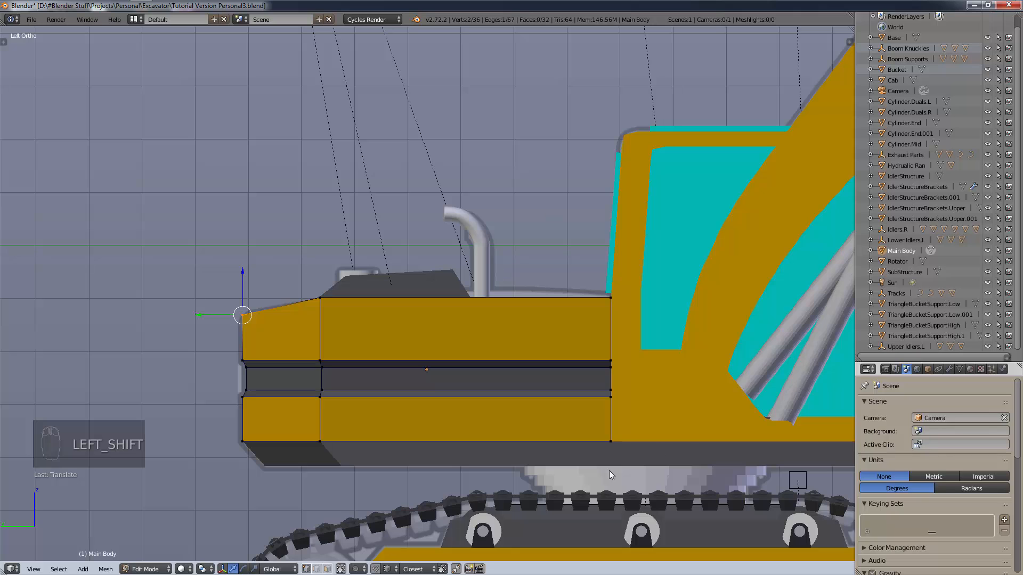
scroll(494, 434, down, 6)
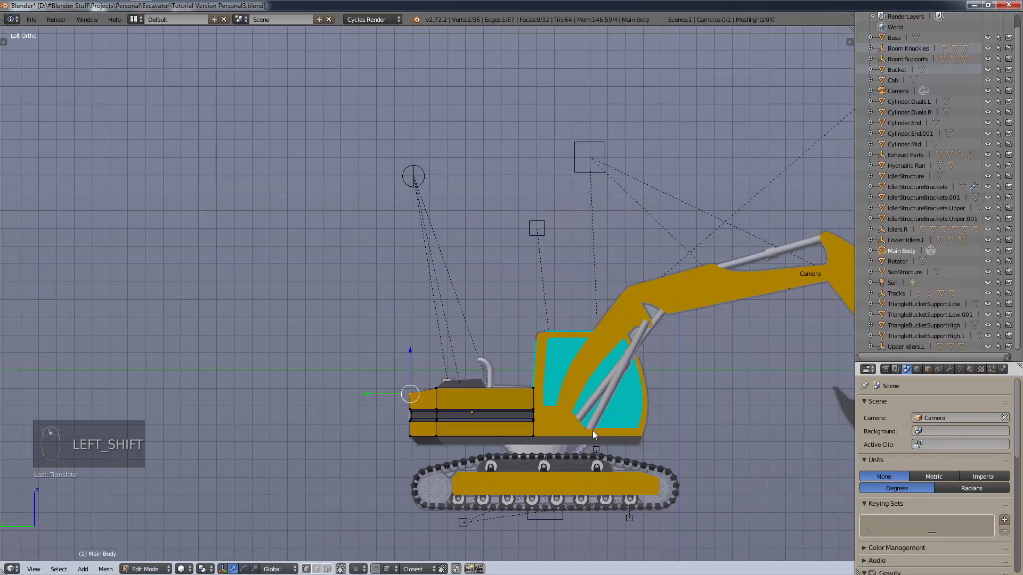
shift+middle_drag(514, 356, 474, 174)
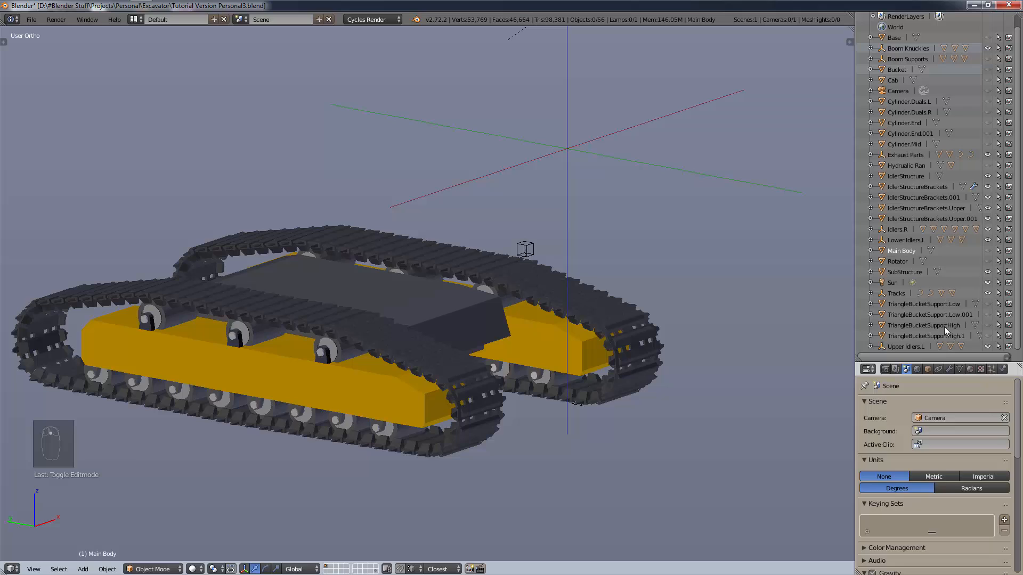
Expand the Tracks group and hide Tread.L and Tread.R, leaving the track curves shown.
click(870, 346)
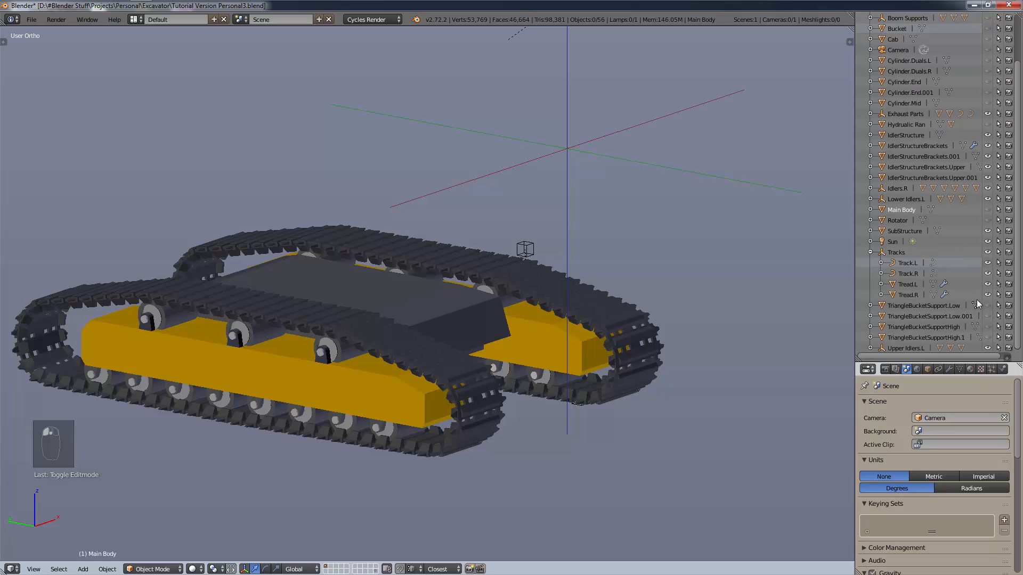
click(987, 284)
click(987, 295)
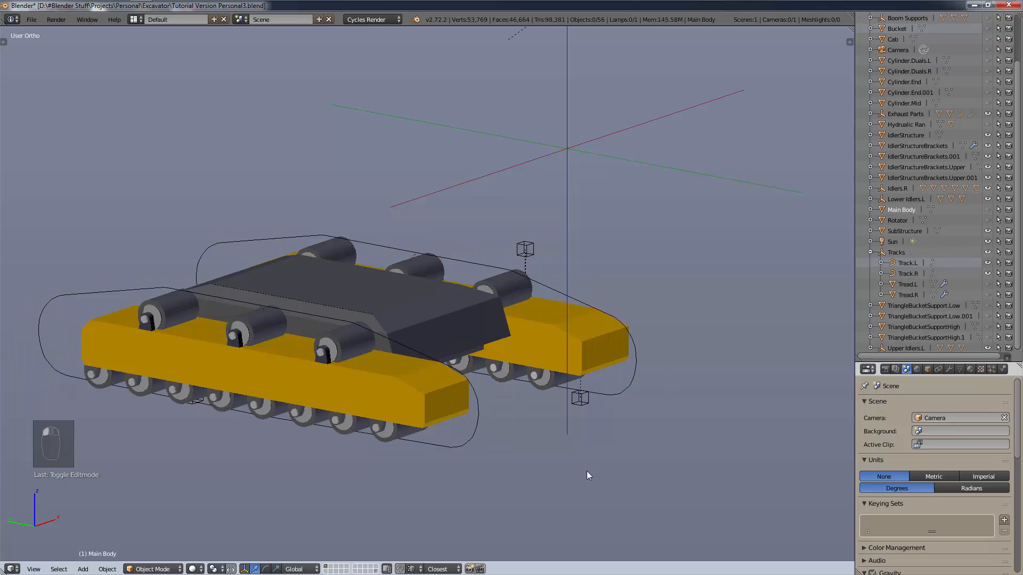
shift+middle_drag(584, 468, 613, 459)
scroll(628, 442, up, 3)
scroll(614, 449, down, 3)
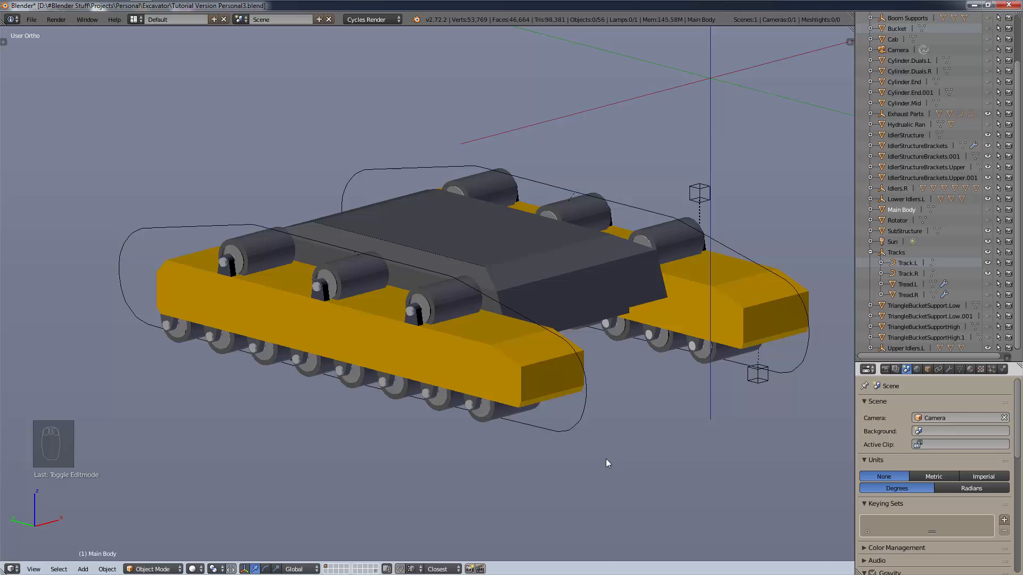
In the right view, place the 3D cursor at the centre of the blueprint's large rear track wheel.
key(KP_3)
shift+middle_drag(541, 426, 397, 324)
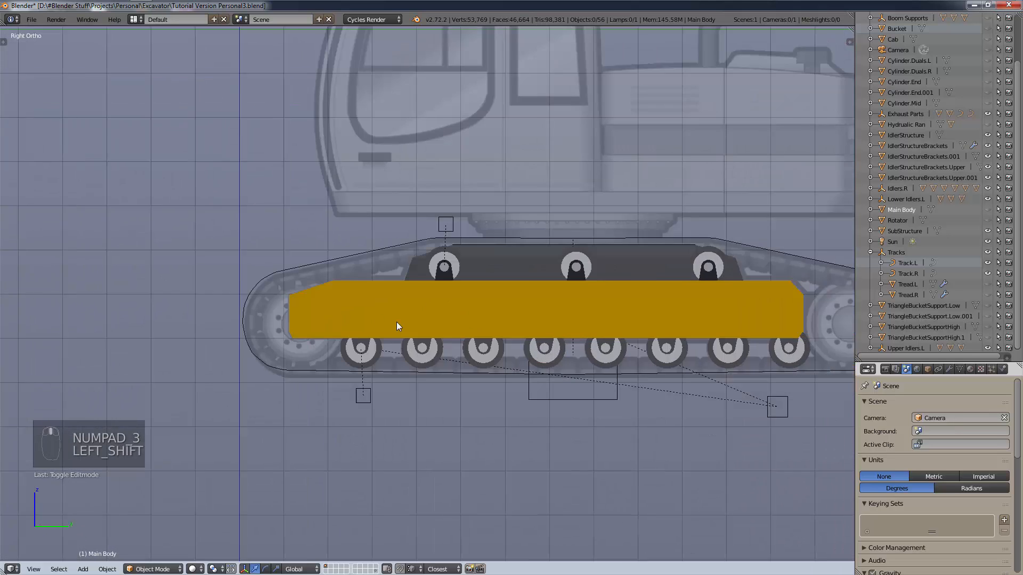
shift+middle_drag(654, 321, 382, 302)
scroll(581, 324, up, 4)
scroll(604, 276, up, 3)
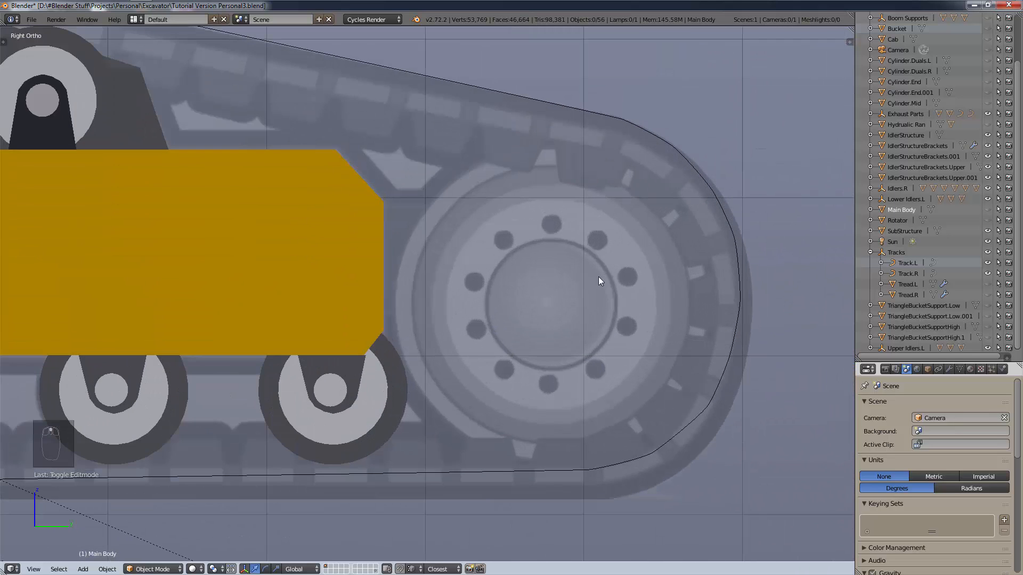
click(551, 304)
scroll(556, 307, down, 6)
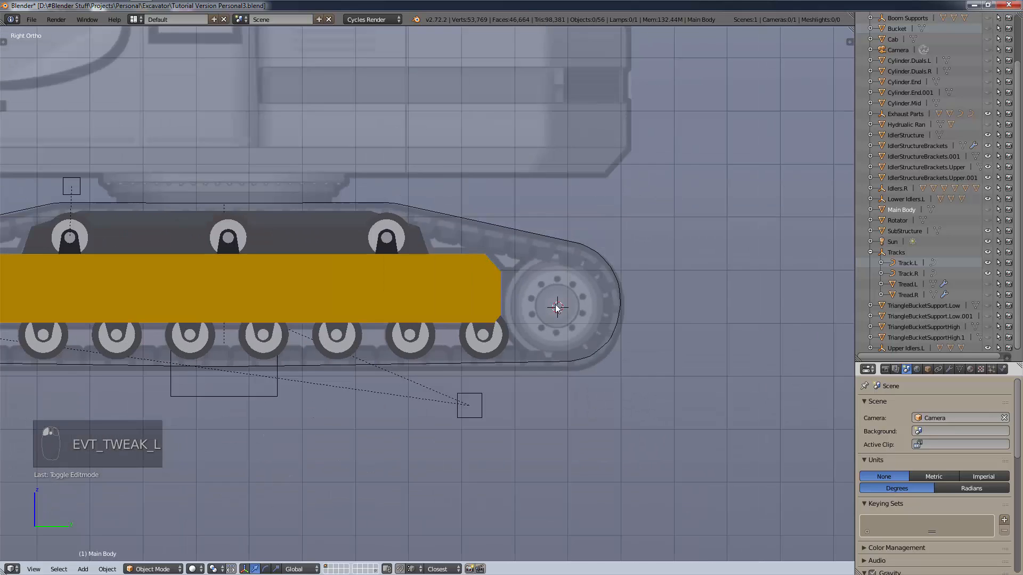
scroll(556, 308, down, 8)
scroll(555, 317, up, 15)
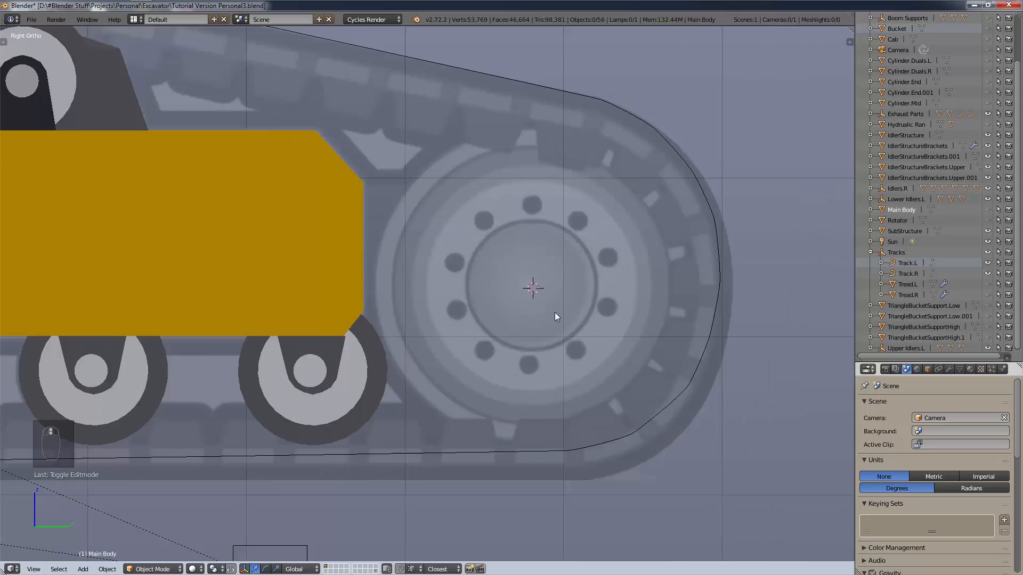
Add a mesh circle at the 3D cursor on the large rear wheel and align it to the right view.
scroll(552, 314, down, 8)
scroll(559, 315, up, 10)
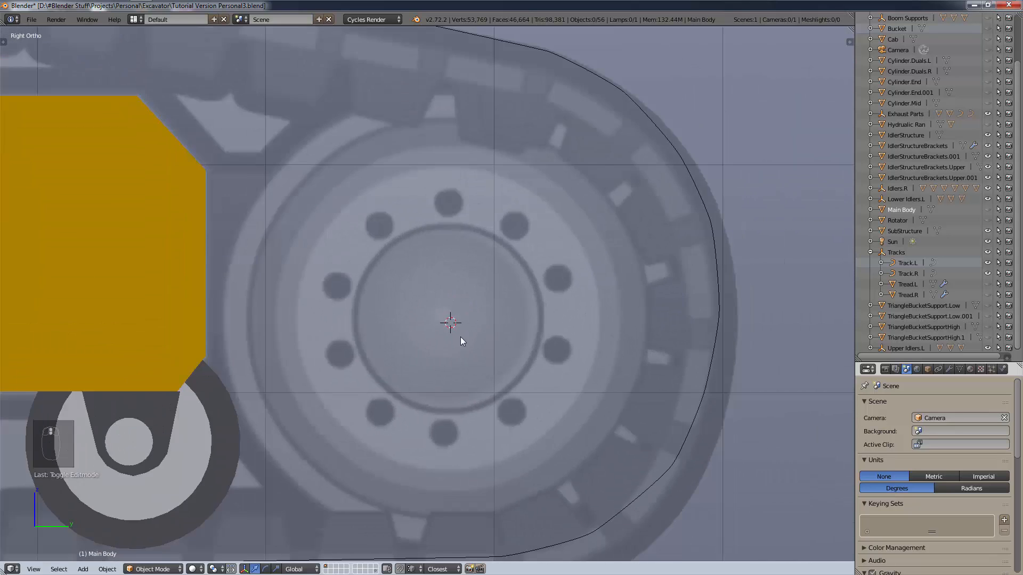
scroll(460, 336, down, 5)
key(shift+a)
mouse_move(452, 339)
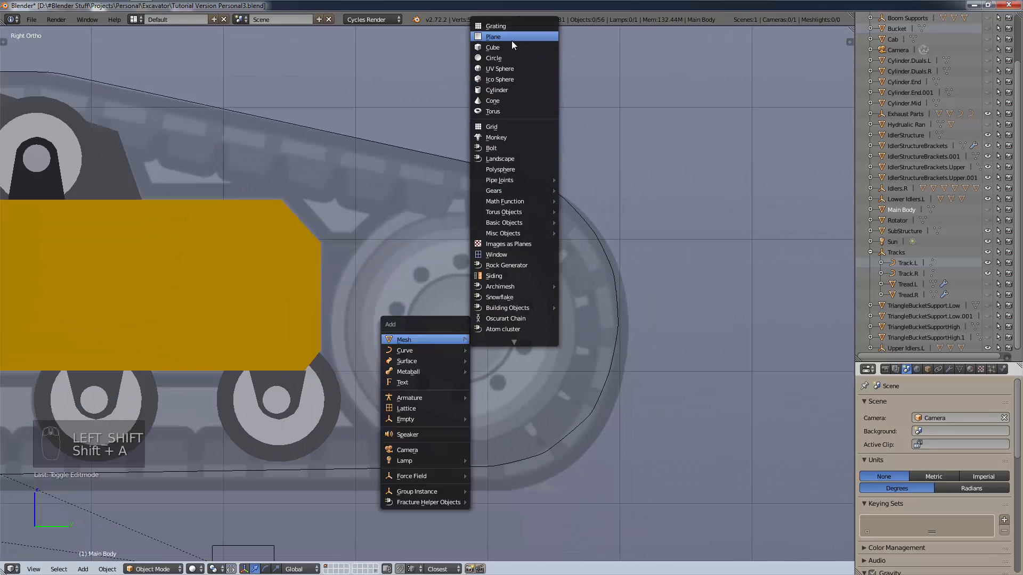
click(505, 58)
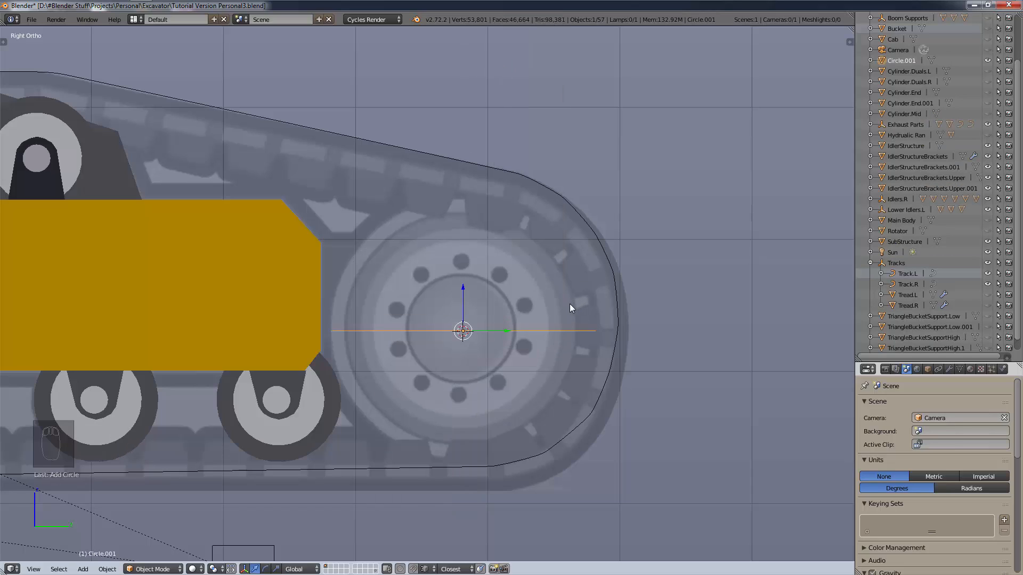
key(F6)
click(659, 364)
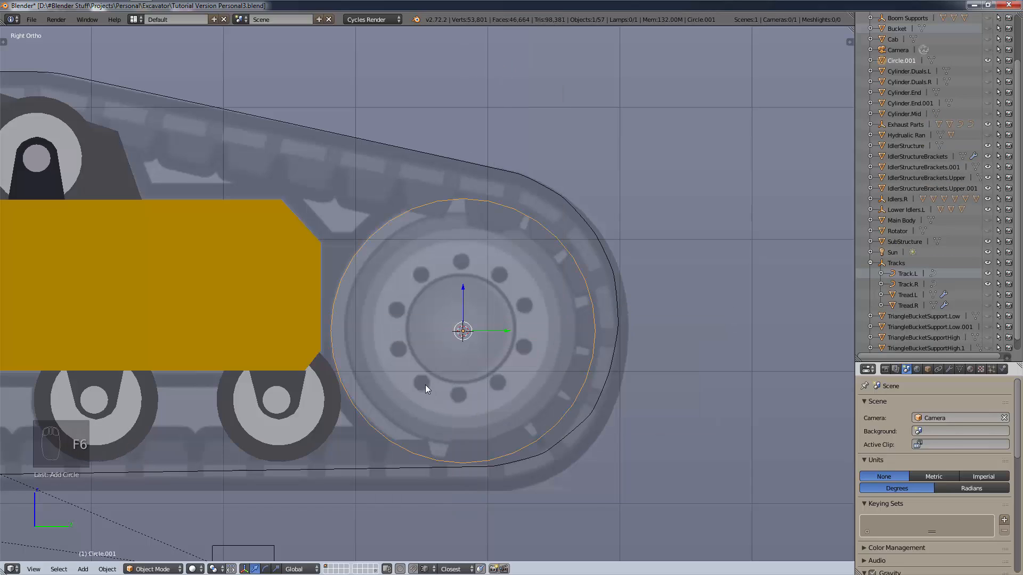
key(F6)
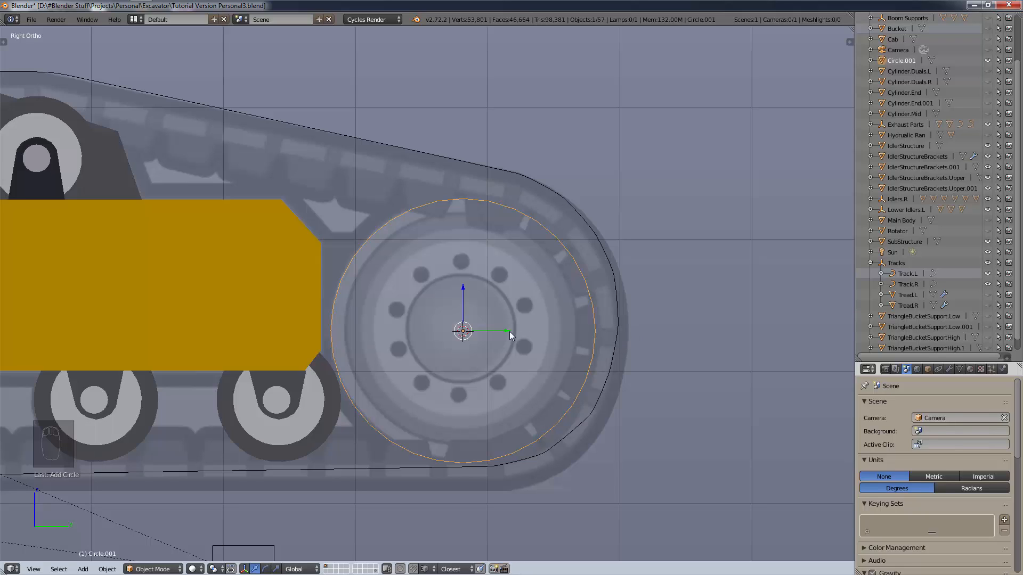
Shift the circle slightly along negative Y to follow the wheel outline in the blueprint.
key(g)
key(y)
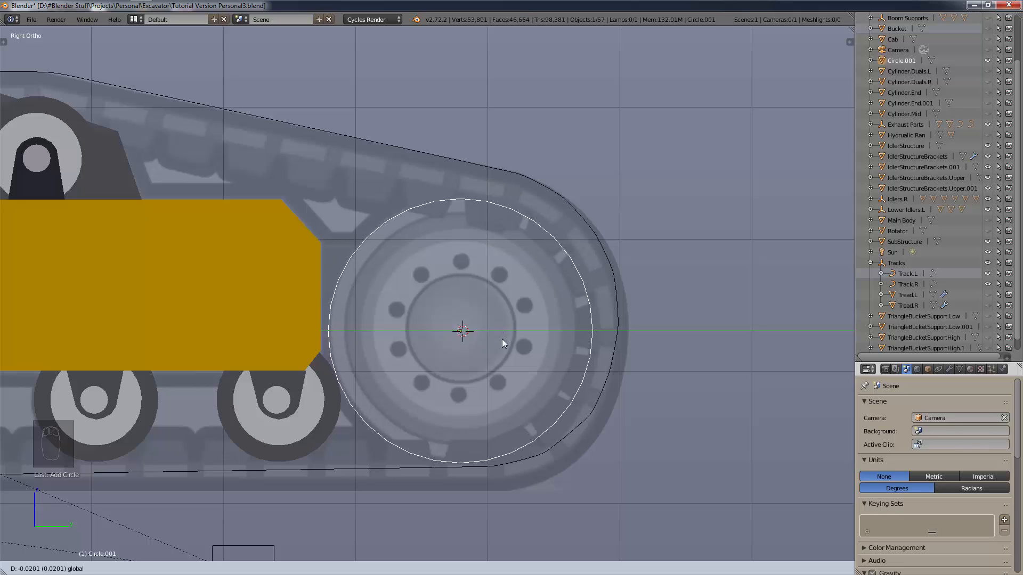
click(500, 339)
scroll(480, 407, up, 2)
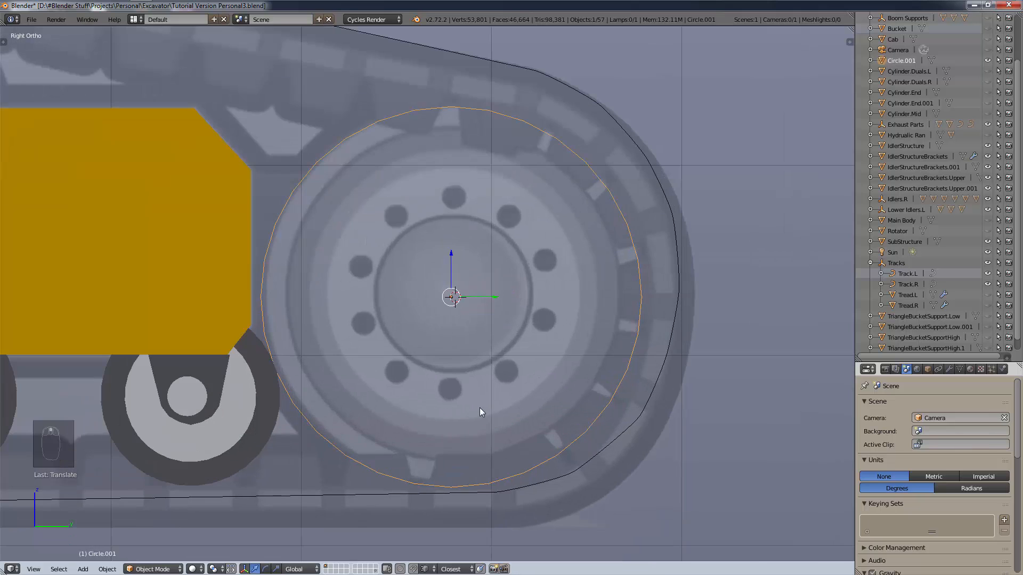
Make Tread.L and Tread.R visible again.
middle_drag(490, 451, 565, 444)
scroll(906, 308, down, 1)
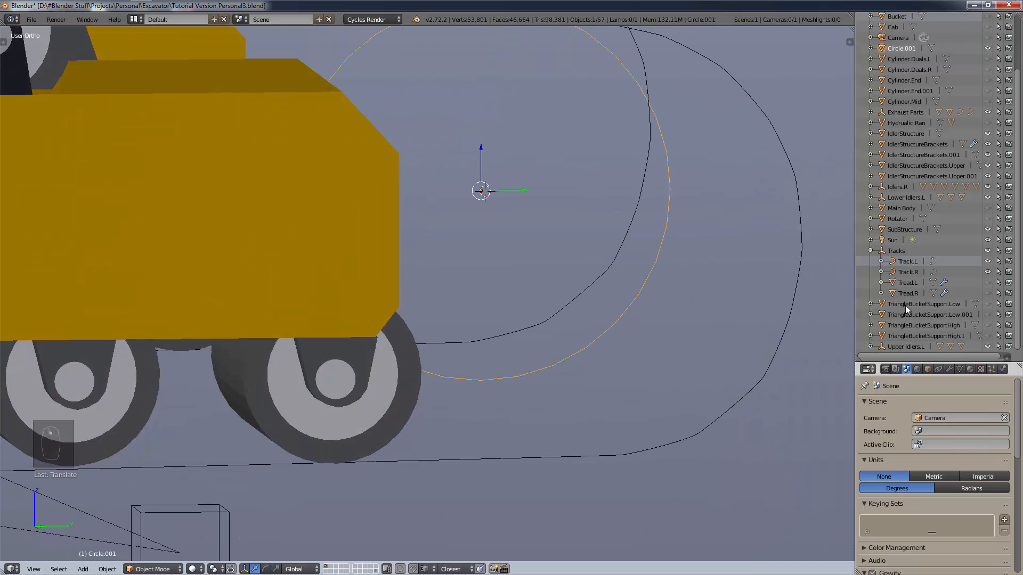
click(987, 282)
click(987, 292)
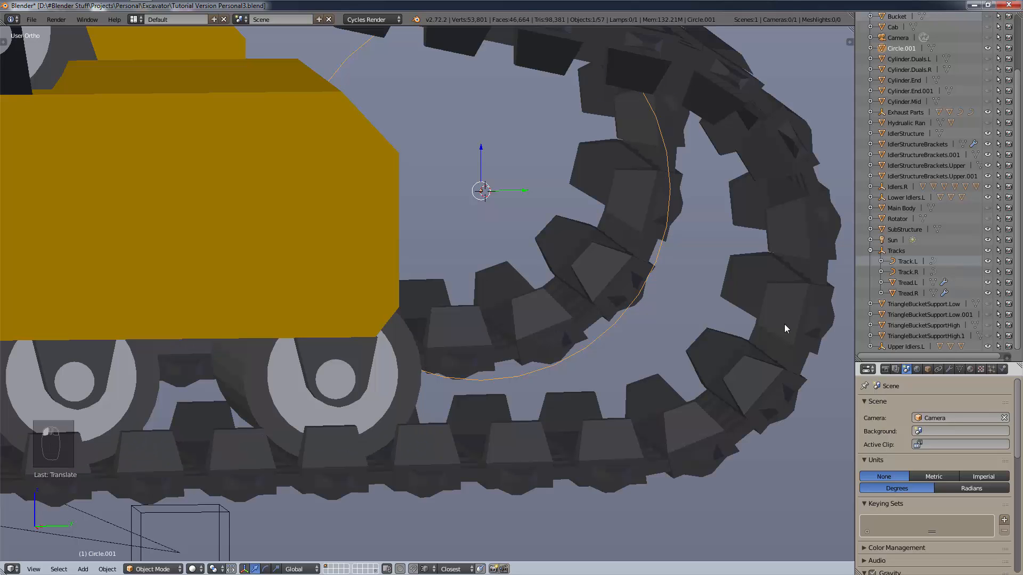
Examine how the tread links wrap around the rear wheel area from several angles, returning to the right view.
middle_drag(674, 329, 671, 356)
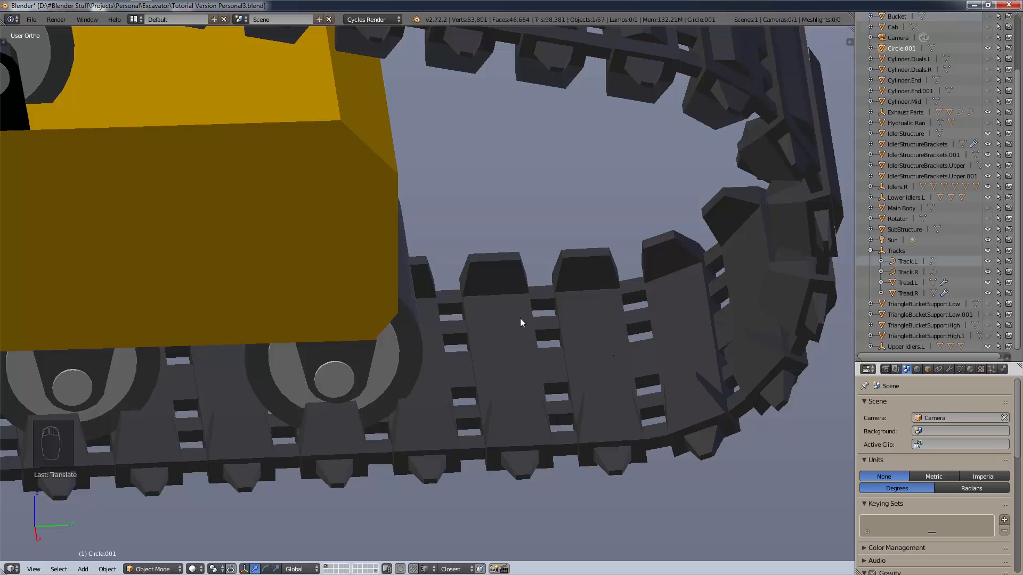
middle_drag(520, 318, 428, 263)
scroll(395, 267, up, 3)
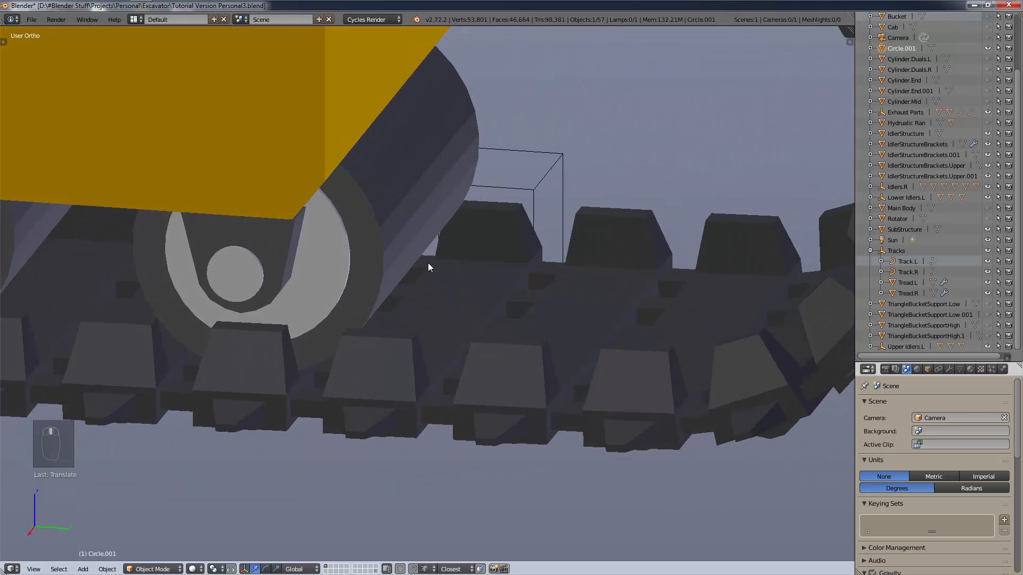
key(KP_3)
scroll(712, 205, down, 3)
shift+middle_drag(726, 239, 444, 448)
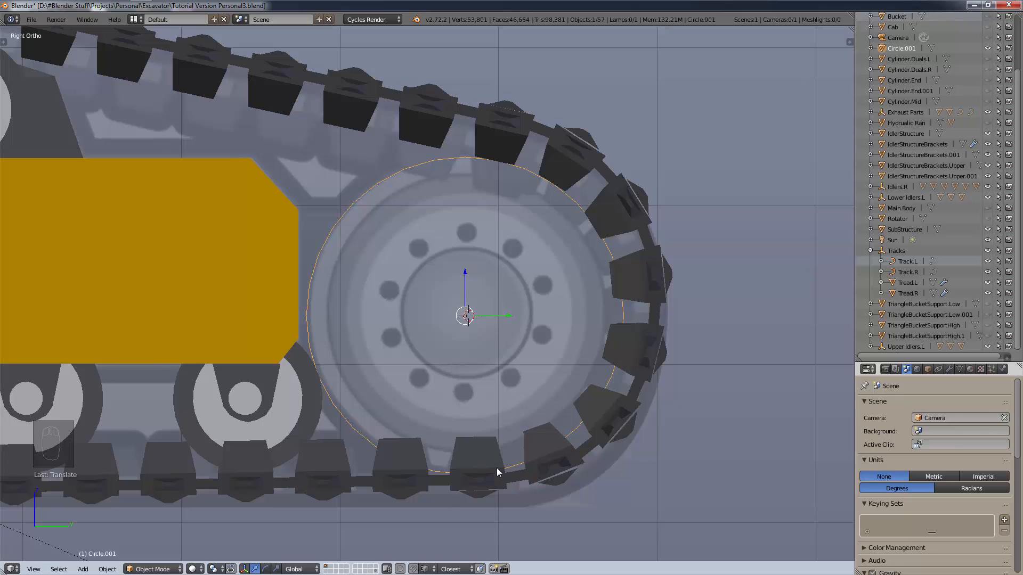
scroll(525, 314, up, 2)
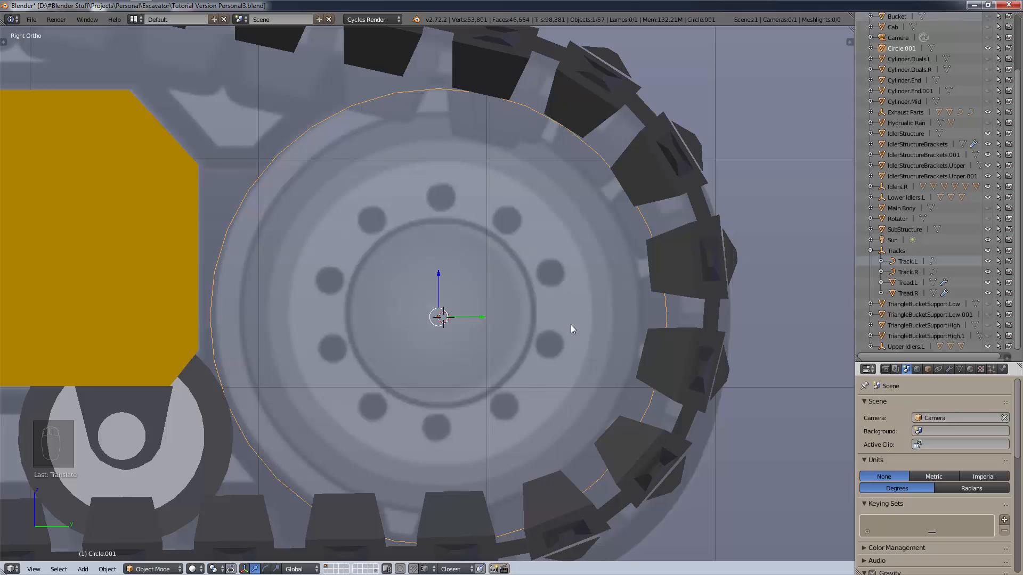
scroll(545, 385, down, 2)
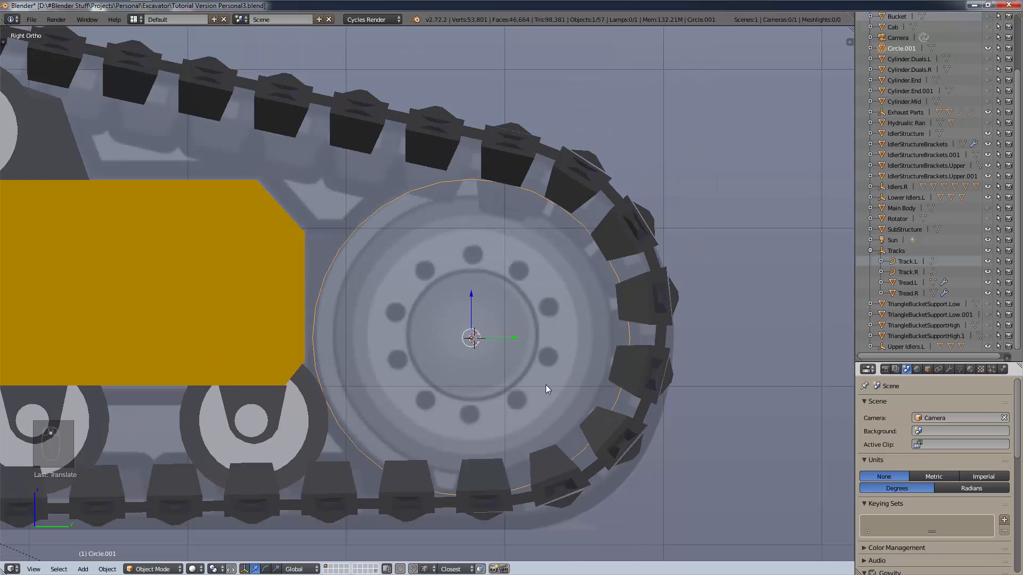
scroll(546, 385, down, 2)
scroll(551, 385, up, 5)
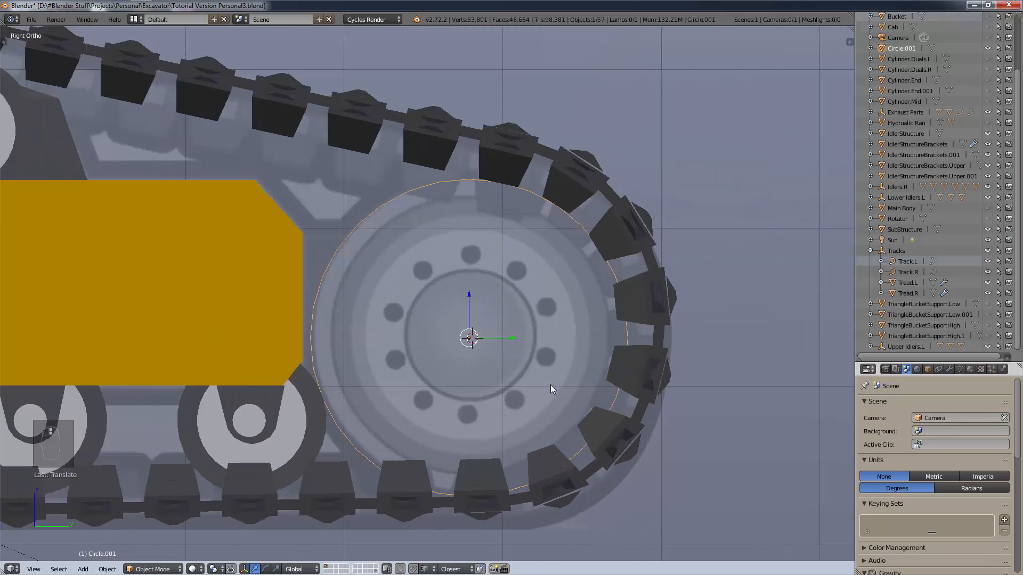
Move the circle slightly upward and scale it up by about 1.09 to approach the treads' inner surface.
key(g)
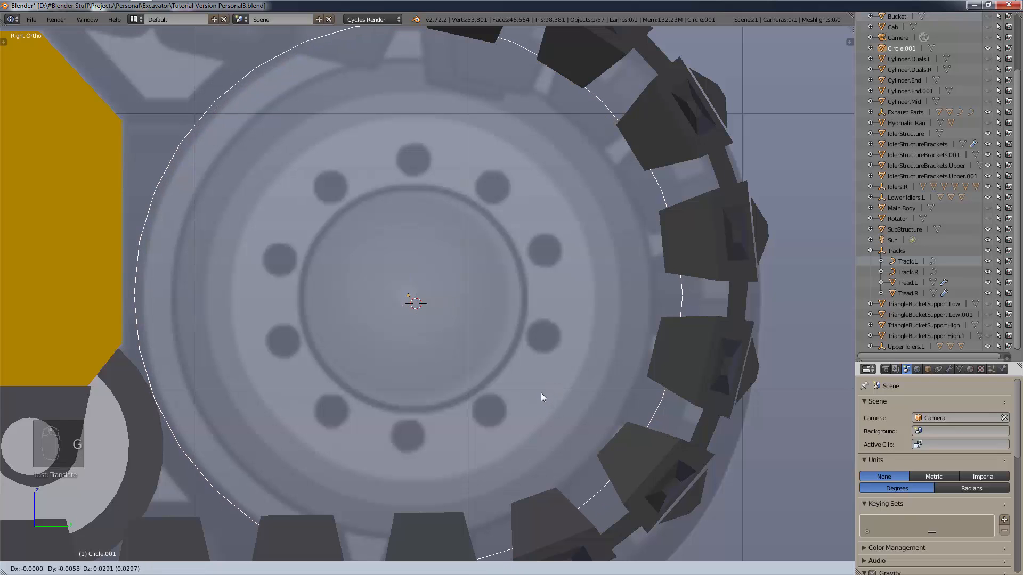
click(548, 380)
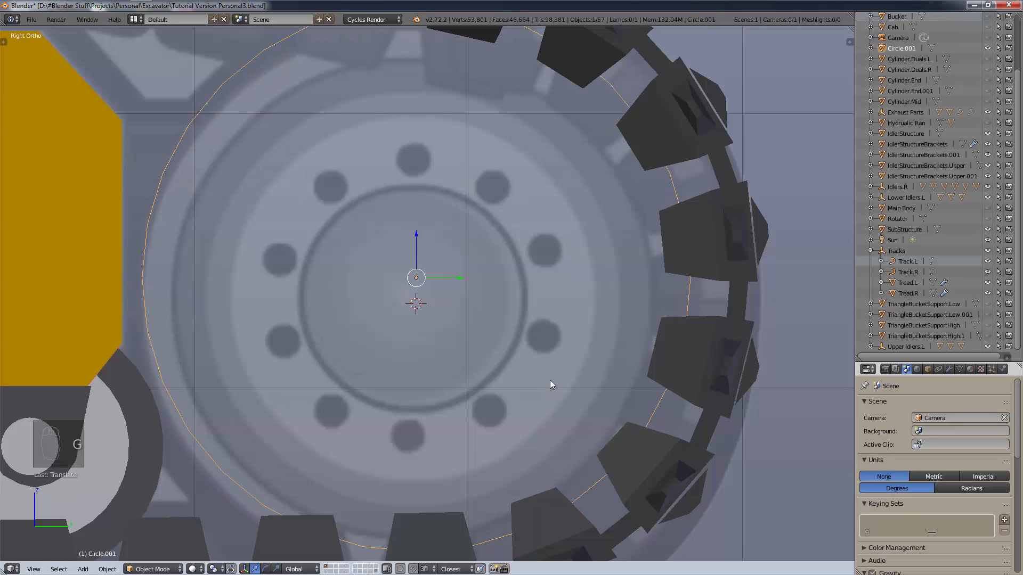
scroll(550, 379, down, 2)
key(s)
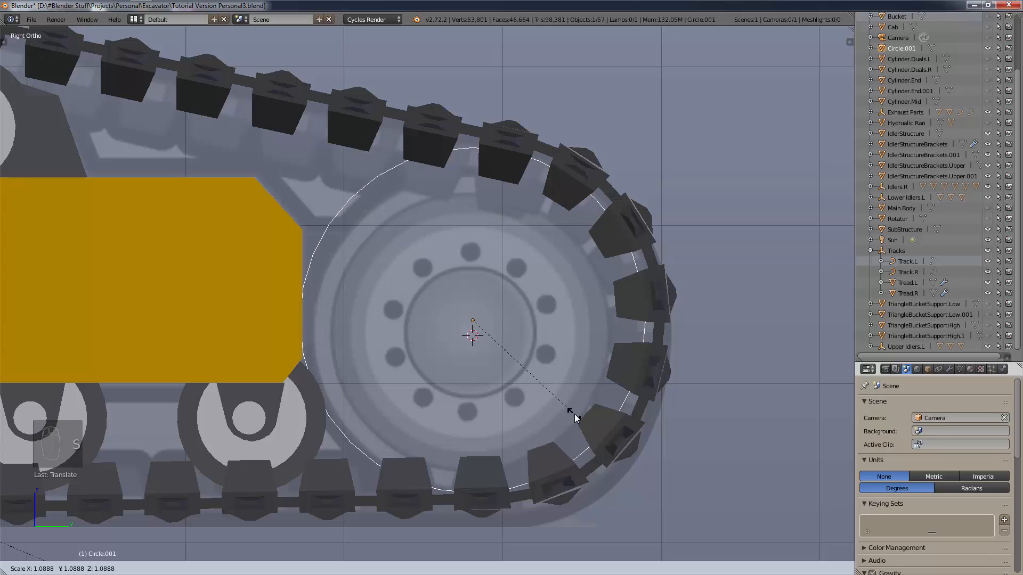
click(575, 420)
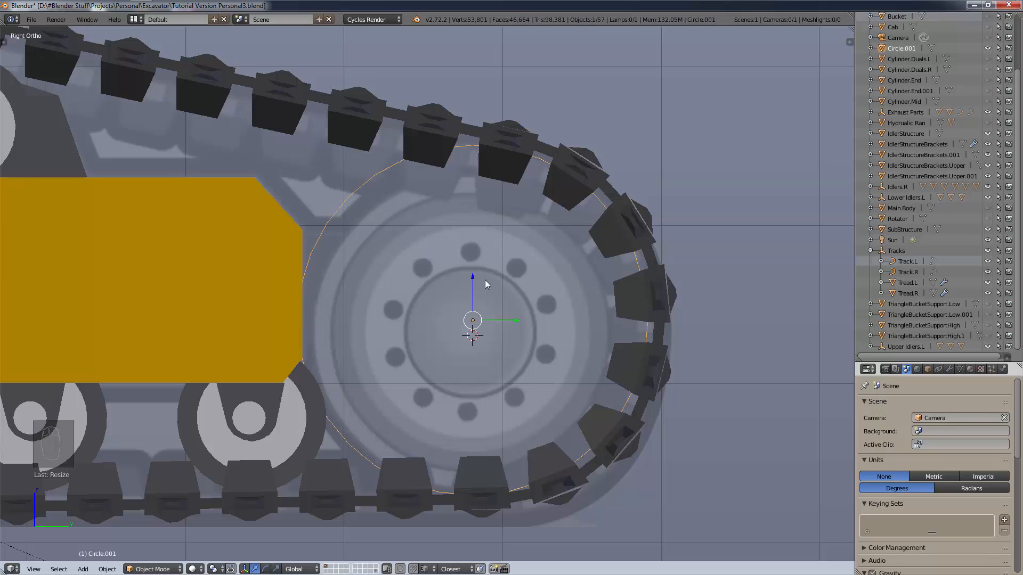
Raise the circle slightly along Z, switch to wireframe display and rescale it to meet the base of the tread links.
drag(475, 276, 474, 273)
key(s)
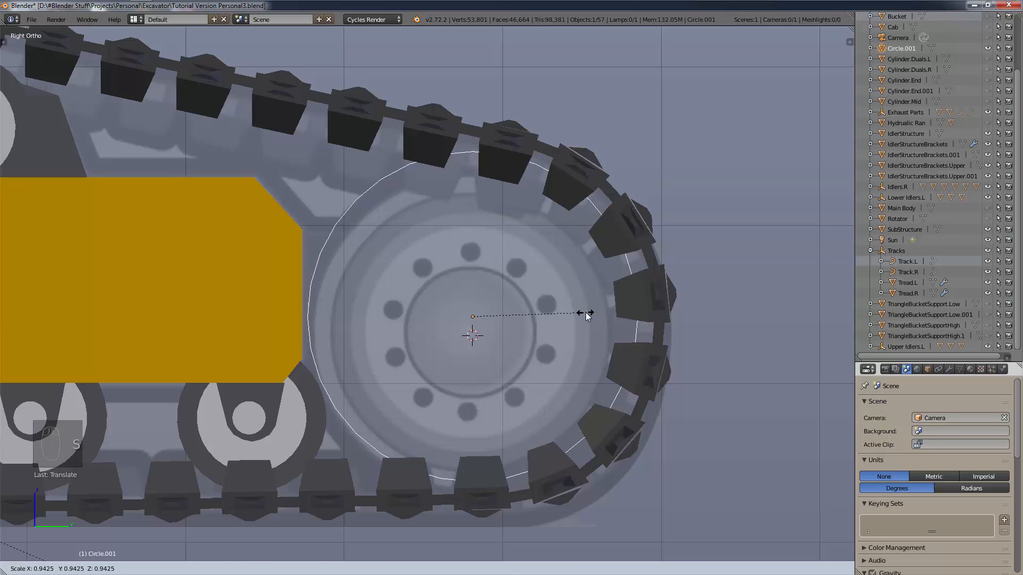
click(591, 313)
key(z)
click(661, 312)
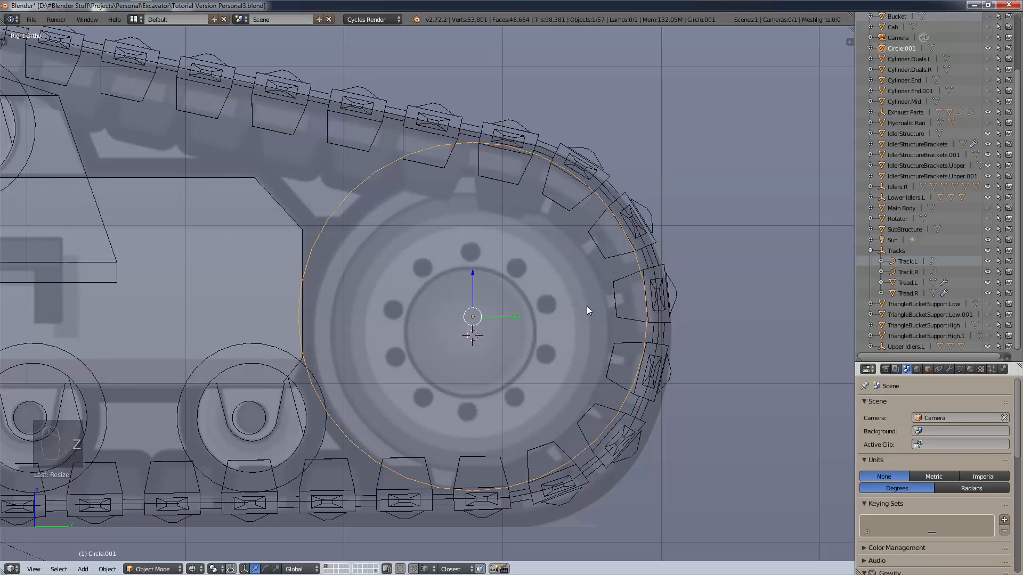
Rotate the circle by 5 degrees in the right view.
key(s)
right_click(585, 306)
key(r)
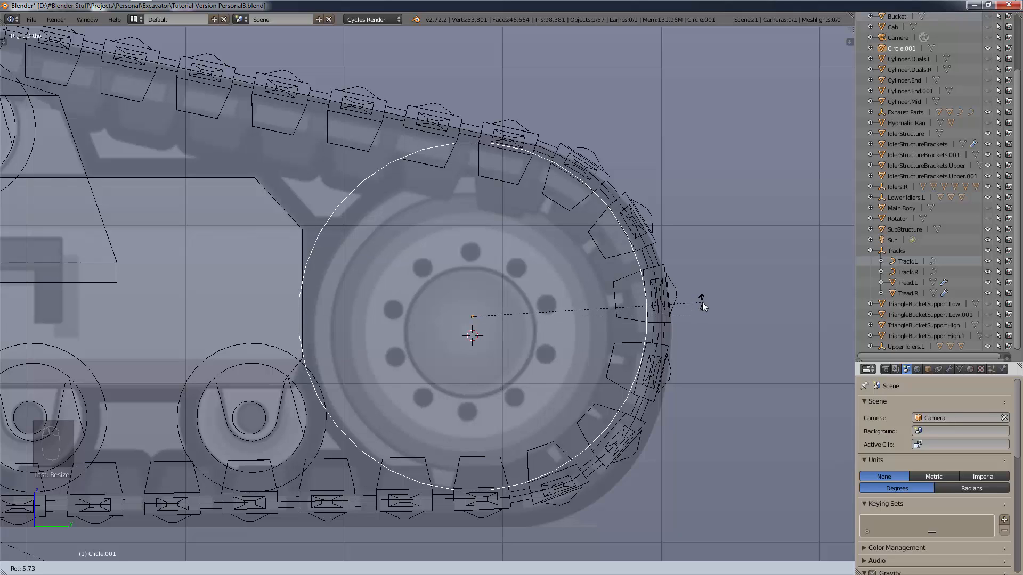
text(5)
key(Return)
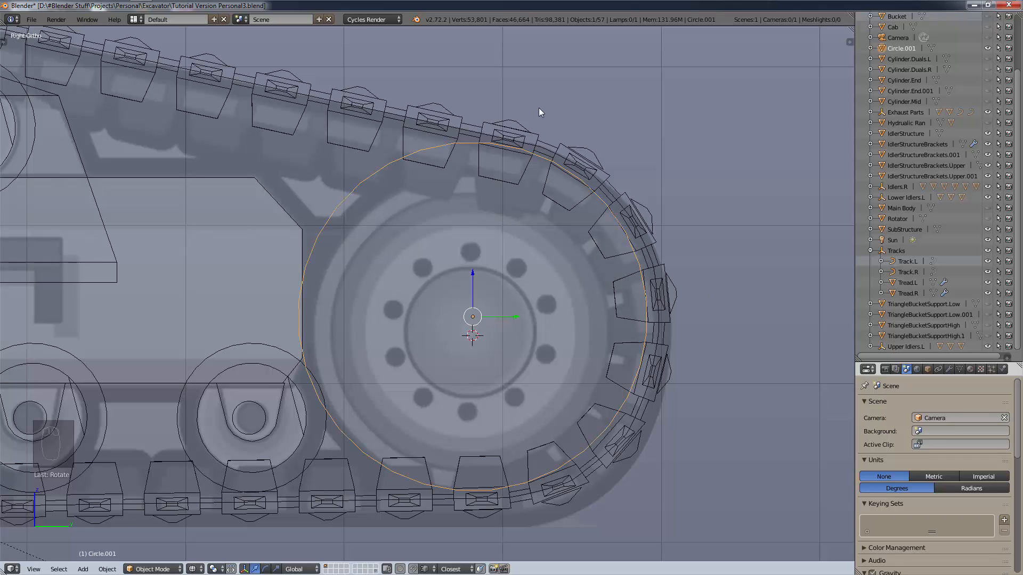
Compare the circle's segments with the tread links and shift it slightly along positive Y to fit the rear curve.
scroll(539, 110, up, 6)
scroll(510, 187, down, 3)
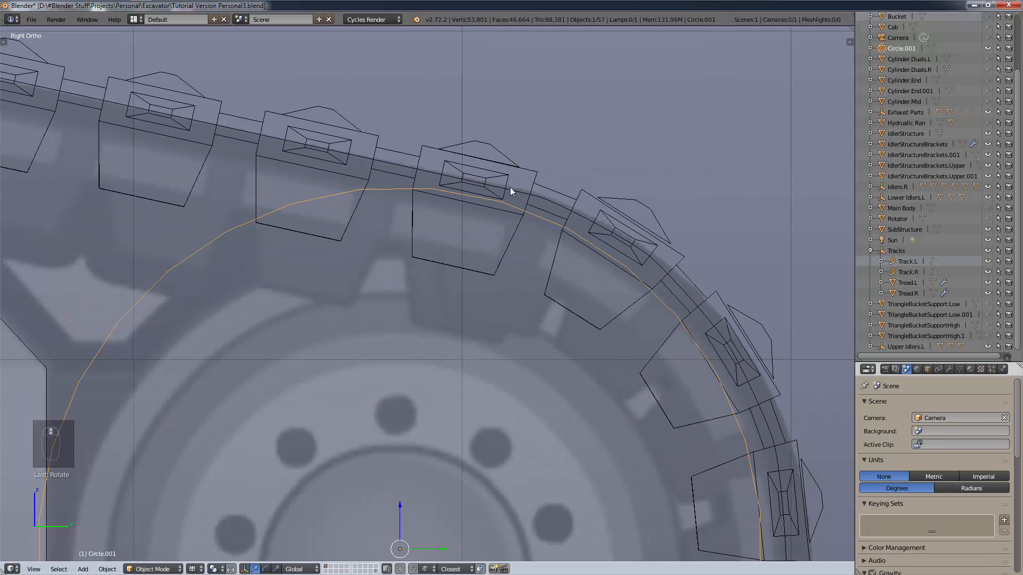
scroll(527, 211, up, 5)
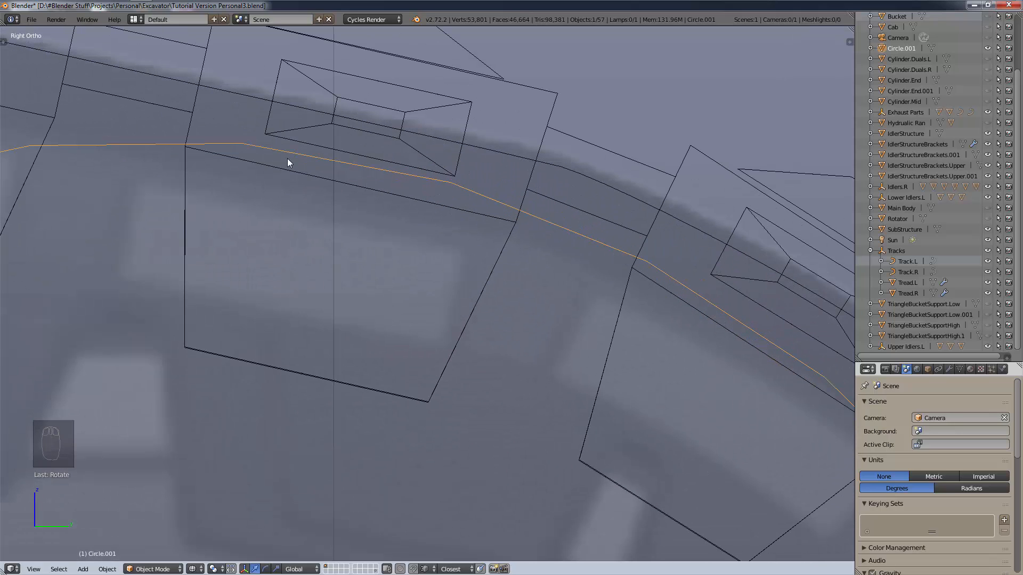
scroll(472, 187, down, 7)
shift+middle_drag(644, 453, 378, 199)
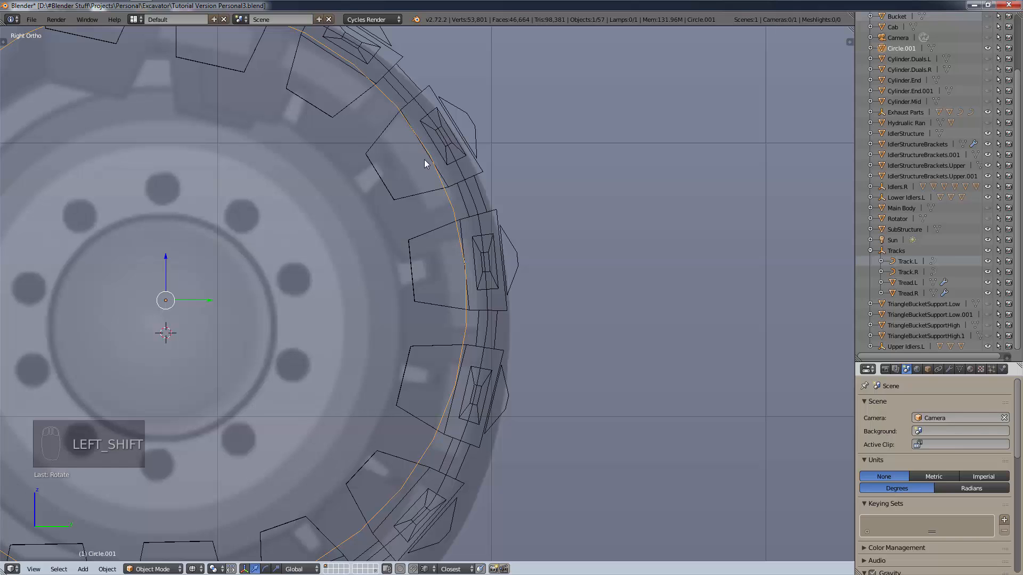
mouse_move(459, 365)
shift+middle_down()
mouse_move(545, 314)
mouse_move(625, 210)
mouse_move(514, 318)
mouse_move(454, 351)
shift+middle_up()
drag(299, 254, 374, 256)
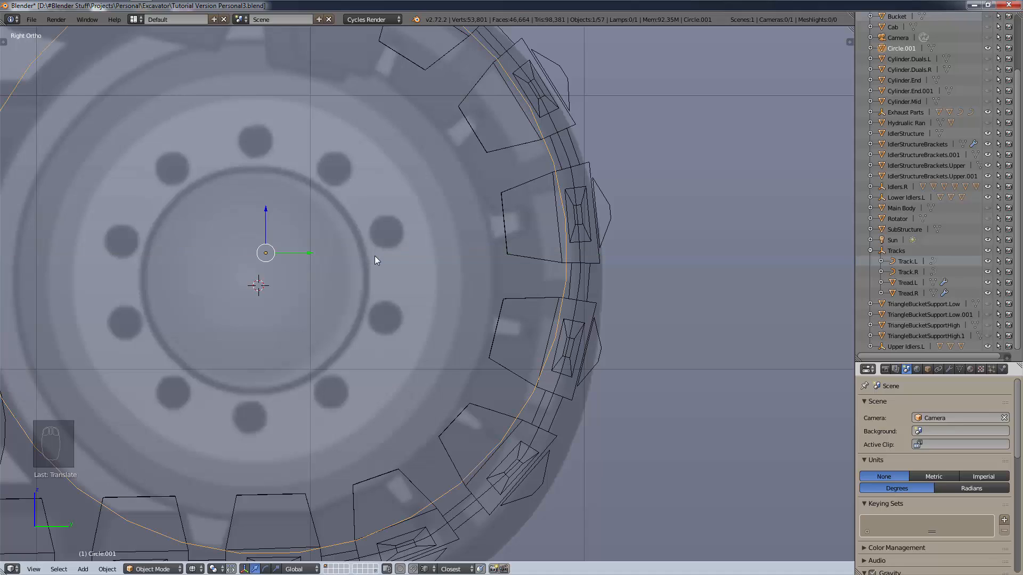
Lower the circle slightly along Z and scale it up by about 1.01 to match the tread curve.
drag(270, 209, 268, 210)
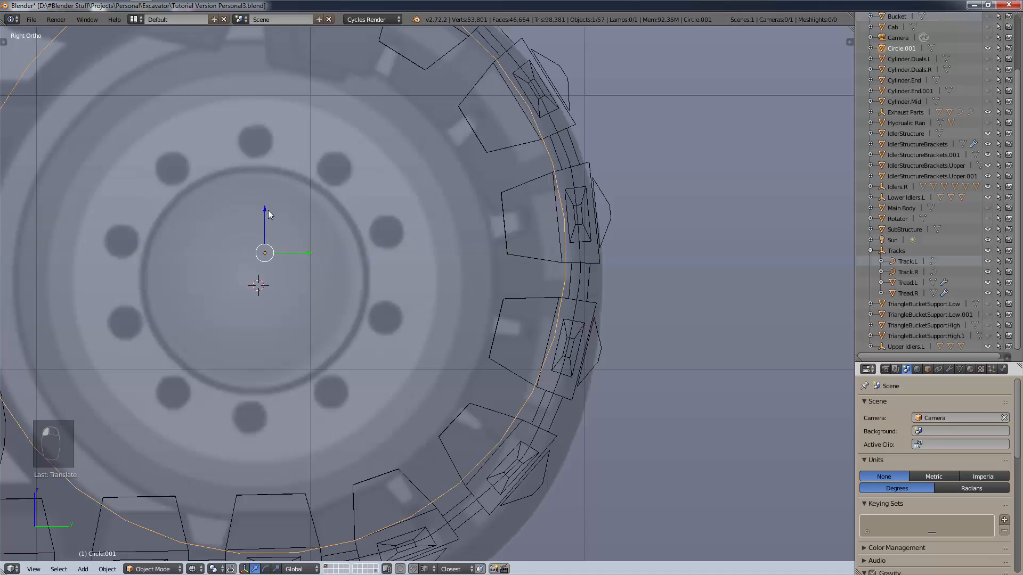
key(ctrl+z)
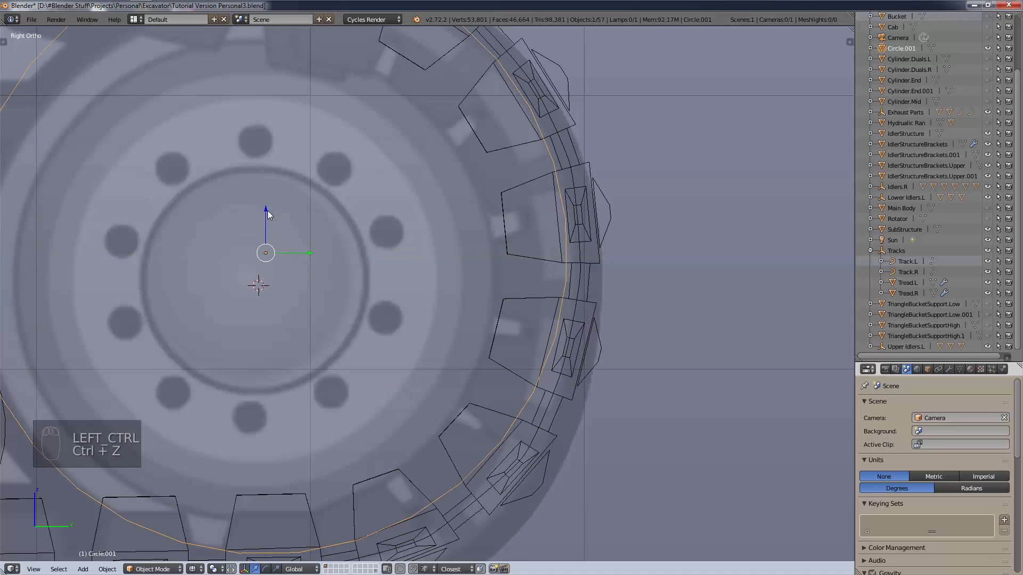
drag(267, 210, 270, 232)
scroll(270, 232, down, 3)
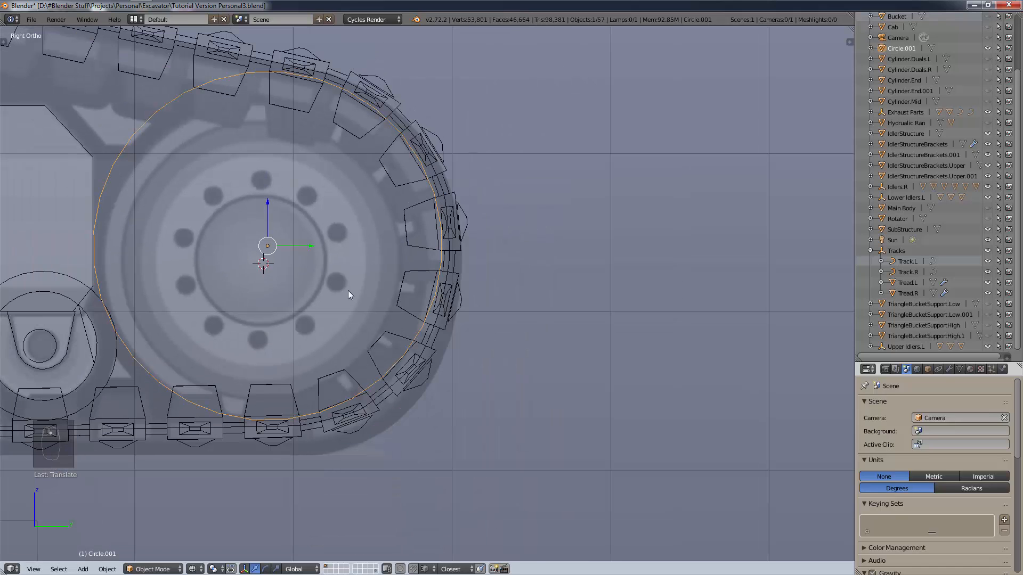
key(s)
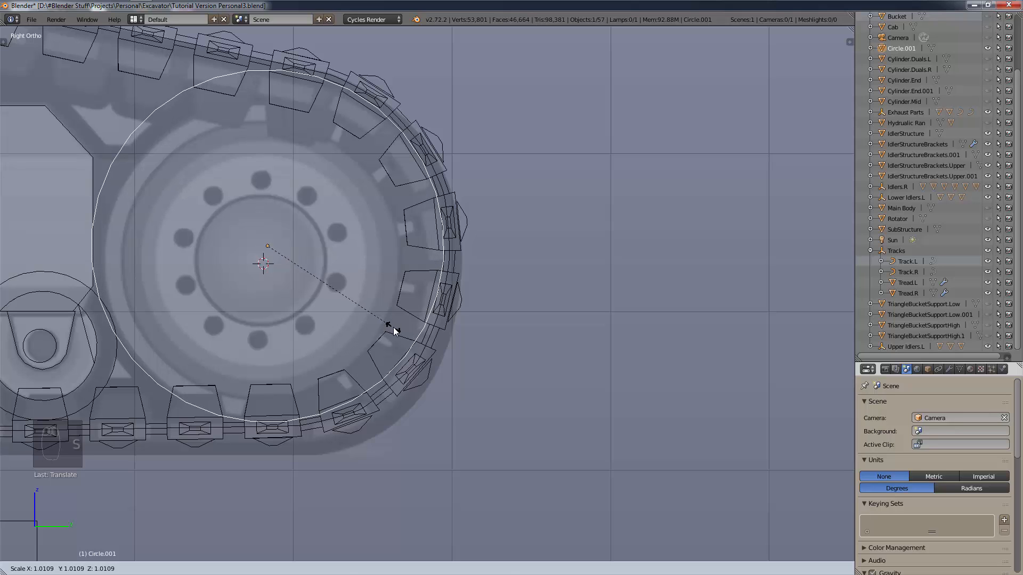
click(394, 327)
shift+middle_drag(353, 279, 466, 318)
scroll(450, 320, up, 1)
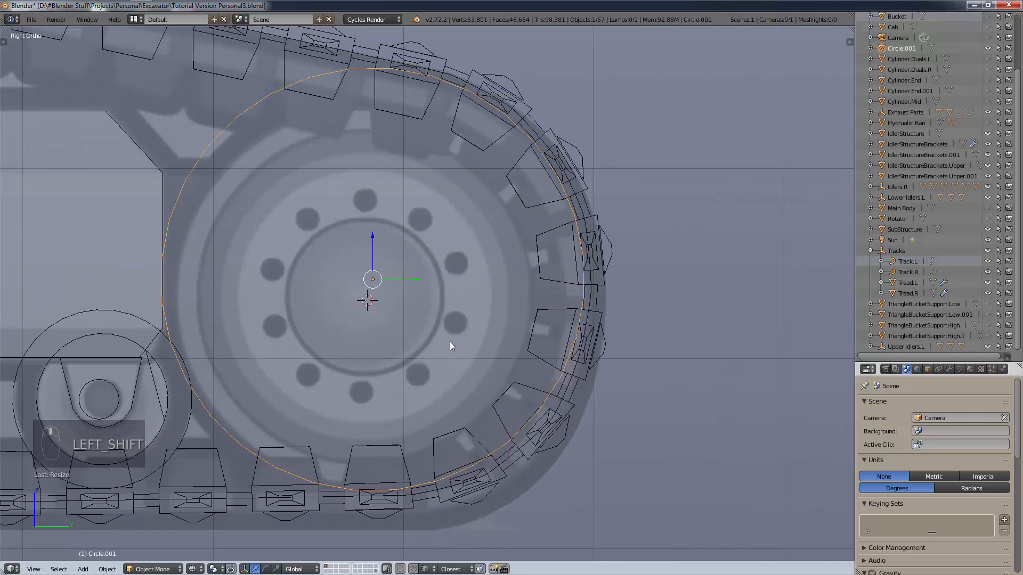
shift+middle_drag(438, 352, 500, 308)
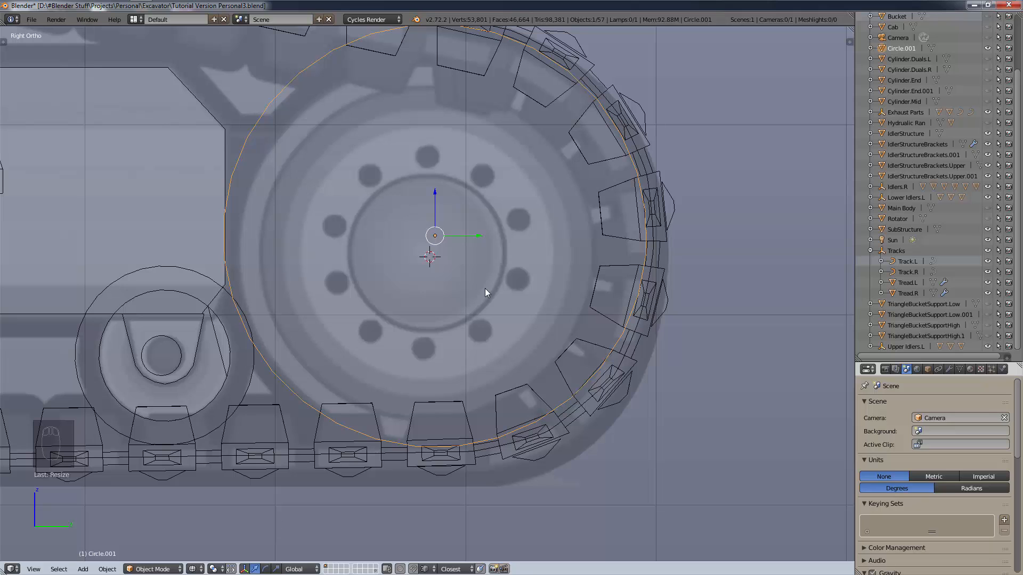
scroll(493, 213, up, 1)
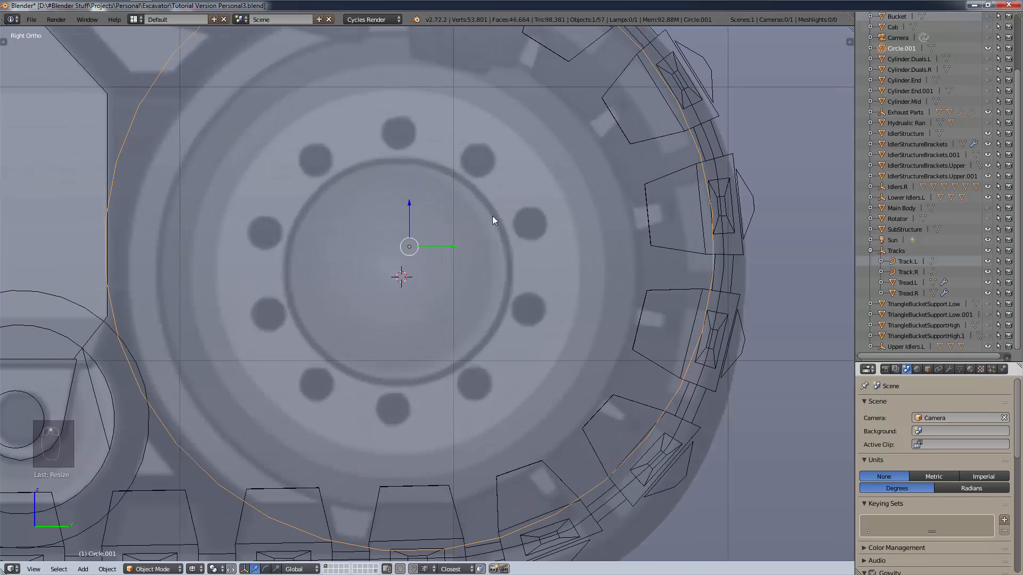
scroll(493, 216, down, 1)
shift+middle_drag(485, 208, 598, 288)
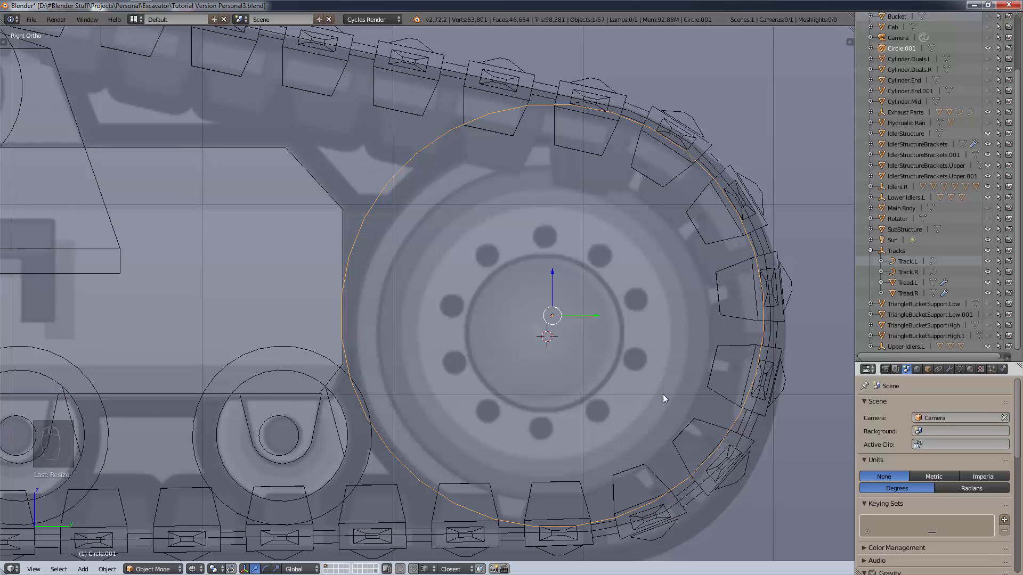
Fill the circle with a single face in Edit Mode and switch the view to solid shading.
scroll(600, 350, down, 1)
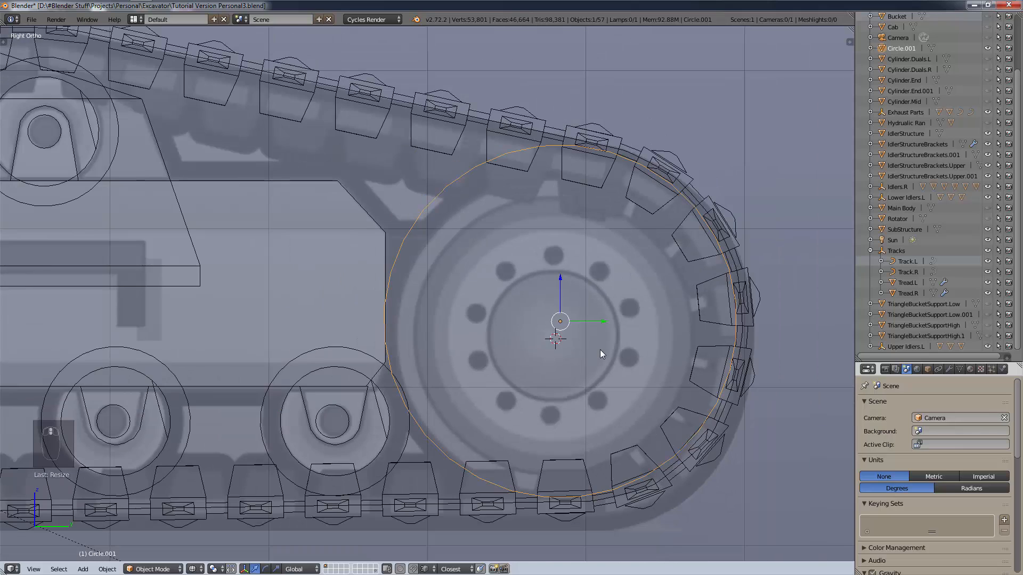
scroll(600, 350, up, 1)
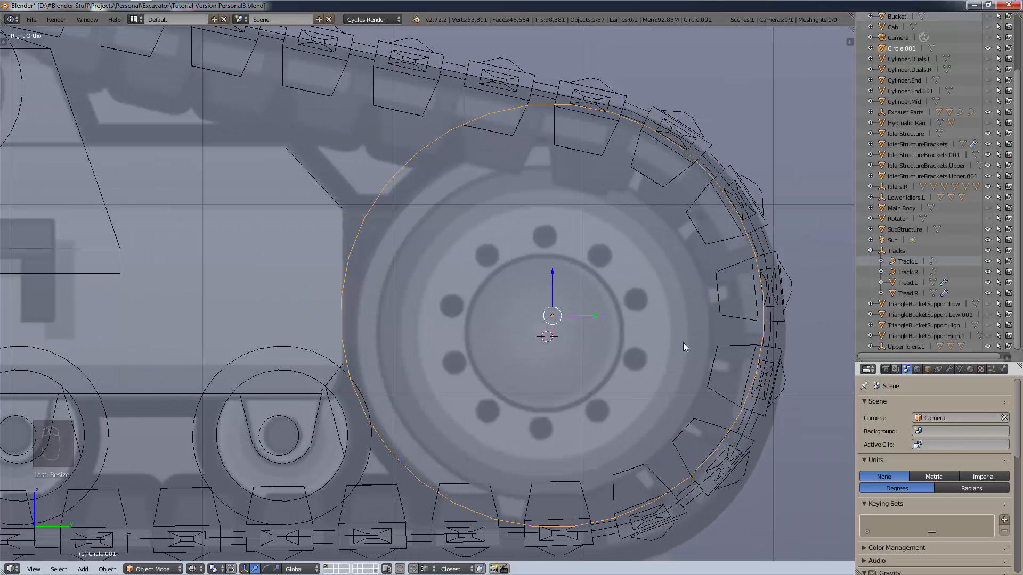
key(f)
key(z)
click(676, 401)
mouse_move(681, 375)
middle_down()
mouse_move(637, 390)
mouse_move(660, 407)
mouse_move(628, 408)
middle_up()
scroll(683, 369, down, 3)
click(153, 569)
click(162, 544)
key(f)
shift+middle_drag(629, 408, 444, 399)
Assign the existing Rubber.mat material to the filled circle.
click(970, 368)
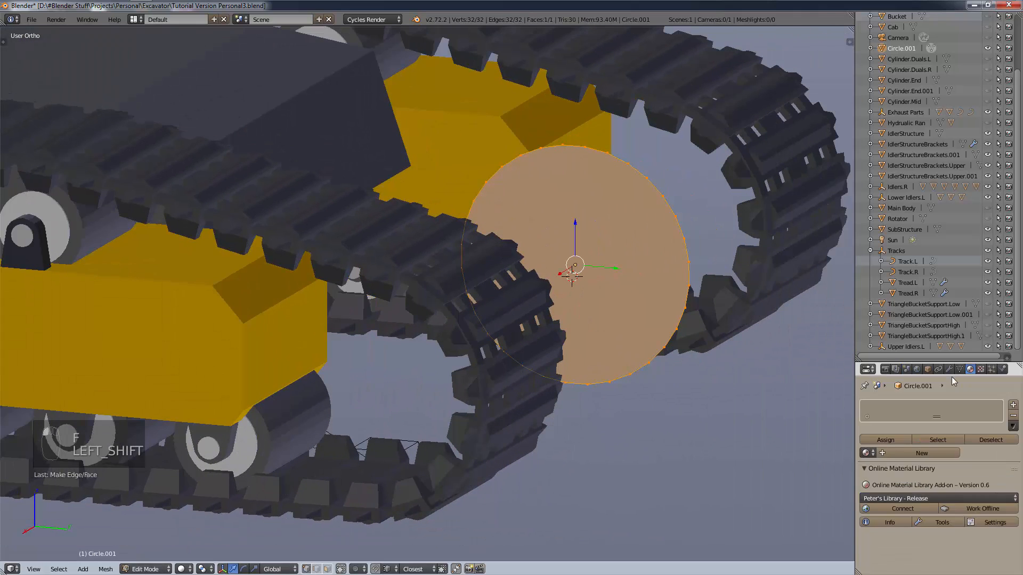
click(867, 453)
click(851, 466)
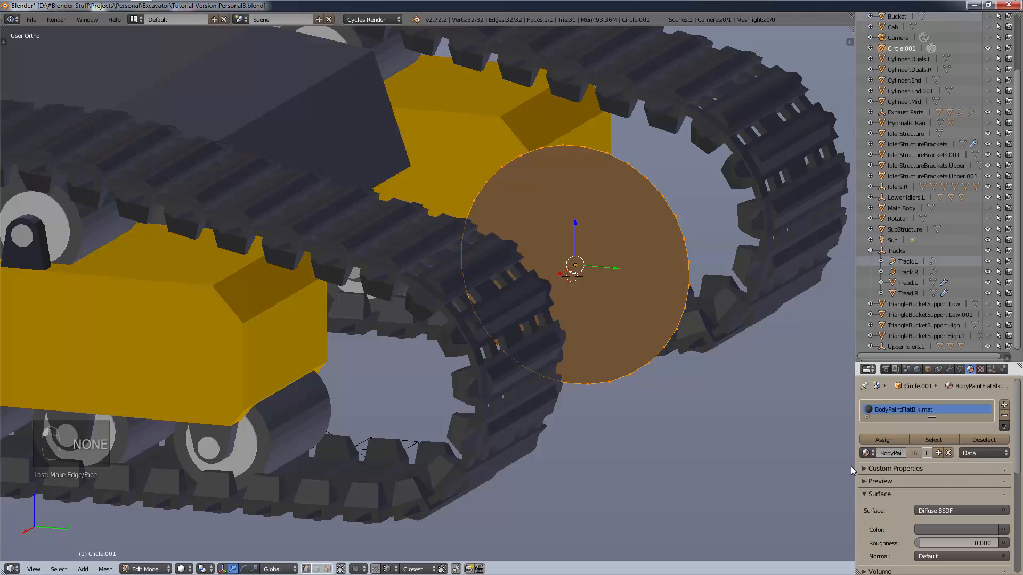
click(867, 453)
click(906, 337)
Flip the normals of the filled circle face and keep the whole face selected.
key(ctrl+f)
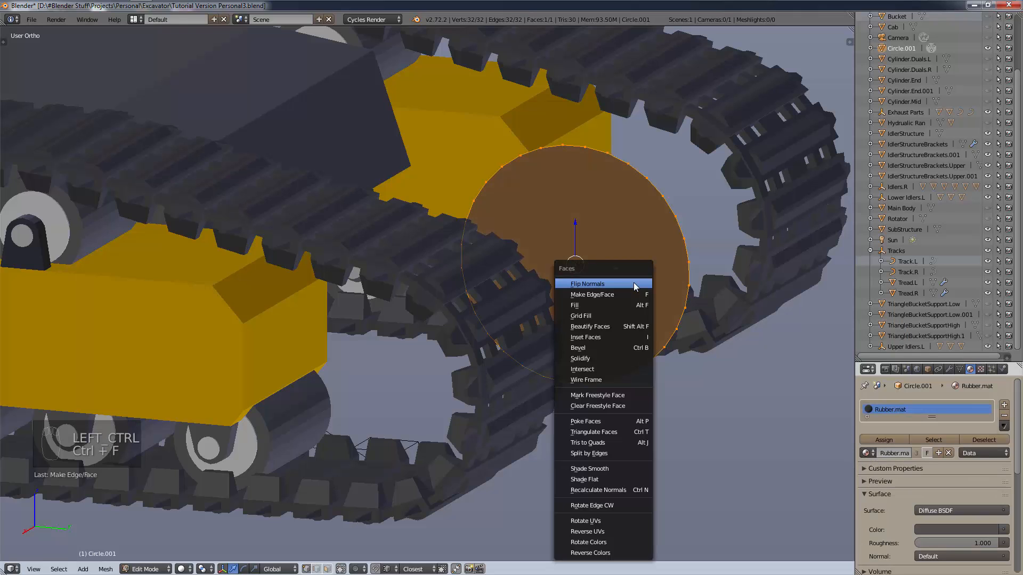
click(634, 283)
key(a)
key(a)
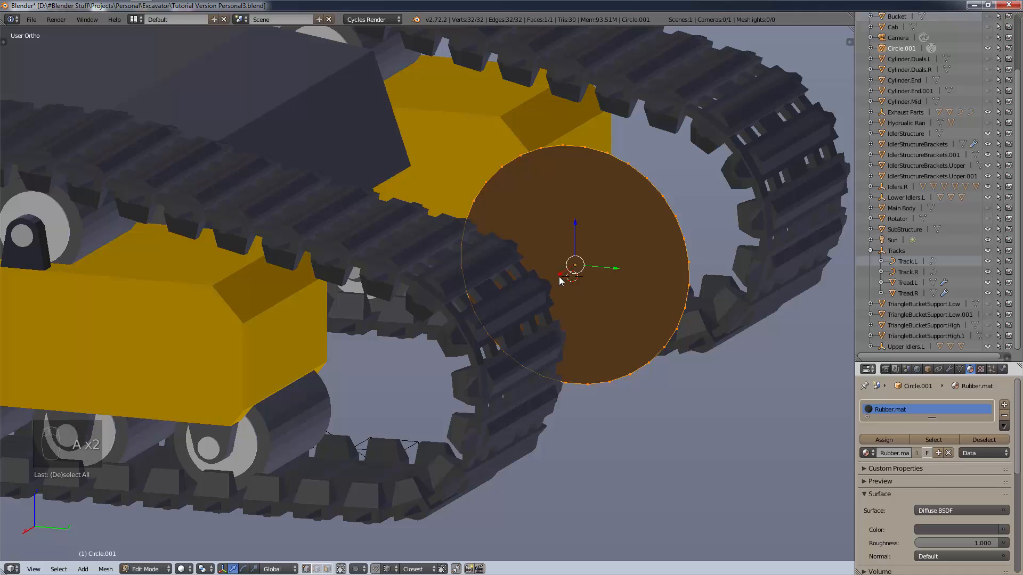
Move the disc along the X axis into the rear loop of the nearer track.
key(g)
key(x)
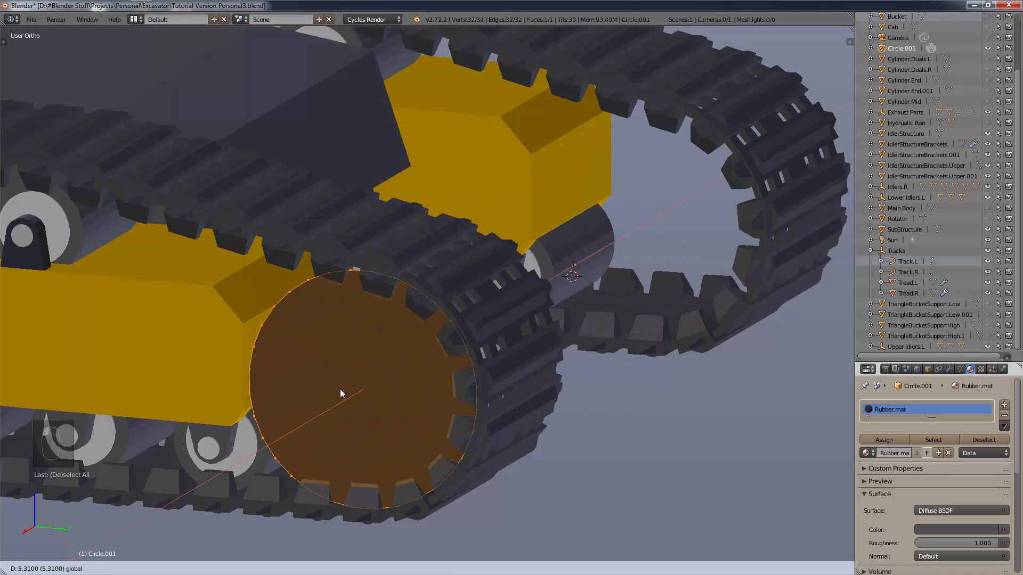
click(343, 386)
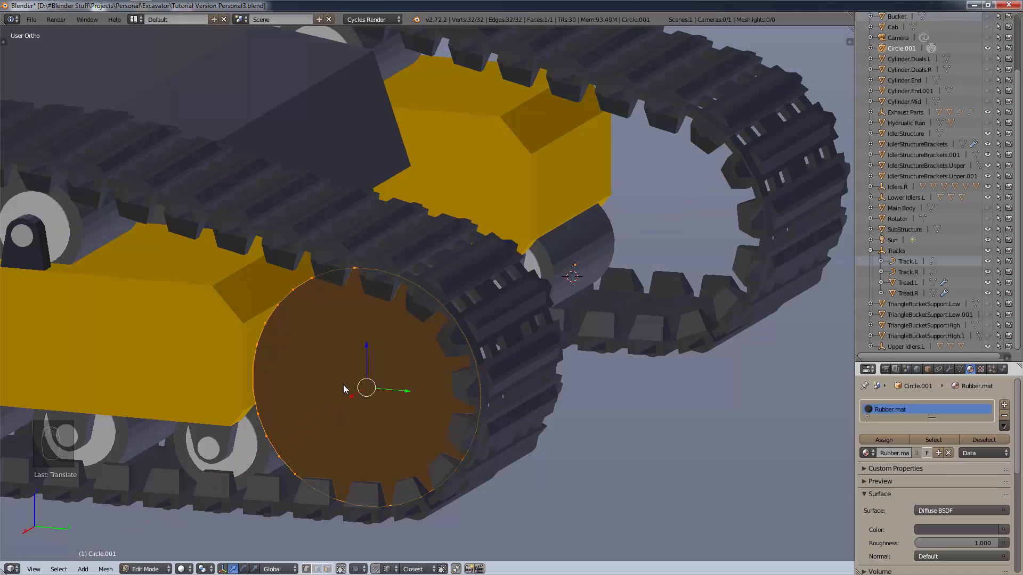
Examine the disc's sideways position within the track in the back wireframe view, toggling the SubStructure's visibility.
key(ctrl+KP_1)
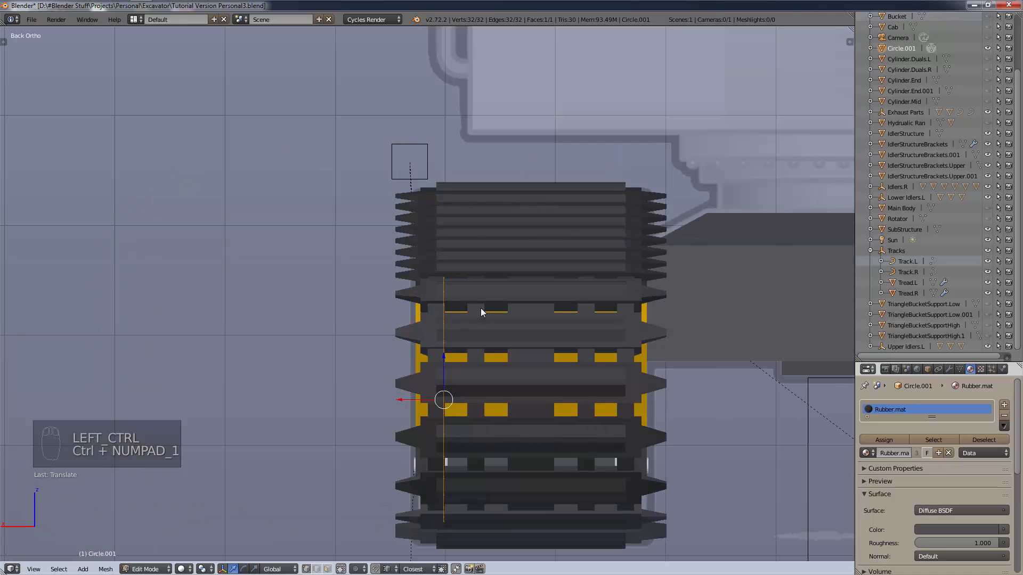
scroll(481, 309, down, 7)
scroll(629, 298, up, 8)
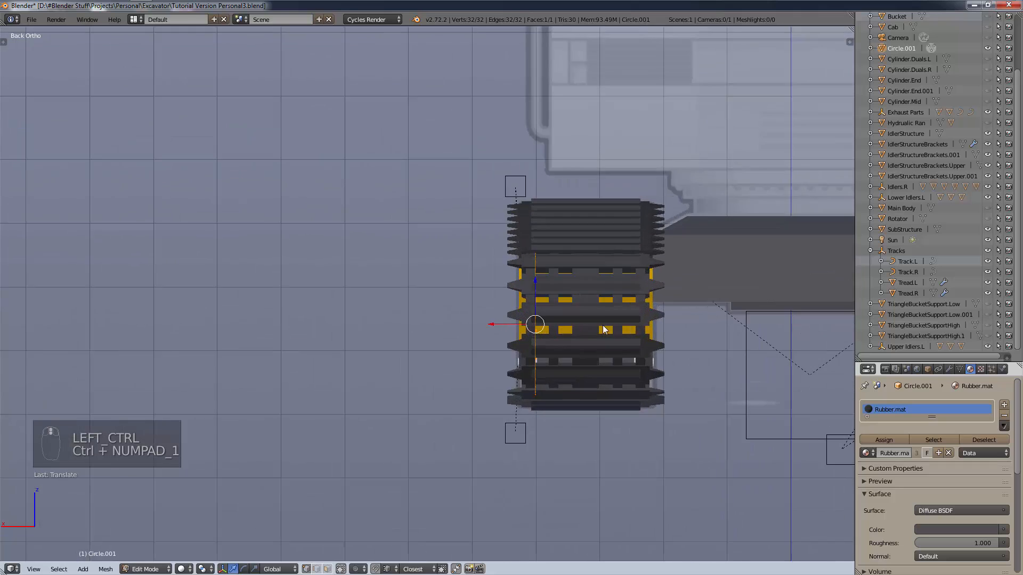
key(z)
click(722, 297)
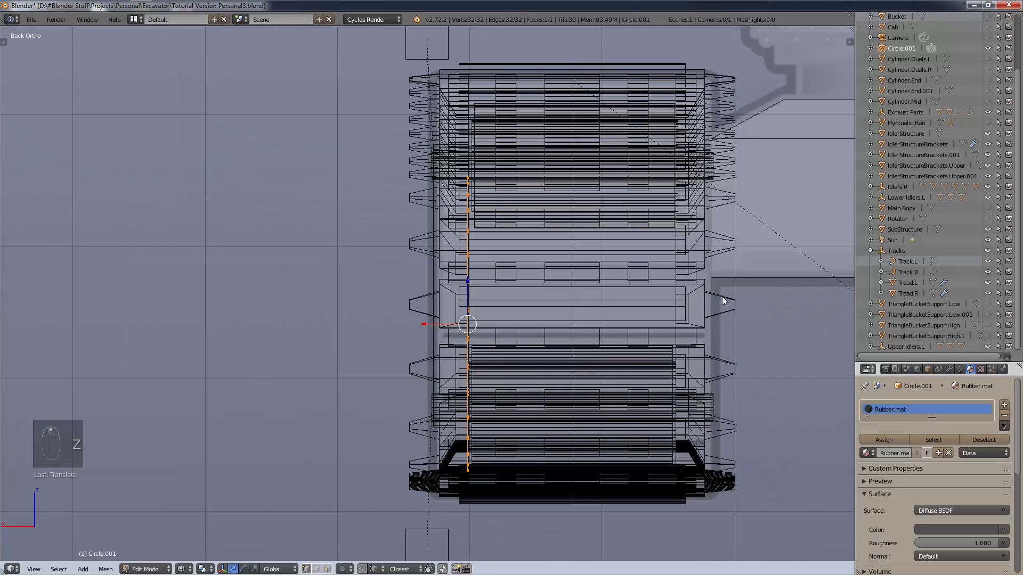
scroll(558, 364, up, 1)
scroll(610, 310, down, 2)
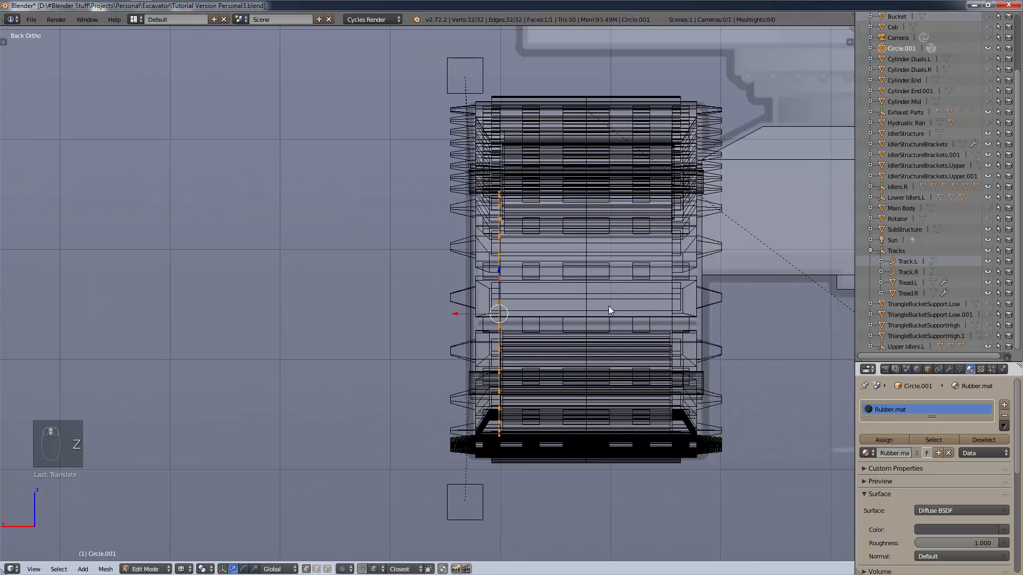
click(986, 230)
click(986, 230)
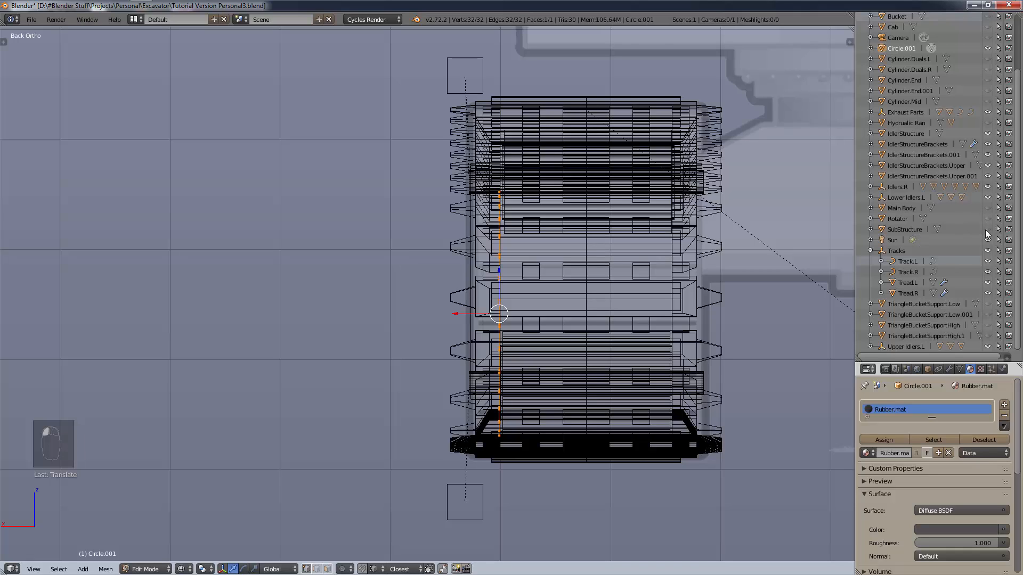
click(986, 230)
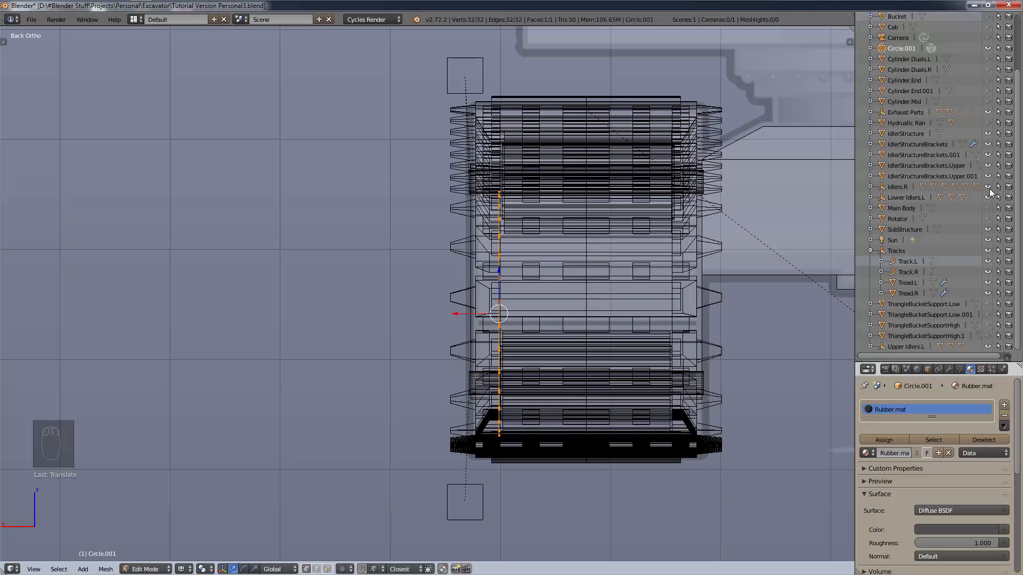
click(987, 133)
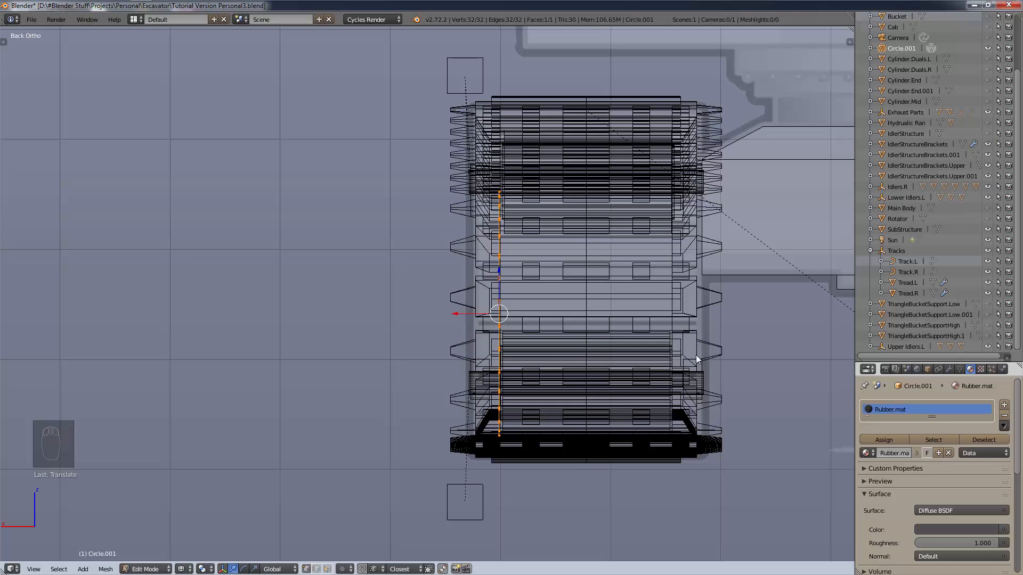
scroll(625, 371, up, 2)
scroll(625, 371, down, 2)
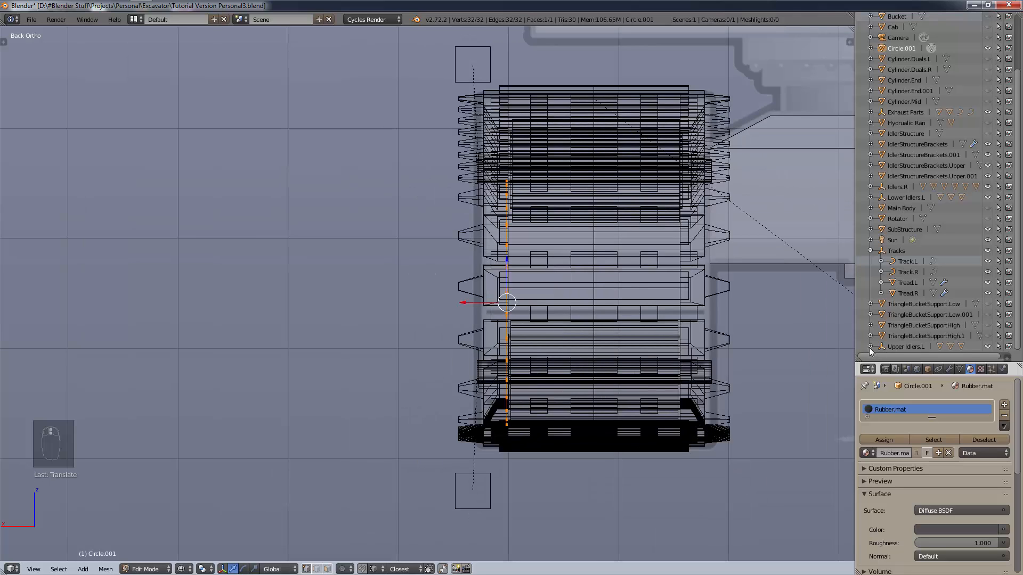
Hide the treads to compare the disc with the blueprint and idlers from several views, then restore the treads and solid shading.
click(988, 282)
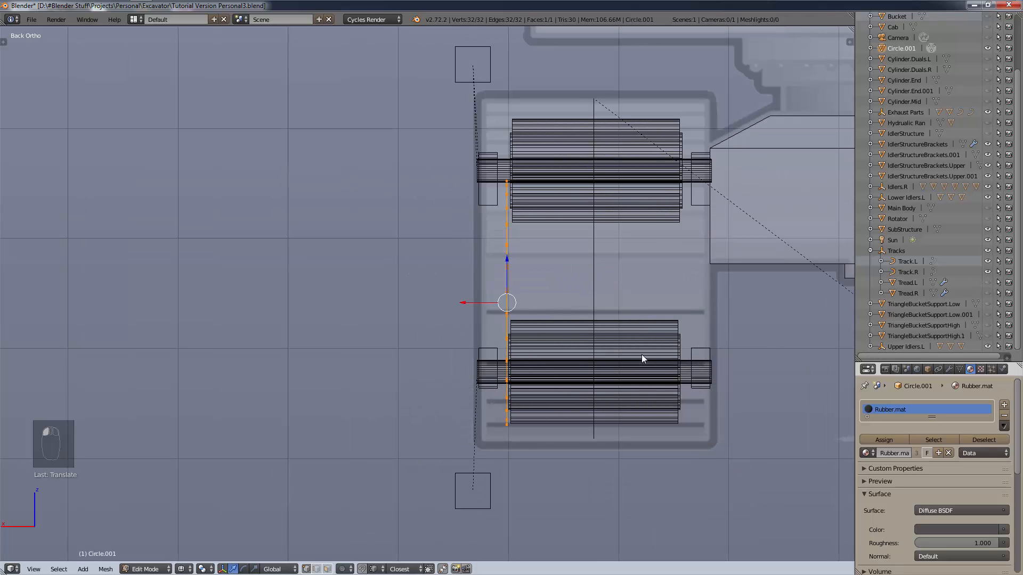
scroll(641, 353, up, 1)
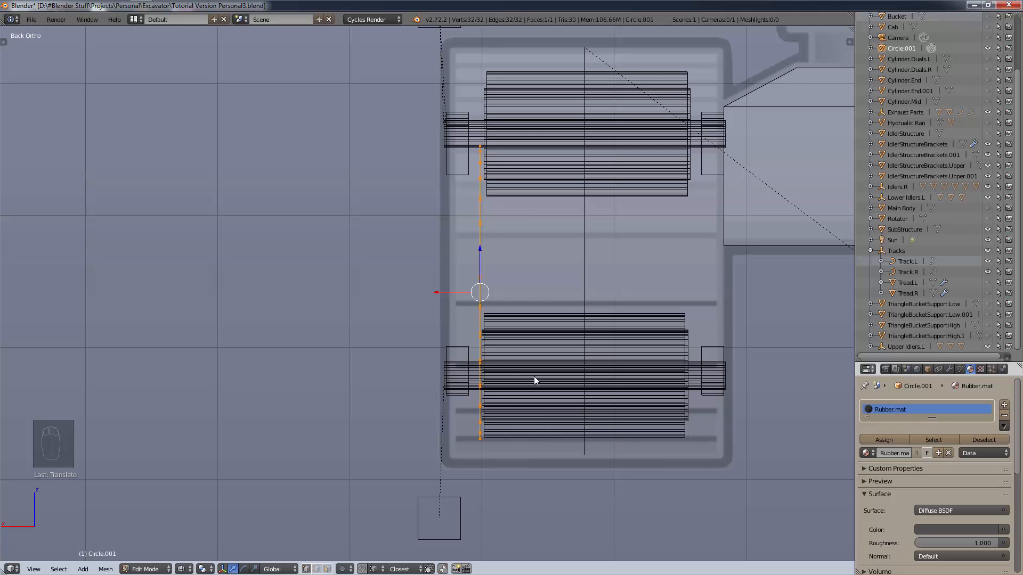
key(KP_1)
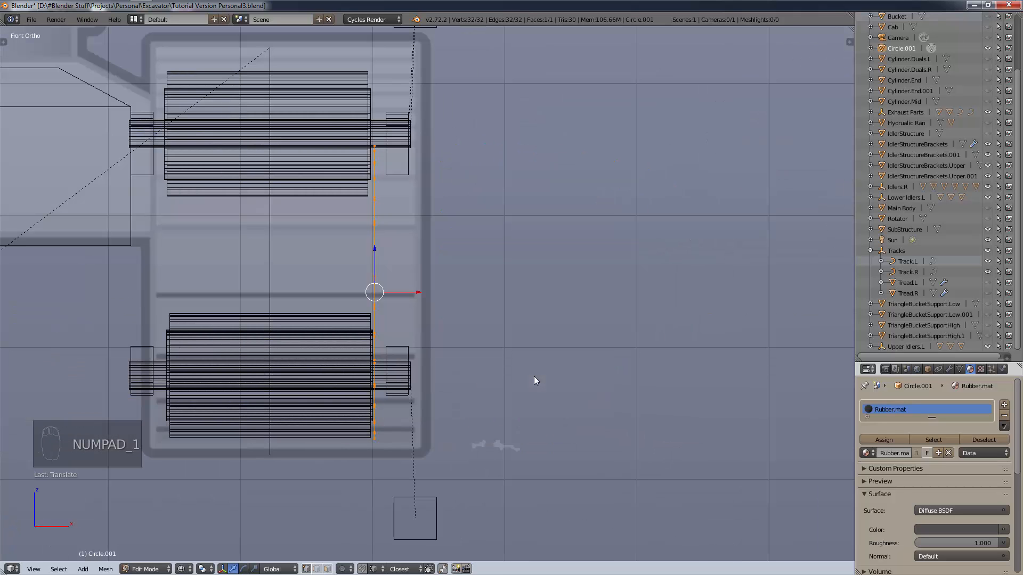
key(KP_3)
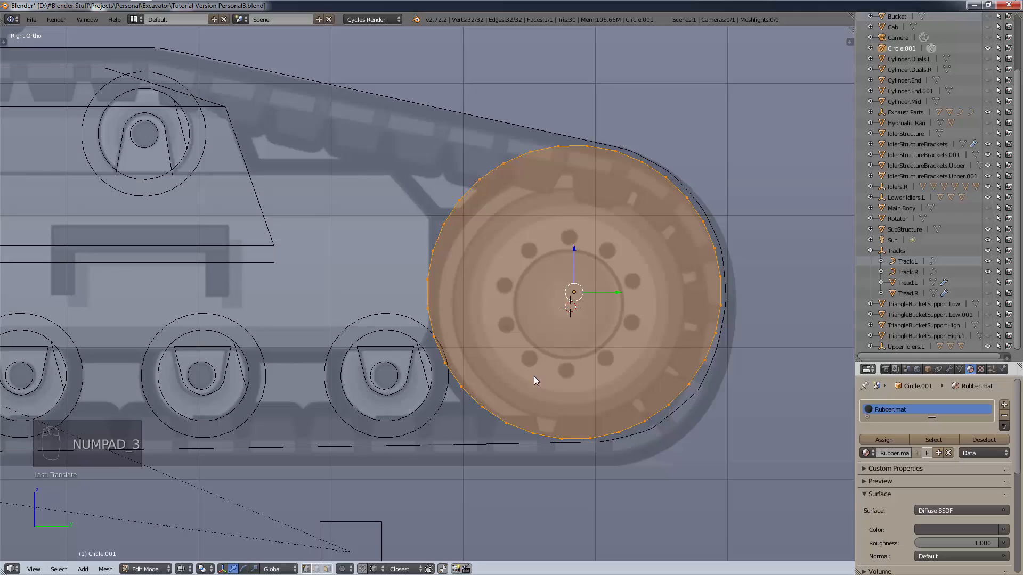
middle_drag(683, 313, 605, 328)
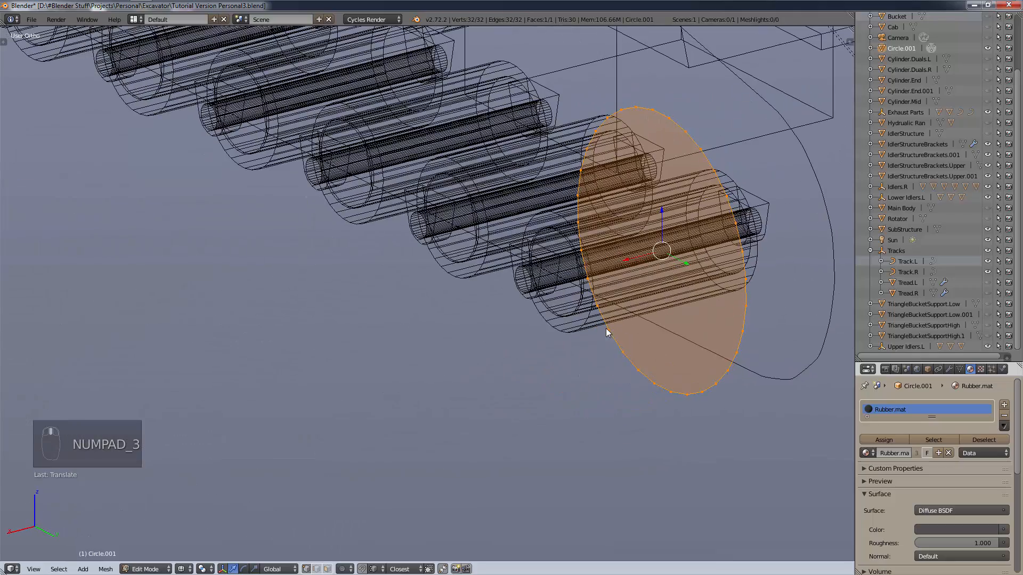
click(987, 282)
click(987, 293)
mouse_move(709, 298)
shift+middle_down()
mouse_move(636, 322)
mouse_move(454, 413)
mouse_move(379, 471)
shift+middle_up()
key(z)
click(471, 474)
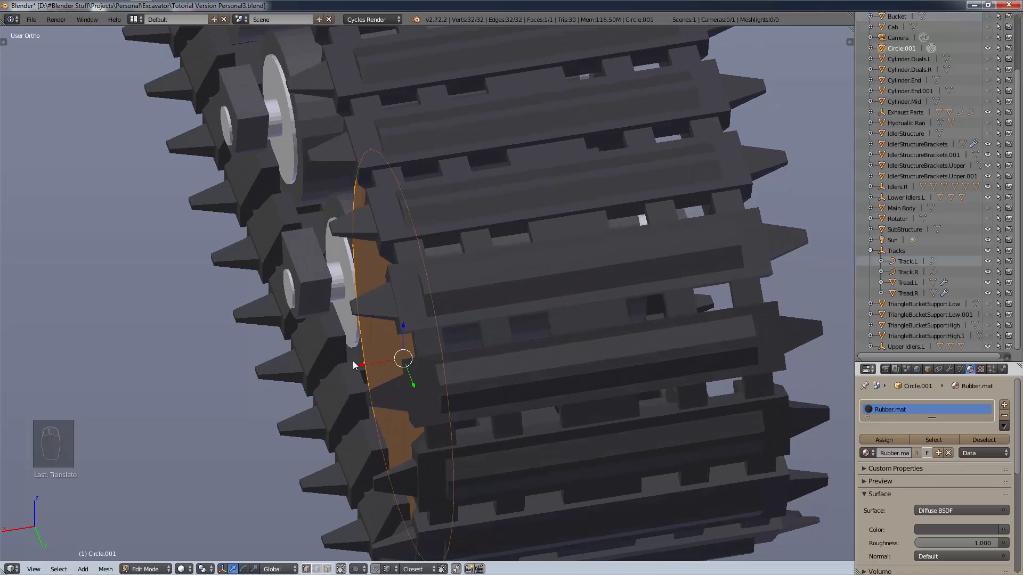
Shift the disc slightly along negative X toward the middle of the track.
key(g)
key(x)
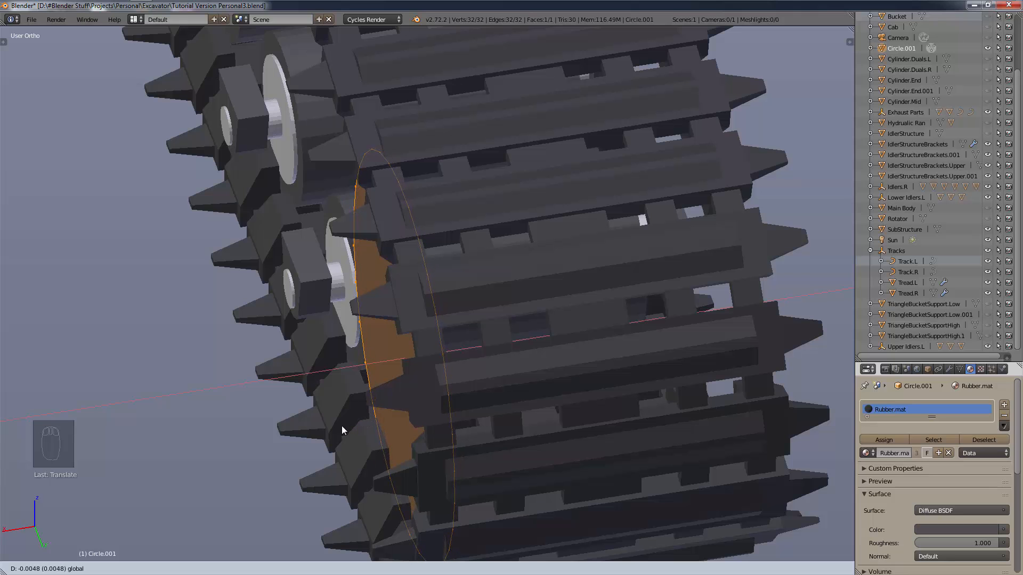
click(359, 420)
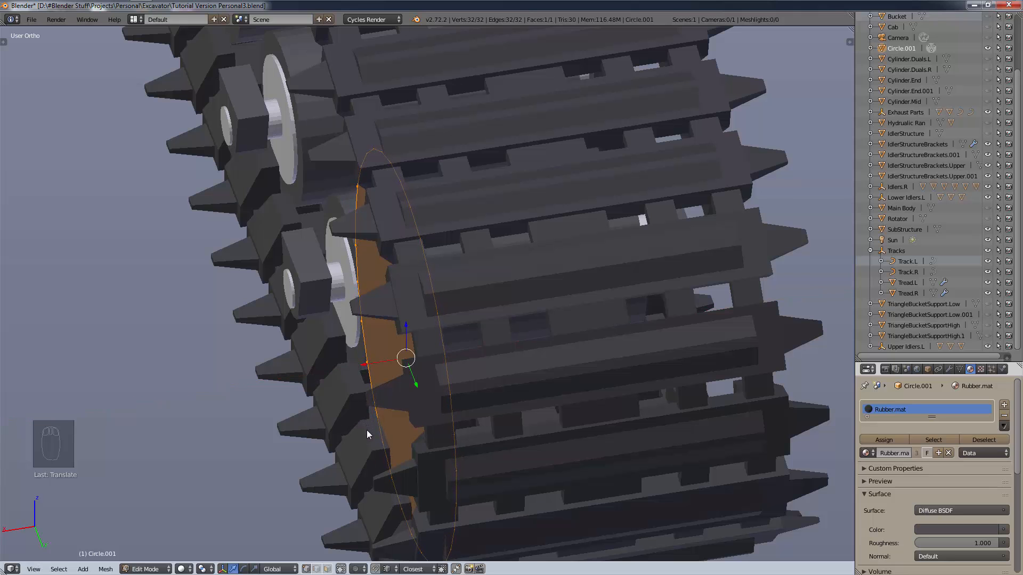
Check the disc's edge against the tread links up close and fine-tune its position along X.
middle_drag(366, 430, 568, 398)
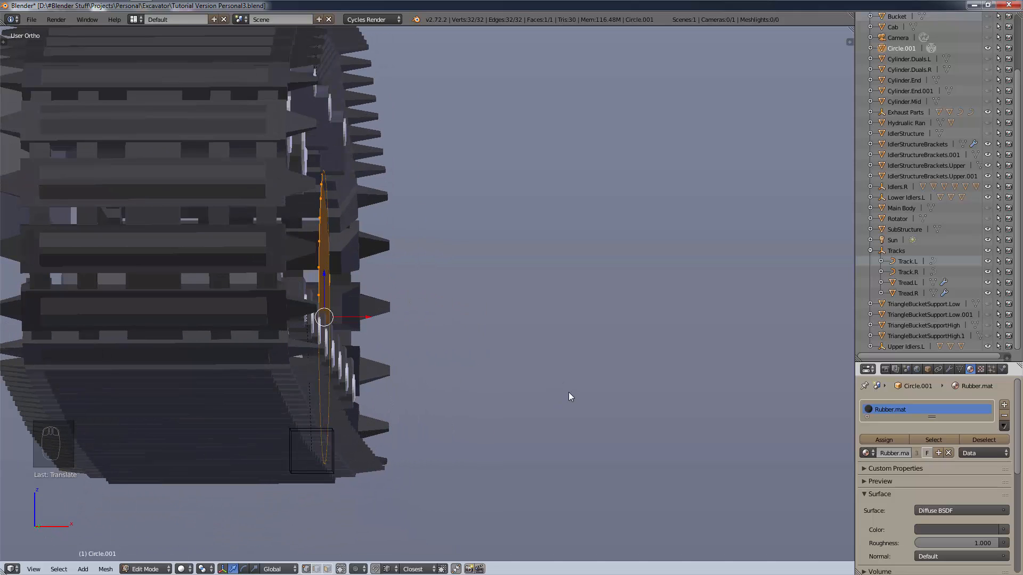
scroll(266, 173, up, 10)
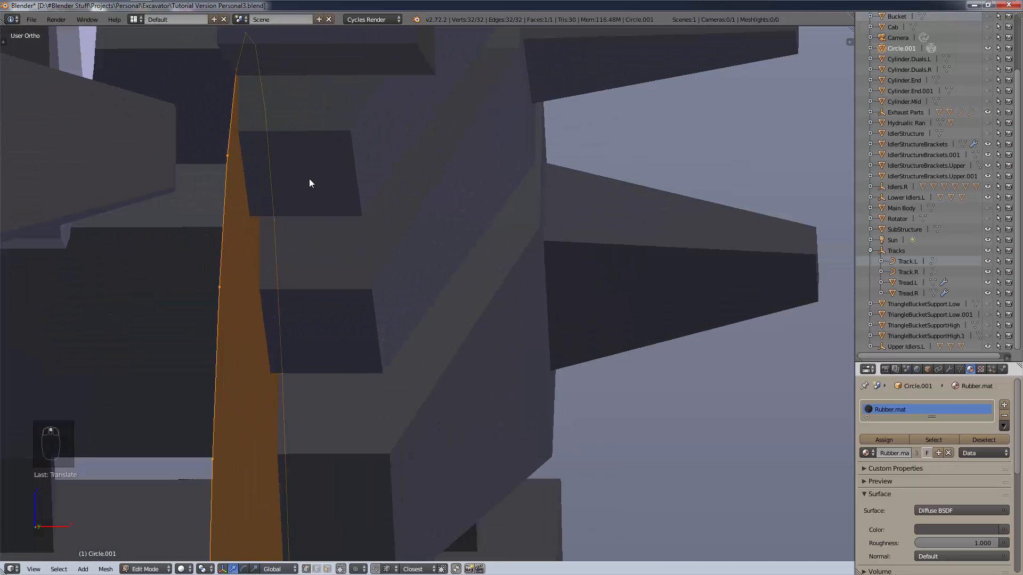
scroll(312, 178, up, 8)
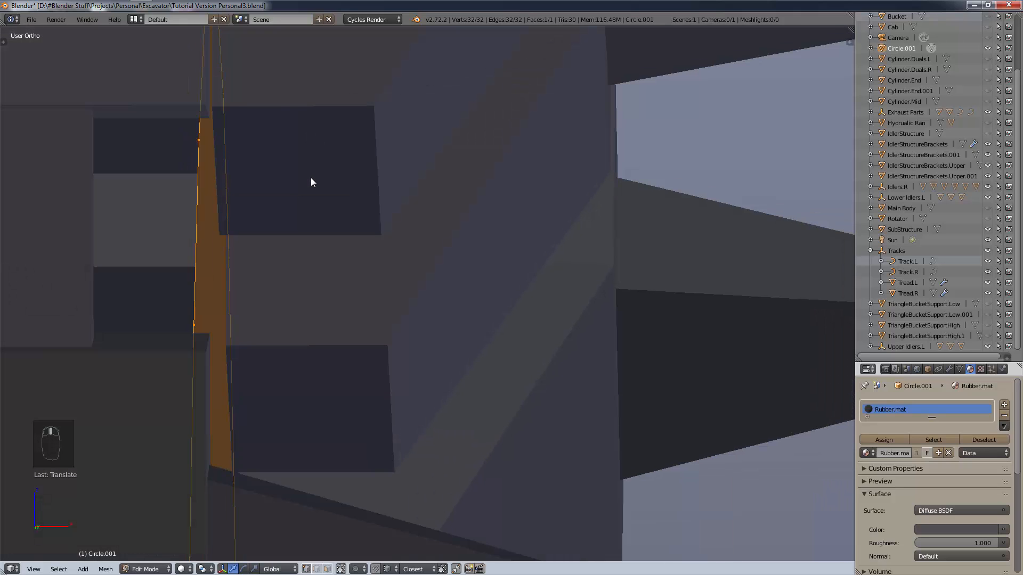
scroll(312, 178, down, 8)
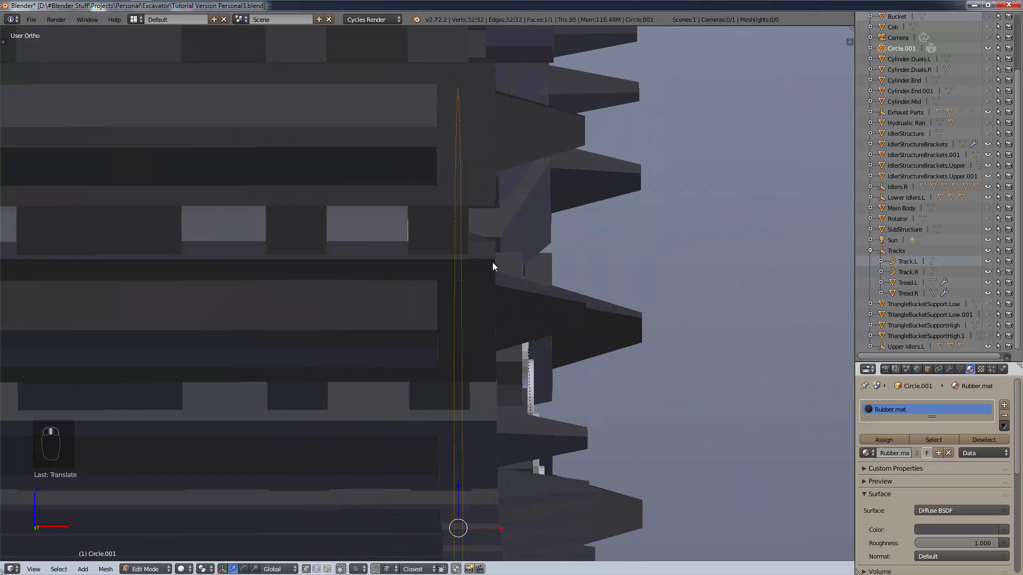
middle_drag(490, 266, 535, 331)
scroll(538, 295, down, 5)
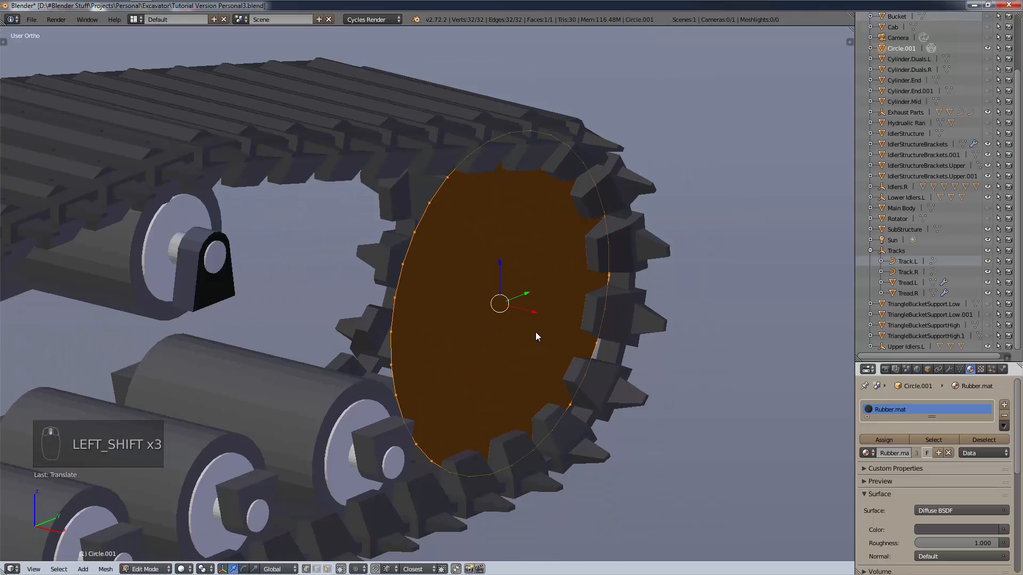
key(g)
key(x)
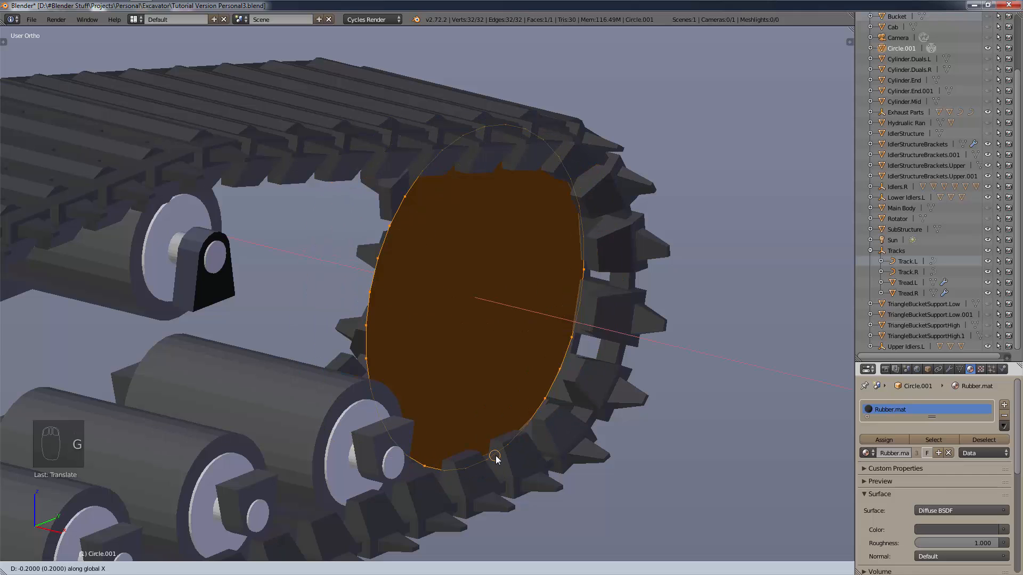
click(487, 434)
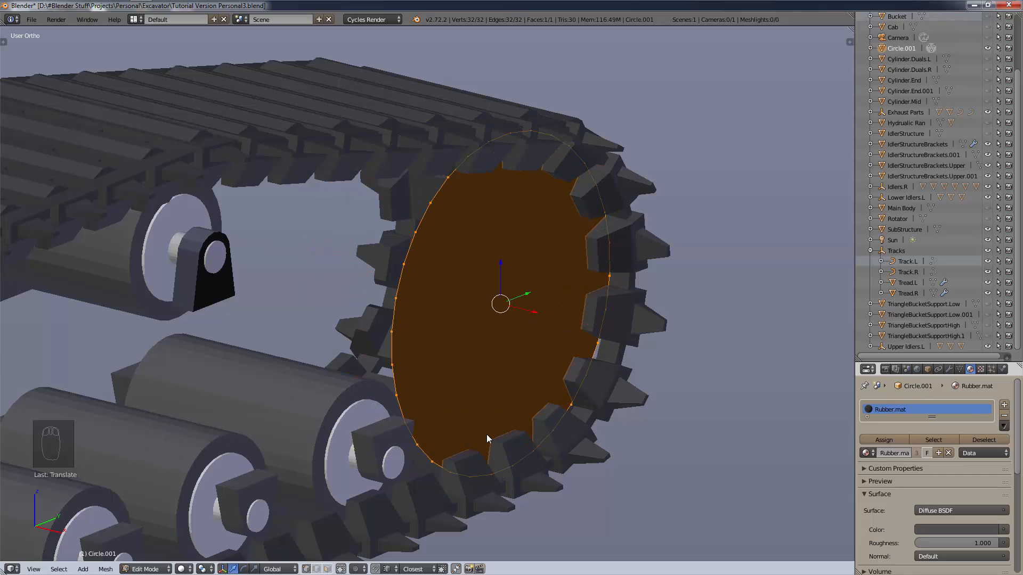
Extrude the disc about 1.6 units inward across the track's width to form the wheel's cylinder.
scroll(483, 318, up, 1)
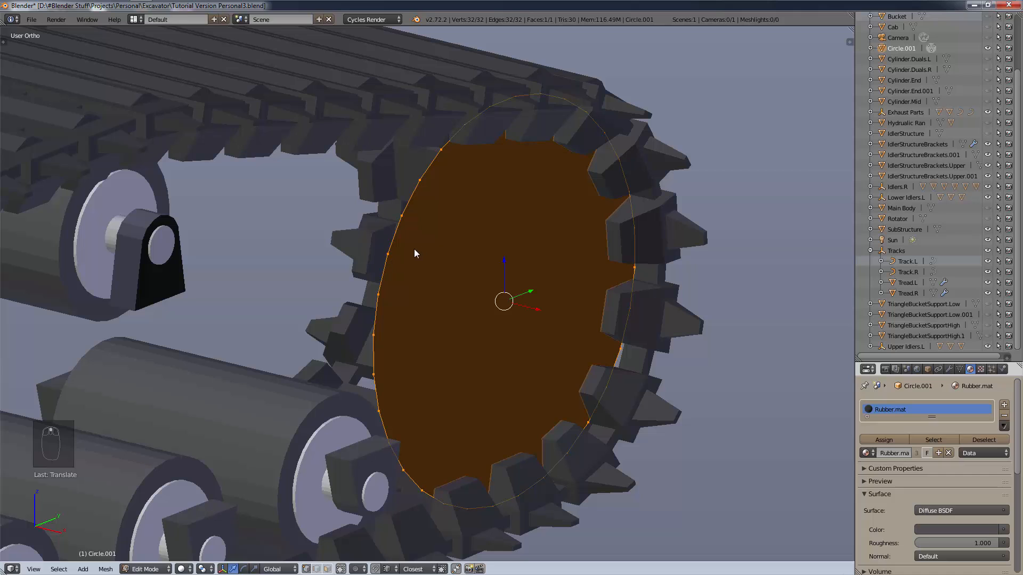
key(e)
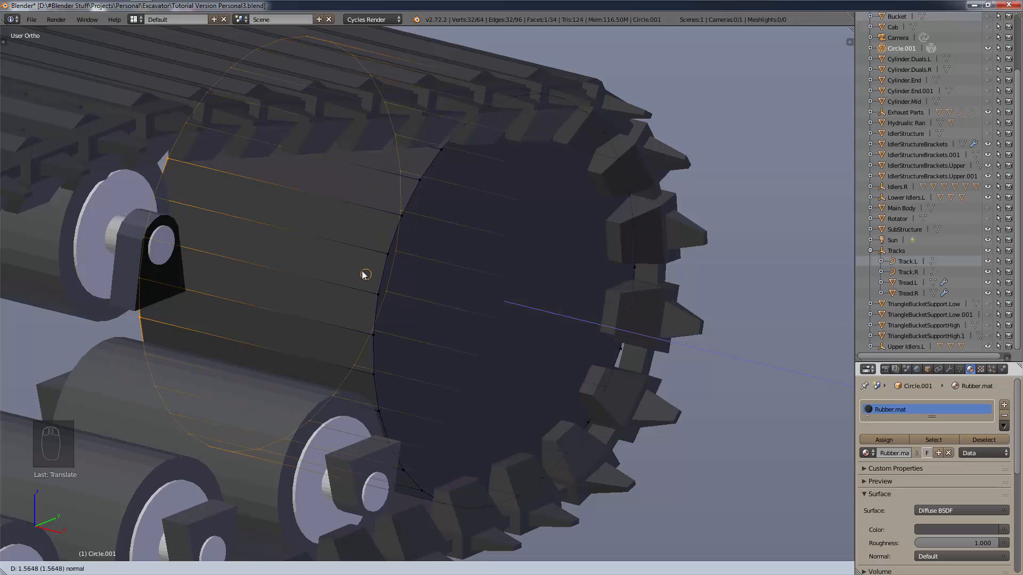
click(362, 270)
scroll(362, 271, down, 3)
middle_drag(590, 140, 153, 373)
scroll(520, 361, up, 2)
shift+middle_drag(516, 512, 379, 418)
scroll(526, 442, up, 5)
Adjust the extruded end face along X to fit the inner side of the tread links.
key(g)
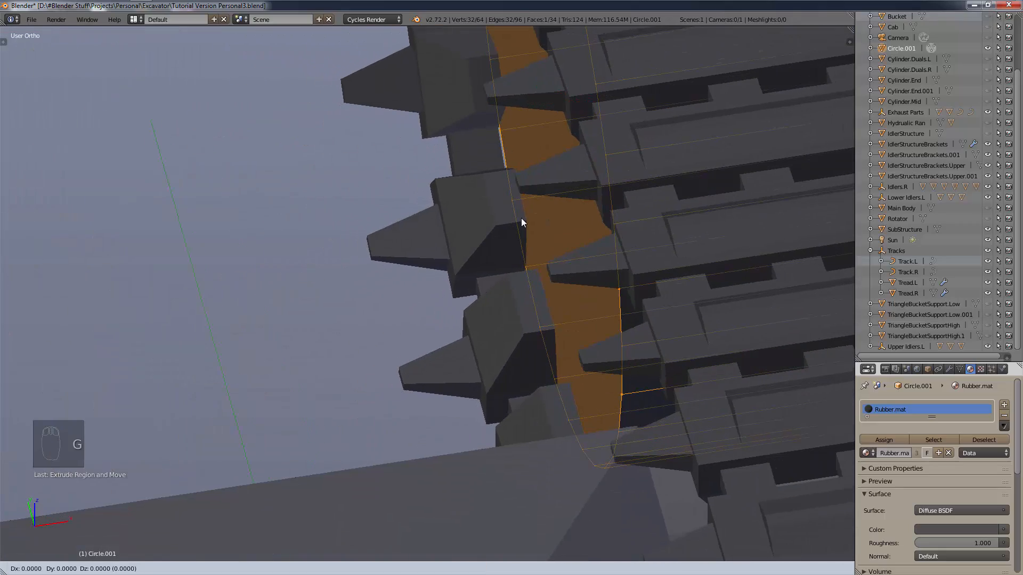
key(x)
click(521, 219)
scroll(509, 219, down, 5)
shift+middle_drag(509, 219, 508, 215)
scroll(509, 219, down, 4)
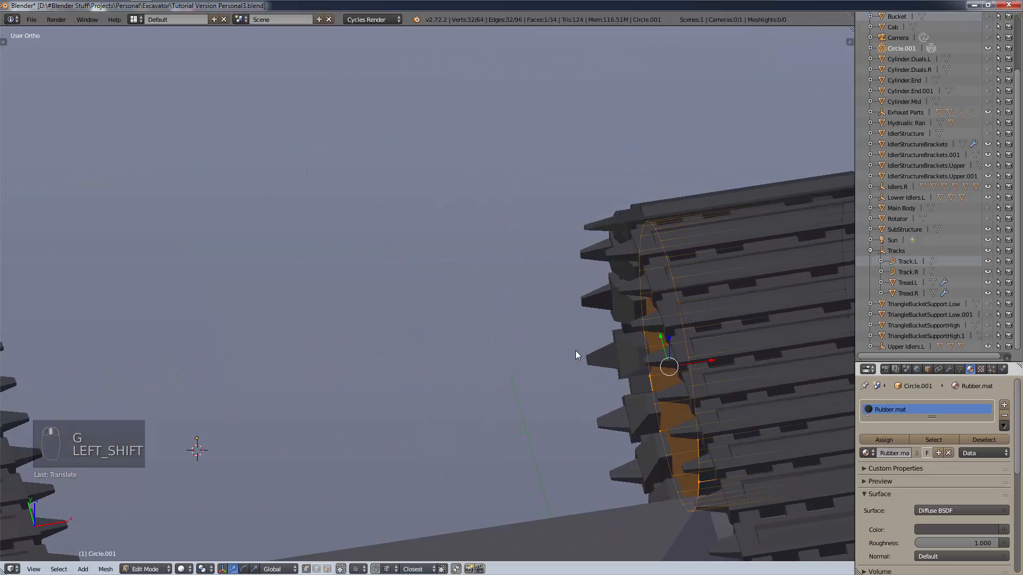
Inspect the extruded wheel inside the track and compare it with the side-view blueprint.
middle_drag(578, 353, 656, 331)
mouse_move(550, 362)
middle_down()
mouse_move(548, 344)
mouse_move(551, 362)
middle_up()
scroll(550, 362, down, 5)
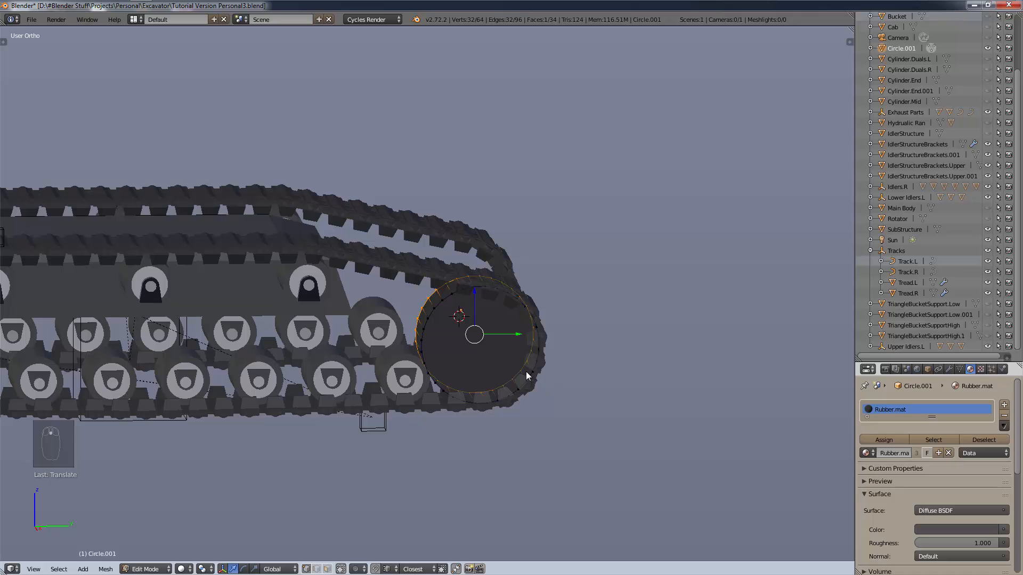
key(KP_3)
shift+middle_drag(210, 437, 564, 382)
shift+middle_drag(640, 397, 599, 409)
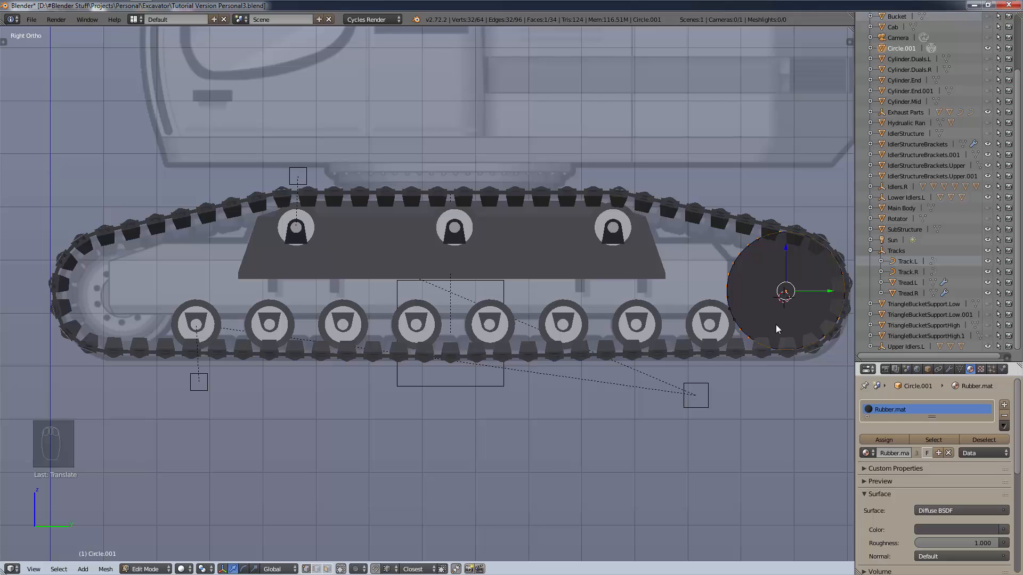
key(alt+d)
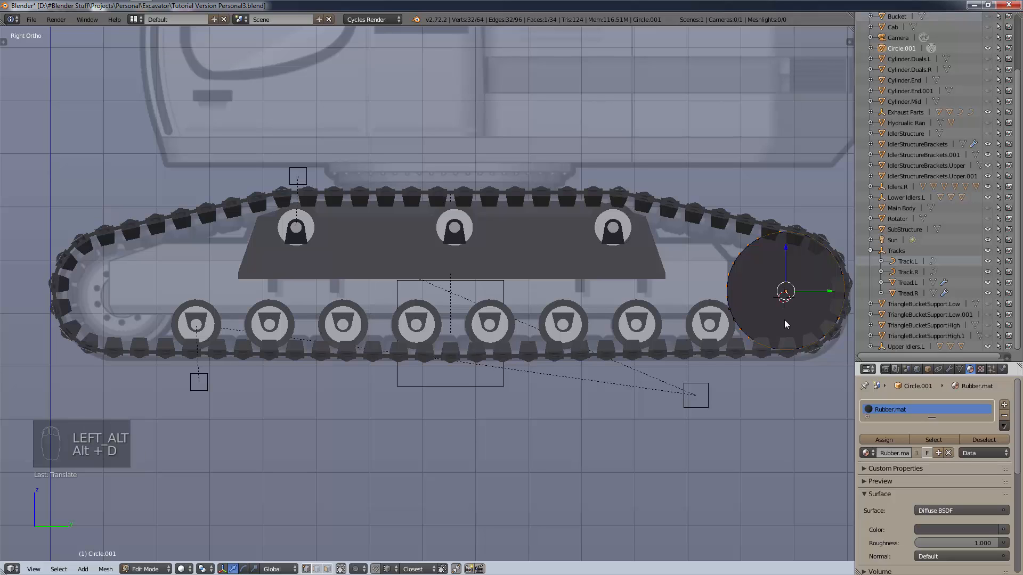
right_click(781, 350)
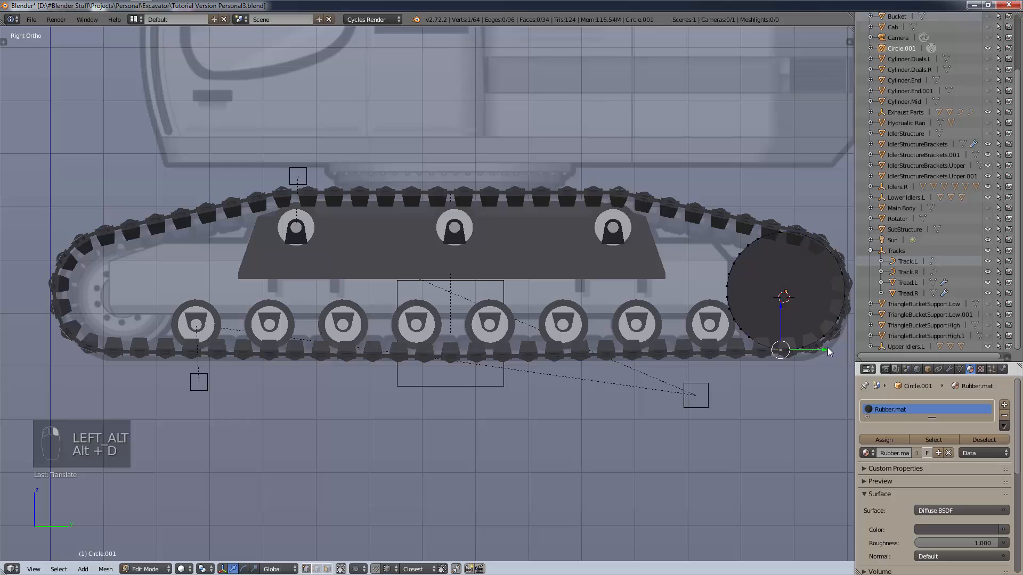
key(ctrl)
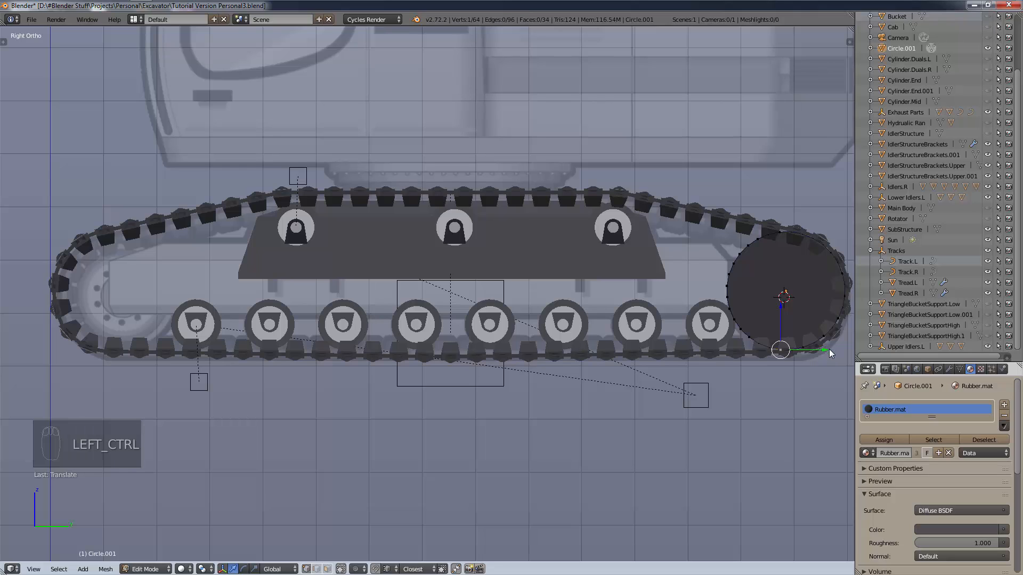
key(ctrl+z)
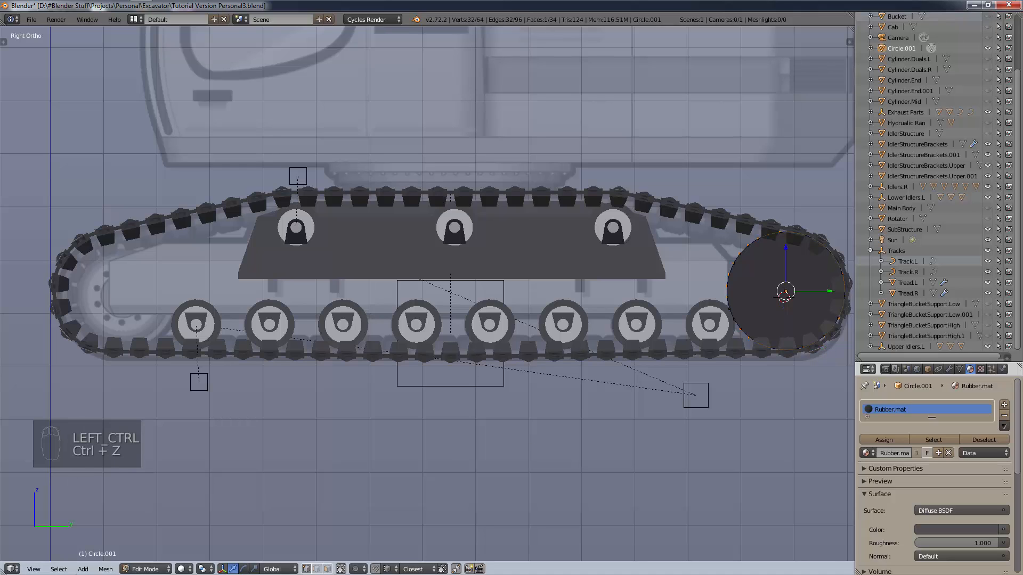
Return to Object Mode and make a linked duplicate of the rear wheel in place.
click(146, 570)
click(141, 561)
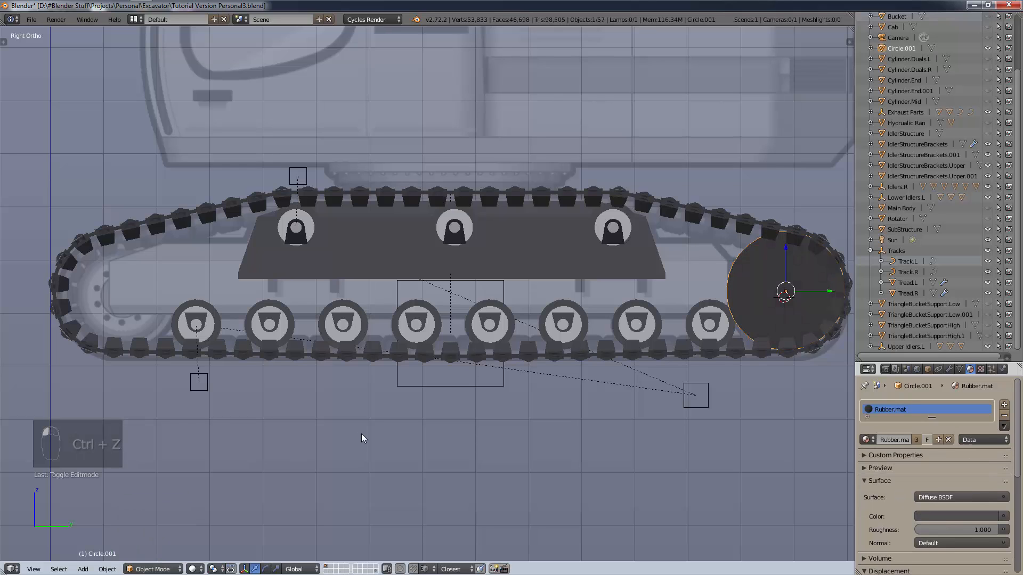
key(alt+d)
right_click(361, 438)
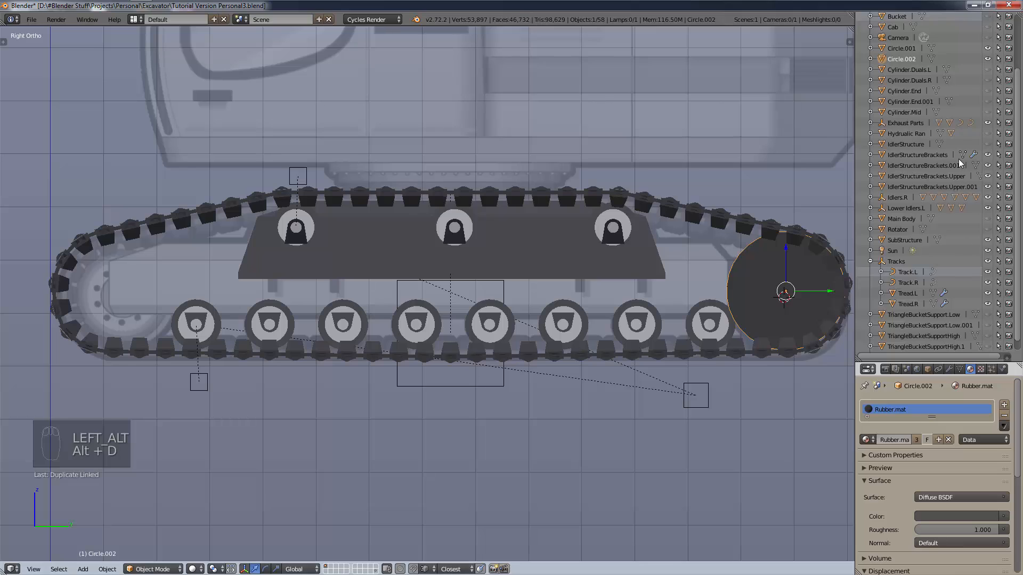
Rename the original wheel object Circle.001 as DriveWheelRear.L.
scroll(961, 165, up, 5)
double_click(909, 114)
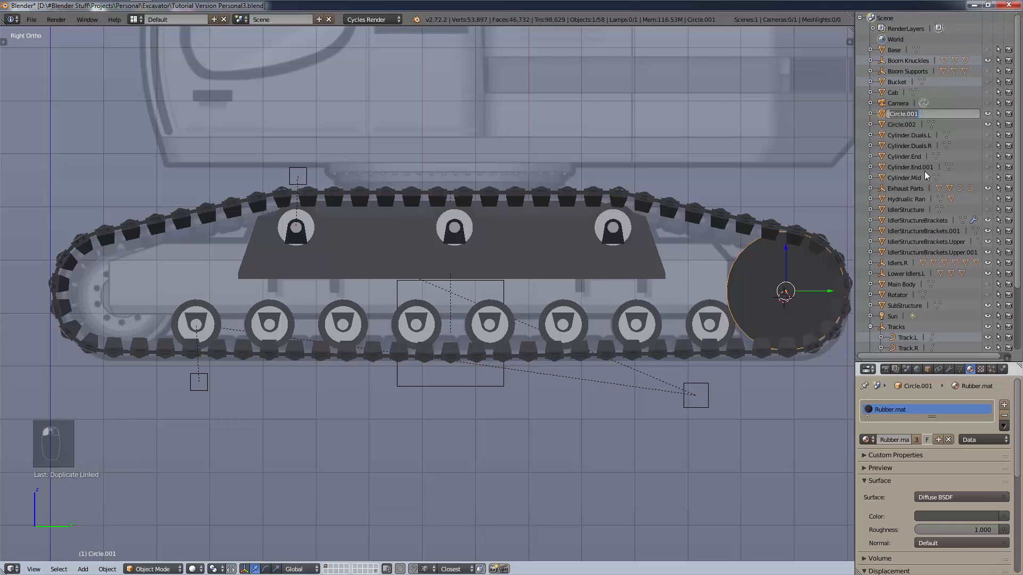
text(DriveWheel)
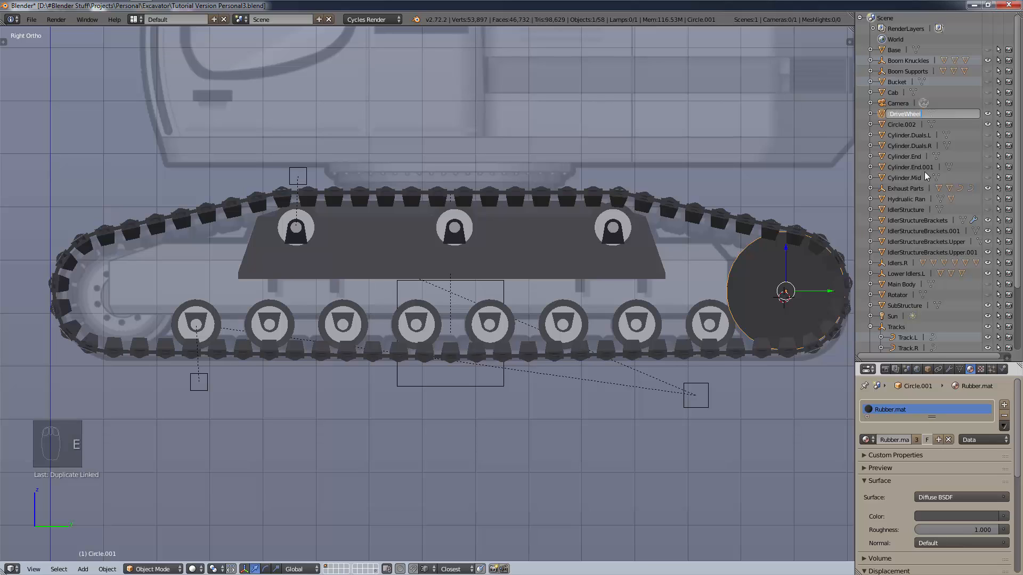
text(Rear.L)
key(Return)
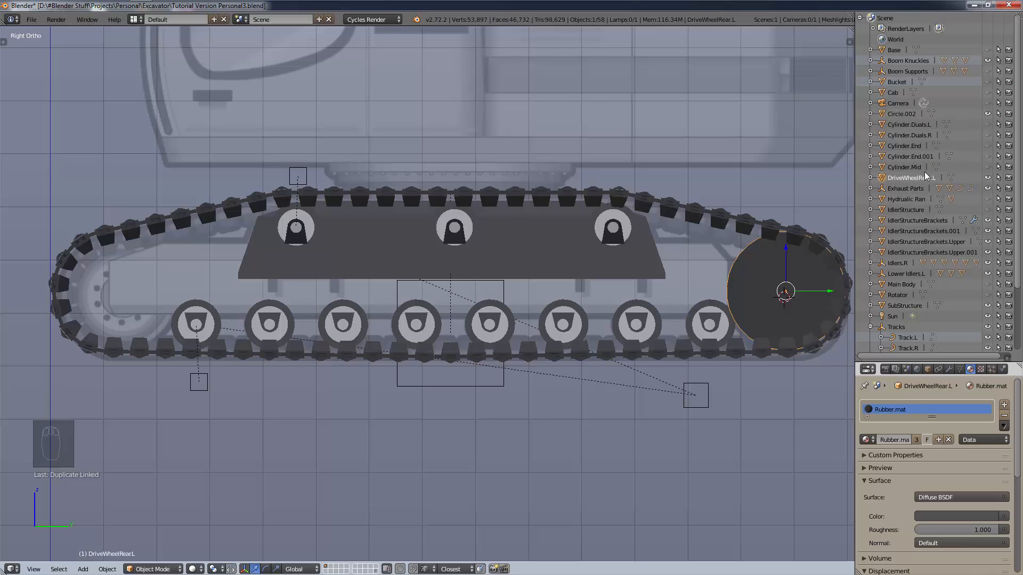
Rename the duplicated wheel object Circle.002 as DriveWheelFront.L.
double_click(902, 114)
text(Dr)
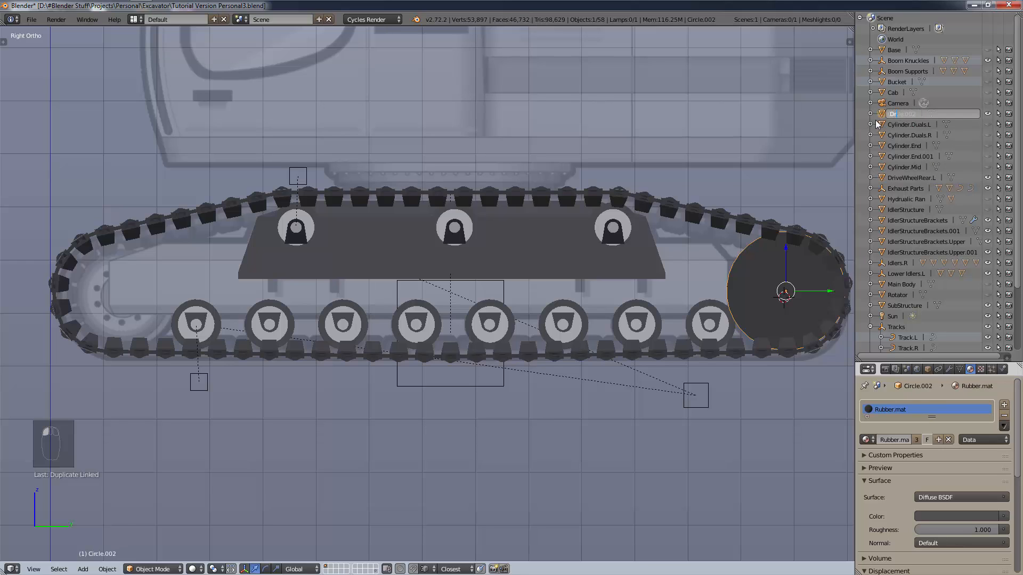
text(iveWheelFront.L)
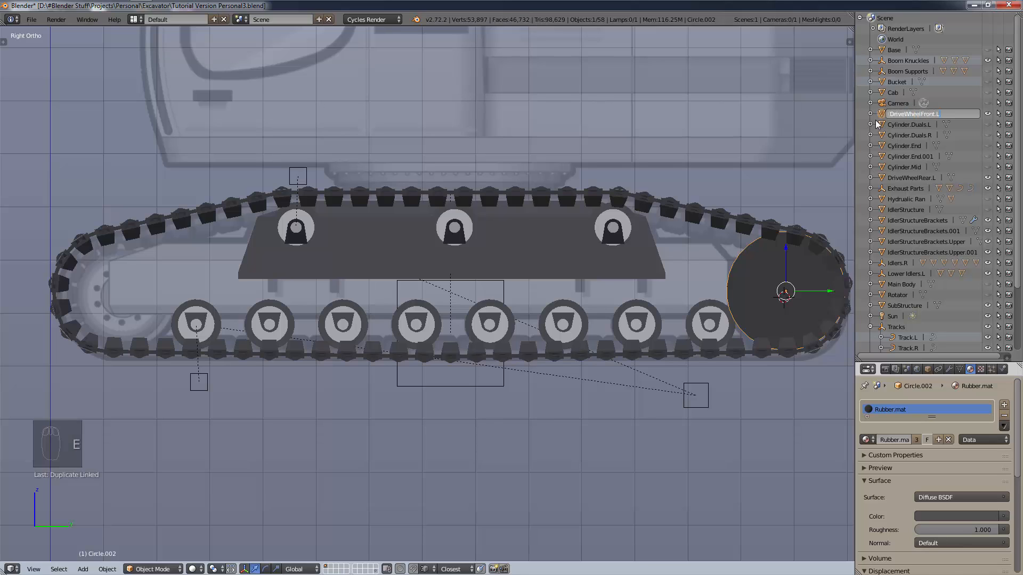
key(Return)
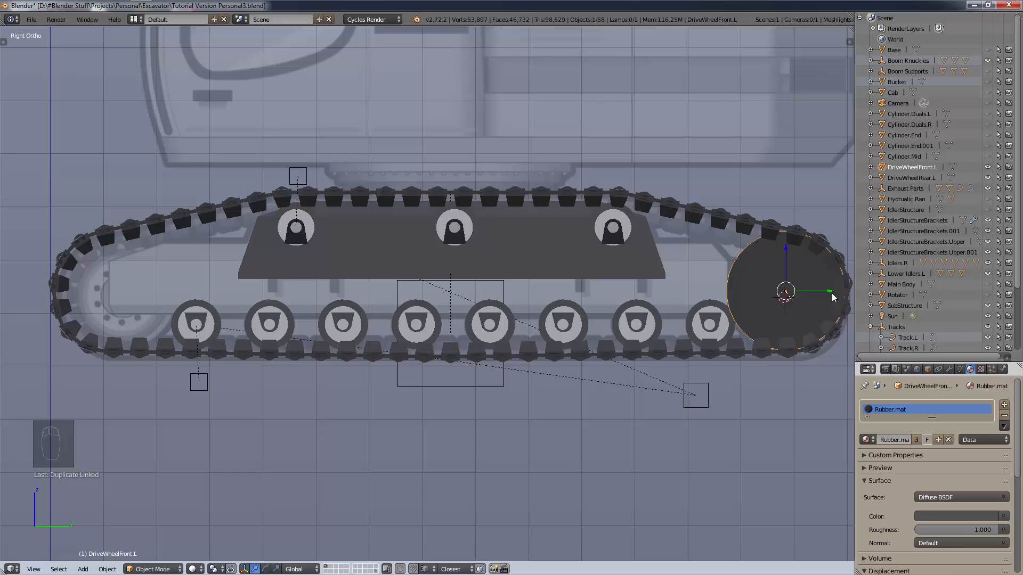
Move the DriveWheelFront.L duplicate about 12.36 units along negative Y to the front end of the track.
key(g)
key(y)
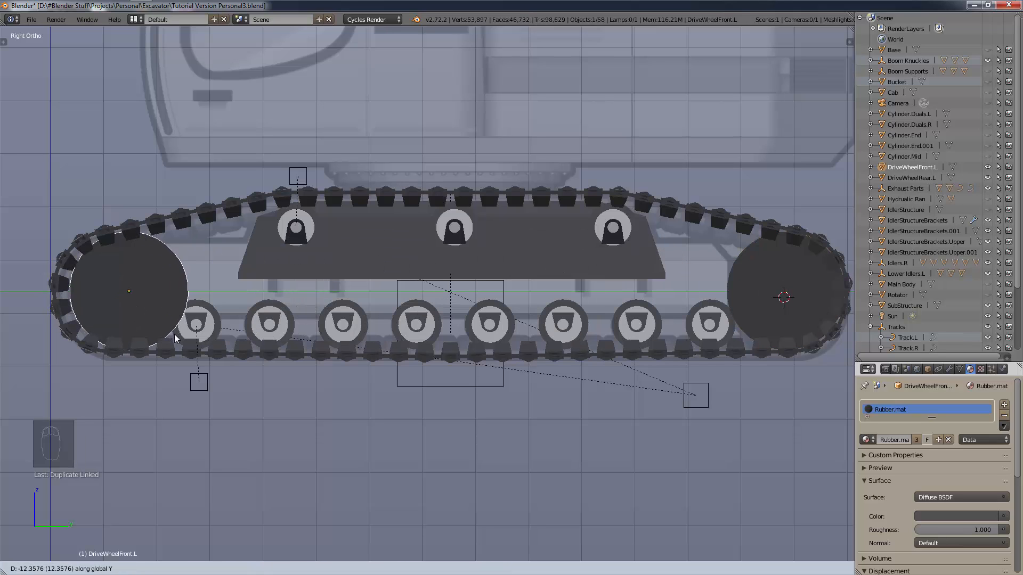
click(175, 339)
Compare the front and rear wheels' fit in the track, and shift the front wheel slightly along negative Y, closer to the tread links.
scroll(49, 264, up, 6)
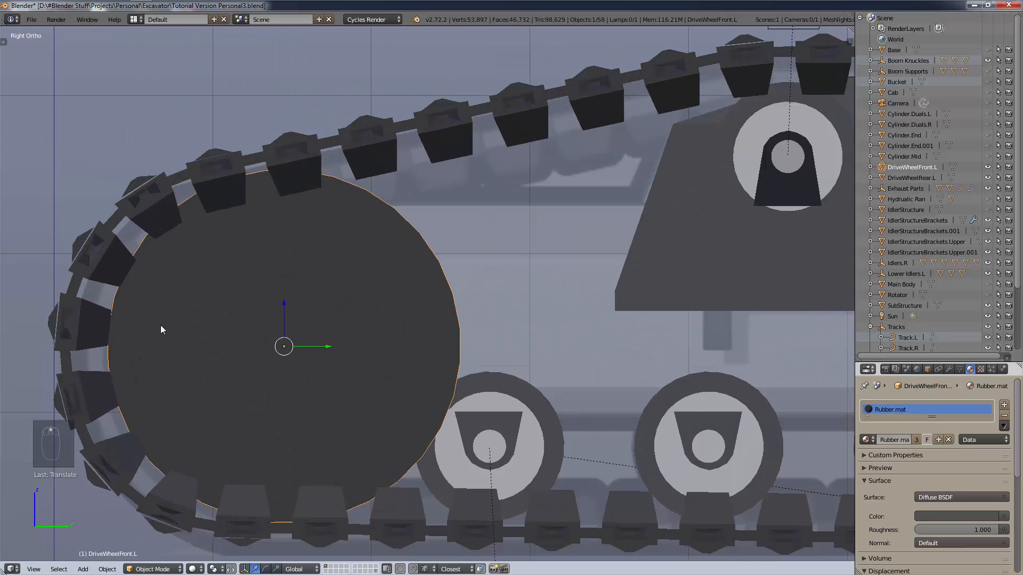
scroll(308, 318, down, 9)
shift+middle_drag(606, 277, 467, 305)
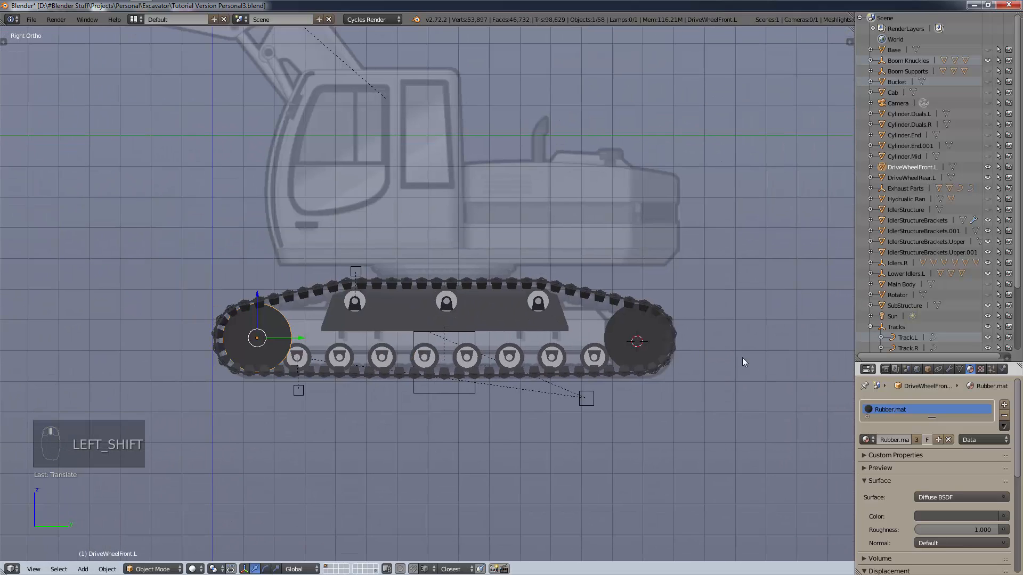
scroll(724, 358, up, 10)
scroll(517, 313, down, 6)
shift+middle_drag(355, 319, 449, 316)
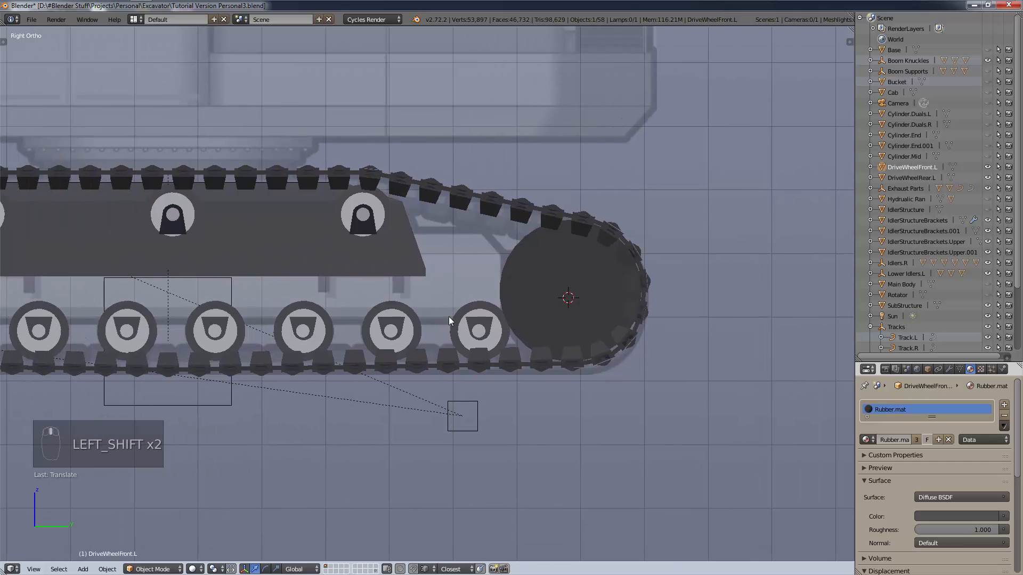
shift+middle_drag(214, 311, 846, 346)
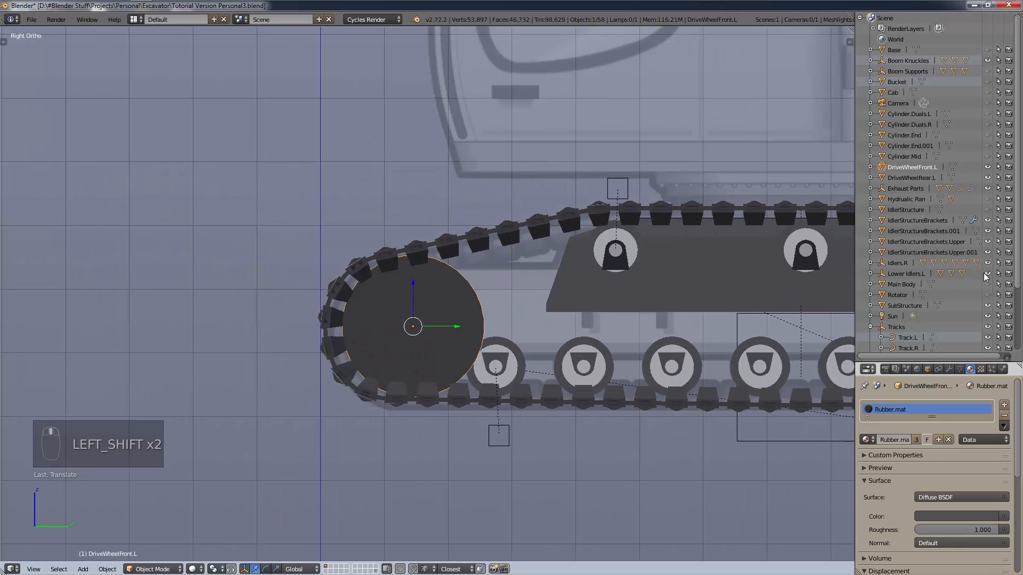
scroll(359, 356, up, 6)
key(g)
key(y)
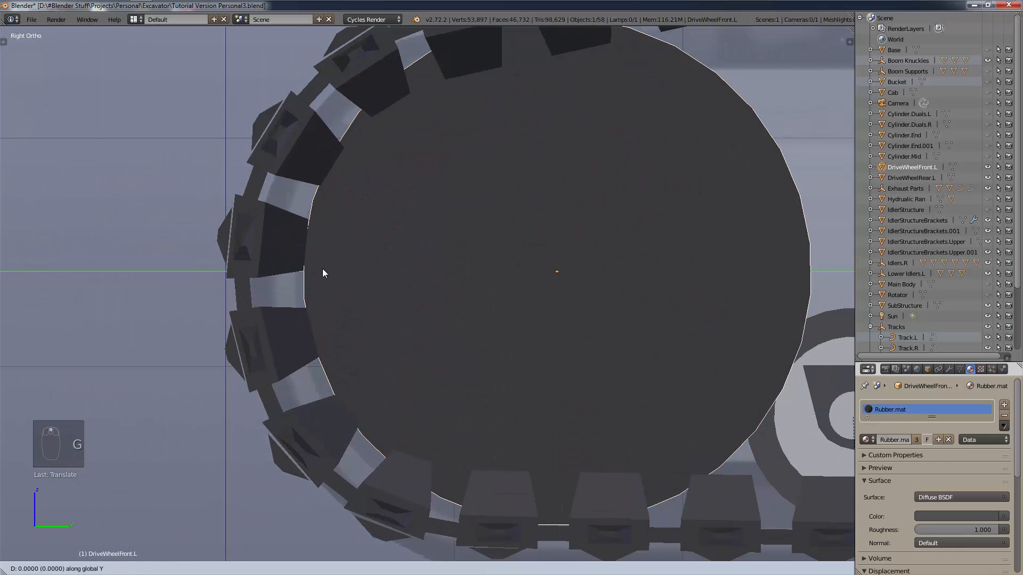
click(235, 285)
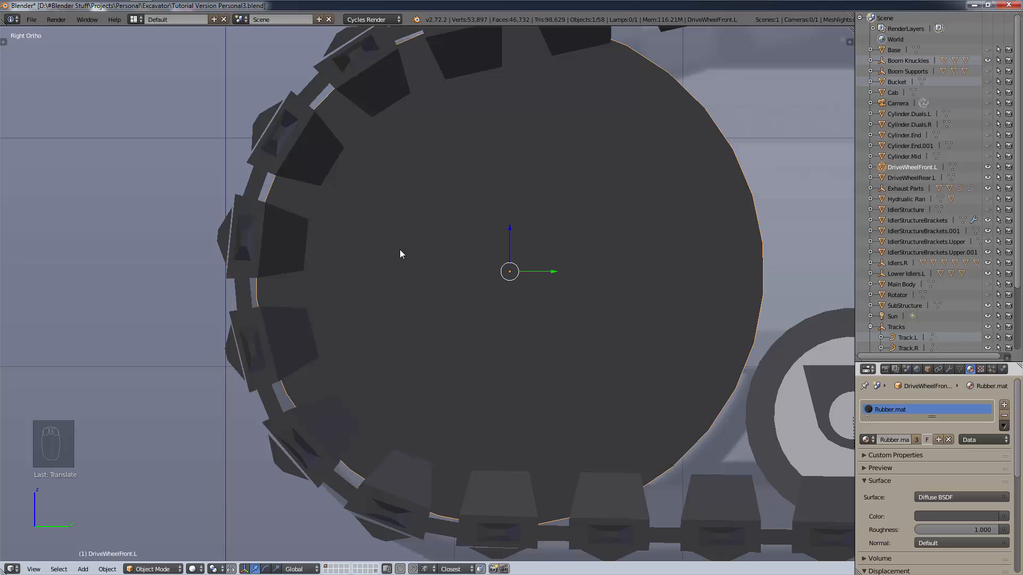
Examine up close how the rear wheel's edge meets the tread links for comparison with the front wheel.
scroll(457, 258, down, 3)
shift+middle_drag(647, 386, 293, 336)
scroll(671, 301, down, 6)
scroll(656, 332, up, 9)
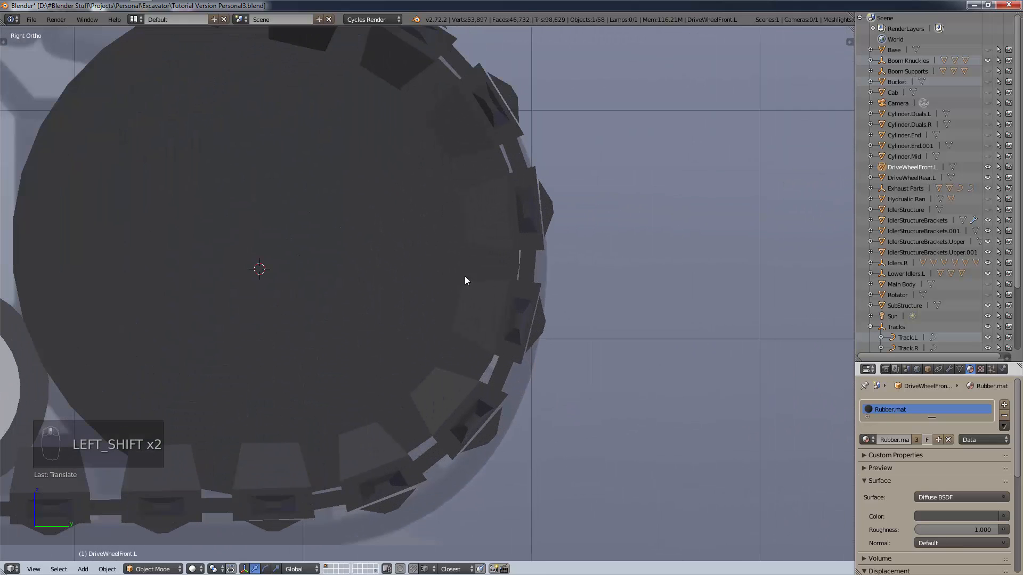
Compare the fit of both left drive wheels in the track, and shift the front one slightly forward along the Y axis.
right_click(266, 267)
scroll(325, 284, down, 4)
shift+middle_drag(325, 283, 625, 356)
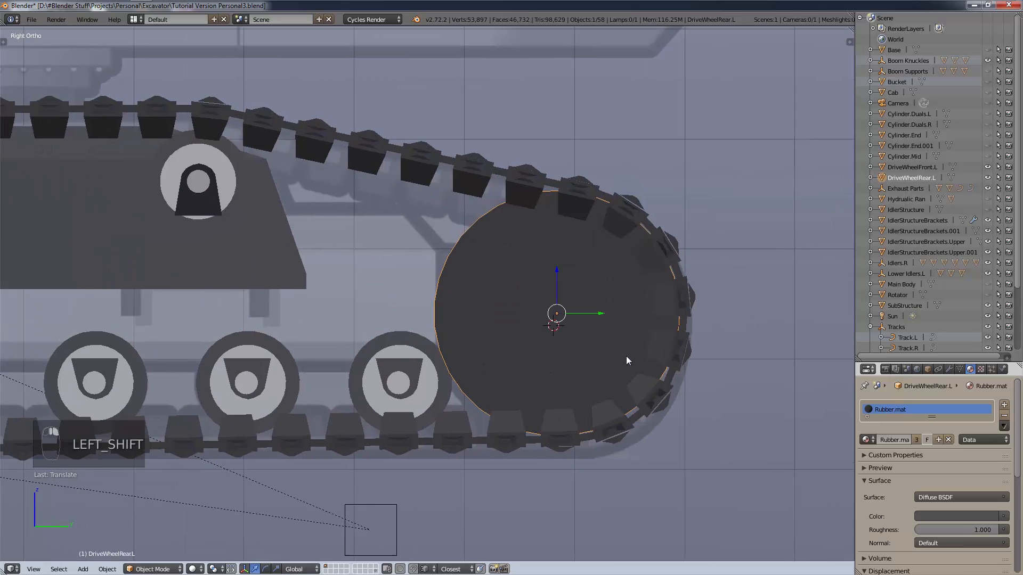
scroll(688, 369, up, 3)
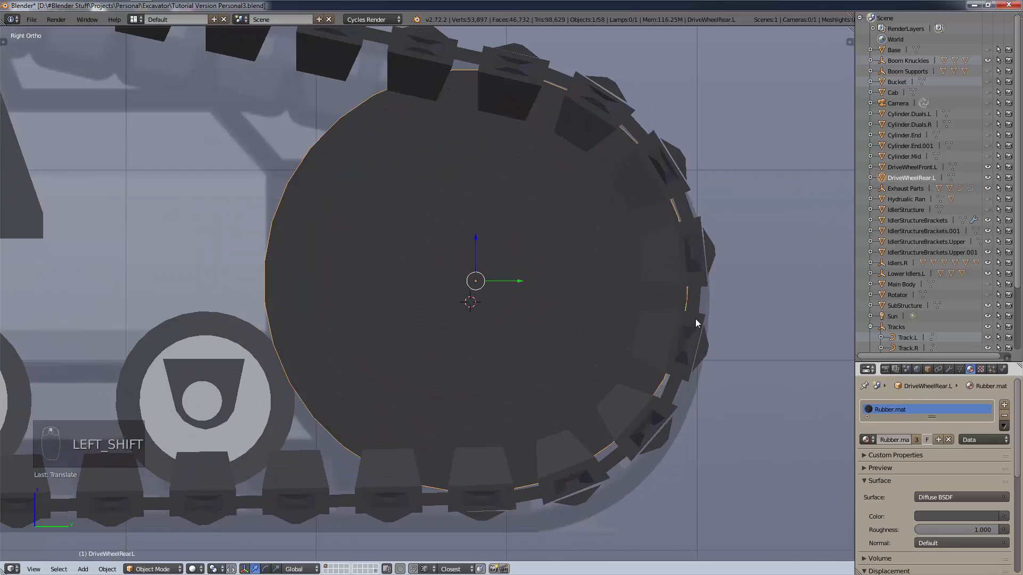
scroll(695, 318, down, 12)
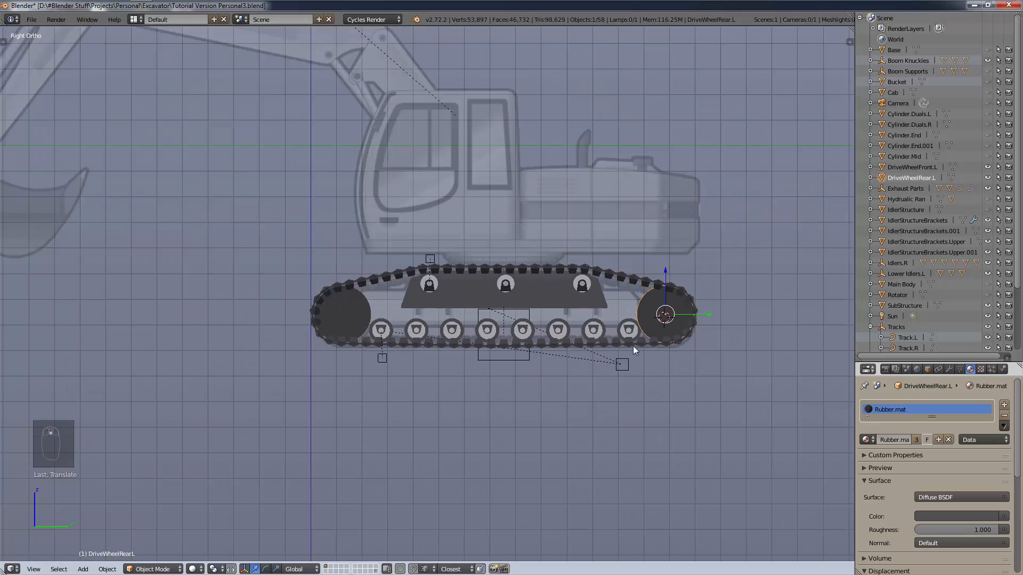
scroll(333, 319, up, 12)
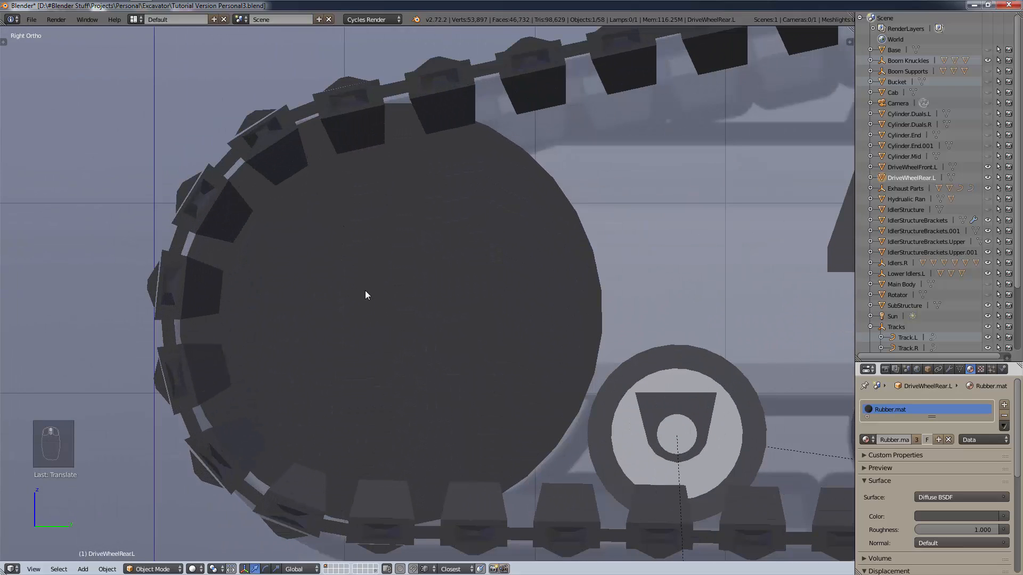
right_click(367, 291)
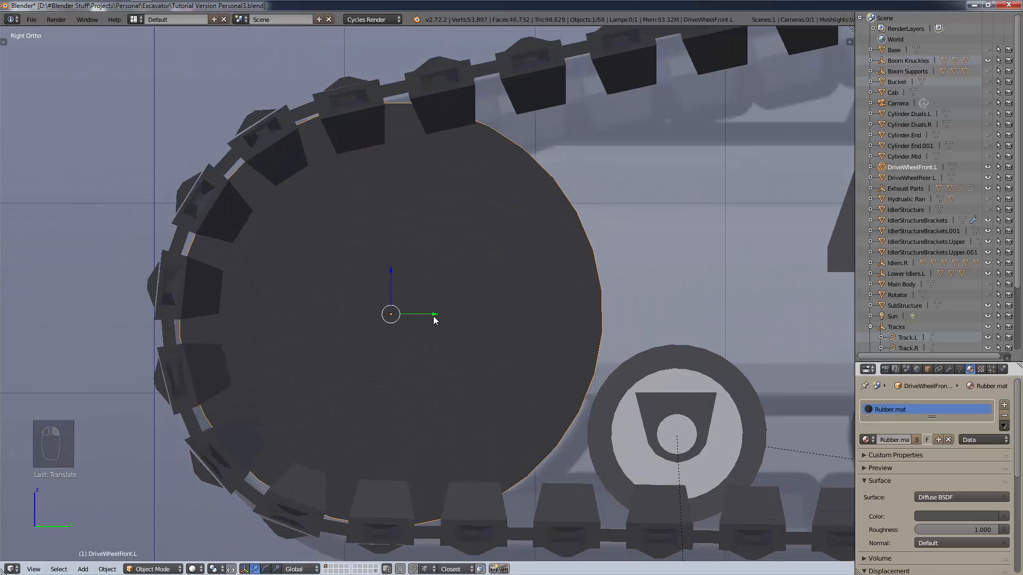
drag(433, 315, 363, 348)
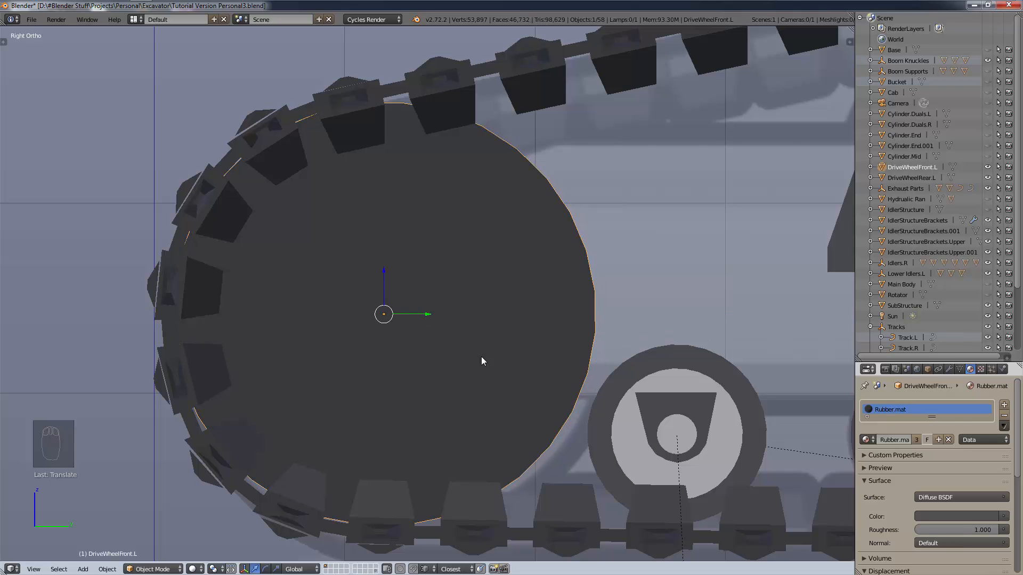
Make linked duplicates of the front and rear left drive wheels, leaving them in place.
scroll(481, 353, down, 4)
shift+middle_drag(417, 342, 64, 325)
scroll(647, 368, down, 3)
shift+middle_drag(647, 367, 581, 353)
scroll(582, 326, down, 3)
shift+right_click(610, 276)
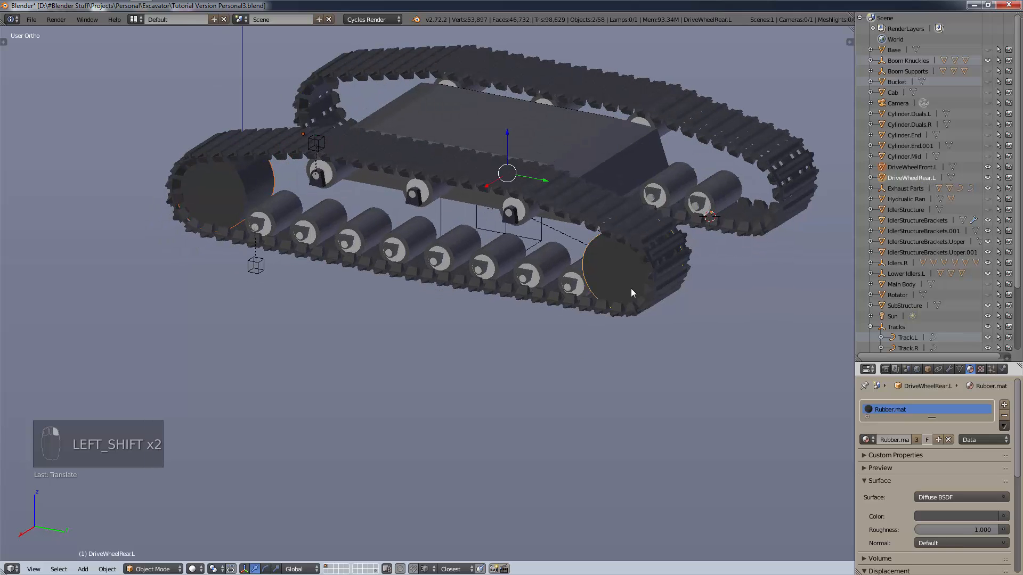
middle_drag(632, 292, 617, 289)
shift+middle_drag(684, 337, 604, 412)
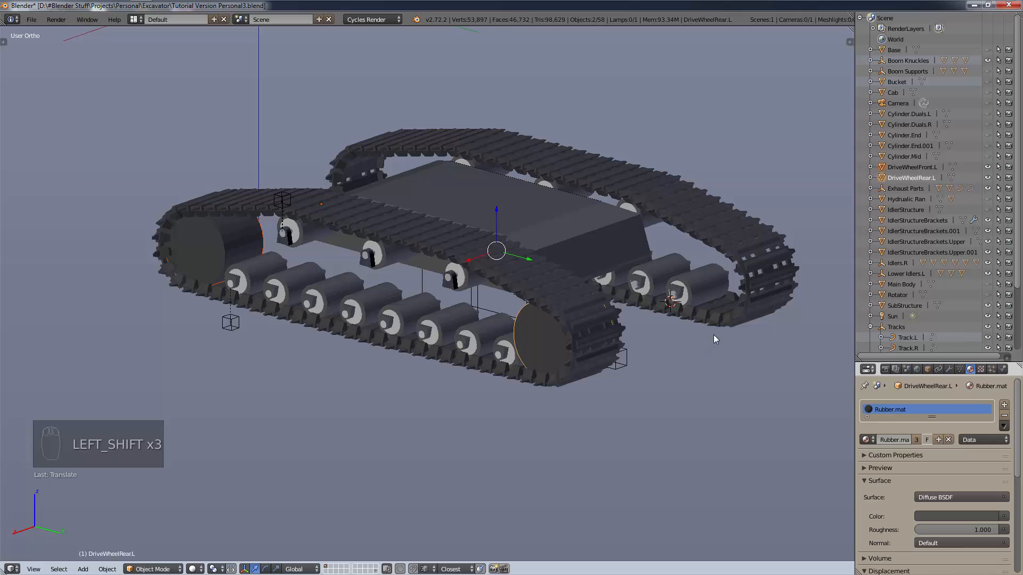
key(alt+d)
right_click(595, 320)
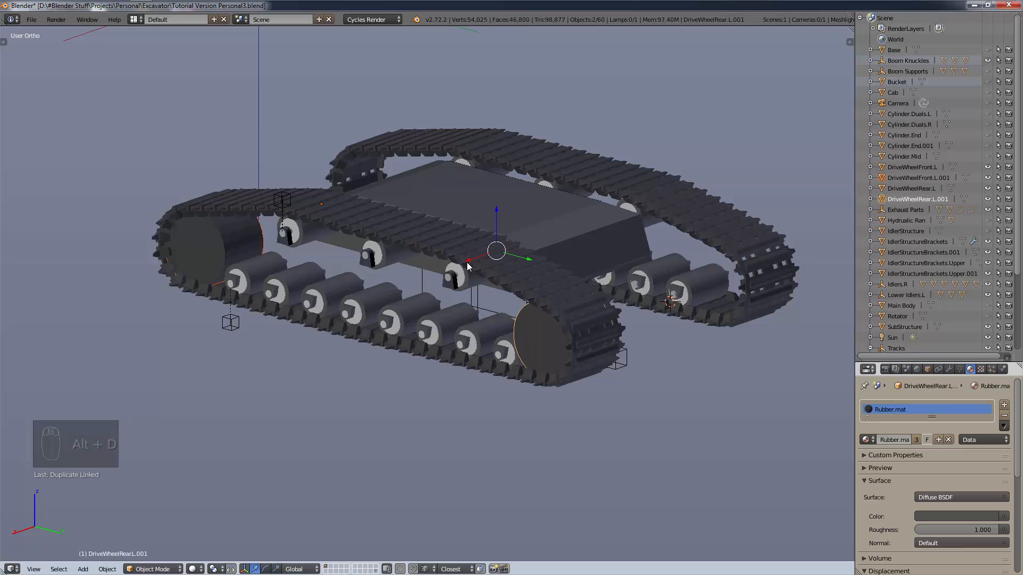
Move the duplicated drive wheels along the X axis into the opposite track and fine-tune their alignment.
key(g)
key(x)
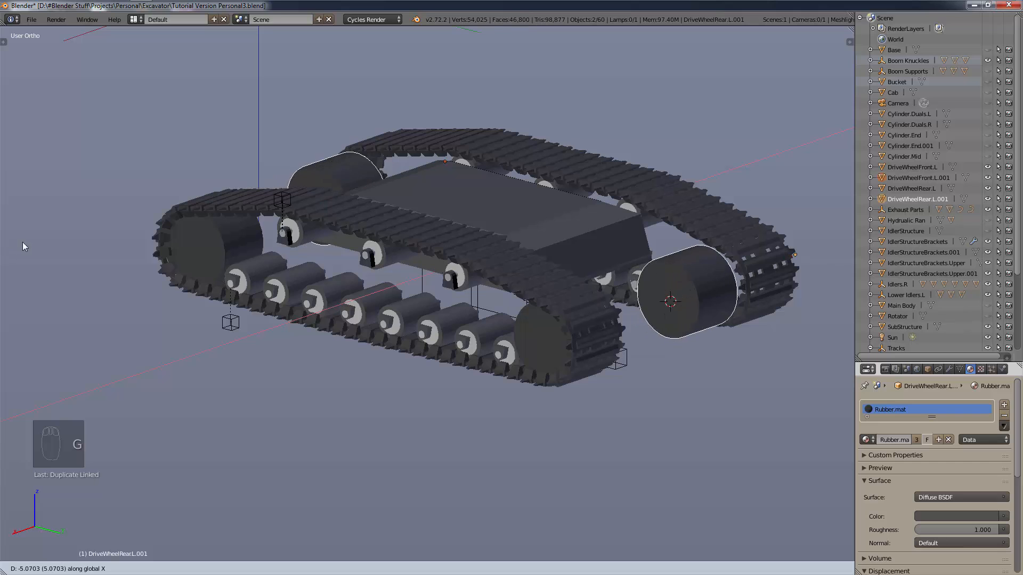
click(60, 226)
scroll(311, 267, up, 1)
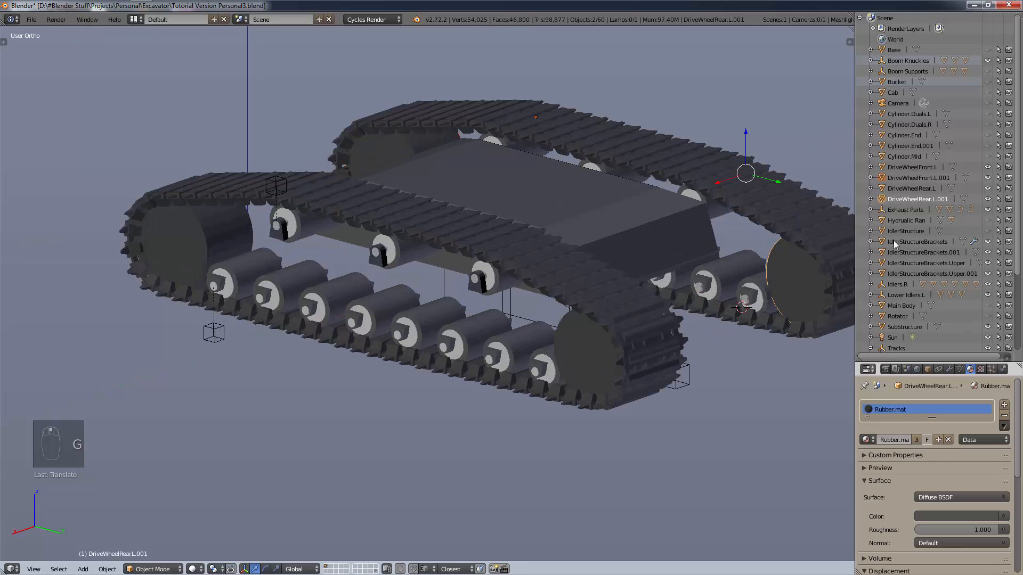
shift+middle_drag(780, 323, 594, 369)
scroll(594, 371, up, 7)
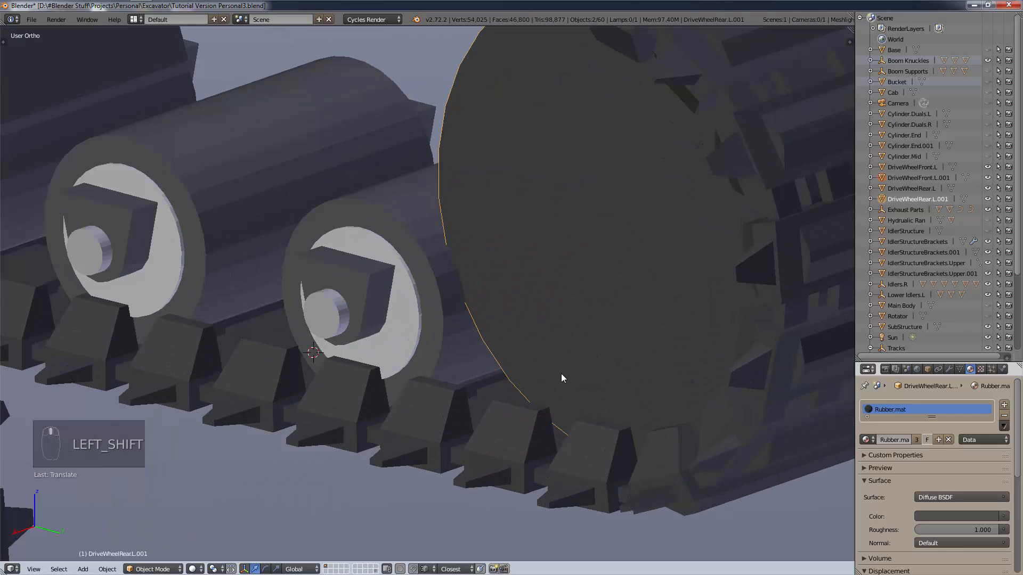
key(g)
key(x)
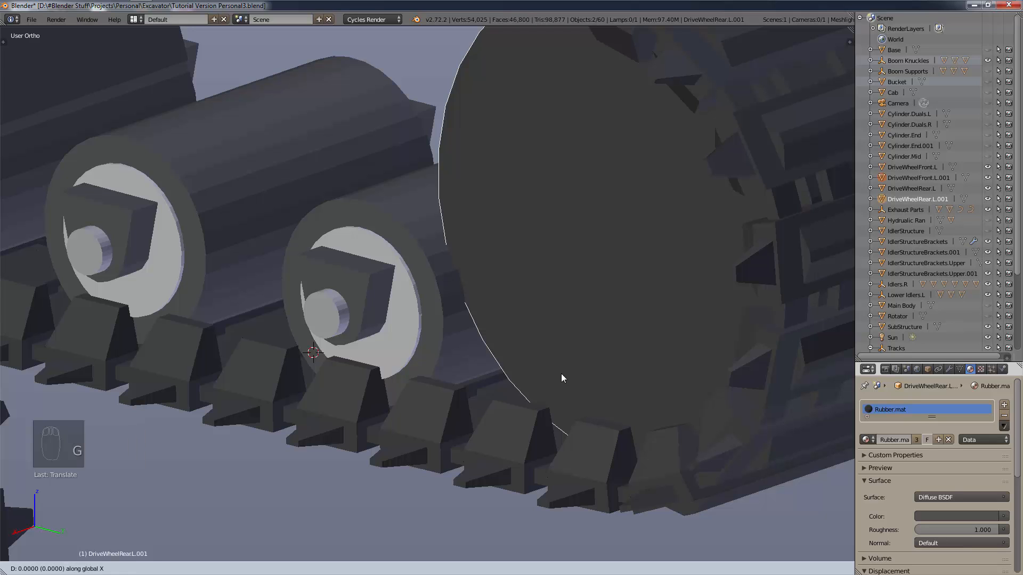
click(504, 401)
scroll(545, 343, down, 8)
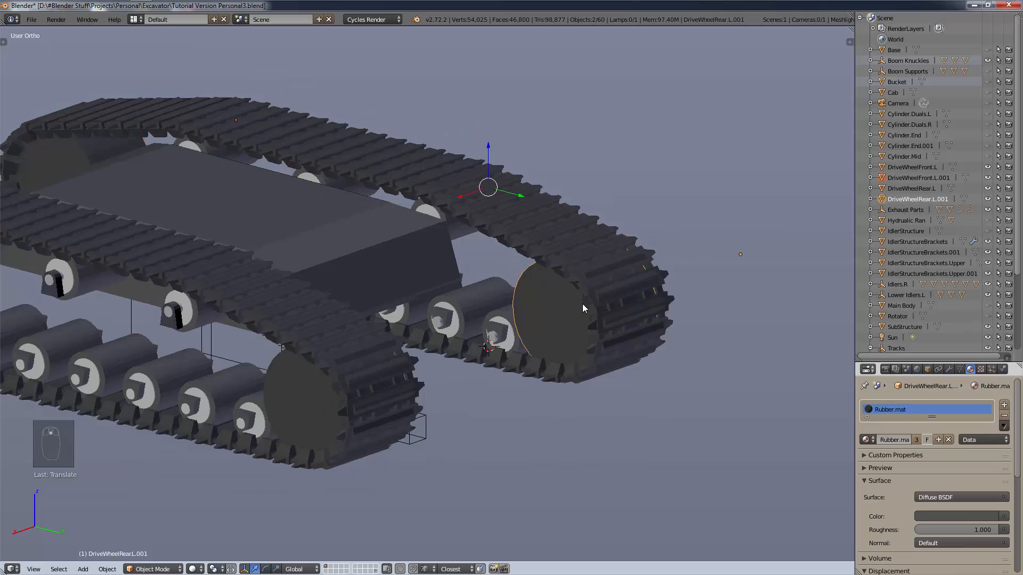
Rename the duplicated wheels DriveWheelFront.R and DriveWheelRear.R.
double_click(916, 178)
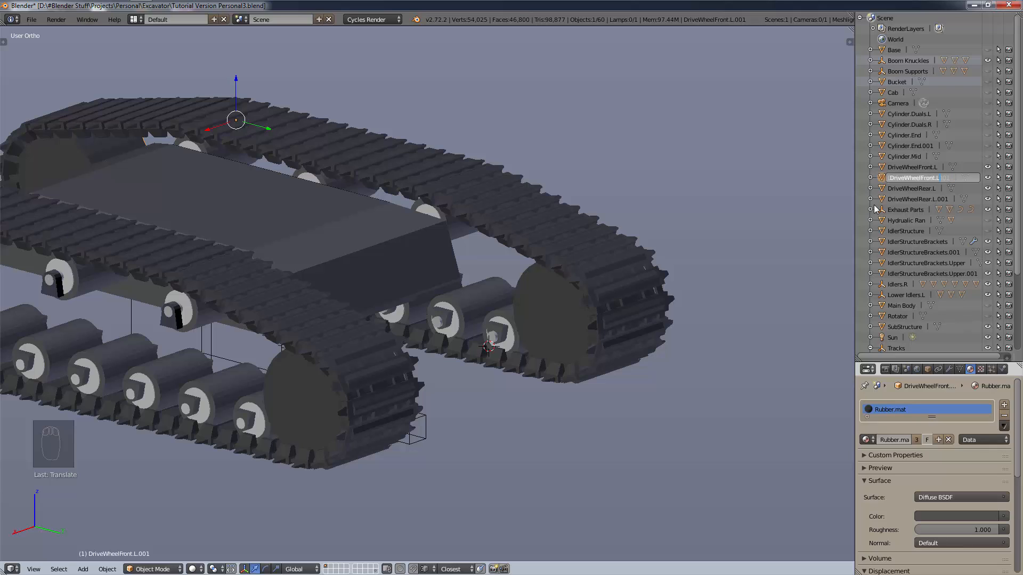
key(Return)
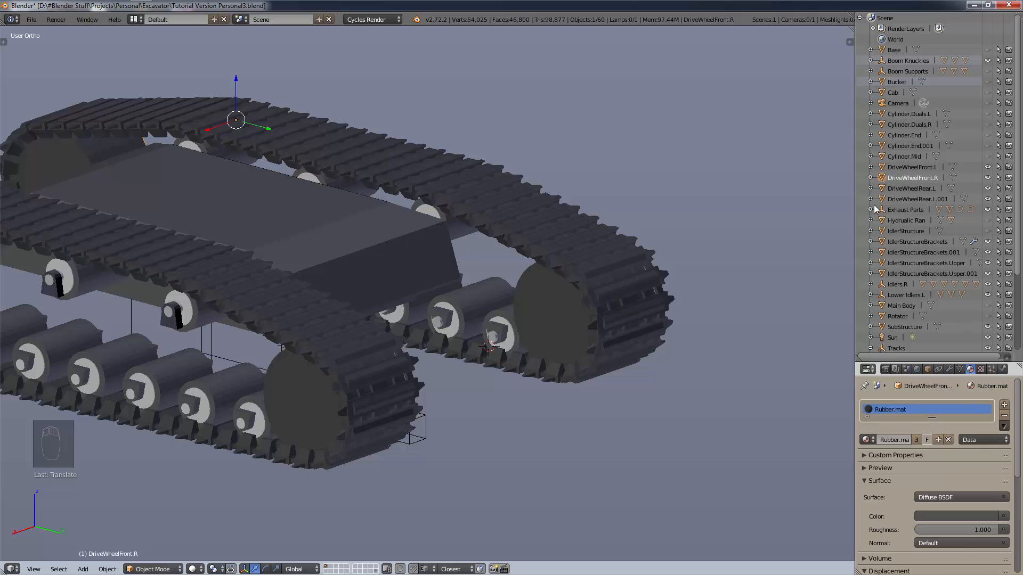
double_click(933, 198)
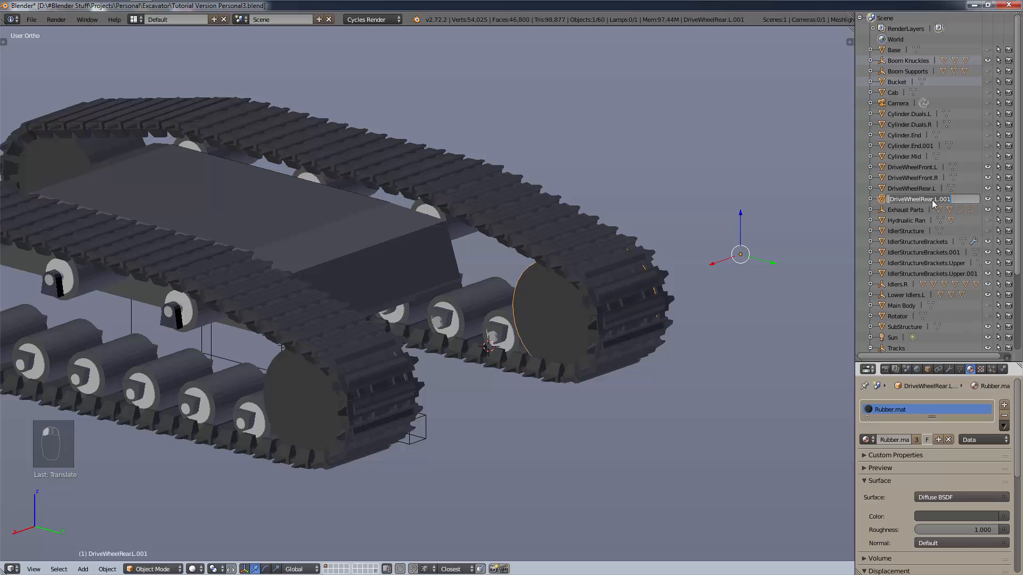
key(BackSpace)
key(BackSpace)
key(BackSpace)
key(BackSpace)
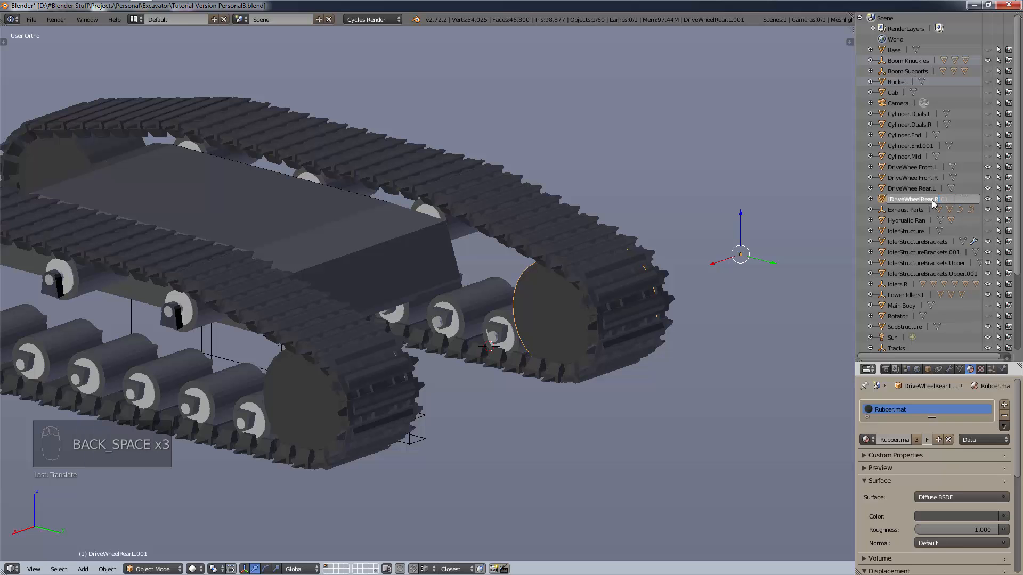
text(R)
key(Return)
Adjust the rear right drive wheel's position slightly along the X axis within its track.
middle_drag(698, 199, 554, 230)
shift+middle_drag(618, 241, 589, 250)
scroll(601, 268, up, 9)
mouse_move(610, 286)
middle_down()
mouse_move(631, 293)
mouse_move(604, 290)
middle_up()
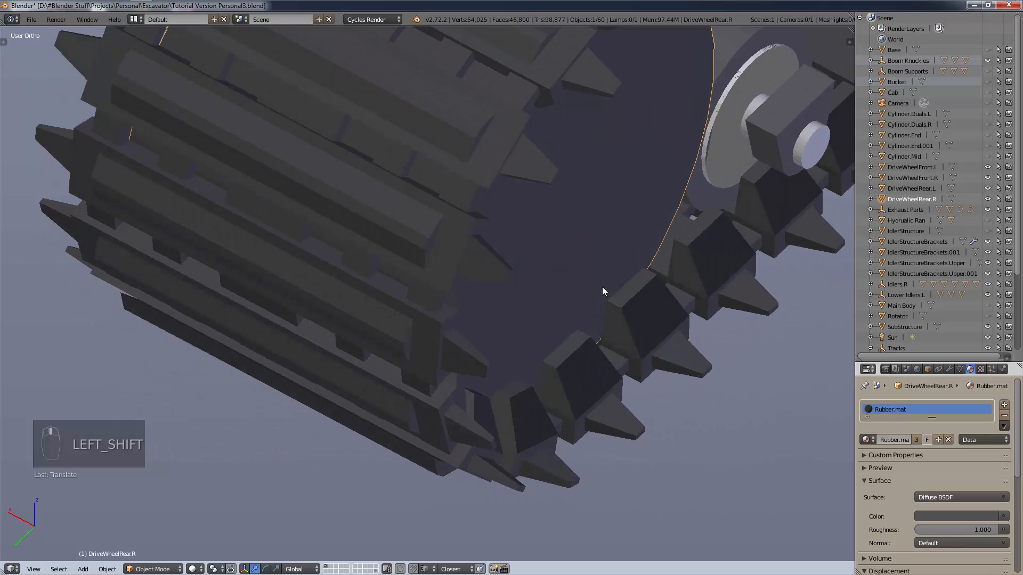
key(g)
key(x)
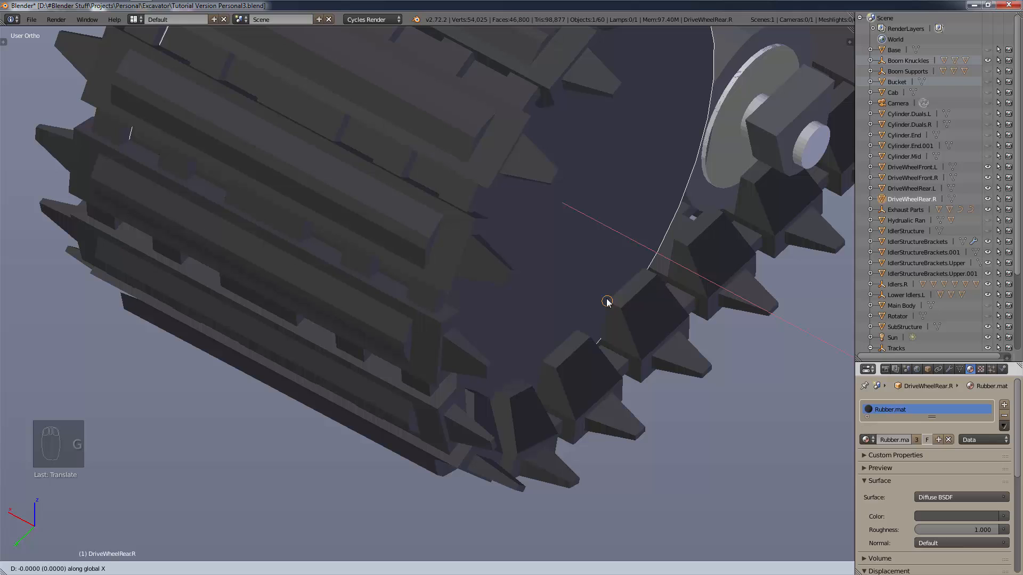
click(607, 298)
scroll(612, 296, down, 7)
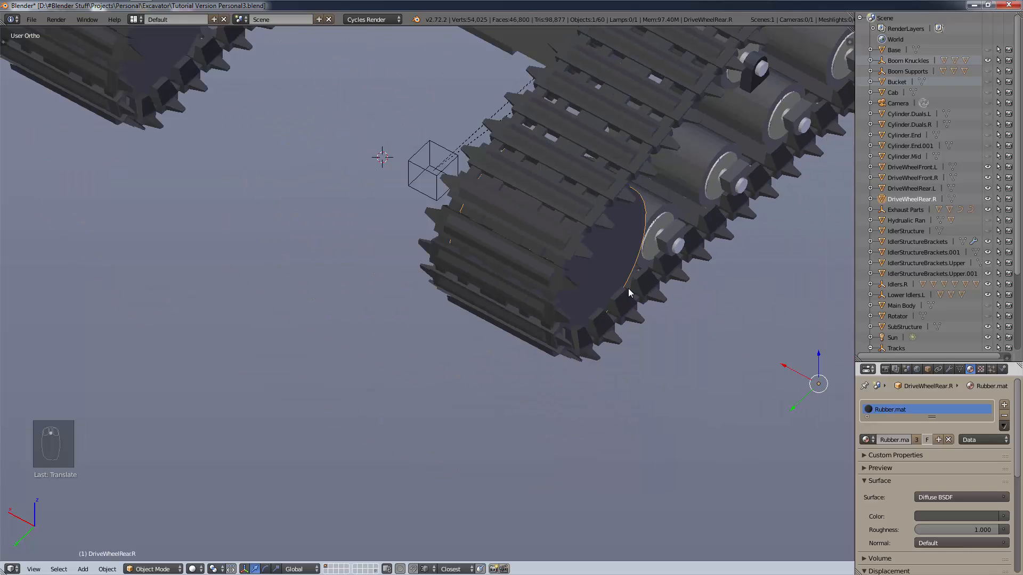
Adjust the front right drive wheel's position slightly along the X axis within its track.
shift+middle_drag(578, 296, 110, 170)
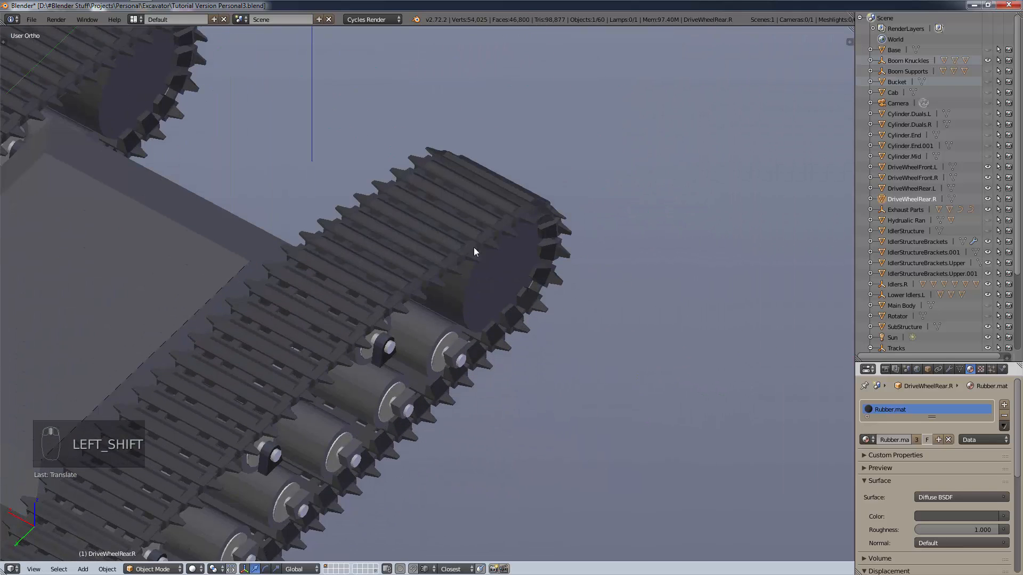
scroll(475, 250, up, 2)
right_click(502, 285)
scroll(535, 385, up, 3)
key(g)
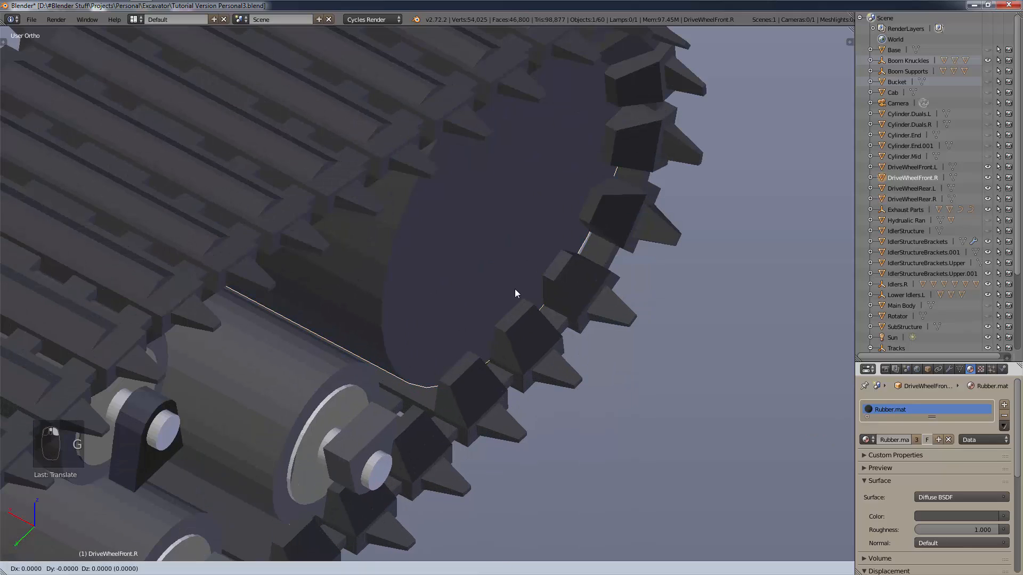
key(x)
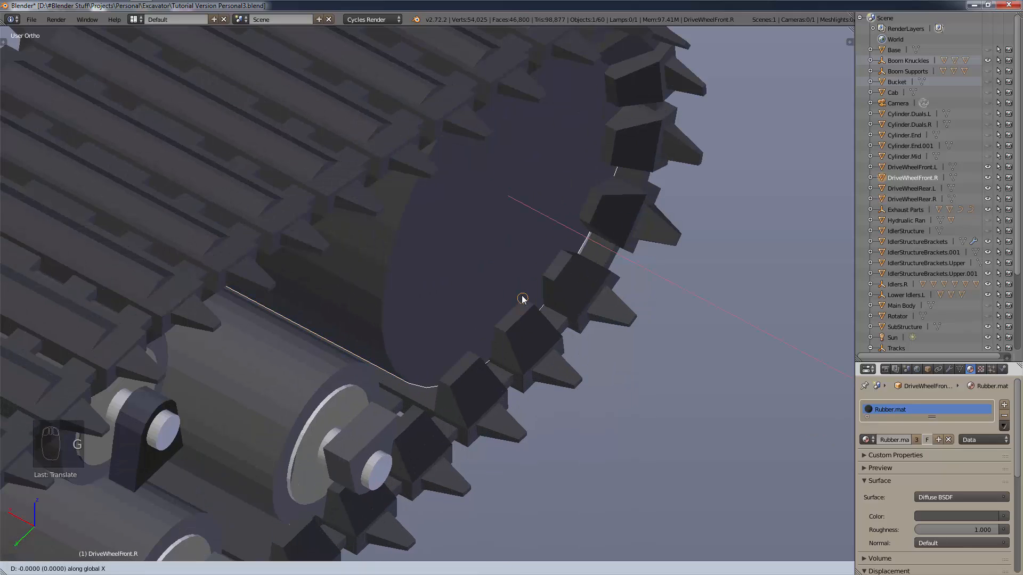
click(522, 300)
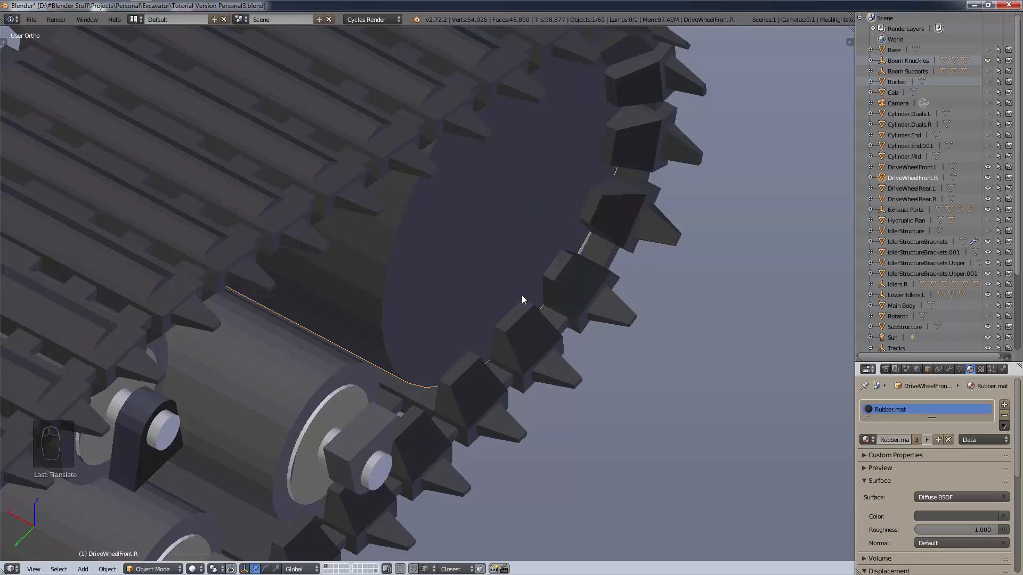
Examine the fit of the drive wheels in both tracks from several angles and distances.
scroll(523, 298, down, 4)
middle_drag(582, 353, 588, 331)
scroll(426, 296, down, 4)
scroll(524, 330, up, 4)
scroll(589, 332, down, 7)
scroll(723, 327, up, 4)
middle_drag(715, 326, 102, 321)
scroll(266, 373, down, 4)
shift+middle_drag(544, 366, 375, 388)
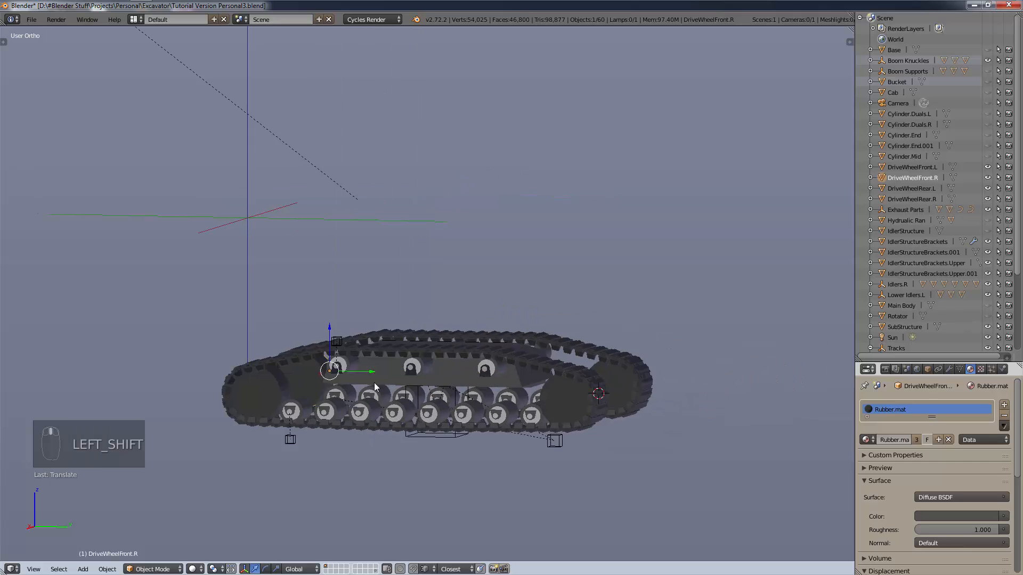
Replace the Rubber.mat material on all four drive wheels with BrushedStainless.mat.
scroll(389, 391, up, 2)
mouse_move(435, 395)
middle_down()
mouse_move(448, 405)
mouse_move(435, 406)
middle_up()
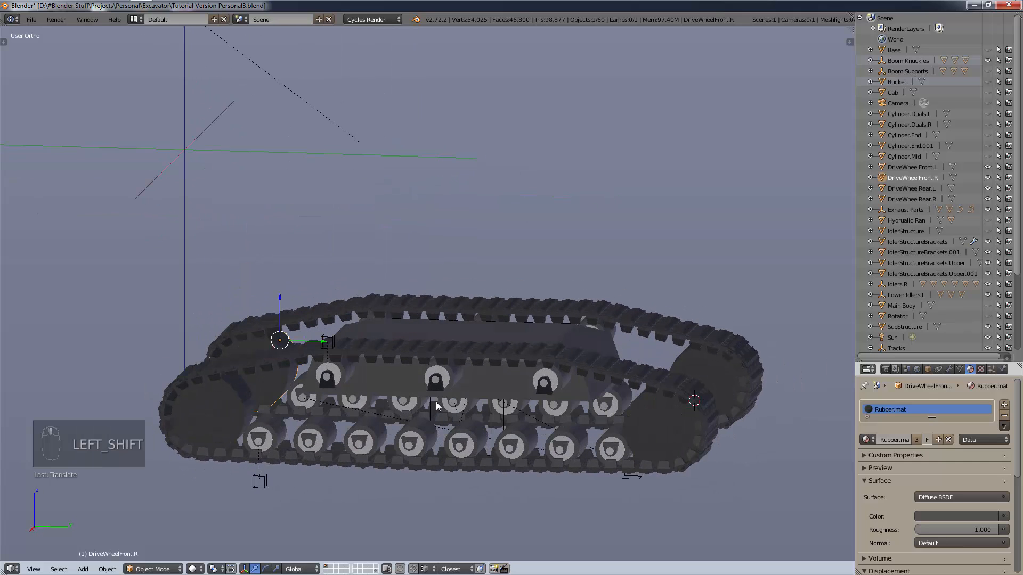
shift+right_click(231, 408)
shift+right_click(741, 386)
shift+right_click(727, 376)
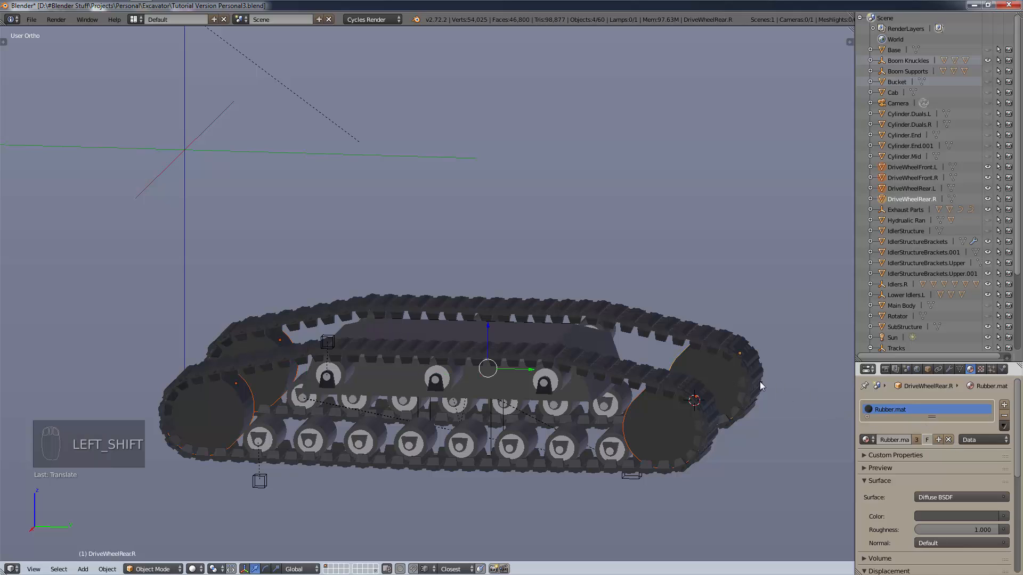
click(949, 439)
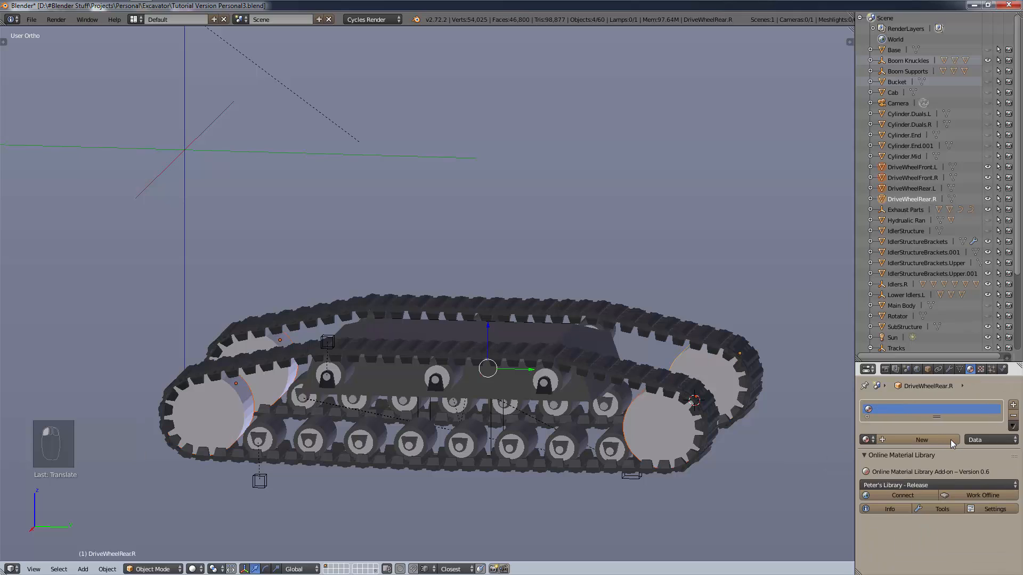
click(868, 442)
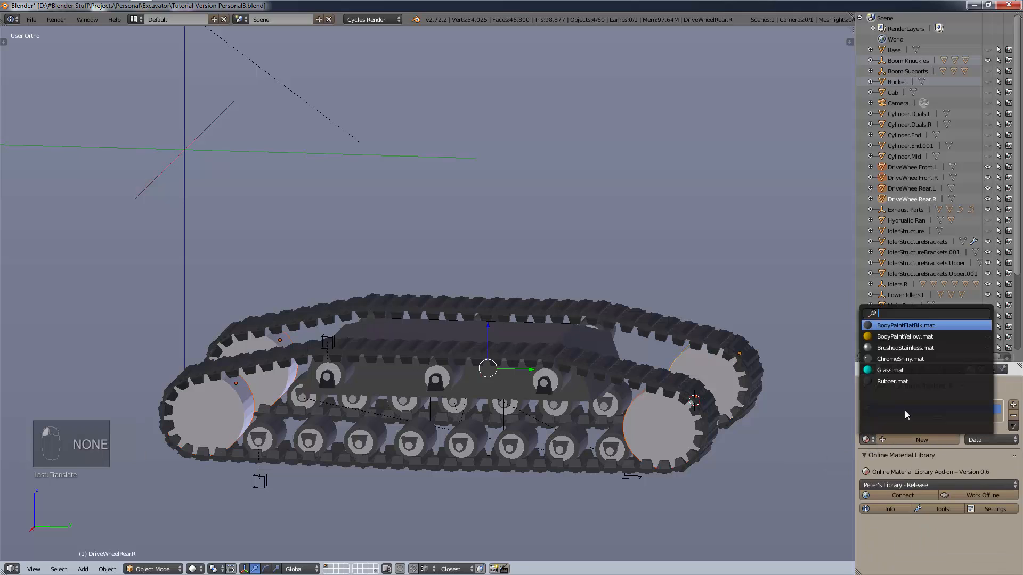
click(929, 349)
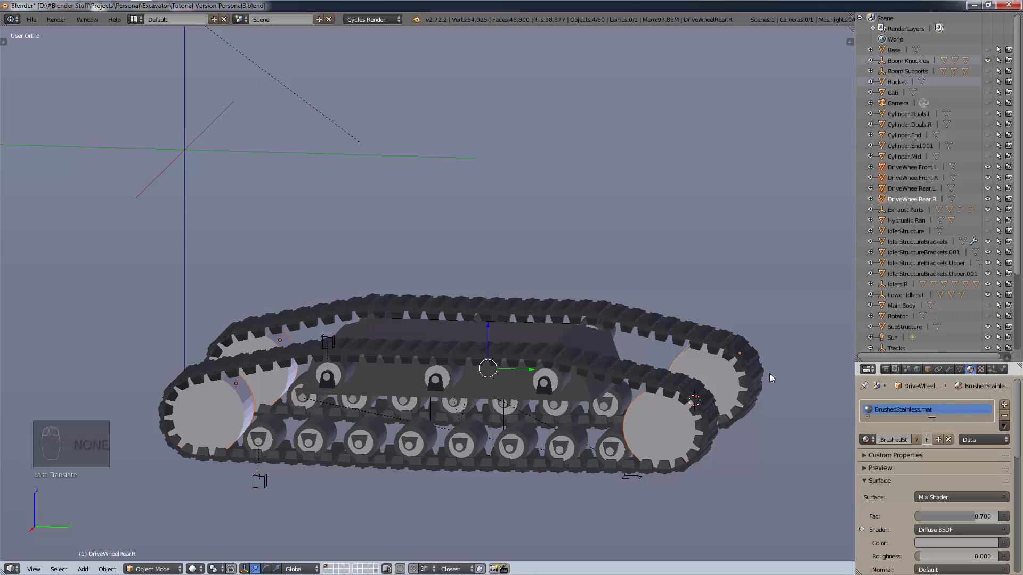
Preview the track assembly from an angled view with Rendered viewport shading.
middle_drag(744, 392, 695, 417)
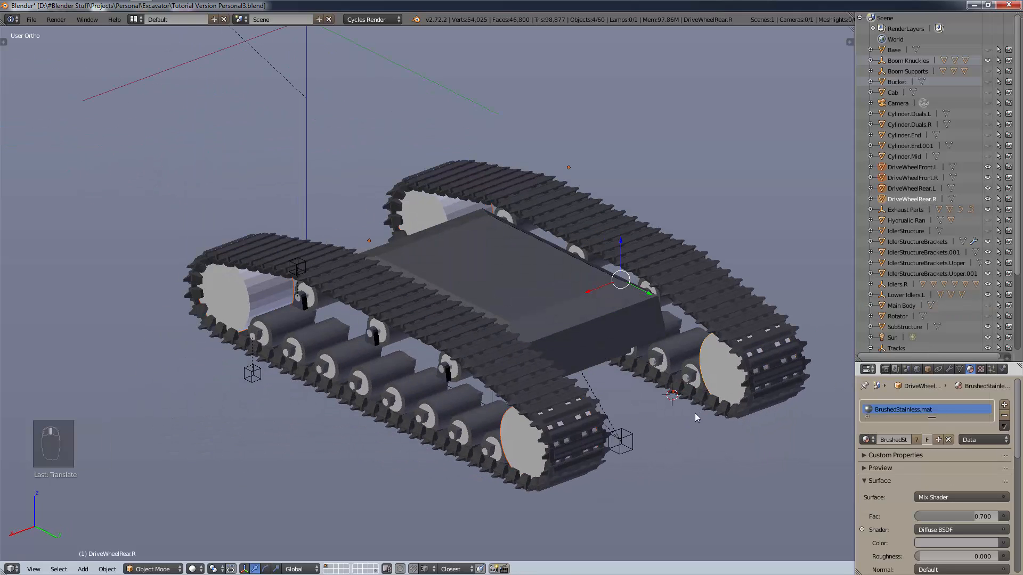
middle_drag(413, 364, 507, 325)
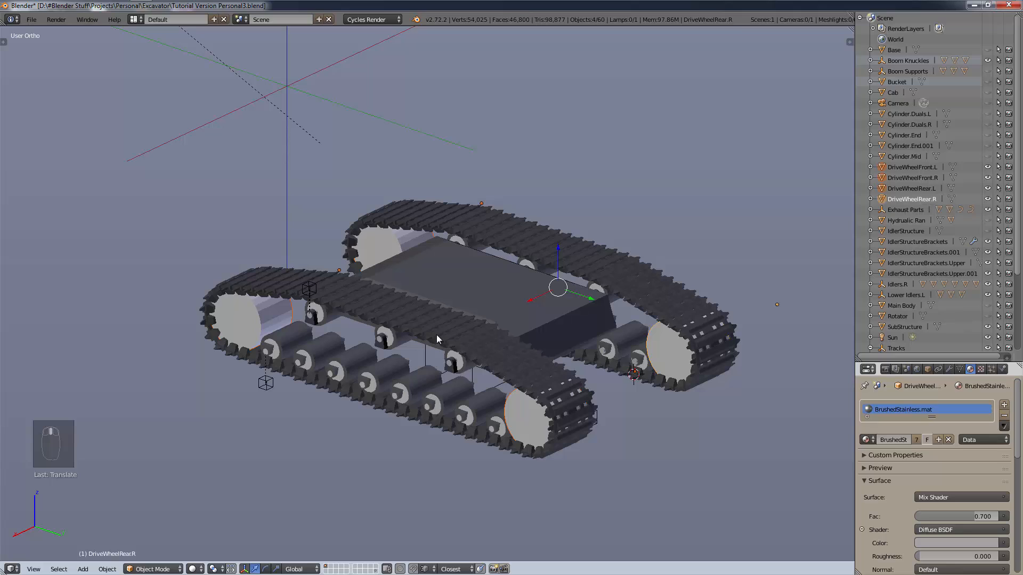
key(z)
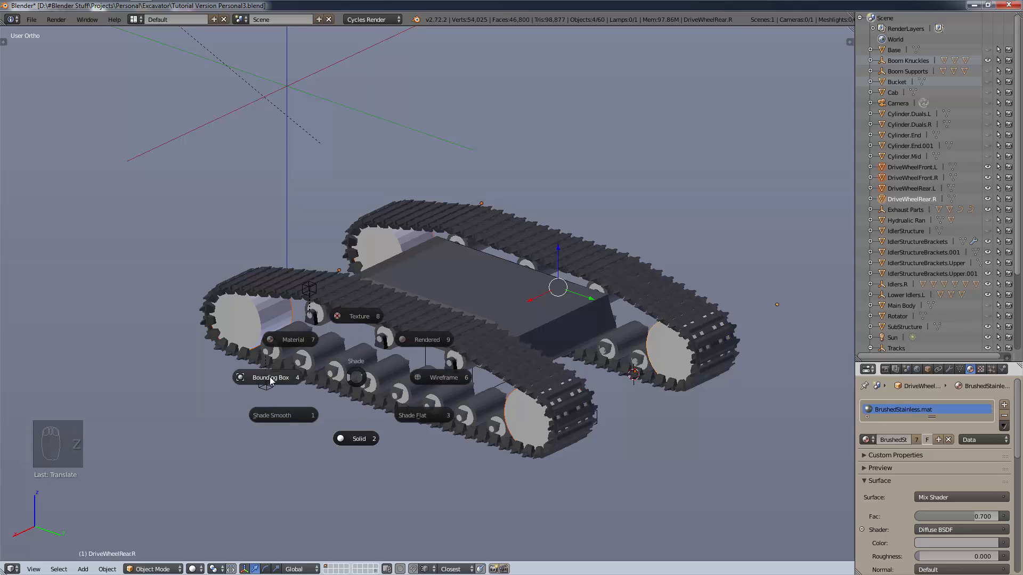
click(421, 340)
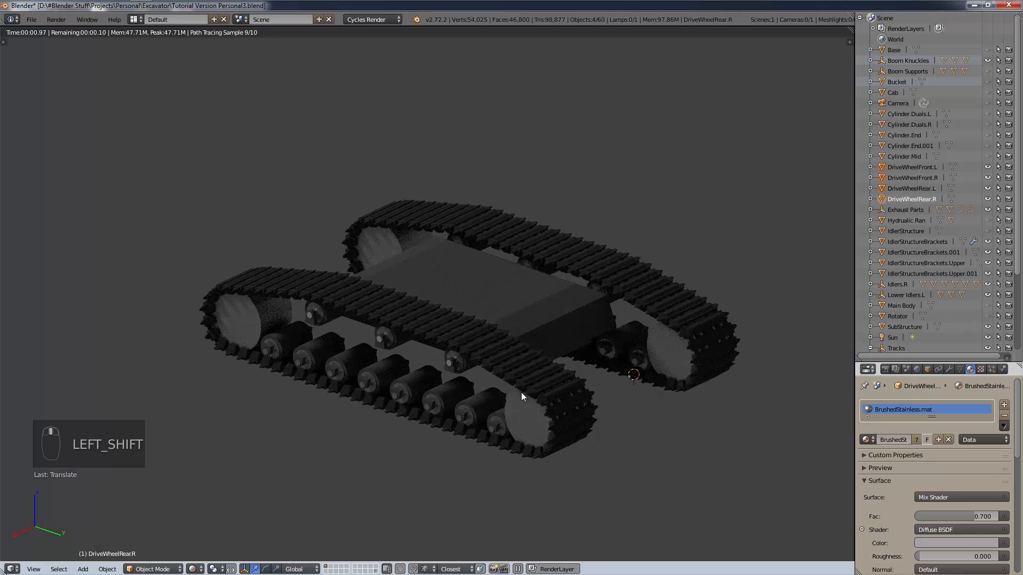
Compare the rendered track assembly with the Sun lamp hidden and shown again.
shift+middle_drag(521, 392, 654, 421)
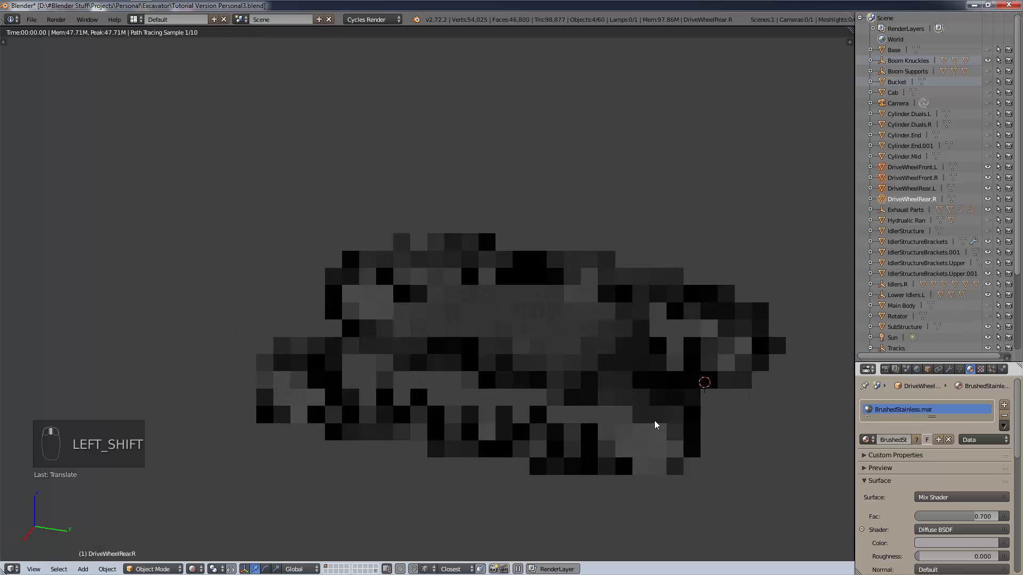
scroll(663, 477, up, 2)
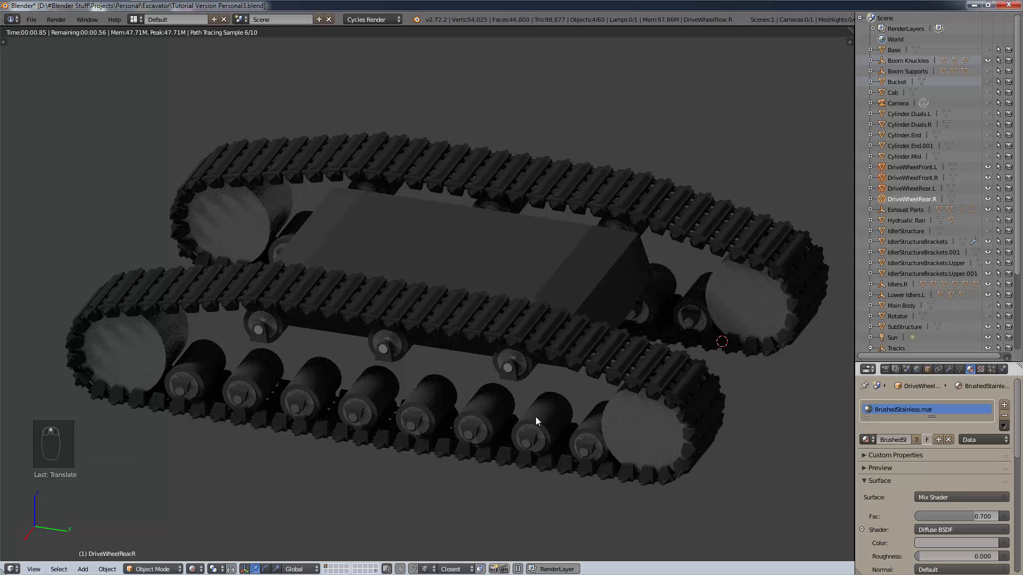
click(987, 339)
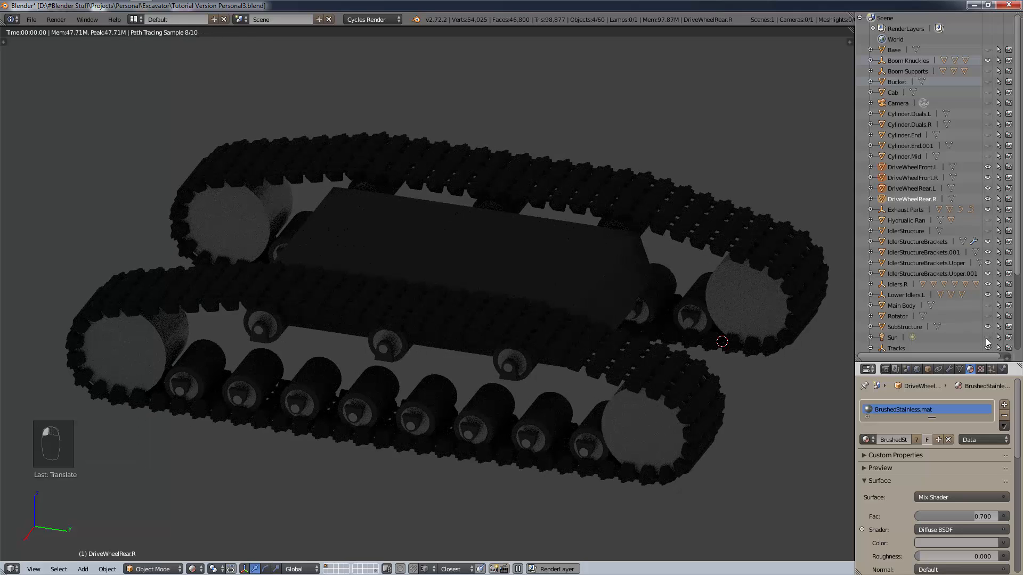
click(987, 339)
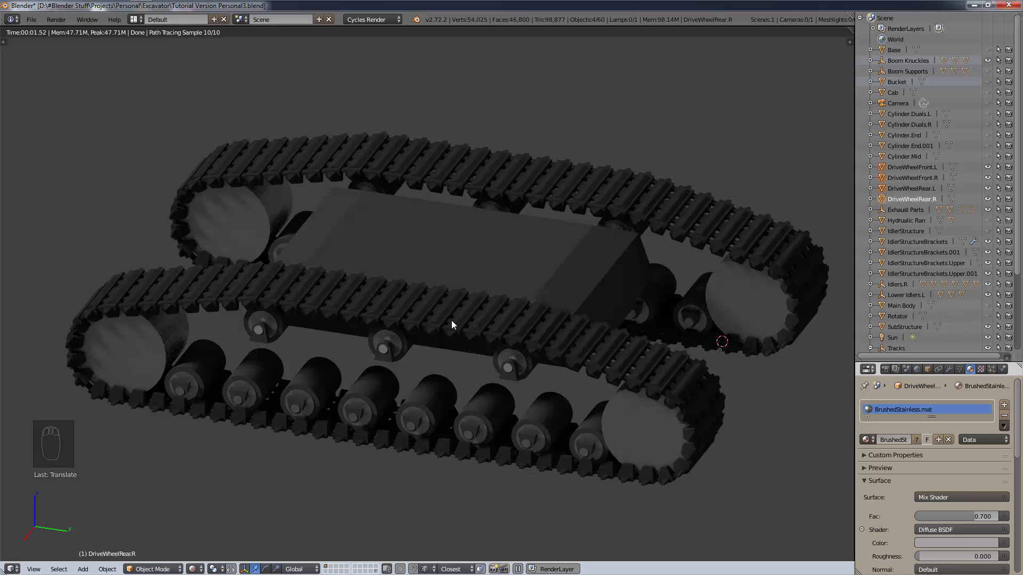
Unhide all parts of the excavator, check them in the rendered right side view, and return the viewport to Solid shading.
key(alt+j)
key(alt+h)
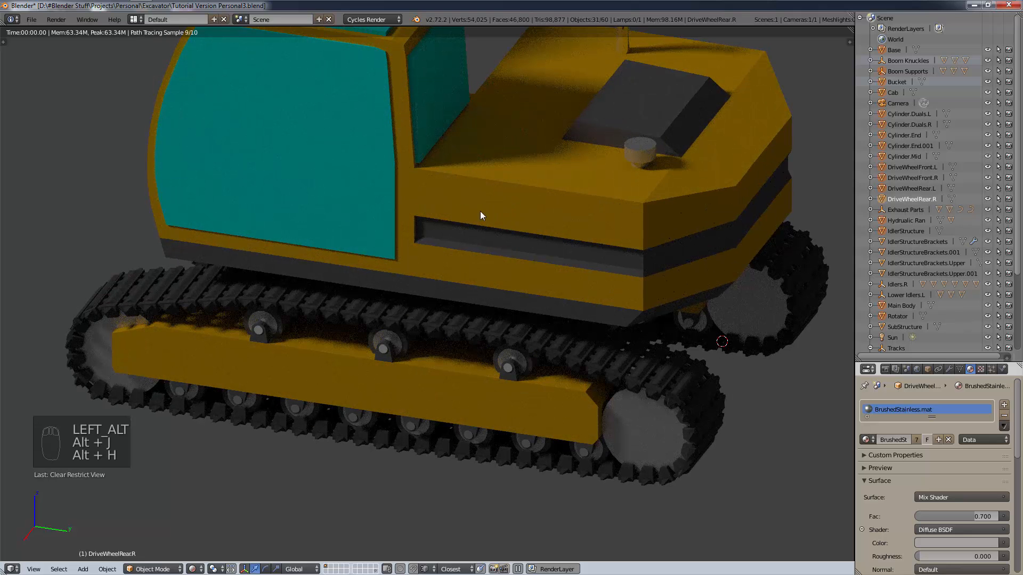
scroll(488, 202, down, 4)
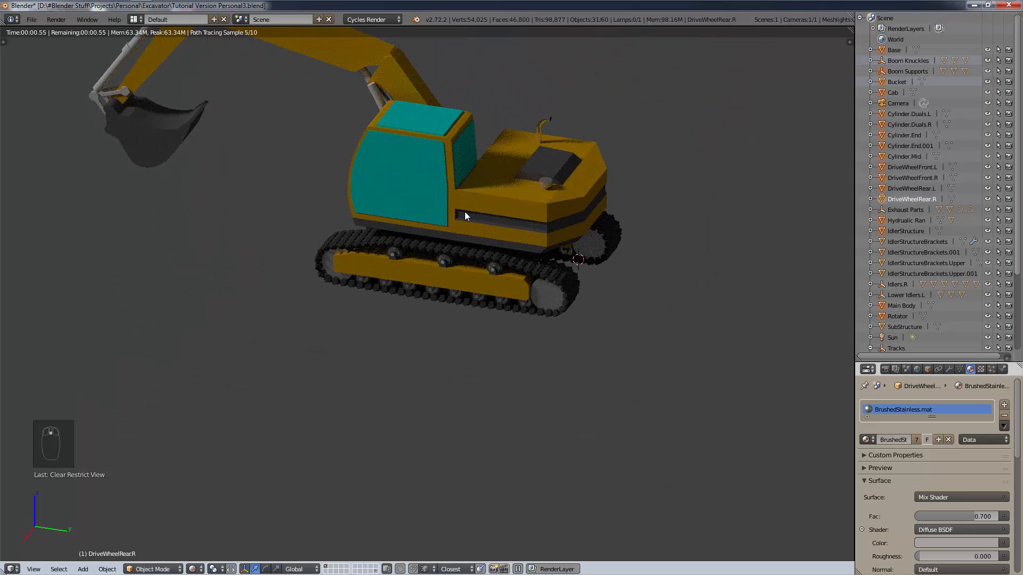
key(KP_3)
scroll(465, 215, up, 4)
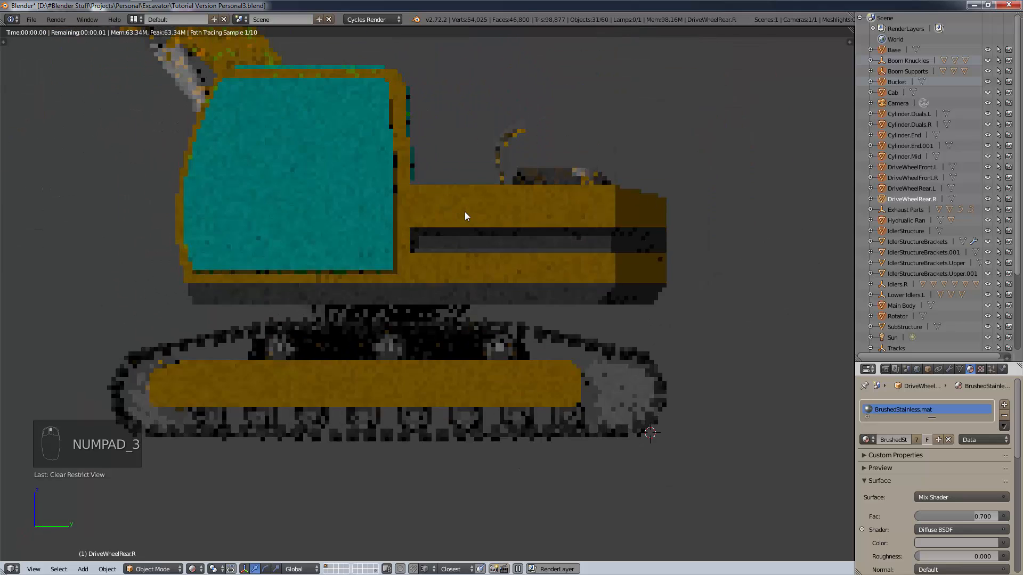
scroll(465, 212, up, 1)
scroll(477, 273, down, 2)
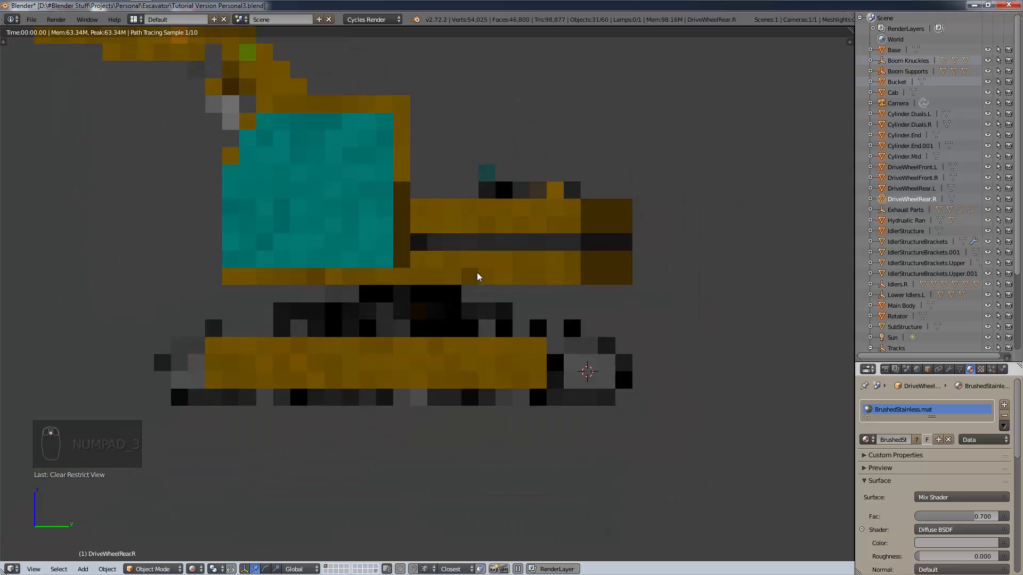
key(z)
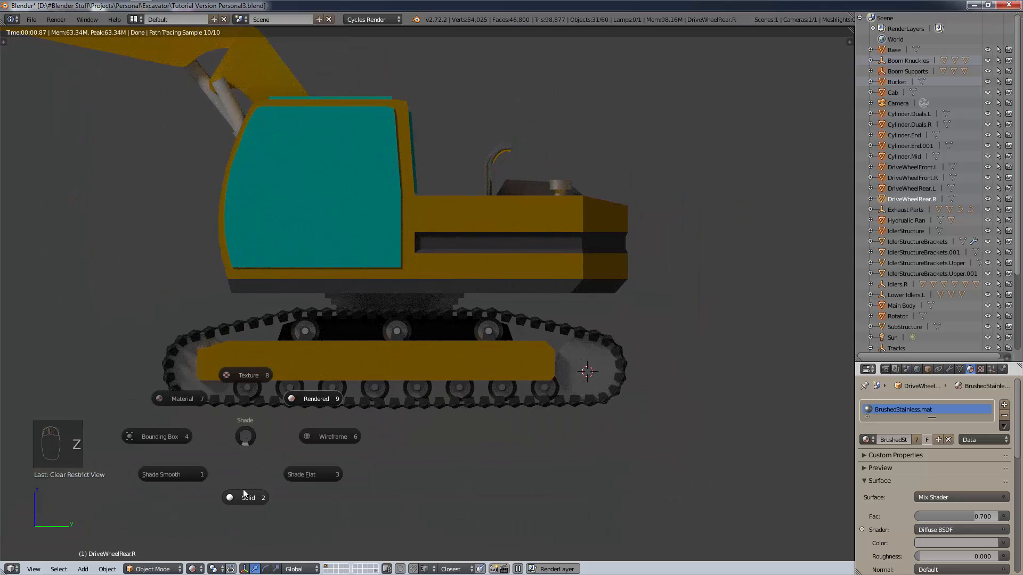
click(244, 495)
Examine the complete excavator against the reference image in the right and left side views.
scroll(606, 343, up, 9)
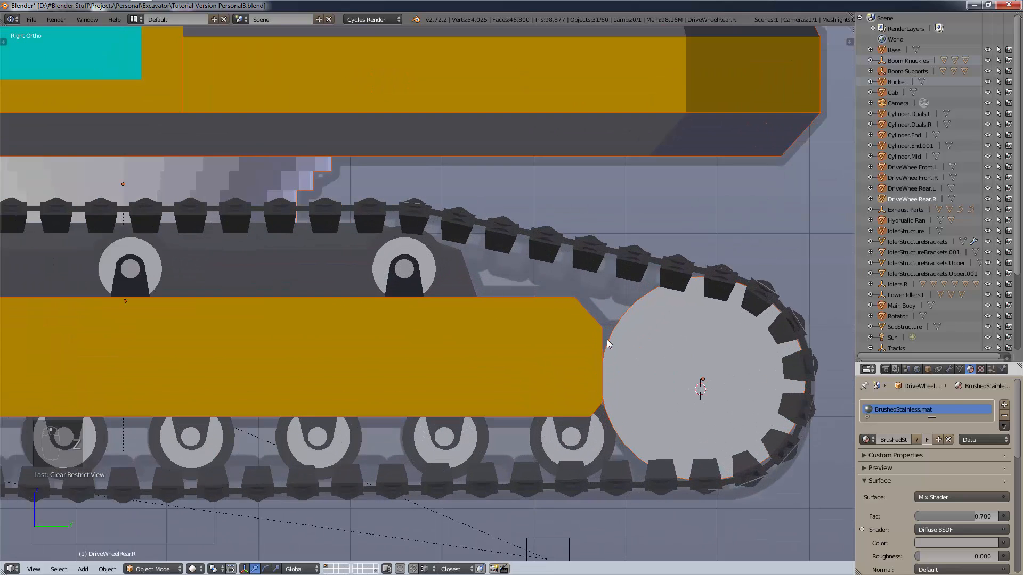
scroll(607, 340, down, 7)
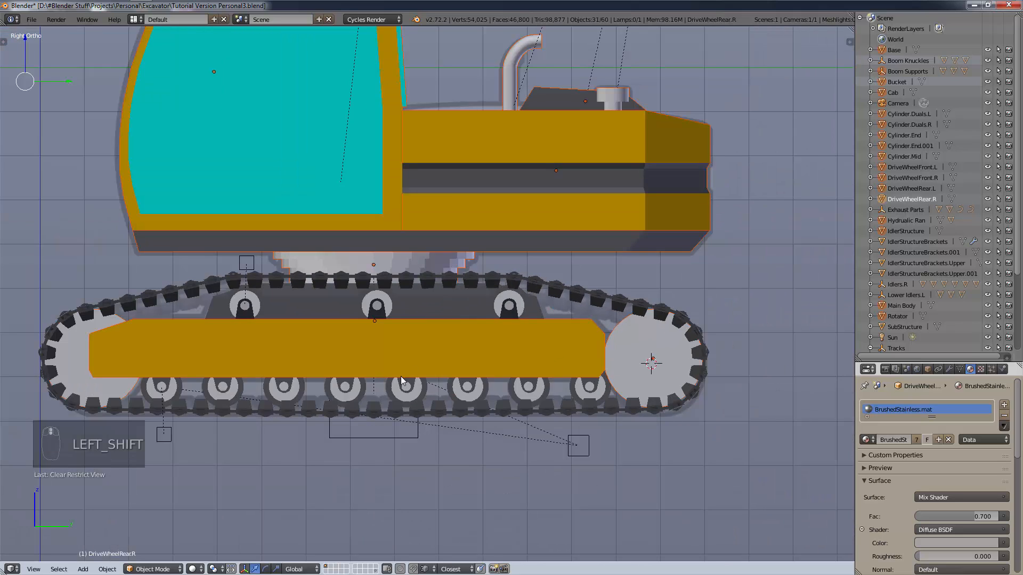
shift+middle_drag(398, 377, 574, 520)
key(ctrl+KP_3)
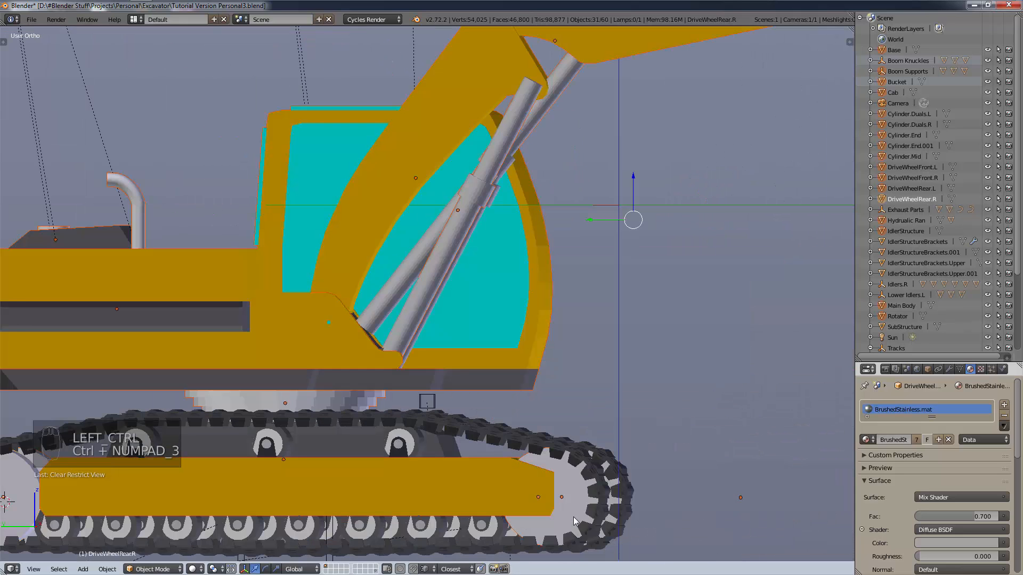
scroll(334, 152, up, 2)
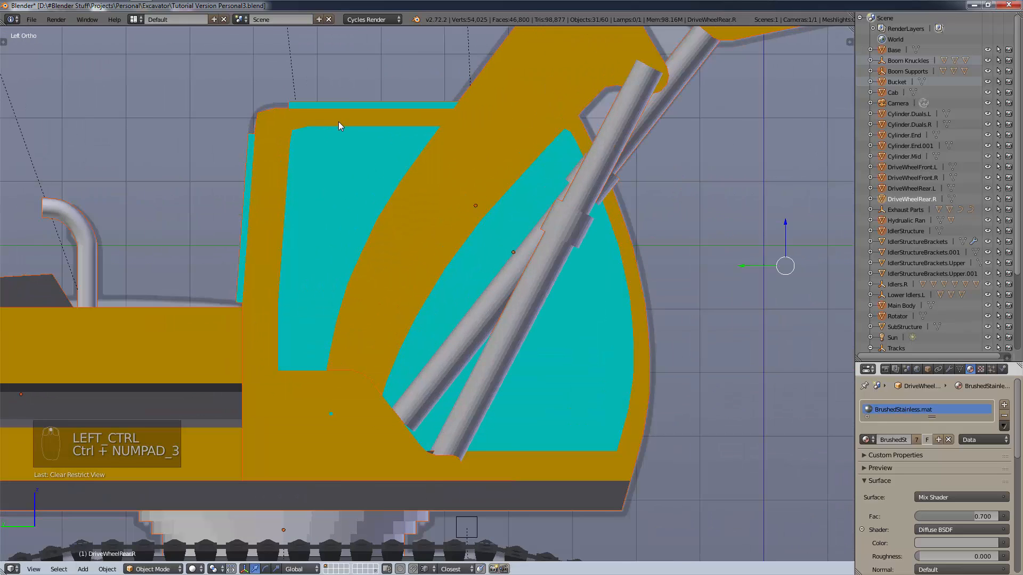
scroll(338, 122, up, 3)
scroll(338, 129, down, 3)
scroll(482, 256, down, 4)
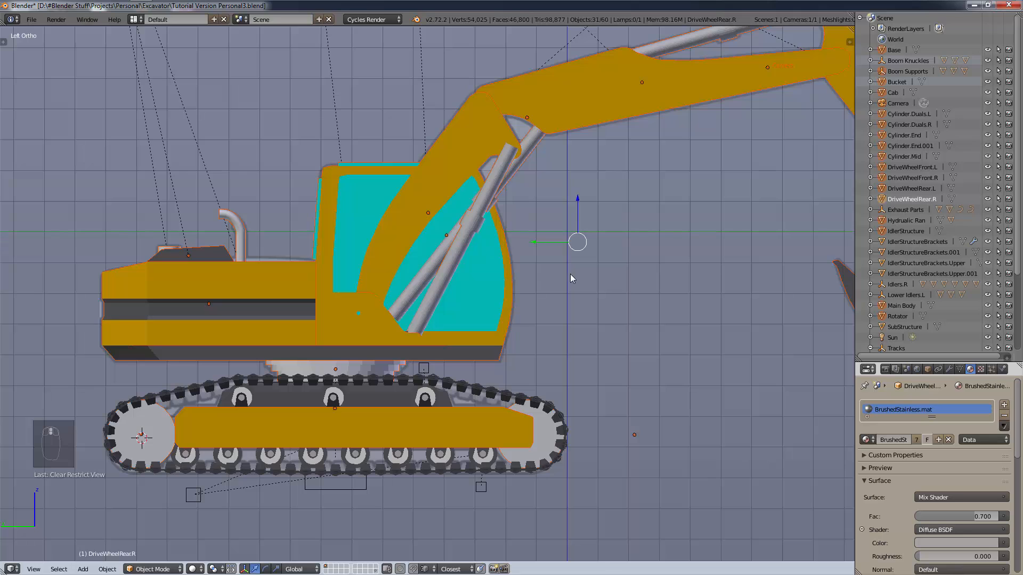
shift+middle_drag(568, 274, 499, 300)
scroll(459, 300, down, 2)
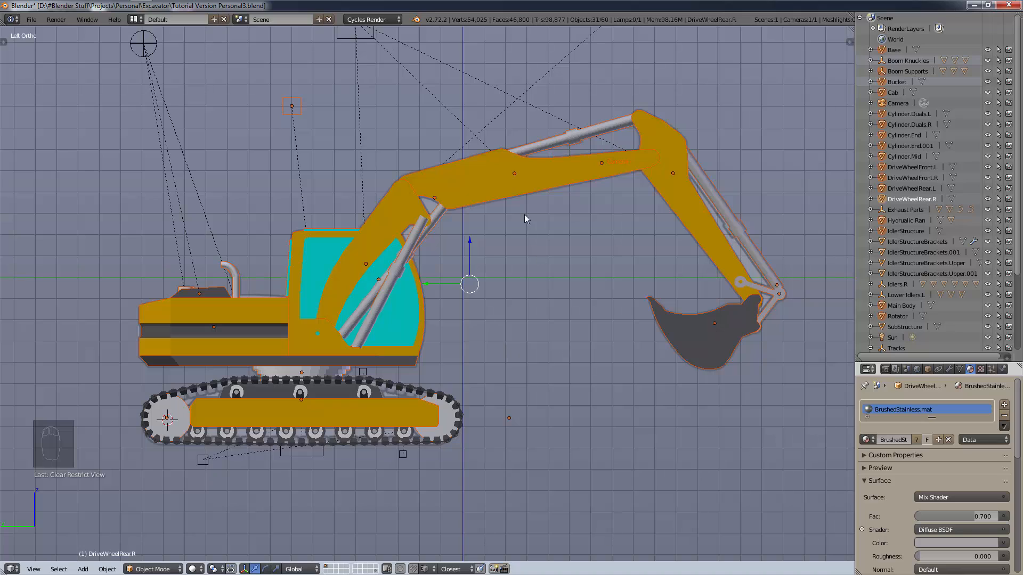
scroll(427, 206, up, 4)
scroll(426, 206, down, 7)
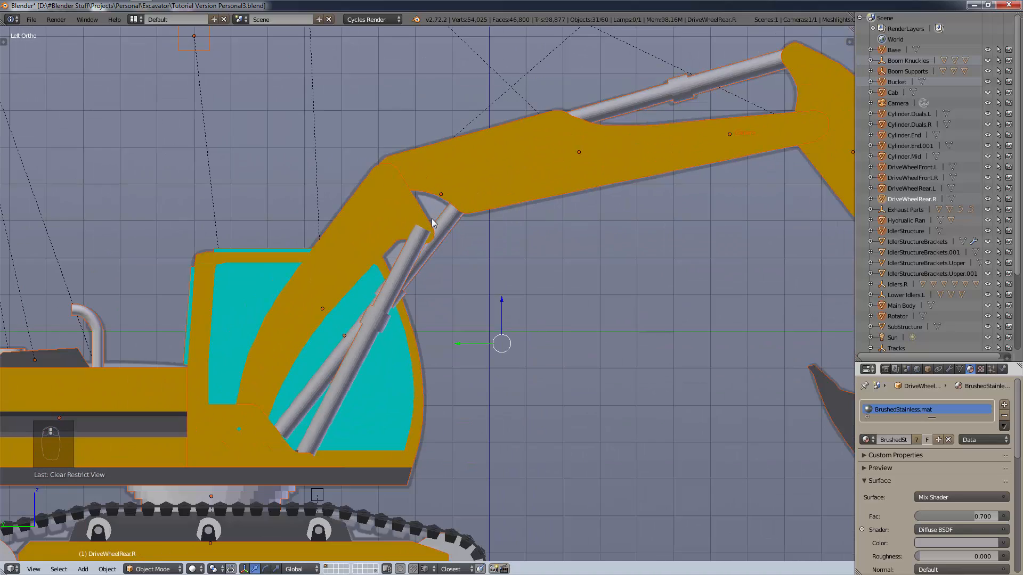
scroll(431, 219, up, 5)
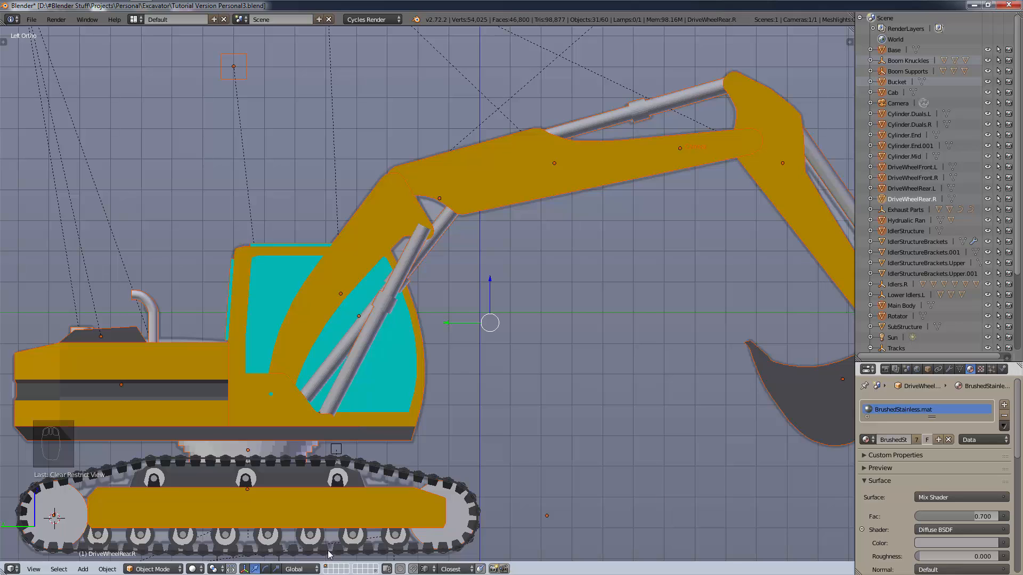
scroll(324, 518, up, 4)
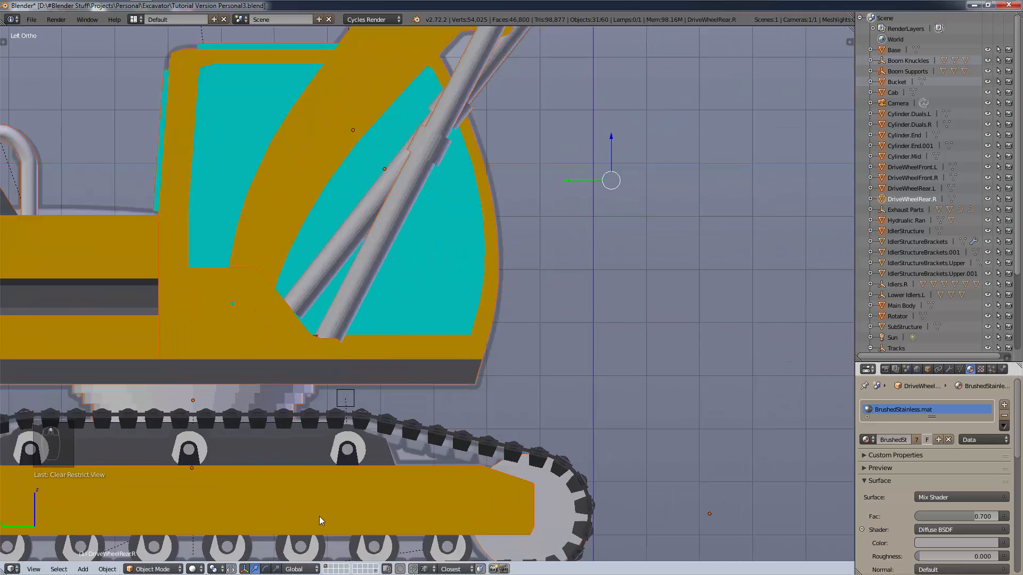
Inspect the yellow track frame's fit against the rear drive wheel up close, from the left side and at an angle.
shift+middle_drag(324, 518, 558, 448)
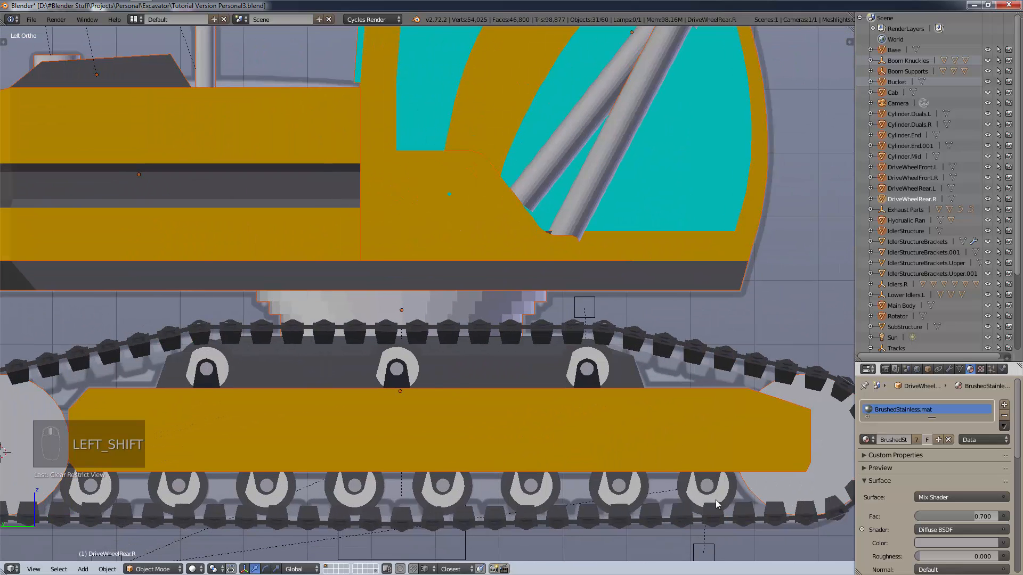
scroll(717, 503, down, 5)
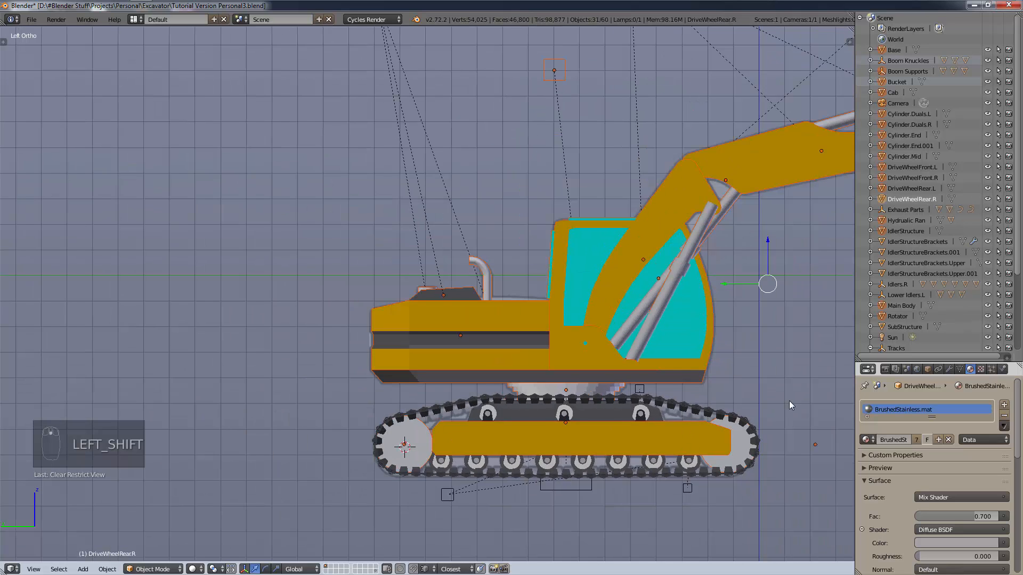
scroll(435, 460, up, 10)
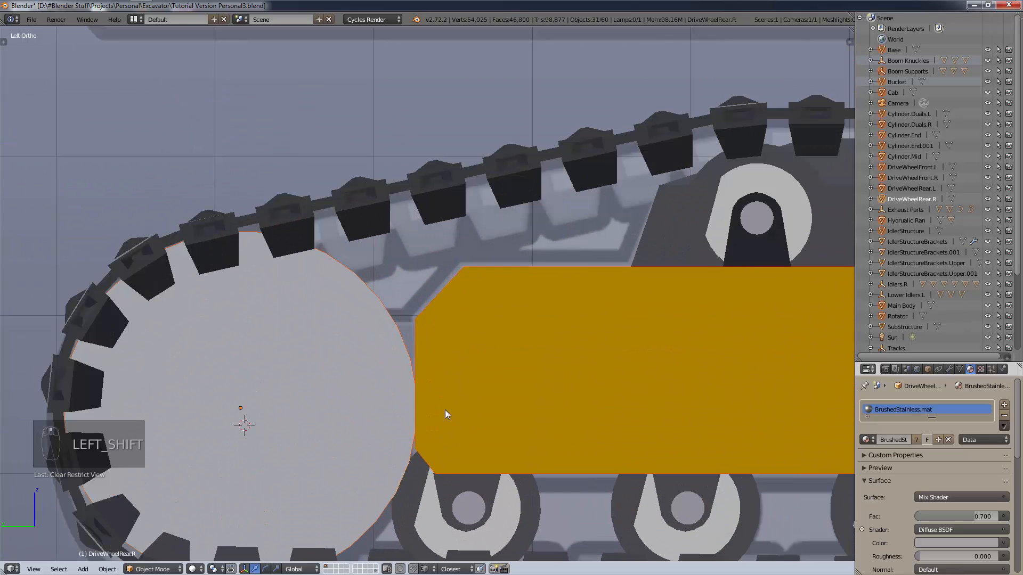
scroll(446, 411, up, 3)
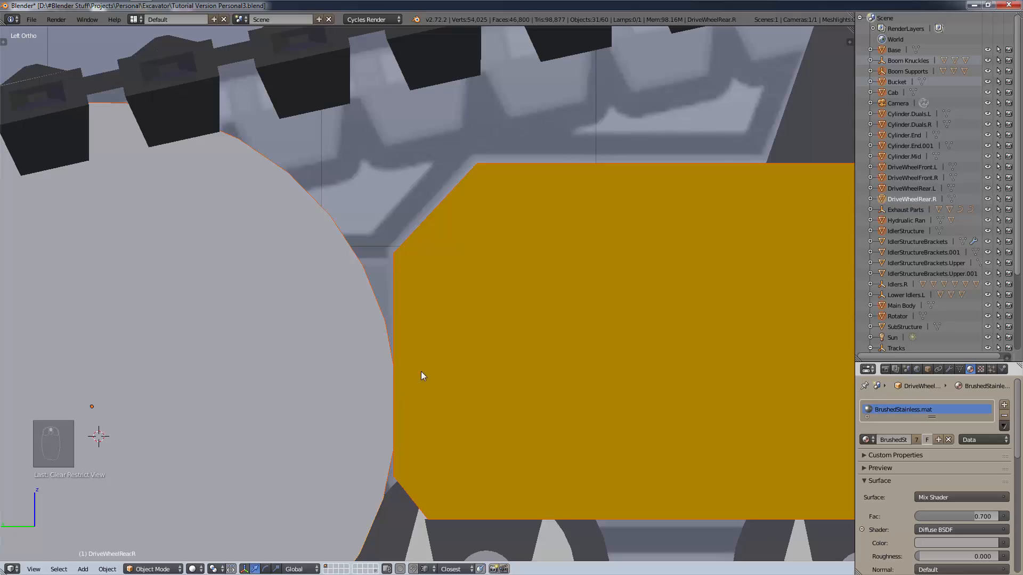
scroll(421, 372, down, 10)
scroll(419, 372, up, 2)
middle_drag(419, 372, 472, 361)
scroll(434, 363, up, 5)
scroll(453, 366, down, 2)
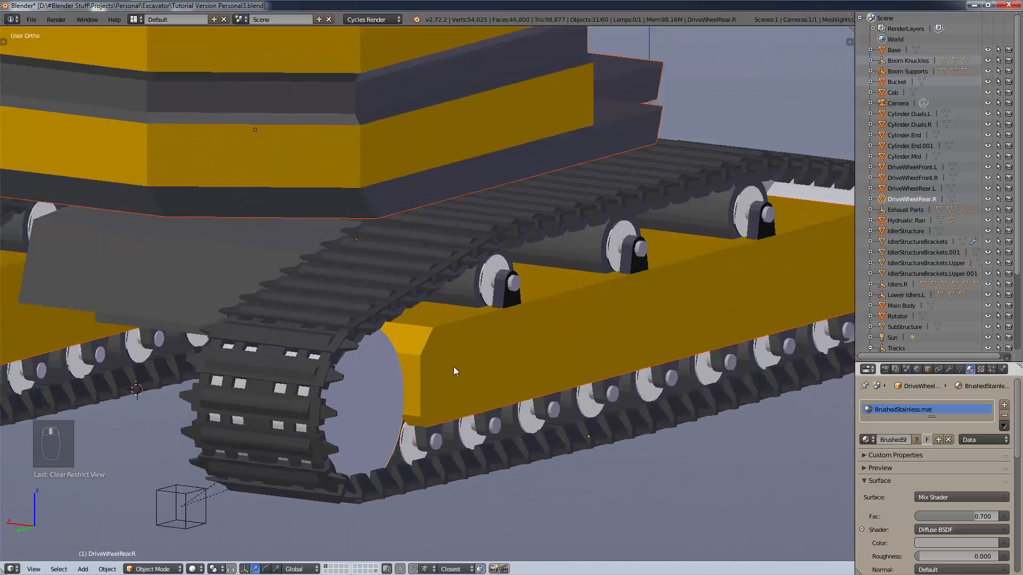
Examine the boom, hydraulic cylinders and bucket from angled views and from the right side.
shift+middle_drag(559, 376, 203, 469)
scroll(232, 402, down, 6)
middle_drag(406, 325, 361, 325)
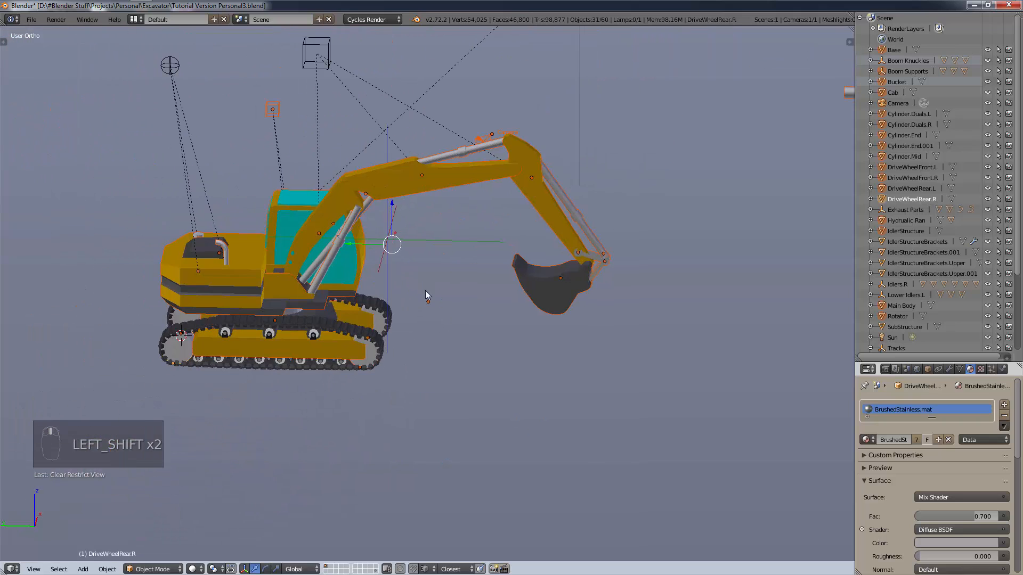
shift+middle_drag(416, 283, 382, 401)
scroll(470, 333, up, 3)
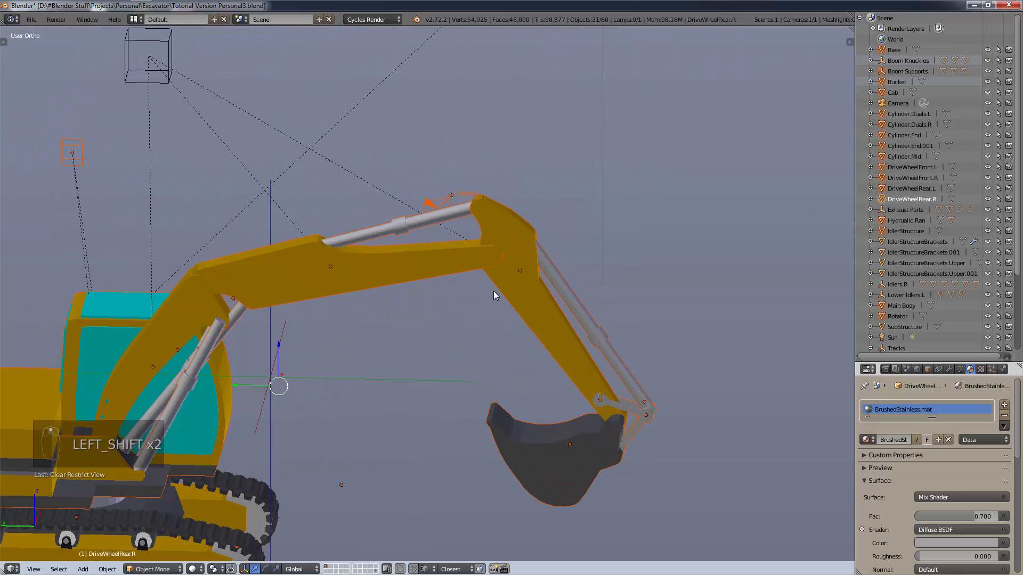
middle_drag(572, 277, 479, 318)
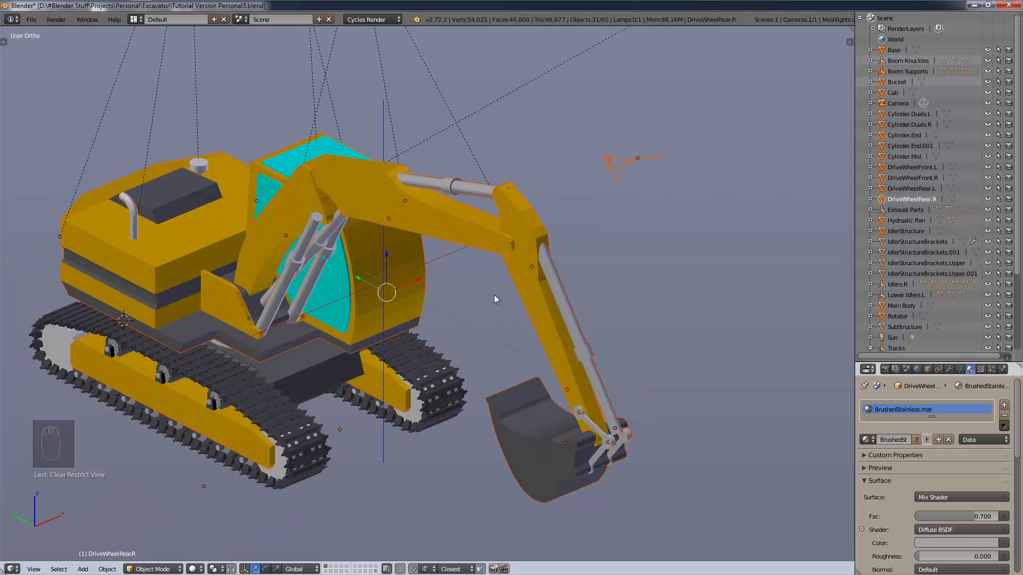
scroll(494, 295, up, 3)
key(shift+KP_3)
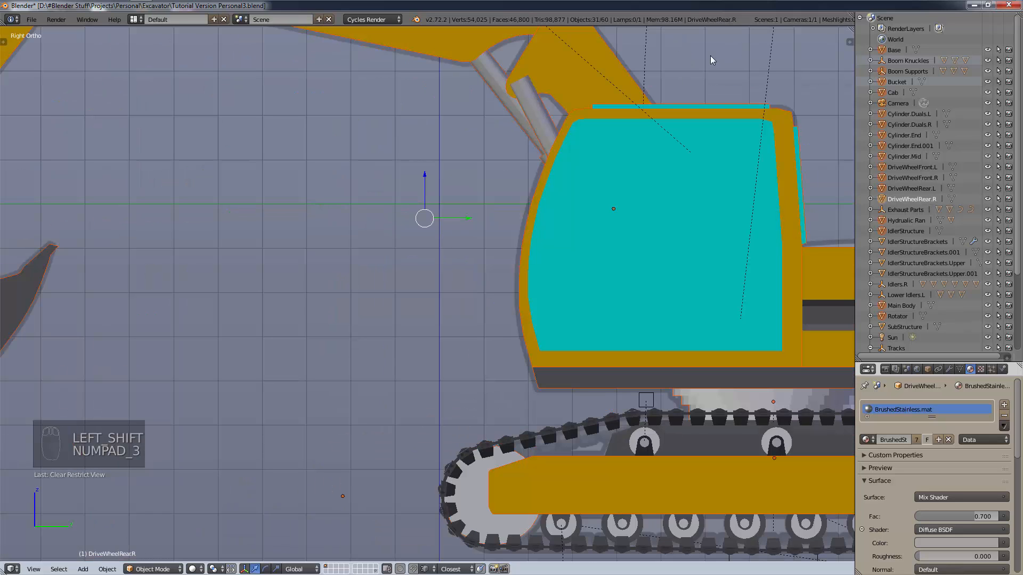
scroll(640, 257, down, 5)
shift+middle_drag(597, 207, 765, 281)
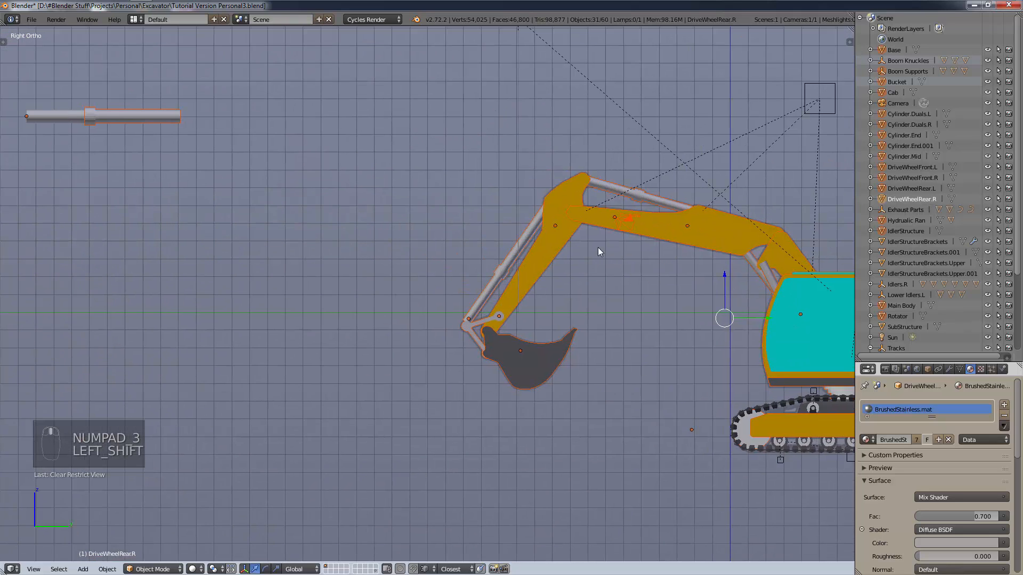
scroll(605, 245, up, 1)
scroll(618, 242, up, 2)
right_click(516, 240)
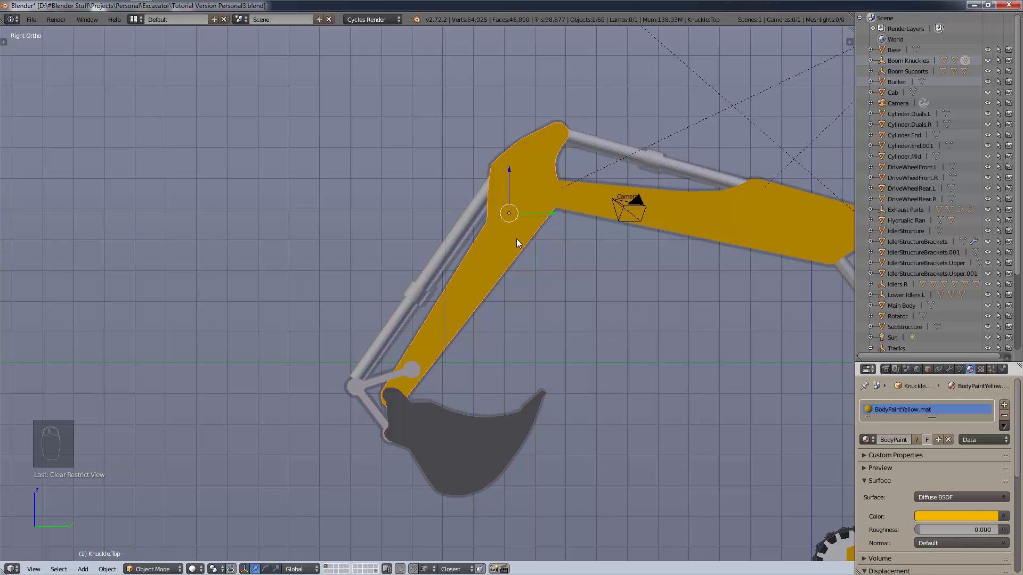
key(h)
key(a)
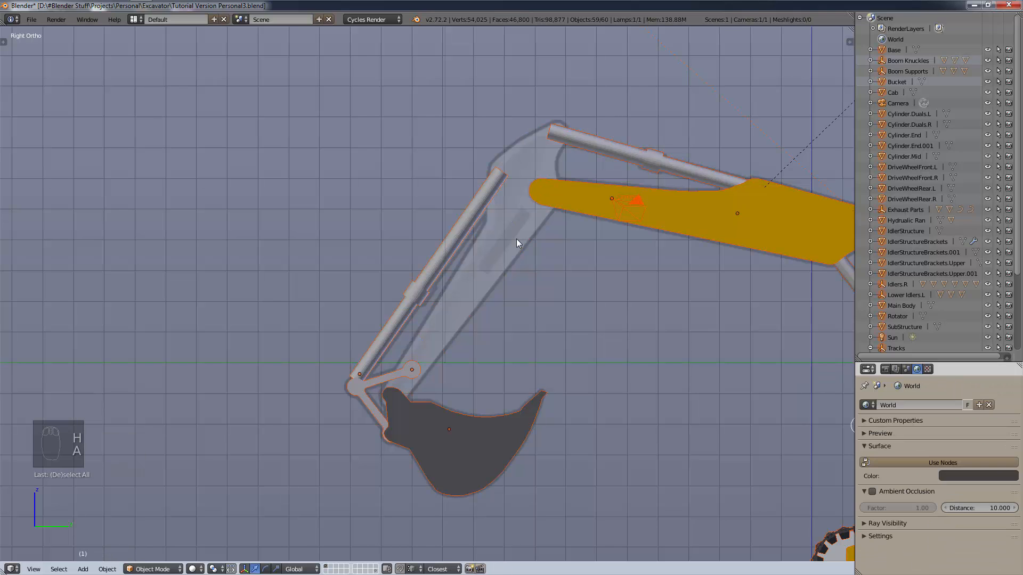
key(ctrl+shift+z)
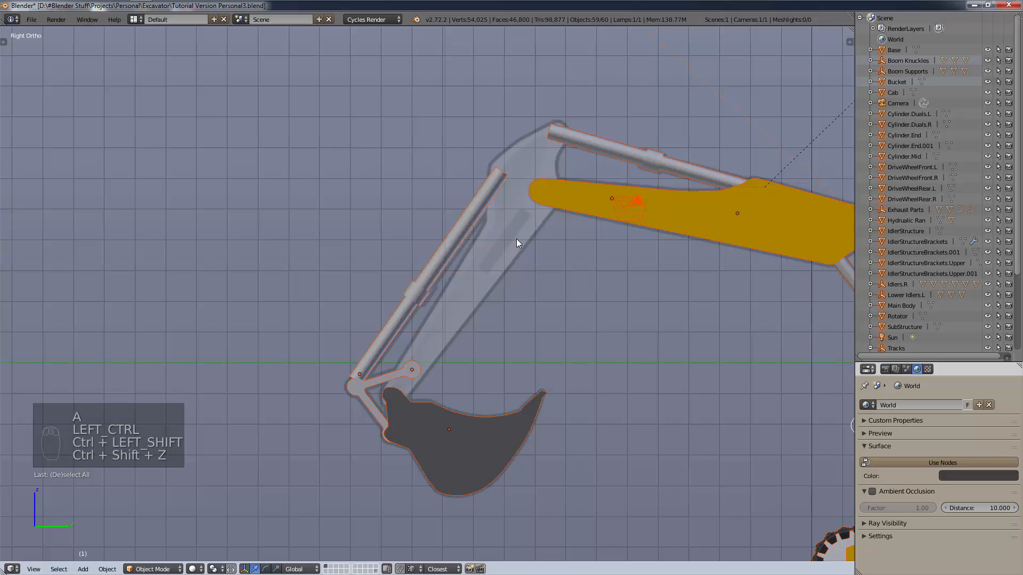
key(alt+h)
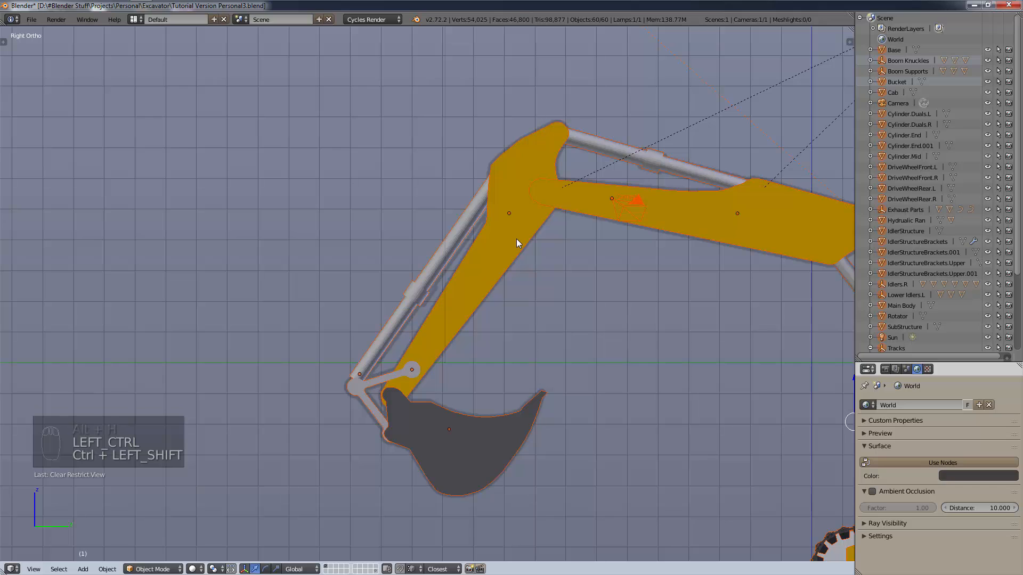
key(ctrl+shift+z)
key(ctrl+shift+z)
key(ctrl+shift+z)
key(ctrl+shift+z)
key(ctrl+shift+z)
key(ctrl+shift+z)
key(ctrl+shift+z)
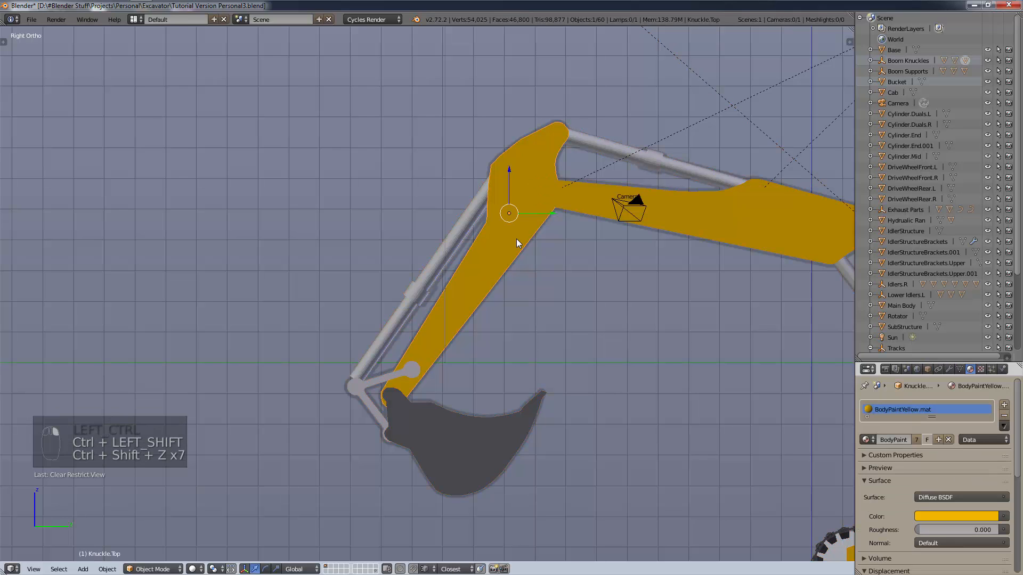
Isolate the Knuckle.Top boom section by hiding every other object in the scene.
key(a)
key(a)
shift+right_click(516, 239)
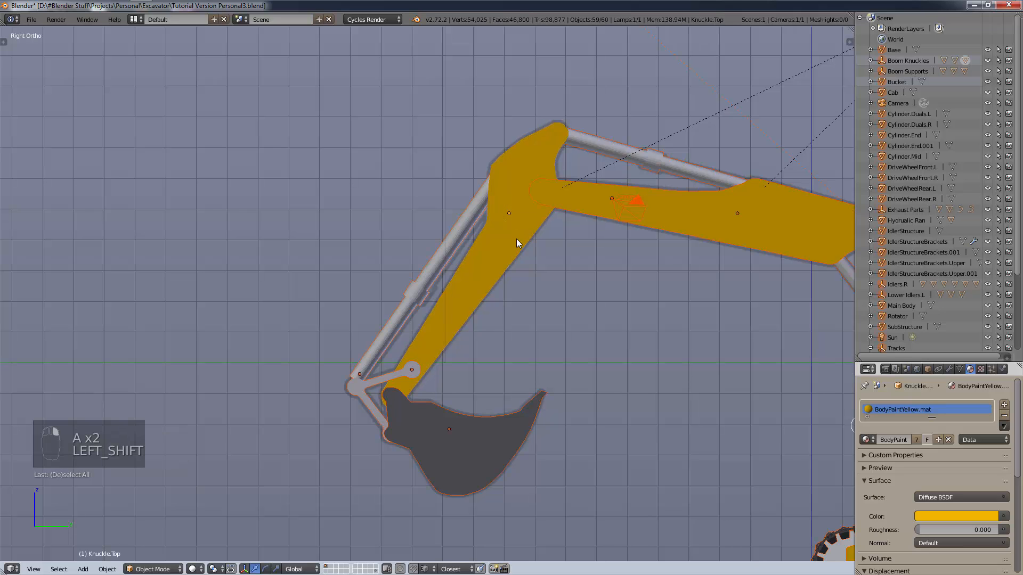
key(h)
key(h)
scroll(644, 363, down, 8)
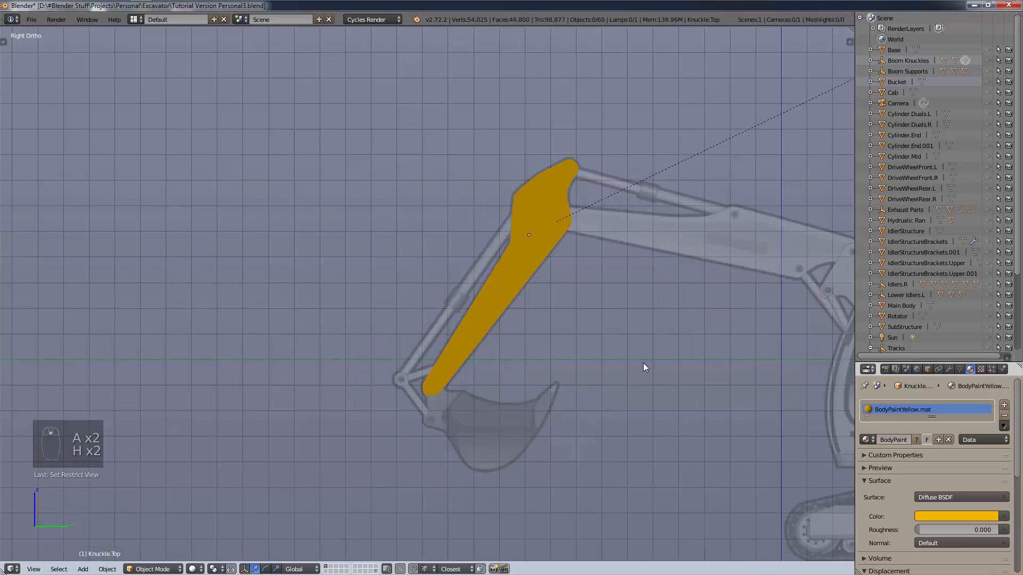
Examine Knuckle.Top's outline in wireframe against the reference image in the right and front views, including the boom pivot.
scroll(629, 367, up, 8)
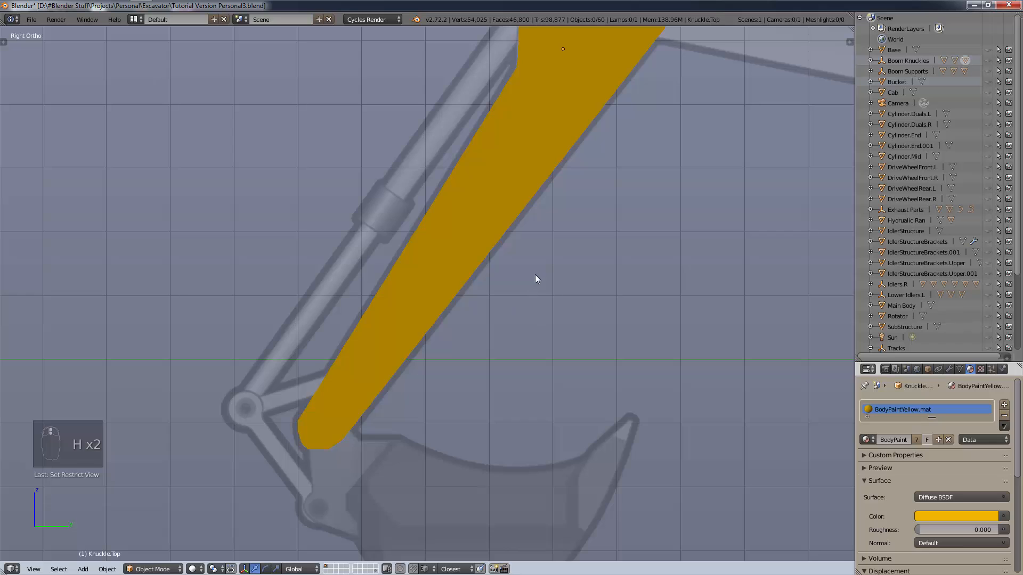
scroll(535, 274, down, 4)
shift+middle_drag(593, 238, 578, 324)
shift+right_click(545, 200)
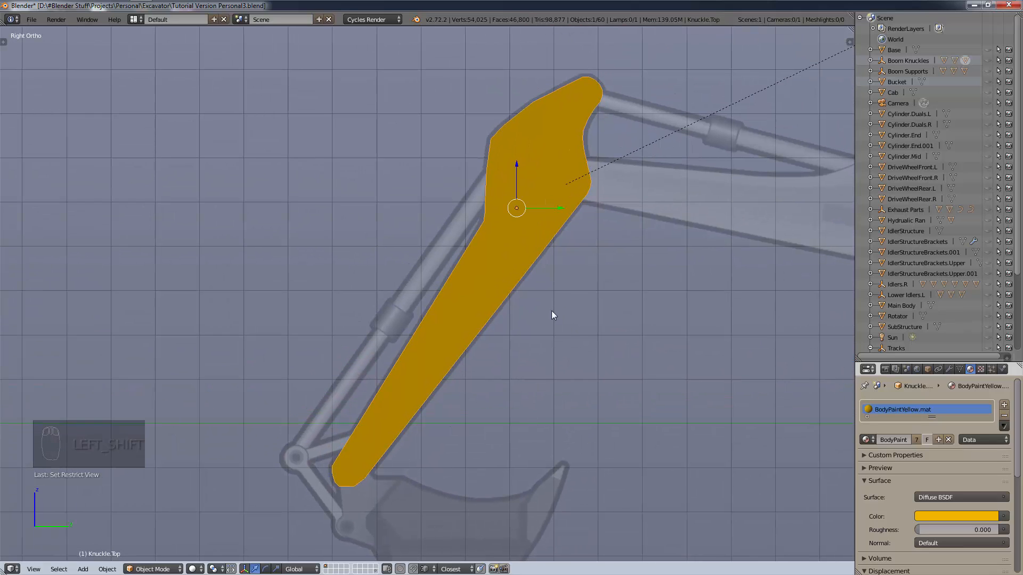
key(z)
click(522, 343)
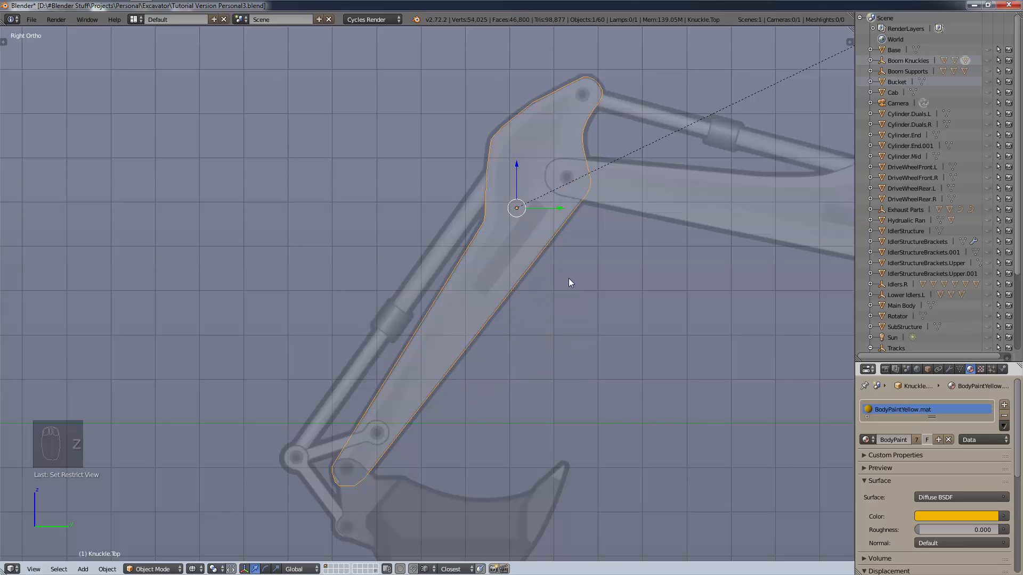
key(KP_1)
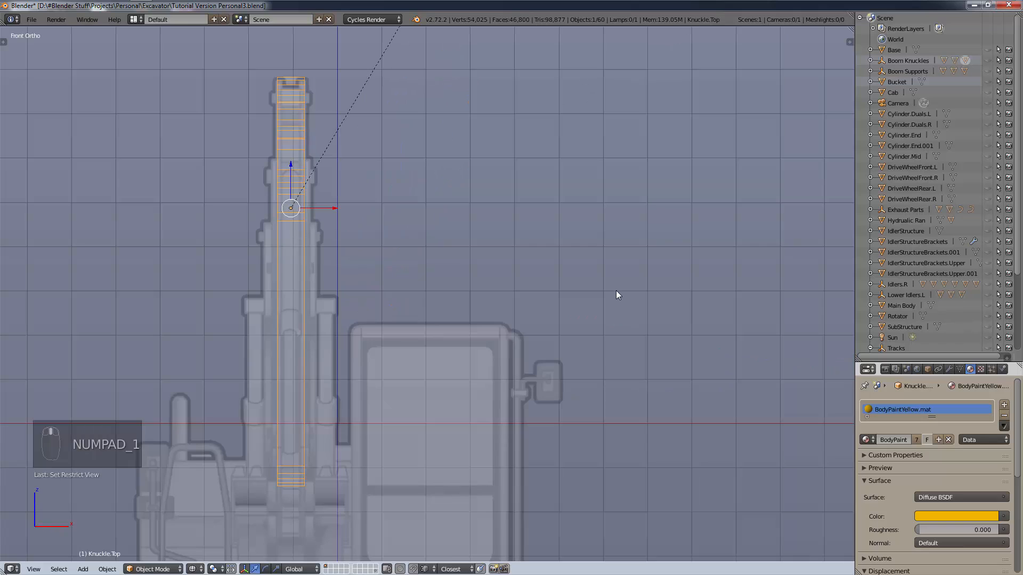
scroll(292, 299, up, 5)
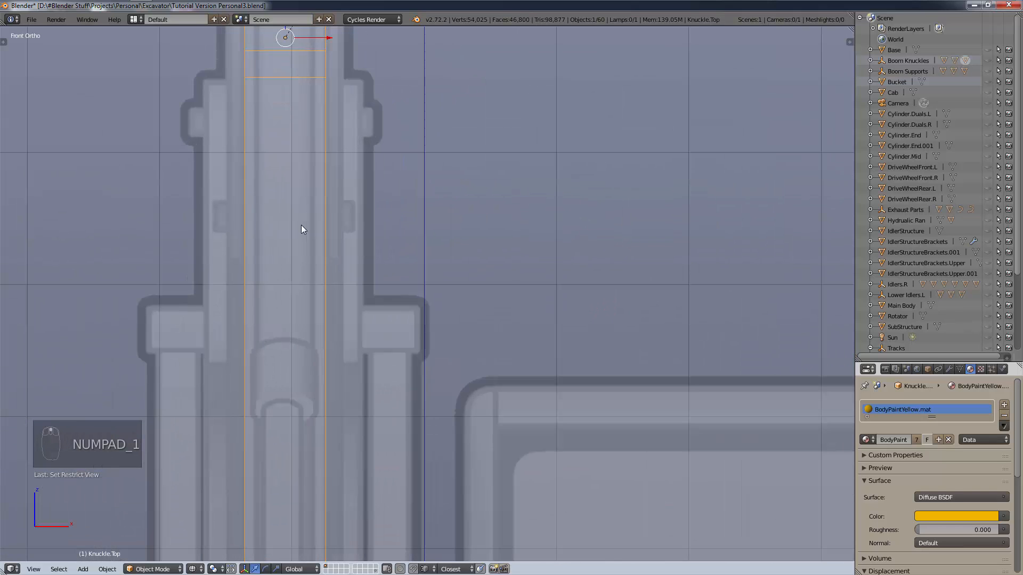
scroll(302, 225, down, 4)
key(KP_3)
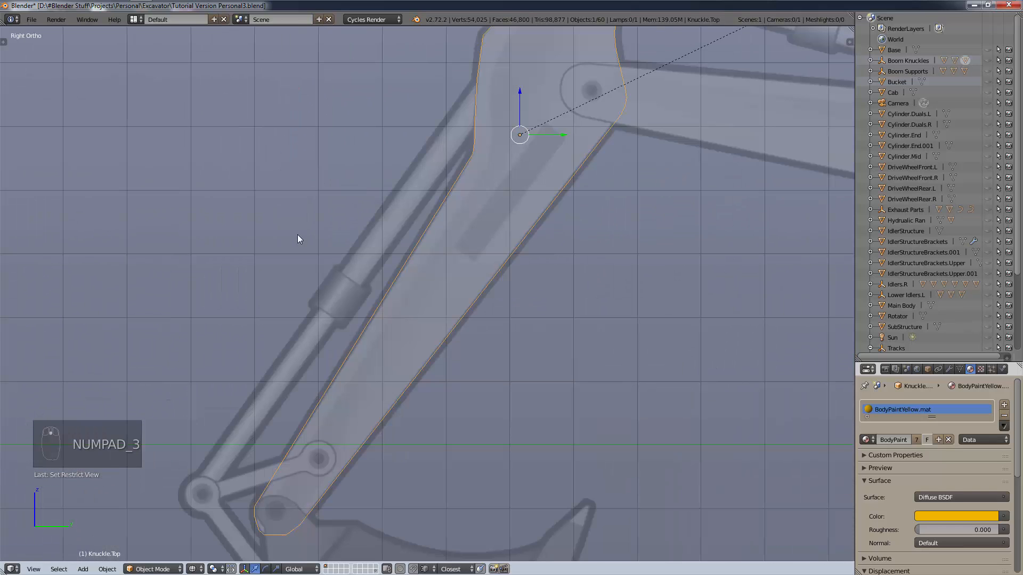
shift+middle_drag(585, 229, 479, 445)
scroll(533, 237, up, 3)
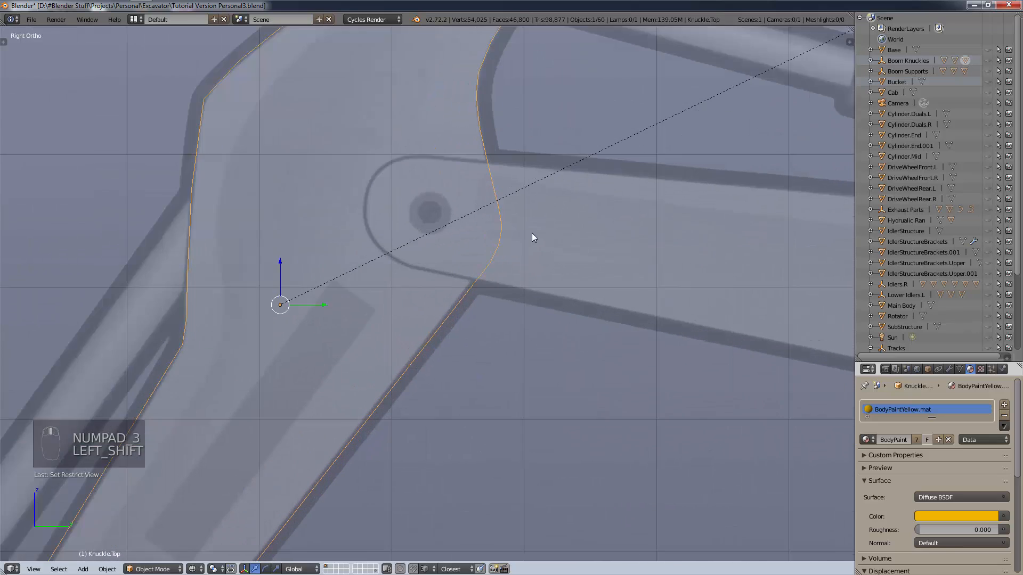
scroll(533, 237, up, 2)
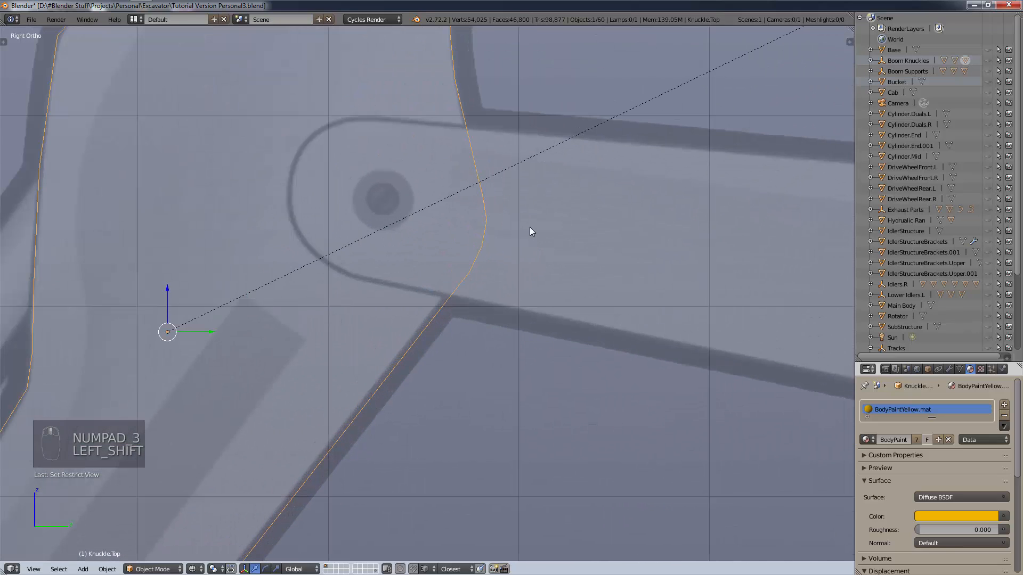
Show Knuckle.Mid temporarily to examine how it overlaps Knuckle.Top at the joint, and hide it again.
click(870, 62)
click(988, 83)
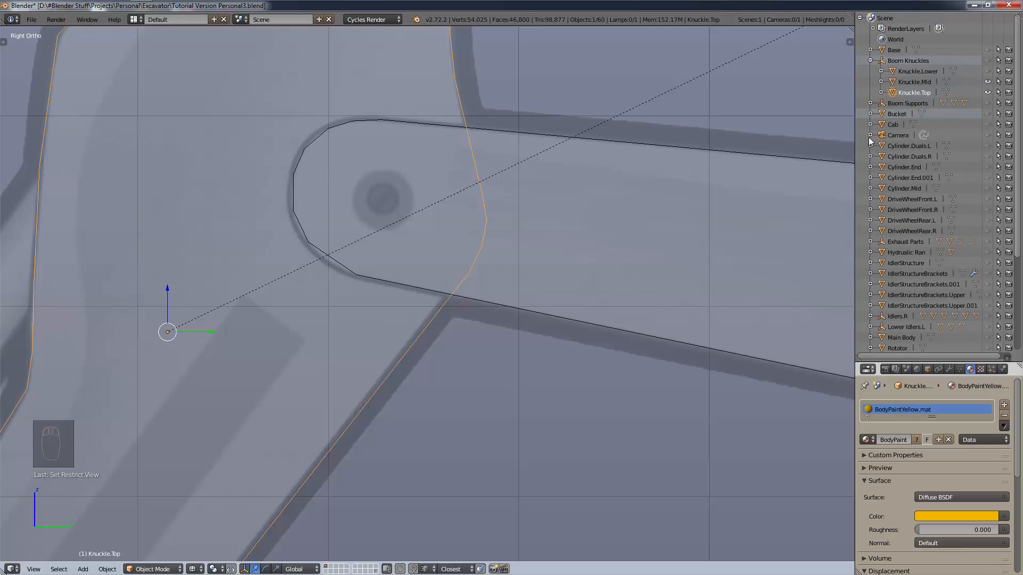
key(z)
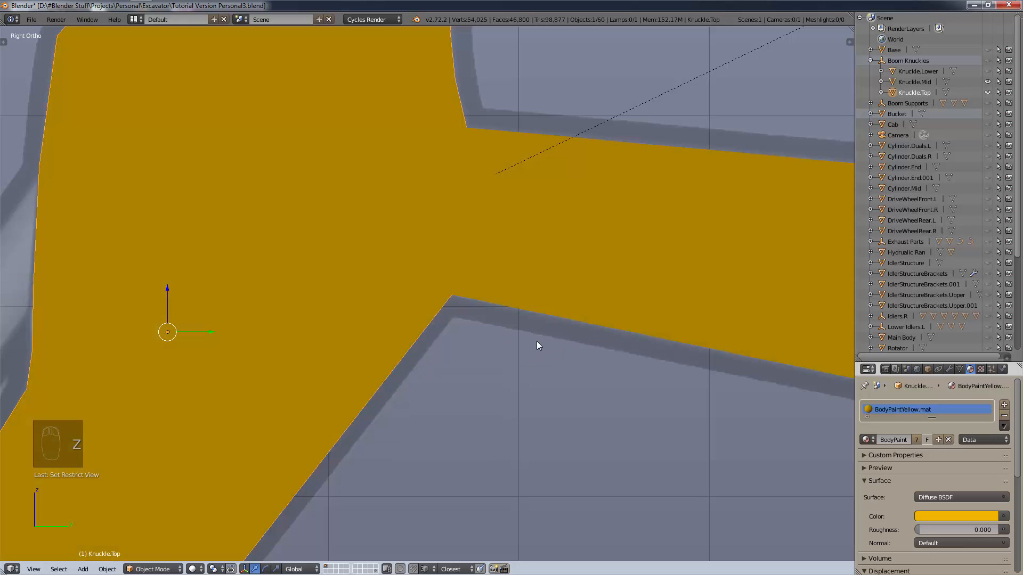
middle_drag(536, 341, 587, 329)
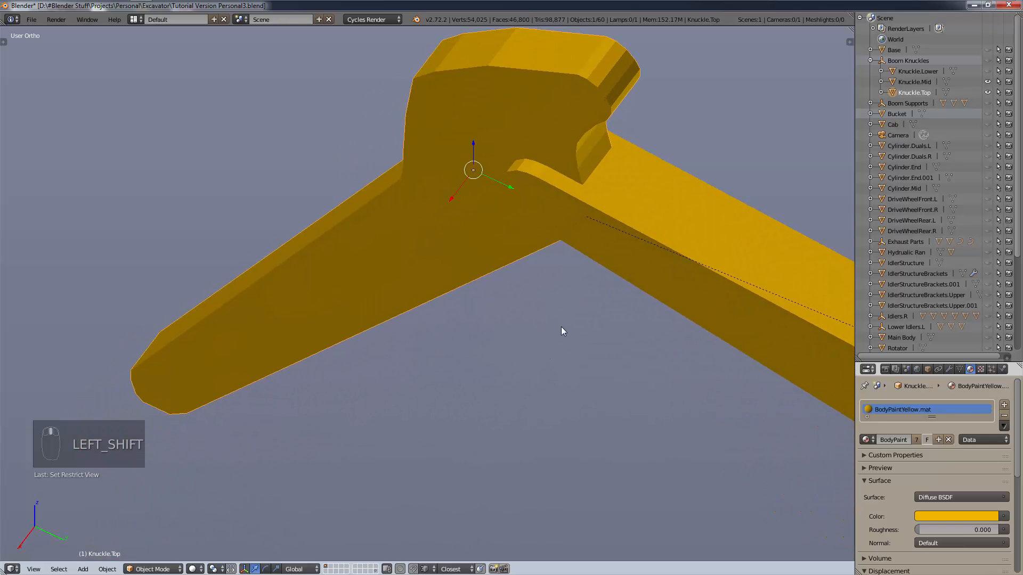
click(988, 92)
click(988, 93)
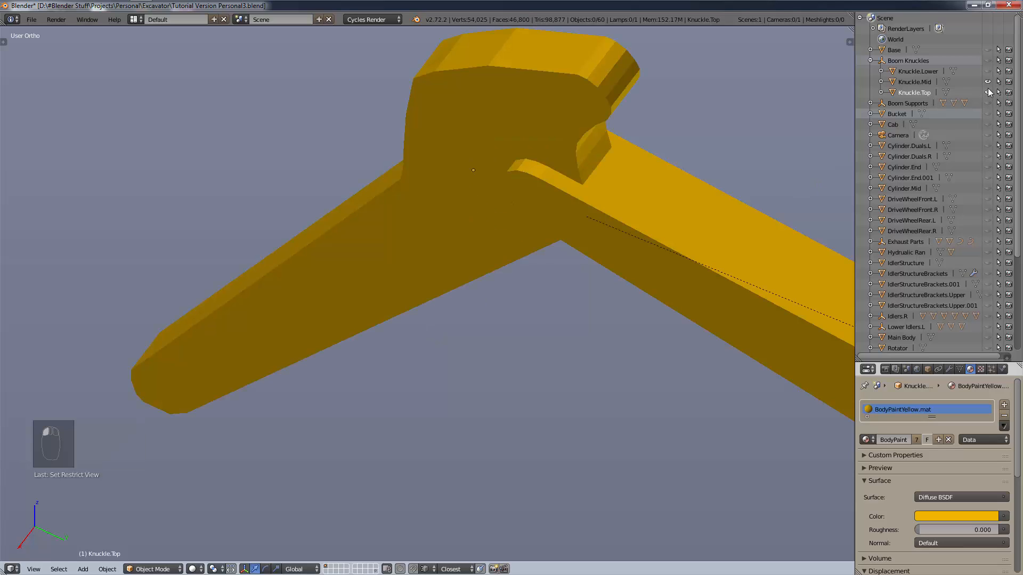
click(988, 83)
right_click(405, 249)
Compare Knuckle.Top with the reference from the right side in wireframe and solid shading, and view it at an angle.
key(z)
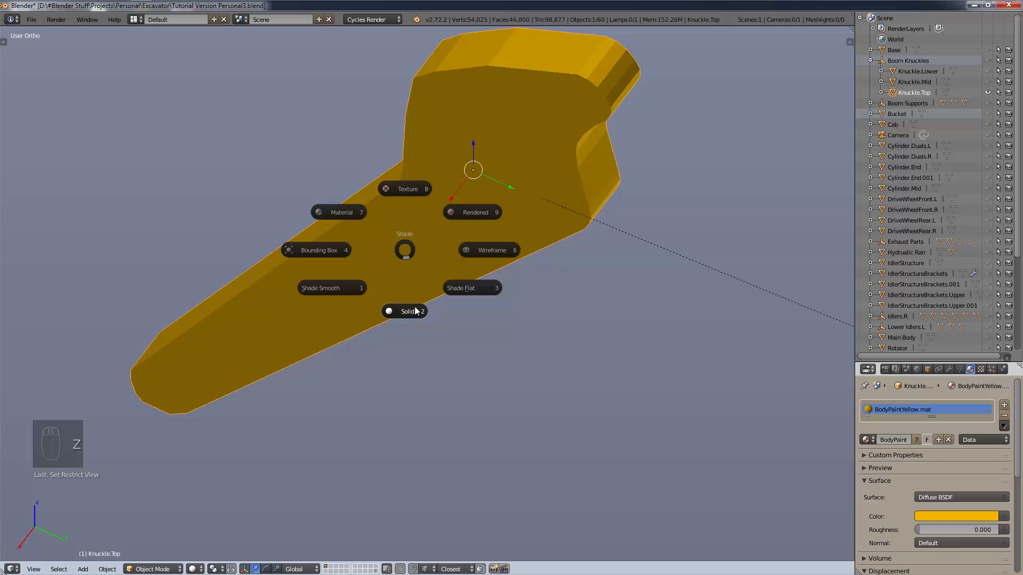
click(482, 249)
key(KP_3)
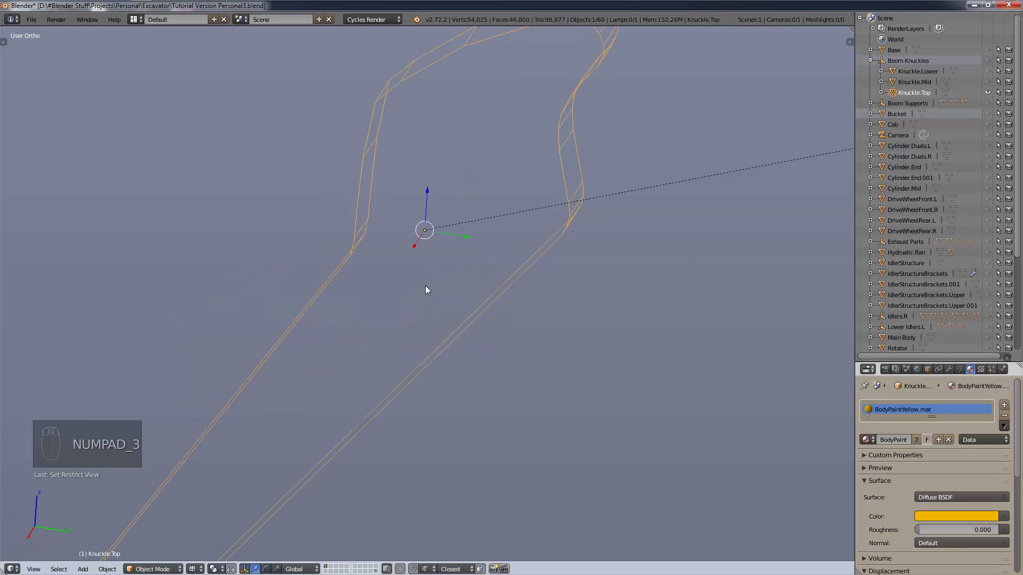
scroll(376, 325, down, 5)
shift+middle_drag(375, 359, 477, 260)
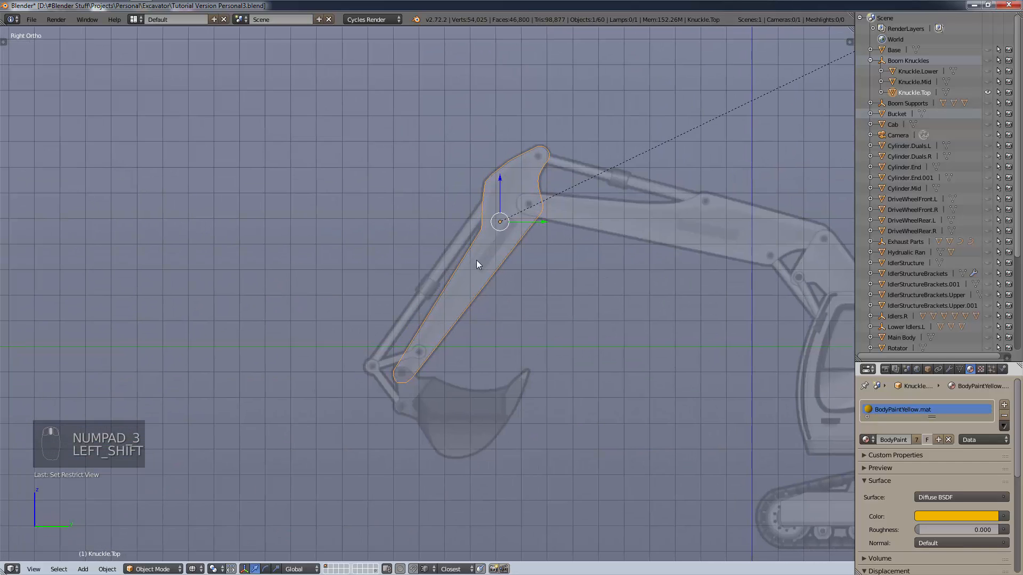
scroll(469, 270, up, 5)
key(z)
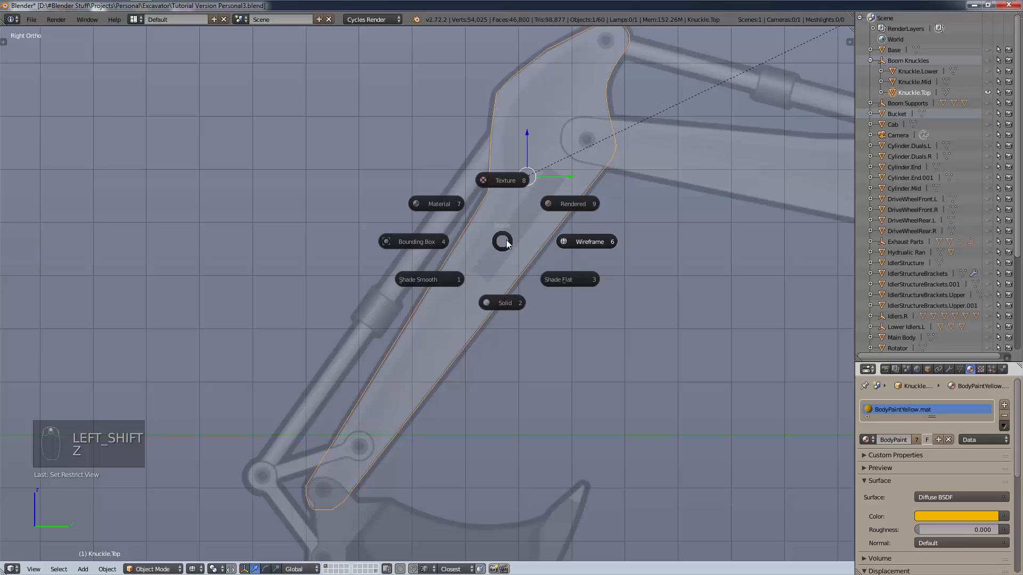
click(507, 300)
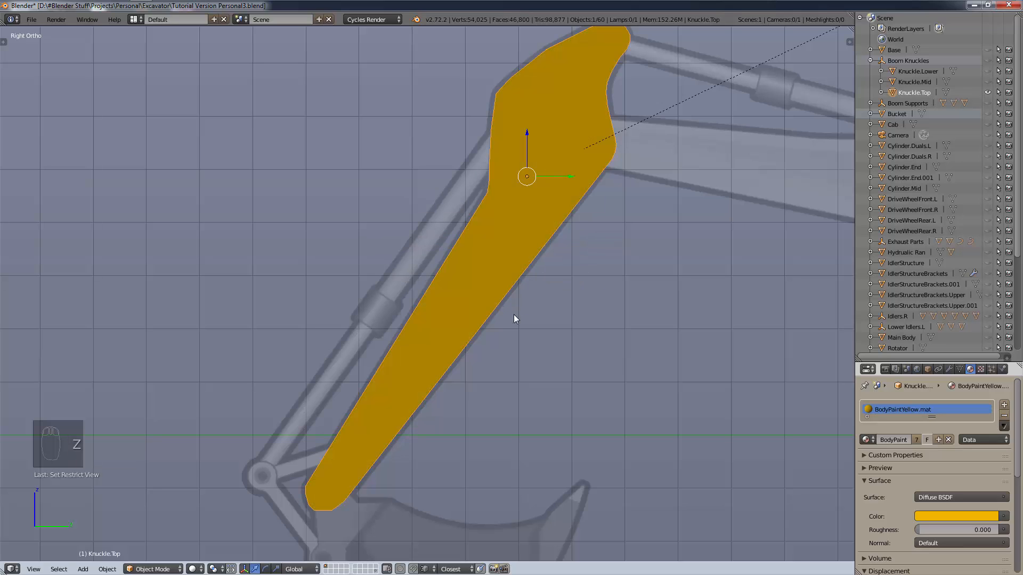
key(shift+h)
mouse_move(511, 320)
middle_down()
mouse_move(476, 365)
mouse_move(463, 360)
middle_up()
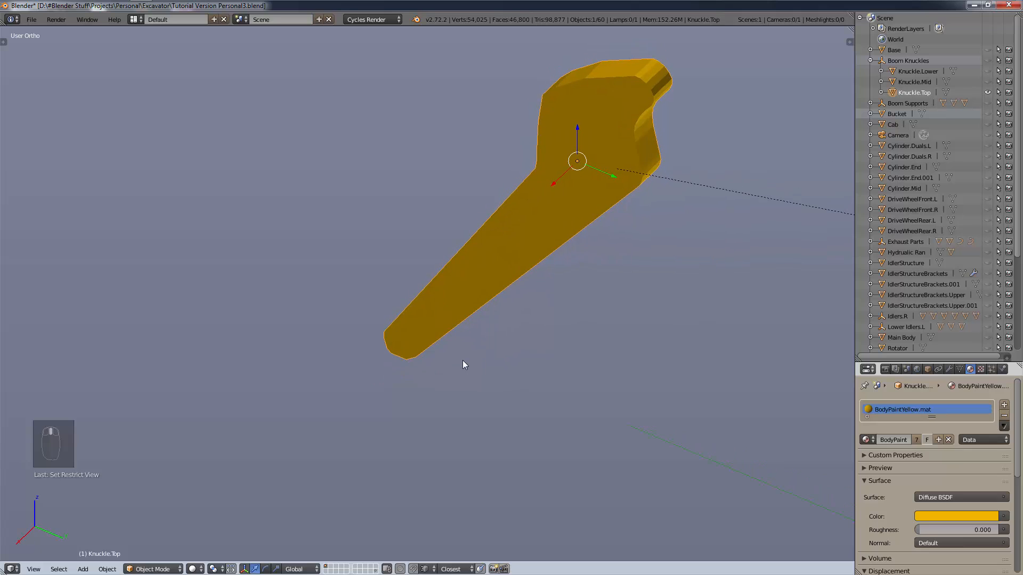
Open the Knuckle.Top mesh in Edit Mode with face selection.
key(Tab)
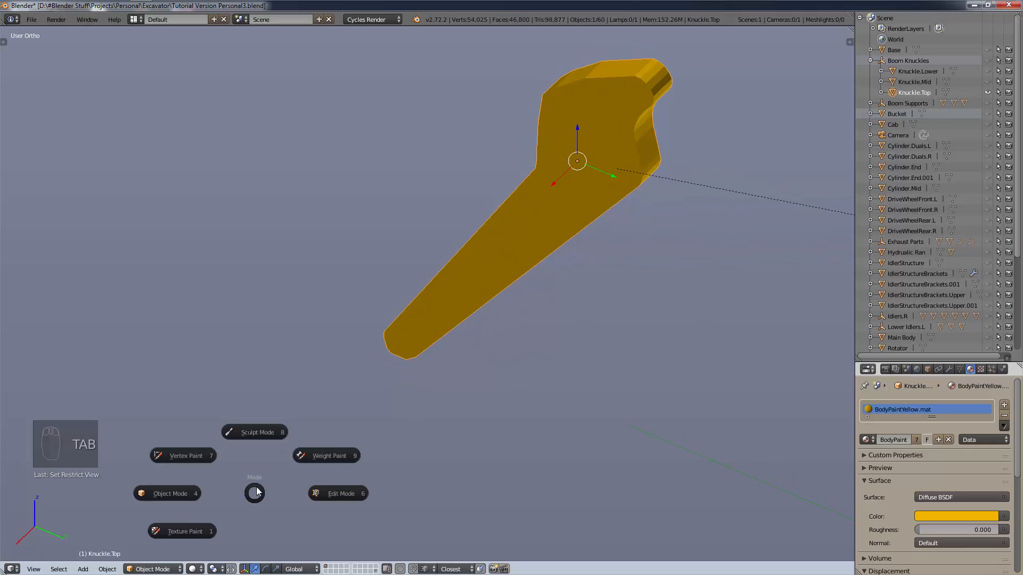
scroll(500, 295, up, 3)
shift+middle_drag(600, 273, 407, 296)
click(328, 568)
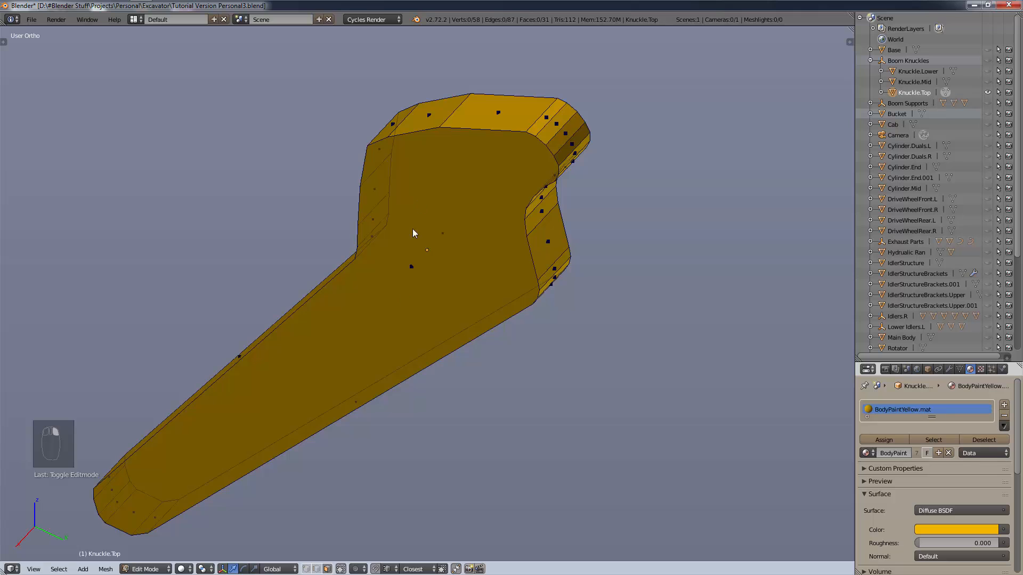
Delete the two large side faces of Knuckle.Top, leaving only the rim strip around its outline.
right_click(403, 267)
key(x)
click(407, 265)
key(x)
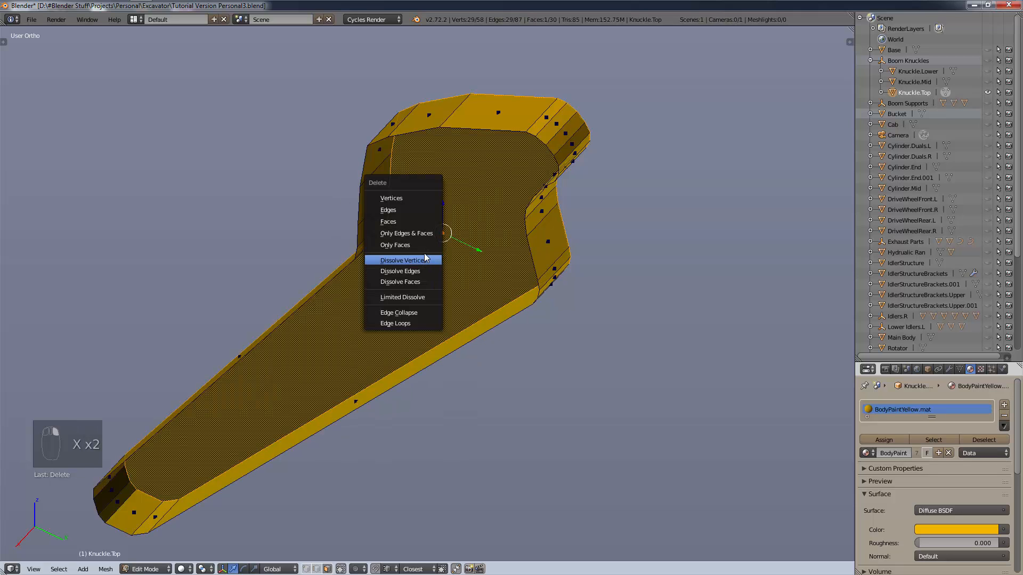
click(425, 245)
scroll(379, 297, up, 4)
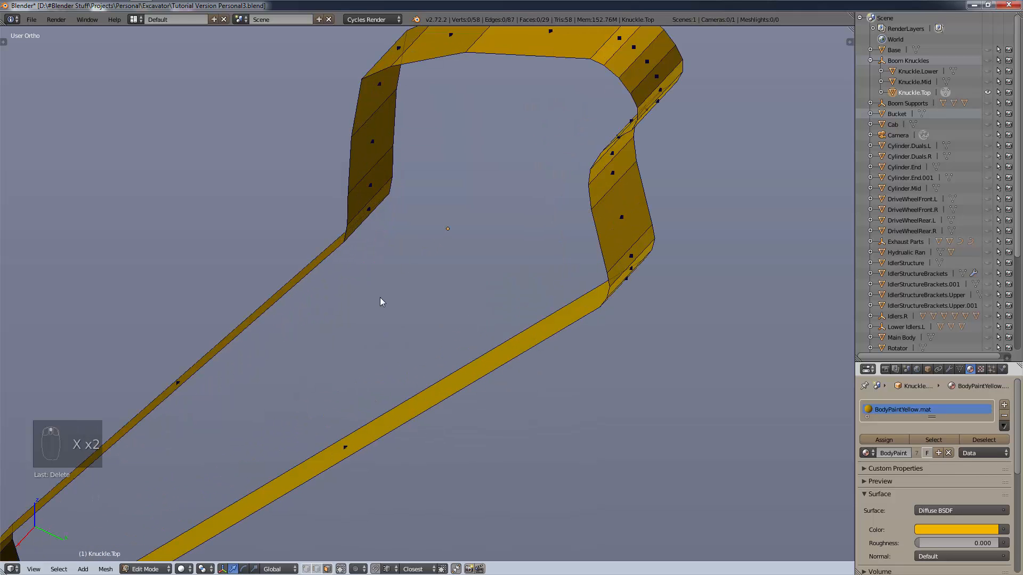
Switch to vertex selection and pick outline vertices around the rounded lower end of Knuckle.Top.
key(KP_3)
key(KP_1)
key(KP_3)
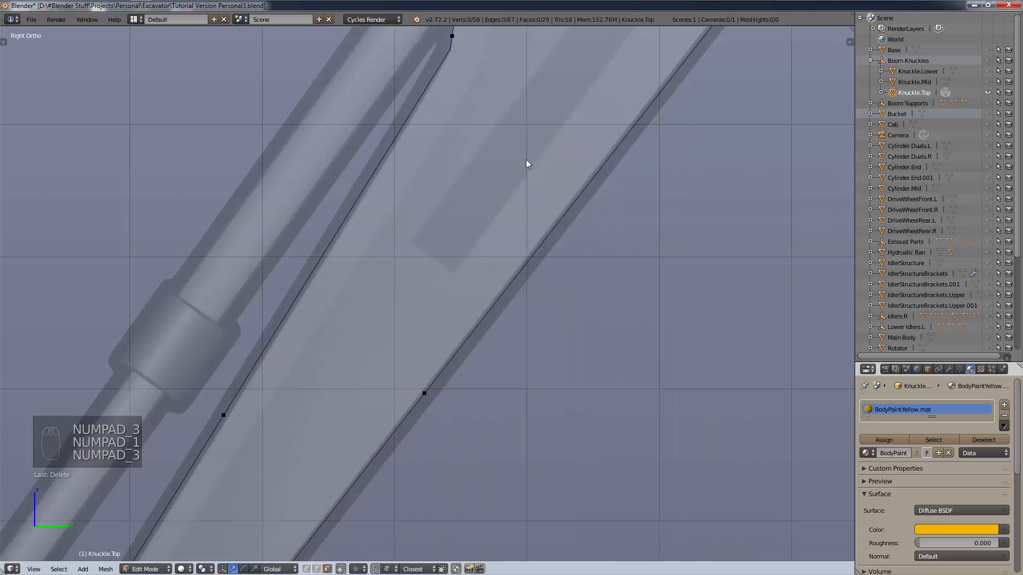
scroll(518, 193, down, 2)
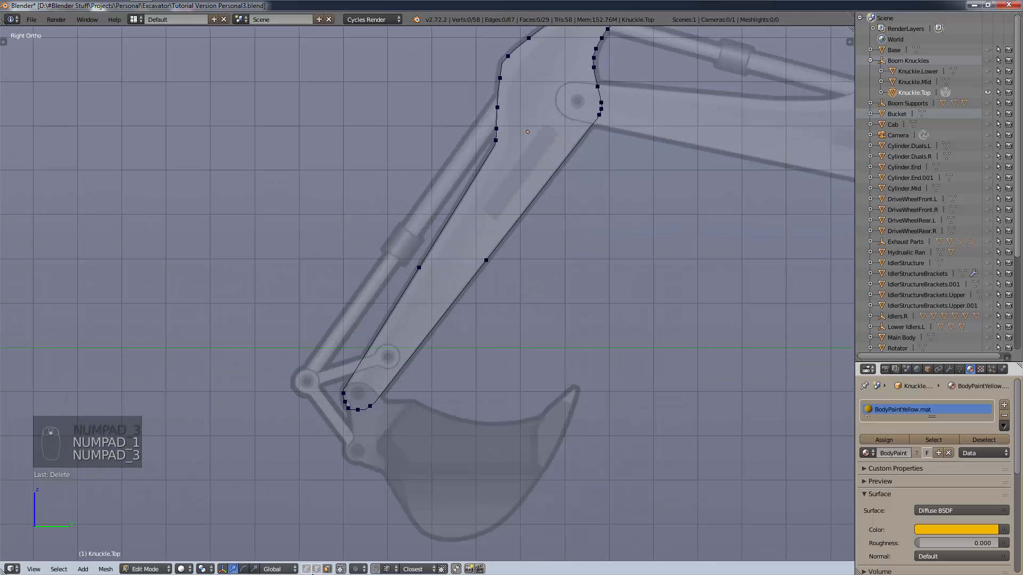
click(306, 569)
scroll(368, 420, up, 10)
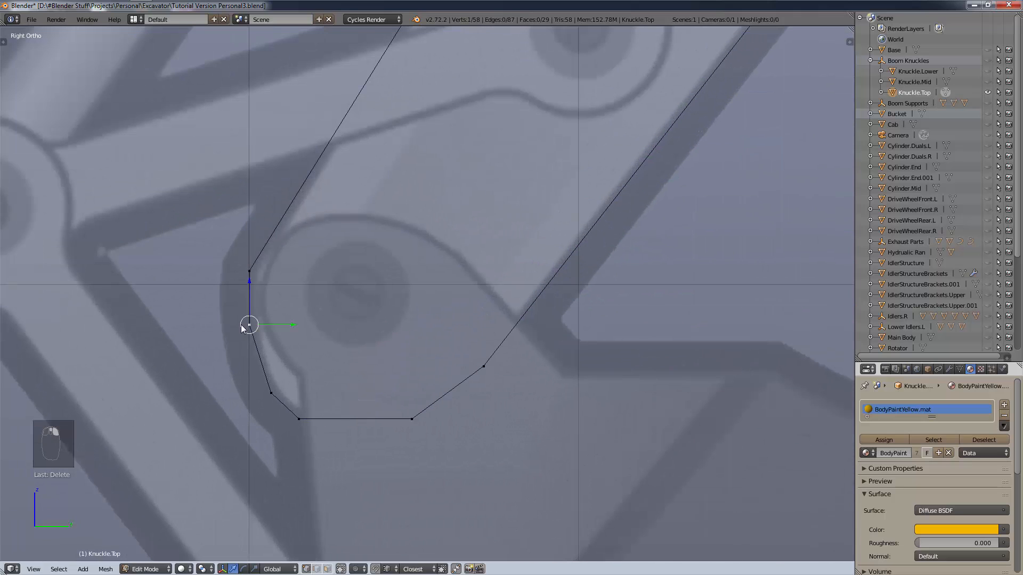
right_click(300, 419)
right_click(272, 393)
right_click(252, 313)
right_click(251, 295)
key(shift)
shift+right_click(300, 420)
mouse_move(297, 369)
middle_down()
mouse_move(302, 354)
mouse_move(324, 363)
mouse_move(315, 371)
middle_up()
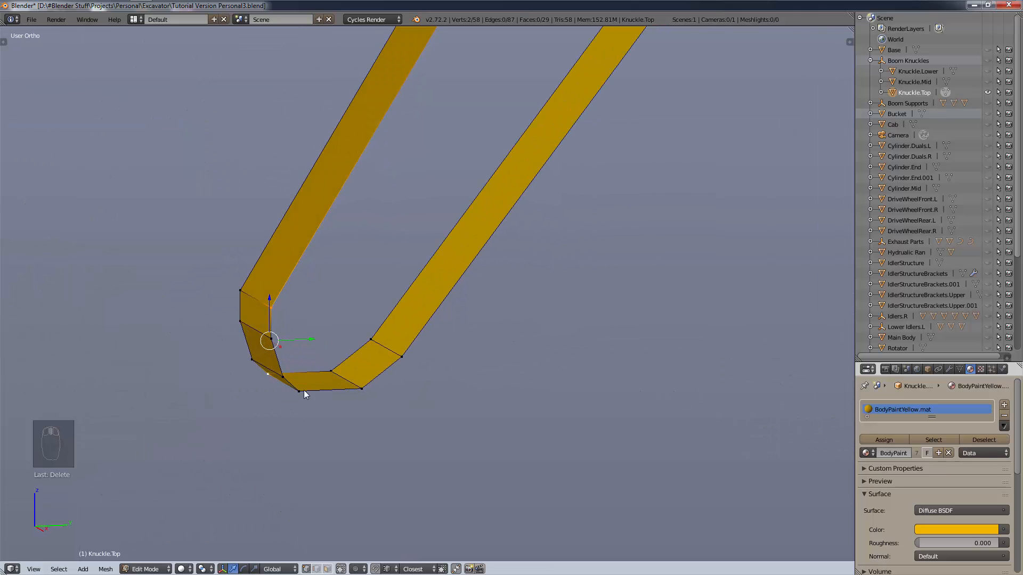
Try to span Knuckle.Top's lower end with an edge between the opposite vertices where the rounding starts.
right_click(299, 391)
key(shift)
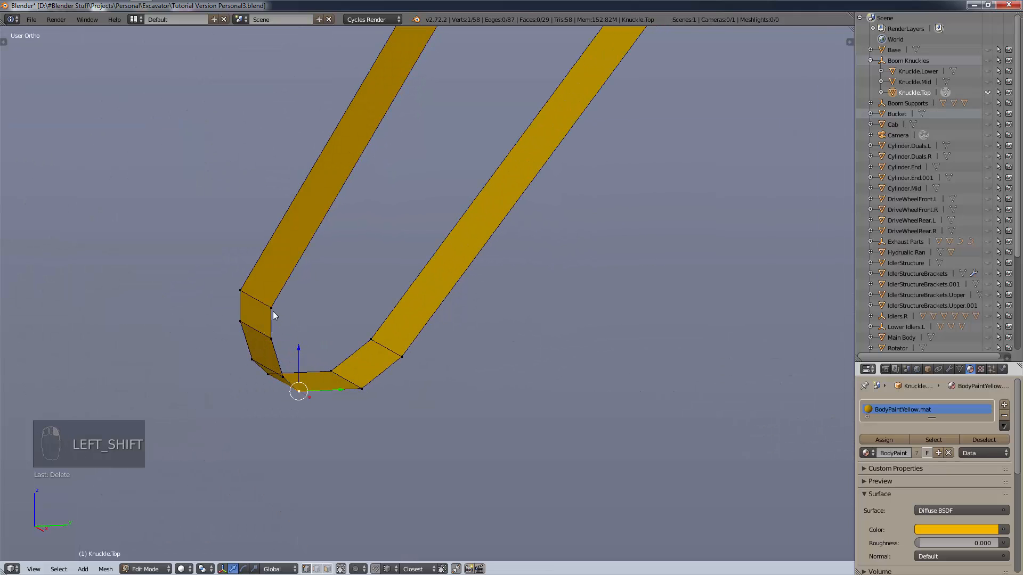
right_click(272, 311)
shift+right_click(404, 355)
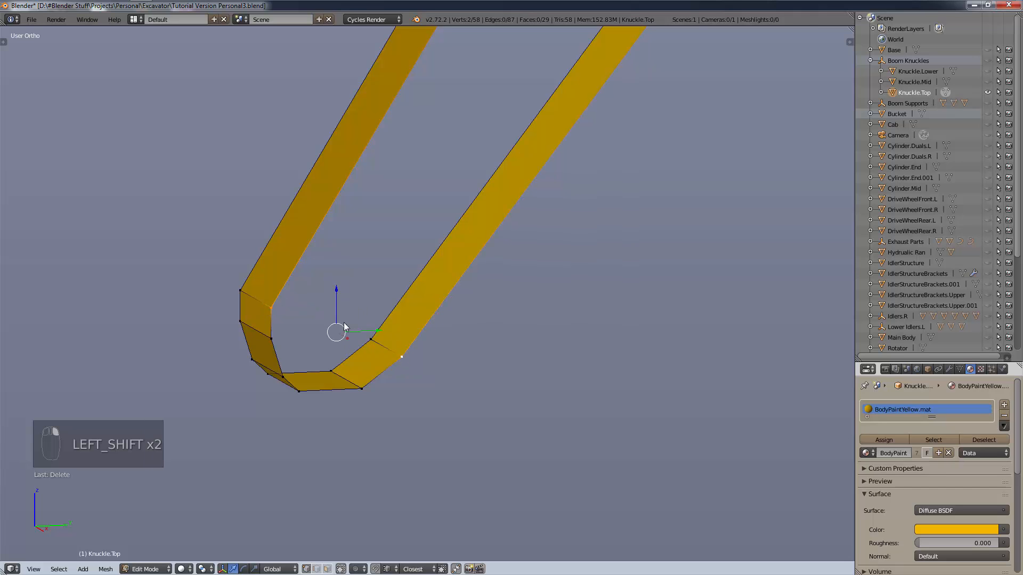
scroll(344, 326, up, 3)
middle_drag(343, 327, 324, 348)
key(f)
key(f)
key(f)
scroll(311, 379, up, 1)
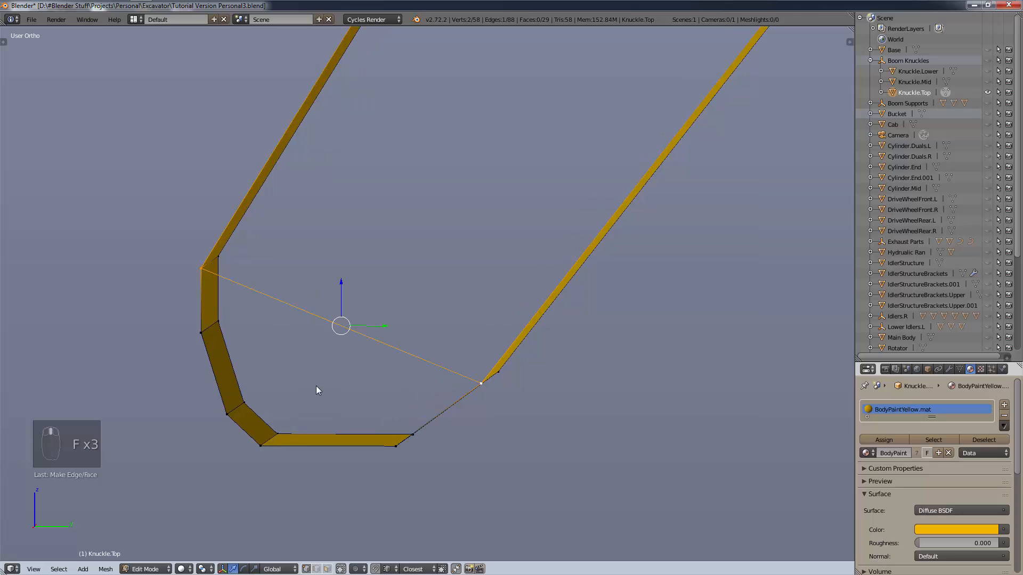
middle_drag(315, 386, 311, 390)
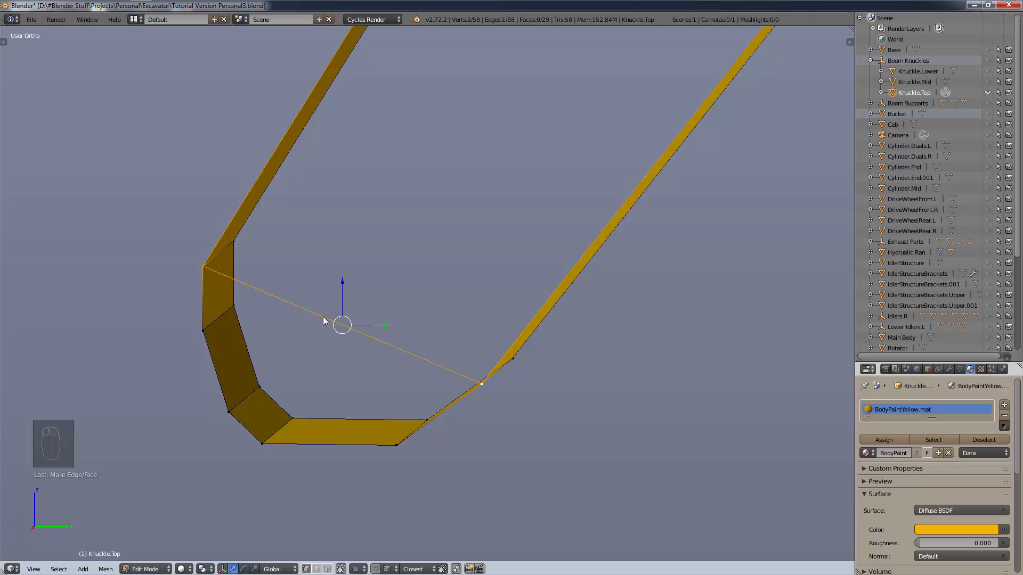
Undo the connecting edge, the vertex selections and the deletion of Knuckle.Top's two side faces.
scroll(538, 286, down, 3)
key(ctrl+z)
key(ctrl+z)
key(ctrl+z)
key(ctrl+z)
key(ctrl+z)
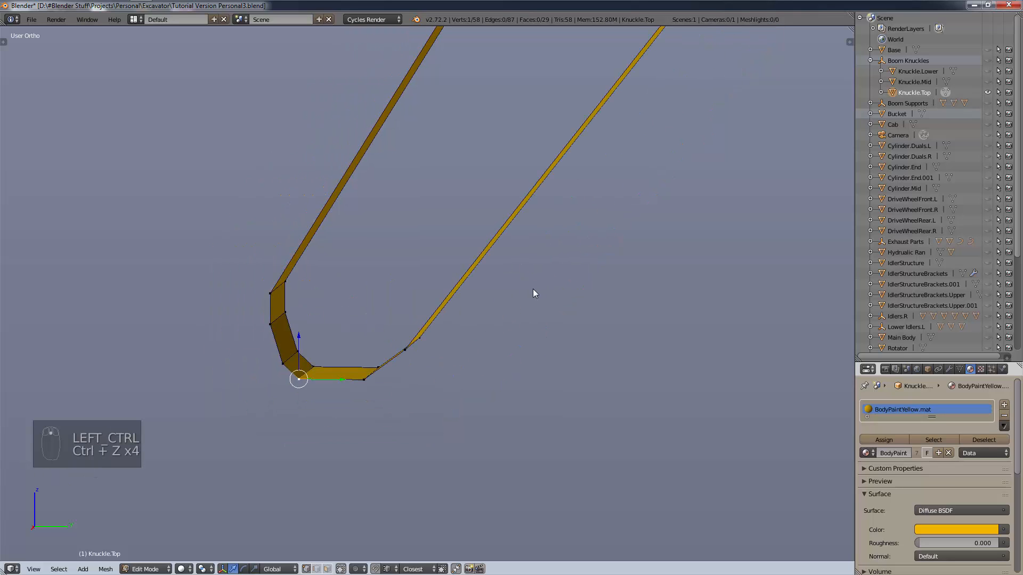
key(ctrl+z)
key(ctrl+z)
key(ctrl+z)
key(ctrl+z)
key(ctrl+z)
key(ctrl+z)
key(ctrl+z)
key(ctrl+z)
key(ctrl+z)
key(ctrl+z)
key(ctrl+z)
key(ctrl+z)
key(ctrl+z)
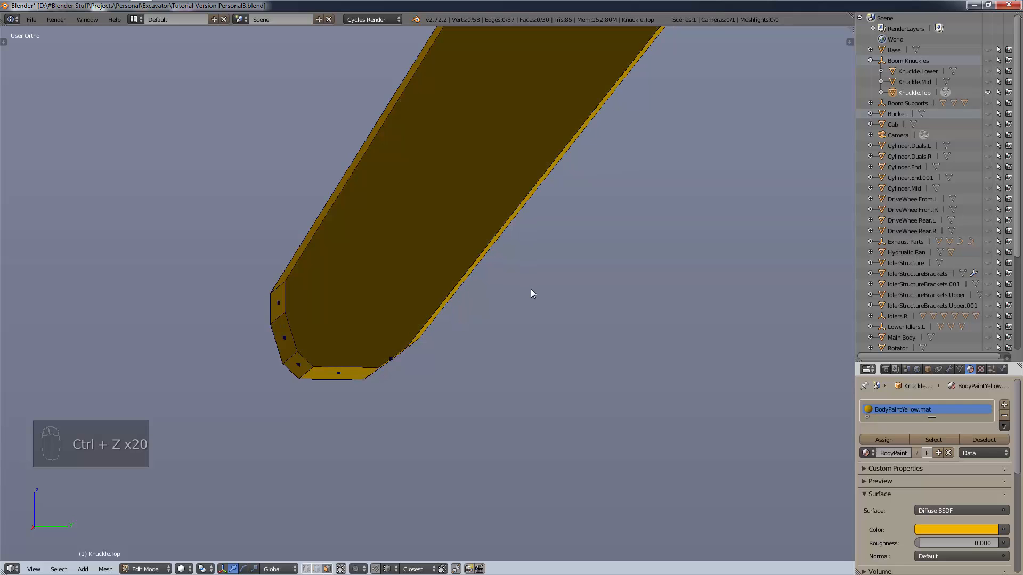
middle_drag(531, 289, 555, 347)
key(ctrl+z)
Select the whole Knuckle.Top mesh, triangulate all its faces and clear the selection.
key(a)
scroll(558, 343, up, 3)
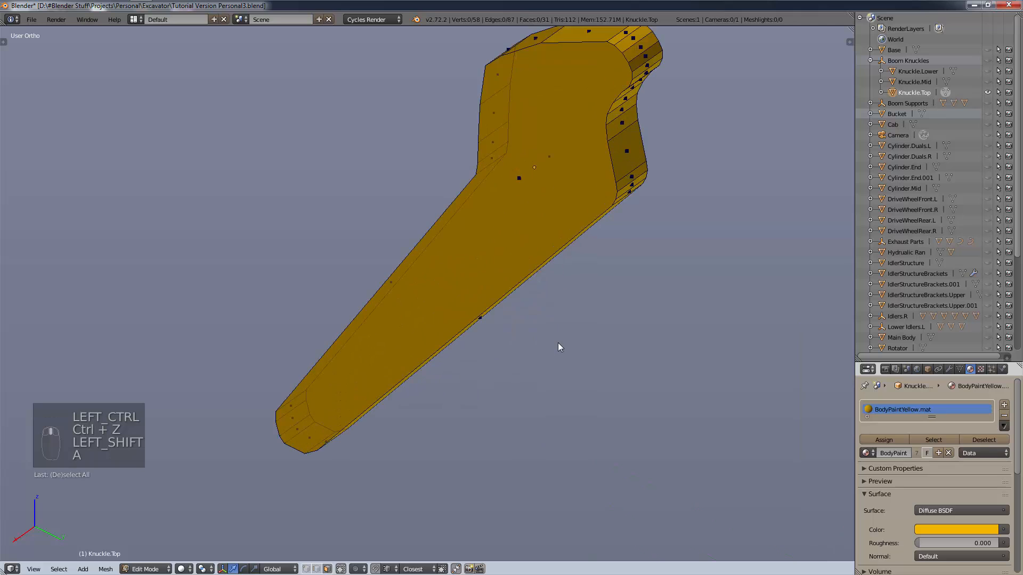
key(a)
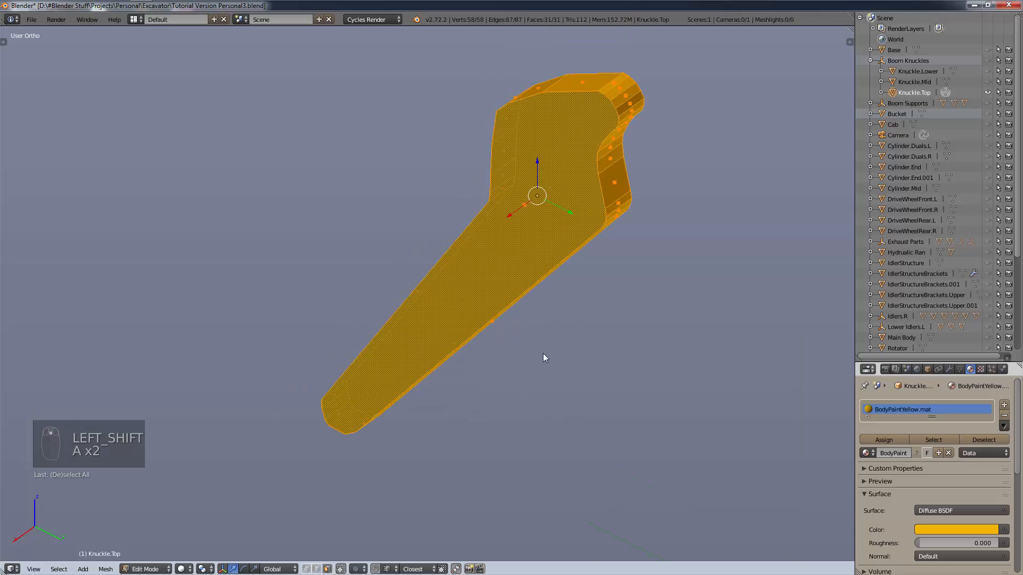
key(ctrl+t)
key(a)
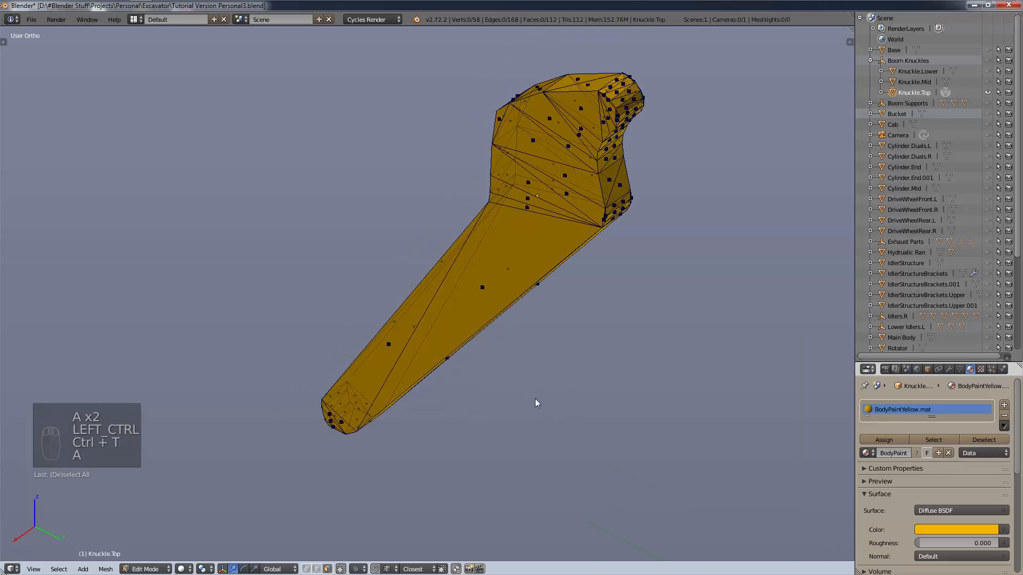
Return Knuckle.Top to Object Mode in solid display and apply smooth shading to it.
middle_drag(541, 394, 582, 382)
key(z)
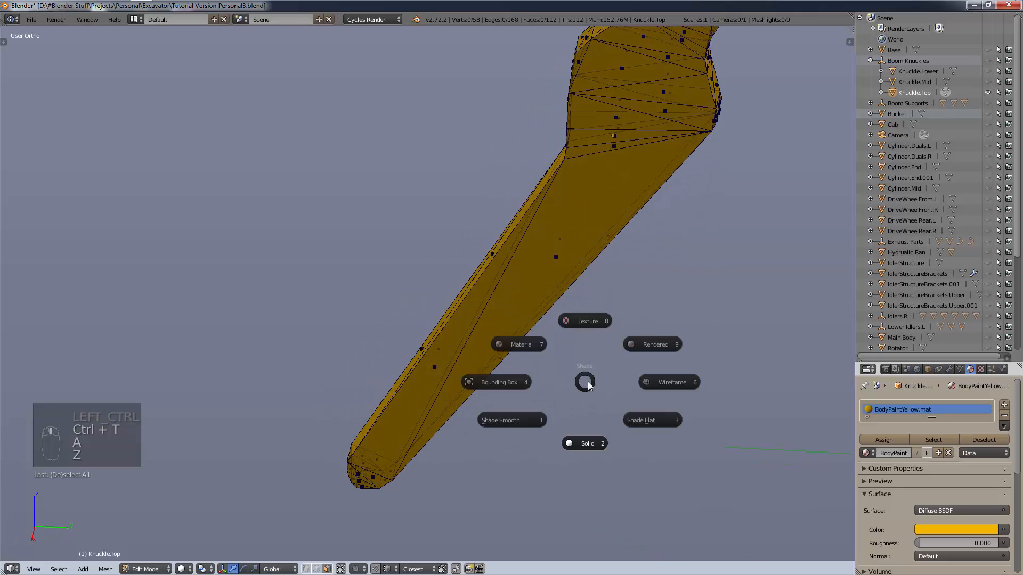
click(584, 444)
click(145, 569)
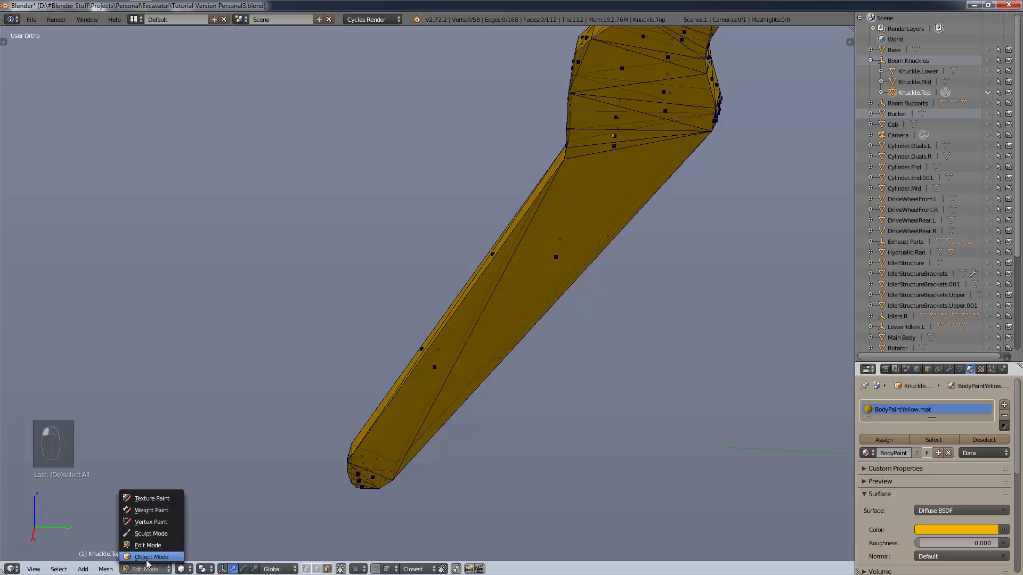
click(147, 558)
middle_drag(352, 451, 424, 379)
key(z)
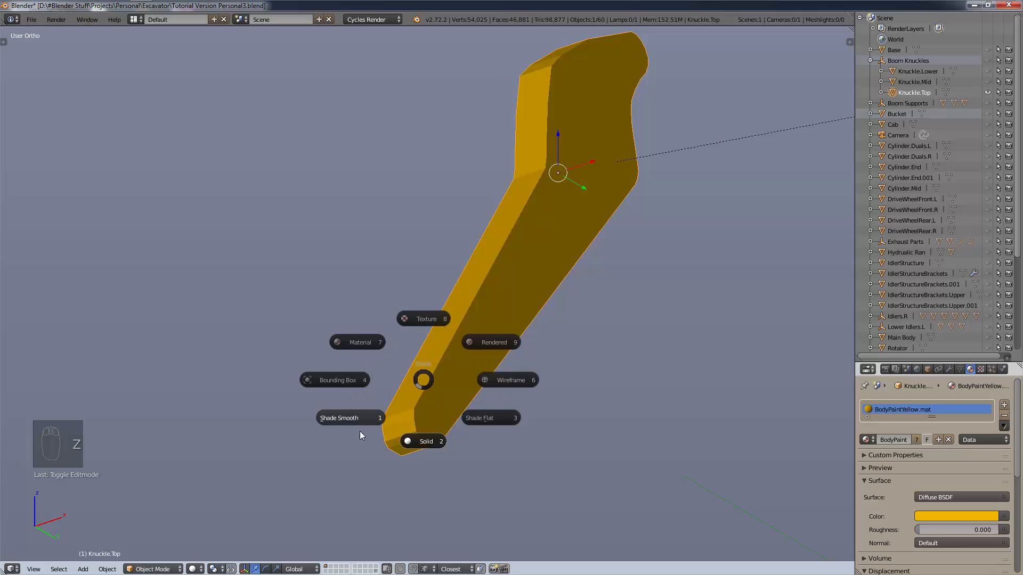
click(343, 424)
middle_drag(343, 424, 425, 477)
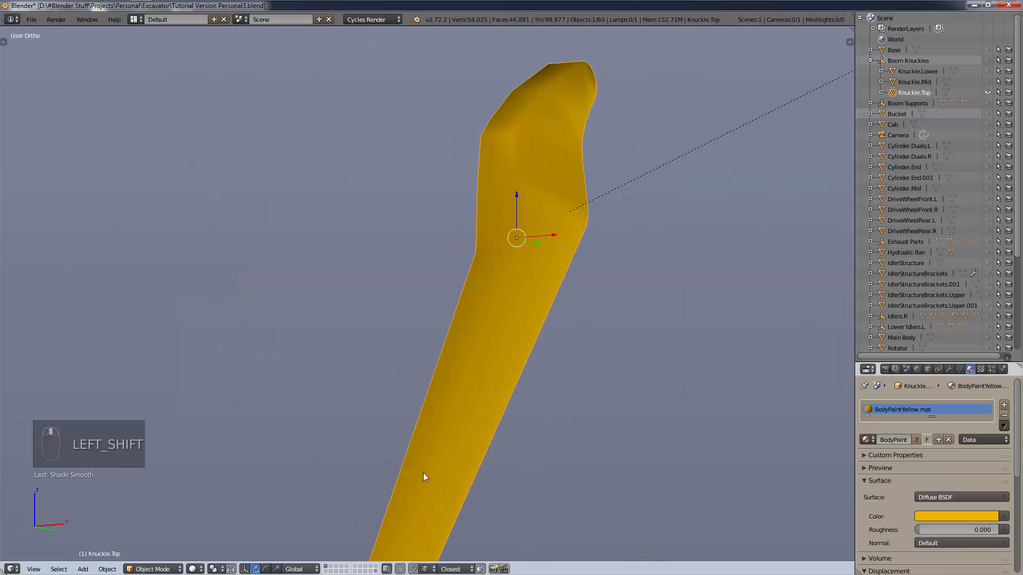
Try a Triangulate modifier on Knuckle.Top, look through its quad methods and remove it.
click(949, 370)
click(930, 404)
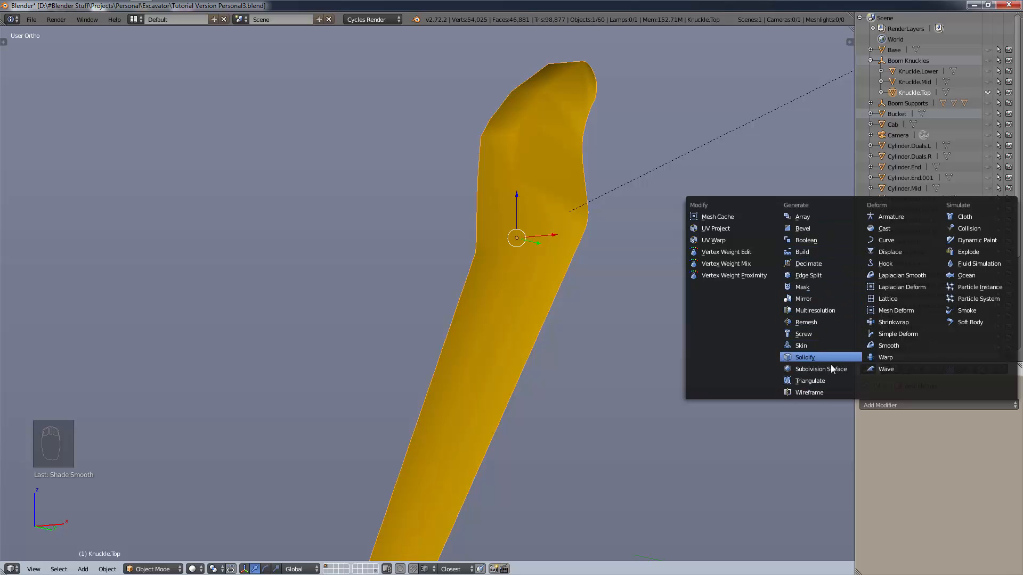
click(824, 381)
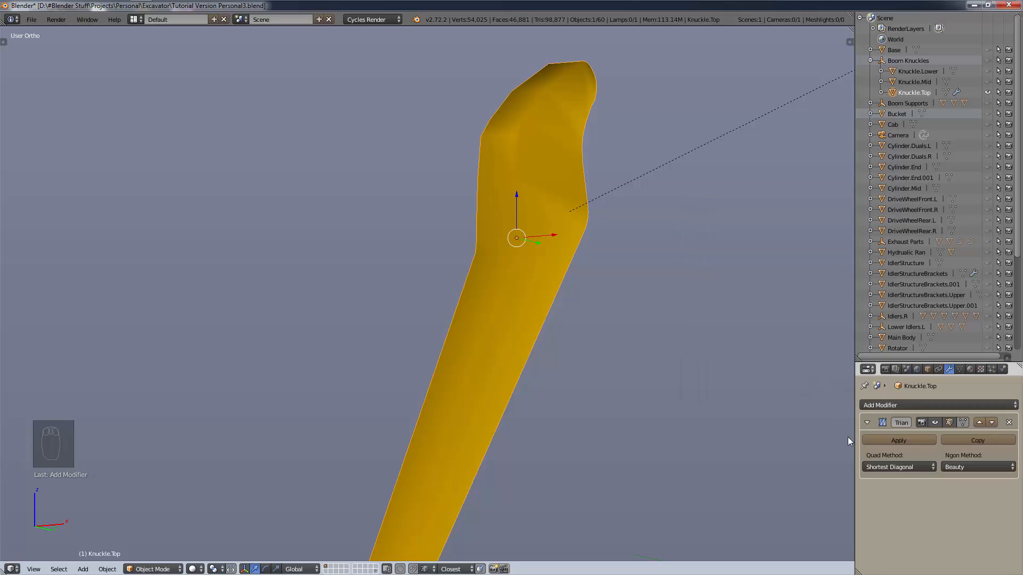
click(918, 469)
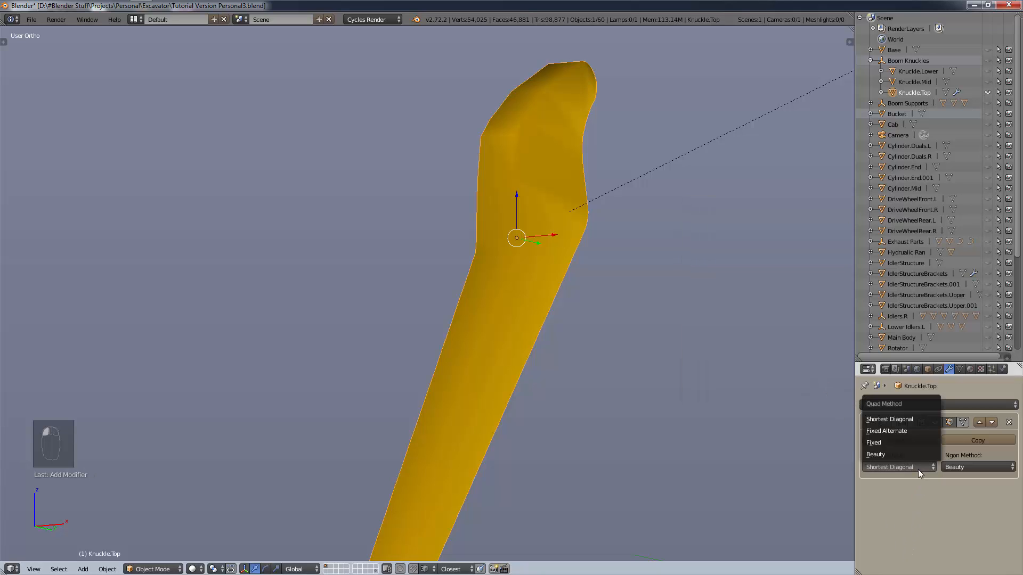
click(919, 468)
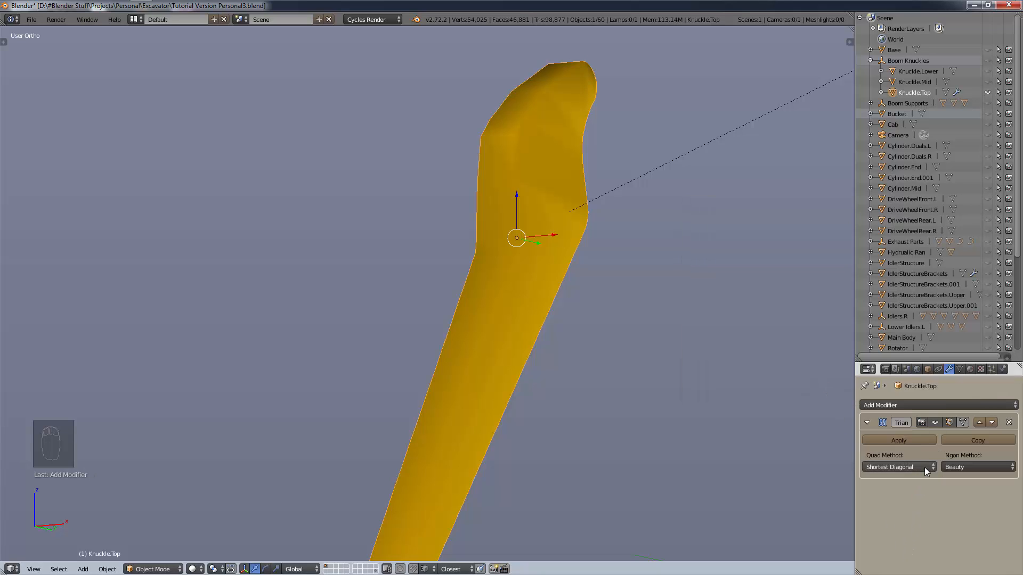
click(1009, 422)
Add an Edge Split modifier to Knuckle.Top to sharpen the shading along its hard edges.
click(931, 406)
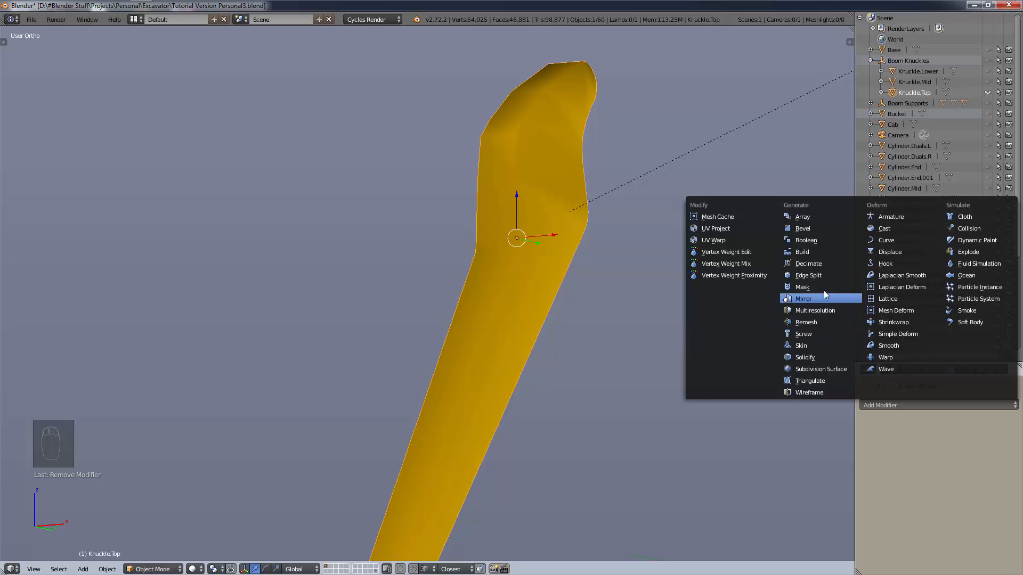
click(825, 275)
middle_drag(699, 396, 477, 408)
scroll(773, 350, up, 6)
middle_drag(787, 333, 113, 369)
shift+middle_drag(430, 479, 541, 213)
scroll(541, 213, down, 2)
middle_drag(568, 259, 404, 478)
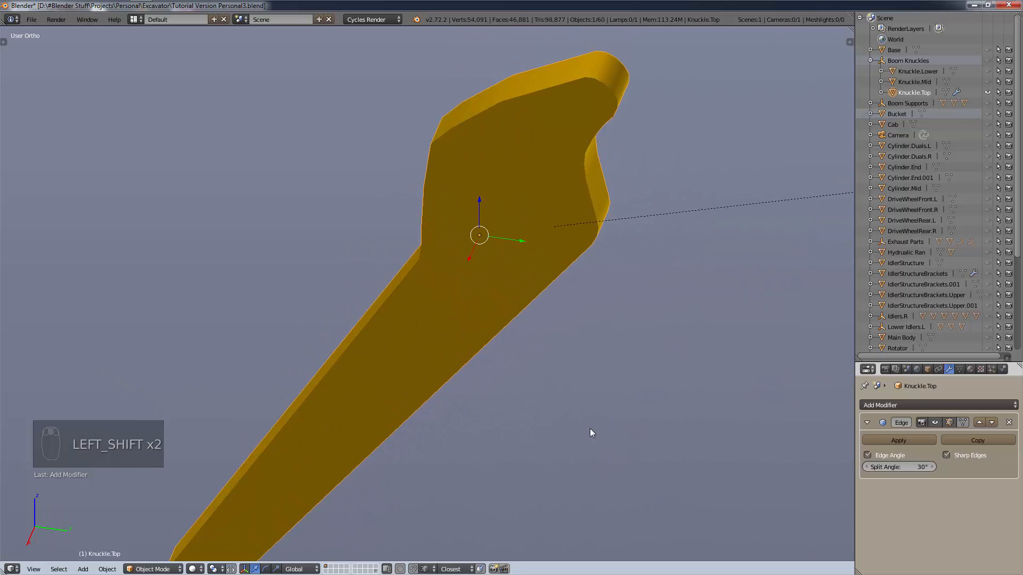
middle_drag(590, 428, 618, 368)
scroll(618, 370, down, 3)
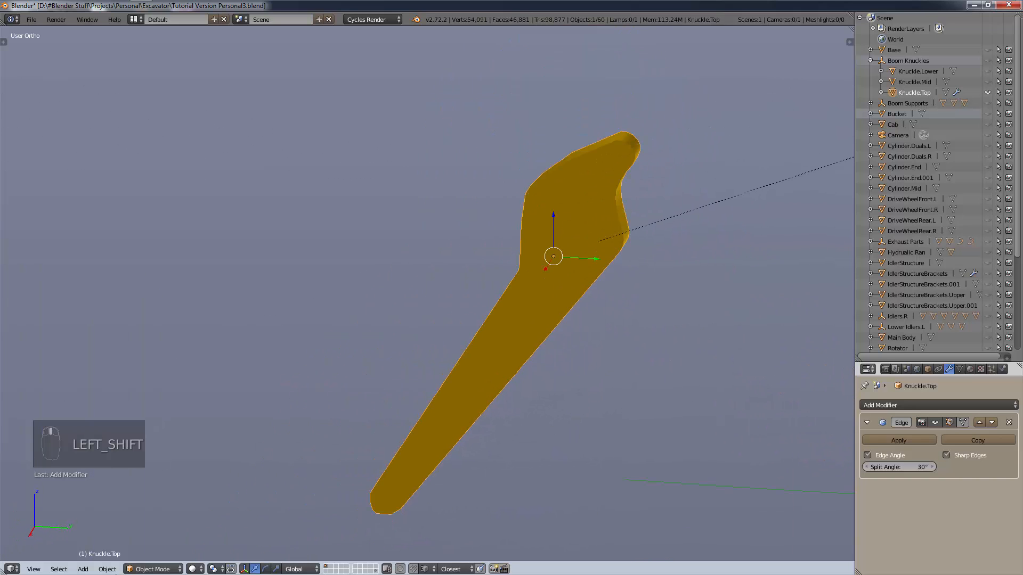
middle_drag(662, 401, 692, 400)
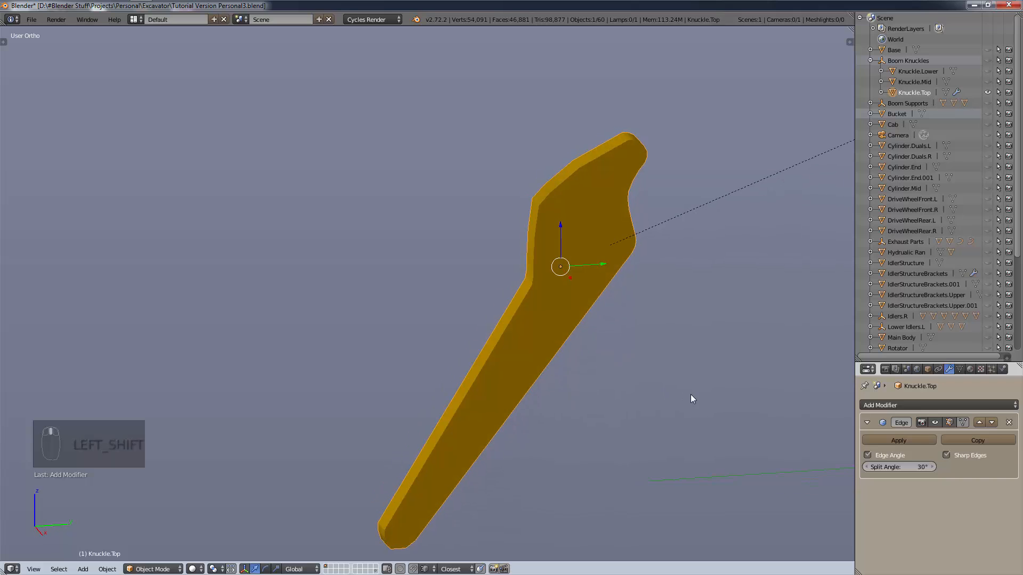
Add a Subdivision Surface modifier to Knuckle.Top and place it above Edge Split in the stack.
click(876, 405)
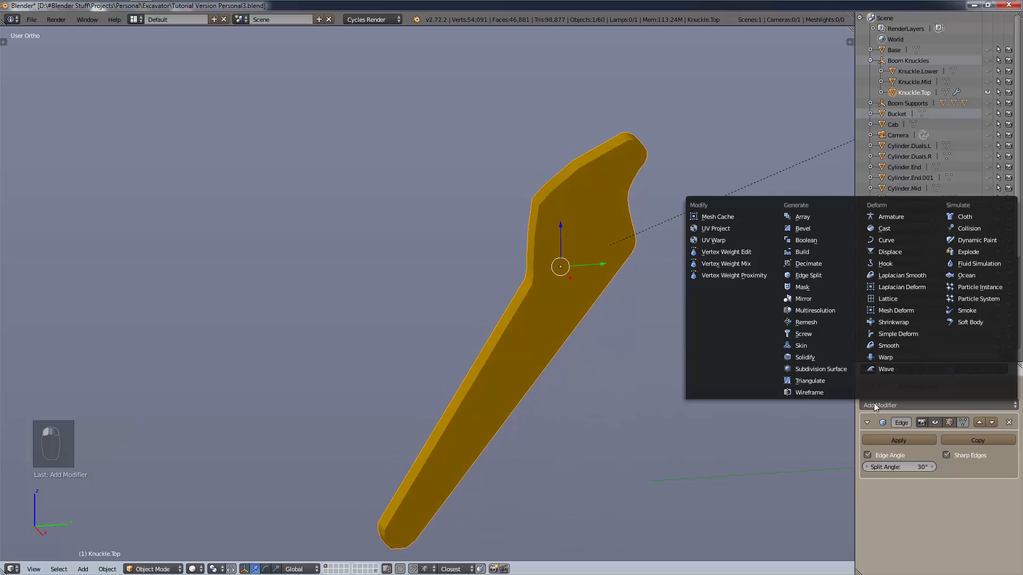
click(837, 370)
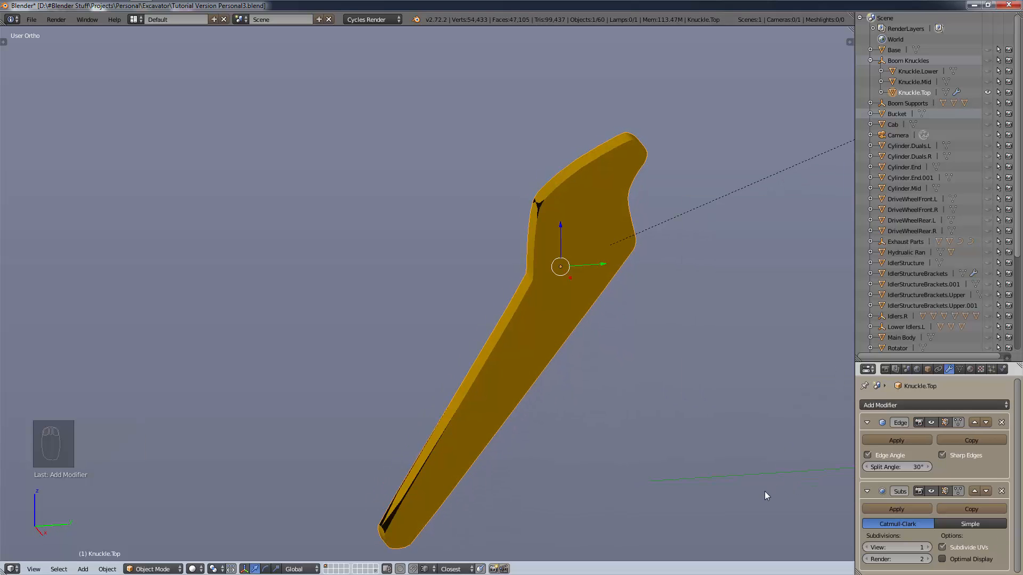
middle_drag(765, 492, 793, 486)
shift+middle_drag(784, 454, 792, 381)
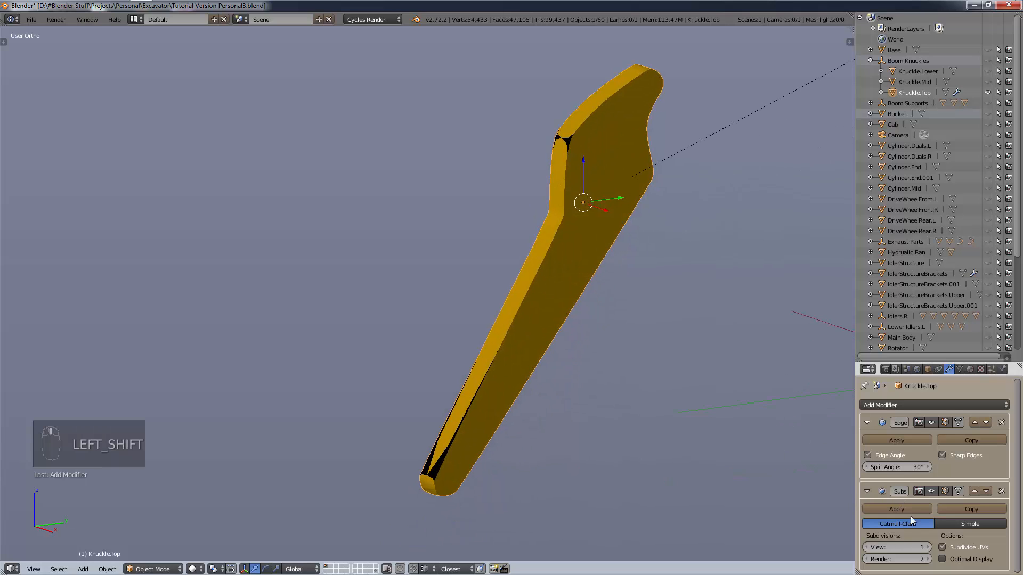
click(974, 490)
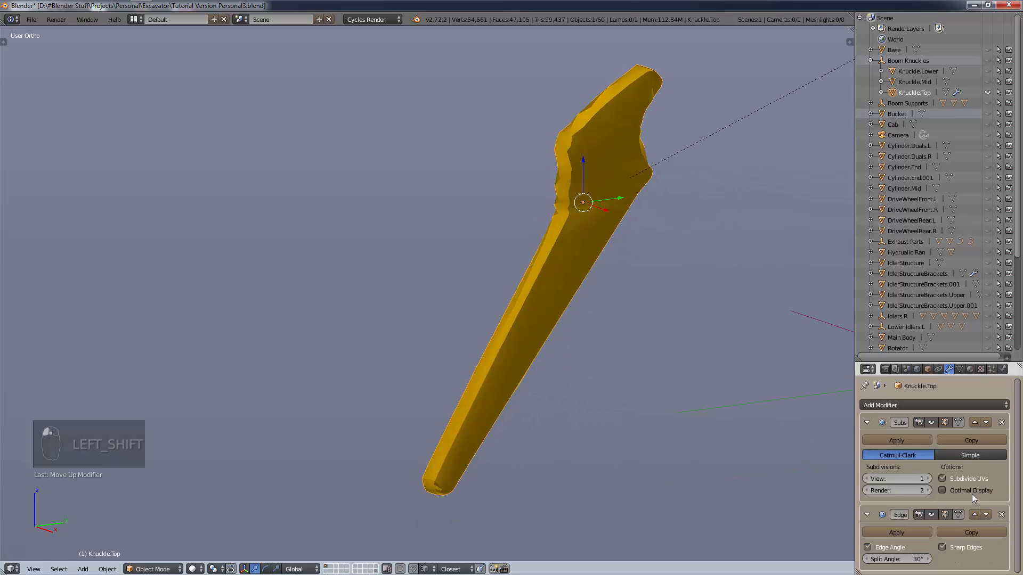
Raise the Catmull-Clark subdivision's view level to 5 on Knuckle.Top.
click(928, 479)
click(928, 479)
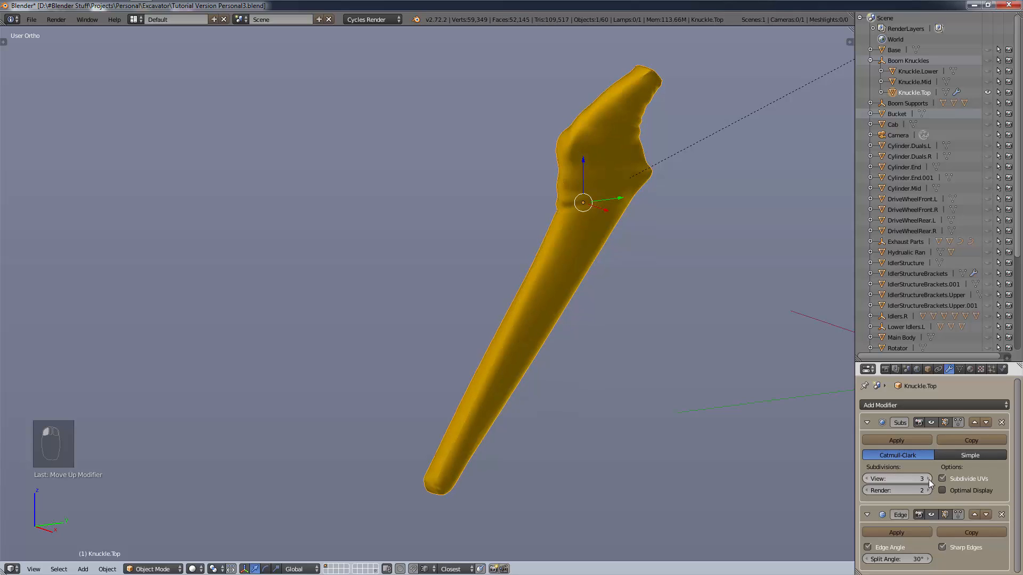
click(929, 479)
click(929, 479)
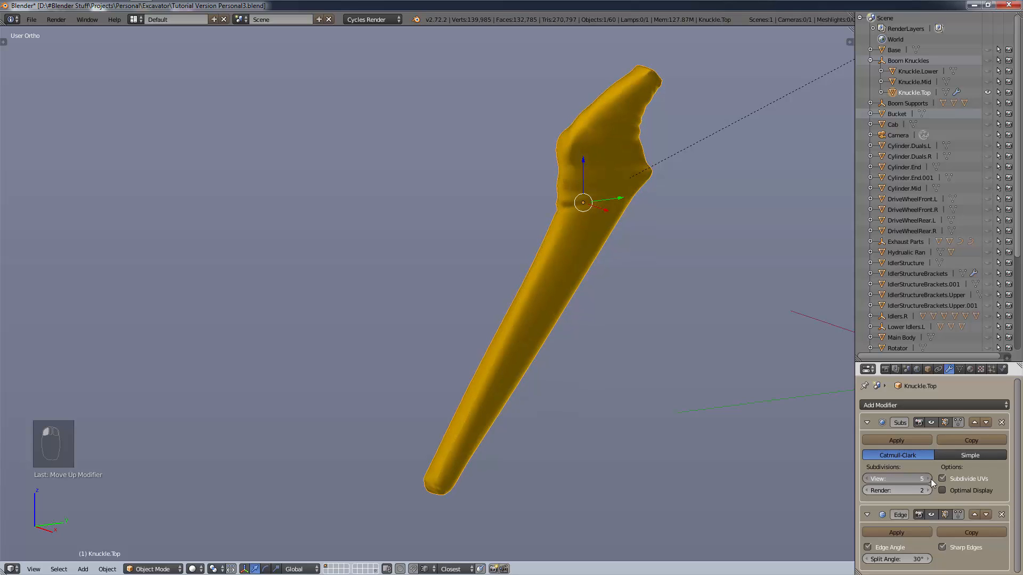
click(866, 479)
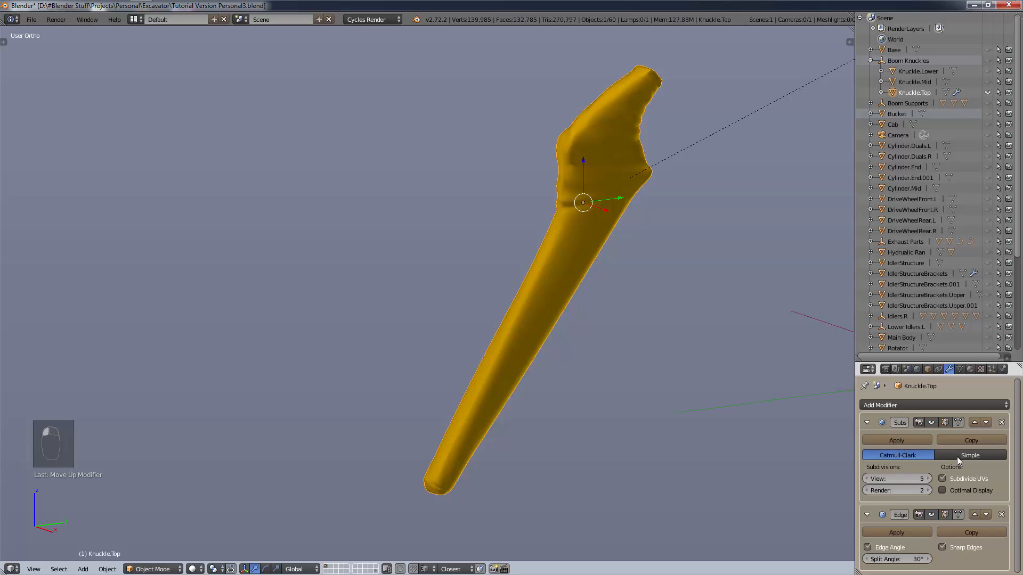
Switch the Subdivision Surface modifier to Simple and lower its view level to 1.
click(957, 456)
click(870, 481)
click(870, 481)
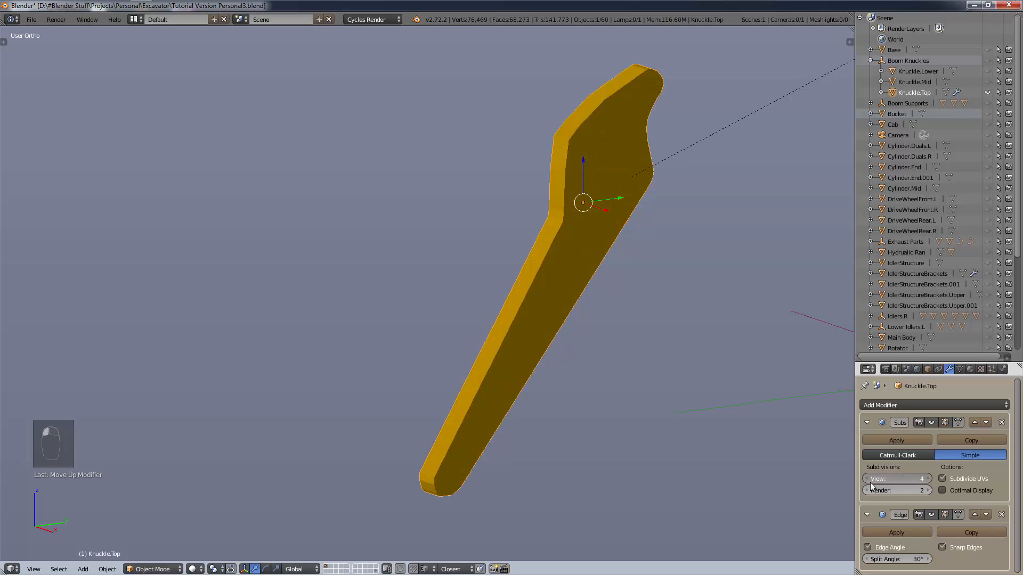
click(869, 482)
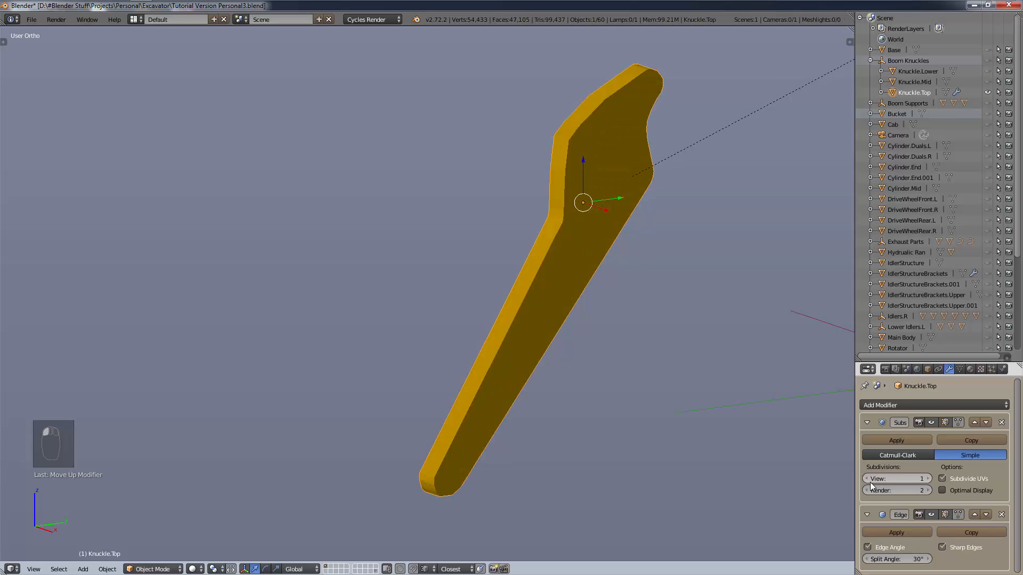
Try the Simple subdivision at view level 4, and remove the Subdivision Surface modifier from Knuckle.Top.
click(927, 479)
click(927, 479)
click(927, 479)
click(928, 479)
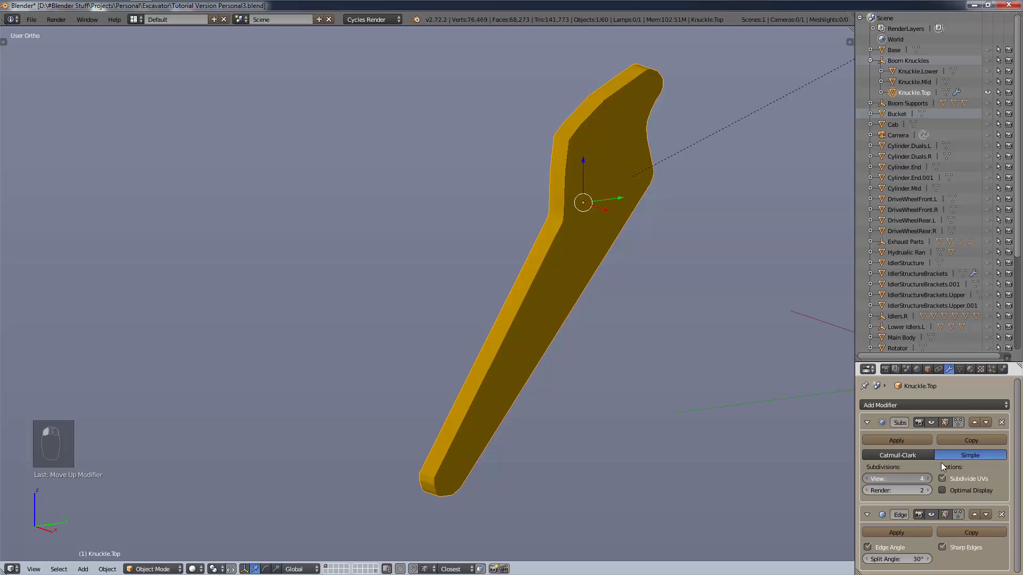
click(1001, 427)
Compare Knuckle.Top's outline with the reference drawing in the right side view, using wireframe and solid display.
key(KP_3)
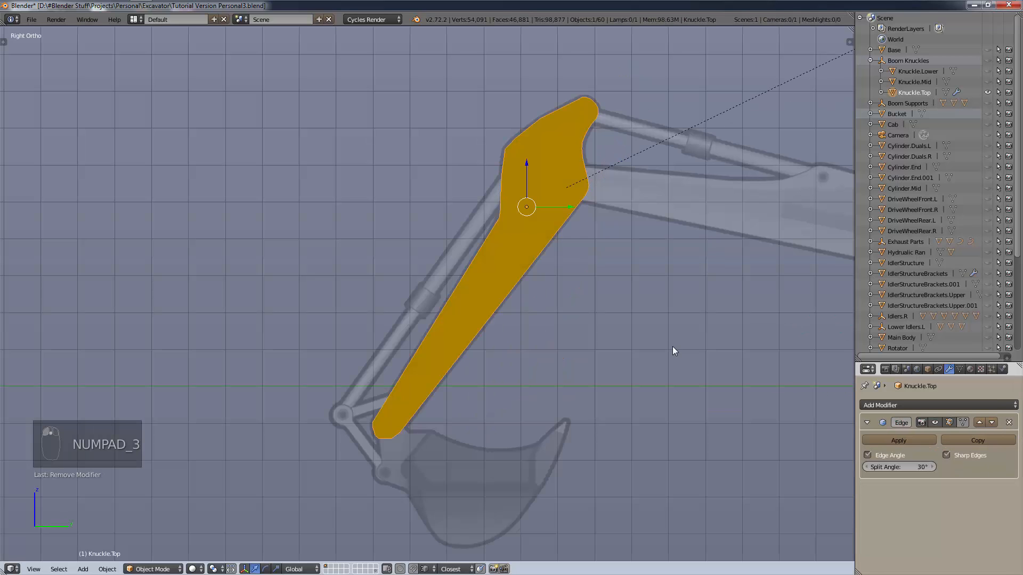
key(z)
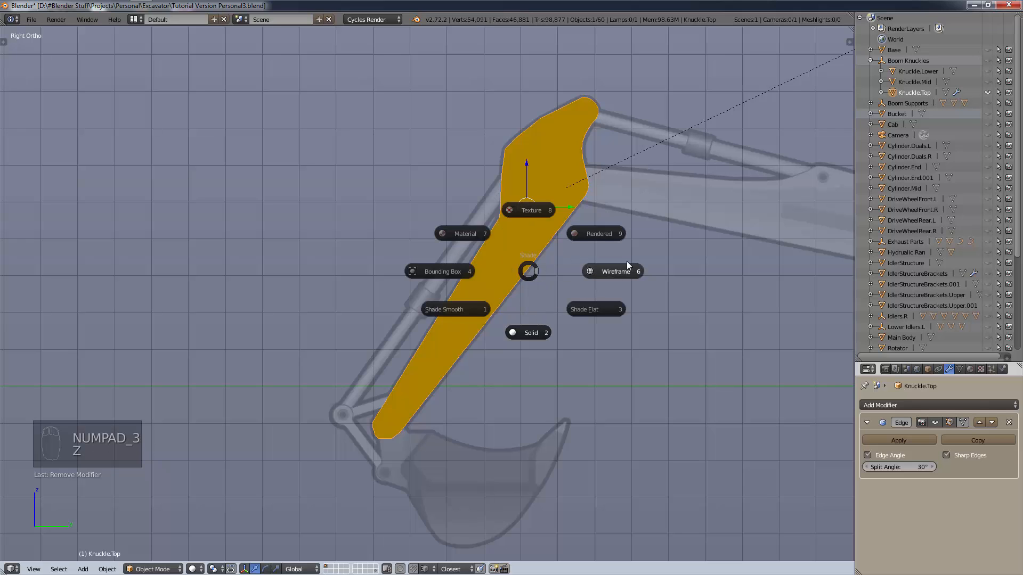
click(609, 272)
scroll(564, 107, up, 5)
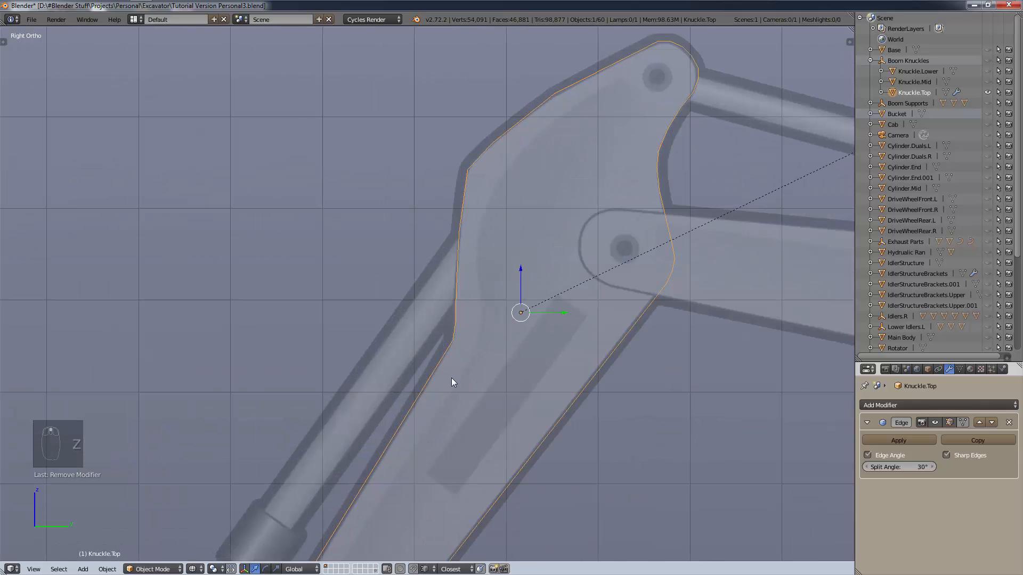
key(z)
click(446, 449)
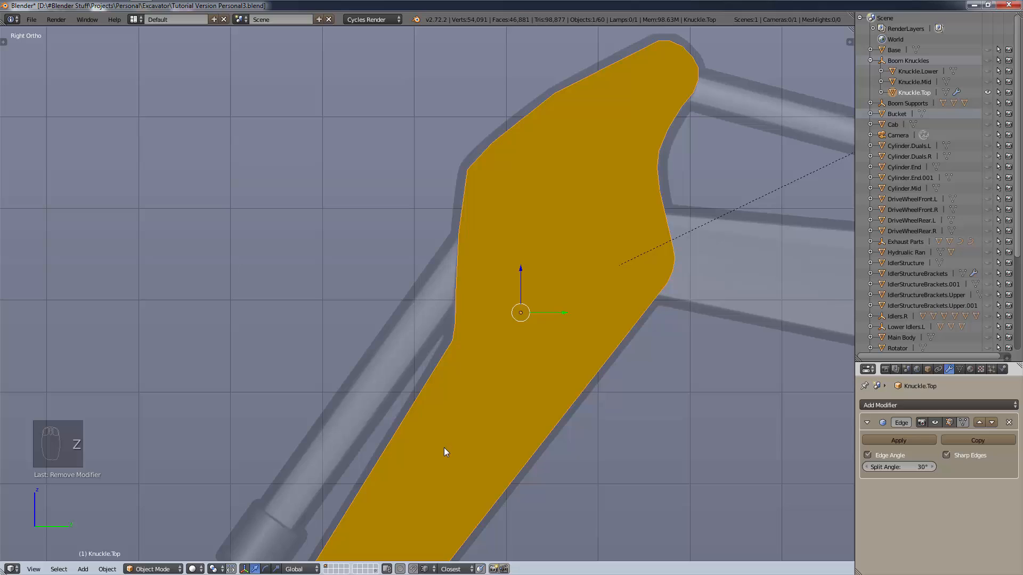
Put Knuckle.Top into Edit Mode with vertex selection and examine its triangulated faces against the reference drawing.
key(Tab)
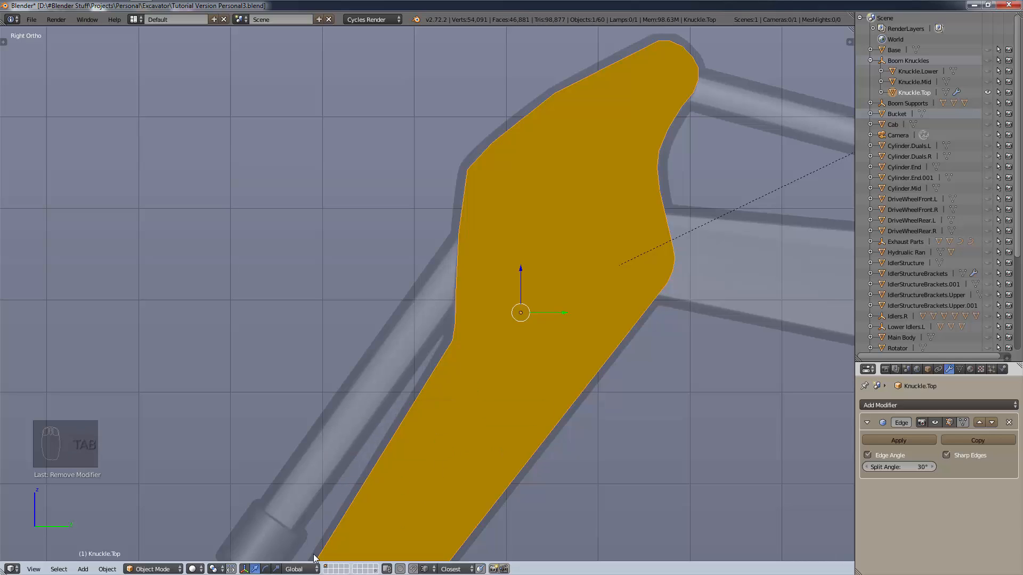
click(168, 569)
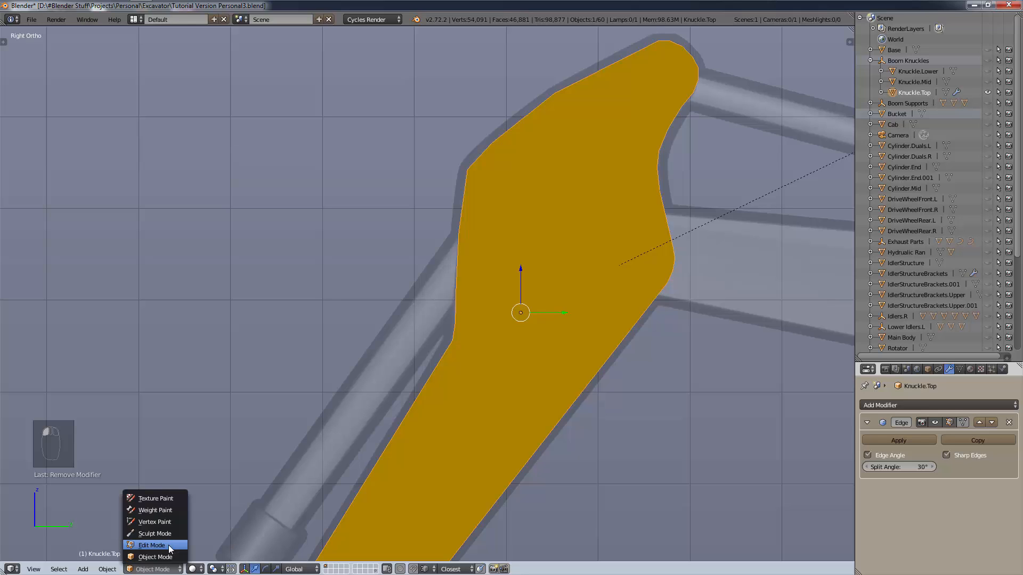
click(169, 546)
click(307, 568)
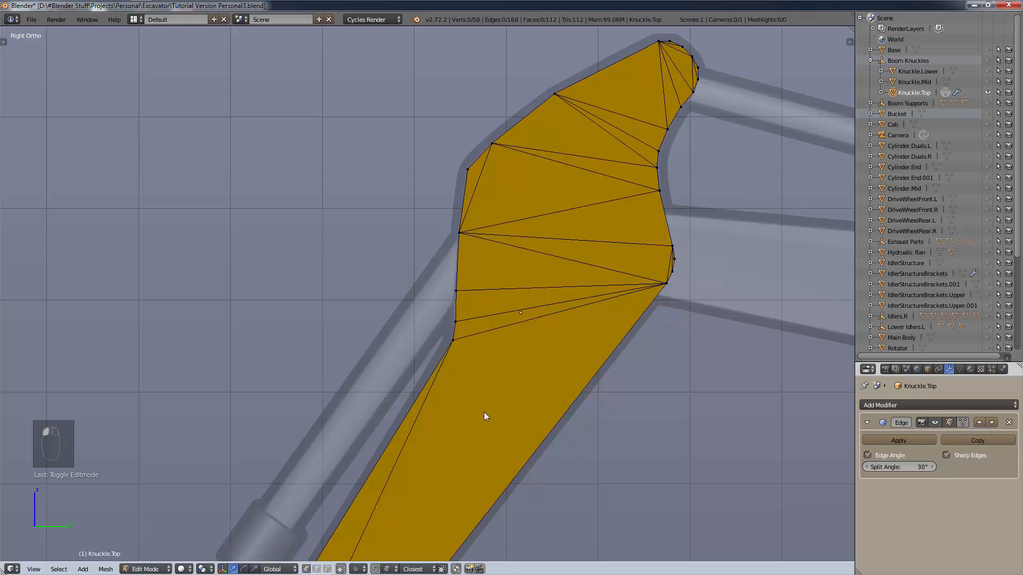
scroll(525, 222, up, 2)
shift+middle_drag(511, 253, 455, 336)
scroll(574, 442, down, 7)
shift+middle_drag(583, 508, 347, 328)
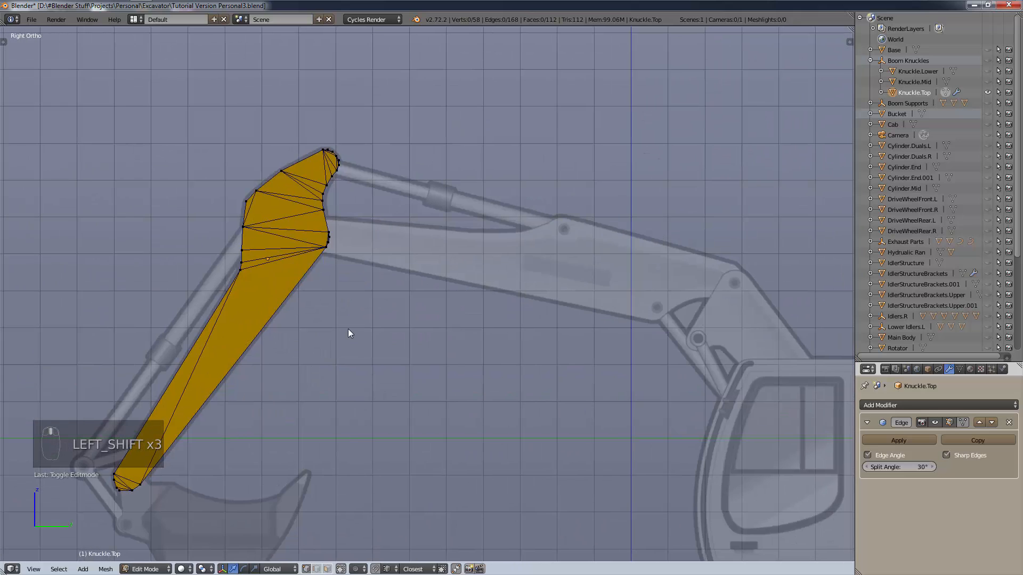
shift+middle_drag(411, 335, 683, 290)
Undo the triangulation of Knuckle.Top's faces and clear the mesh selection.
key(ctrl)
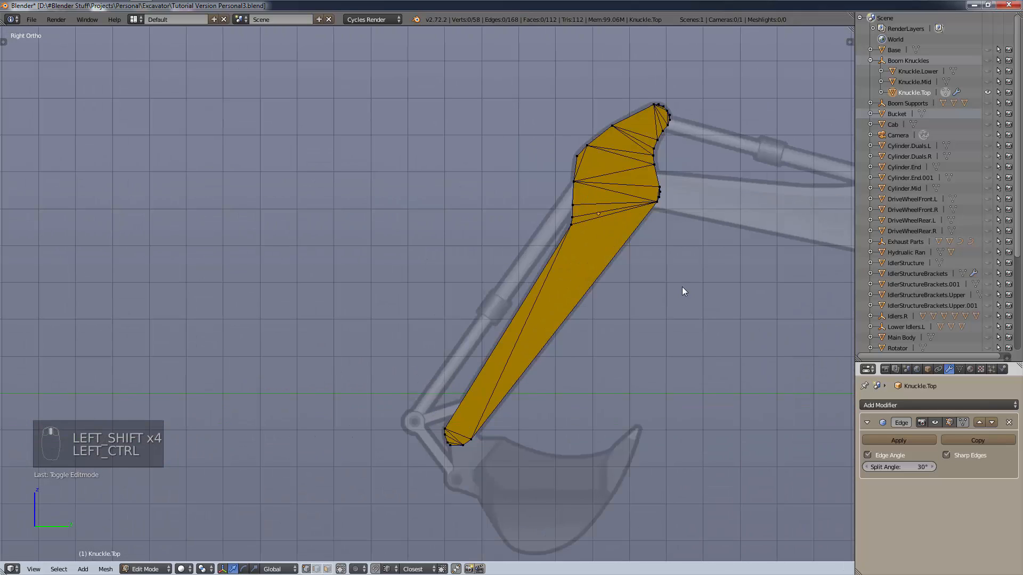
key(ctrl+z)
key(ctrl+z)
key(ctrl+z)
key(ctrl+z)
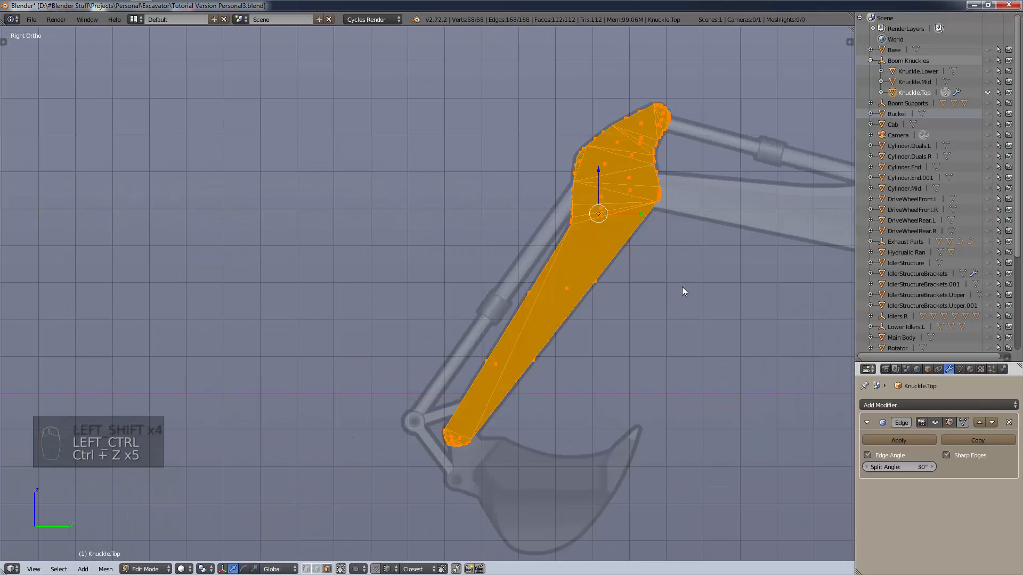
key(ctrl+z)
key(a)
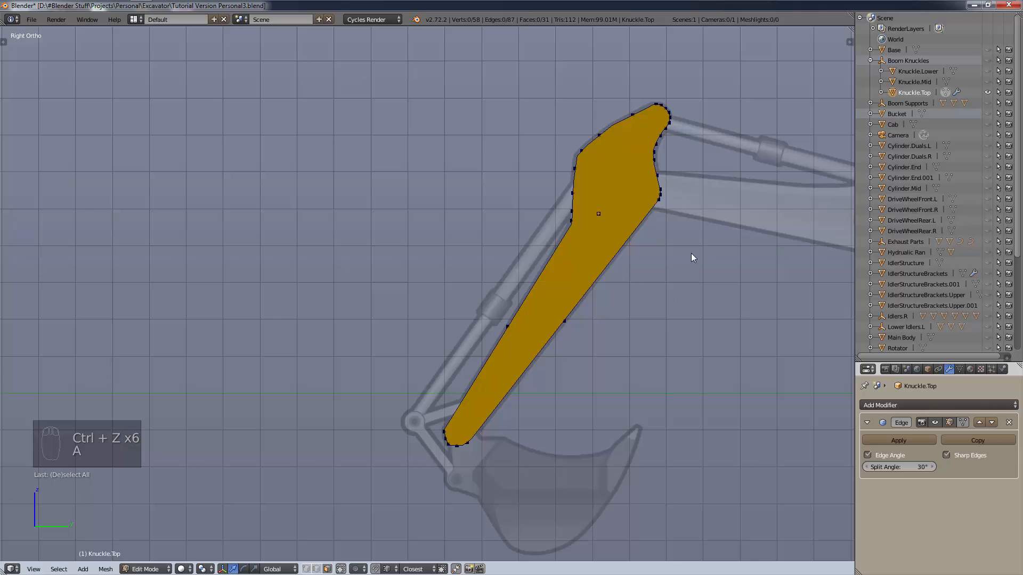
scroll(691, 253, up, 3)
shift+scroll(673, 177, up, 1)
shift+scroll(650, 224, up, 3)
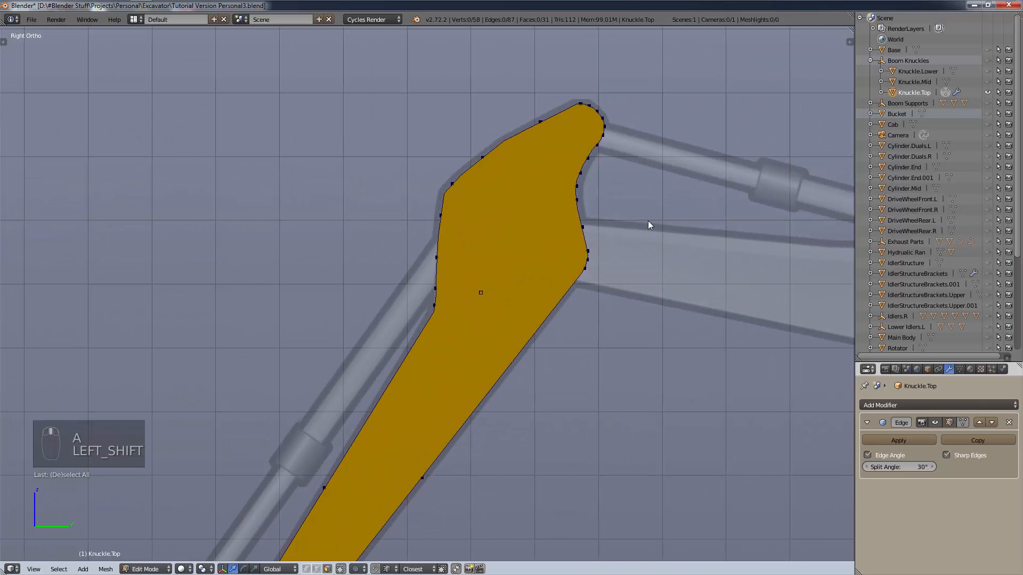
scroll(624, 277, down, 2)
mouse_move(626, 299)
middle_down()
mouse_move(663, 314)
mouse_move(808, 303)
mouse_move(796, 278)
mouse_move(745, 274)
mouse_move(624, 301)
middle_up()
scroll(686, 390, down, 5)
shift+middle_drag(686, 390, 512, 403)
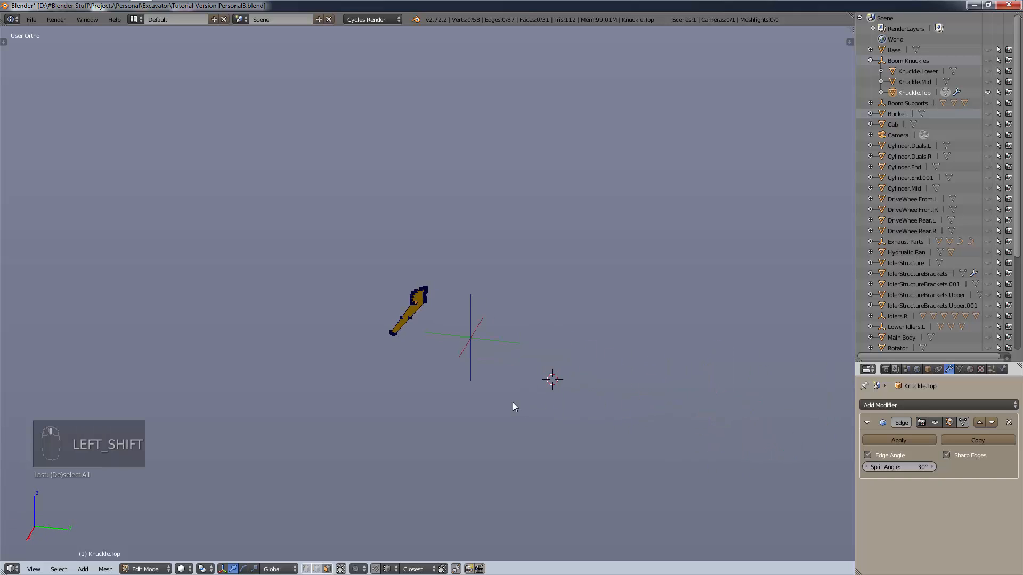
Reveal all hidden objects in Object Mode to view the whole excavator, and undo the reveal.
key(alt+h)
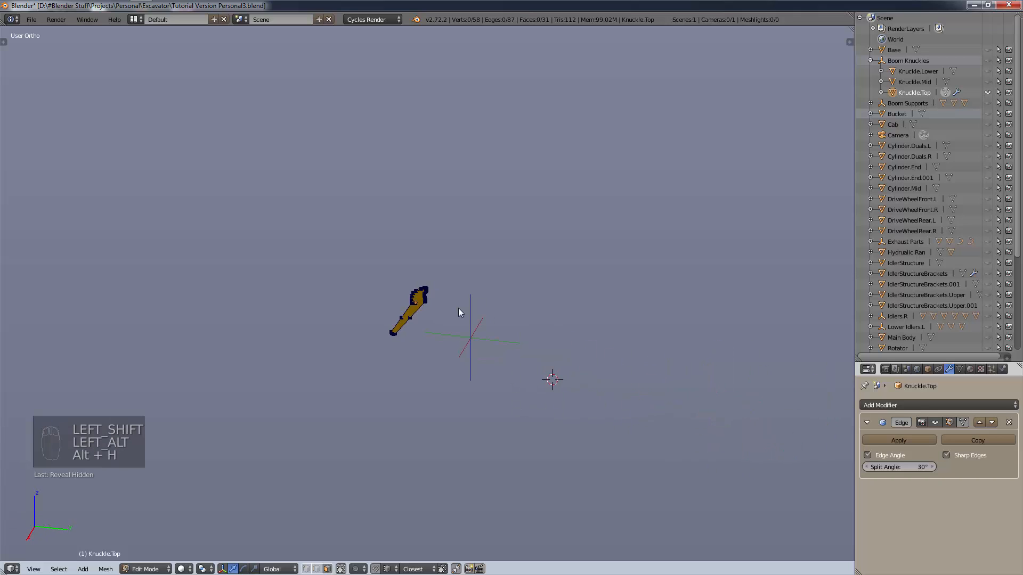
click(171, 569)
click(210, 554)
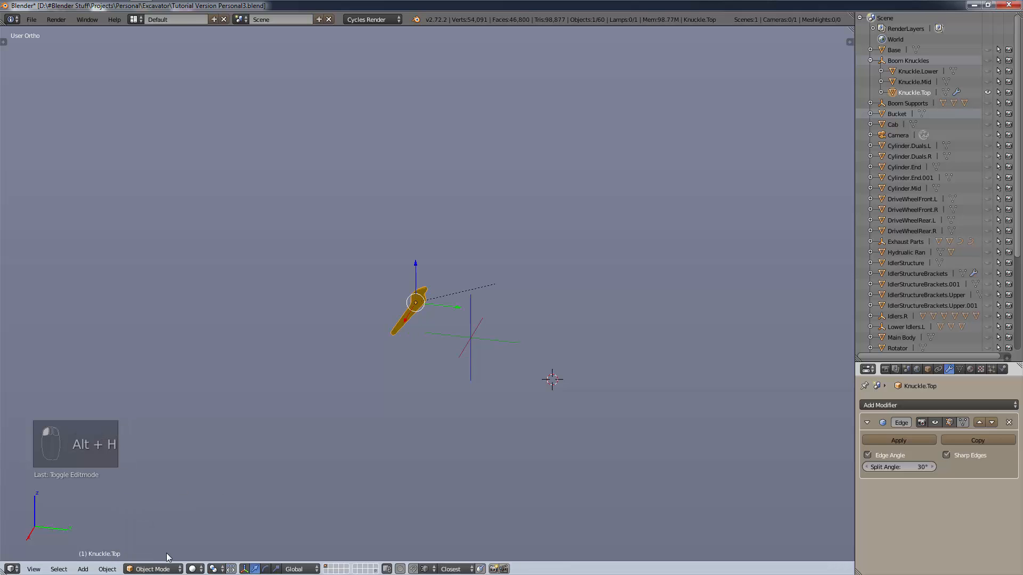
key(alt+h)
scroll(496, 323, up, 3)
middle_drag(475, 345, 450, 331)
scroll(449, 331, up, 4)
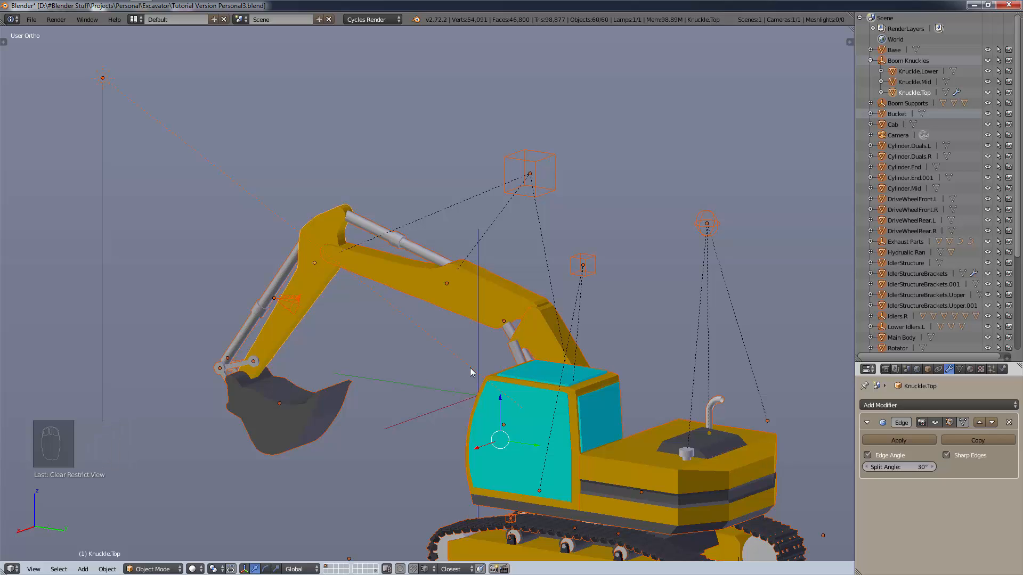
key(alt)
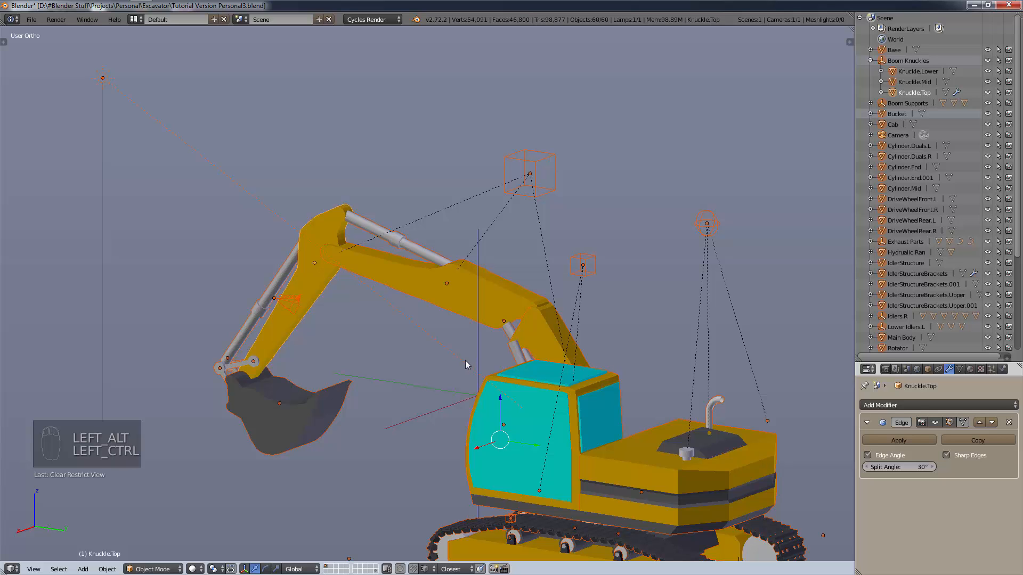
key(ctrl+z)
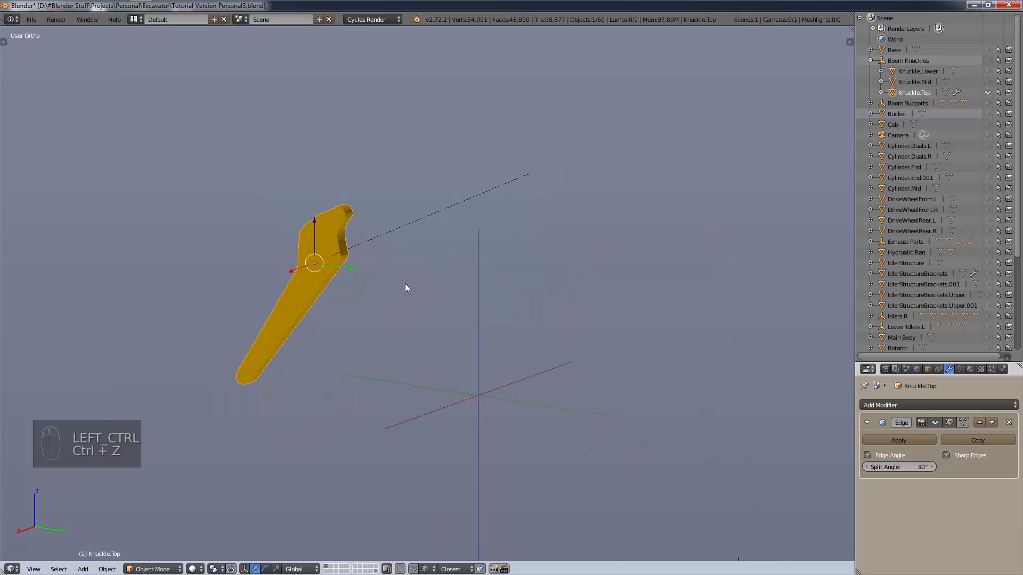
Compare Knuckle.Top's outline with the reference drawing in the right side view.
scroll(333, 270, up, 5)
shift+middle_drag(334, 271, 606, 339)
shift+middle_drag(493, 310, 646, 306)
scroll(605, 297, up, 2)
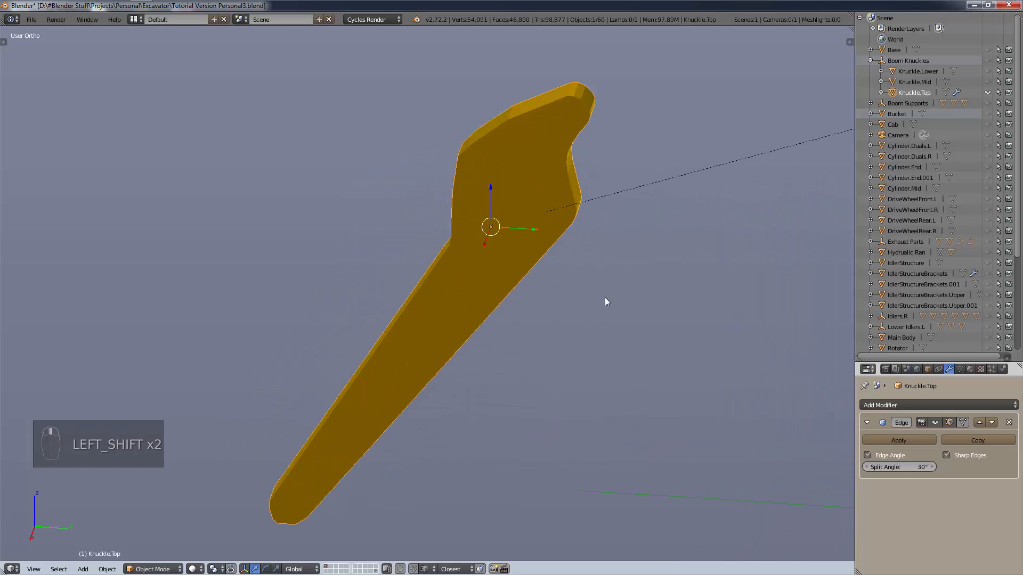
key(KP_3)
shift+middle_drag(582, 366, 676, 164)
scroll(674, 165, up, 2)
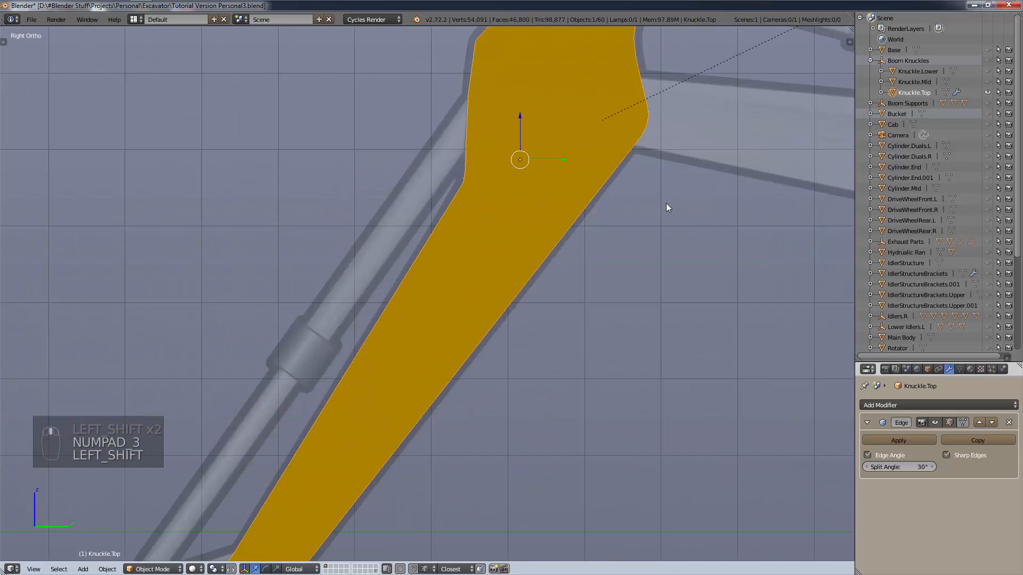
middle_drag(666, 203, 637, 248)
key(KP_3)
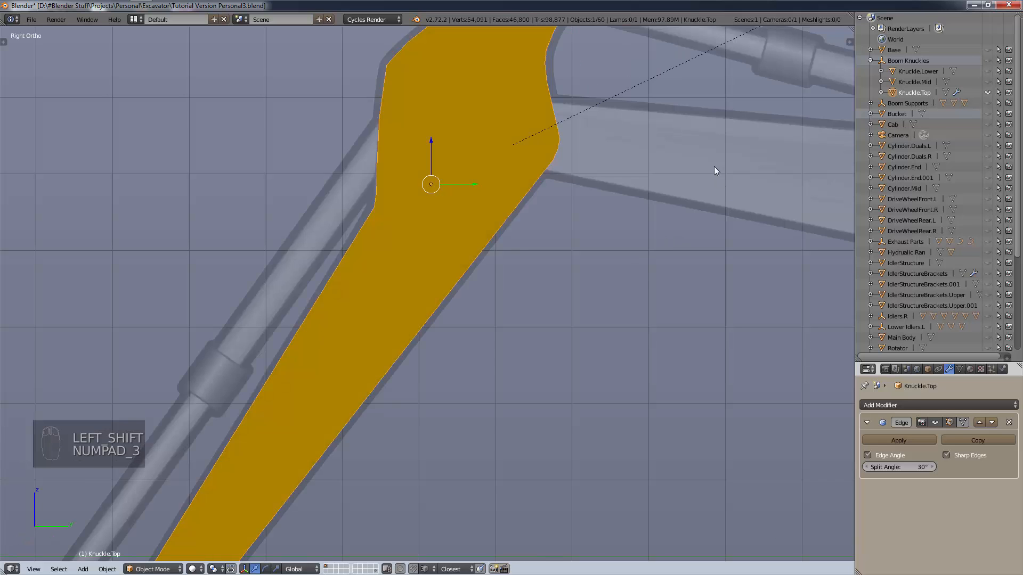
scroll(650, 79, down, 2)
shift+scroll(637, 213, up, 1)
shift+middle_drag(602, 189, 572, 217)
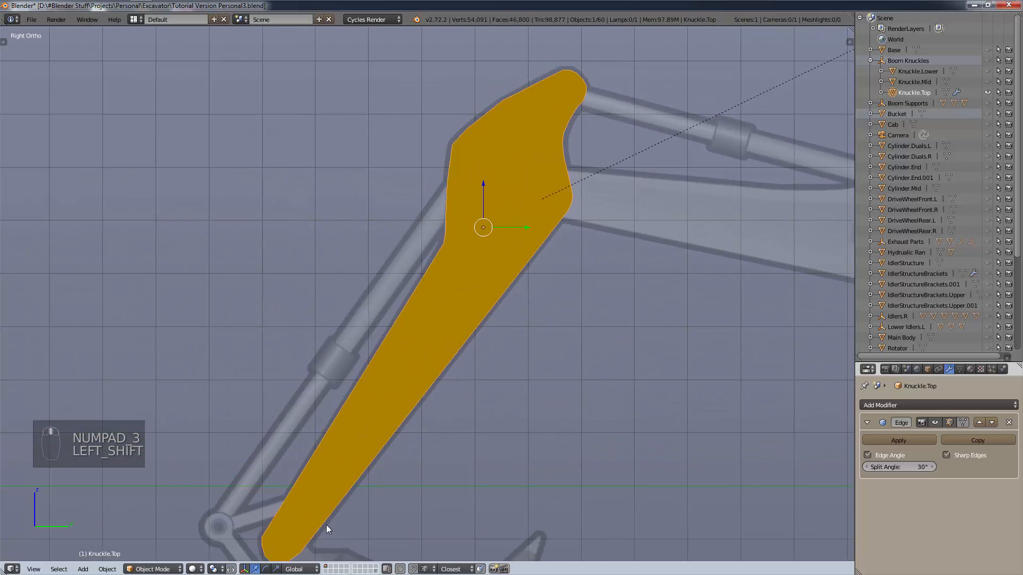
Put Knuckle.Top into Edit Mode and inset its large side face by about 0.14.
click(154, 569)
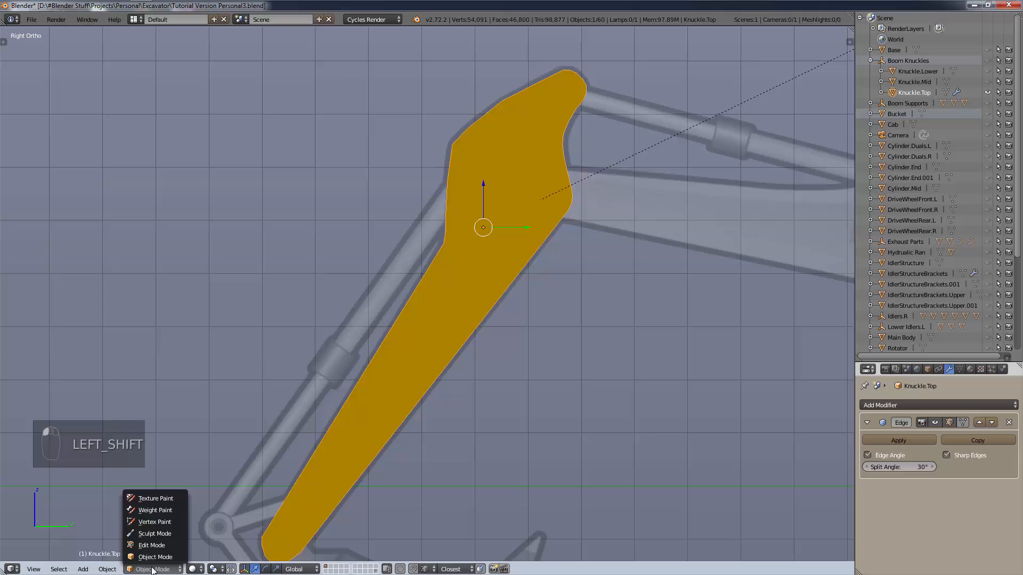
click(182, 545)
right_click(504, 234)
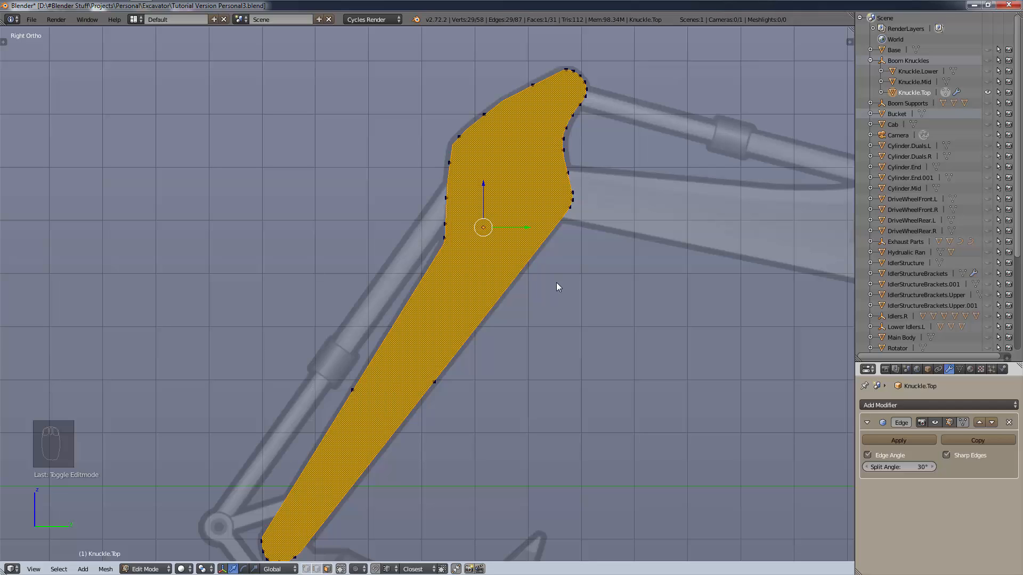
key(i)
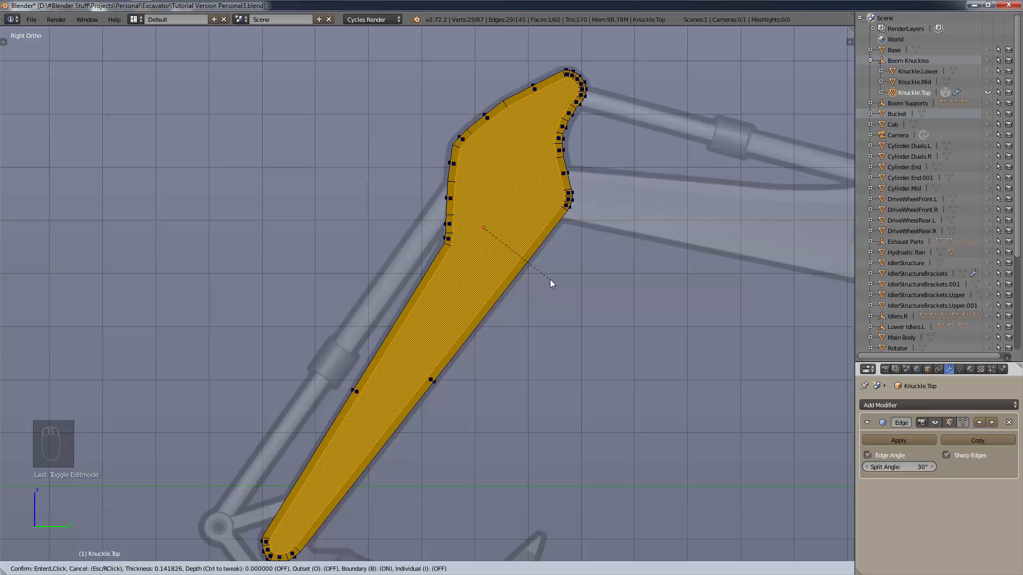
click(549, 280)
scroll(603, 244, up, 1)
scroll(557, 246, up, 2)
scroll(516, 265, down, 3)
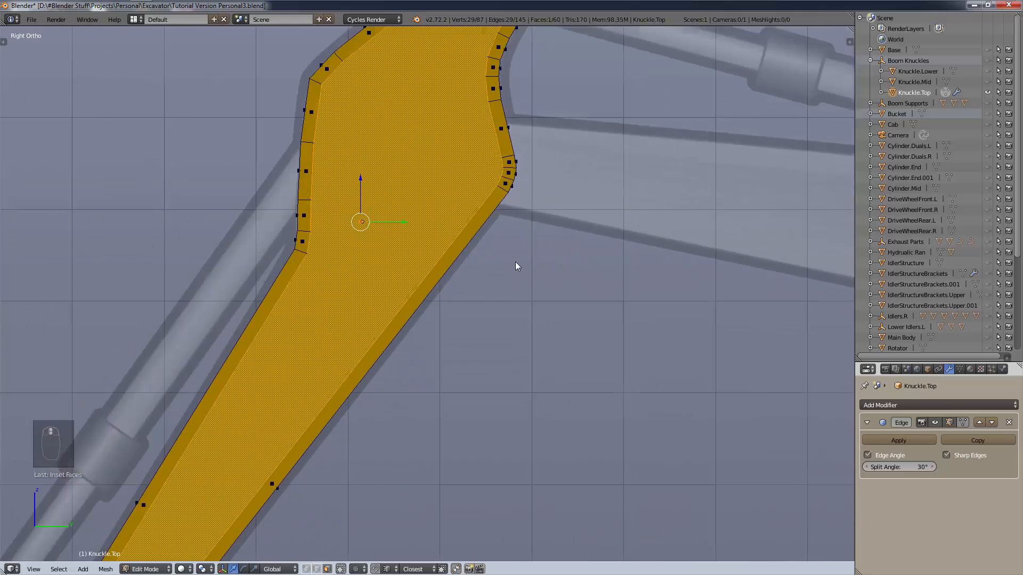
Select the large side face on the opposite side of Knuckle.Top and repeat the same inset on it.
shift+middle_drag(516, 269, 507, 341)
shift+middle_drag(656, 217, 511, 341)
scroll(510, 341, up, 4)
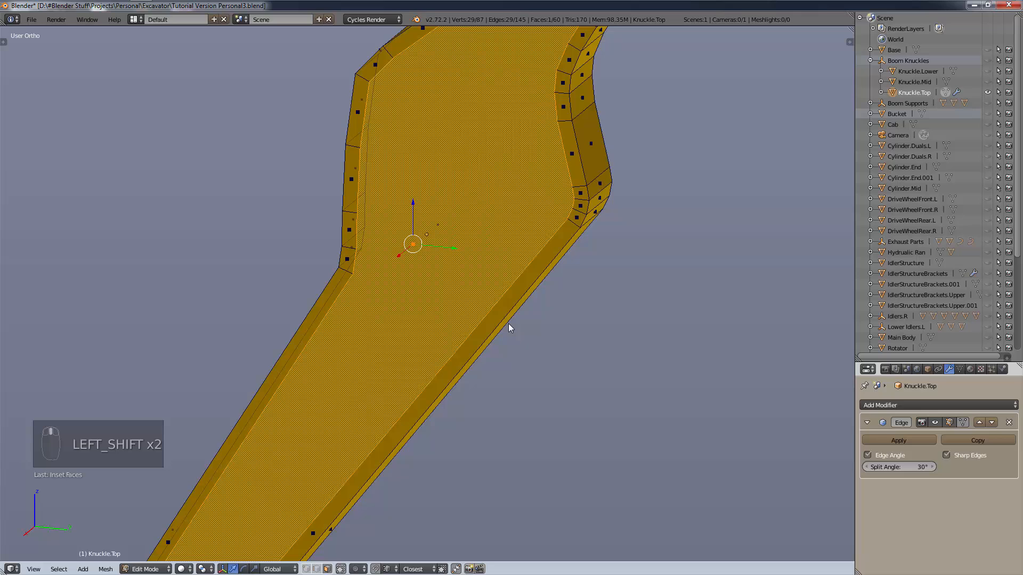
middle_drag(605, 295, 538, 190)
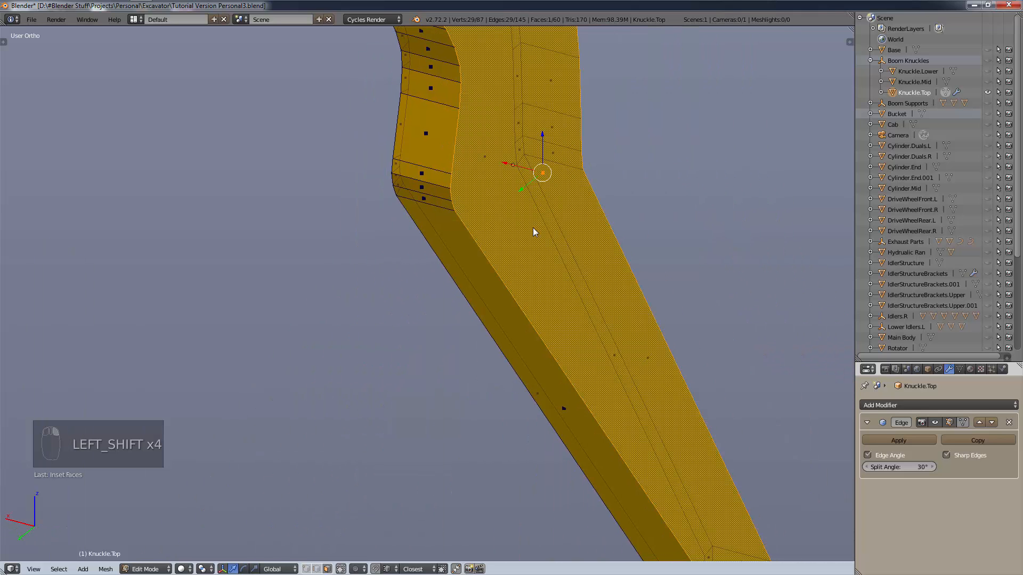
key(shift+r)
scroll(532, 232, down, 5)
middle_drag(518, 239, 594, 262)
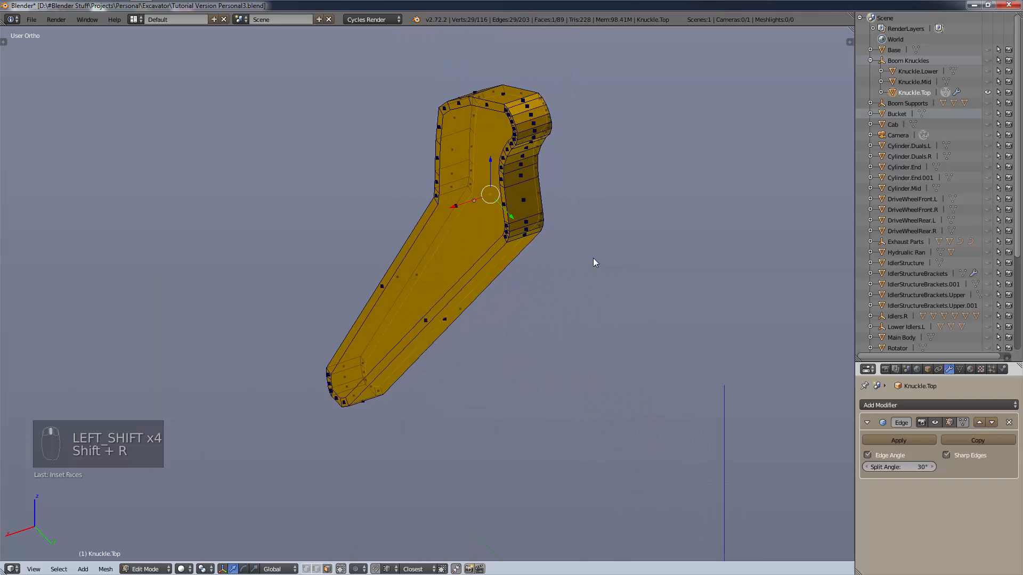
Select the inset faces on both sides of Knuckle.Top and try scaling them together along the X axis.
scroll(465, 216, up, 3)
middle_drag(503, 214, 518, 218)
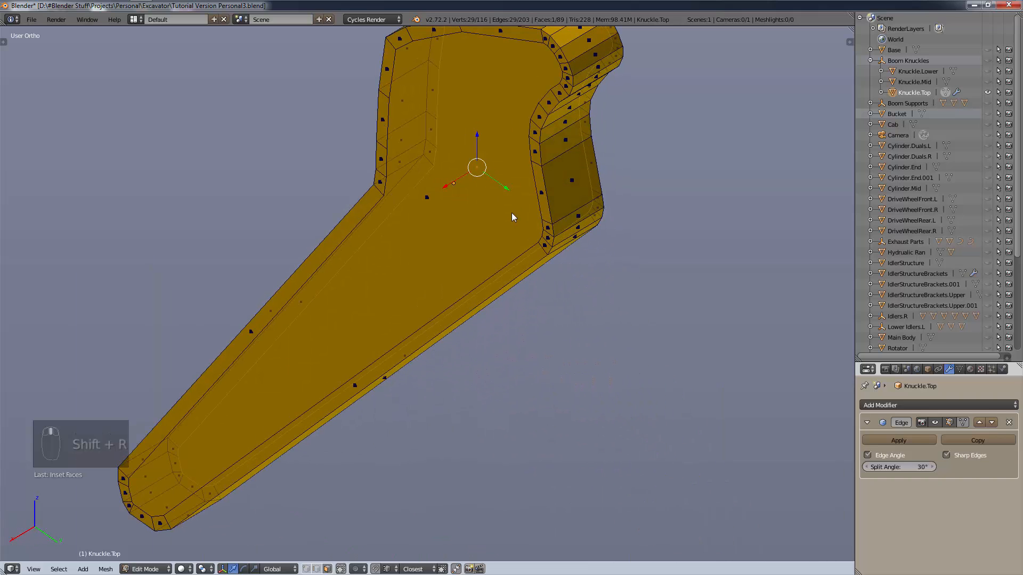
shift+right_click(461, 188)
shift+right_click(476, 175)
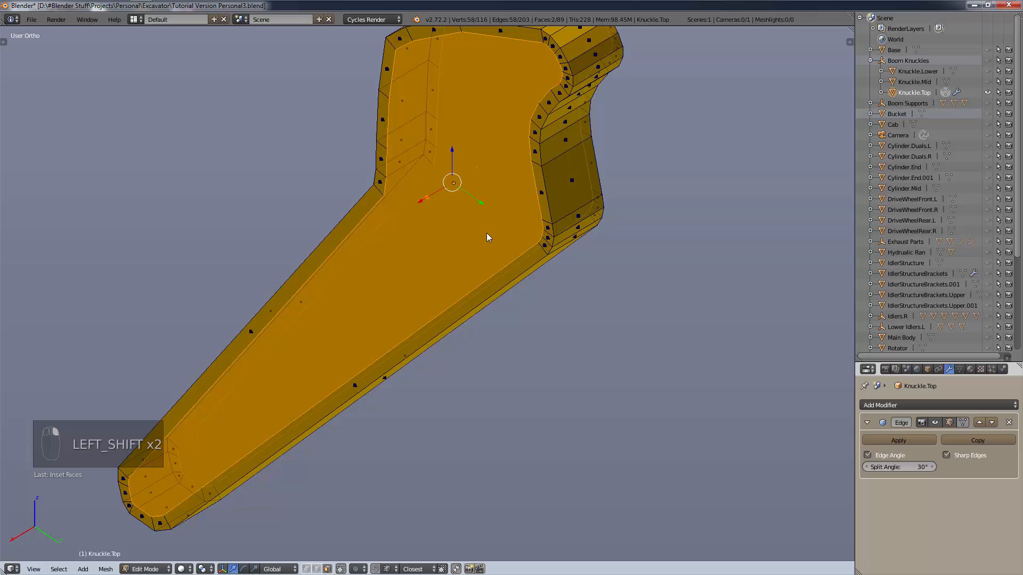
key(s)
key(x)
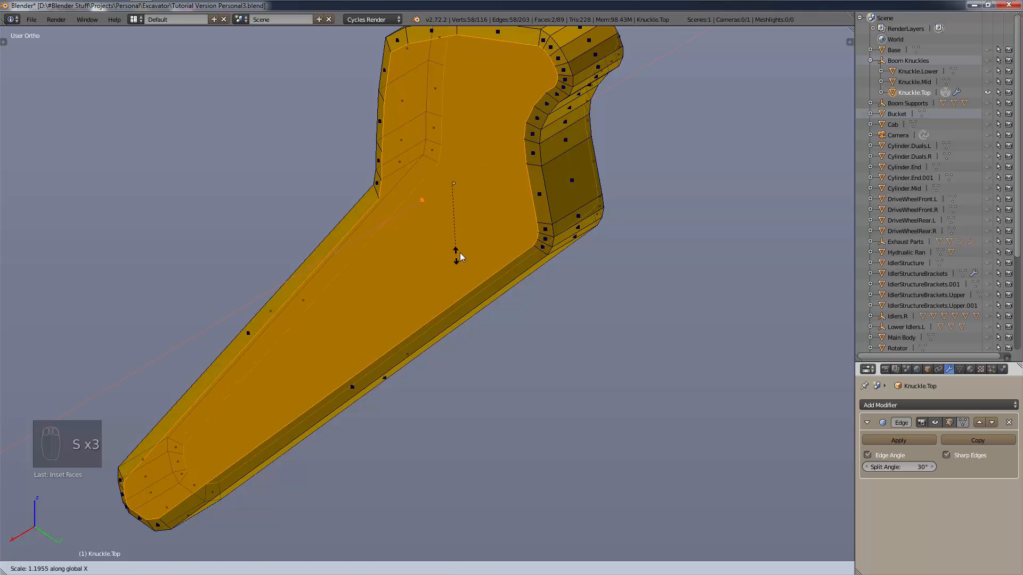
right_click(468, 213)
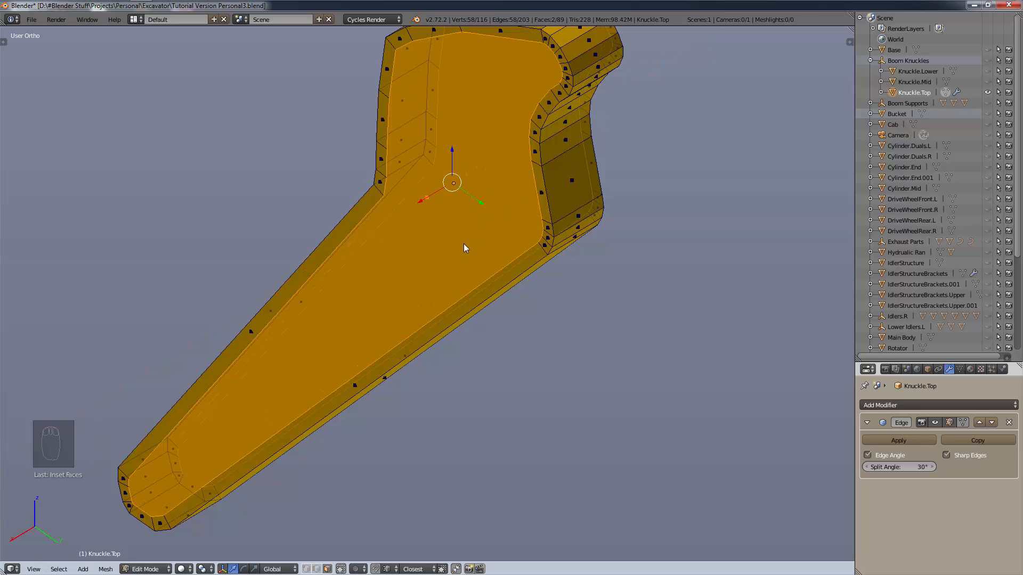
Try to extrude both inset side faces together along the X axis, and undo the extrusion.
key(e)
key(x)
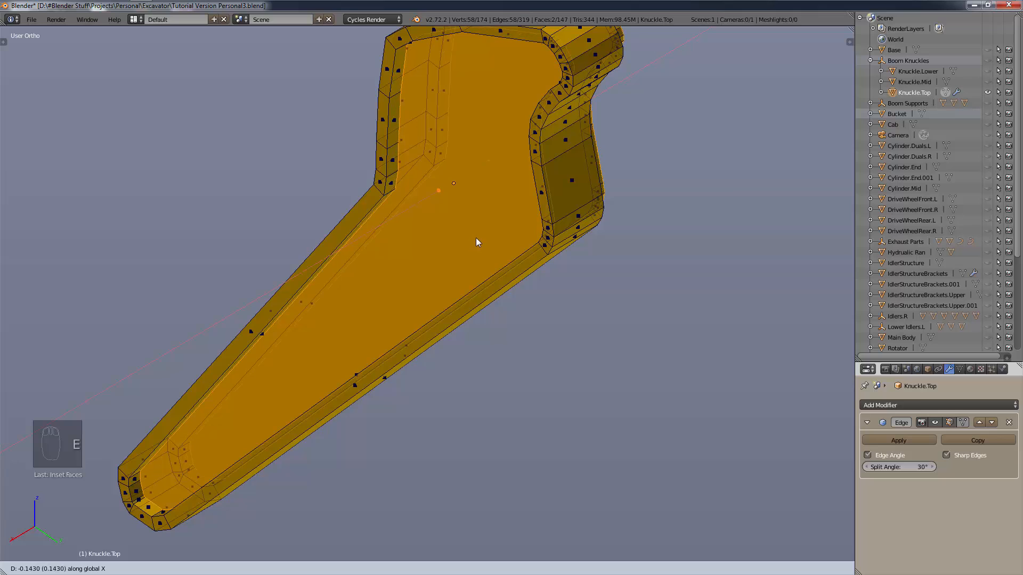
right_click(471, 254)
key(ctrl+z)
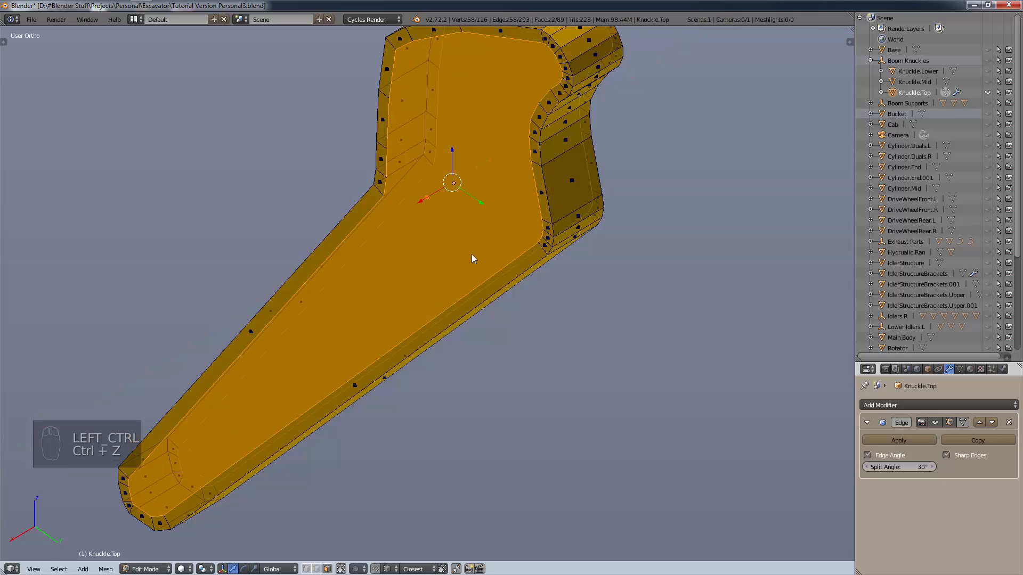
Extrude the inset face on one side of Knuckle.Top inward by -0.1 along the X axis and clear the selection.
right_click(460, 196)
key(e)
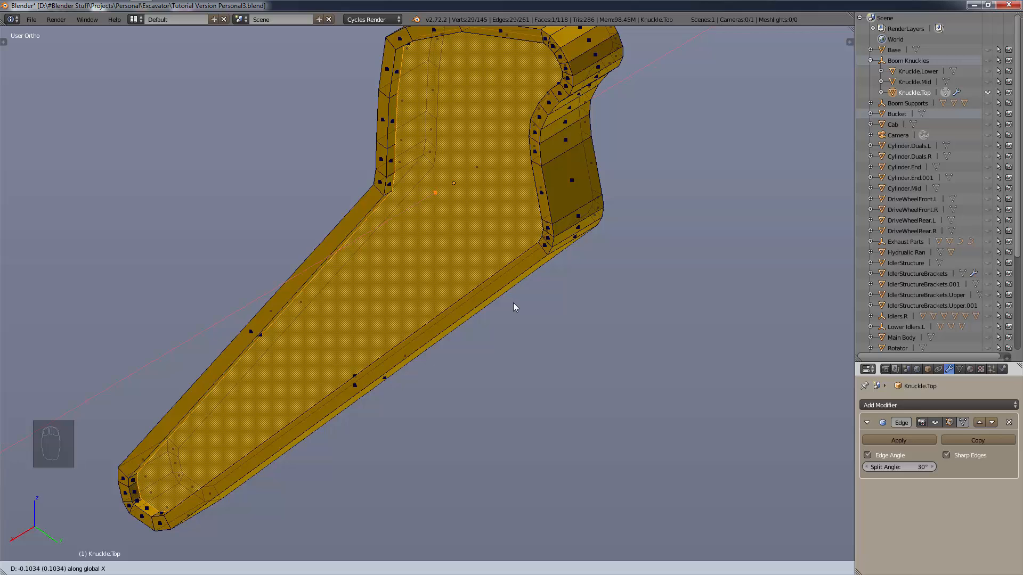
text(0.1)
key(minus)
key(minus)
key(minus)
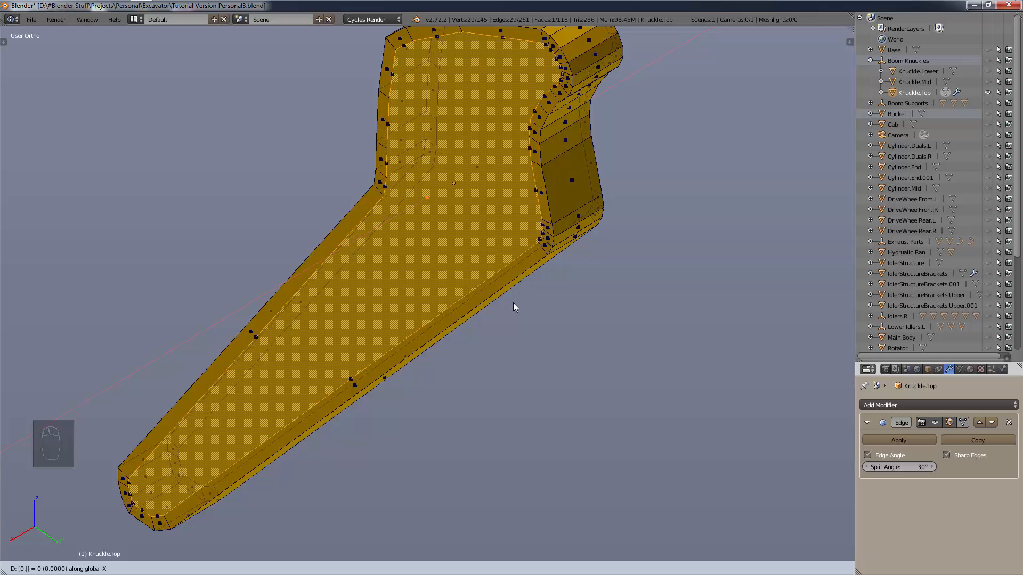
key(Return)
key(a)
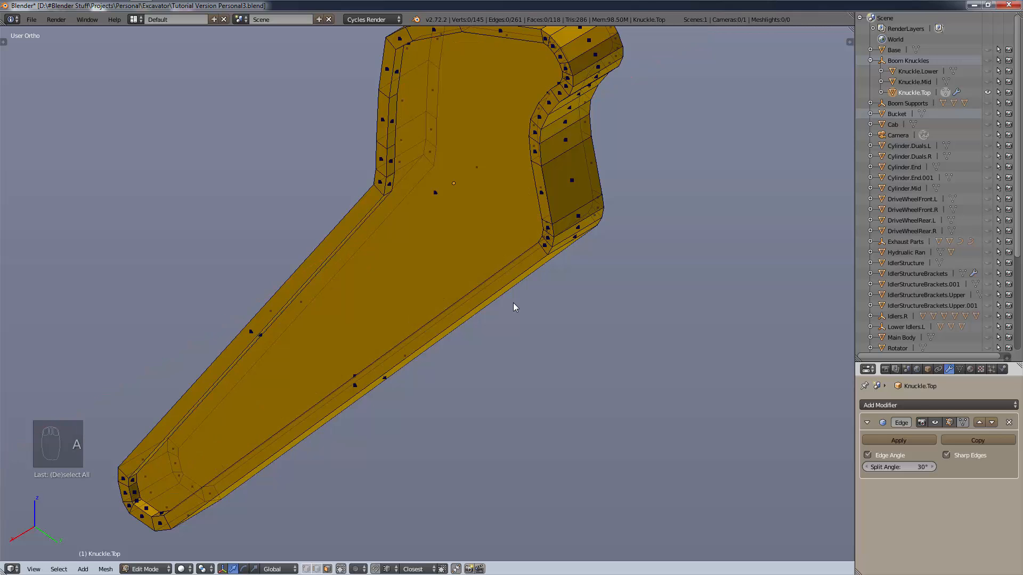
Extrude the inset face on the opposite side of Knuckle.Top inward by 0.1 along the X axis.
middle_drag(613, 205, 549, 237)
middle_drag(486, 258, 473, 294)
shift+right_click(566, 211)
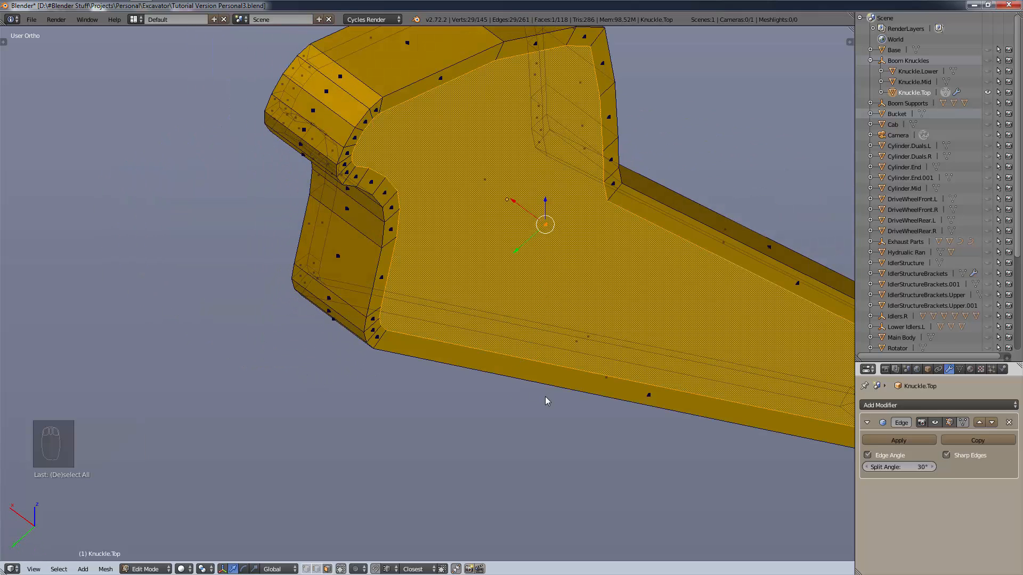
key(e)
key(x)
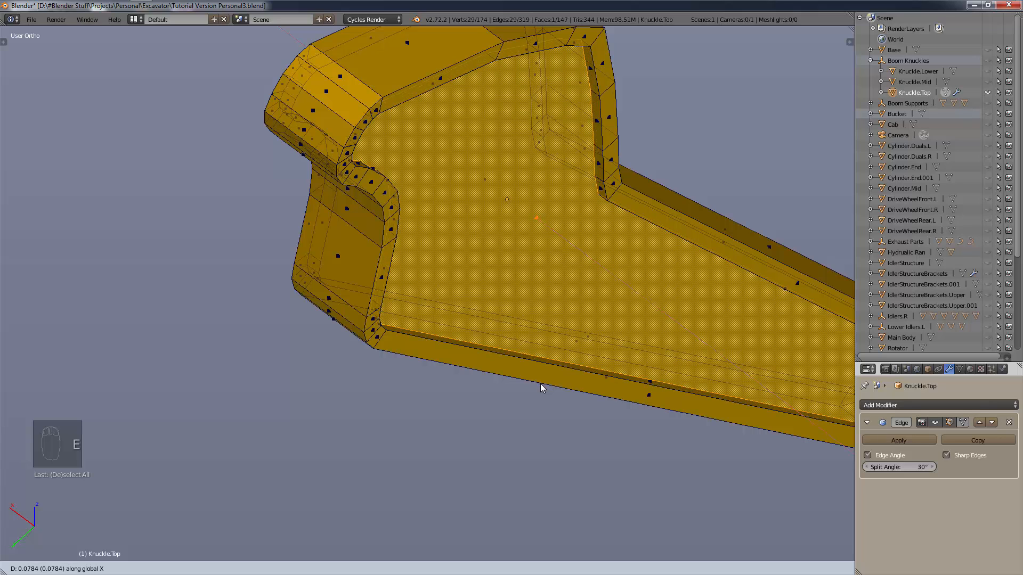
text(0.1)
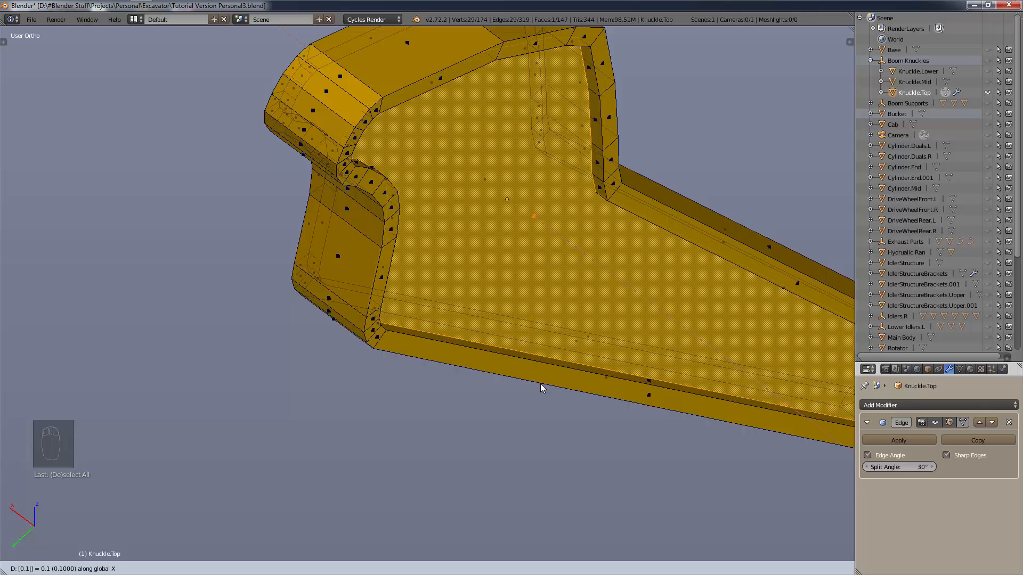
key(Return)
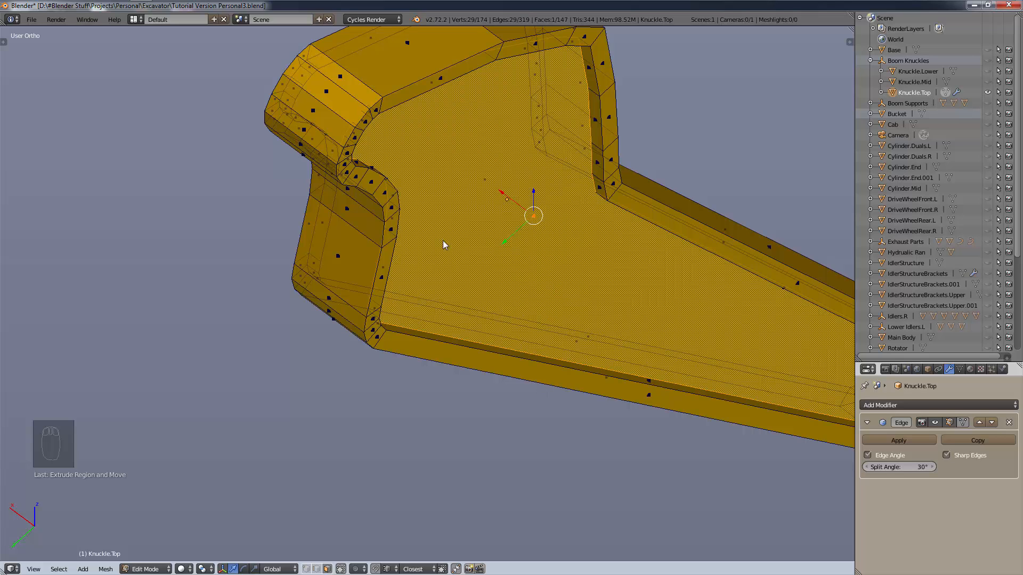
Examine the recessed side panels of Knuckle.Top from both sides in solid display.
scroll(446, 245, down, 5)
middle_drag(599, 241, 539, 224)
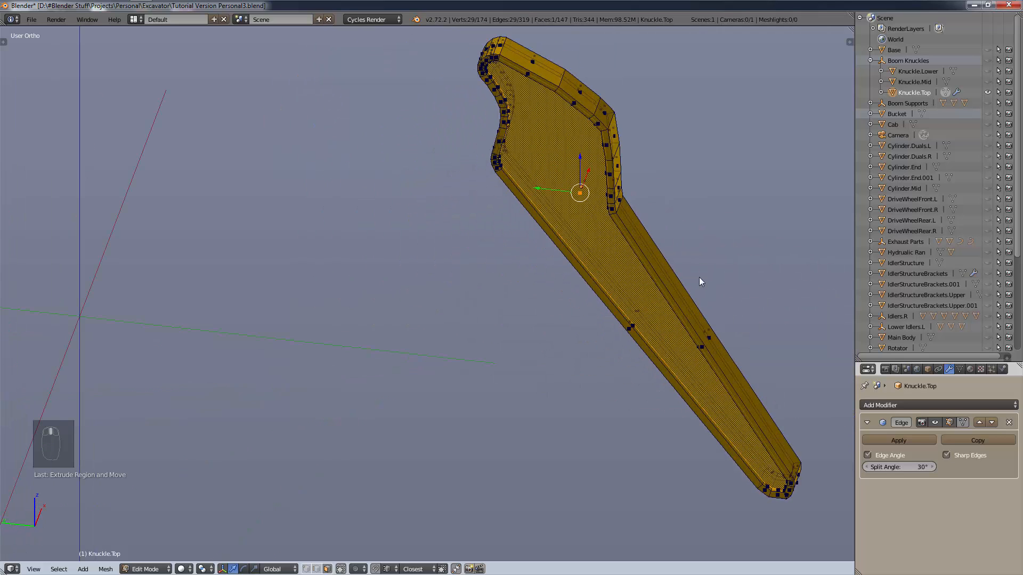
shift+middle_drag(699, 277, 278, 258)
shift+middle_drag(550, 406, 524, 291)
scroll(558, 346, down, 5)
middle_drag(557, 346, 586, 368)
key(z)
click(591, 419)
scroll(585, 368, up, 2)
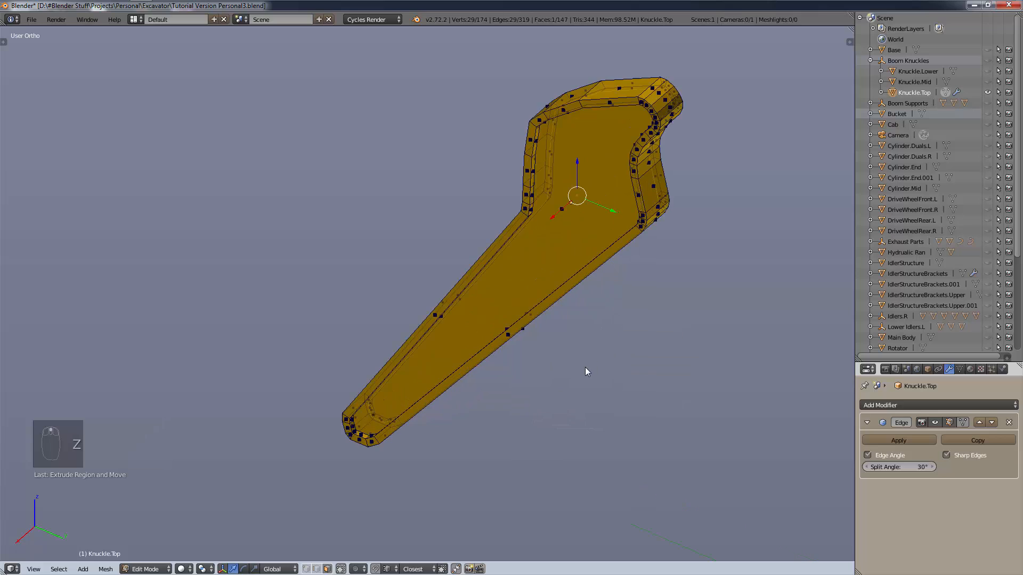
Return Knuckle.Top to Object Mode and apply smooth shading to it.
key(z)
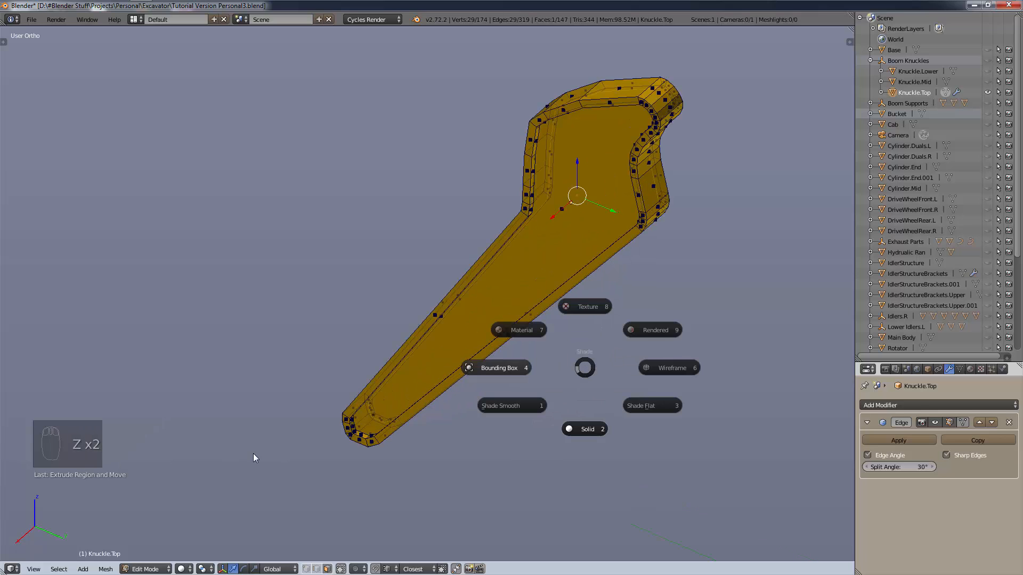
key(Tab)
click(231, 419)
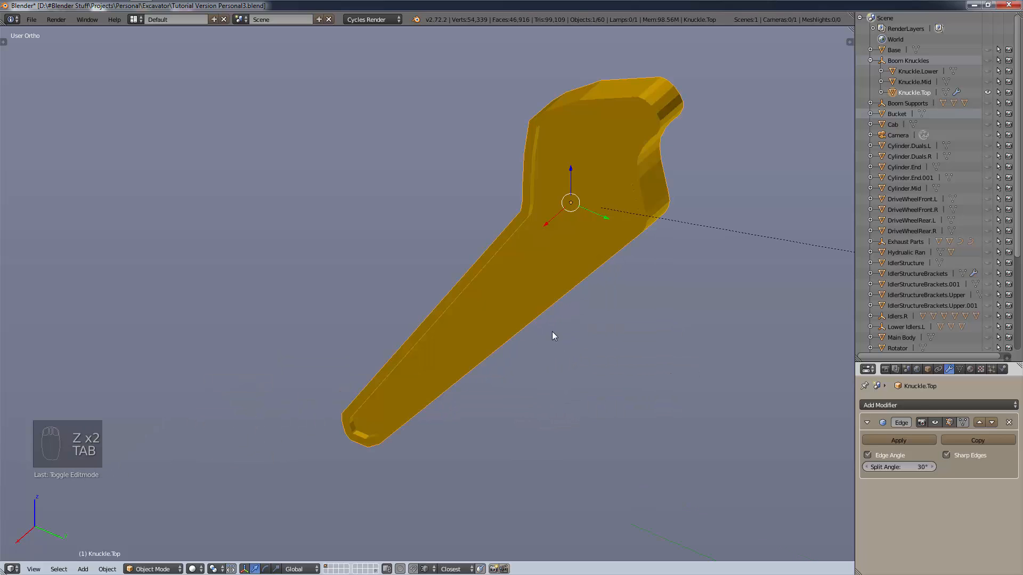
middle_drag(570, 325, 570, 344)
key(z)
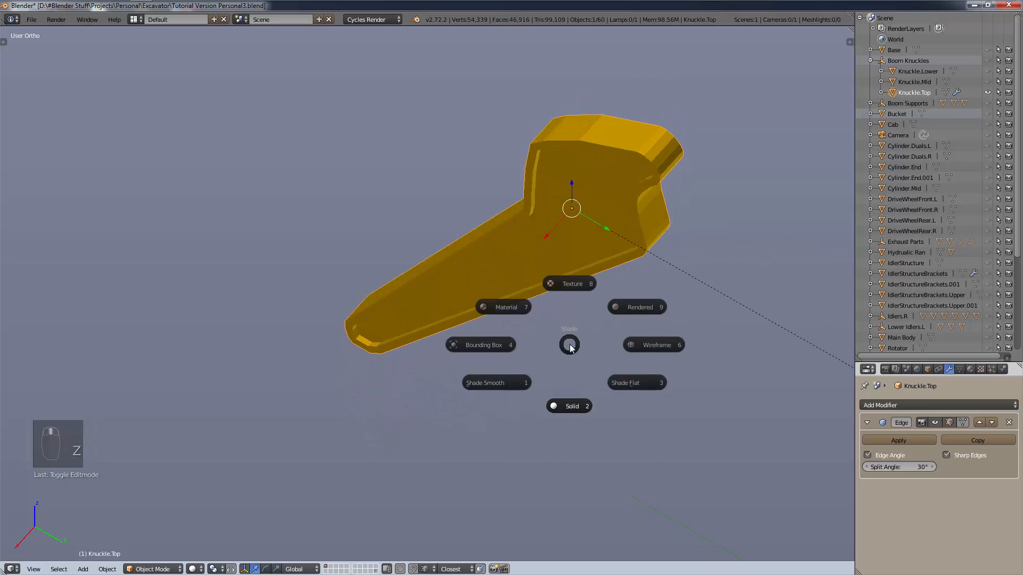
click(510, 391)
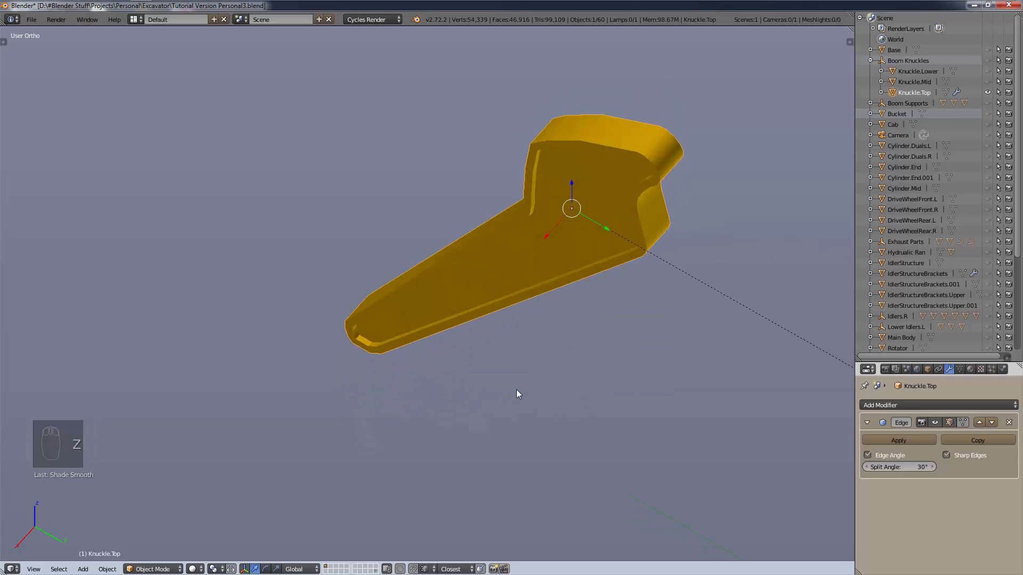
Examine the smooth-shaded Knuckle.Top from several angles, including its narrow end and recessed side panels.
middle_drag(517, 391, 608, 372)
scroll(634, 355, up, 3)
scroll(634, 355, down, 2)
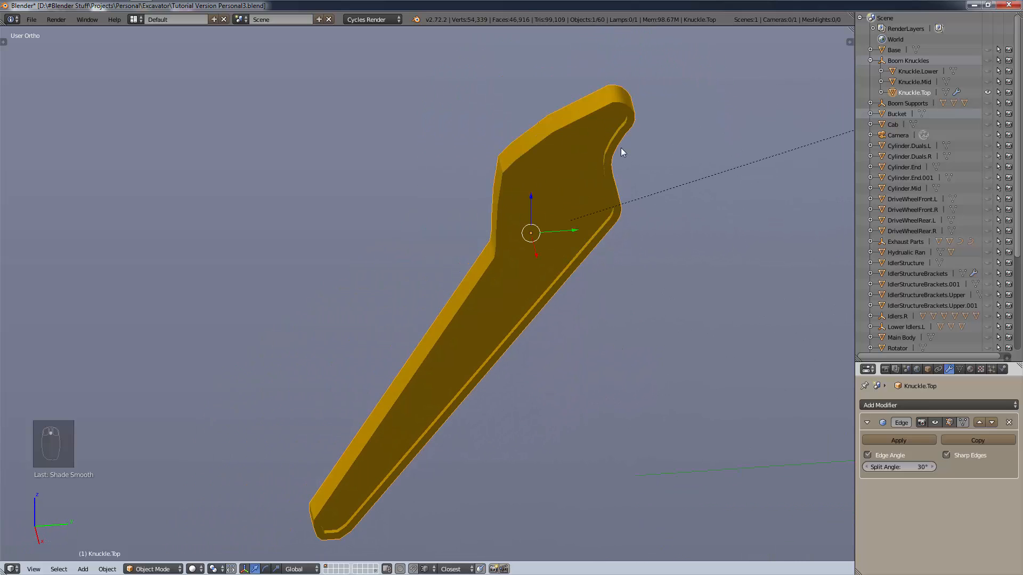
middle_drag(621, 152, 554, 312)
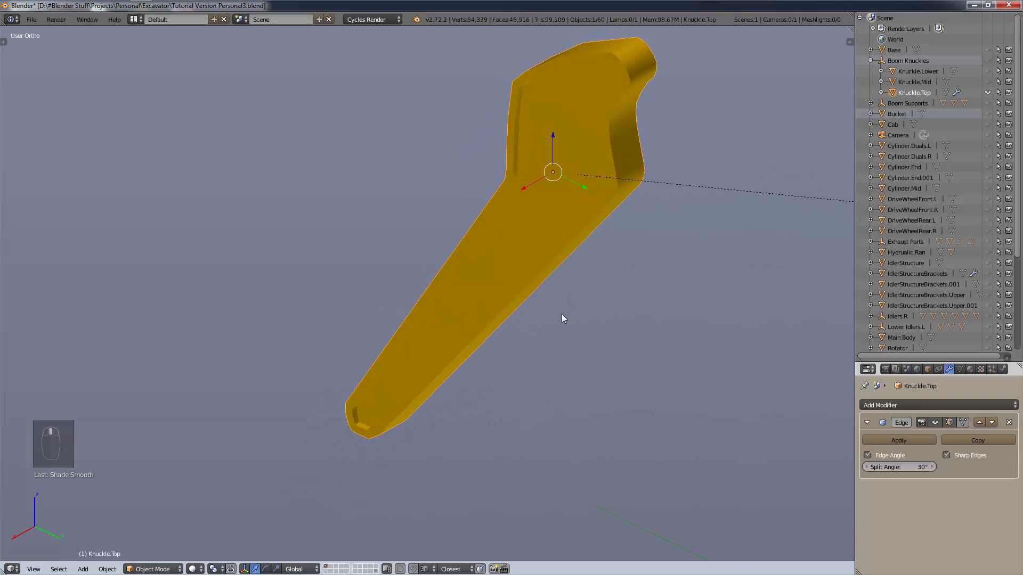
scroll(377, 429, up, 2)
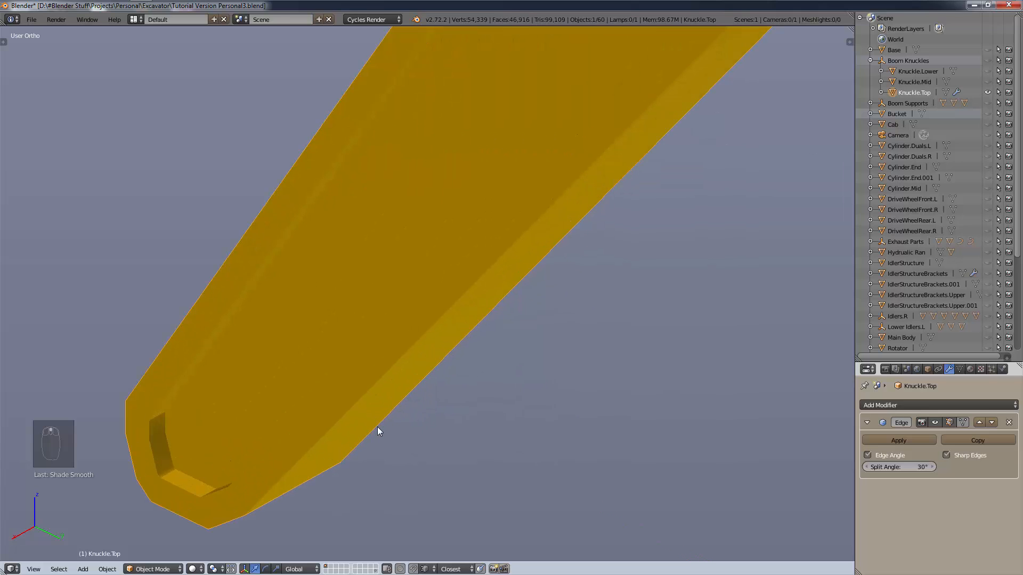
scroll(378, 431, down, 4)
middle_drag(443, 404, 477, 397)
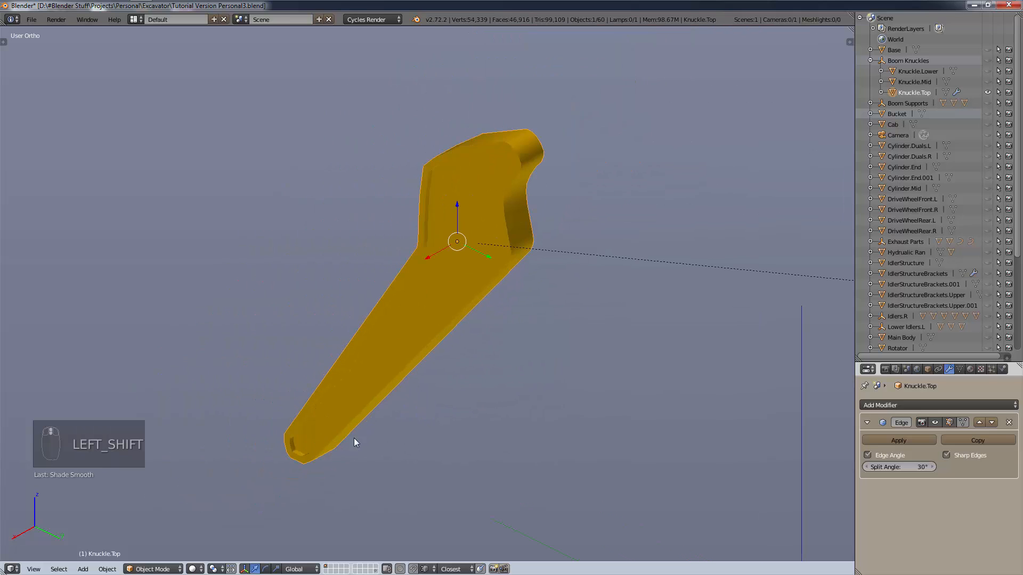
shift+middle_drag(354, 441, 388, 440)
scroll(486, 347, up, 2)
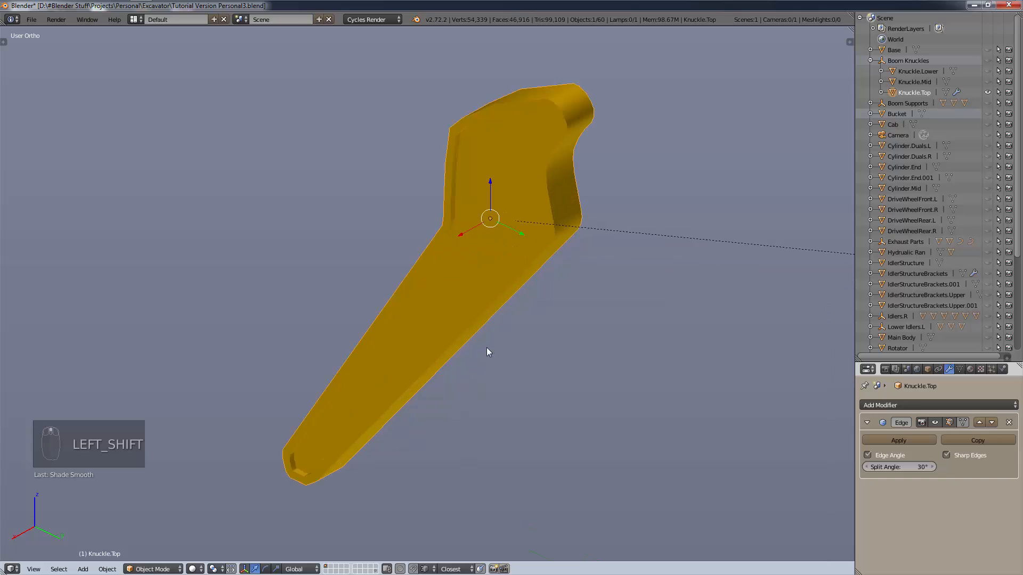
Add a Triangulate modifier to Knuckle.Top and display the mesh in wireframe.
click(951, 405)
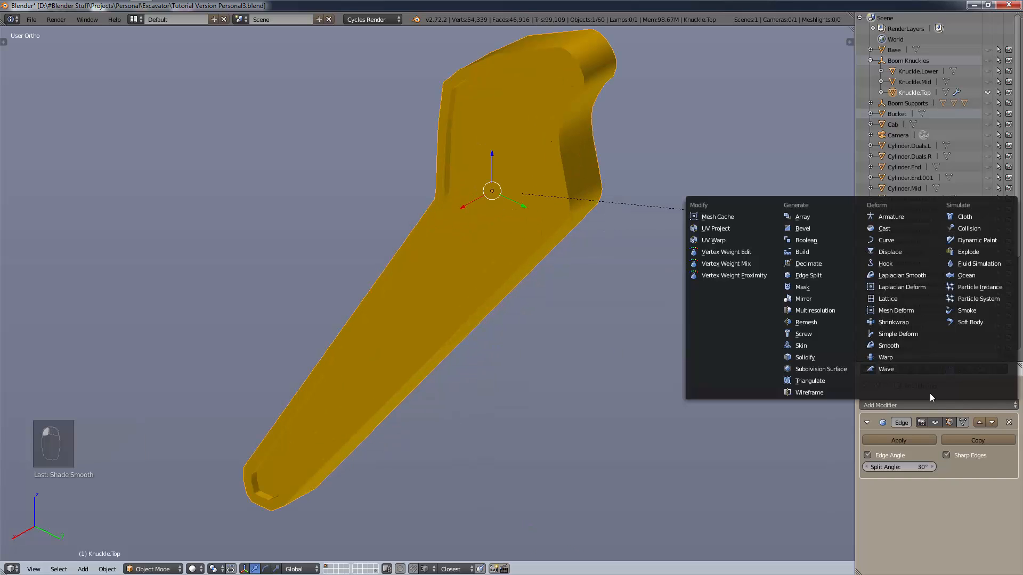
click(823, 383)
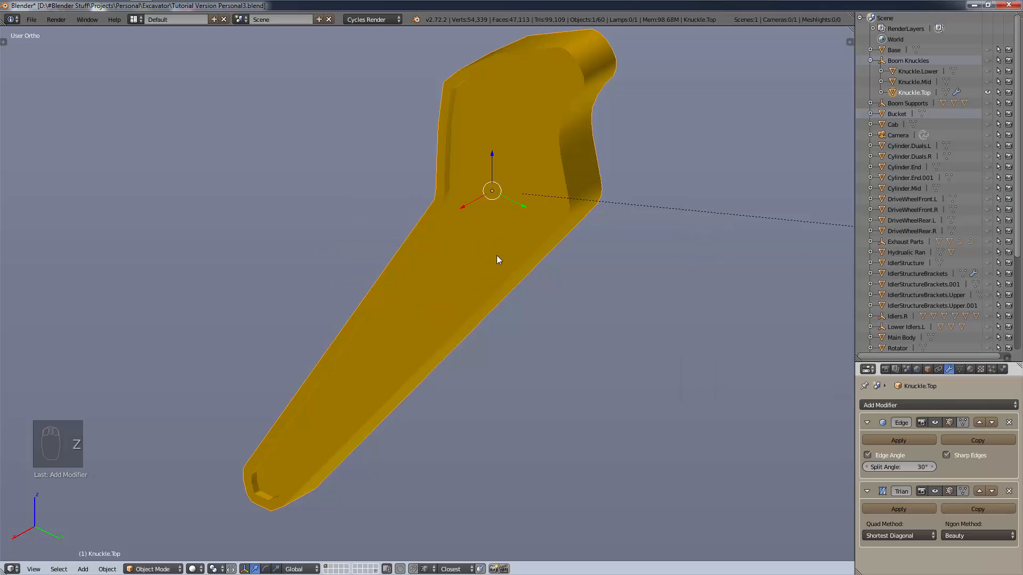
key(z)
key(z)
click(571, 260)
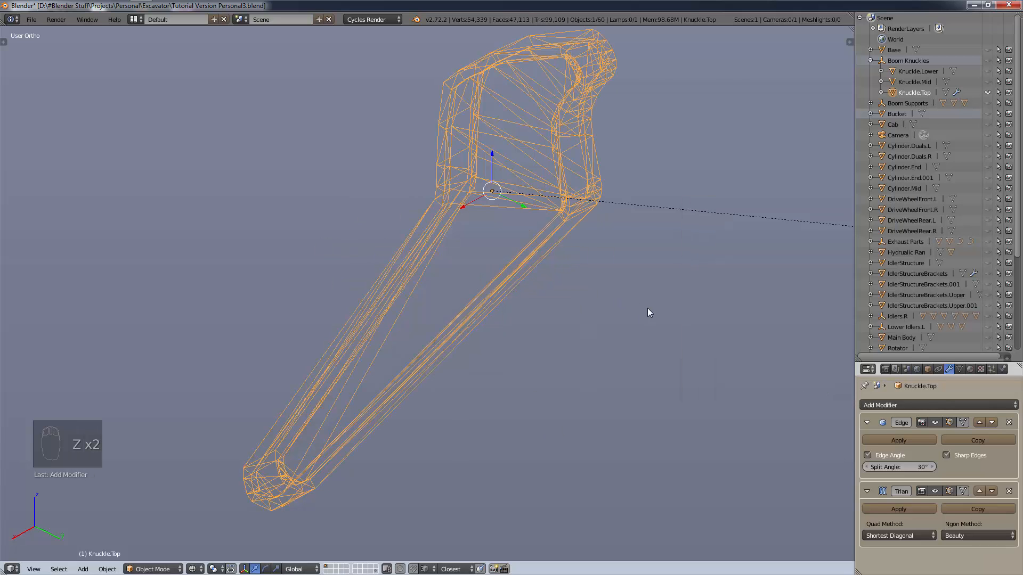
Examine the triangulated edge layout of Knuckle.Top in the right orthographic wireframe view, from the upper joint to the narrow end.
middle_drag(647, 308, 671, 311)
key(KP_3)
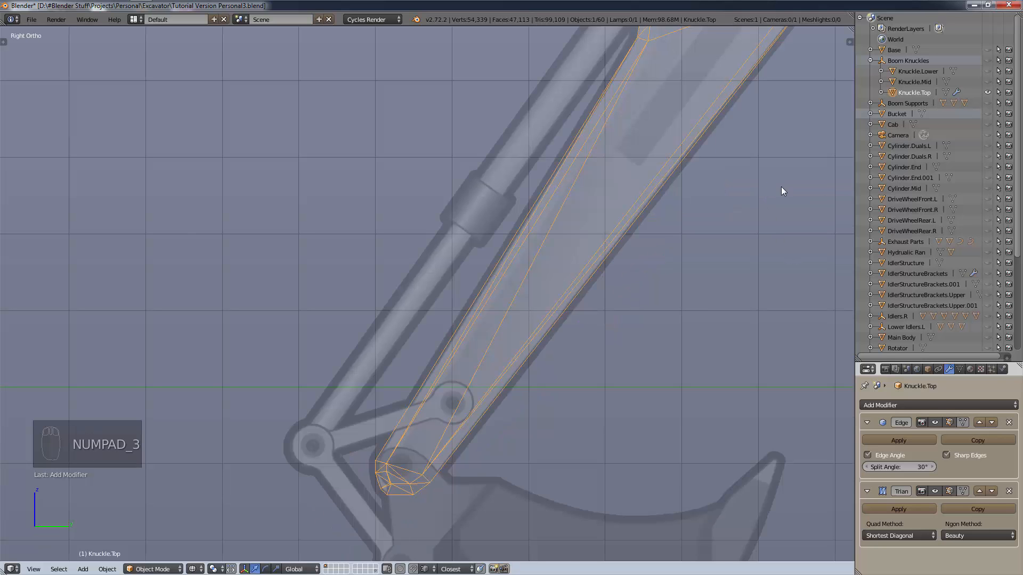
scroll(781, 187, down, 5)
shift+middle_drag(793, 175, 619, 359)
scroll(619, 359, up, 10)
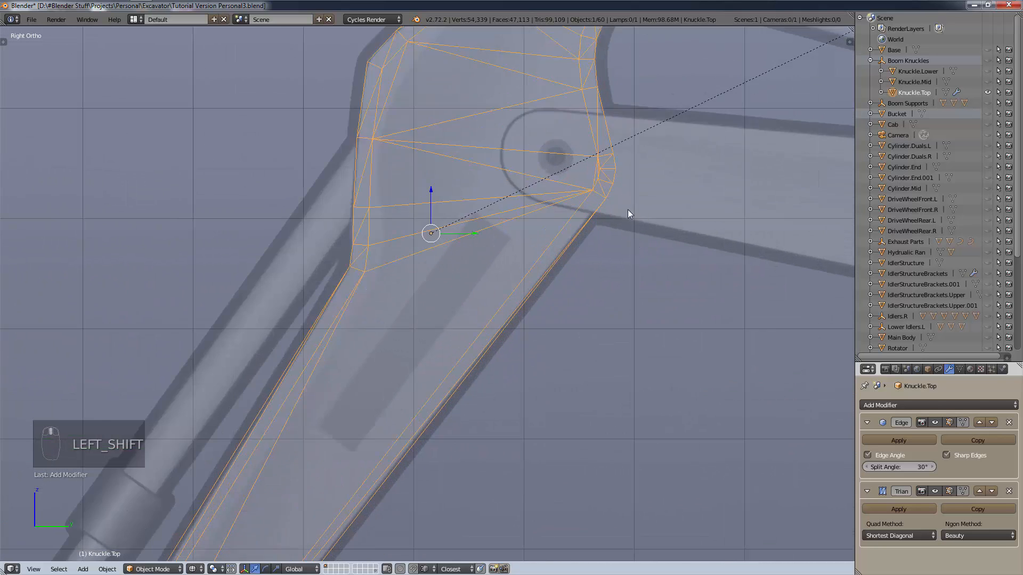
shift+middle_drag(655, 174, 633, 299)
scroll(621, 277, down, 5)
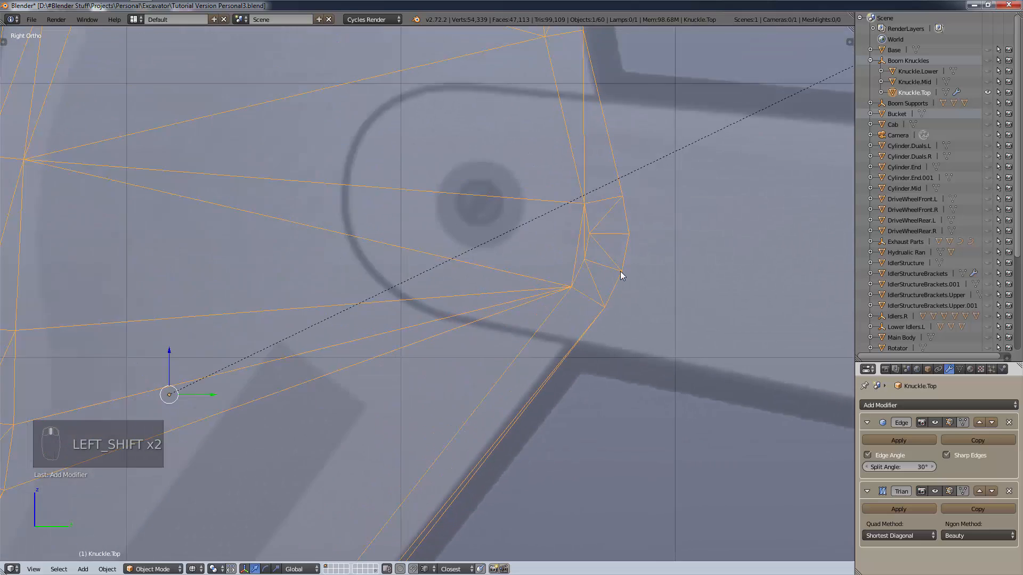
scroll(586, 326, down, 4)
shift+middle_drag(587, 469, 658, 299)
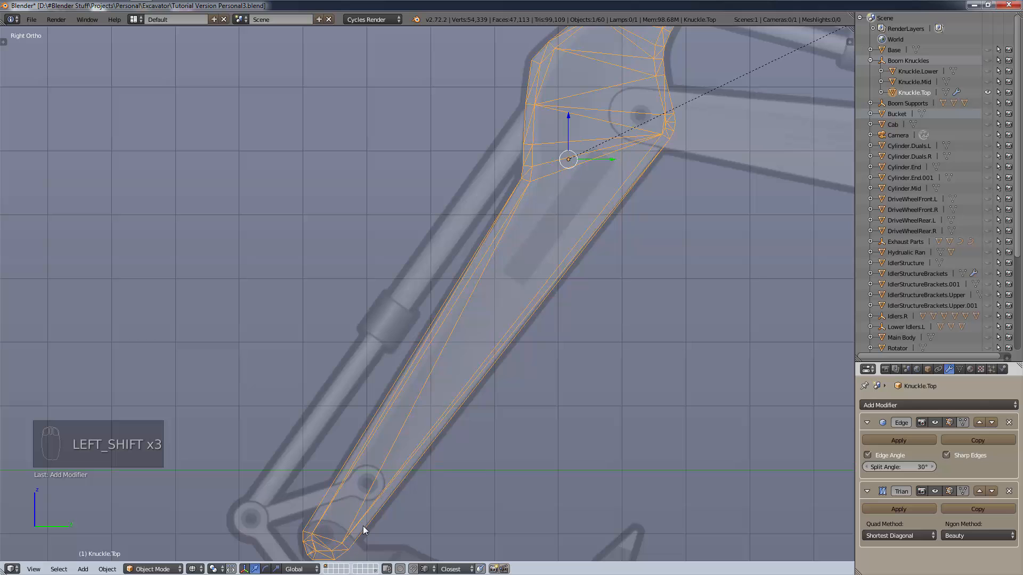
scroll(618, 221, up, 5)
scroll(670, 151, up, 2)
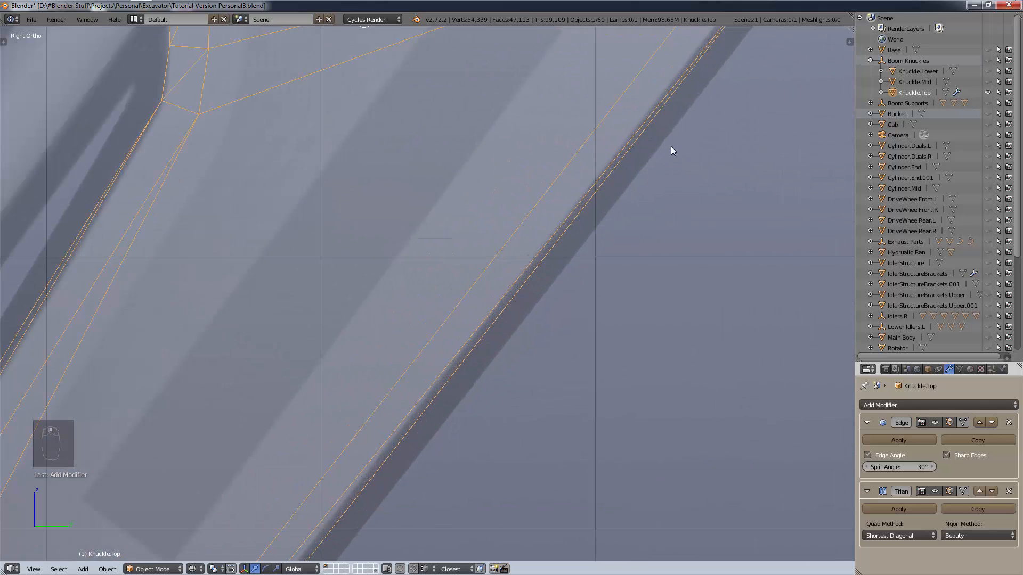
scroll(669, 155, down, 5)
scroll(664, 190, down, 5)
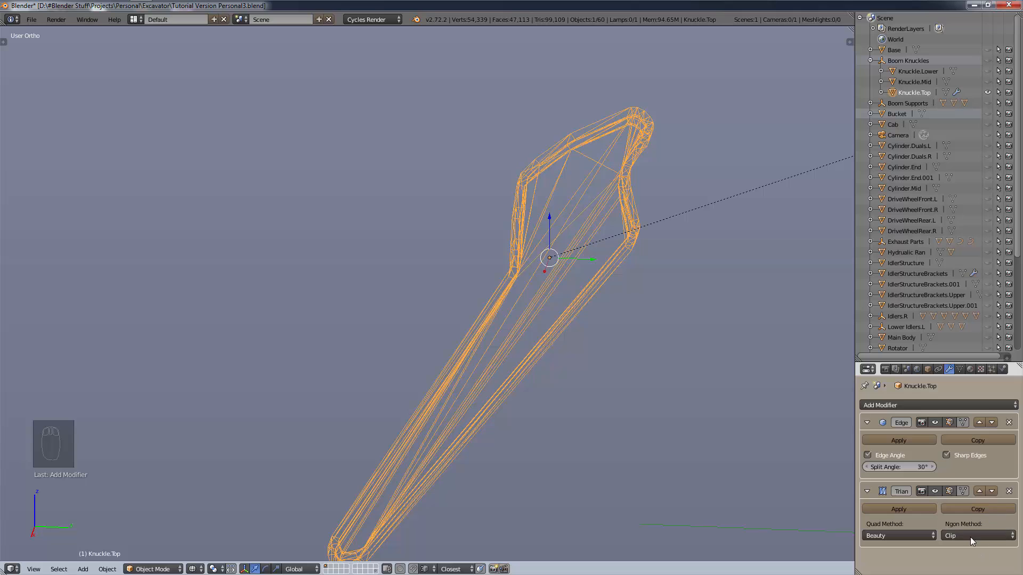
Set the Triangulate modifier's quad and n-gon methods to Beauty and check Knuckle.Top in wireframe and solid display.
click(970, 537)
click(951, 521)
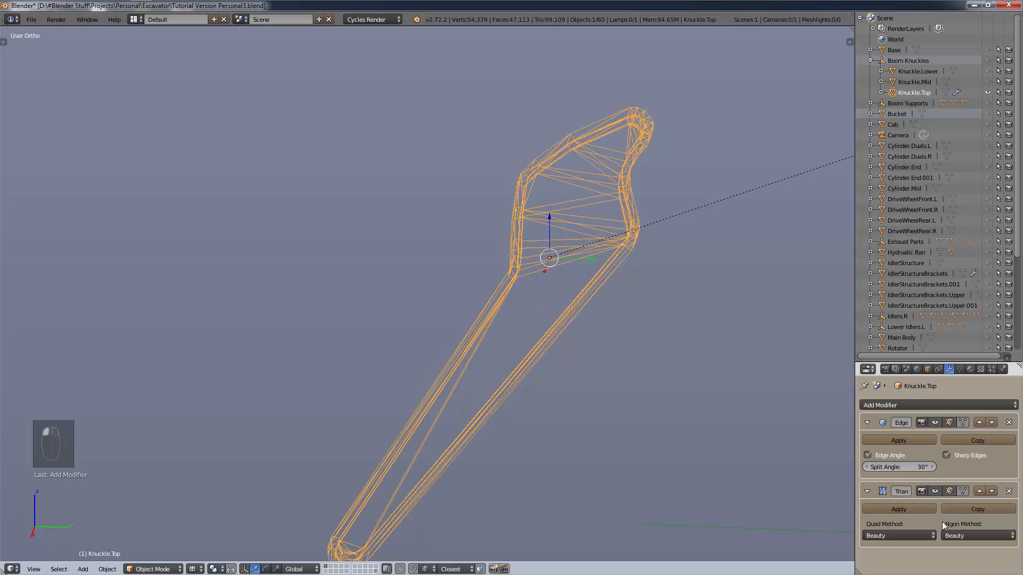
scroll(667, 442, up, 2)
scroll(671, 344, down, 4)
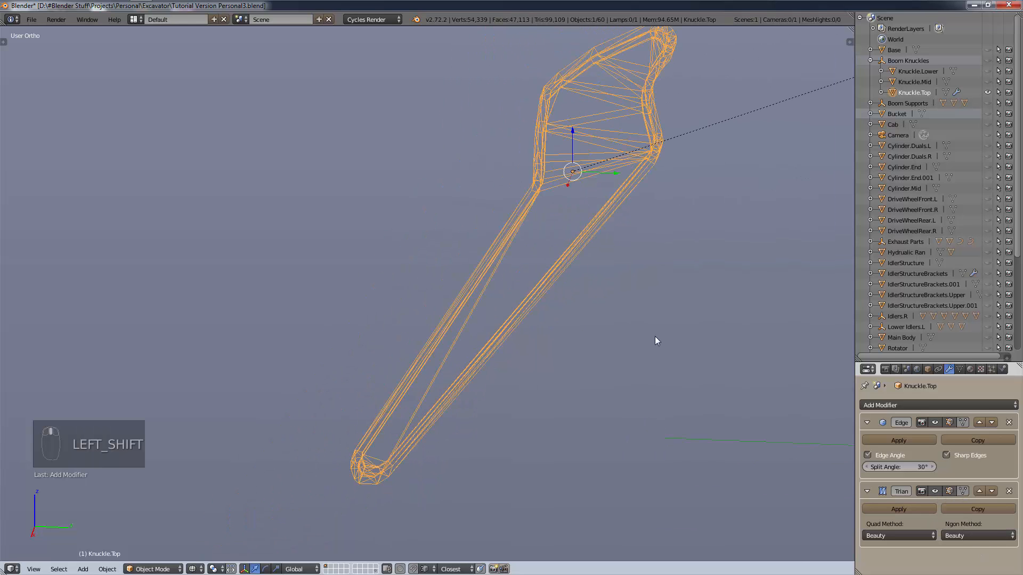
key(shift+KP_3)
key(z)
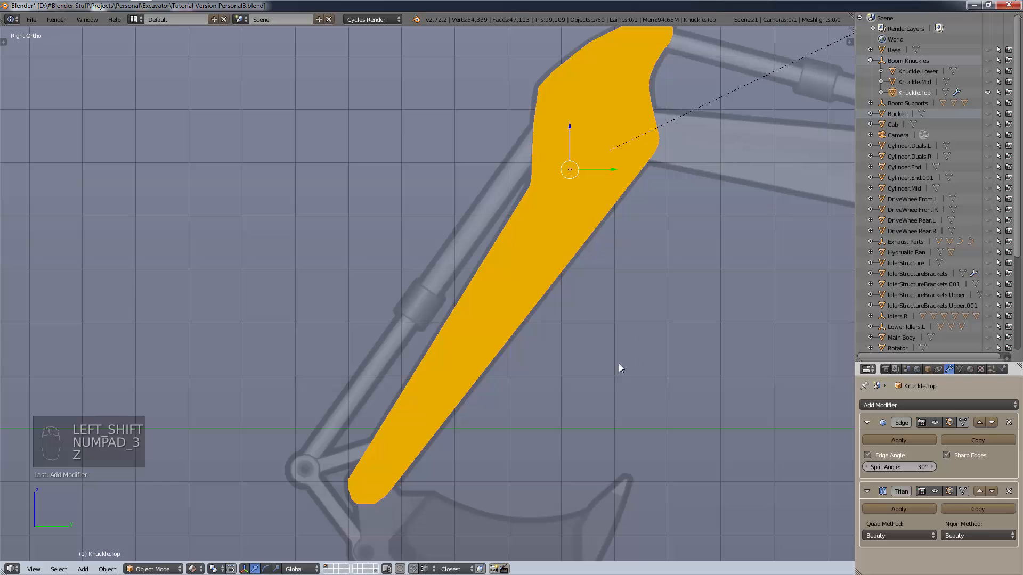
key(z)
click(621, 426)
Compare the Clip and Beauty n-gon methods on the solid Knuckle.Top and remove the Triangulate modifier.
mouse_move(619, 304)
middle_down()
mouse_move(559, 360)
mouse_move(616, 267)
middle_up()
scroll(667, 194, up, 4)
shift+middle_drag(667, 193, 693, 334)
click(977, 535)
click(976, 509)
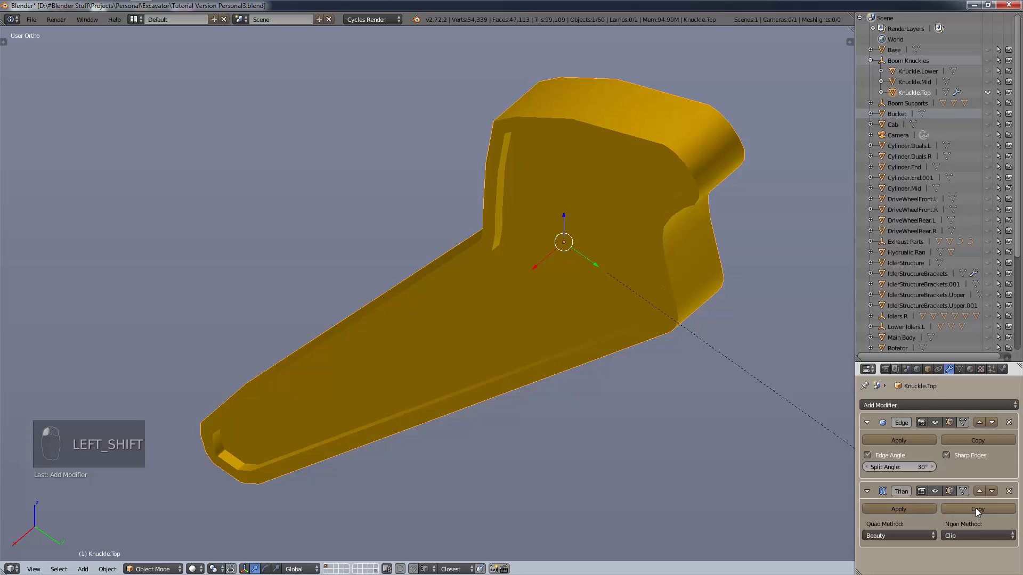
click(976, 530)
click(977, 525)
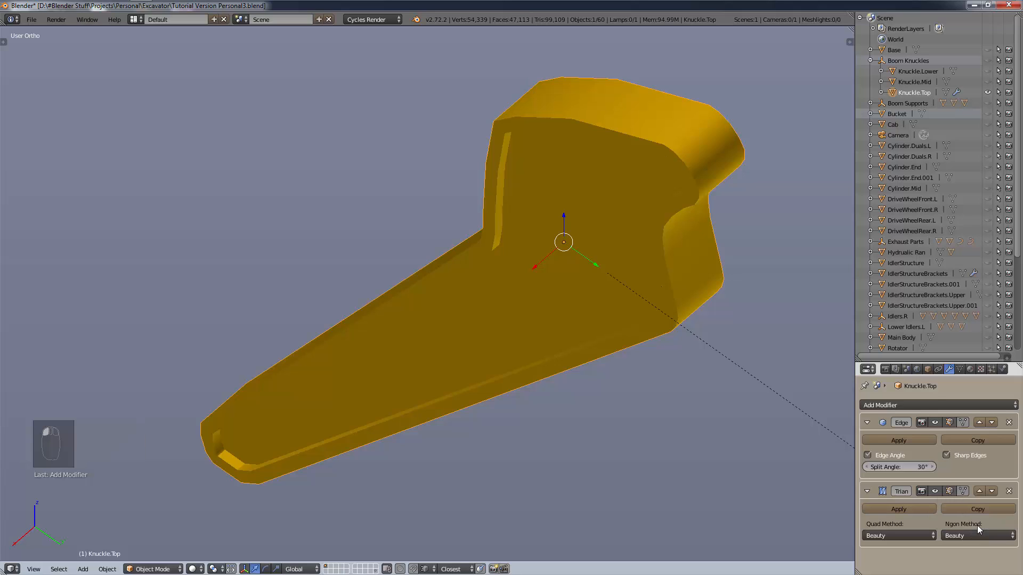
click(968, 536)
click(968, 513)
click(891, 534)
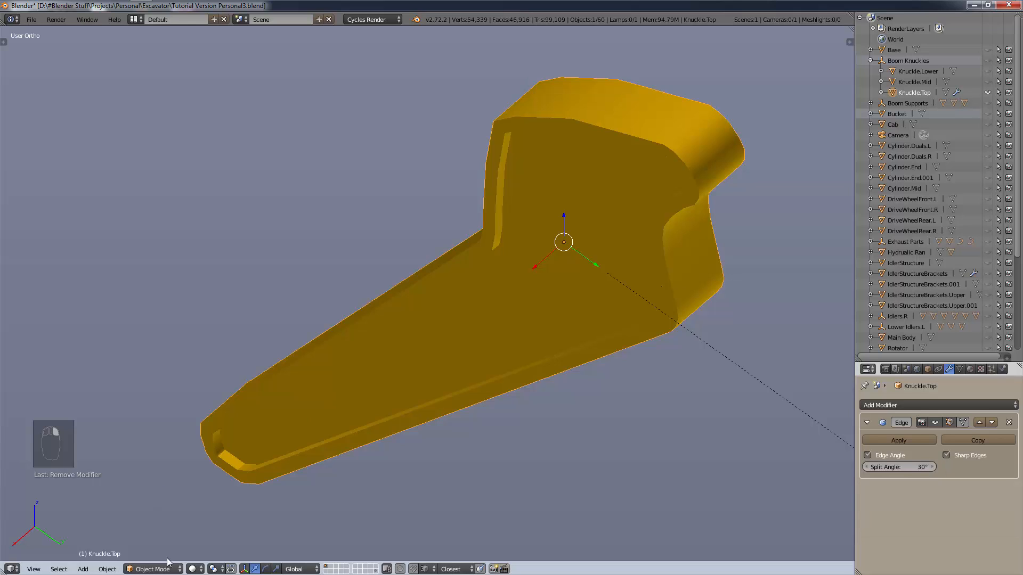
Triangulate all faces of Knuckle.Top in Edit Mode and clear the selection.
click(164, 568)
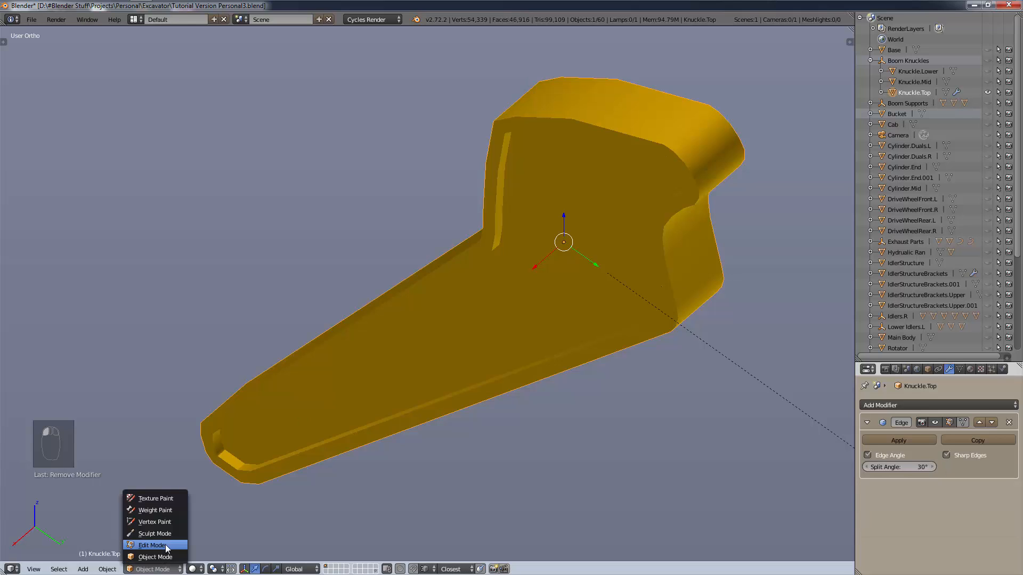
click(165, 544)
key(a)
key(a)
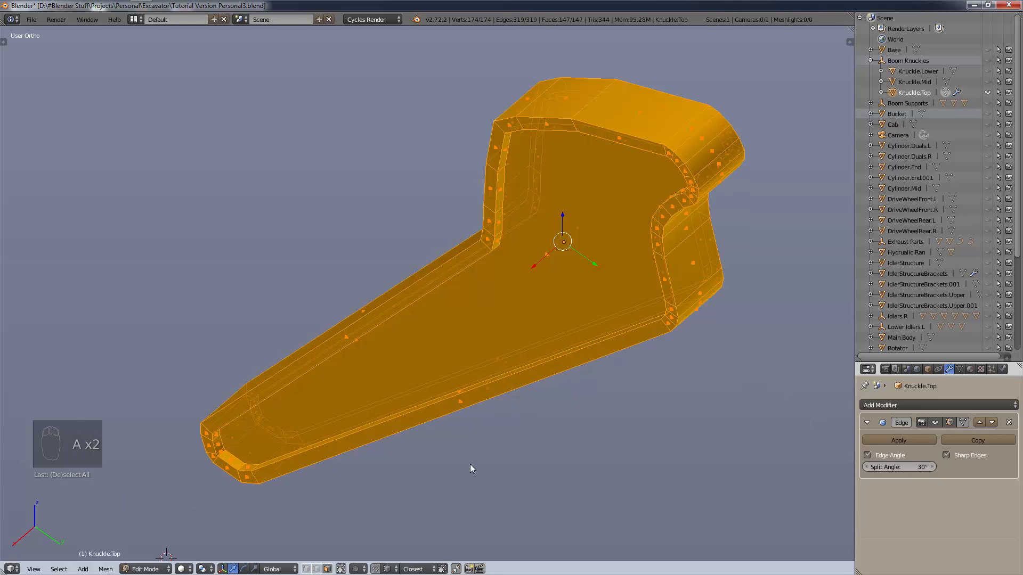
key(ctrl+t)
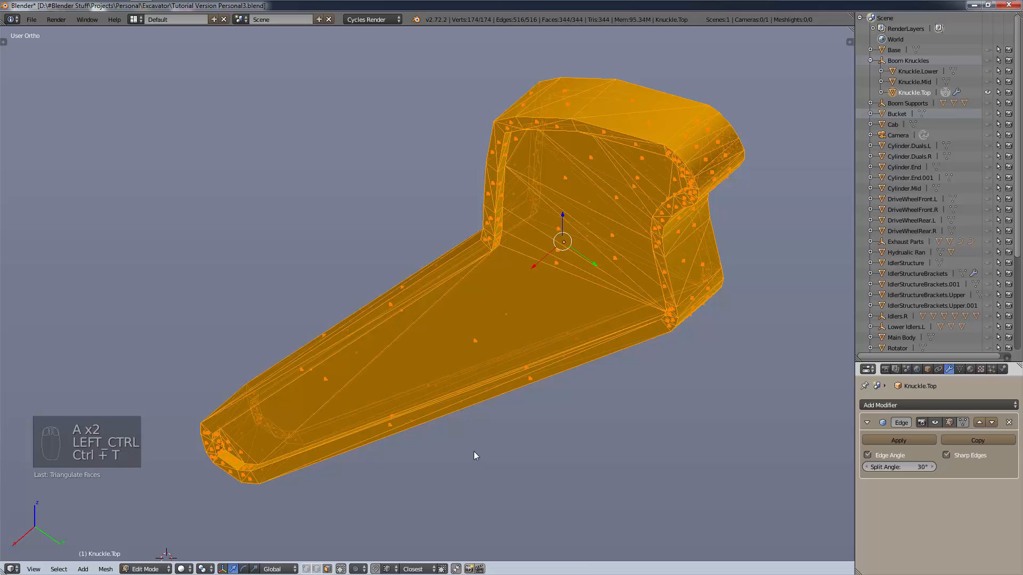
key(a)
mouse_move(502, 432)
middle_down()
mouse_move(525, 433)
mouse_move(507, 430)
middle_up()
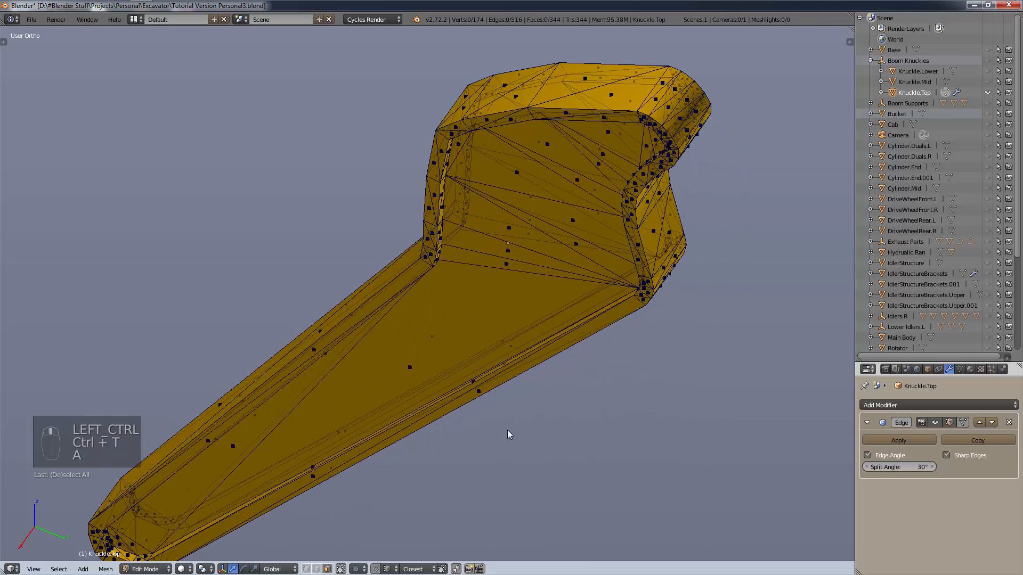
Return Knuckle.Top to Object Mode, inspect its shading, and undo the face triangulation.
key(z)
key(z)
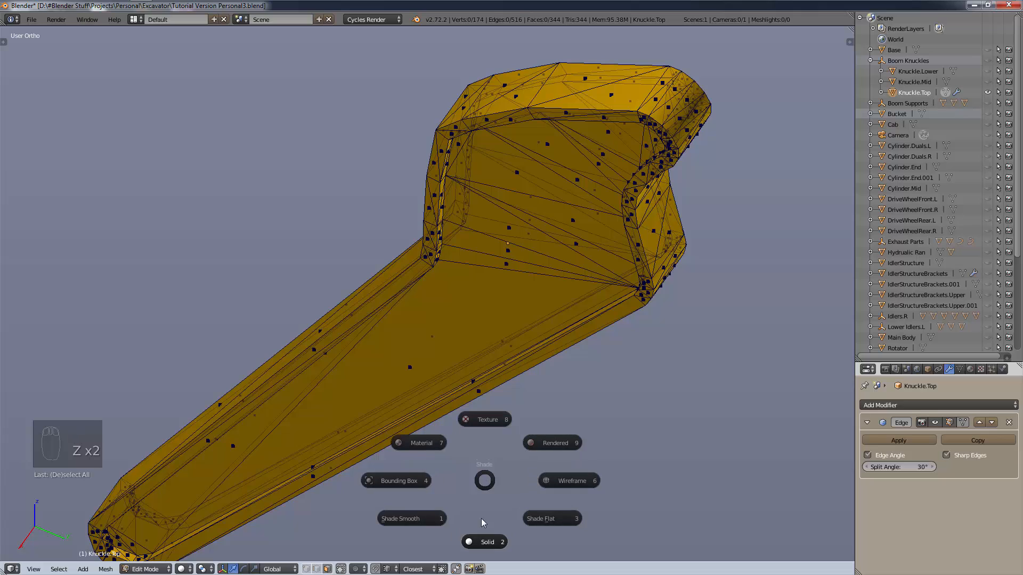
key(Escape)
key(Tab)
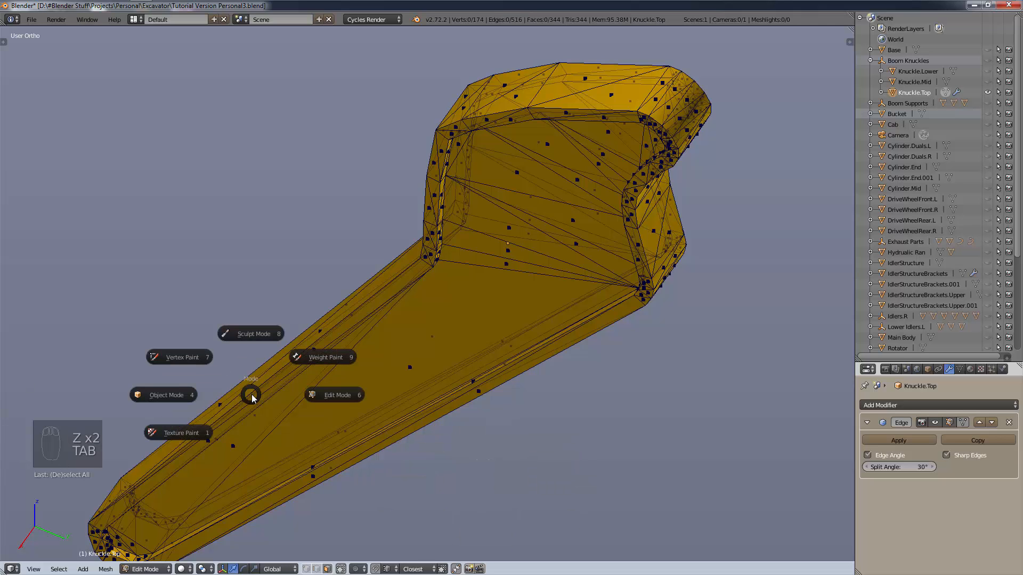
key(Tab)
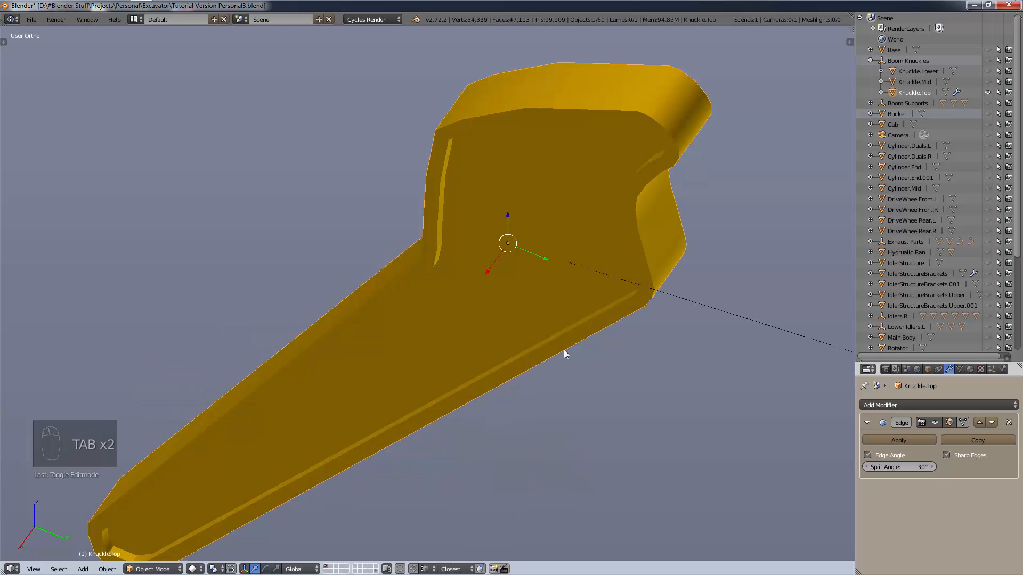
mouse_move(565, 353)
middle_down()
mouse_move(610, 356)
mouse_move(651, 304)
mouse_move(639, 210)
mouse_move(652, 198)
mouse_move(737, 235)
mouse_move(785, 239)
mouse_move(799, 230)
mouse_move(796, 182)
mouse_move(715, 149)
mouse_move(607, 194)
mouse_move(562, 279)
mouse_move(584, 329)
mouse_move(573, 359)
mouse_move(557, 365)
middle_up()
key(ctrl+z)
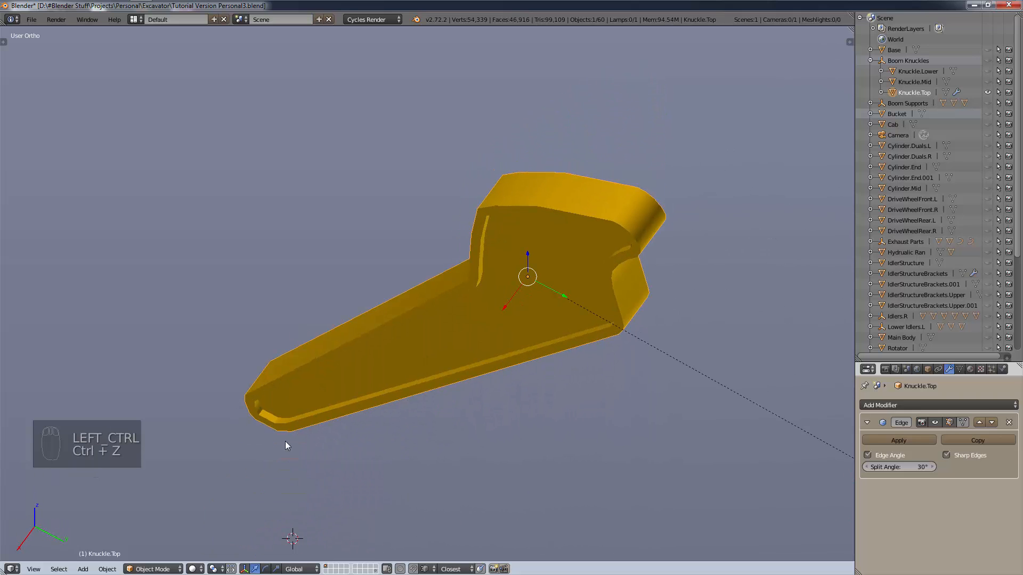
Check the Knuckle.Top mesh in wireframe and unhide all hidden excavator objects in the right orthographic view.
scroll(335, 429, down, 6)
shift+middle_drag(538, 337, 494, 332)
scroll(482, 331, up, 4)
key(z)
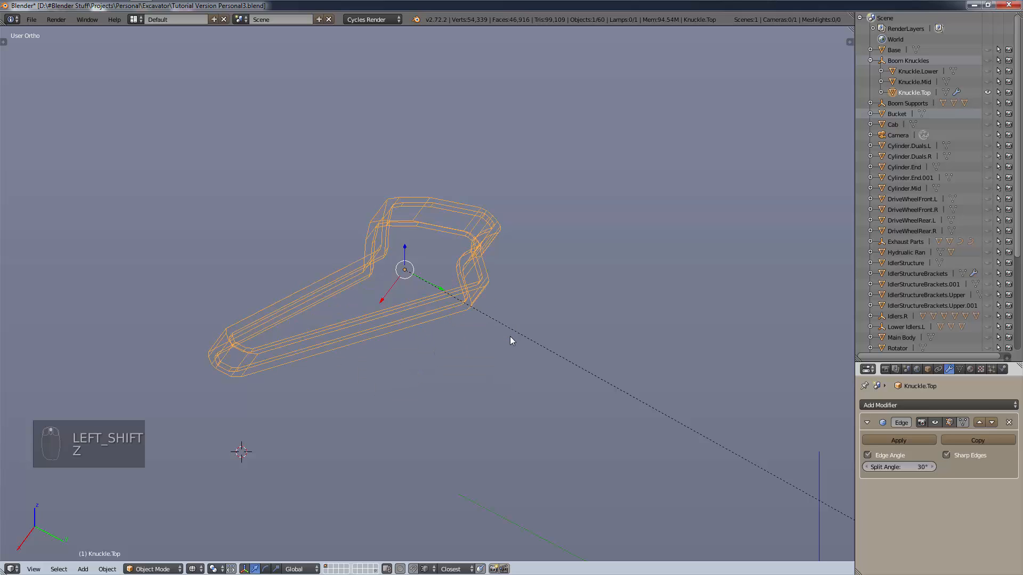
key(z)
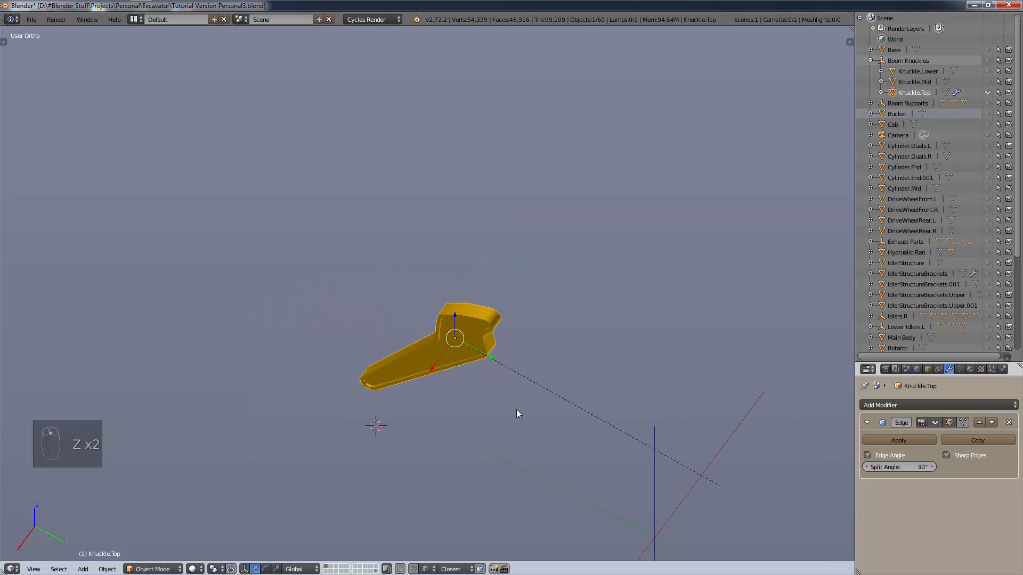
key(KP_3)
key(alt+h)
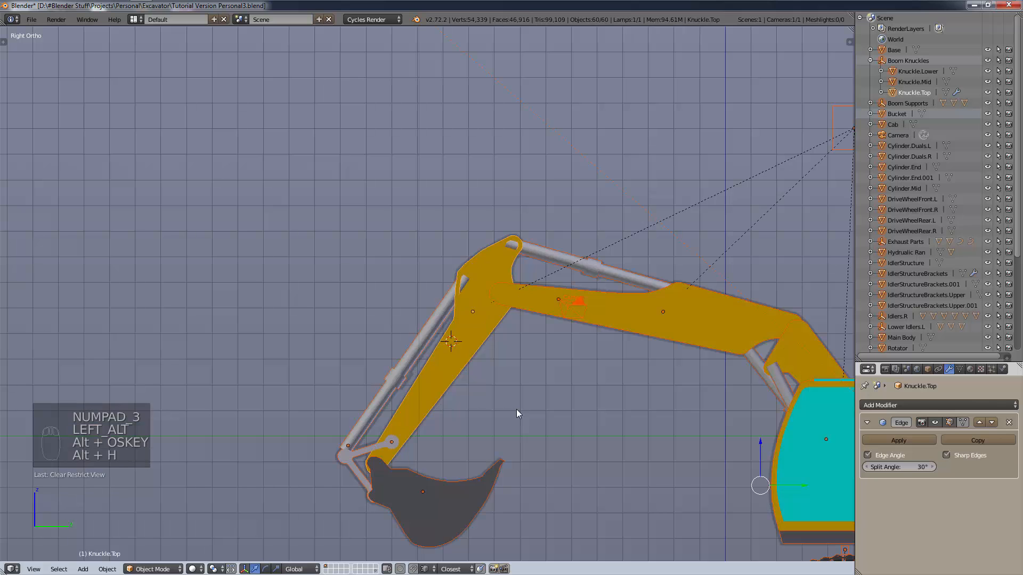
Select the middle boom section, Knuckle.Mid, and examine how it meets the neighbouring boom sections.
scroll(612, 344, up, 4)
middle_drag(639, 318, 599, 350)
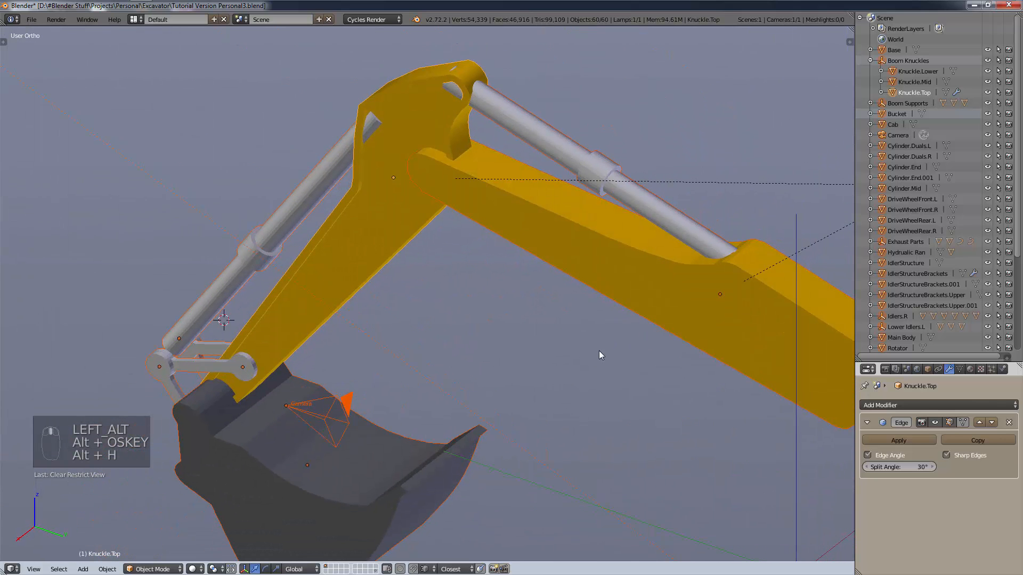
right_click(668, 323)
shift+middle_drag(581, 436, 576, 425)
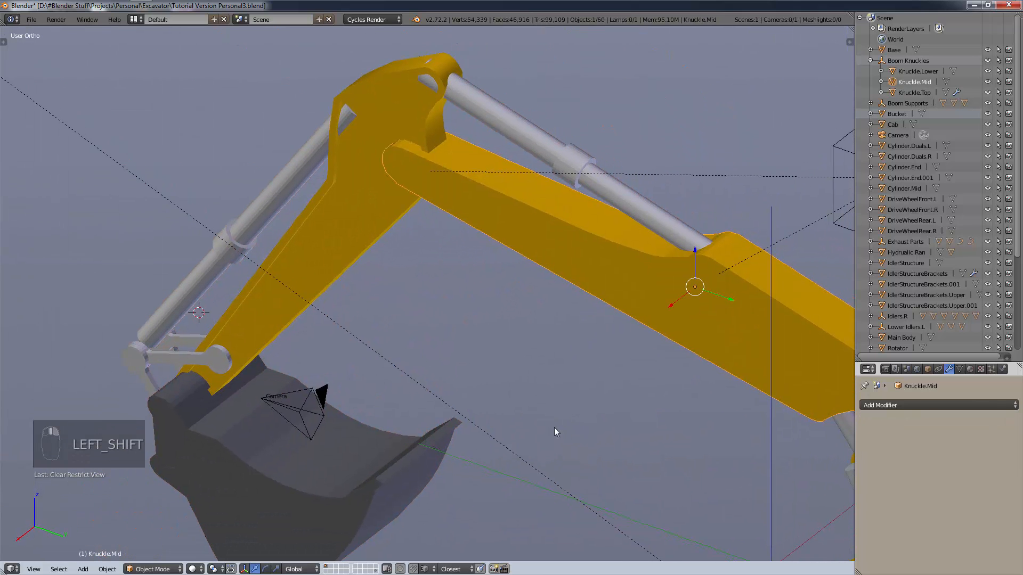
shift+middle_drag(671, 375, 571, 387)
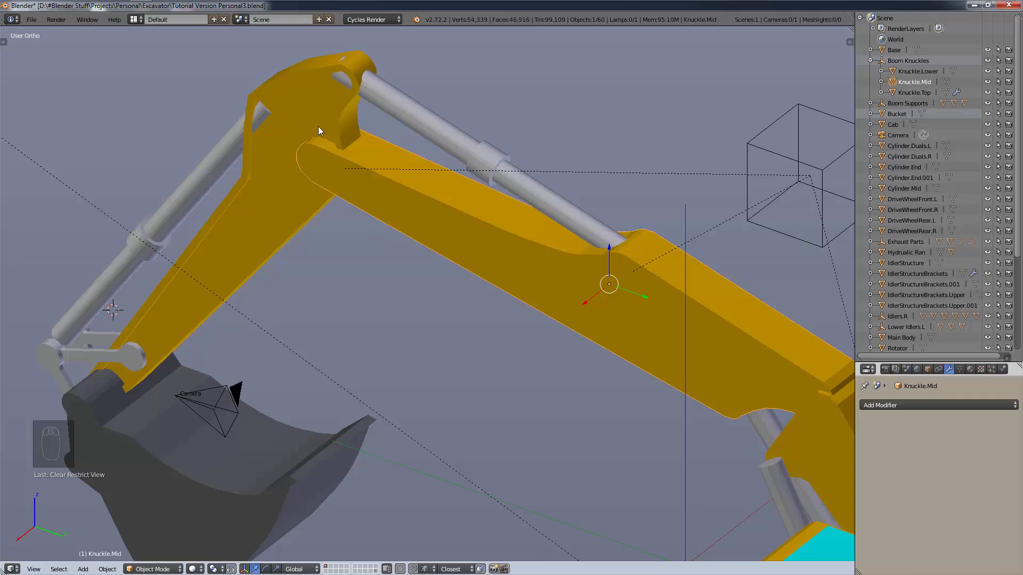
scroll(273, 101, up, 4)
middle_drag(273, 101, 348, 147)
scroll(349, 147, down, 3)
shift+middle_drag(598, 222, 548, 382)
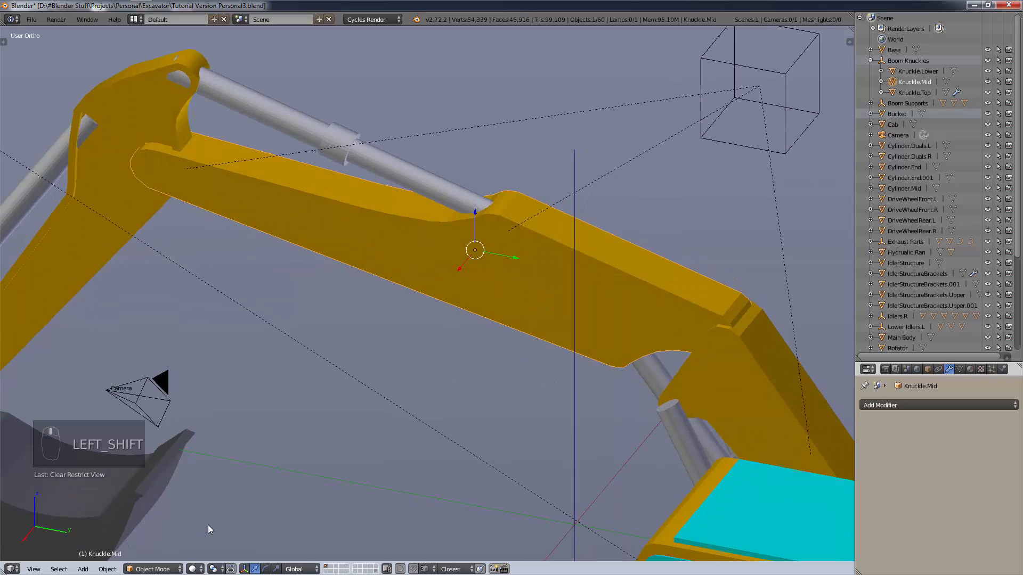
Put Knuckle.Mid into Edit Mode and inset its large near side face by 0.1.
click(165, 568)
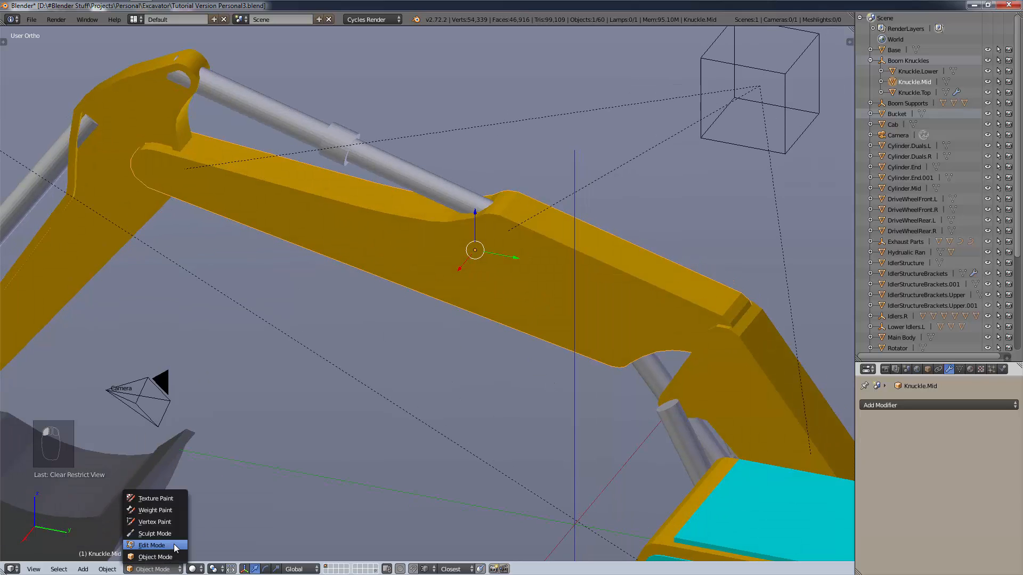
click(174, 544)
right_click(487, 286)
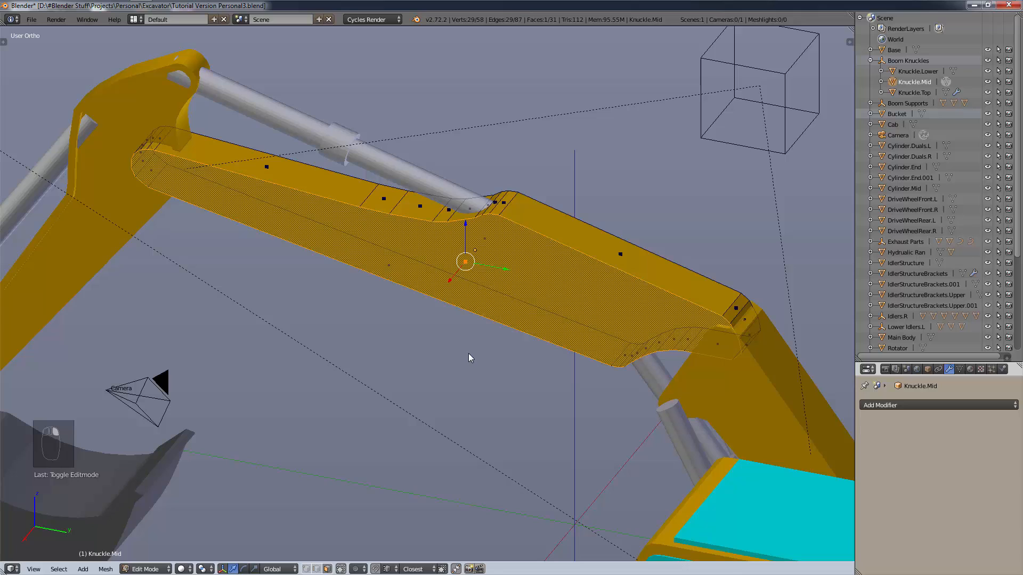
key(i)
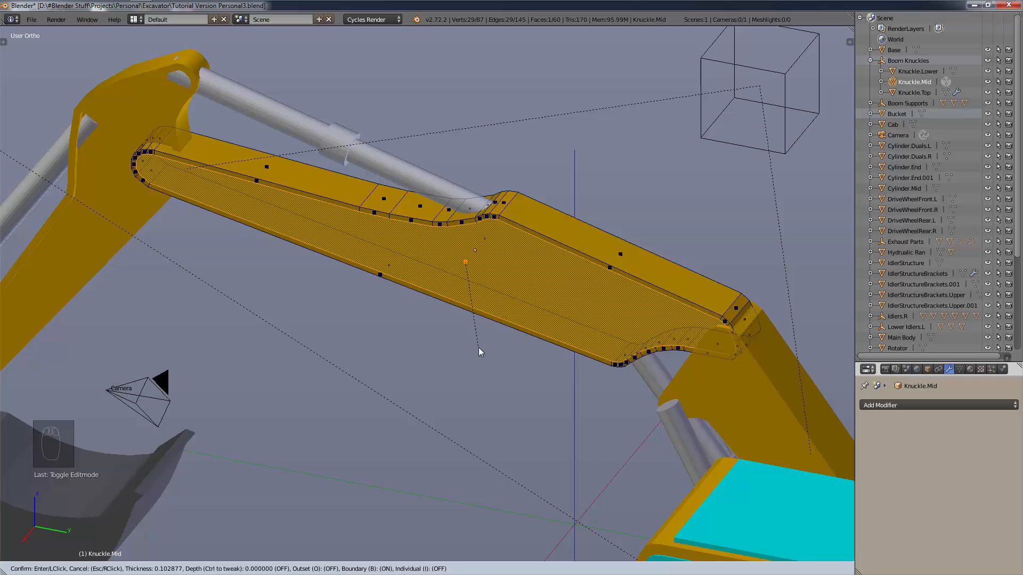
text(0.1)
key(Return)
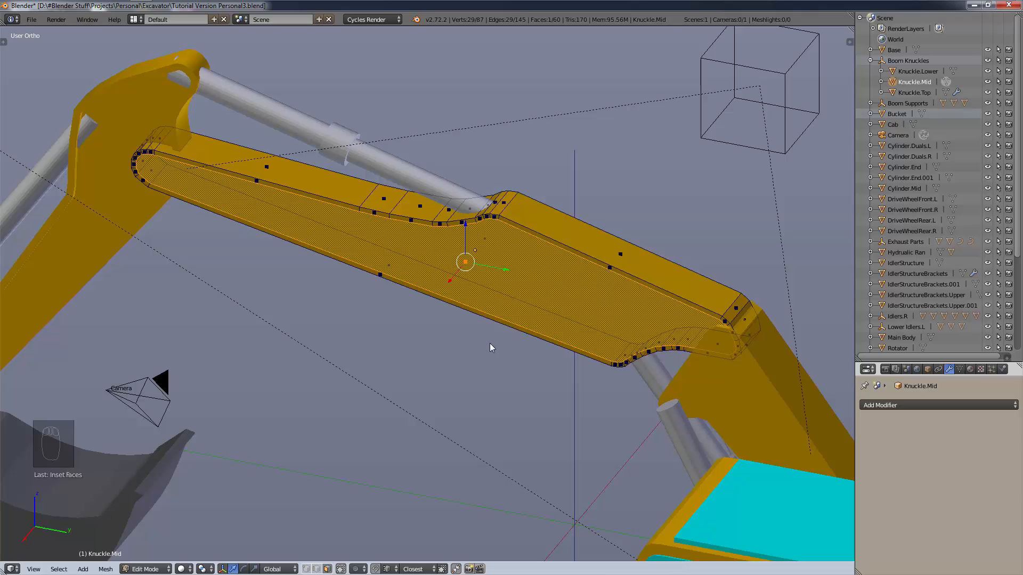
Extrude the inset side face of Knuckle.Mid inward along the global X axis and clear the selection.
key(e)
key(x)
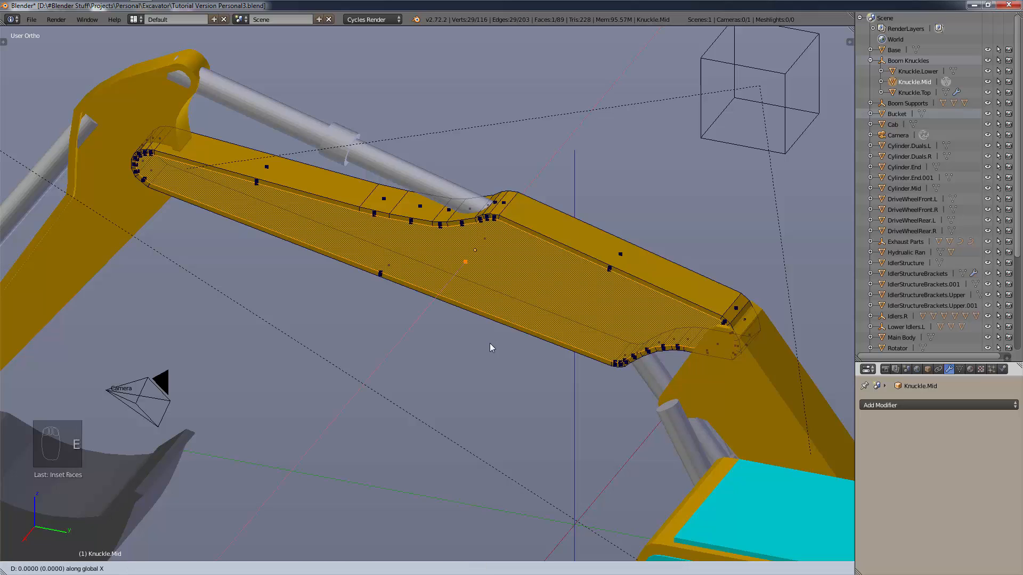
click(490, 348)
key(a)
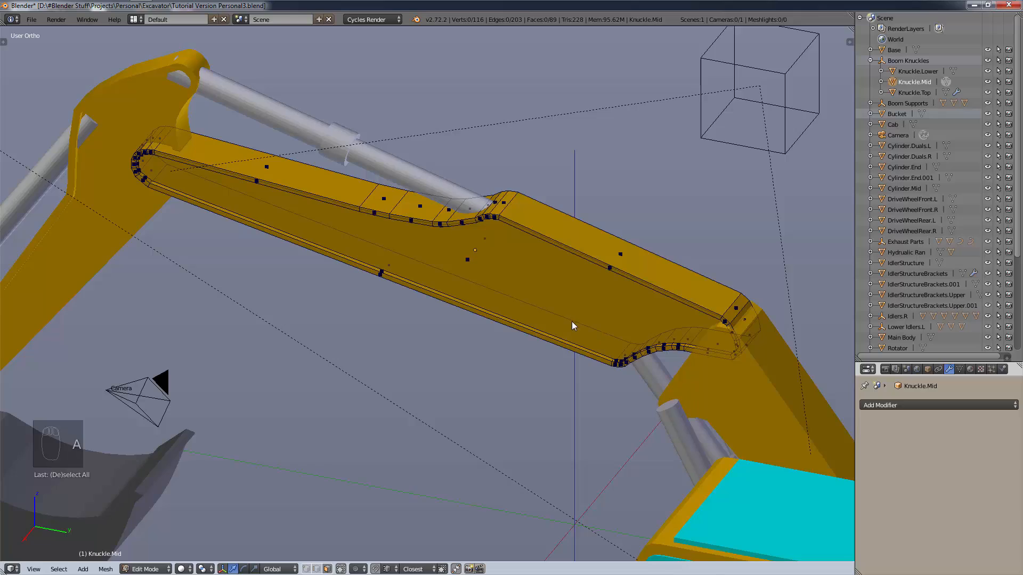
Inset the opposite side face of Knuckle.Mid and extrude it inward along the global X axis.
scroll(565, 318, up, 2)
middle_drag(565, 306, 557, 283)
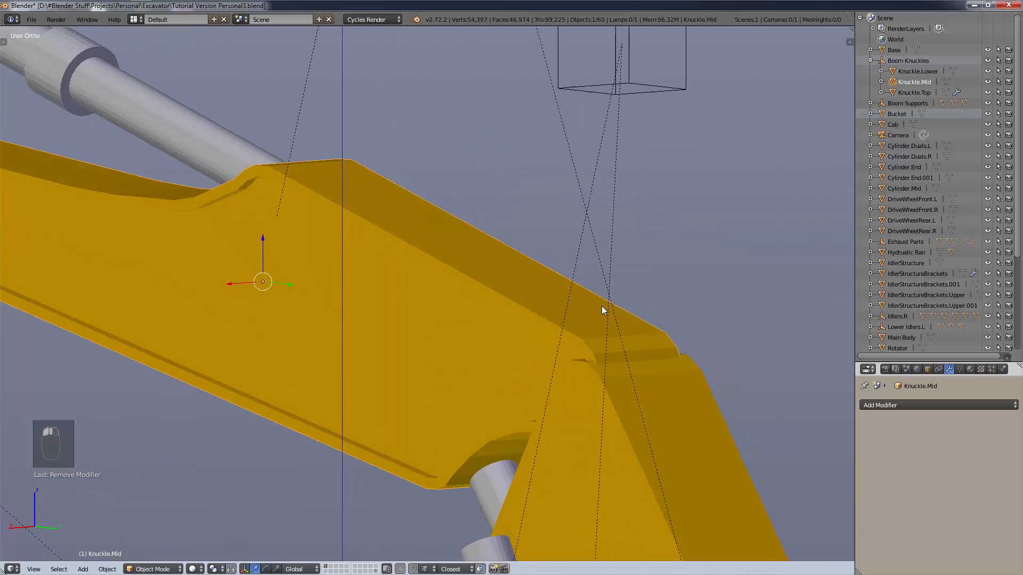
middle_drag(602, 306, 525, 312)
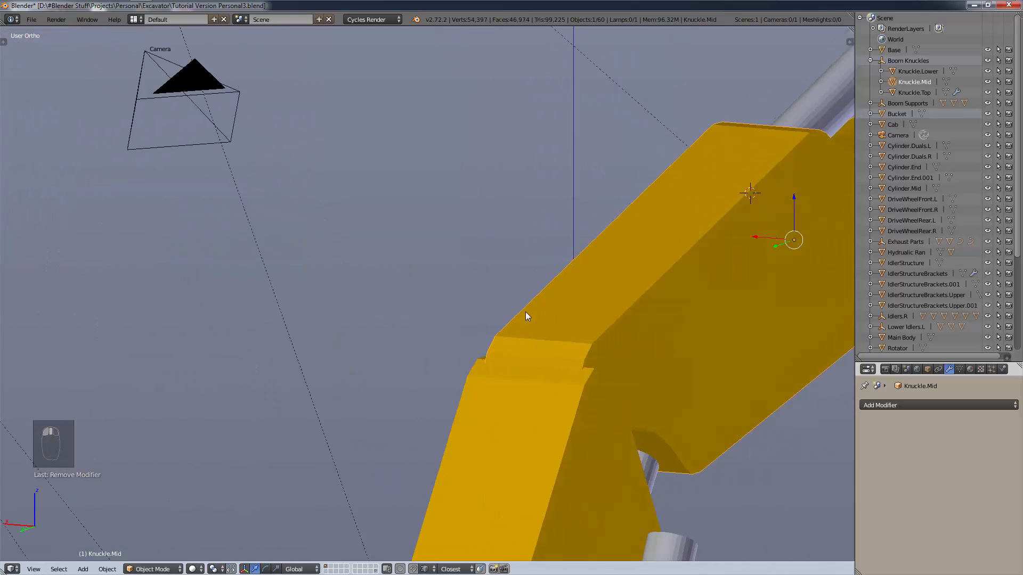
scroll(525, 315, down, 3)
key(i)
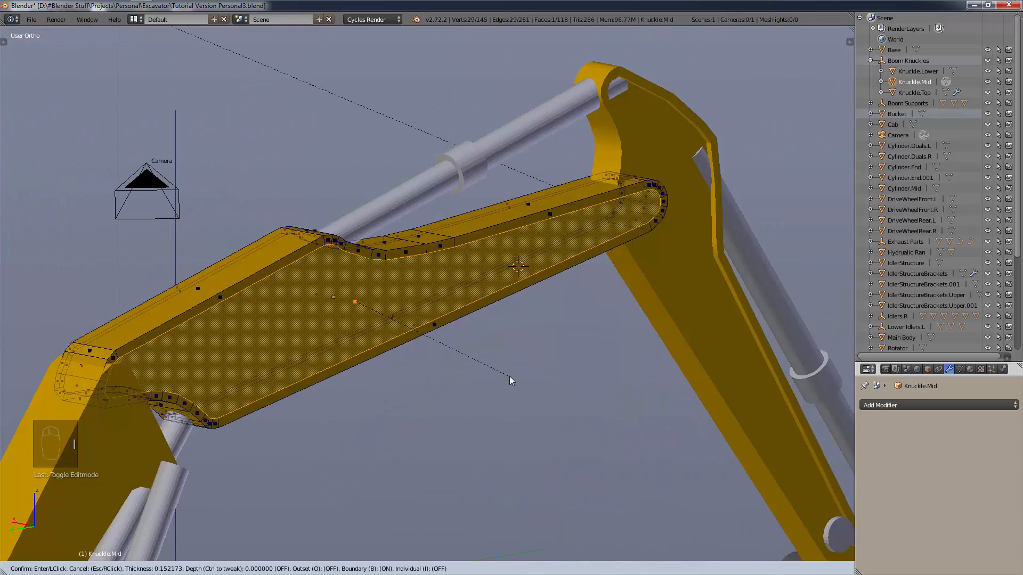
click(509, 376)
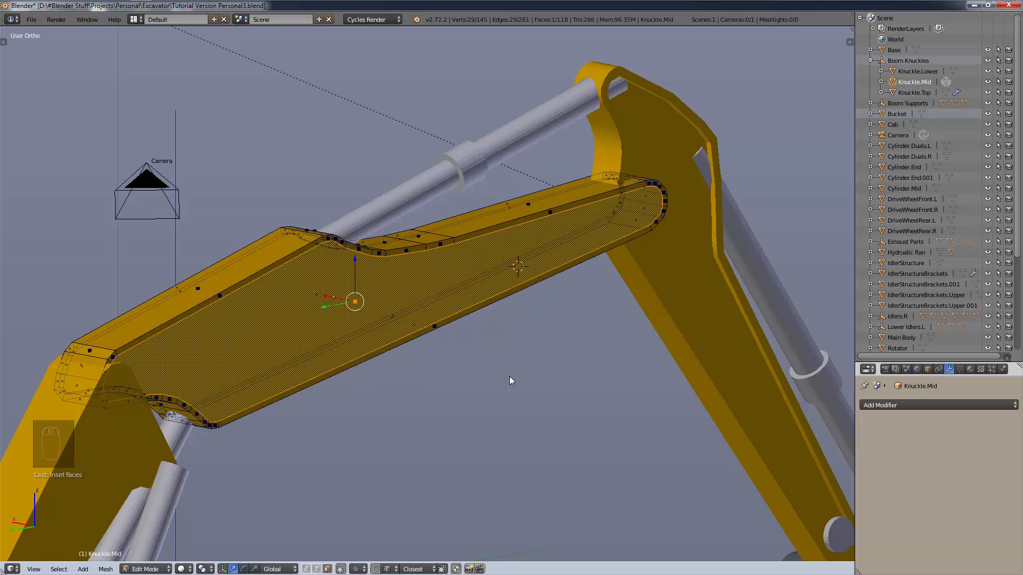
key(e)
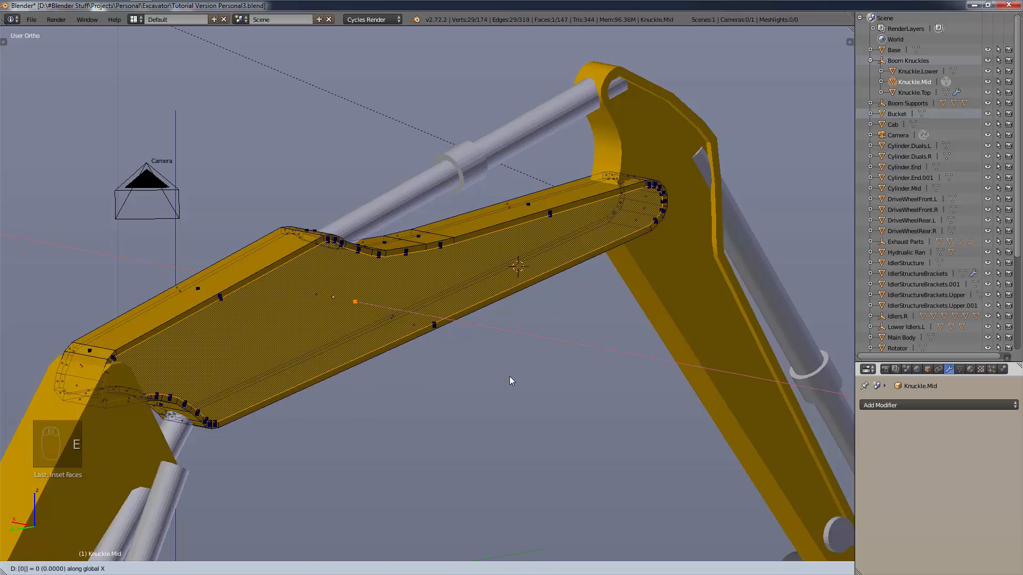
click(510, 380)
Switch to the lower boom section, Knuckle.Lower, in Edit Mode and inset its large outer side face.
middle_drag(512, 400, 326, 313)
scroll(296, 390, up, 4)
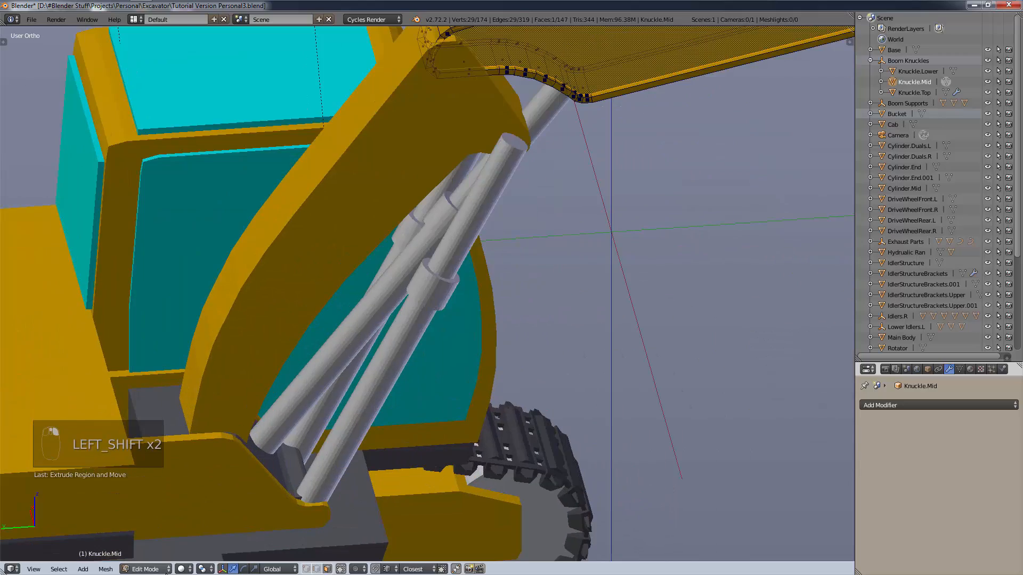
key(Tab)
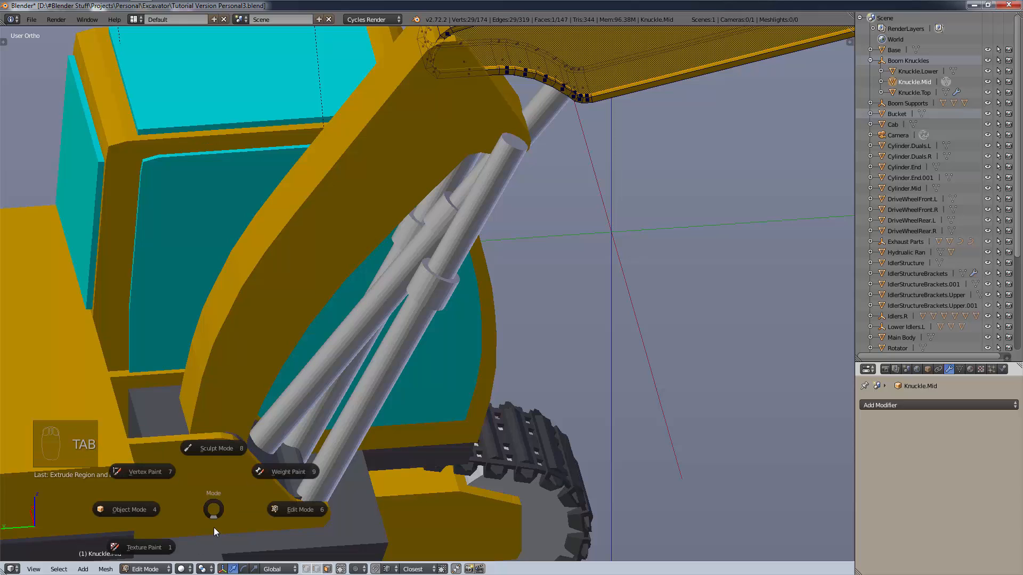
right_click(318, 195)
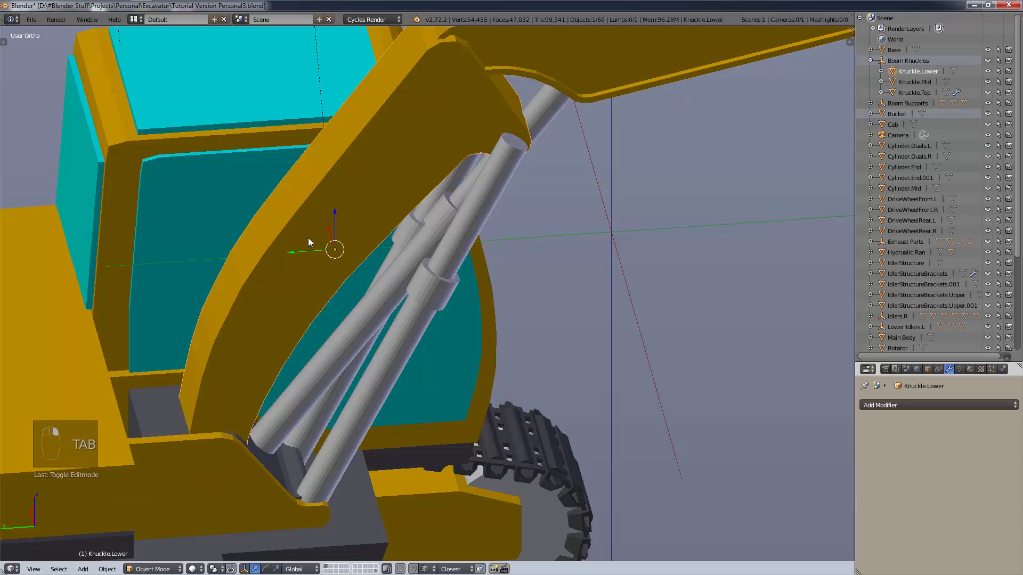
key(Tab)
right_click(340, 255)
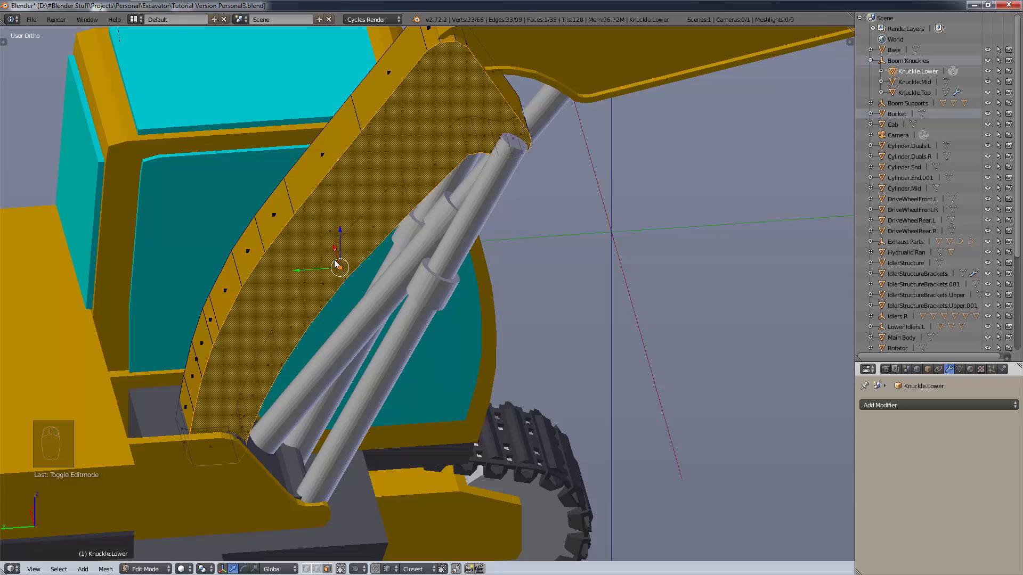
key(i)
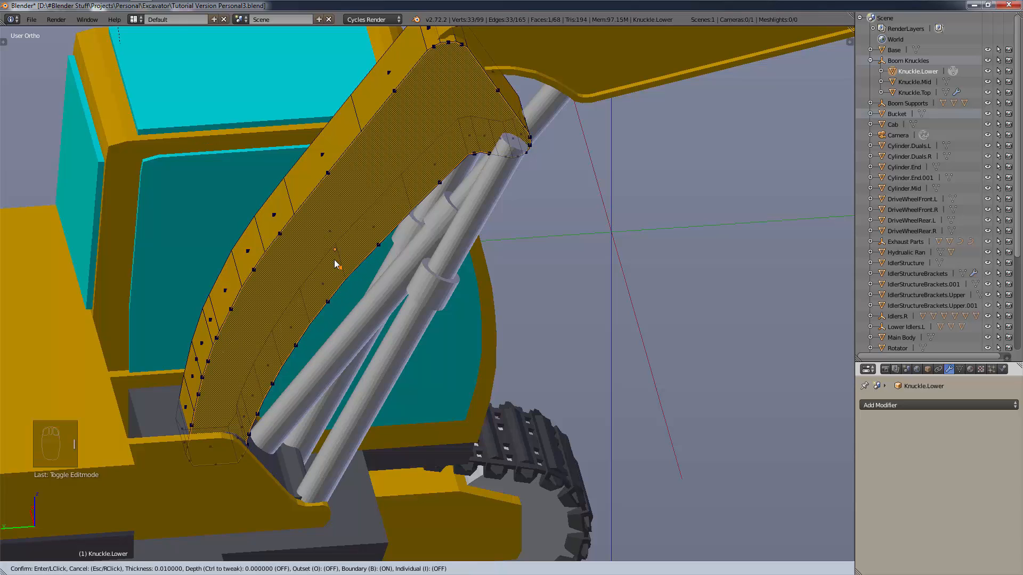
click(336, 265)
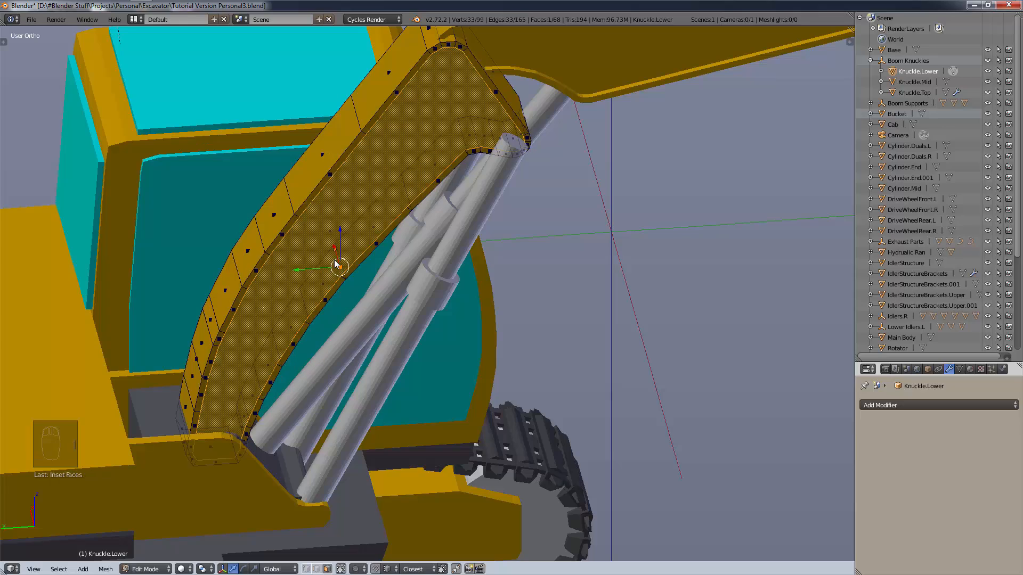
Select the cab-facing side face of Knuckle.Lower and repeat the same inset on it.
middle_drag(336, 265, 182, 201)
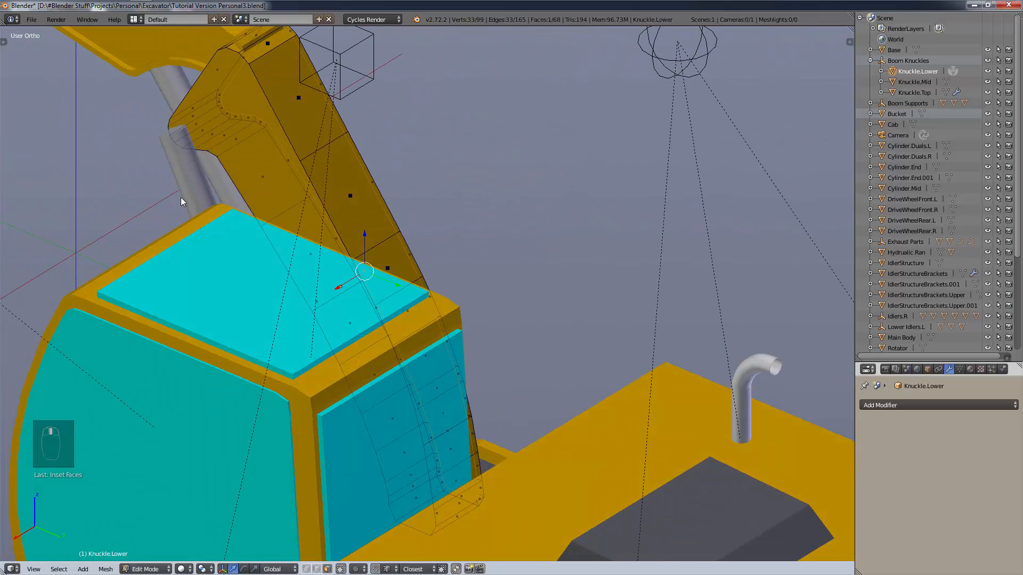
middle_drag(320, 264, 383, 329)
right_click(224, 236)
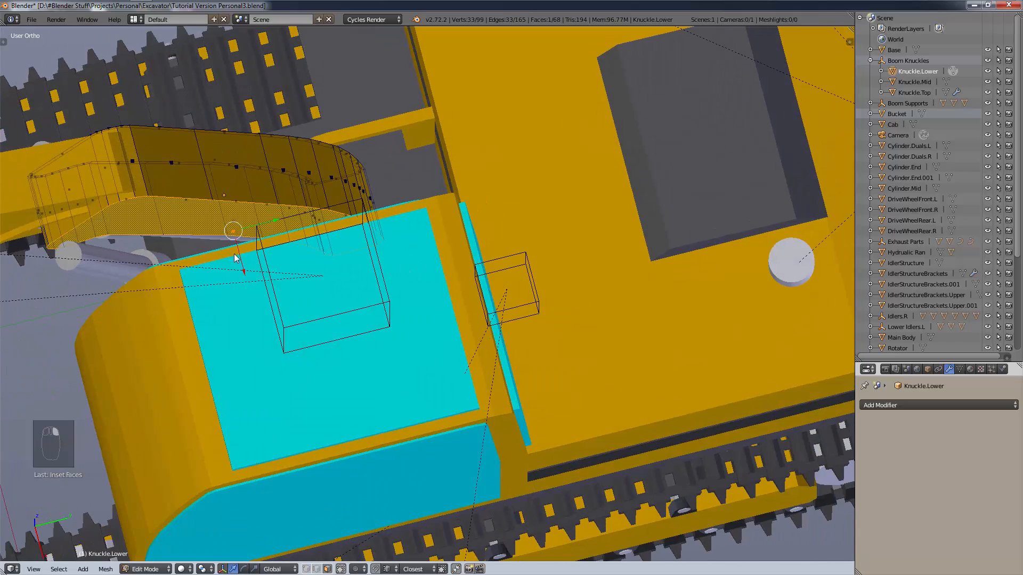
key(shift+r)
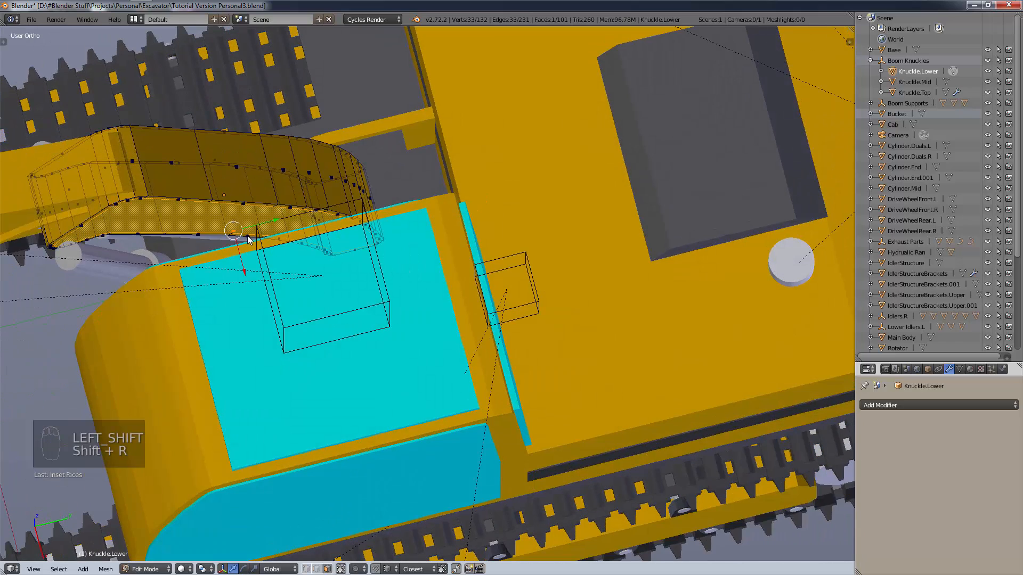
key(e)
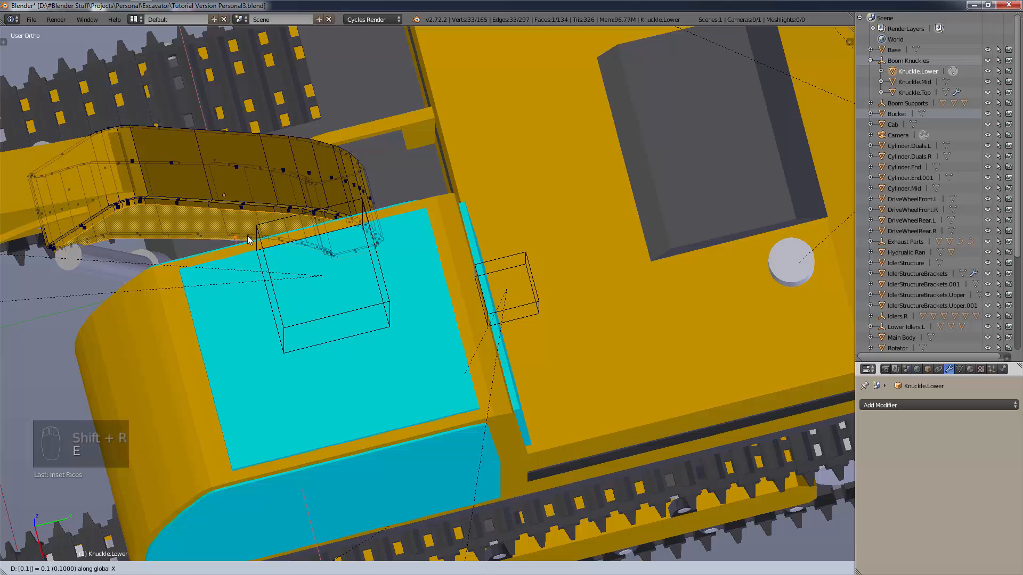
right_click(248, 239)
key(ctrl+z)
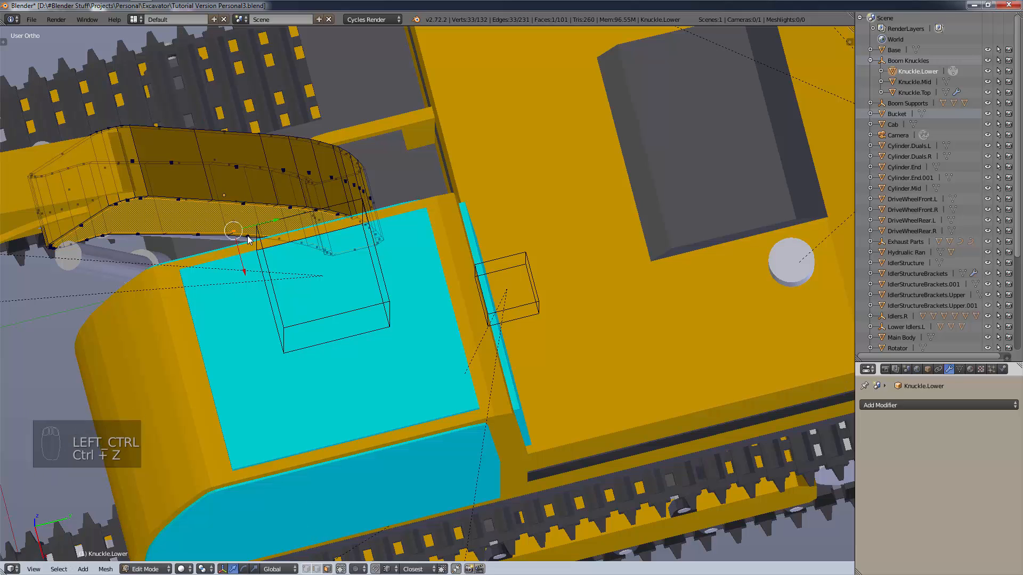
key(ctrl+z)
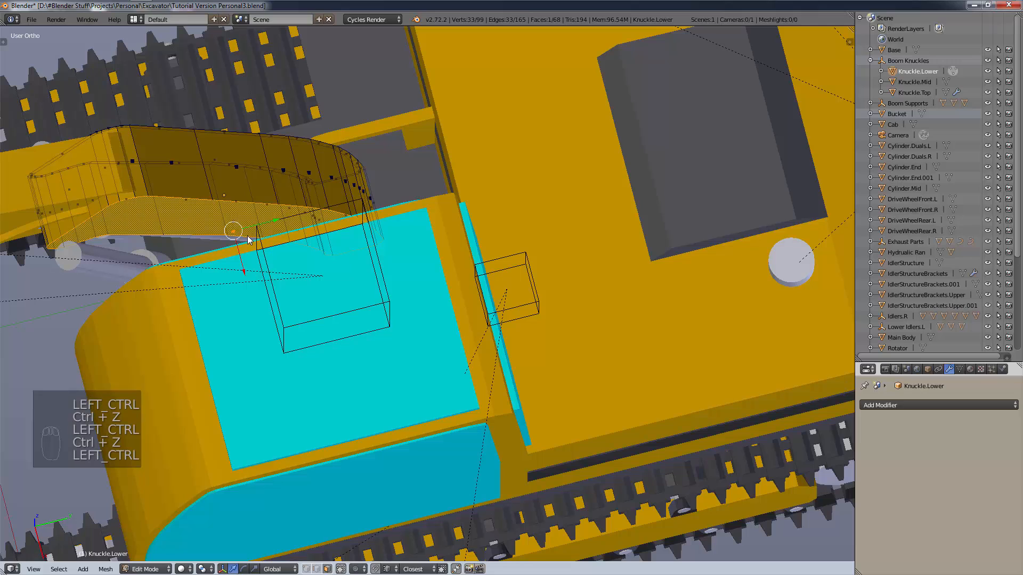
key(ctrl+shift+z)
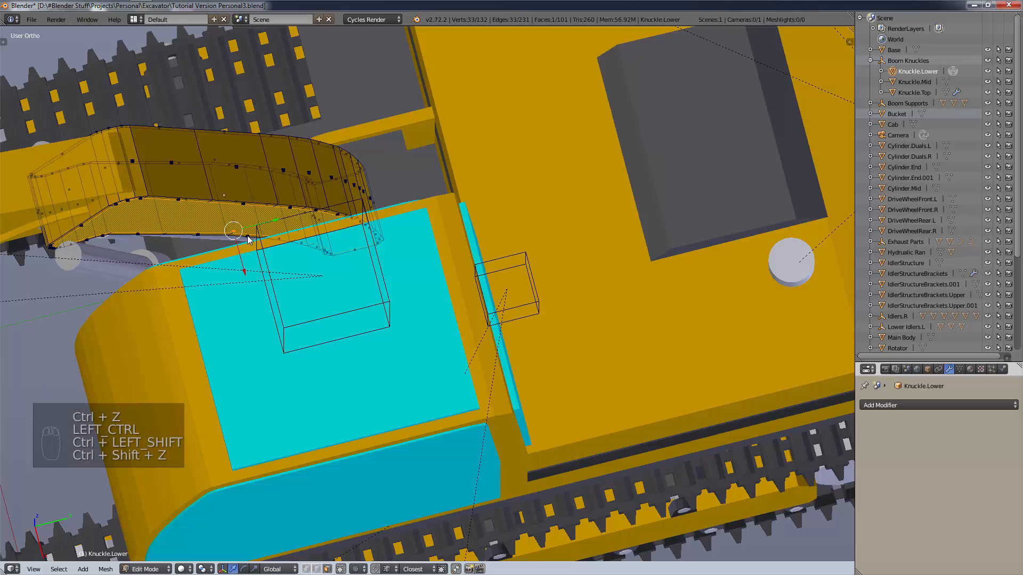
Extrude the inset cab-facing side face of Knuckle.Lower inward along the global X axis.
key(e)
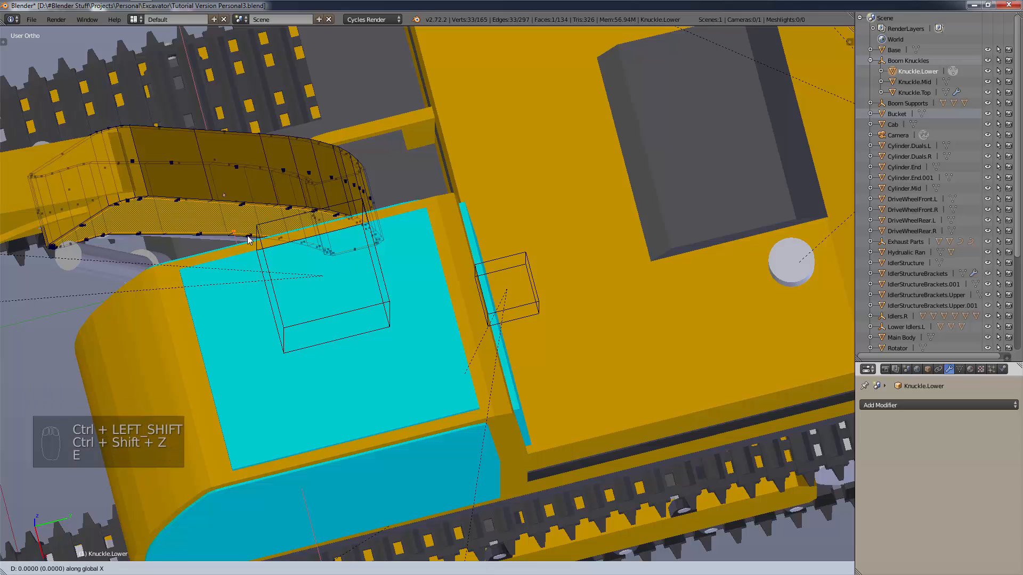
click(248, 237)
middle_drag(283, 180, 138, 159)
Select the inset outer side face of Knuckle.Lower, extrude it inward to recess the panel, and clear the selection.
right_click(335, 248)
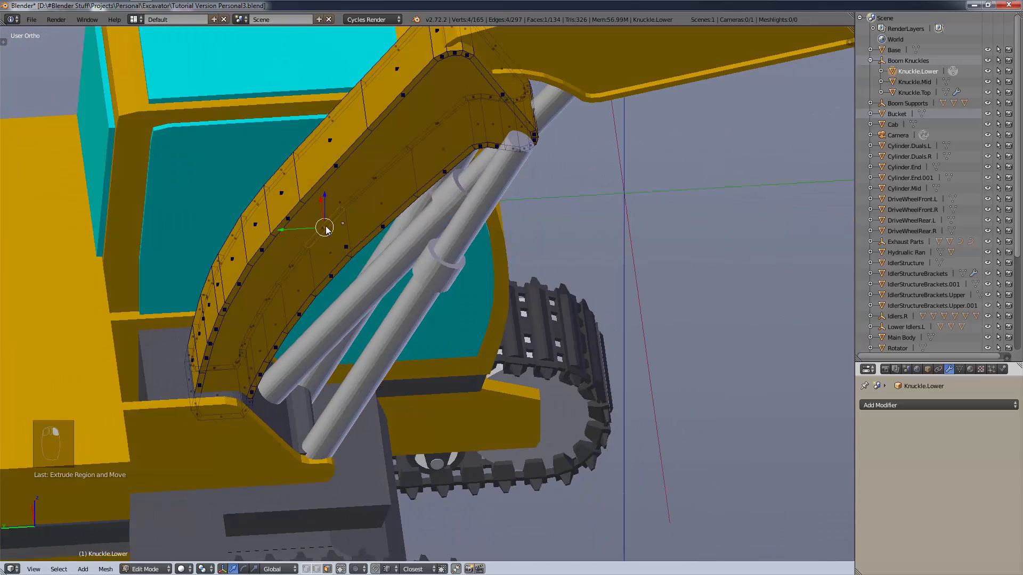
middle_drag(330, 277, 296, 250)
right_click(342, 187)
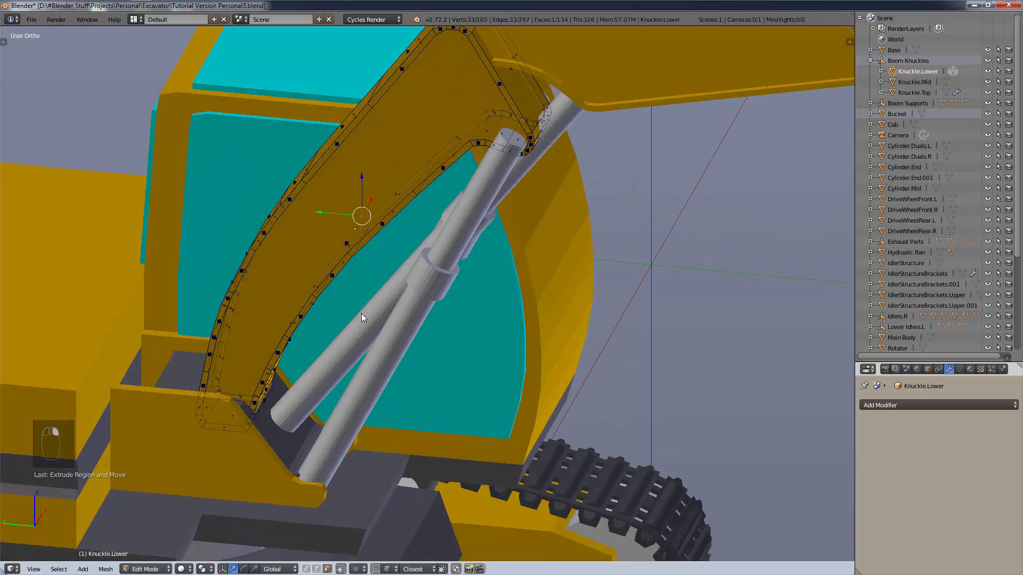
middle_drag(361, 314, 319, 302)
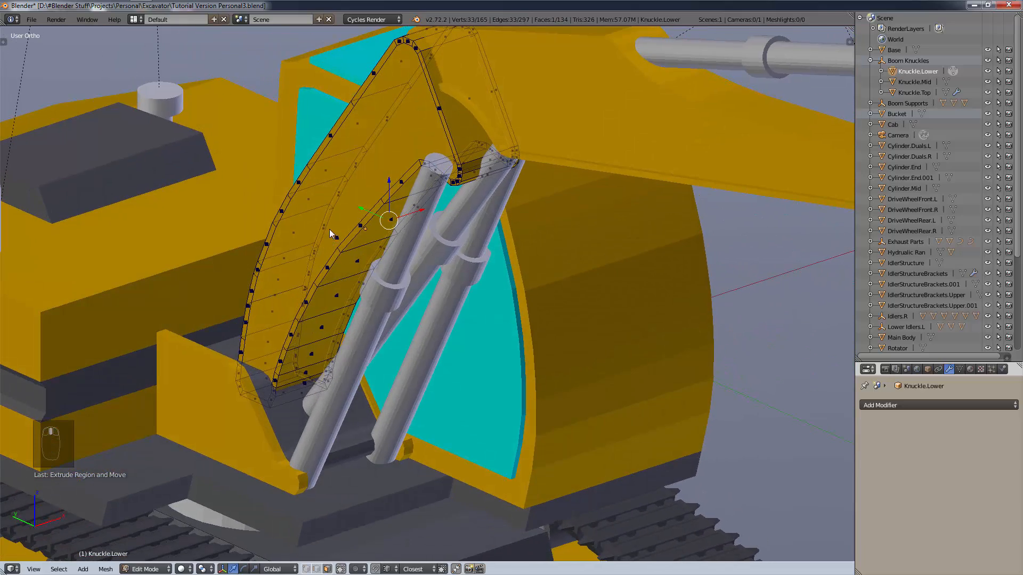
key(e)
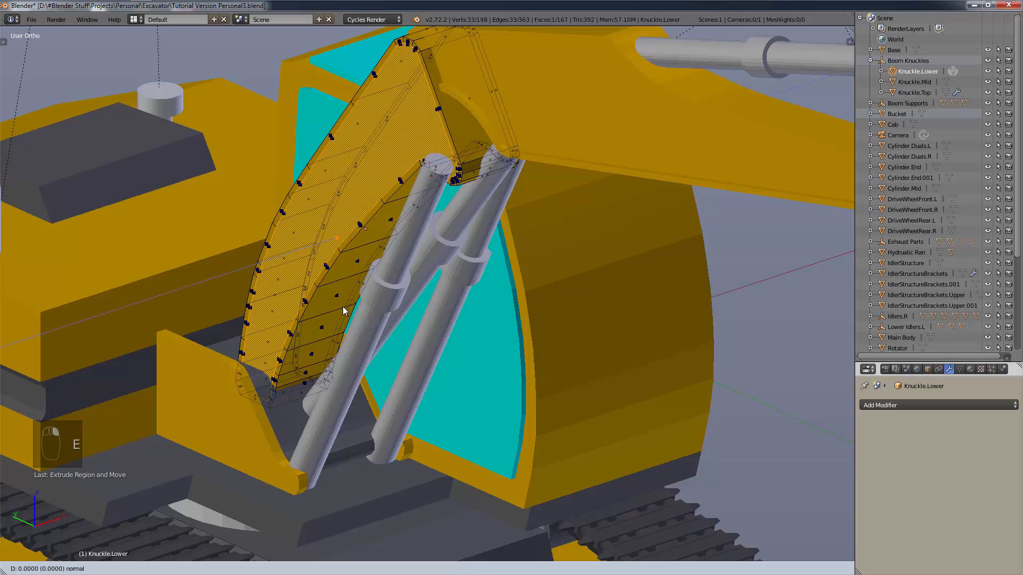
click(343, 306)
key(a)
Examine the recessed side panels along the whole boom and the bucket at its end.
scroll(588, 242, down, 3)
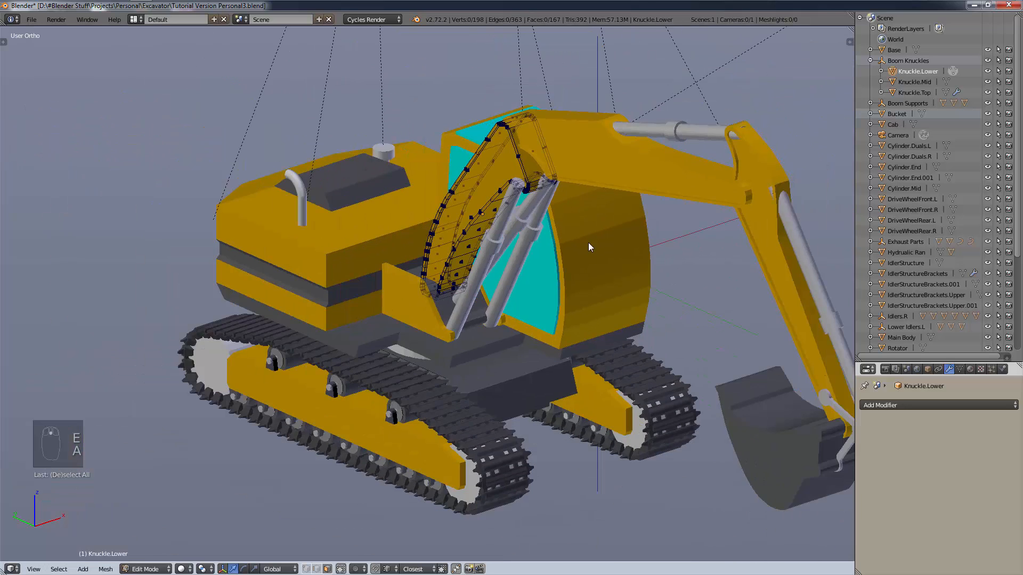
middle_drag(588, 243, 481, 284)
scroll(401, 367, up, 1)
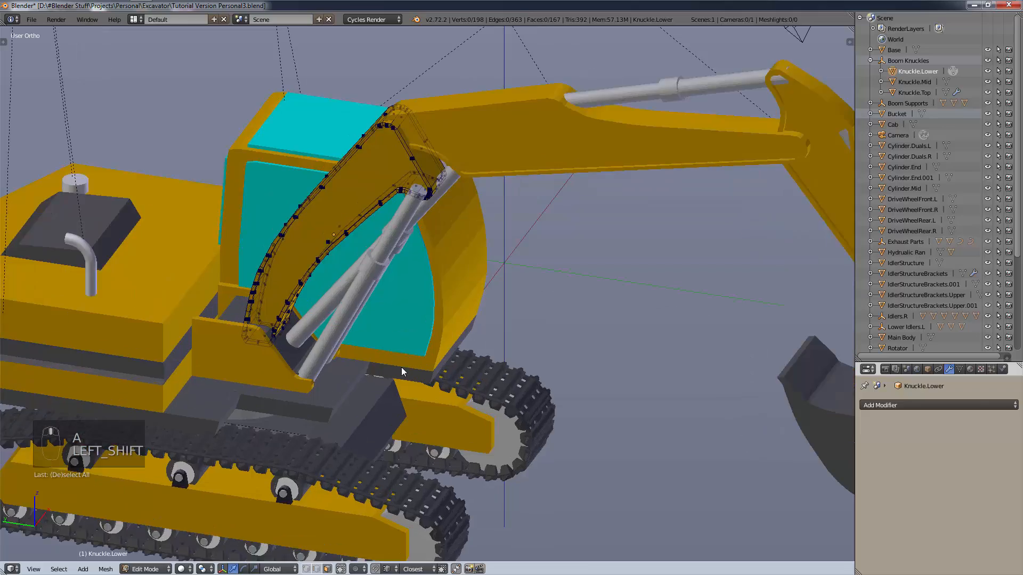
middle_drag(401, 366, 356, 376)
scroll(480, 409, down, 3)
shift+middle_drag(505, 386, 609, 434)
scroll(672, 436, up, 5)
shift+middle_drag(734, 437, 532, 420)
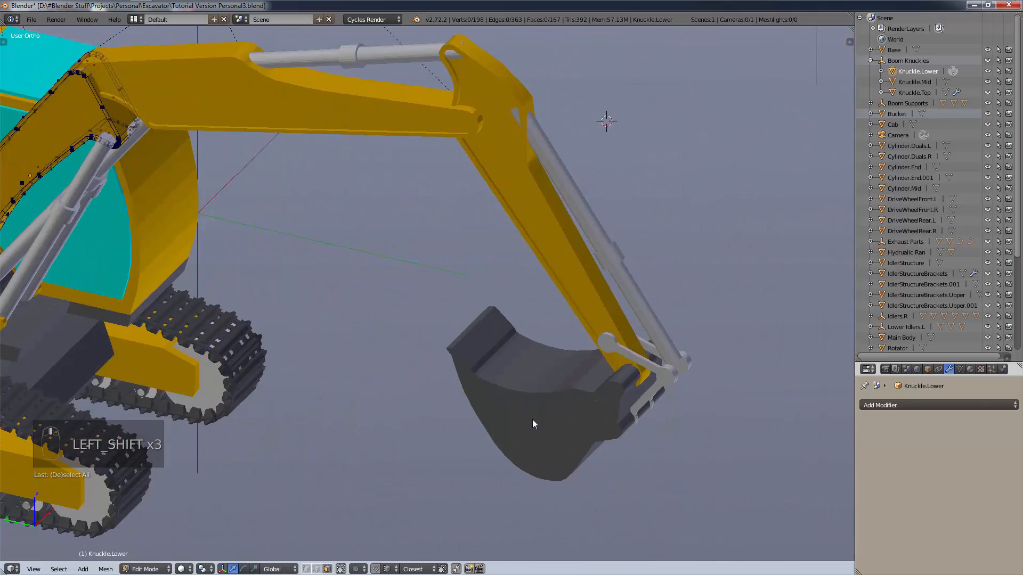
scroll(546, 430, up, 4)
scroll(567, 443, down, 5)
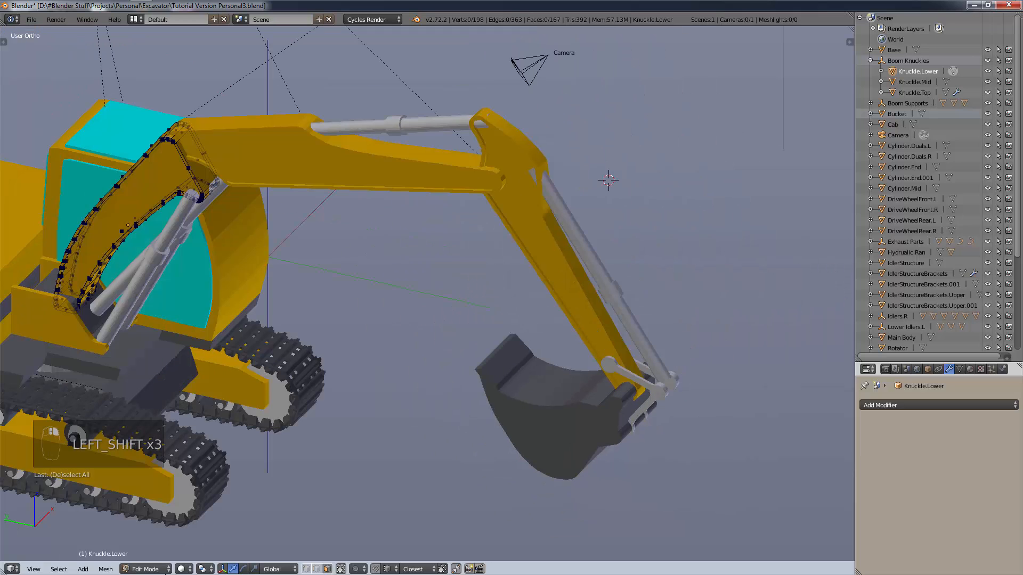
Return Knuckle.Lower to Object Mode and examine the track assembly's frame, rollers and wheel.
click(146, 569)
click(160, 556)
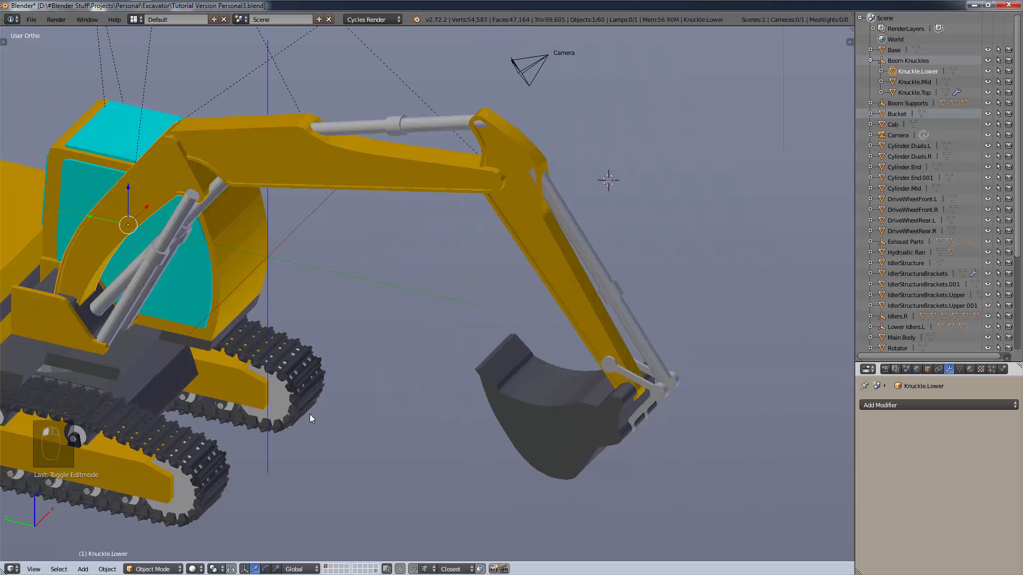
shift+middle_drag(312, 418, 552, 271)
middle_drag(376, 352, 338, 364)
scroll(386, 374, up, 5)
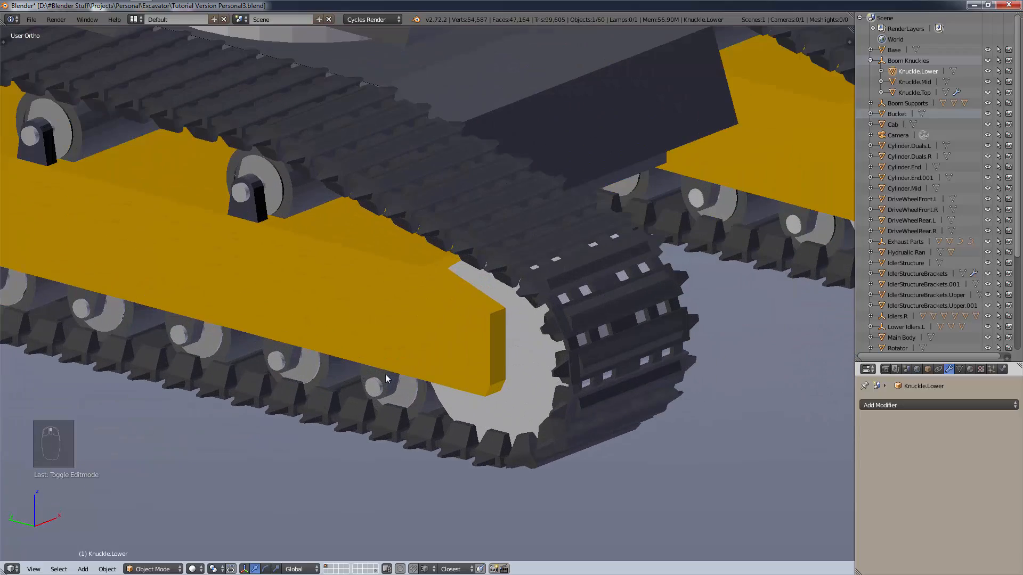
Select the yellow track frame IdlerStructure and switch it to Edit Mode.
scroll(432, 339, down, 5)
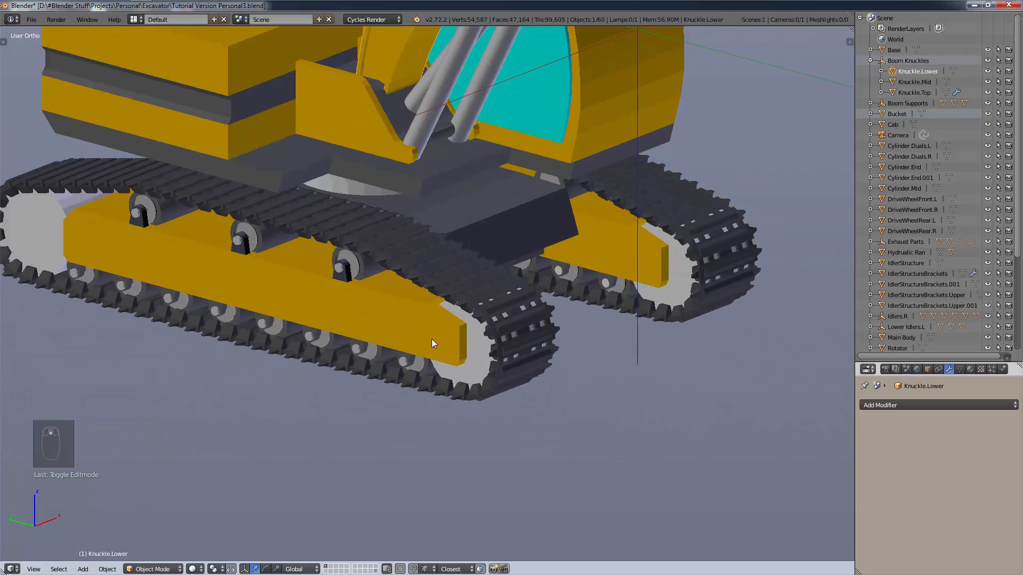
scroll(389, 292, up, 4)
middle_drag(417, 323, 604, 316)
scroll(604, 317, down, 3)
right_click(584, 317)
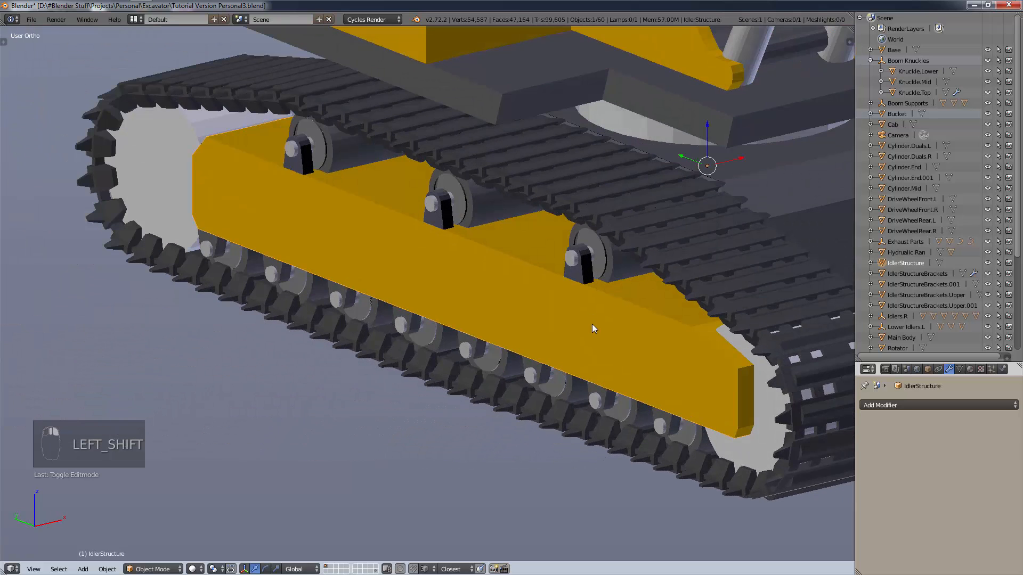
scroll(592, 325, up, 4)
key(z)
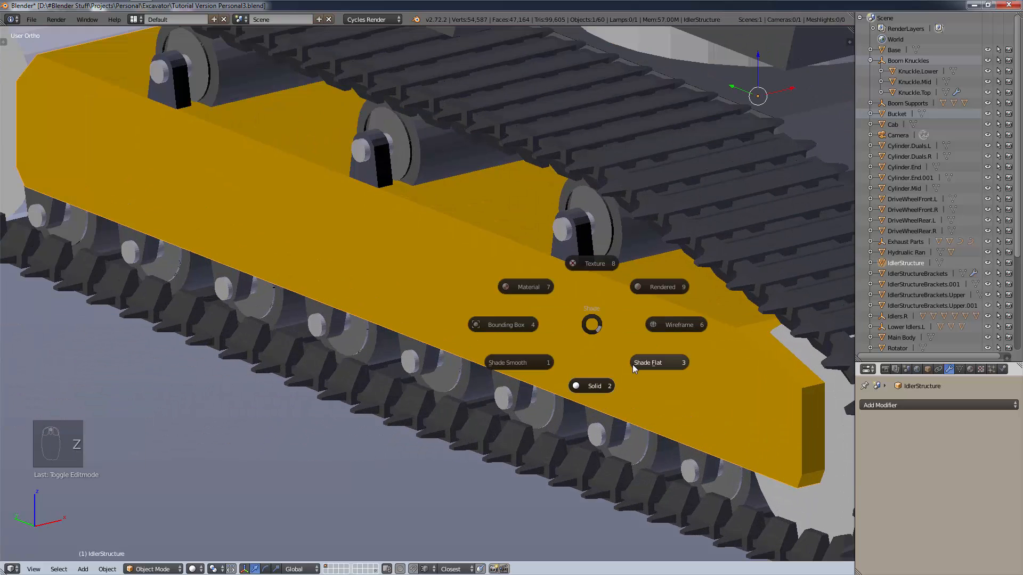
click(602, 387)
key(q)
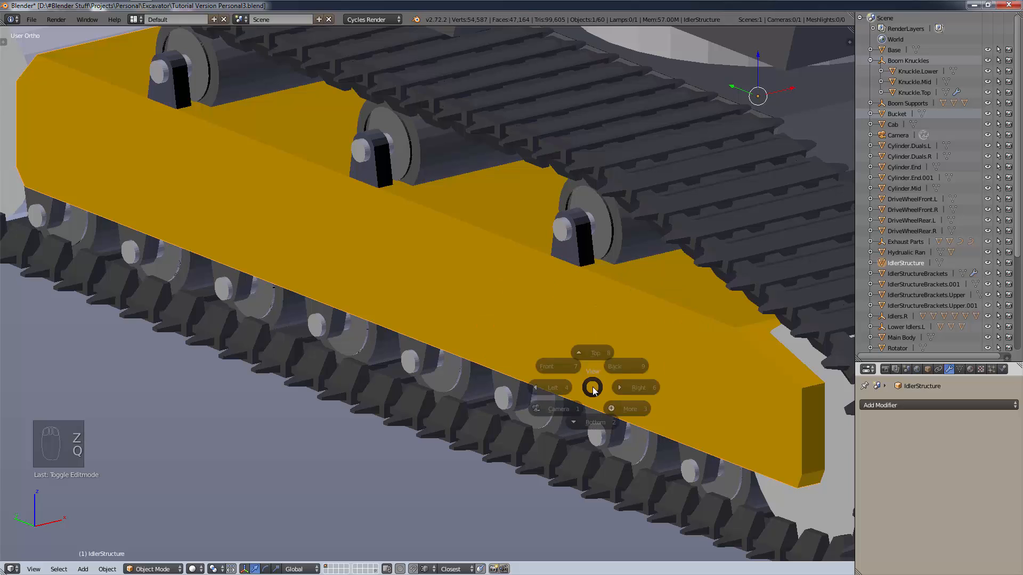
key(Tab)
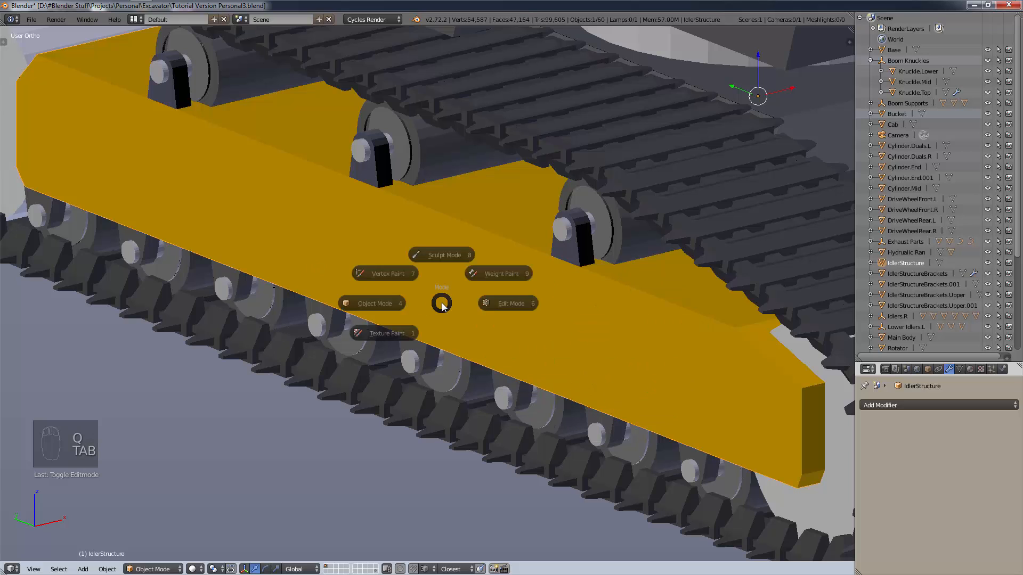
click(442, 306)
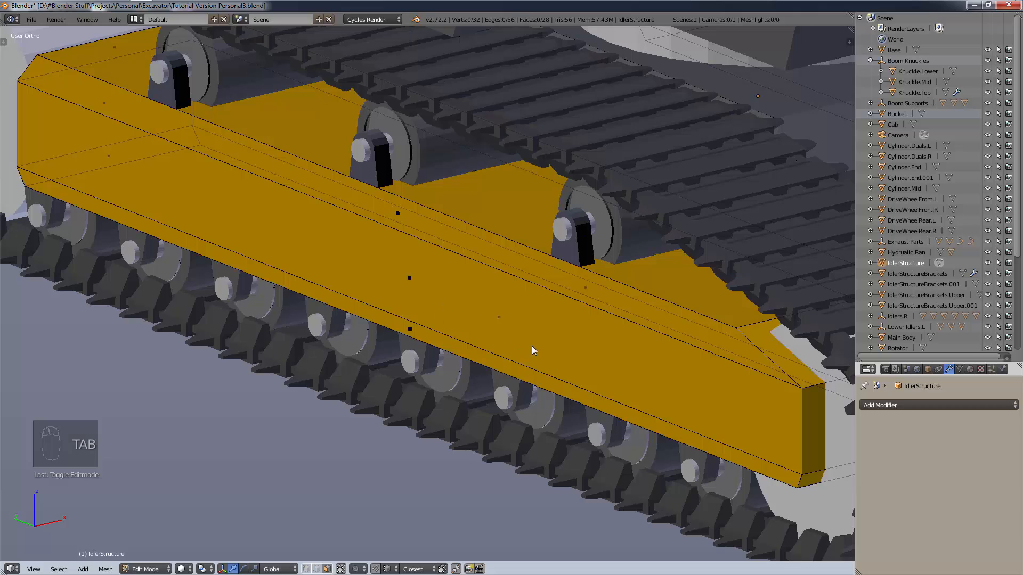
Select the long top face of the IdlerStructure frame on the side away from the cab and inset it slightly.
scroll(532, 346, up, 2)
right_click(429, 173)
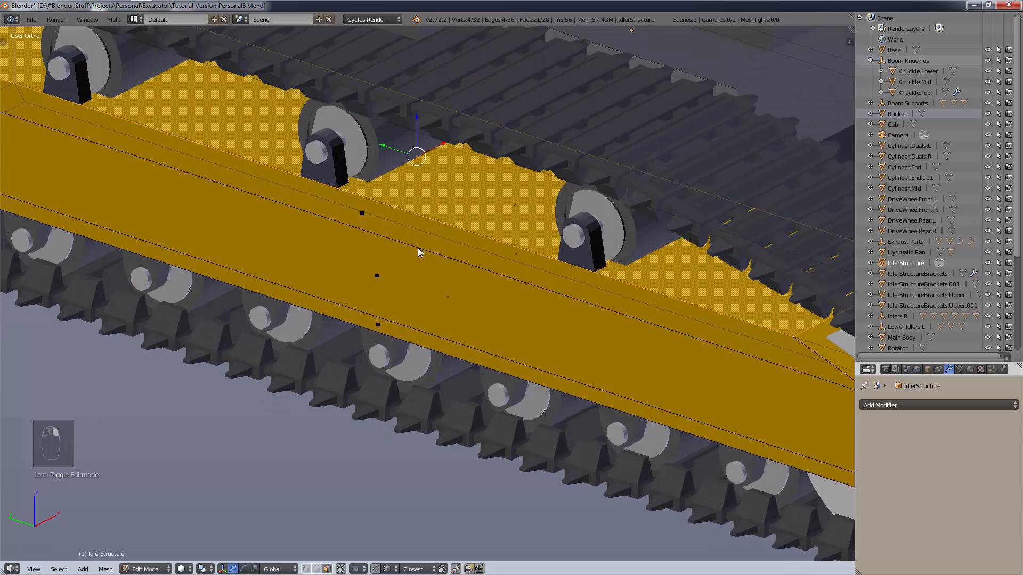
scroll(573, 328, down, 2)
scroll(580, 317, up, 1)
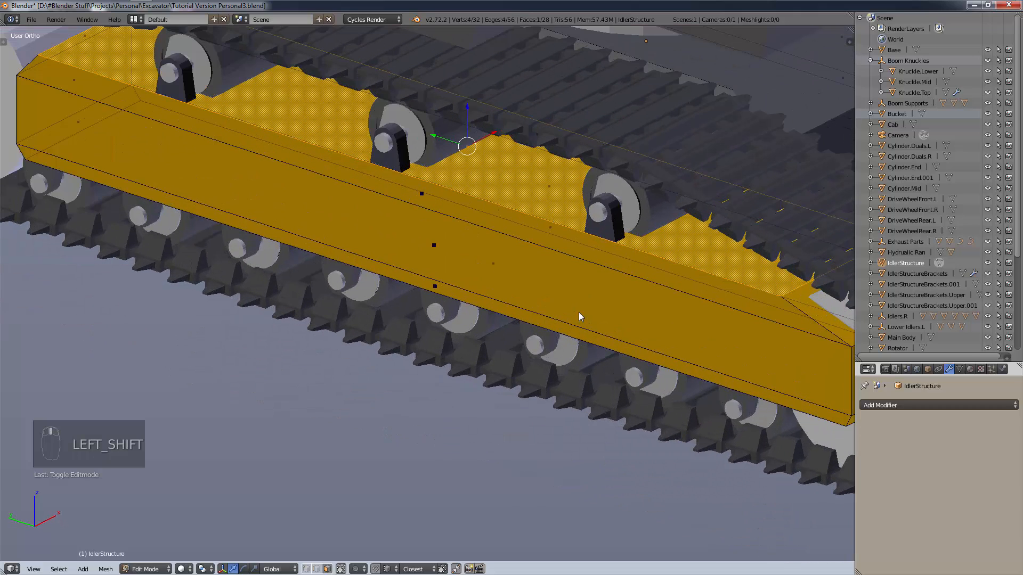
key(i)
key(i)
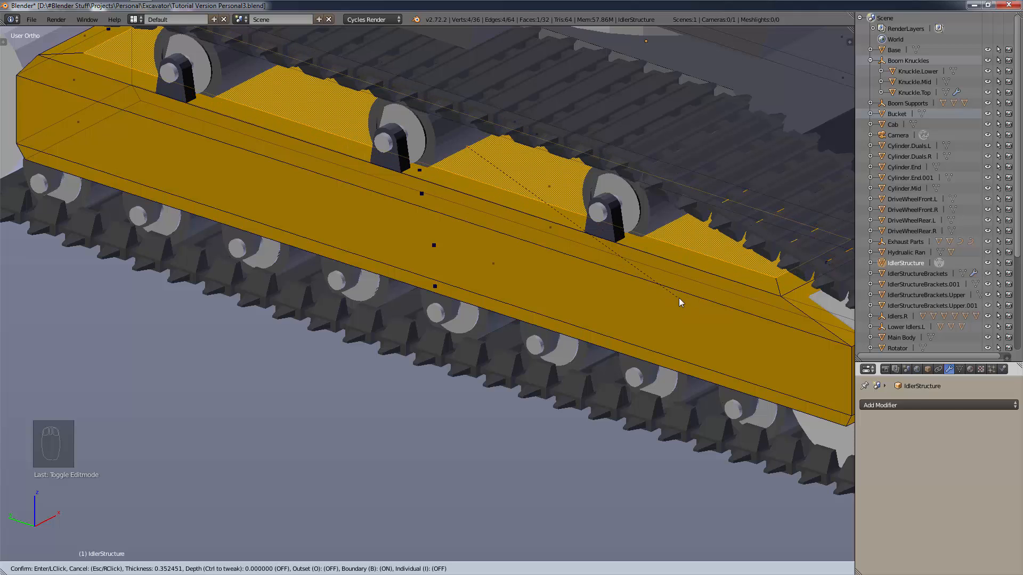
click(679, 299)
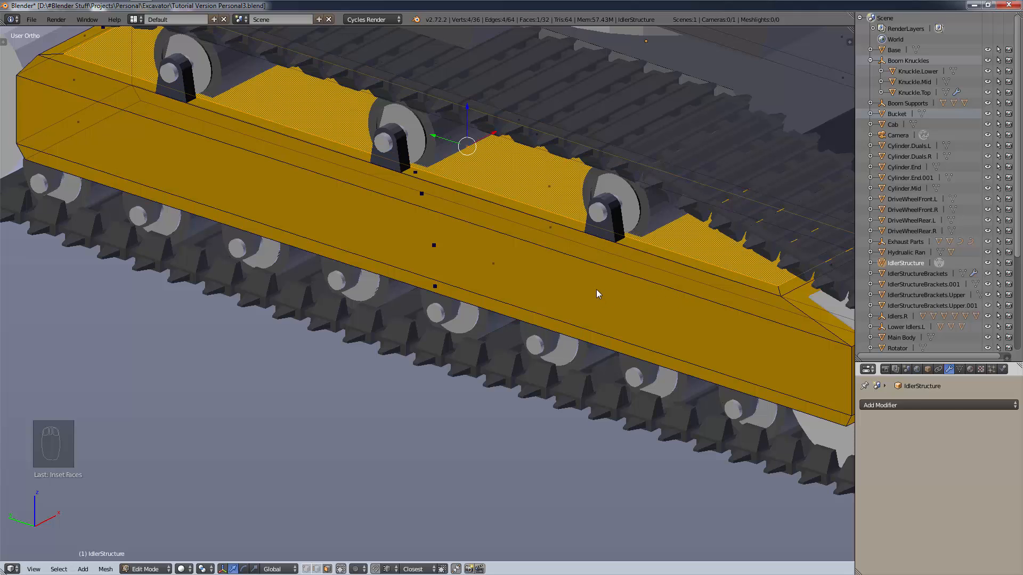
Extrude the inset top face by -0.2 along the global Z axis in wireframe left view, then restore solid shading and clear the selection.
shift+middle_drag(619, 264, 595, 258)
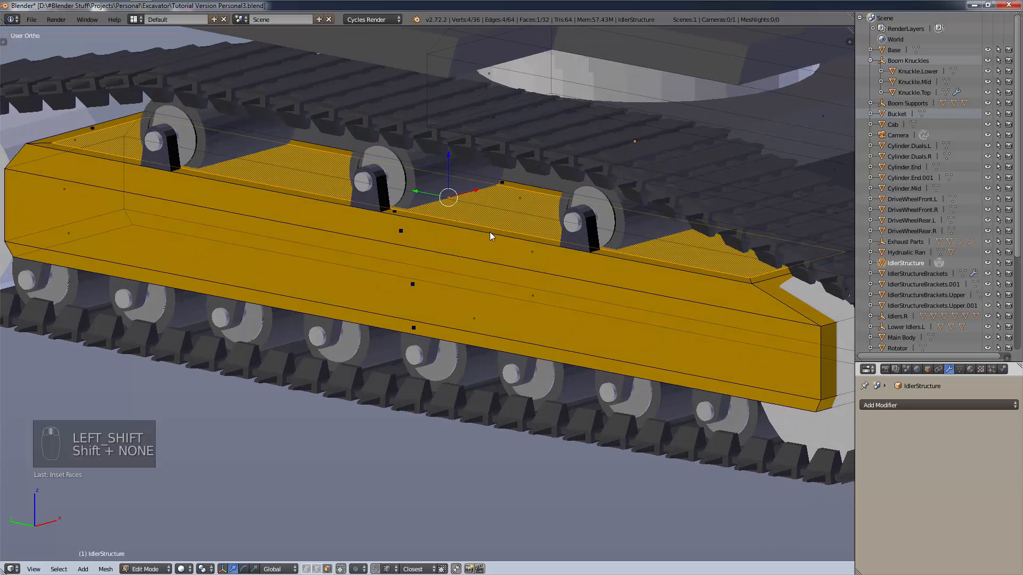
key(KP_3)
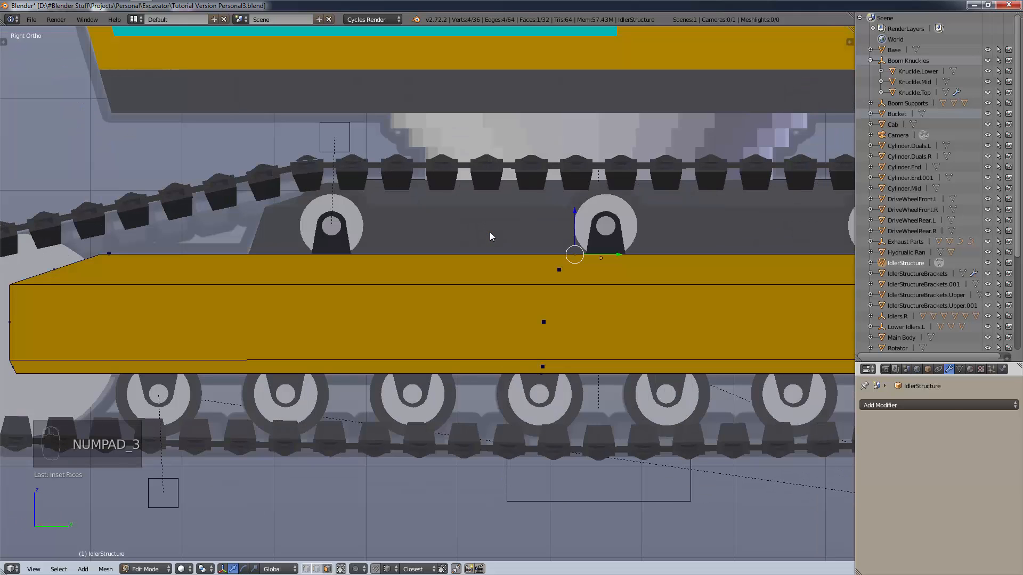
key(ctrl+KP_3)
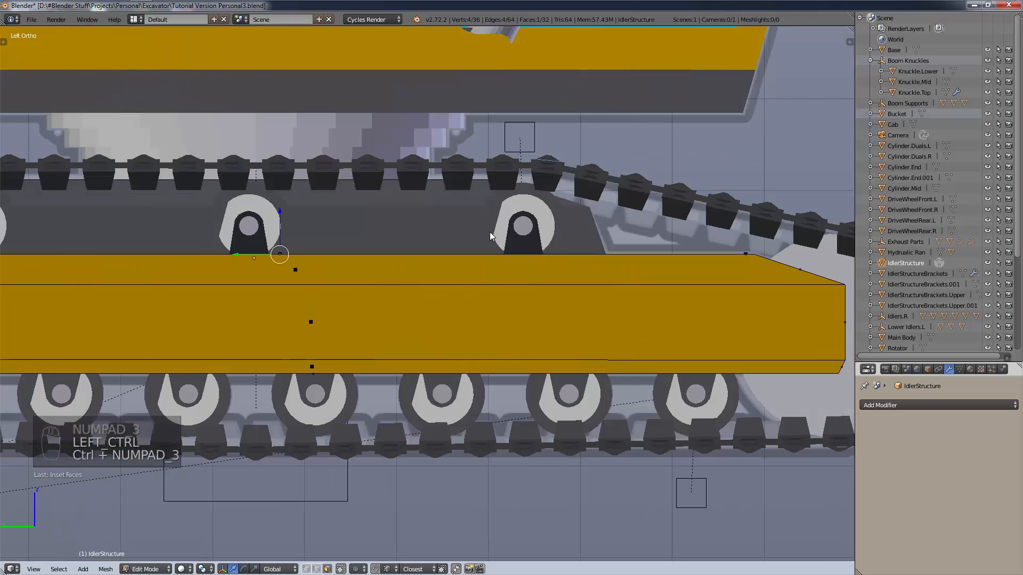
key(z)
click(554, 248)
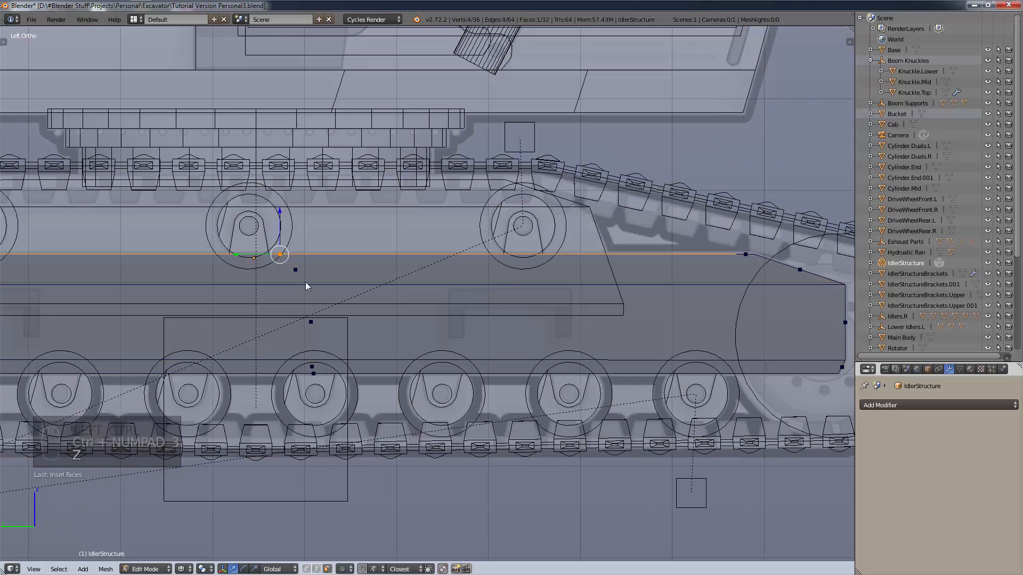
key(e)
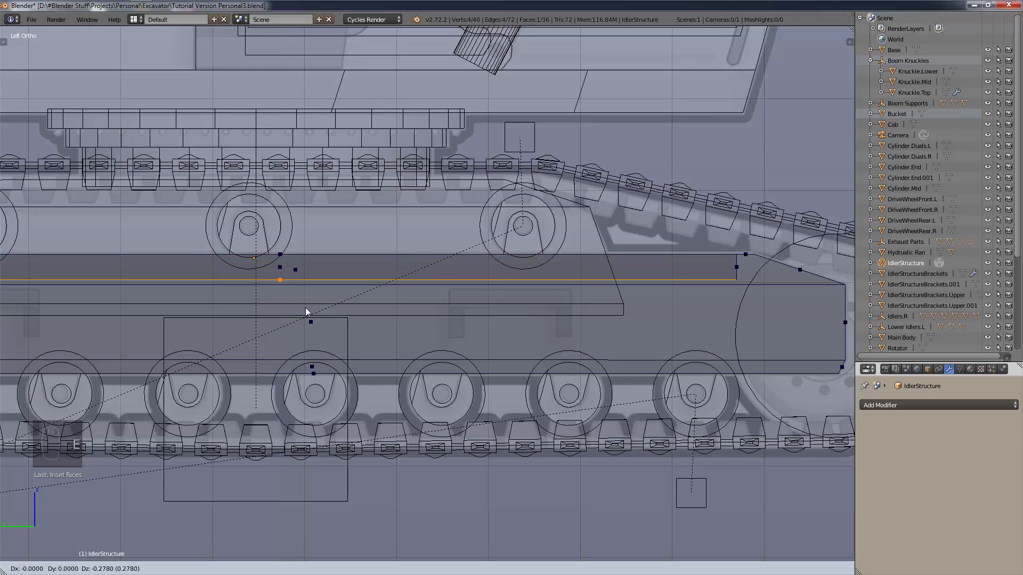
key(z)
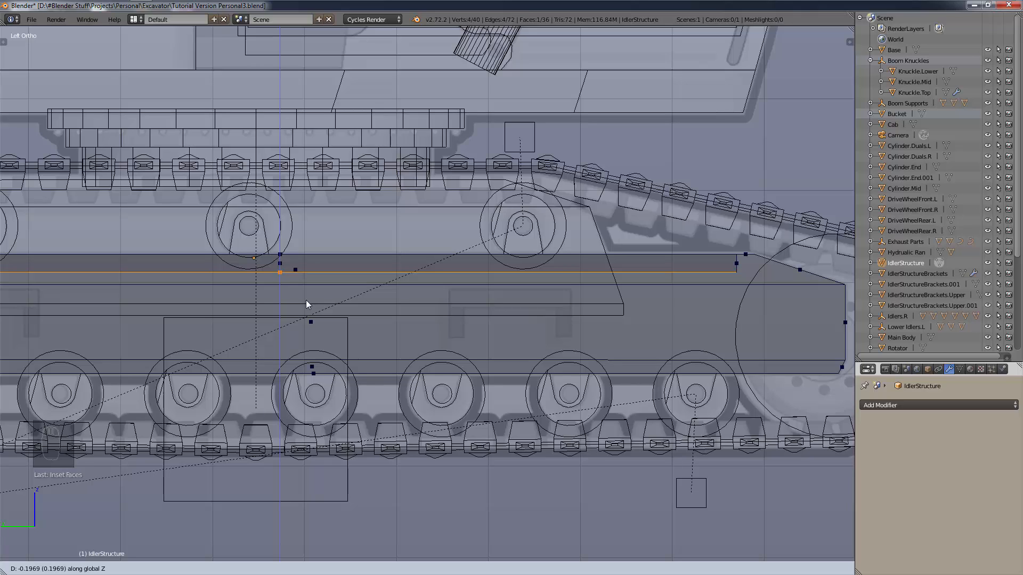
text(0.2)
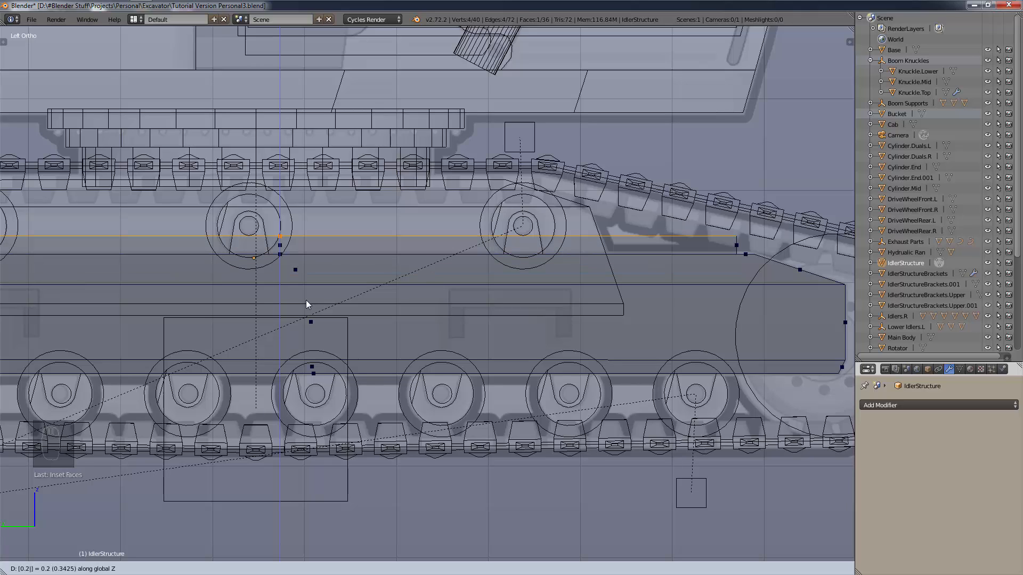
key(BackSpace)
key(BackSpace)
text(-0.2)
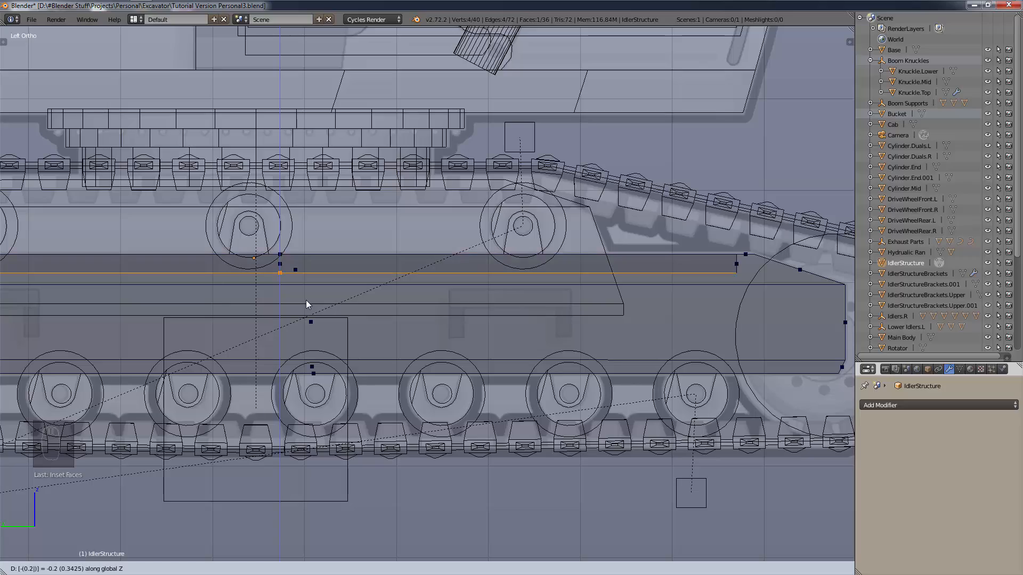
key(Return)
mouse_move(568, 260)
middle_down()
mouse_move(567, 290)
mouse_move(598, 283)
mouse_move(568, 285)
mouse_move(551, 270)
mouse_move(615, 288)
mouse_move(742, 260)
mouse_move(728, 233)
mouse_move(603, 287)
mouse_move(594, 277)
middle_up()
key(z)
click(561, 353)
key(a)
Examine the recessed top of the track frame from several angles and return IdlerStructure to Object Mode.
scroll(622, 228, up, 3)
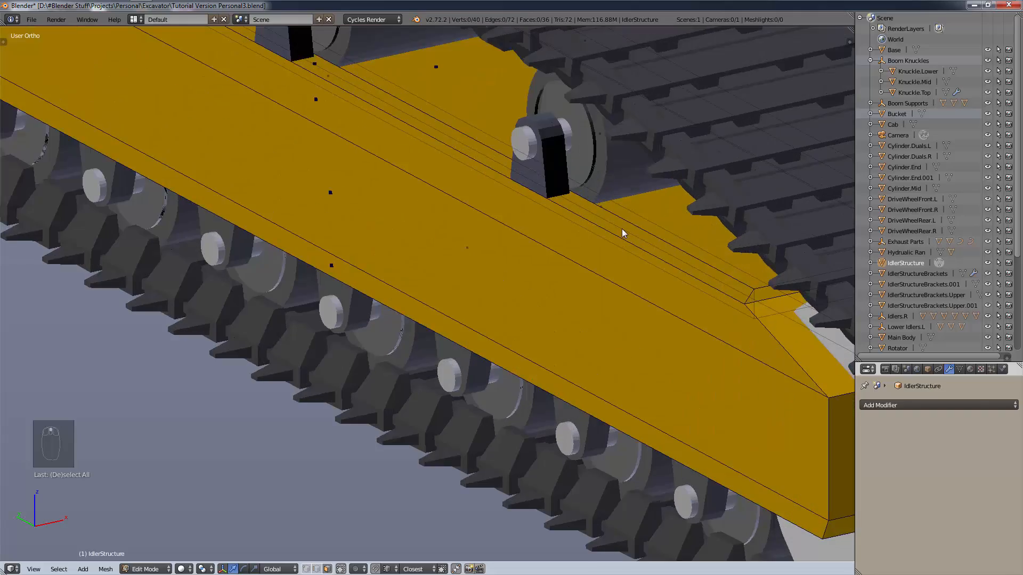
mouse_move(622, 229)
middle_down()
mouse_move(621, 213)
mouse_move(639, 210)
mouse_move(632, 217)
middle_up()
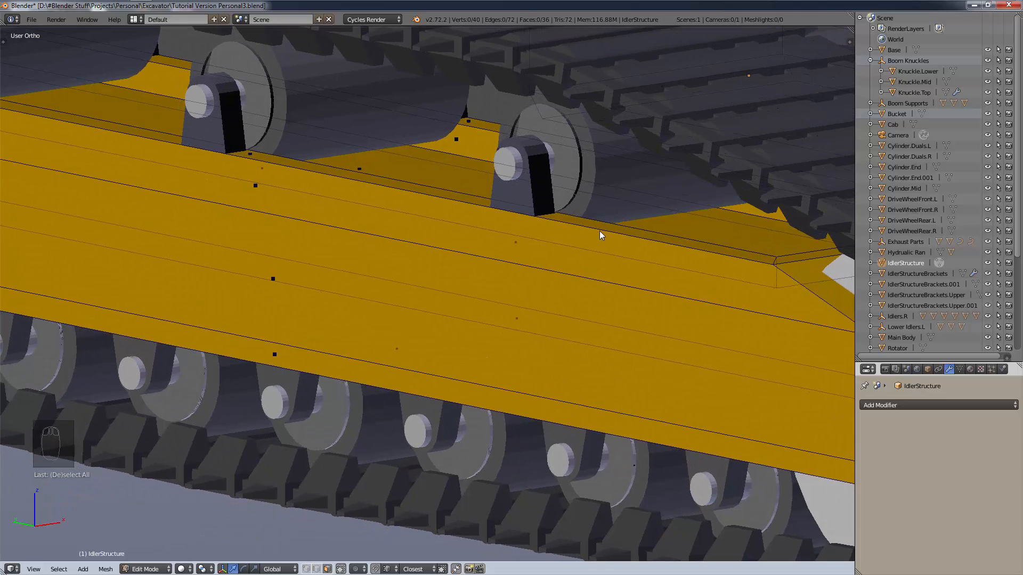
scroll(580, 229, down, 10)
middle_drag(581, 229, 688, 240)
scroll(583, 255, up, 6)
key(a)
key(a)
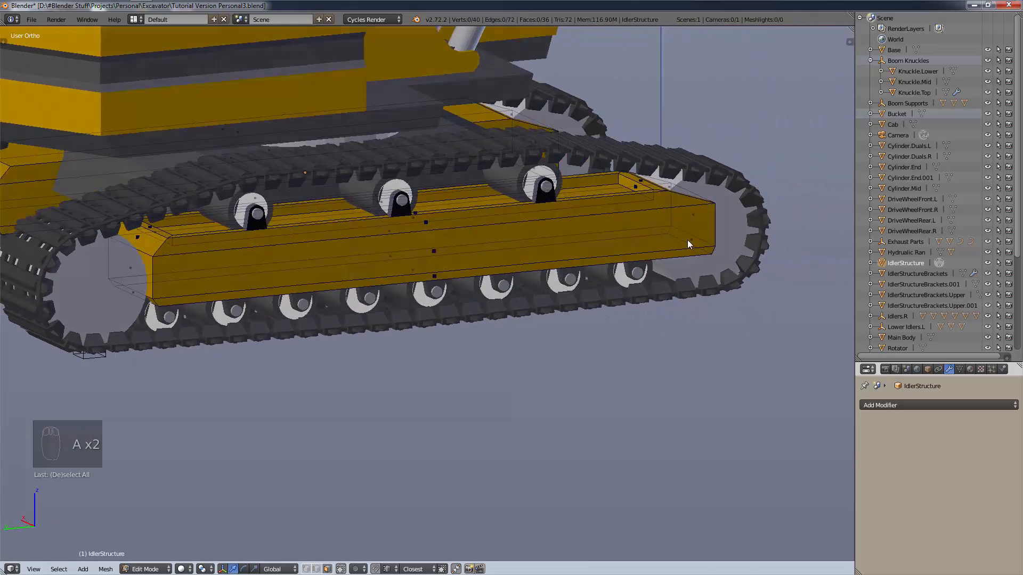
key(z)
click(414, 402)
key(Tab)
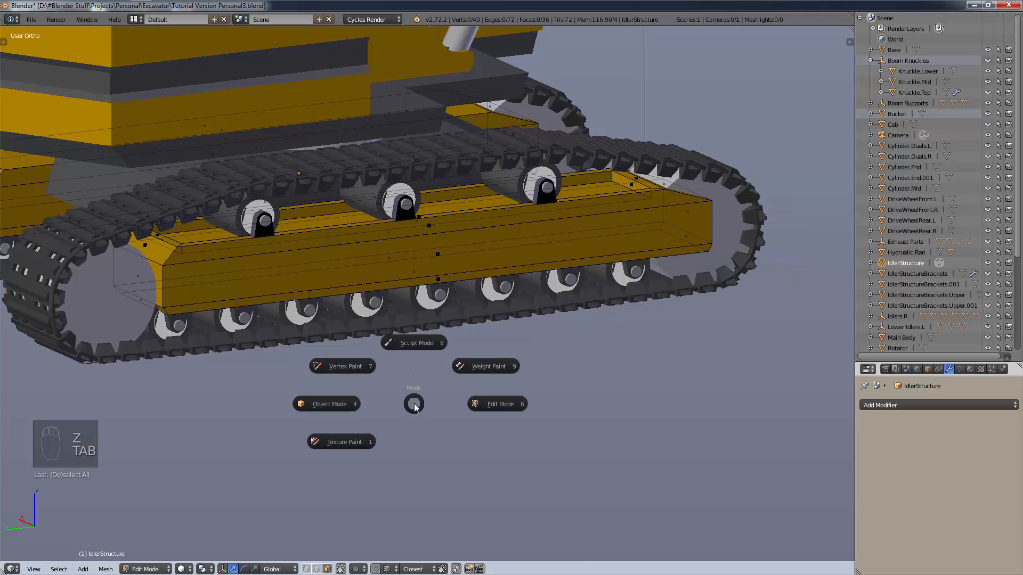
click(330, 410)
Reopen IdlerStructure in Edit Mode and lower the recessed top face by about 0.03 along the global Z axis.
middle_drag(425, 348, 332, 355)
scroll(462, 293, up, 4)
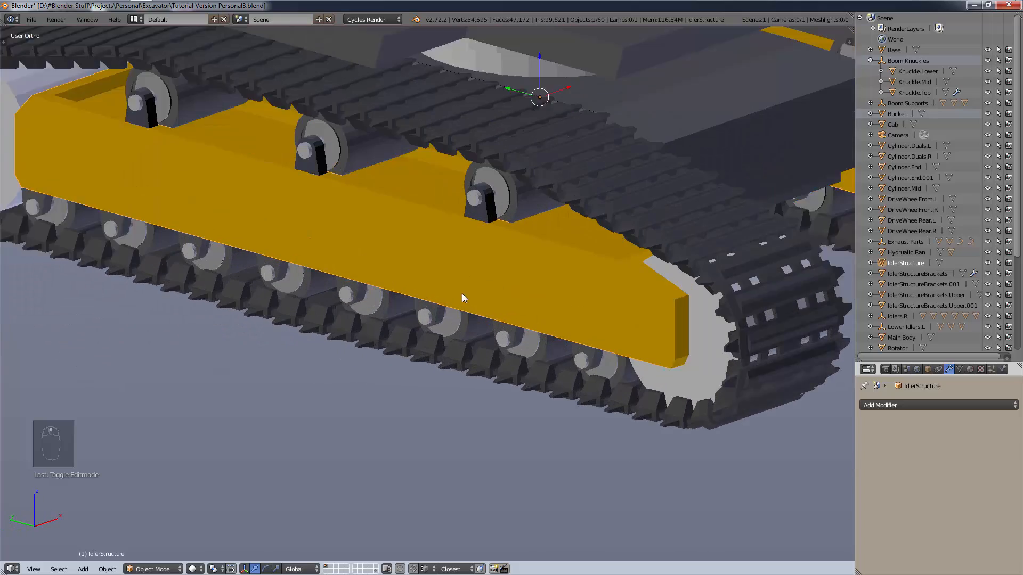
middle_drag(559, 220, 574, 190)
scroll(563, 207, up, 2)
key(z)
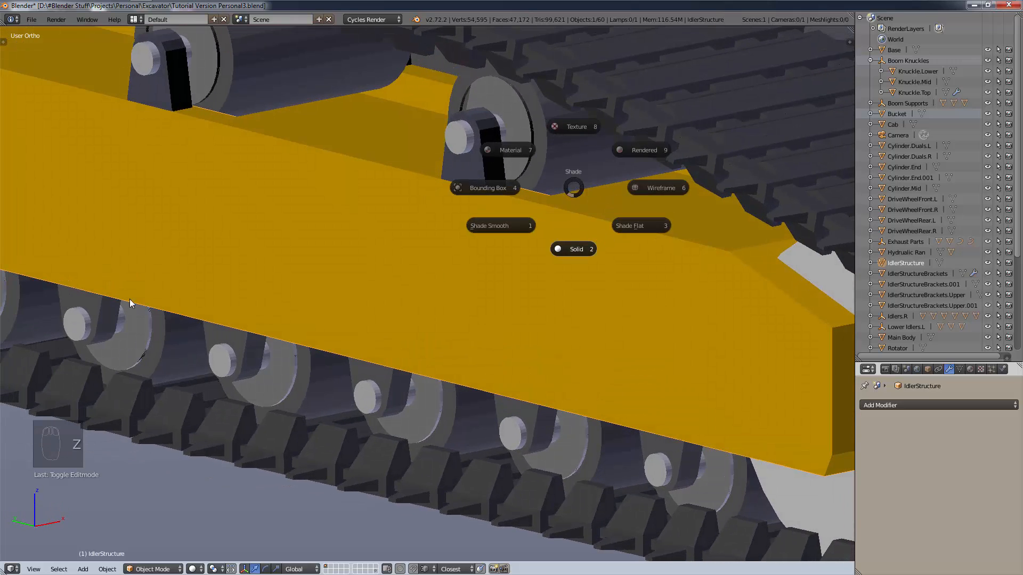
key(Tab)
click(391, 264)
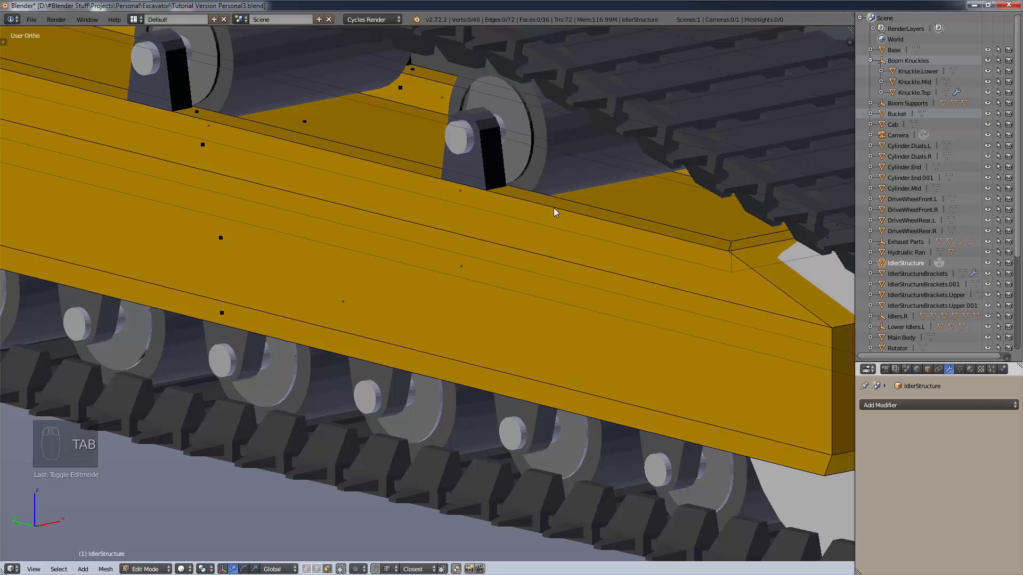
shift+middle_drag(554, 209, 344, 201)
right_click(291, 213)
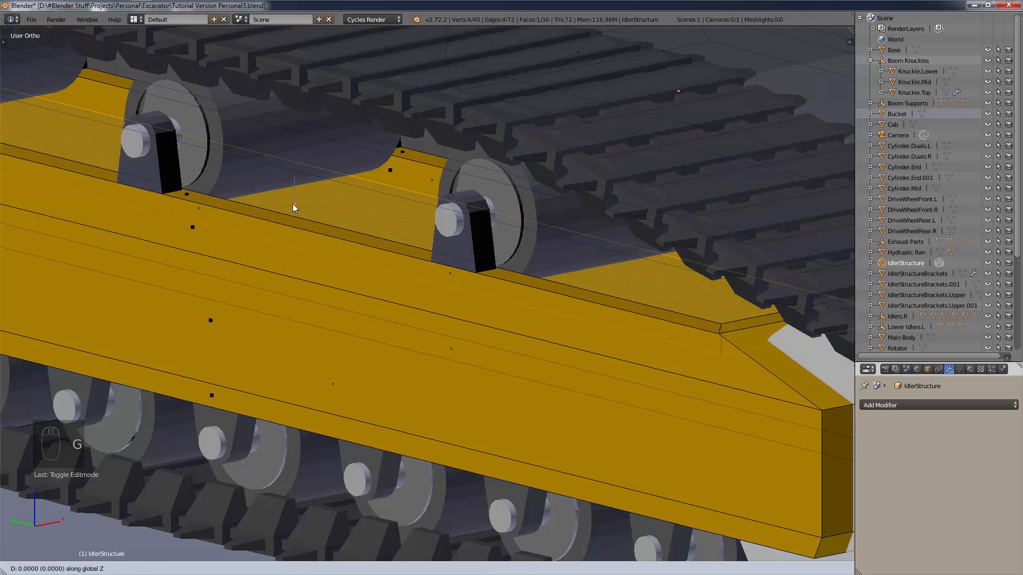
key(g)
key(z)
click(156, 209)
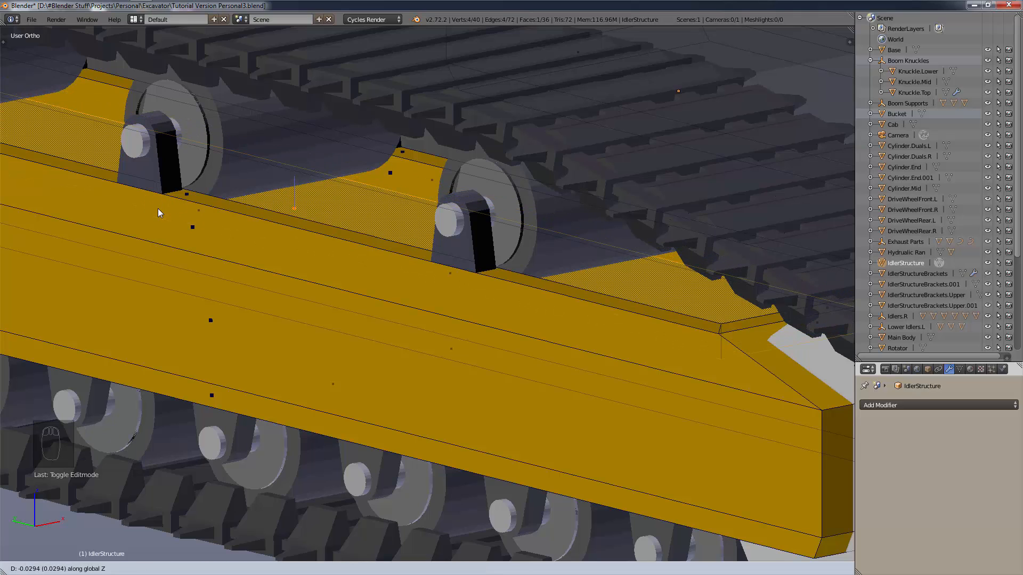
Return IdlerStructure to Object Mode and examine the cab-side track frame's flat top and rollers.
scroll(257, 198, up, 1)
middle_drag(282, 208, 594, 353)
scroll(289, 203, up, 1)
scroll(288, 213, down, 4)
scroll(434, 319, down, 4)
middle_drag(199, 329, 368, 301)
shift+middle_drag(206, 280, 655, 295)
scroll(594, 301, up, 5)
mouse_move(543, 296)
middle_down()
mouse_move(583, 295)
mouse_move(544, 302)
middle_up()
key(z)
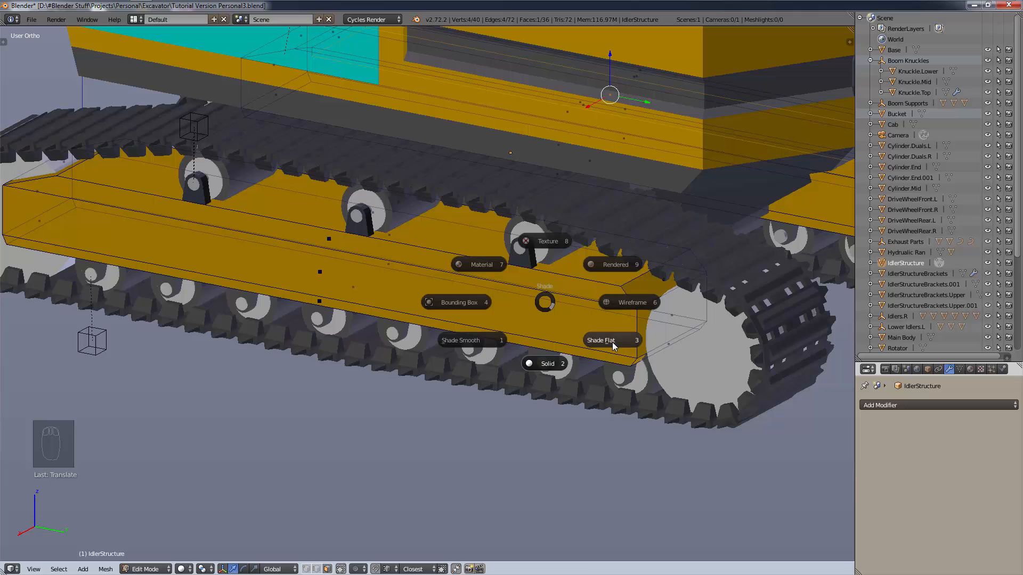
key(Tab)
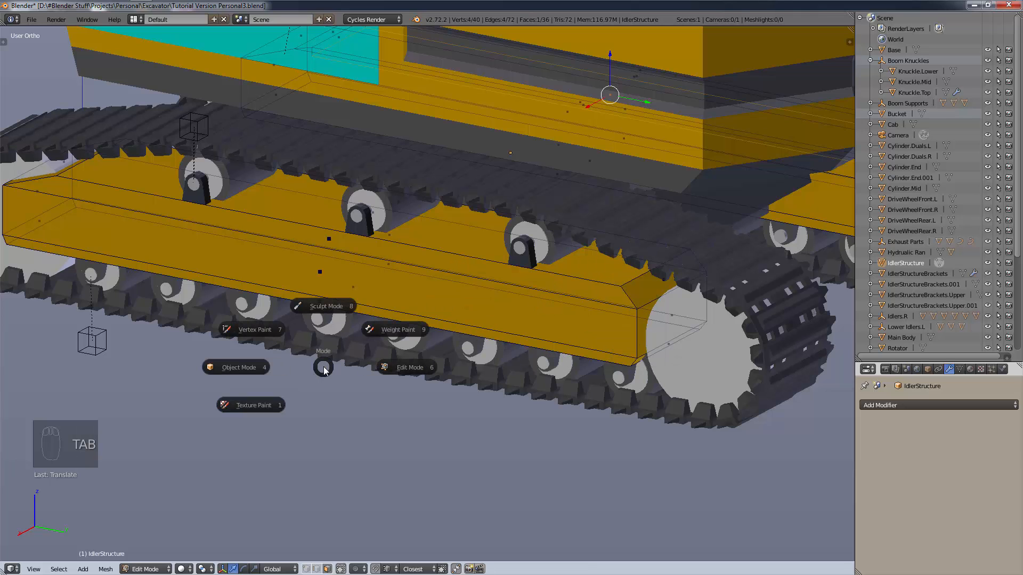
key(Tab)
scroll(431, 257, up, 3)
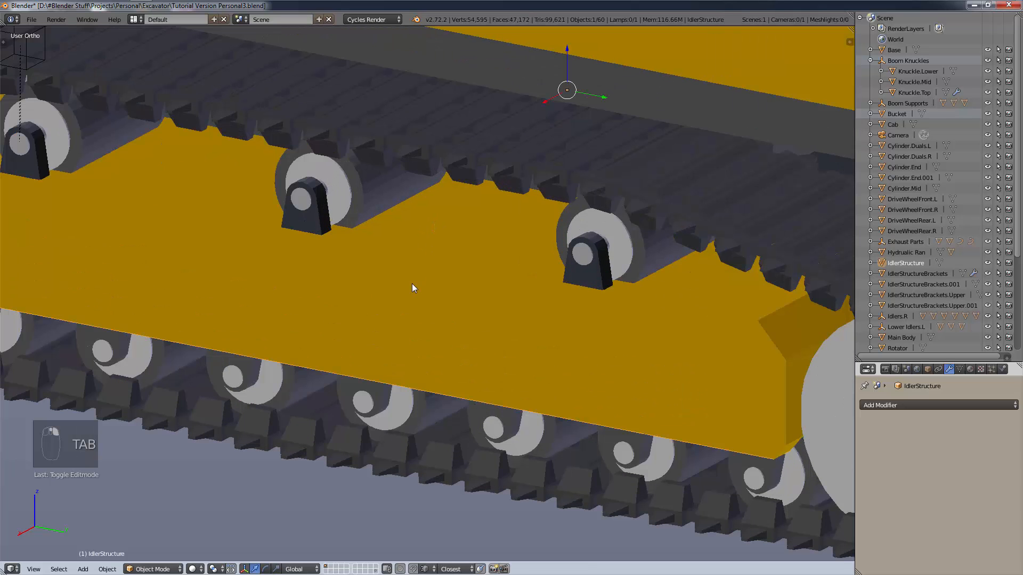
scroll(414, 288, down, 5)
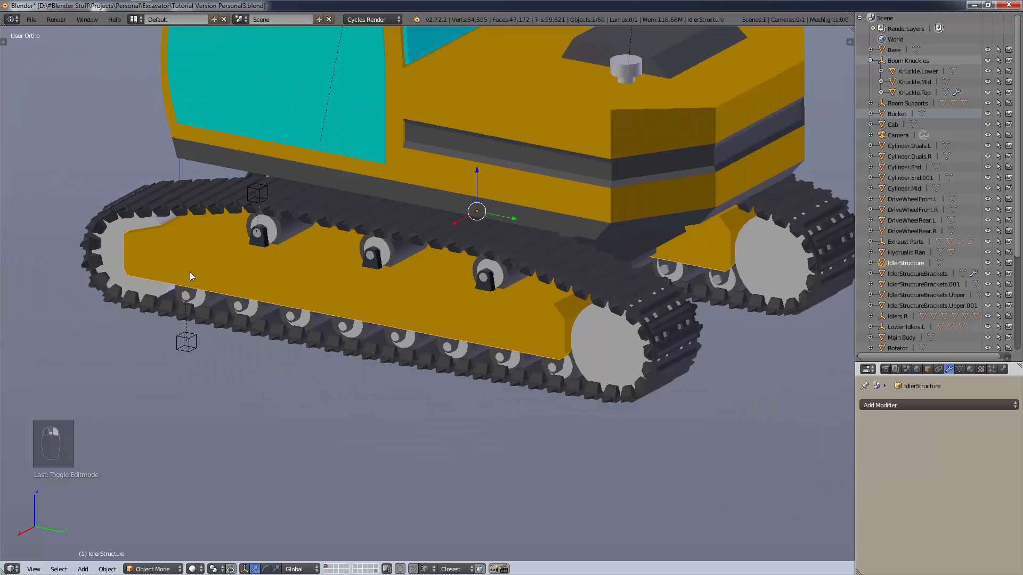
Enter Edit Mode on IdlerStructure and inset the long top face of the cab-side track frame.
key(Tab)
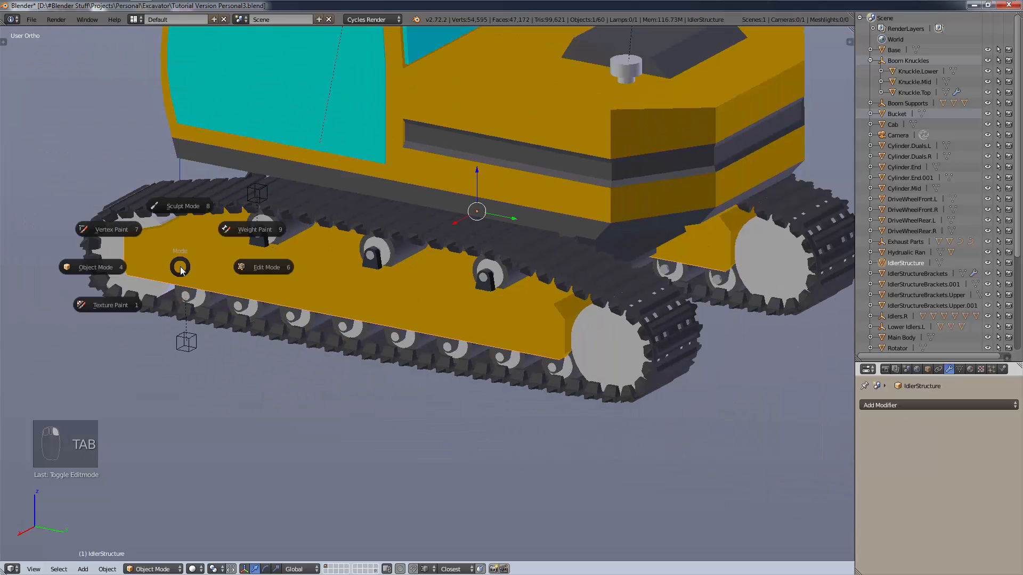
scroll(468, 275, up, 4)
middle_drag(417, 379, 439, 344)
right_click(445, 311)
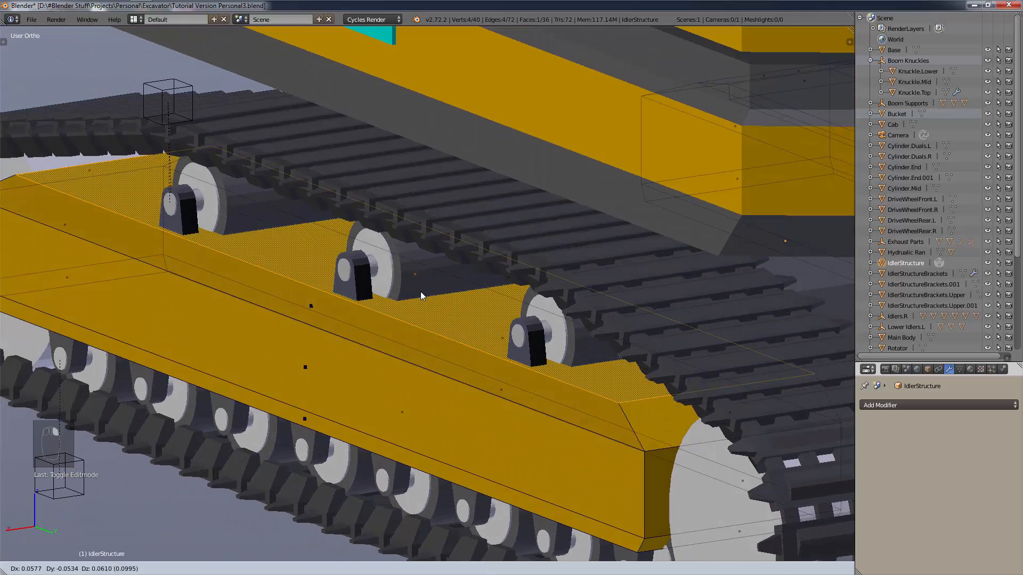
key(i)
click(432, 323)
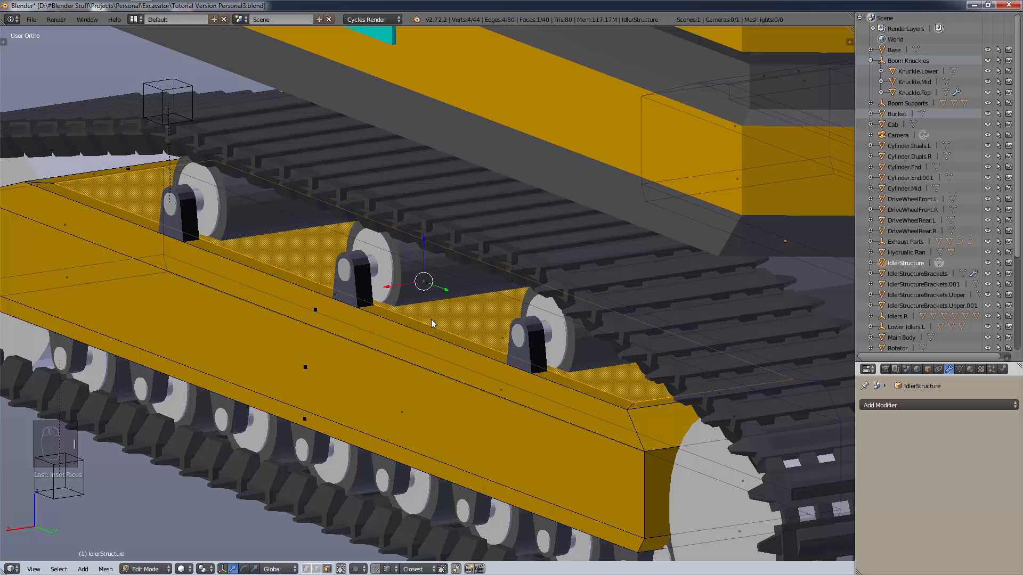
Extrude the inset top face of the cab-side track frame along the global Z axis and switch to wireframe shading.
key(e)
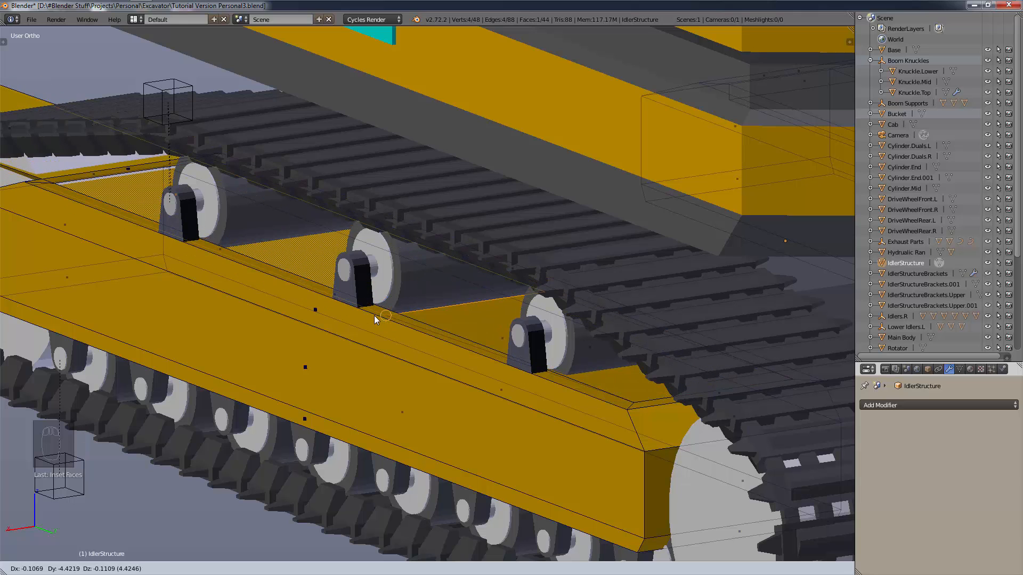
key(z)
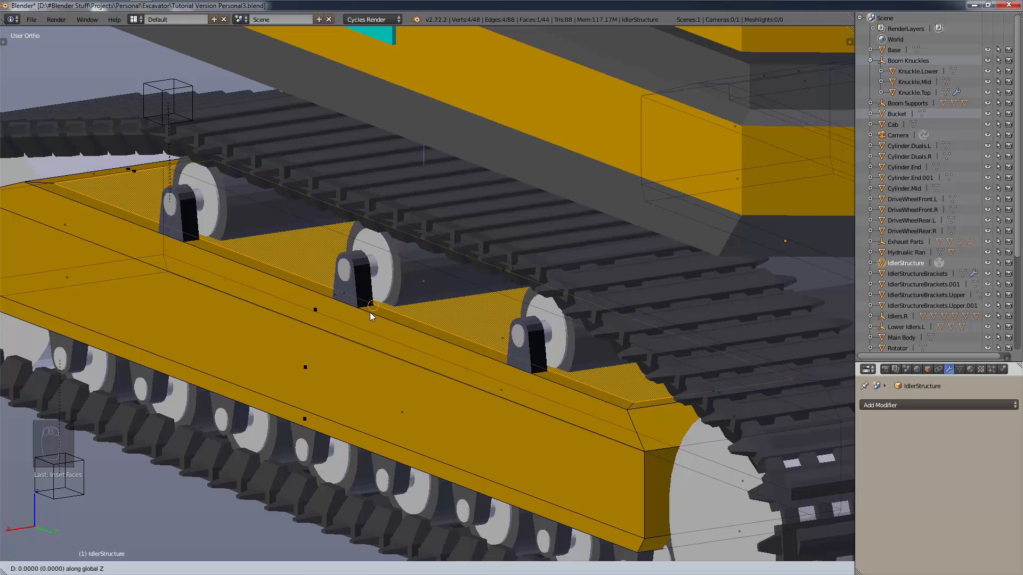
click(369, 312)
scroll(395, 312, up, 3)
key(z)
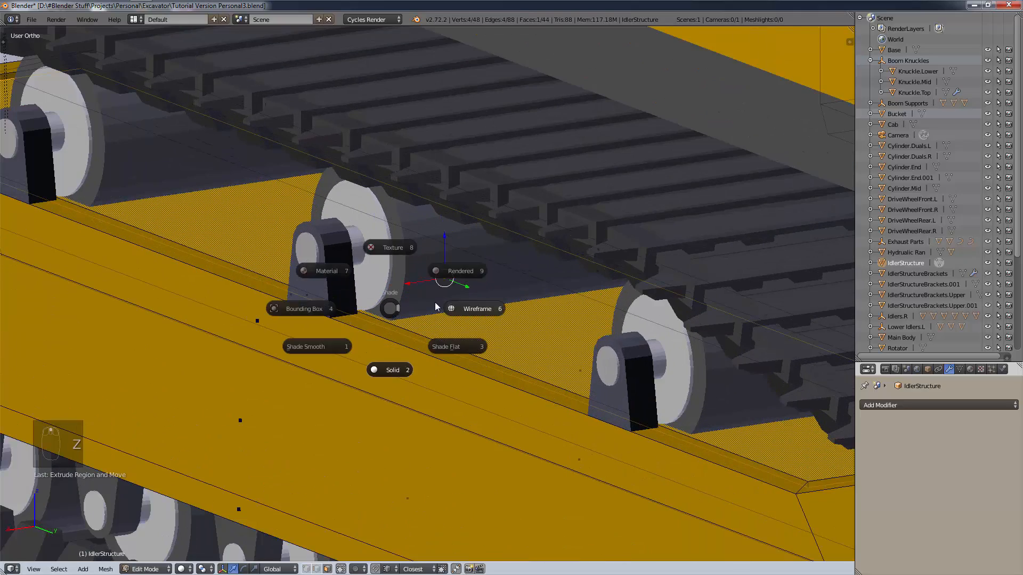
Lower the extruded top face by about 0.13 along the global Z axis and return to solid shading.
key(g)
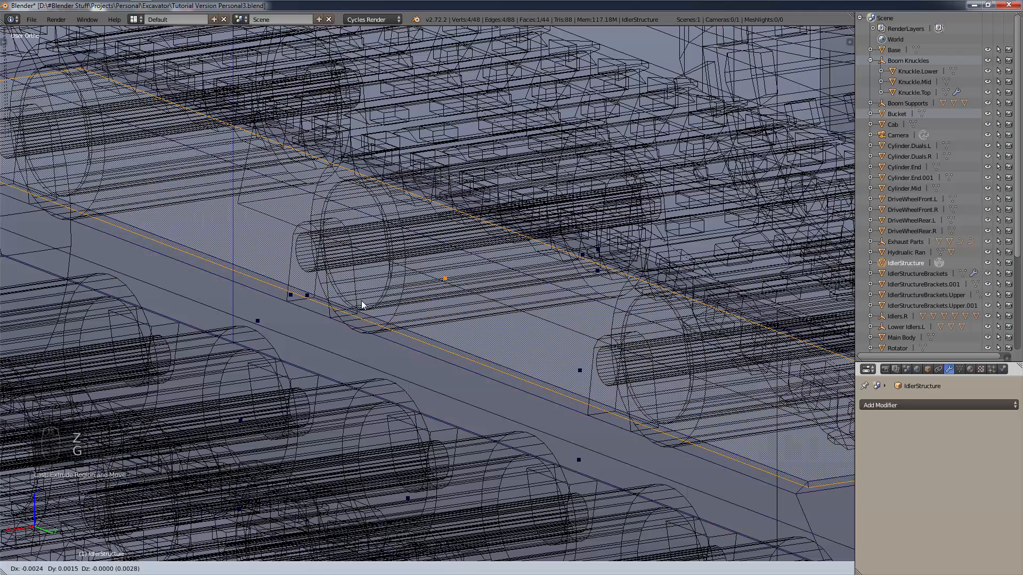
key(z)
key(ctrl)
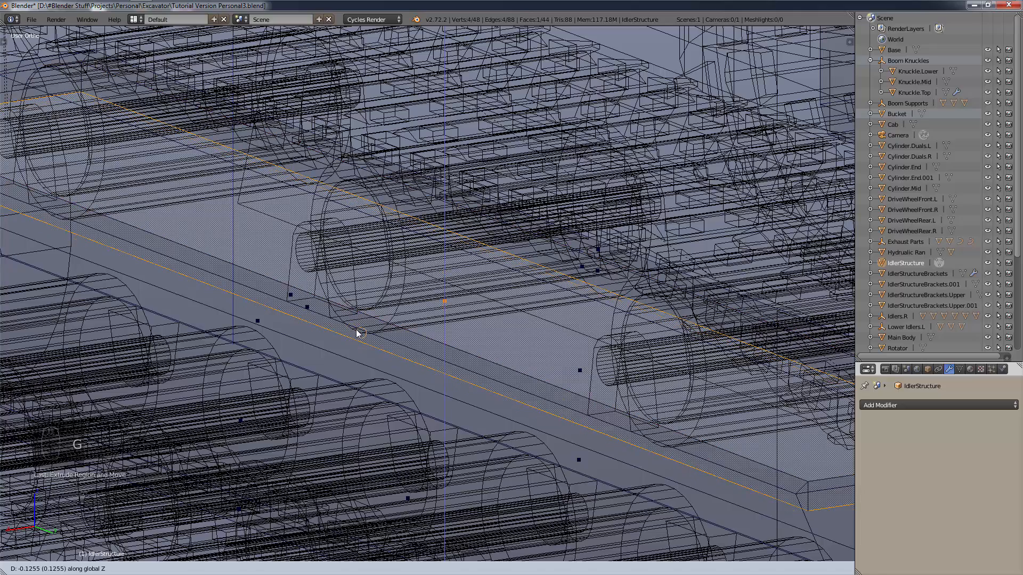
ctrl+click(356, 330)
scroll(437, 325, down, 5)
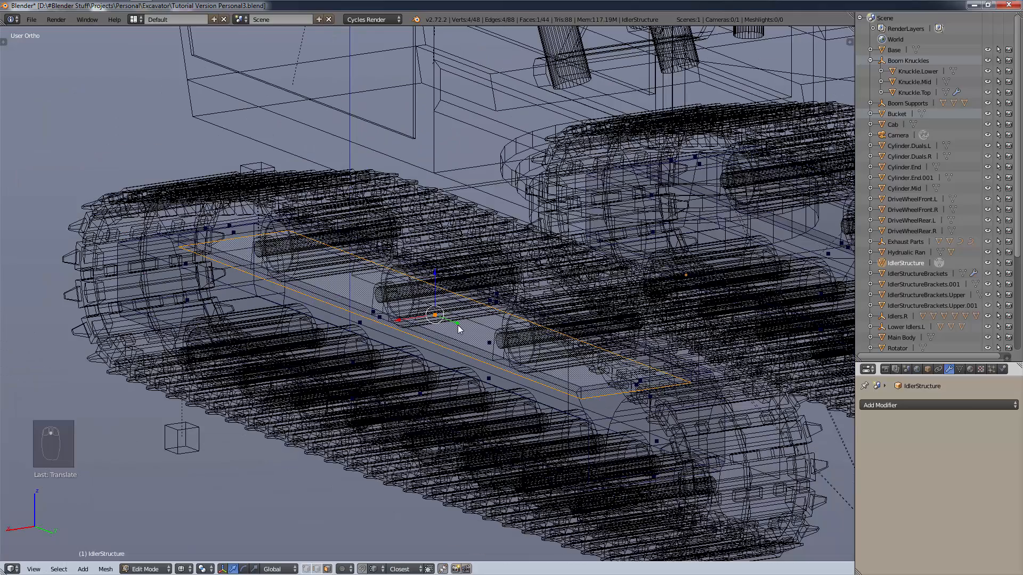
key(z)
click(459, 394)
Examine the recessed top and the chamfered end of the cab-side track frame beside the toothed drive wheel.
scroll(465, 419, up, 6)
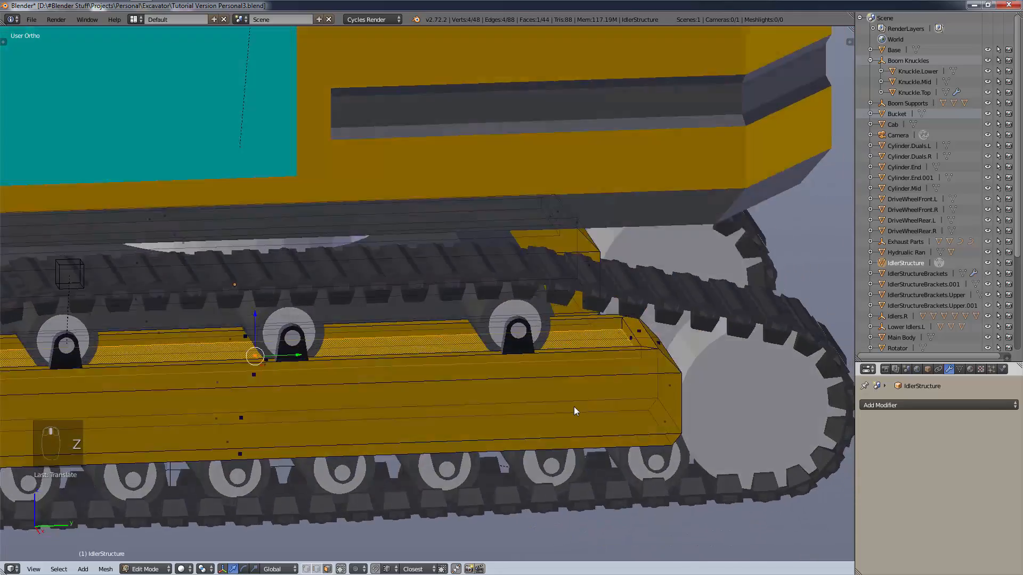
middle_drag(574, 407, 527, 402)
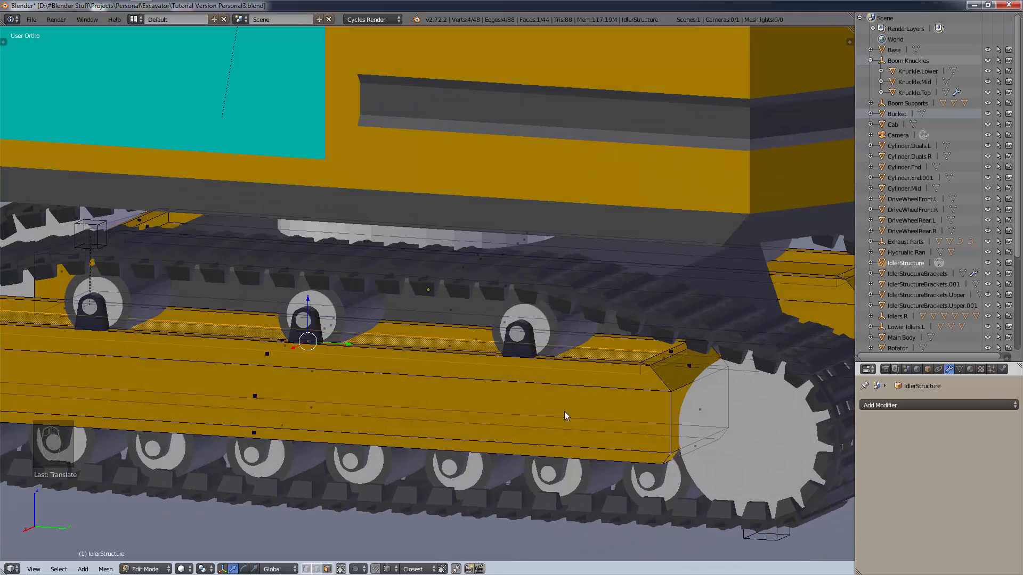
scroll(671, 432, up, 3)
shift+middle_drag(778, 456, 588, 428)
scroll(588, 427, up, 3)
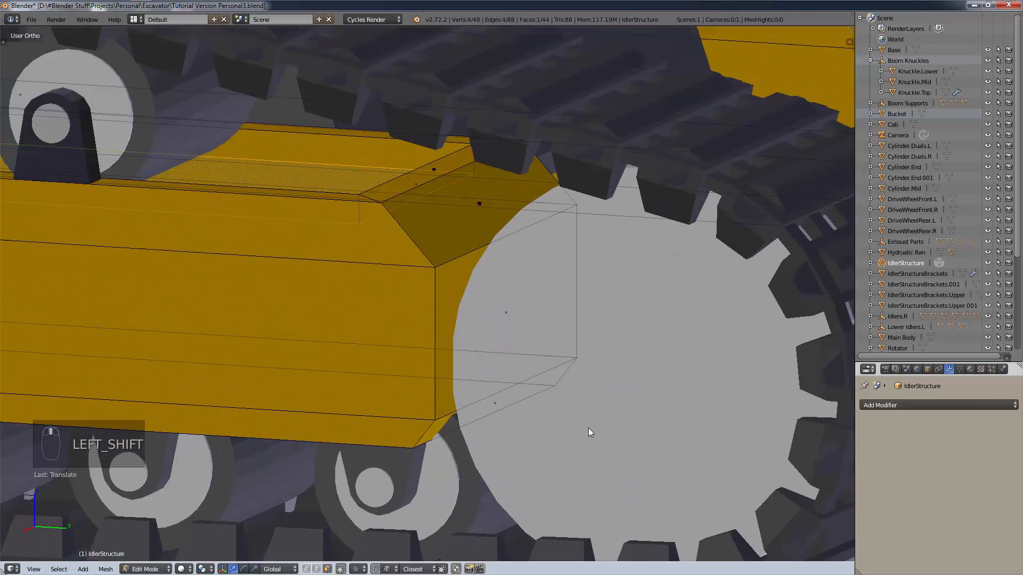
scroll(462, 318, down, 7)
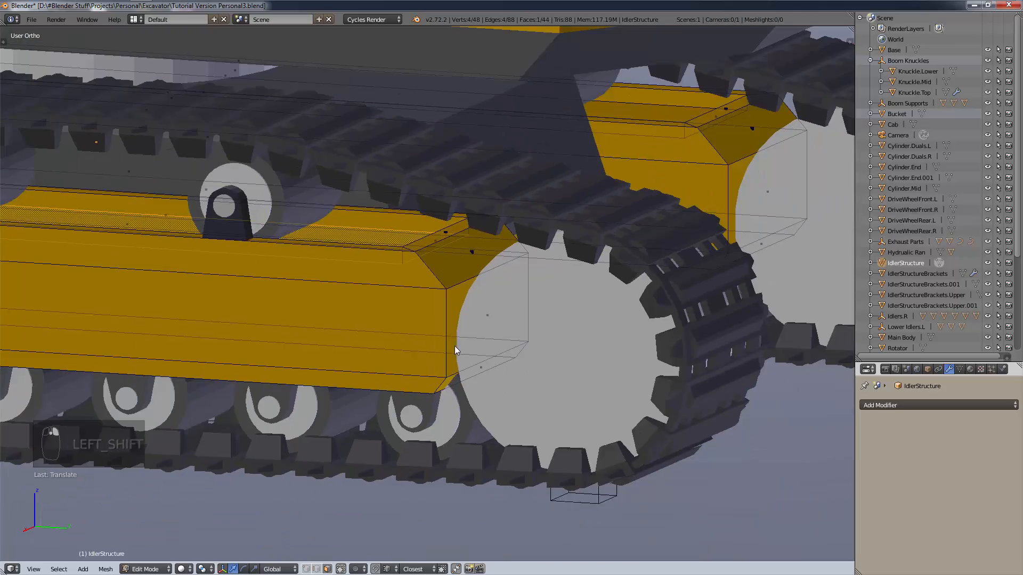
mouse_move(413, 378)
middle_down()
mouse_move(442, 375)
mouse_move(321, 393)
mouse_move(416, 367)
middle_up()
scroll(387, 380, up, 3)
scroll(385, 377, down, 2)
scroll(360, 381, up, 2)
scroll(450, 352, up, 5)
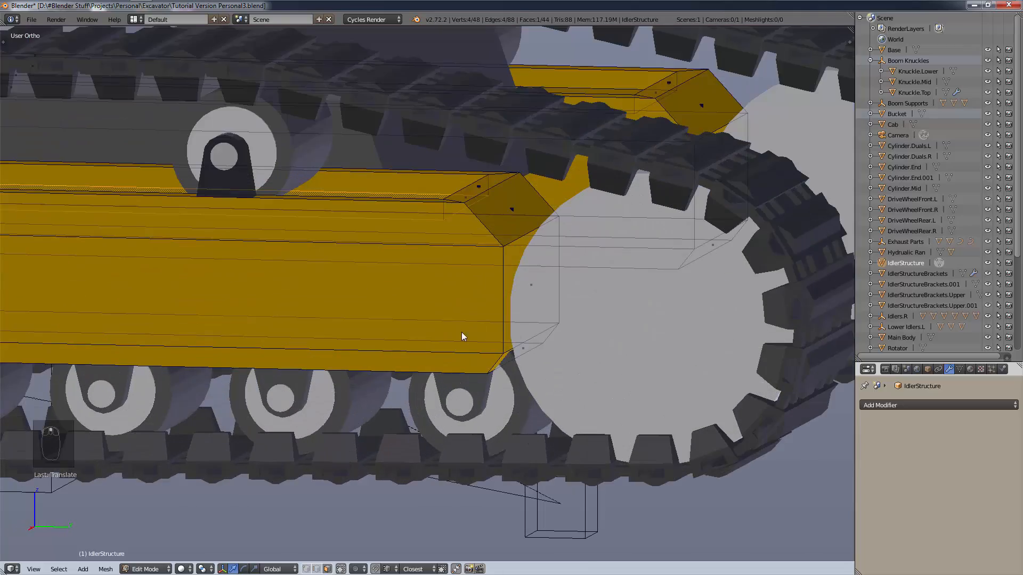
middle_drag(508, 328, 552, 281)
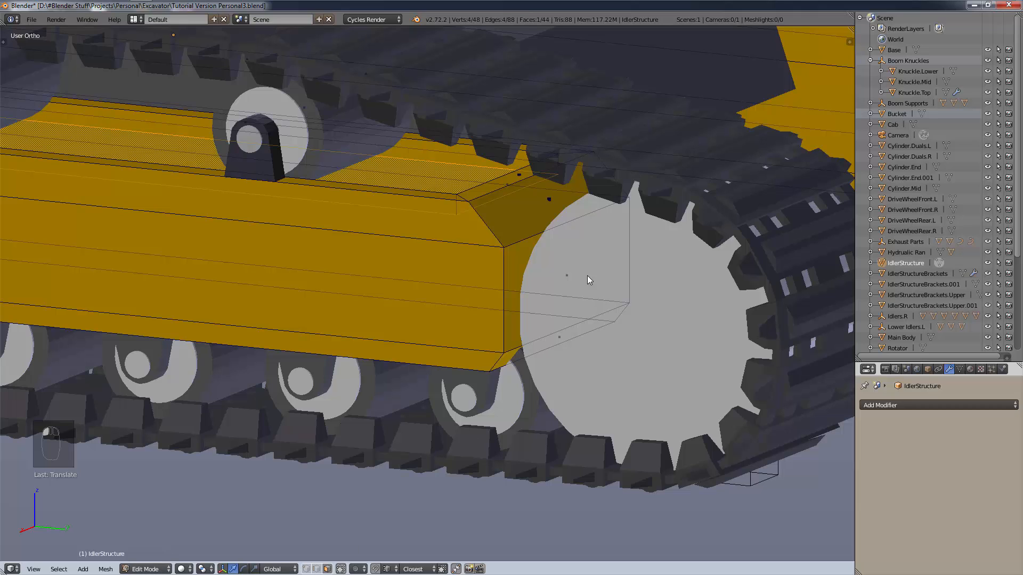
Move the cab-side track frame's vertical end face inward along the global Y axis, away from the drive wheel.
key(a)
key(g)
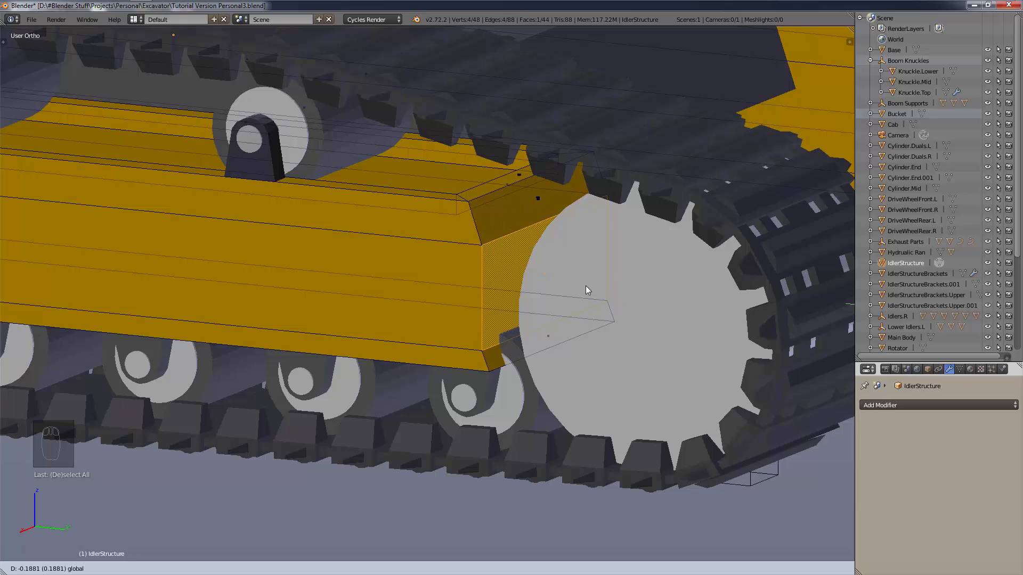
click(600, 289)
Select the matching end face on the opposite track frame and repeat the same inward move on it.
middle_drag(599, 289, 574, 339)
scroll(550, 294, up, 5)
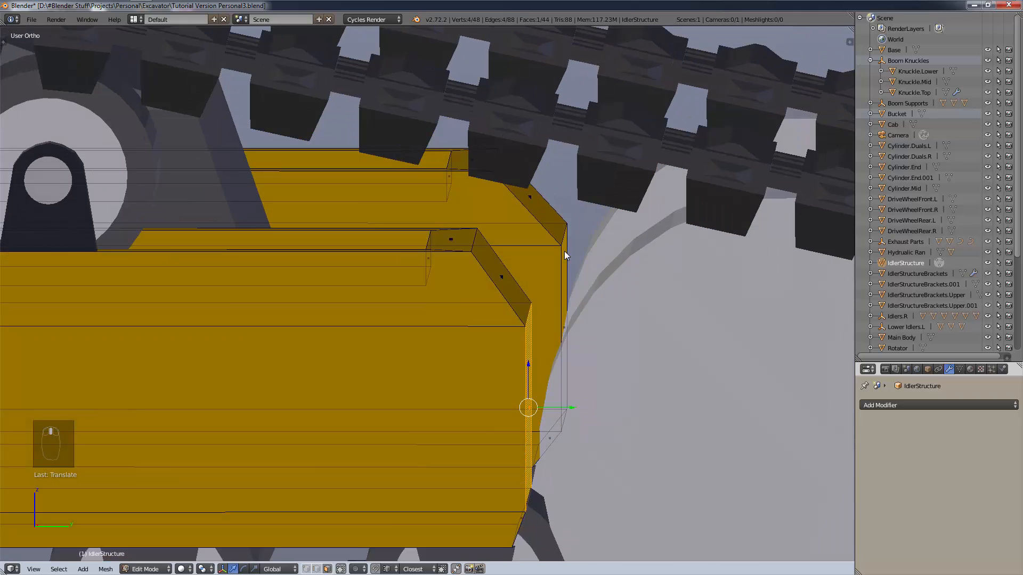
middle_drag(564, 251, 564, 251)
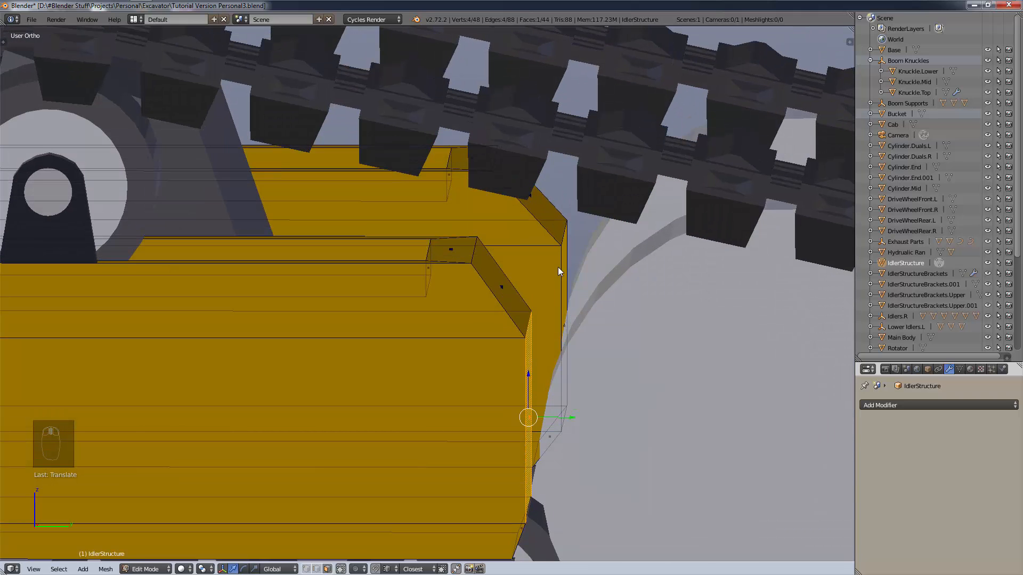
right_click(569, 318)
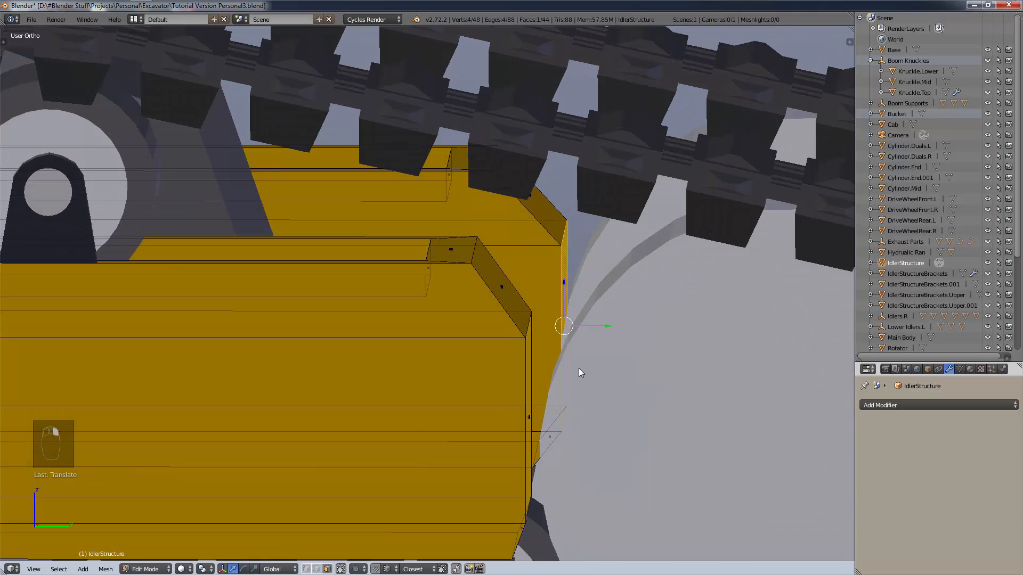
key(shift+r)
scroll(580, 365, down, 4)
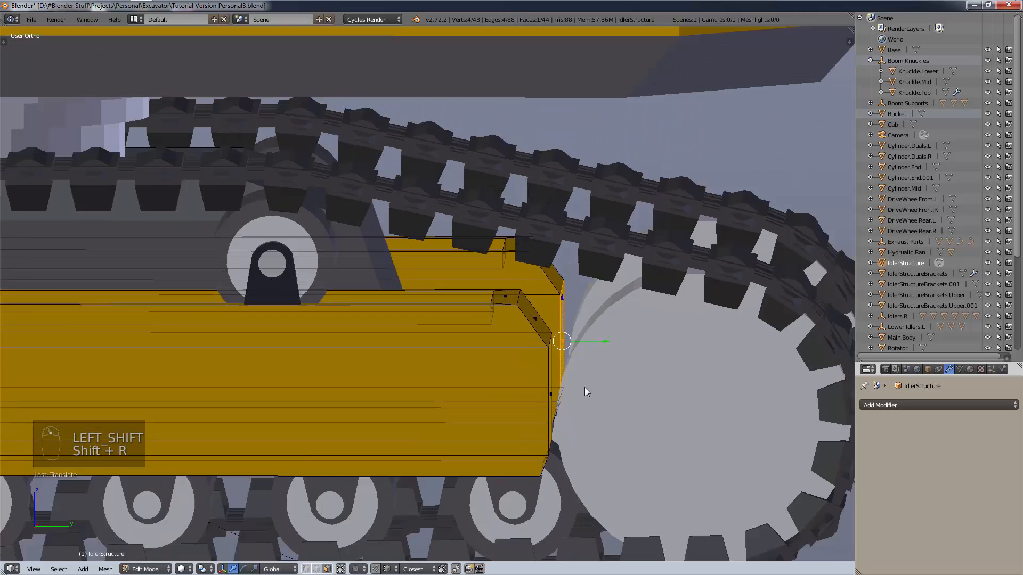
Examine the shortened frame ends and the lower bevel above the bottom rollers.
shift+middle_drag(593, 428, 603, 388)
middle_drag(603, 389, 585, 395)
scroll(586, 394, up, 2)
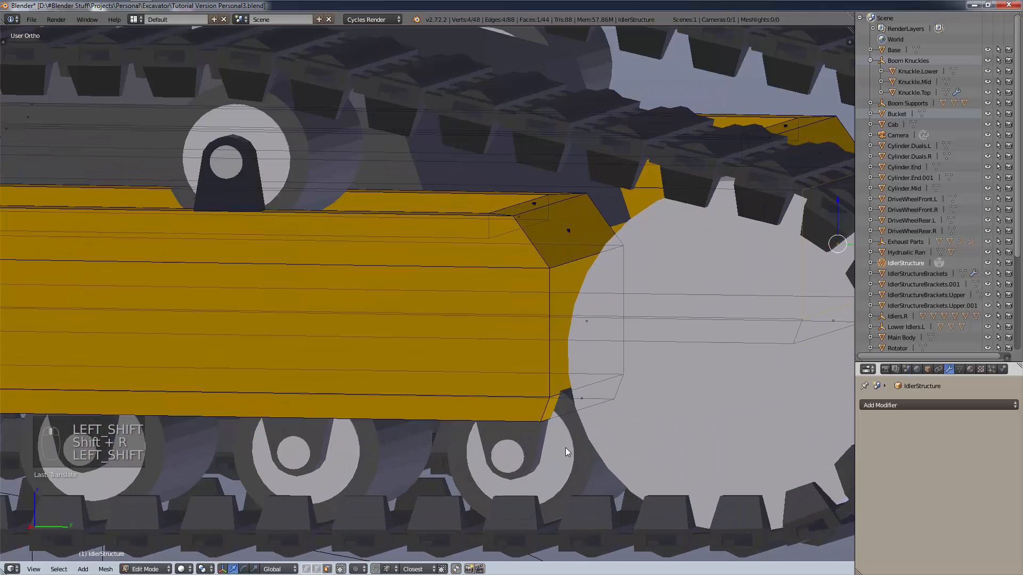
shift+middle_drag(564, 447, 320, 449)
scroll(618, 438, up, 3)
scroll(579, 445, down, 3)
scroll(321, 450, up, 3)
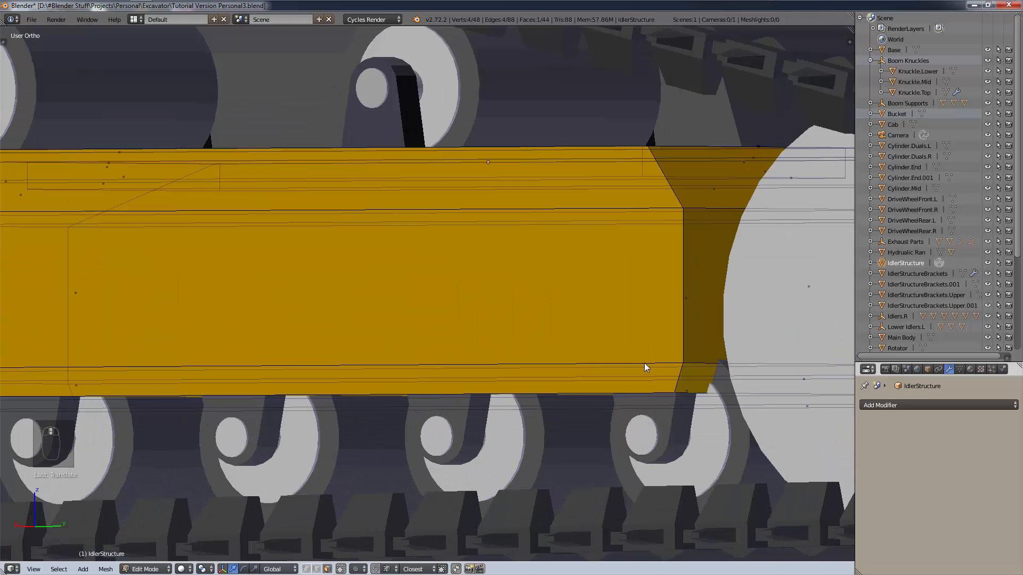
scroll(644, 363, up, 3)
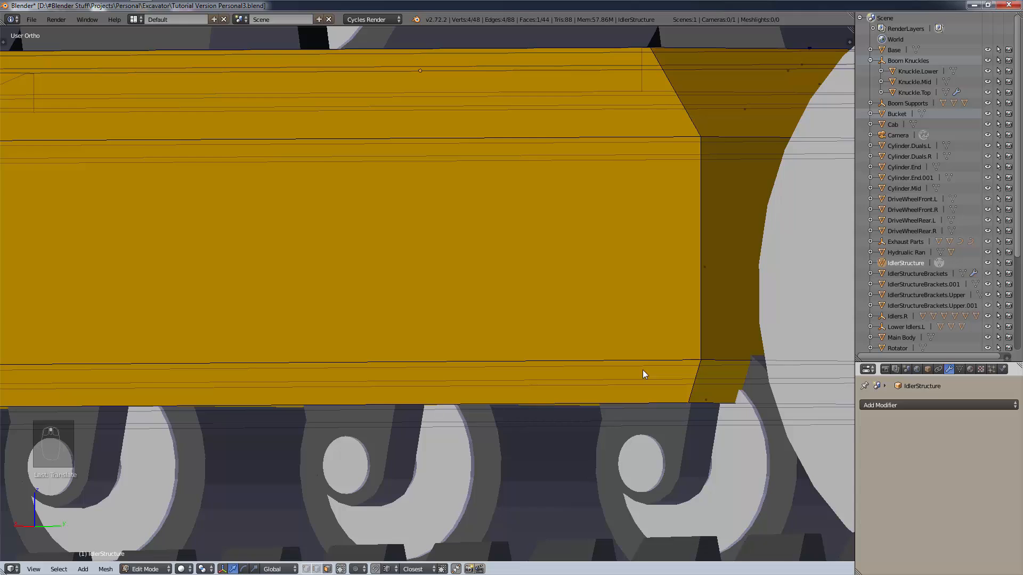
scroll(642, 370, down, 2)
In right-view wireframe, select the lower bevel vertices at both ends of the track frames and raise them slightly along Z.
key(KP_3)
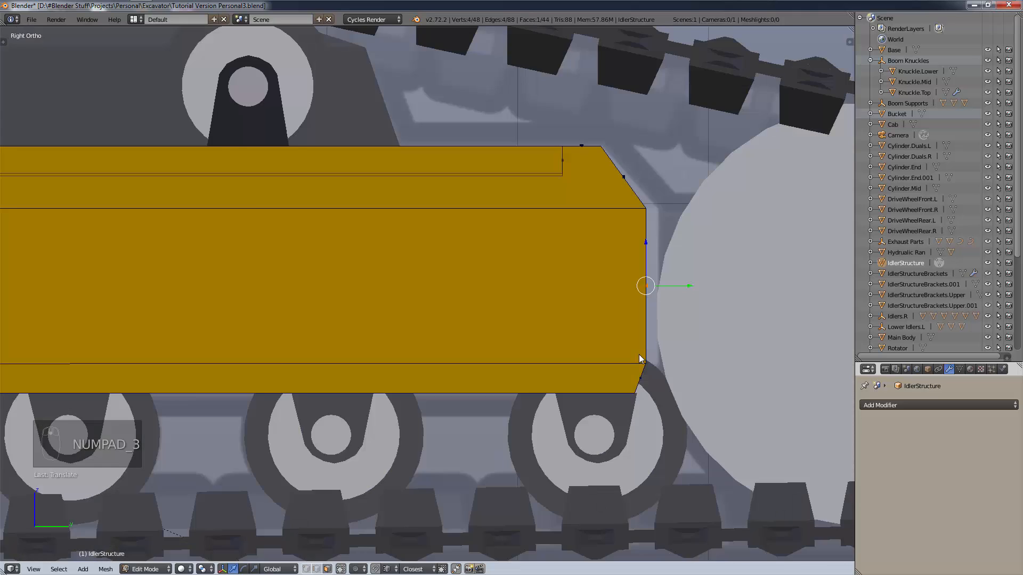
key(KP_1)
key(KP_3)
scroll(605, 385, down, 2)
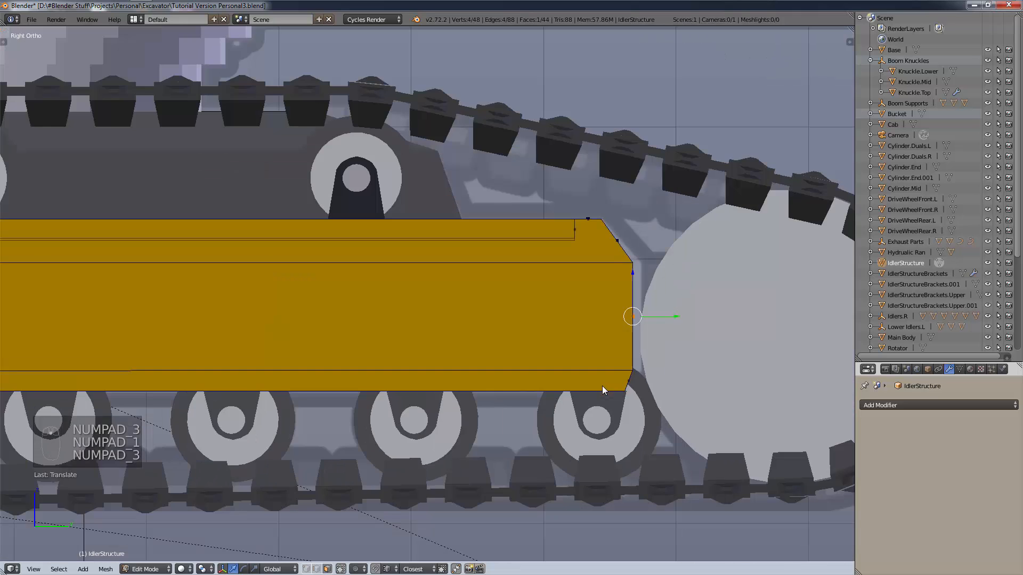
shift+middle_drag(602, 386, 746, 385)
scroll(745, 385, down, 4)
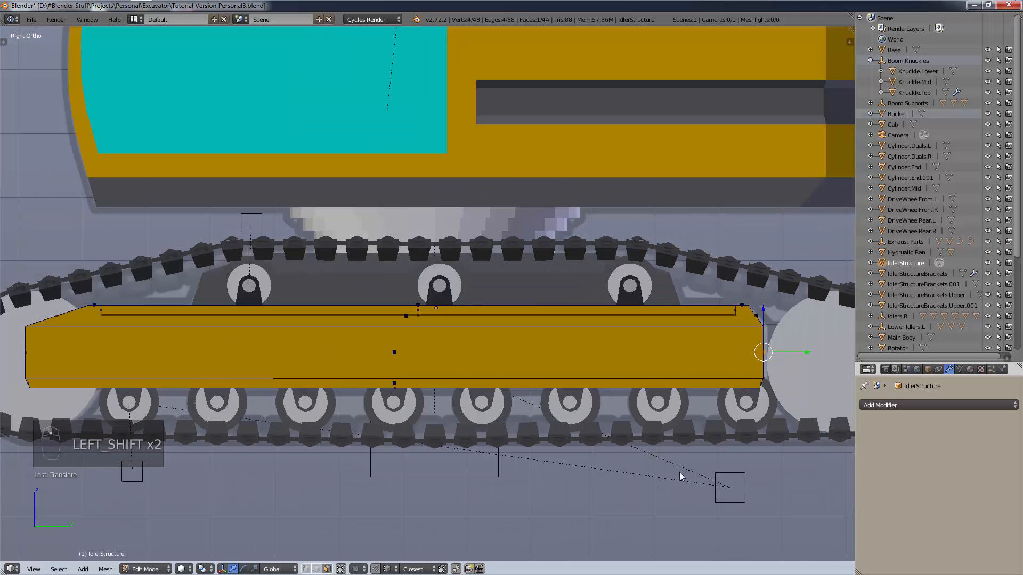
key(z)
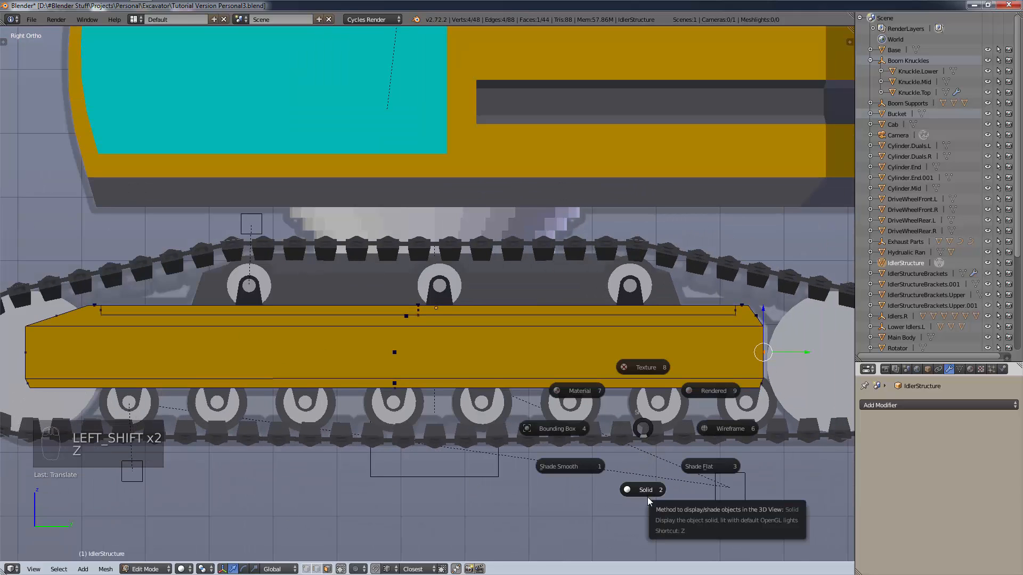
click(747, 437)
key(a)
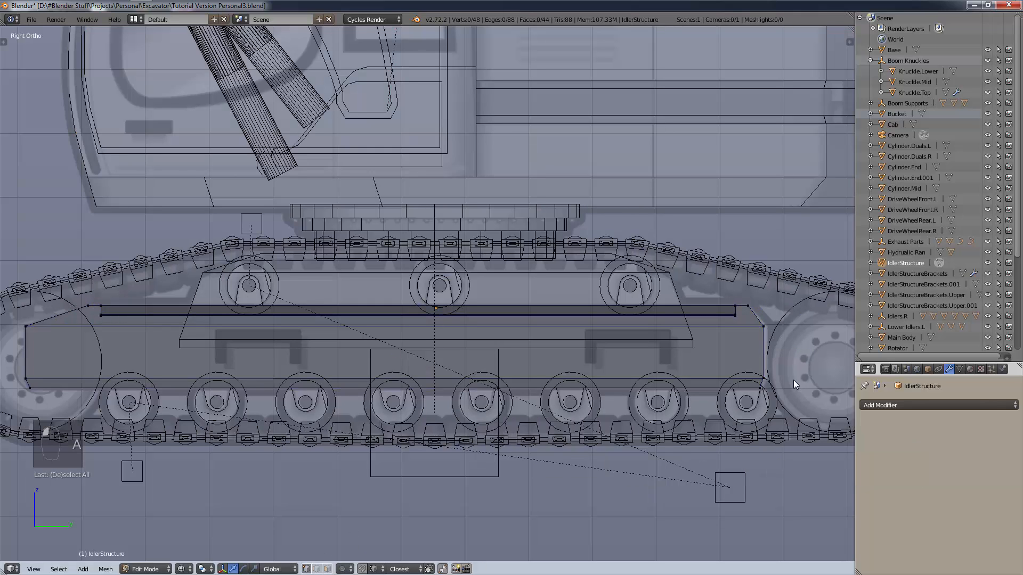
click(774, 378)
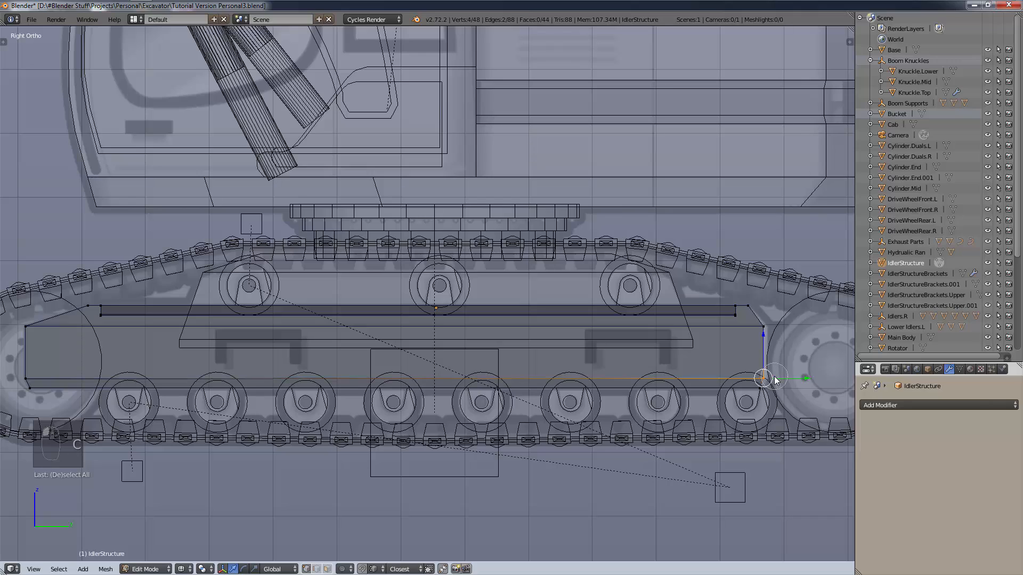
click(20, 374)
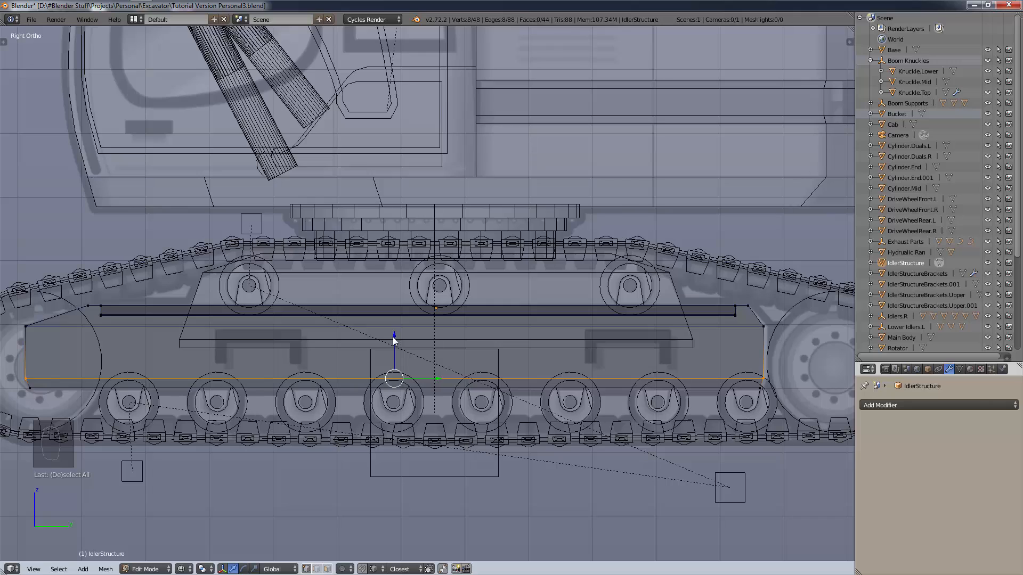
drag(393, 337, 396, 334)
Return to solid shading and raise the selected lower bevel edges further along the global Z axis.
mouse_move(762, 383)
middle_down()
mouse_move(741, 405)
mouse_move(681, 401)
middle_up()
scroll(714, 406, up, 3)
key(shift+z)
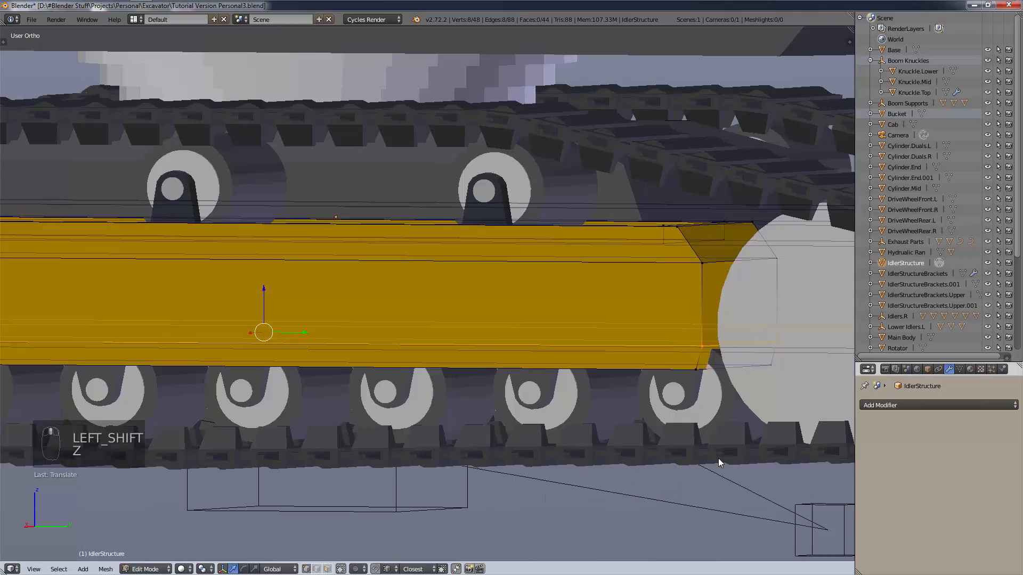
scroll(725, 366, up, 6)
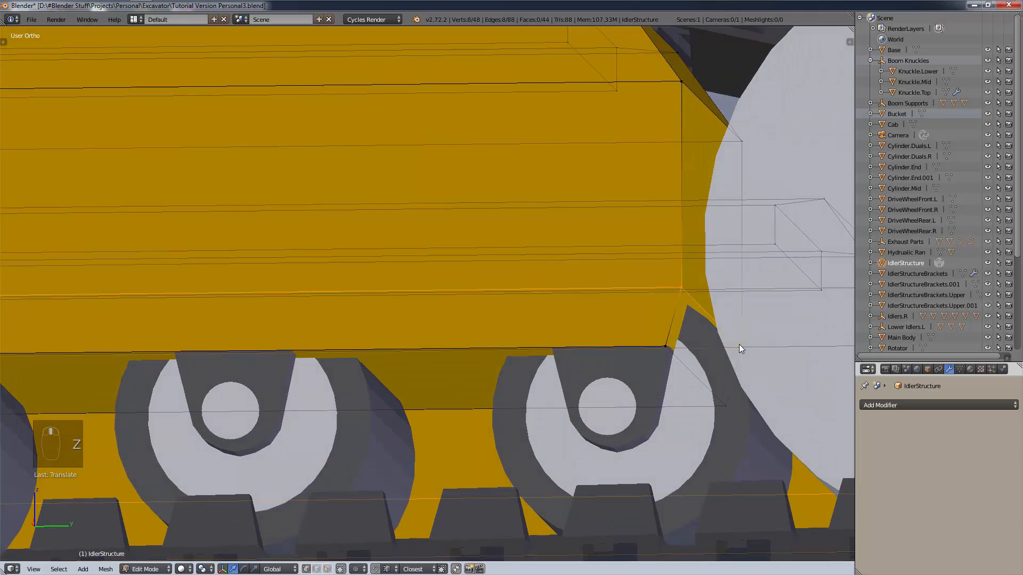
middle_drag(739, 344, 731, 349)
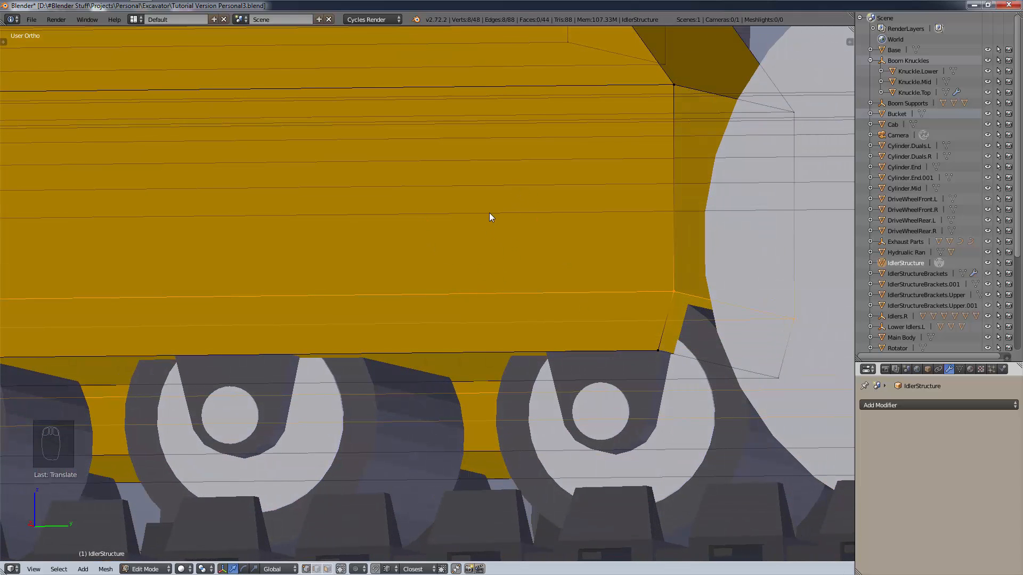
mouse_move(442, 230)
middle_down()
mouse_move(427, 253)
mouse_move(457, 239)
middle_up()
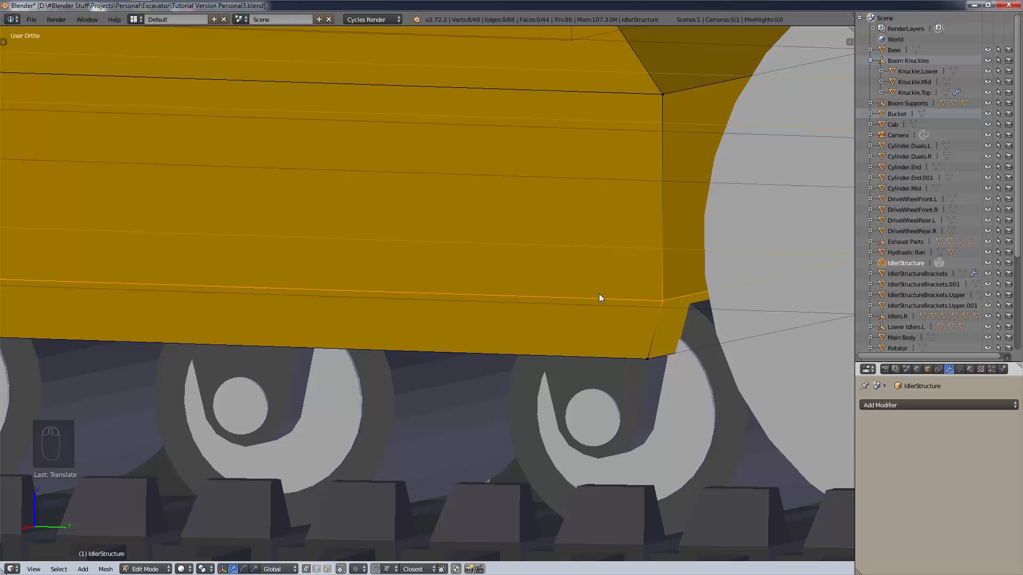
key(g)
key(z)
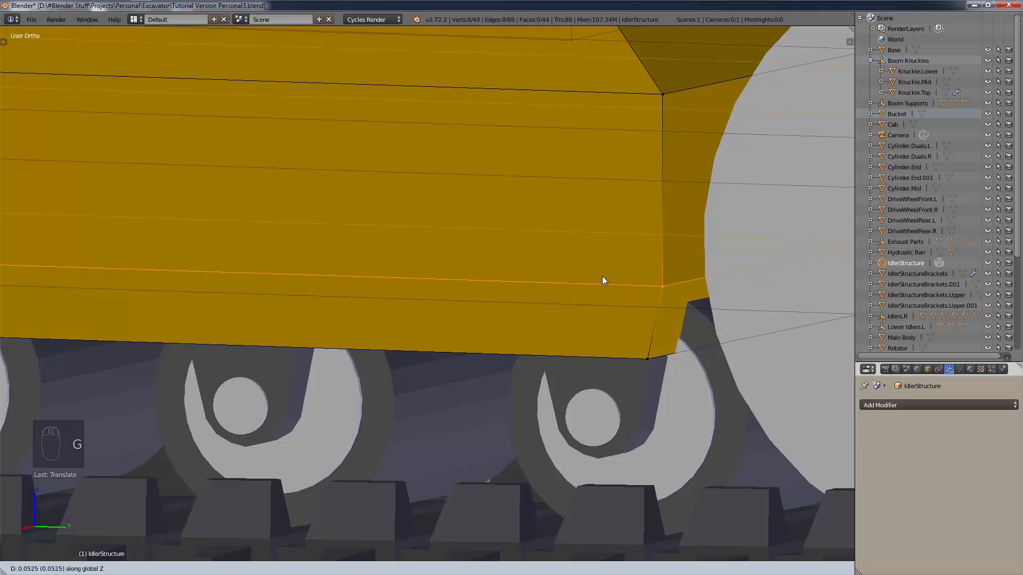
click(601, 261)
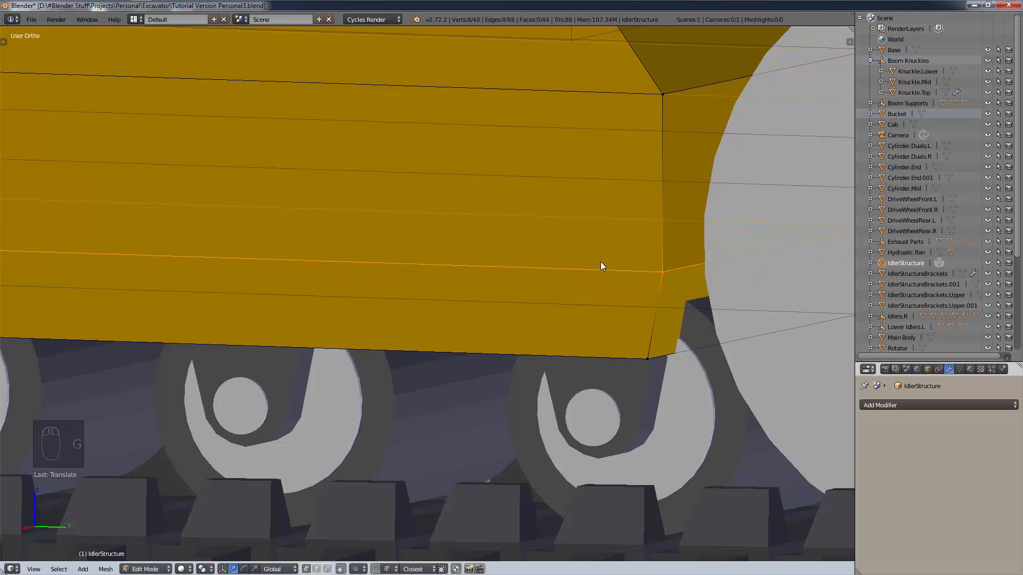
Switch to face selection, select the underside face of the near track frame and inset it by 0.2.
shift+middle_drag(600, 261, 686, 293)
middle_drag(731, 343, 709, 327)
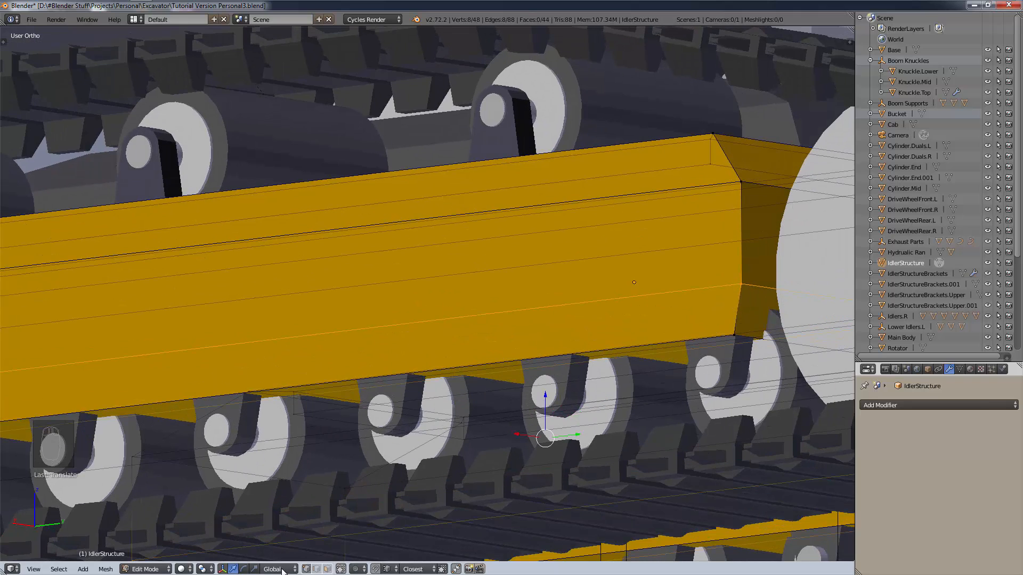
click(331, 570)
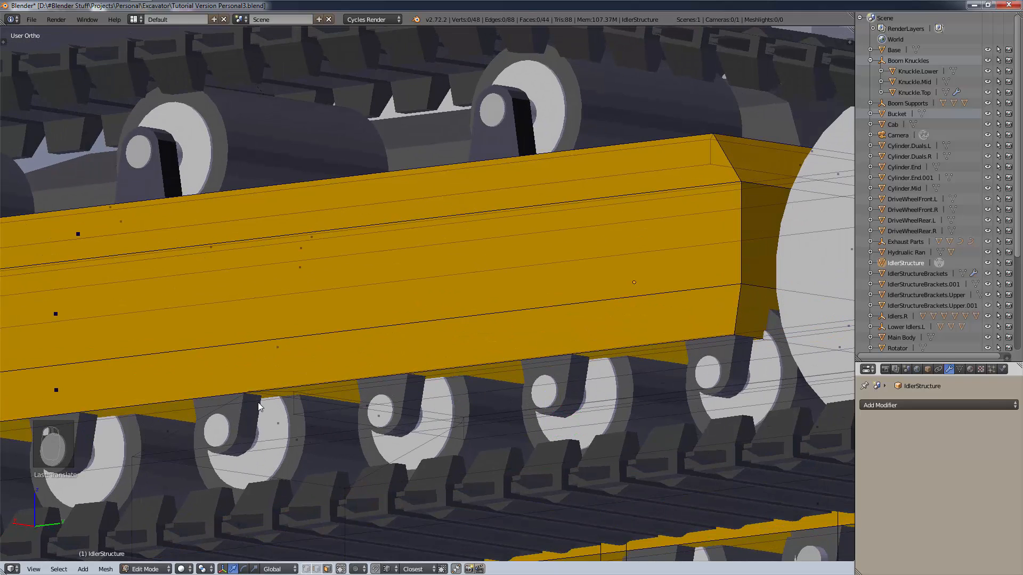
scroll(254, 408, down, 5)
shift+middle_drag(254, 440, 424, 468)
right_click(311, 415)
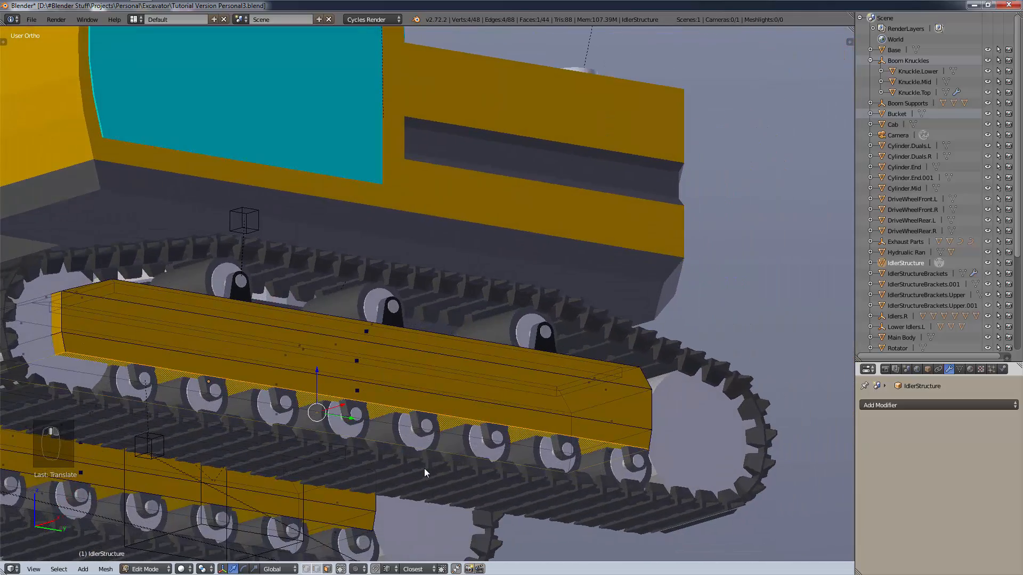
scroll(314, 410, up, 4)
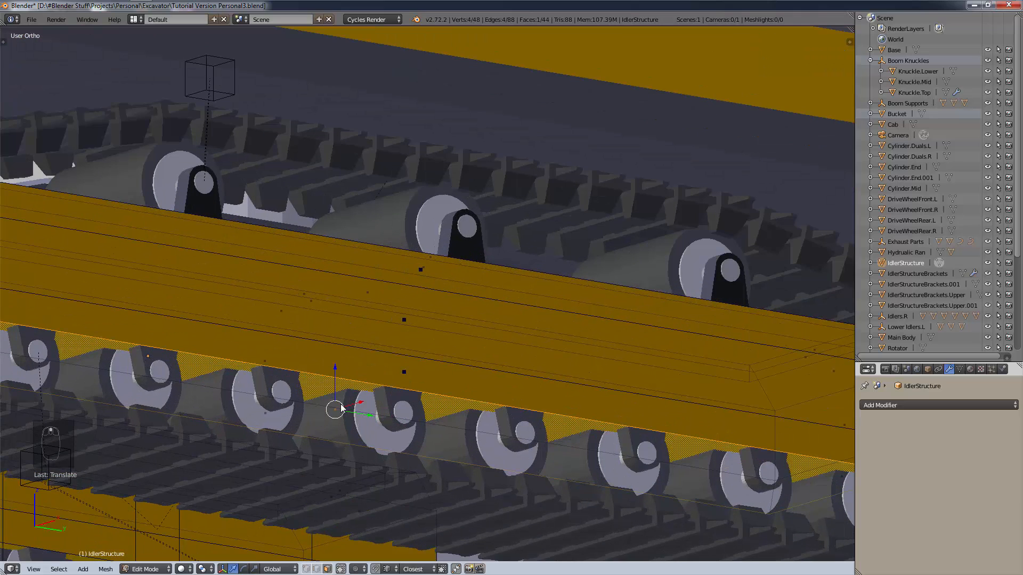
text(i)
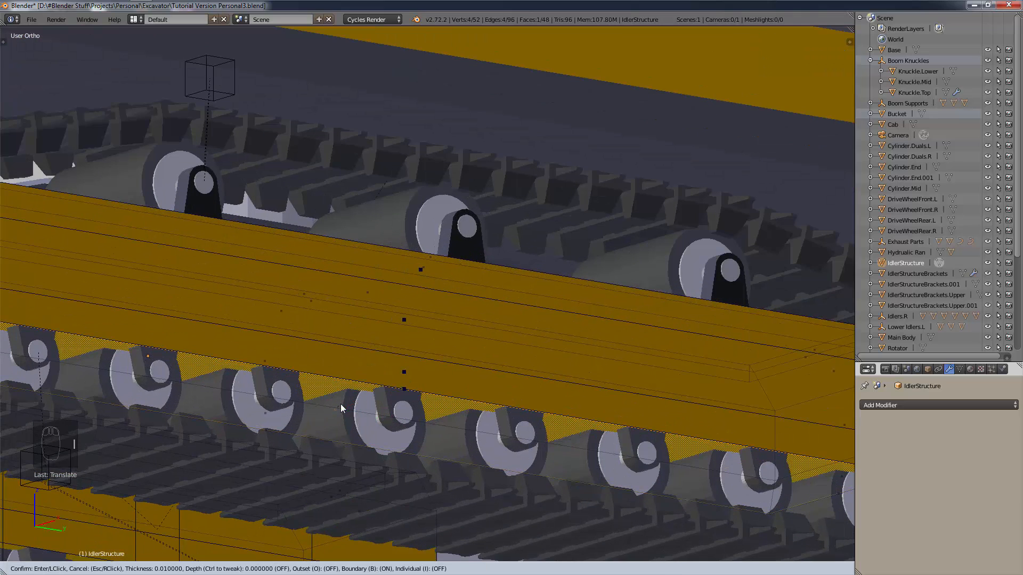
text(0.2)
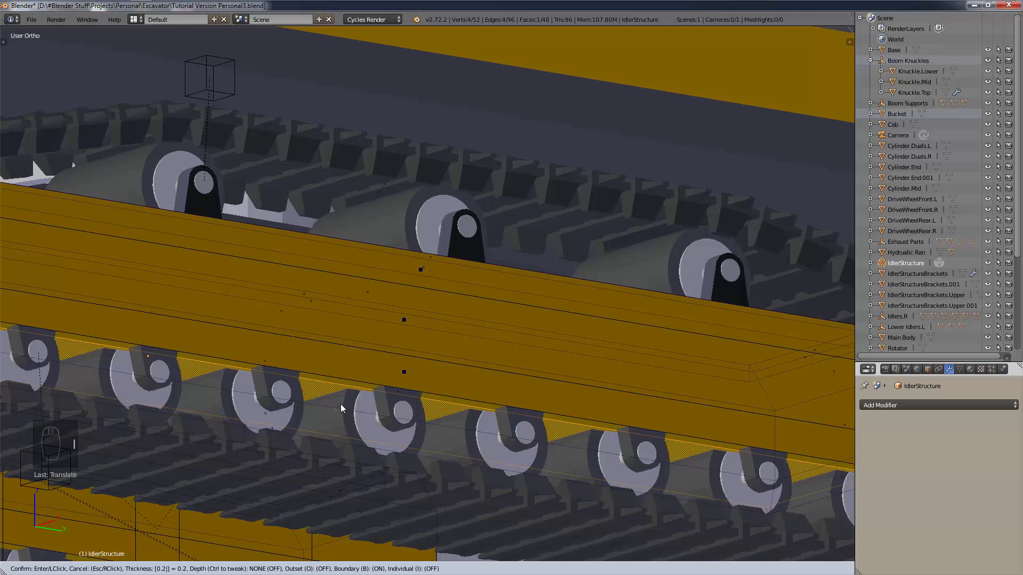
key(Return)
scroll(379, 452, up, 3)
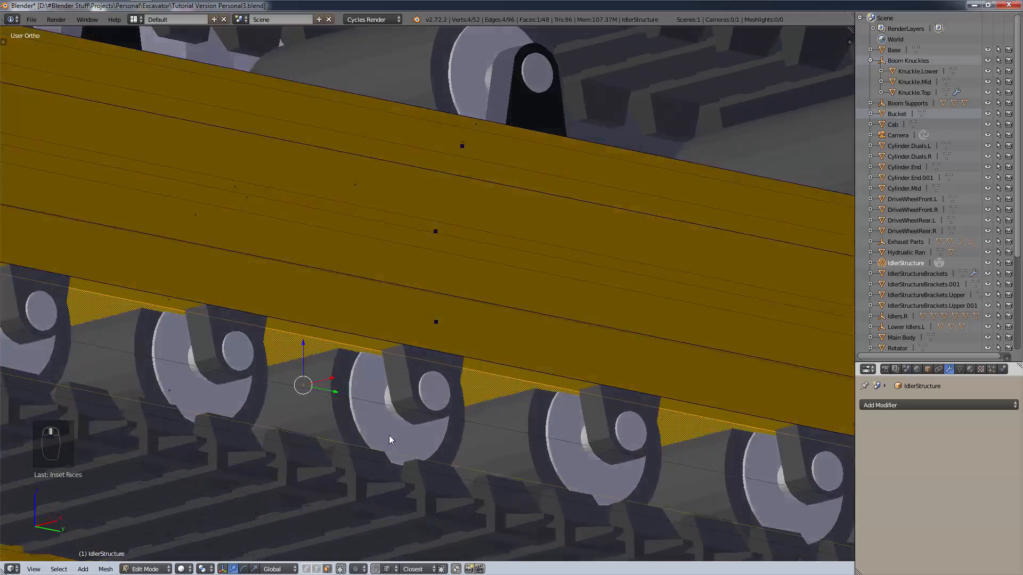
In right-view wireframe, extrude the inset underside face 0.3 upward along the global Z axis to recess it.
middle_drag(388, 435, 238, 456)
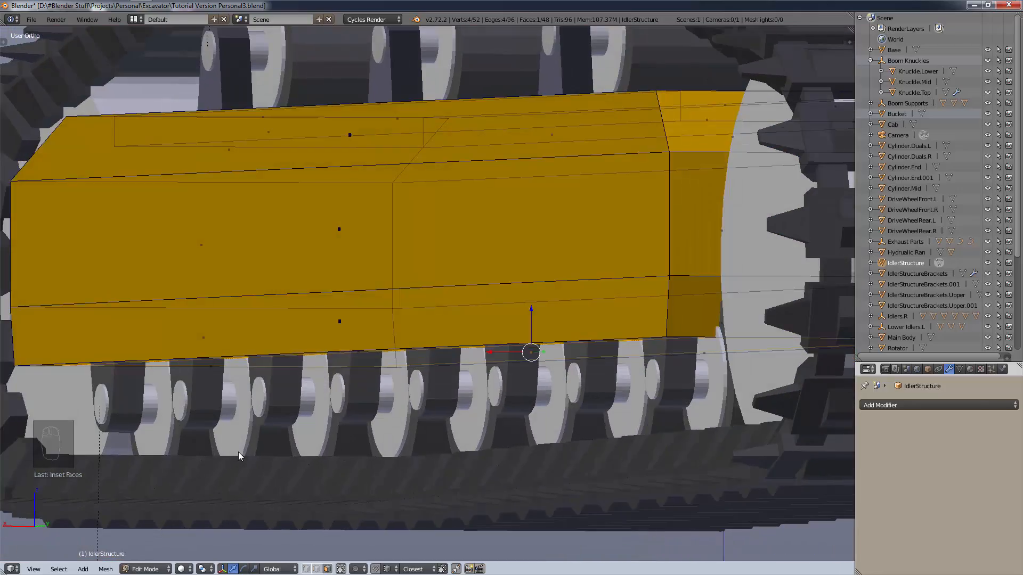
scroll(238, 452, down, 4)
middle_drag(353, 452, 391, 455)
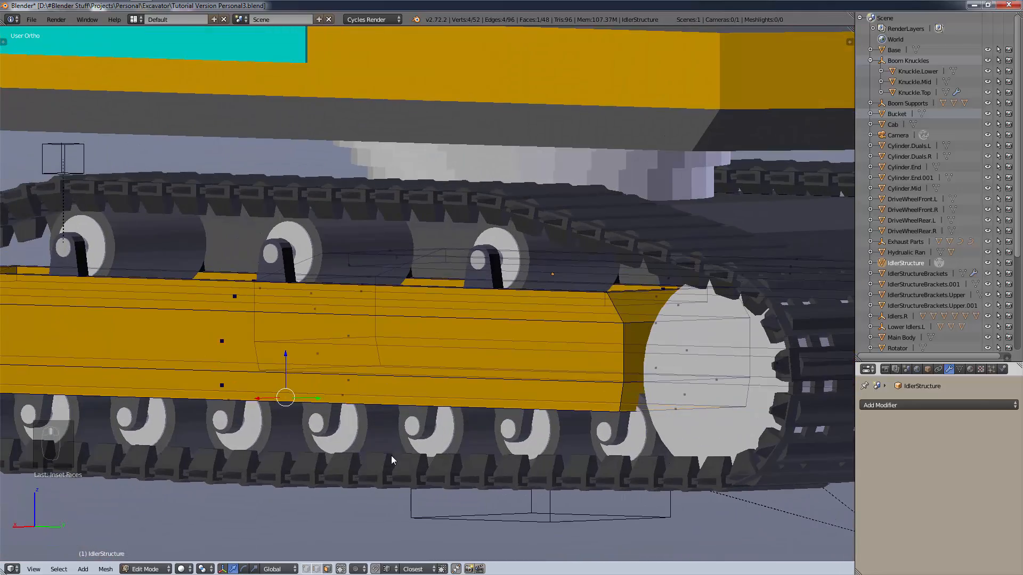
key(KP_3)
key(z)
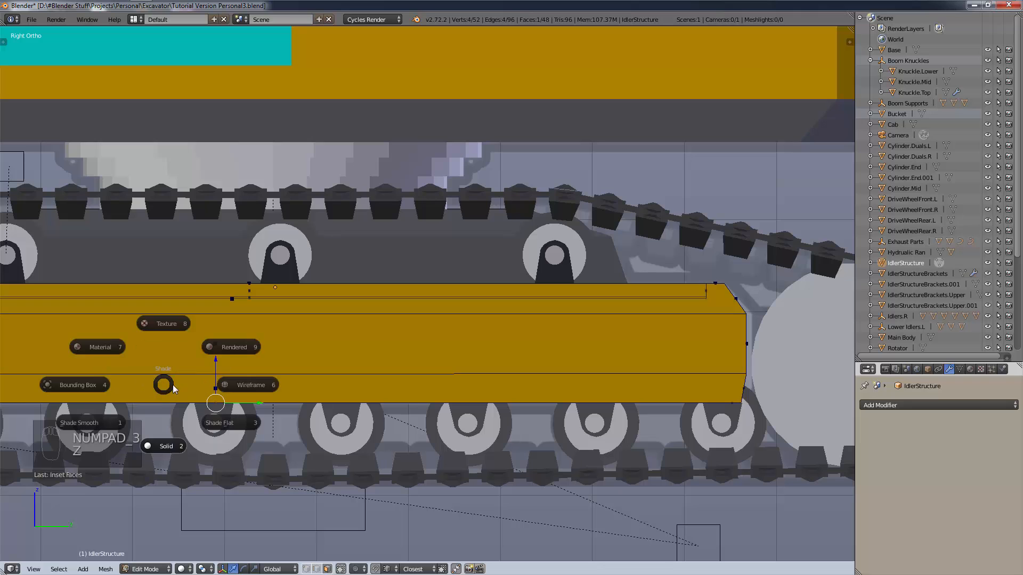
click(217, 382)
scroll(219, 406, up, 3)
shift+middle_drag(221, 404, 345, 408)
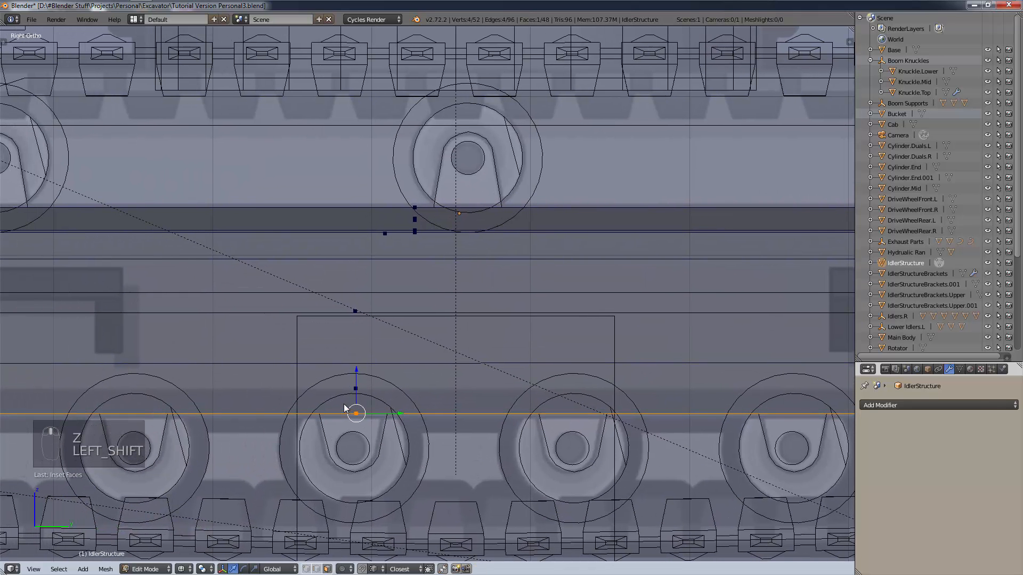
key(e)
key(e)
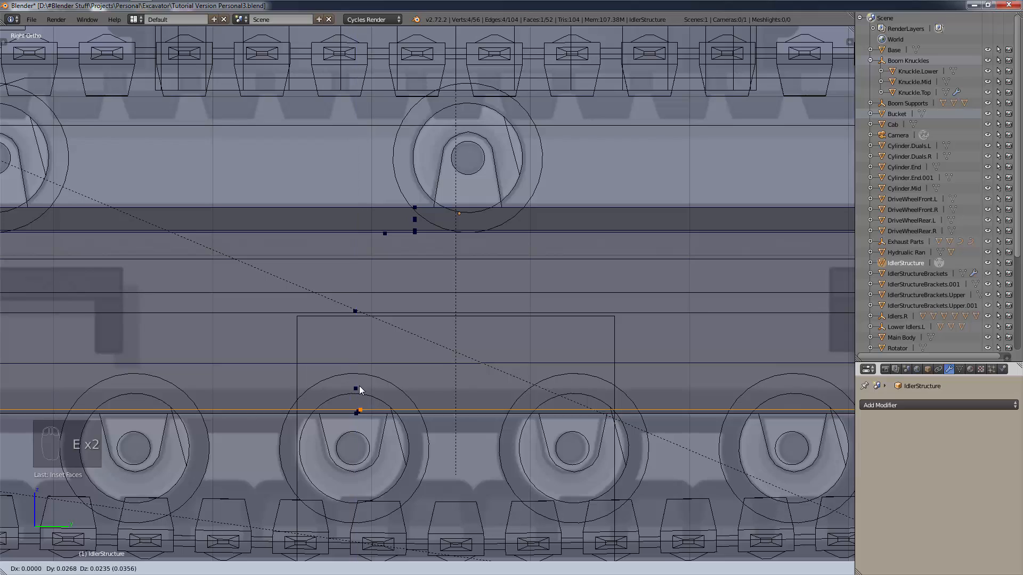
key(z)
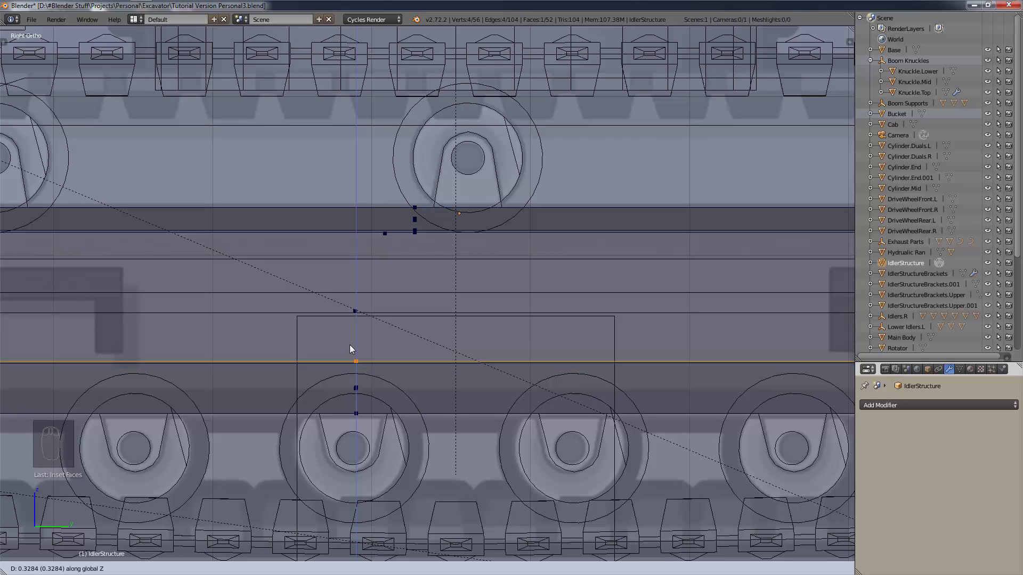
text(0.3)
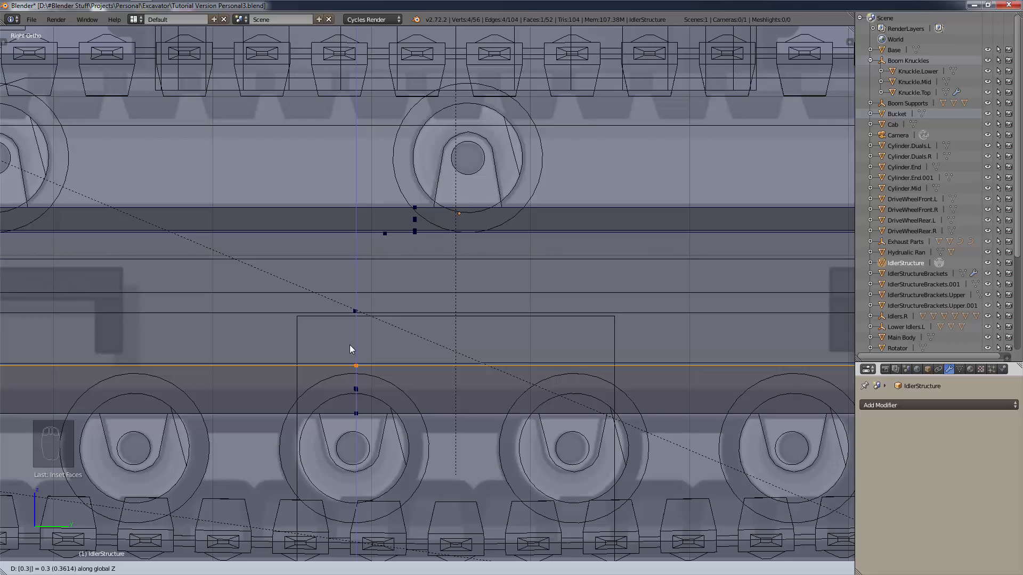
key(Return)
Return to solid shading and inspect the track frame's side and end above the bottom rollers.
scroll(349, 344, down, 3)
mouse_move(349, 344)
middle_down()
mouse_move(596, 369)
mouse_move(641, 392)
mouse_move(622, 398)
middle_up()
key(z)
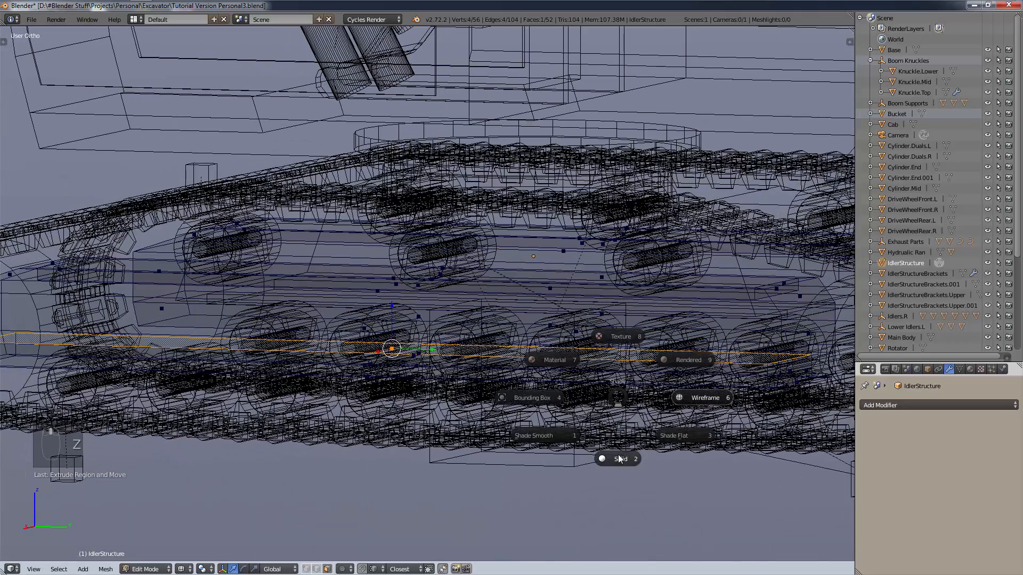
click(606, 452)
middle_drag(606, 452, 634, 444)
middle_drag(727, 455, 711, 462)
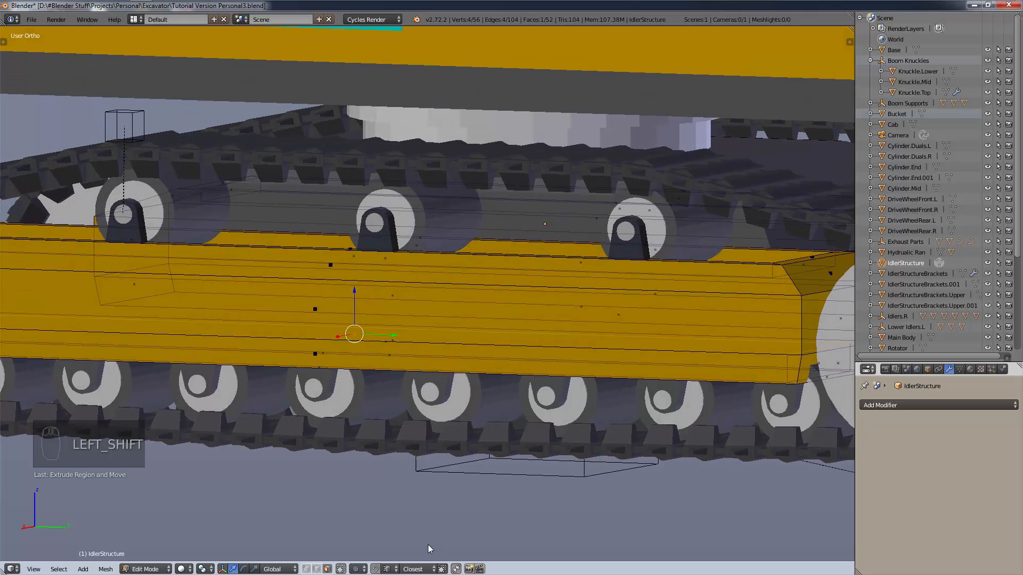
shift+middle_drag(495, 411, 410, 392)
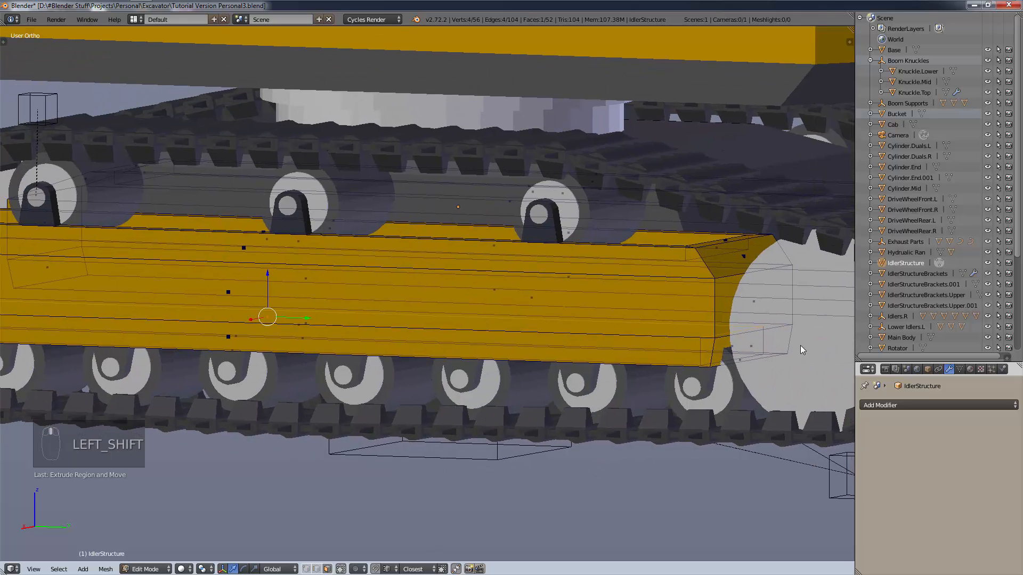
Select the lower sloped end face of the track frame beside the drive wheel and inset it by about 0.12.
scroll(794, 350, up, 6)
middle_drag(684, 370, 658, 384)
scroll(639, 373, up, 3)
right_click(594, 286)
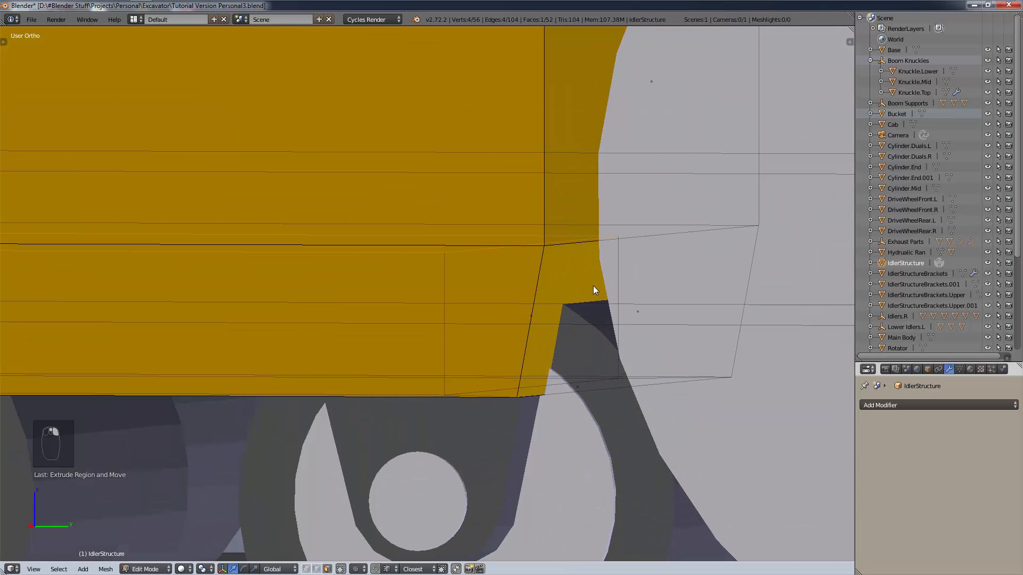
right_click(648, 312)
scroll(628, 347, down, 2)
middle_drag(628, 350, 693, 376)
key(i)
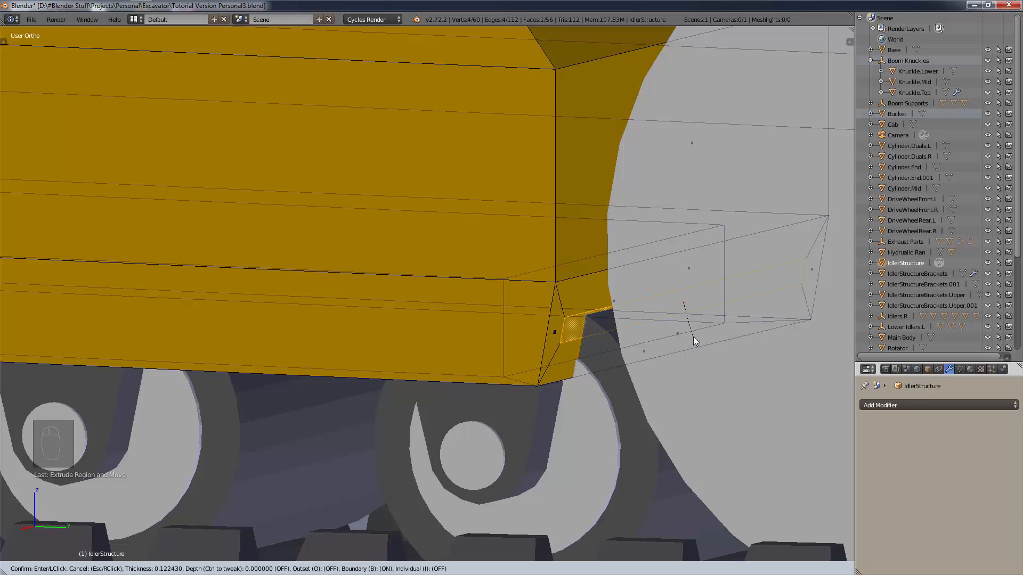
click(693, 339)
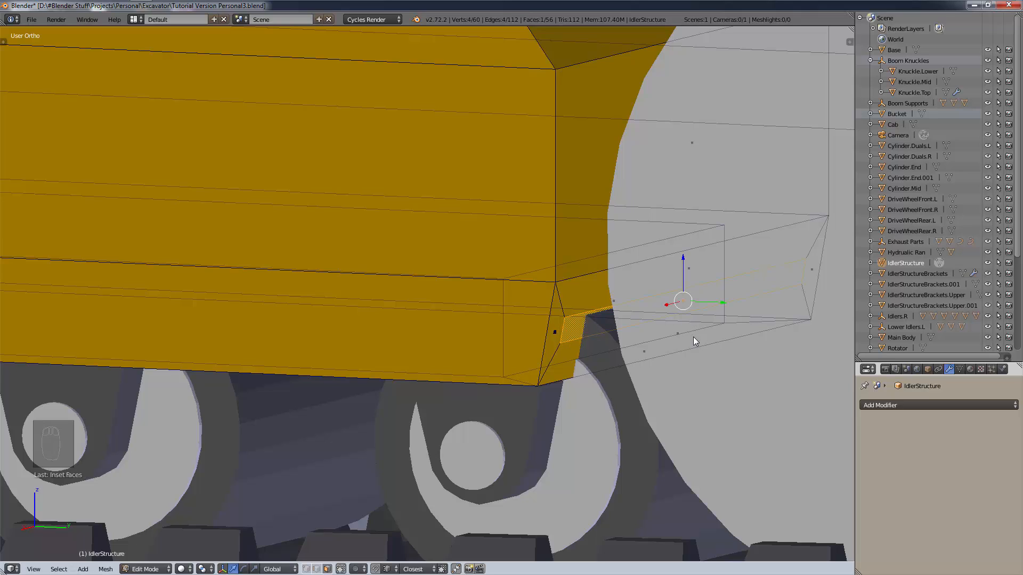
Switch to edge selection and move the inset face's outer short edge inward along the global X axis.
click(316, 568)
click(562, 330)
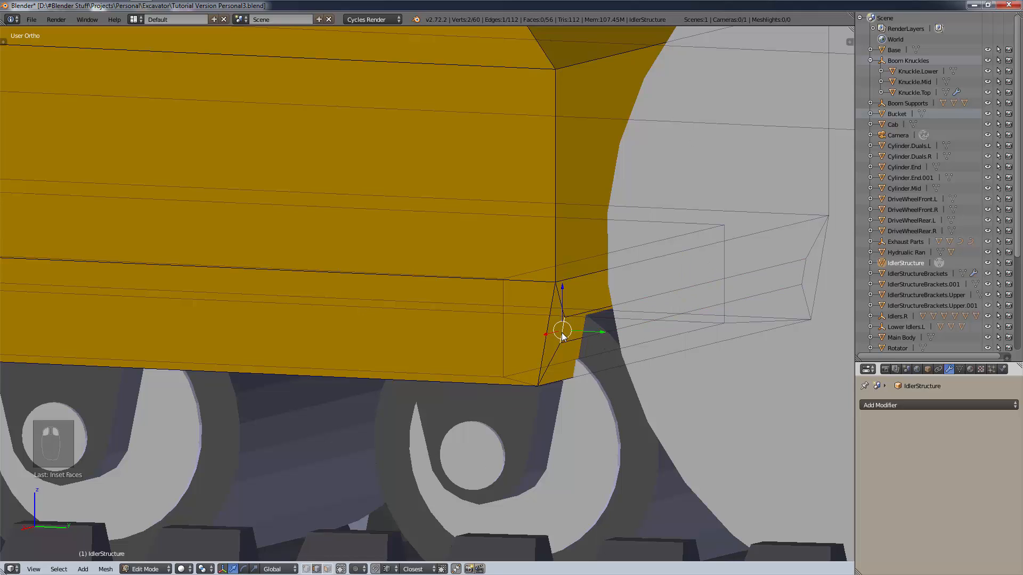
shift+click(805, 277)
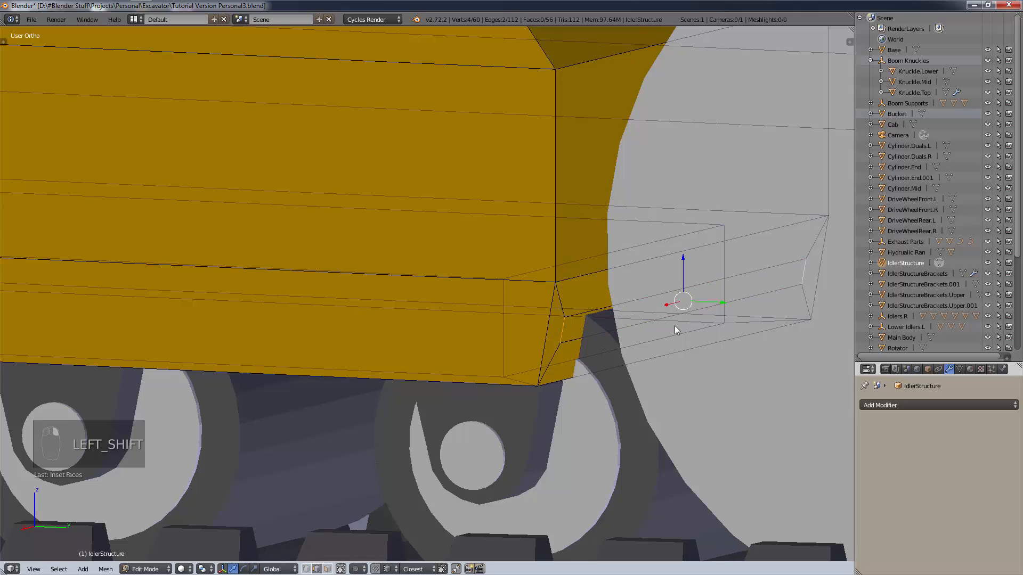
click(562, 338)
key(g)
key(x)
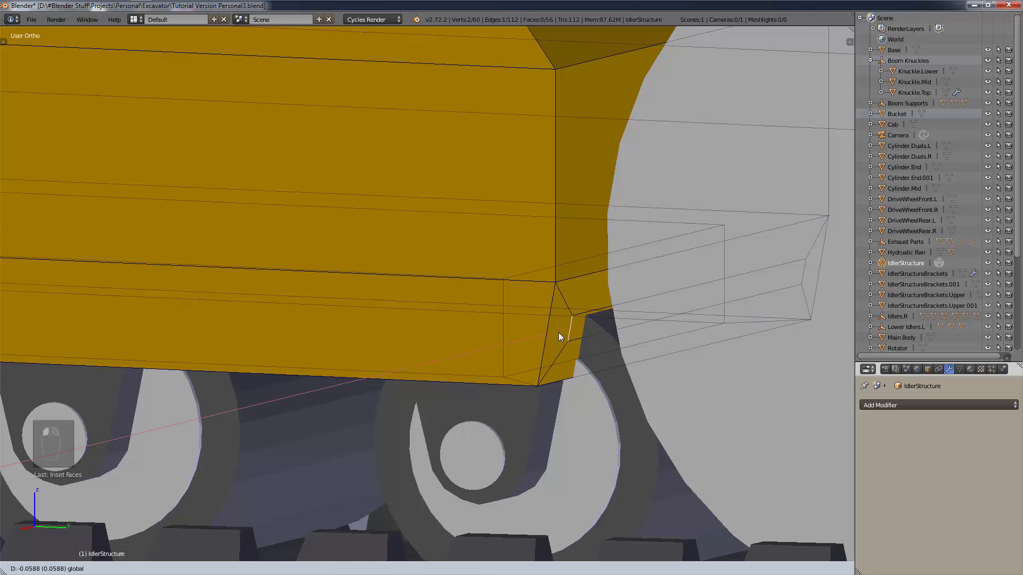
click(565, 333)
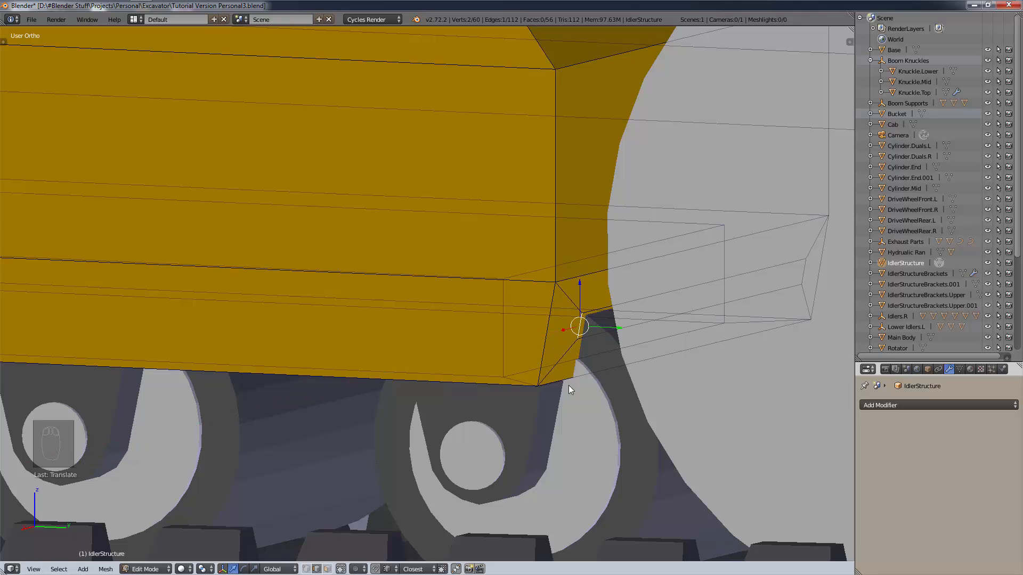
Delete the diagonal edge joining the inset to the lower outer corner and the bottom edge of the sloped end face.
right_click(559, 362)
key(x)
click(557, 323)
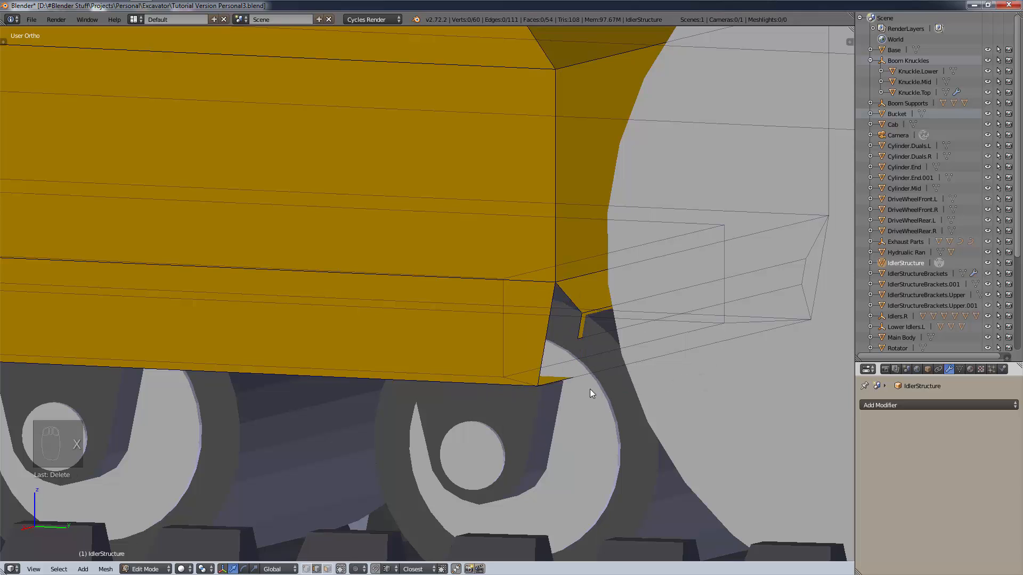
scroll(583, 389, up, 3)
right_click(570, 369)
key(x)
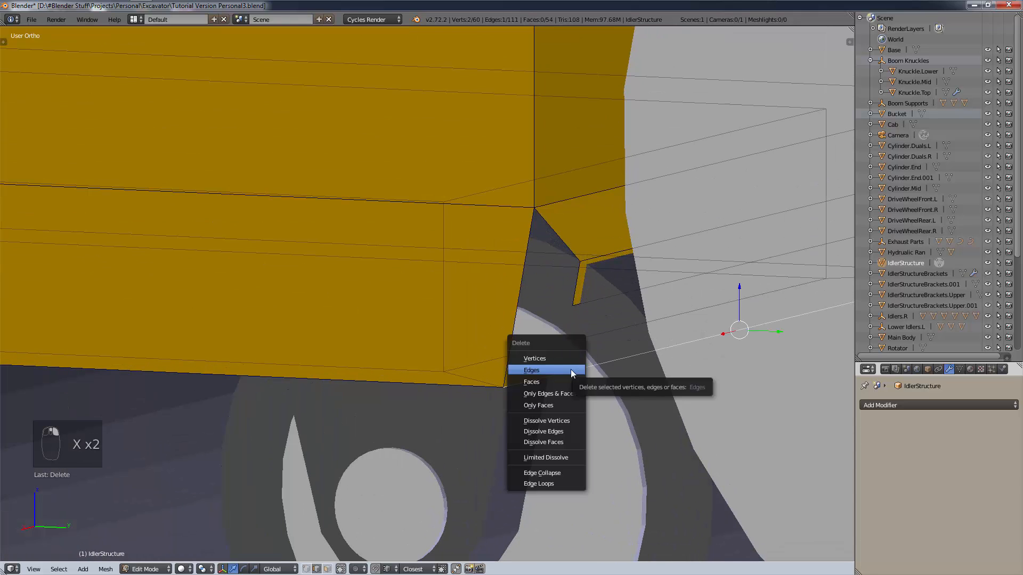
click(571, 369)
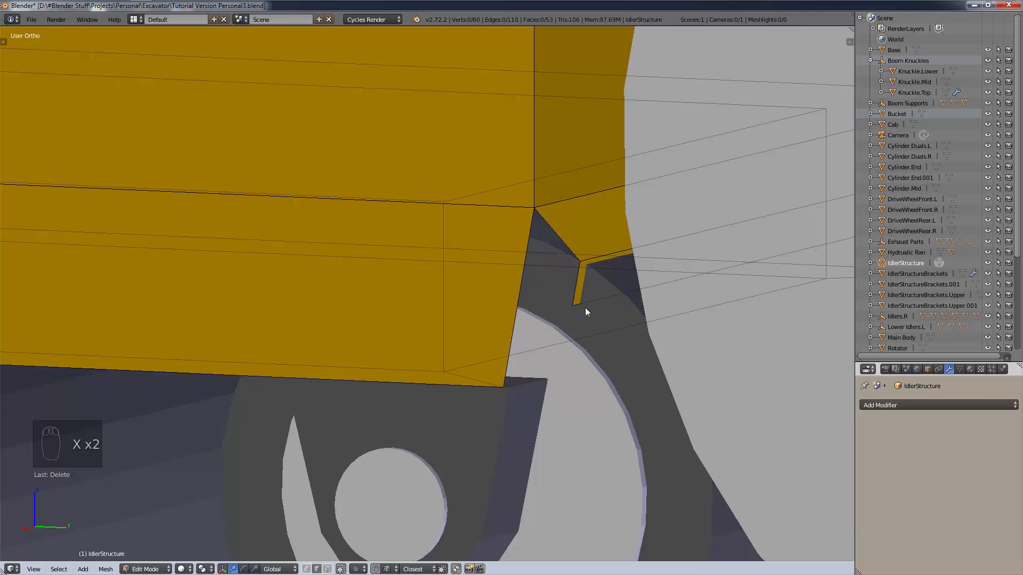
Delete the inset's lower edge, undo the deletion, and delete that same edge again.
right_click(612, 300)
key(x)
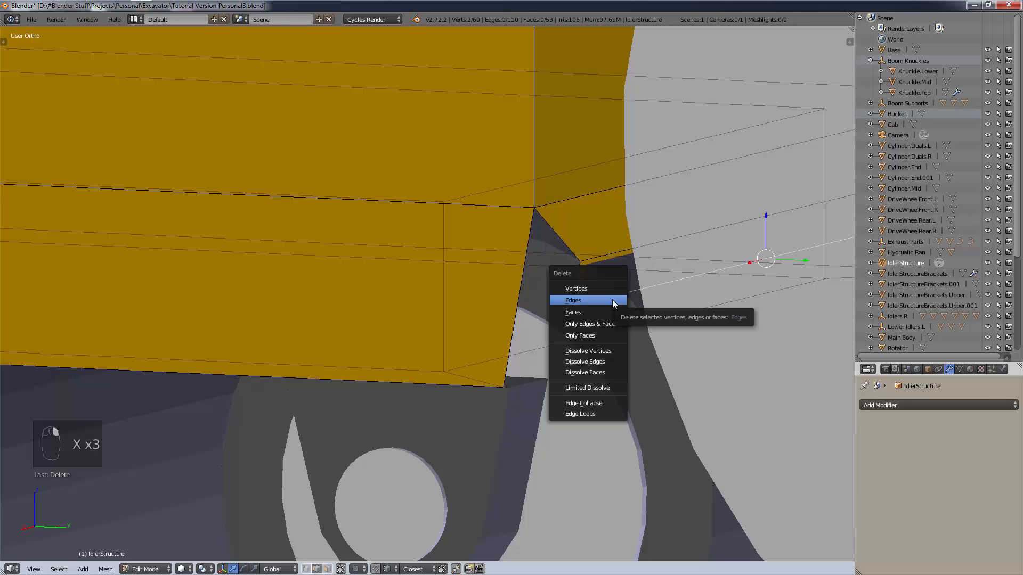
click(612, 300)
key(ctrl+z)
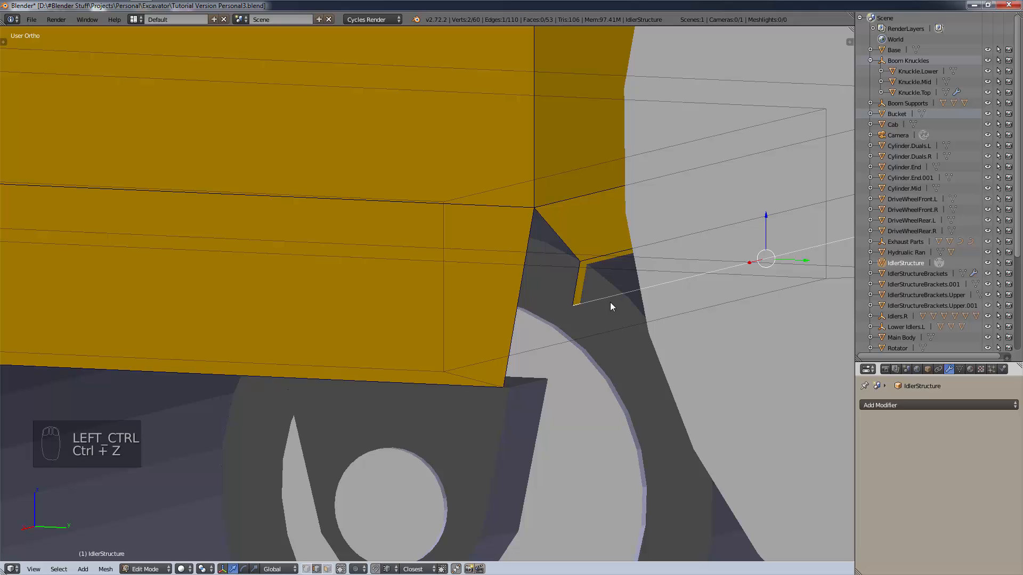
key(x)
click(610, 300)
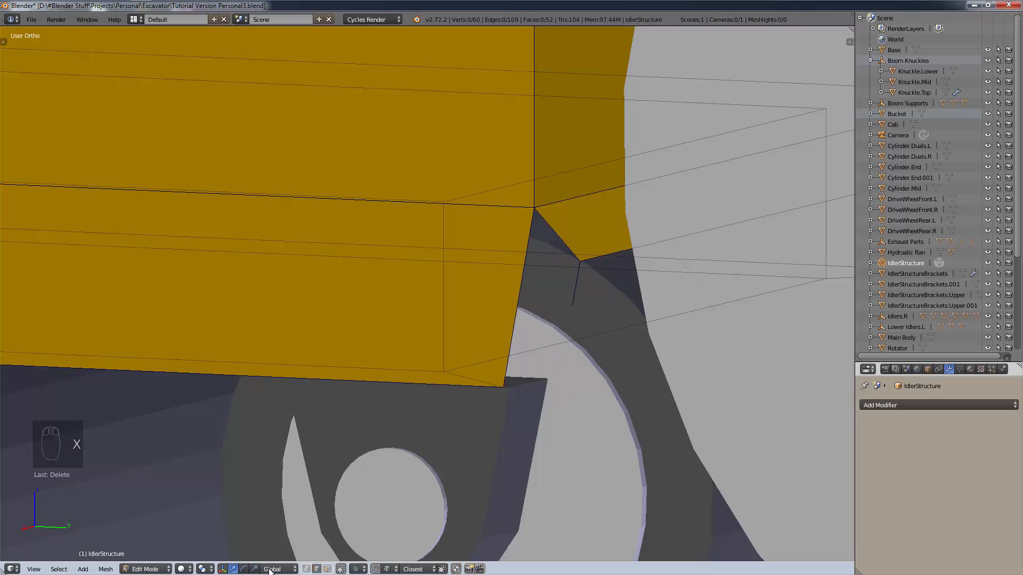
Extrude the loose edge's lower vertex and, in right view, move the new vertex level with the frame's lower end corner.
right_click(580, 302)
middle_drag(579, 302, 593, 392)
key(e)
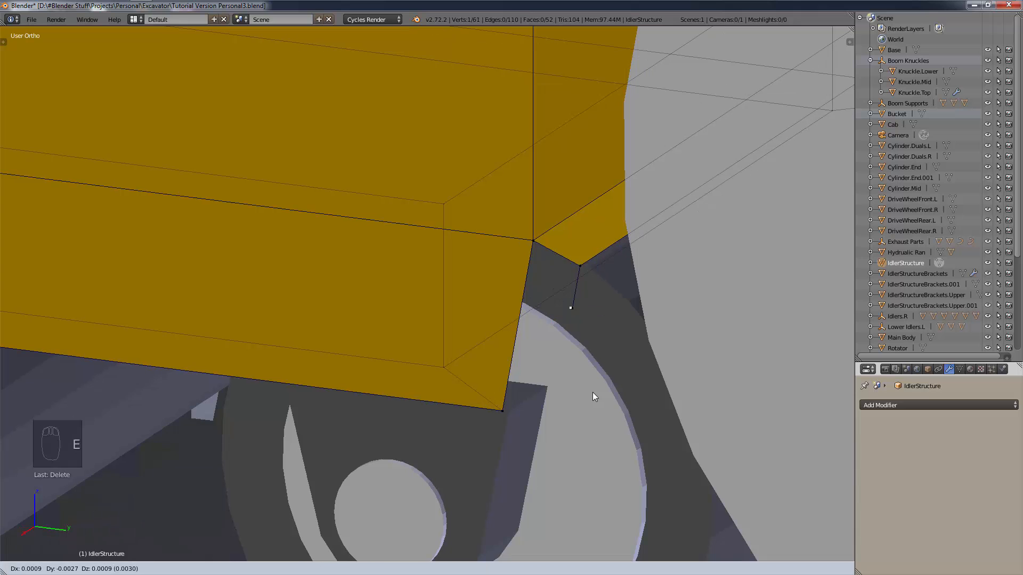
click(588, 400)
middle_drag(579, 446, 539, 436)
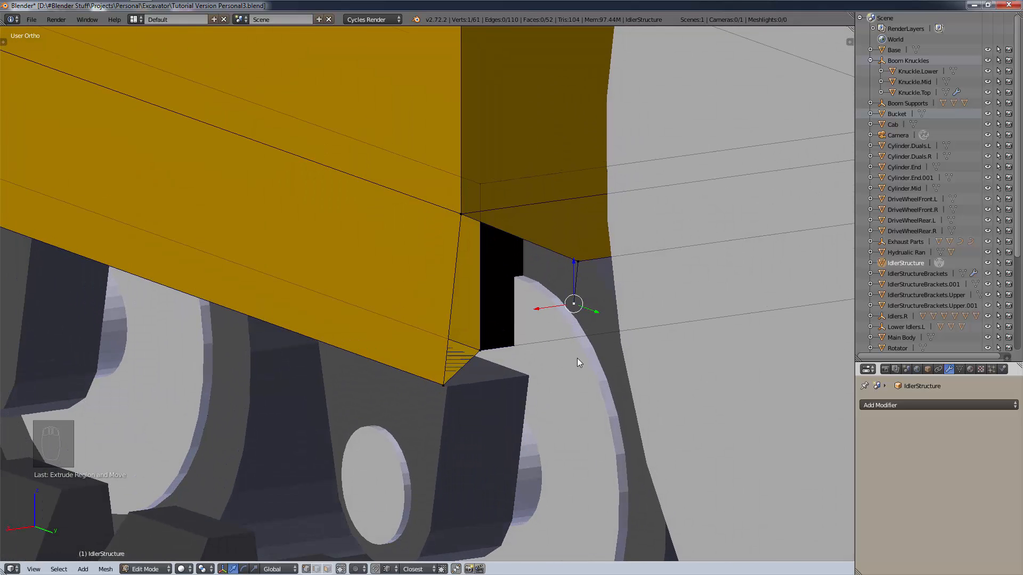
middle_drag(577, 358, 549, 336)
key(KP_3)
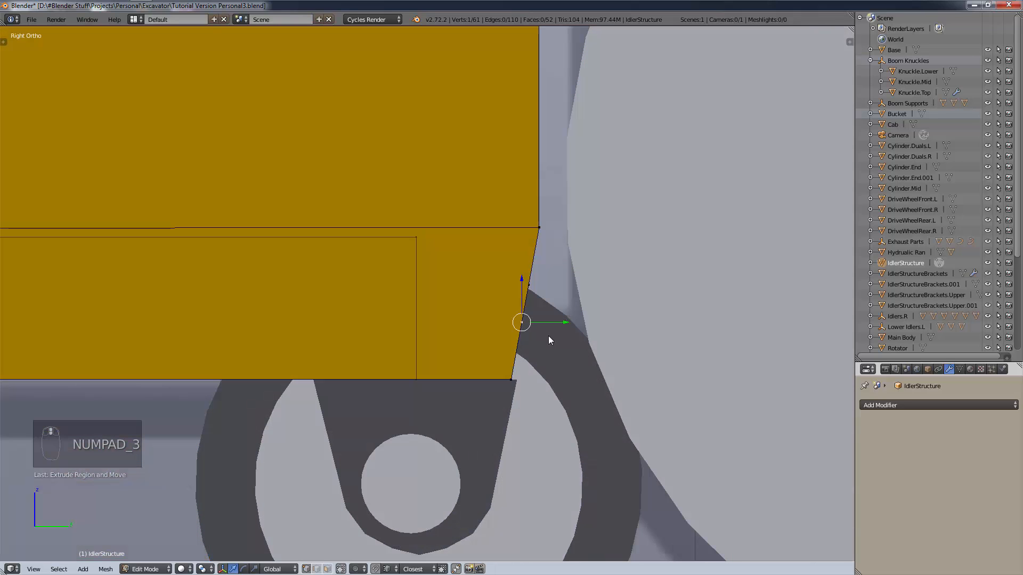
scroll(548, 336, up, 2)
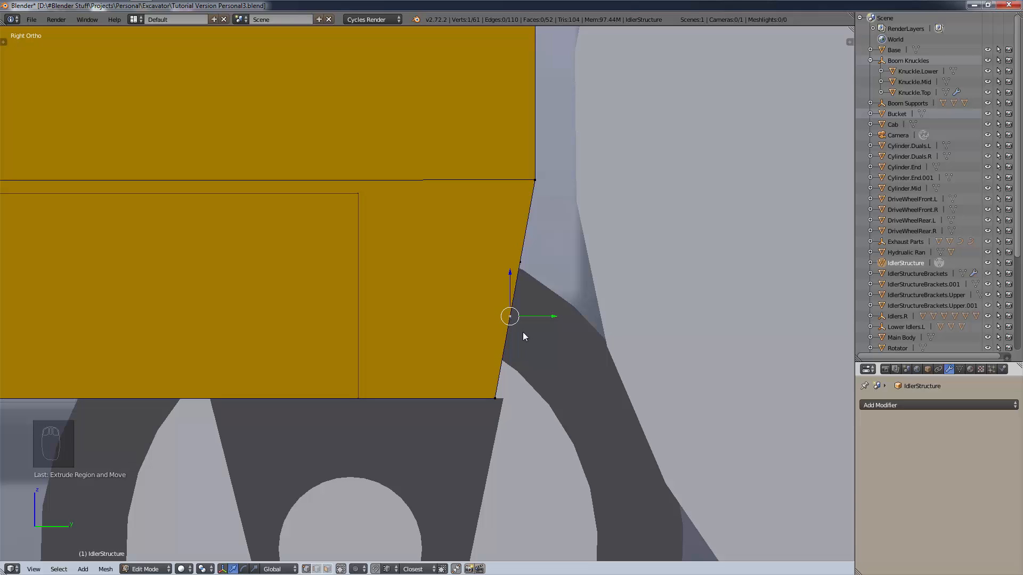
key(g)
click(498, 399)
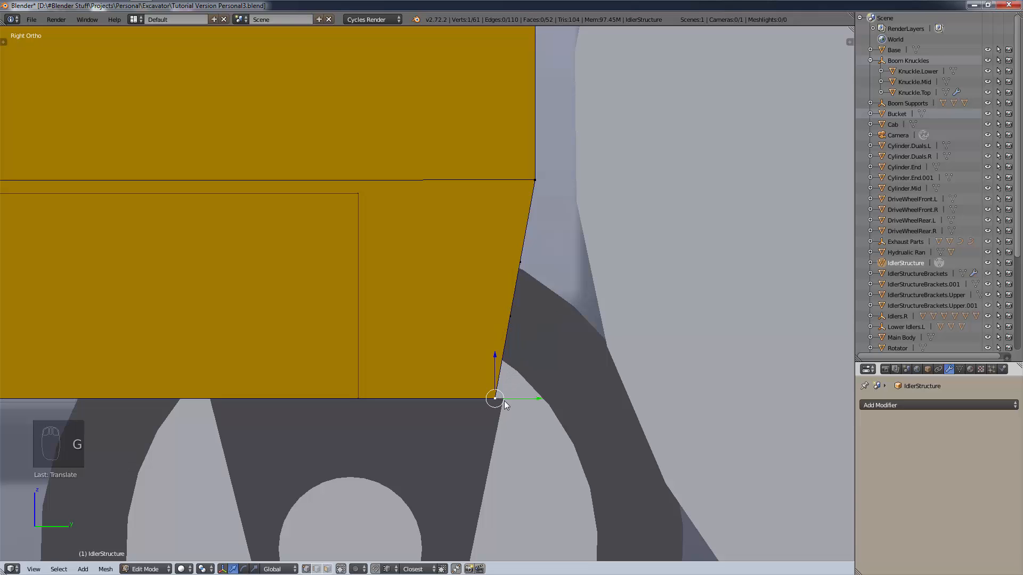
Try to move the extruded vertex along the global Y axis to line up with the loose edge's middle vertex, and undo the move.
mouse_move(504, 400)
middle_down()
mouse_move(563, 382)
mouse_move(516, 388)
middle_up()
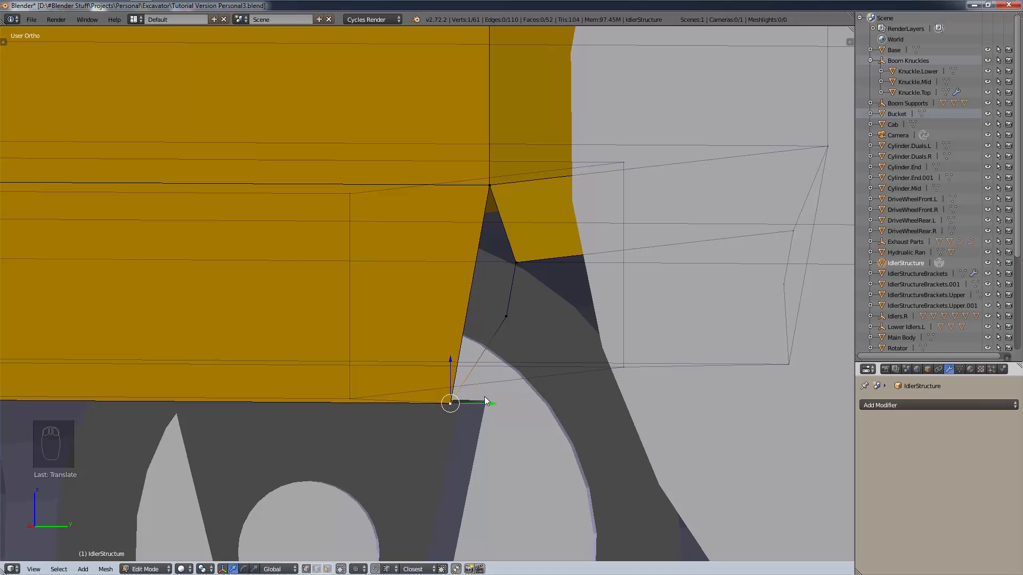
key(g)
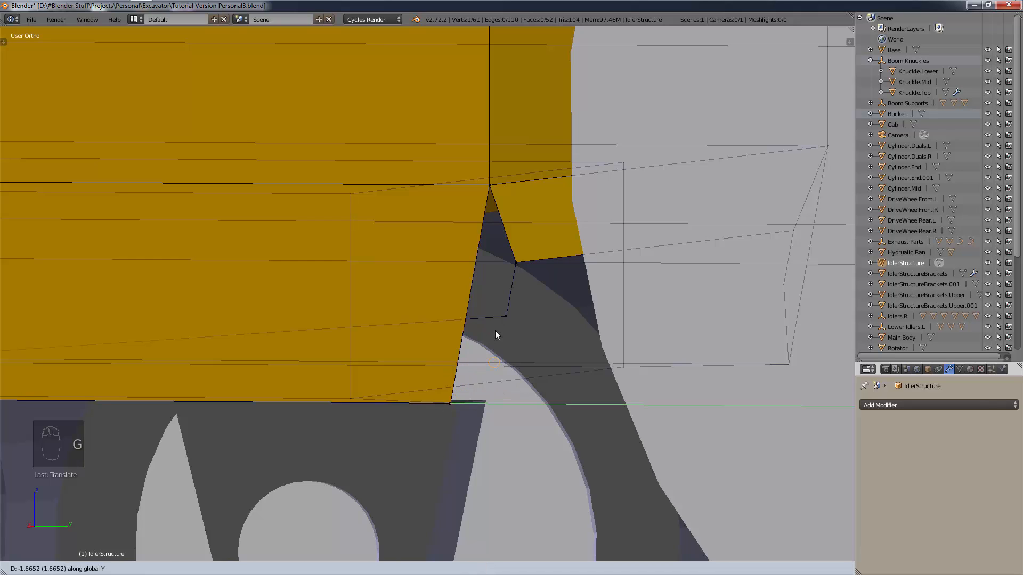
click(501, 323)
middle_drag(503, 329, 466, 368)
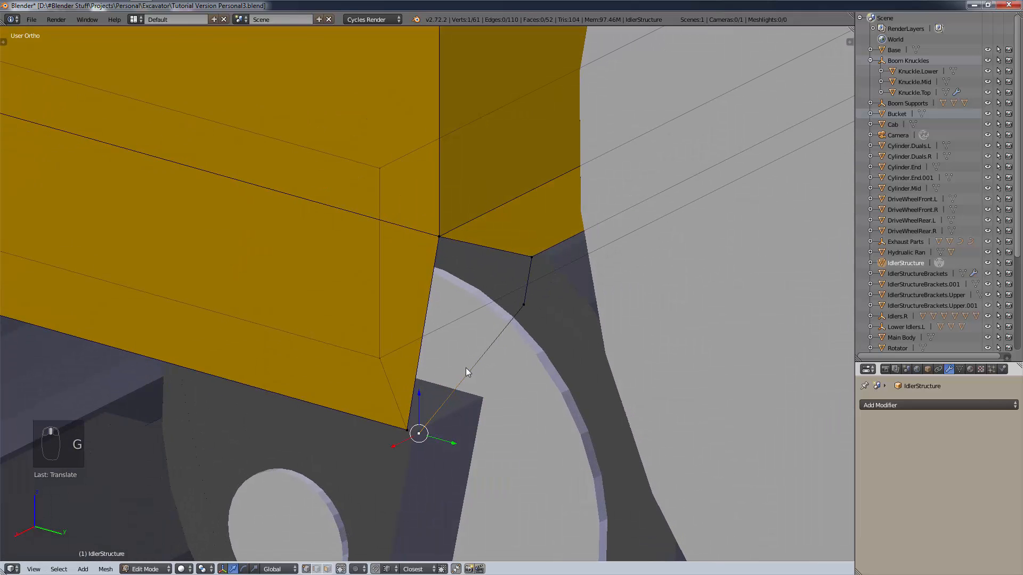
key(ctrl+z)
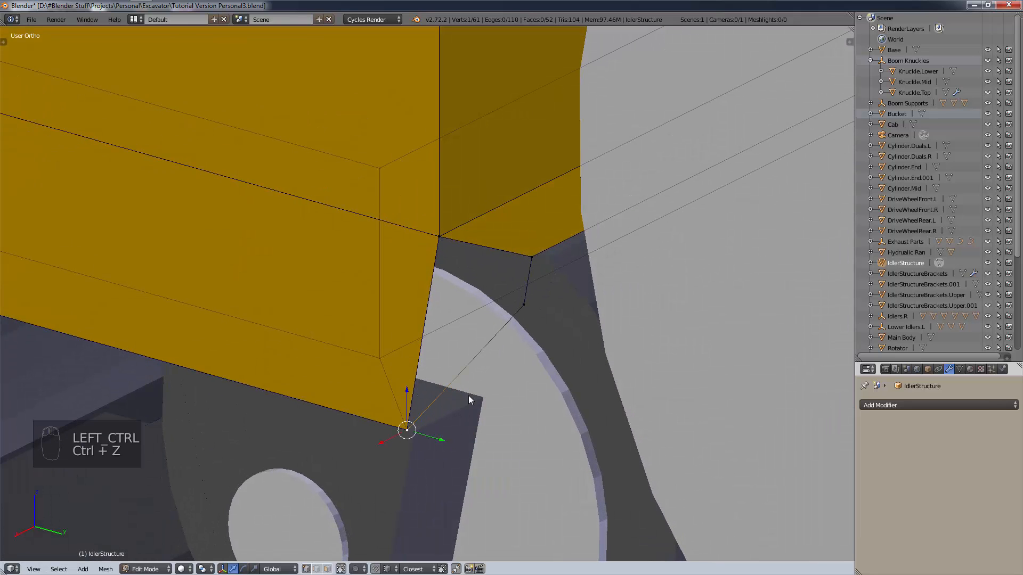
Snap the extruded vertex along the global X axis into line with the loose edge's middle vertex.
key(g)
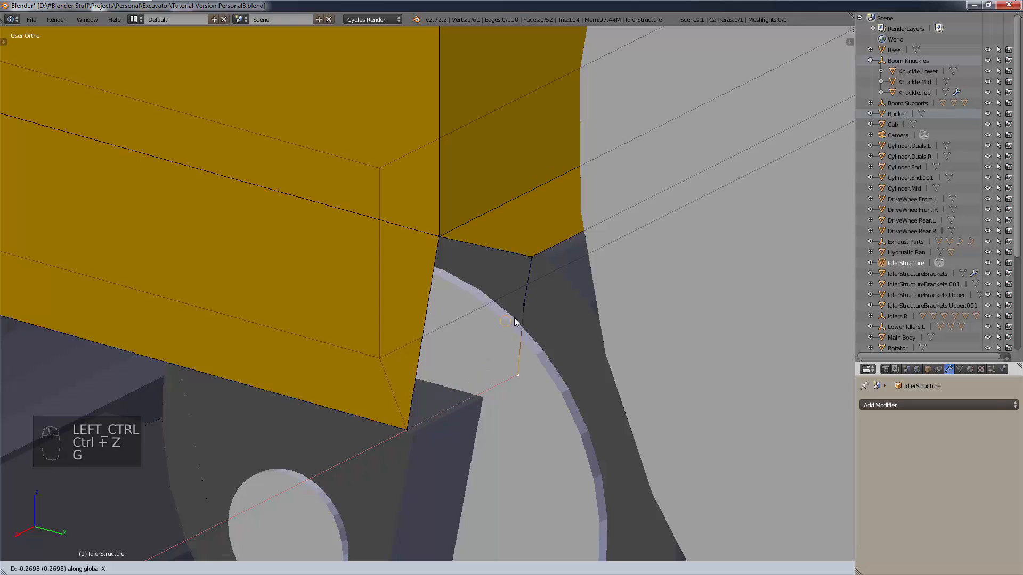
click(526, 301)
middle_drag(519, 341, 418, 382)
Join the extruded vertex to the frame's lower outer corner with an edge, try filling the end face, and undo the fill.
scroll(518, 323, down, 3)
shift+right_click(352, 397)
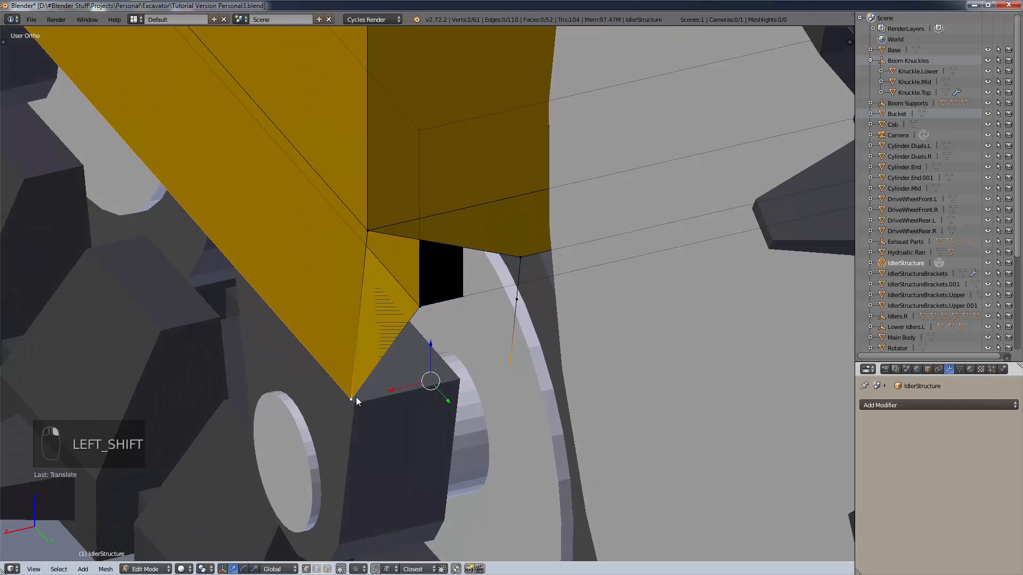
key(f)
key(f)
key(f)
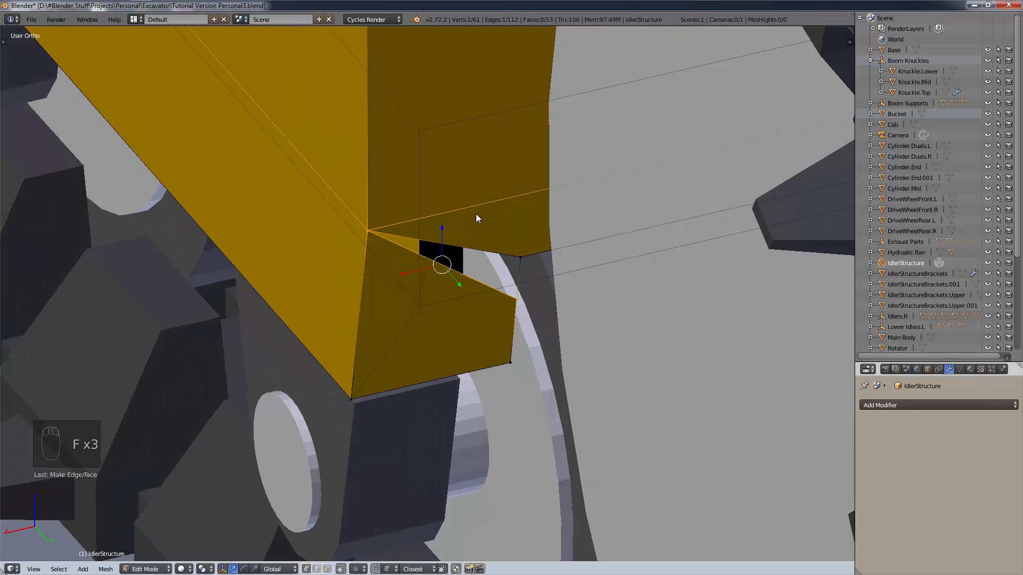
key(ctrl+z)
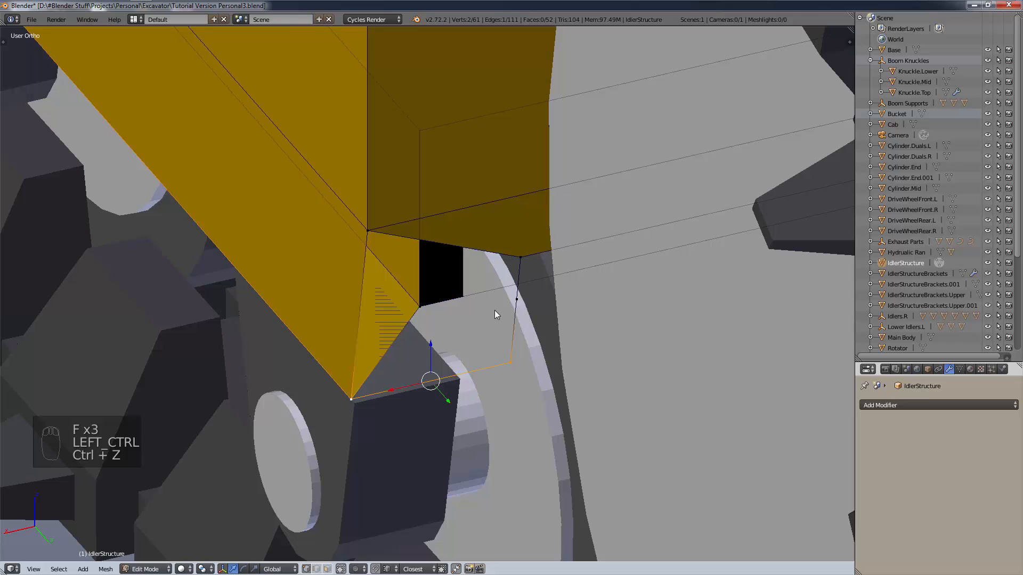
Dissolve the middle vertex of the loose vertical edge at the frame's end.
mouse_move(511, 303)
middle_down()
mouse_move(522, 279)
mouse_move(514, 287)
middle_up()
right_click(514, 296)
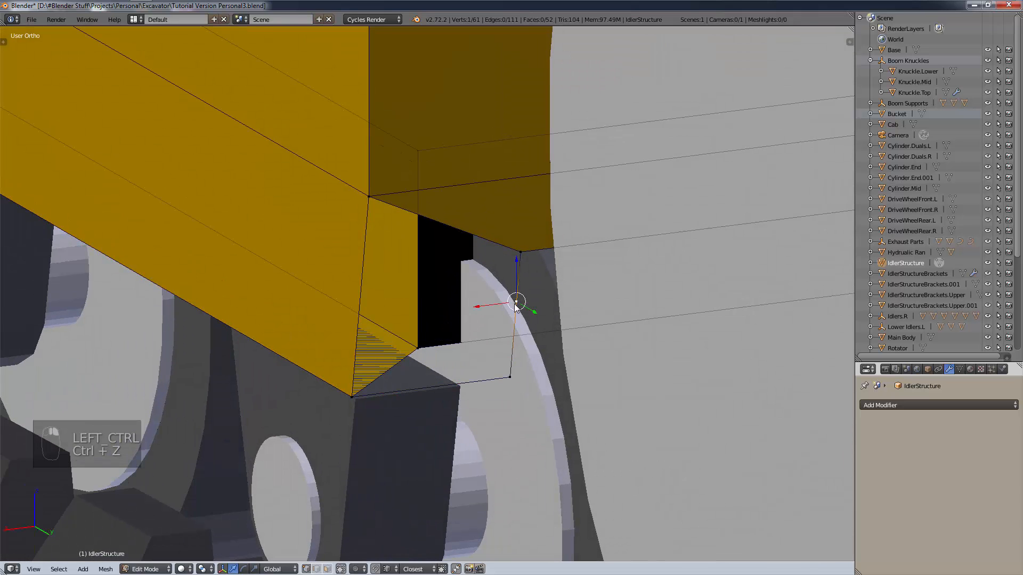
key(x)
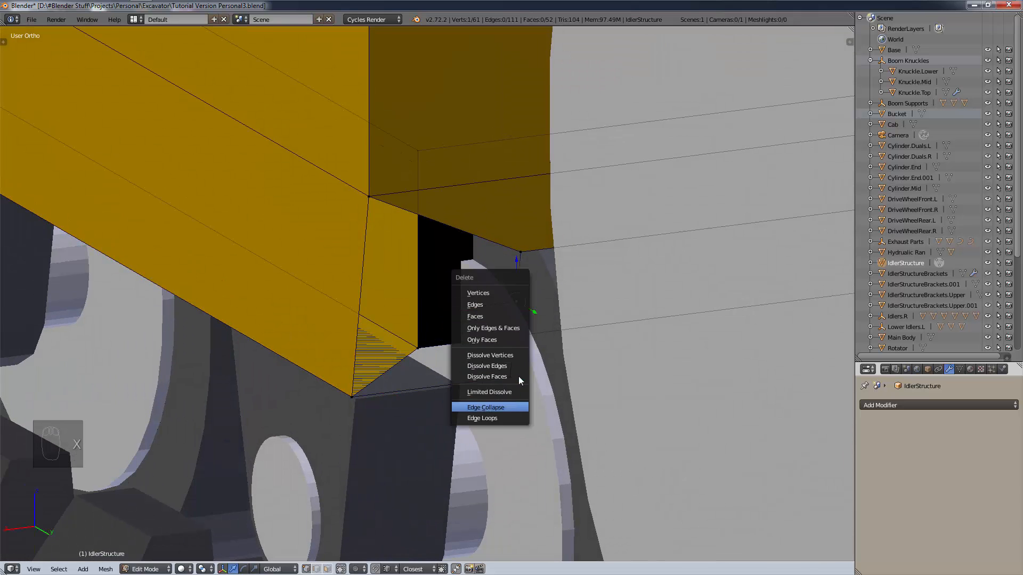
click(518, 355)
Fill the sloped end face between the new bottom edge and the frame's bevel edge above it.
right_click(515, 377)
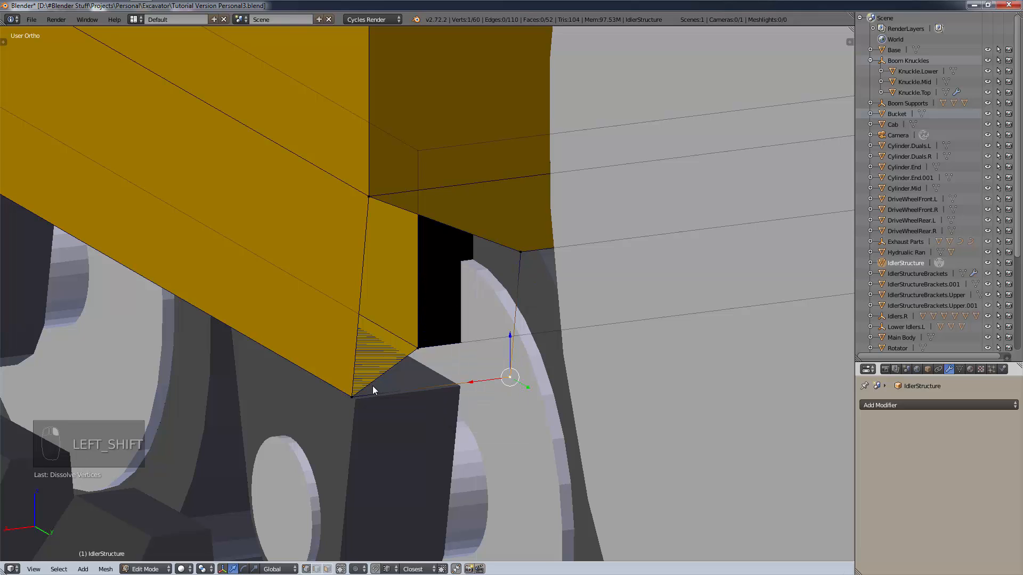
shift+right_click(360, 398)
middle_drag(456, 180, 465, 171)
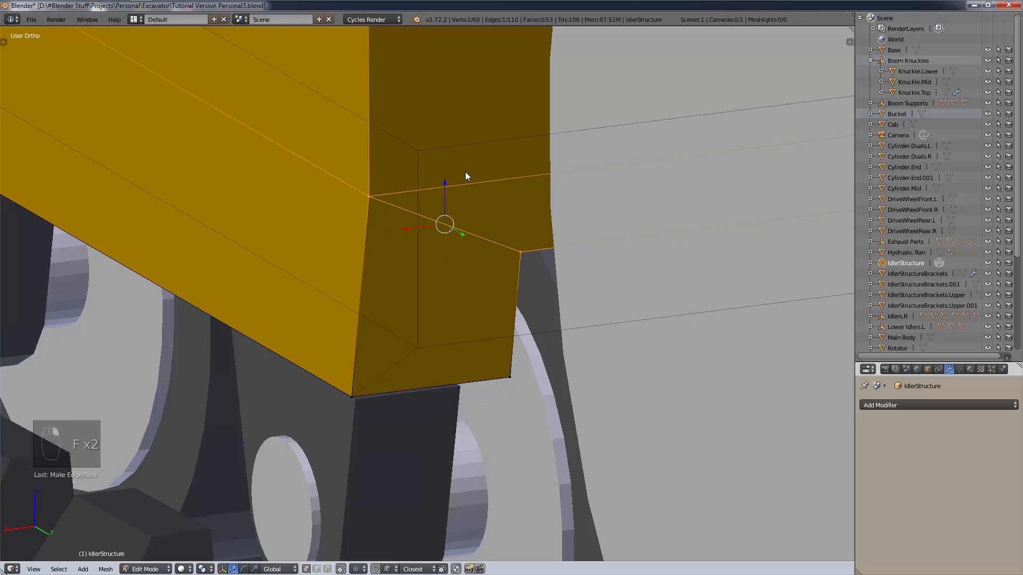
key(f)
key(f)
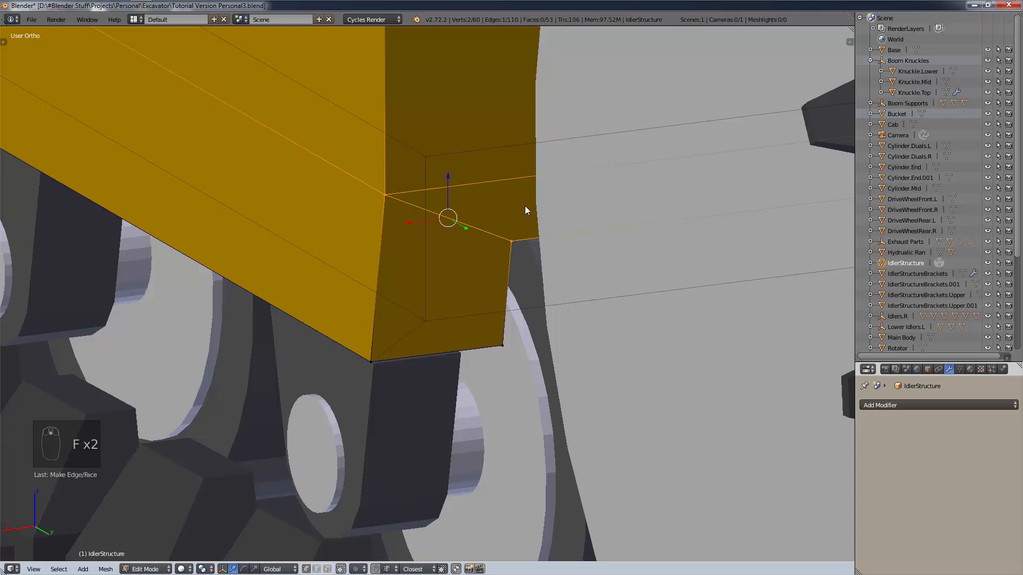
On the opposite side of the frame's end, move the end face's upper inner corner about 0.10 along the global X axis.
middle_drag(493, 343, 600, 325)
scroll(588, 314, up, 4)
right_click(502, 266)
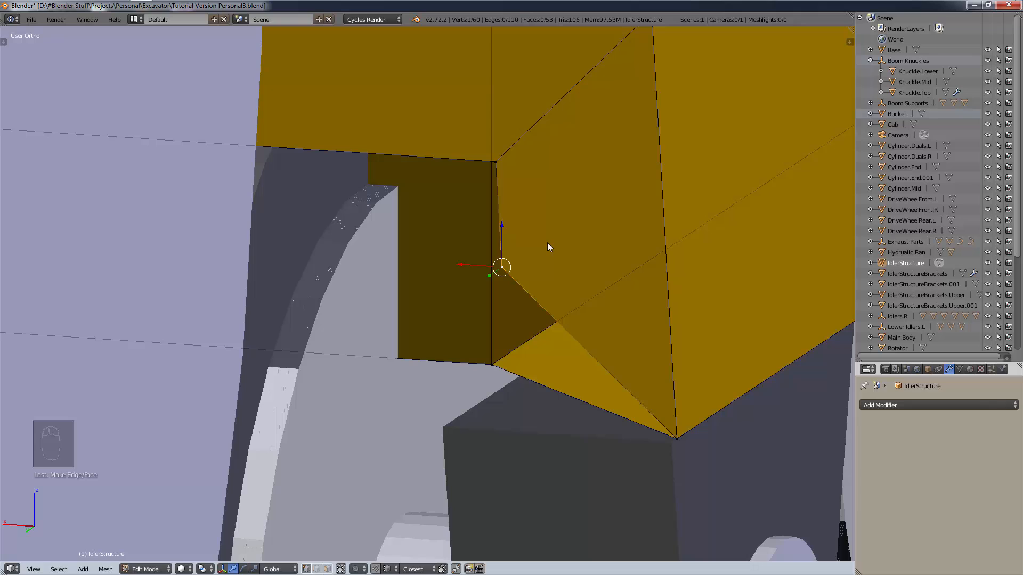
right_click(505, 163)
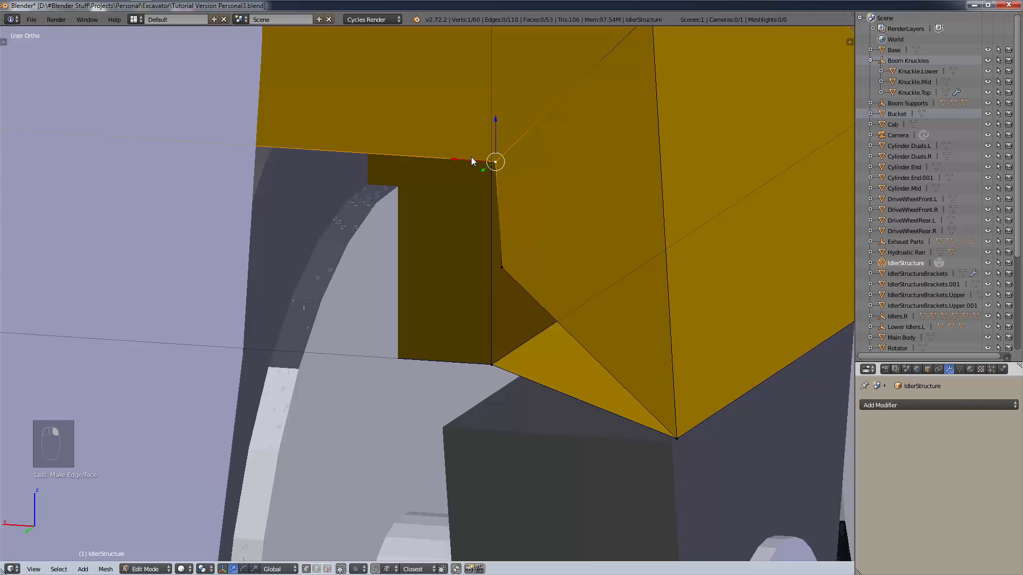
key(g)
key(x)
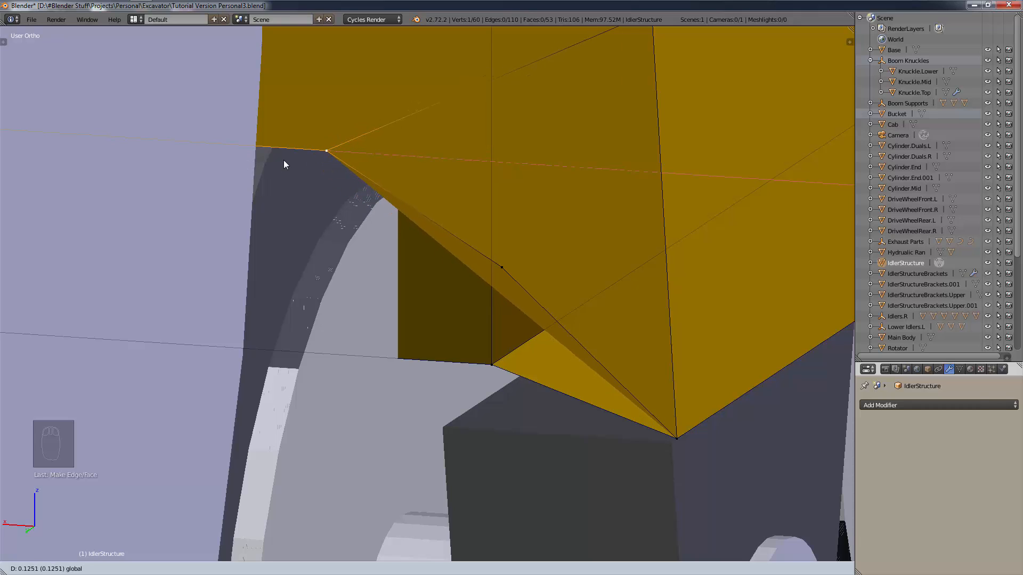
click(318, 151)
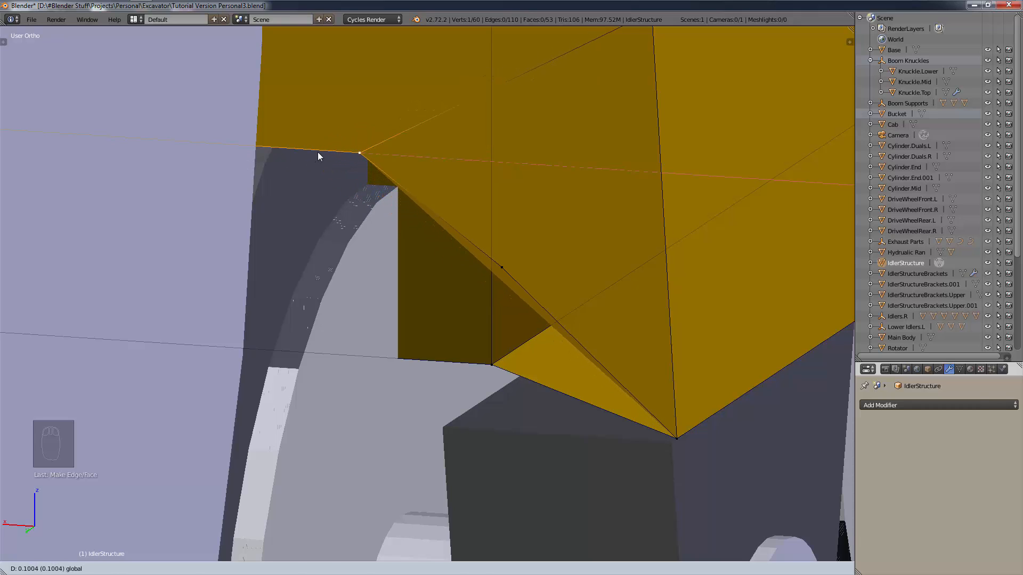
Pull that end face's lower inner vertex down and outward, and snap it along global Z level with the lower outer corner.
right_click(511, 256)
key(g)
key(g)
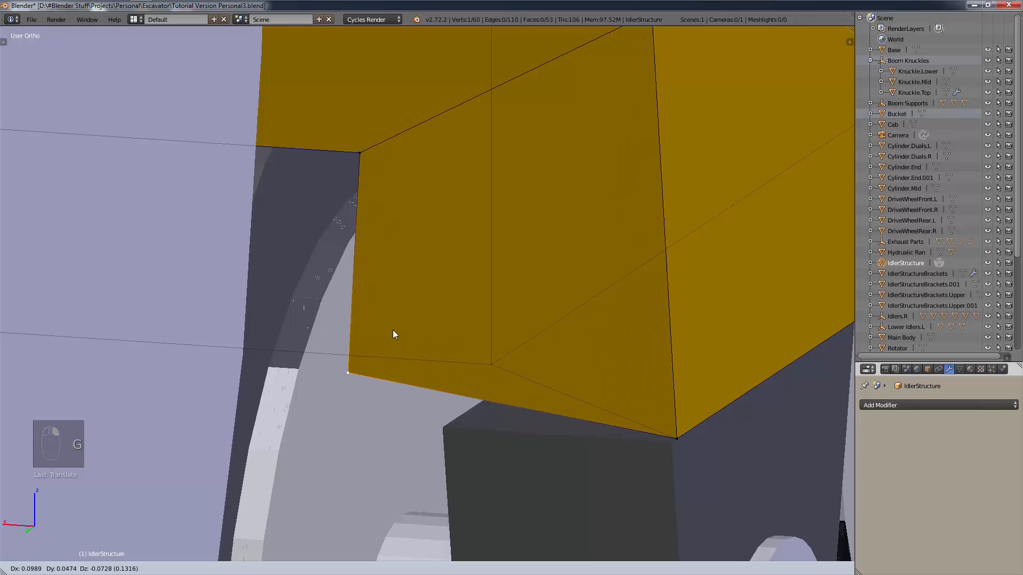
click(377, 367)
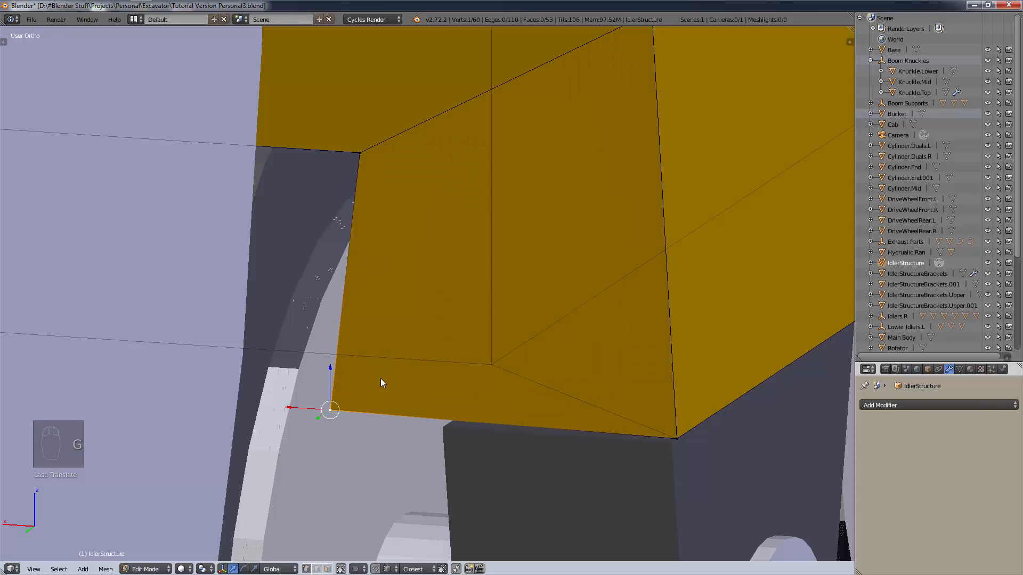
key(g)
key(z)
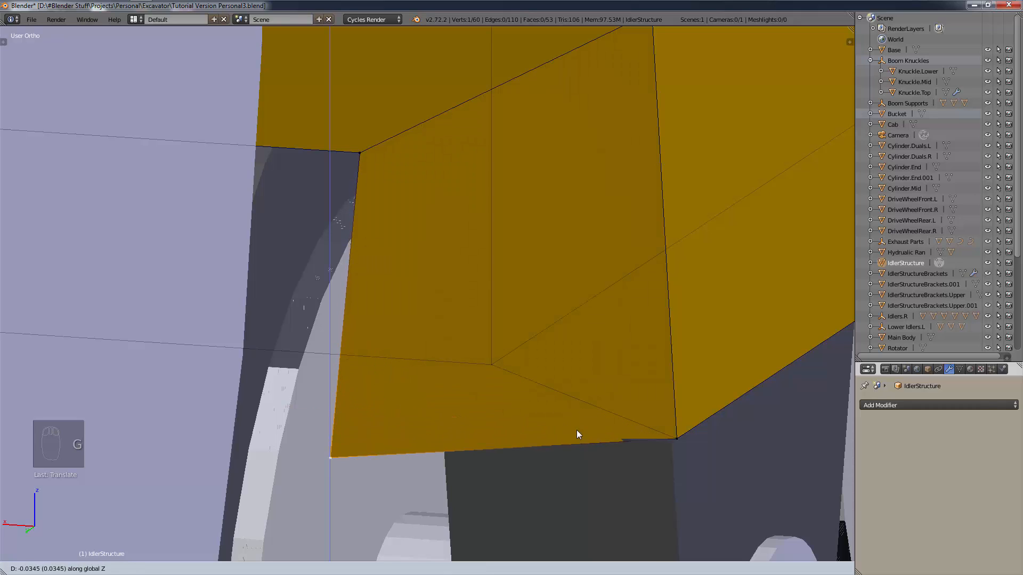
click(678, 440)
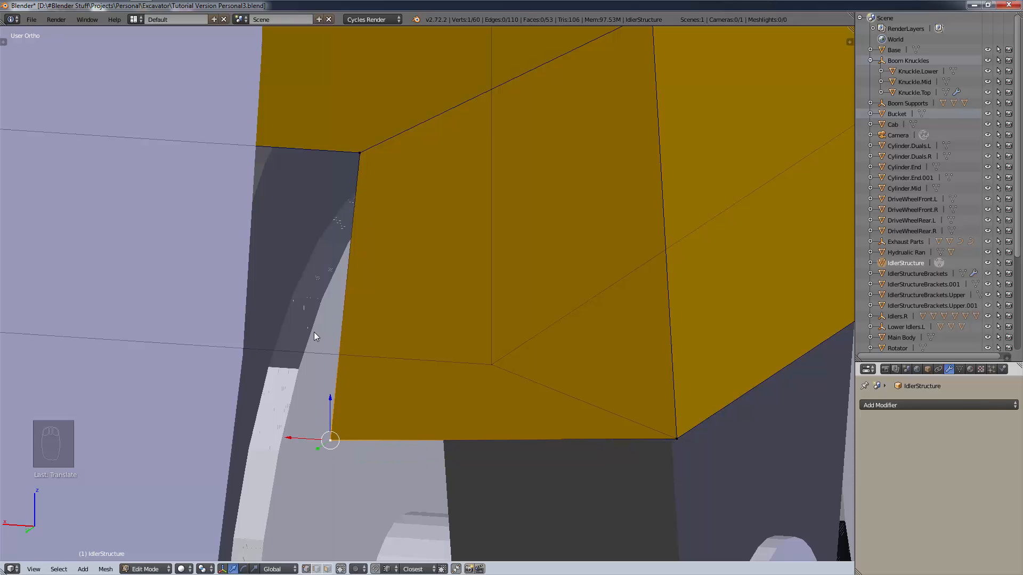
Snap the lower inner vertex along global X to the upper inner corner and along global Y to the lower outer corner.
key(g)
key(x)
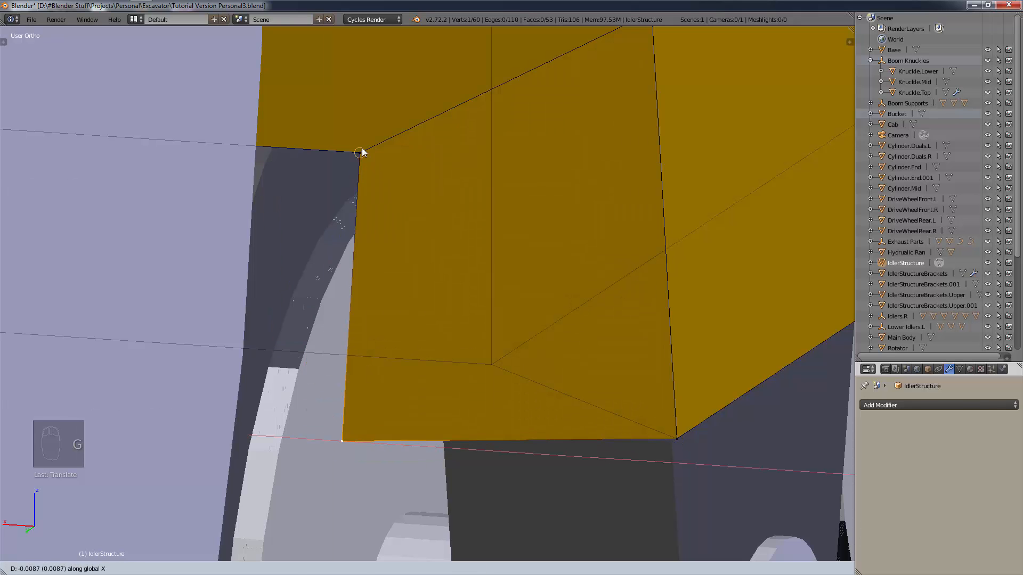
click(362, 148)
scroll(429, 284, down, 4)
middle_drag(492, 318, 450, 346)
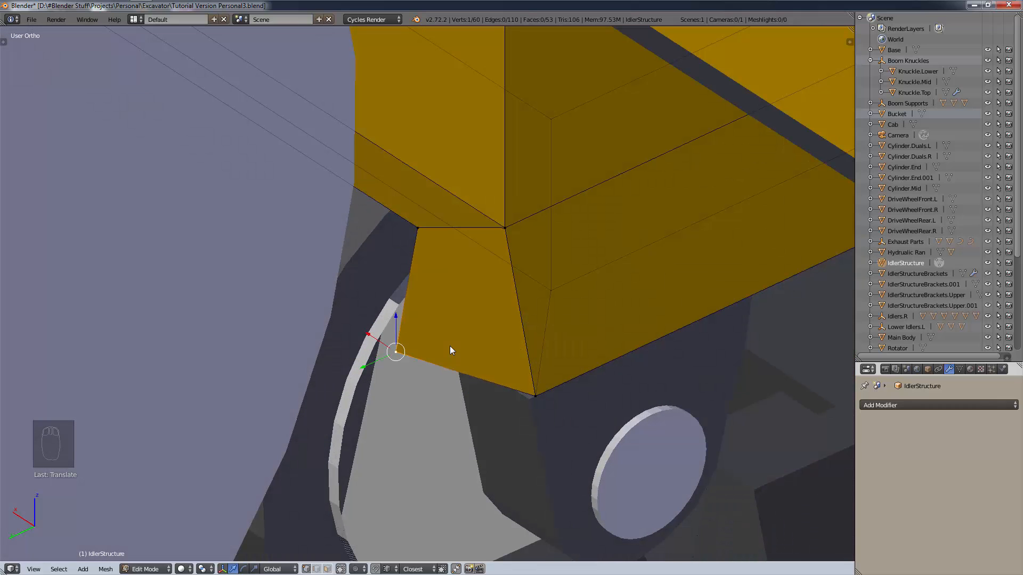
key(g)
key(y)
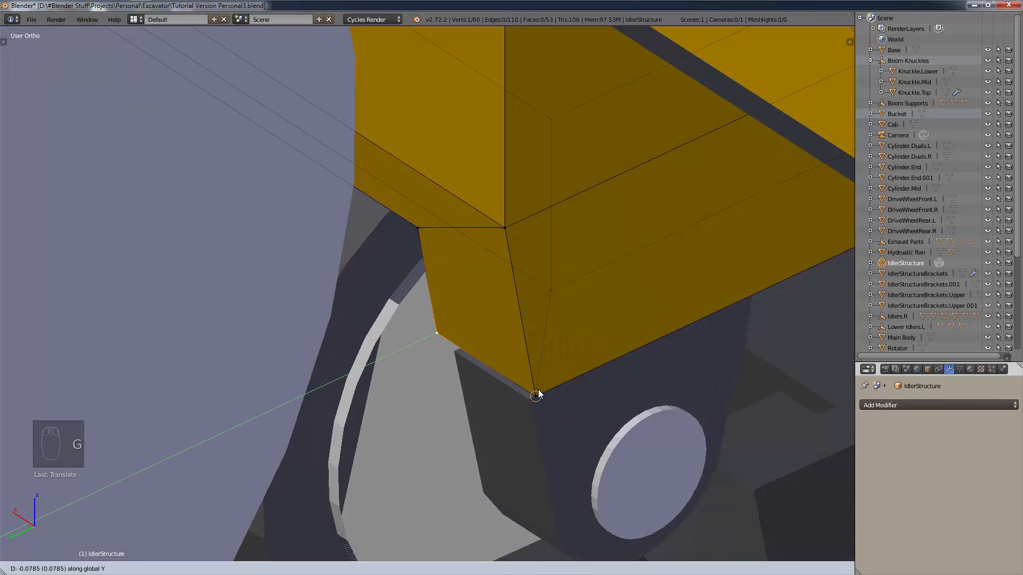
Move the lower corner vertex about -0.08 along global Y and fill the open underside at that corner of the frame.
click(537, 394)
scroll(505, 350, up, 6)
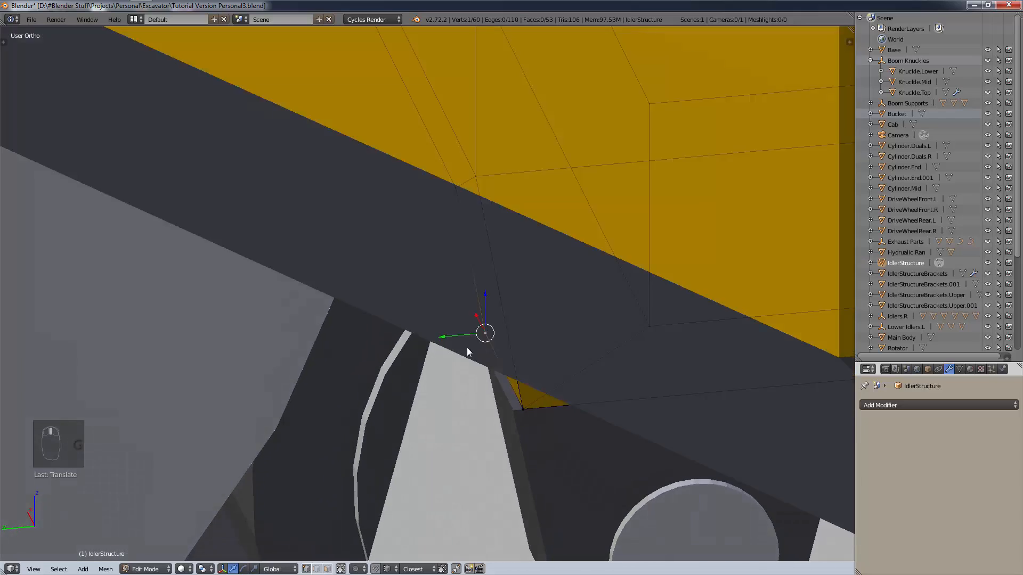
middle_drag(466, 347, 560, 296)
shift+right_click(409, 438)
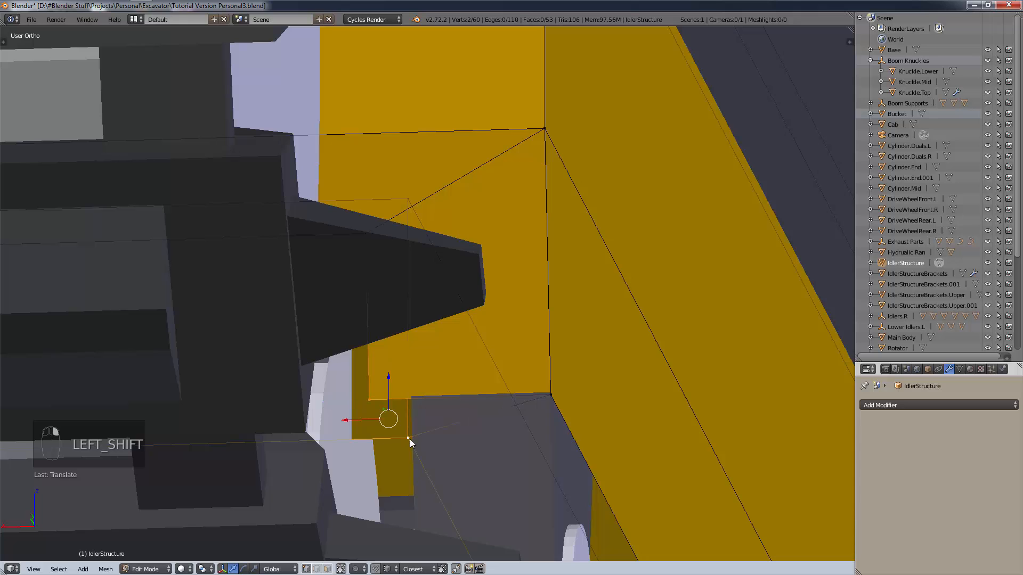
key(f)
right_click(585, 372)
key(f)
scroll(524, 405, down, 3)
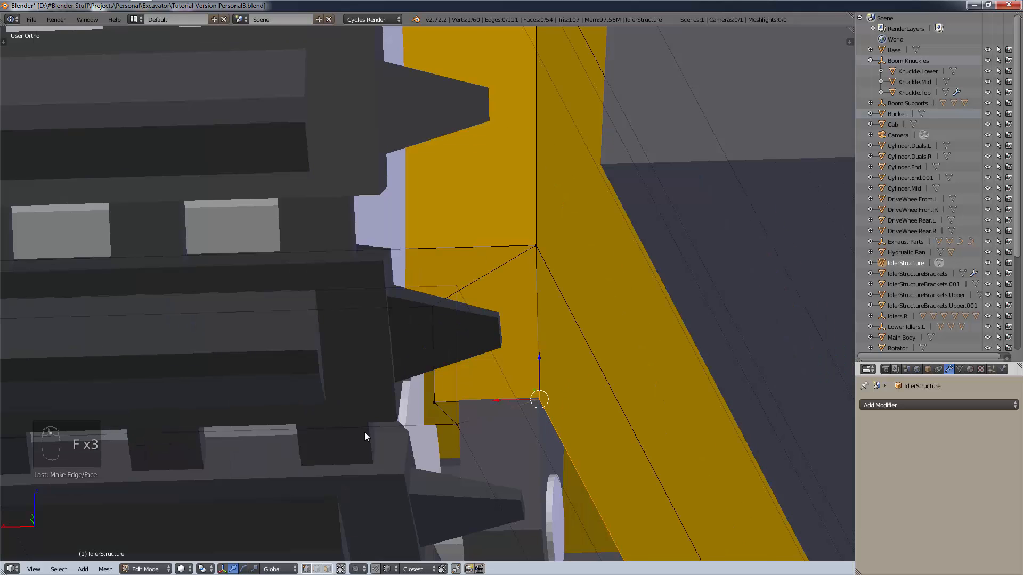
Fill the open underside between the lower corner vertices at the opposite end of the idler structure.
middle_drag(365, 433, 334, 416)
scroll(331, 420, down, 3)
middle_drag(282, 441, 342, 430)
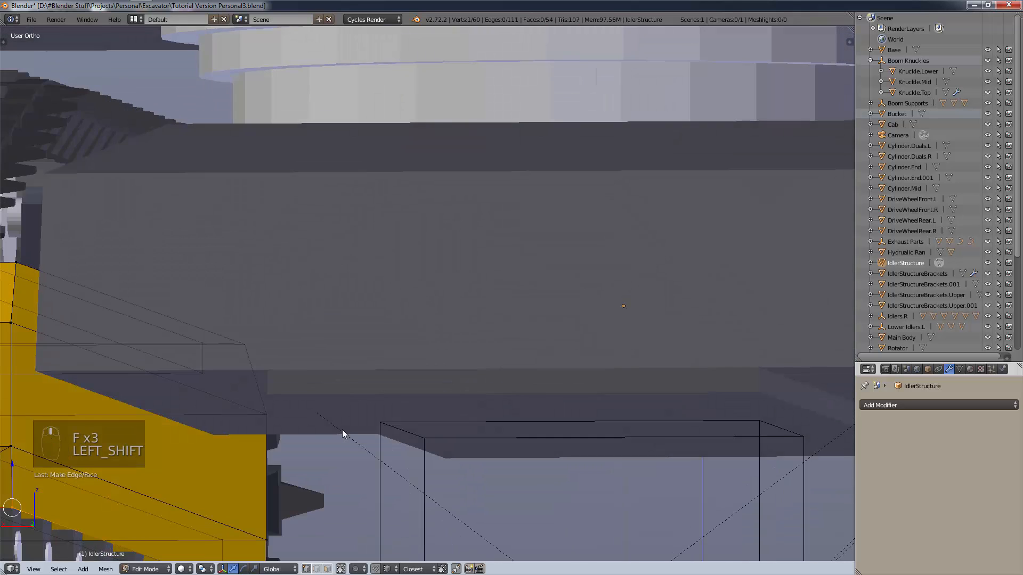
shift+middle_drag(277, 418, 399, 416)
shift+middle_drag(224, 500, 403, 426)
scroll(336, 427, up, 3)
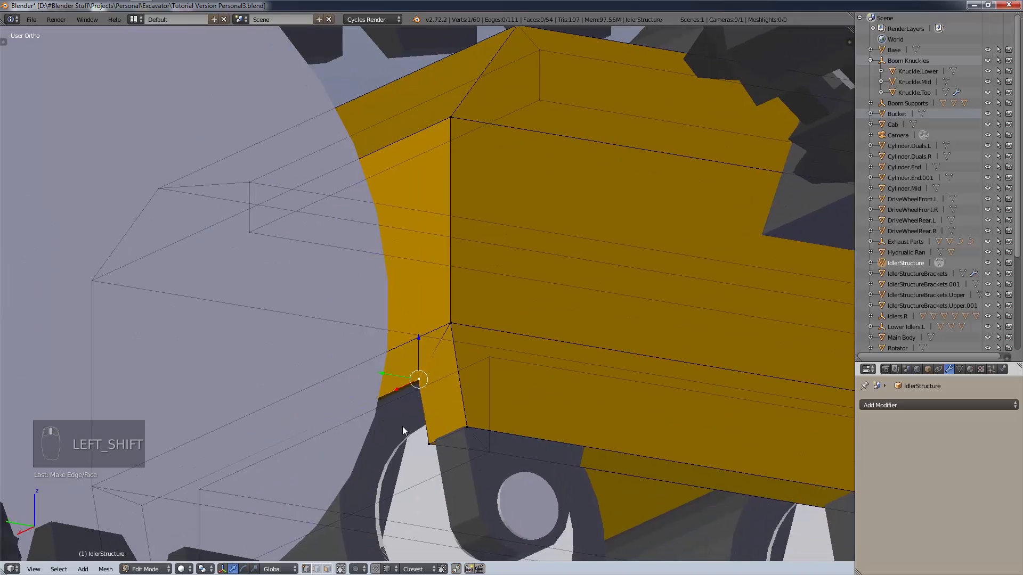
shift+click(154, 509)
middle_drag(404, 536, 400, 523)
shift+middle_drag(548, 480, 352, 340)
scroll(549, 413, down, 4)
middle_drag(586, 430, 692, 453)
scroll(439, 347, up, 4)
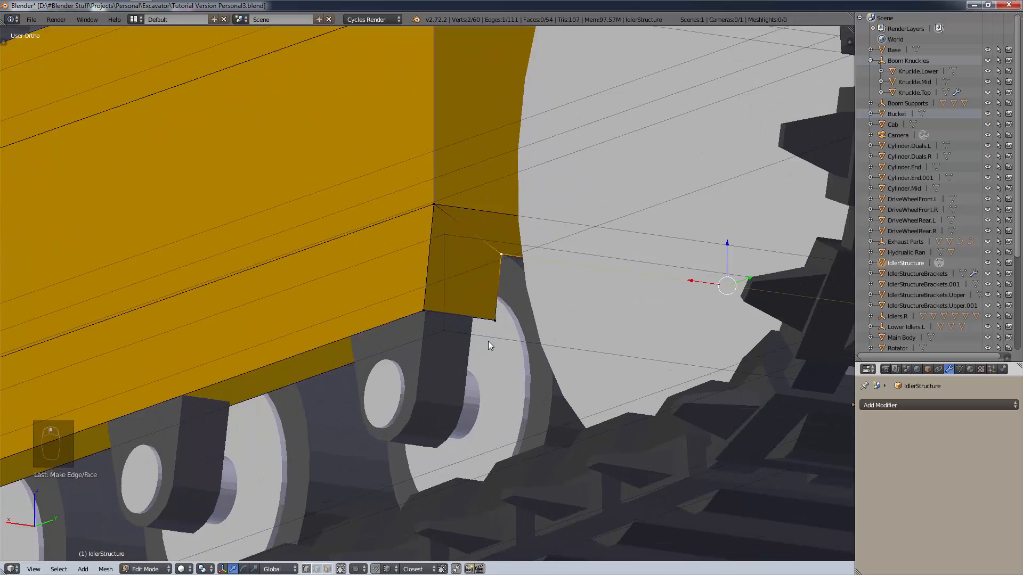
middle_drag(488, 341, 493, 327)
scroll(493, 327, up, 6)
right_click(497, 313)
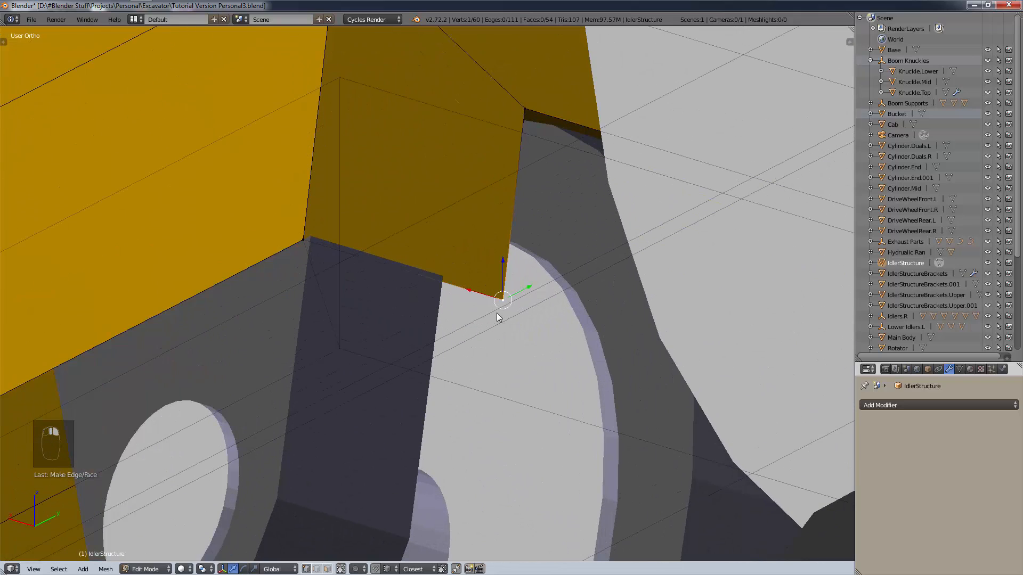
shift+right_click(339, 352)
middle_drag(554, 359, 452, 428)
key(f)
key(f)
key(f)
key(f)
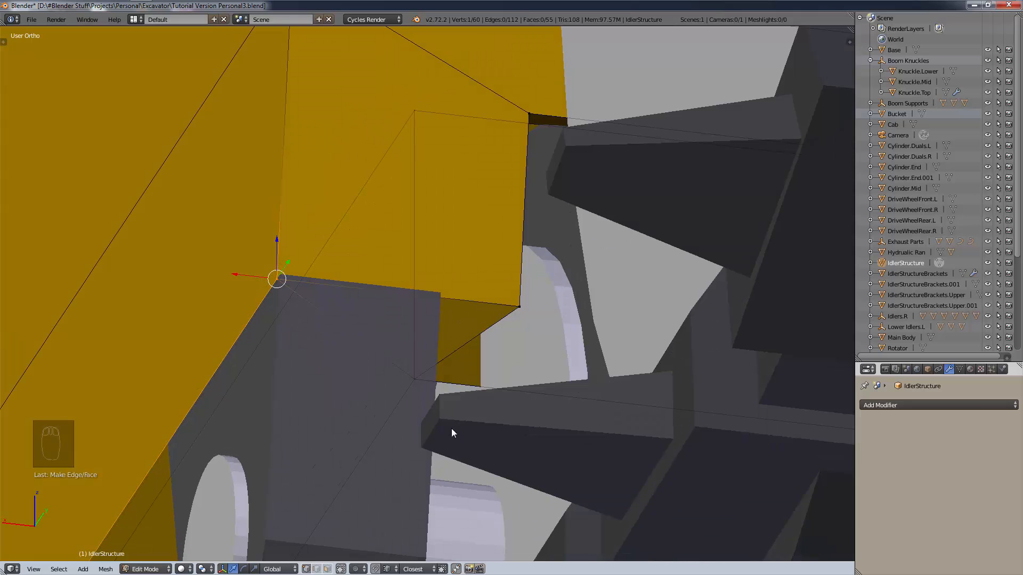
Delete the inner face near the frame's end with Only Faces and remove the leftover edge beside it.
click(330, 569)
middle_drag(469, 367, 535, 414)
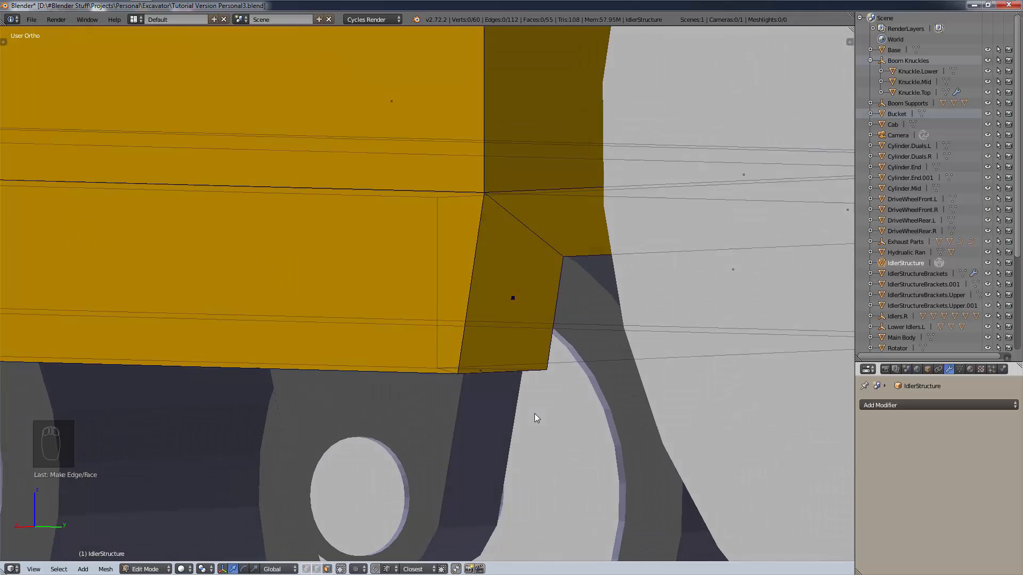
right_click(739, 278)
key(x)
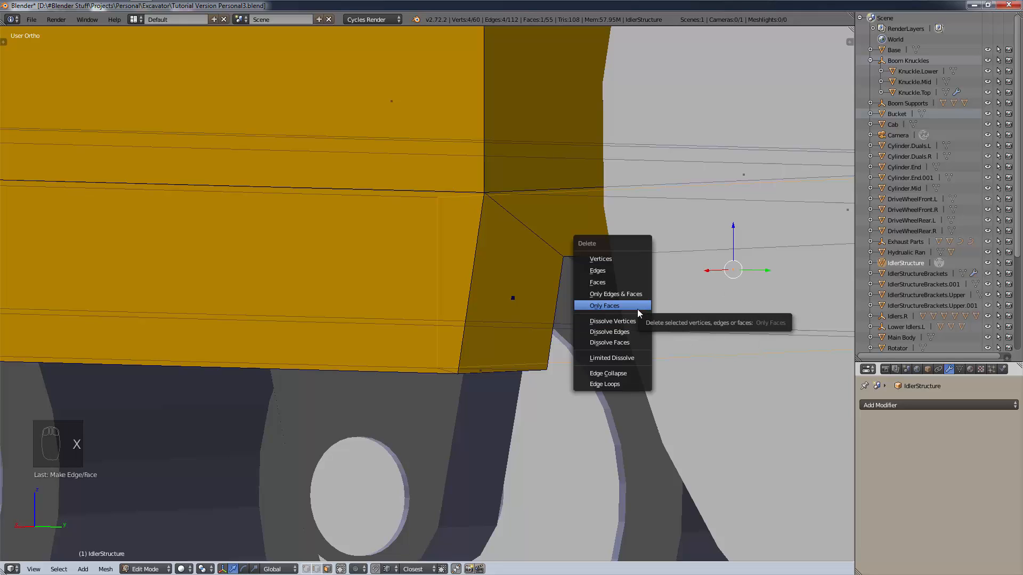
click(638, 311)
middle_drag(637, 309, 636, 369)
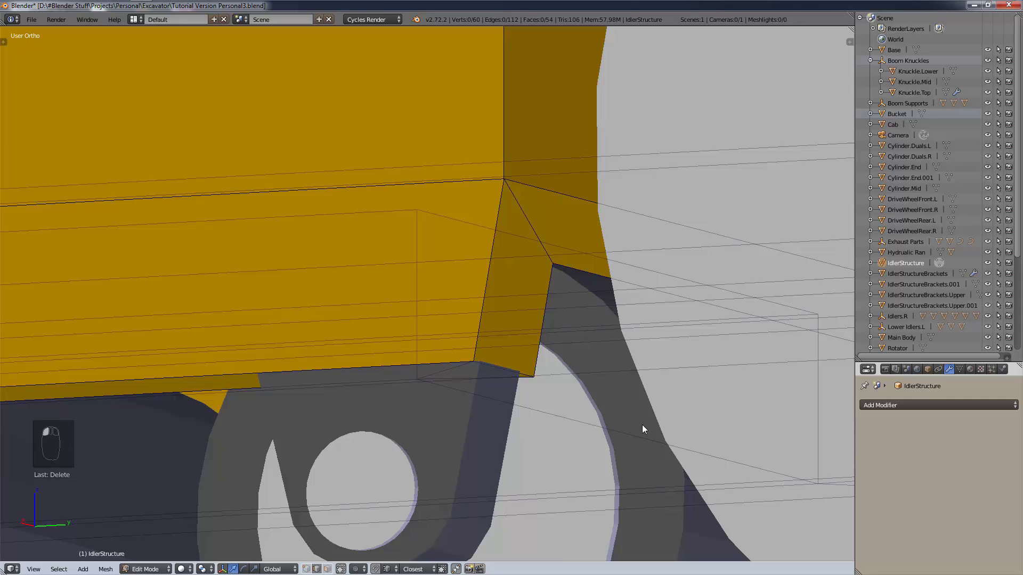
key(x)
click(651, 388)
Examine the idler structure's underside and its far end around the drive wheel from several angles.
mouse_move(651, 388)
middle_down()
mouse_move(660, 358)
mouse_move(670, 363)
mouse_move(664, 341)
mouse_move(637, 335)
mouse_move(653, 367)
mouse_move(698, 383)
mouse_move(702, 397)
mouse_move(726, 402)
mouse_move(748, 384)
mouse_move(751, 402)
mouse_move(684, 396)
mouse_move(653, 370)
mouse_move(667, 308)
mouse_move(621, 334)
mouse_move(600, 376)
mouse_move(655, 404)
middle_up()
shift+middle_drag(549, 415, 733, 424)
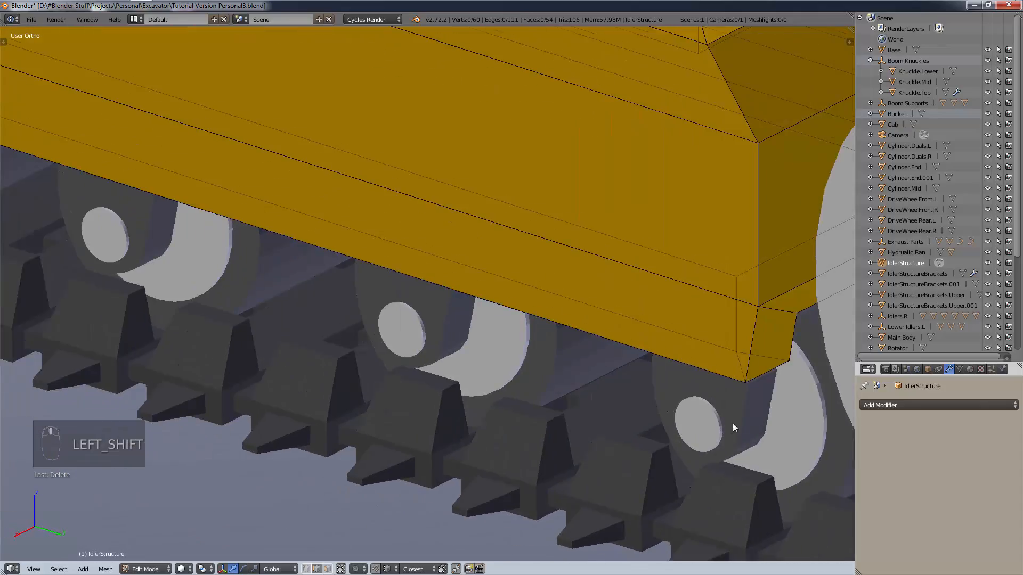
scroll(733, 423, down, 5)
middle_drag(410, 351, 0, 310)
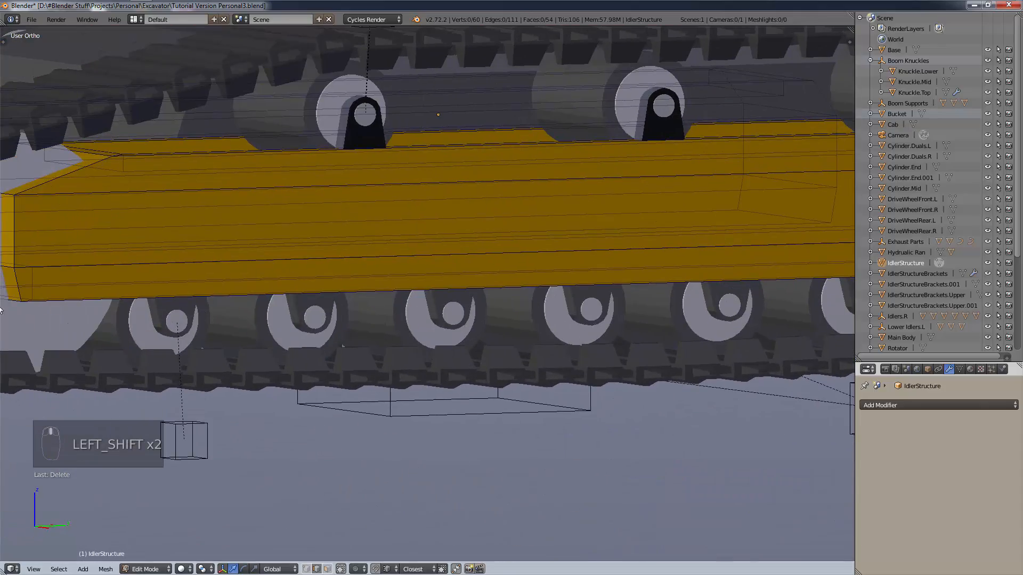
shift+middle_drag(207, 280, 469, 320)
scroll(436, 266, up, 2)
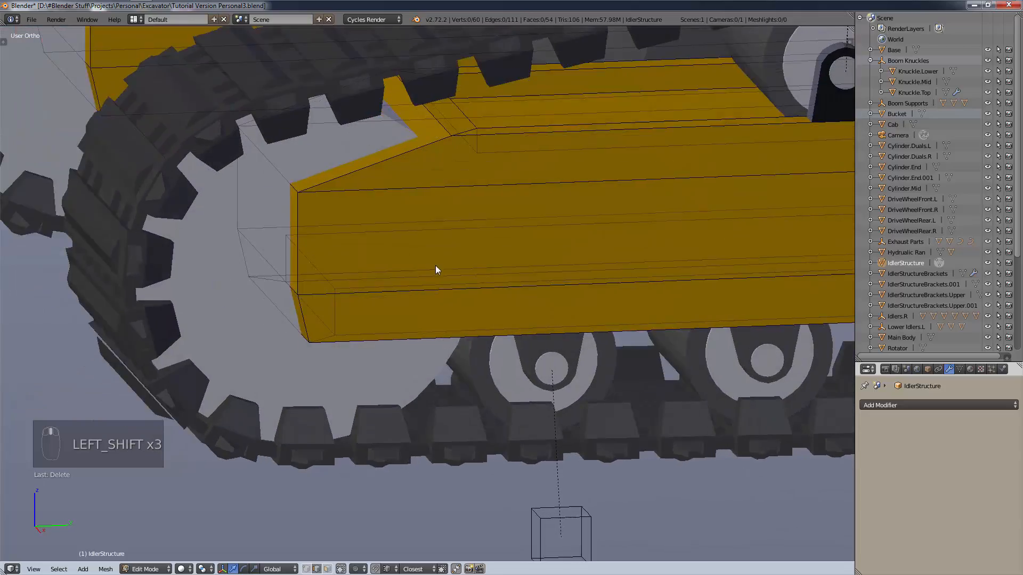
mouse_move(436, 266)
middle_down()
mouse_move(415, 265)
mouse_move(429, 264)
mouse_move(447, 234)
mouse_move(420, 226)
mouse_move(403, 239)
mouse_move(415, 264)
mouse_move(447, 266)
middle_up()
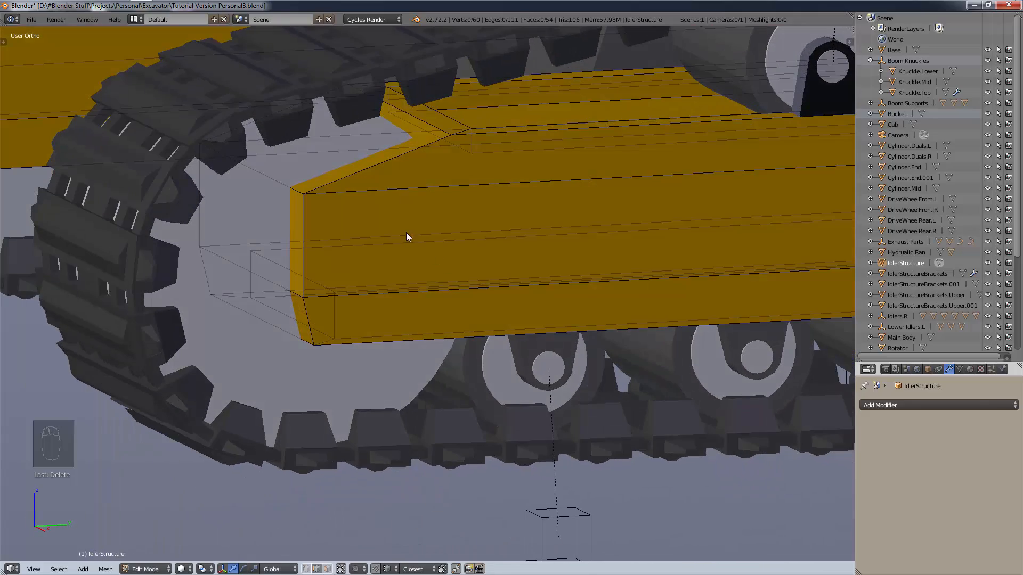
middle_drag(406, 233, 446, 202)
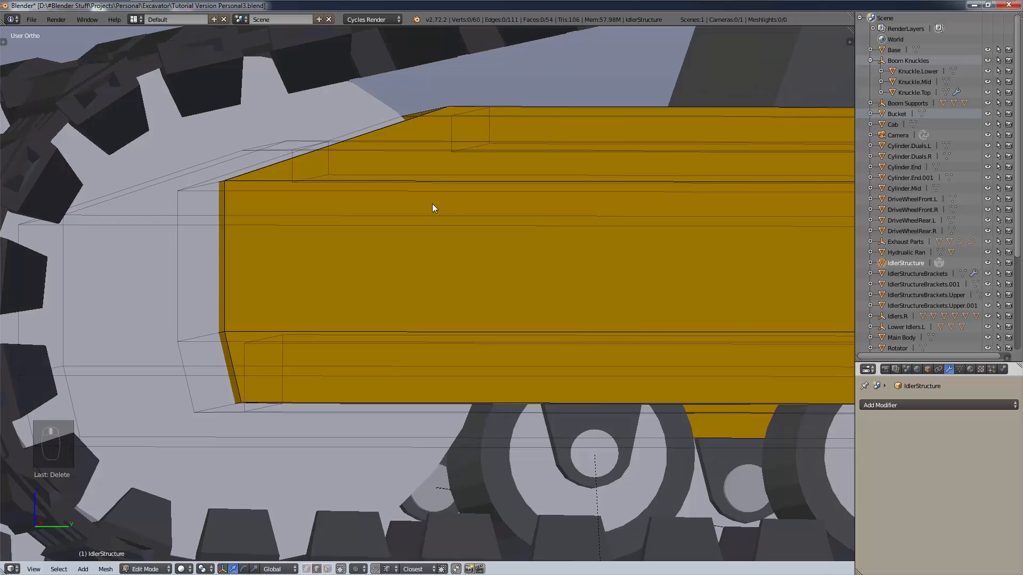
In right side view, circle-select the frame's end vertices below the top edge and shift them inward along Y, clear of the drive wheel.
key(KP_3)
key(c)
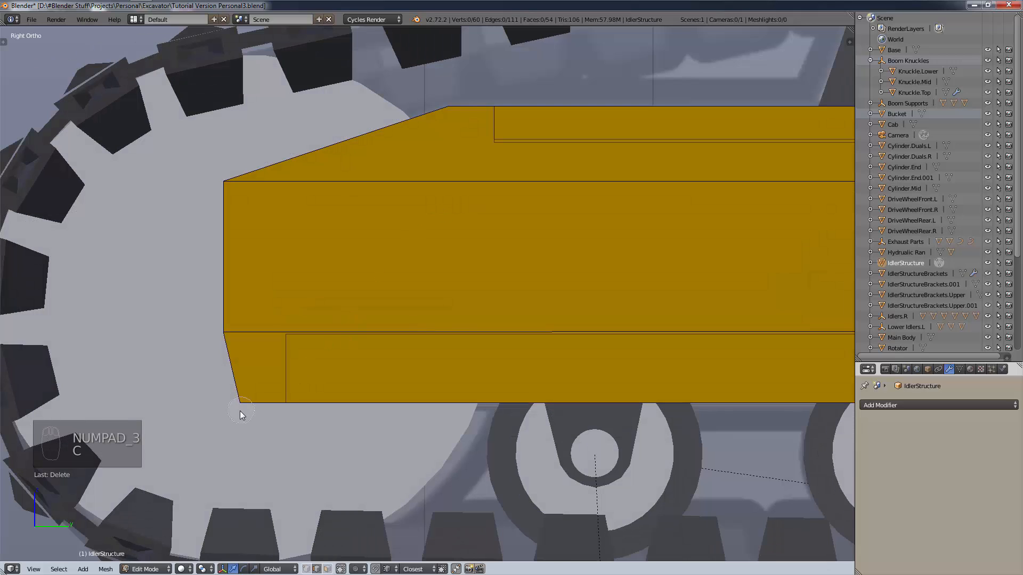
drag(240, 411, 222, 328)
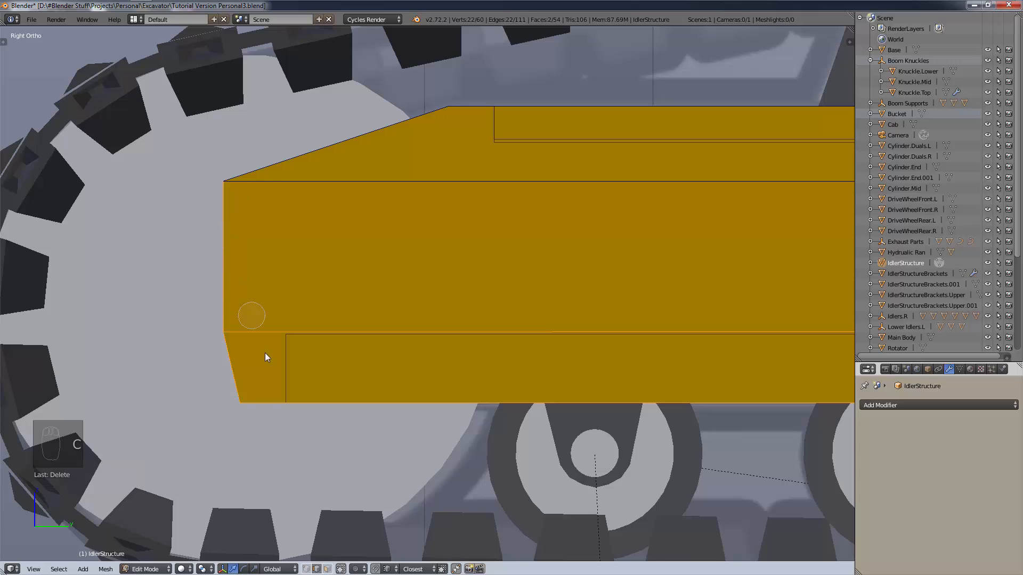
click(310, 566)
key(a)
key(c)
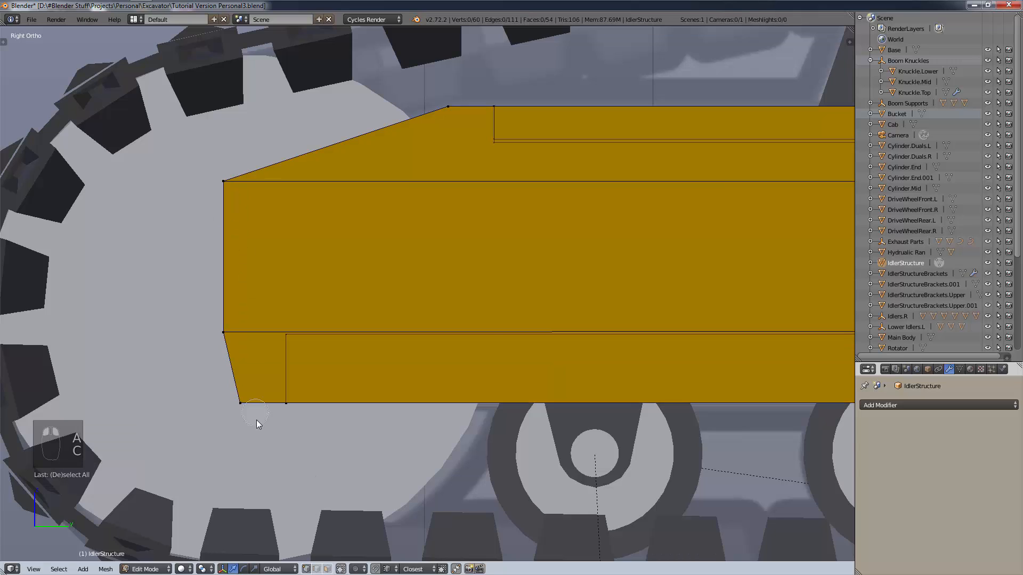
drag(253, 418, 225, 325)
drag(228, 183, 448, 101)
click(275, 390)
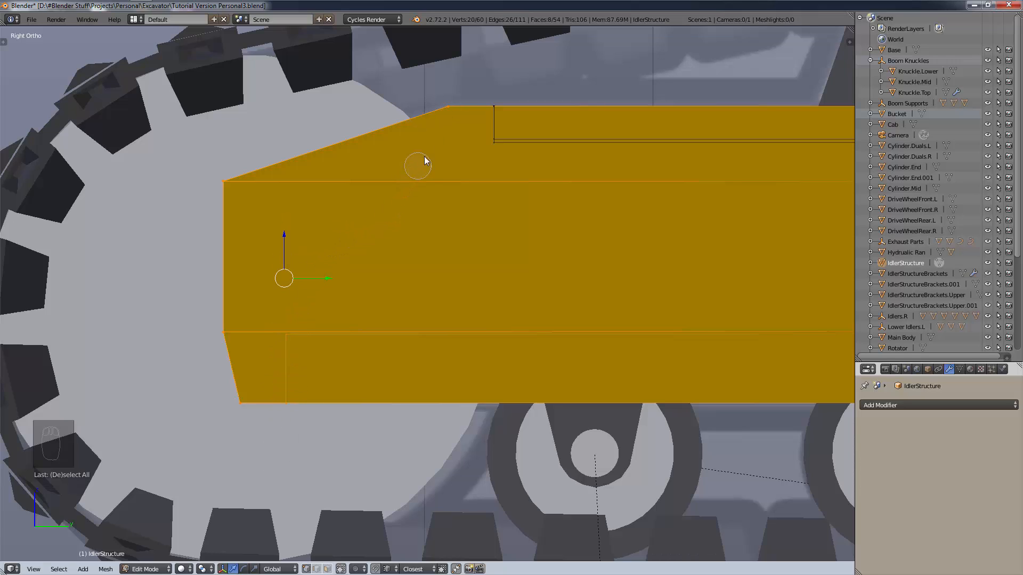
middle_click(449, 111)
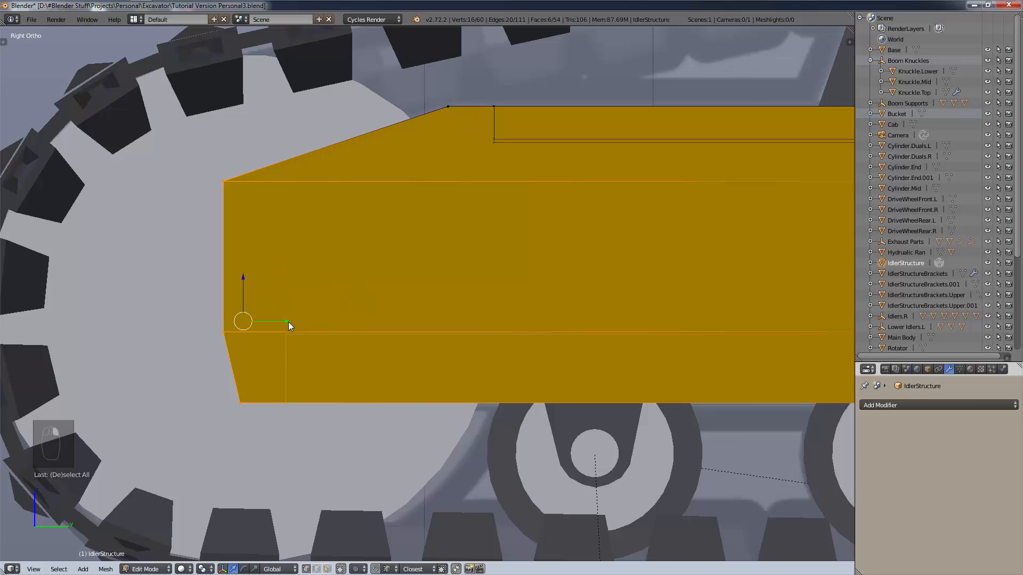
drag(289, 321, 496, 296)
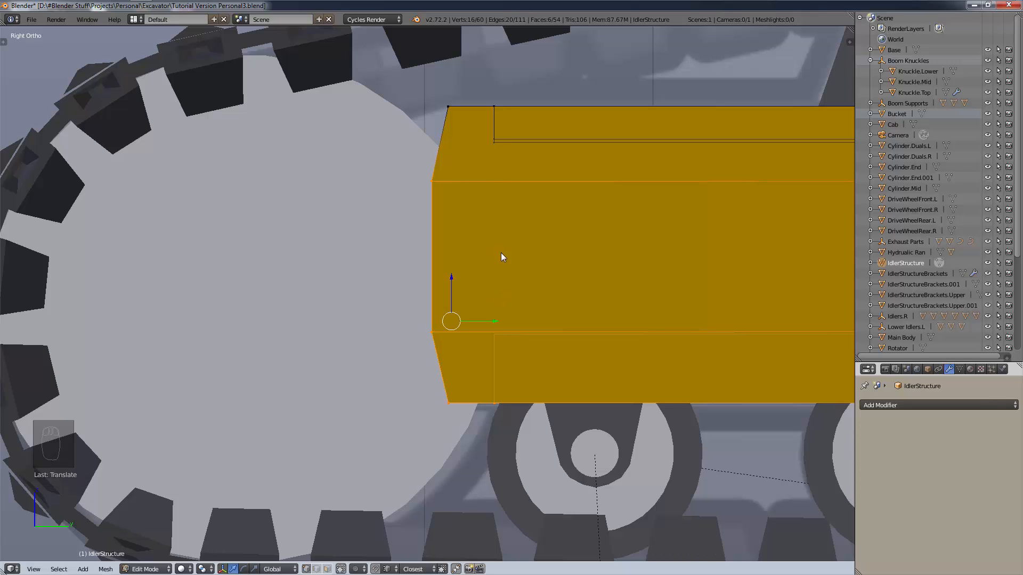
Select the top edge vertices at the shortened frame end and move them slightly inward along the Y axis.
key(a)
click(450, 108)
right_click(449, 109)
middle_drag(450, 109, 386, 149)
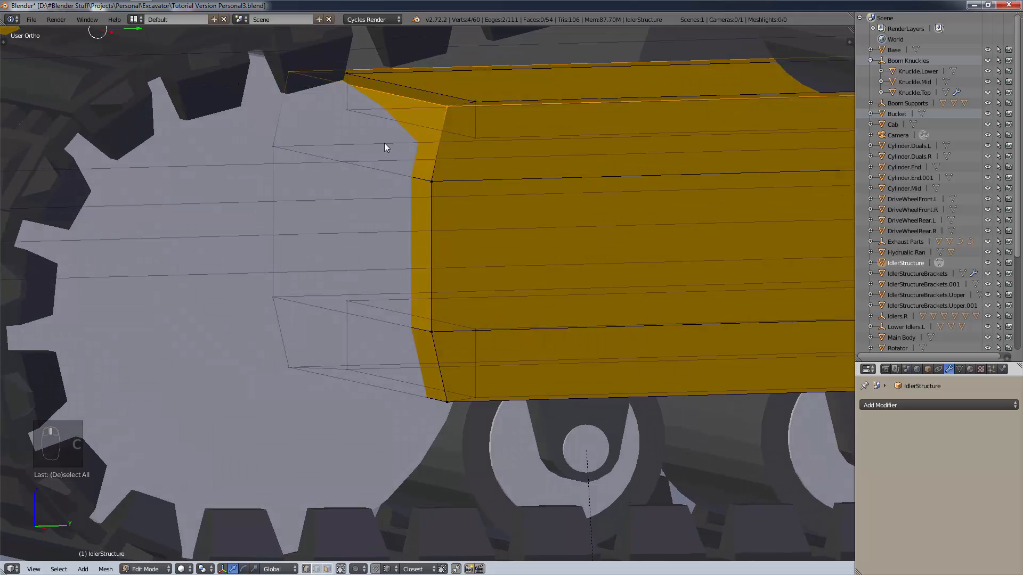
key(KP_3)
key(g)
key(y)
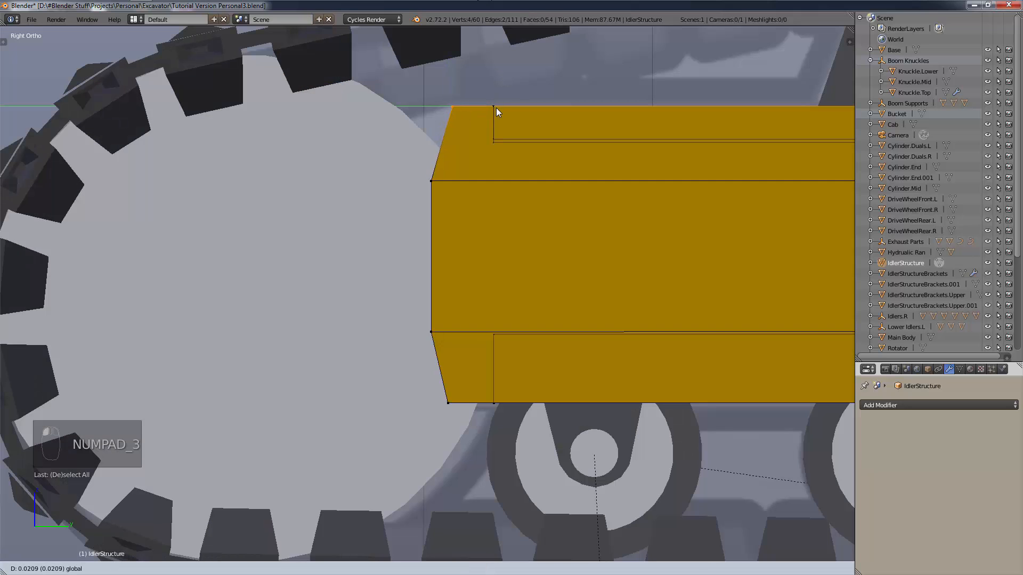
click(503, 107)
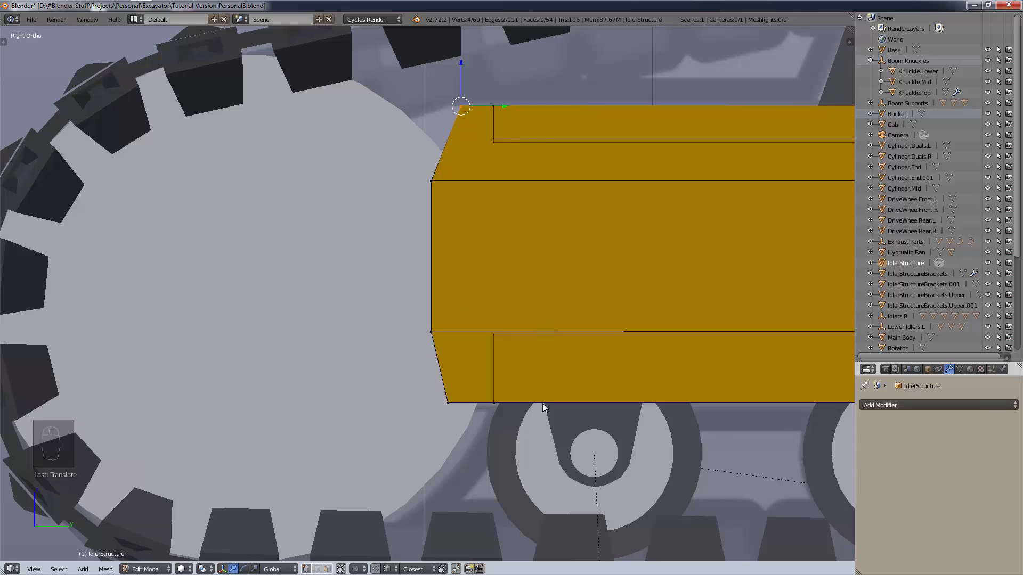
Add a lengthwise loop cut around the idler structure and slide it toward the frame's outer side.
middle_drag(489, 412, 490, 248)
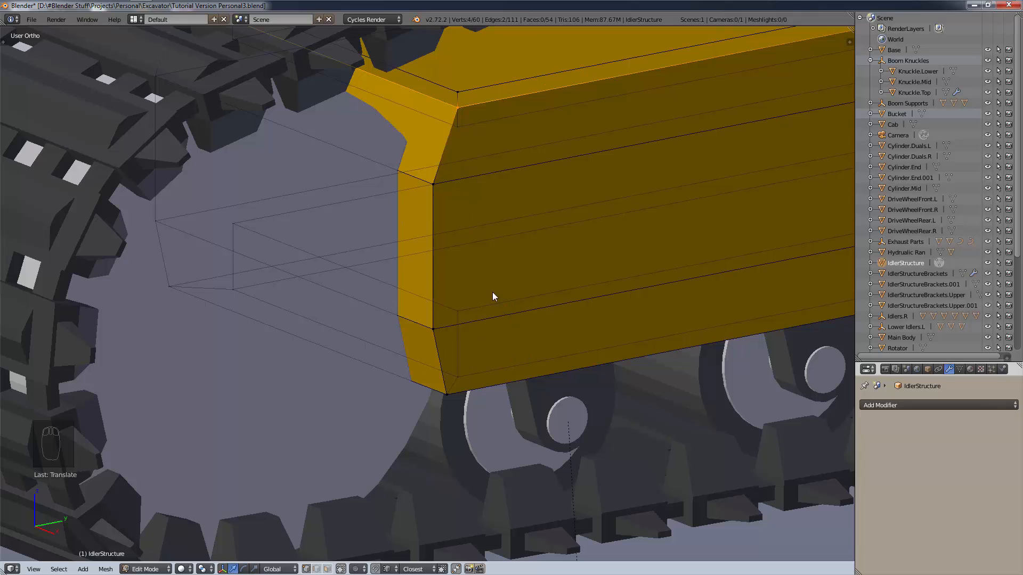
key(ctrl+r)
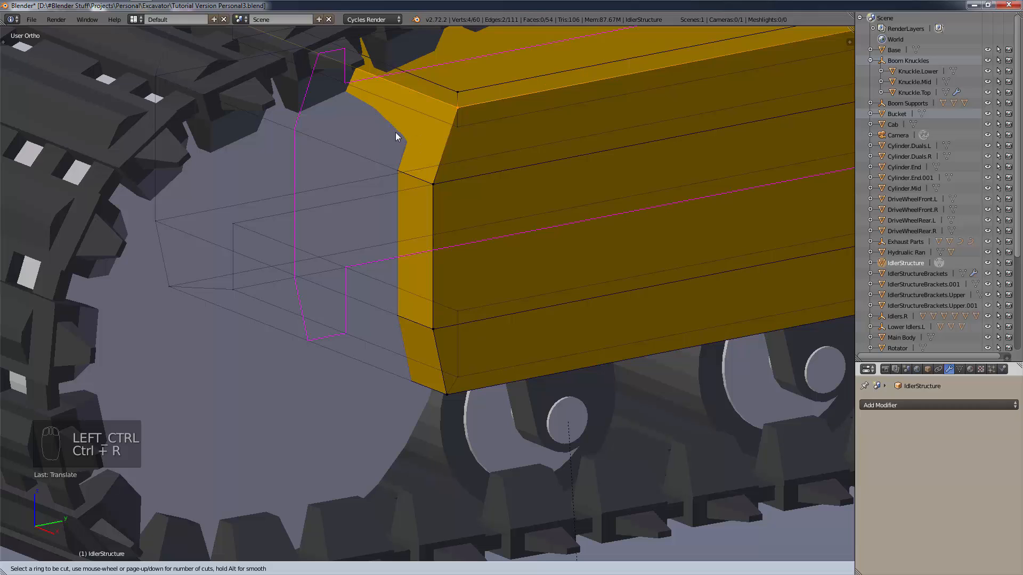
click(397, 137)
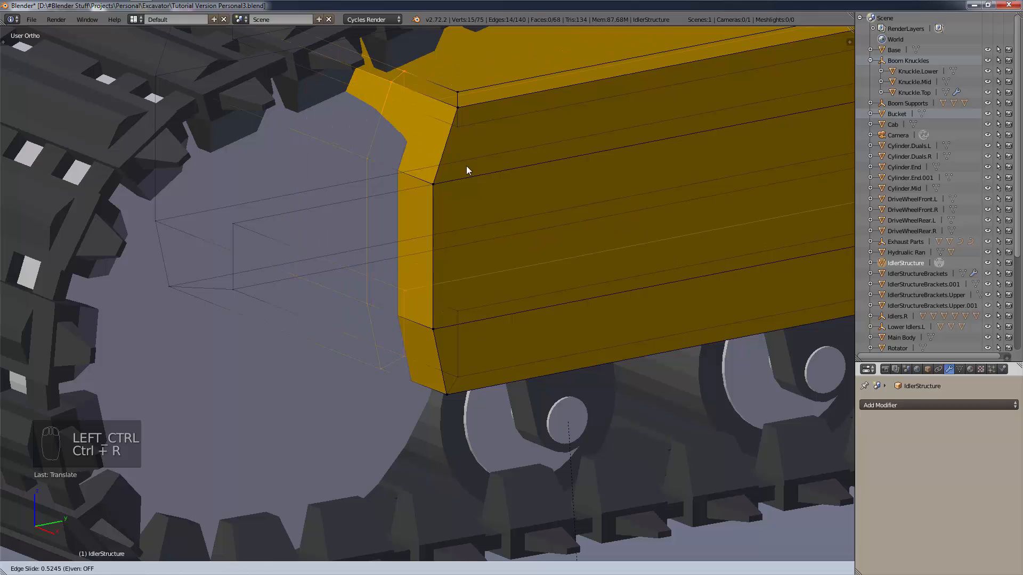
click(502, 175)
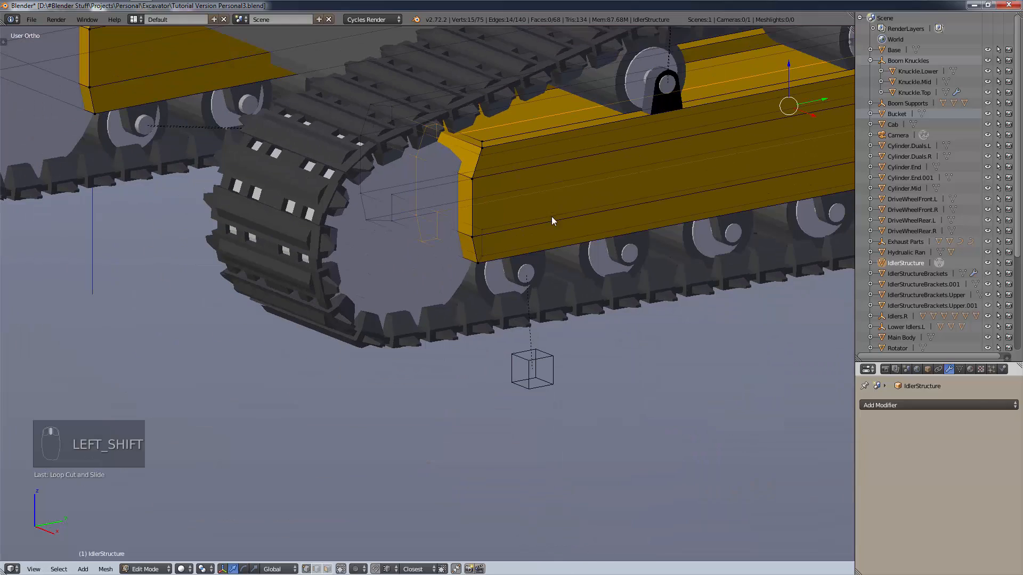
Undo the loop cut, end vertex moves, deletions and face fills, going back to before the frame's lower corner vertex was moved.
shift+middle_drag(552, 219, 649, 398)
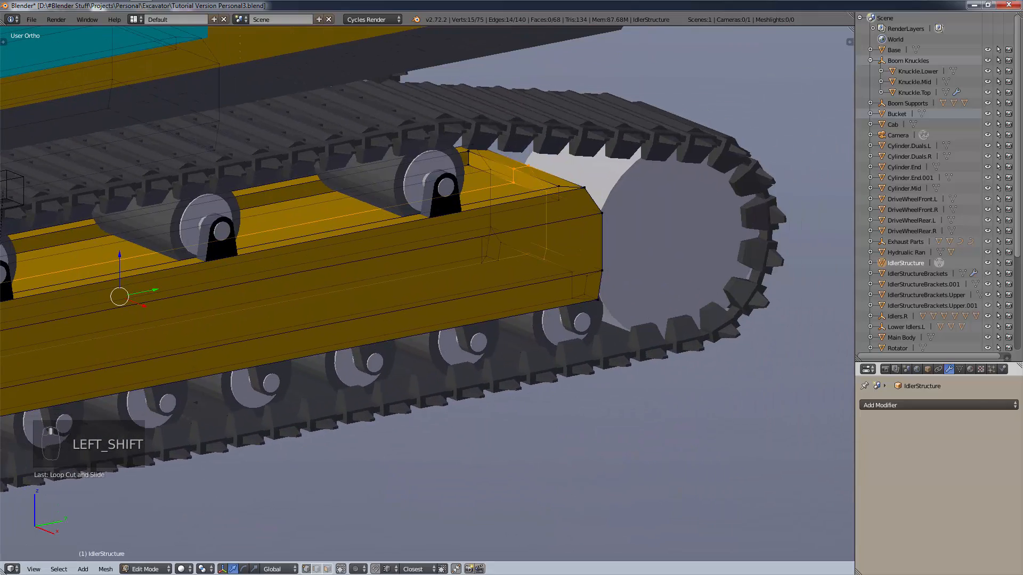
middle_drag(727, 307, 603, 307)
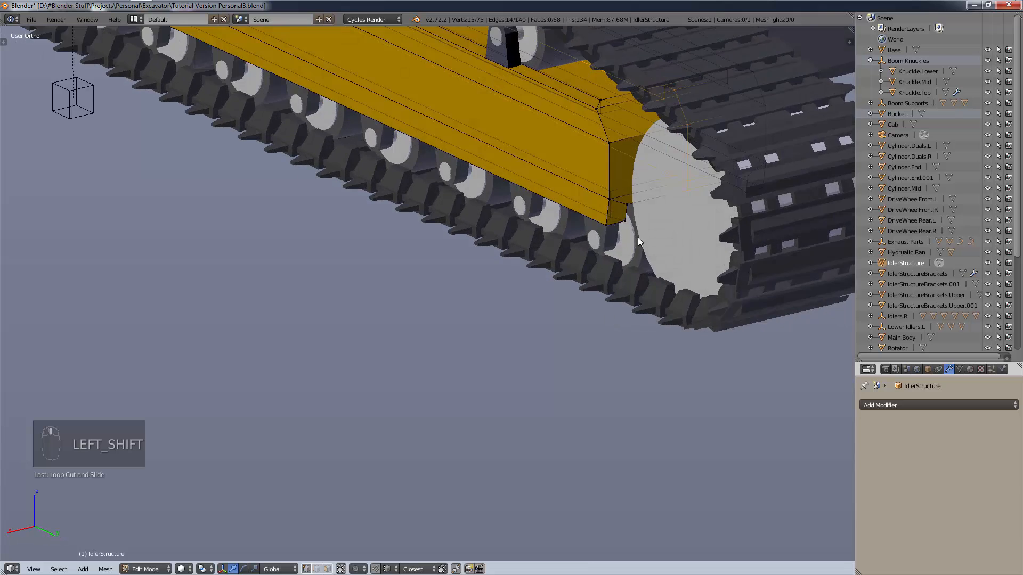
scroll(641, 236, up, 4)
shift+middle_drag(644, 235, 641, 333)
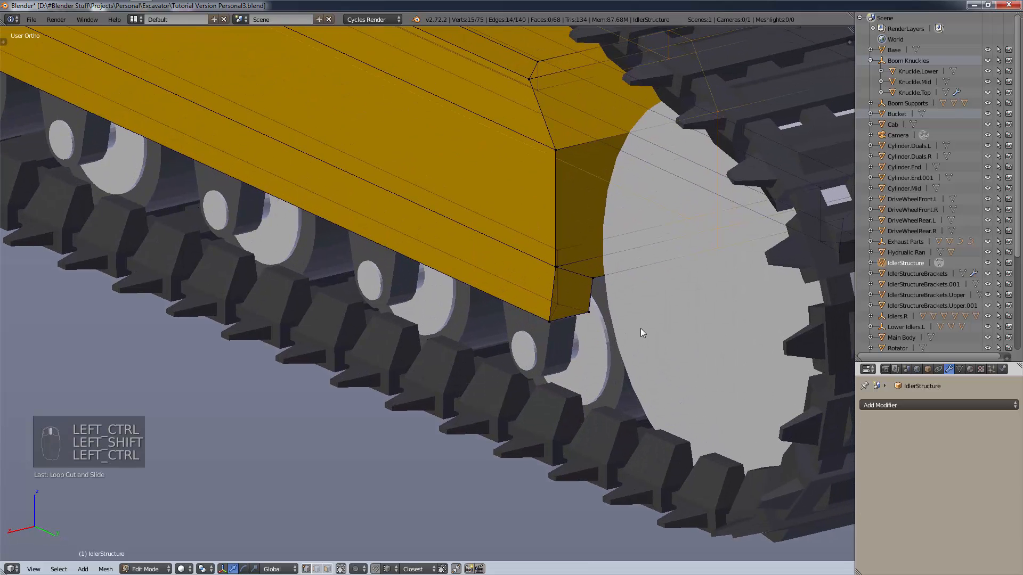
key(ctrl+z)
key(ctrl+z)
key(ctrl+z)
key(ctrl+z)
key(ctrl+z)
key(ctrl+z)
key(ctrl+z)
key(ctrl+z)
key(ctrl+z)
key(ctrl+z)
key(ctrl+z)
key(ctrl+z)
key(ctrl+z)
key(ctrl+z)
key(ctrl+z)
key(ctrl+z)
key(ctrl+z)
key(ctrl+z)
key(ctrl+z)
key(ctrl+z)
key(ctrl+z)
key(ctrl+z)
key(ctrl+z)
key(ctrl+z)
key(ctrl+z)
key(ctrl+z)
key(ctrl+z)
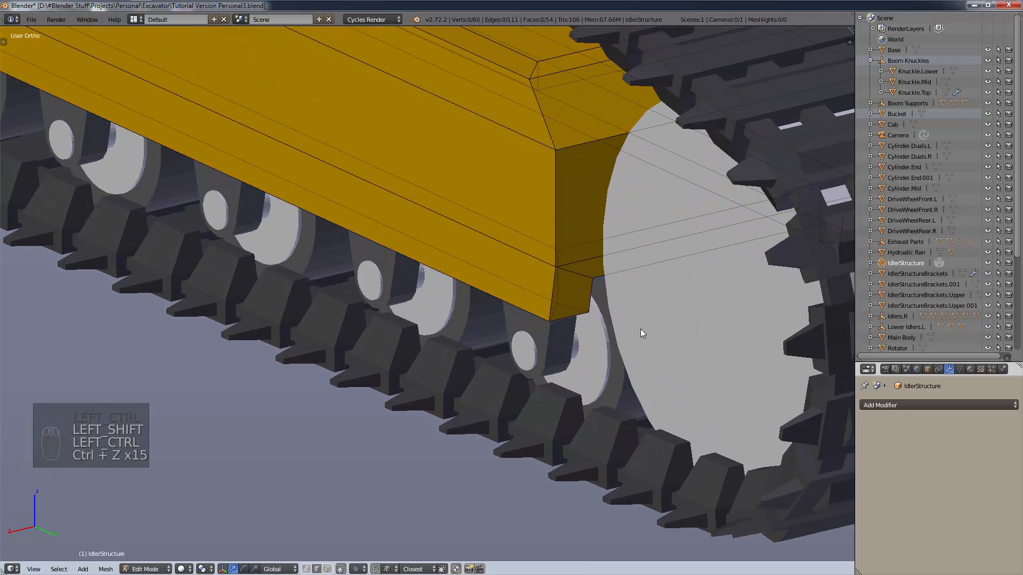
key(ctrl+z)
key(ctrl+z)
key(ctrl+z)
key(ctrl+z)
key(ctrl+z)
key(ctrl+z)
key(ctrl+z)
key(ctrl+z)
key(ctrl+z)
key(ctrl+z)
key(ctrl+z)
key(ctrl+z)
key(ctrl+z)
key(ctrl+z)
key(ctrl+z)
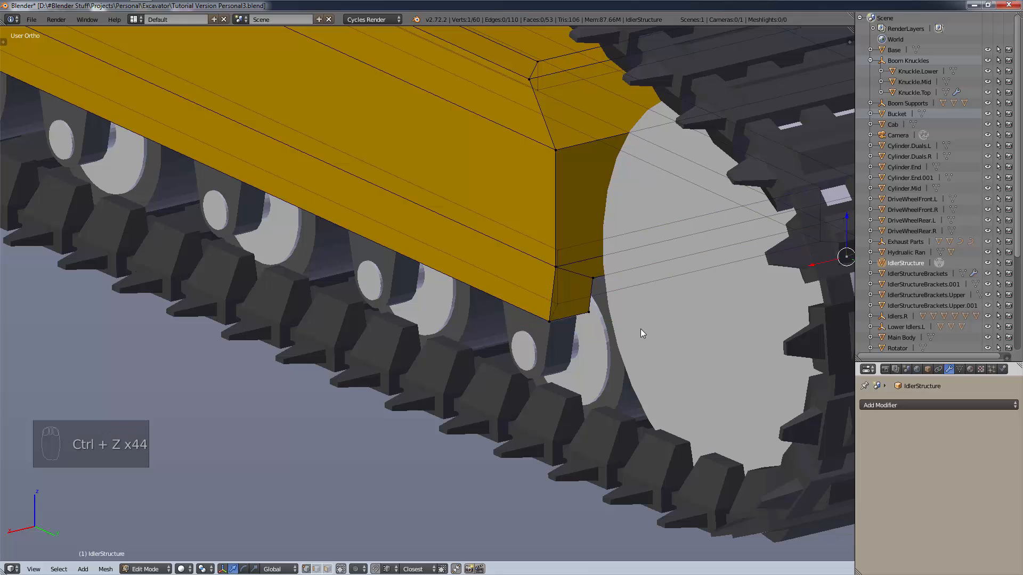
key(ctrl+z)
key(ctrl+z)
key(ctrl+z)
key(ctrl+z)
key(ctrl+z)
key(ctrl+z)
key(ctrl+z)
key(ctrl+z)
key(ctrl+z)
key(ctrl+z)
key(ctrl+z)
key(ctrl+z)
key(ctrl+z)
key(ctrl+z)
key(ctrl+z)
key(ctrl+z)
key(ctrl+z)
key(ctrl+z)
key(ctrl+z)
key(ctrl+z)
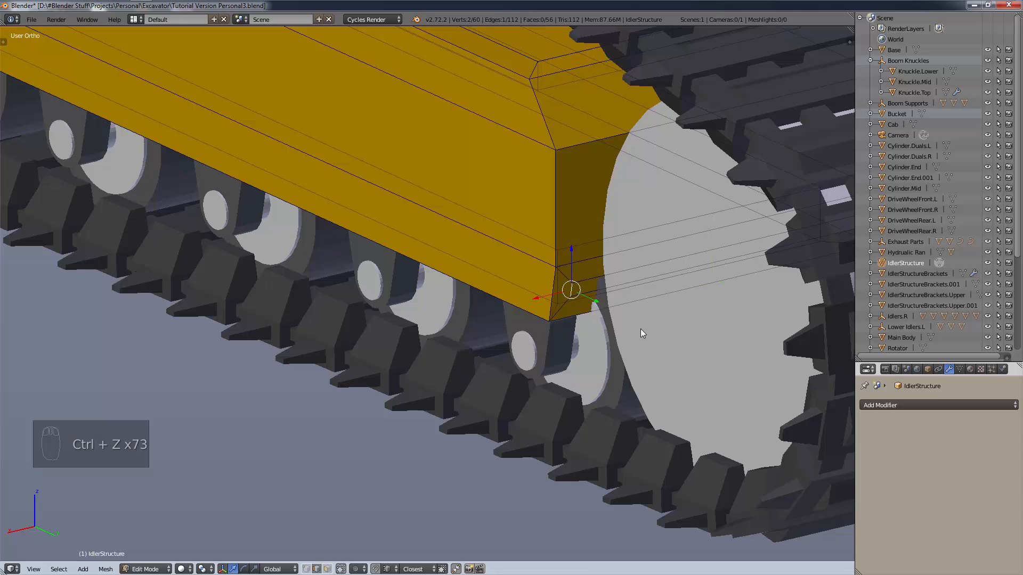
Undo the remaining edits that added geometry to the frame's end face and deselect the whole mesh.
key(ctrl+z)
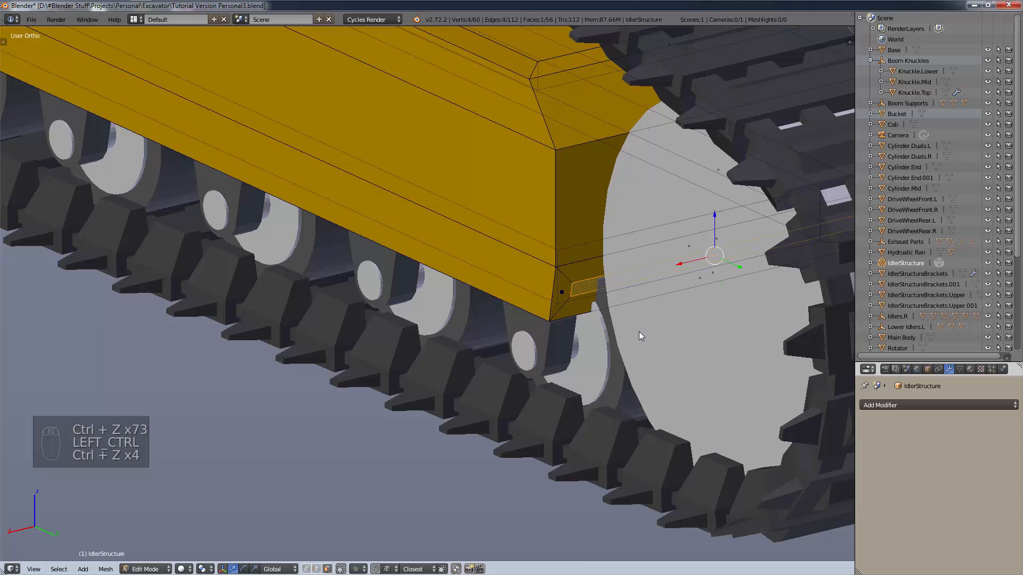
key(ctrl+z)
scroll(639, 332, down, 4)
mouse_move(639, 331)
middle_down()
mouse_move(688, 318)
mouse_move(639, 325)
middle_up()
key(a)
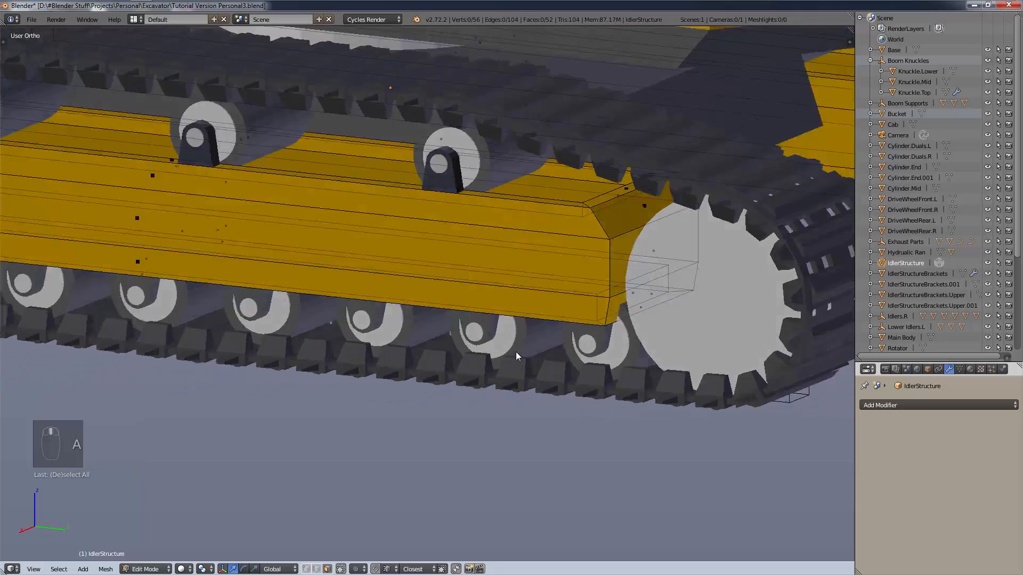
Add a lengthwise loop cut around the idler structure and slide it close to the frame's outer side.
middle_drag(516, 352, 600, 371)
shift+middle_drag(341, 410, 608, 365)
scroll(356, 360, up, 3)
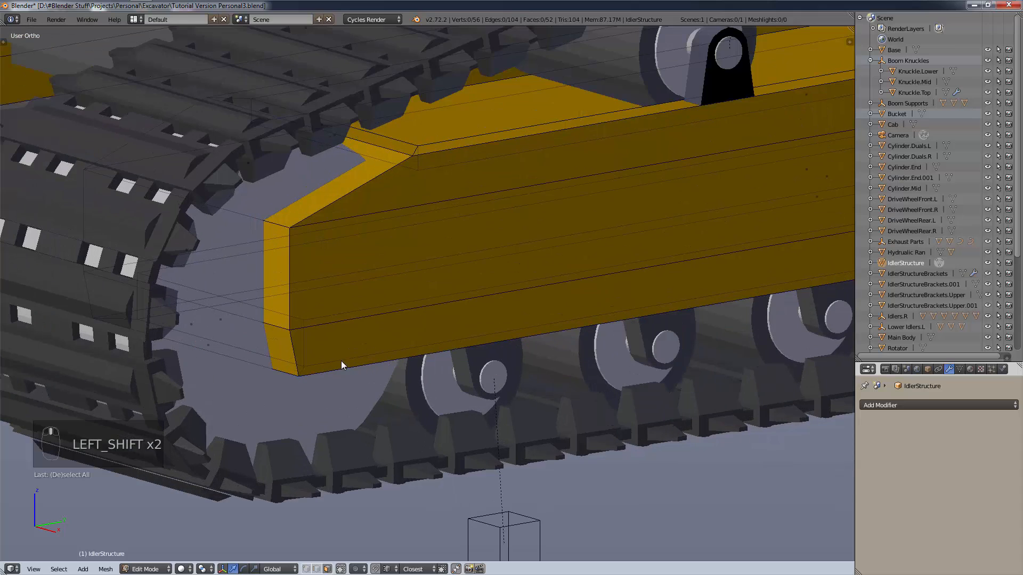
key(ctrl+r)
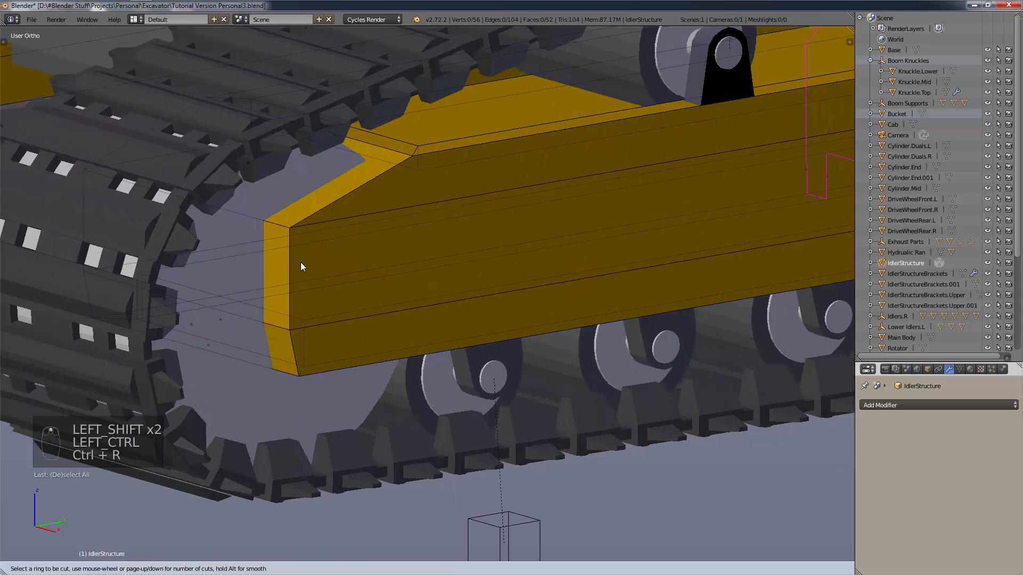
click(263, 223)
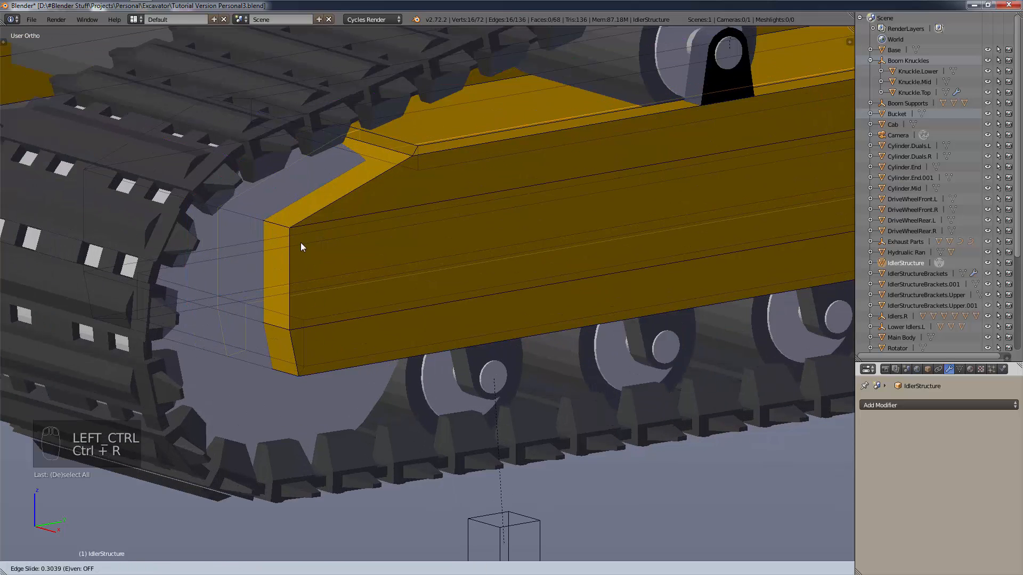
click(344, 257)
Add a second lengthwise loop cut around the idler structure and slide it close to the frame's inner side.
scroll(572, 225, down, 3)
shift+middle_drag(426, 323, 0, 395)
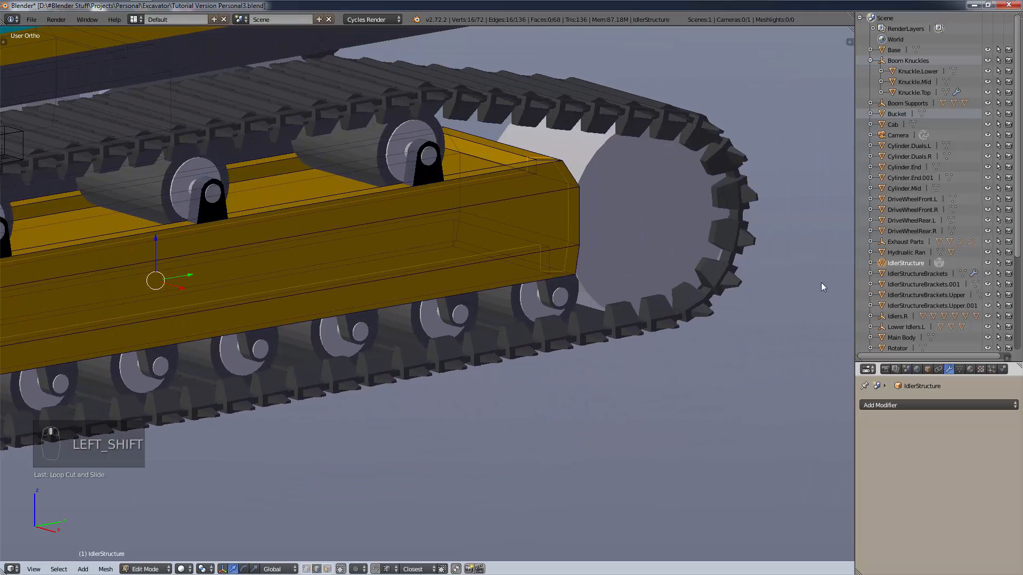
middle_drag(820, 283, 605, 246)
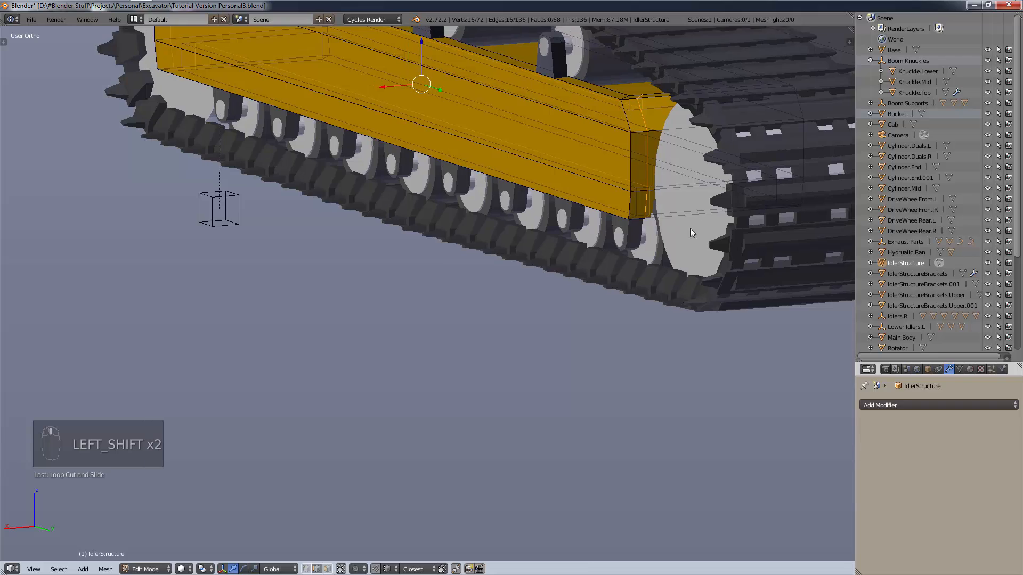
scroll(690, 228, up, 6)
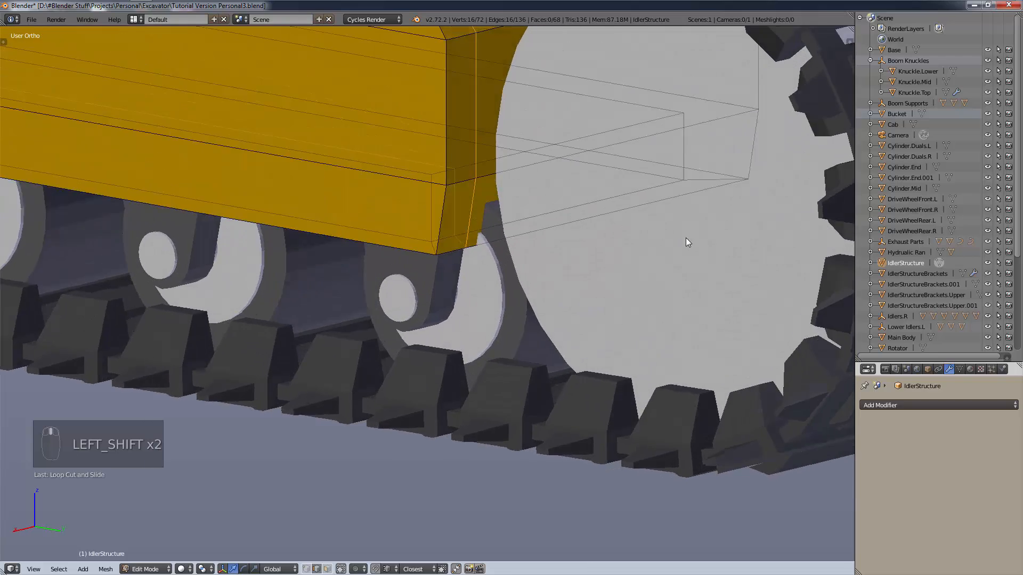
scroll(685, 238, up, 1)
scroll(667, 242, down, 5)
middle_drag(667, 244, 536, 272)
key(ctrl+r)
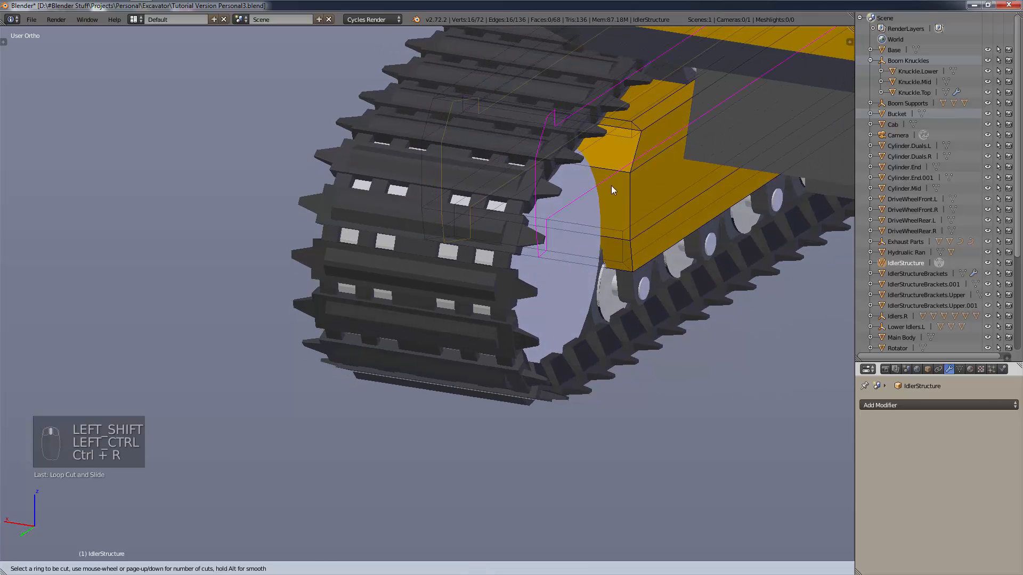
click(582, 183)
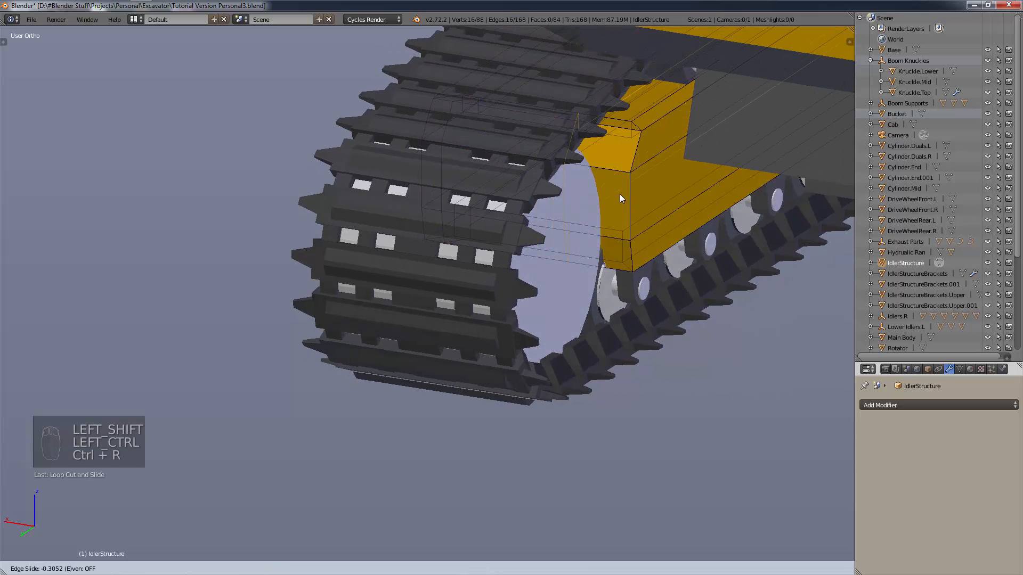
click(653, 202)
Select the bottom edge between the two lengthwise loop cuts at the frame's end.
scroll(653, 203, up, 4)
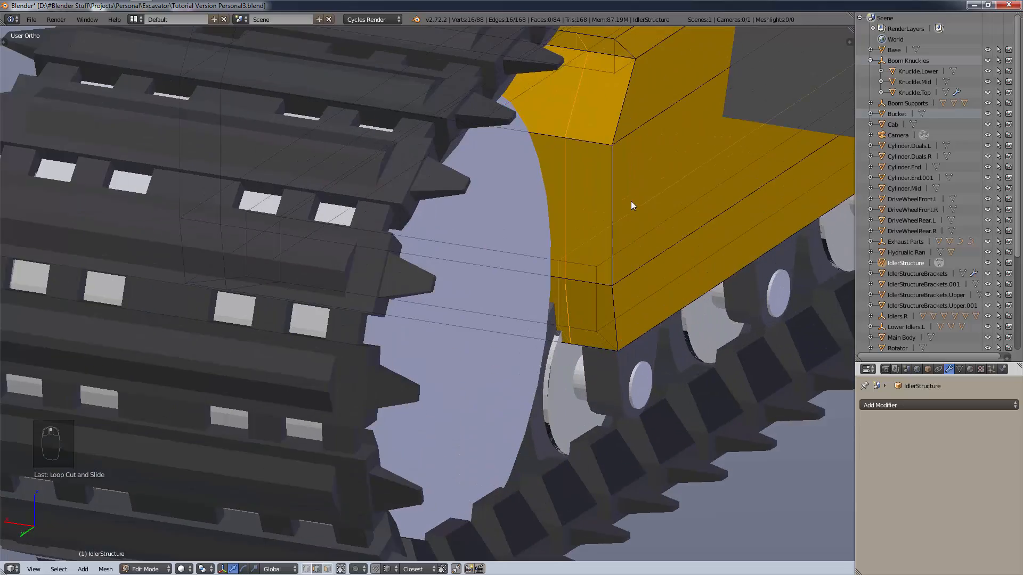
middle_drag(568, 202, 544, 219)
scroll(554, 266, up, 3)
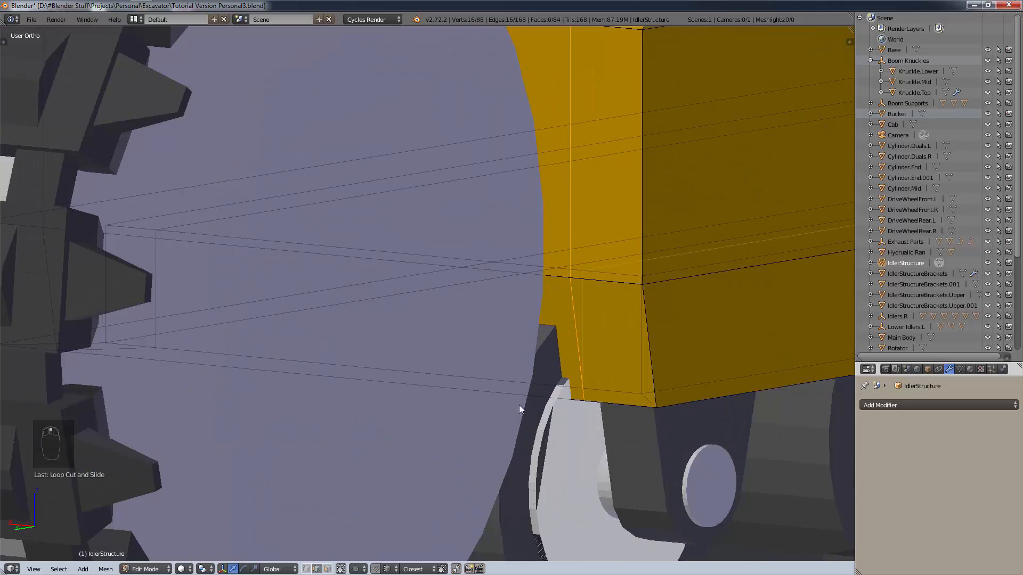
click(327, 569)
middle_drag(383, 525, 561, 411)
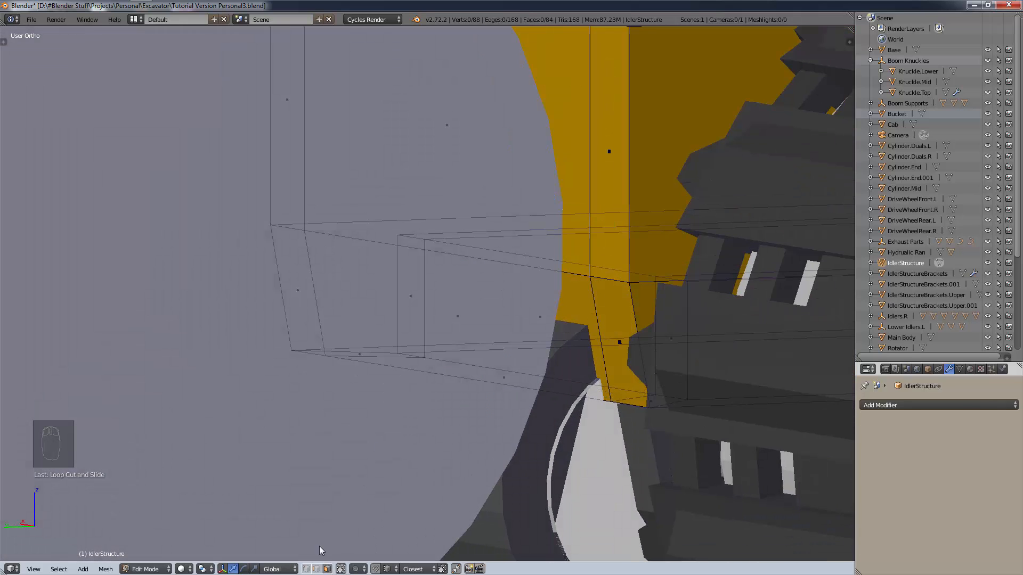
right_click(499, 384)
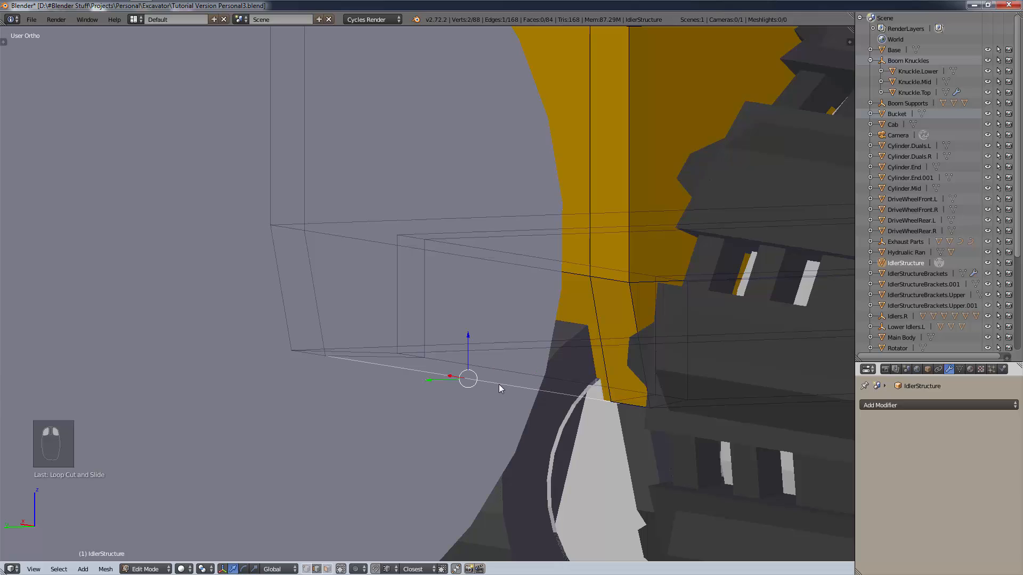
Try raising the selected bottom end edge along the Z axis, and undo the move.
key(g)
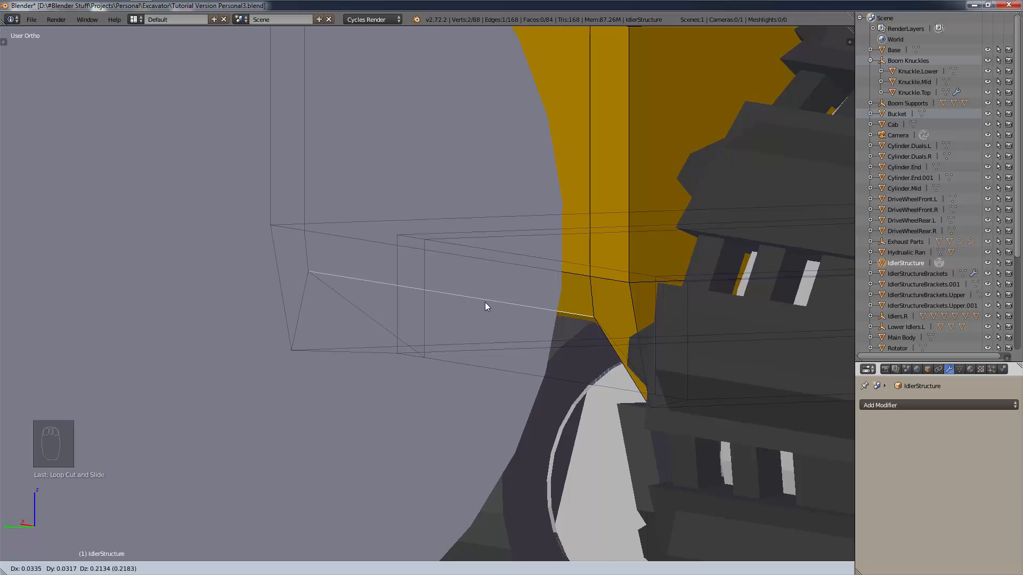
key(z)
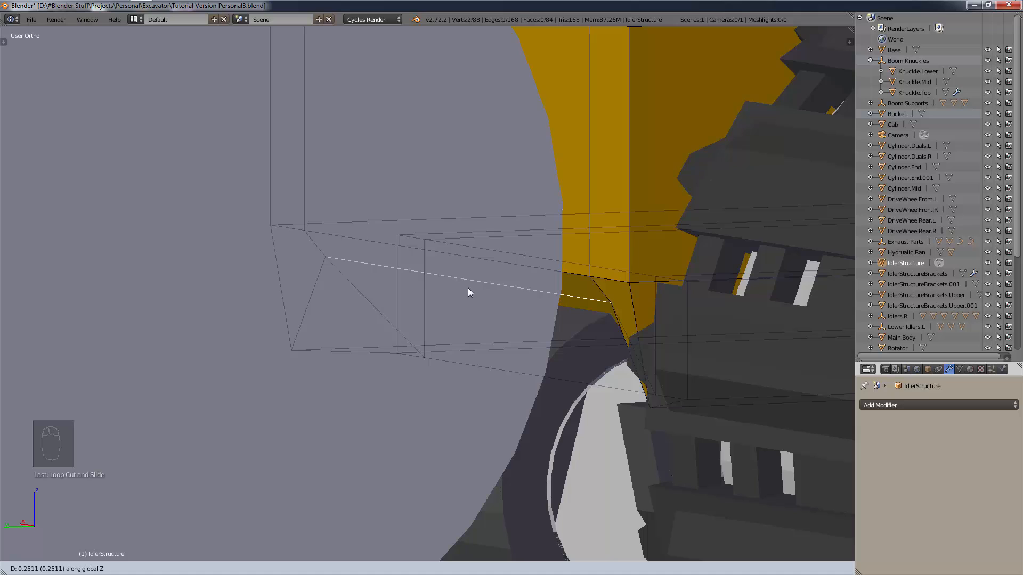
click(510, 289)
key(g)
key(x)
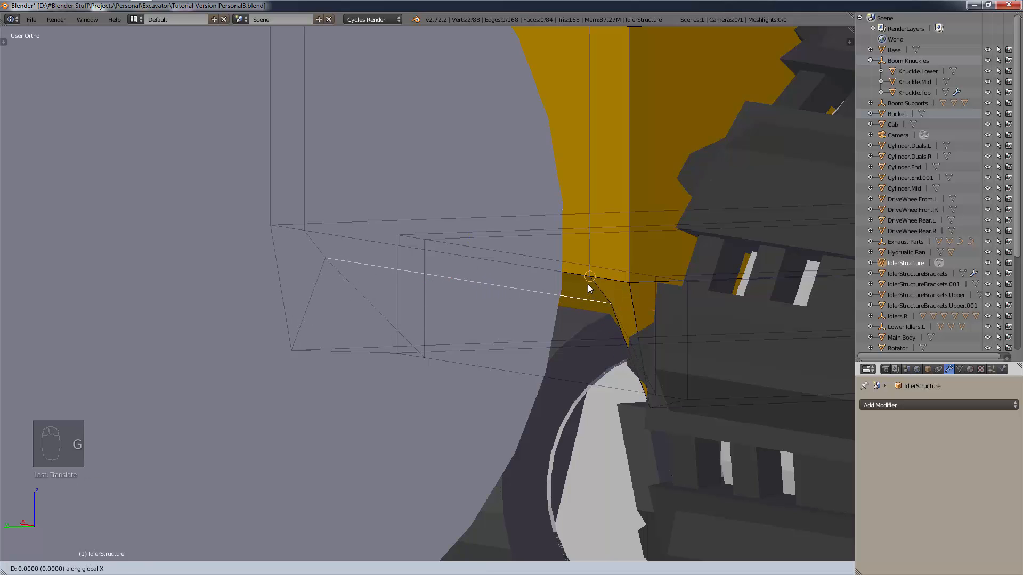
right_click(587, 284)
middle_drag(603, 308, 804, 301)
key(ctrl+z)
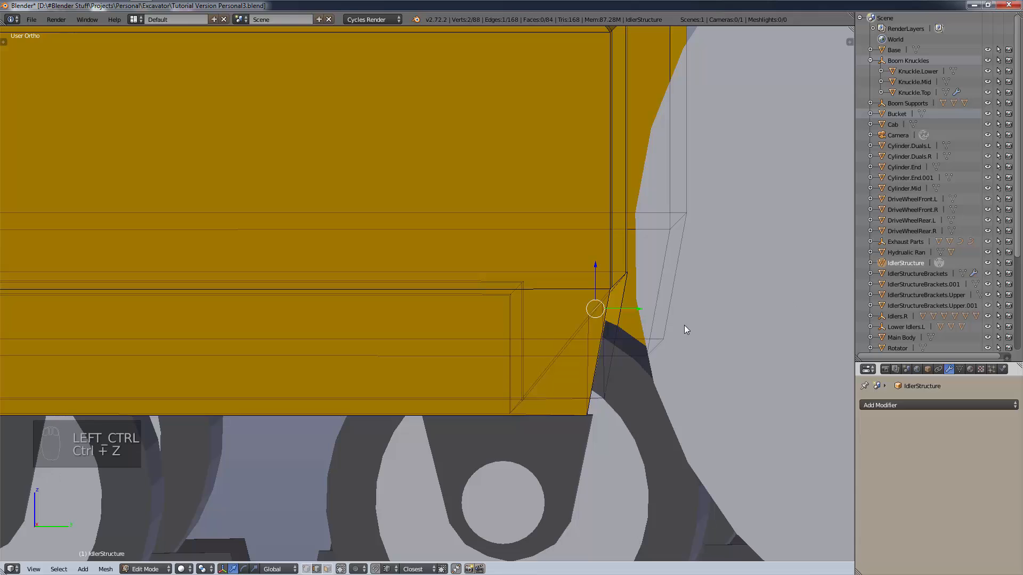
key(ctrl+z)
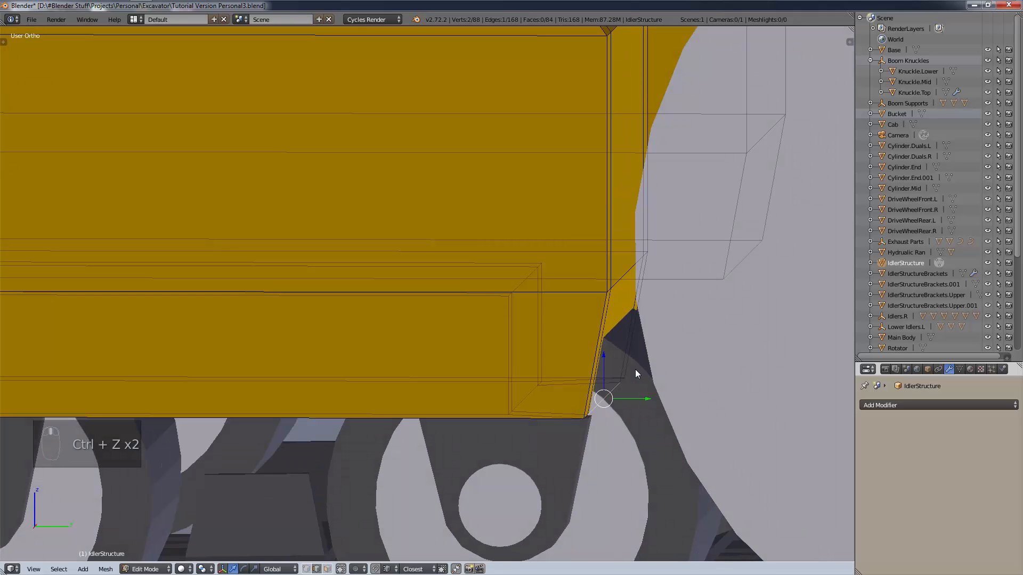
Move the bottom end edge outward along Y toward the drive wheel and raise it about 0.19 along Z.
key(g)
key(y)
click(627, 392)
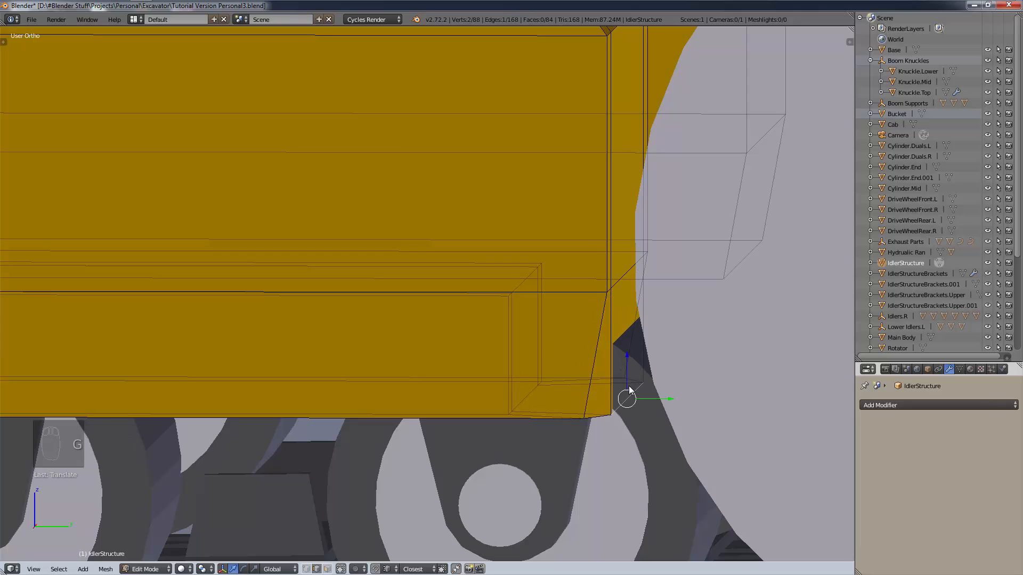
key(g)
key(z)
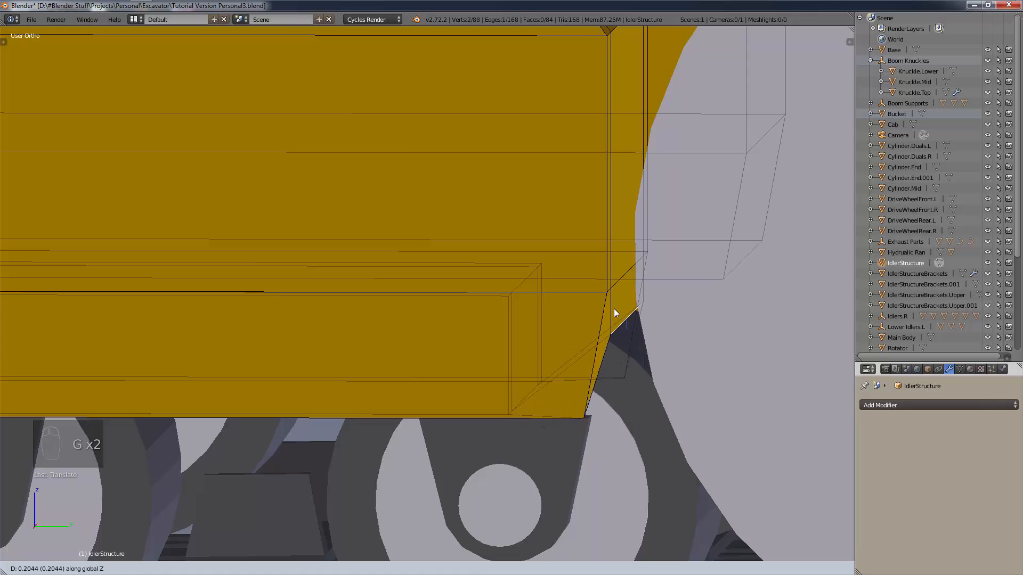
click(626, 316)
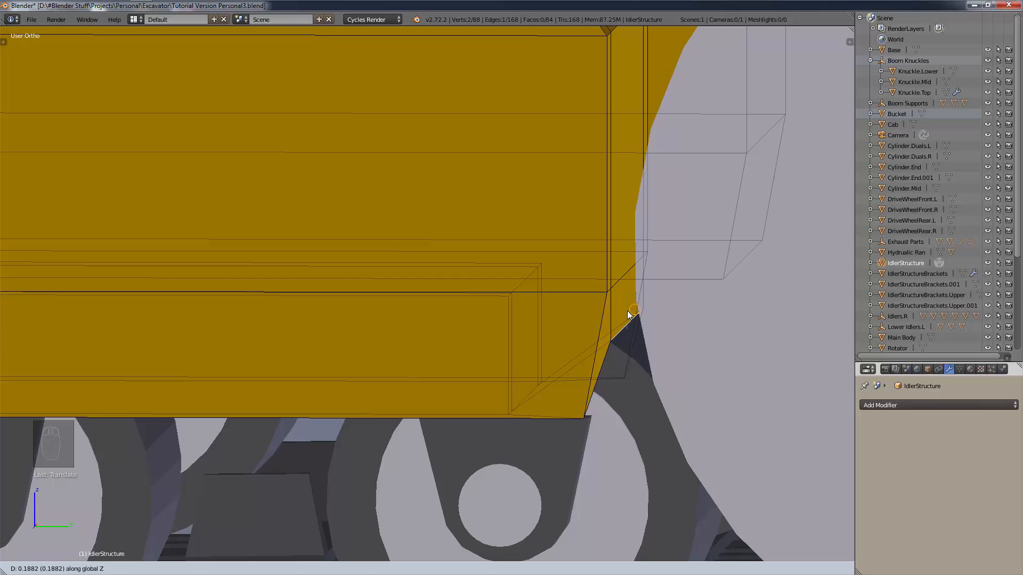
Delete only the underside face next to the raised edge at the frame's end, keeping its edges.
scroll(612, 366, up, 1)
scroll(612, 362, up, 1)
middle_drag(612, 362, 559, 382)
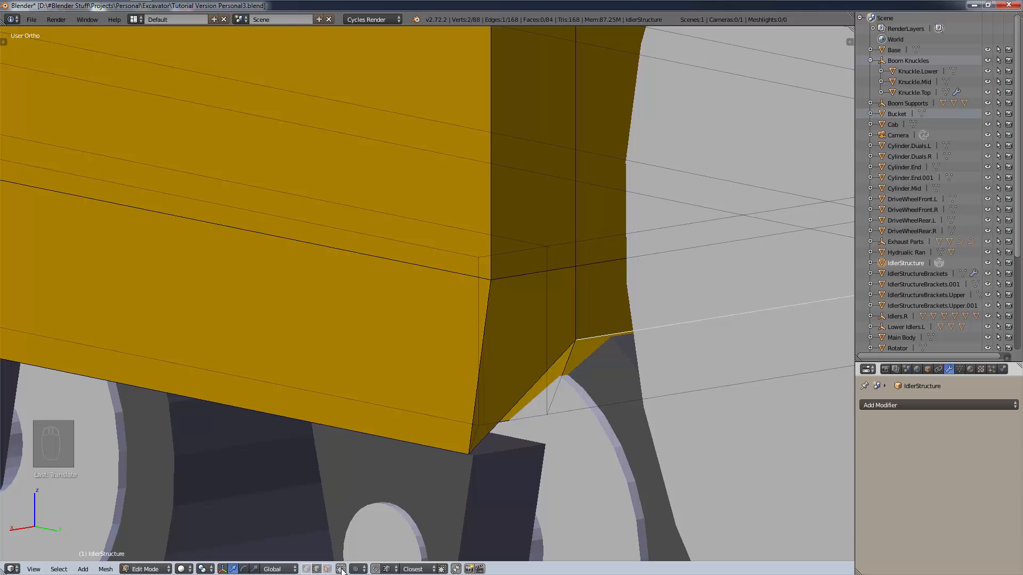
key(a)
middle_drag(686, 456, 739, 418)
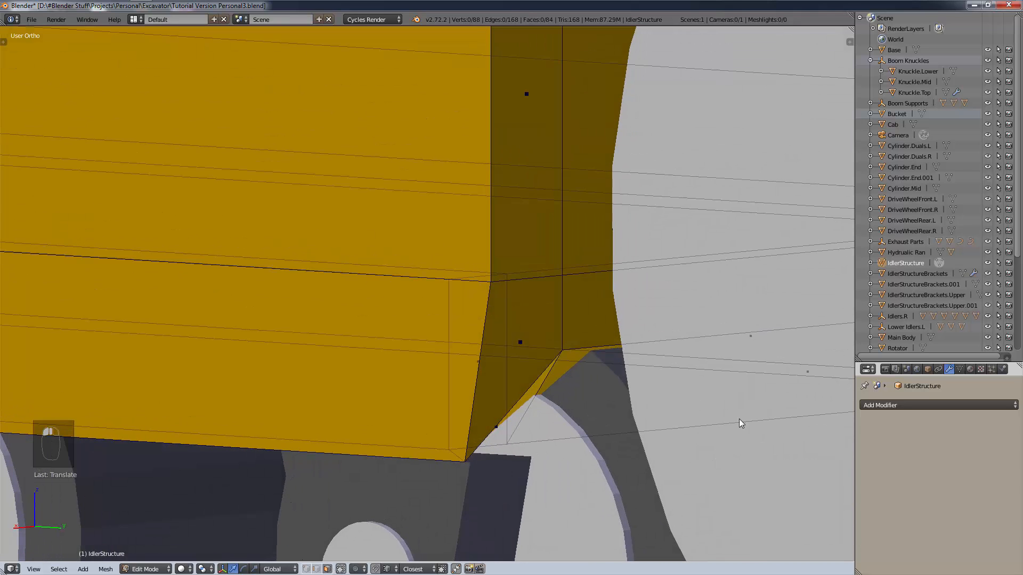
key(x)
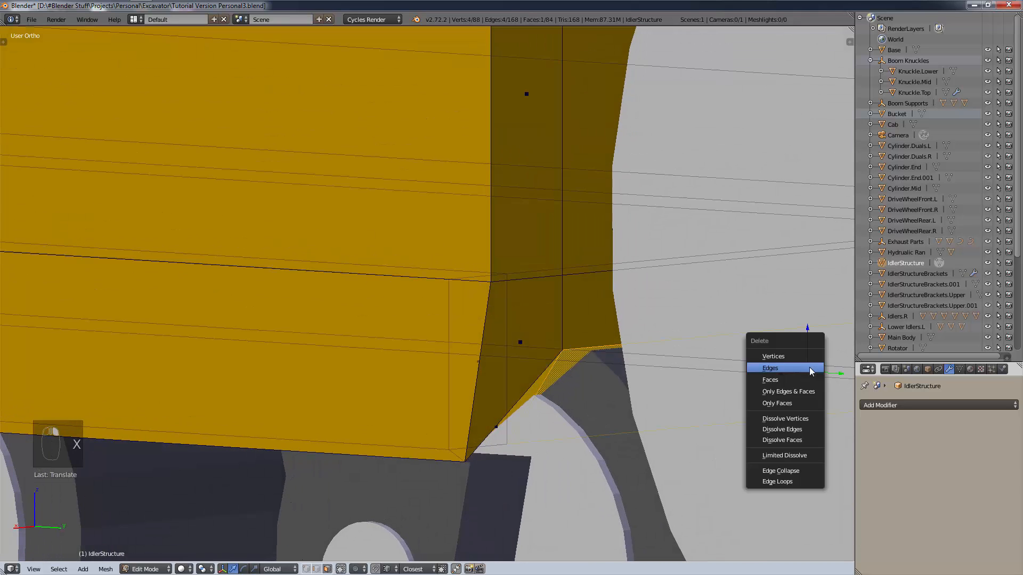
click(790, 403)
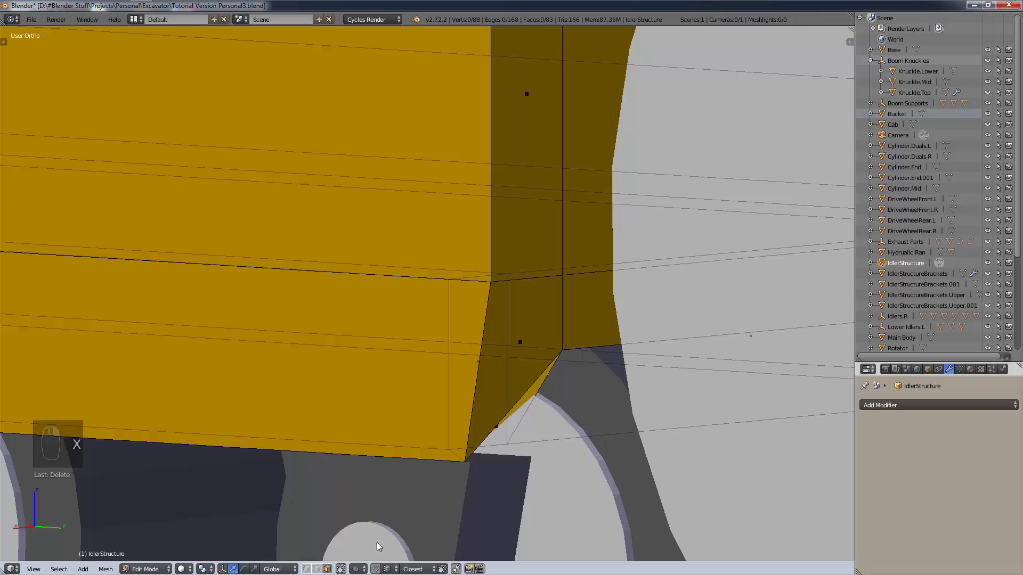
Select the lower edge on the far side of the deleted underside face and delete it.
click(316, 569)
right_click(747, 419)
key(x)
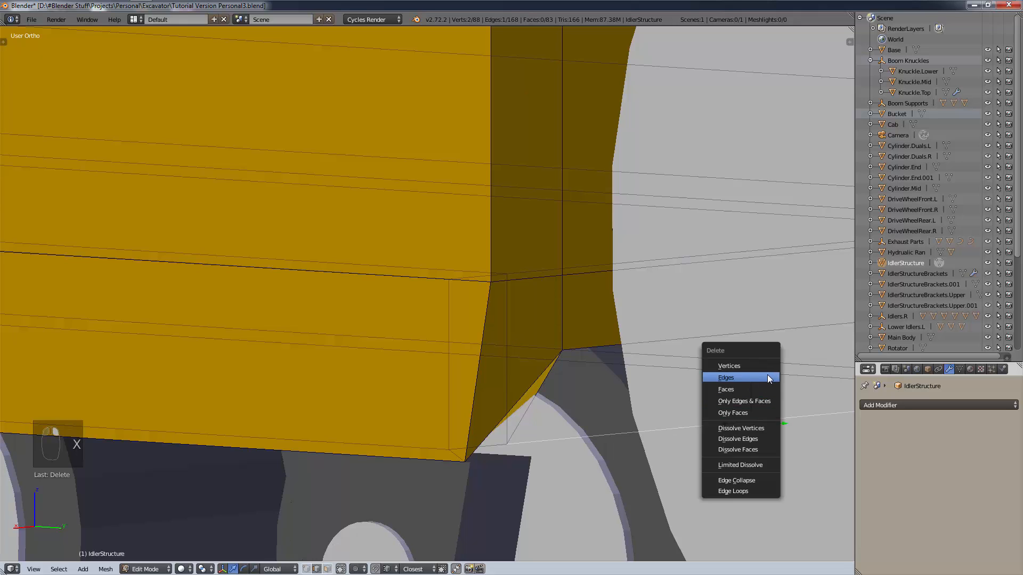
click(766, 376)
Test-move the leftover vertex below the raised edge at the frame's end, and delete it.
middle_drag(766, 376, 692, 382)
scroll(692, 377, up, 1)
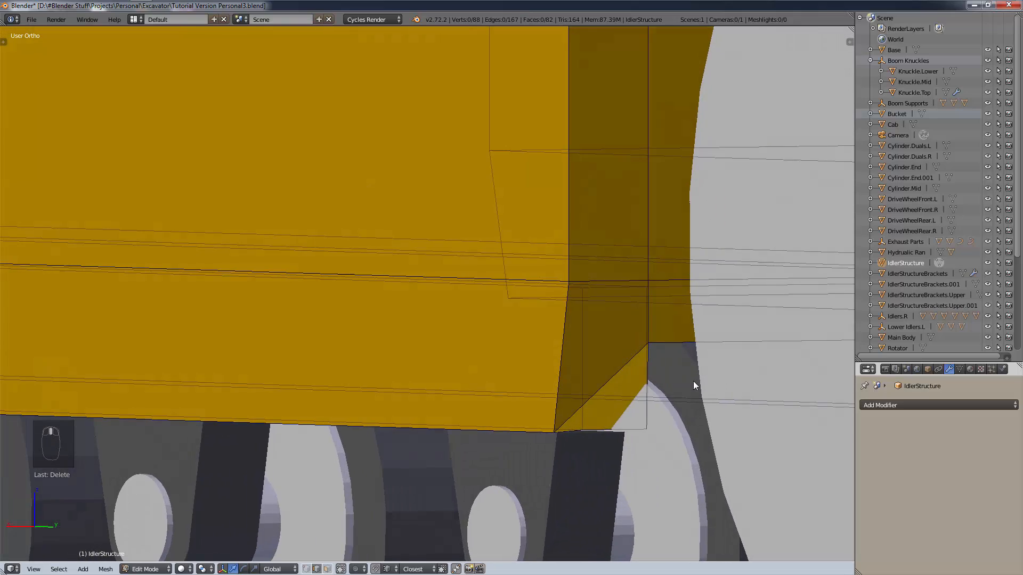
scroll(666, 414, up, 2)
middle_drag(666, 413, 648, 430)
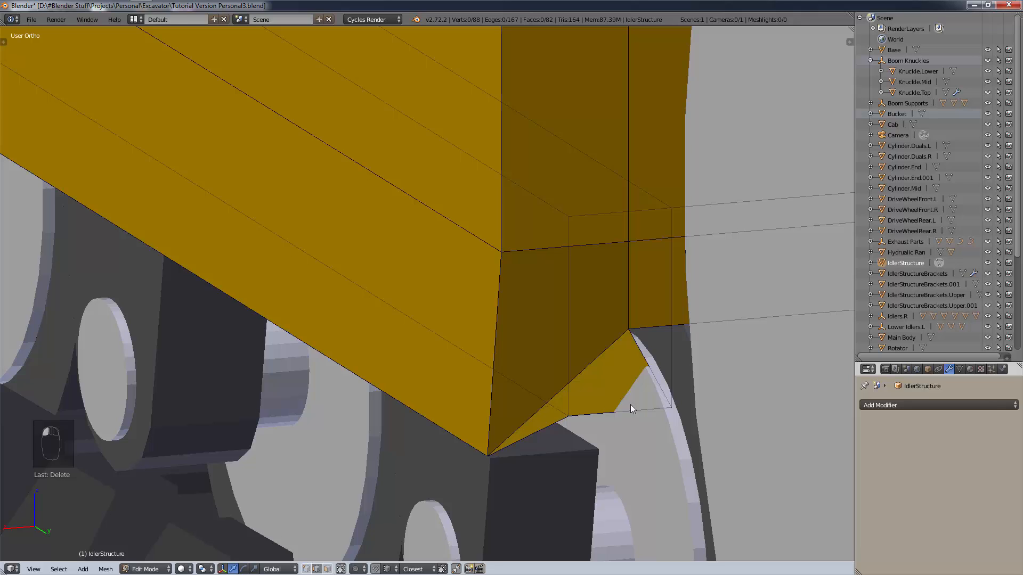
right_click(682, 405)
right_click(672, 410)
right_click(671, 410)
key(g)
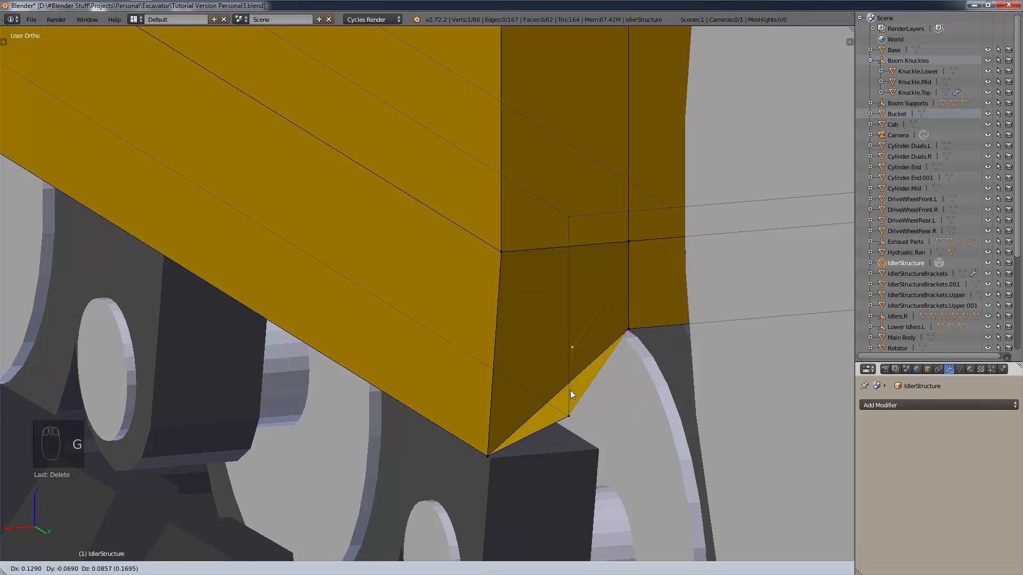
click(661, 446)
key(x)
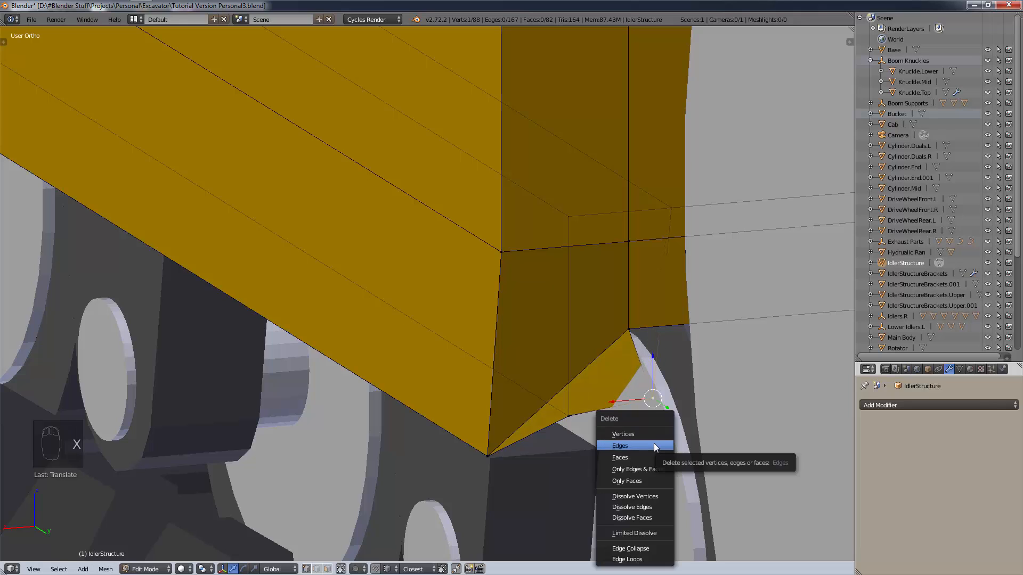
click(653, 434)
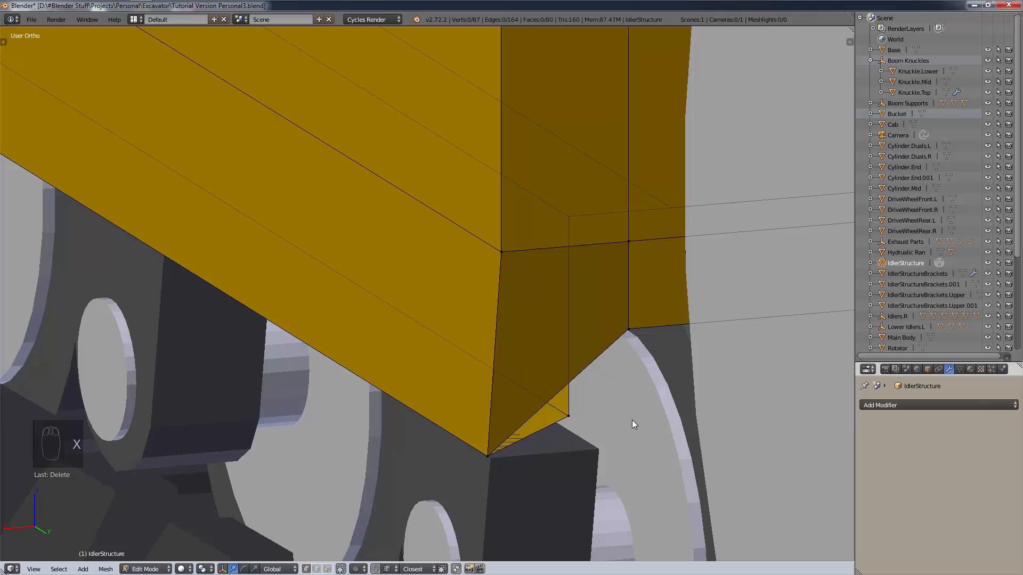
Try deleting the remaining inside vertex at the frame's lower end corner, and undo the deletion.
right_click(567, 417)
key(x)
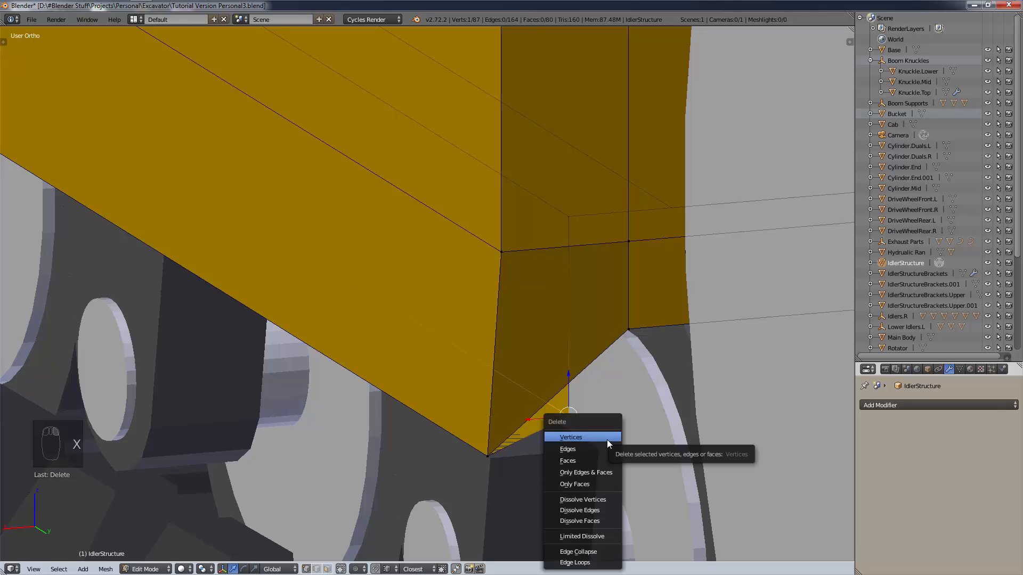
click(606, 440)
middle_drag(604, 440, 584, 485)
key(ctrl+z)
Move the inside vertex at the frame's lower end corner horizontally by about 0.21, mainly along Y.
scroll(596, 437, up, 5)
key(g)
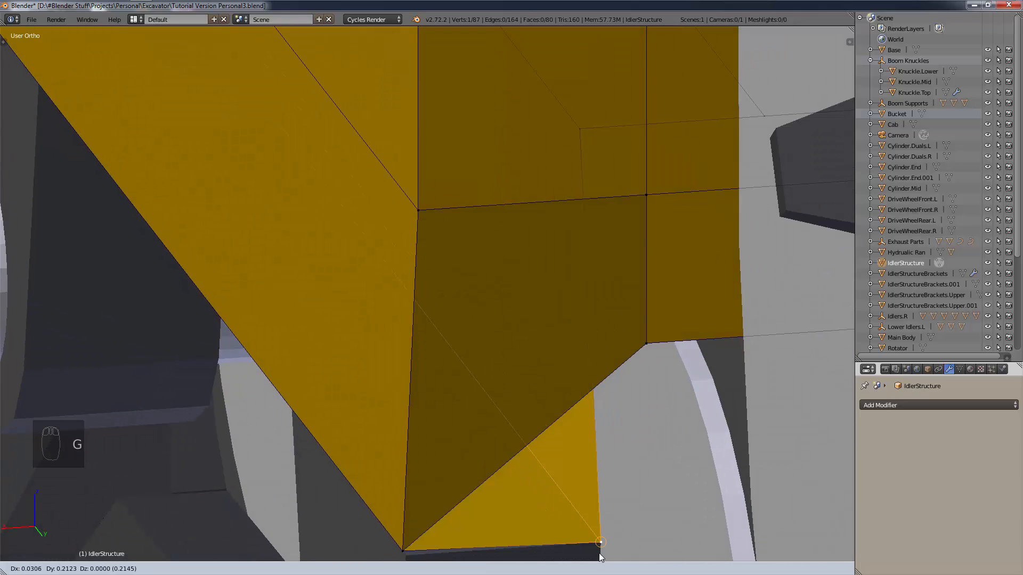
click(600, 543)
middle_drag(601, 544, 619, 523)
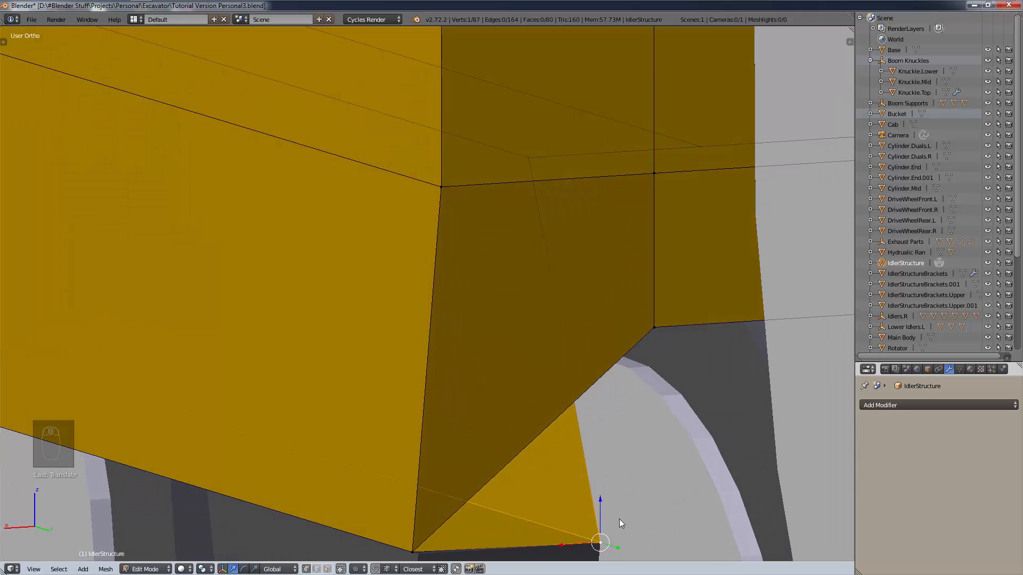
Connect the moved inside vertex to the raised edge's corner, and fill the triangle between both and the upper inside vertex.
shift+click(652, 327)
key(f)
key(f)
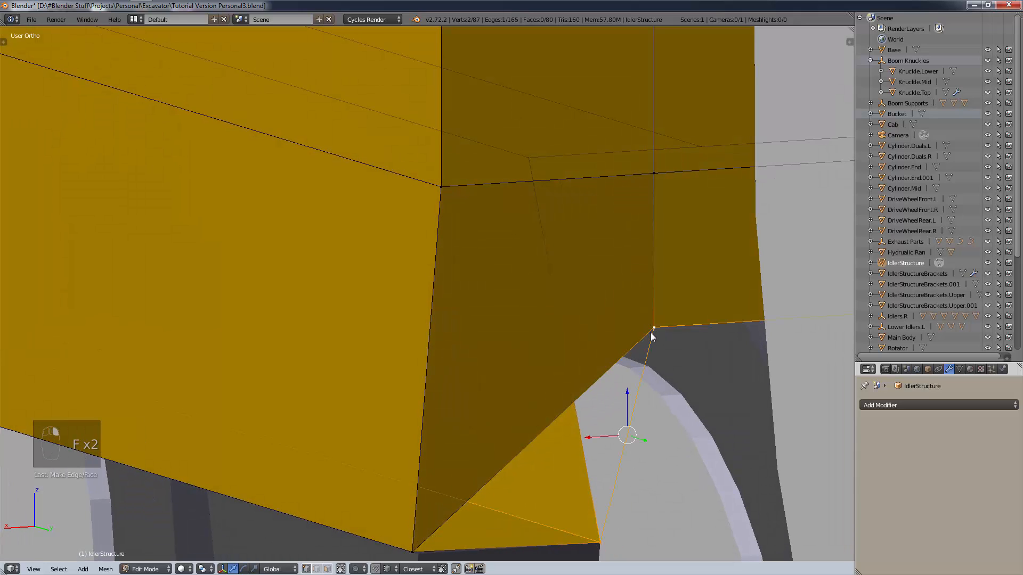
key(f)
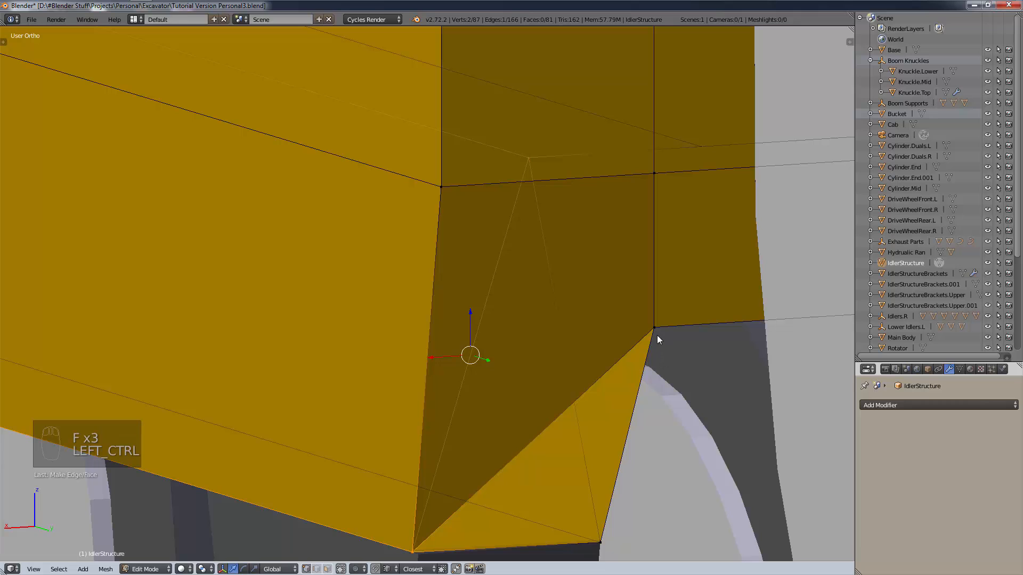
key(ctrl+z)
shift+click(528, 159)
key(f)
key(f)
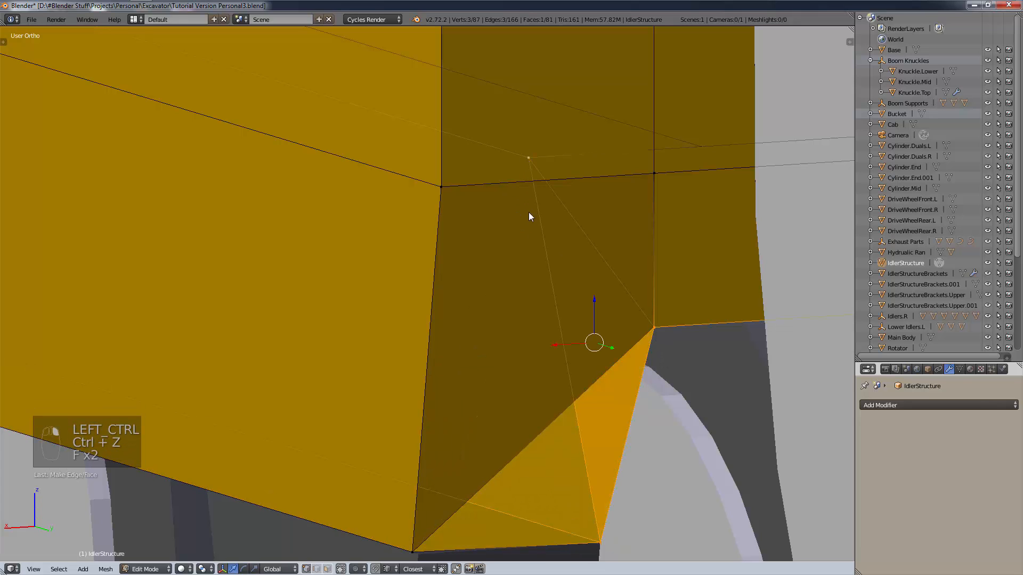
Delete the outer face at the frame's lower end corner, and return to vertex selection.
middle_drag(591, 375, 577, 379)
right_click(659, 329)
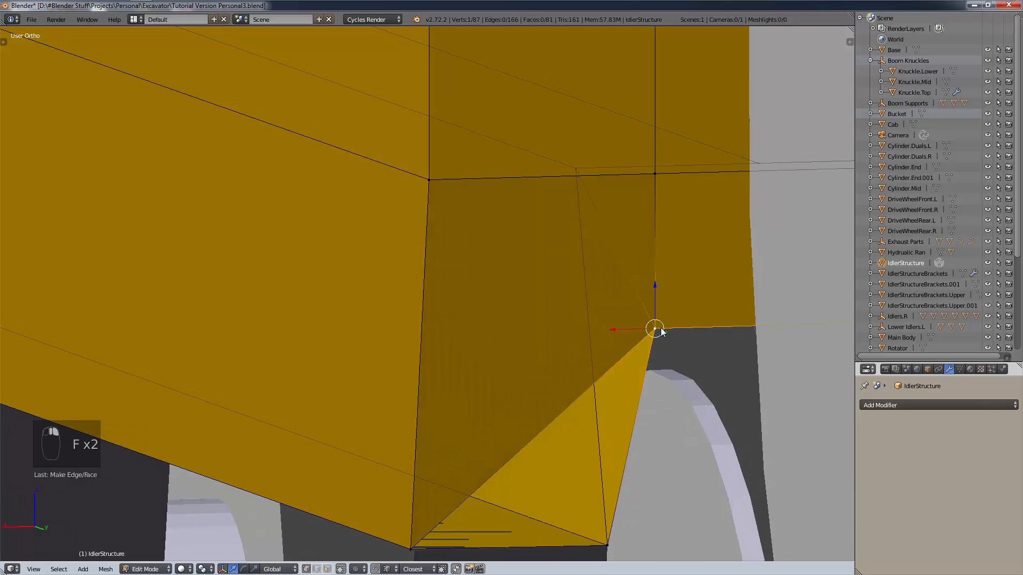
middle_drag(658, 370, 657, 399)
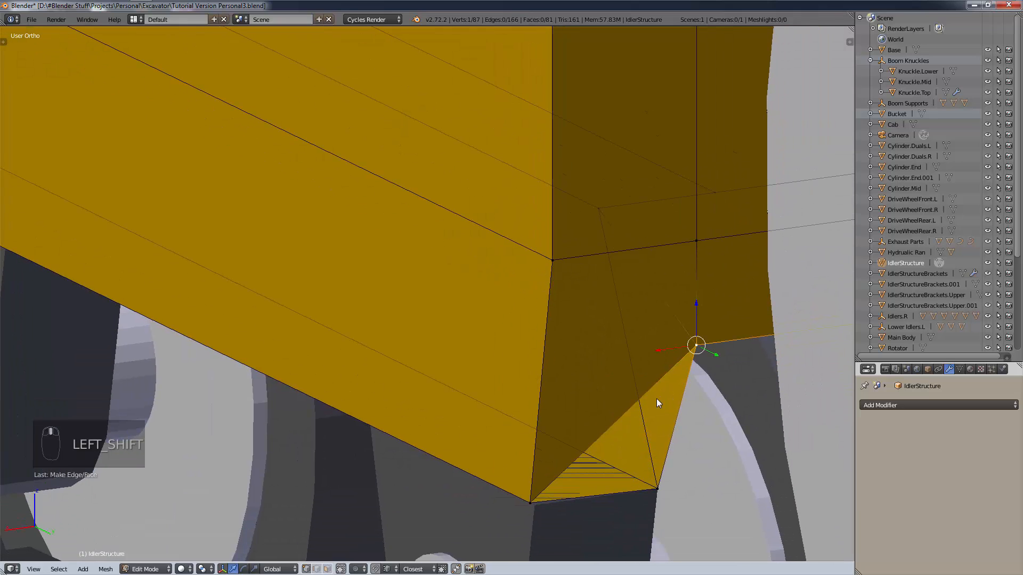
click(327, 569)
right_click(620, 340)
key(x)
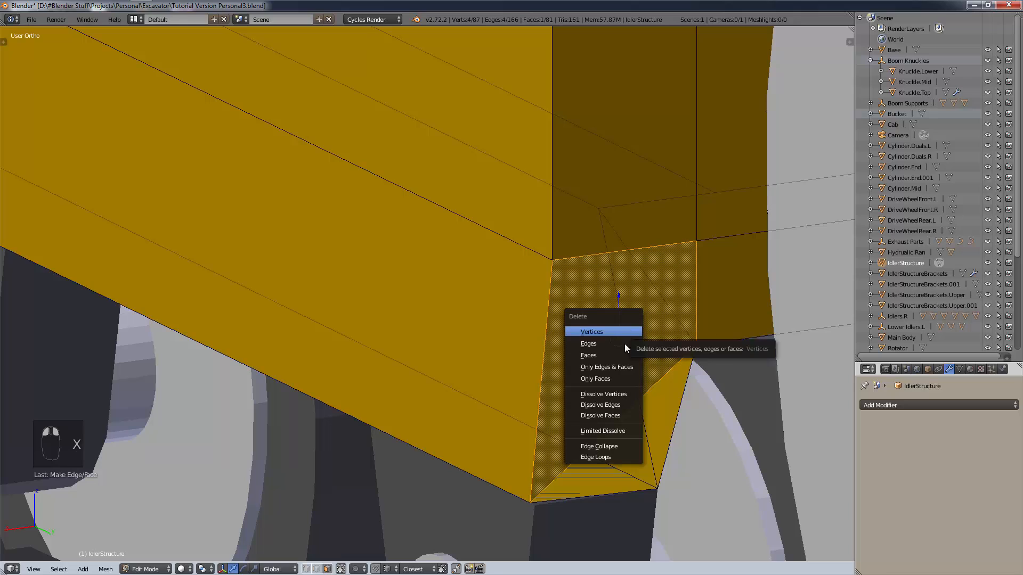
click(622, 354)
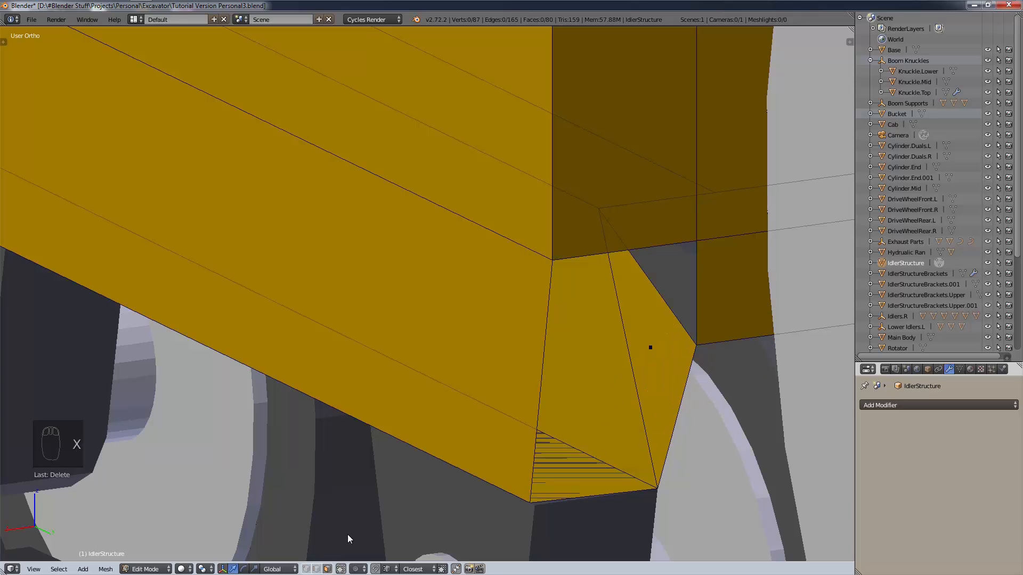
click(306, 569)
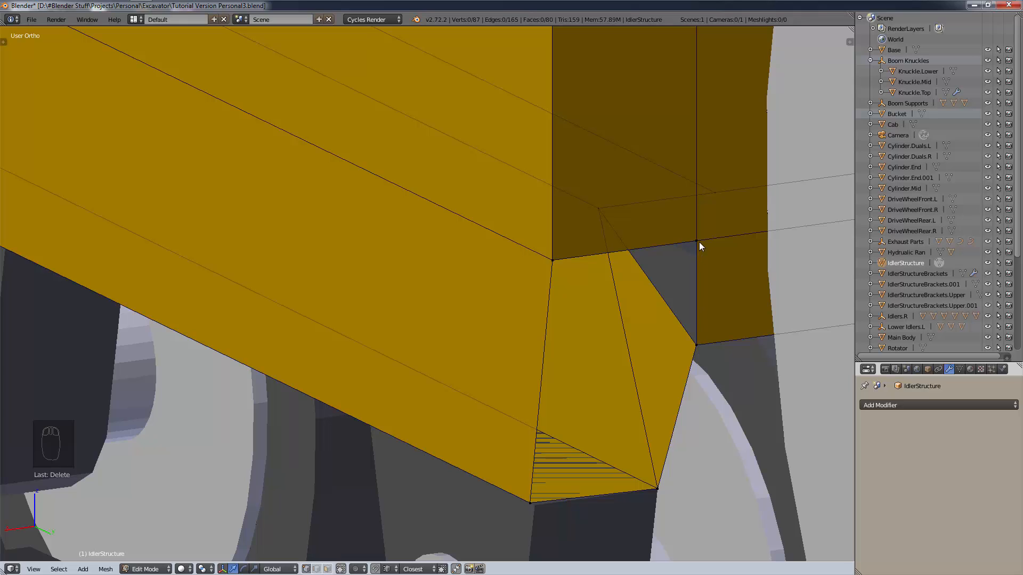
Try filling faces from the upper inside vertex and the raised edge's corner, and undo the last fill.
right_click(599, 237)
shift+right_click(699, 347)
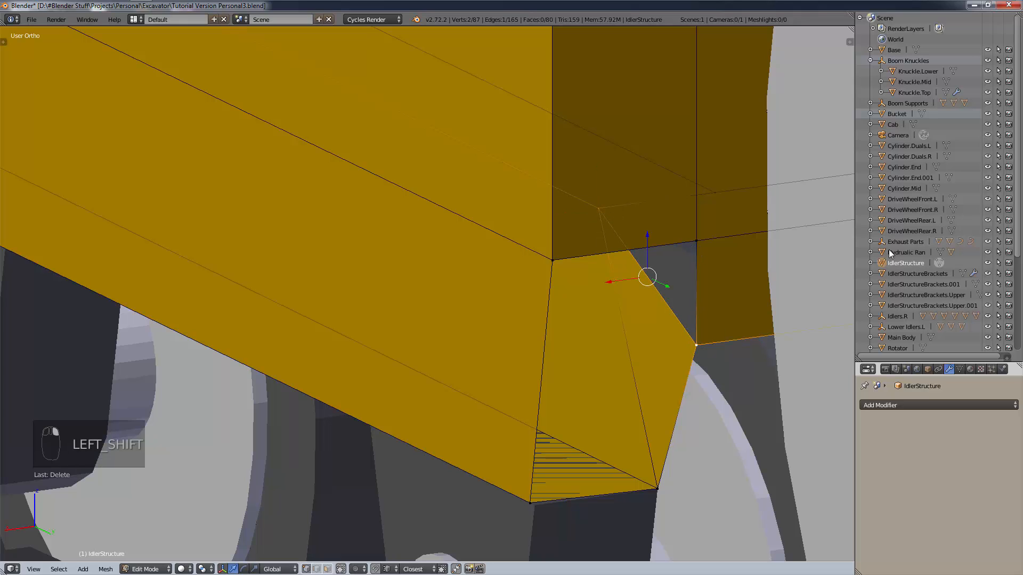
key(f)
key(f)
key(f)
key(ctrl+z)
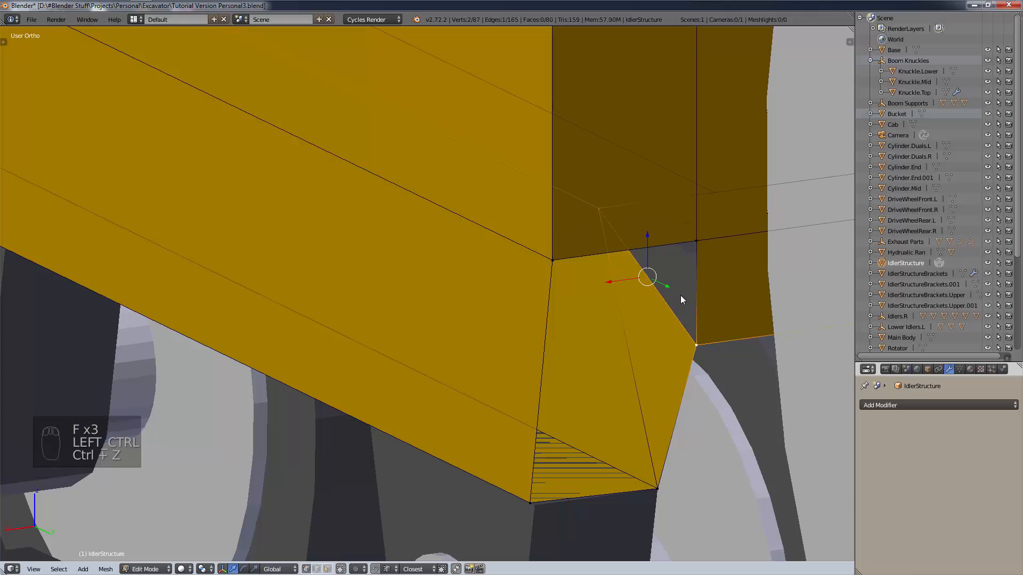
Fill the triangle between the raised edge's corner and the two upper inside vertices behind it.
right_click(693, 256)
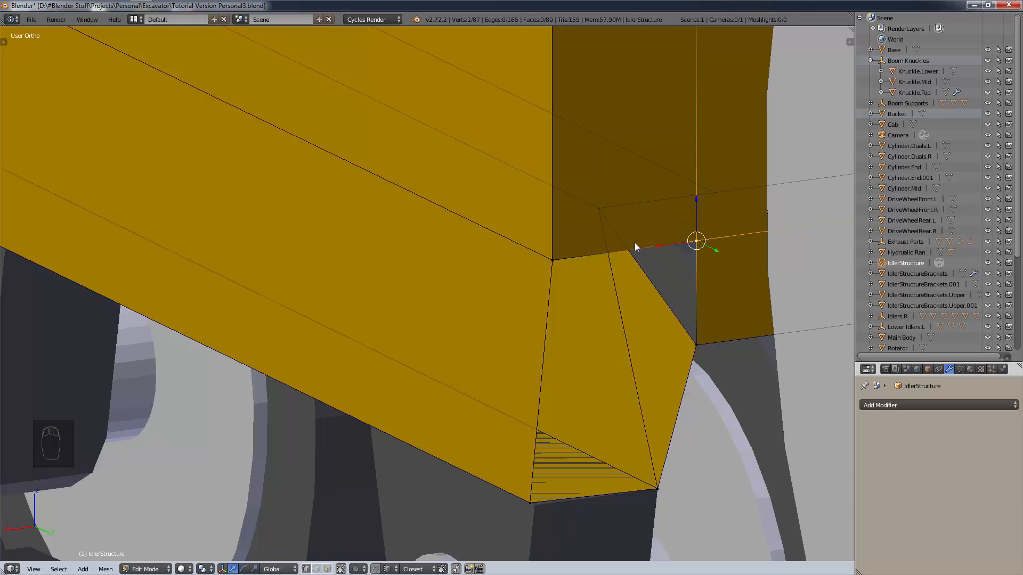
right_click(618, 228)
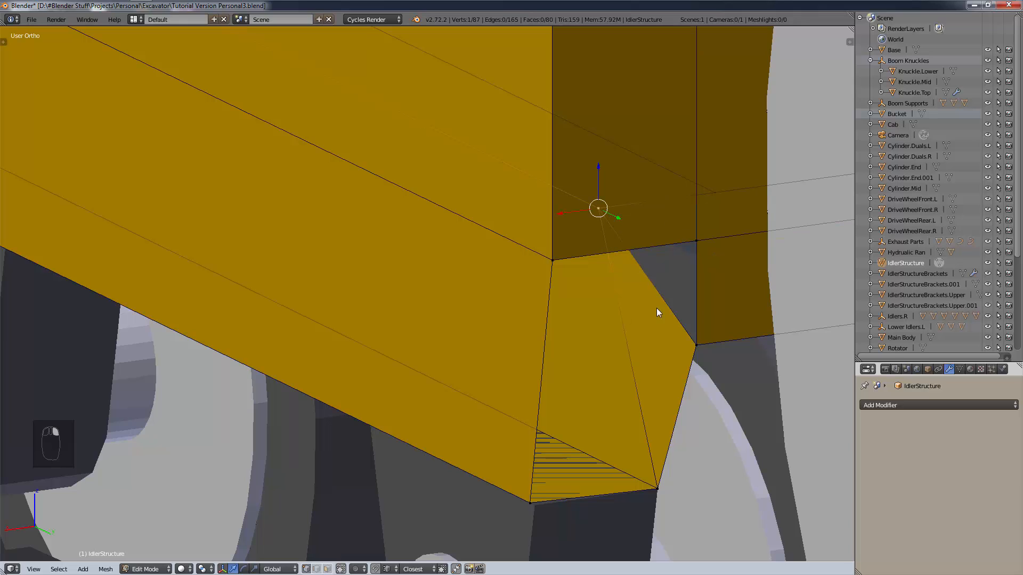
shift+right_click(691, 349)
shift+right_click(718, 196)
key(f)
key(f)
key(f)
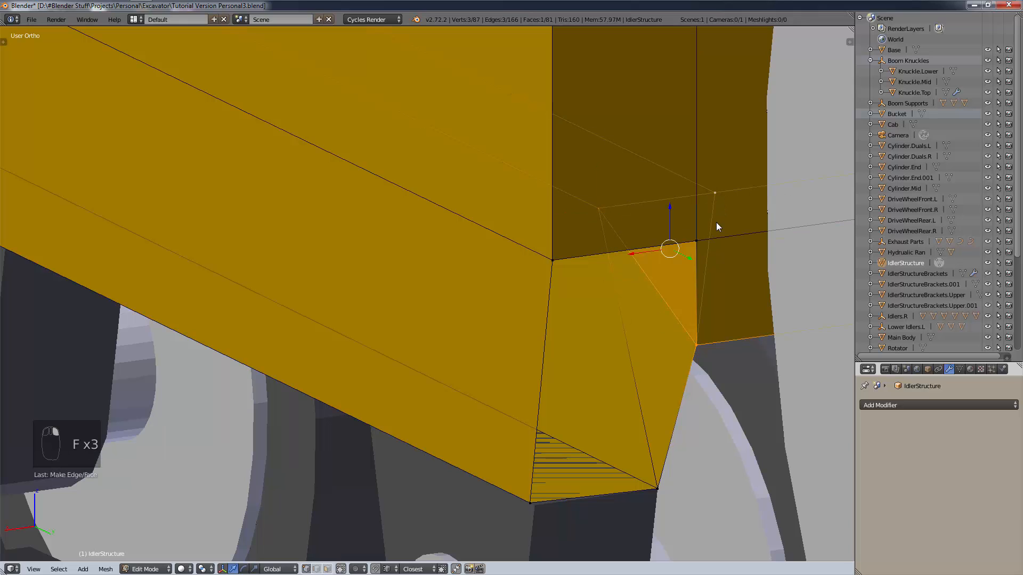
Connect the frame's outer side vertex to the raised edge's corner, and fill the triangle above that edge.
right_click(698, 242)
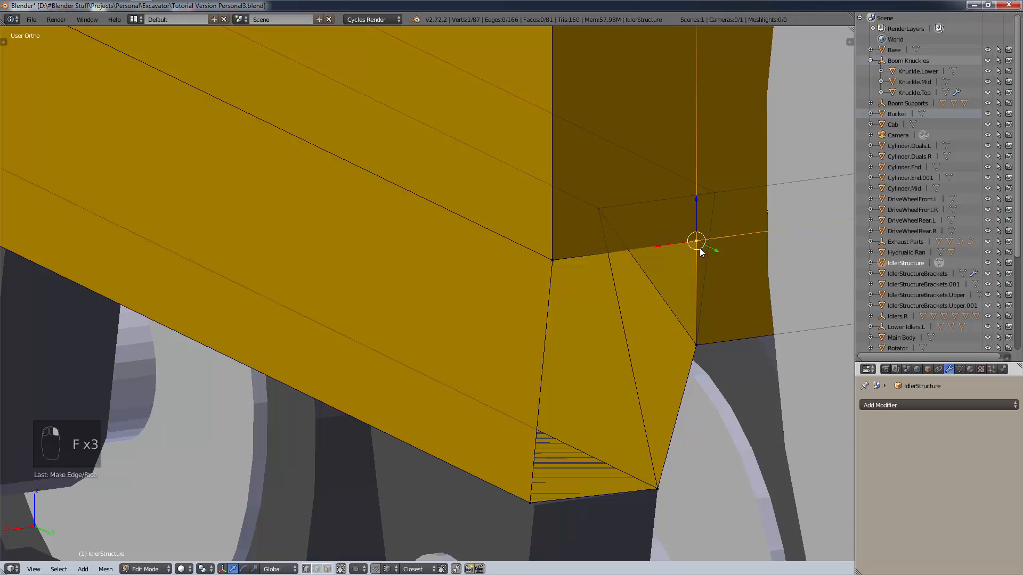
right_click(552, 260)
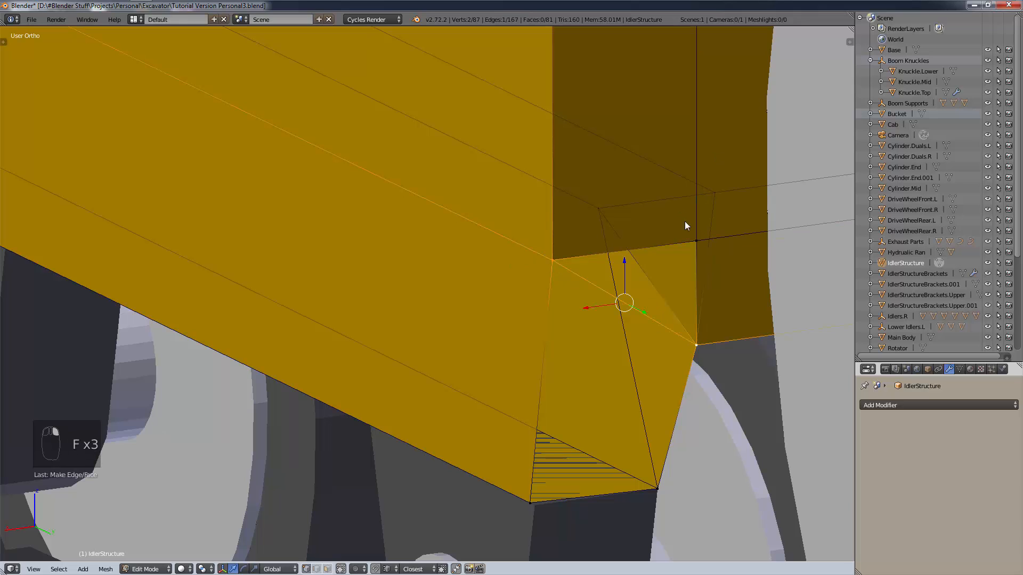
key(f)
Fill the sloped lower end with a four-sided face between the outer side vertices, inside vertex and raised edge's corner.
right_click(554, 261)
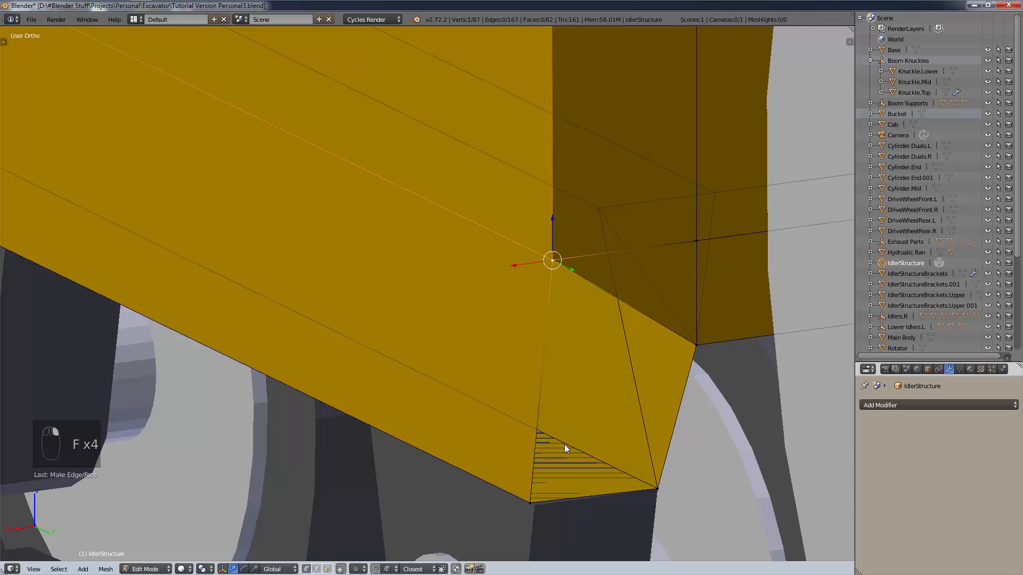
shift+right_click(532, 504)
shift+right_click(652, 486)
shift+right_click(697, 368)
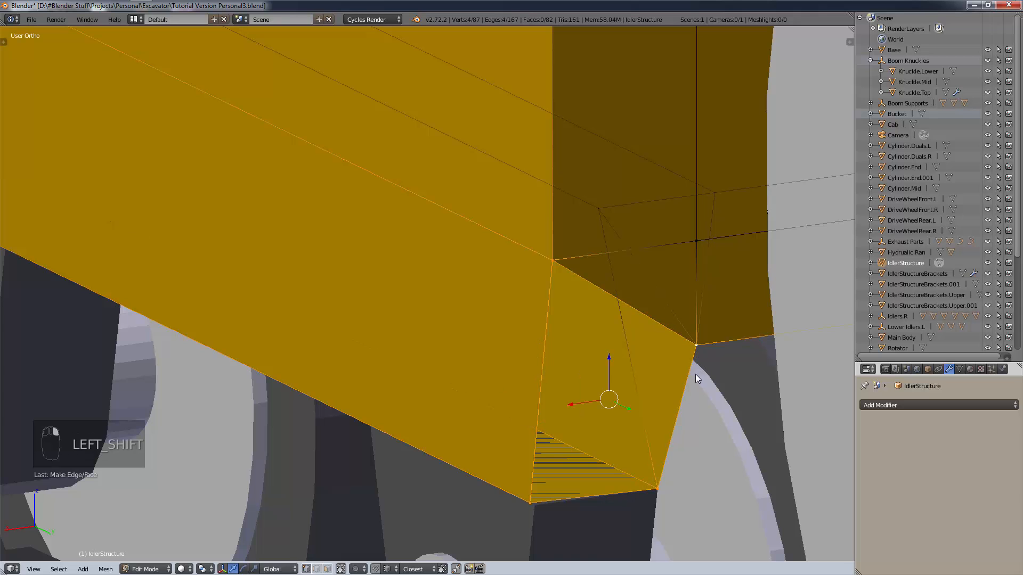
key(f)
key(f)
scroll(695, 373, down, 3)
key(a)
middle_drag(689, 385, 678, 339)
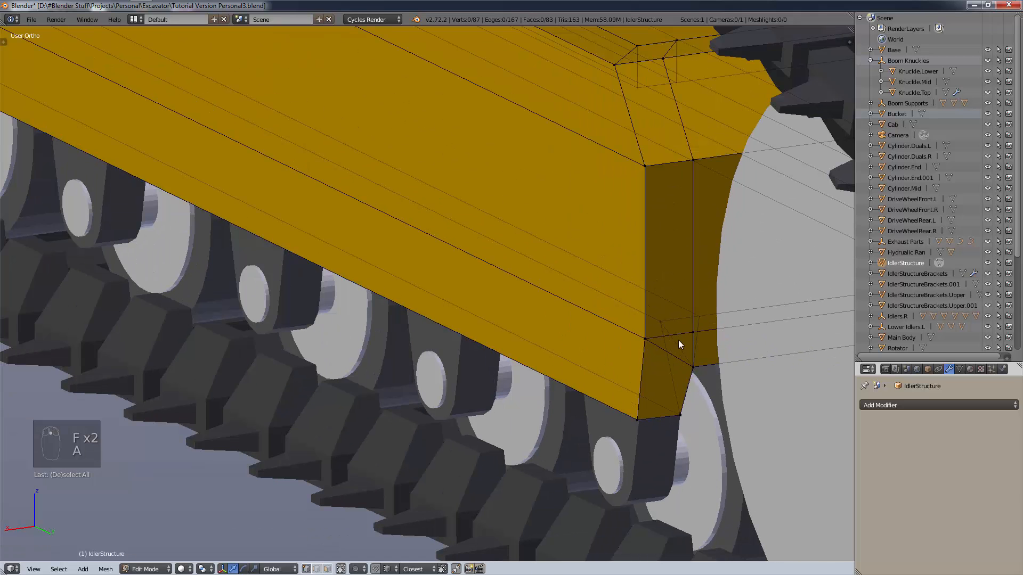
Delete the leftover lower inside vertex at the frame's opposite end corner.
middle_drag(743, 369, 309, 399)
scroll(777, 395, down, 3)
middle_drag(570, 352, 536, 347)
scroll(672, 408, up, 8)
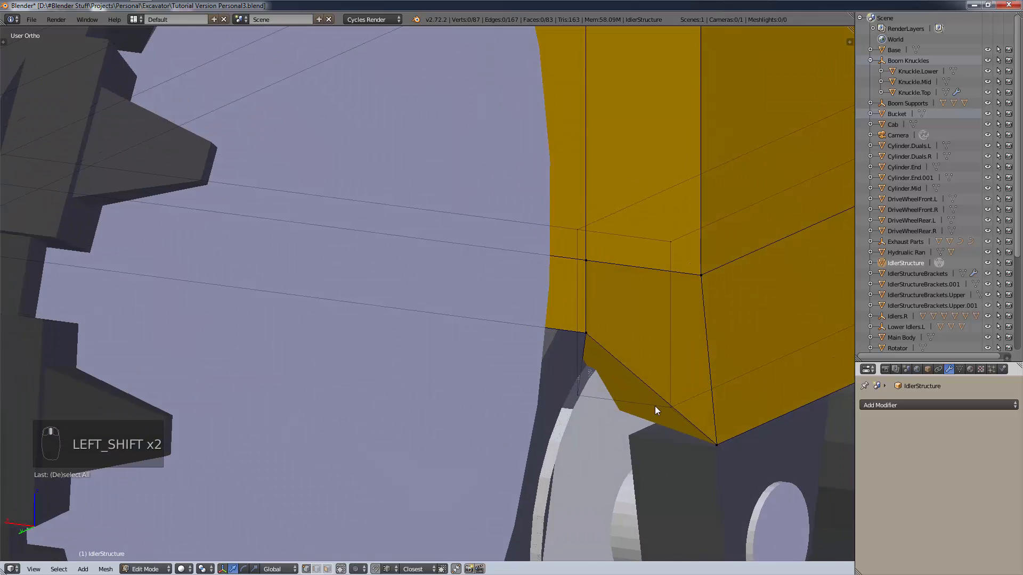
middle_drag(655, 408, 669, 405)
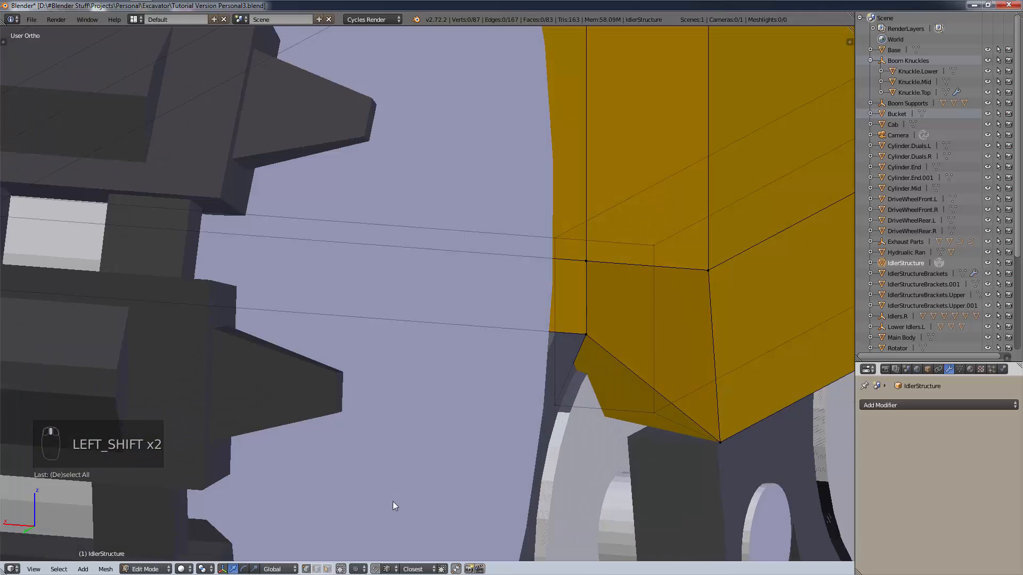
right_click(561, 400)
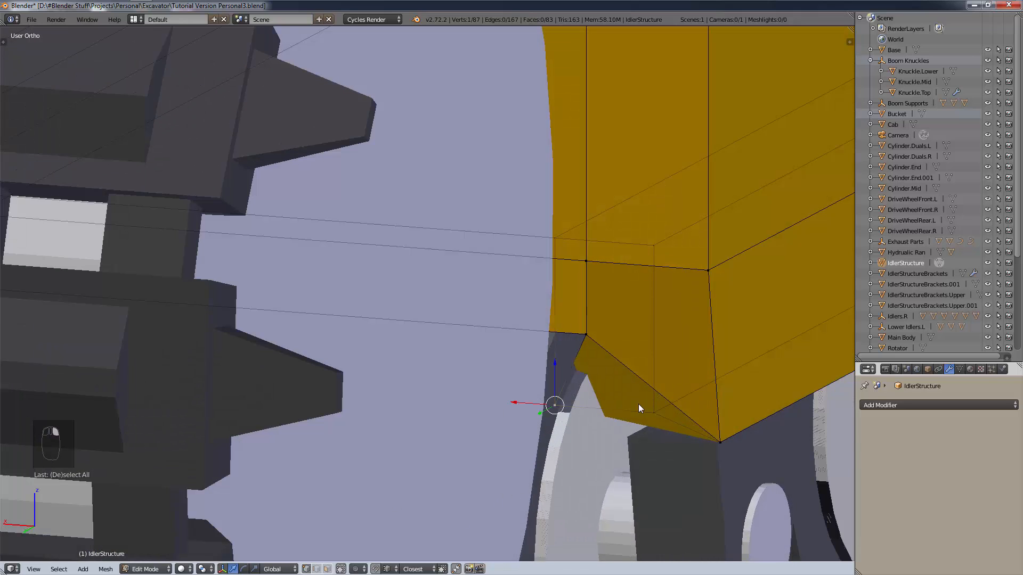
key(x)
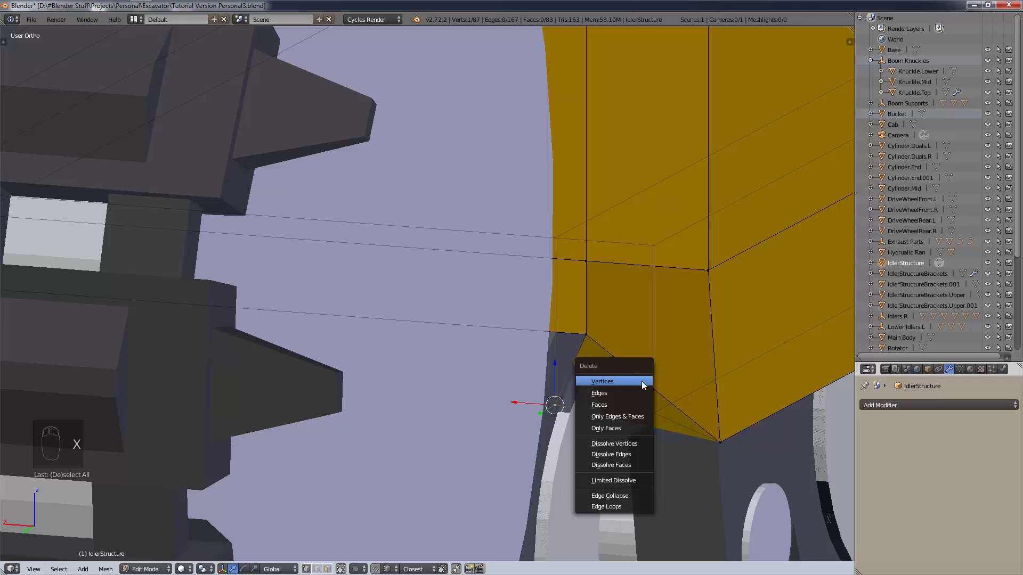
click(641, 382)
Move the remaining lower inside vertex at this end down to the idler bracket's top corner.
middle_drag(681, 400, 651, 408)
right_click(651, 408)
key(g)
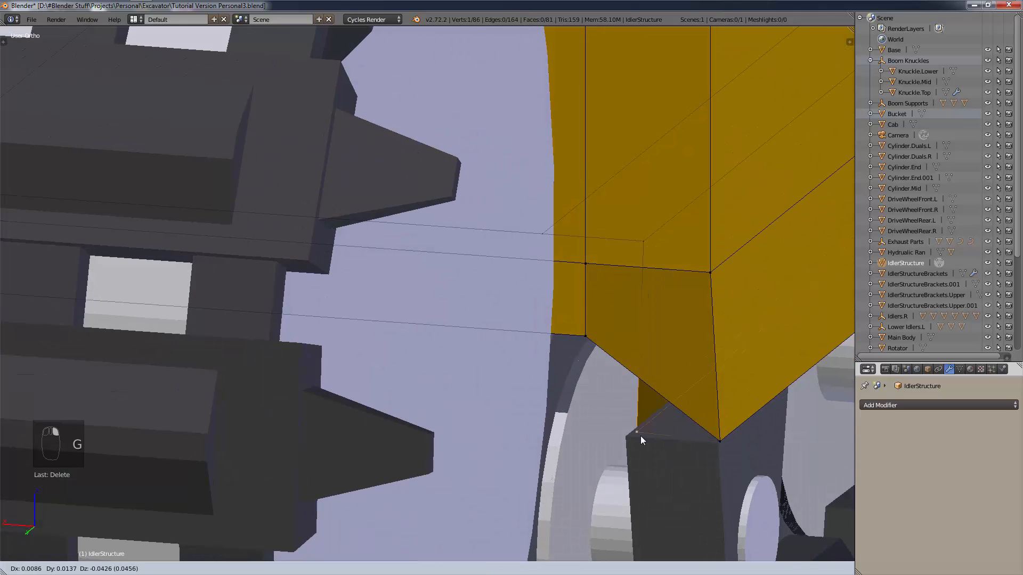
click(635, 438)
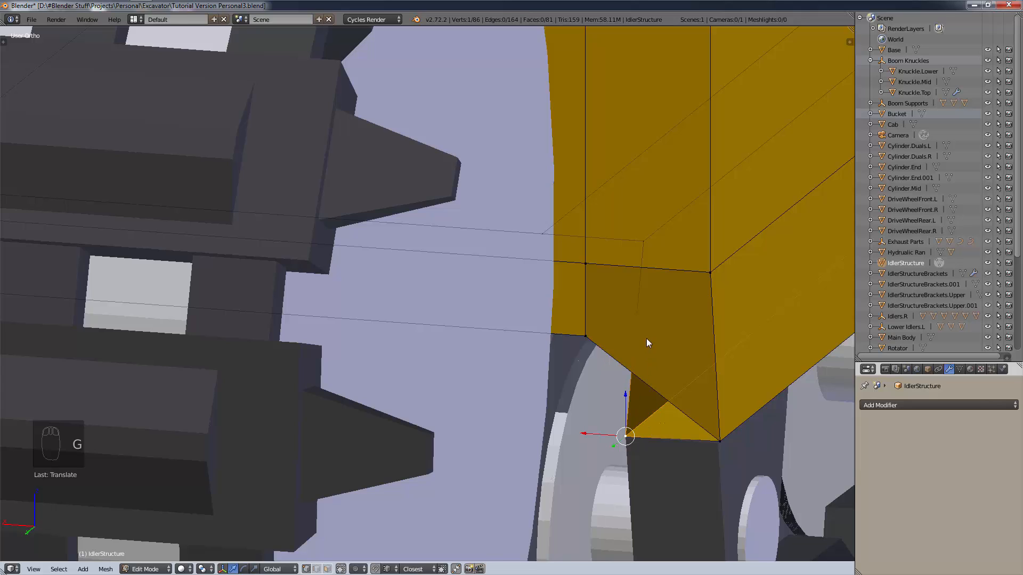
Connect the raised edge's corner with edges to the moved lower vertex and the upper inside vertex.
right_click(629, 441)
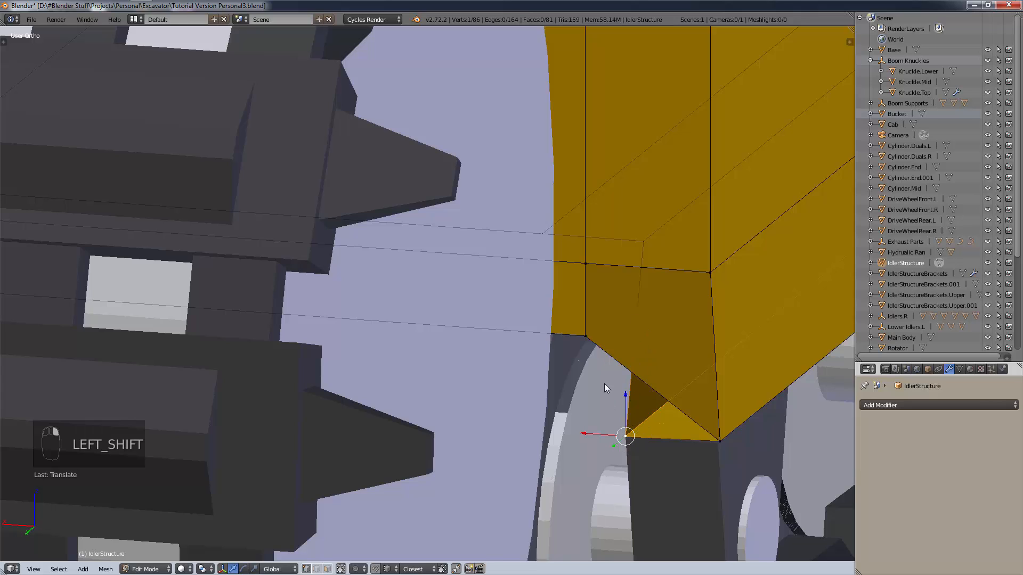
shift+right_click(586, 337)
key(f)
key(f)
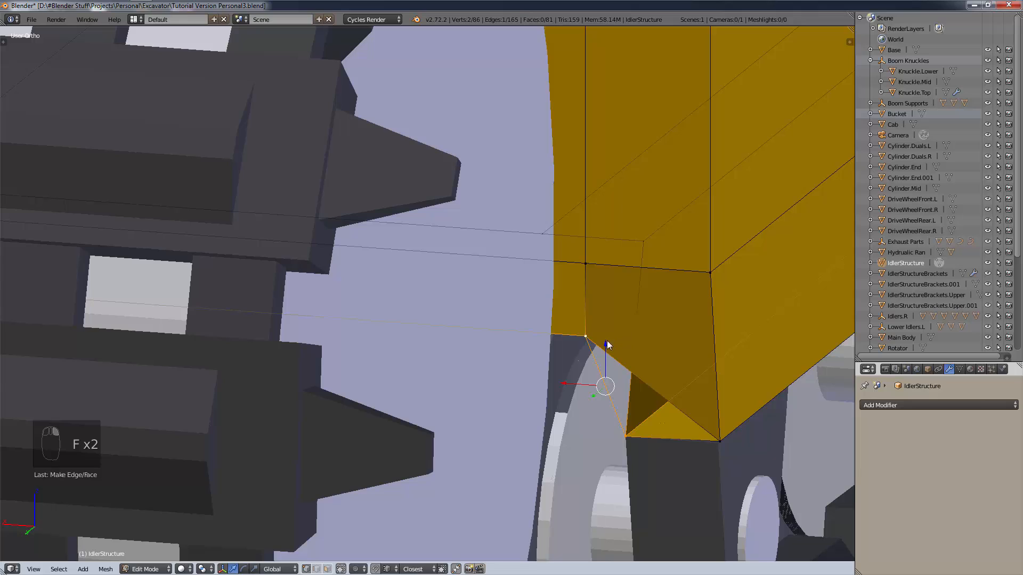
right_click(588, 340)
shift+right_click(641, 247)
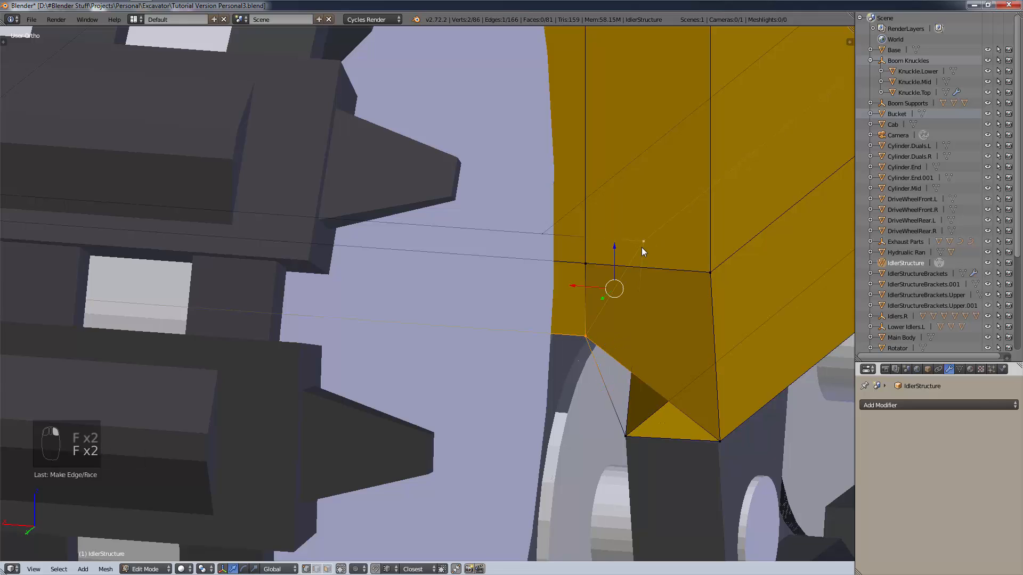
key(f)
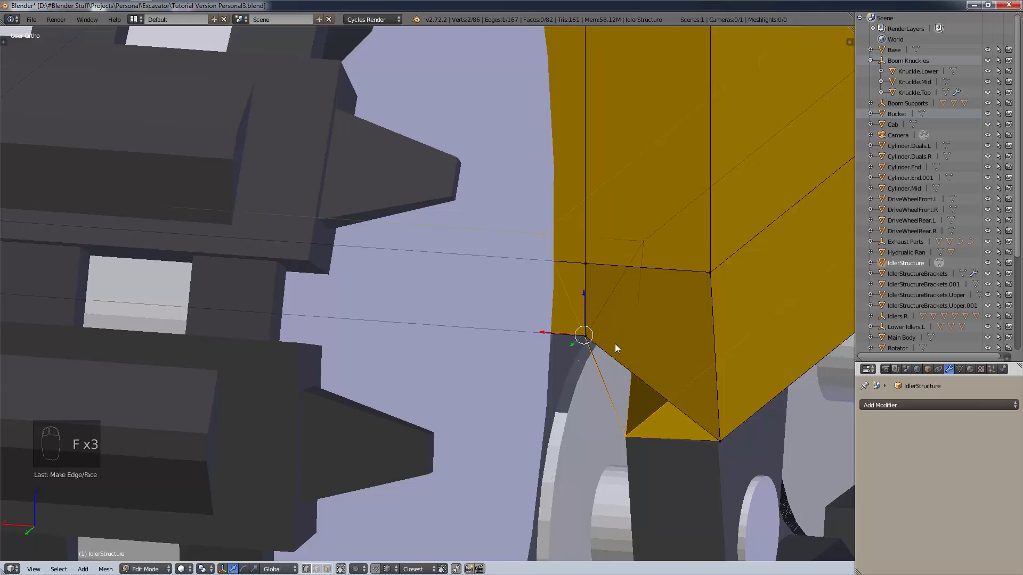
key(ctrl+z)
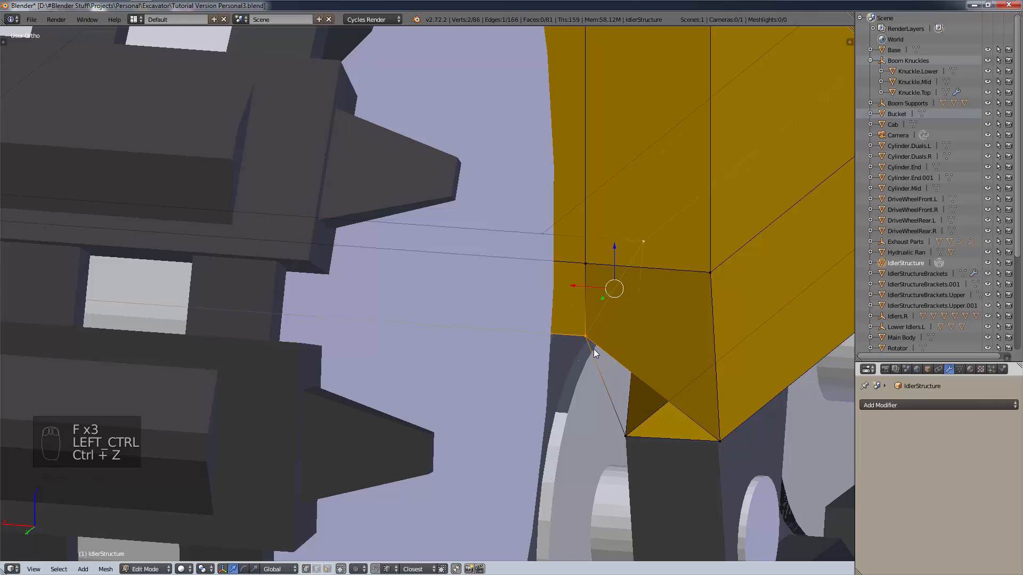
Fill the inner side triangle and the front triangle beside the moved vertex to close this lower corner.
right_click(664, 446)
key(f)
key(r)
right_click(660, 373)
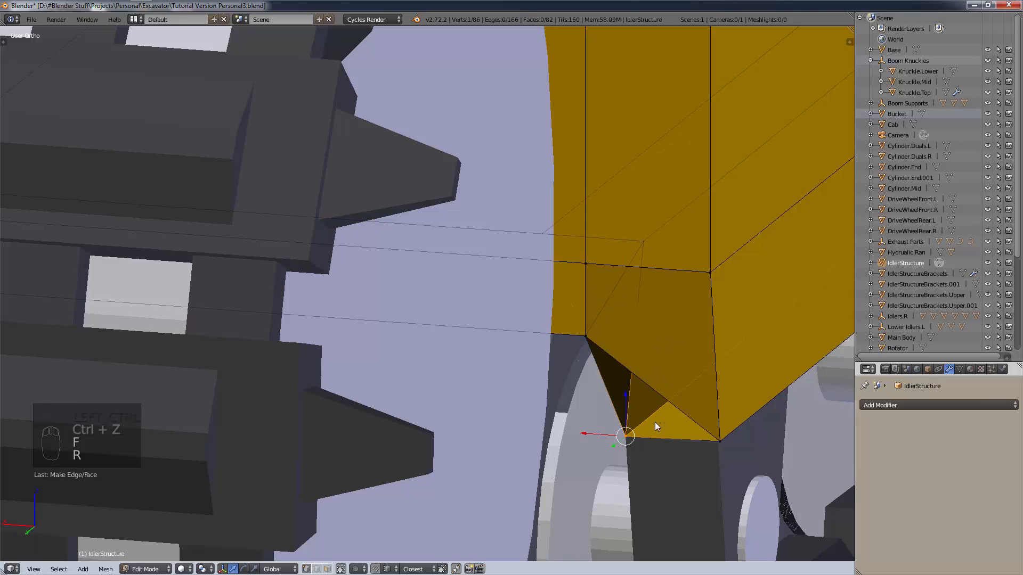
right_click(579, 326)
shift+right_click(634, 433)
key(f)
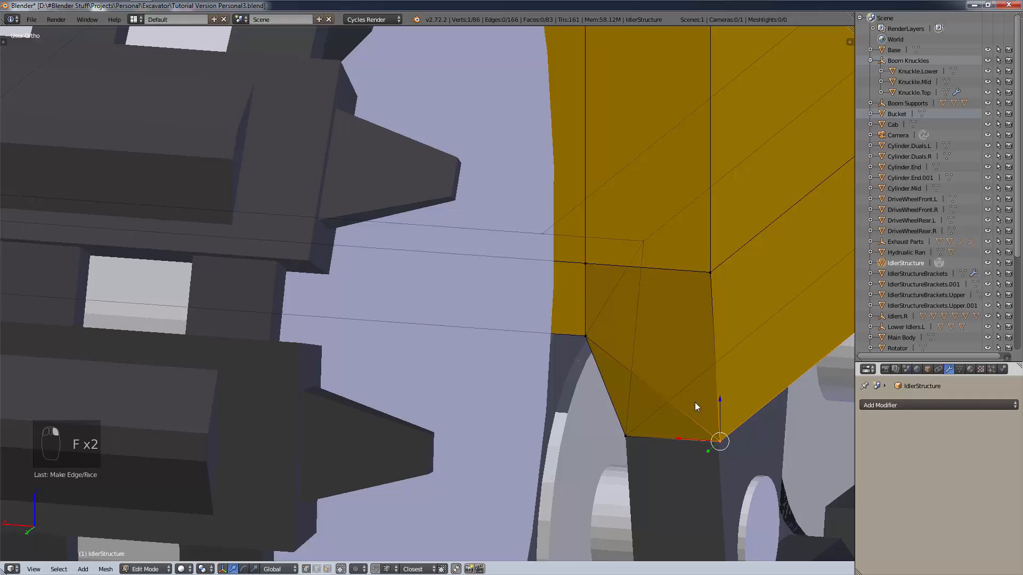
Select the lower, vertical and sloped inner end faces between the side plates at one end of the idler structure.
key(a)
middle_drag(677, 425, 819, 423)
scroll(649, 439, down, 8)
shift+middle_drag(444, 410, 55, 418)
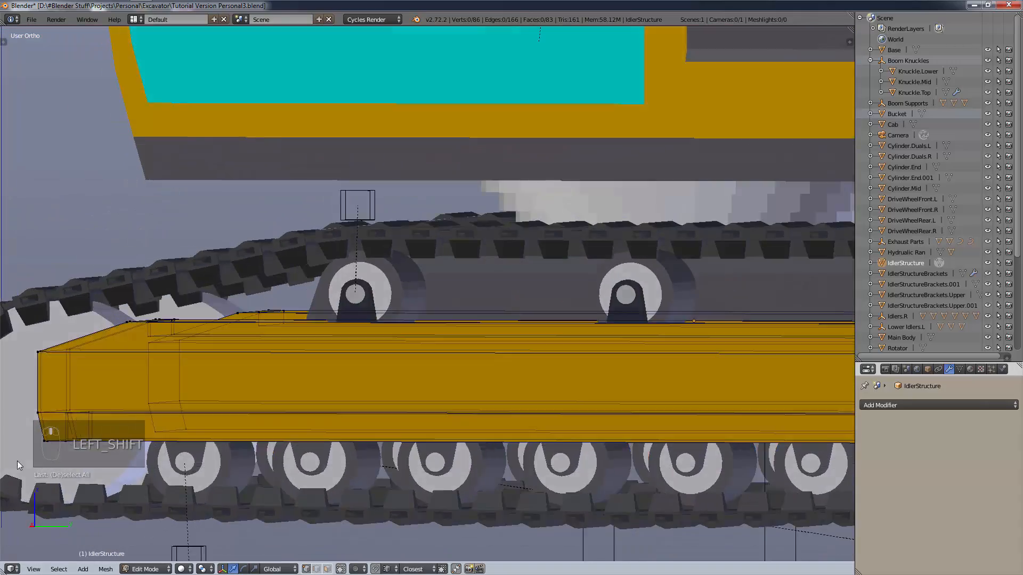
middle_drag(17, 461, 65, 456)
shift+middle_drag(65, 456, 469, 442)
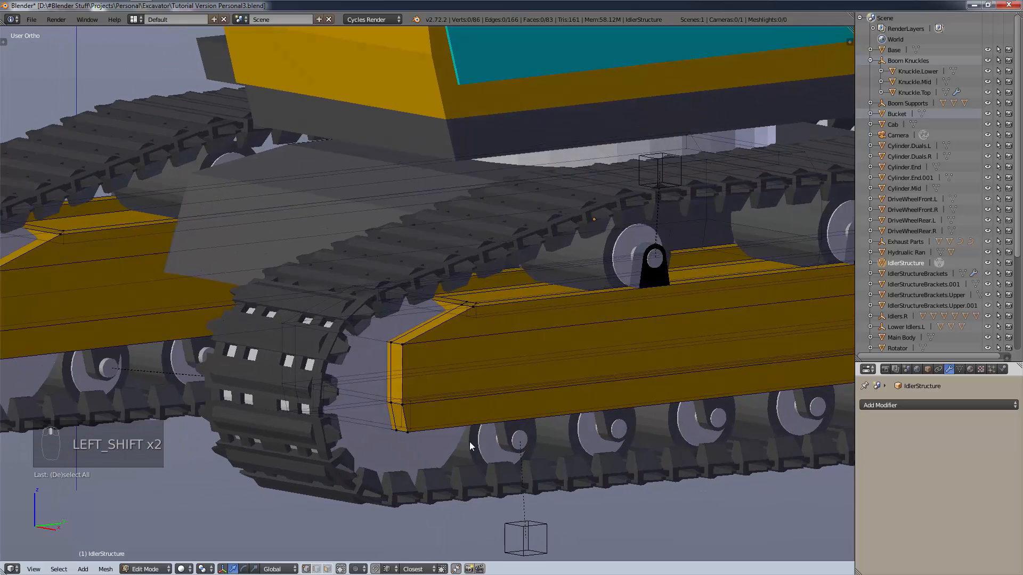
scroll(394, 389, up, 4)
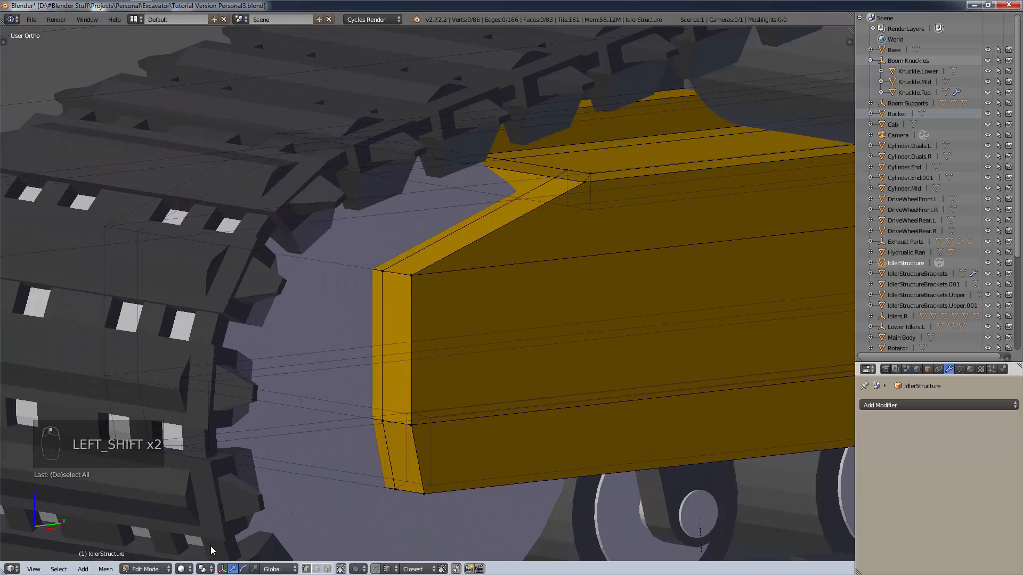
click(327, 568)
right_click(257, 352)
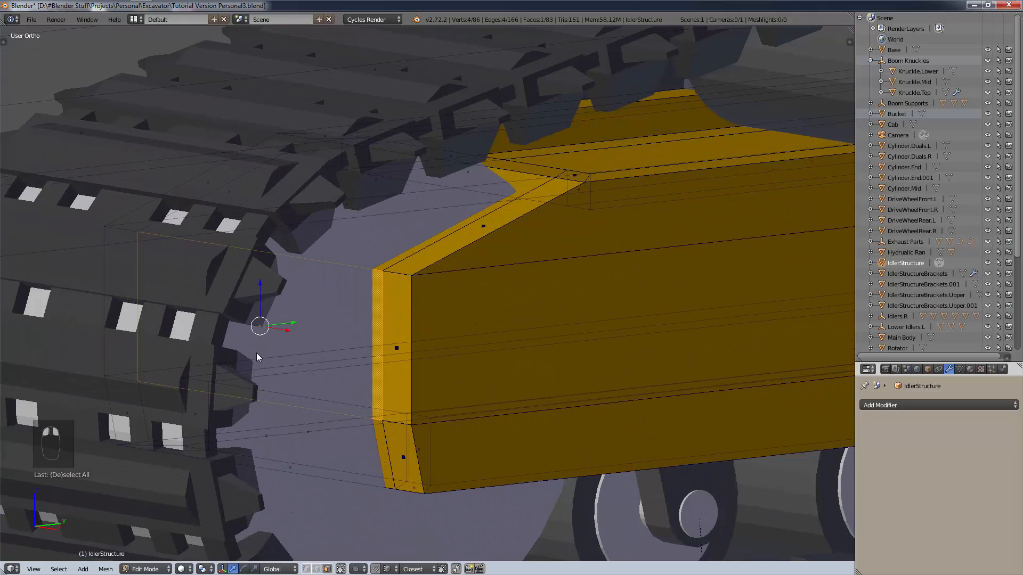
shift+right_click(303, 433)
middle_drag(373, 456, 347, 456)
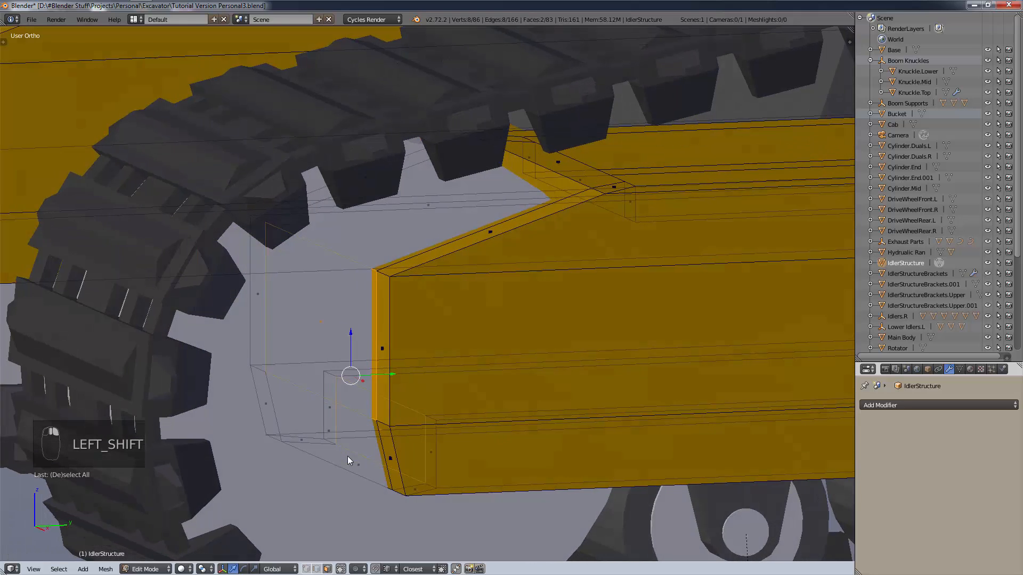
shift+right_click(312, 412)
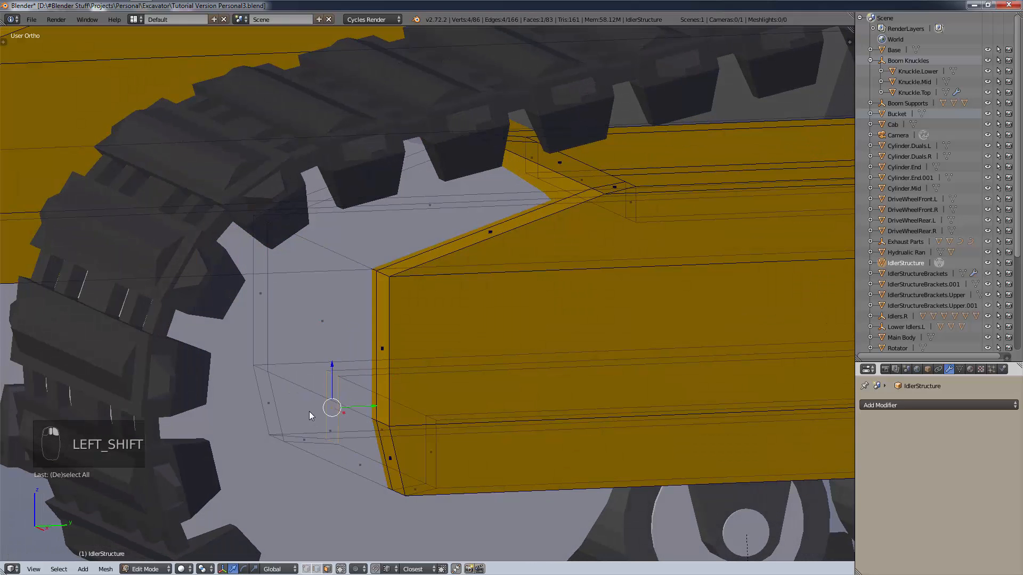
right_click(329, 450)
right_click(340, 446)
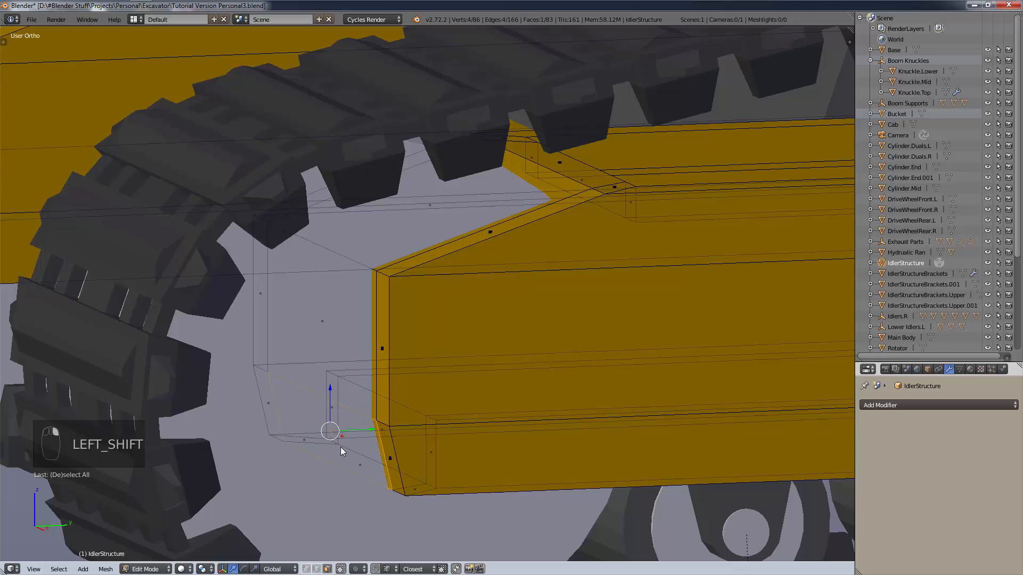
right_click(340, 471)
right_click(339, 444)
shift+right_click(325, 323)
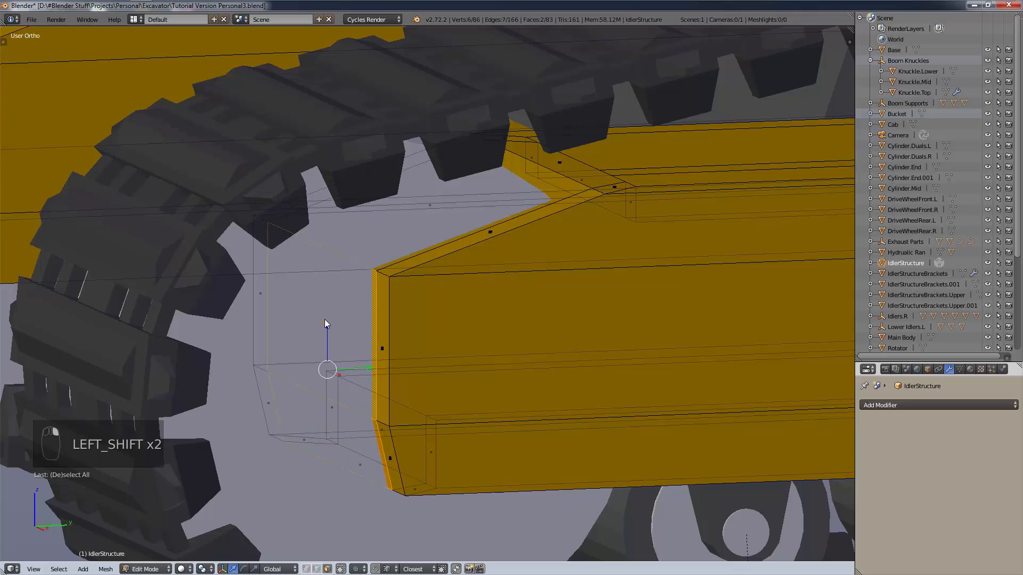
shift+right_click(536, 176)
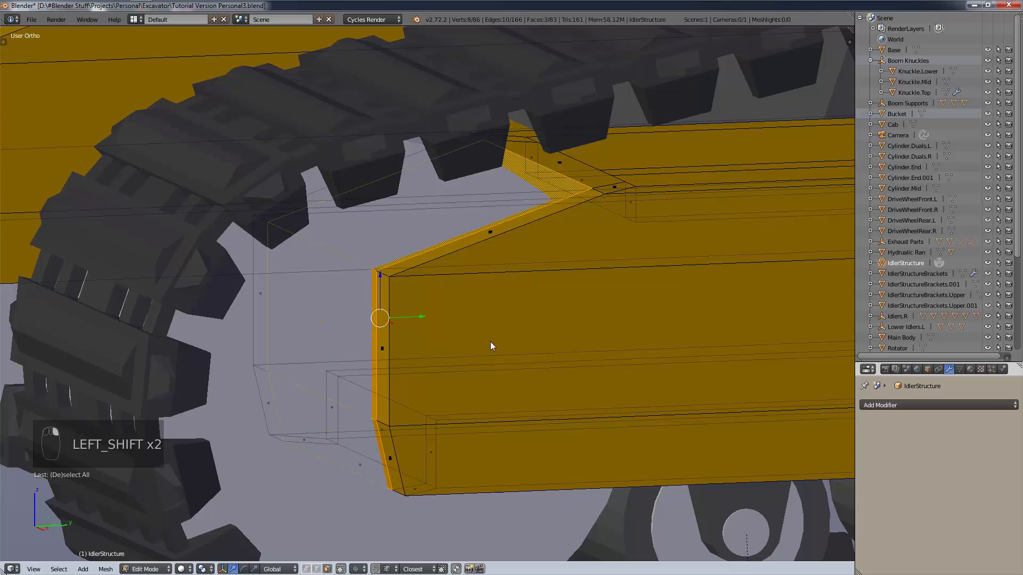
Try to move the selected end faces inward along the Y axis and undo the move.
drag(420, 319, 729, 284)
scroll(727, 302, down, 4)
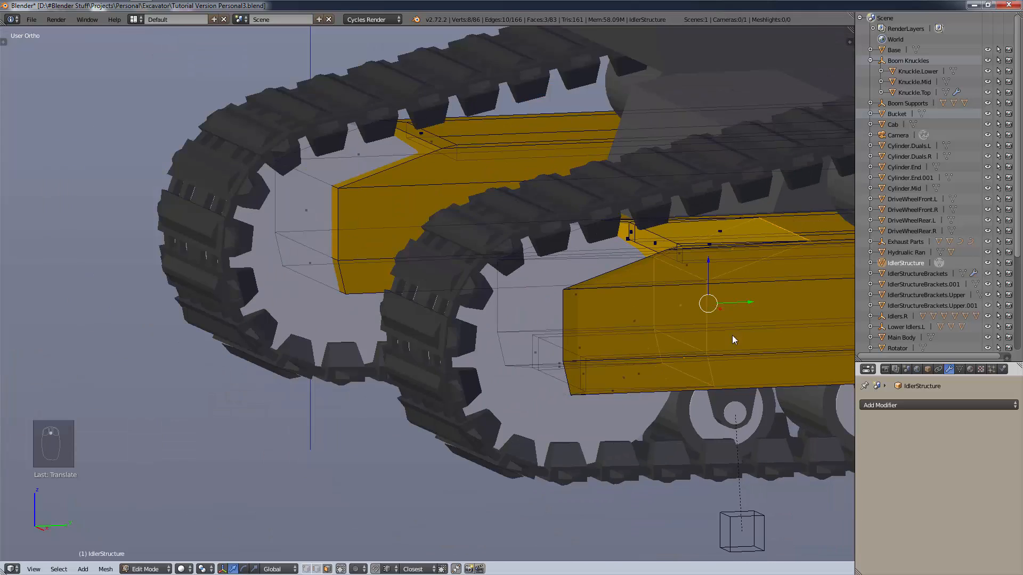
middle_drag(733, 335, 703, 349)
key(ctrl+z)
scroll(703, 350, up, 3)
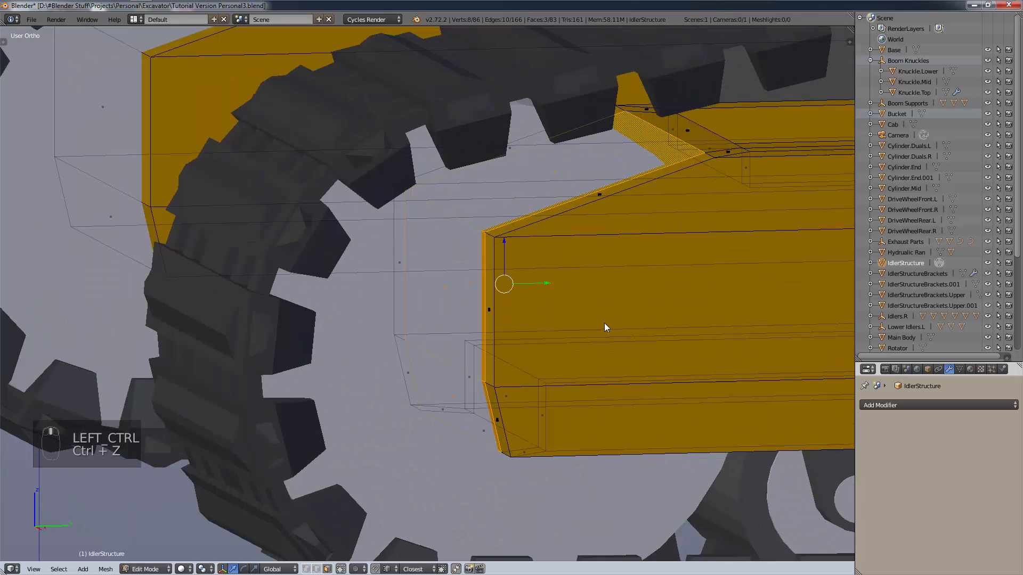
Try to delete the vertices of the selected end faces and undo the deletion.
key(x)
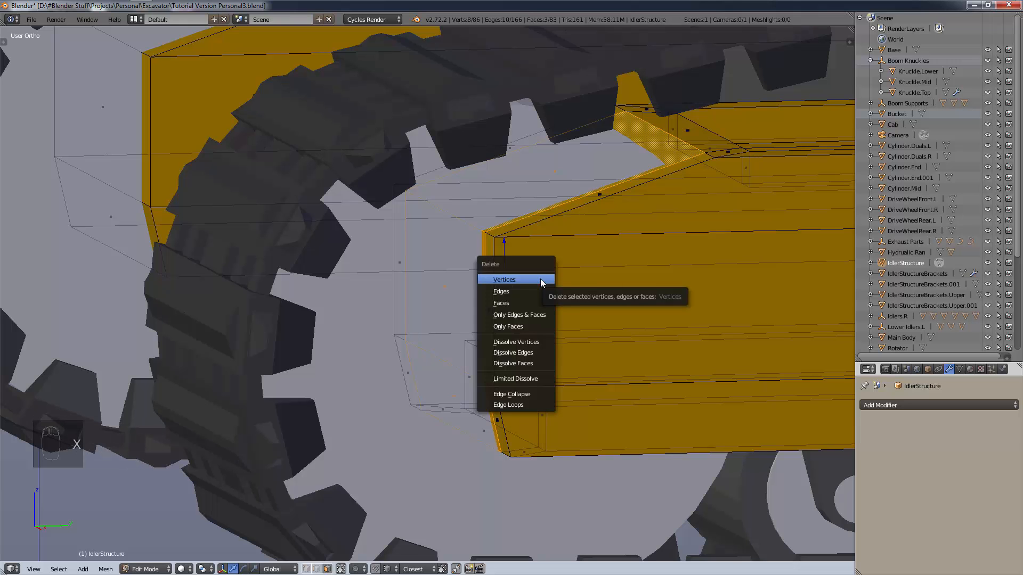
click(540, 280)
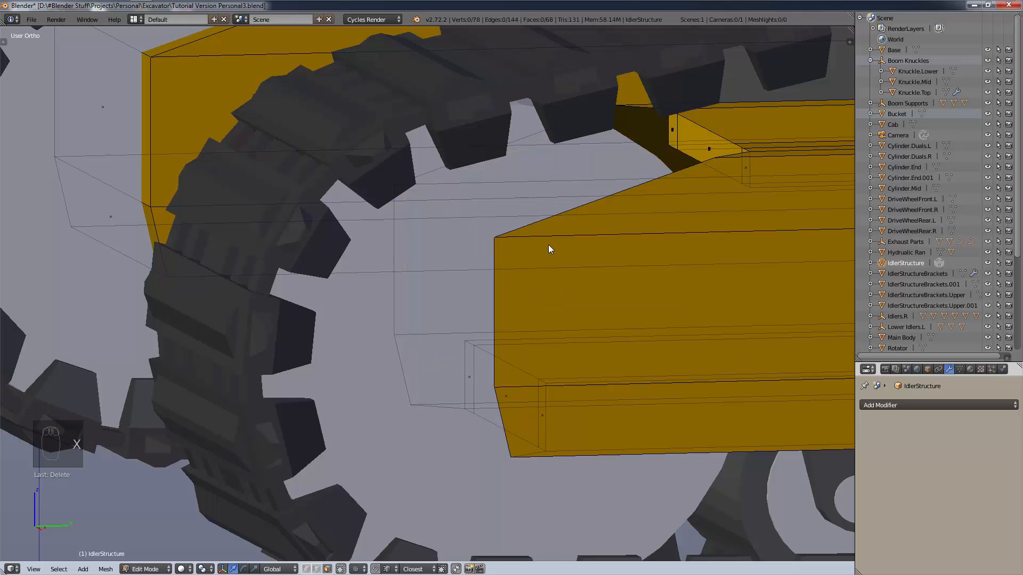
middle_drag(550, 249, 600, 270)
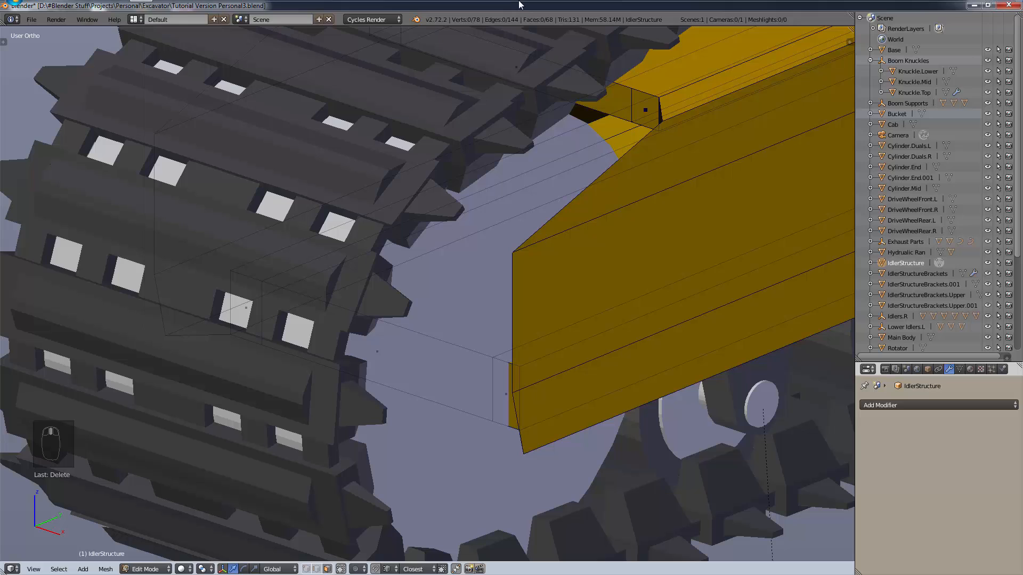
mouse_move(519, 5)
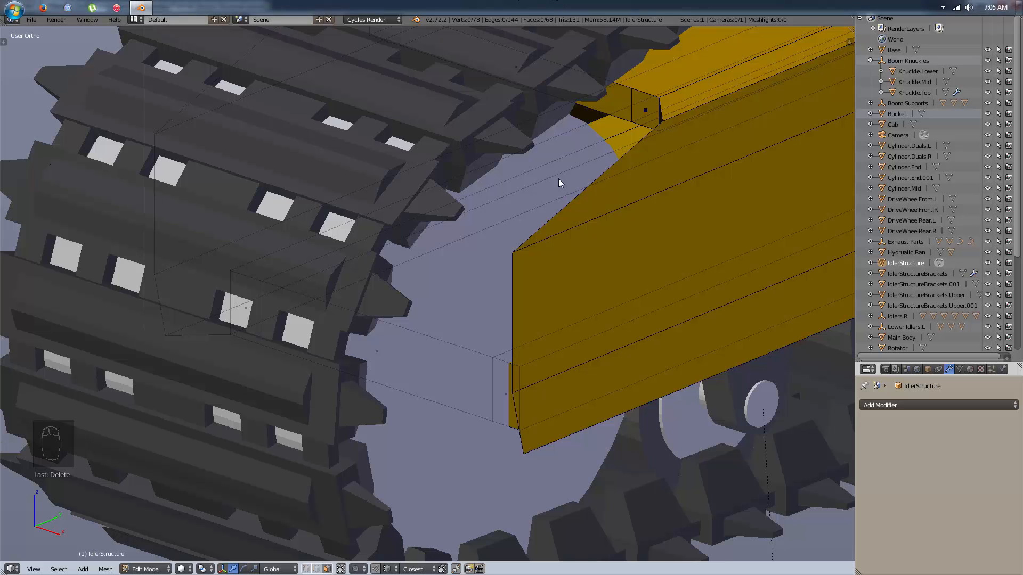
middle_drag(559, 178, 510, 149)
key(ctrl+z)
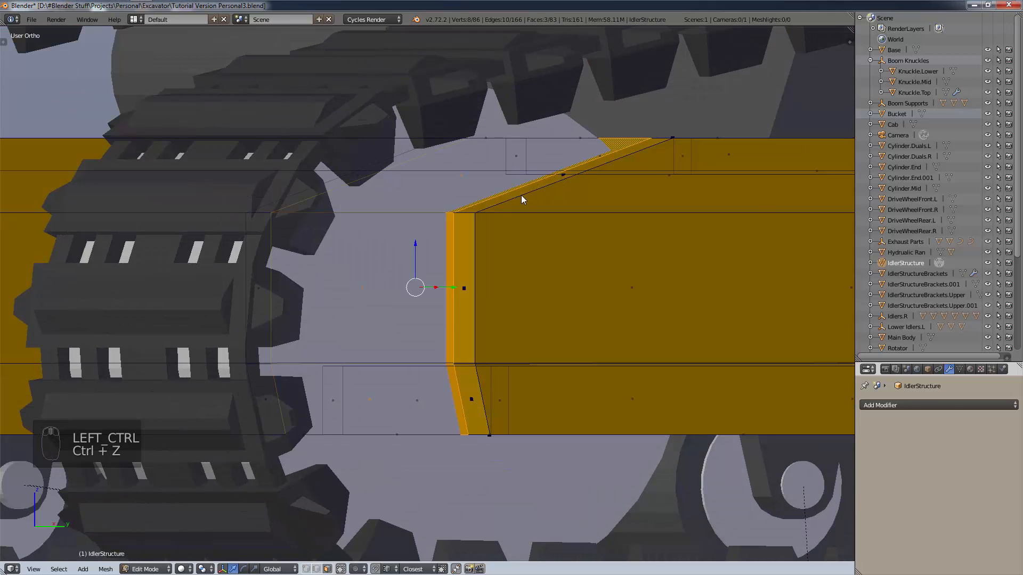
Inset the three selected end faces by about 0.04 and delete the inner faces to open the frame's end.
middle_drag(521, 195, 506, 241)
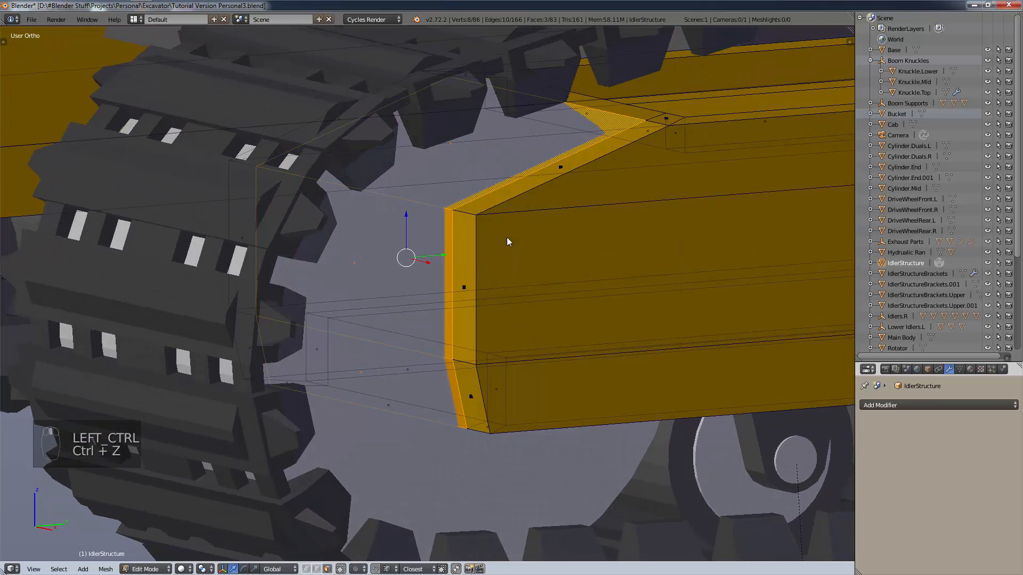
scroll(509, 351, up, 2)
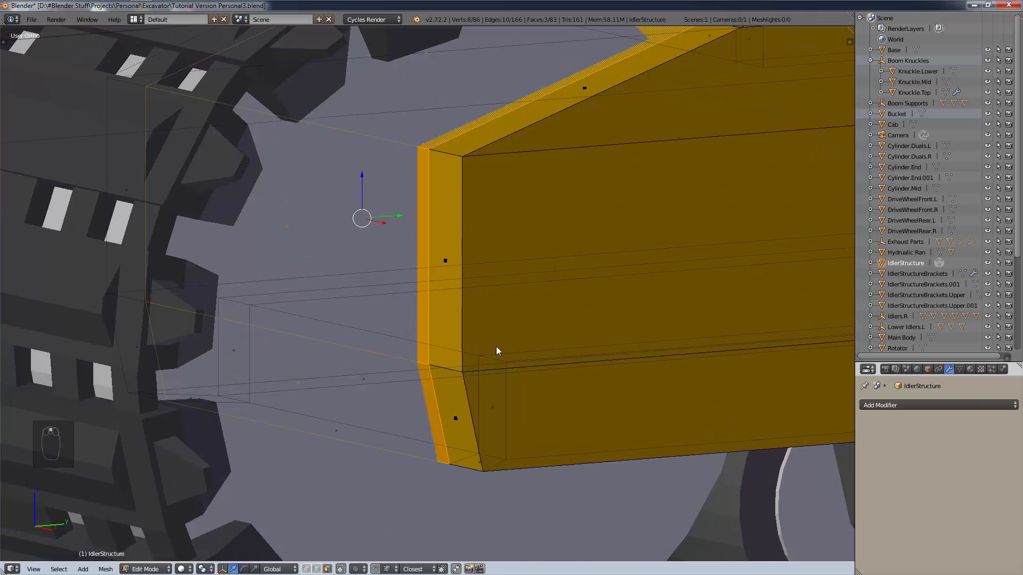
scroll(452, 440, down, 2)
shift+middle_drag(519, 325, 495, 389)
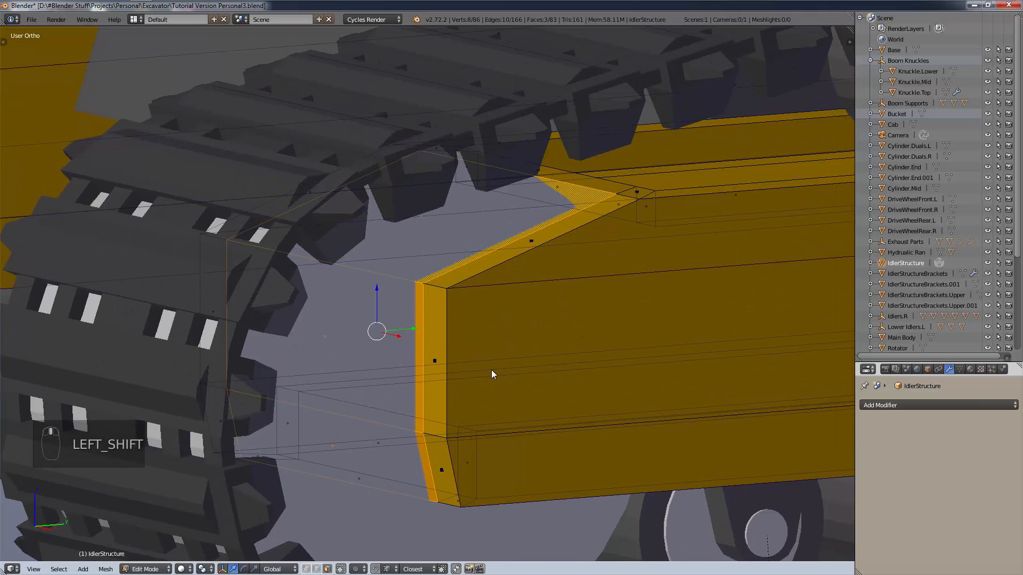
key(i)
key(i)
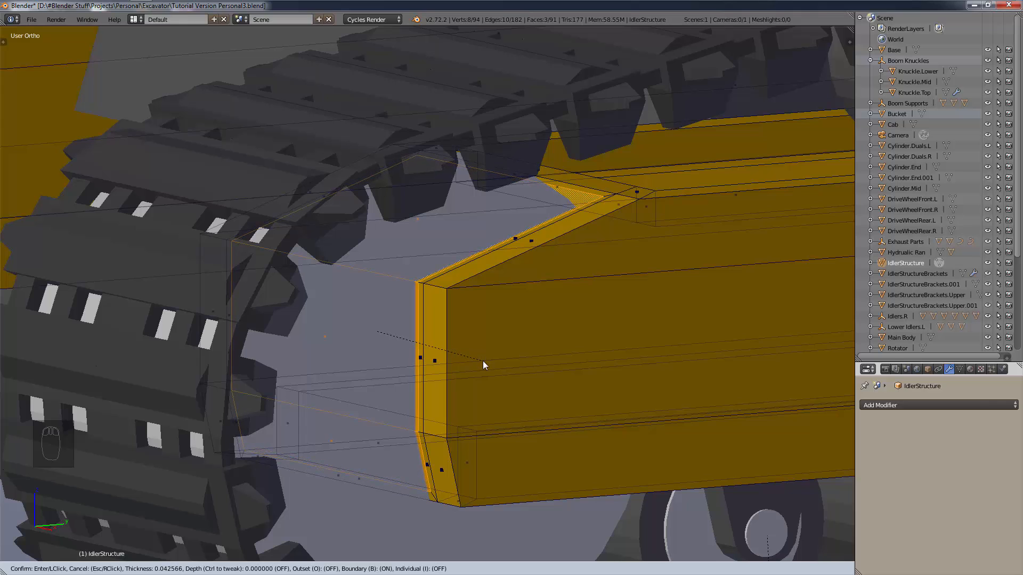
click(481, 360)
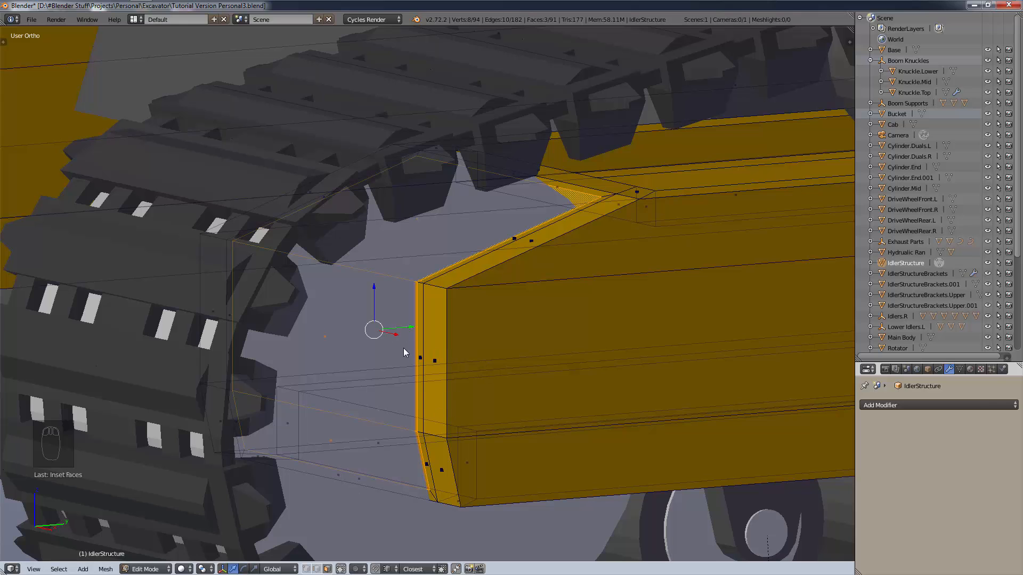
key(x)
click(391, 390)
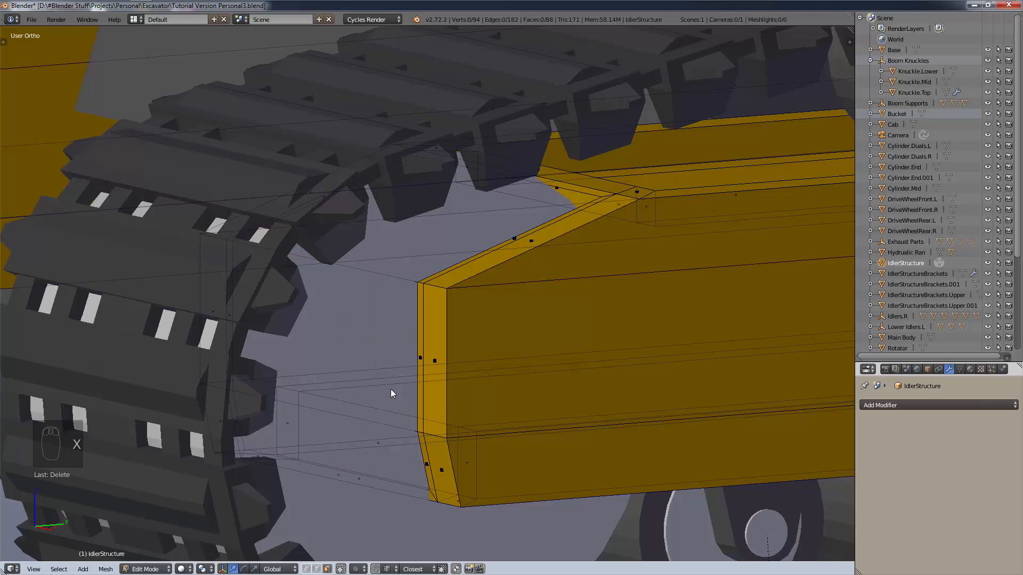
Delete the three inner vertices at the lower corner of the opened end's rim.
middle_drag(391, 393, 416, 255)
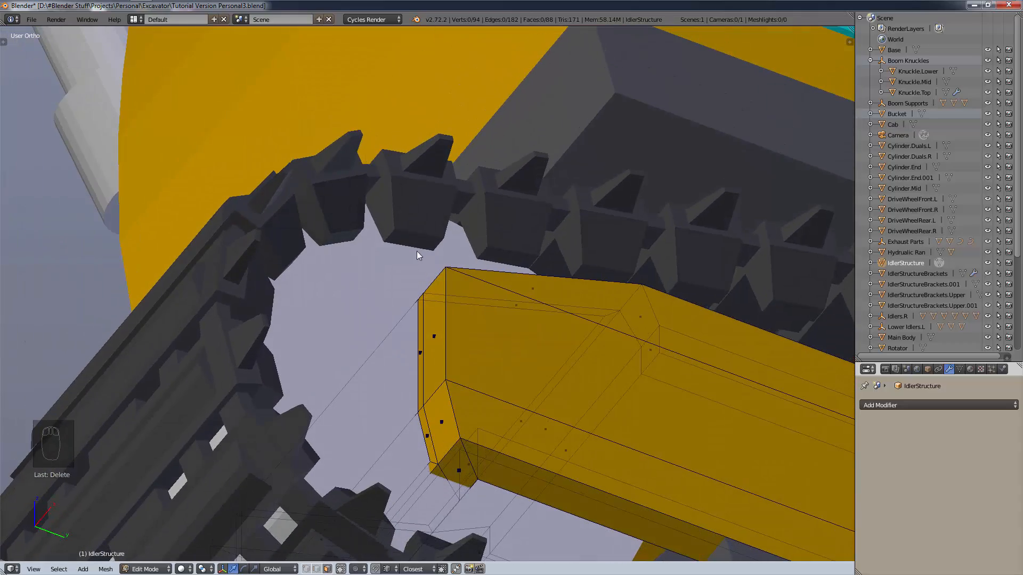
scroll(467, 491, up, 2)
mouse_move(466, 491)
middle_down()
mouse_move(490, 527)
mouse_move(525, 522)
mouse_move(519, 488)
mouse_move(490, 466)
mouse_move(391, 486)
mouse_move(373, 519)
mouse_move(339, 502)
mouse_move(331, 516)
mouse_move(390, 505)
mouse_move(474, 513)
mouse_move(425, 520)
mouse_move(461, 478)
mouse_move(395, 486)
middle_up()
key(c)
drag(440, 484, 399, 444)
right_click(398, 444)
key(x)
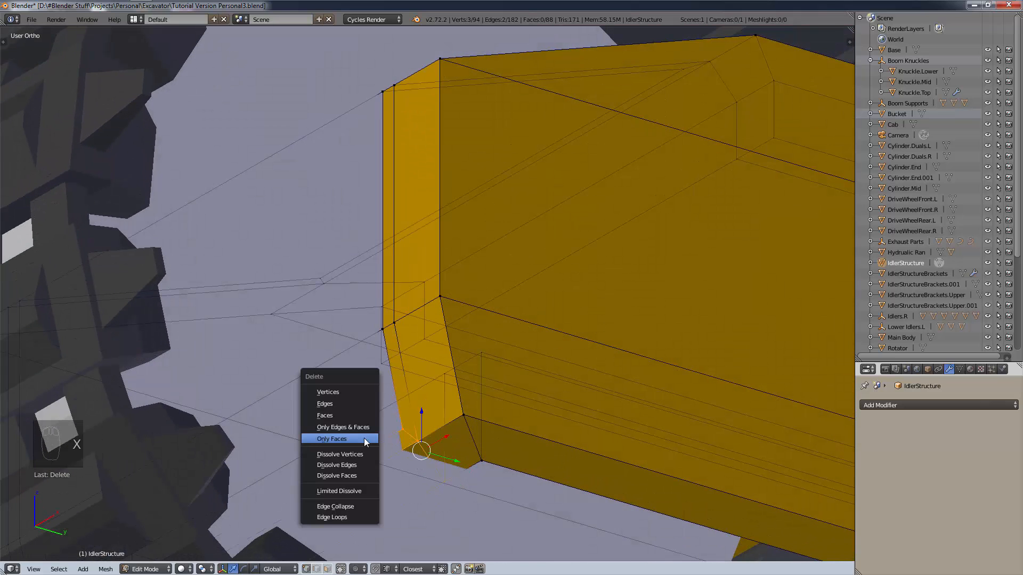
click(356, 397)
middle_drag(353, 395, 403, 424)
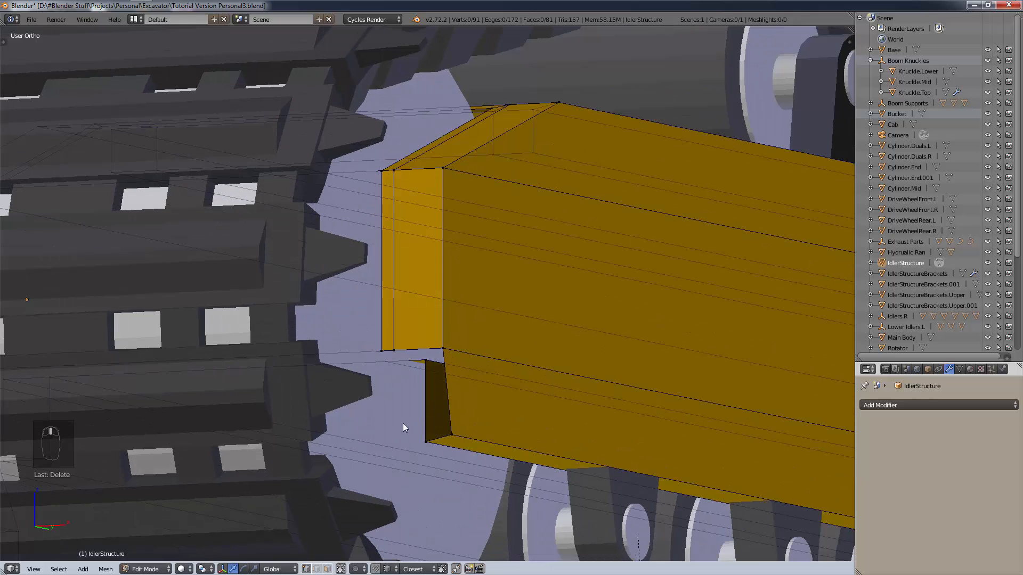
Extrude the rim's short lower edge straight down to the frame's bottom and shift it inward along Y to match the outer corner's slope.
key(c)
right_click(394, 404)
scroll(393, 403, up, 2)
right_click(397, 333)
middle_drag(406, 399, 404, 436)
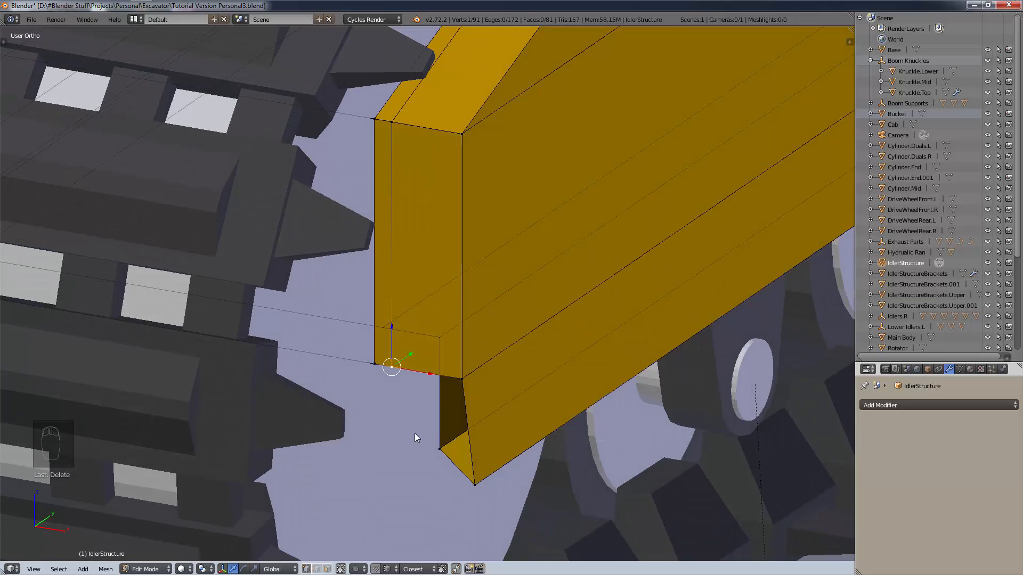
shift+right_click(375, 364)
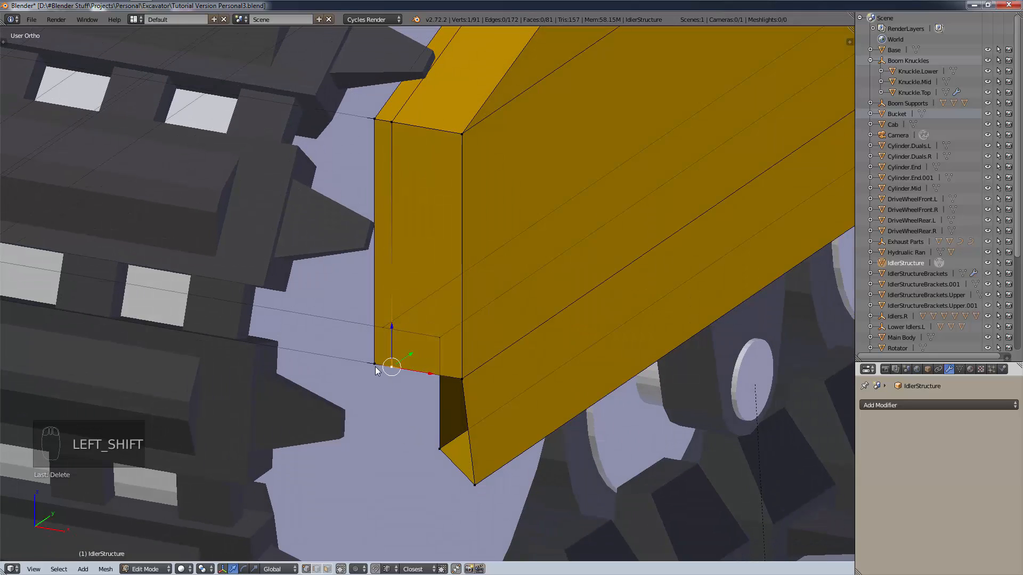
key(e)
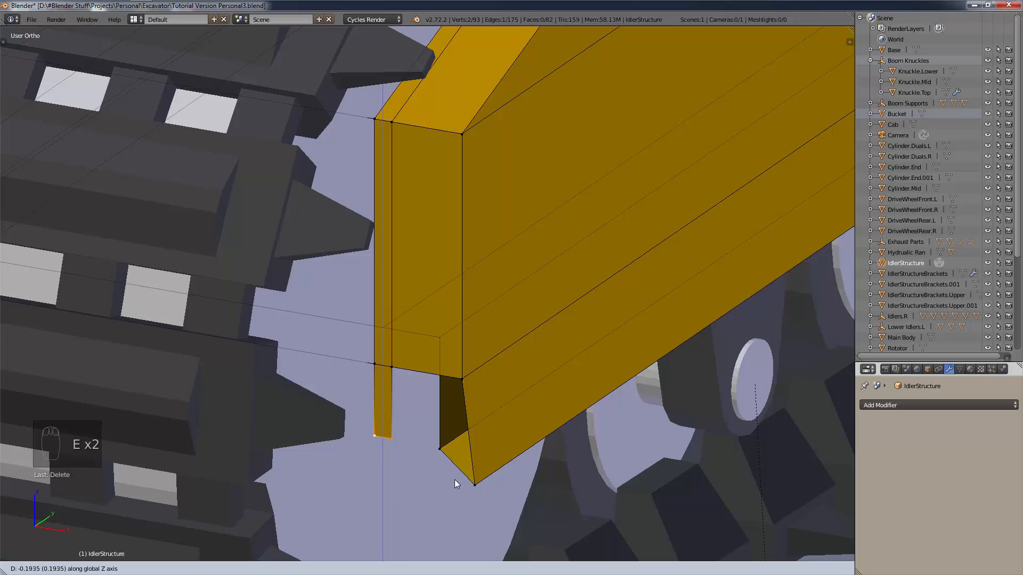
click(479, 483)
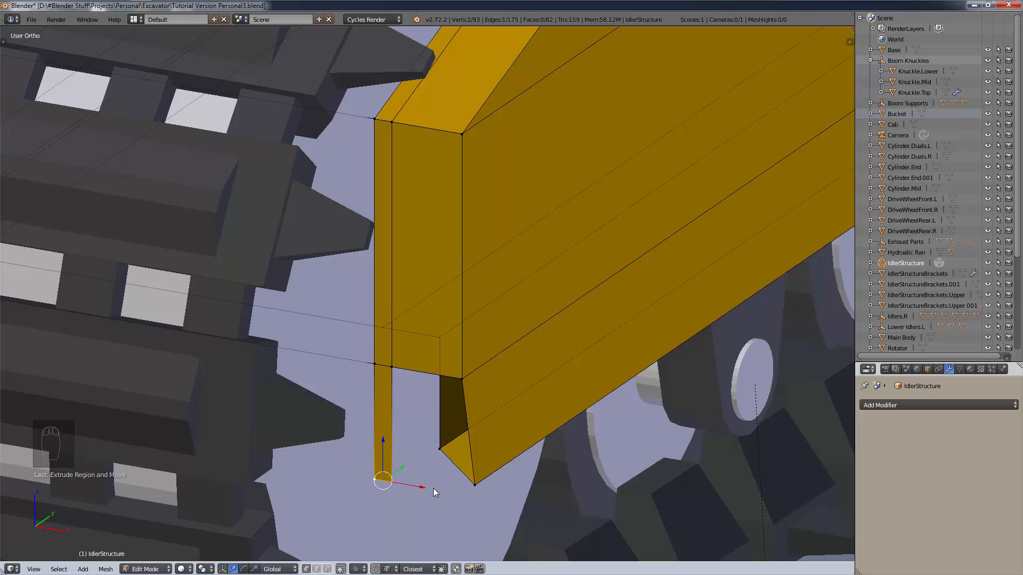
key(g)
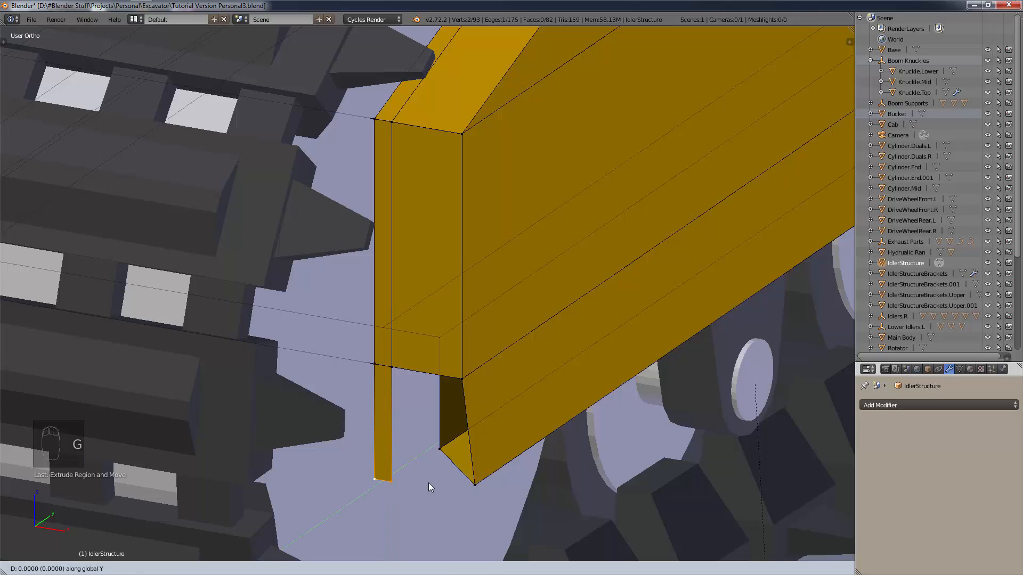
click(431, 480)
Fill the front gap between the extruded rim strip and the frame's outer lower corner edge.
right_click(473, 485)
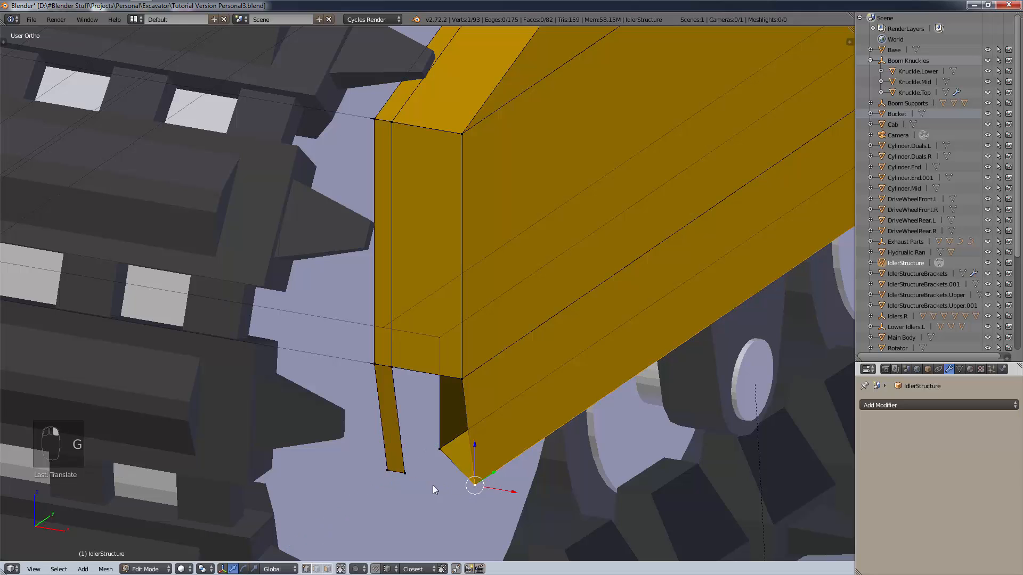
shift+right_click(420, 472)
key(f)
key(f)
key(f)
middle_drag(417, 359, 470, 485)
key(a)
Fill the underside face between the strip's bottom edge and the frame's outer and inner lower corner vertices.
scroll(404, 410, down, 5)
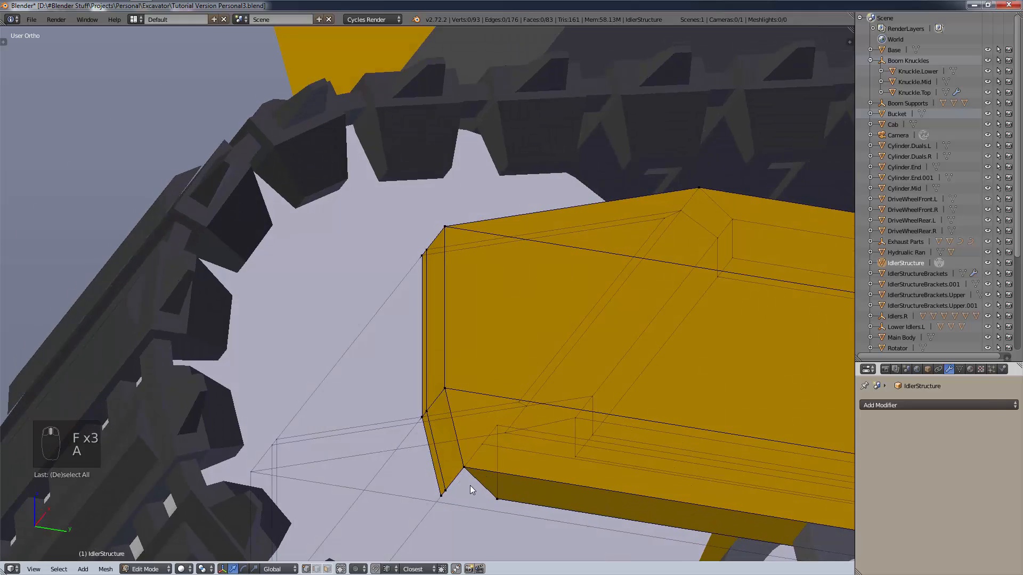
scroll(436, 500, up, 8)
right_click(421, 504)
shift+right_click(522, 507)
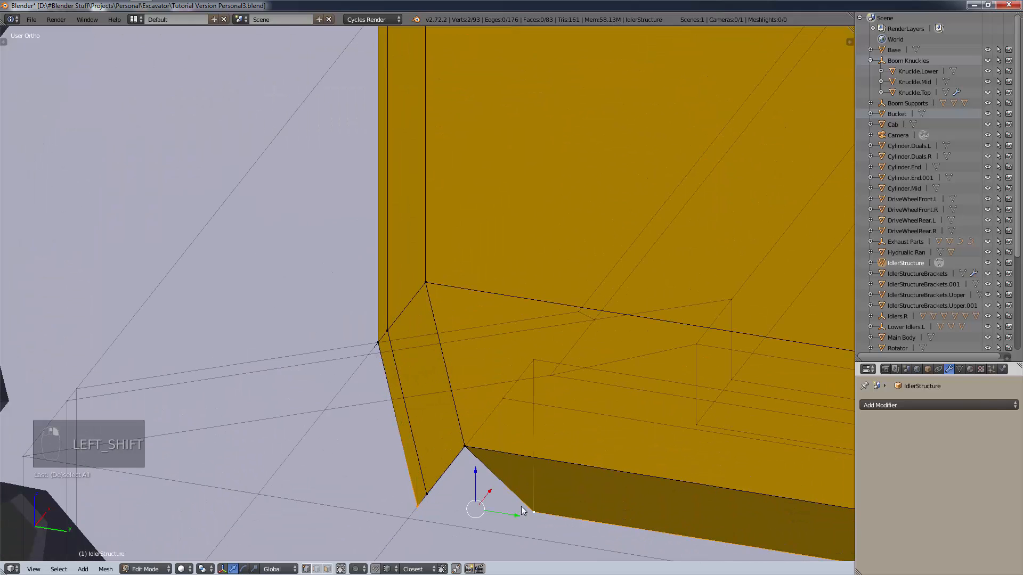
shift+right_click(466, 448)
key(f)
key(f)
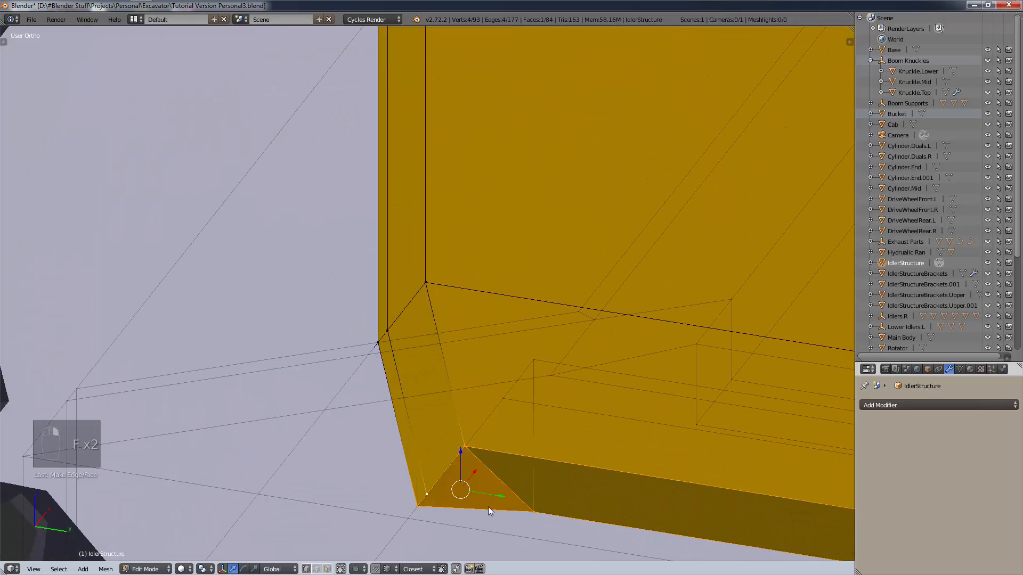
key(a)
scroll(493, 507, down, 5)
middle_drag(520, 532, 558, 14)
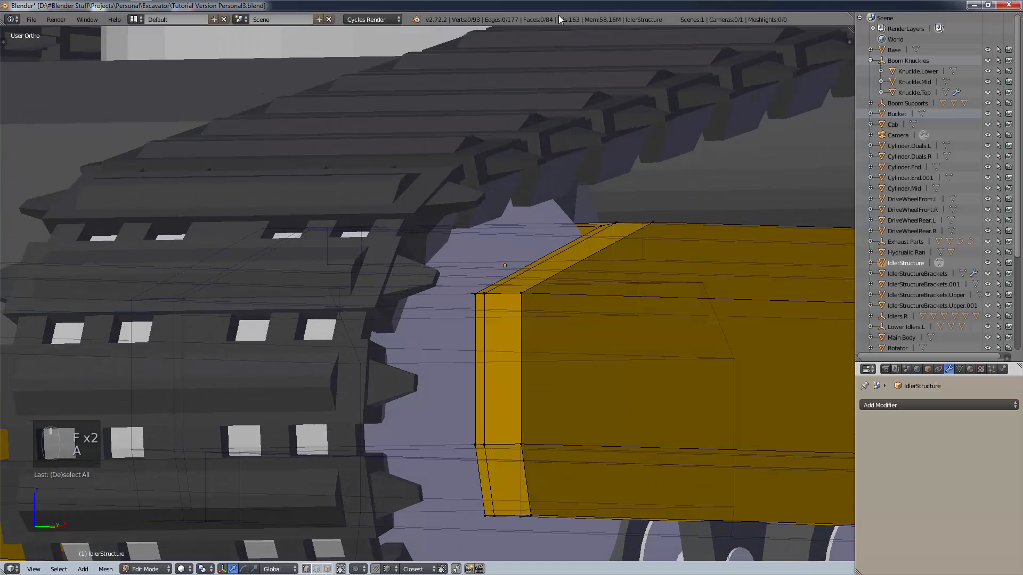
Select the rim's three outer edges at the opened end: the upper slope, the vertical edge and the lower slope.
middle_drag(487, 62, 681, 294)
middle_drag(495, 362, 453, 311)
scroll(395, 379, up, 2)
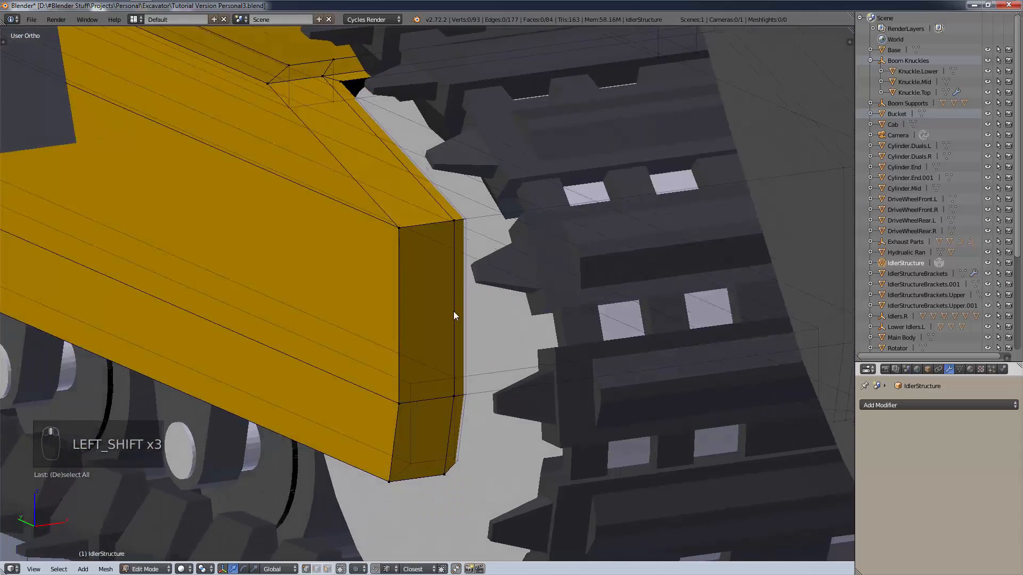
scroll(453, 311, up, 2)
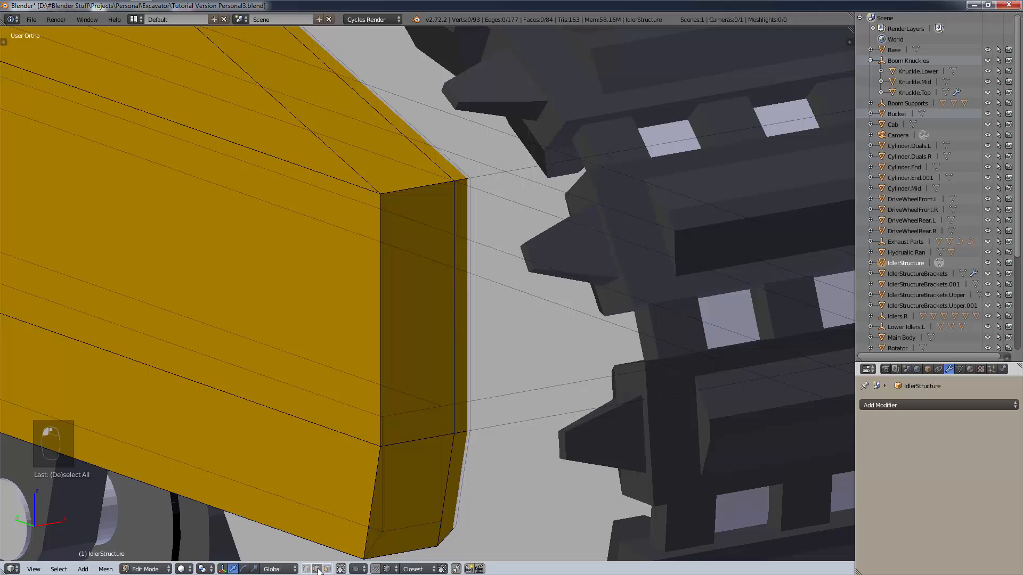
scroll(481, 196, down, 2)
shift+middle_drag(482, 196, 484, 220)
shift+right_click(471, 221)
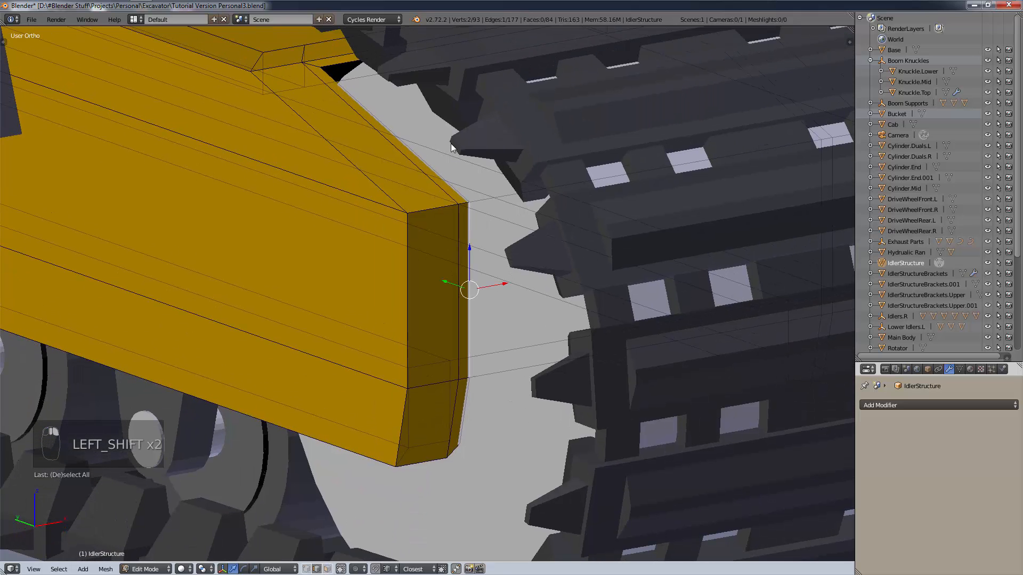
shift+right_click(435, 171)
shift+right_click(469, 416)
shift+right_click(470, 406)
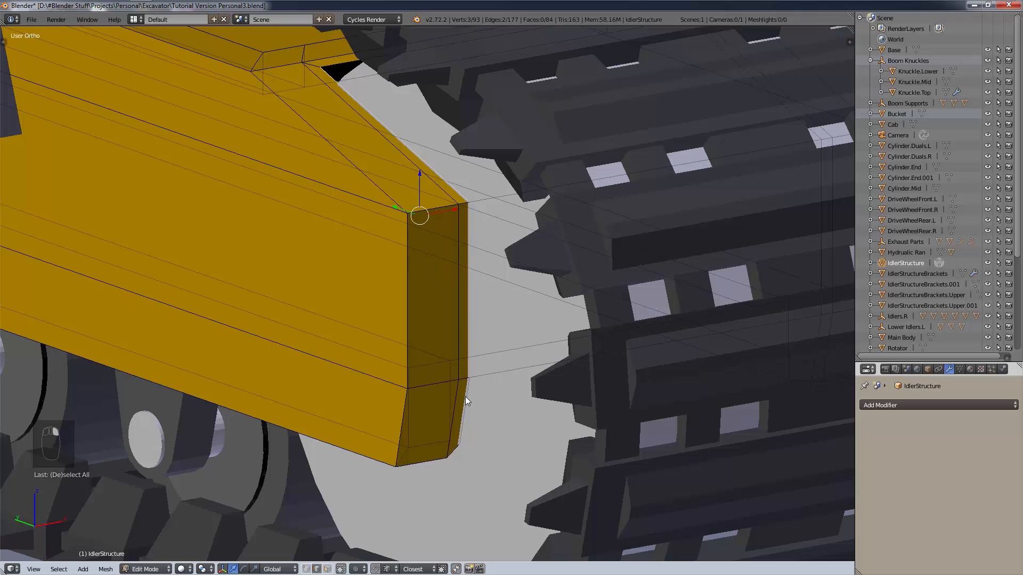
shift+right_click(465, 396)
shift+right_click(465, 394)
shift+right_click(464, 396)
Try nudging the selected outer rim edges slightly toward the frame, check the corner and undo the shift.
drag(463, 270, 462, 272)
key(a)
scroll(476, 389, up, 3)
middle_drag(468, 370, 454, 464)
key(ctrl+z)
key(ctrl+z)
Nudge the three outer rim edges slightly inward toward the frame and check the lower corner.
drag(473, 175, 465, 181)
middle_drag(481, 224, 500, 318)
scroll(439, 462, up, 3)
middle_drag(443, 468, 434, 435)
Try moving the protruding vertex under the rim's lower corner along X onto the frame's inner corner, and undo the move.
shift+middle_drag(440, 494, 532, 448)
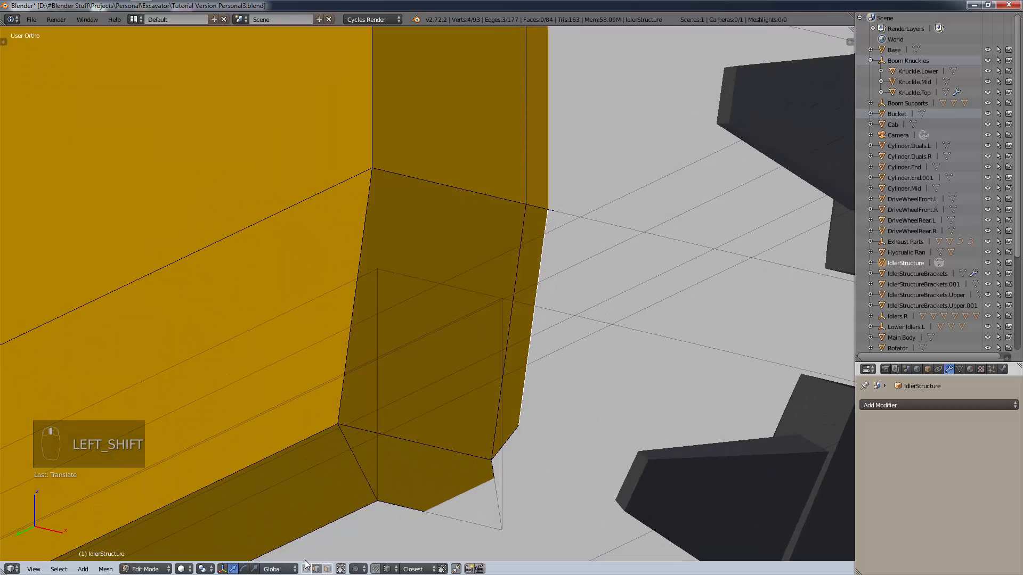
right_click(490, 530)
key(x)
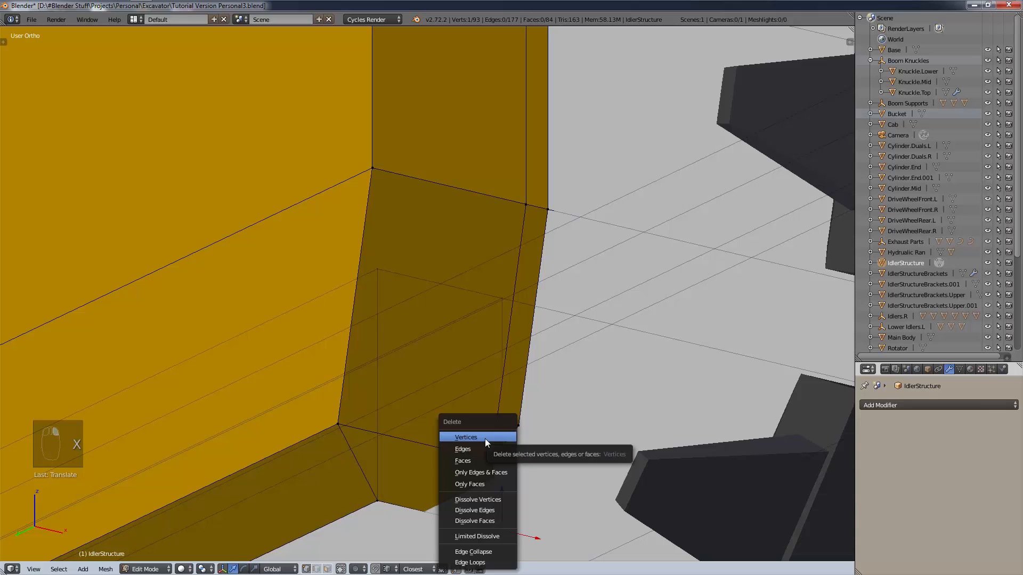
key(g)
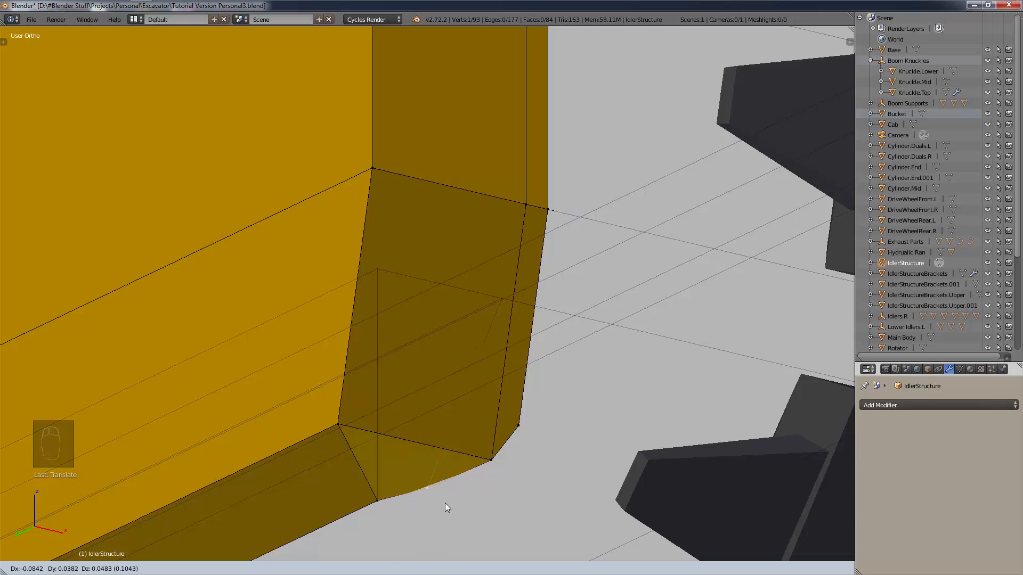
key(z)
click(492, 464)
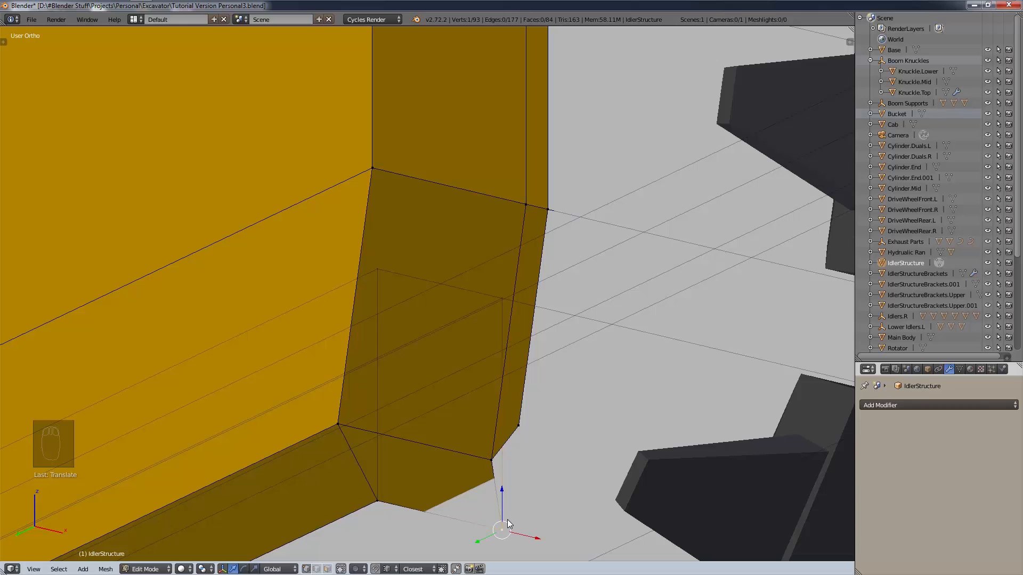
key(g)
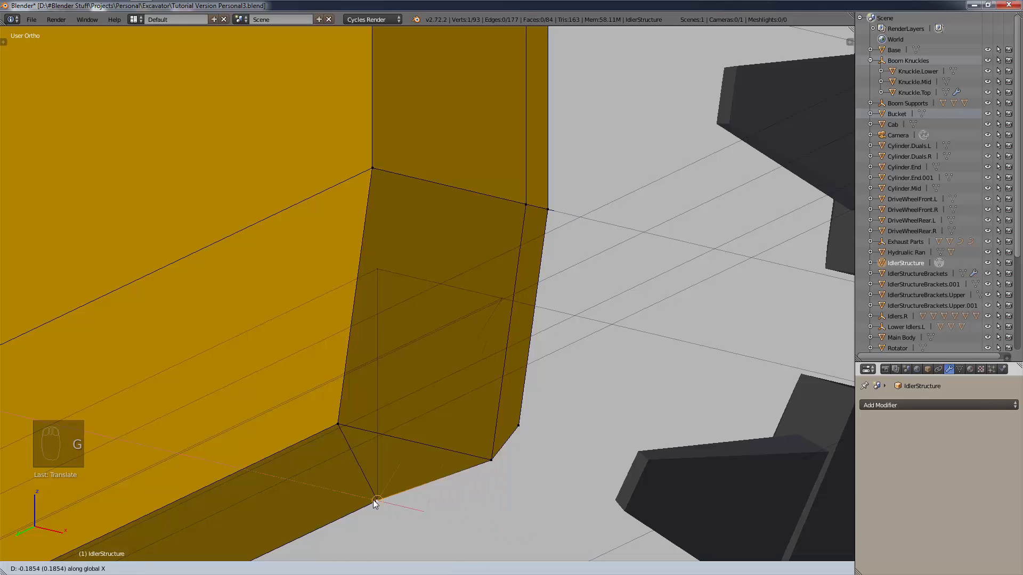
click(373, 499)
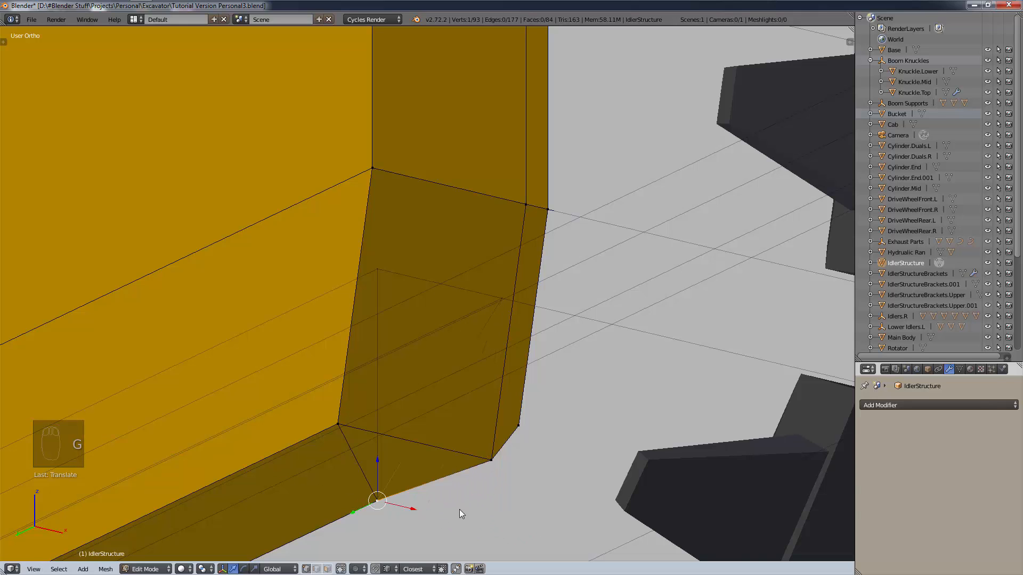
middle_drag(459, 510, 491, 461)
key(ctrl+z)
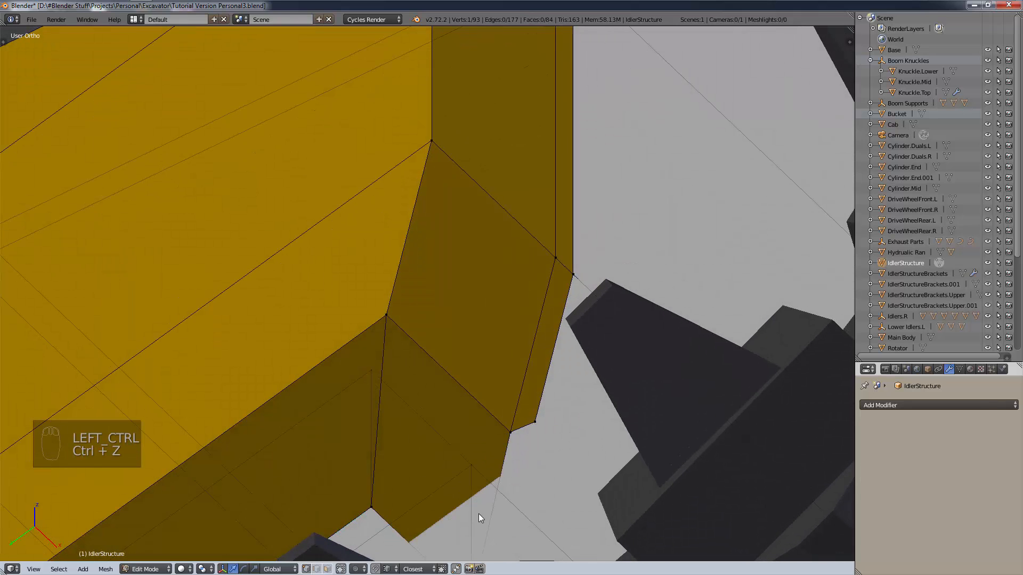
Delete the protruding vertex beneath the rim's lower corner together with its attached faces.
scroll(480, 513, down, 2)
mouse_move(481, 513)
shift+middle_down()
mouse_move(471, 496)
mouse_move(480, 495)
shift+middle_up()
key(x)
click(467, 435)
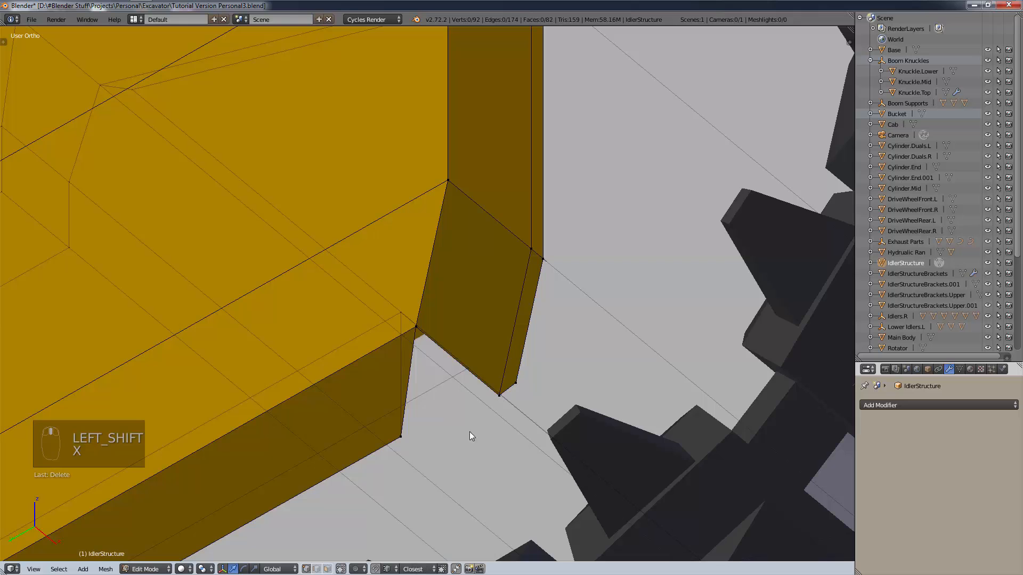
Fill faces between the rim strip's bottom vertex and the frame's lower inner corner, continuing up the inside of the rim.
scroll(481, 425, up, 2)
mouse_move(481, 423)
middle_down()
mouse_move(446, 459)
mouse_move(468, 433)
middle_up()
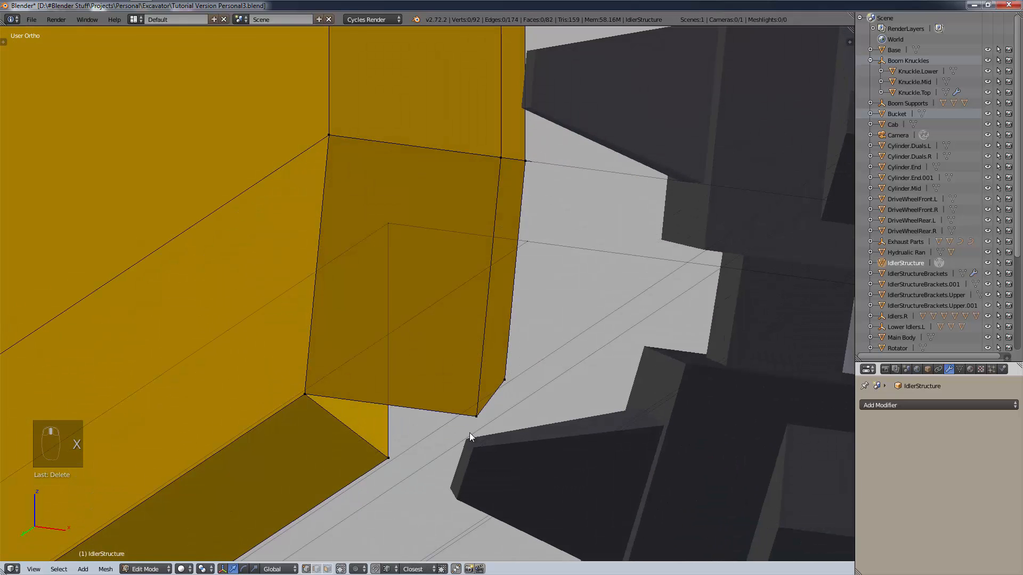
right_click(469, 432)
shift+right_click(388, 457)
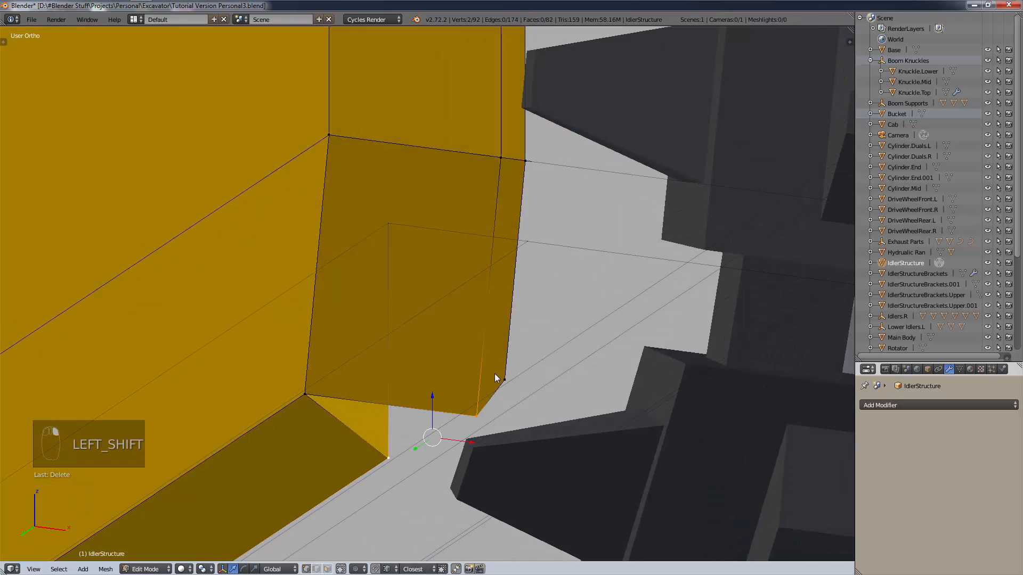
key(f)
key(f)
key(f)
key(f)
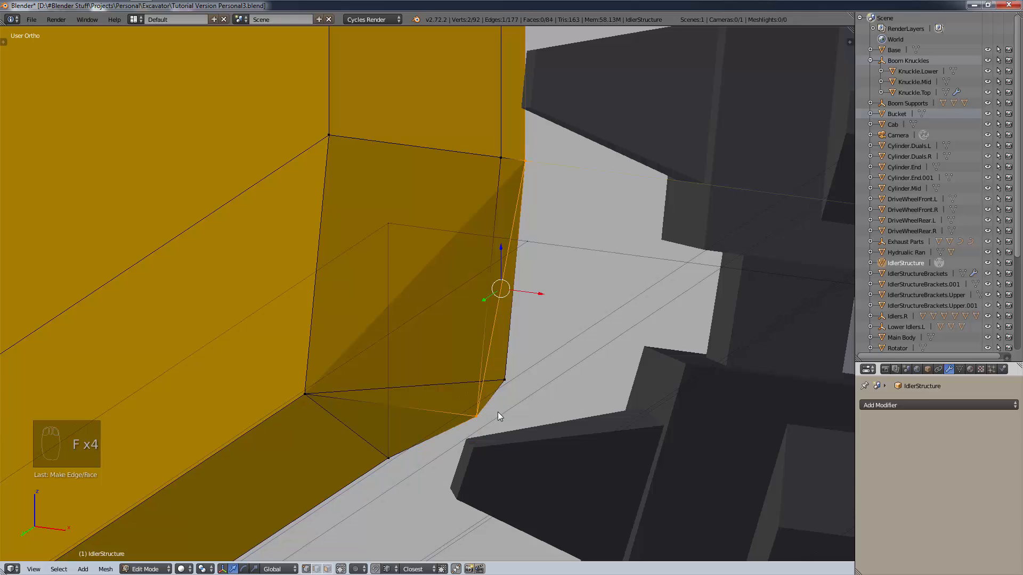
key(f)
key(f)
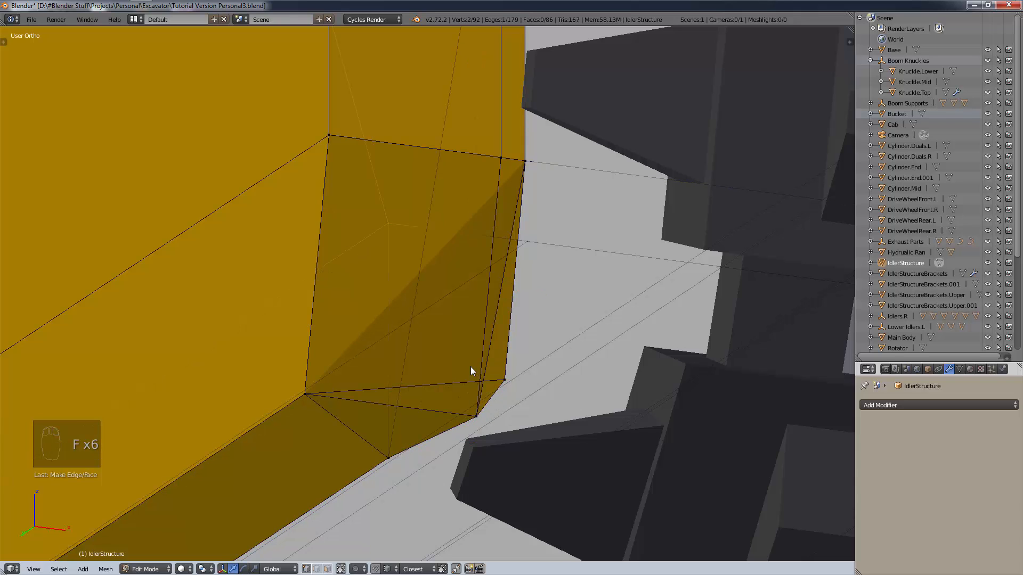
key(f)
scroll(472, 372, down, 10)
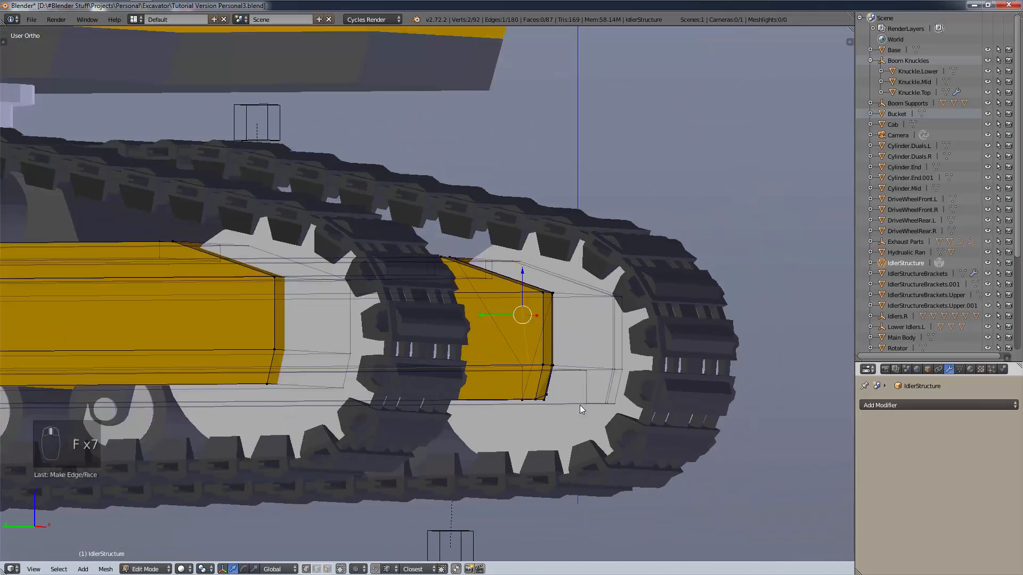
Fill further faces from the selected edge at the frame's end, and deselect everything.
middle_drag(580, 405, 576, 486)
key(f)
key(f)
key(f)
key(f)
key(f)
key(f)
key(f)
key(f)
key(a)
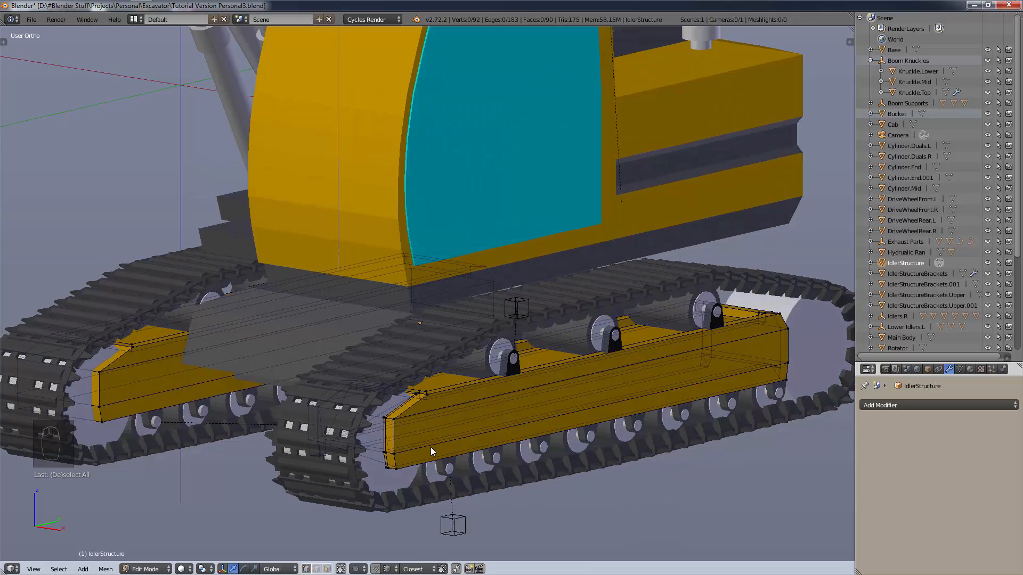
Box-select the unedited idler frame inside the opposite track in front view and delete its vertices.
middle_drag(432, 451, 465, 443)
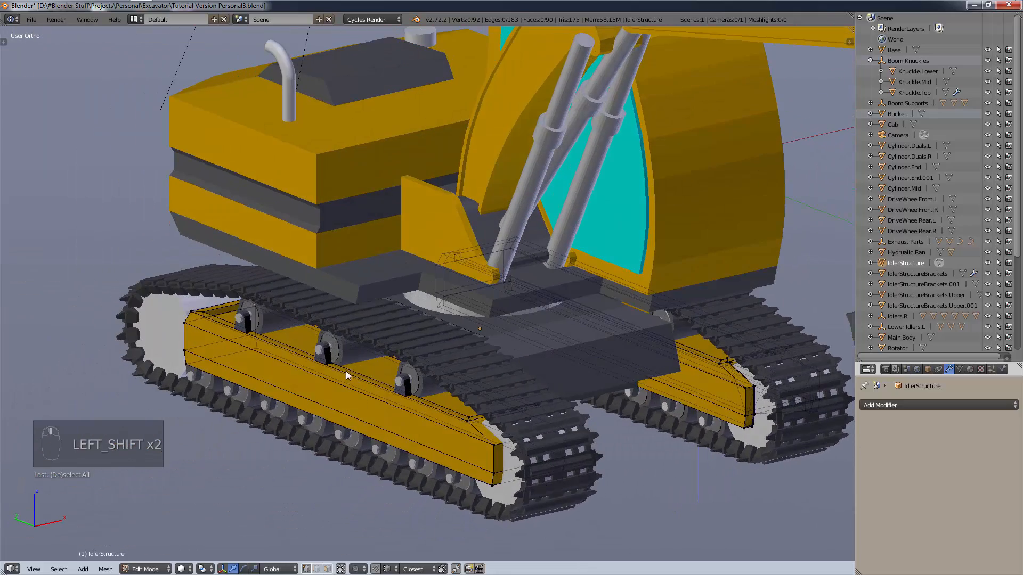
key(KP_1)
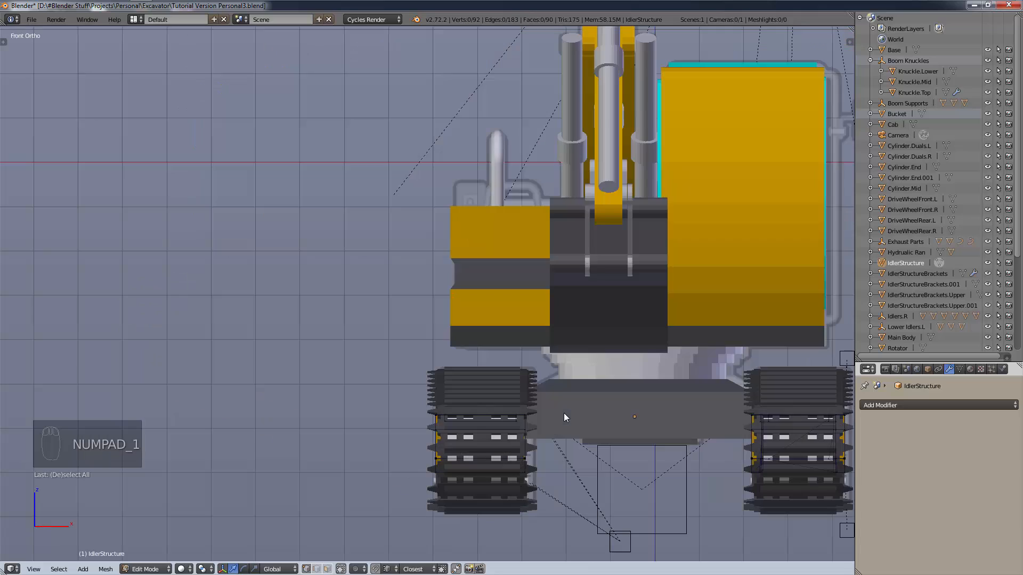
key(b)
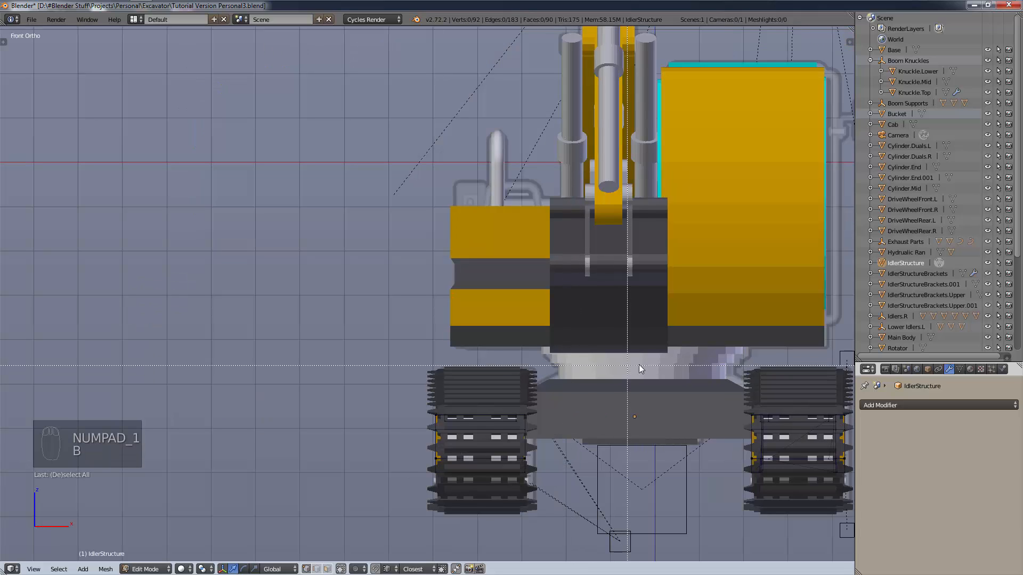
drag(565, 312, 202, 559)
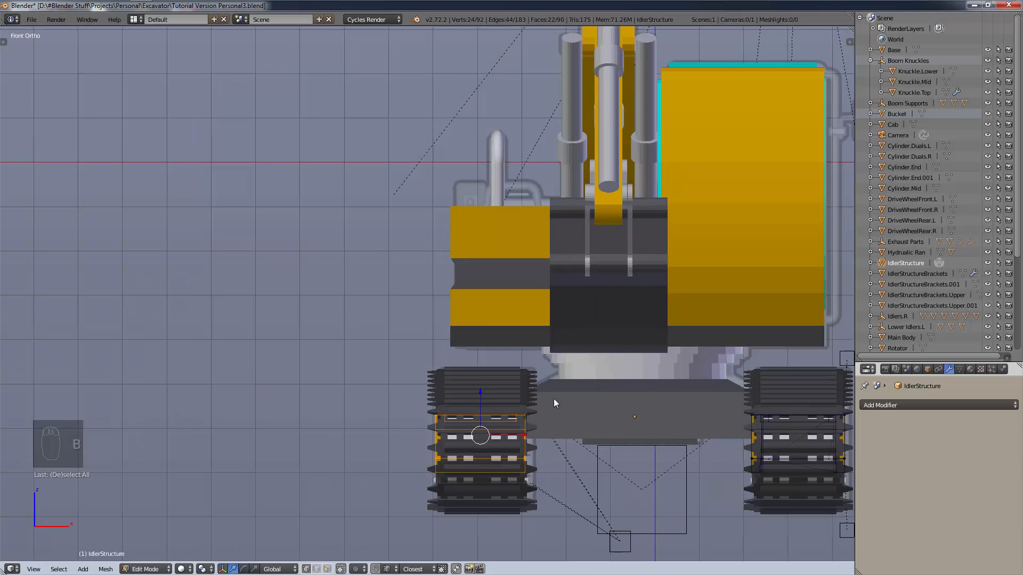
key(x)
click(554, 400)
Box-select all geometry of the remaining idler frame in front view and return to Object Mode.
middle_drag(554, 400, 600, 407)
scroll(556, 426, up, 3)
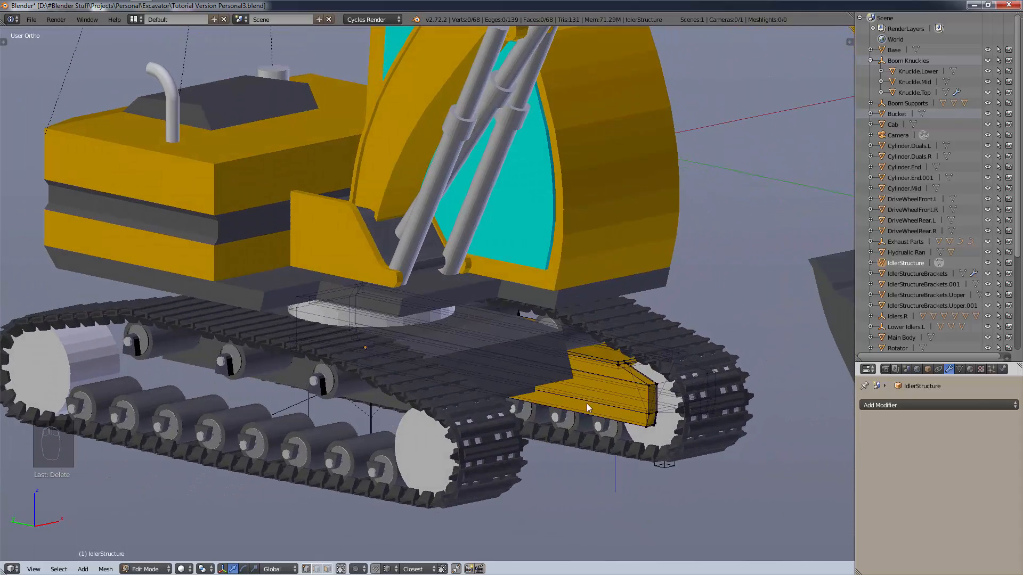
key(KP_1)
key(b)
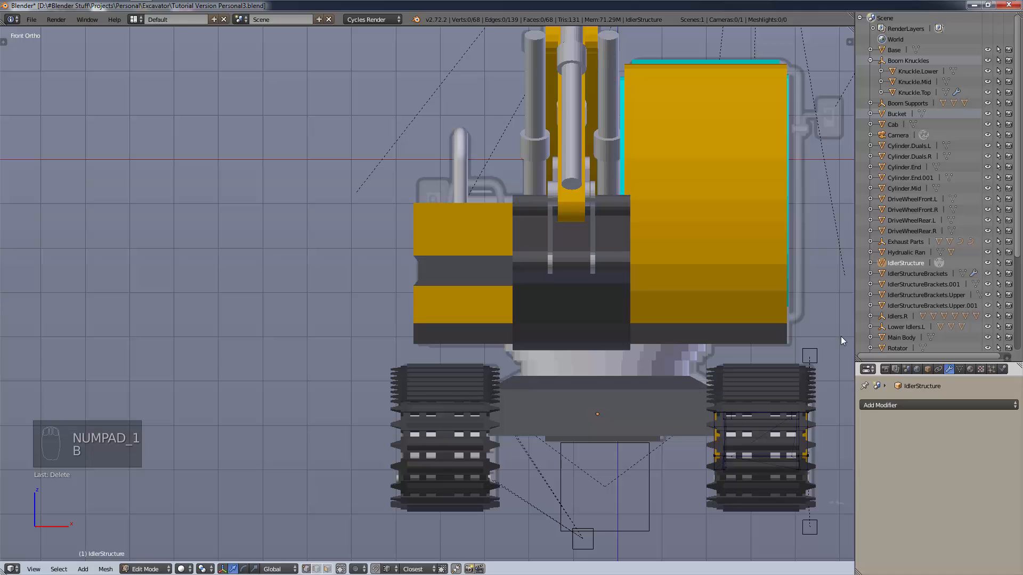
key(b)
drag(646, 342, 839, 559)
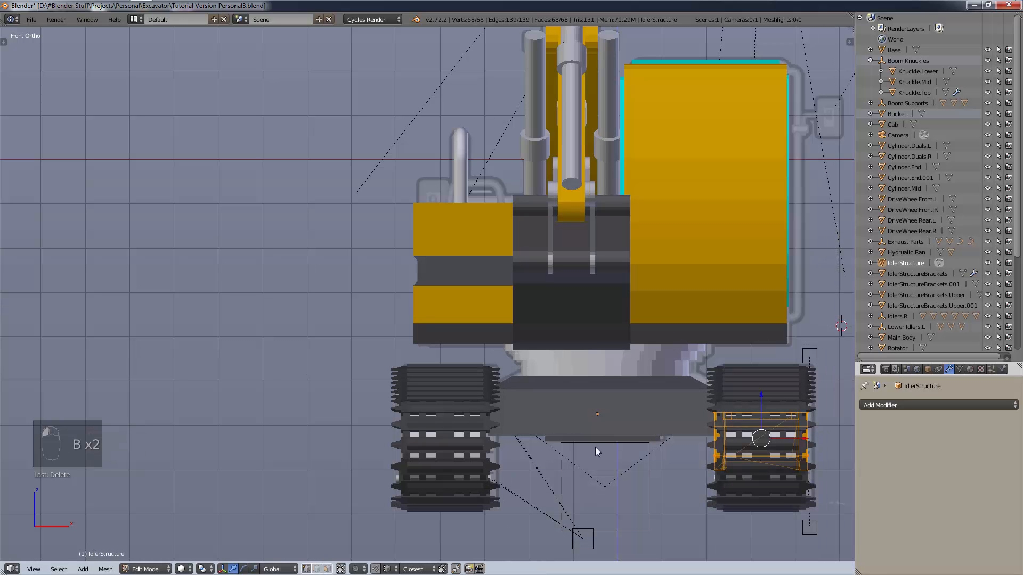
middle_drag(613, 407, 663, 417)
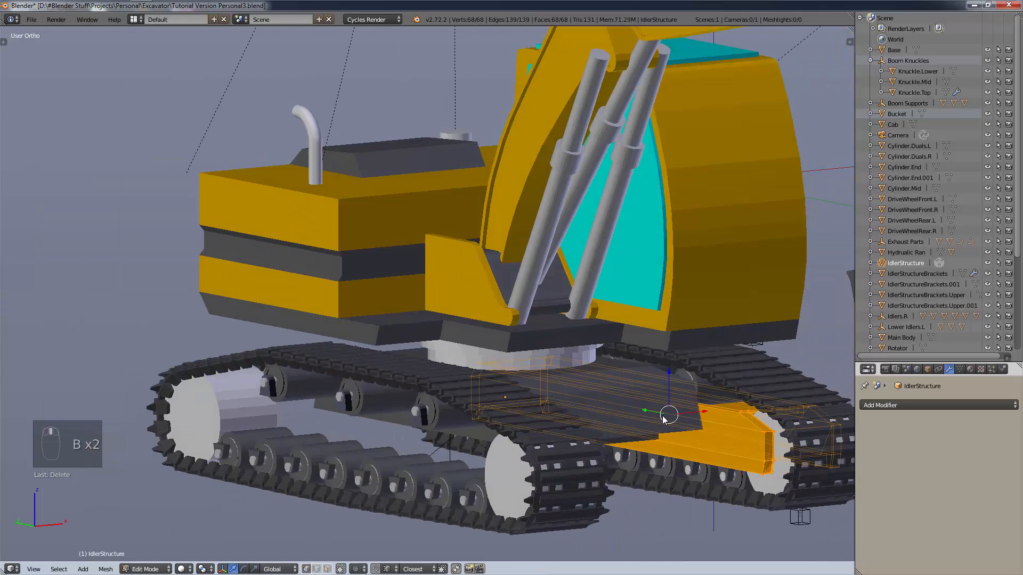
key(alt)
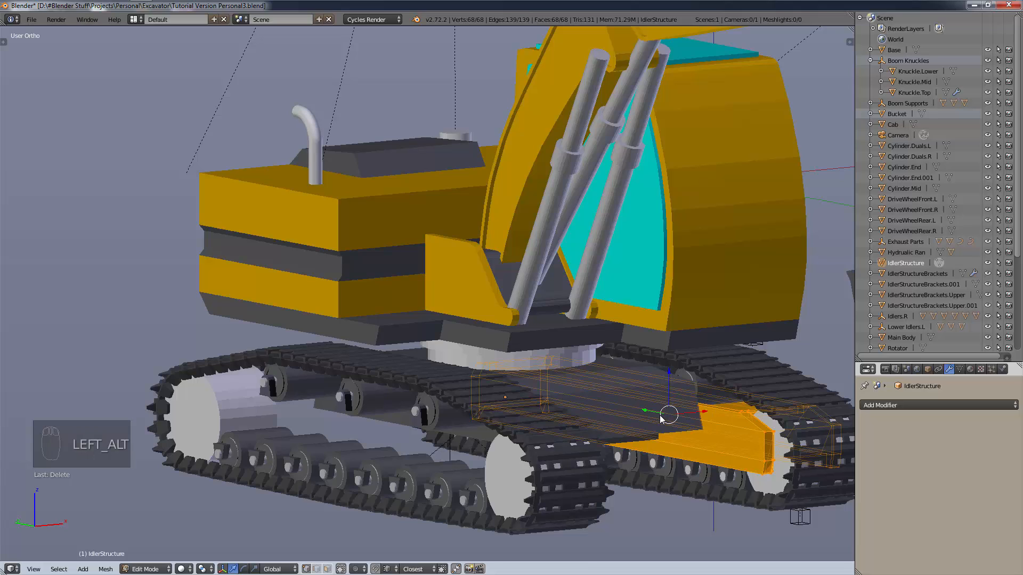
click(155, 568)
click(151, 557)
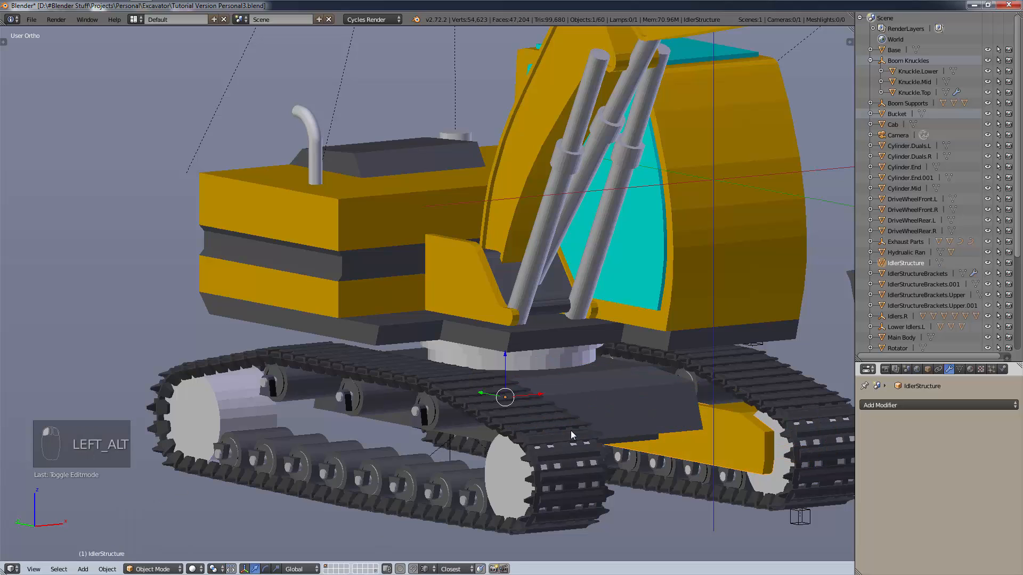
Create a linked duplicate of the idler frame and move it along X into the opposite track.
key(alt+d)
click(554, 392)
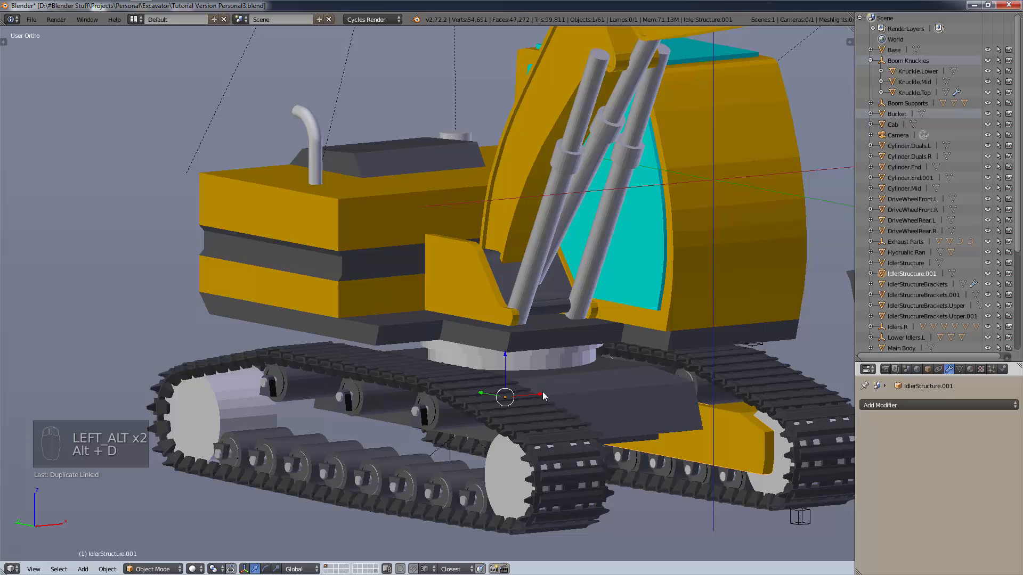
key(g)
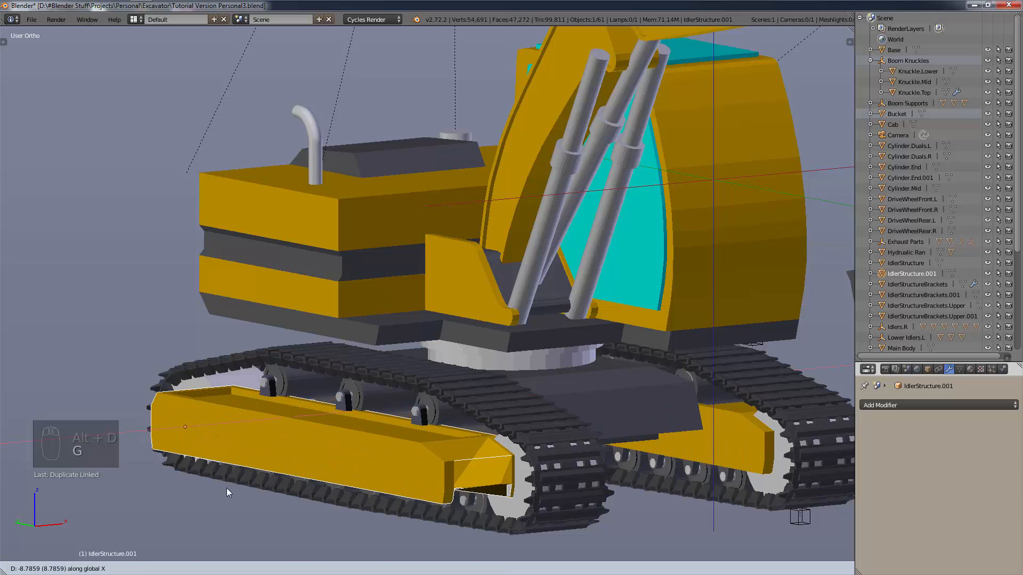
click(288, 478)
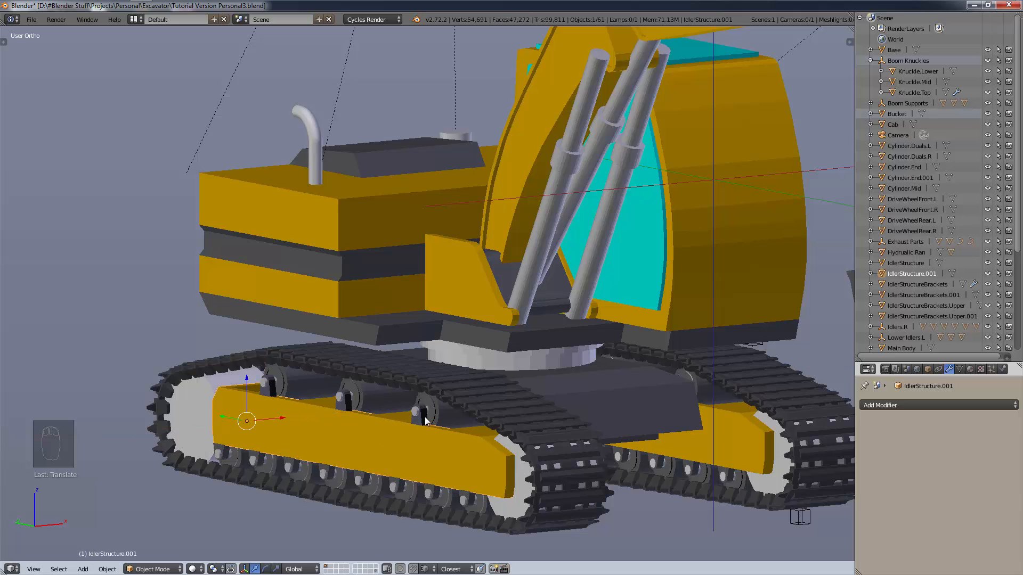
Fine-tune the duplicate frame's position along X so it lines up beneath the upper roller brackets.
scroll(424, 416, up, 10)
key(g)
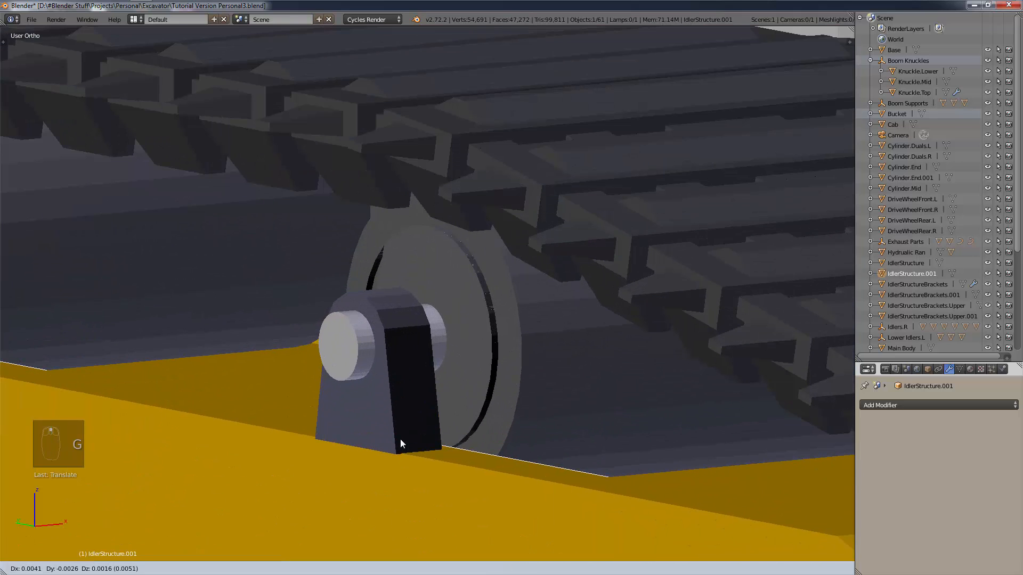
key(x)
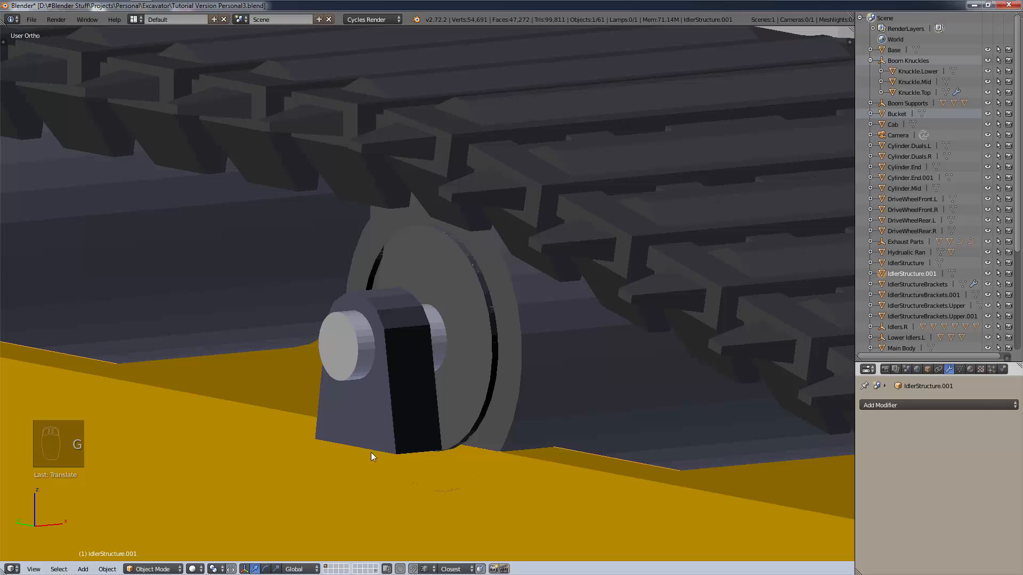
key(g)
key(x)
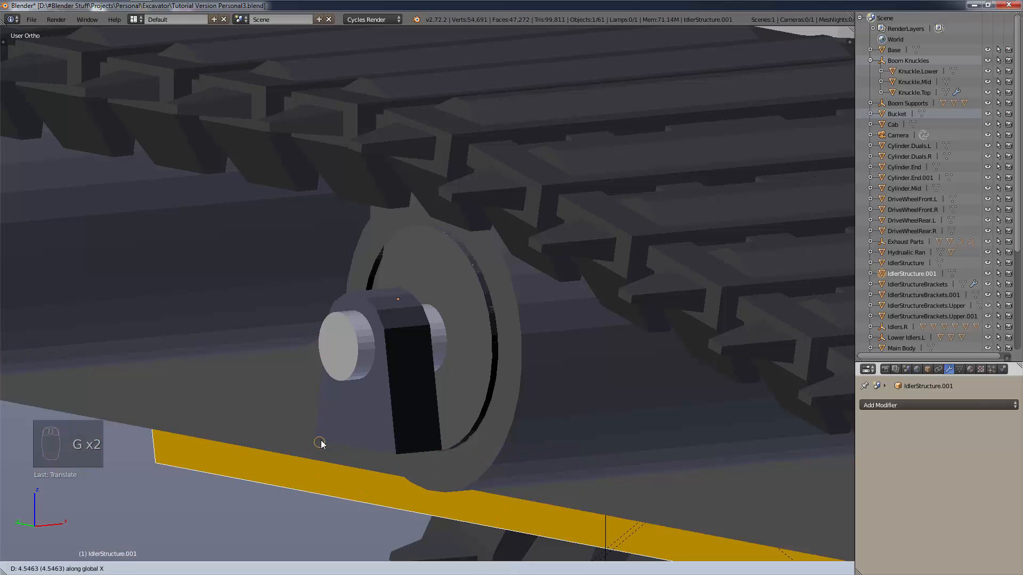
click(325, 441)
Inspect the duplicated frame's alignment with the rollers and brackets from both ends of the track.
scroll(326, 443, down, 7)
shift+middle_drag(441, 423, 397, 408)
scroll(548, 416, up, 7)
middle_drag(607, 425, 776, 446)
scroll(776, 446, down, 3)
middle_drag(385, 414, 523, 401)
scroll(523, 402, up, 2)
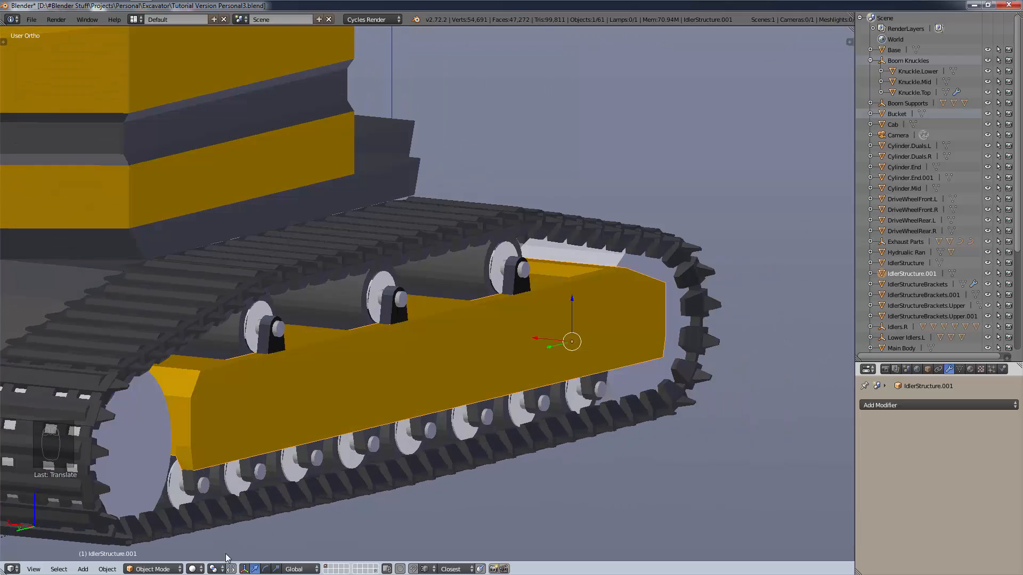
Inspect the whole excavator from both sides and from above, checking the tracks, idler frames, boom and cab.
middle_drag(226, 558, 92, 472)
scroll(200, 399, down, 10)
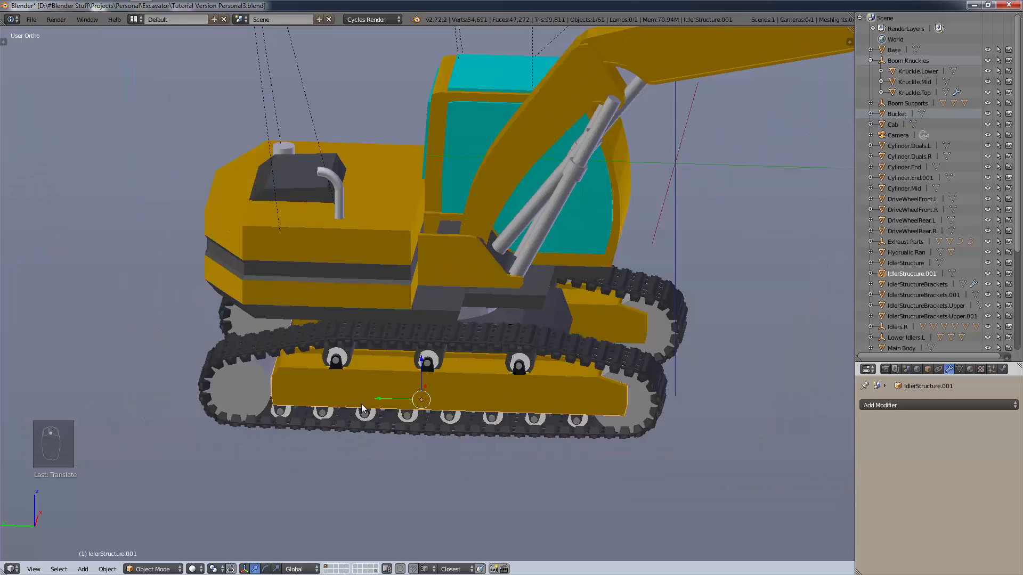
middle_drag(362, 408, 698, 423)
scroll(617, 413, up, 3)
scroll(571, 421, down, 4)
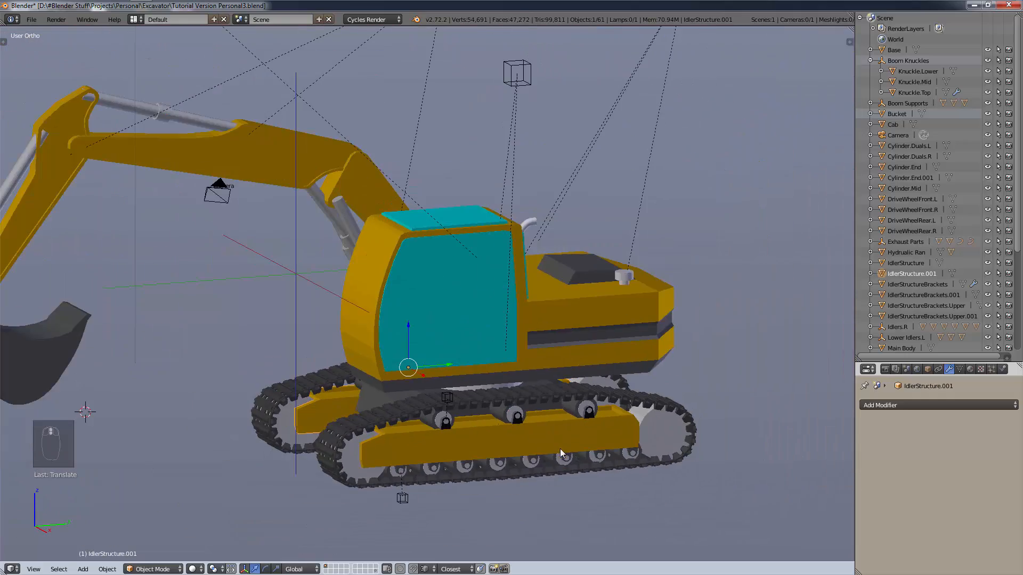
shift+middle_drag(560, 449, 622, 428)
shift+middle_drag(530, 443, 615, 447)
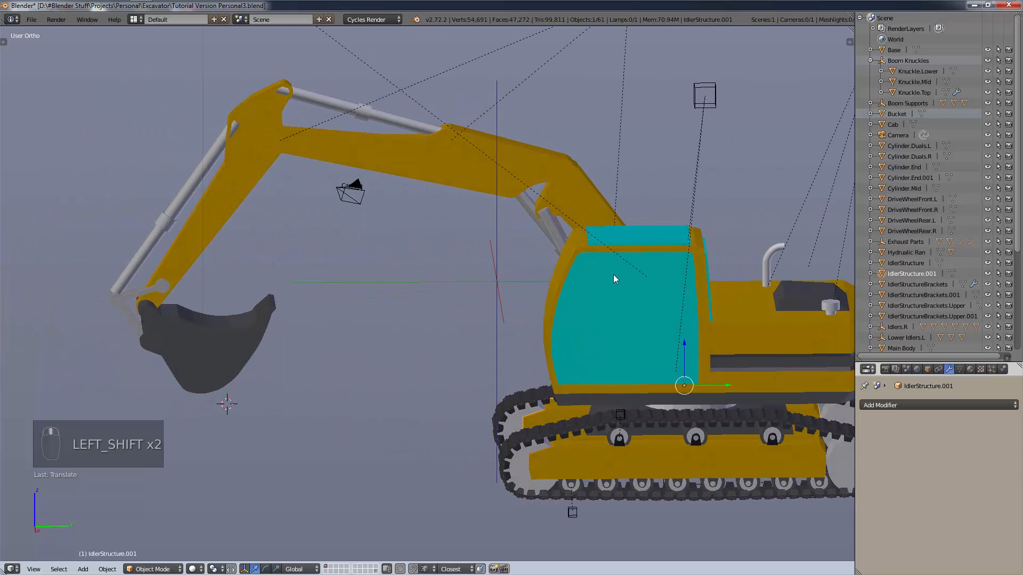
scroll(613, 271, up, 3)
middle_drag(645, 235, 526, 484)
scroll(592, 341, up, 2)
middle_drag(592, 341, 564, 297)
scroll(552, 312, down, 6)
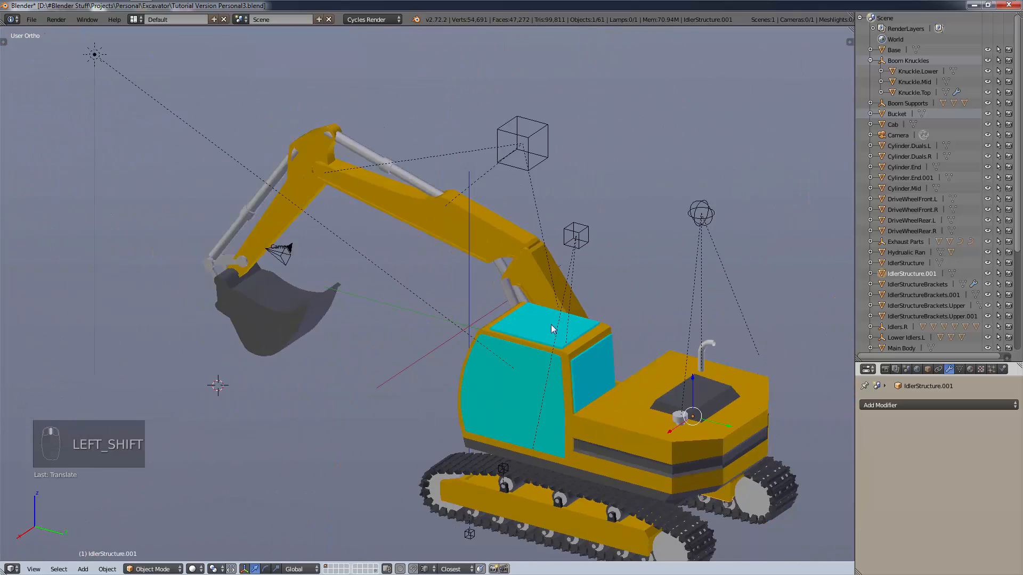
scroll(544, 397, down, 3)
middle_drag(542, 399, 559, 413)
scroll(574, 423, up, 7)
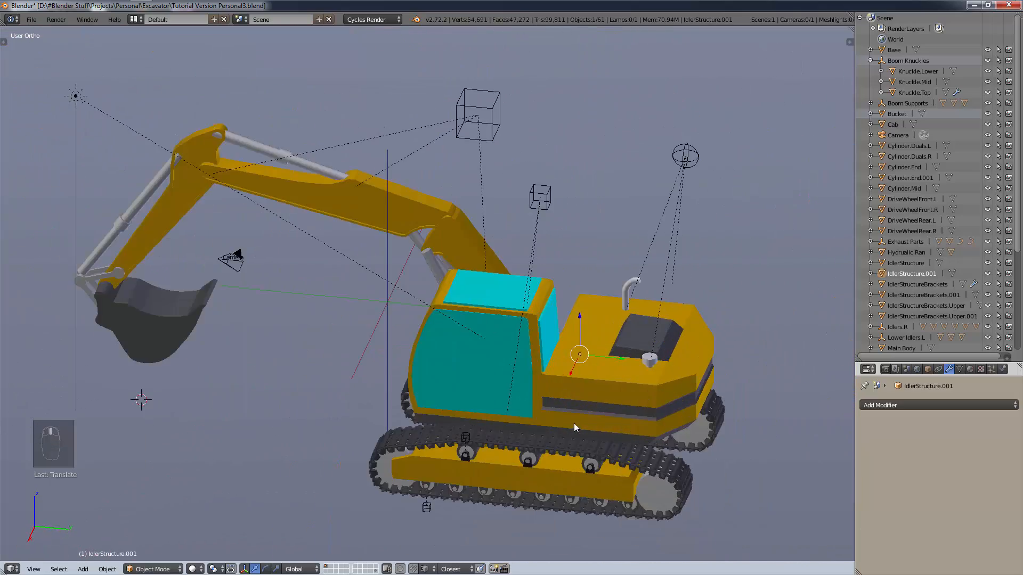
key(shift+KP_3)
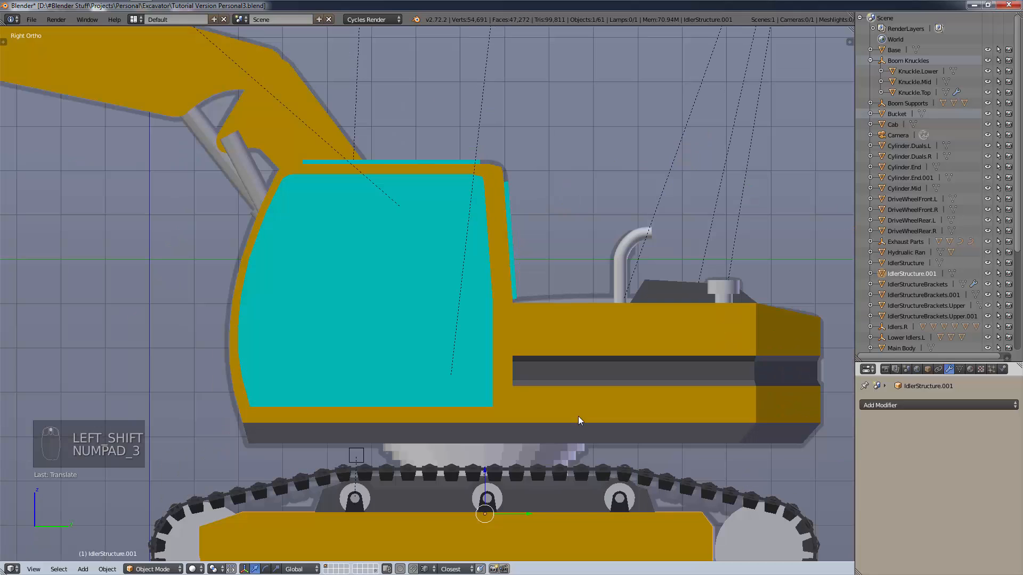
scroll(782, 347, down, 3)
scroll(782, 347, down, 1)
middle_drag(758, 378, 729, 399)
scroll(727, 395, up, 2)
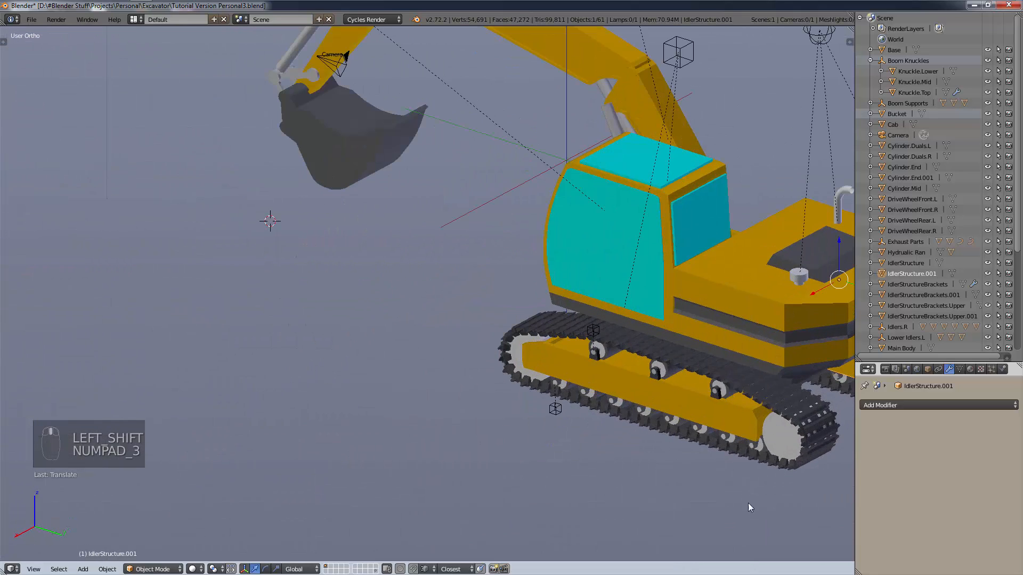
middle_drag(781, 483, 709, 471)
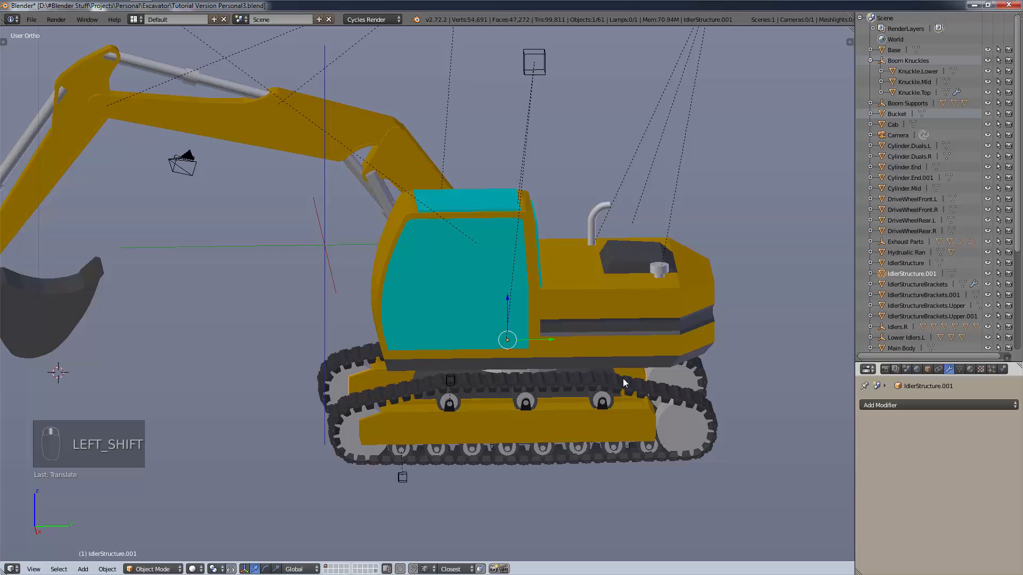
Compare the idler frame's end and the drive wheel with the reference image in right-side wireframe view.
key(KP_3)
key(z)
click(690, 445)
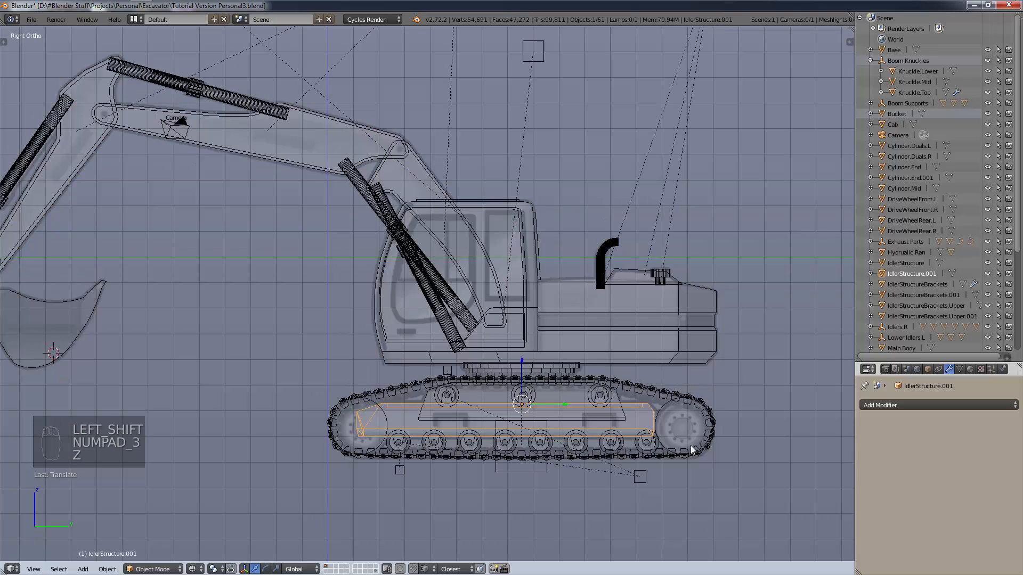
scroll(690, 437, up, 4)
scroll(689, 433, up, 5)
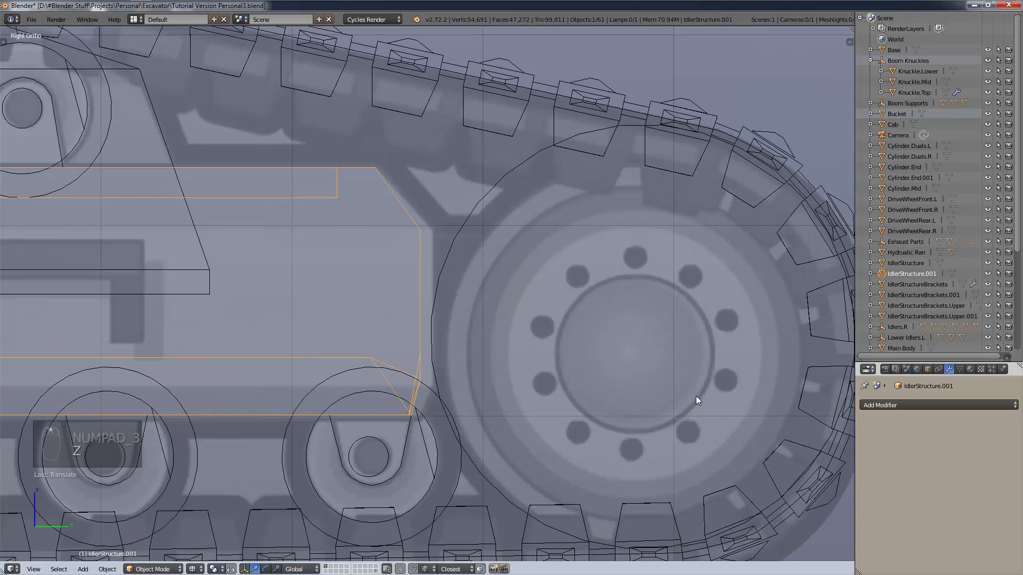
scroll(696, 395, up, 1)
scroll(701, 381, down, 2)
shift+middle_drag(696, 381, 562, 413)
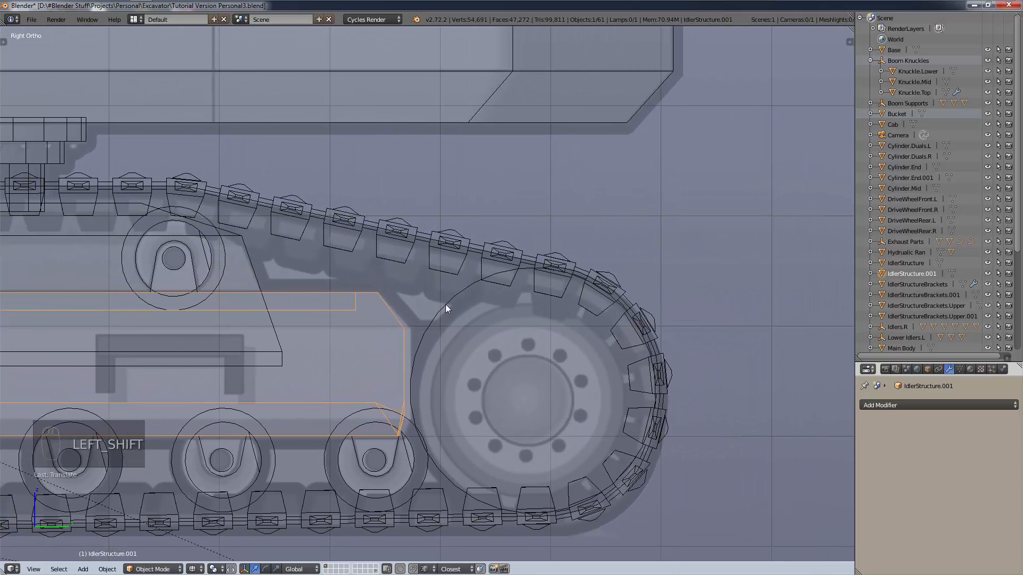
Return to solid shading, select the cab and enter Edit Mode on it.
mouse_move(445, 307)
middle_down()
mouse_move(520, 392)
mouse_move(477, 357)
mouse_move(431, 397)
mouse_move(424, 392)
mouse_move(530, 489)
mouse_move(689, 465)
middle_up()
key(z)
click(427, 447)
scroll(412, 442, down, 6)
scroll(541, 488, up, 4)
scroll(621, 362, up, 5)
right_click(624, 372)
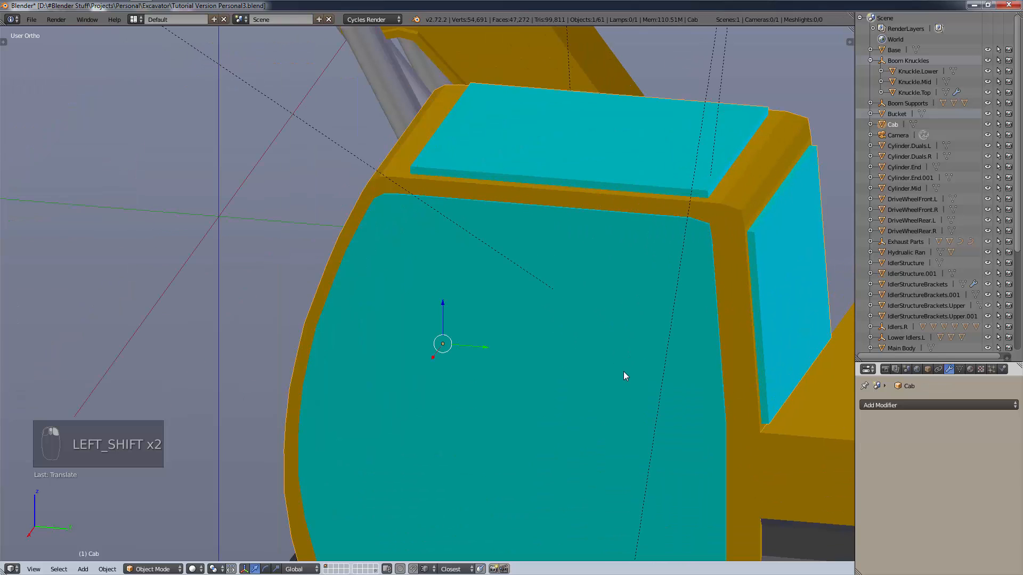
key(z)
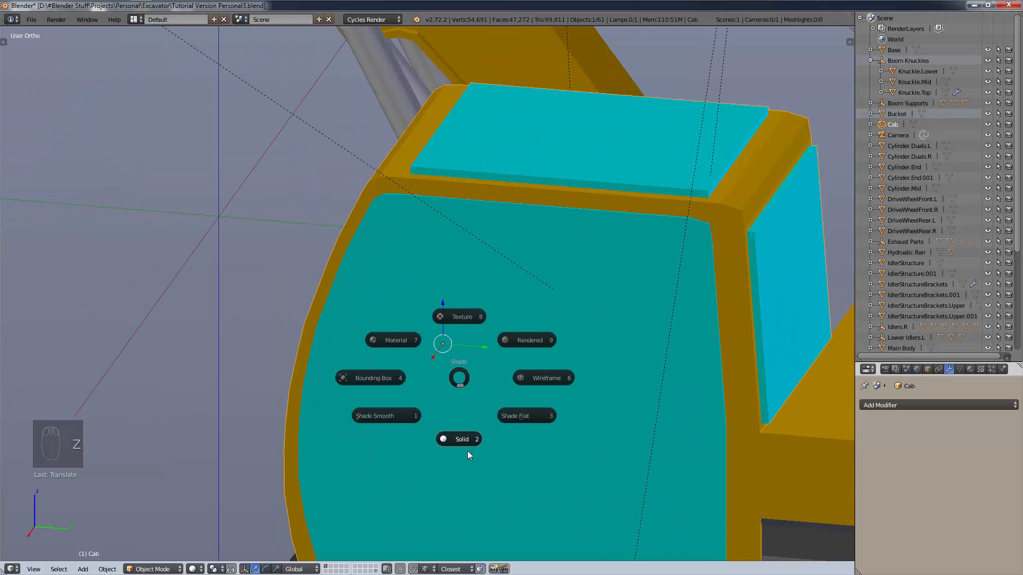
key(Tab)
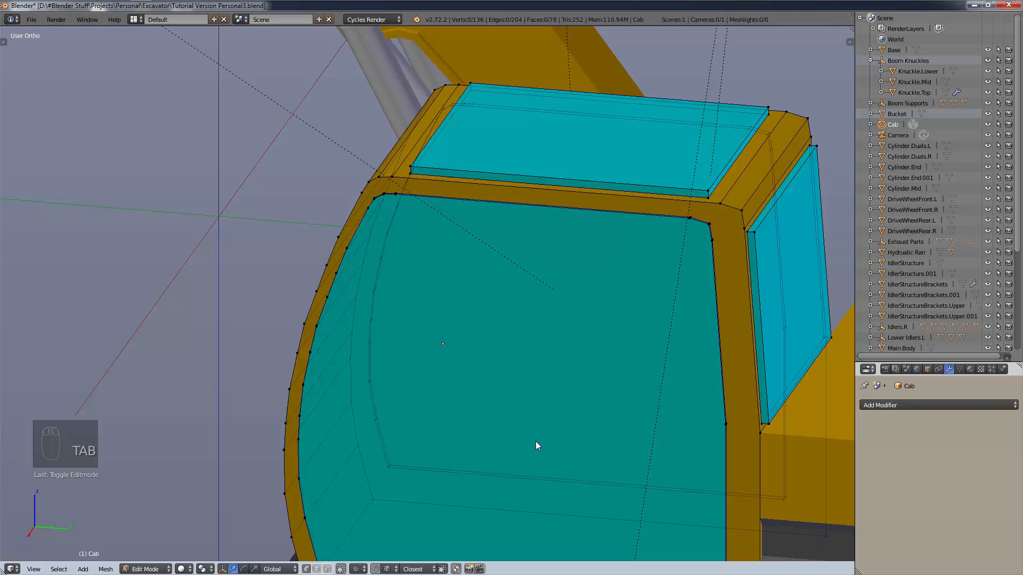
scroll(554, 452, down, 4)
middle_drag(575, 468, 551, 470)
Delete all vertices of the cab's far-side window pane by selecting its linked geometry, and switch to face selection.
right_click(541, 414)
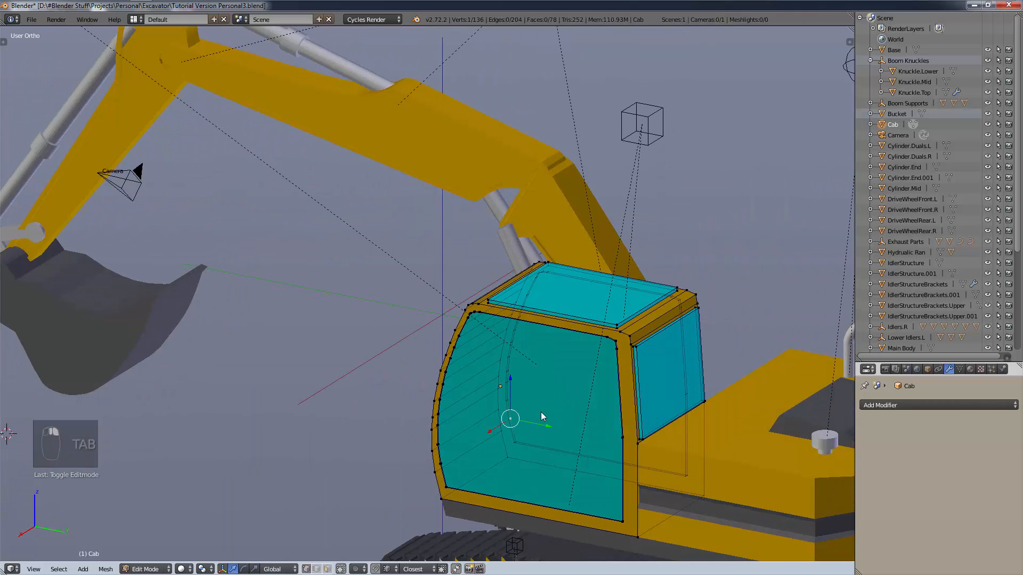
shift+right_click(674, 376)
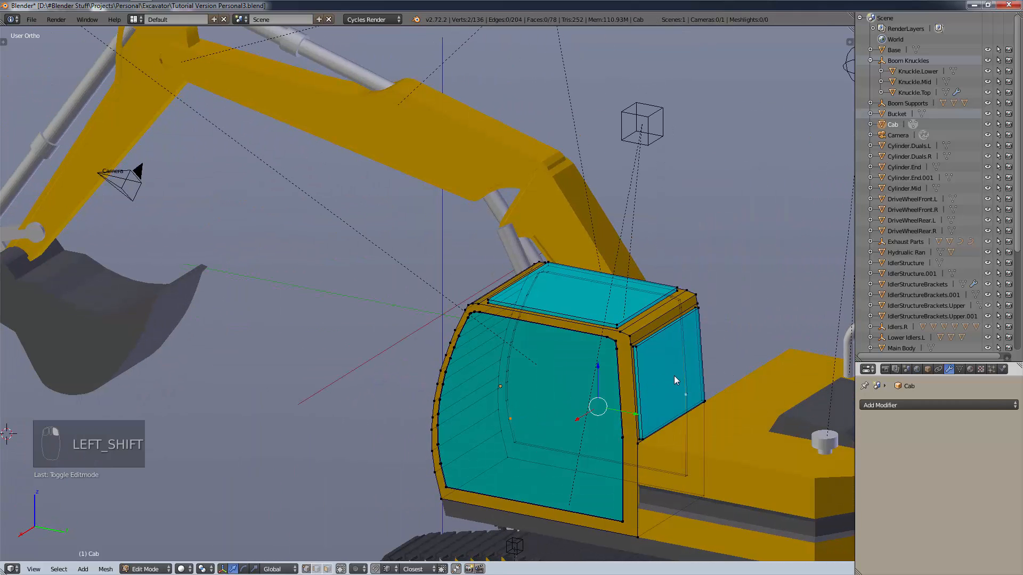
shift+right_click(570, 286)
key(semicolon)
key(semicolon)
key(semicolon)
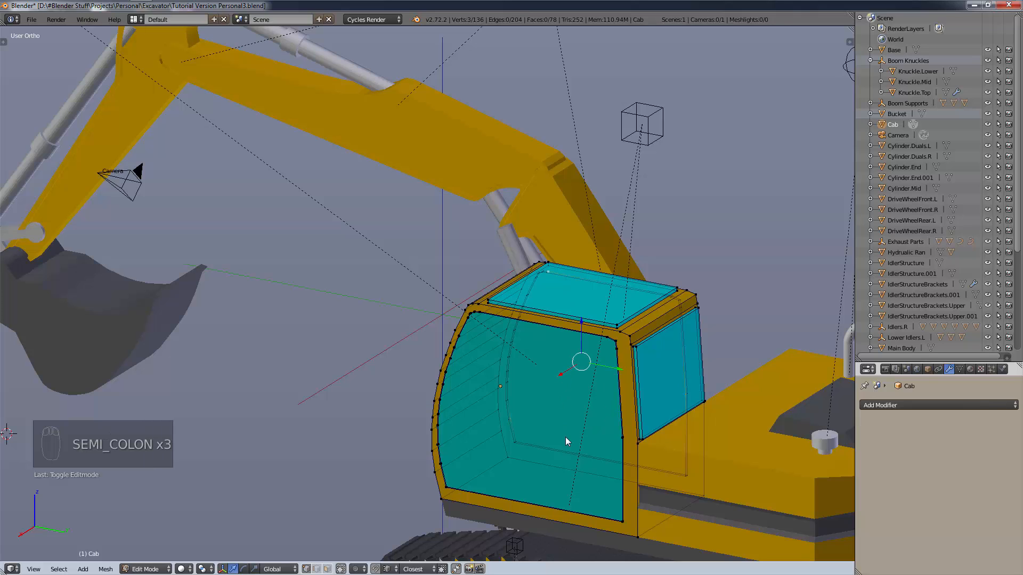
key(l)
key(l)
key(l)
key(l)
key(l)
key(l)
key(l)
key(l)
key(l)
key(l)
key(l)
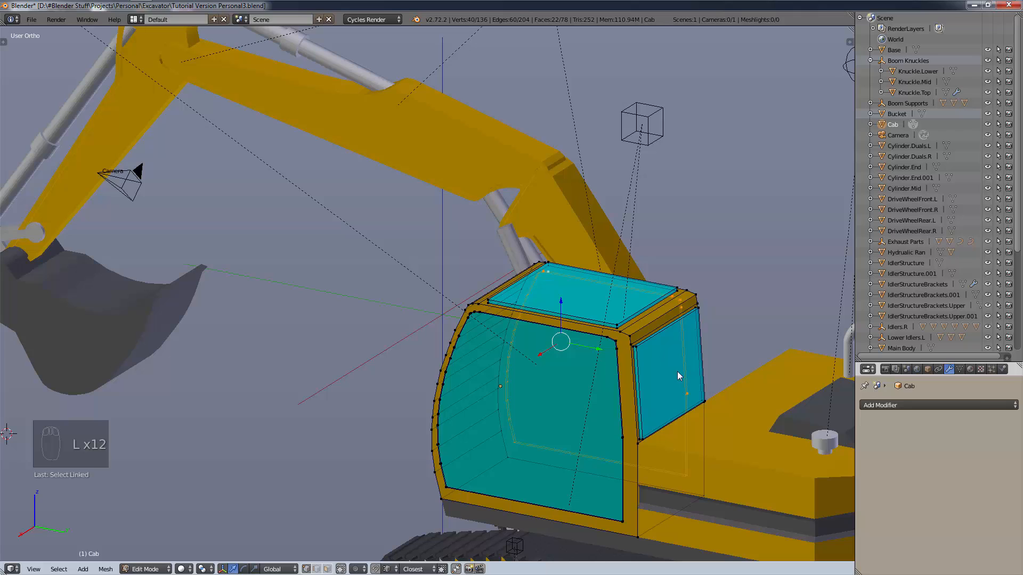
key(x)
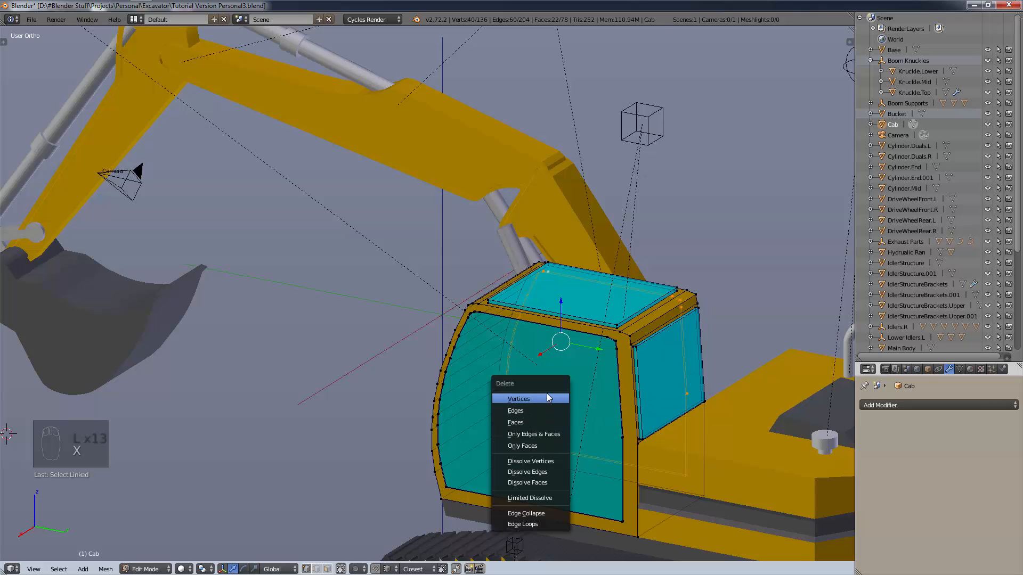
click(549, 398)
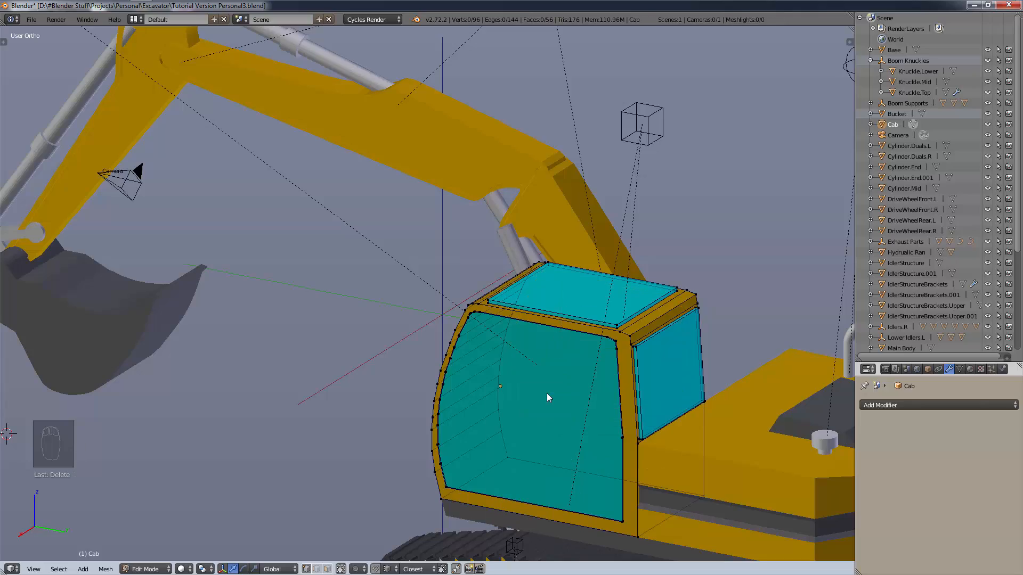
middle_drag(547, 393, 500, 401)
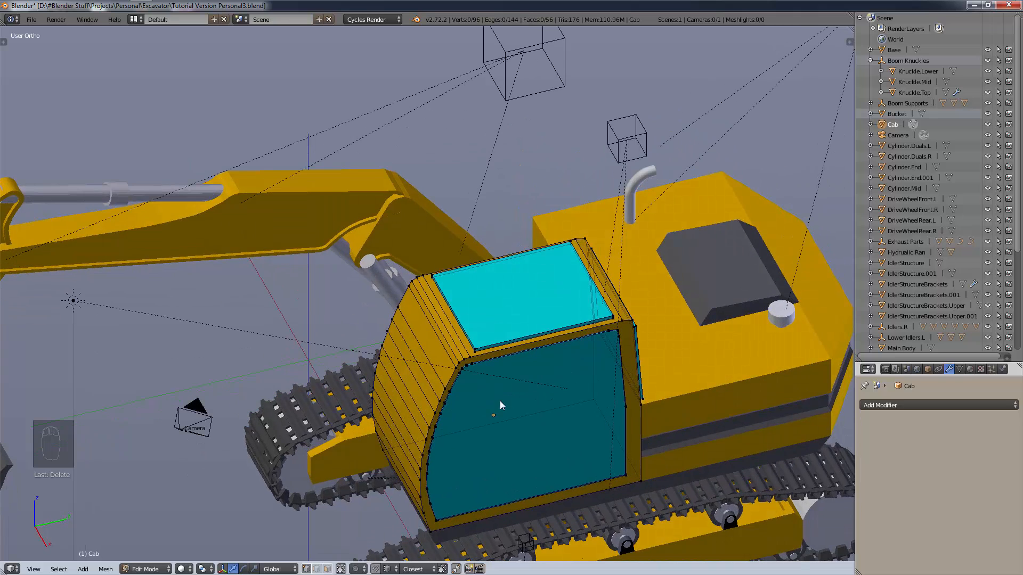
click(327, 569)
Try to delete the near-side, roof and rear window panes of the cab in one go, and undo the deletion.
right_click(486, 418)
shift+right_click(522, 293)
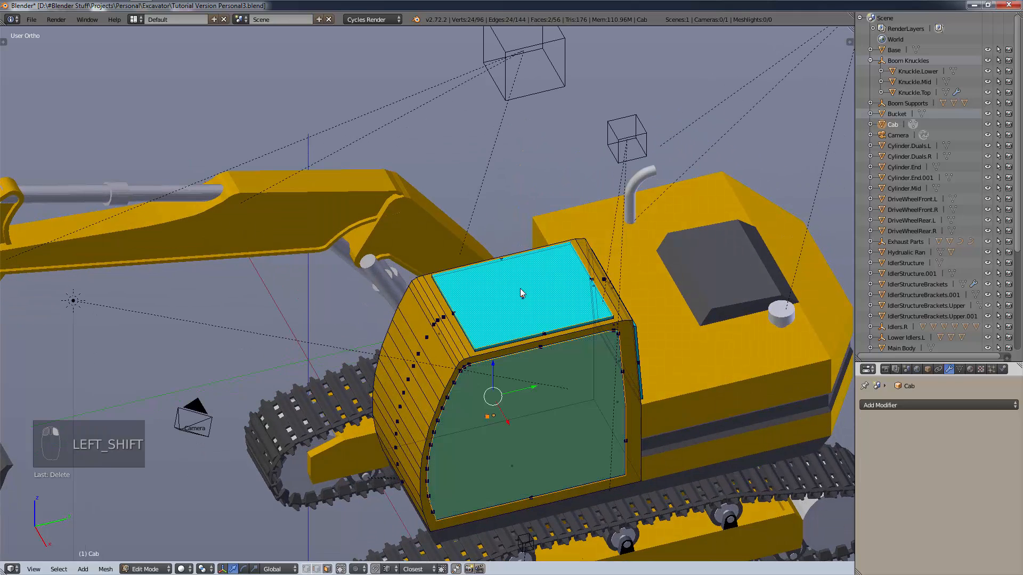
middle_drag(520, 289, 688, 330)
shift+right_click(691, 325)
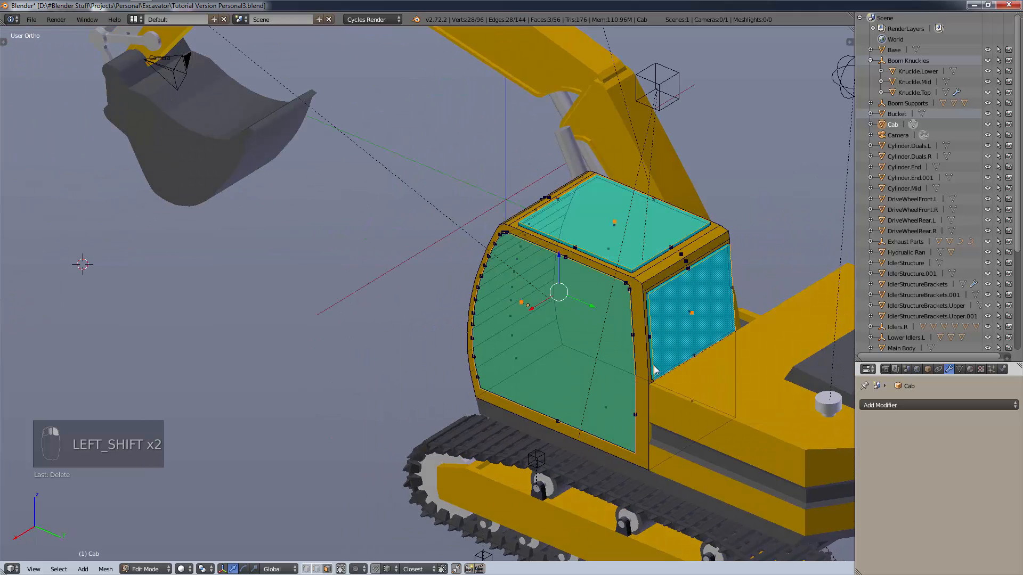
key(l)
key(l)
key(l)
key(x)
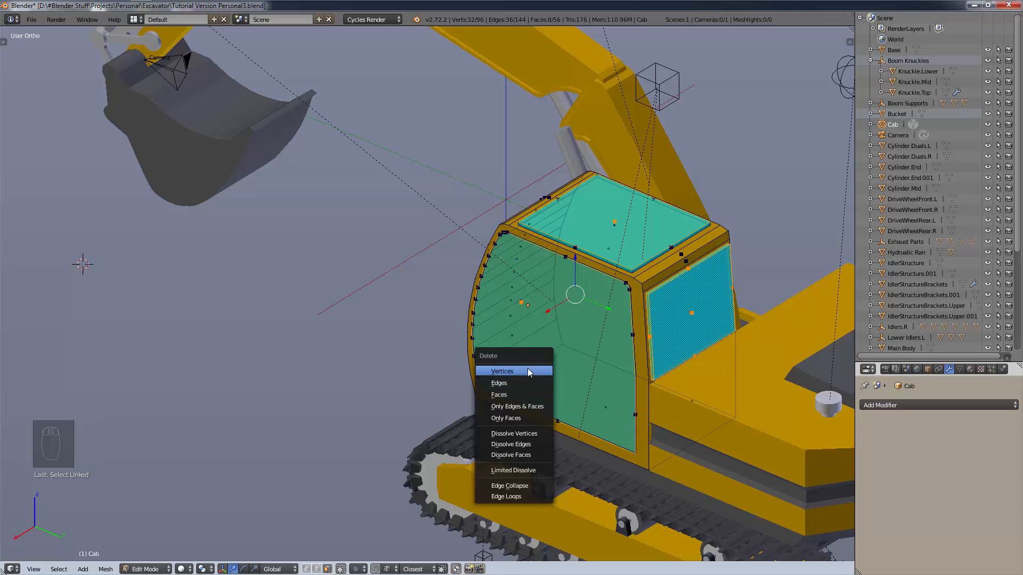
click(527, 370)
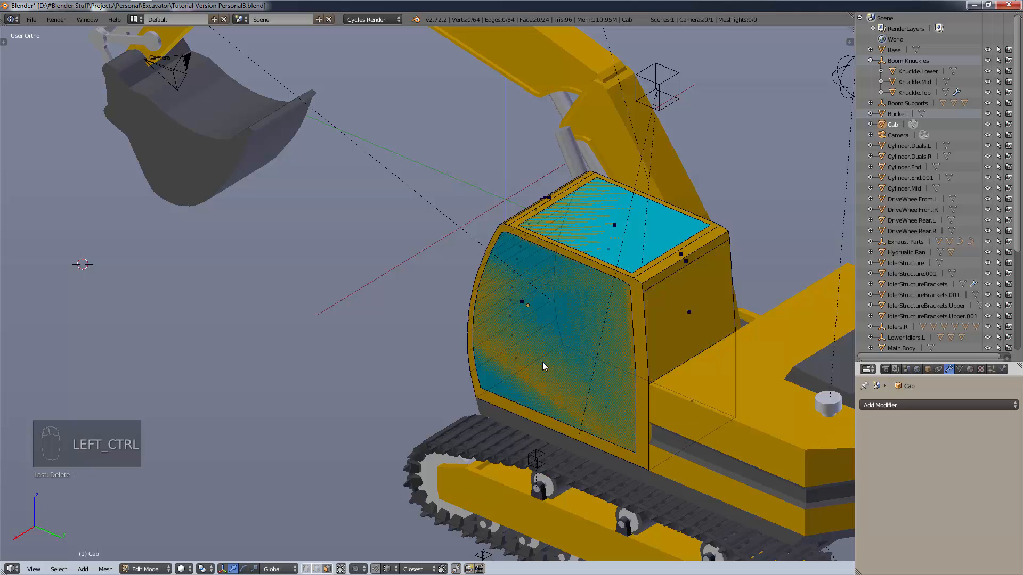
key(ctrl+z)
Try to select the rear, side and roof window panes together with their linked geometry.
key(l)
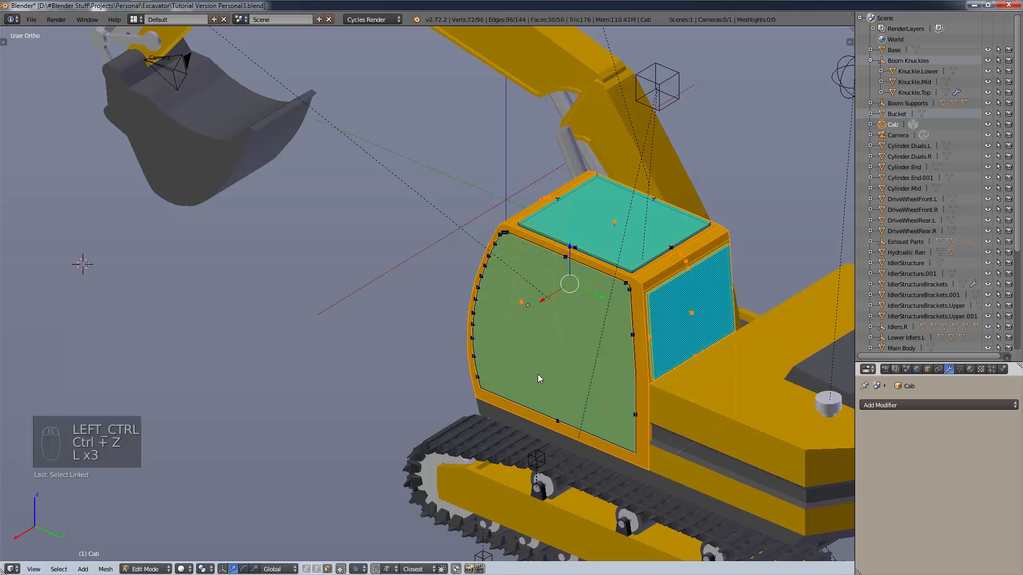
right_click(691, 313)
shift+right_click(546, 317)
shift+right_click(619, 221)
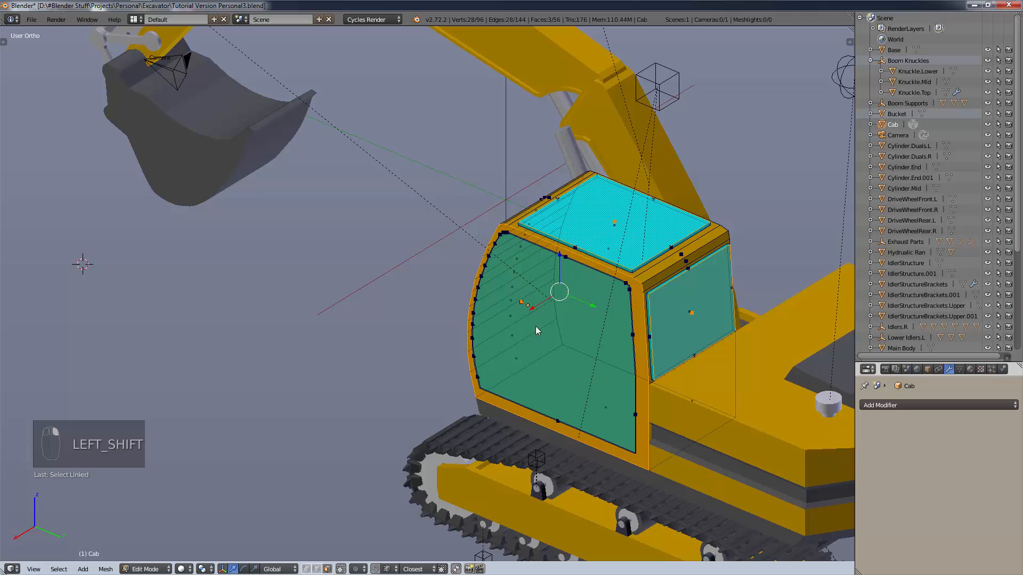
key(l)
key(l)
key(l)
key(l)
Select the cab's rear window pane with its linked geometry and delete it.
right_click(689, 314)
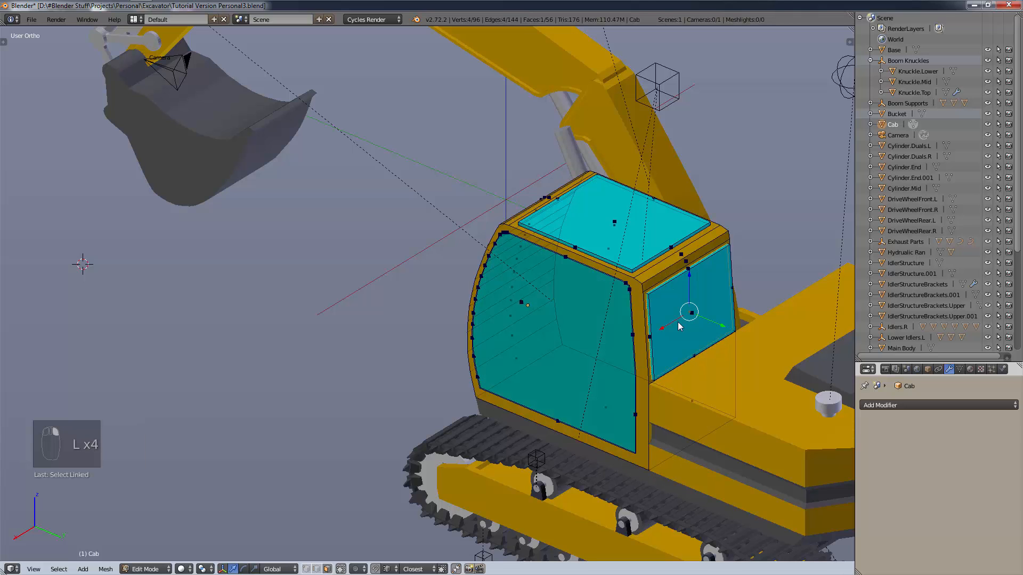
key(l)
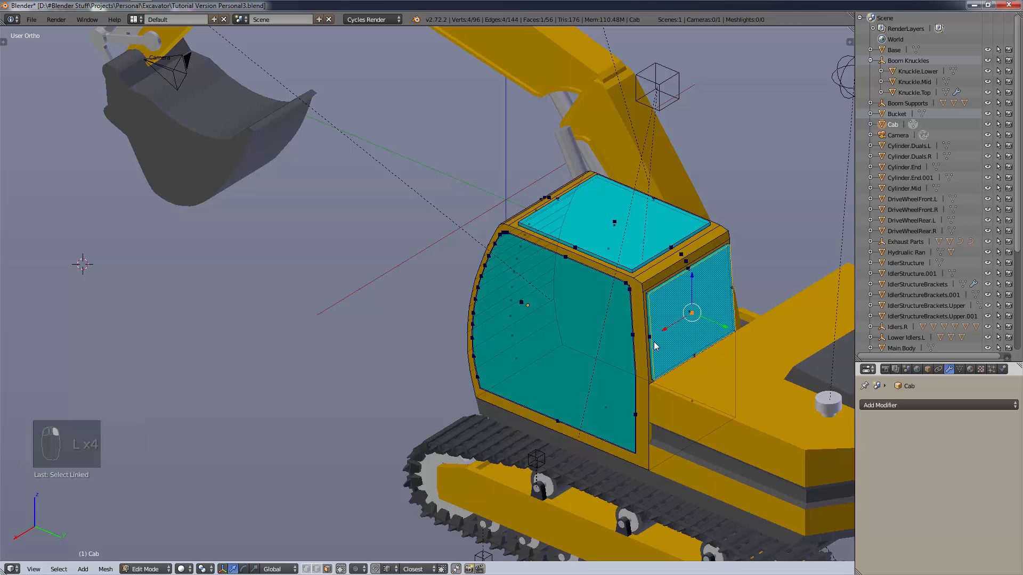
key(x)
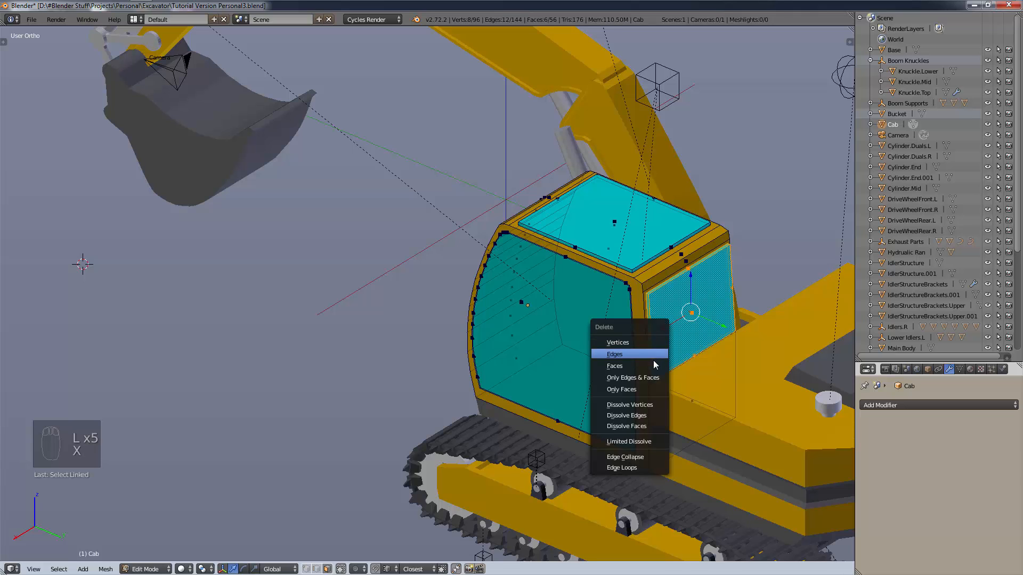
click(653, 361)
Try to select the cab's near-side window pane on its own with its linked geometry.
right_click(540, 305)
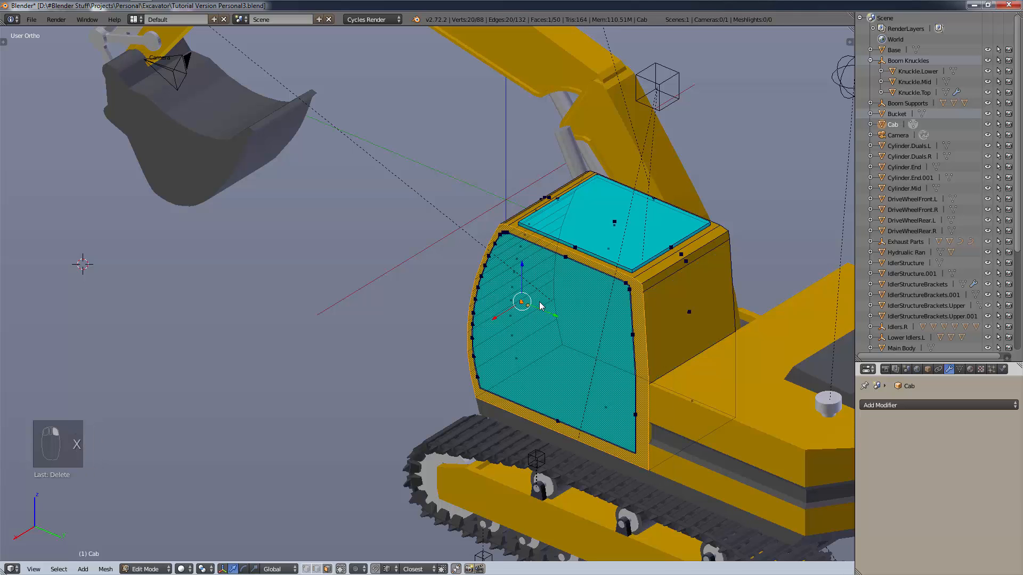
right_click(510, 363)
key(semicolon)
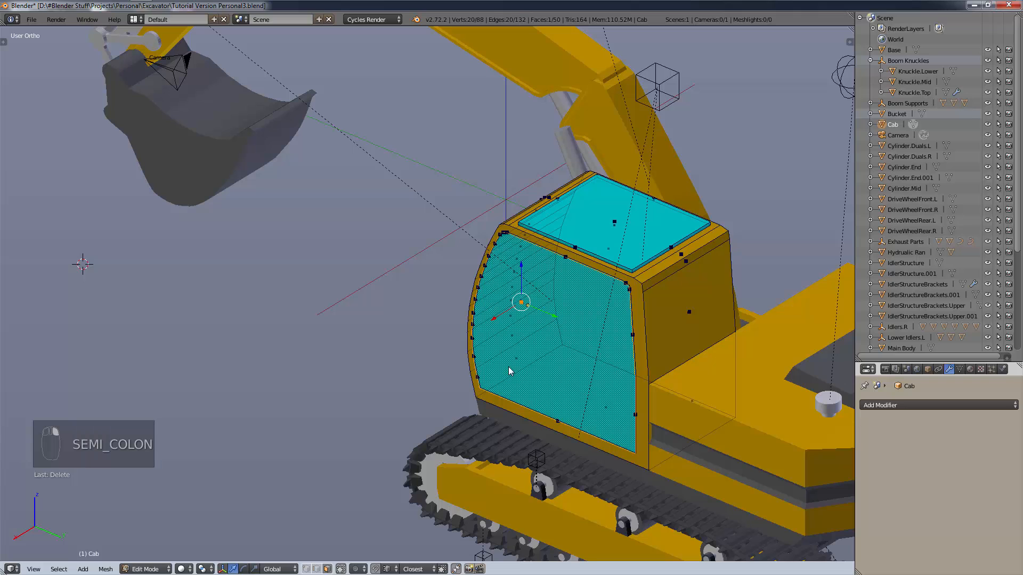
right_click(521, 330)
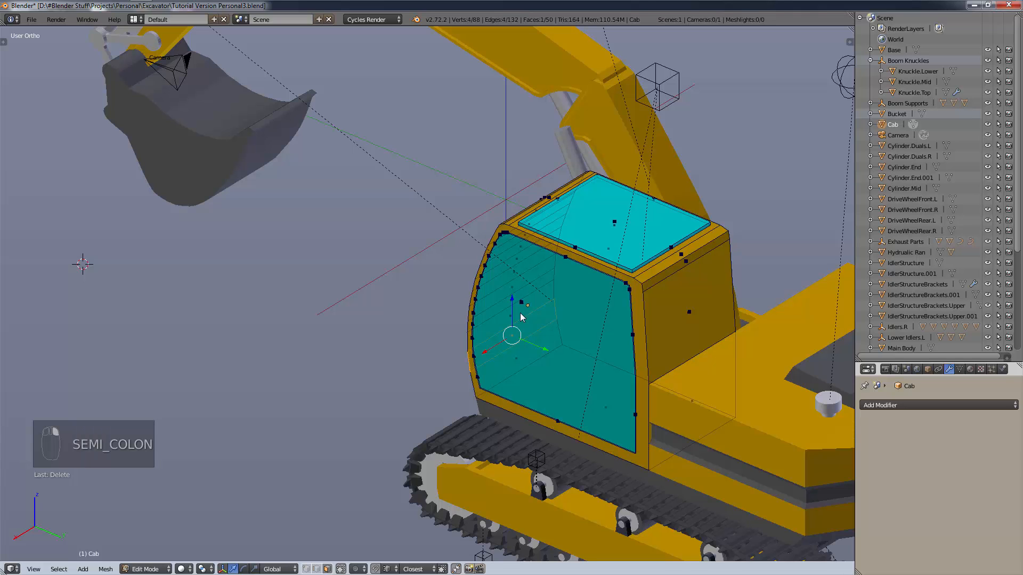
right_click(521, 304)
key(l)
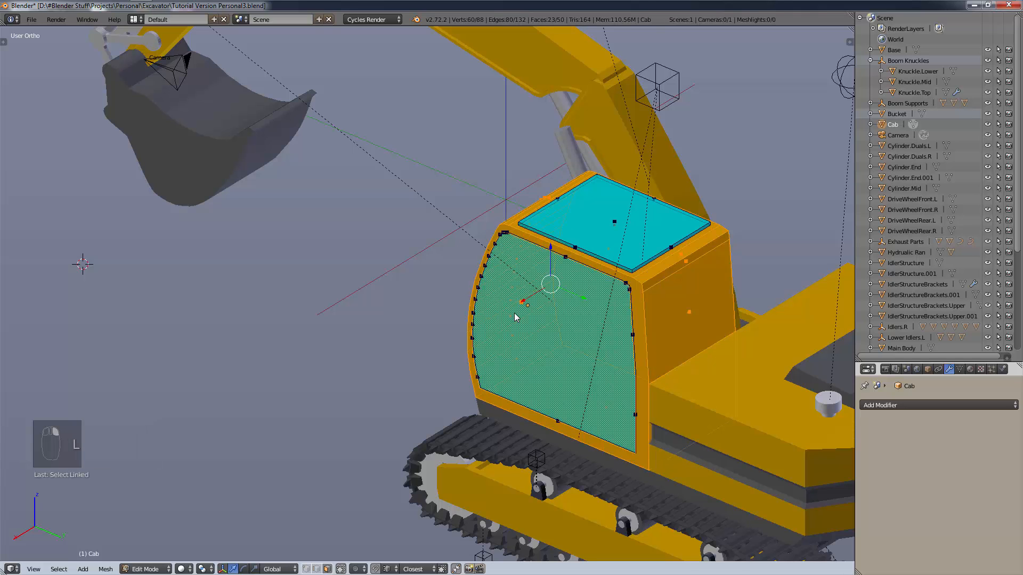
key(l)
key(l)
key(l)
key(l)
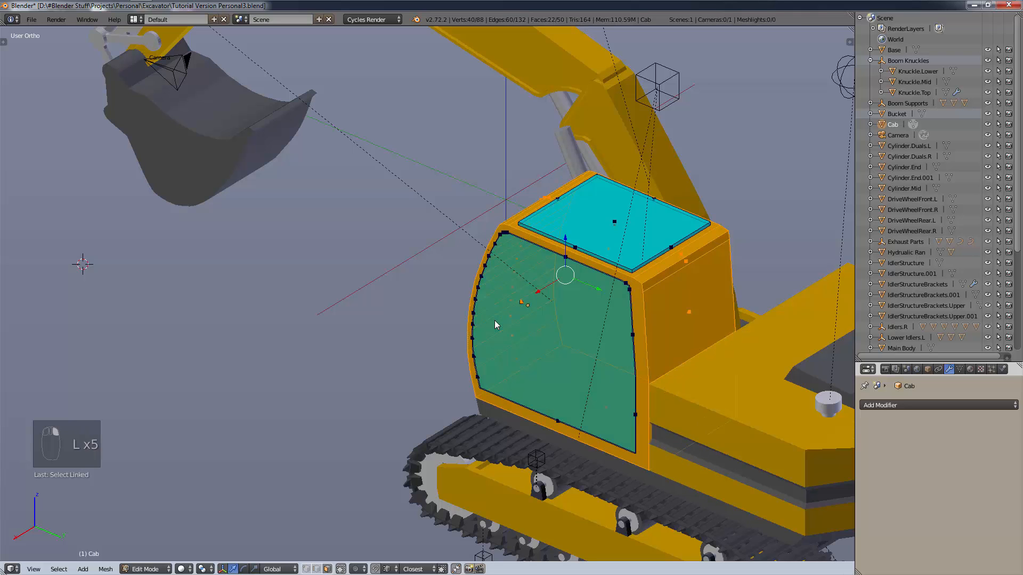
right_click(521, 304)
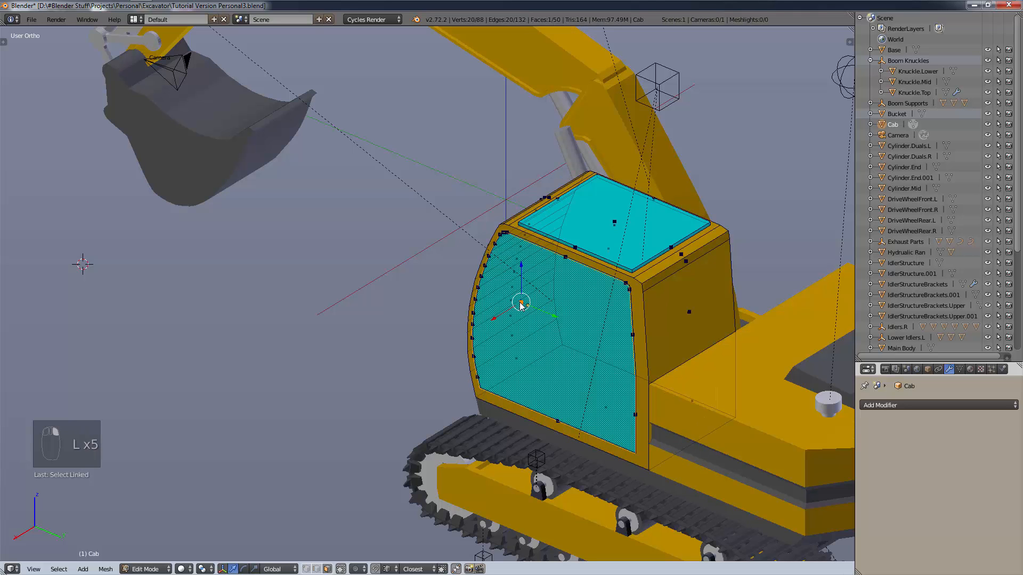
key(l)
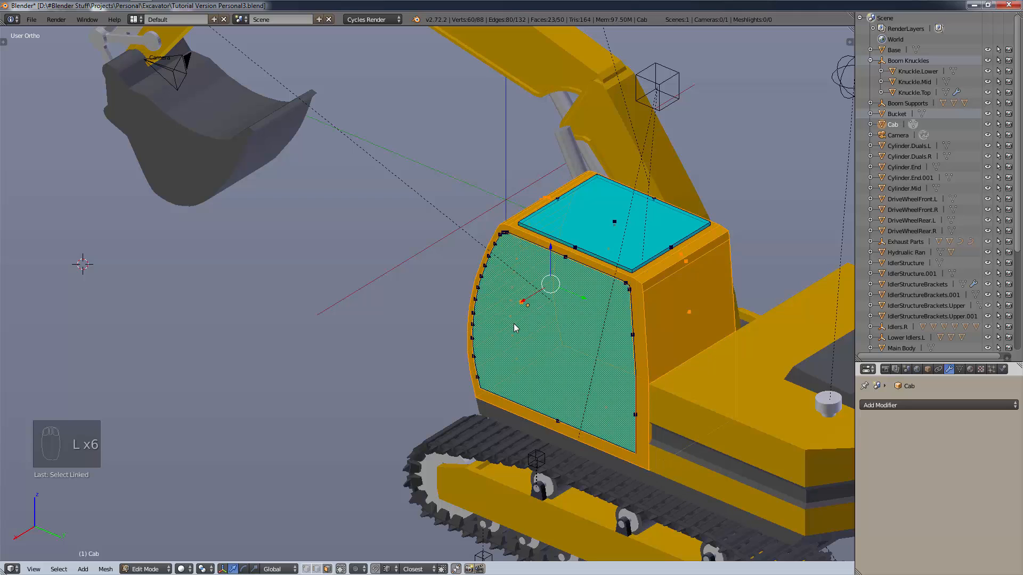
key(l)
right_click(528, 317)
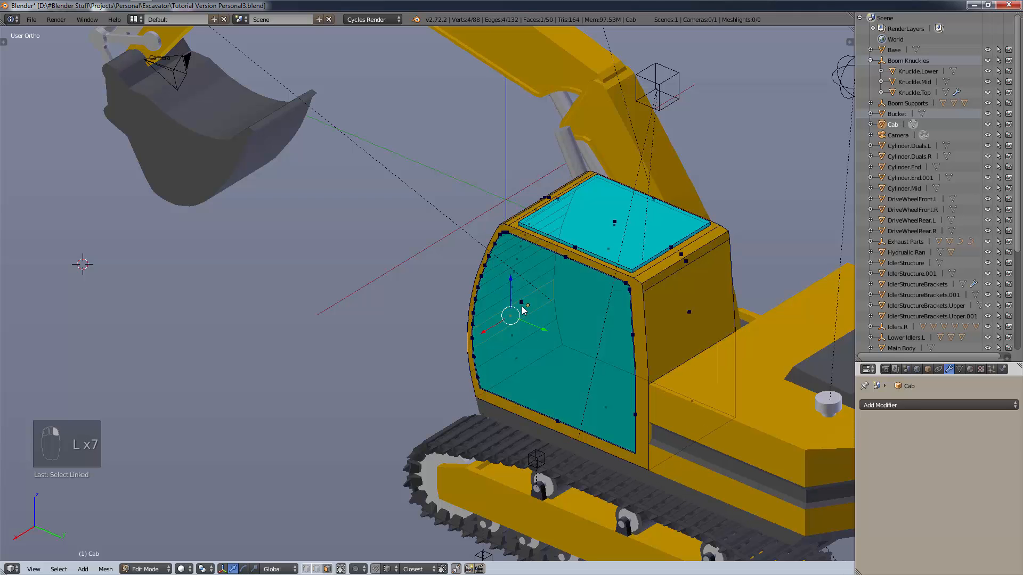
Select only the linked geometry of the cab's near-side window pane and delete it.
key(l)
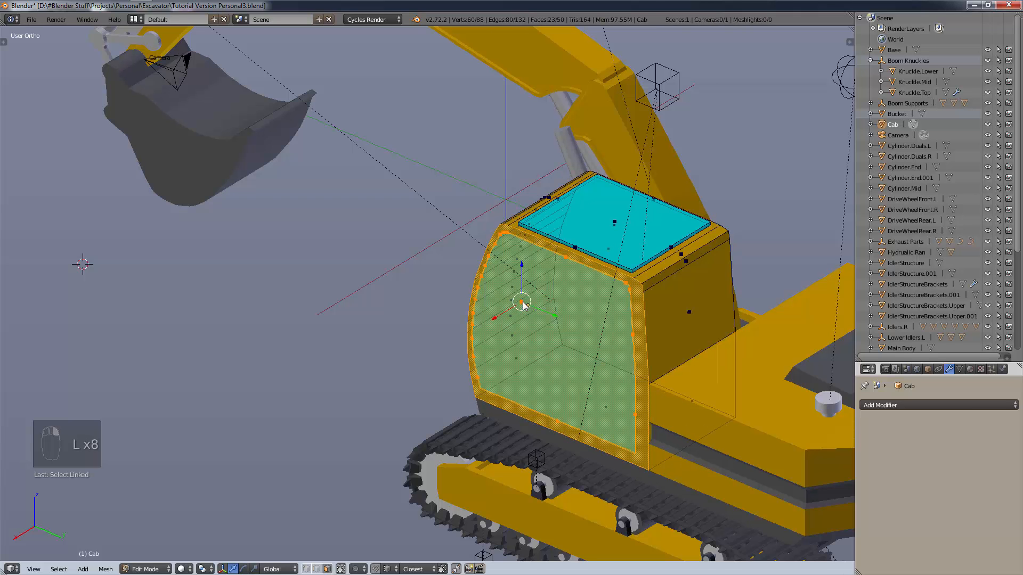
key(l)
key(l)
key(l)
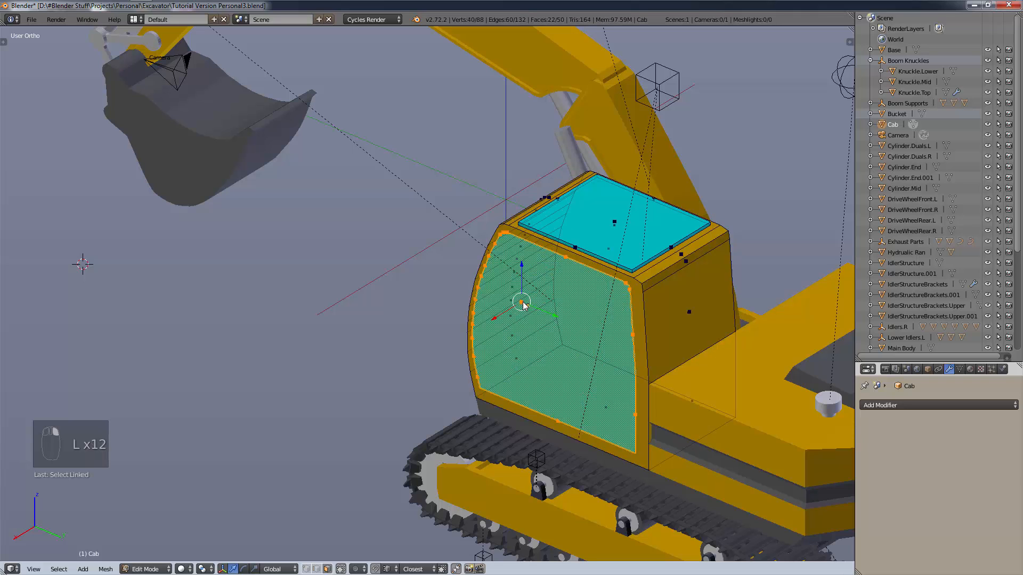
key(x)
click(522, 304)
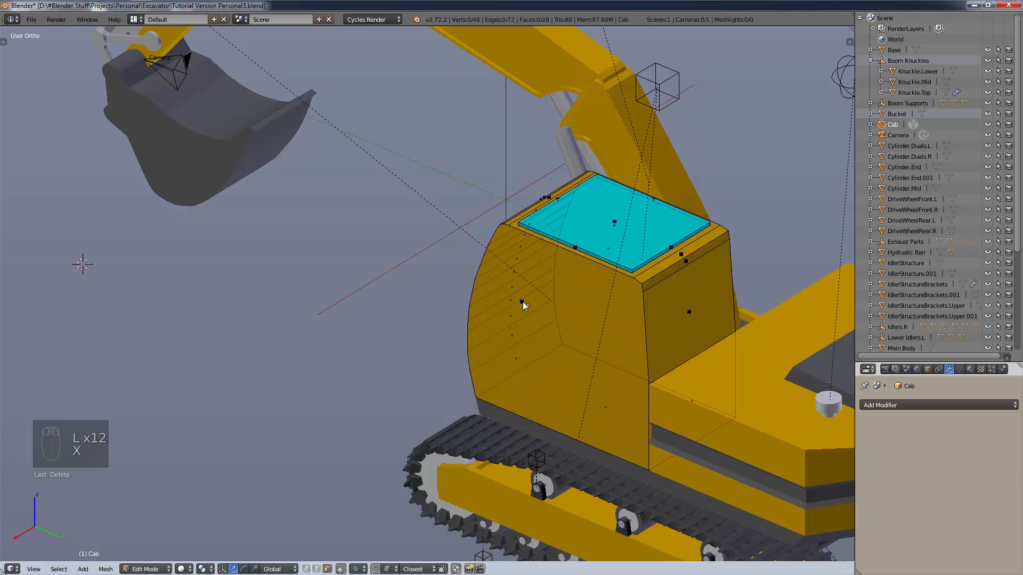
Delete the cab's roof window pane with its linked geometry.
click(615, 225)
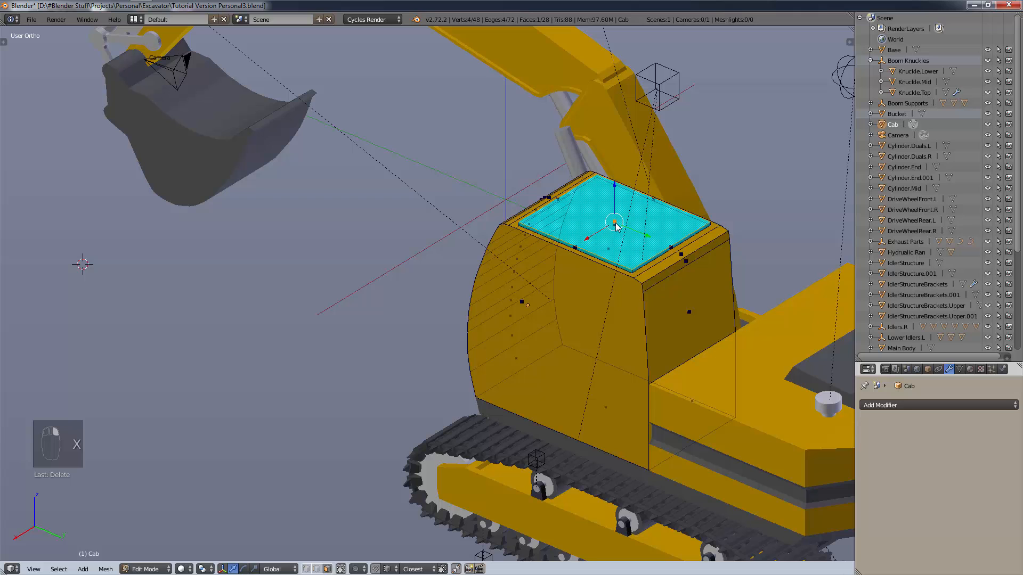
key(l)
key(x)
click(618, 257)
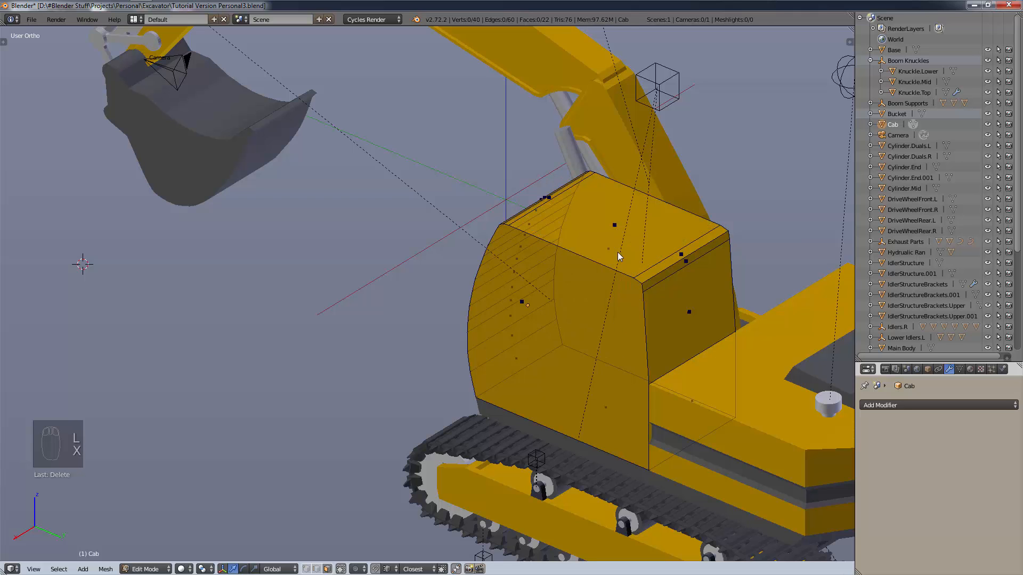
Show the cab in the right orthographic view with wireframe shading over the reference image.
scroll(618, 252, down, 2)
key(KP_3)
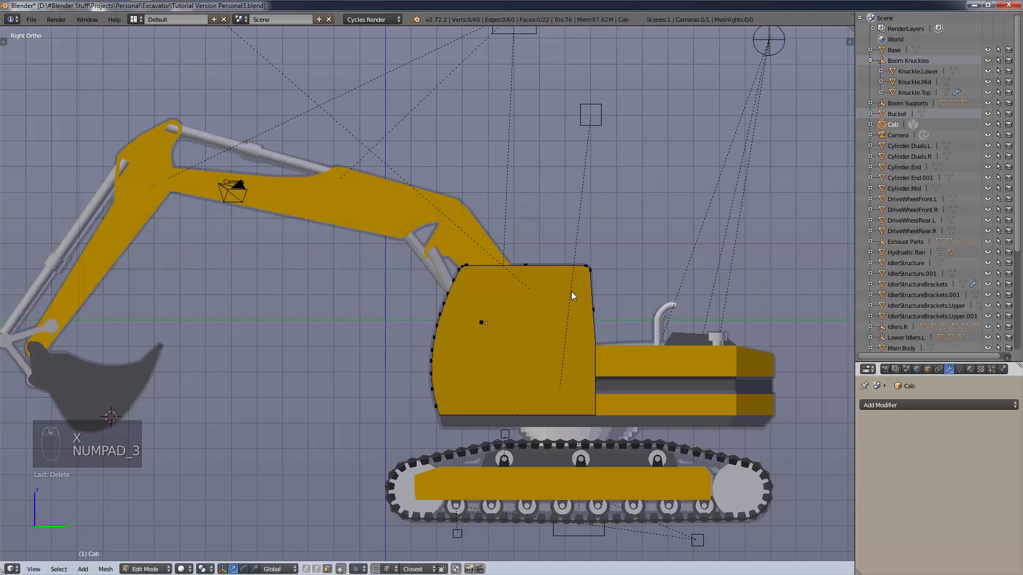
scroll(571, 292, up, 4)
key(z)
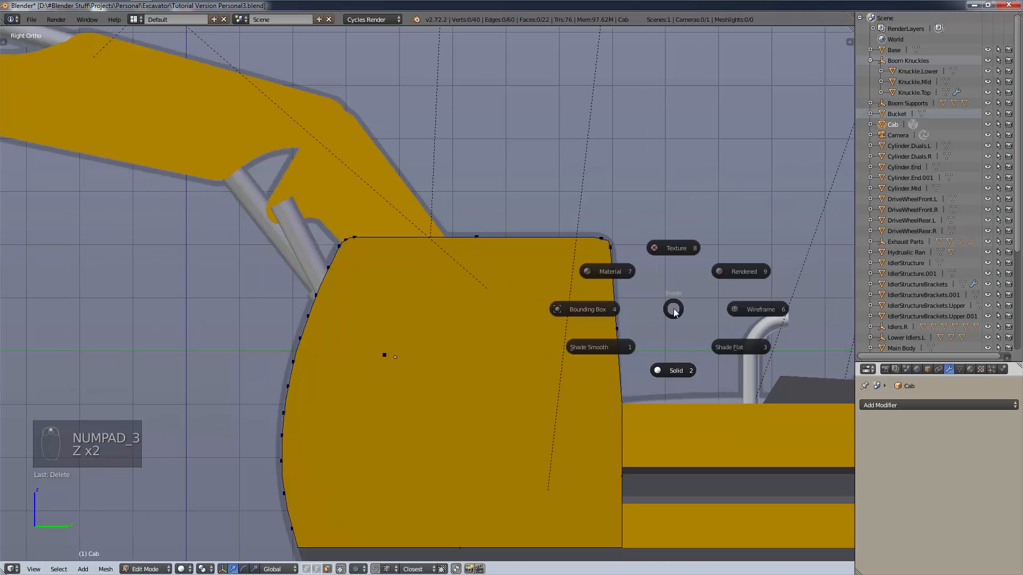
click(724, 314)
scroll(485, 473, down, 2)
scroll(534, 456, up, 4)
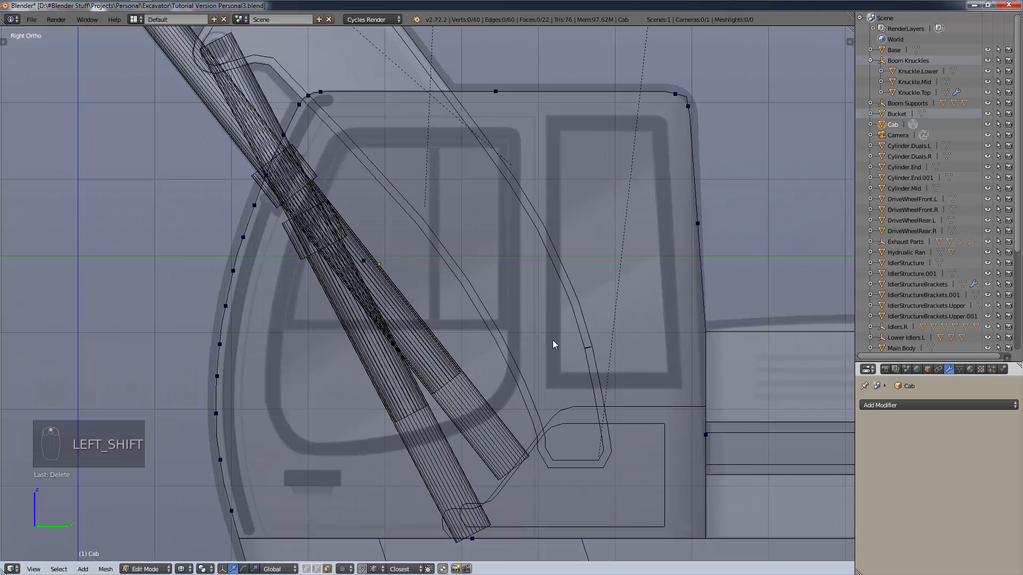
shift+middle_drag(560, 302, 625, 353)
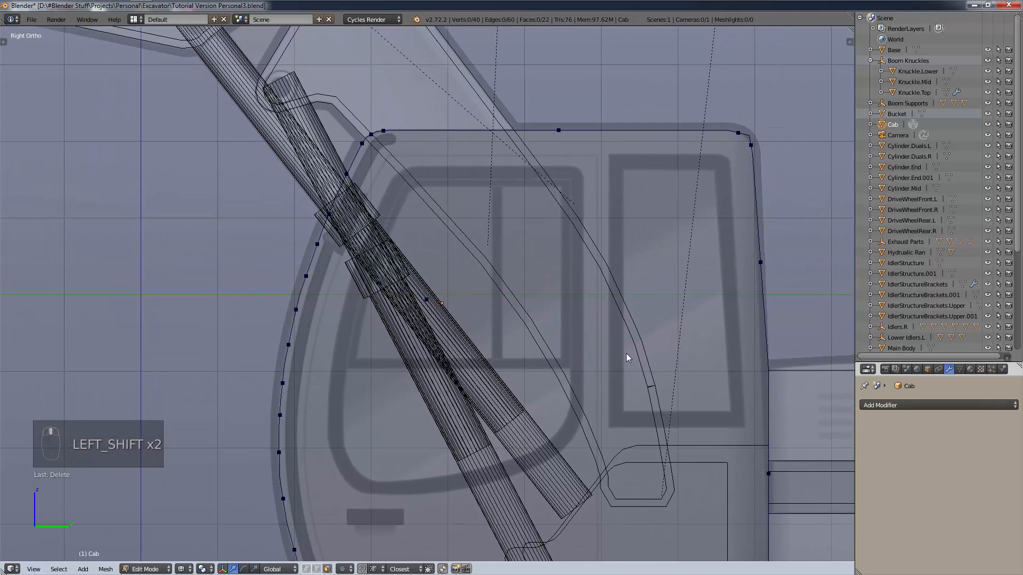
Switch to vertex selection and delete only the faces of the entire cab mesh, keeping its edges and vertices.
right_click(285, 500)
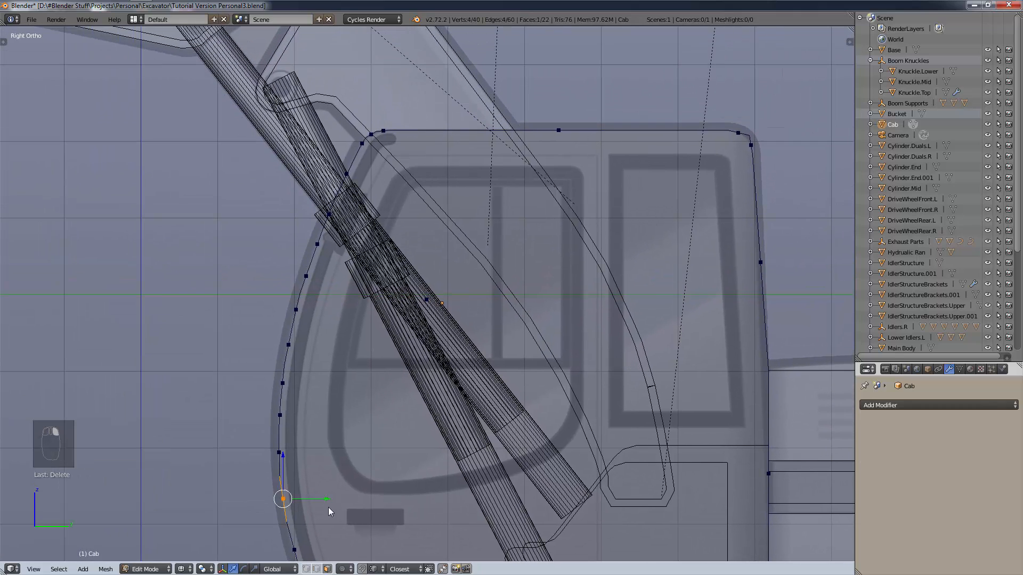
click(309, 568)
right_click(280, 477)
scroll(405, 468, down, 5)
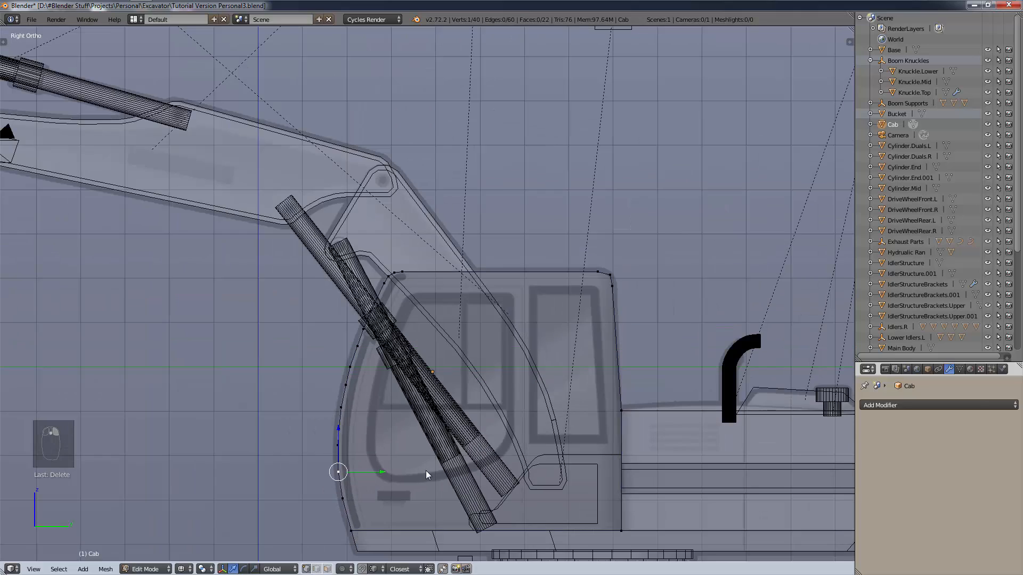
middle_drag(427, 471, 445, 481)
key(a)
key(a)
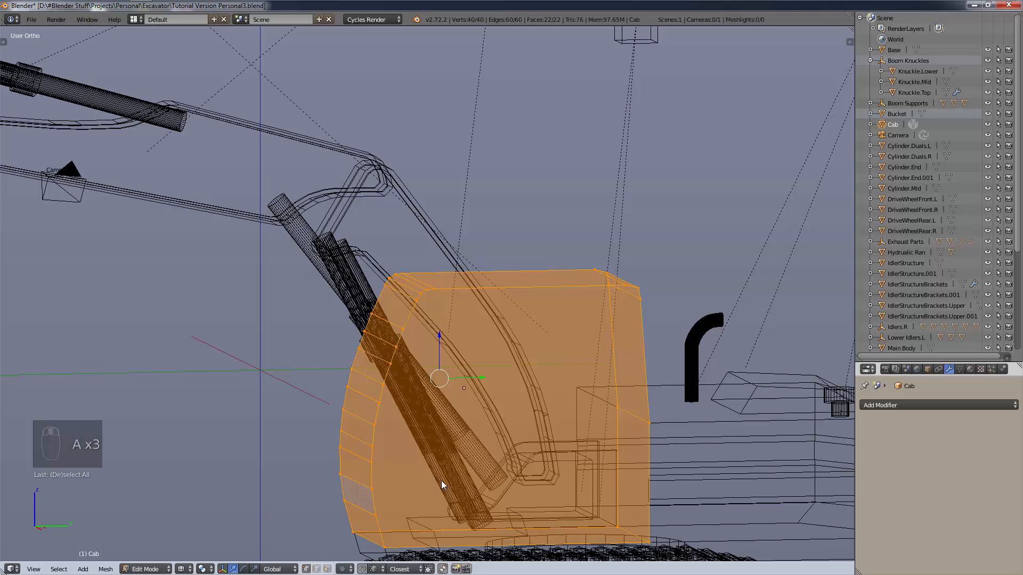
key(x)
click(442, 483)
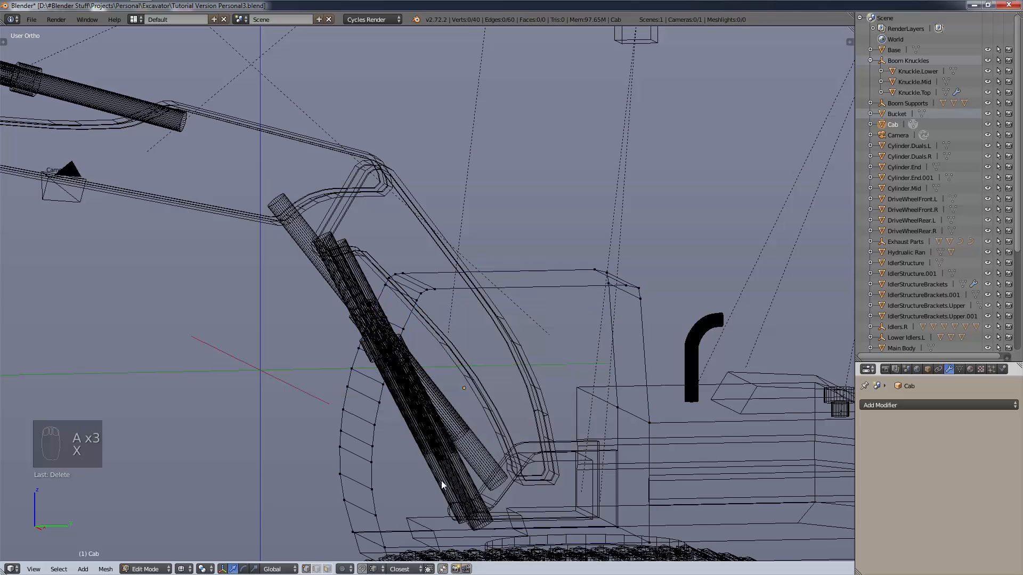
In edge selection, circle-select the ten horizontal cross edges on the cab's curved front and delete them, keeping their vertices.
key(KP_3)
scroll(441, 481, up, 3)
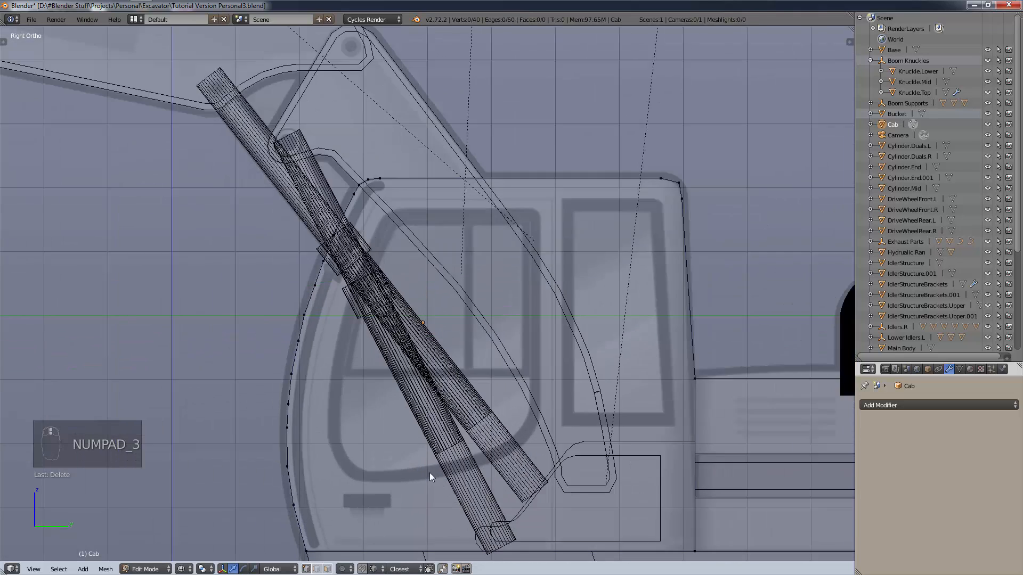
middle_drag(430, 476, 559, 422)
click(321, 571)
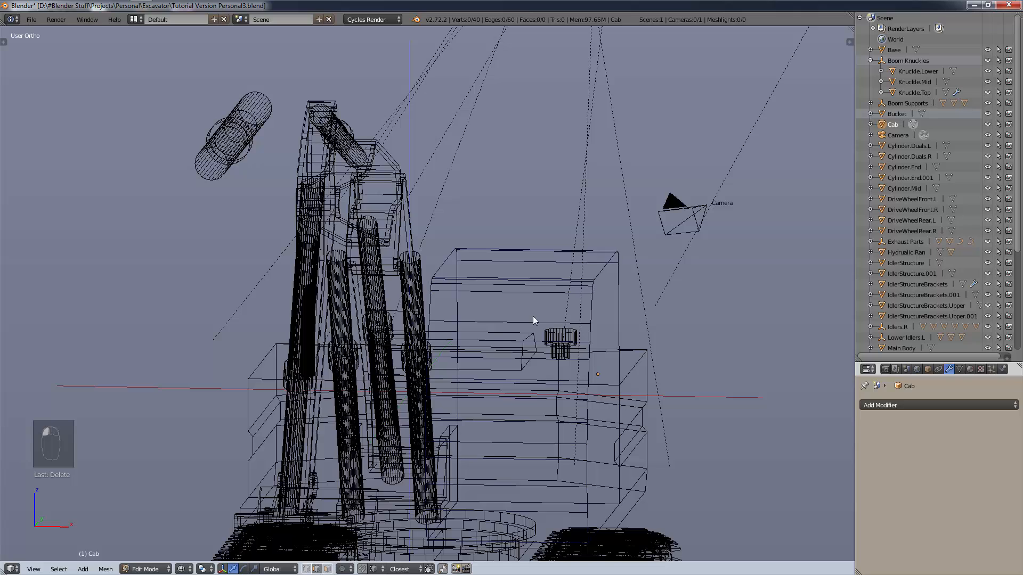
key(c)
drag(519, 322, 507, 507)
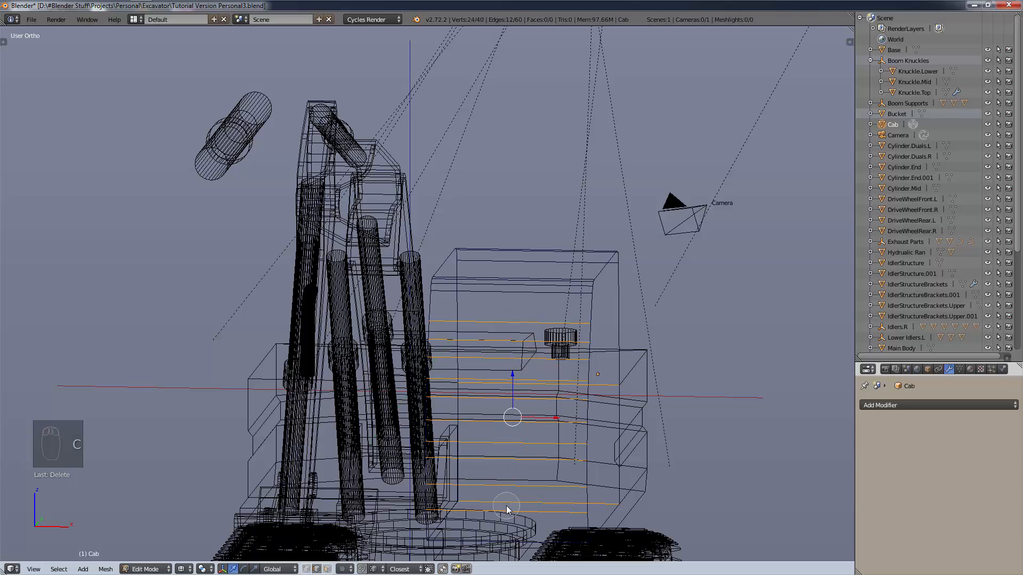
middle_click(614, 385)
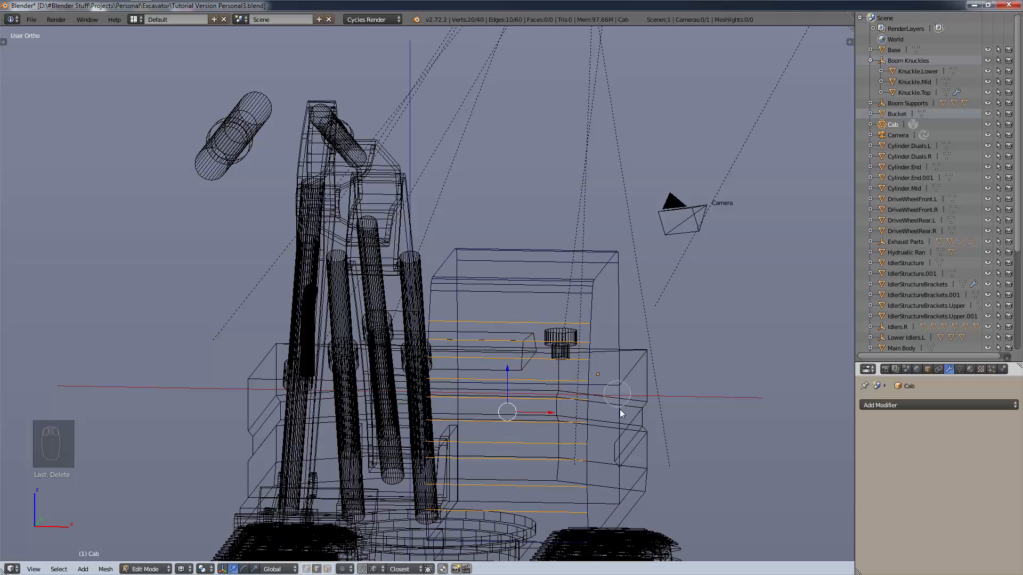
right_click(672, 413)
mouse_move(708, 442)
middle_down()
mouse_move(673, 449)
mouse_move(626, 430)
middle_up()
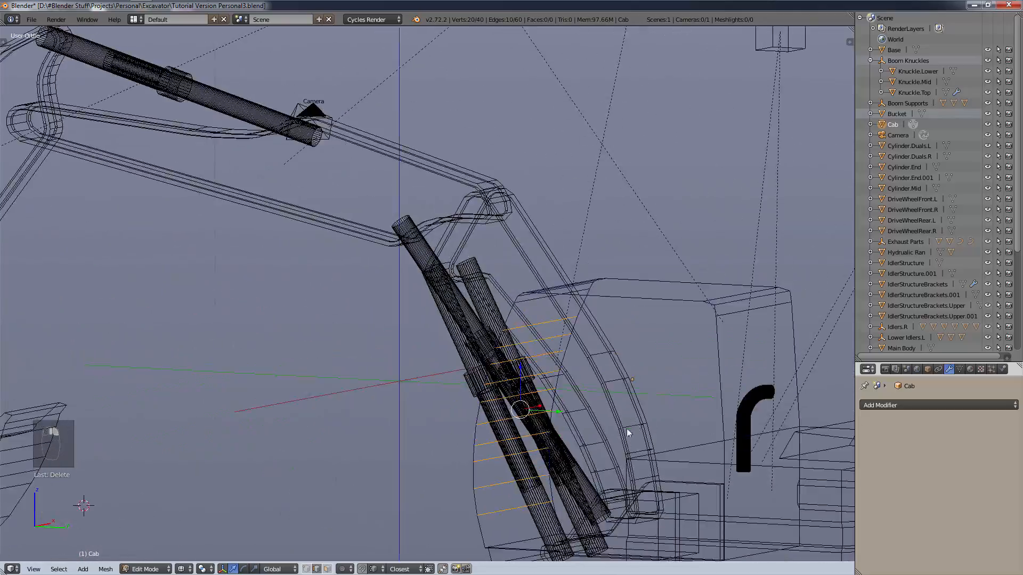
shift+middle_drag(630, 474, 585, 301)
key(x)
click(580, 354)
In vertex selection, duplicate a vertex of the cab's curved front profile onto the front outline of the reference's door window.
scroll(595, 310, up, 5)
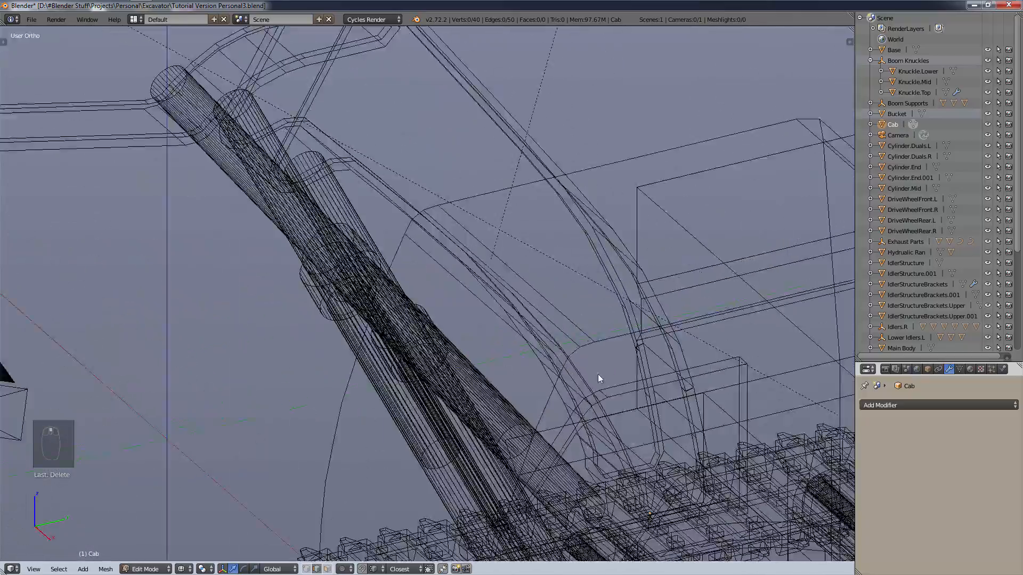
middle_drag(598, 374, 527, 379)
key(KP_3)
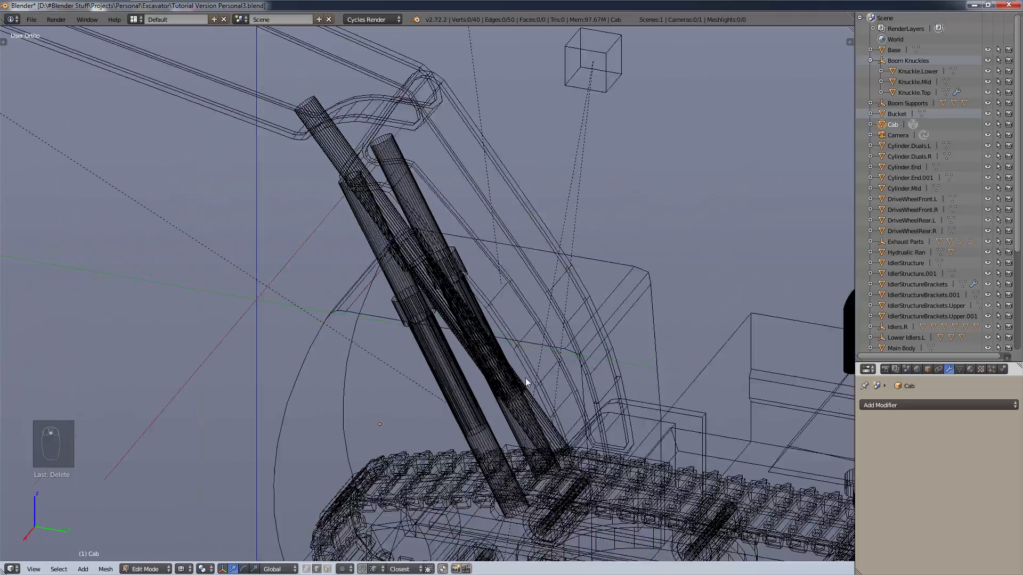
scroll(497, 357, up, 4)
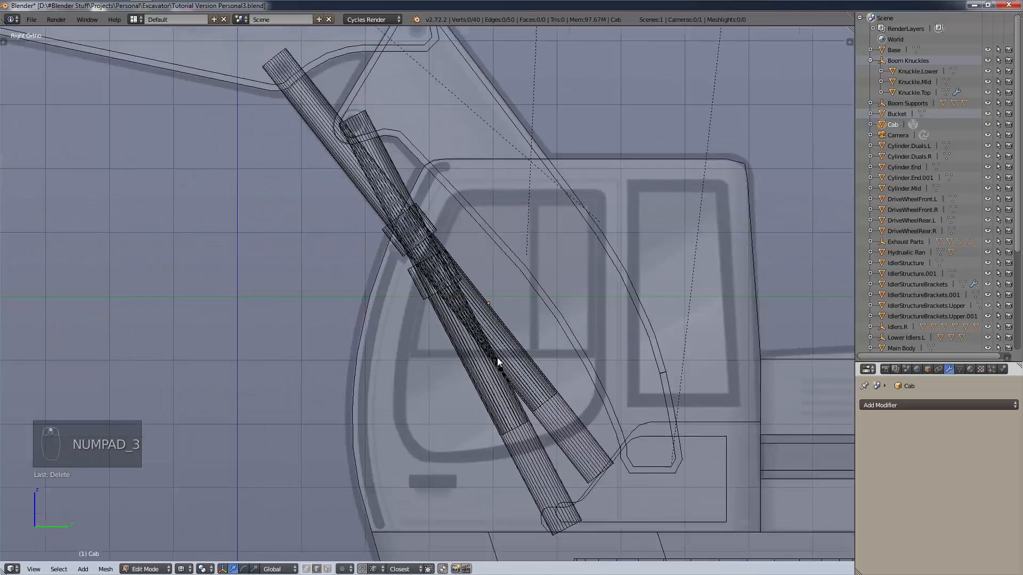
shift+middle_drag(557, 401, 477, 352)
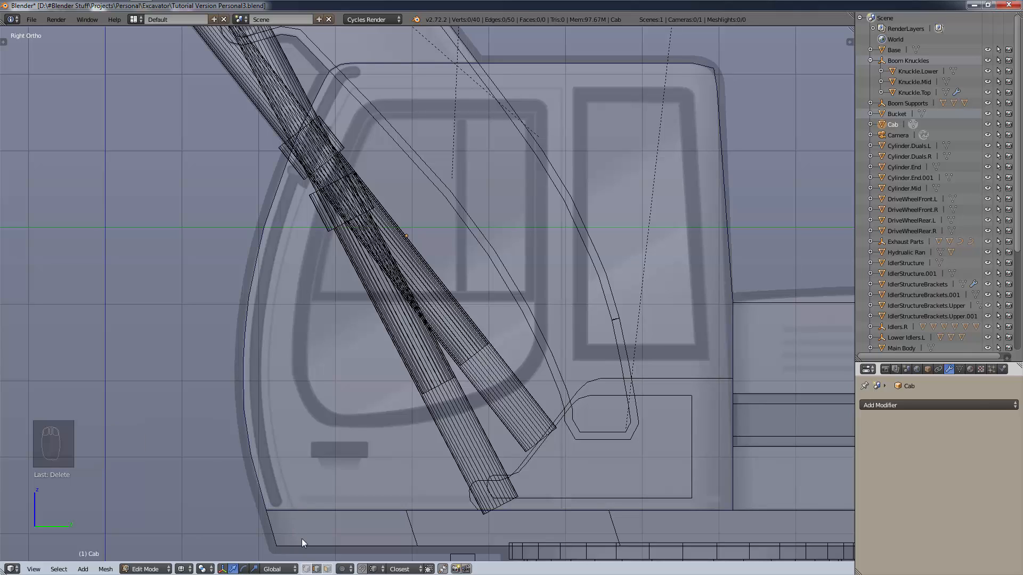
click(306, 570)
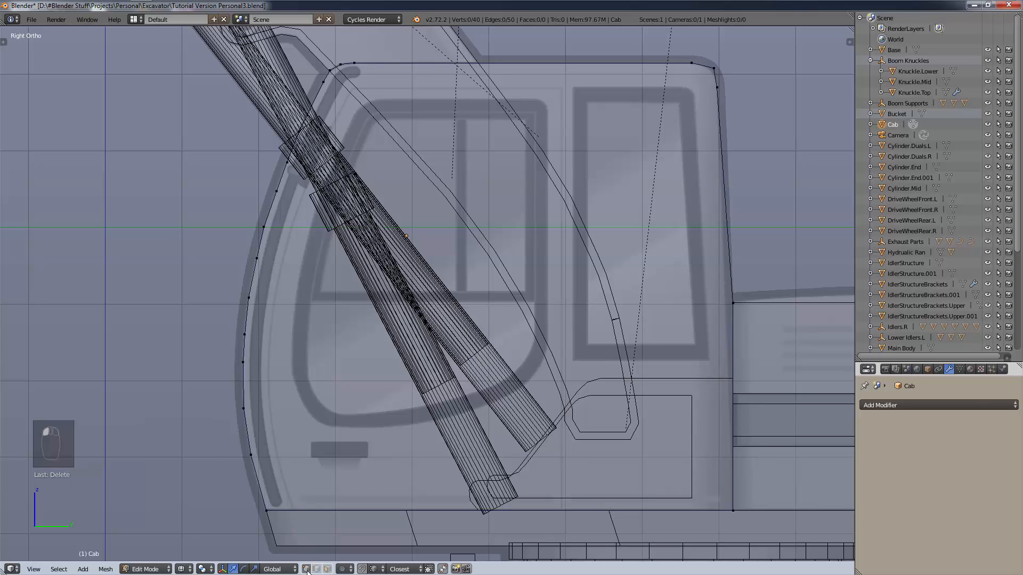
right_click(243, 333)
key(shift+d)
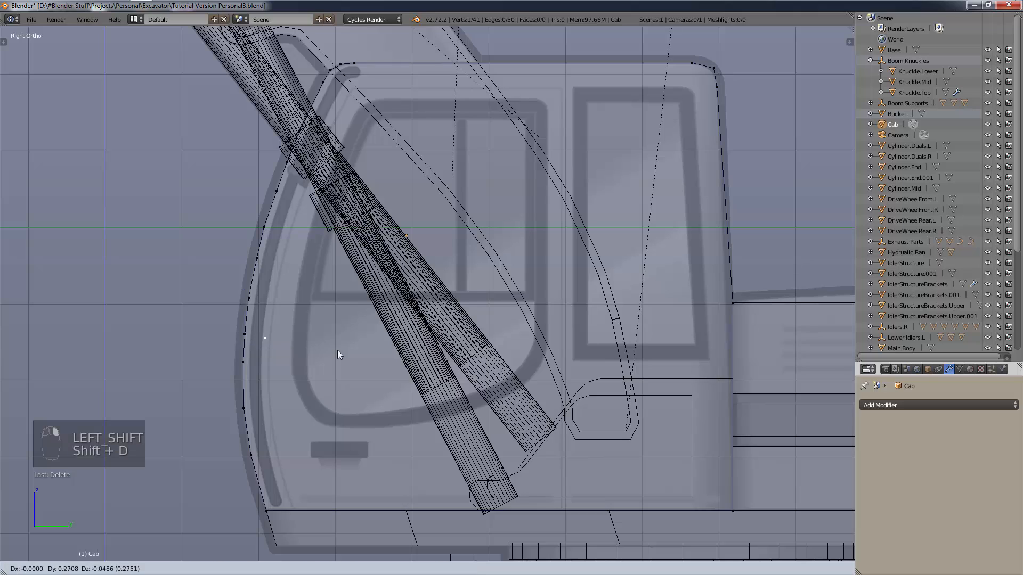
click(334, 382)
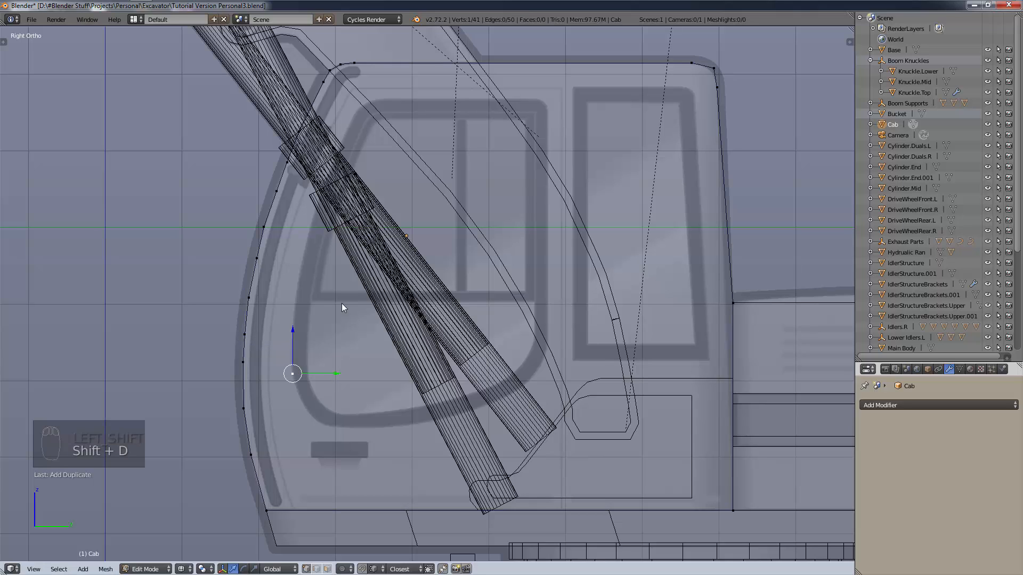
Extrude a chain of four vertices from the placed vertex up the curved front edge of the reference's door window.
key(e)
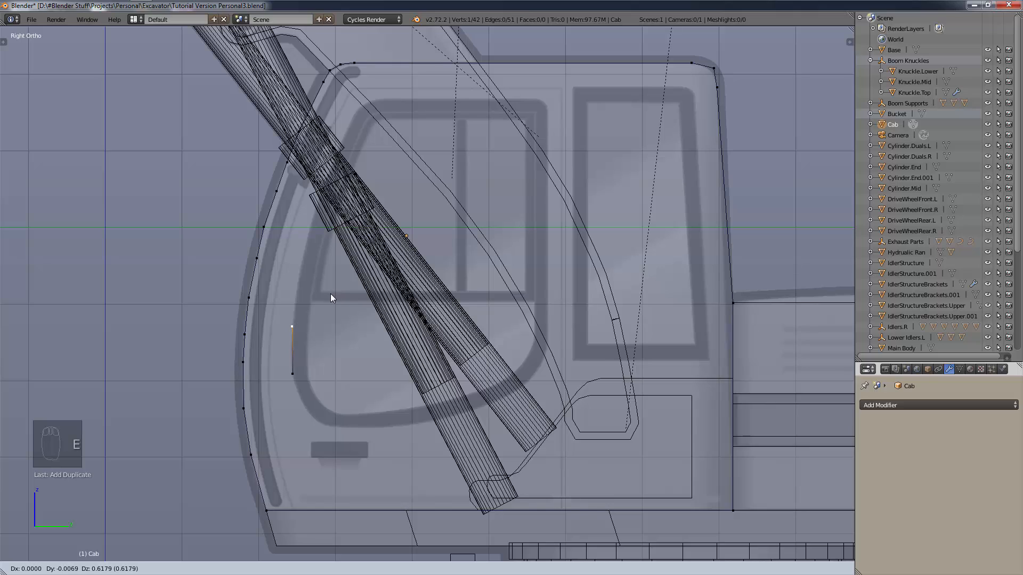
click(332, 297)
key(e)
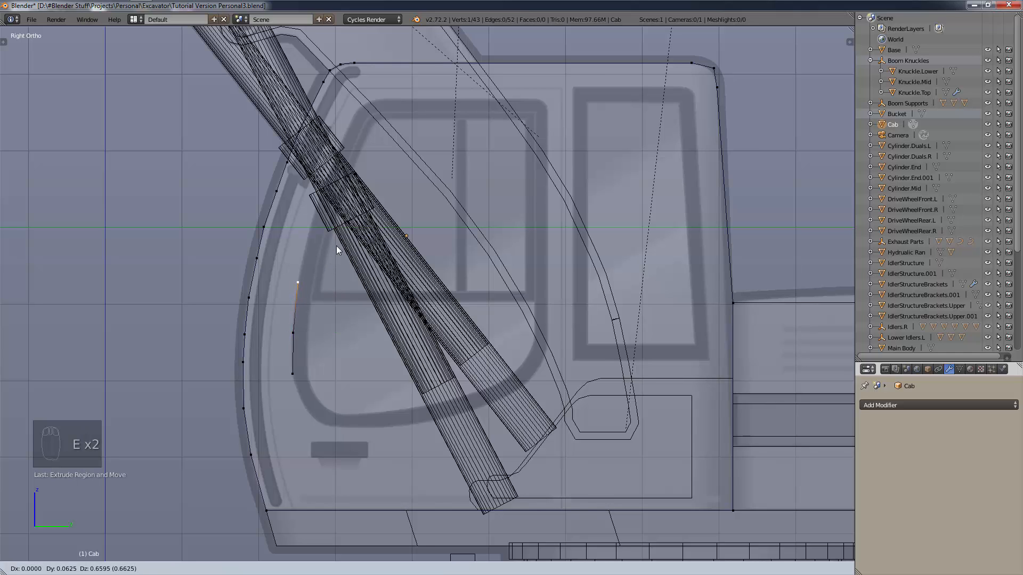
click(337, 245)
key(e)
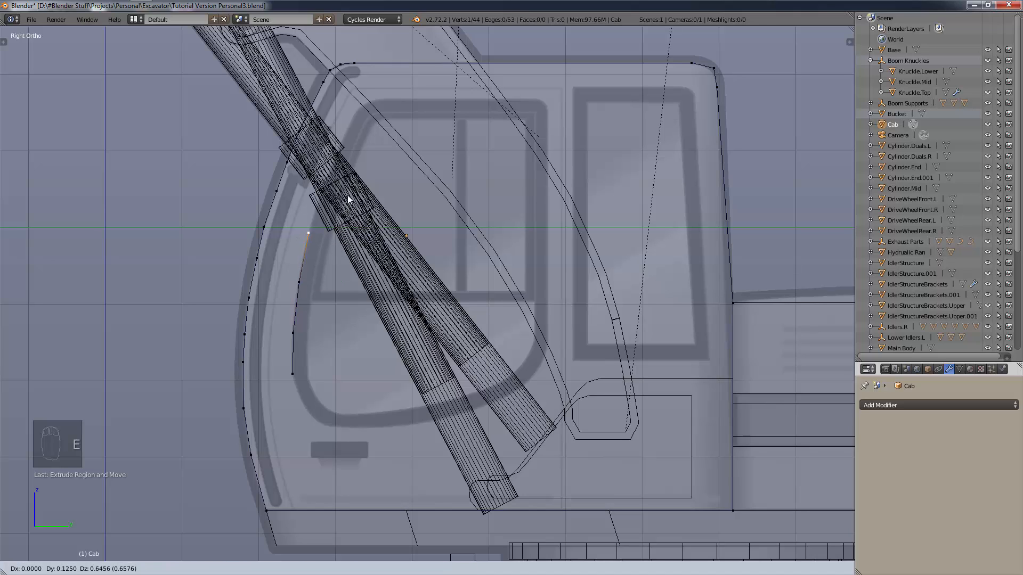
click(348, 194)
key(e)
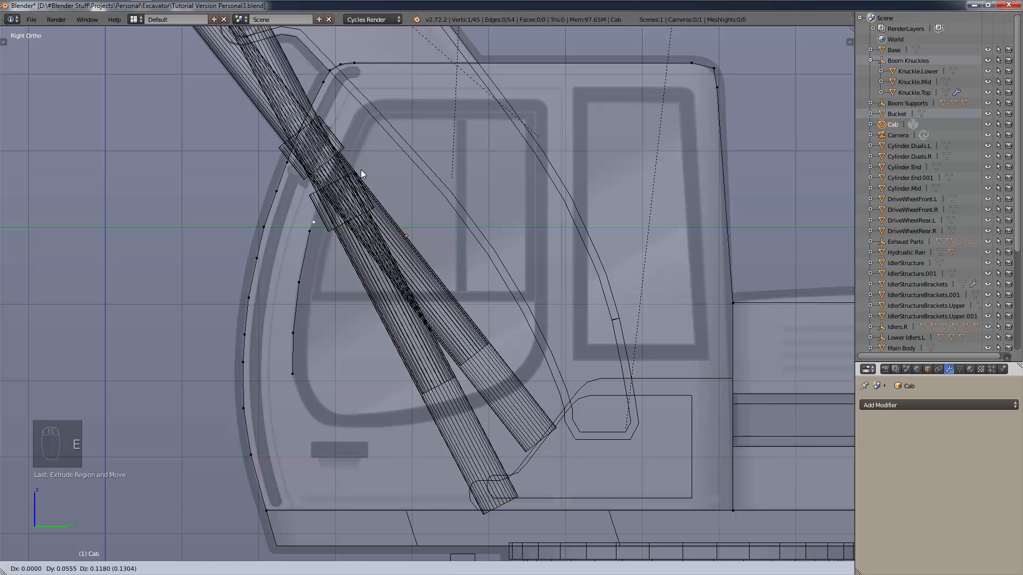
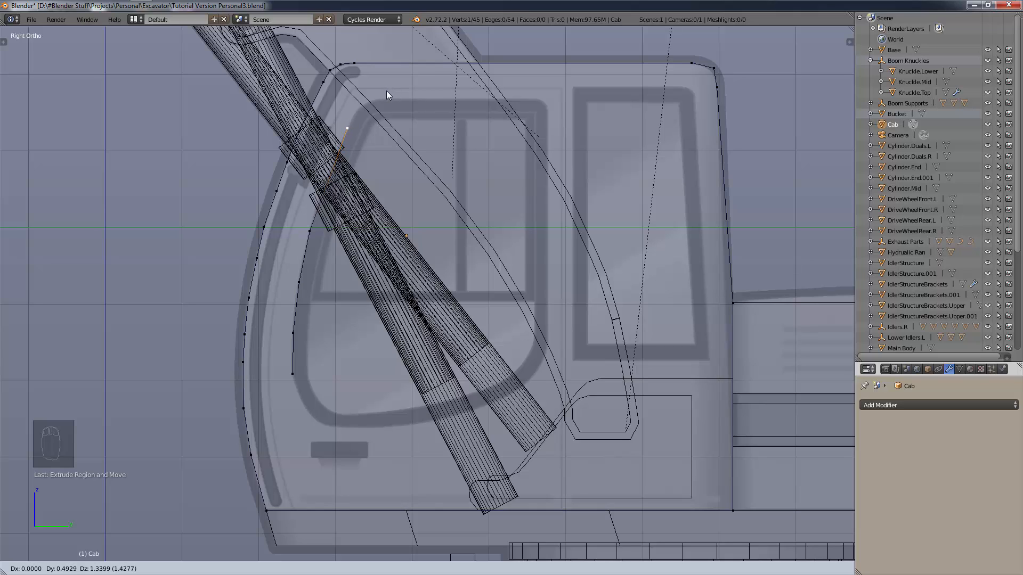
click(385, 91)
Extrude two vertices around the door window's upper front corner, and one more straight along Y to the rear end of its top edge.
key(e)
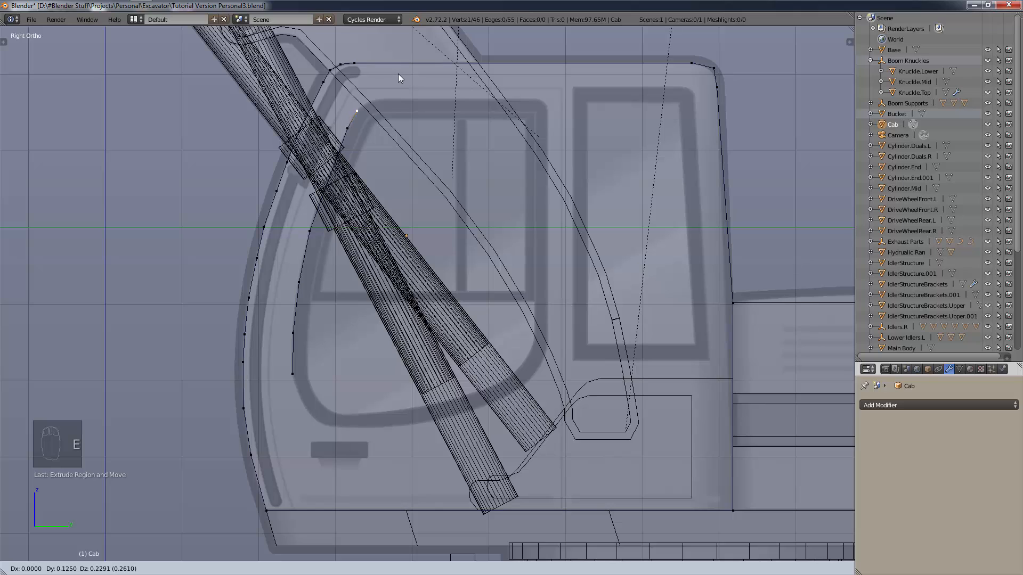
click(400, 70)
key(e)
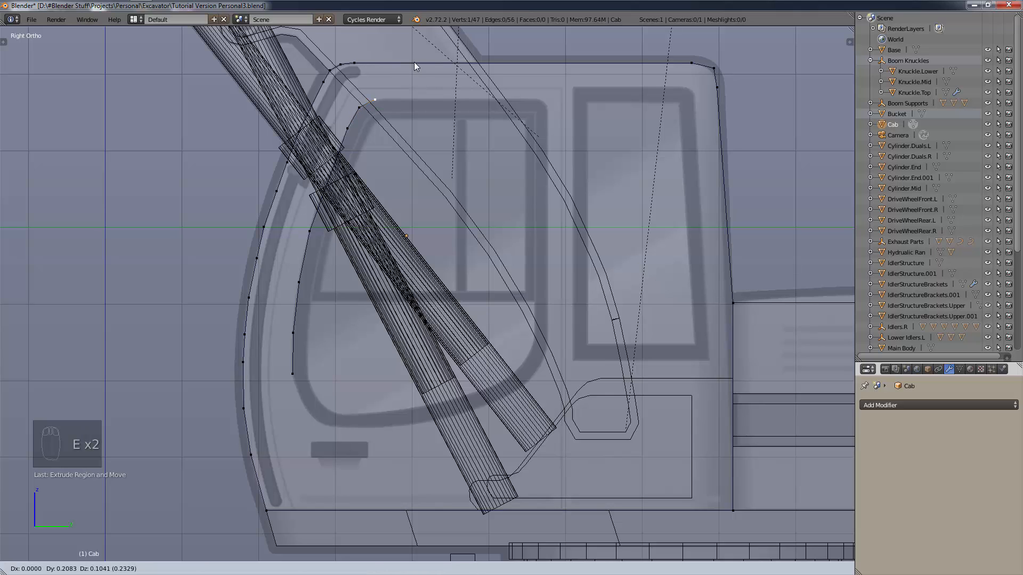
click(413, 61)
key(e)
key(y)
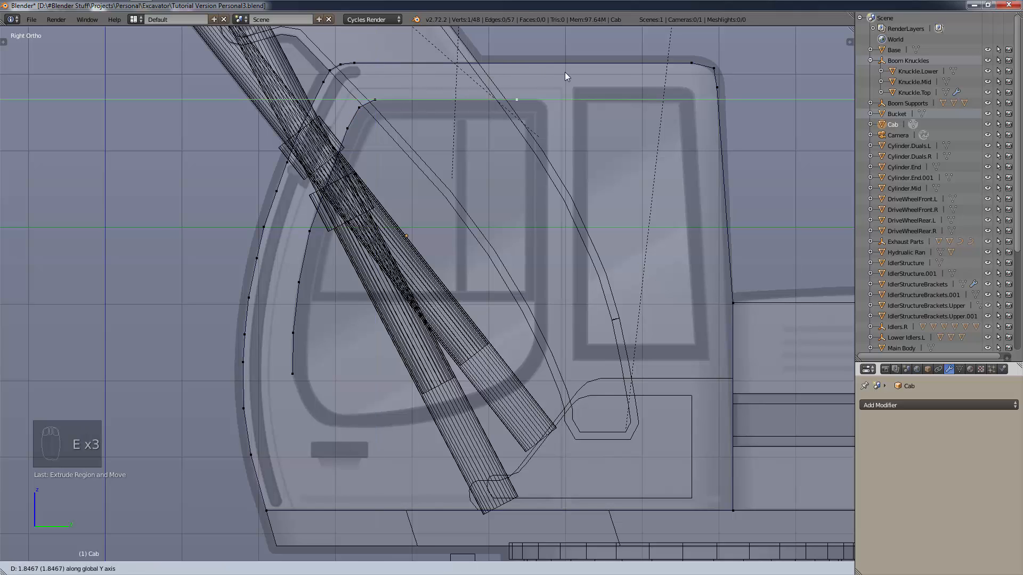
click(577, 76)
Extrude two vertices around the door window's upper rear corner, and one more straight down along Z to the end of its rear edge.
key(e)
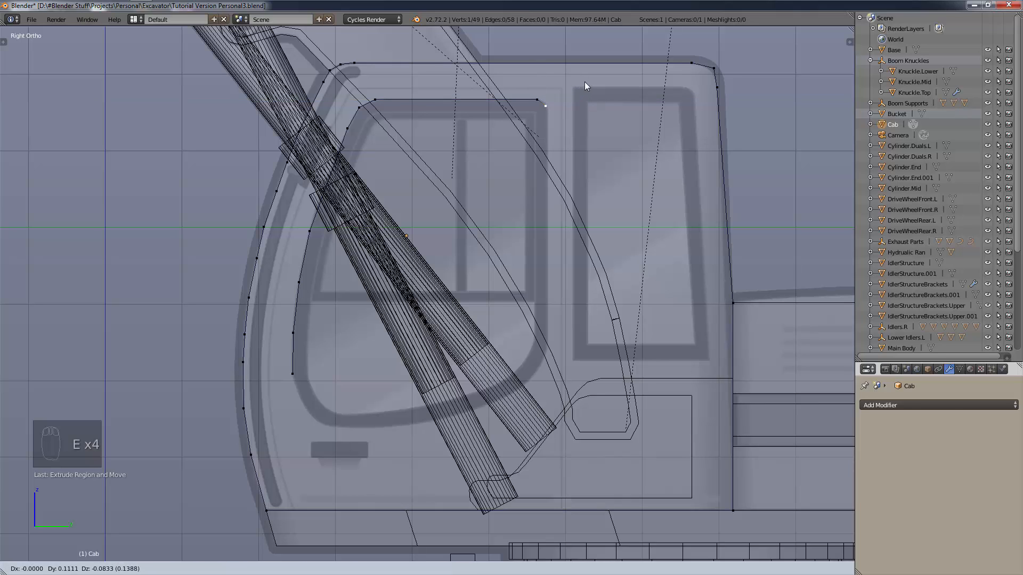
click(585, 85)
key(e)
click(586, 91)
key(e)
key(z)
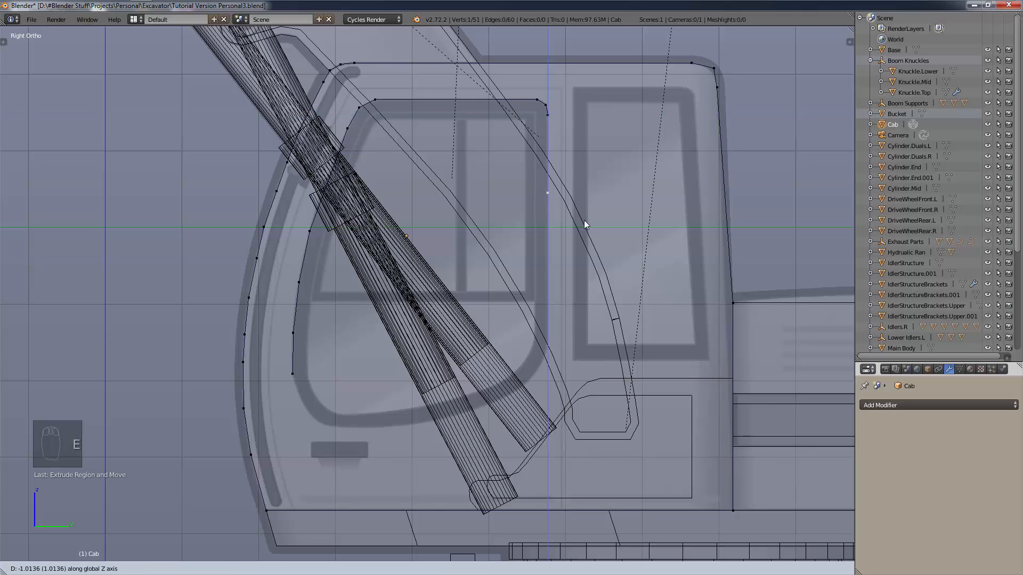
click(587, 322)
Continue extruding vertices around the door window's lower rear curve and onto its sloping bottom edge.
key(e)
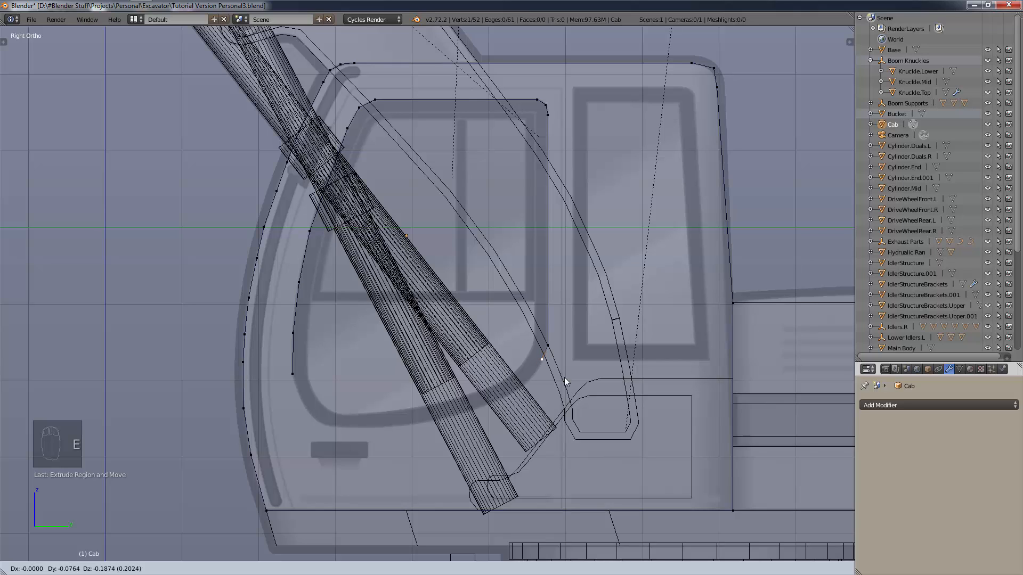
click(557, 395)
key(e)
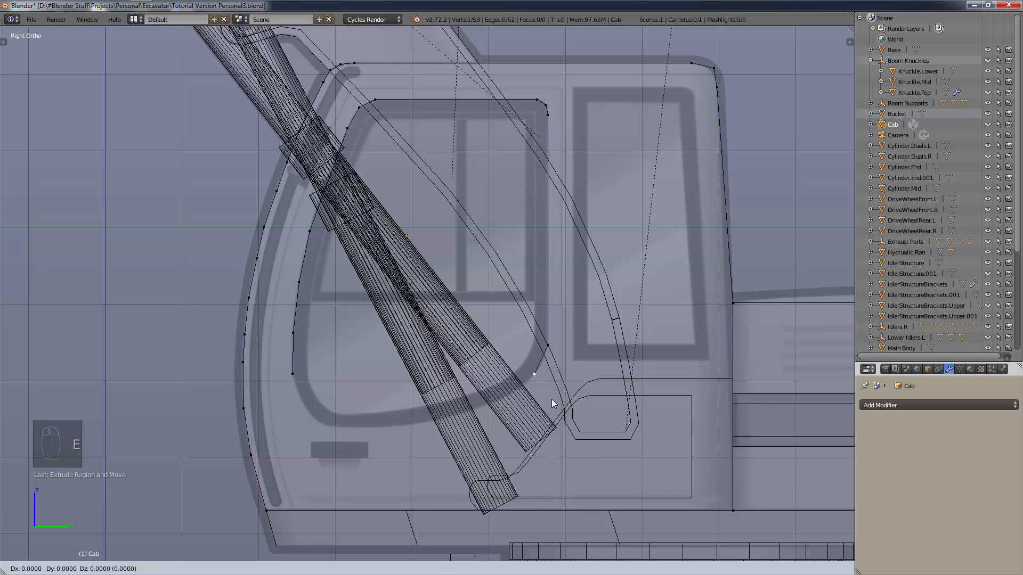
click(534, 417)
key(e)
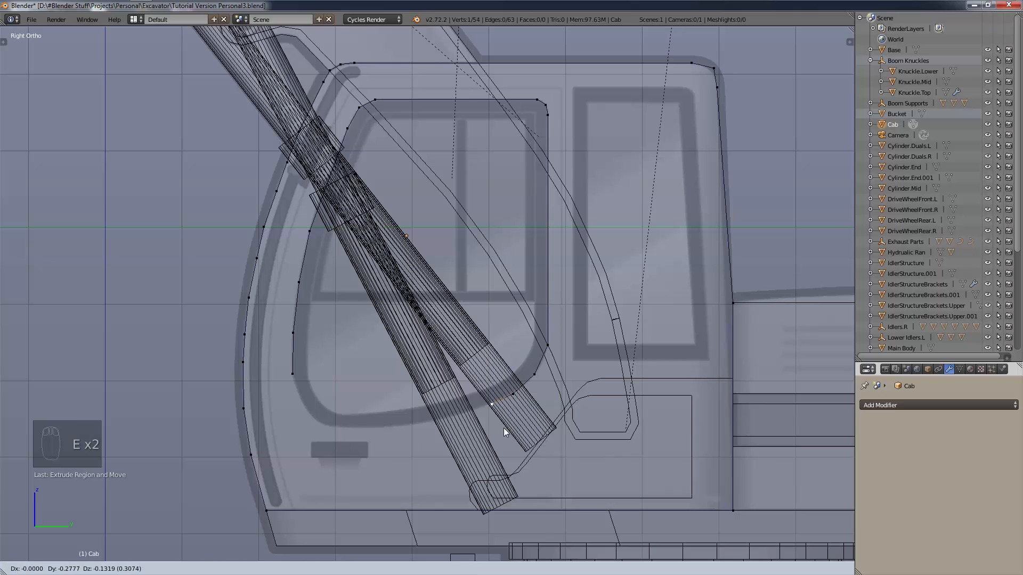
click(462, 440)
key(e)
click(420, 448)
Extrude two more vertices forward along the door window's bottom edge to the start of the lower front corner.
key(e)
key(y)
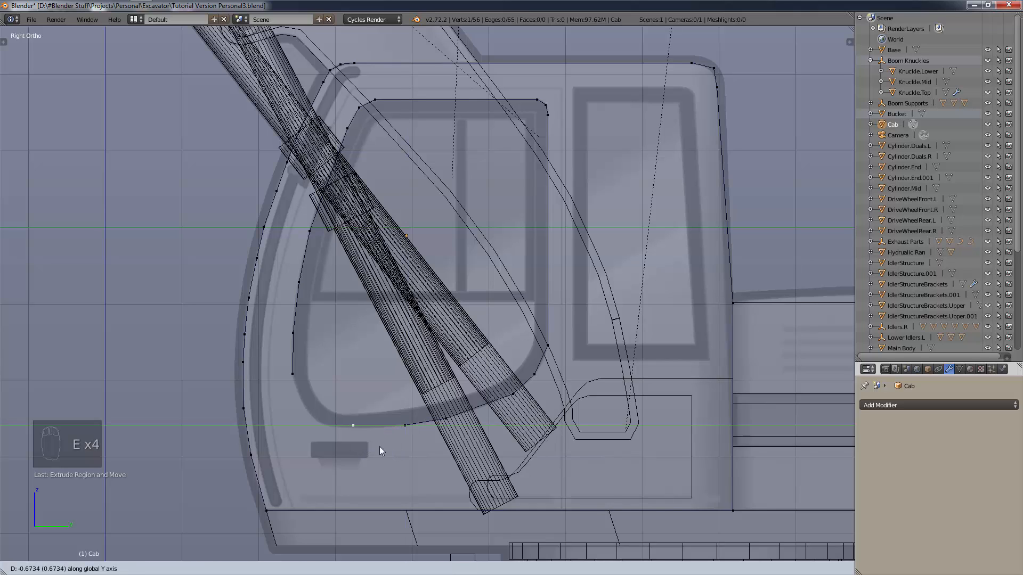
middle_click(394, 450)
middle_click(392, 453)
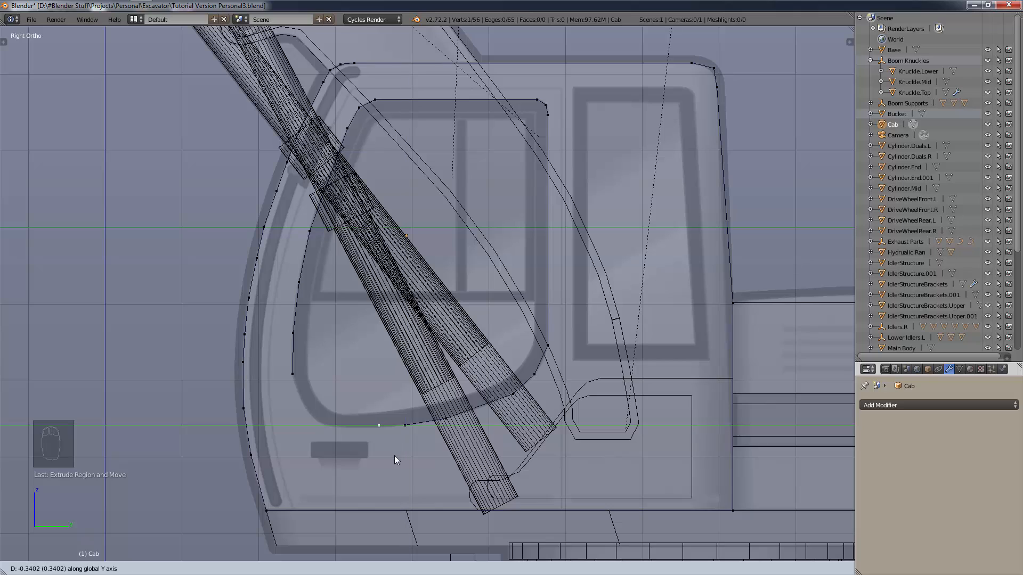
middle_click(392, 458)
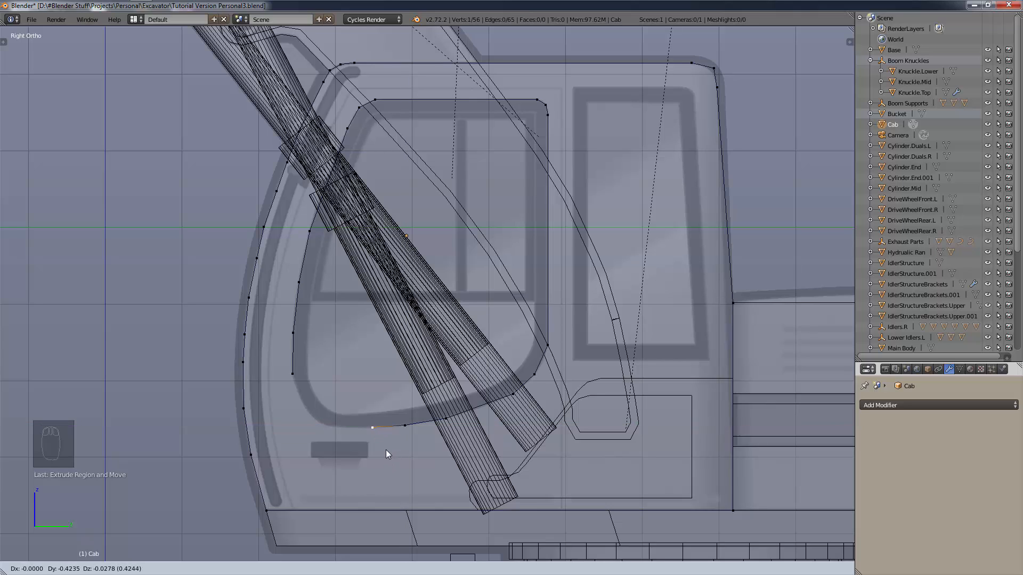
click(380, 448)
key(e)
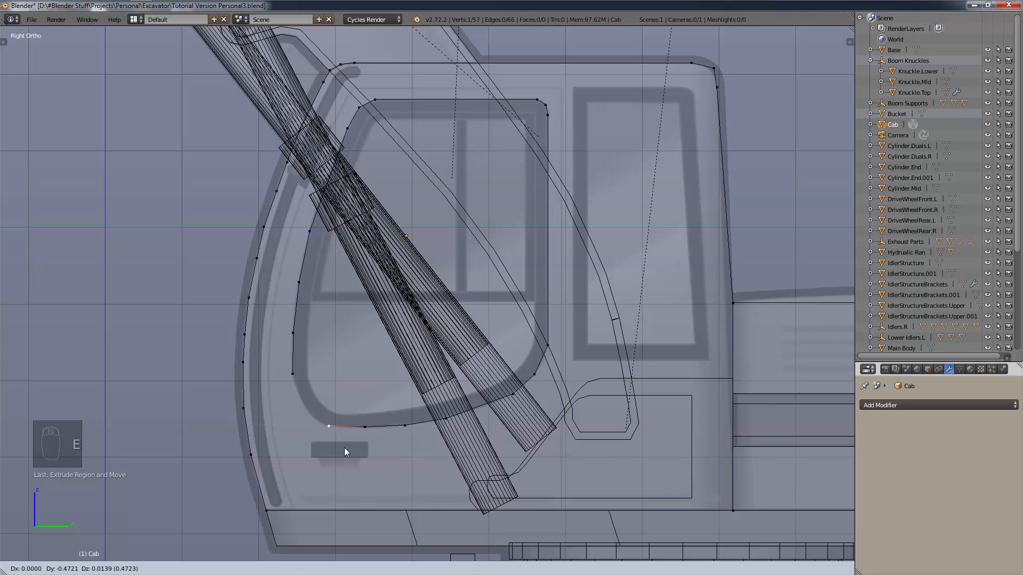
click(345, 447)
Extrude two vertices around the lower front corner and close the window outline with an edge to its starting vertex.
key(e)
click(326, 438)
key(e)
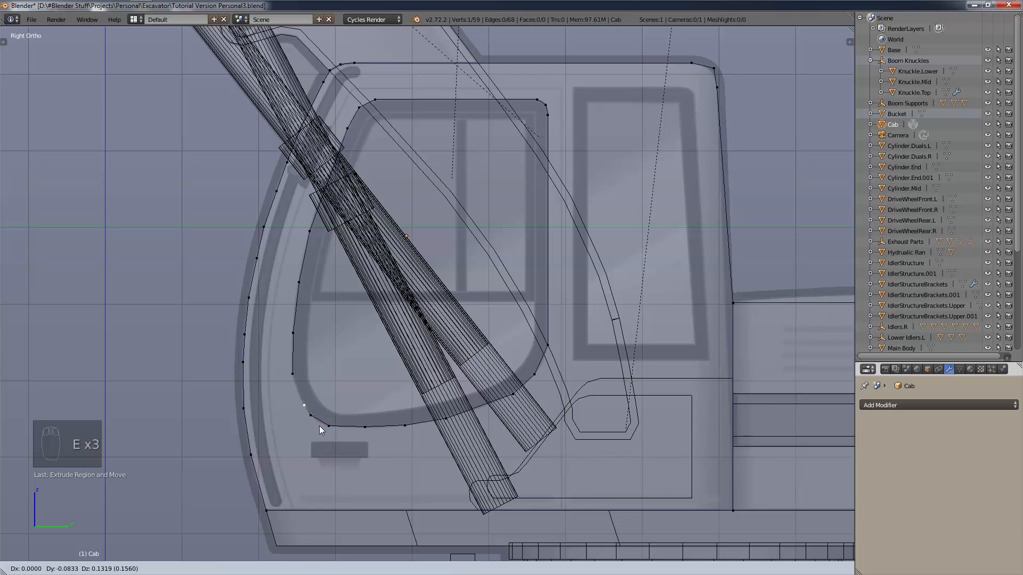
click(315, 416)
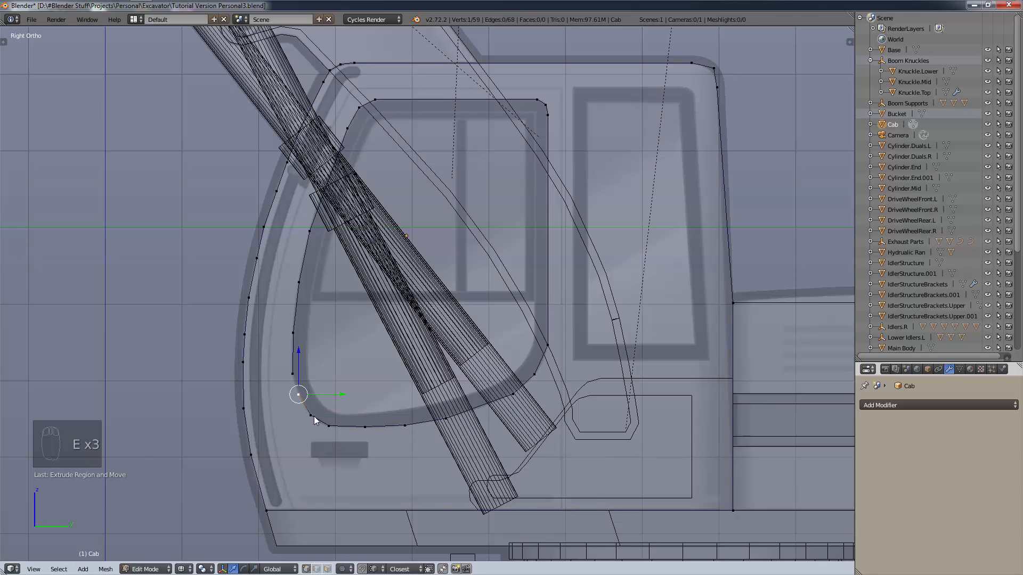
shift+right_click(292, 379)
key(f)
key(f)
Select the whole door window outline, duplicate it in place and scale the copy to about 0.914 as the inner outline.
scroll(351, 411, down, 1)
shift+middle_drag(356, 411, 318, 462)
scroll(350, 446, up, 1)
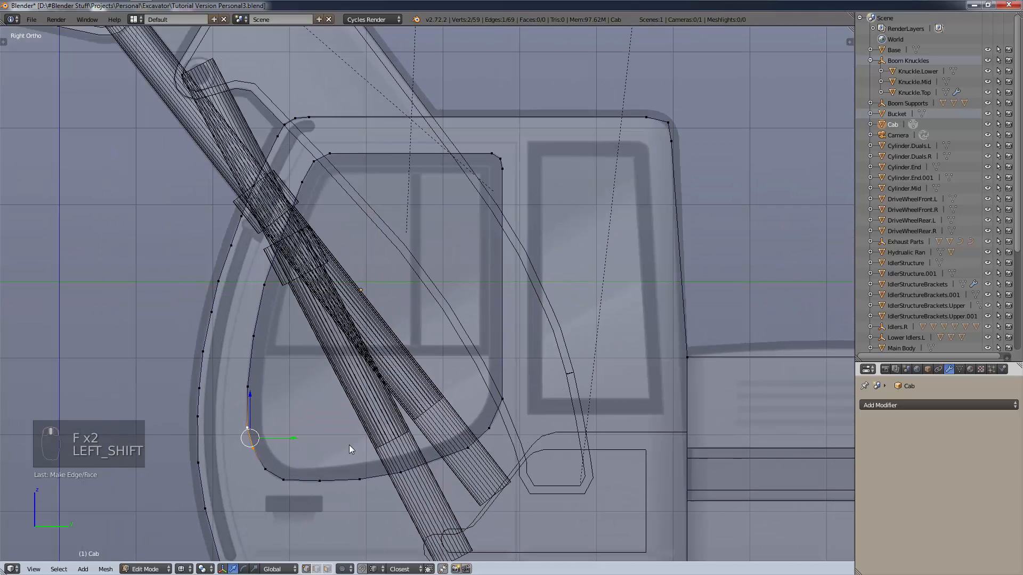
alt+shift+right_click(256, 445)
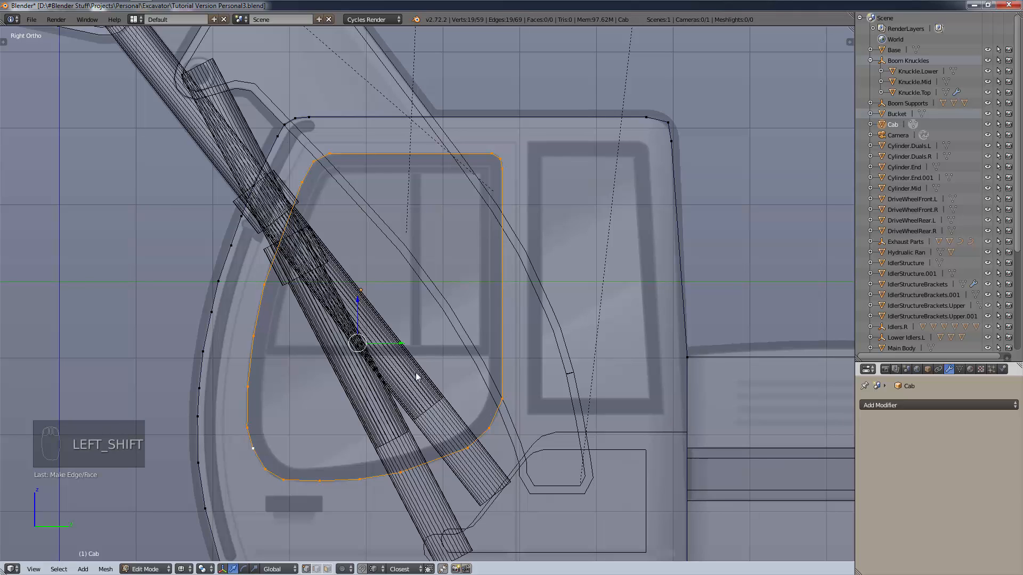
key(shift+d)
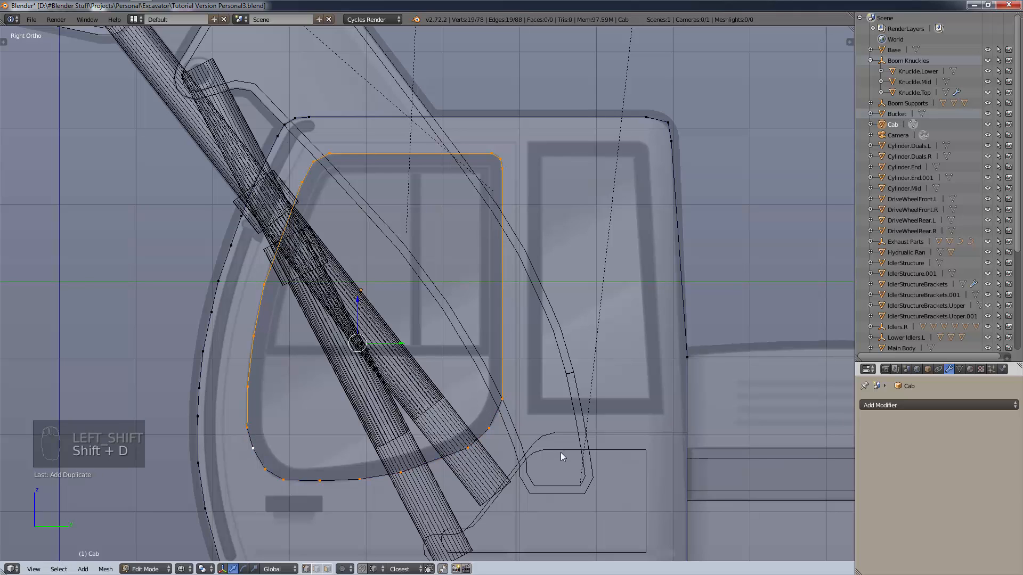
key(s)
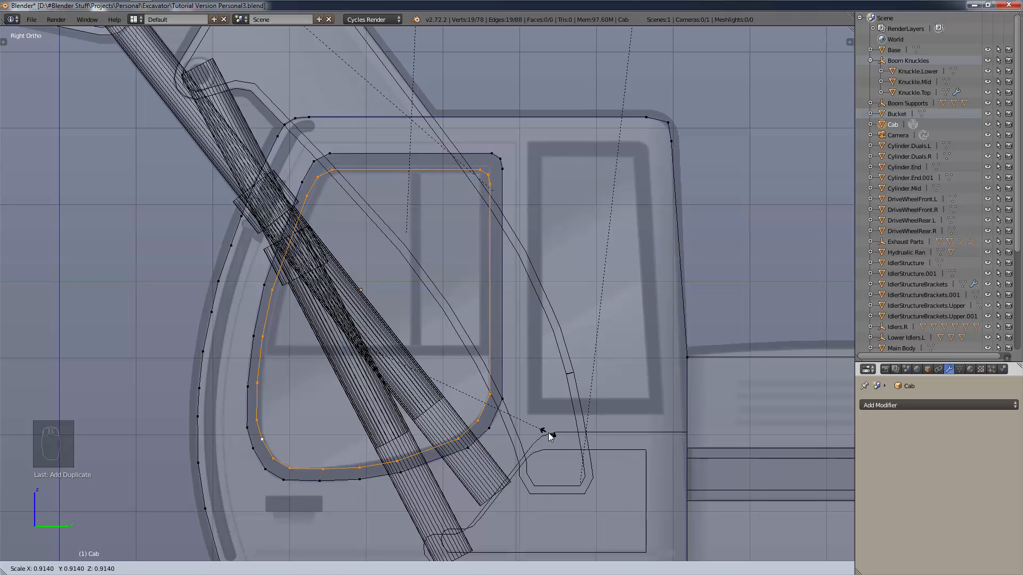
click(549, 432)
Circle-select the three vertices of the inner outline's top edge and upper rear corner and raise them along Z toward the outer outline.
key(a)
key(c)
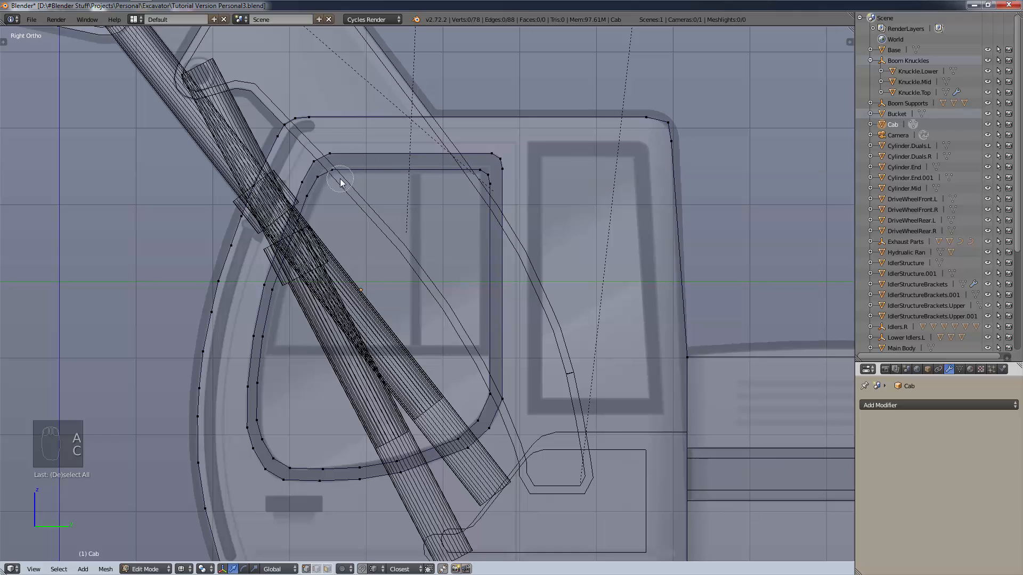
click(331, 168)
click(469, 171)
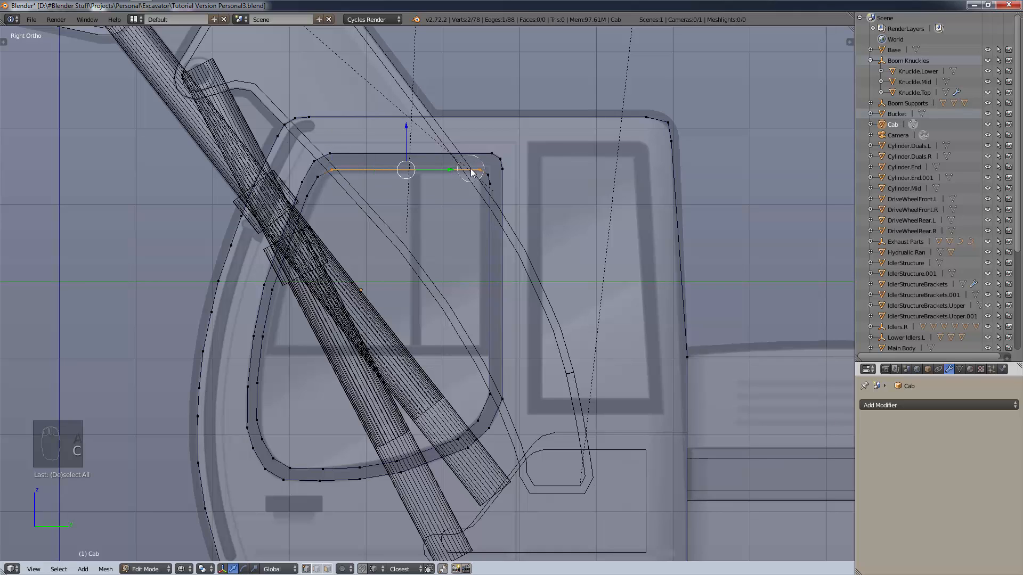
click(478, 177)
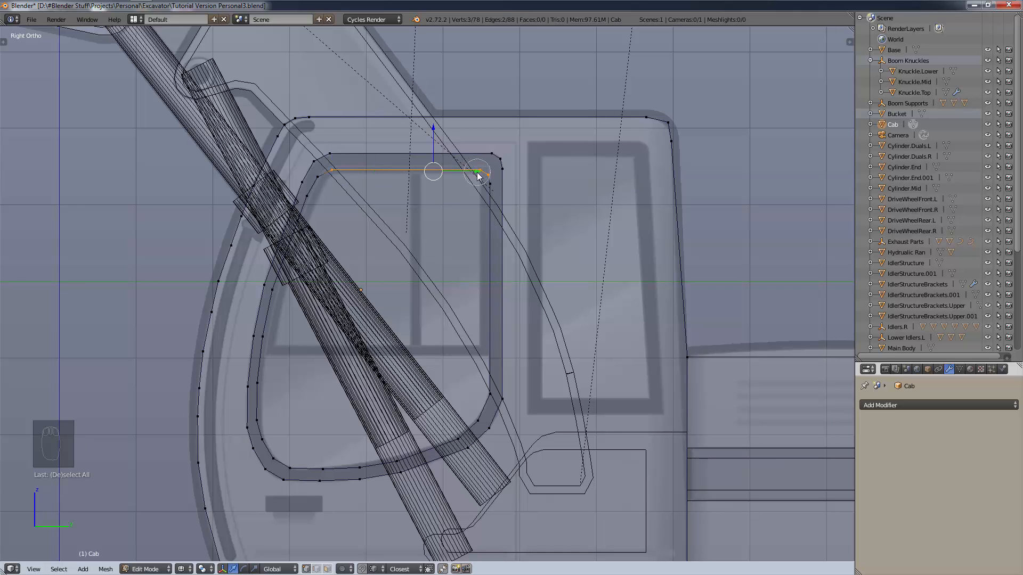
right_click(477, 175)
drag(432, 130, 432, 119)
key(c)
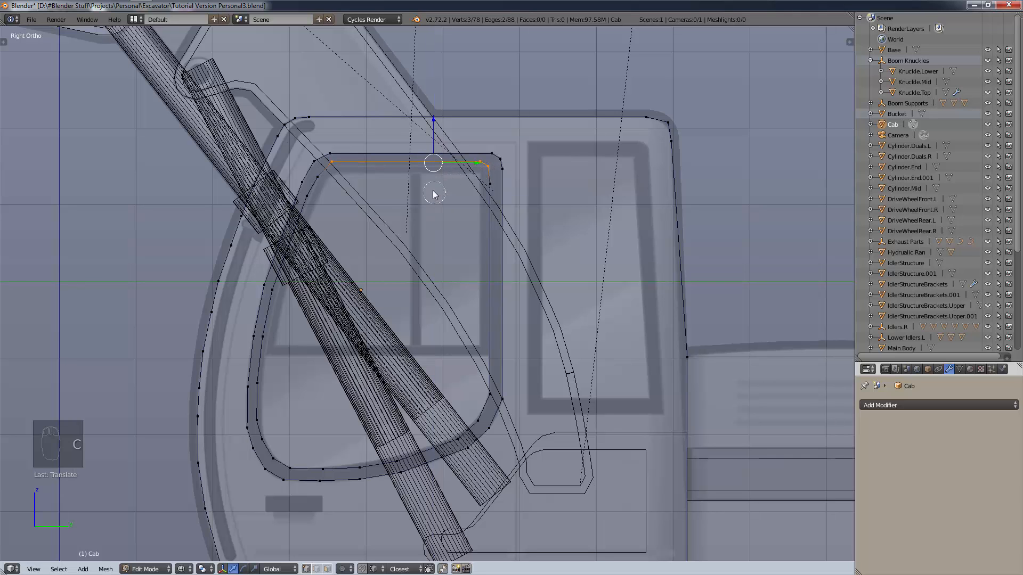
right_click(358, 186)
Move the inner outline's upper rear corner vertex rearward along Y, in line with the rear edge.
scroll(369, 172, up, 4)
shift+middle_drag(362, 184, 394, 330)
scroll(618, 291, up, 6)
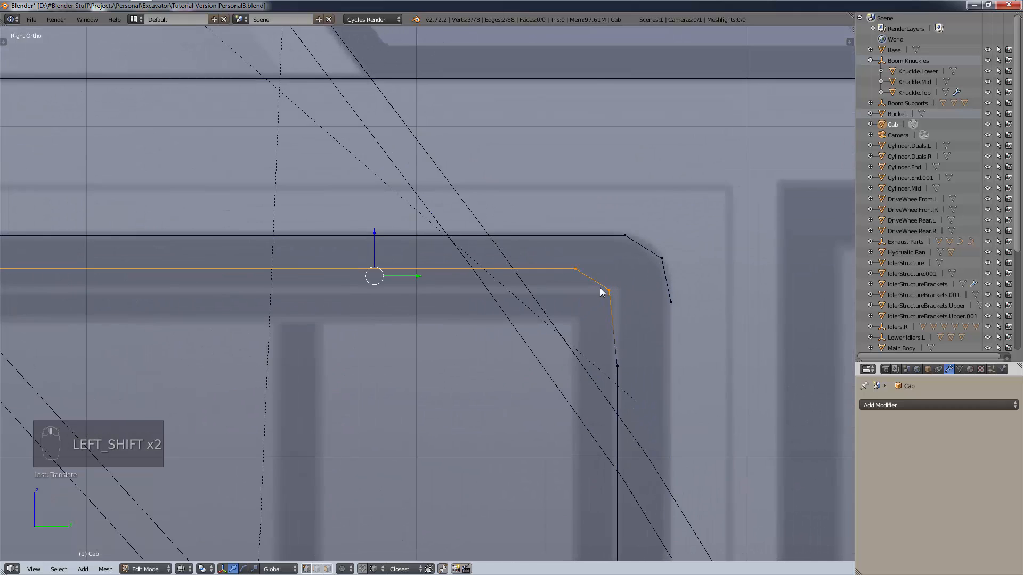
right_click(611, 290)
drag(662, 292, 674, 290)
Try to move the front end vertex of the inner outline's top edge forward, and undo the move.
scroll(508, 364, down, 3)
shift+middle_drag(508, 363, 747, 393)
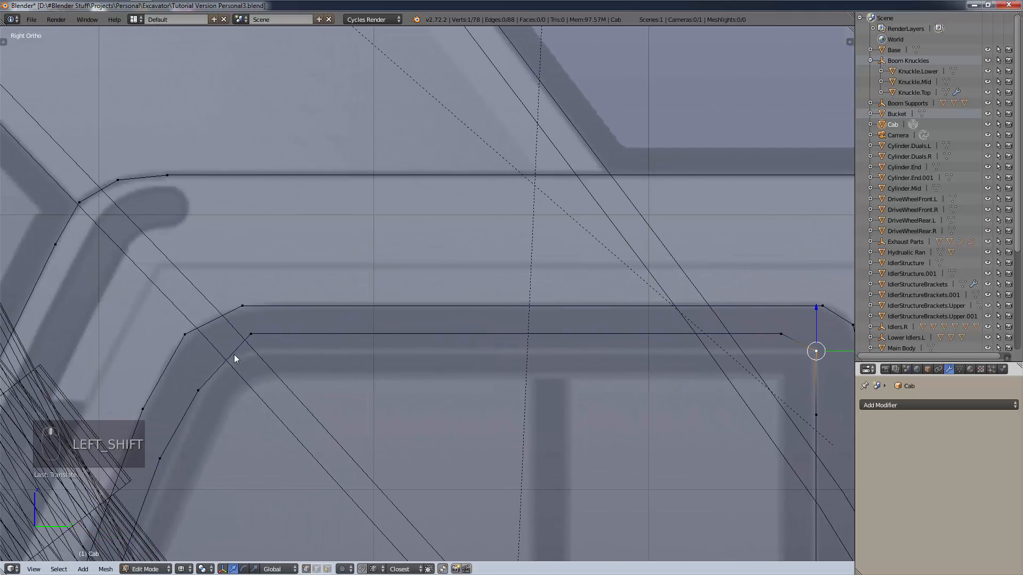
scroll(233, 355, up, 3)
right_click(266, 321)
key(g)
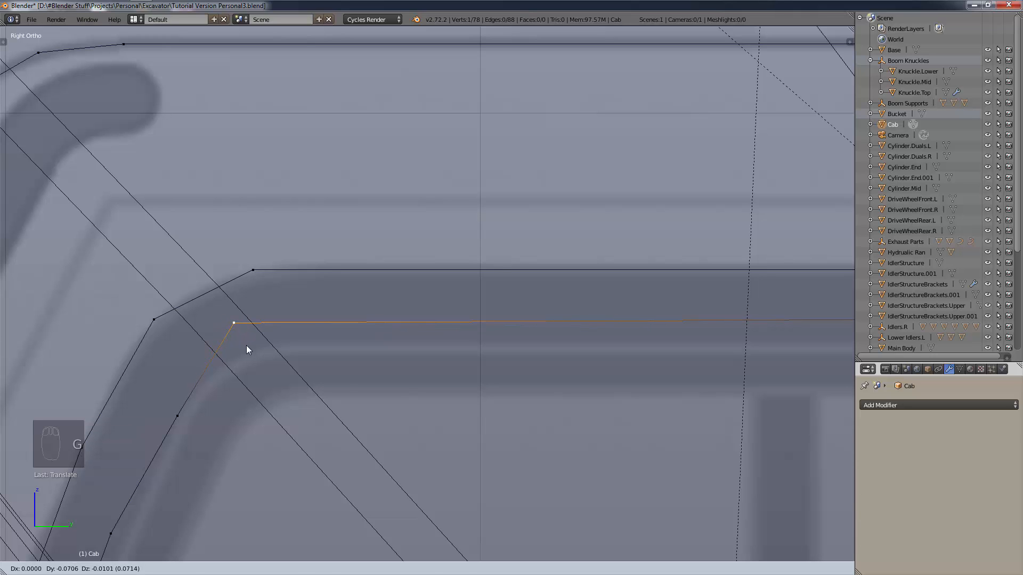
click(246, 345)
key(ctrl+z)
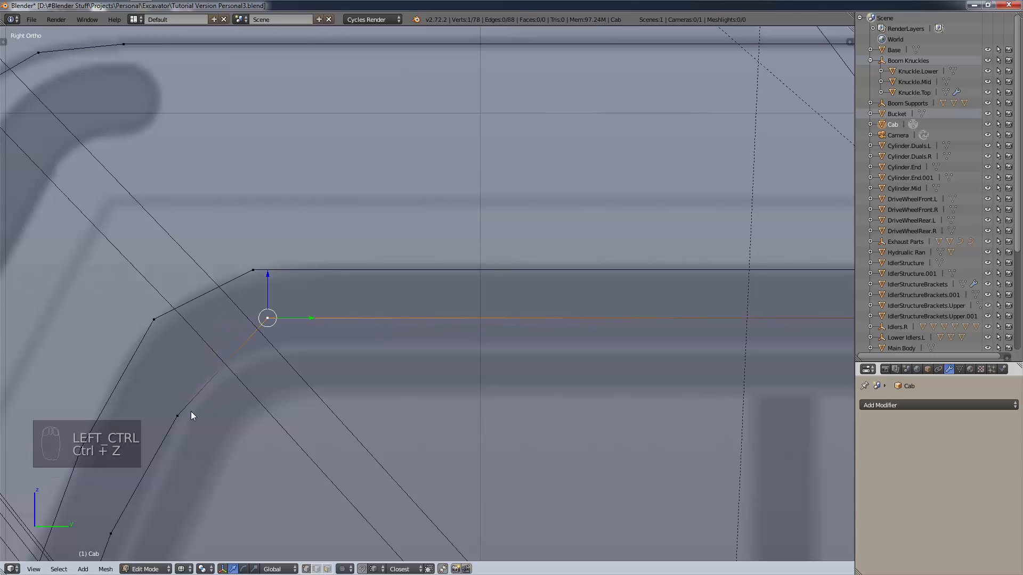
Move the lower vertex of the inner outline's upper front corner upward so the corner follows the outer outline.
right_click(191, 411)
key(g)
click(228, 380)
Examine the spacing between the inner and outer door window outlines against the reference image.
scroll(357, 434, down, 2)
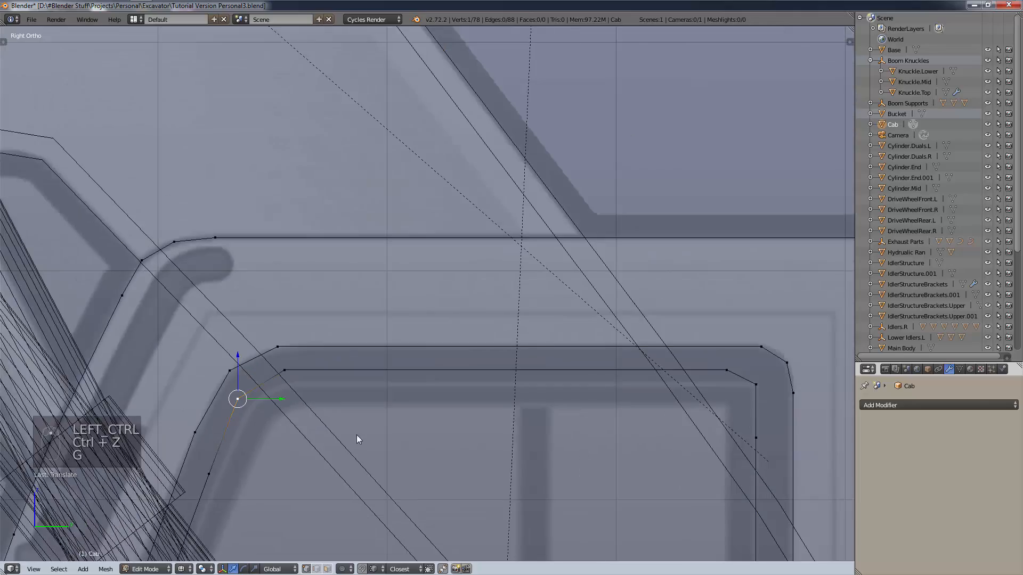
shift+middle_drag(357, 434, 474, 449)
shift+middle_drag(485, 413, 482, 213)
scroll(488, 356, down, 3)
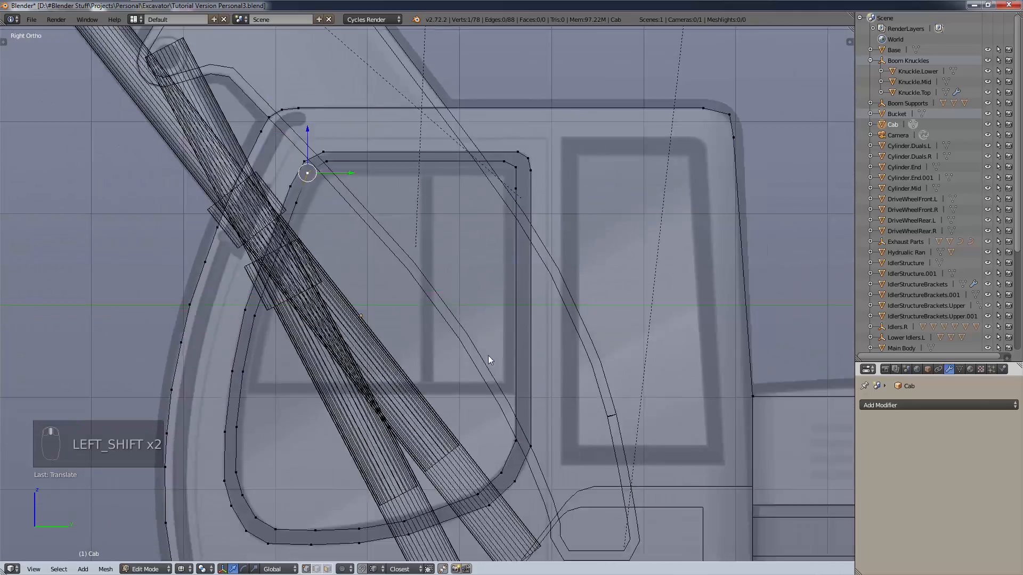
scroll(490, 405, up, 3)
scroll(484, 323, down, 1)
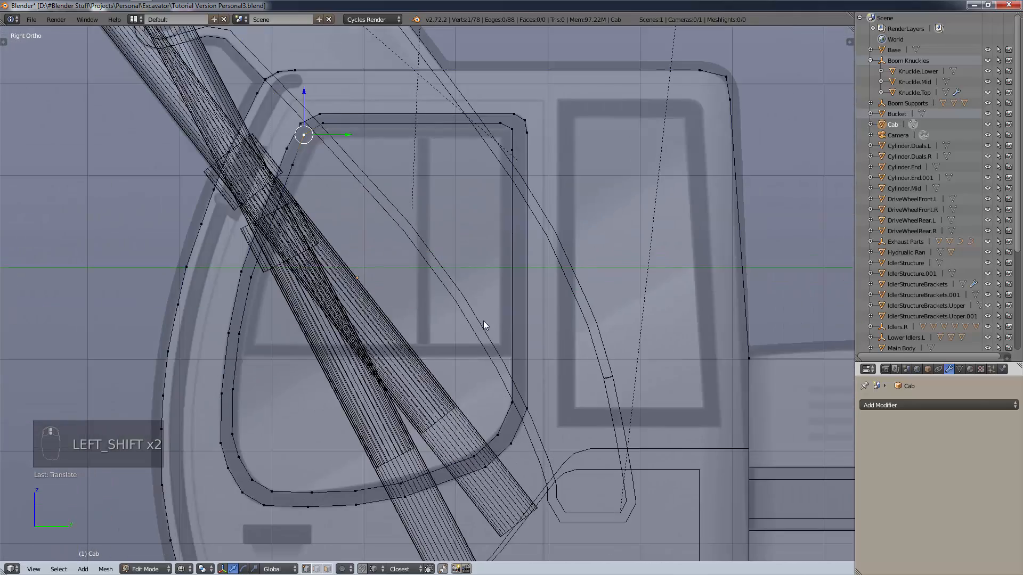
scroll(406, 198, up, 1)
scroll(406, 196, up, 2)
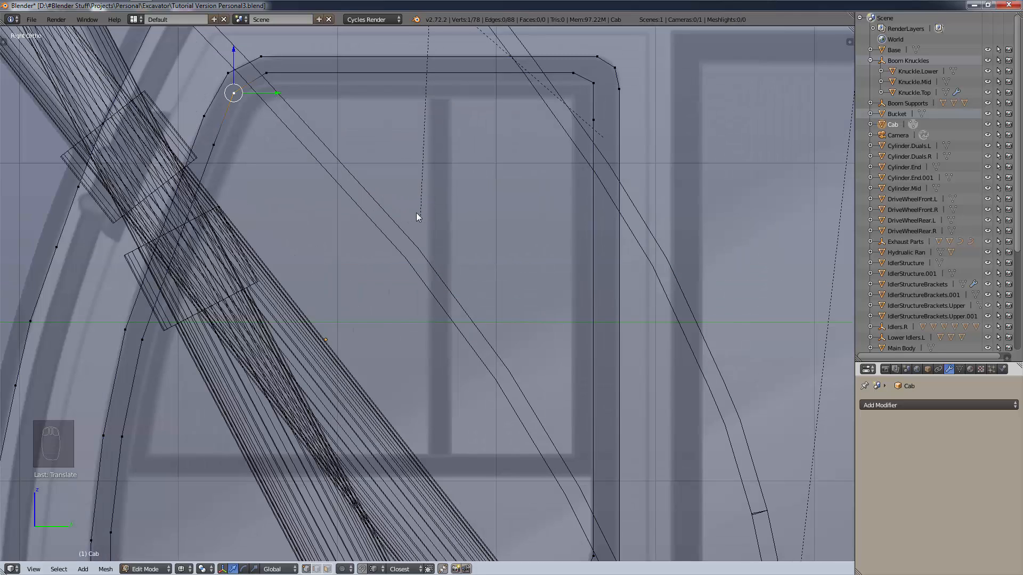
Subdivide the inner door window outline's top edge between its front and rear end vertices.
right_click(271, 83)
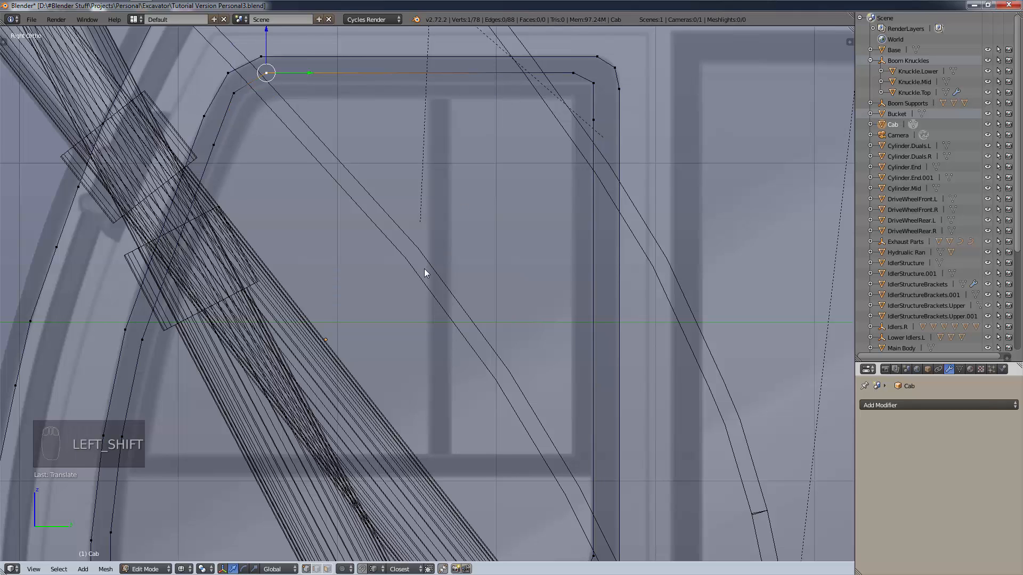
scroll(424, 272, down, 4)
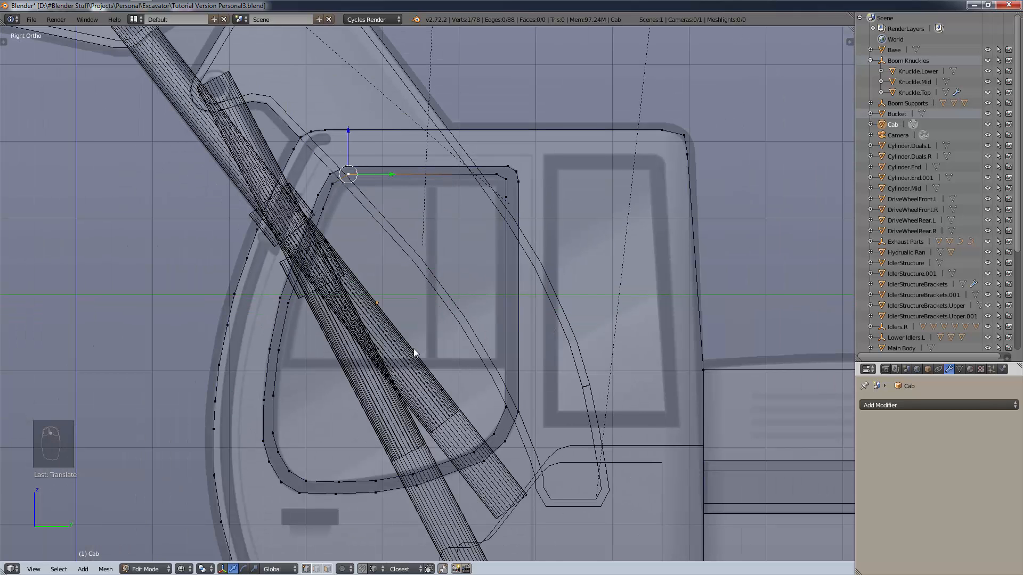
scroll(410, 245, up, 1)
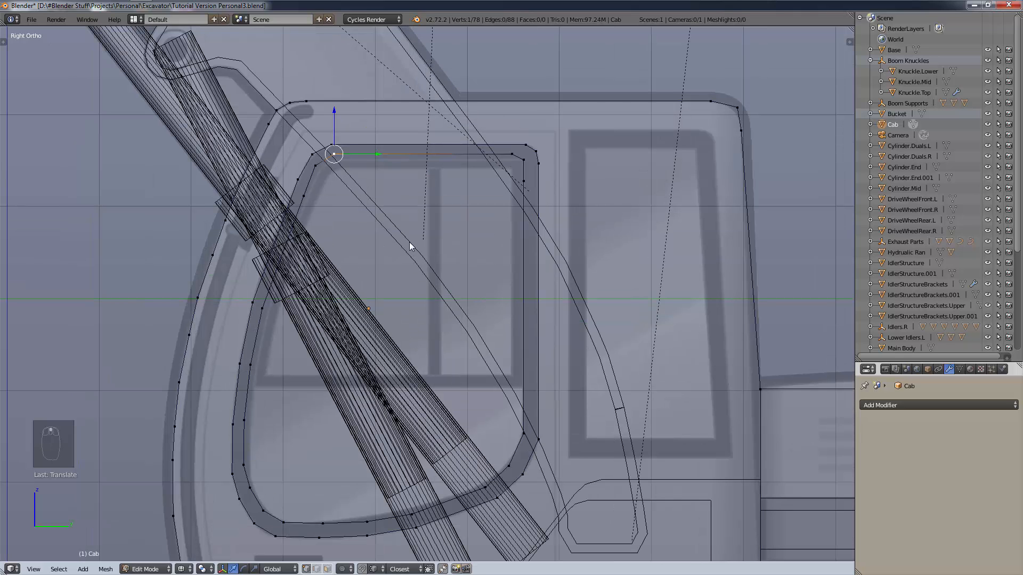
scroll(432, 196, up, 2)
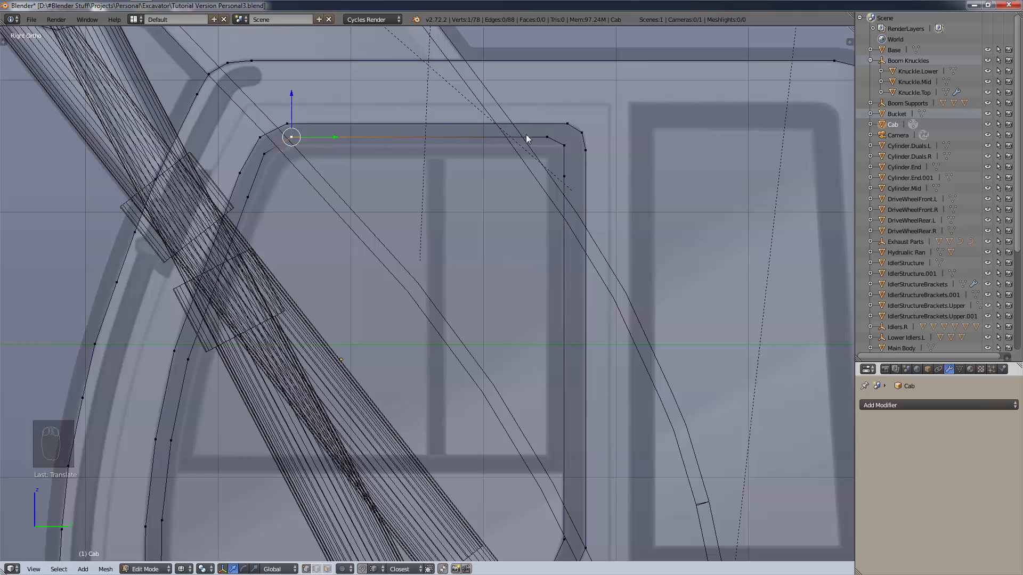
shift+click(541, 140)
key(w)
mouse_move(510, 167)
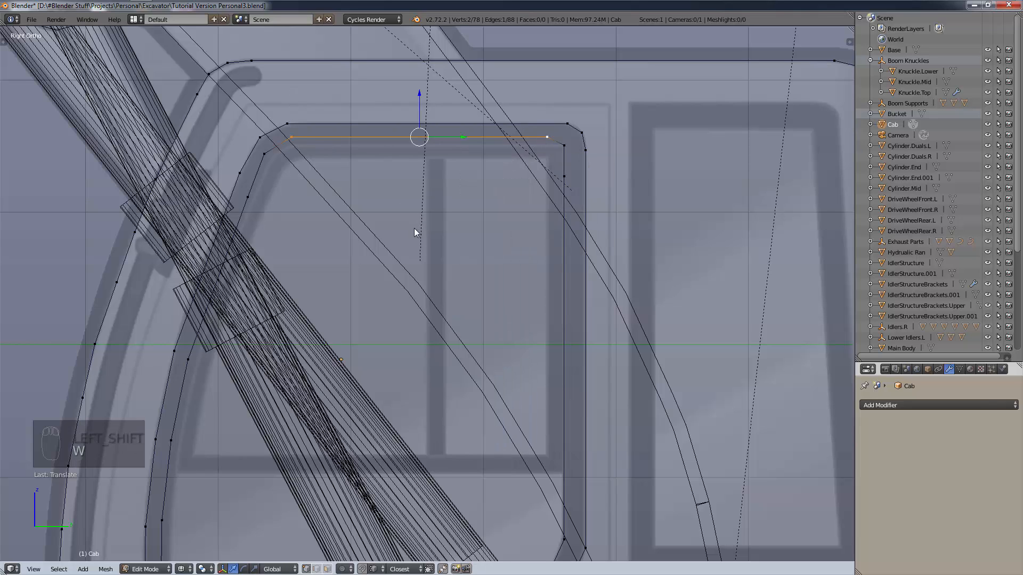
middle_drag(414, 228, 419, 210)
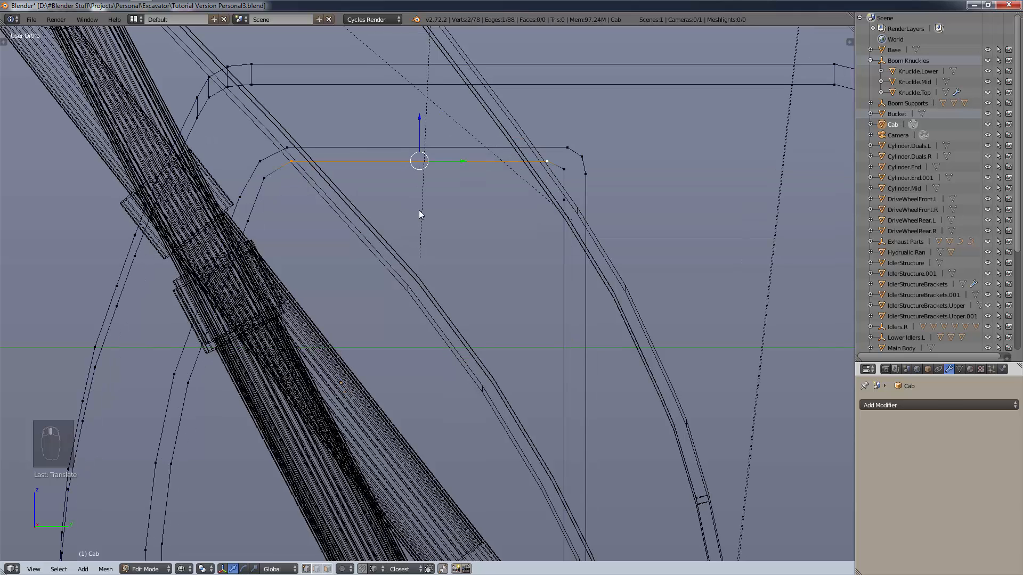
key(KP_3)
key(w)
click(430, 203)
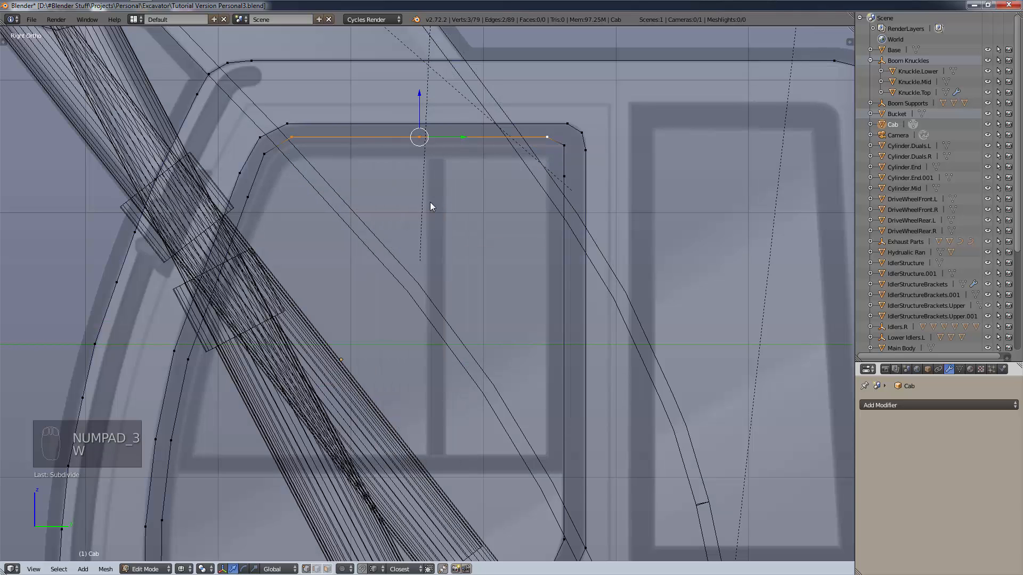
Subdivide the rear half of the inner outline's top edge once more.
shift+right_click(522, 139)
key(w)
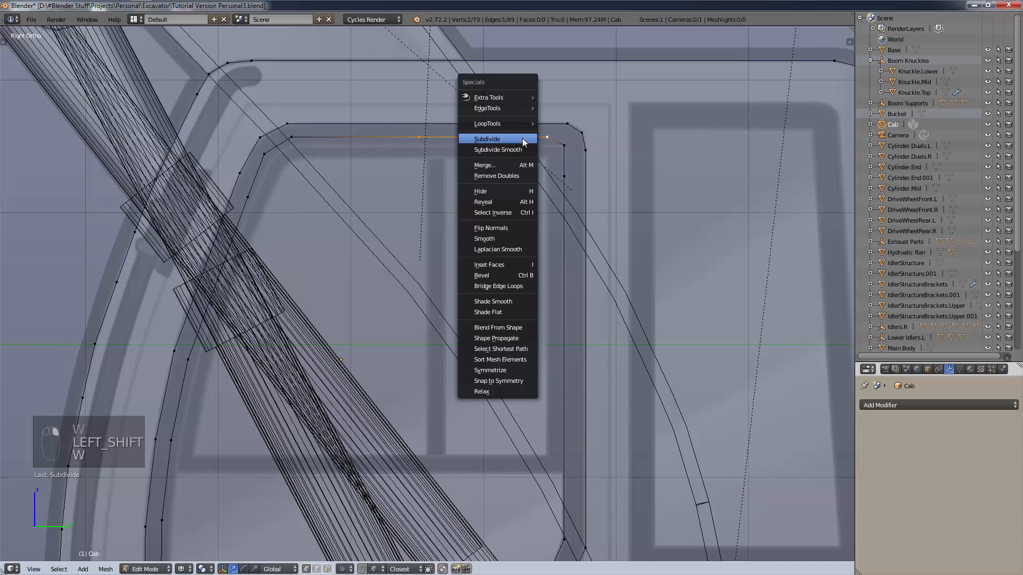
click(506, 139)
Slide the two new top edge vertices along the edge to match the sides of the reference image's vertical window divider.
right_click(492, 152)
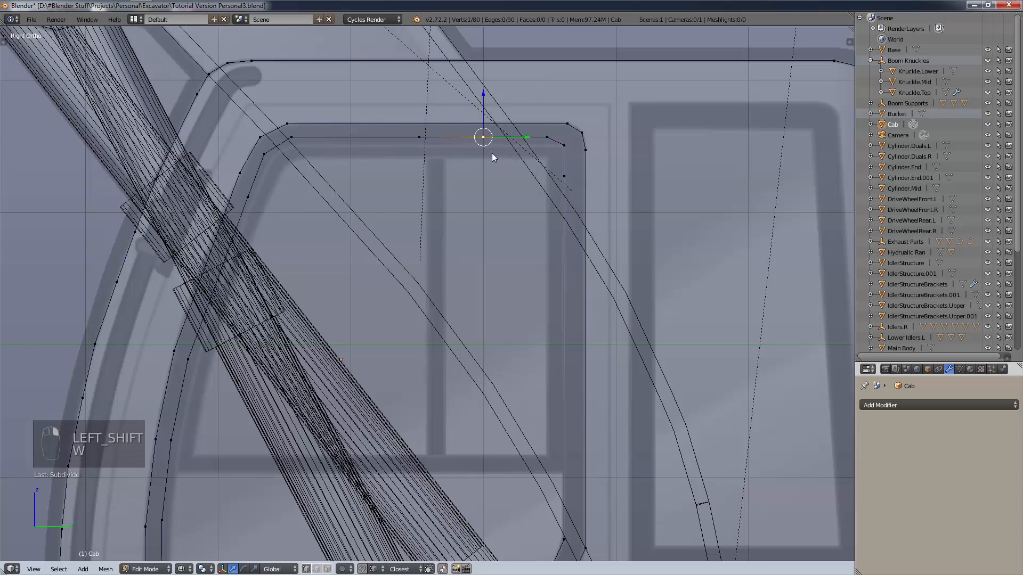
key(g)
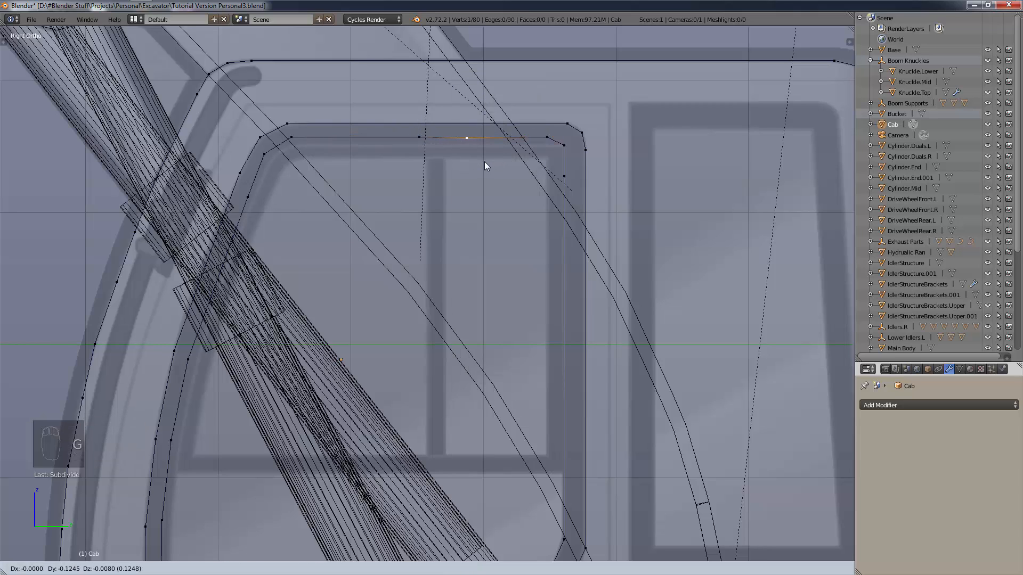
key(g)
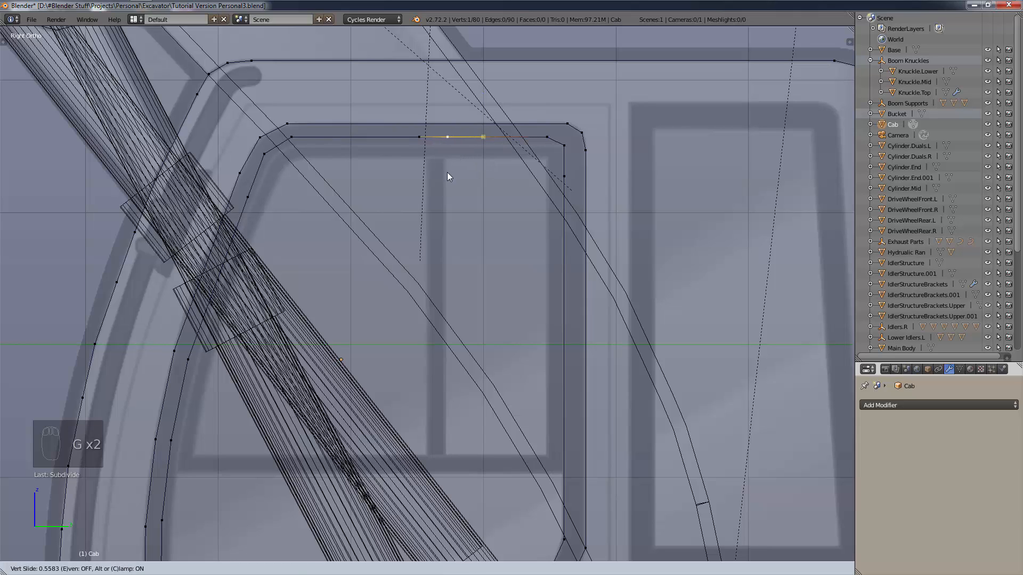
click(446, 174)
right_click(417, 149)
key(g)
key(g)
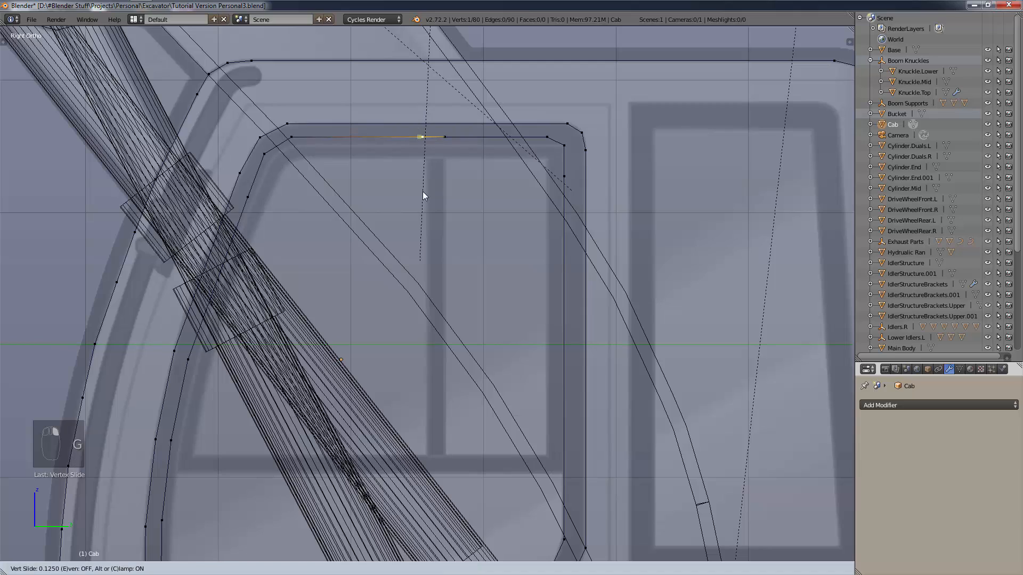
click(429, 195)
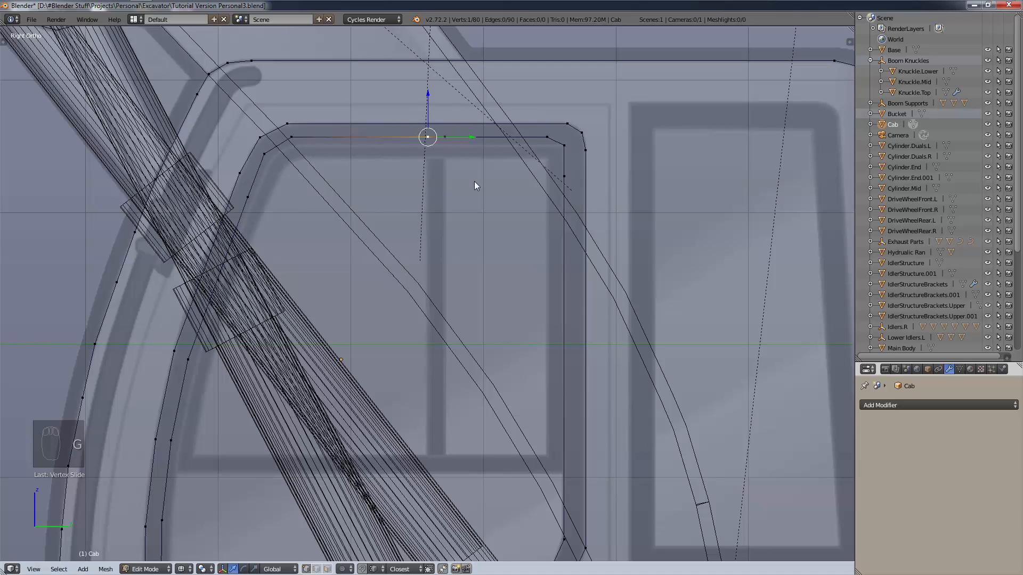
Extrude the short edge between the two vertices down along Z to the horizontal bar, then again about 0.15 through the bar's height.
shift+right_click(447, 138)
key(e)
key(e)
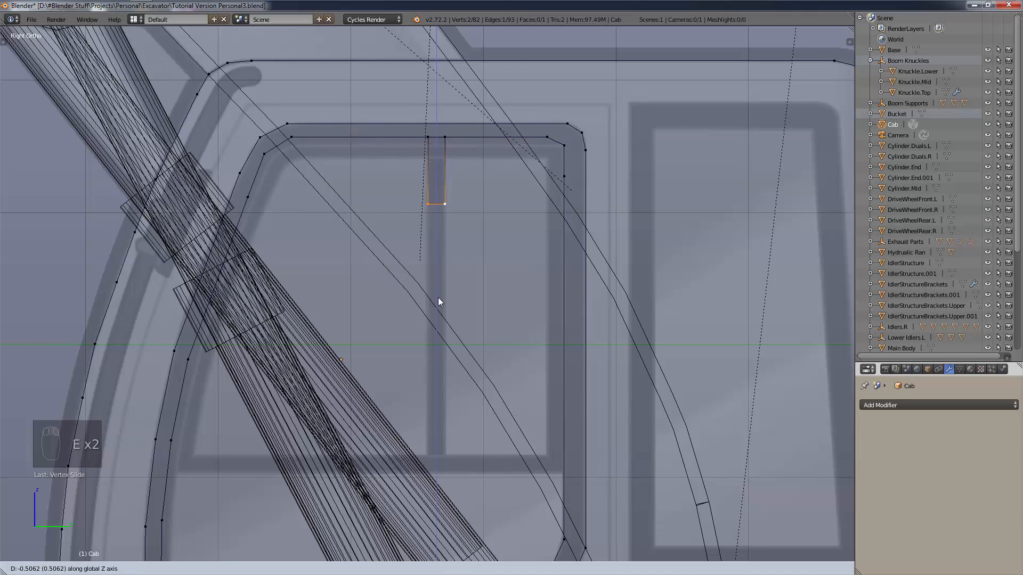
click(443, 518)
key(e)
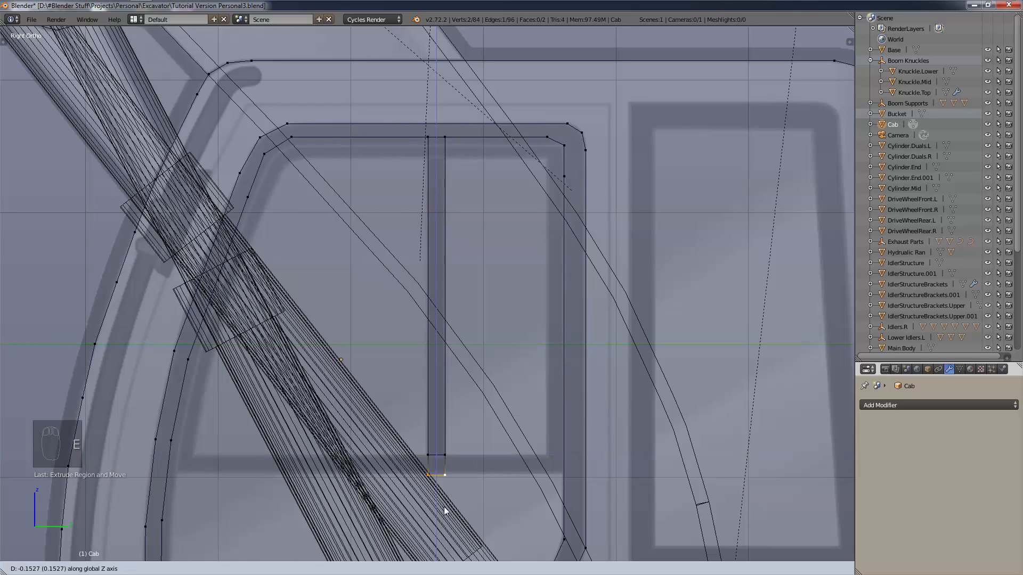
click(445, 506)
Extrude the rear side of the divider's bottom segment rearward along Y to the inner outline's rear edge.
right_click(452, 456)
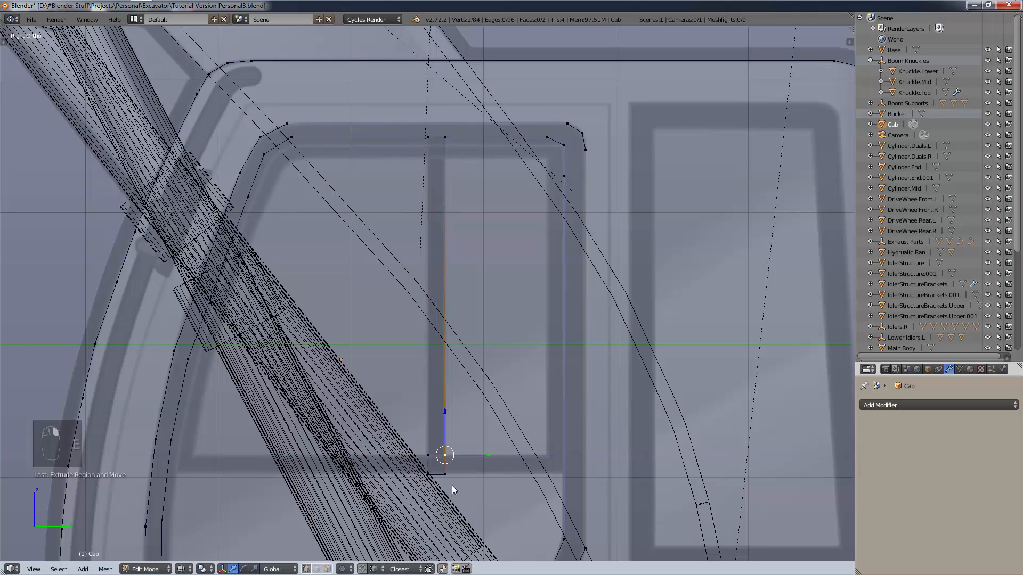
shift+right_click(449, 485)
key(e)
key(y)
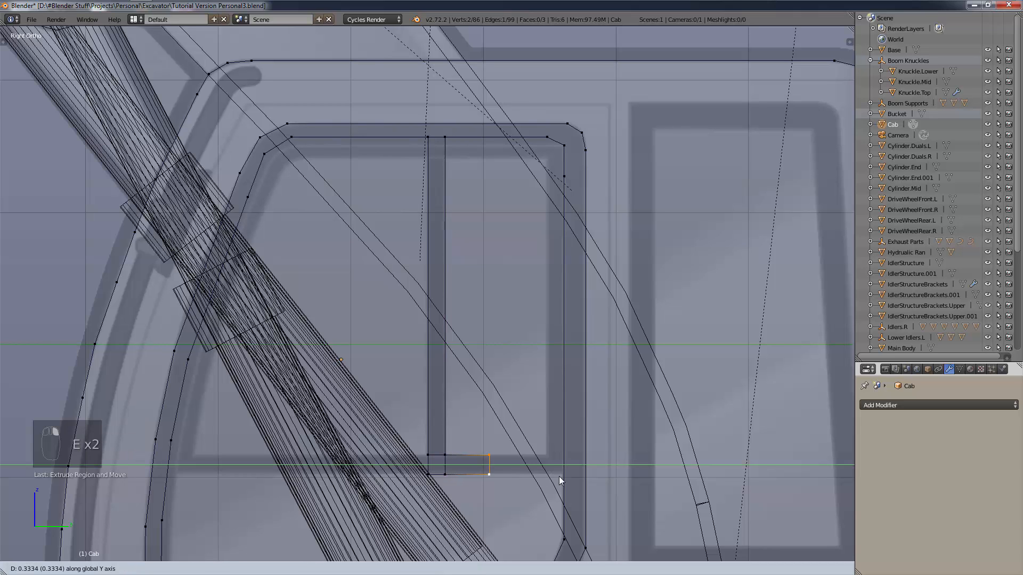
click(563, 536)
scroll(567, 475, up, 7)
scroll(554, 469, down, 8)
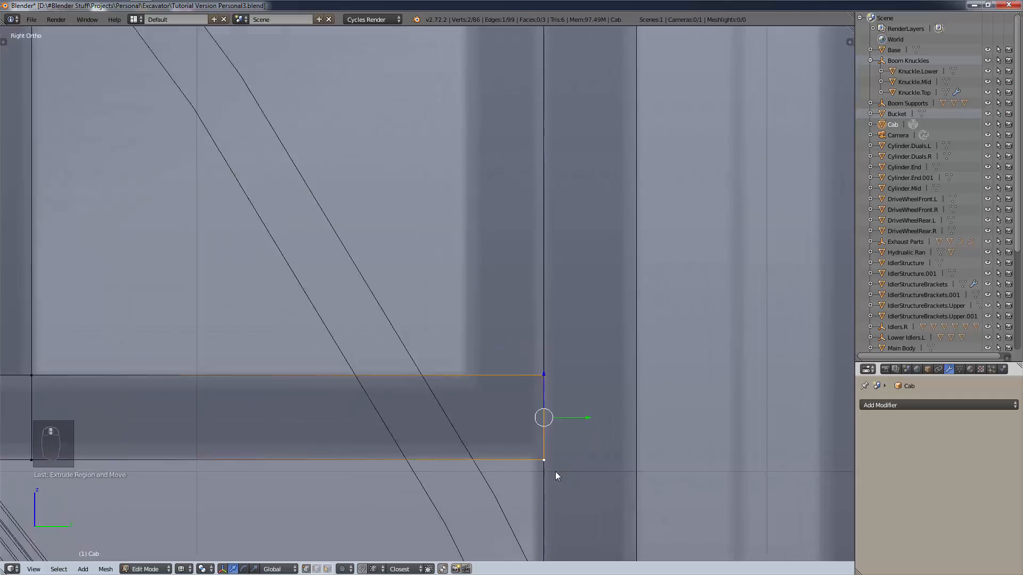
scroll(552, 501, up, 1)
scroll(552, 500, up, 1)
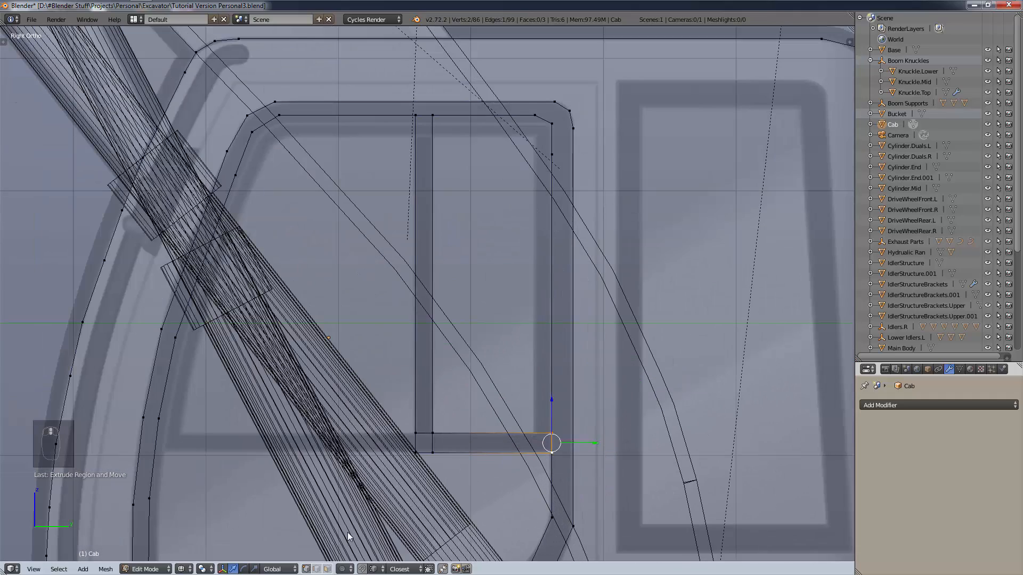
Delete the long vertical rear edge of the inner outline that runs past the horizontal bar.
right_click(551, 355)
key(x)
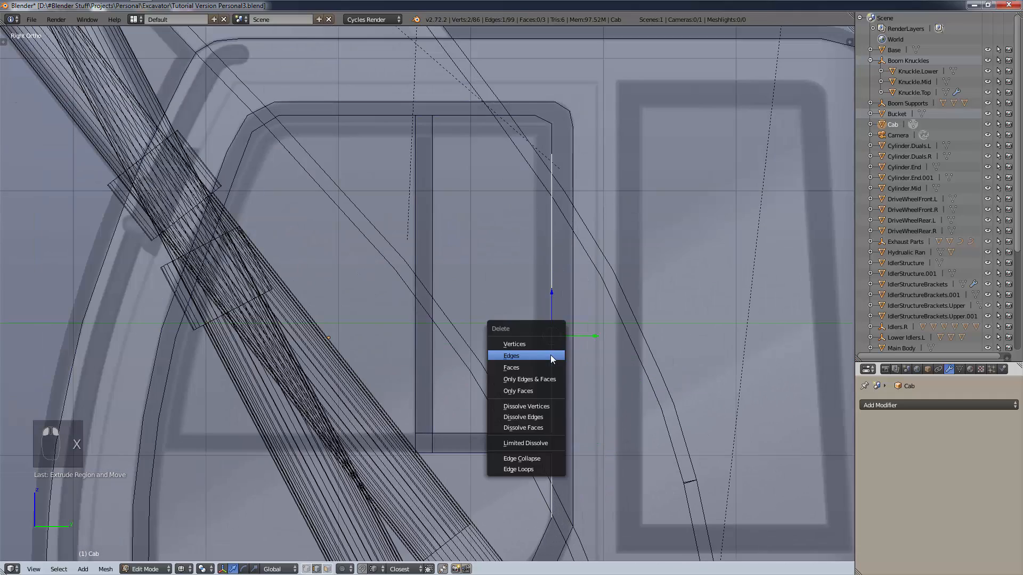
click(551, 355)
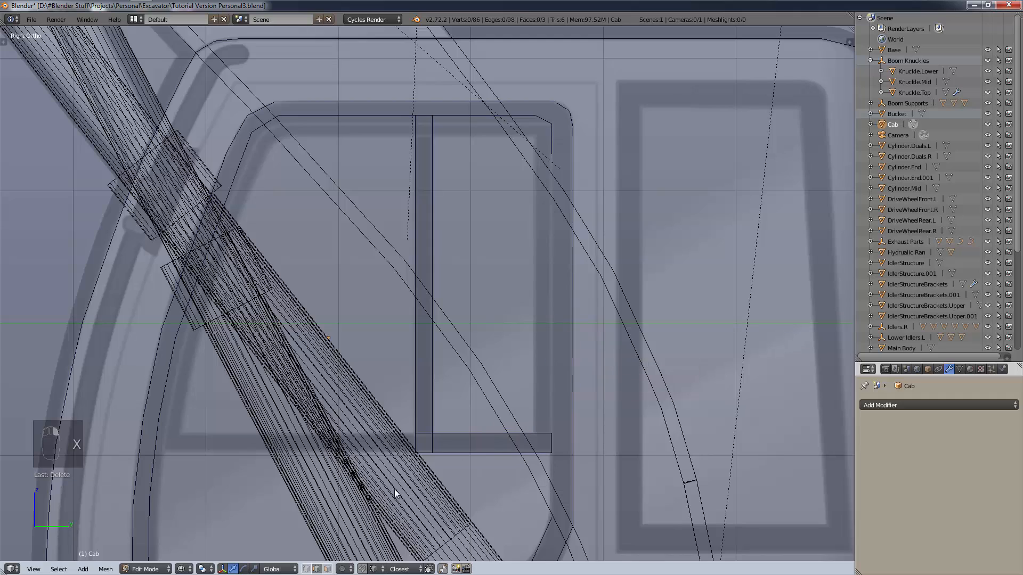
Connect the horizontal bar's upper and lower rear vertices to the inner outline's rear edge vertices above and below with new edges.
click(306, 569)
right_click(552, 435)
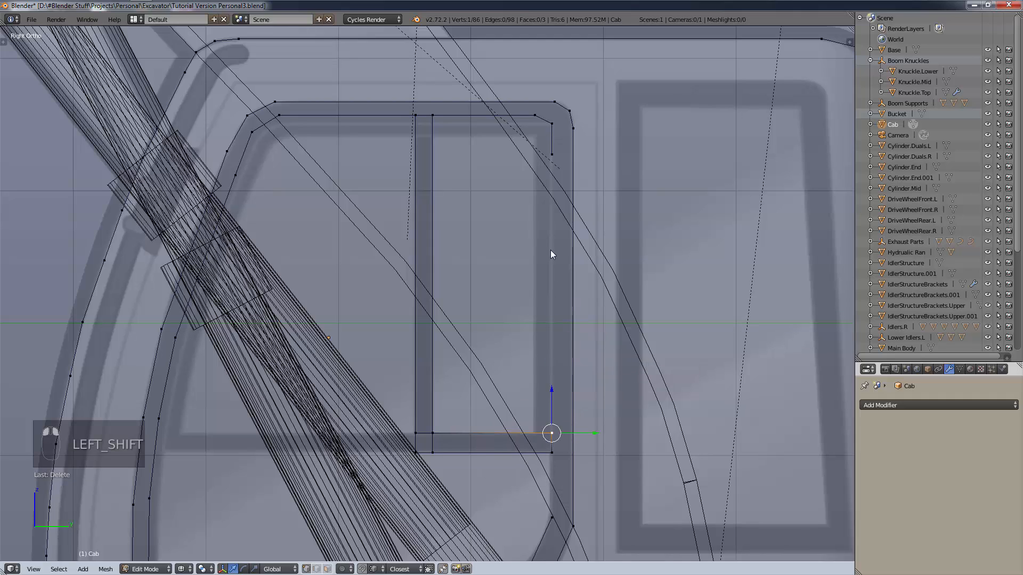
shift+right_click(552, 155)
key(f)
key(f)
right_click(551, 453)
shift+right_click(552, 520)
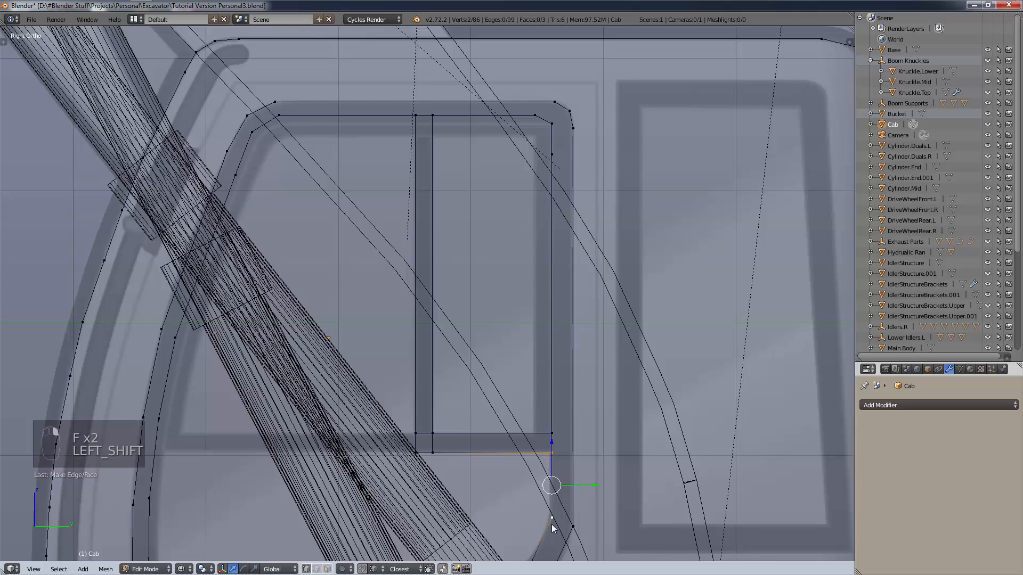
key(f)
key(f)
Extrude the front side of the divider's bottom segment about 1.97 forward along Y to the inner outline's front edge.
scroll(486, 482, down, 2)
shift+middle_drag(496, 482, 613, 496)
scroll(452, 474, up, 3)
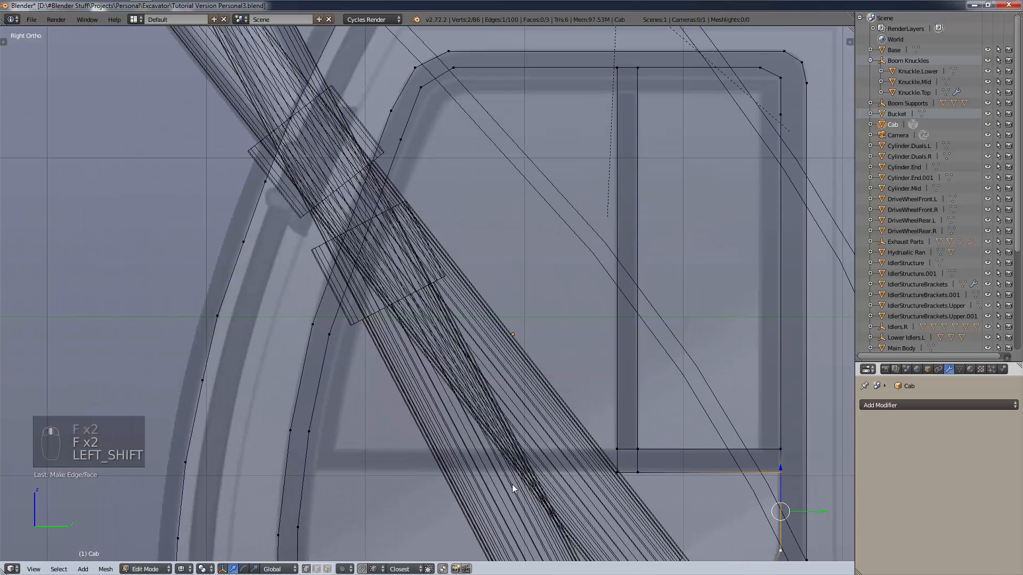
right_click(616, 449)
shift+right_click(617, 472)
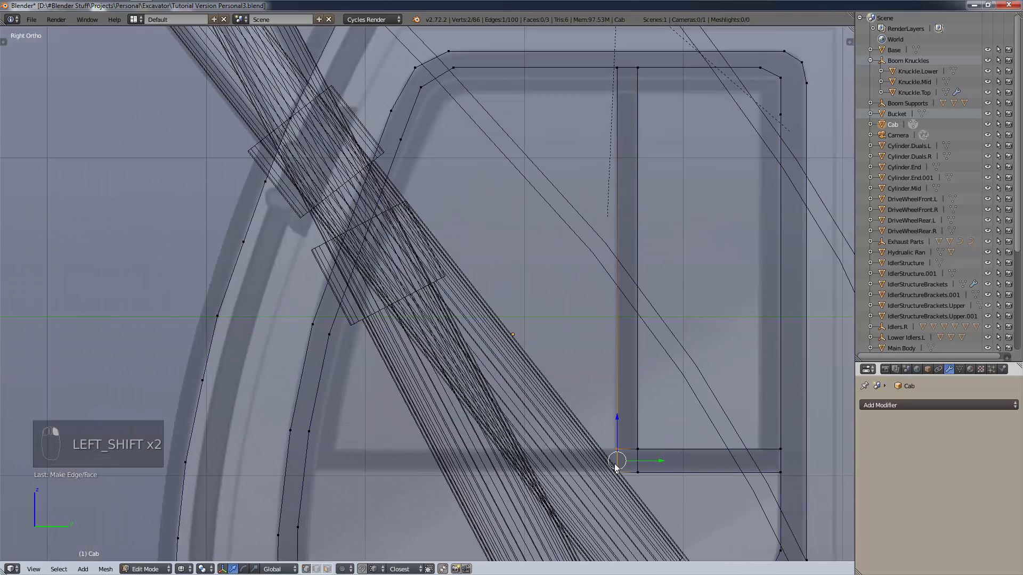
key(e)
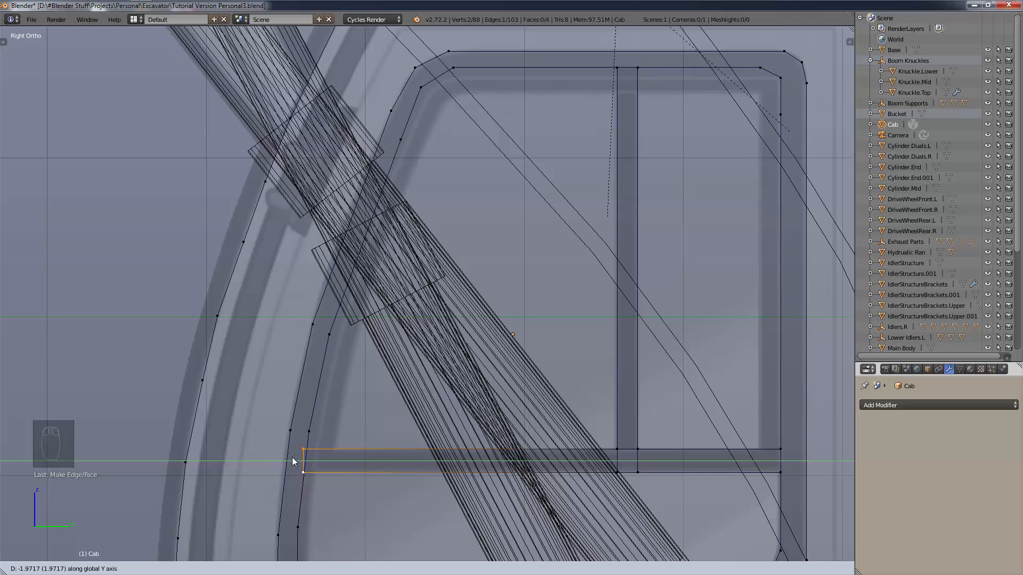
click(299, 434)
scroll(296, 467, up, 4)
scroll(297, 466, up, 8)
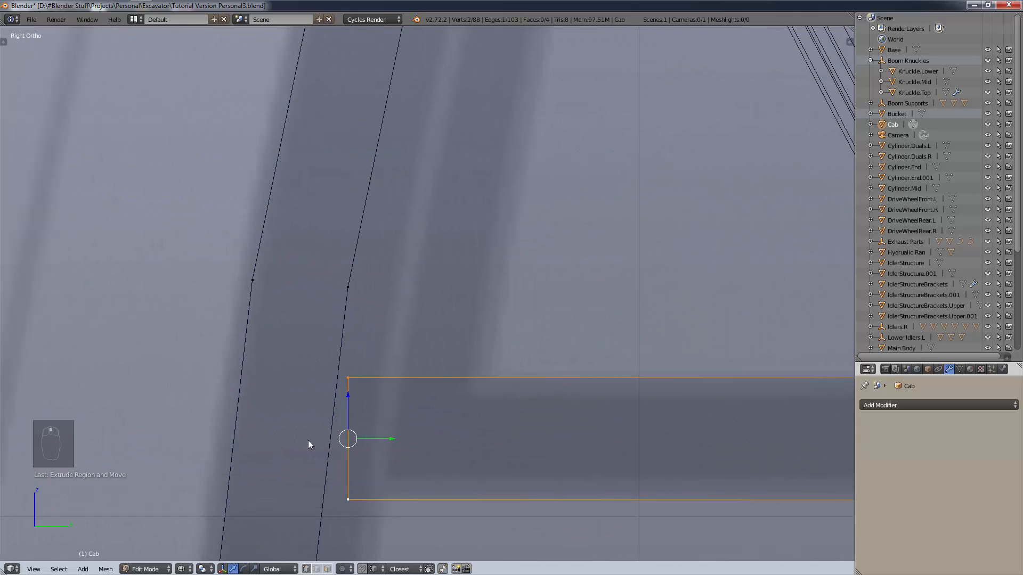
Move the horizontal bar's upper and lower front vertices forward along Y onto the inner outline's sloped front edge.
right_click(388, 336)
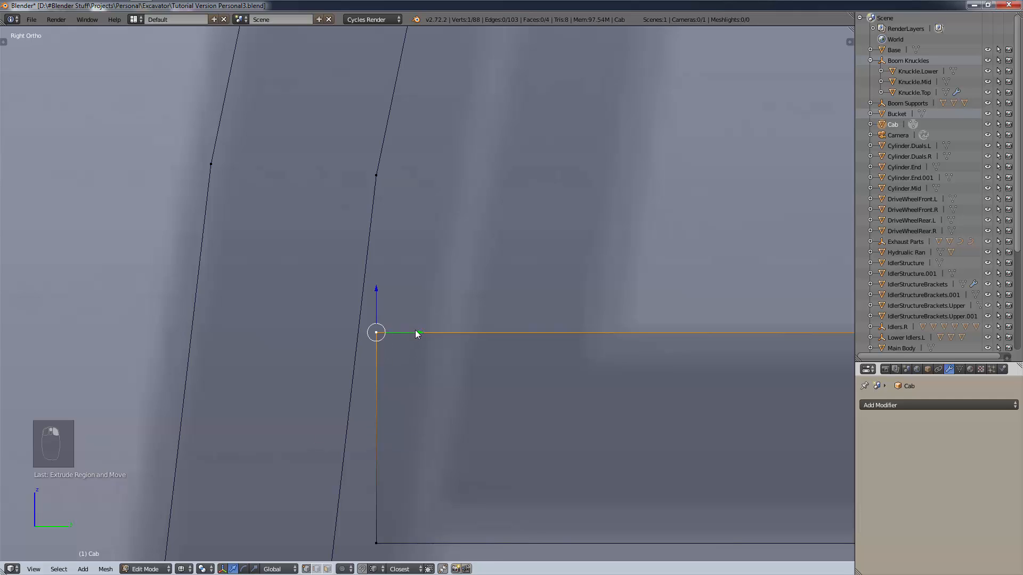
drag(415, 330, 404, 347)
right_click(376, 543)
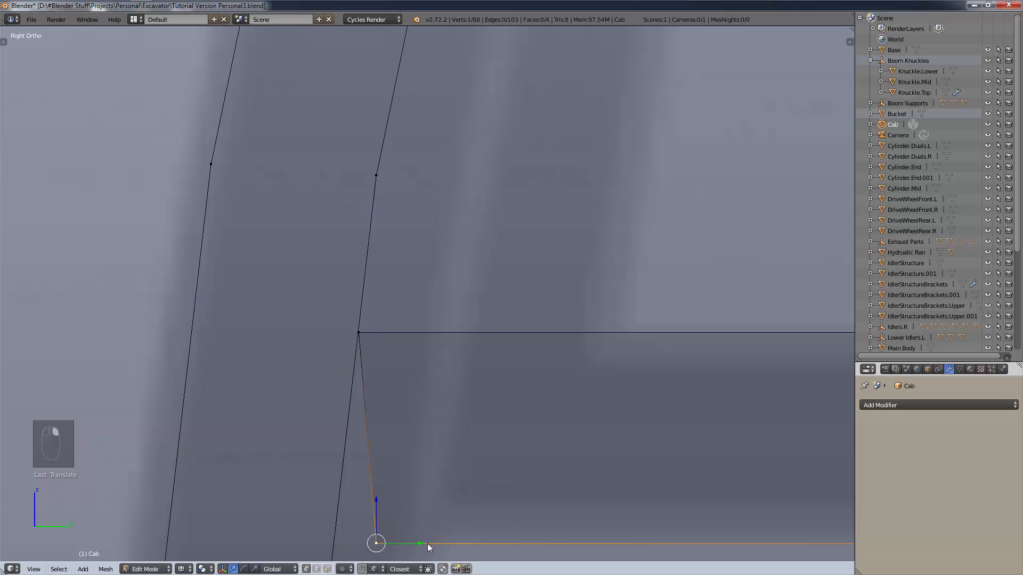
drag(427, 544, 373, 541)
Delete the inner outline's front edge segment that runs past the front end of the horizontal bar.
scroll(420, 471, down, 5)
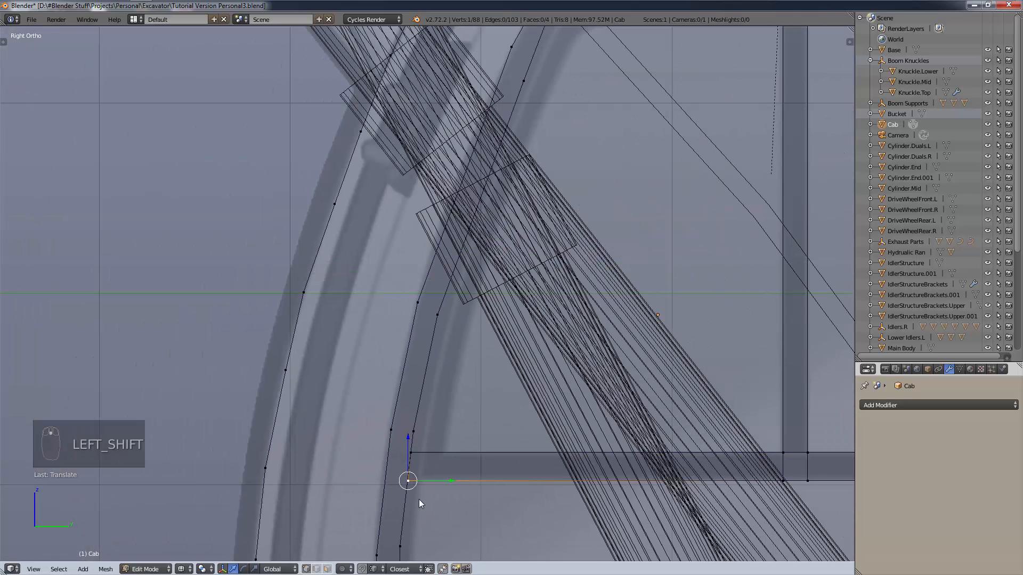
shift+middle_drag(427, 491, 414, 383)
scroll(397, 417, up, 2)
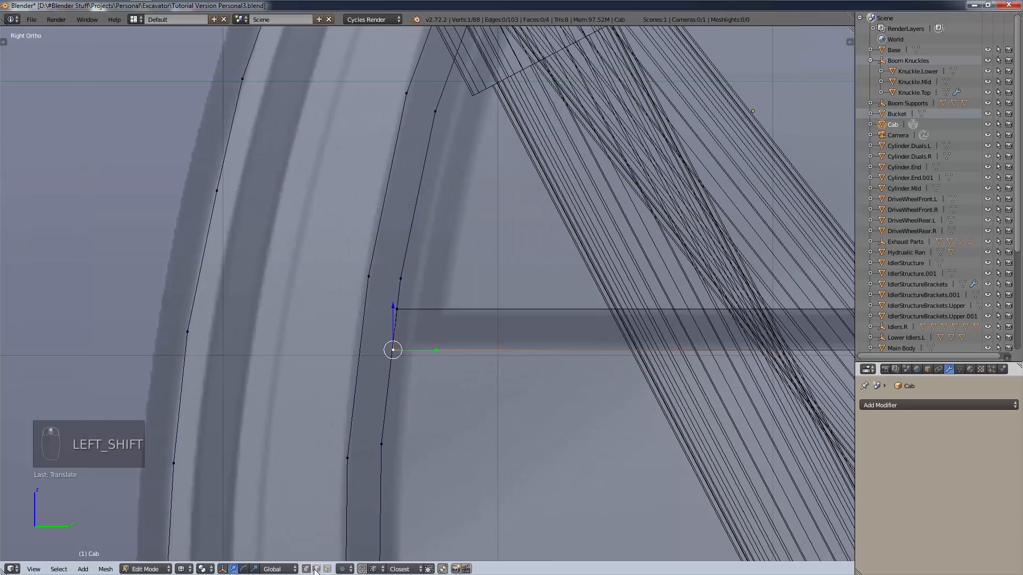
click(316, 569)
click(391, 388)
key(x)
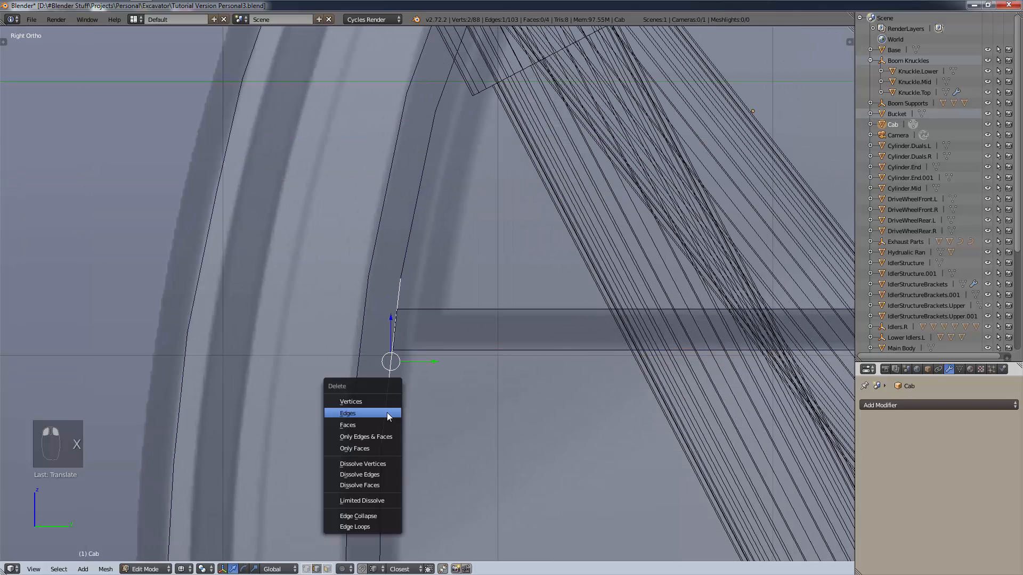
click(387, 412)
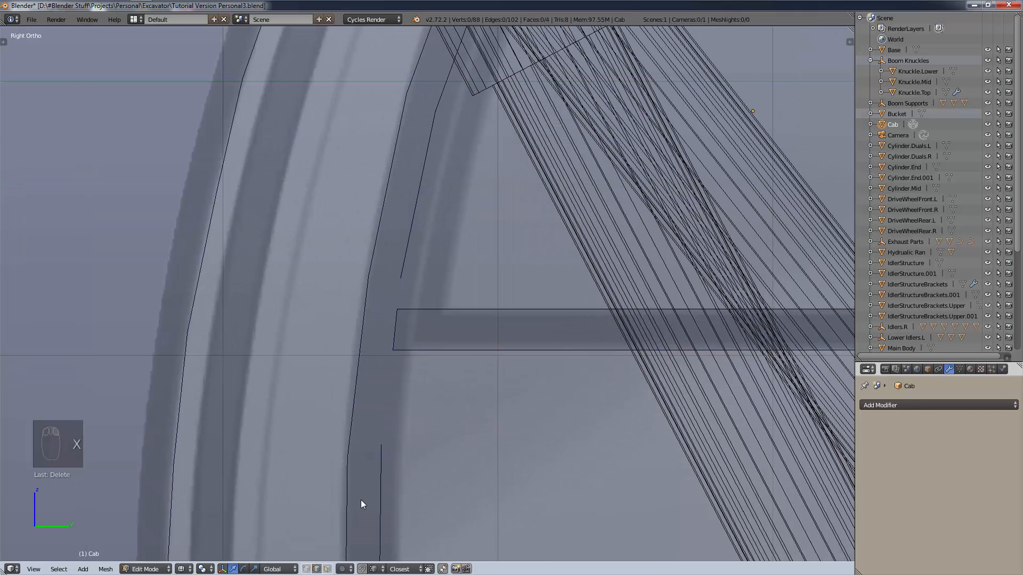
Connect the bar's lower and upper front vertices to the inner outline's front edge vertices below and above with new edges.
click(306, 569)
right_click(385, 442)
shift+right_click(395, 347)
key(f)
key(f)
right_click(402, 315)
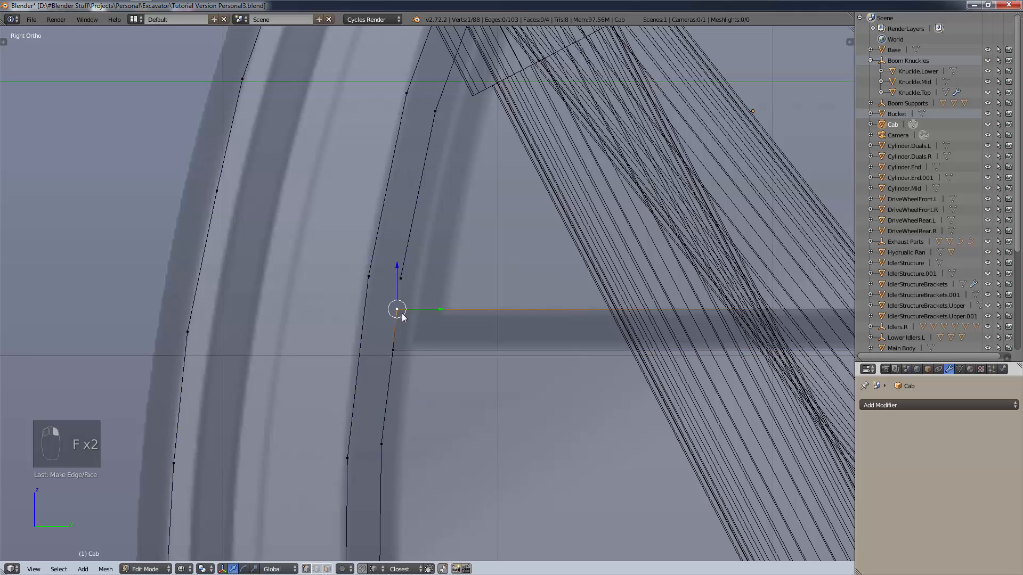
key(shift)
key(f)
right_click(401, 280)
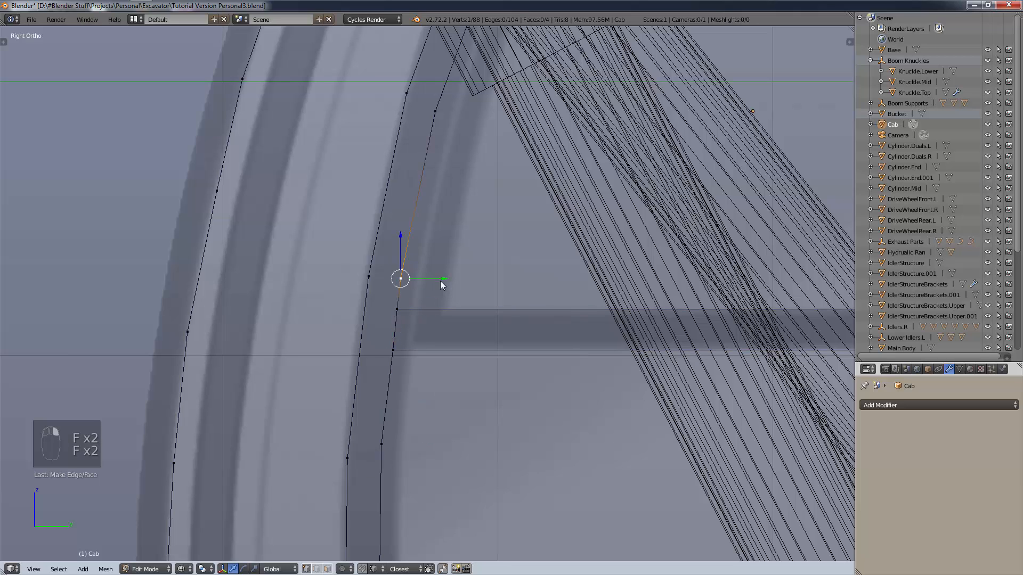
Nudge the inner outline's vertex just above the horizontal bar slightly backward along Y to match the reference frame.
drag(440, 280, 442, 280)
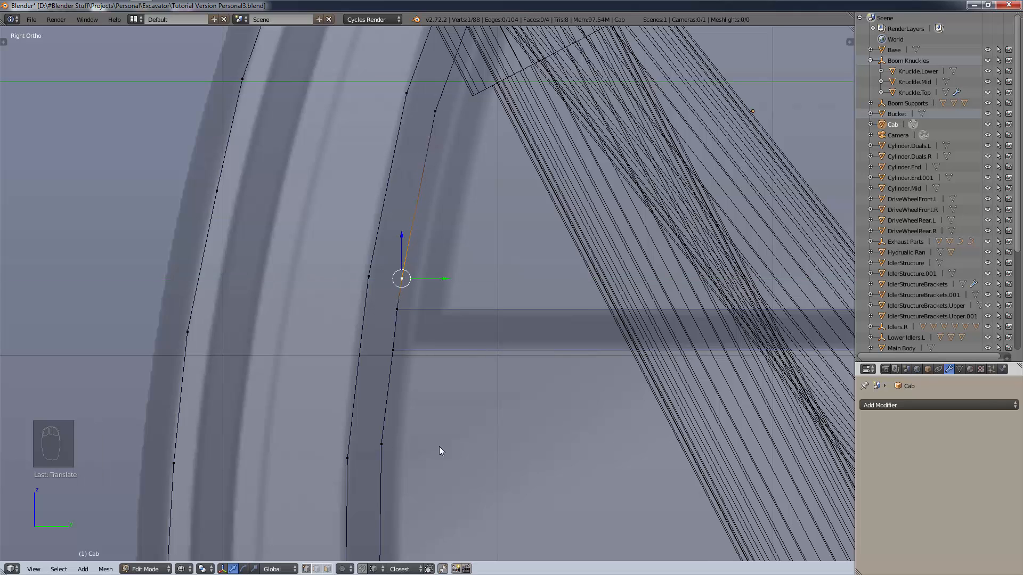
scroll(440, 448, down, 6)
shift+middle_drag(666, 414, 555, 388)
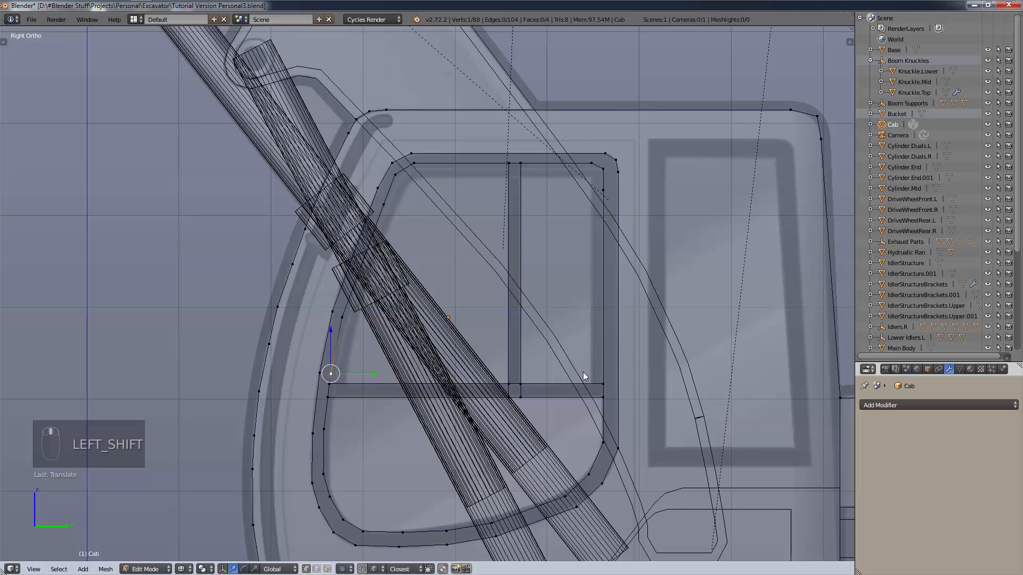
key(a)
key(a)
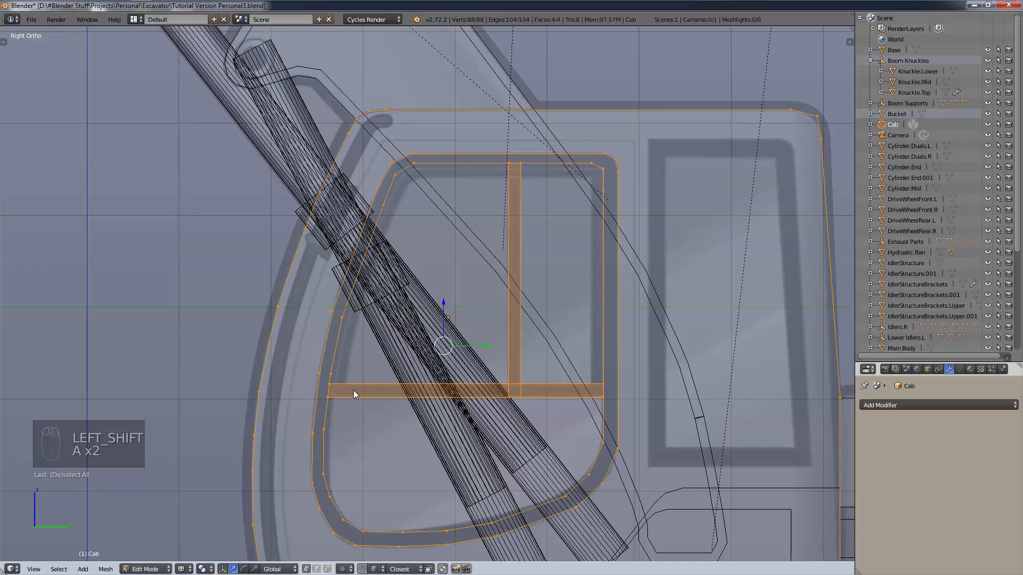
Duplicate the door window outline's lower rear vertex and place the copy on the rear side window's lower front corner.
scroll(566, 328, down, 2)
mouse_move(602, 339)
middle_down()
mouse_move(582, 359)
mouse_move(609, 340)
middle_up()
key(KP_3)
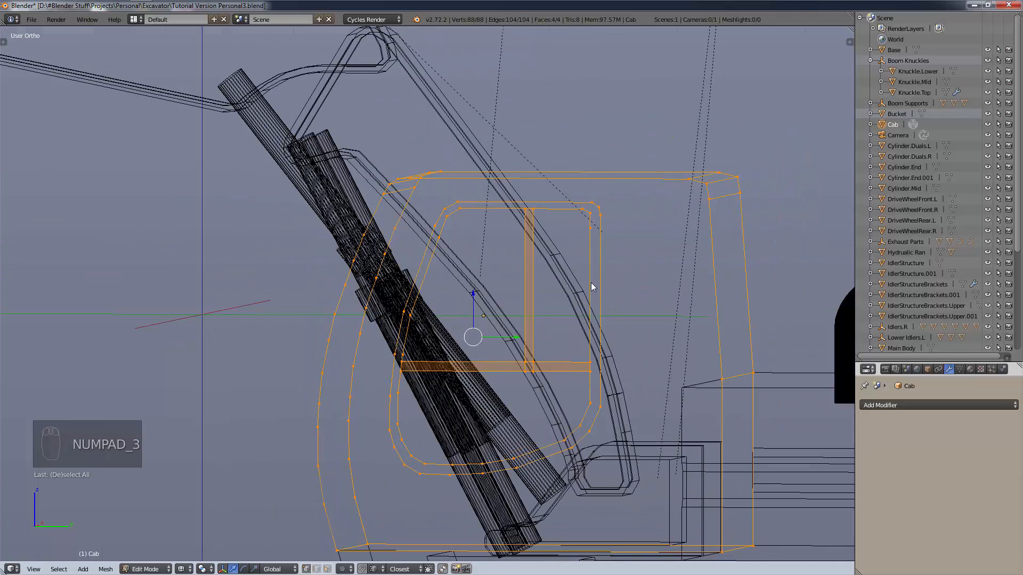
shift+middle_drag(680, 430, 538, 400)
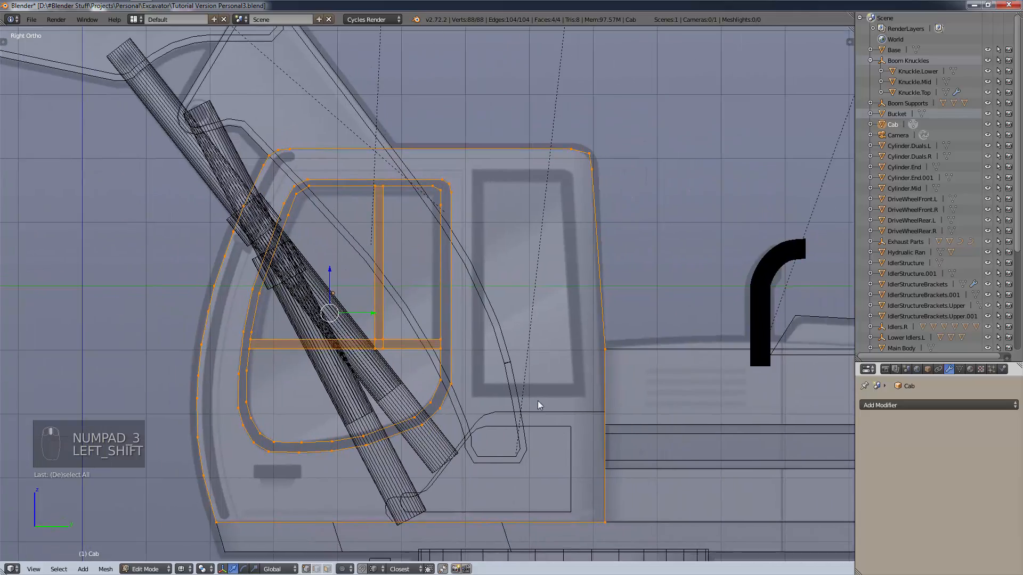
scroll(508, 365, up, 2)
key(a)
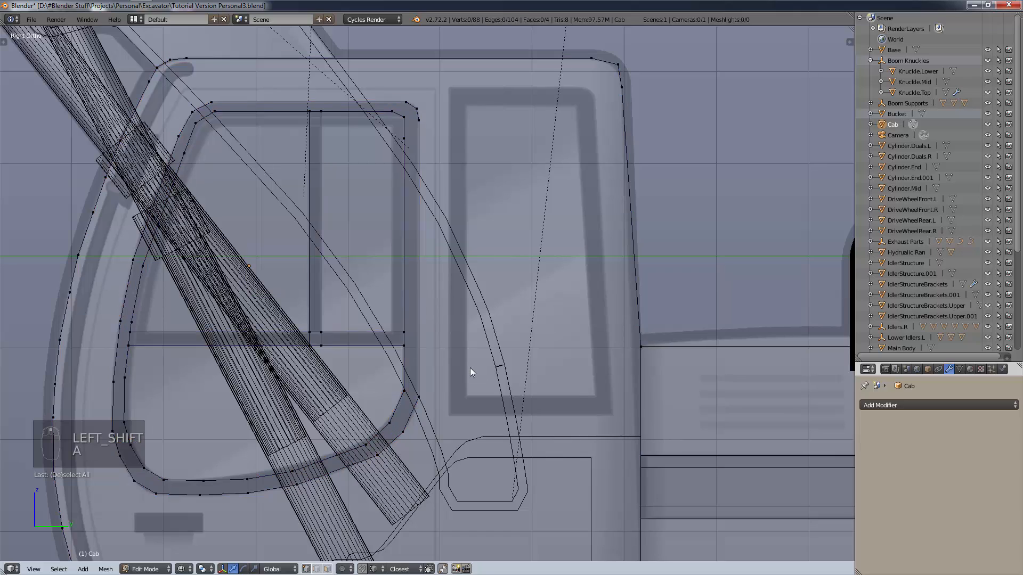
right_click(418, 397)
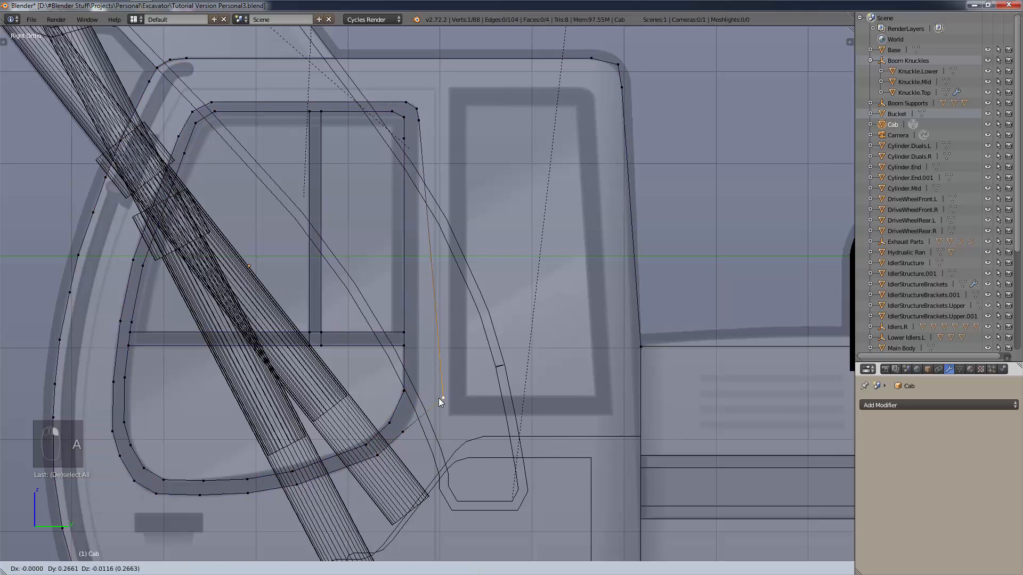
key(shift+d)
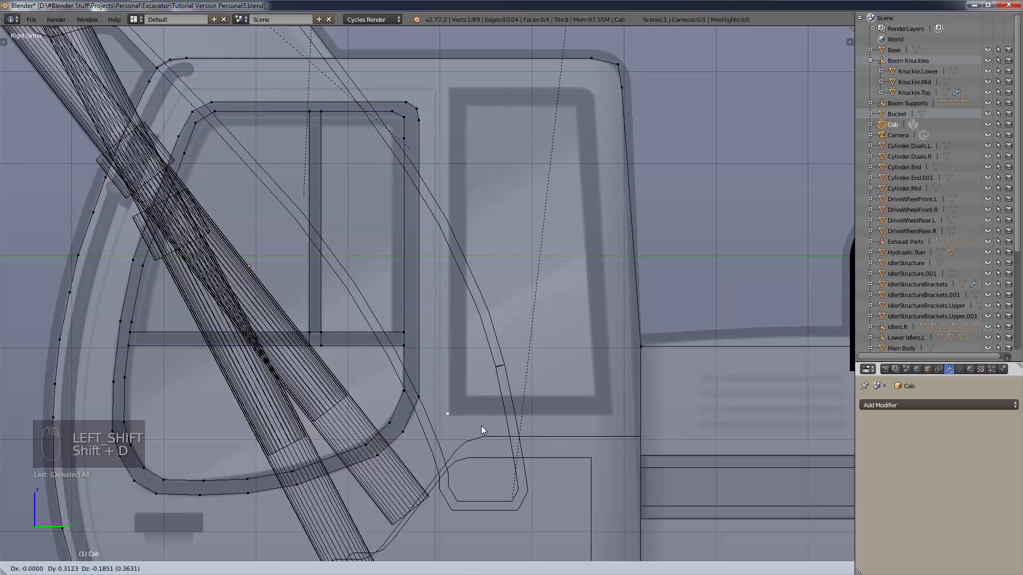
click(482, 426)
Extrude the copied vertex up to the rear window's upper front corner, and about 1.57 backward along Y to its upper rear corner.
key(e)
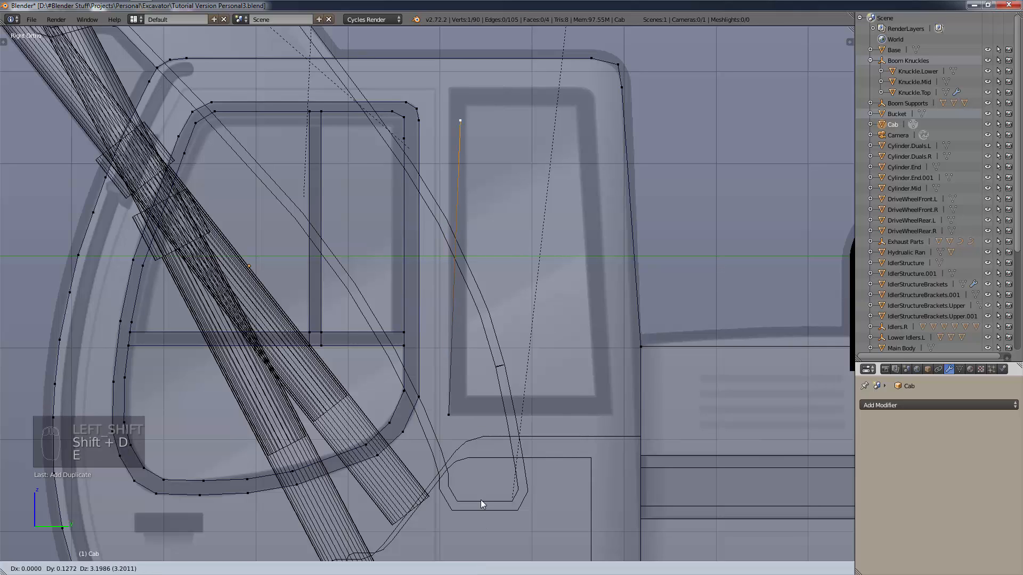
click(470, 474)
key(e)
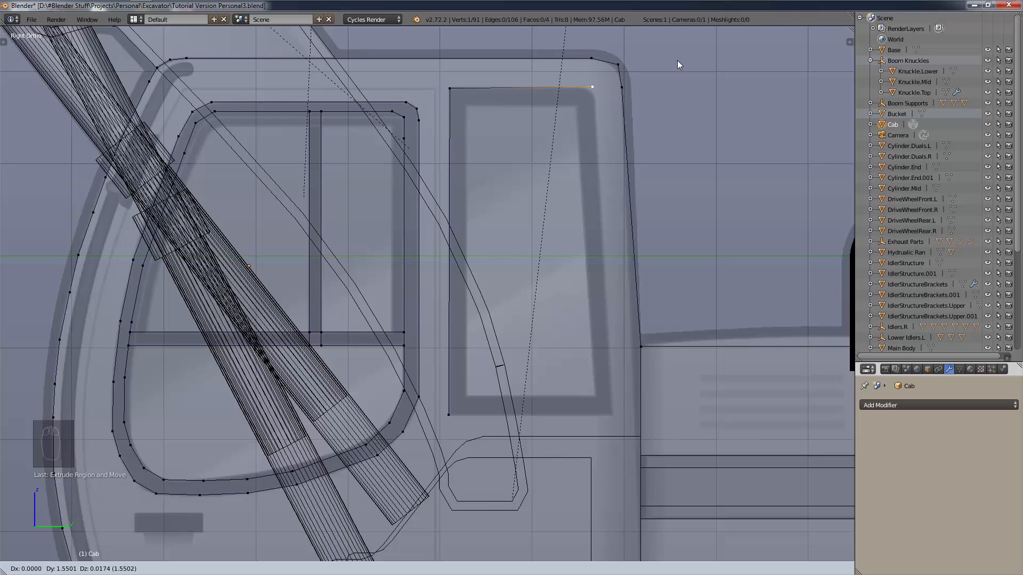
key(y)
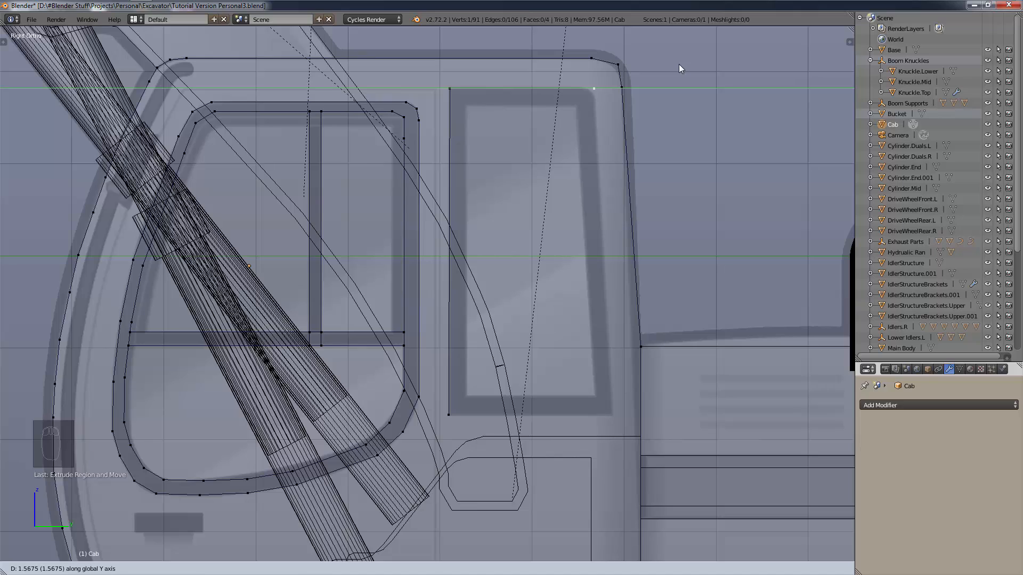
click(679, 64)
Extrude the sloped rear side down to the window's lower rear corner and close the outline with a bottom edge.
key(e)
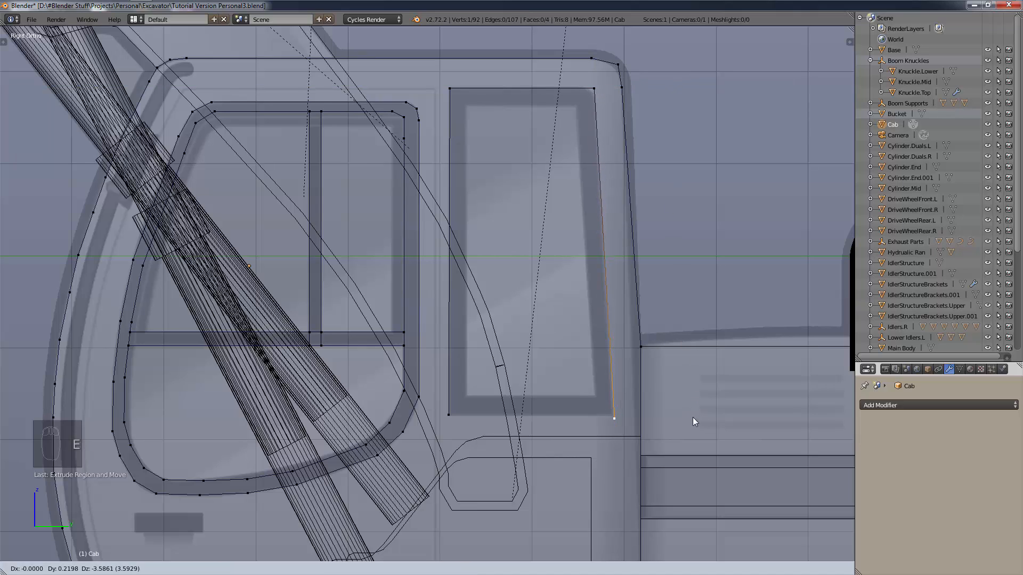
click(691, 414)
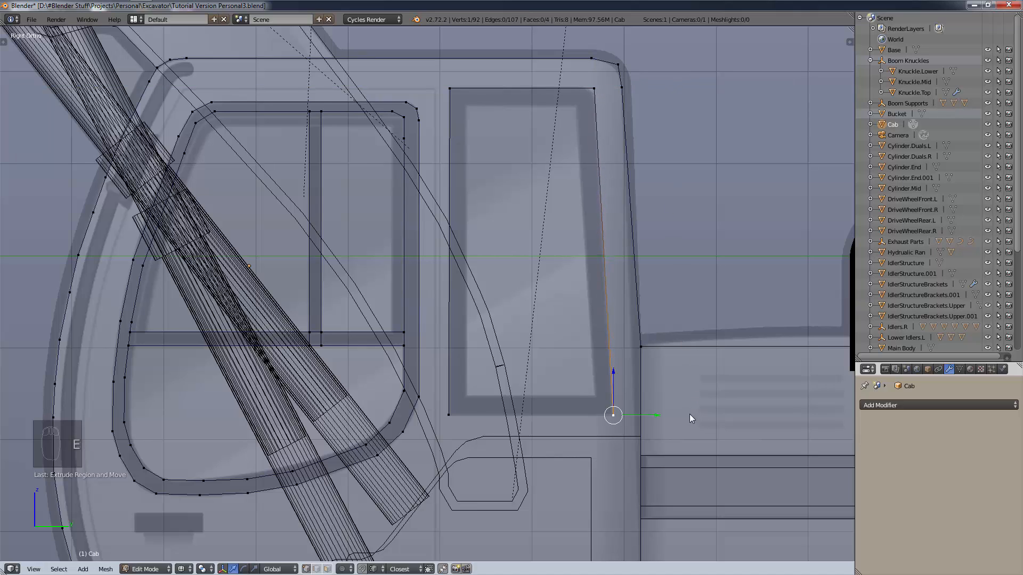
shift+click(459, 416)
key(f)
key(f)
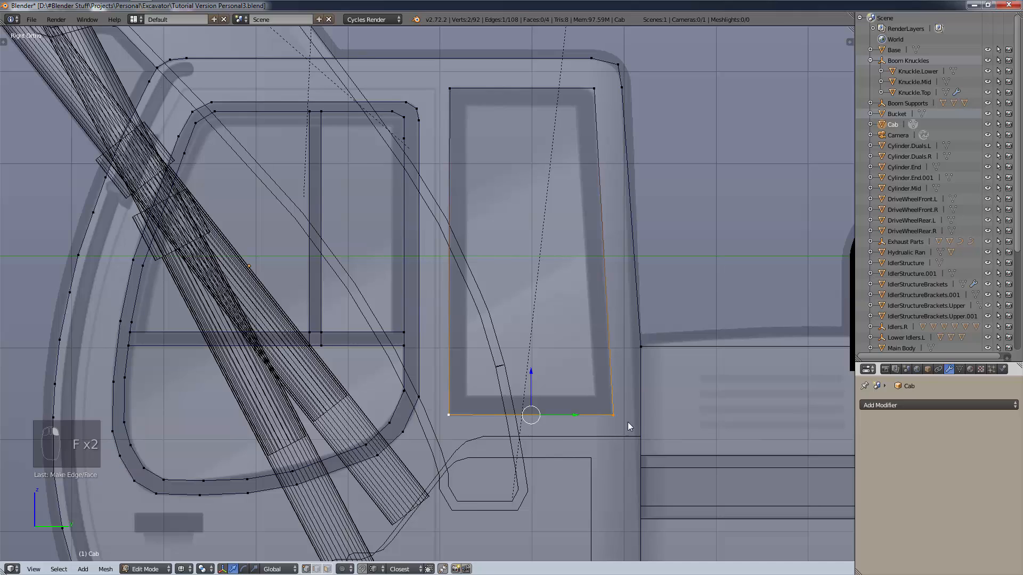
Duplicate the rear window's complete four-sided outline in place.
shift+right_click(448, 92)
shift+right_click(593, 94)
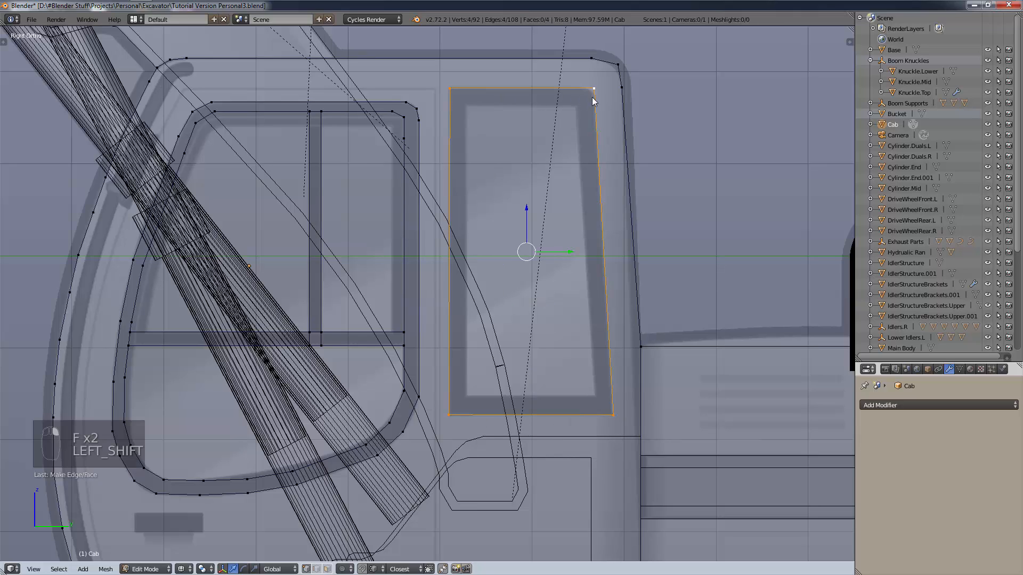
key(shift+d)
right_click(524, 260)
key(i)
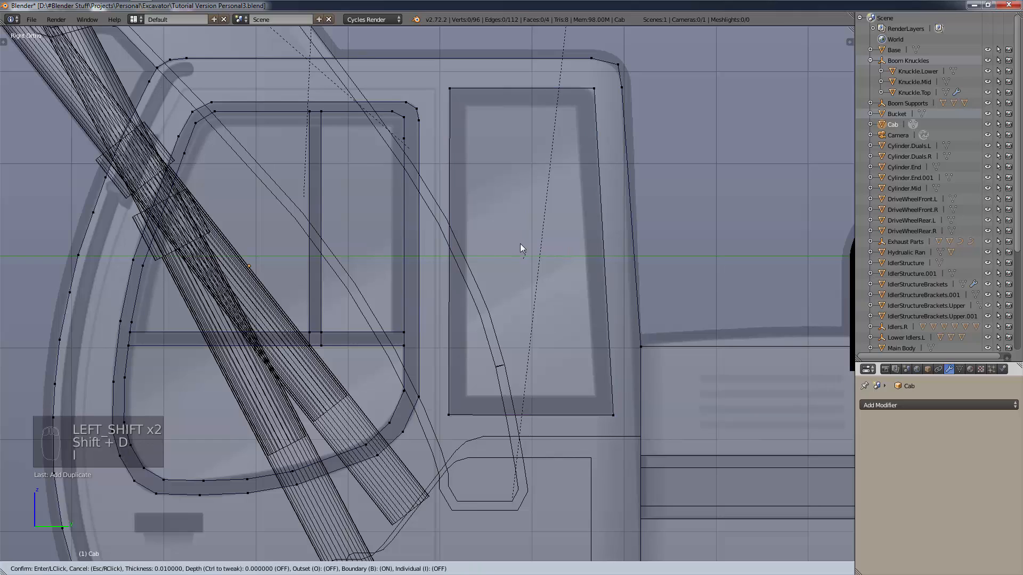
key(ctrl)
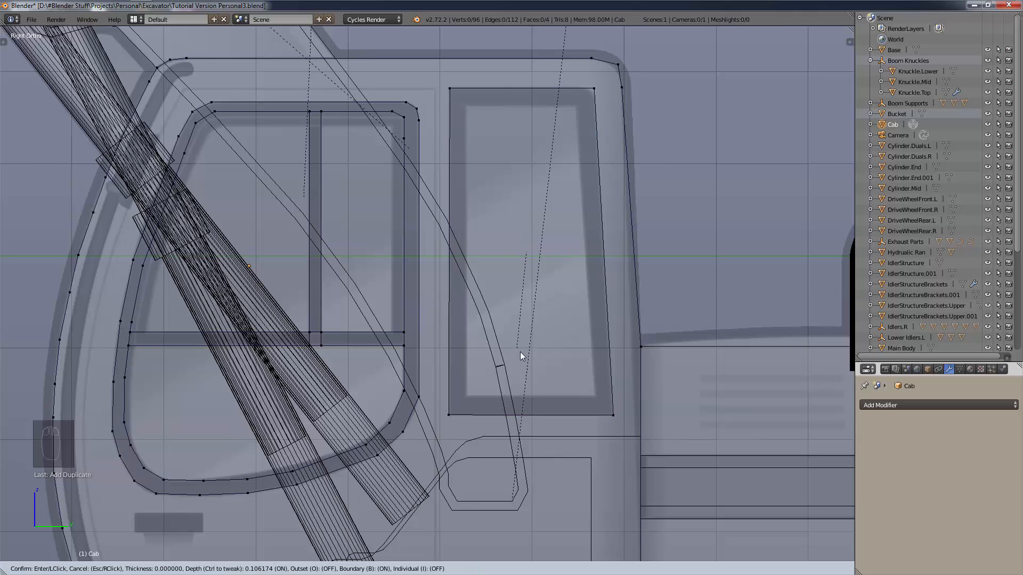
right_click(533, 360)
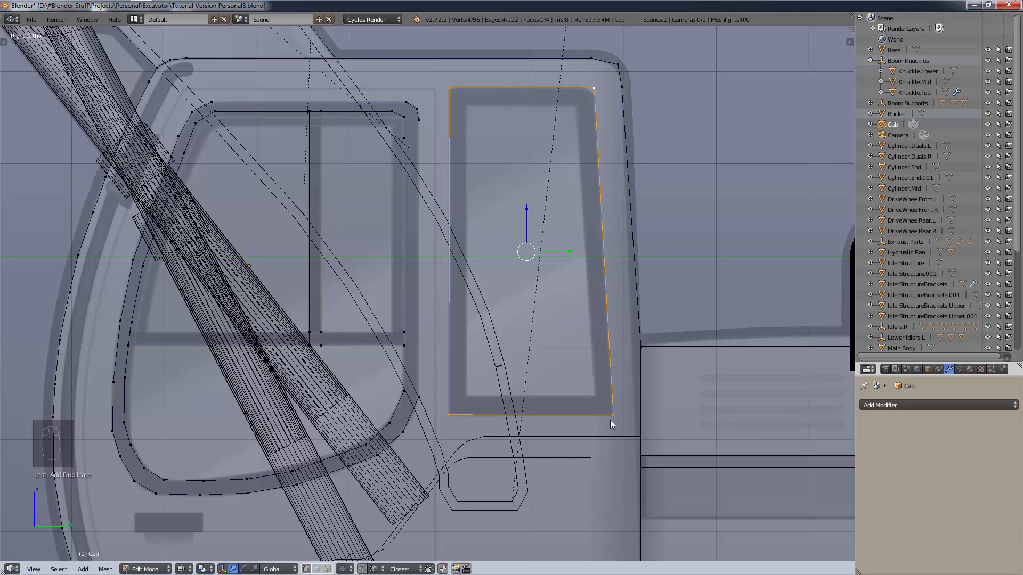
Scale the copied outline to about 0.89 and move its rear edge forward along Y to the frame's inner side.
key(s)
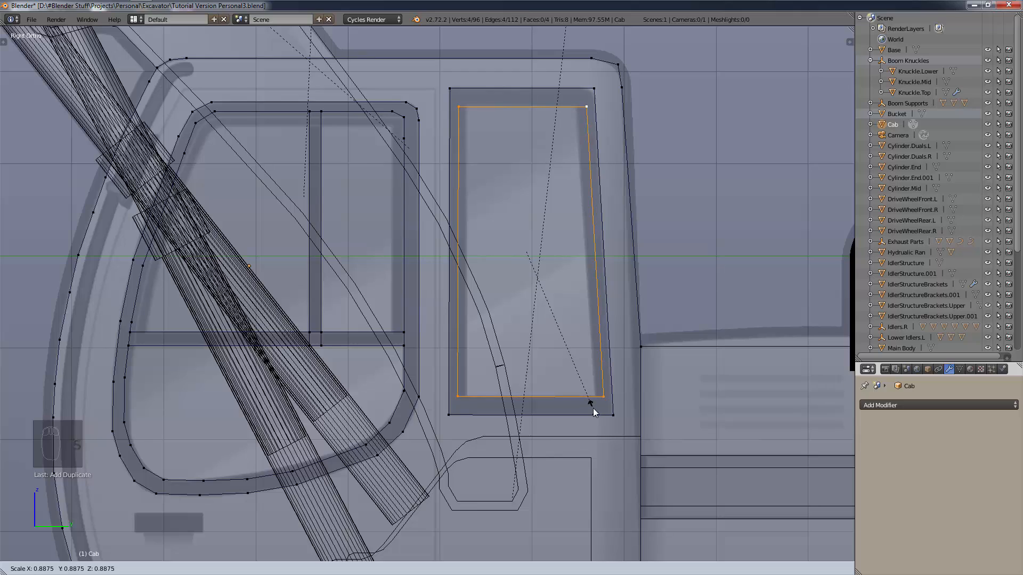
click(593, 408)
right_click(588, 107)
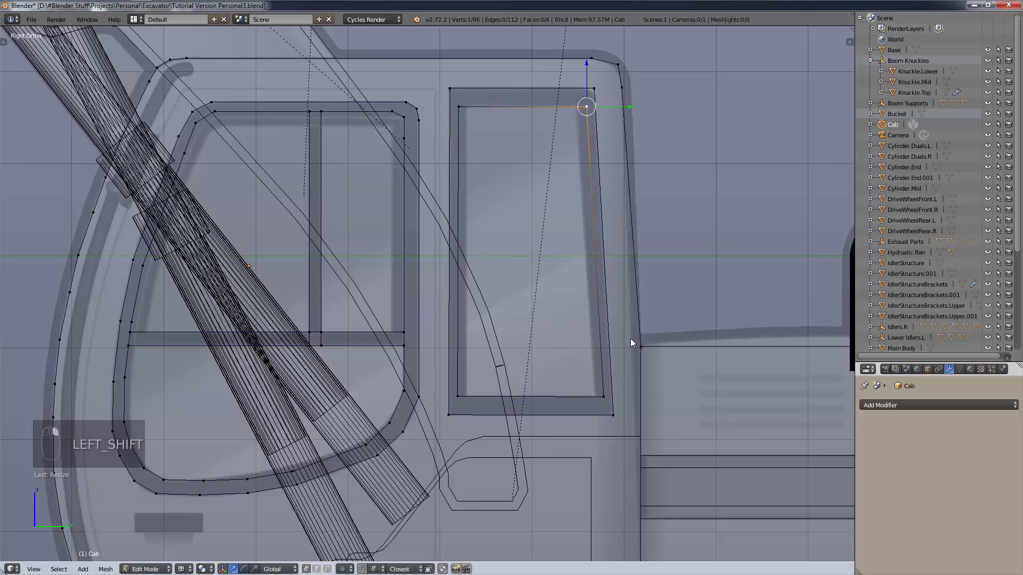
shift+right_click(606, 397)
drag(635, 248, 576, 269)
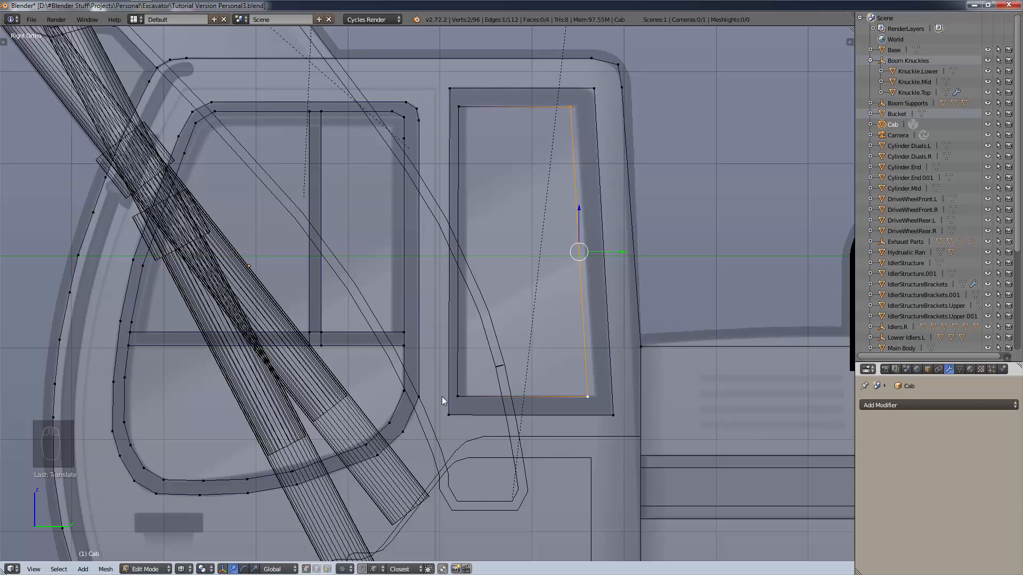
Move the inner outline's front edge backward along Y and shift its two rear corner vertices backward onto the frame's inner border.
right_click(457, 397)
shift+right_click(462, 105)
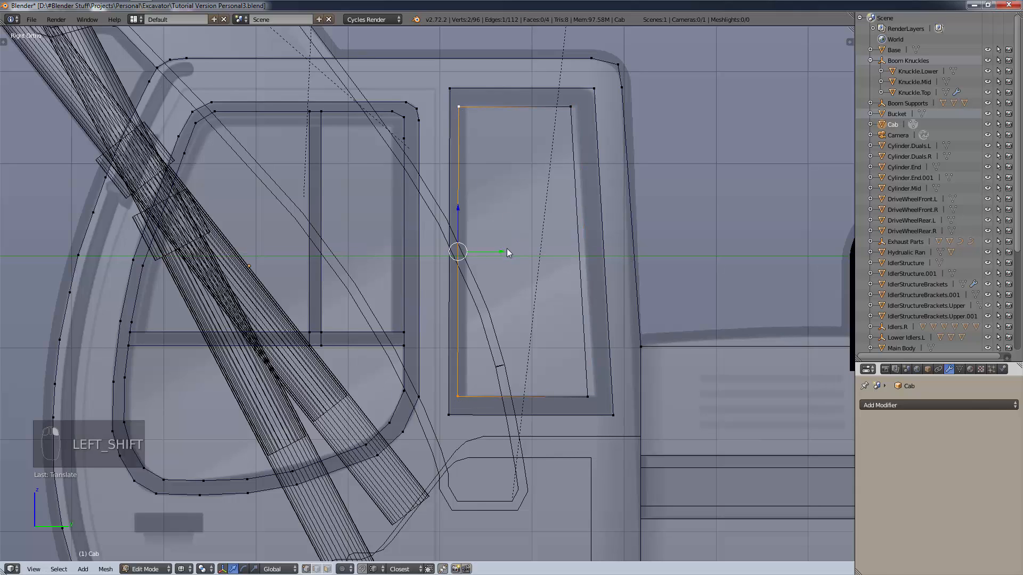
drag(503, 250, 511, 251)
right_click(578, 109)
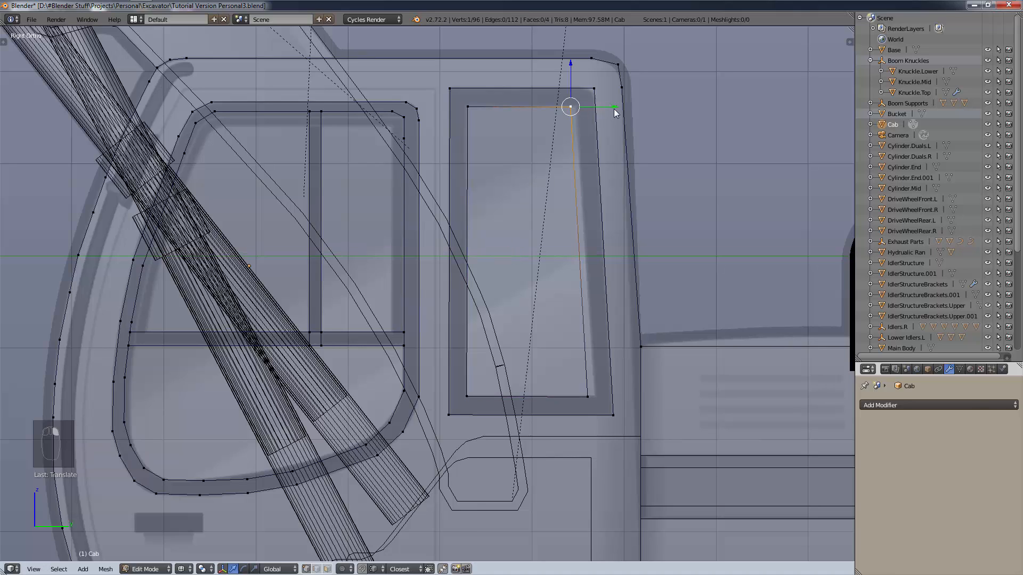
drag(614, 109, 619, 109)
right_click(591, 386)
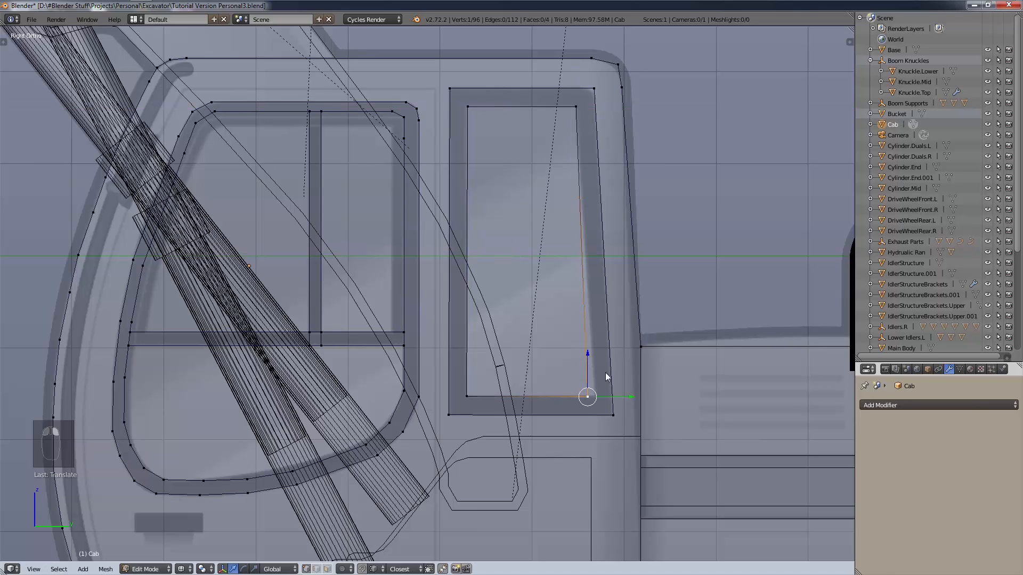
drag(633, 398, 598, 402)
Connect the rear window's inner and outer outlines with diagonal edges at the two upper corners.
scroll(548, 263, down, 2)
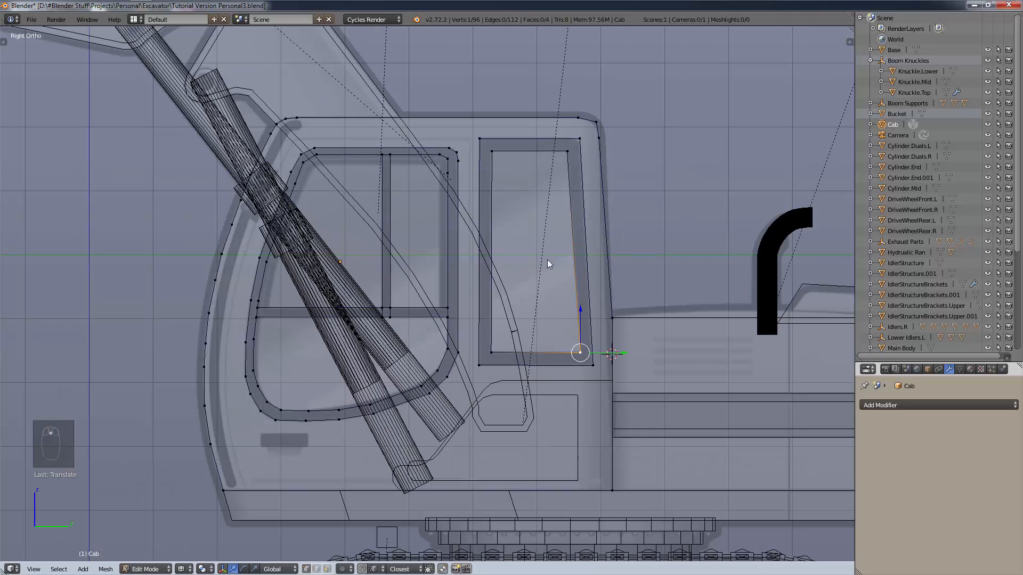
right_click(492, 151)
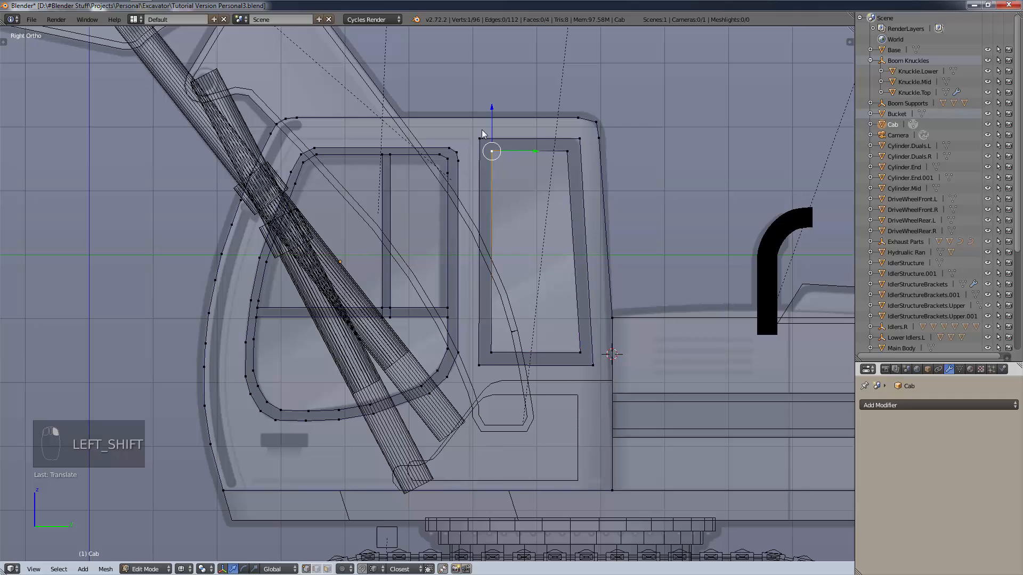
shift+right_click(479, 138)
key(f)
key(f)
right_click(567, 151)
shift+right_click(579, 139)
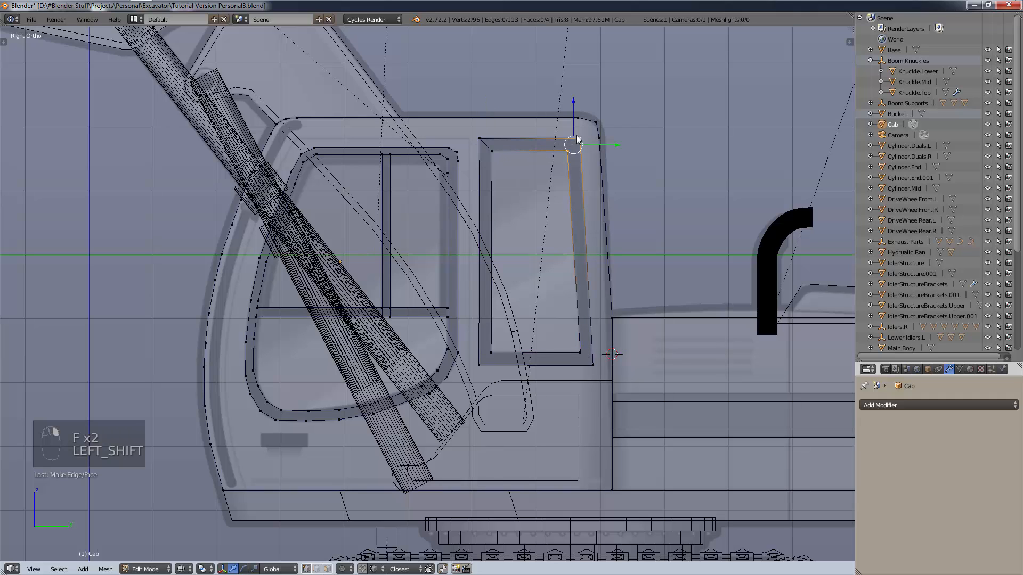
key(f)
key(f)
Connect the rear window's inner and outer outlines with diagonal edges at the two lower corners.
right_click(593, 365)
shift+right_click(579, 354)
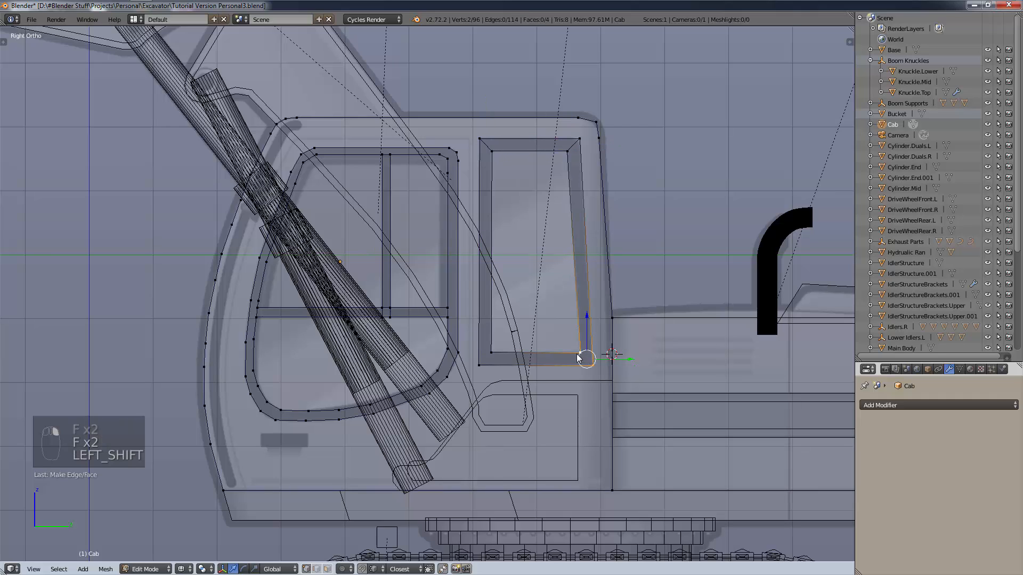
key(f)
key(f)
right_click(480, 364)
shift+right_click(491, 353)
key(f)
key(f)
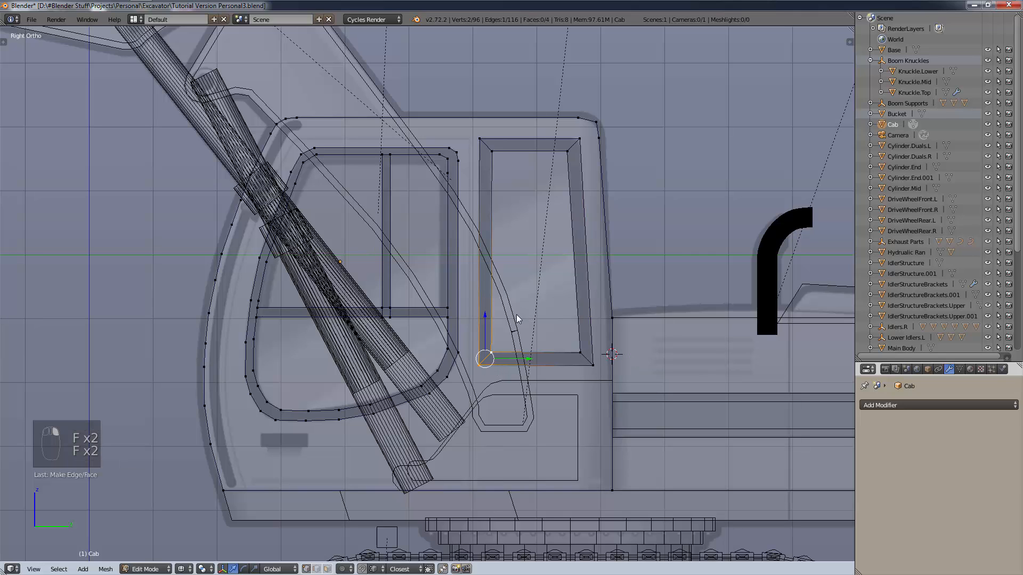
Bridge the door window's inner and outer outlines with three edges around the upper rear corner.
scroll(432, 160, up, 2)
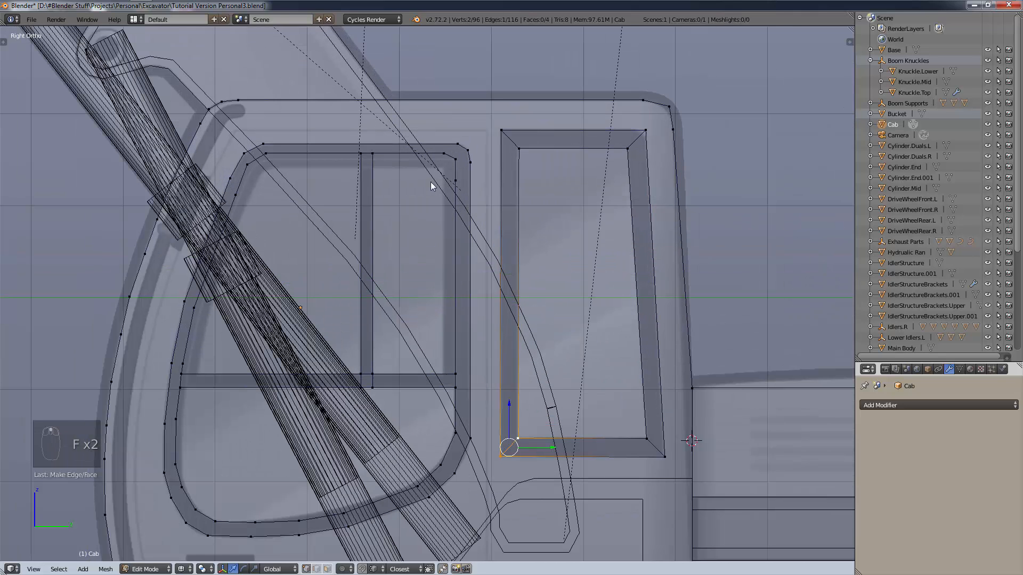
right_click(444, 153)
shift+right_click(458, 144)
key(f)
key(f)
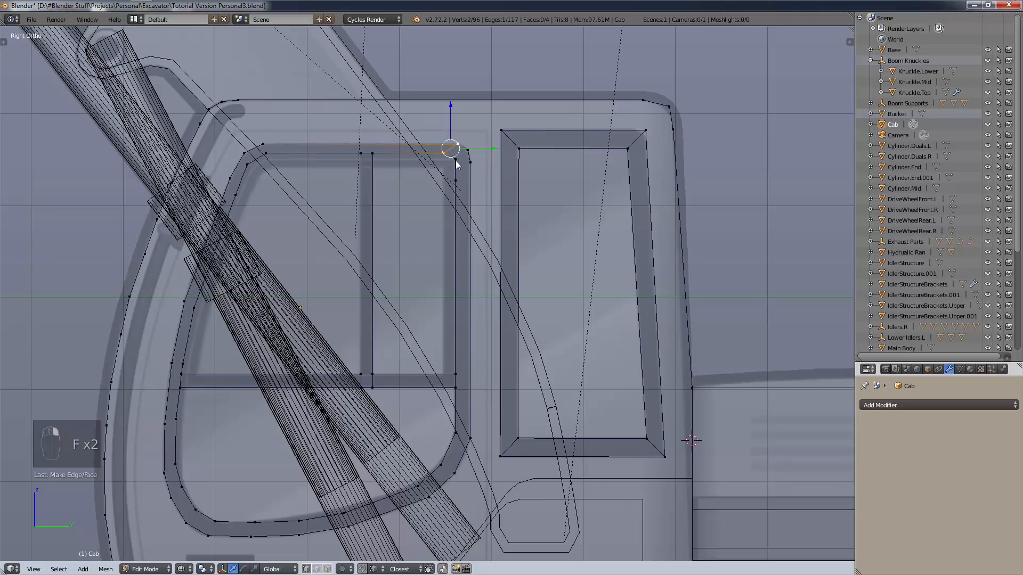
right_click(456, 160)
shift+right_click(466, 151)
key(f)
key(f)
right_click(456, 179)
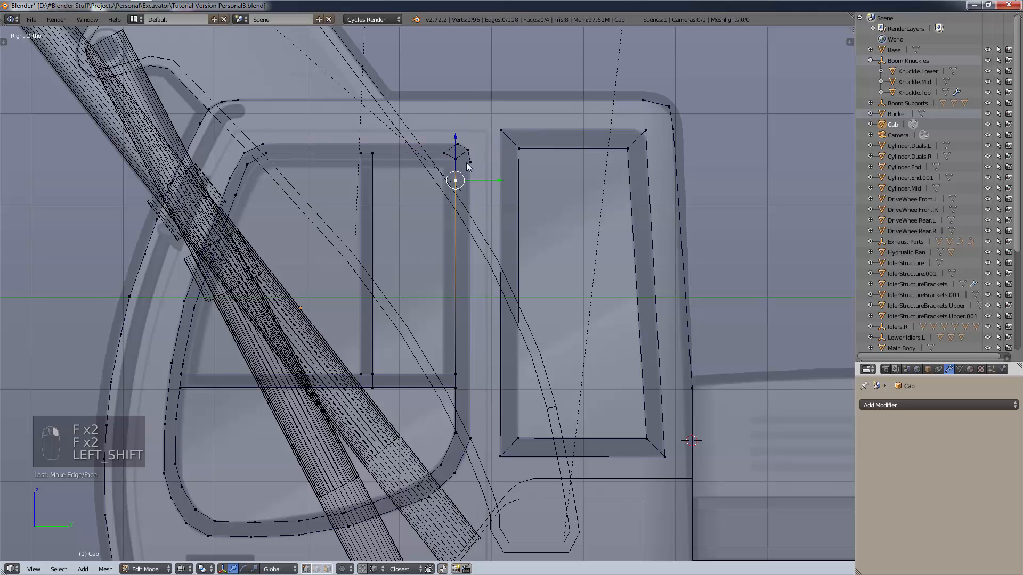
shift+right_click(468, 162)
key(f)
key(f)
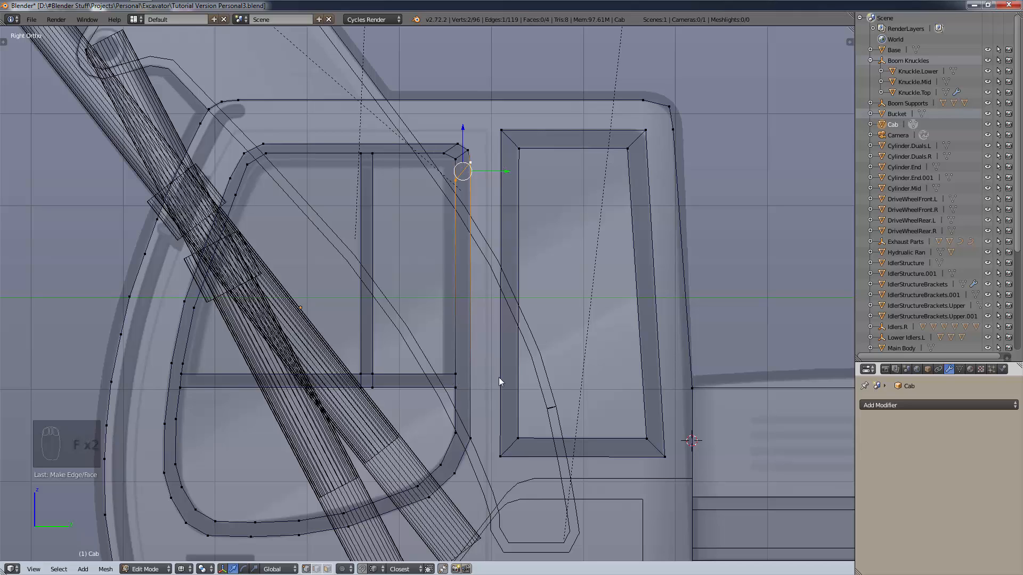
Bridge the door window's inner and outer outlines with four edges around the lower rear corner and along the rear of the lower border.
right_click(457, 435)
shift+right_click(470, 442)
key(f)
key(f)
right_click(443, 469)
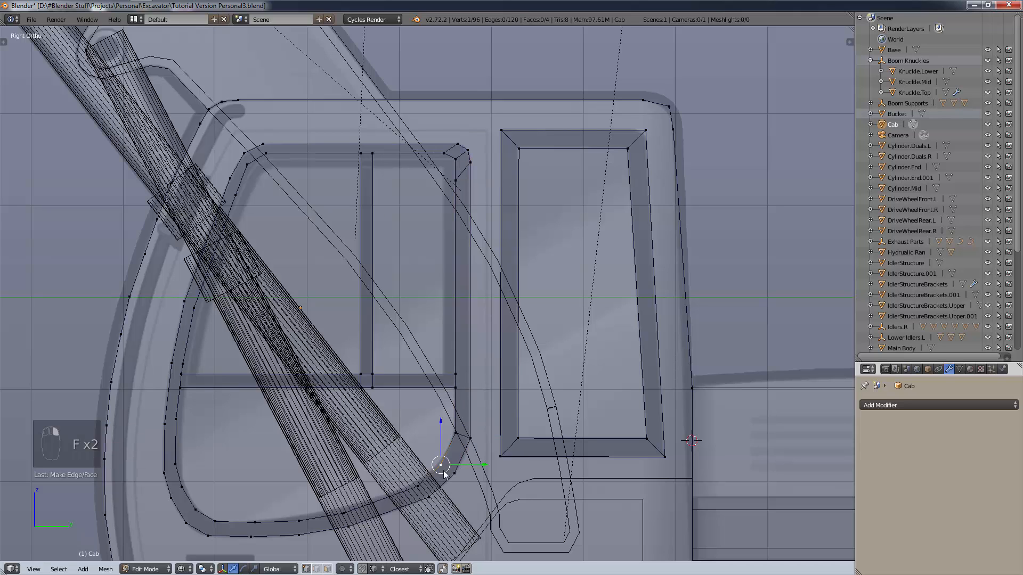
shift+right_click(452, 477)
key(f)
key(f)
right_click(429, 496)
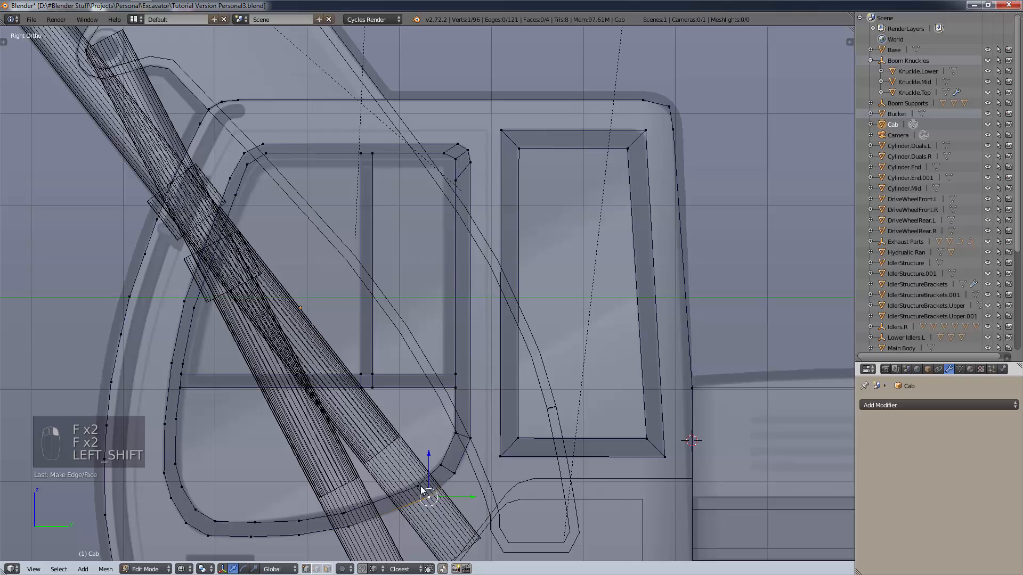
shift+right_click(341, 526)
key(f)
key(f)
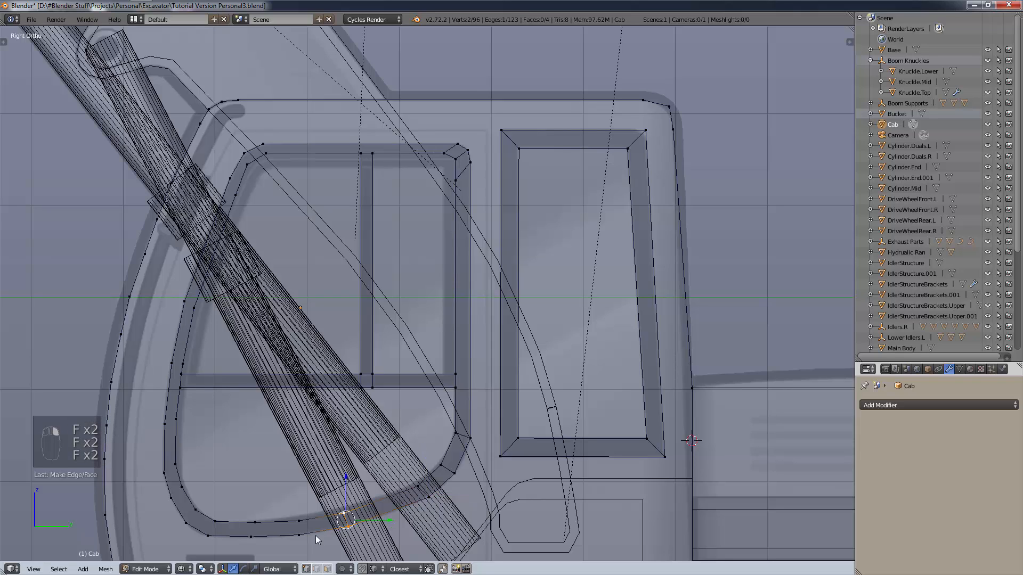
Connect the door window's inner and outer outlines with three edges along the front half of the lower border.
right_click(299, 535)
shift+right_click(299, 521)
key(f)
key(f)
right_click(251, 536)
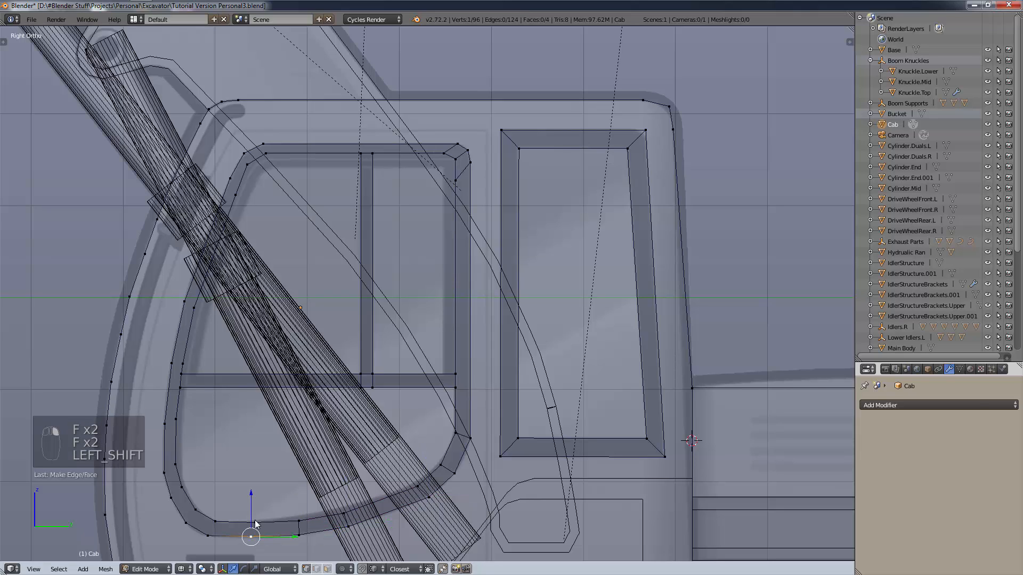
shift+right_click(207, 527)
key(f)
key(f)
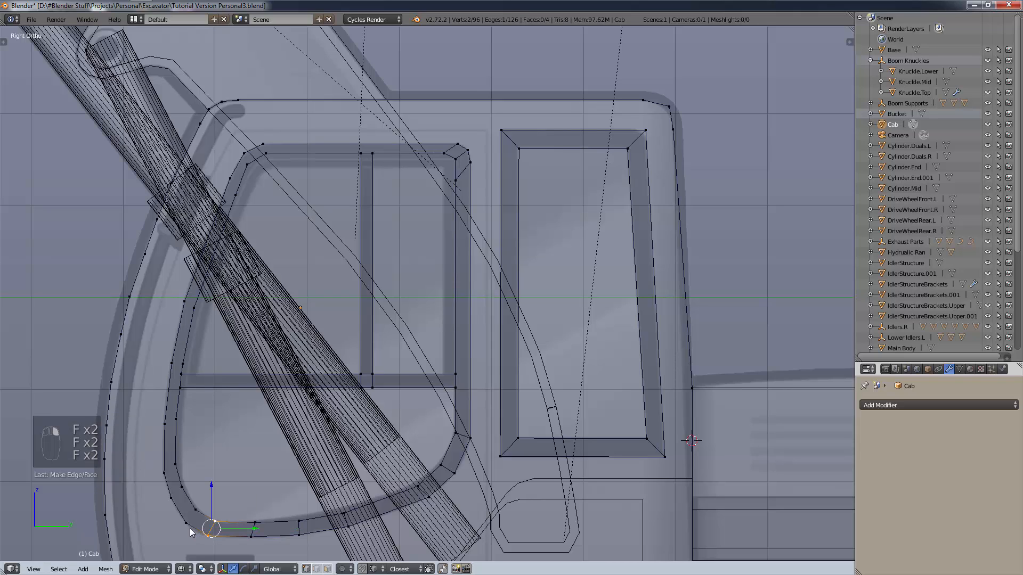
Bridge the door window's two outlines with three edges around the lower front corner.
right_click(189, 528)
shift+right_click(194, 511)
key(f)
key(f)
right_click(170, 496)
shift+right_click(179, 488)
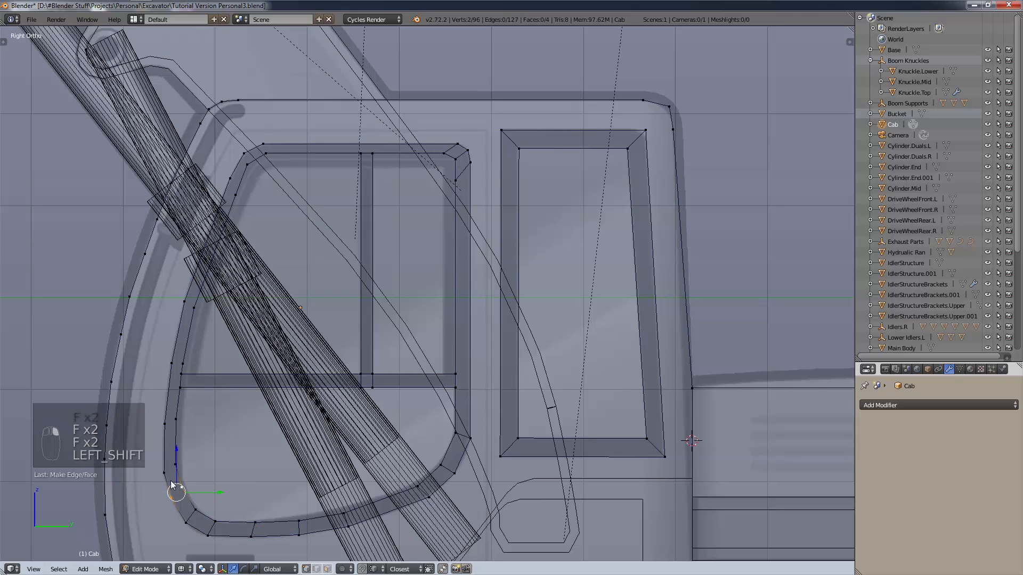
key(f)
key(f)
right_click(167, 471)
shift+right_click(184, 459)
key(f)
key(f)
Add three connecting edges between the door window's inner and outer outlines along the curved front side.
right_click(181, 422)
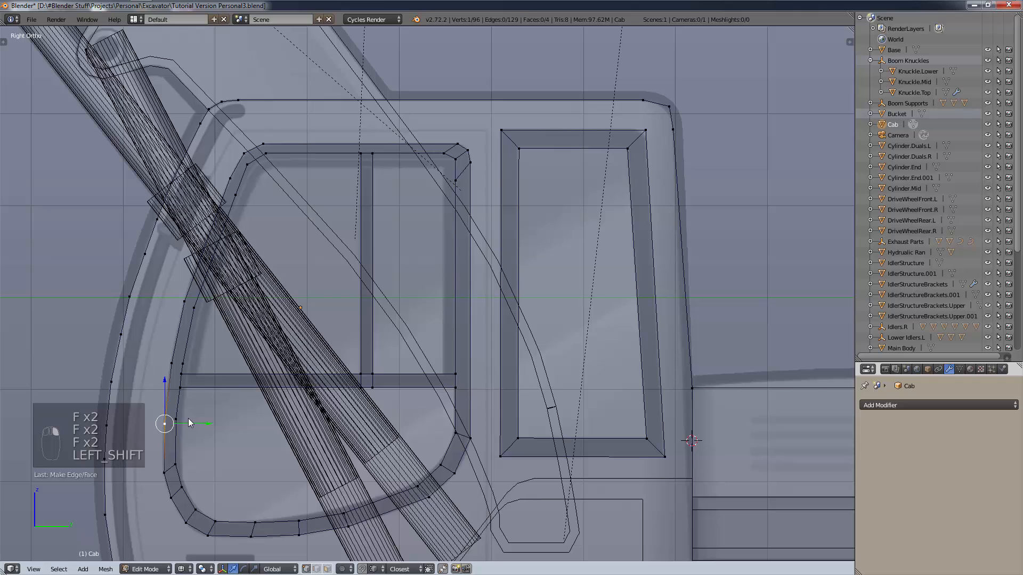
shift+right_click(189, 421)
key(f)
key(f)
right_click(172, 363)
shift+right_click(182, 363)
key(f)
key(f)
right_click(185, 302)
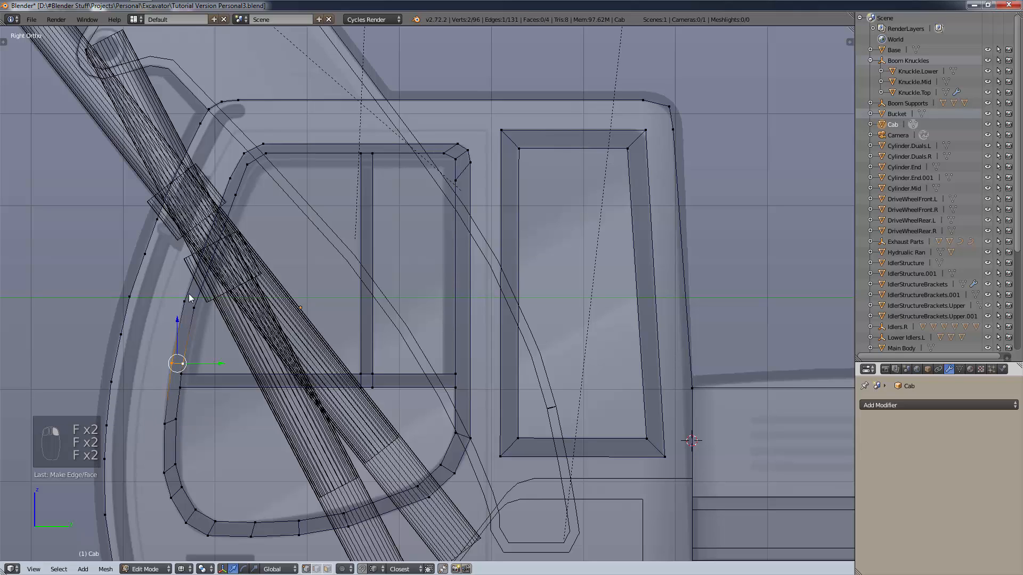
shift+right_click(194, 308)
key(f)
key(f)
Close the door window frame's upper front corner with three edges between the inner and outer outlines.
right_click(230, 179)
shift+right_click(235, 195)
key(f)
key(f)
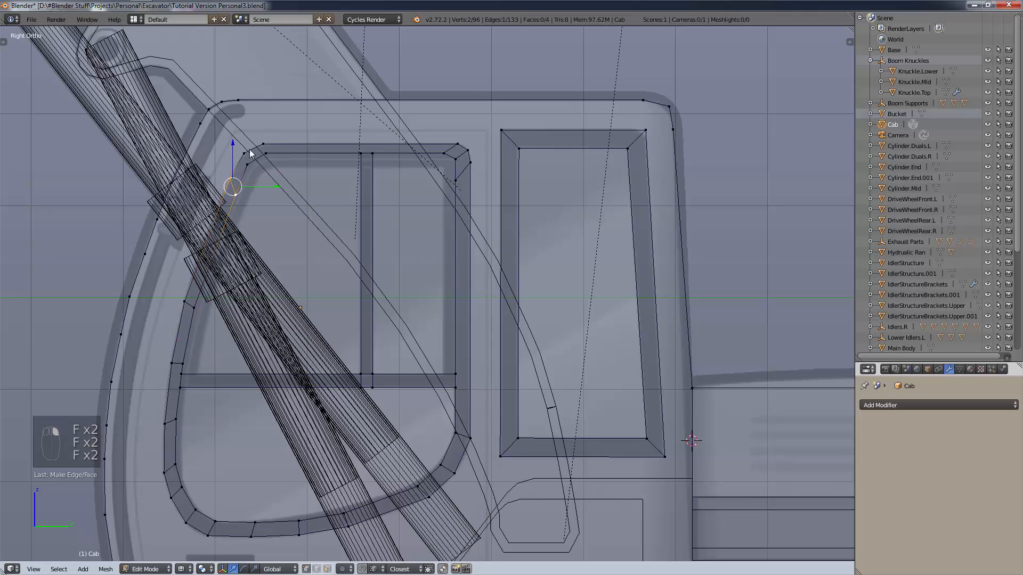
right_click(245, 154)
shift+right_click(248, 165)
key(f)
key(f)
right_click(263, 144)
shift+right_click(265, 154)
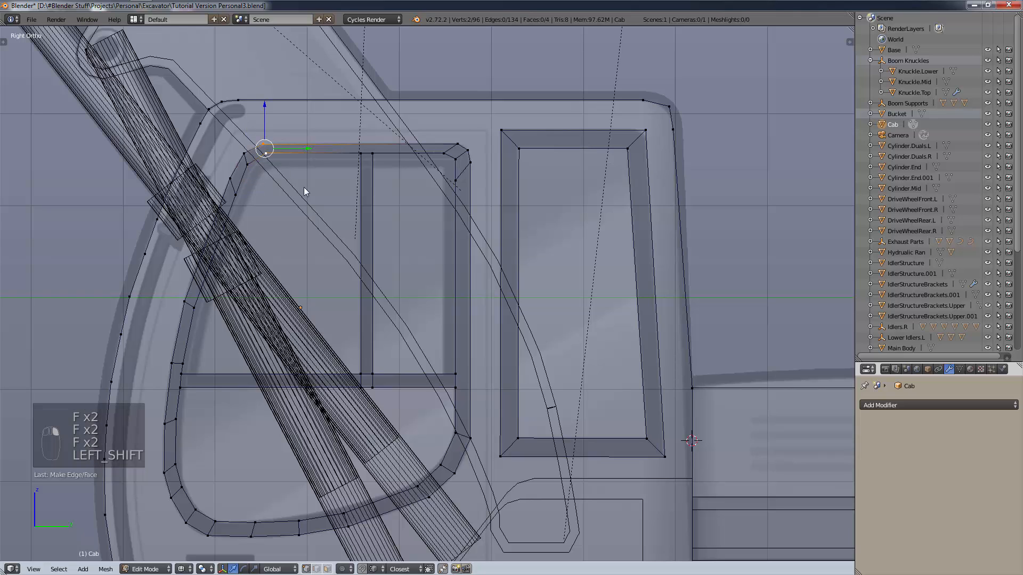
key(f)
key(f)
Clear the selection, switch the viewport to solid shading and return to the right side view of the cab.
key(a)
scroll(410, 242, down, 2)
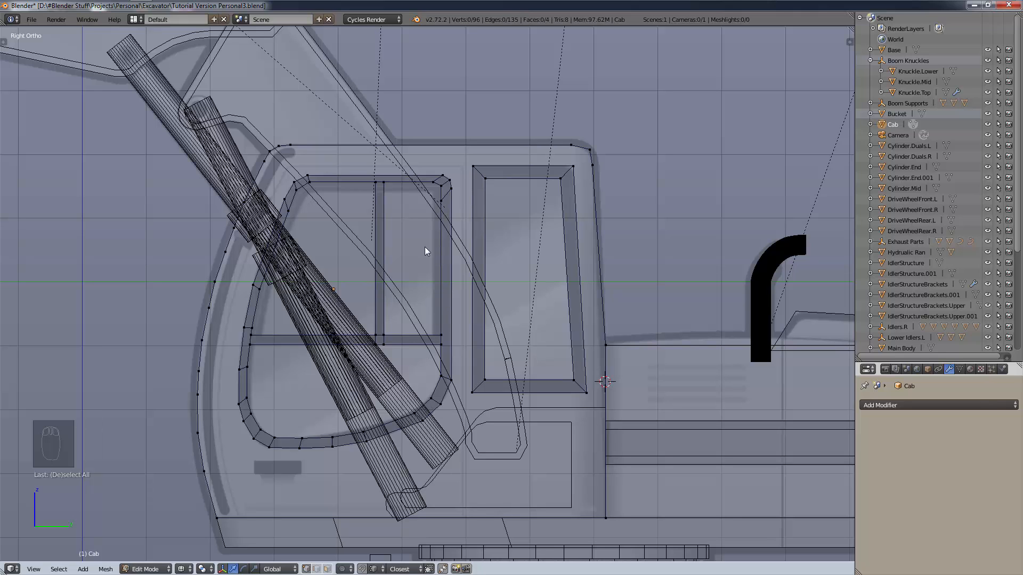
scroll(450, 351, down, 5)
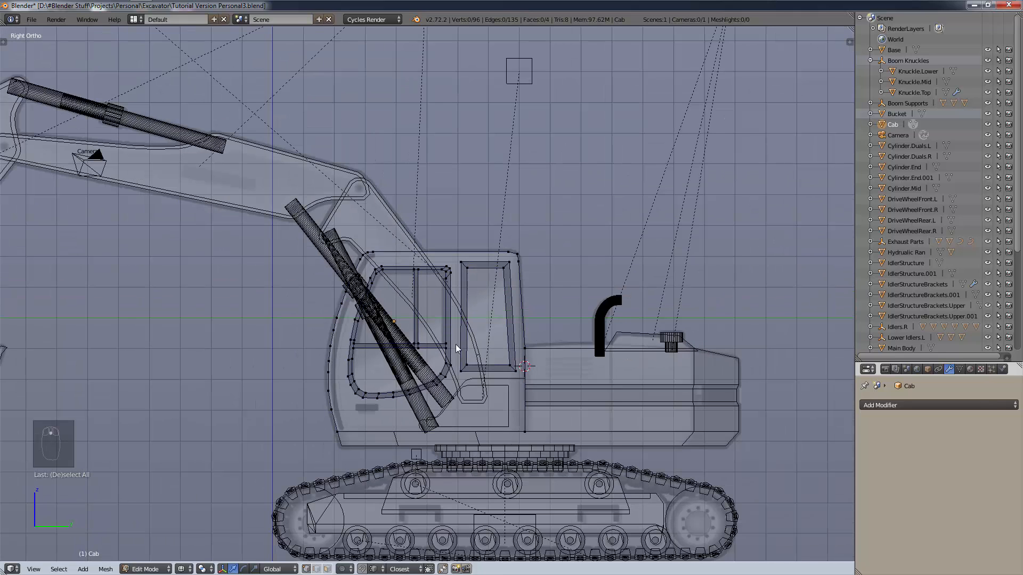
scroll(456, 342, up, 5)
mouse_move(491, 325)
middle_down()
mouse_move(439, 369)
mouse_move(430, 359)
middle_up()
key(z)
click(437, 408)
mouse_move(437, 409)
middle_down()
mouse_move(461, 416)
mouse_move(474, 391)
mouse_move(521, 389)
mouse_move(573, 360)
mouse_move(549, 329)
mouse_move(468, 361)
mouse_move(476, 392)
mouse_move(555, 372)
mouse_move(506, 390)
mouse_move(469, 385)
mouse_move(501, 386)
middle_up()
scroll(557, 222, up, 3)
key(KP_3)
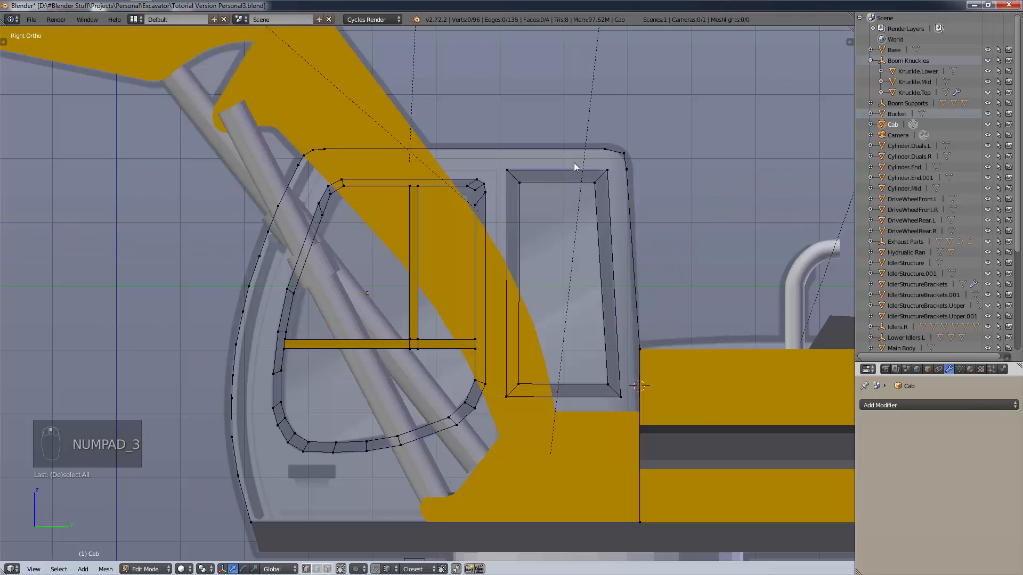
Duplicate the complete door and rear window frames and move the copy along X onto the cab's opposite side wall.
key(b)
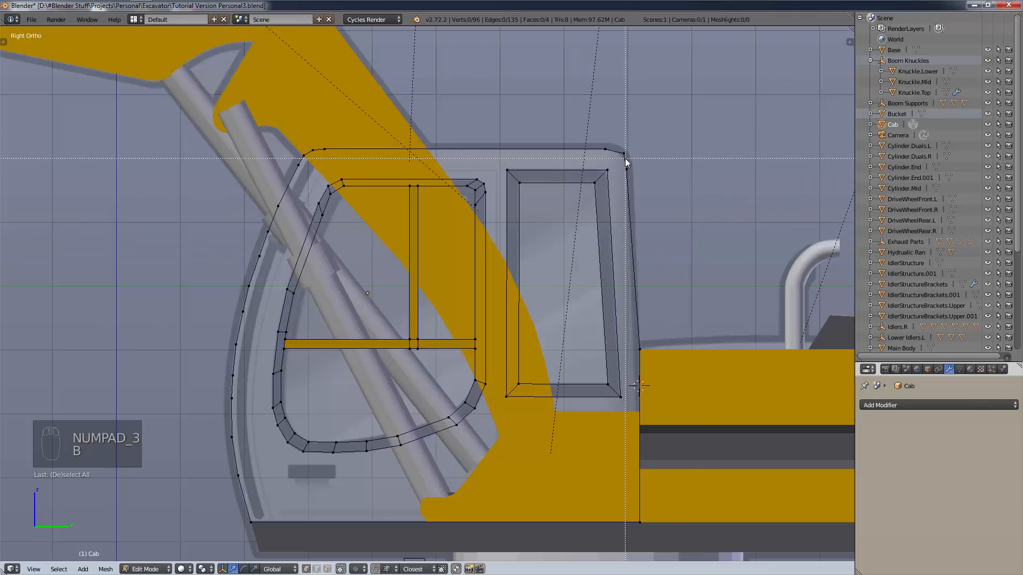
drag(624, 160, 318, 498)
key(c)
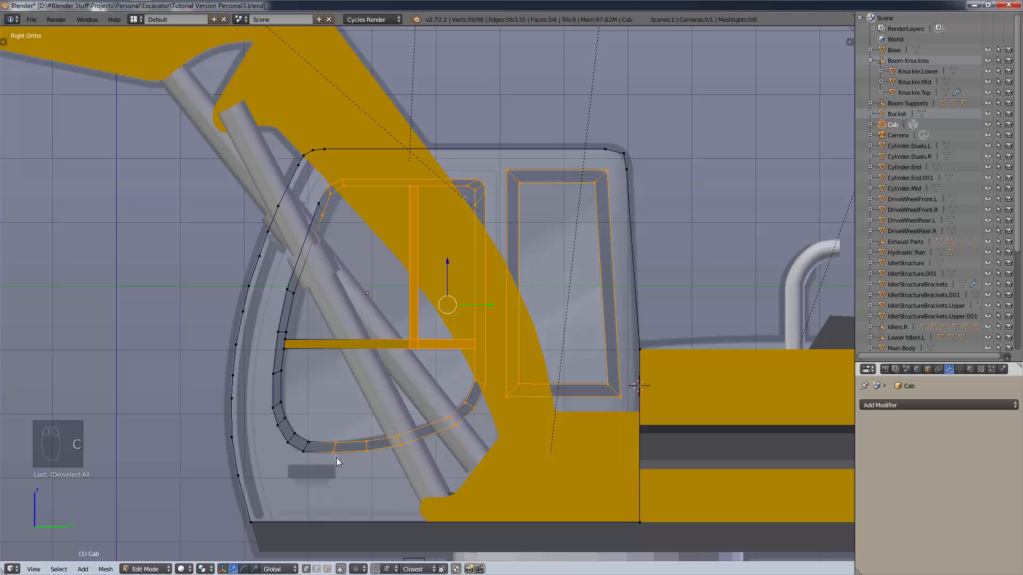
middle_drag(349, 458, 326, 450)
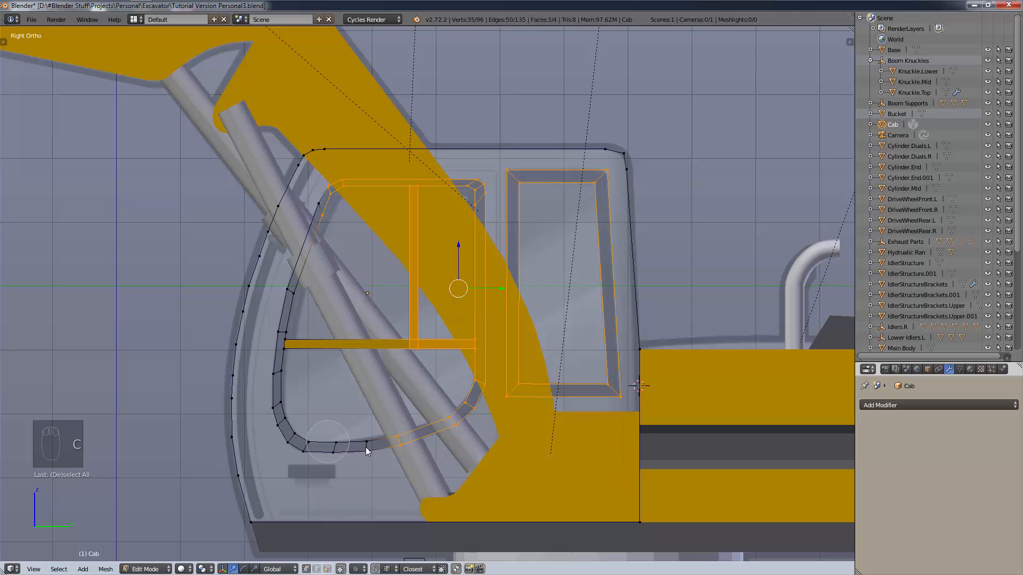
mouse_move(356, 448)
mouse_down()
mouse_move(327, 471)
mouse_move(350, 450)
mouse_move(290, 445)
mouse_move(278, 387)
mouse_move(285, 320)
mouse_move(334, 198)
mouse_up()
scroll(350, 451, down, 1)
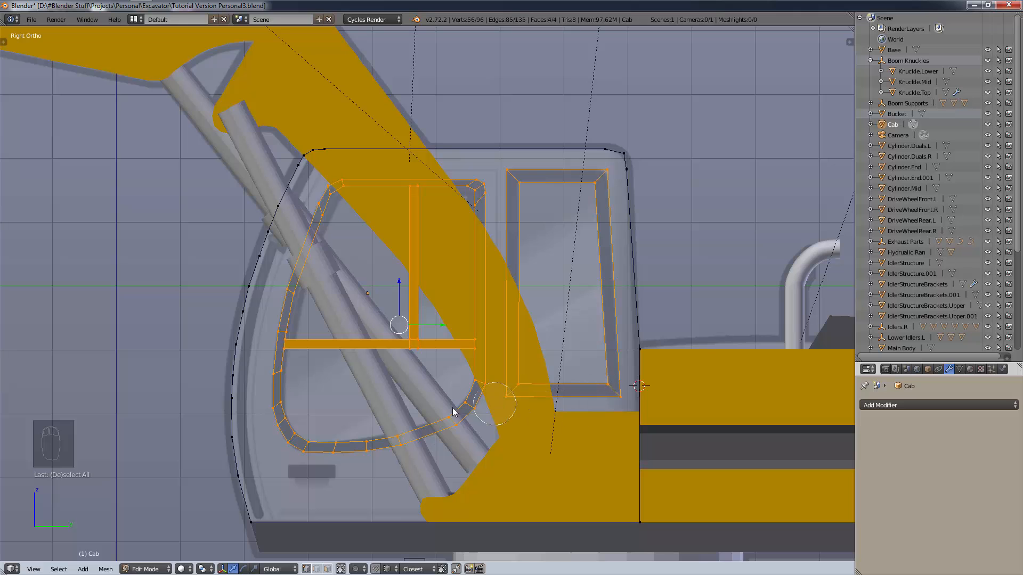
scroll(516, 413, down, 4)
key(shift+d)
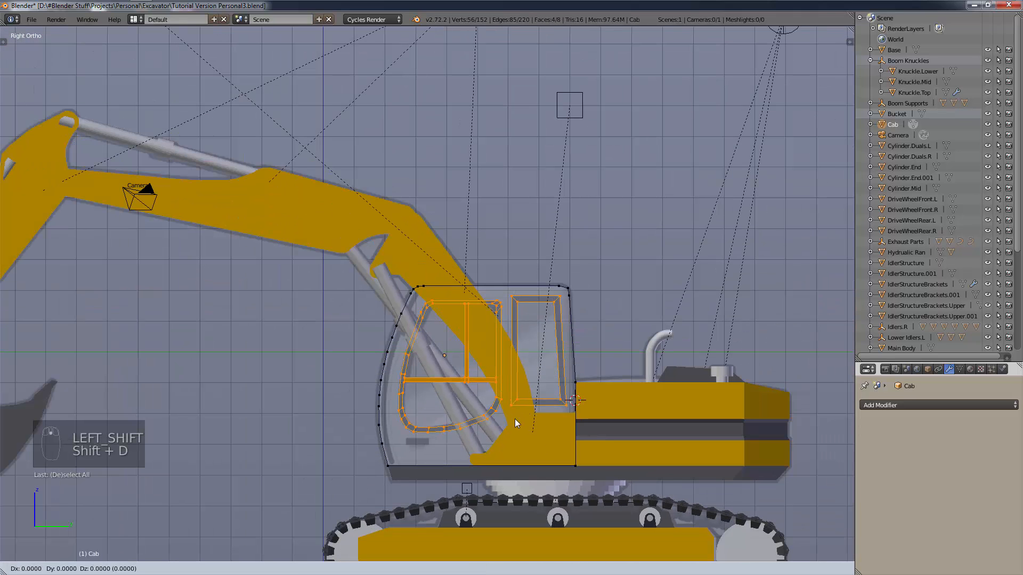
key(KP_1)
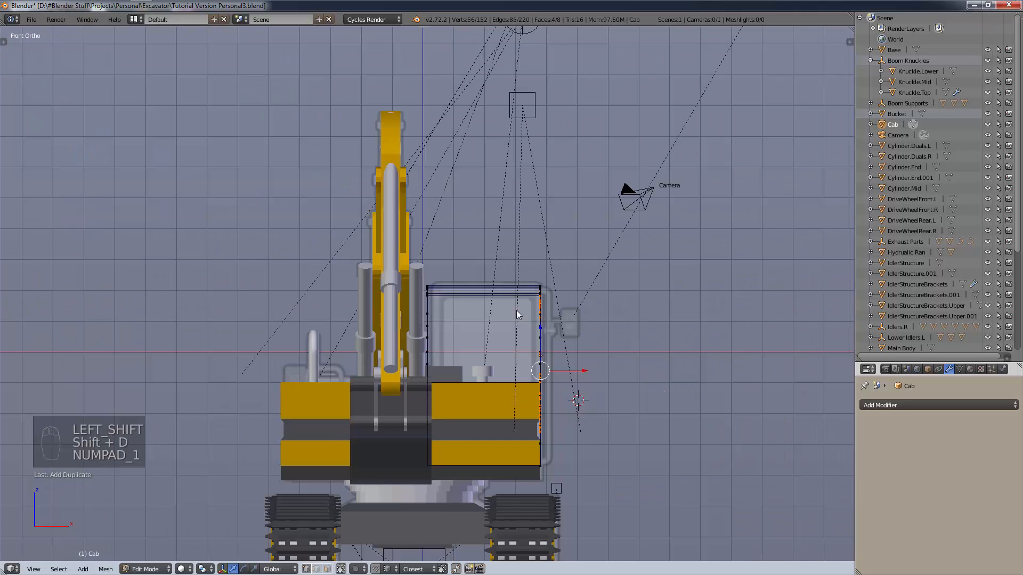
scroll(533, 362, up, 4)
scroll(532, 360, down, 2)
key(g)
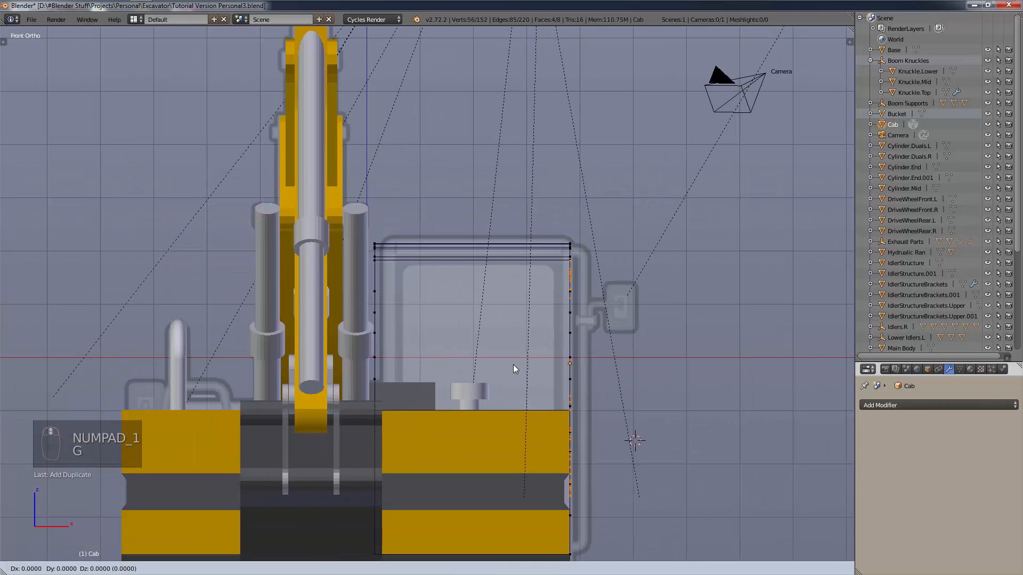
click(379, 343)
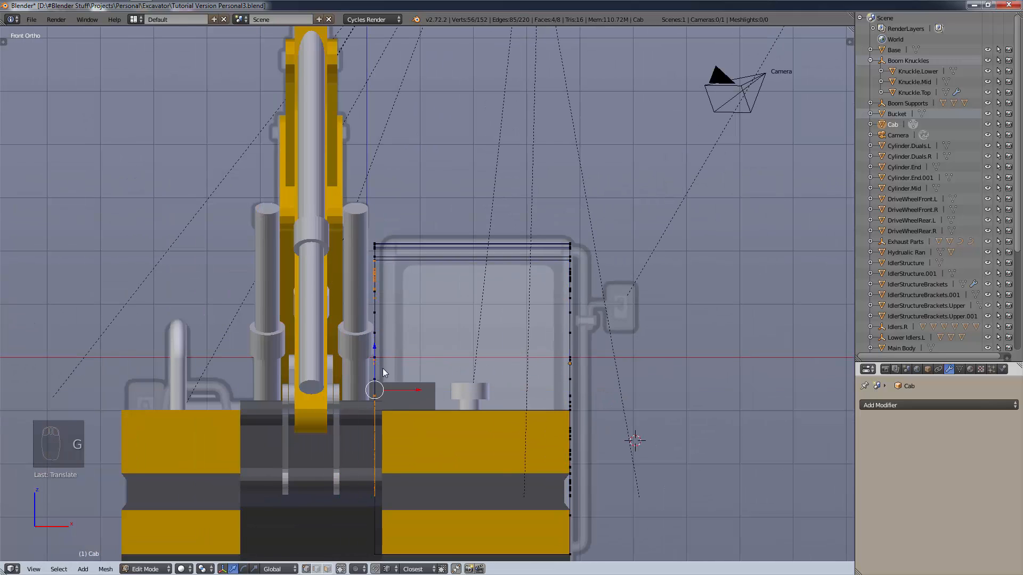
Try to fill the entire selected cab mesh with faces, then undo the fill.
middle_drag(382, 368, 533, 418)
scroll(499, 375, up, 2)
middle_drag(499, 375, 757, 369)
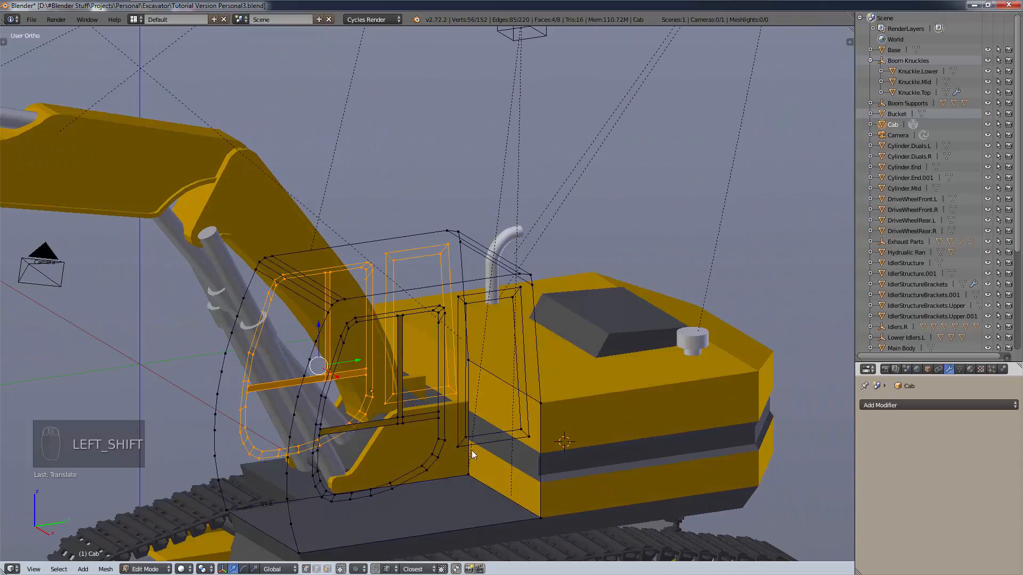
shift+middle_drag(473, 452, 490, 405)
scroll(490, 405, up, 1)
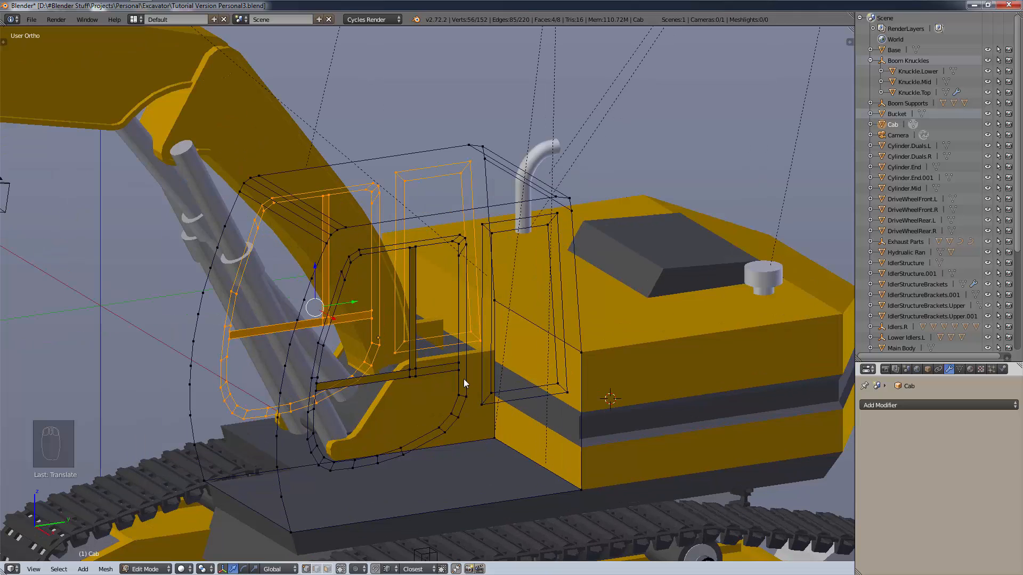
key(a)
key(a)
key(a)
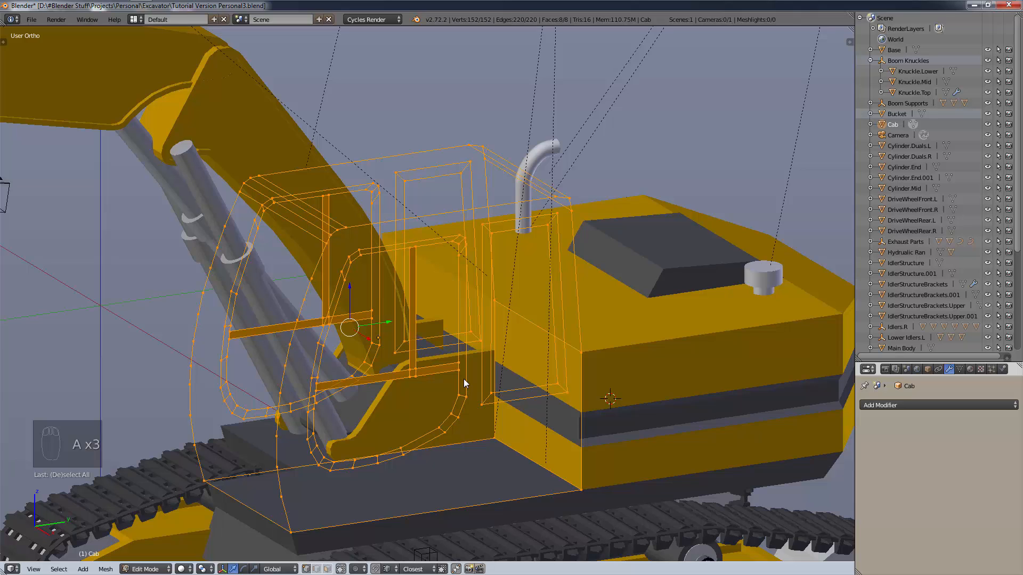
key(f)
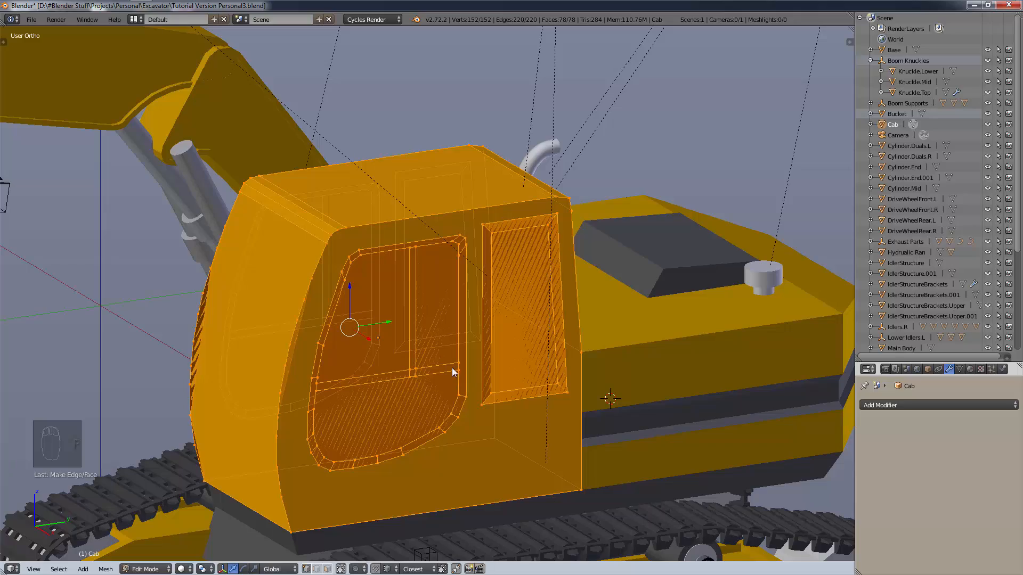
middle_drag(510, 231, 623, 273)
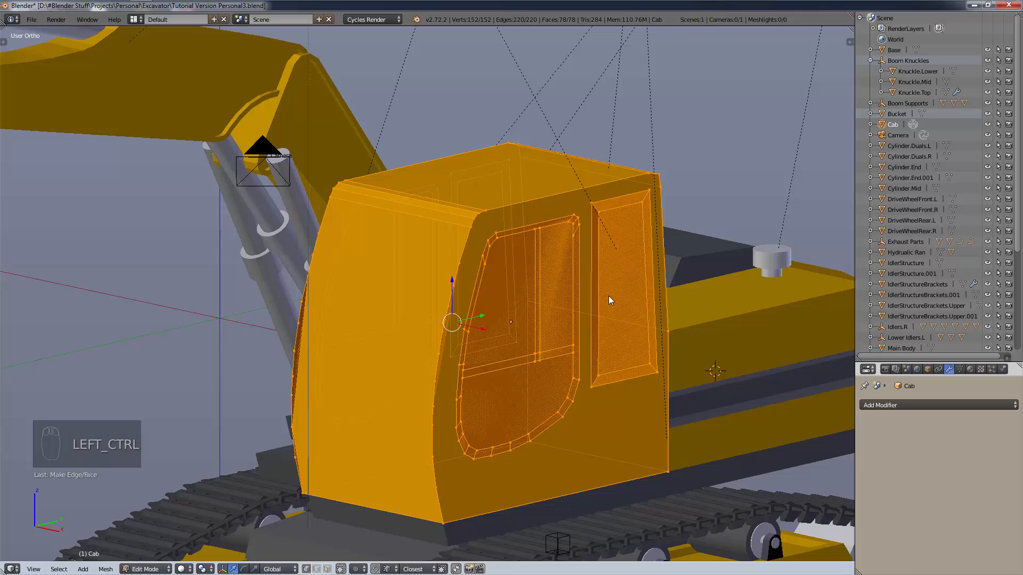
key(ctrl+z)
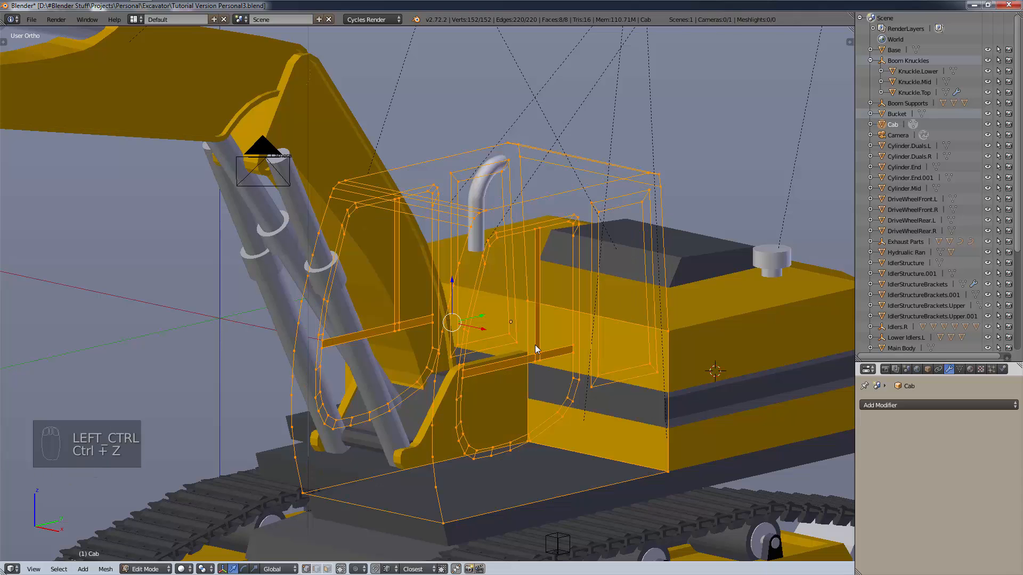
Try to build a face from two vertices near the upper front of the door window frame, then undo it.
middle_drag(537, 337, 418, 330)
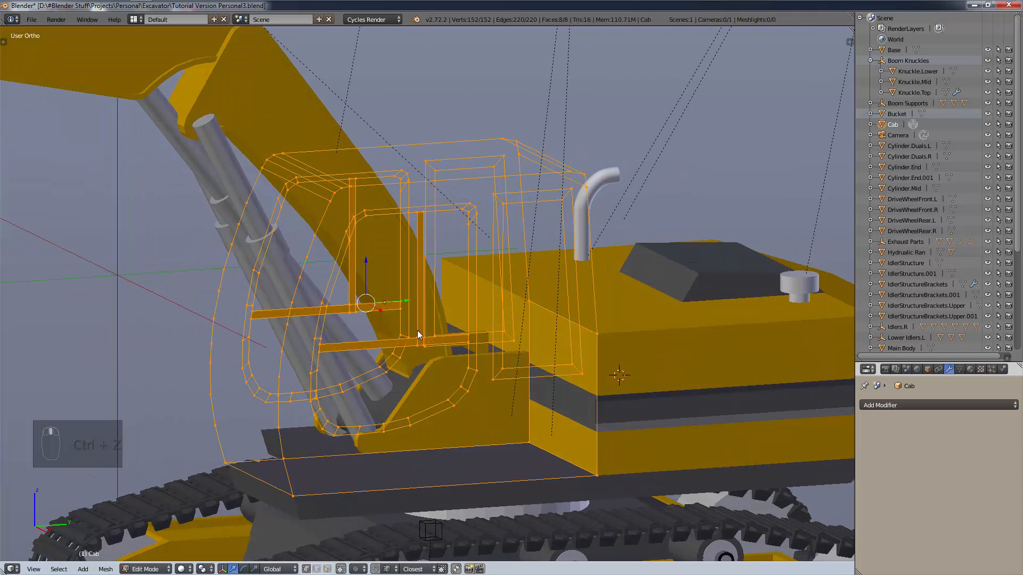
right_click(329, 288)
right_click(323, 287)
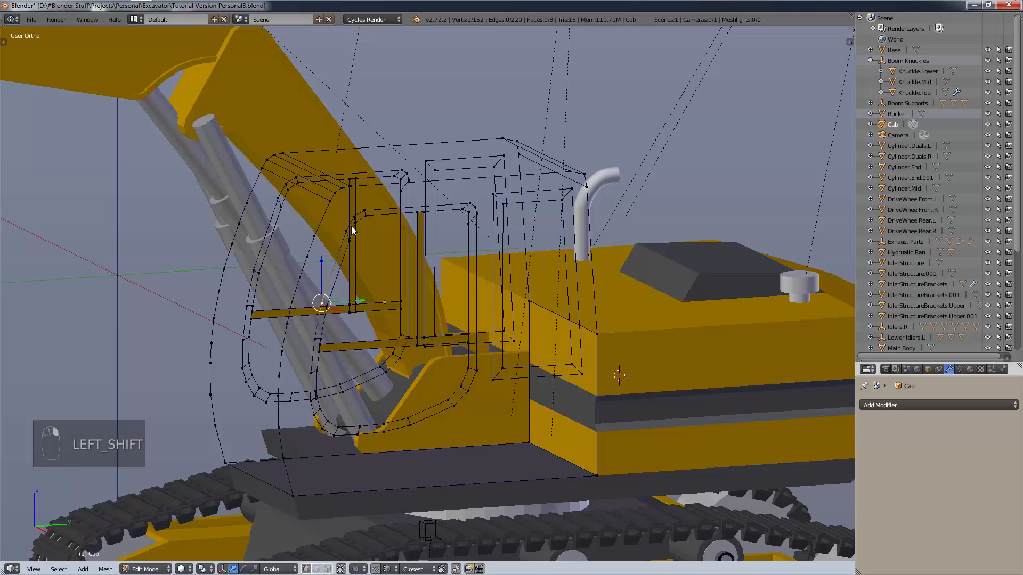
shift+right_click(347, 228)
key(f)
key(f)
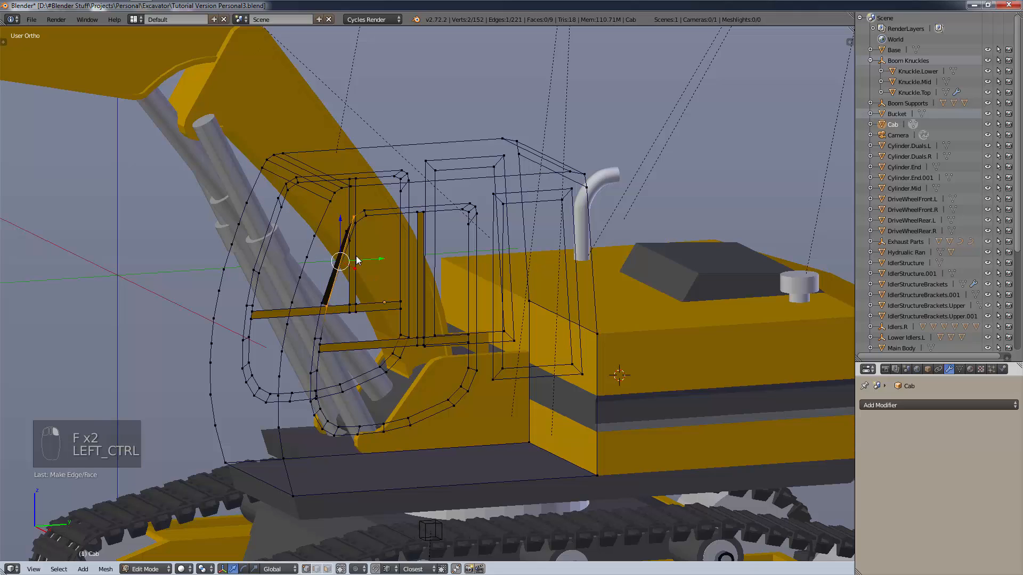
key(ctrl+z)
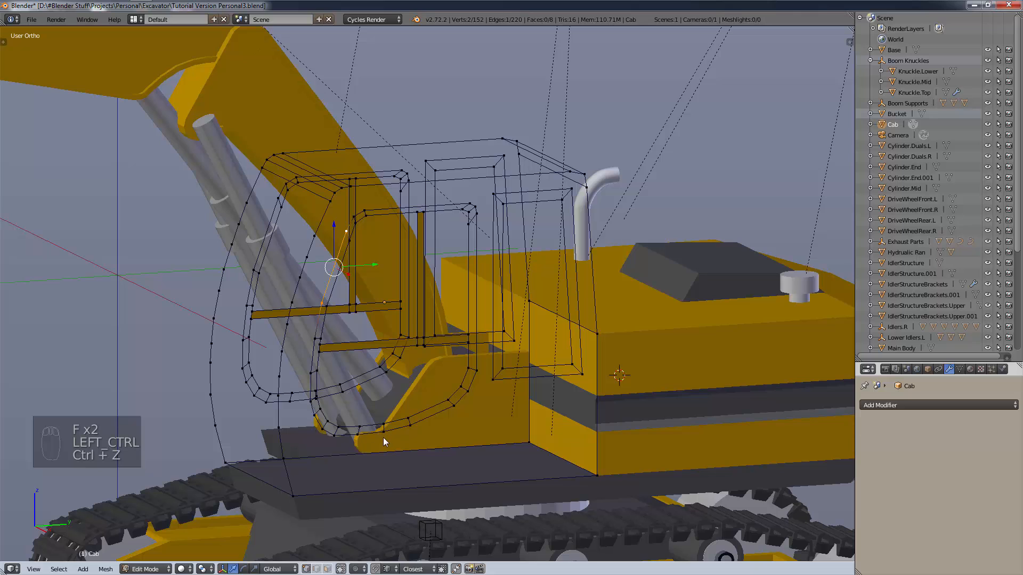
Select all of the cab's geometry, fill its outlines with faces in one operation and clear the selection.
key(a)
key(a)
key(a)
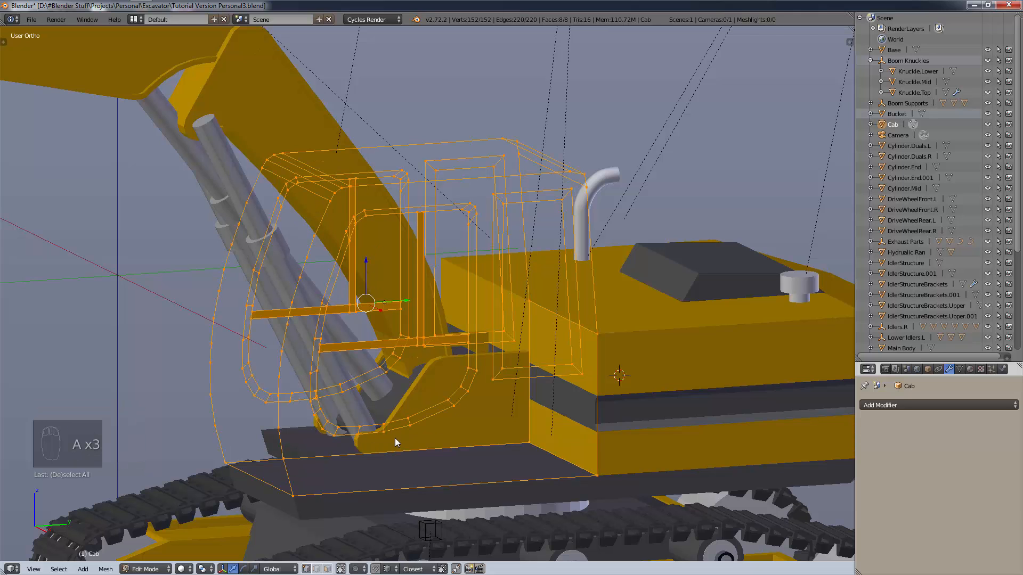
key(f)
key(a)
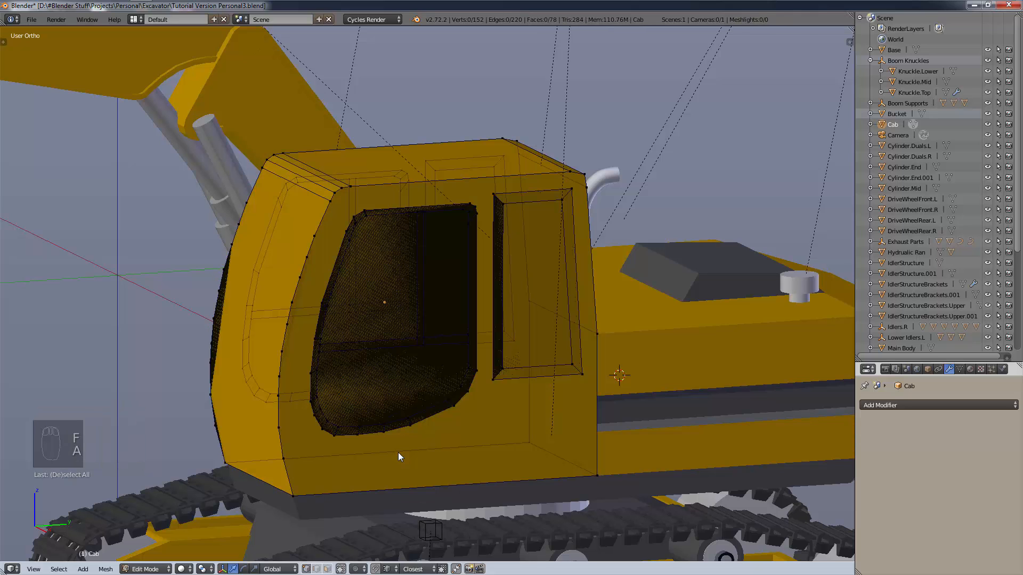
Undo the recent edits on the cab mesh back to its open wireframe without the filled shell faces.
middle_drag(399, 453, 442, 386)
mouse_move(401, 375)
right_down()
mouse_move(362, 302)
mouse_move(389, 388)
right_up()
right_click(389, 387)
middle_drag(500, 385, 549, 393)
key(ctrl+z)
key(ctrl+z)
key(ctrl+z)
key(ctrl+z)
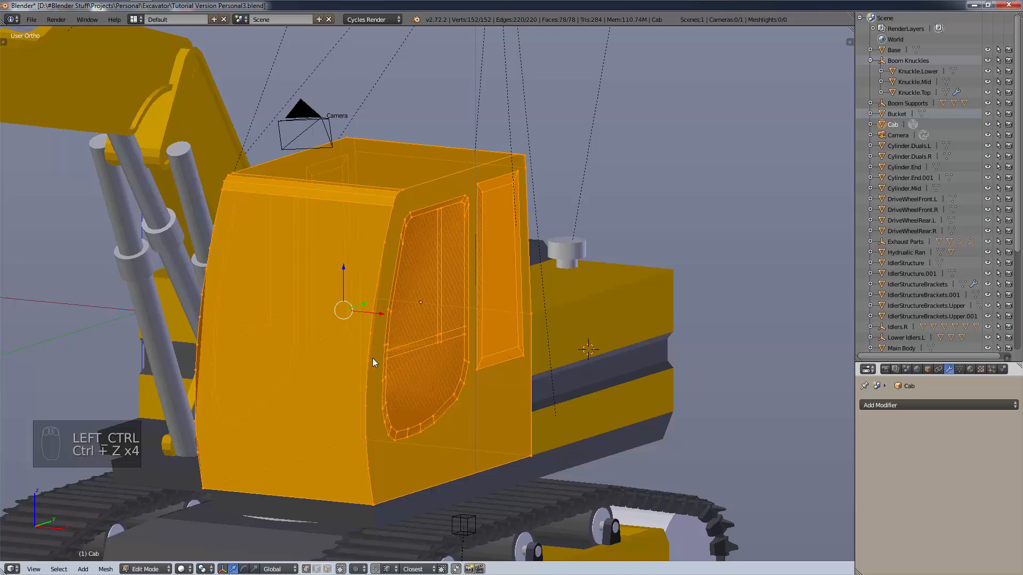
key(ctrl+z)
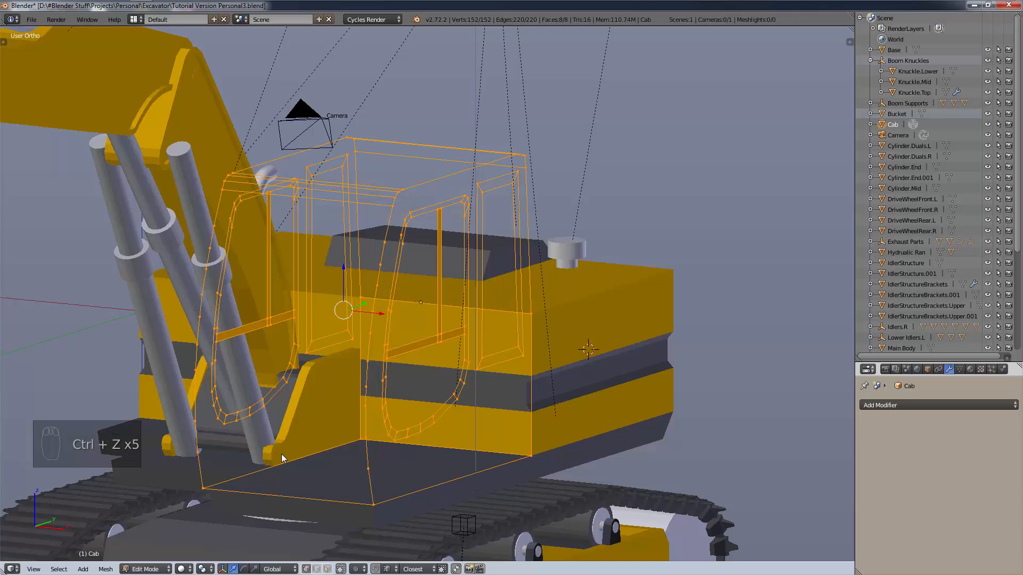
Circle-select all vertices on the far side of the cab and delete them, keeping only the near side outline.
key(a)
middle_drag(267, 450, 273, 445)
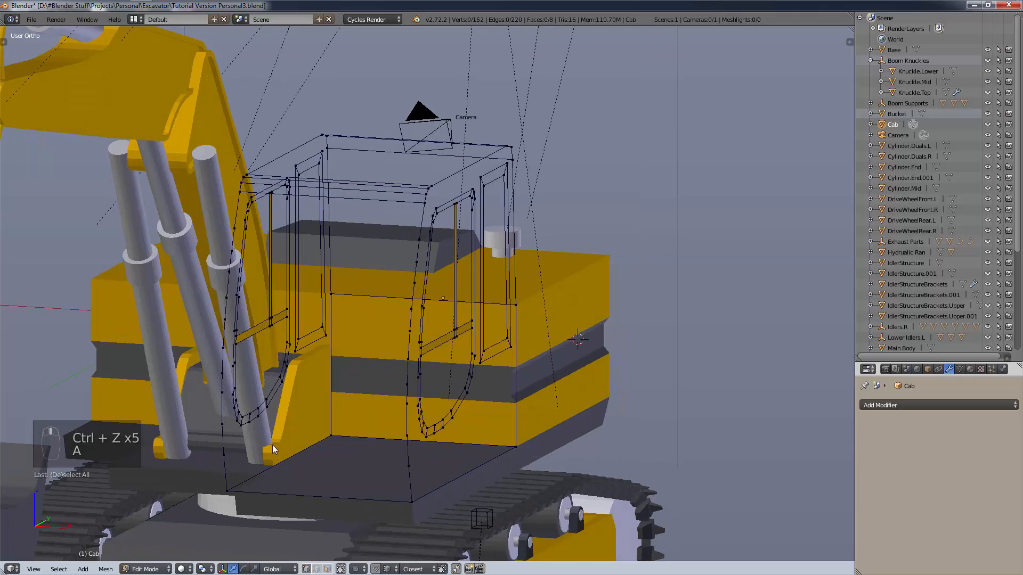
key(c)
mouse_move(218, 499)
mouse_down()
mouse_move(234, 476)
mouse_move(315, 429)
mouse_move(334, 232)
mouse_move(327, 151)
mouse_move(285, 296)
mouse_up()
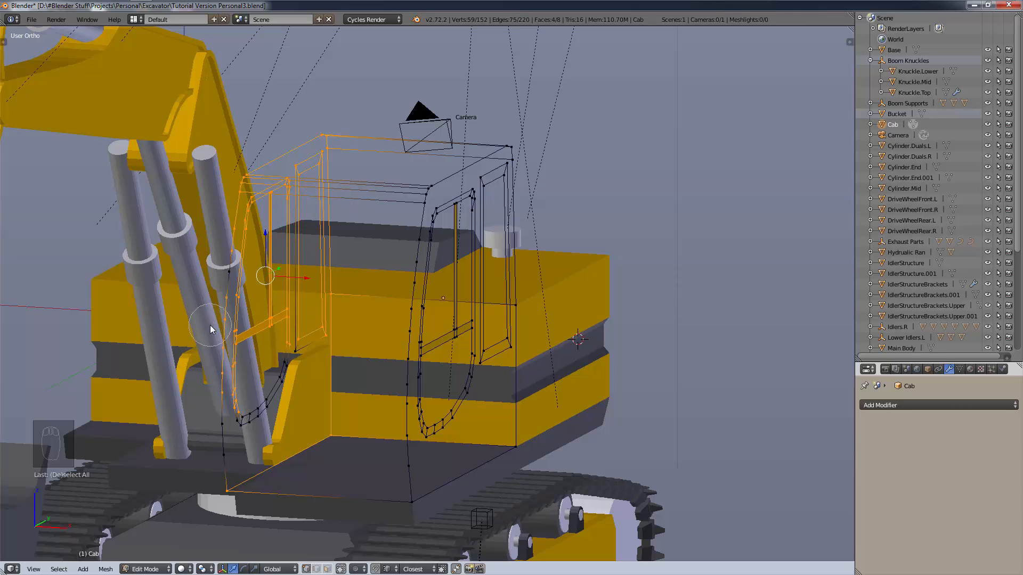
scroll(269, 373, down, 10)
click(272, 372)
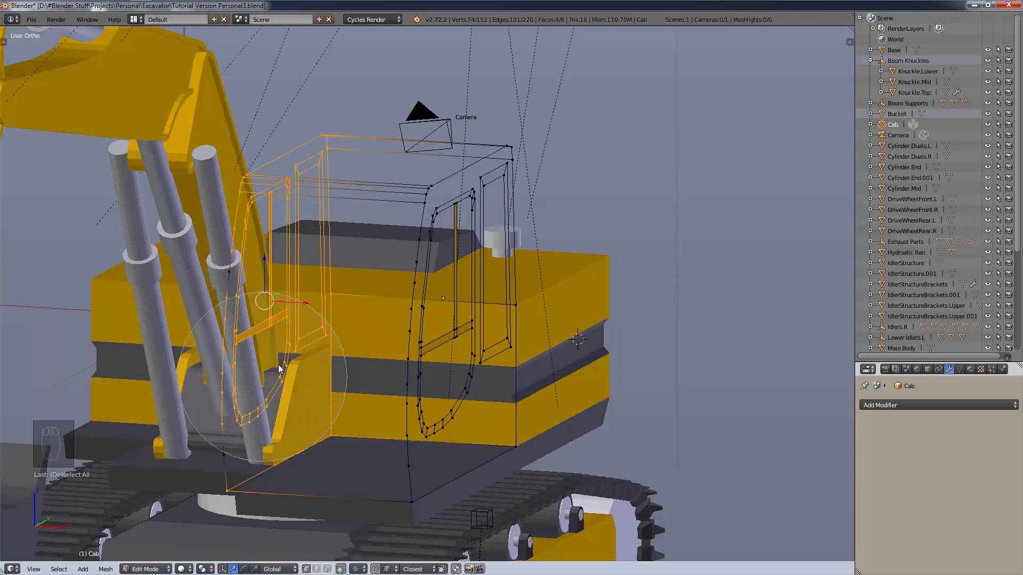
click(246, 474)
right_click(266, 422)
key(x)
click(227, 419)
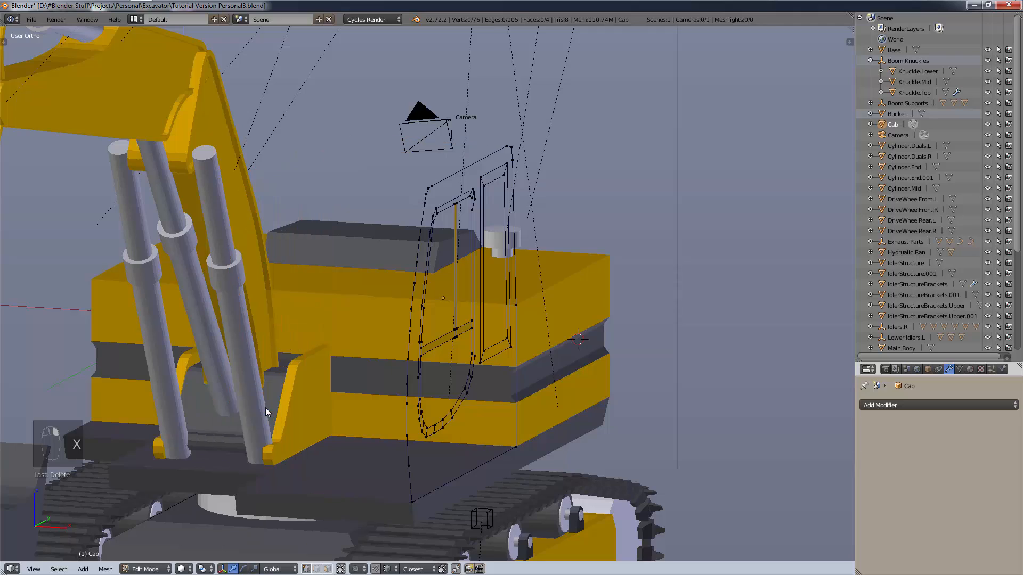
Try to fill the rear upright of the large side window frame with faces in the right side view.
middle_drag(265, 408, 132, 219)
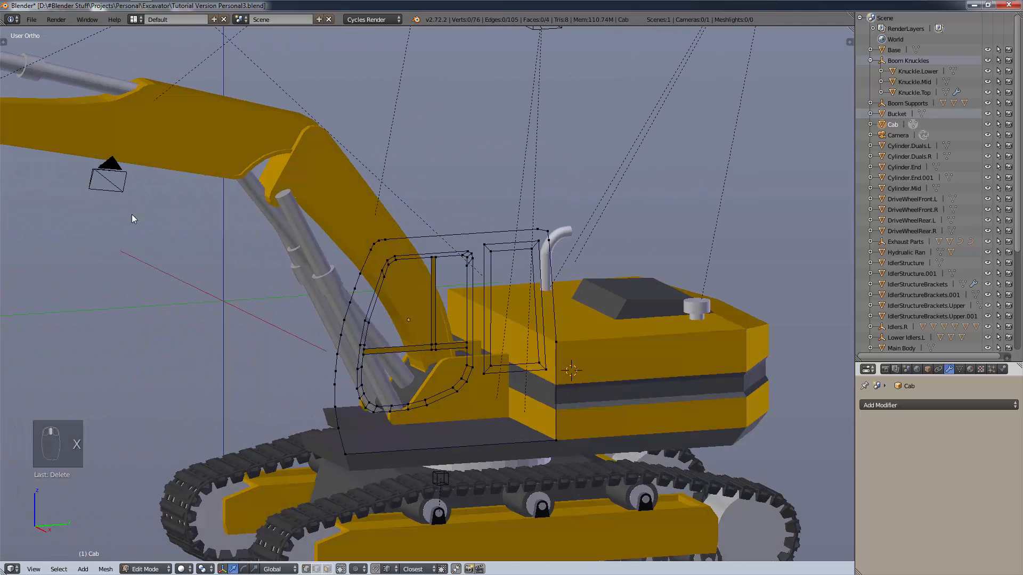
middle_drag(525, 324, 498, 311)
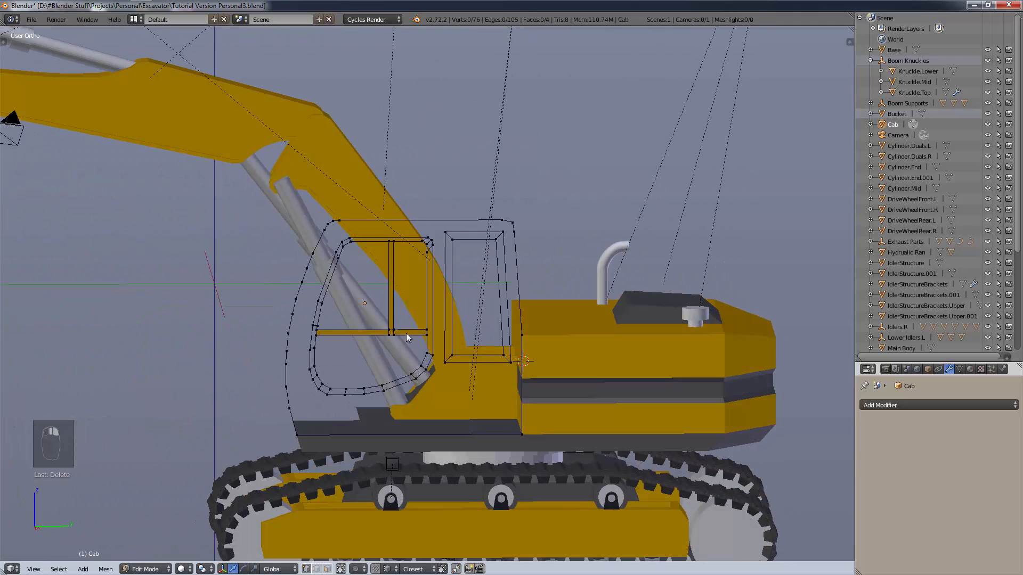
key(KP_3)
scroll(471, 357, up, 4)
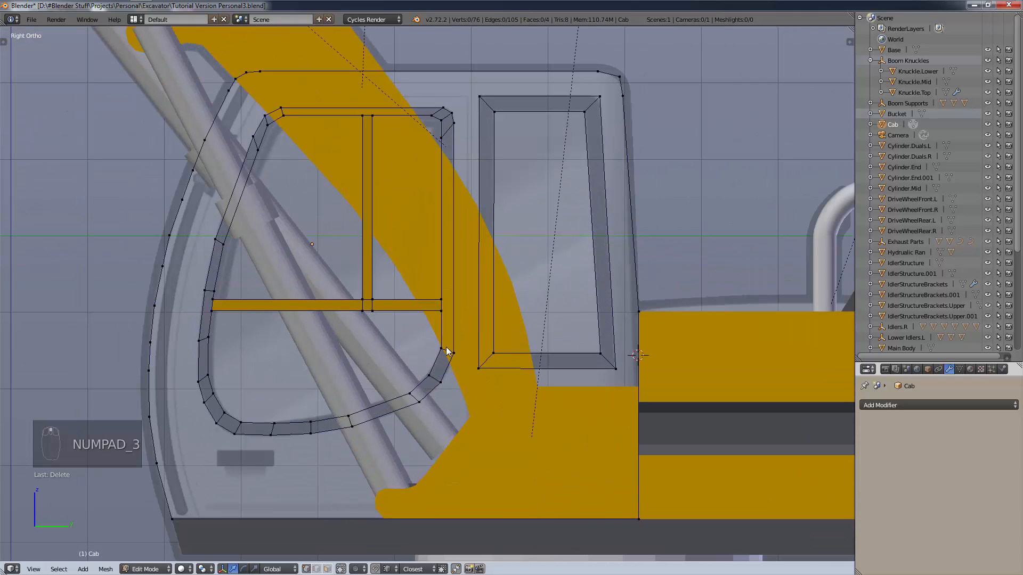
shift+right_click(448, 352)
key(f)
key(f)
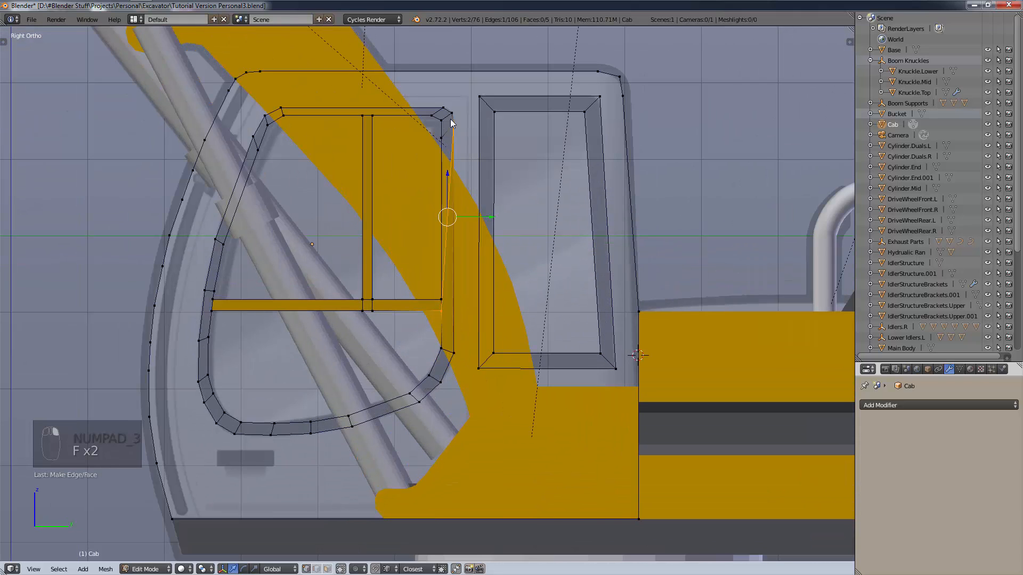
key(ctrl+z)
Fill the rear upright and the upper rear corner of the large window frame with faces.
shift+right_click(453, 123)
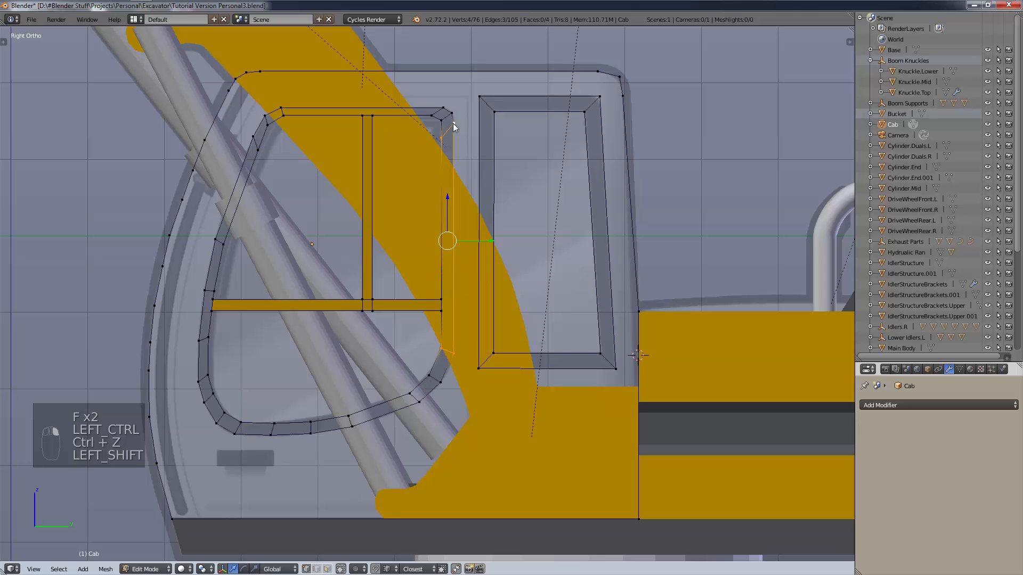
key(f)
key(f)
key(f)
right_click(442, 137)
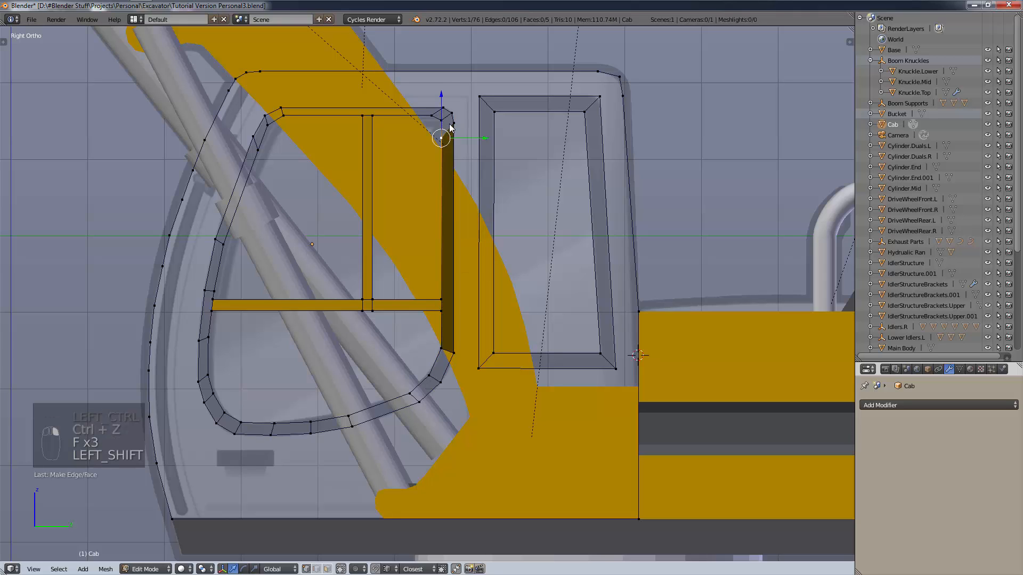
shift+right_click(453, 123)
key(f)
key(f)
key(f)
key(f)
key(f)
Try to fill the large window frame's top strip by extending faces past the vertical divider.
key(f)
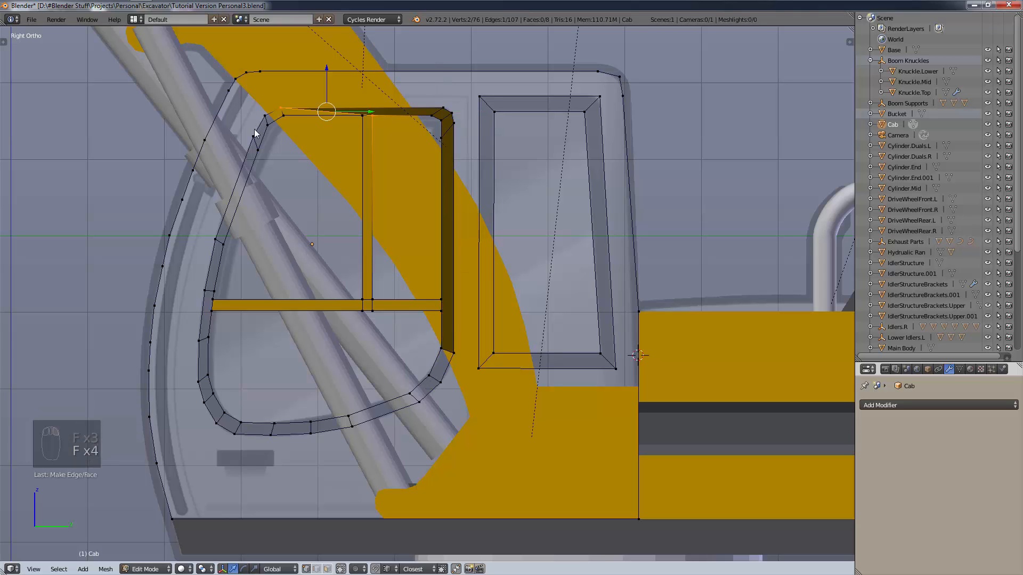
key(ctrl+z)
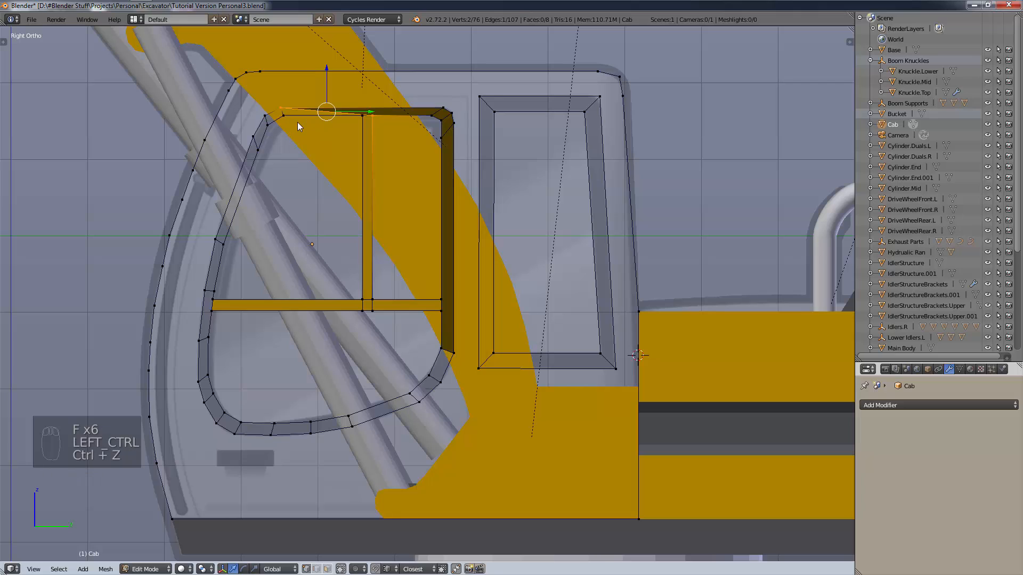
right_click(360, 116)
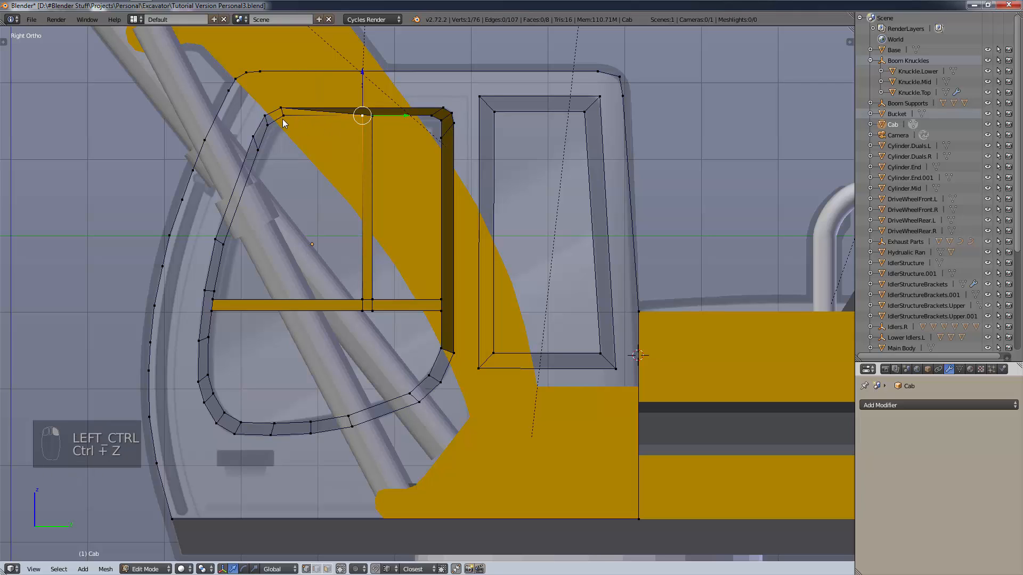
scroll(322, 99, up, 3)
middle_drag(323, 101, 314, 180)
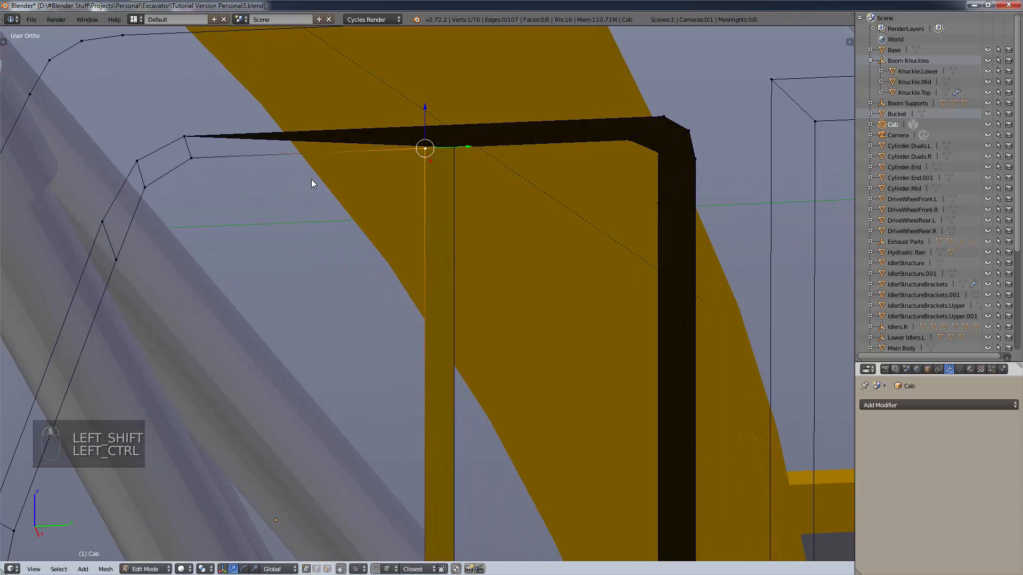
key(ctrl+z)
key(ctrl+z)
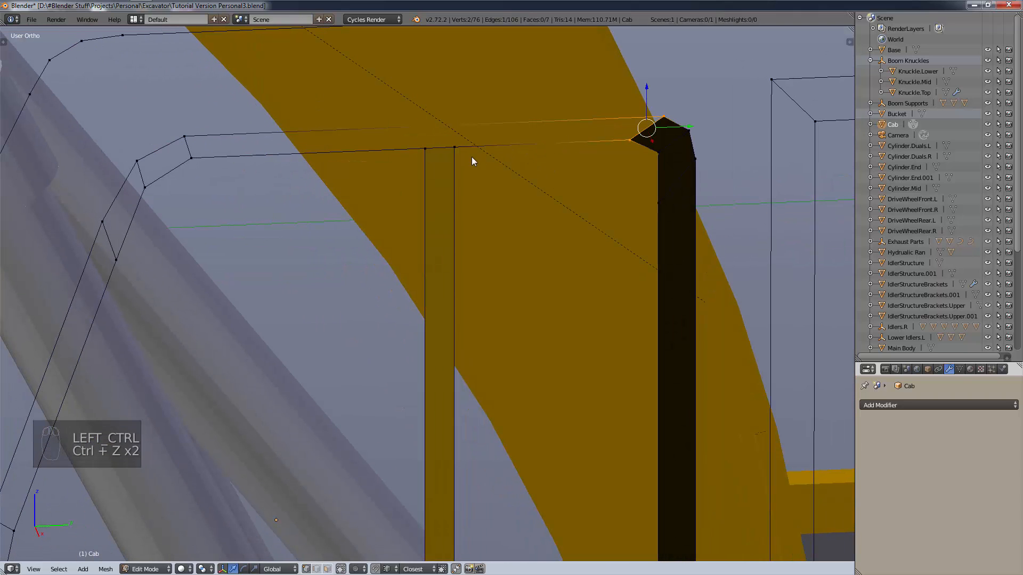
key(f)
key(f)
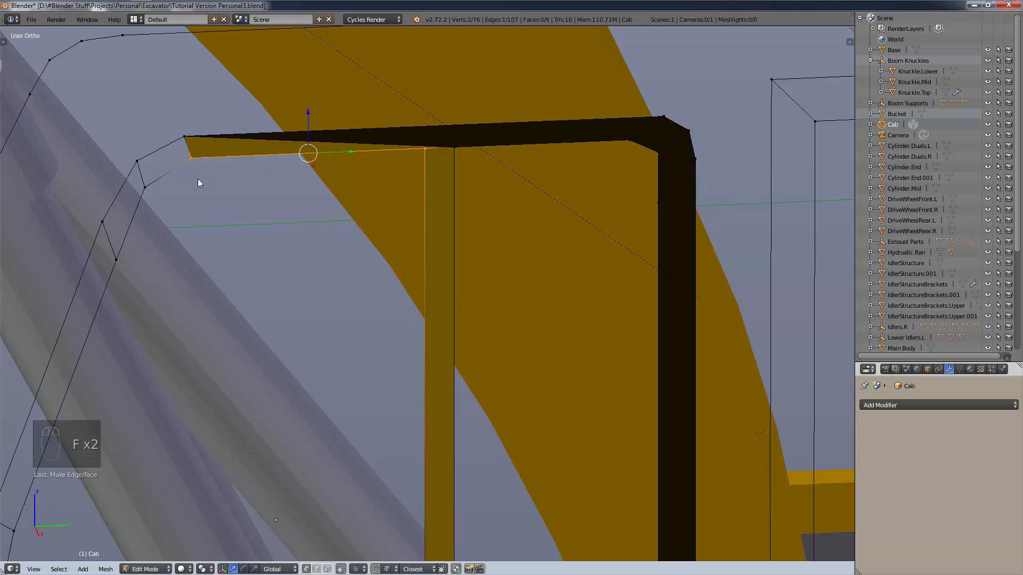
scroll(212, 246, down, 3)
shift+middle_drag(258, 251, 366, 167)
key(ctrl+z)
key(ctrl+z)
key(ctrl+z)
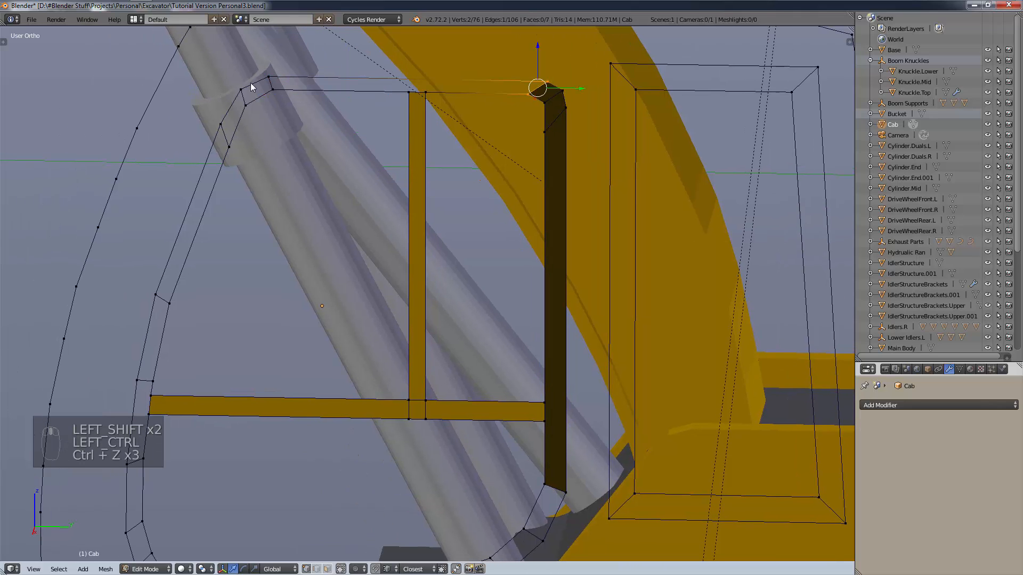
Fill the large window frame's whole top strip with one face that includes the two divider vertices.
shift+right_click(408, 95)
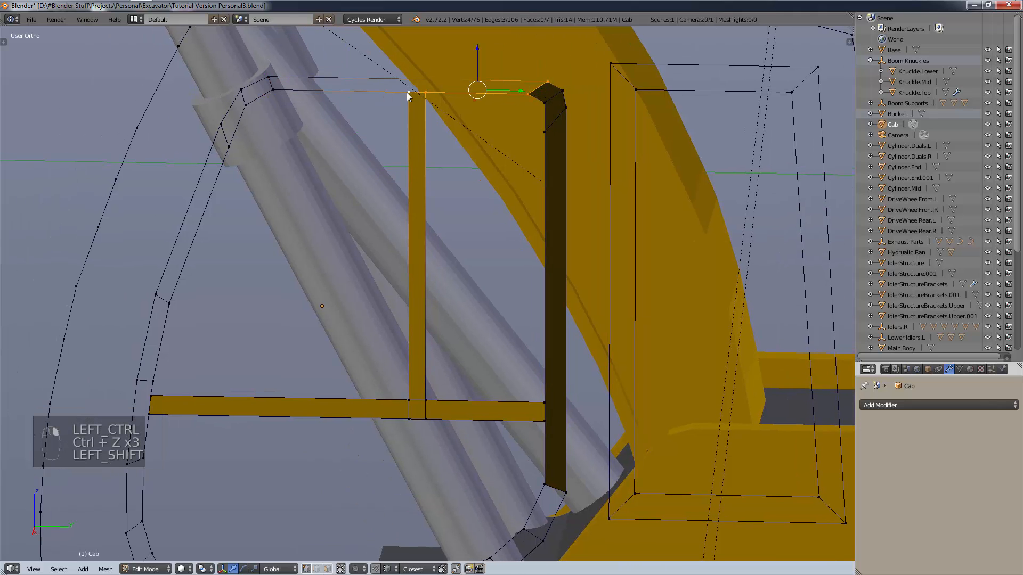
shift+right_click(270, 84)
key(f)
key(f)
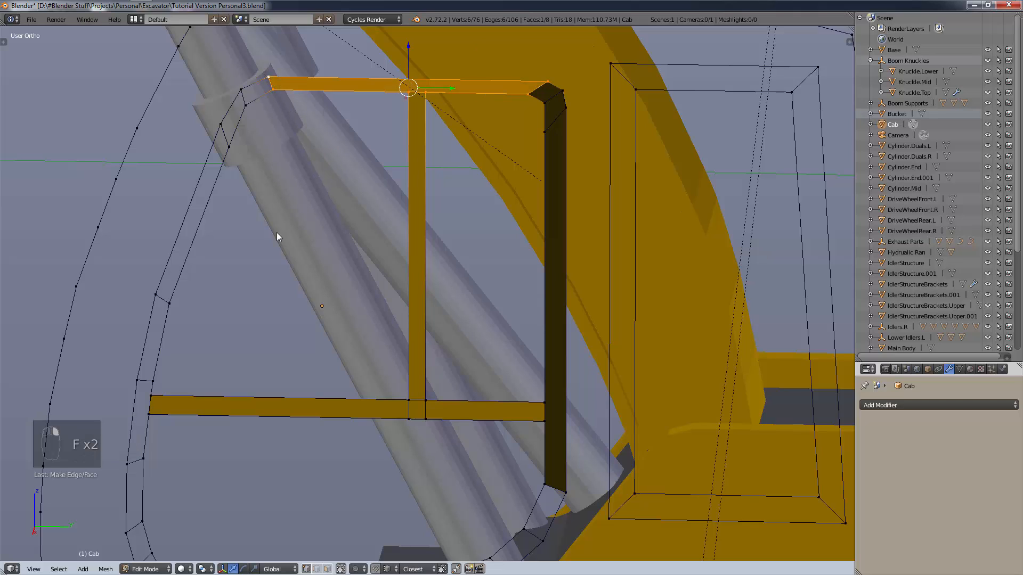
key(a)
Fill the upper front corner and front strip of the large window frame down to just above the horizontal bar.
shift+right_click(275, 91)
key(f)
key(f)
key(f)
key(f)
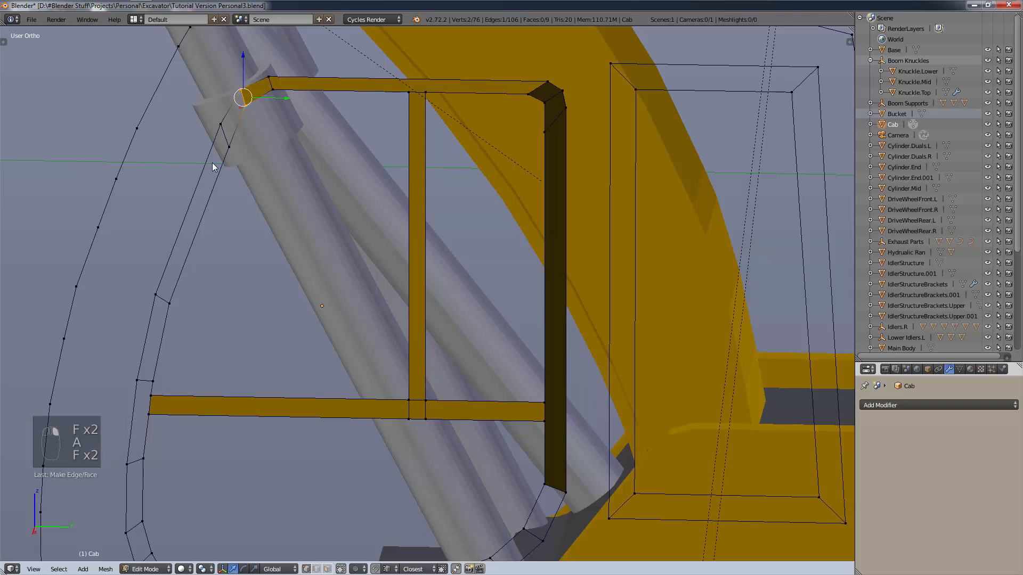
key(f)
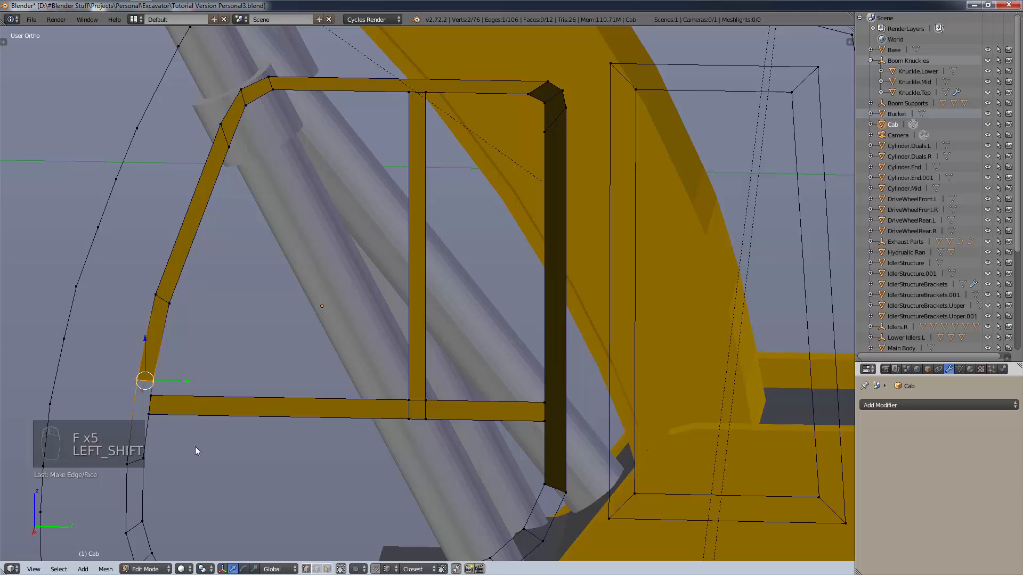
Fill the front frame section beside the horizontal bar with one face that includes the bar's end vertices.
shift+middle_drag(195, 446, 230, 155)
shift+right_click(200, 202)
shift+right_click(201, 223)
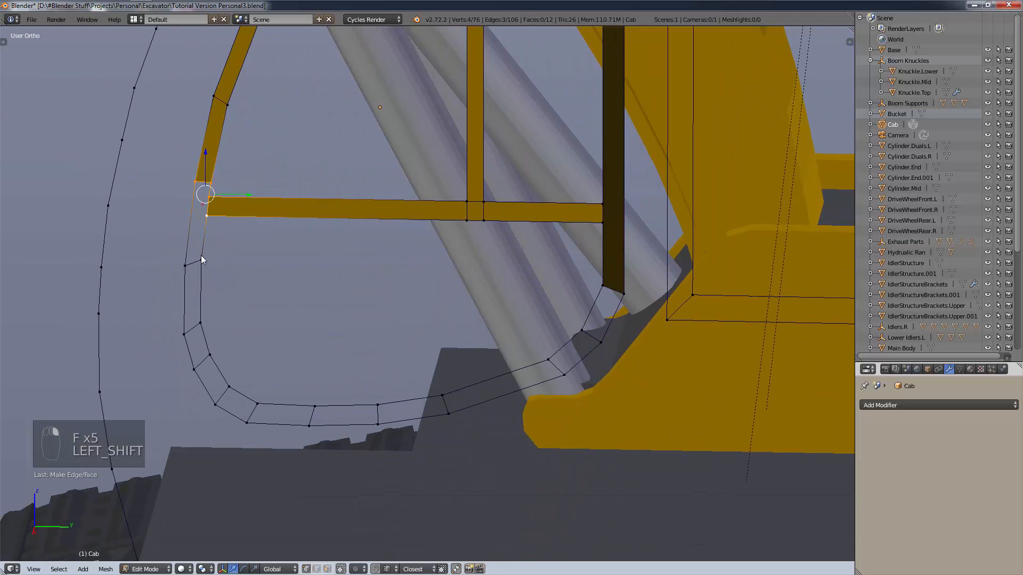
shift+right_click(201, 255)
shift+right_click(190, 265)
key(f)
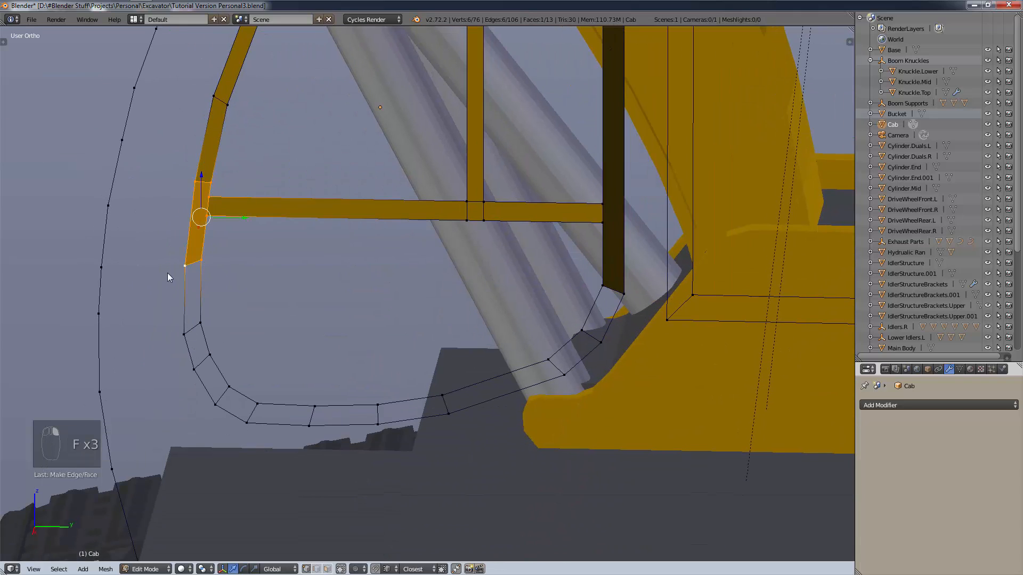
Fill the remaining large window frame sections from below the horizontal bar around the bottom to the rear upright.
shift+right_click(201, 260)
shift+right_click(185, 265)
key(a)
right_click(178, 267)
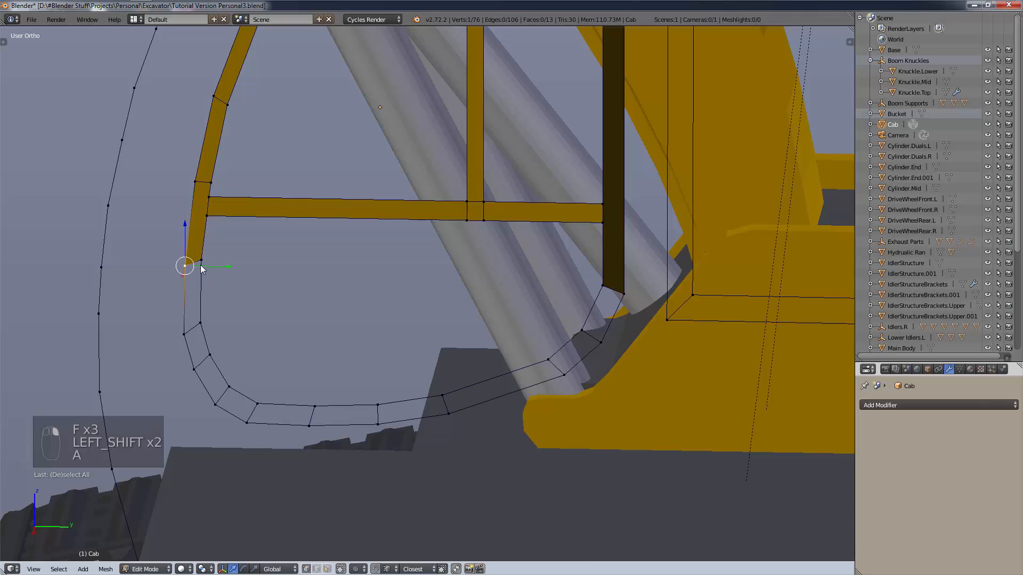
shift+right_click(200, 262)
key(f)
key(f)
key(f)
key(f)
key(f)
key(f)
key(f)
key(f)
key(f)
key(f)
key(f)
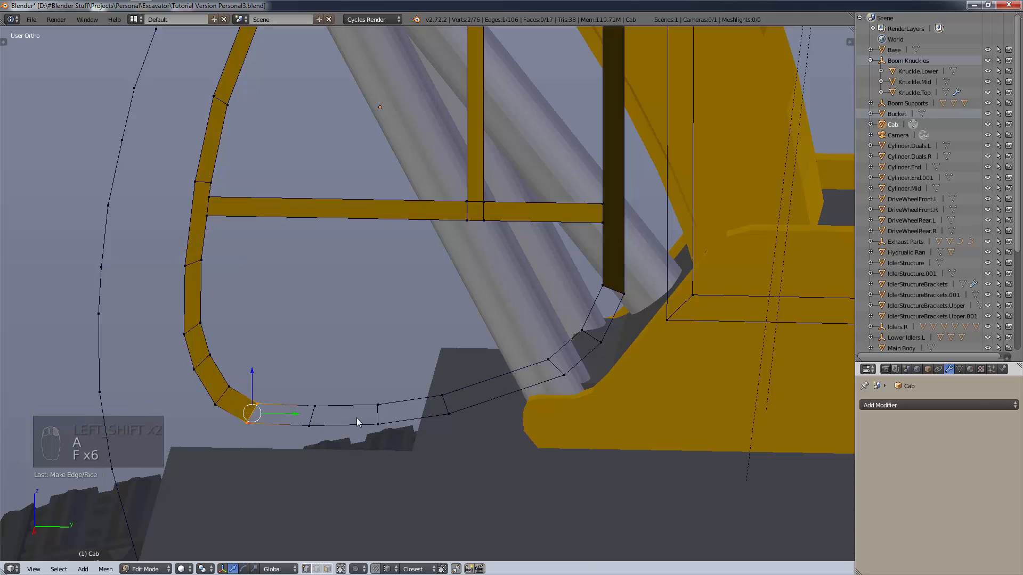
key(f)
key(f)
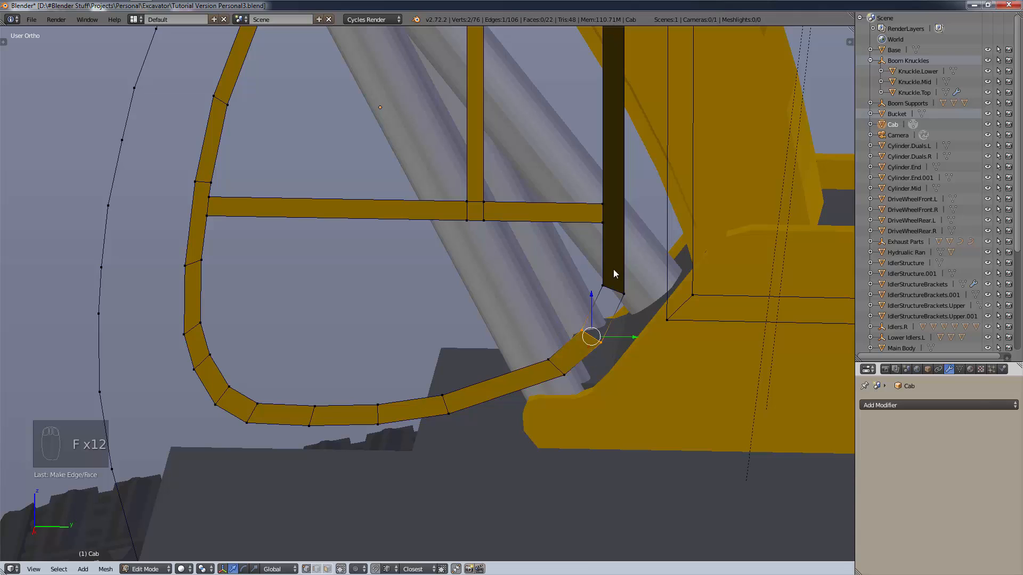
Fill all four sides of the smaller rear window frame with faces.
scroll(618, 289, down, 2)
shift+middle_drag(619, 280, 557, 132)
right_click(563, 112)
shift+right_click(579, 129)
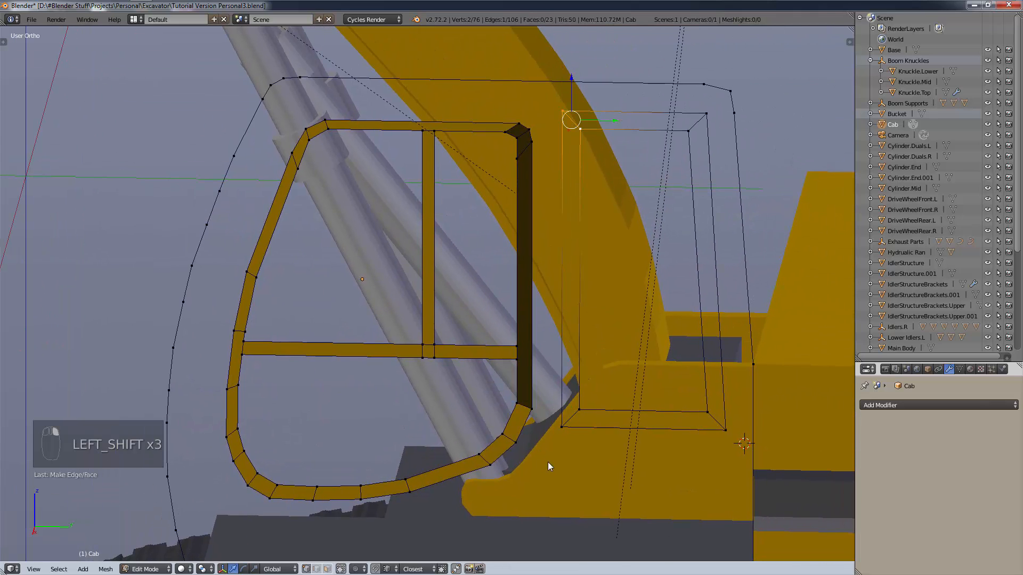
key(f)
key(f)
key(f)
key(f)
key(f)
key(f)
key(f)
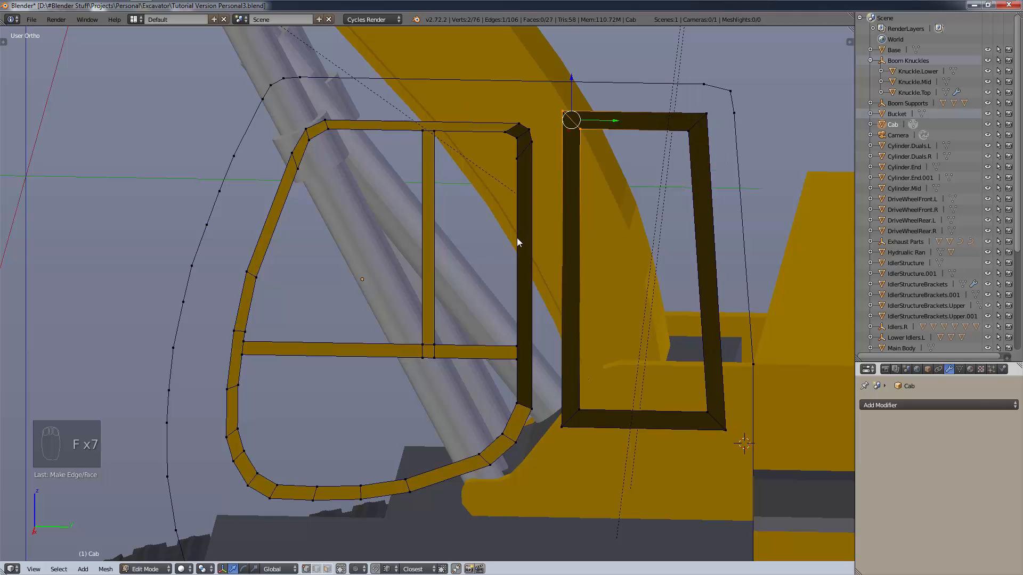
key(a)
Select the outer edge loops of both window frames plus the cab outline, and fill the cab side panel between them.
scroll(490, 385, down, 4)
shift+middle_drag(503, 422, 502, 360)
scroll(495, 372, up, 1)
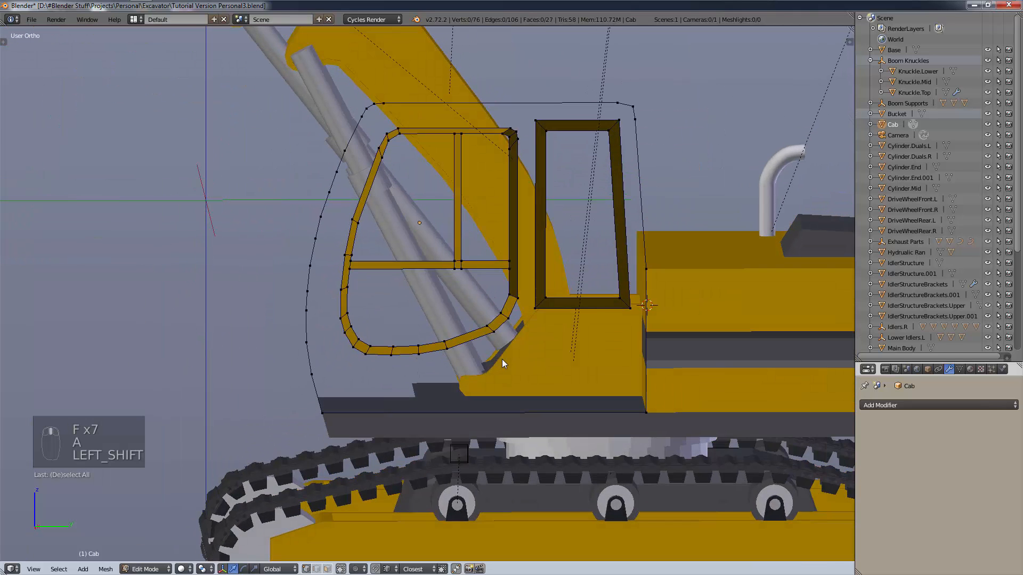
scroll(468, 351, up, 1)
alt+right_click(469, 340)
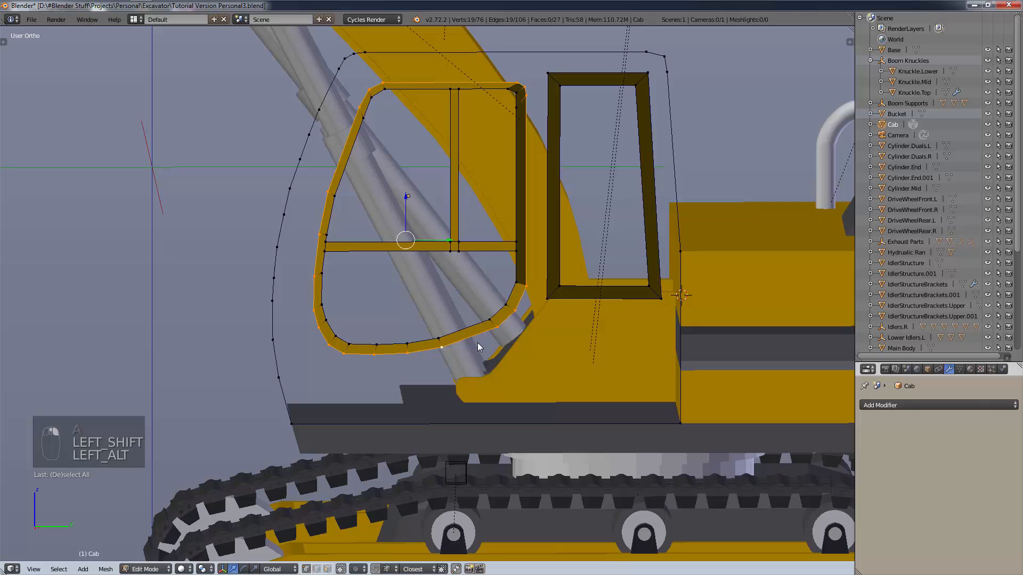
alt+shift+right_click(579, 299)
scroll(560, 361, down, 2)
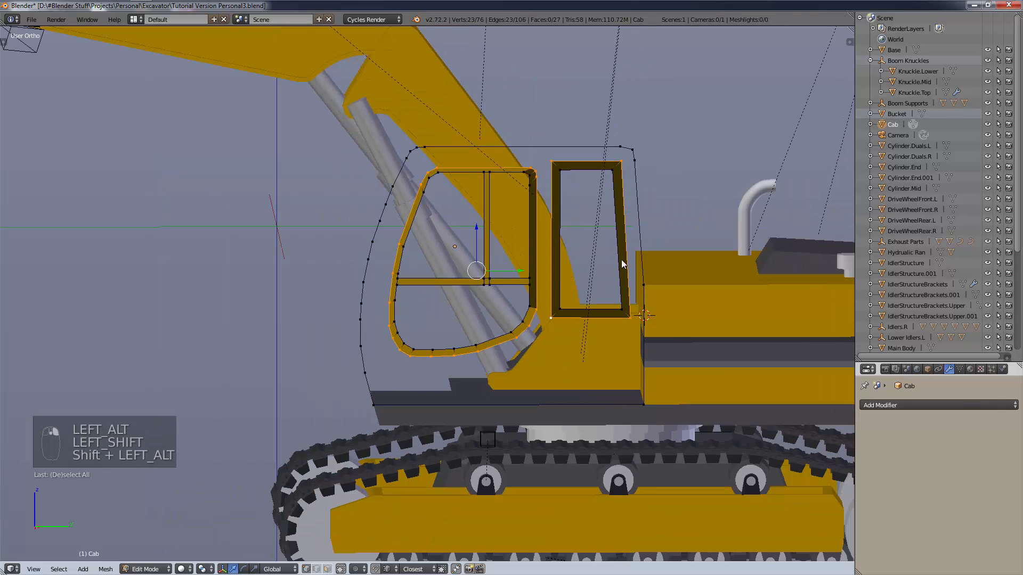
alt+shift+right_click(640, 235)
key(f)
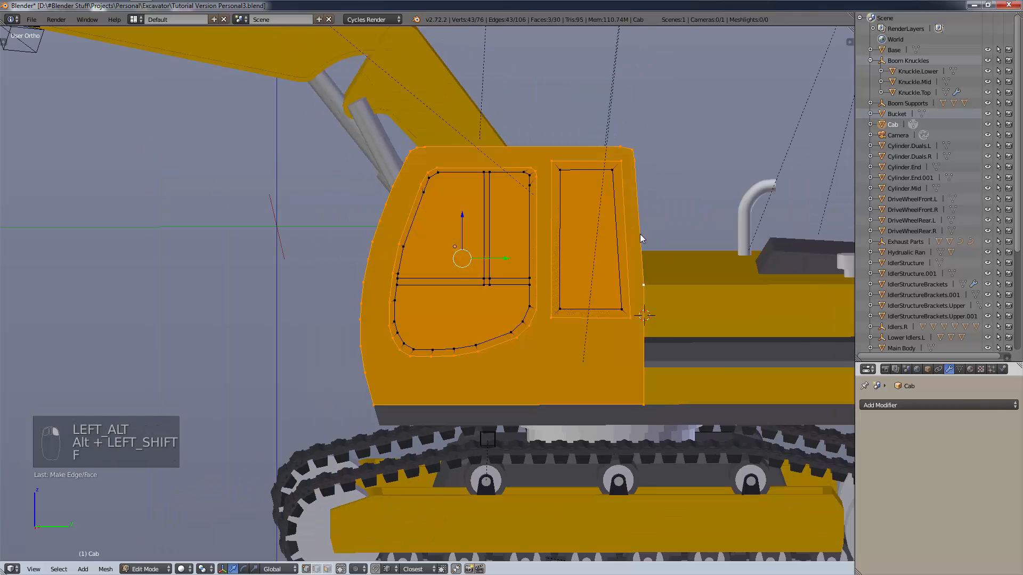
key(a)
Switch to face selection, pick individual window frame faces, and try moving the large cab side panel face.
middle_drag(638, 238, 516, 382)
click(327, 569)
right_click(472, 363)
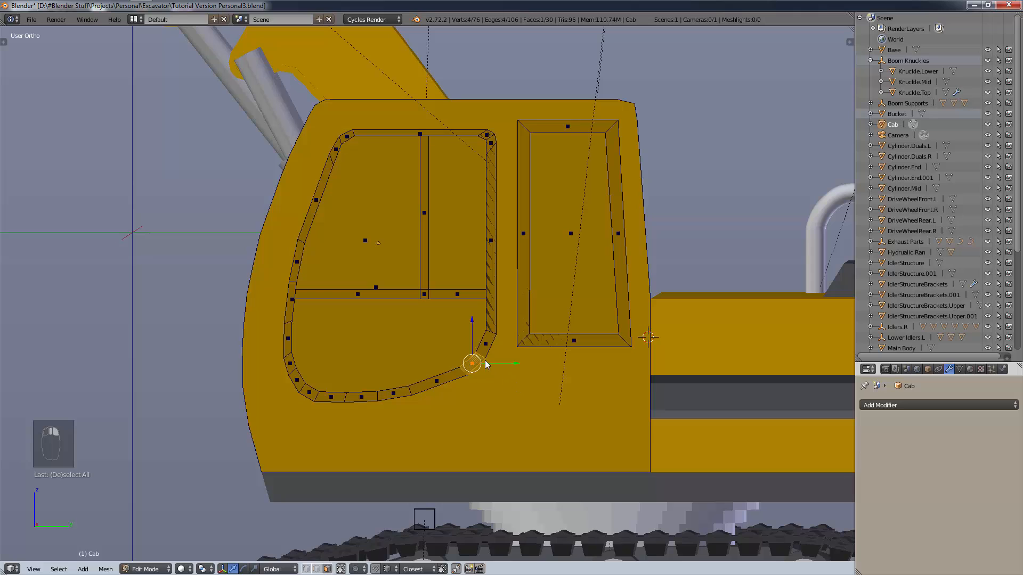
right_click(460, 313)
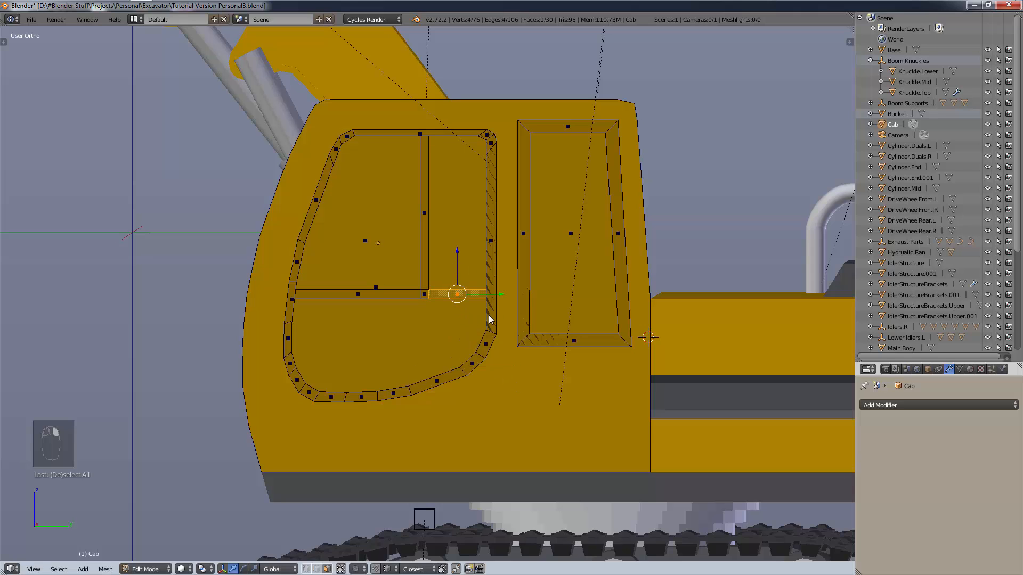
right_click(323, 243)
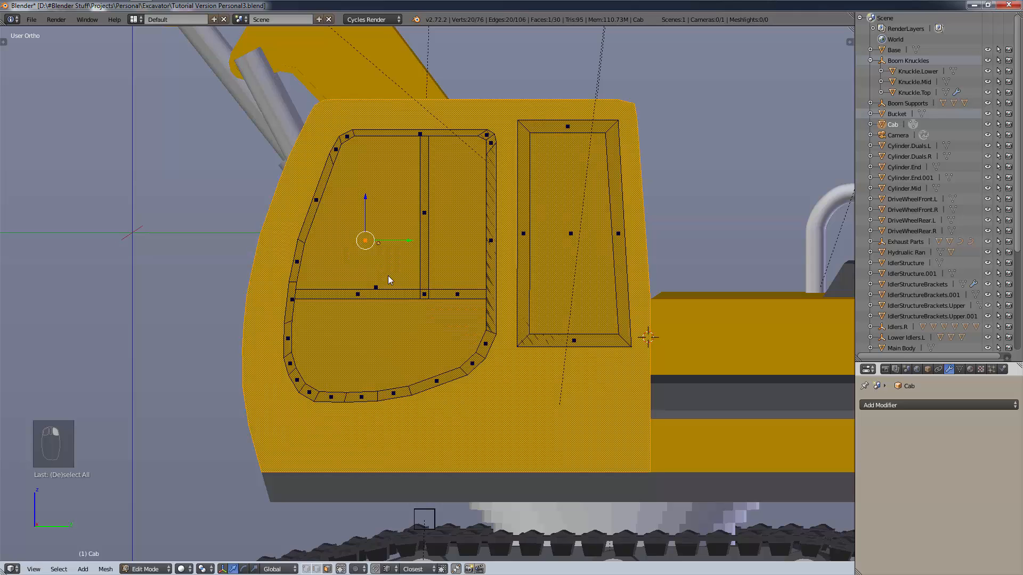
key(g)
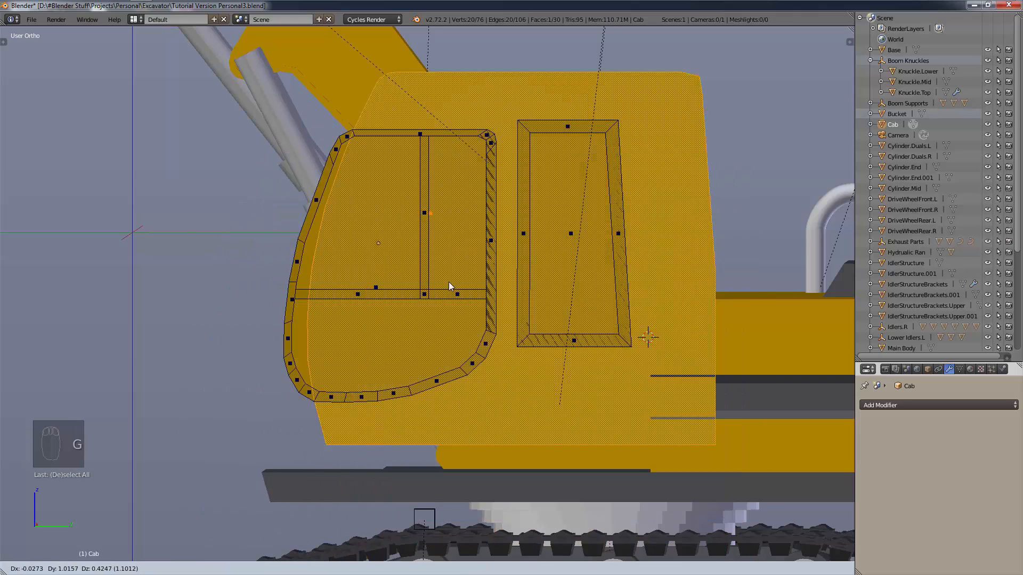
right_click(377, 318)
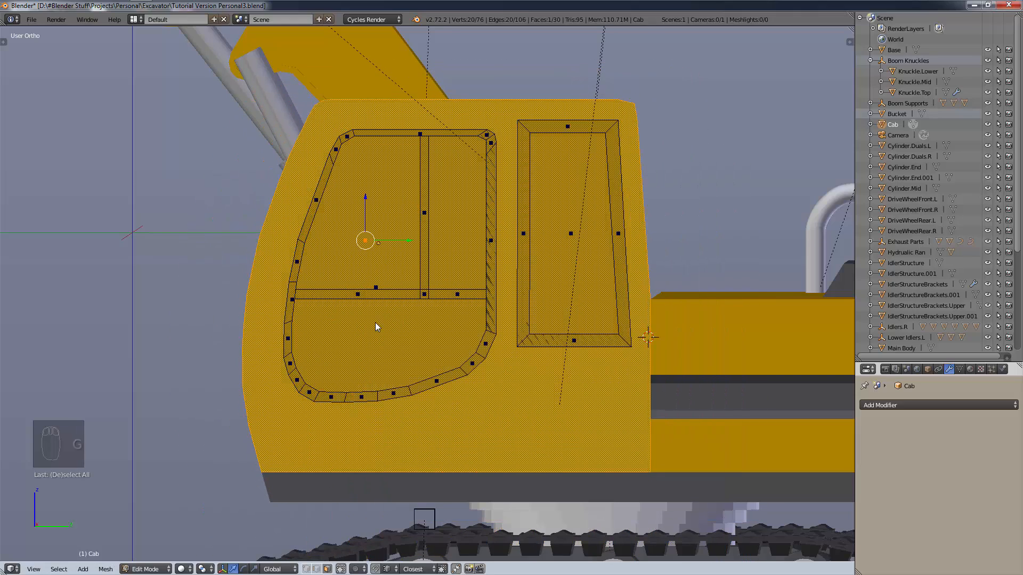
Undo the face selections and the cab side panel fill, leaving only the window frames and the open cab outline.
key(ctrl+z)
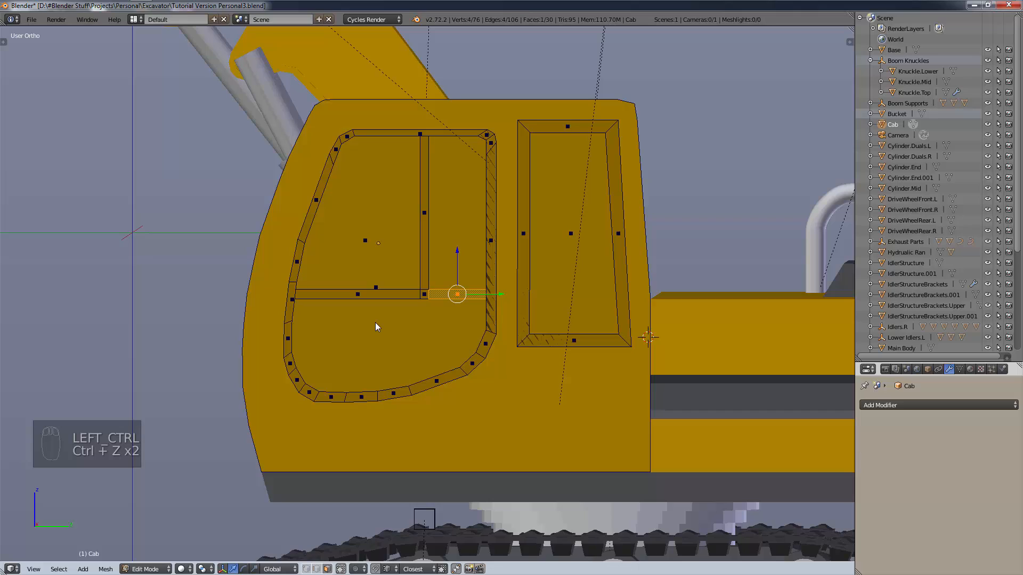
key(ctrl+z)
key(ctrl+z)
key(ctrl+z)
key(ctrl+z)
key(ctrl+z)
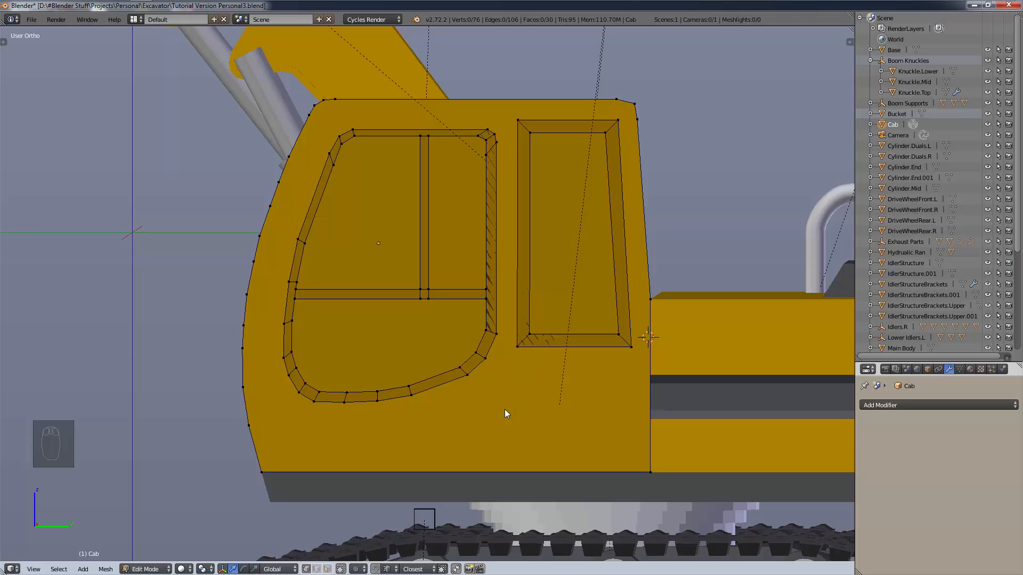
key(ctrl+z)
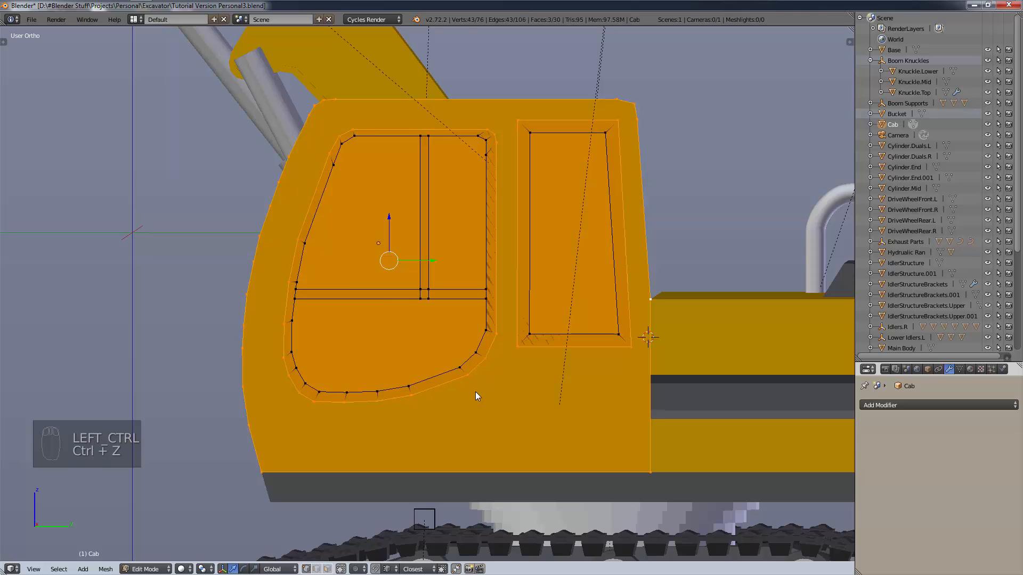
key(ctrl+z)
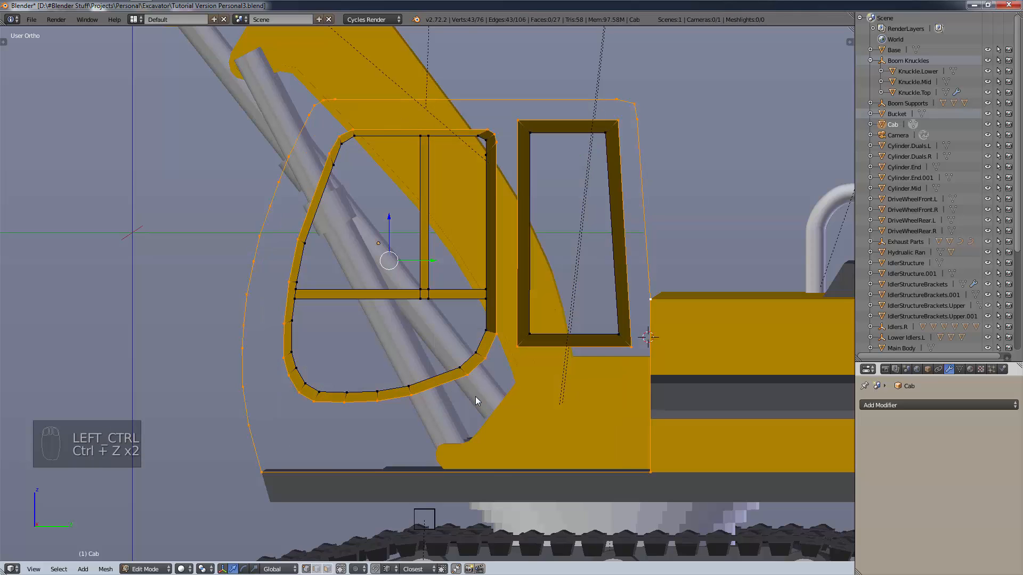
Subdivide the cab outline's bottom edge and slide the new vertex rearward until it lies below the gap between the two windows.
right_click(266, 472)
shift+right_click(653, 474)
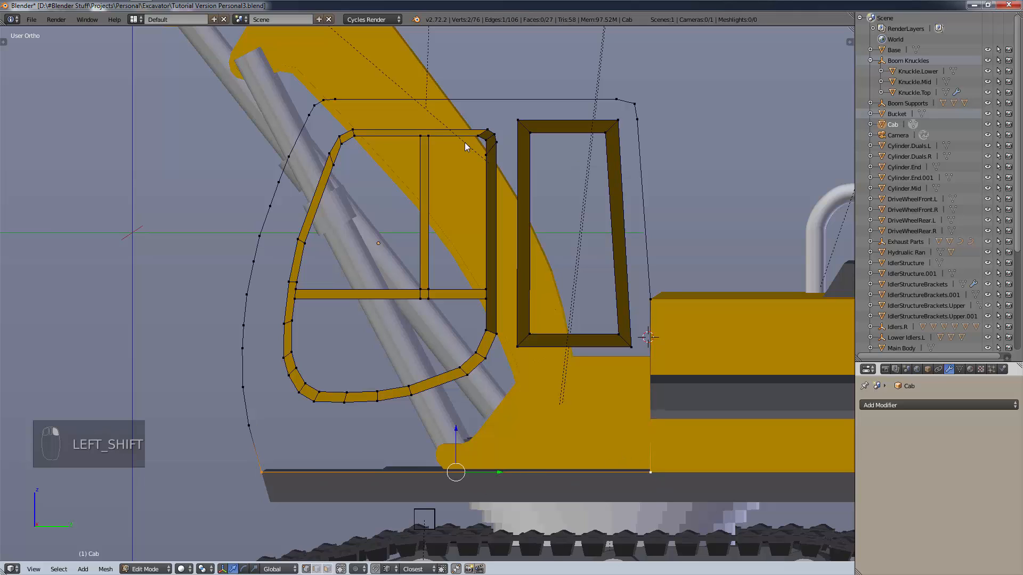
key(w)
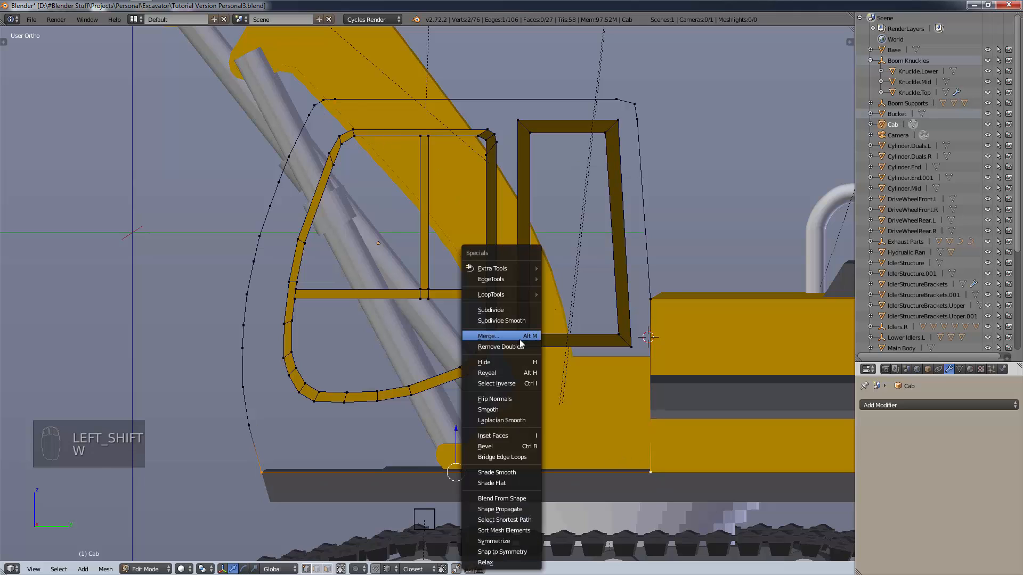
click(500, 310)
key(g)
key(g)
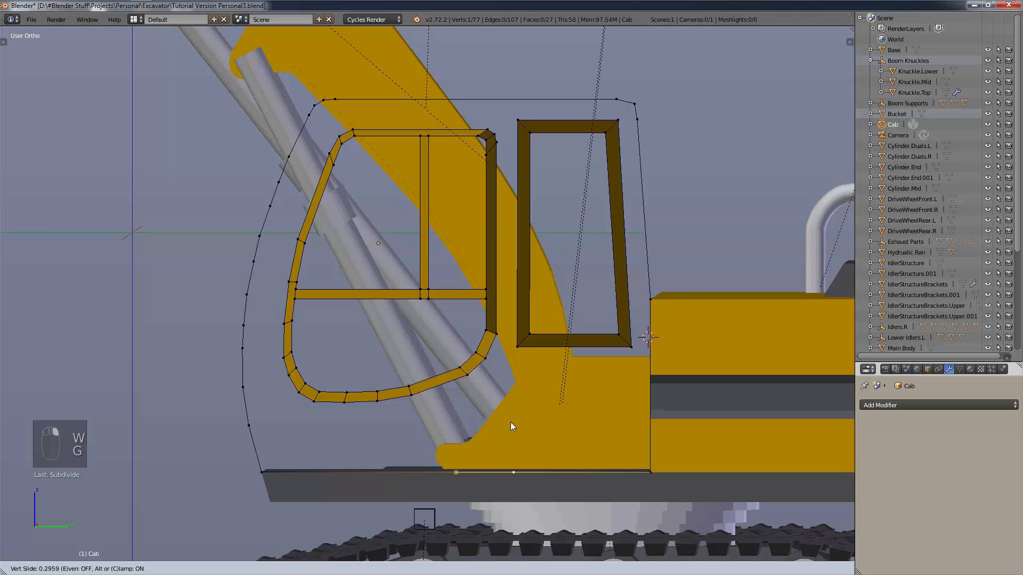
click(503, 338)
Subdivide the cab outline's long roof edge and slide the new vertex rearward to above the gap between the two windows.
right_click(335, 98)
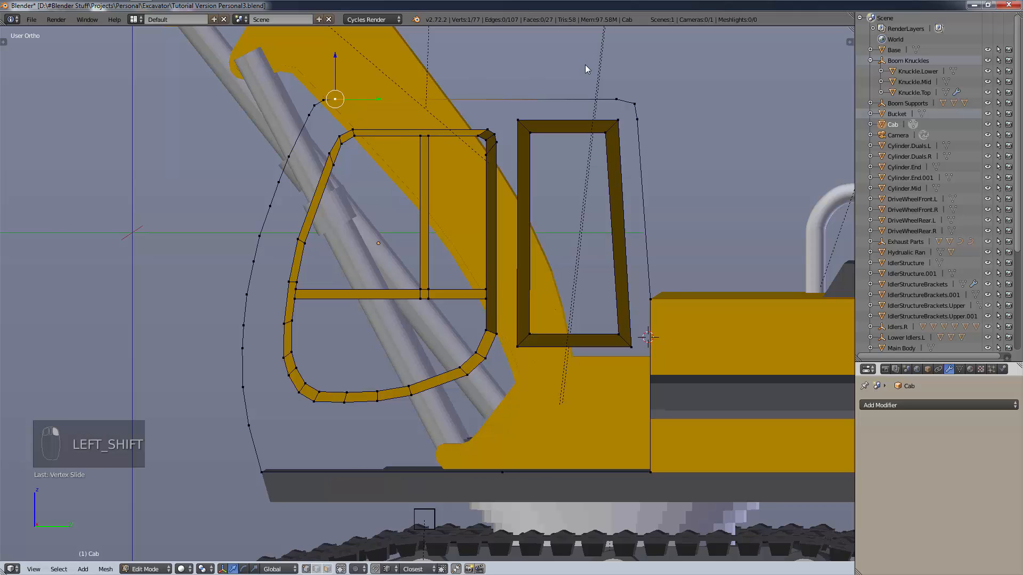
shift+right_click(611, 96)
key(w)
click(541, 107)
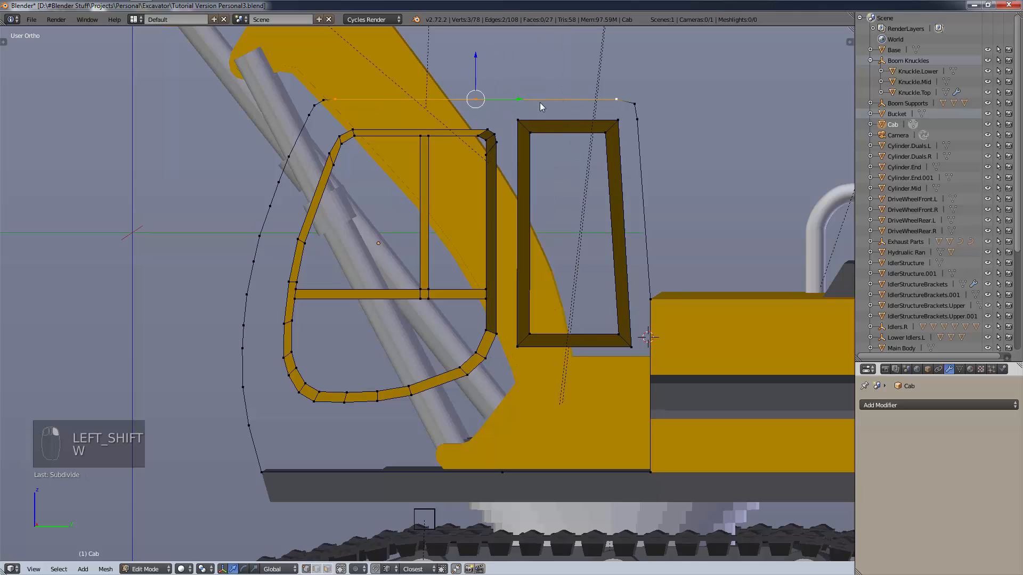
right_click(475, 100)
key(g)
key(g)
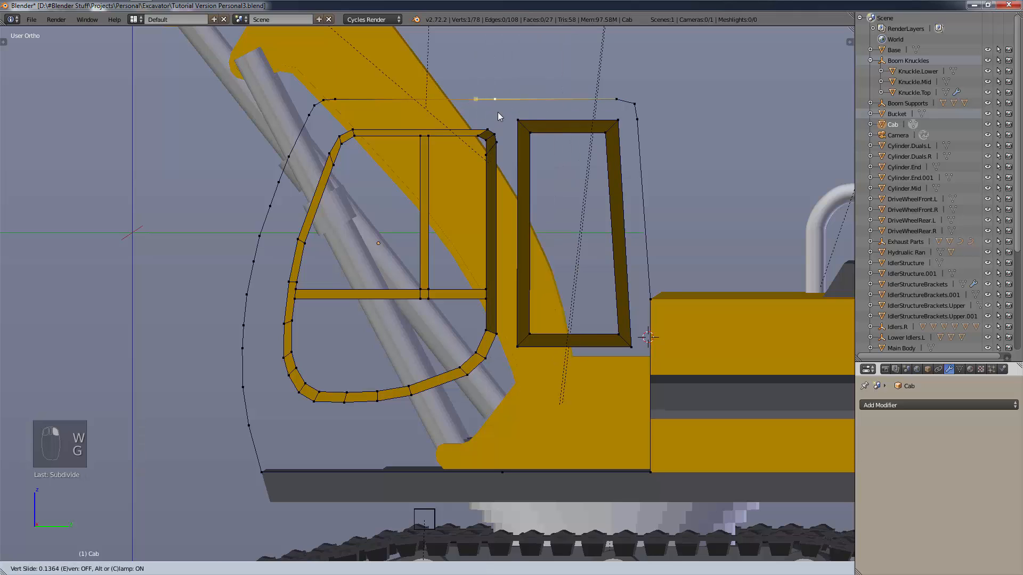
click(506, 114)
Connect the new roof and bottom vertices with a vertical edge between the two windows.
shift+right_click(502, 473)
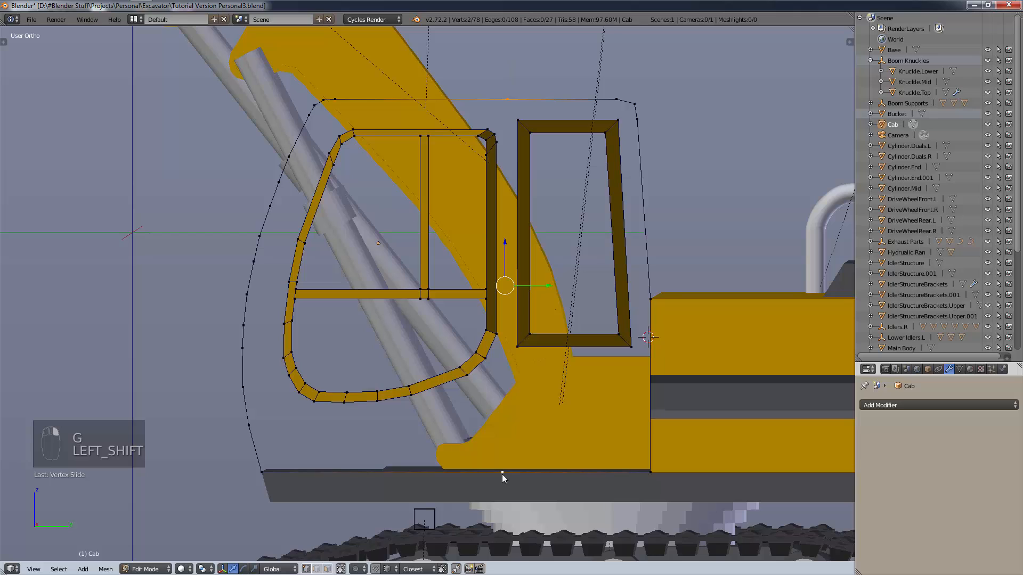
key(f)
key(f)
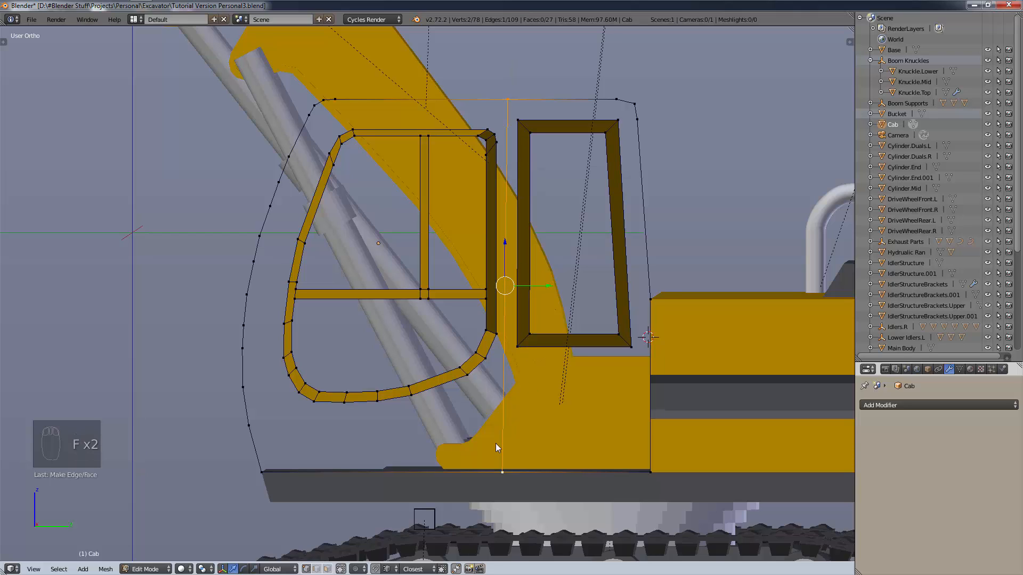
Join the rear window frame's front corners to the ends of the vertical dividing edge and fill the strip between them.
right_click(520, 119)
shift+right_click(509, 100)
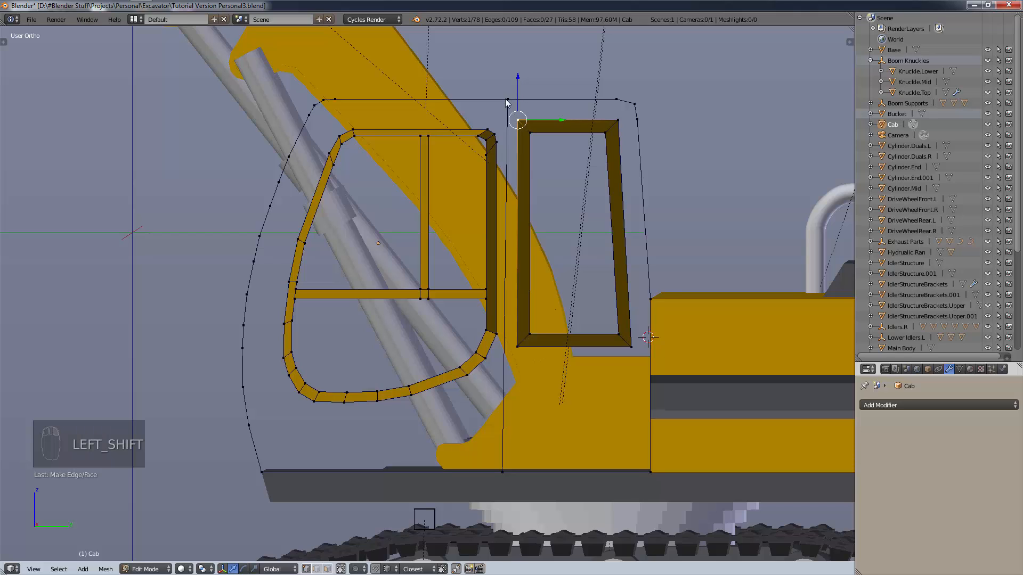
key(f)
right_click(516, 364)
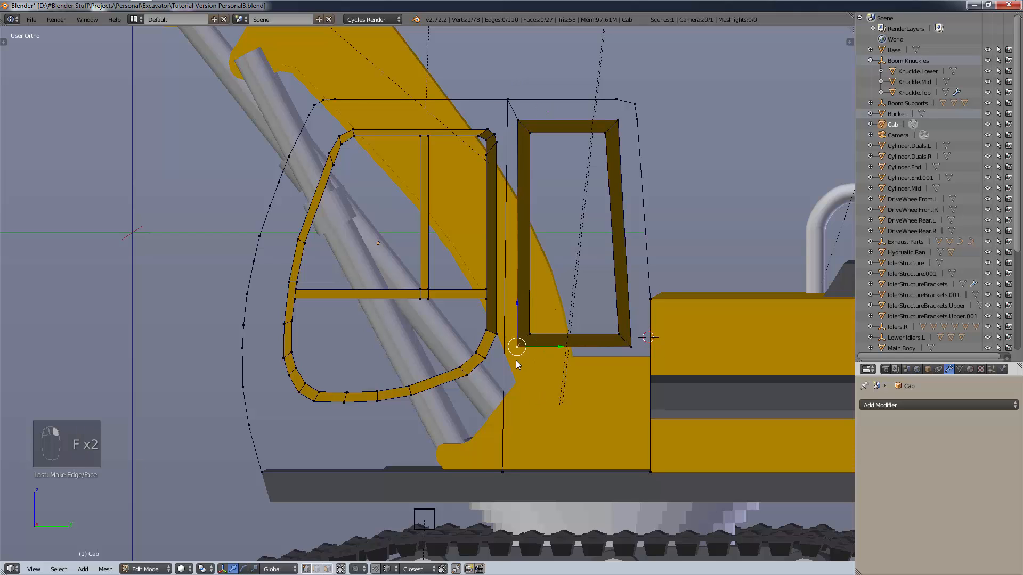
shift+right_click(499, 480)
key(f)
key(f)
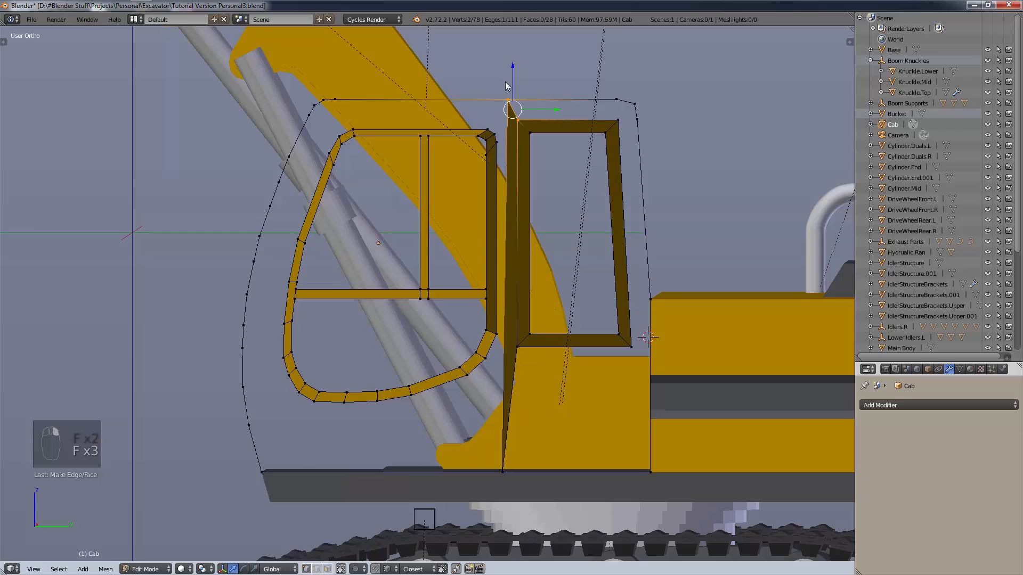
Connect the rear window frame's upper rear corner to the roof vertex above it and fill the face above the window.
right_click(617, 118)
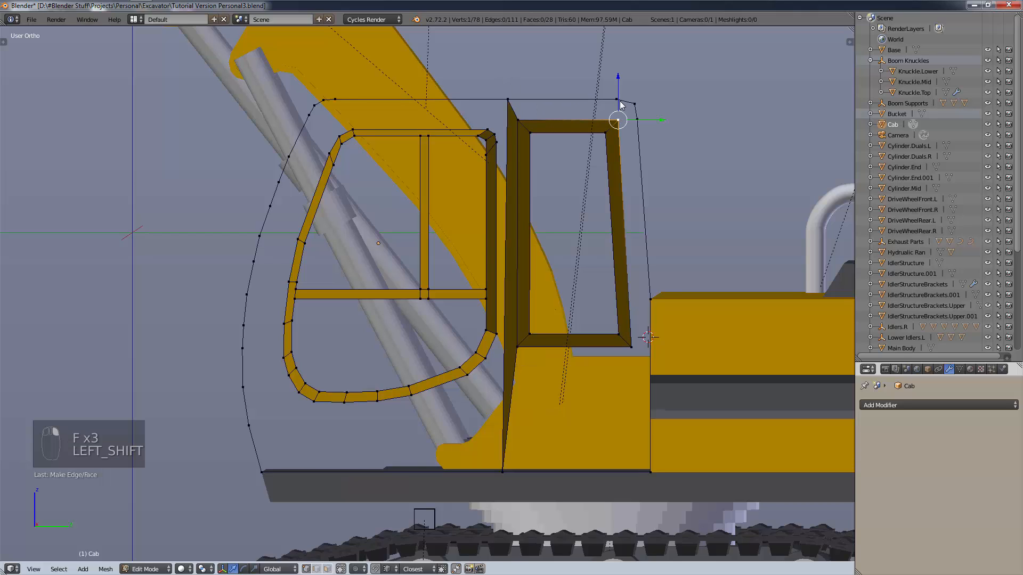
shift+right_click(620, 107)
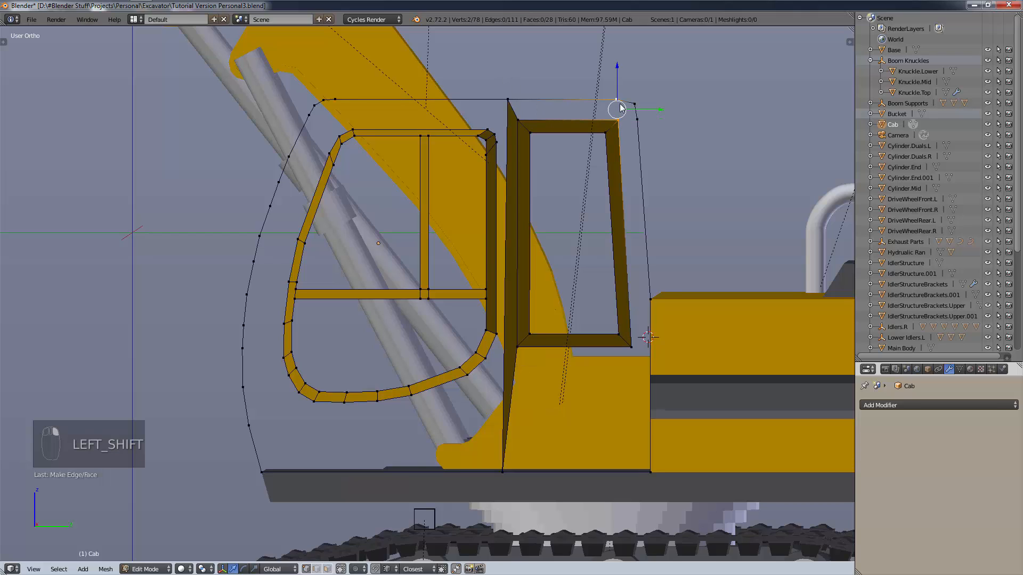
key(f)
key(f)
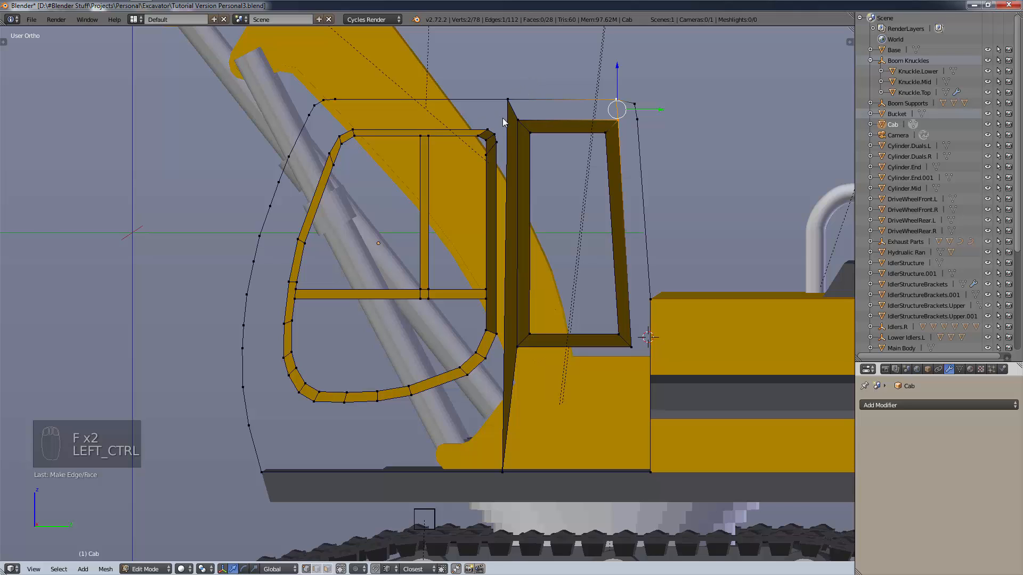
key(ctrl+z)
key(f)
key(f)
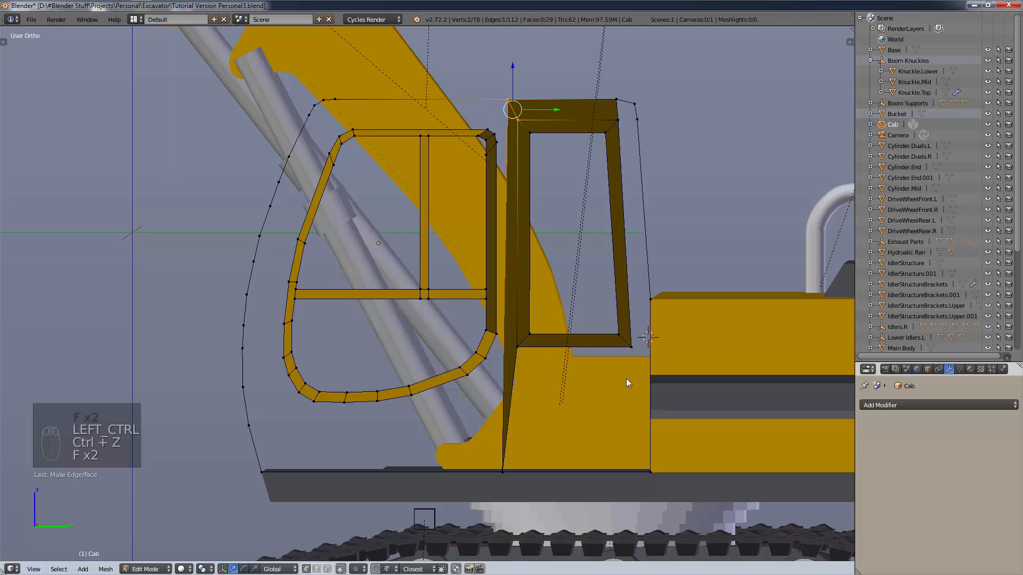
Connect the rear window frame's lower rear corner to the cab's bottom rear corner and fill the panel below the window.
right_click(625, 355)
shift+right_click(642, 472)
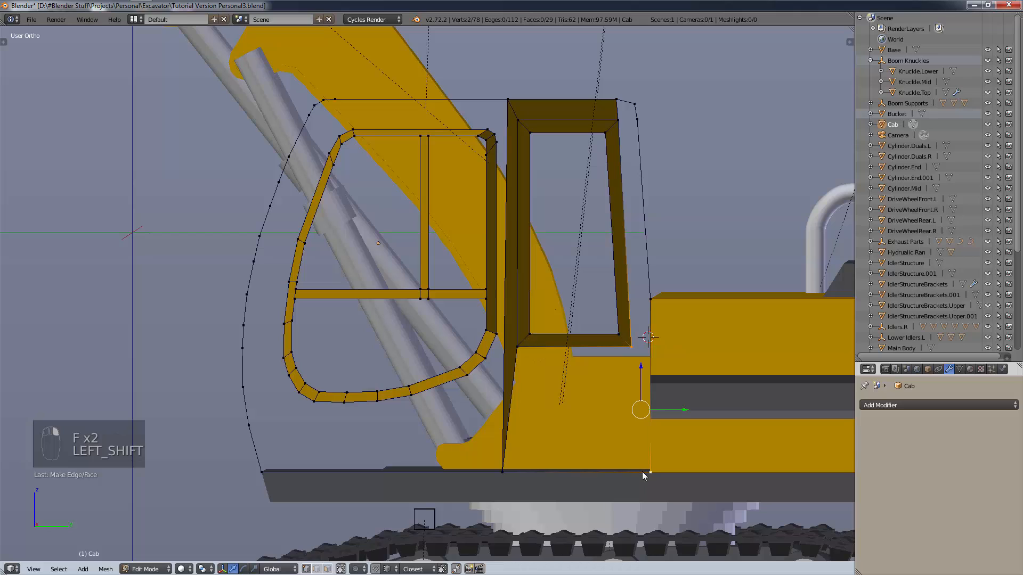
key(f)
key(f)
key(f)
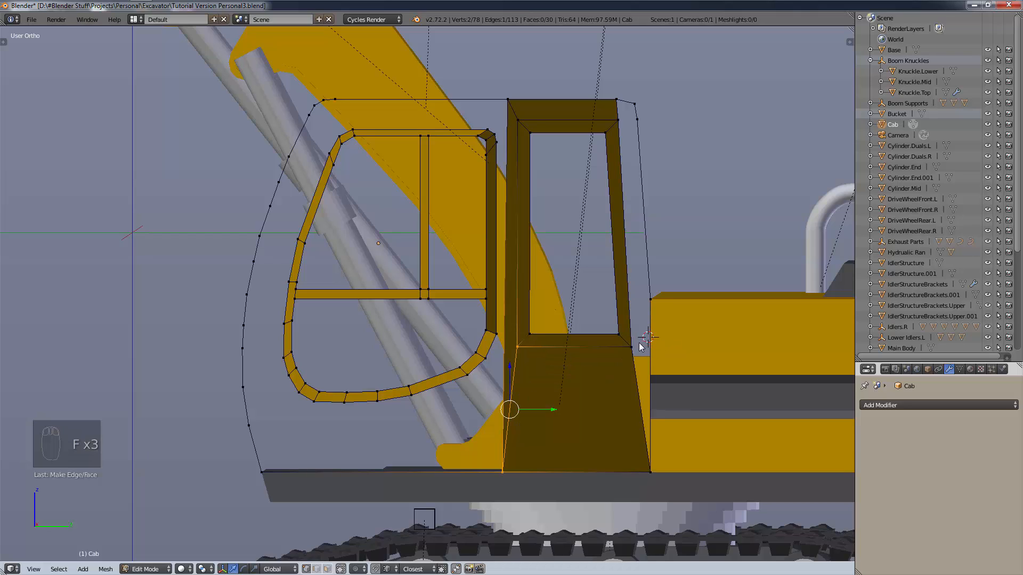
Connect the frame's lower rear corner to the rear outline vertex above it and fill the triangle down to the cab's bottom rear corner.
right_click(634, 347)
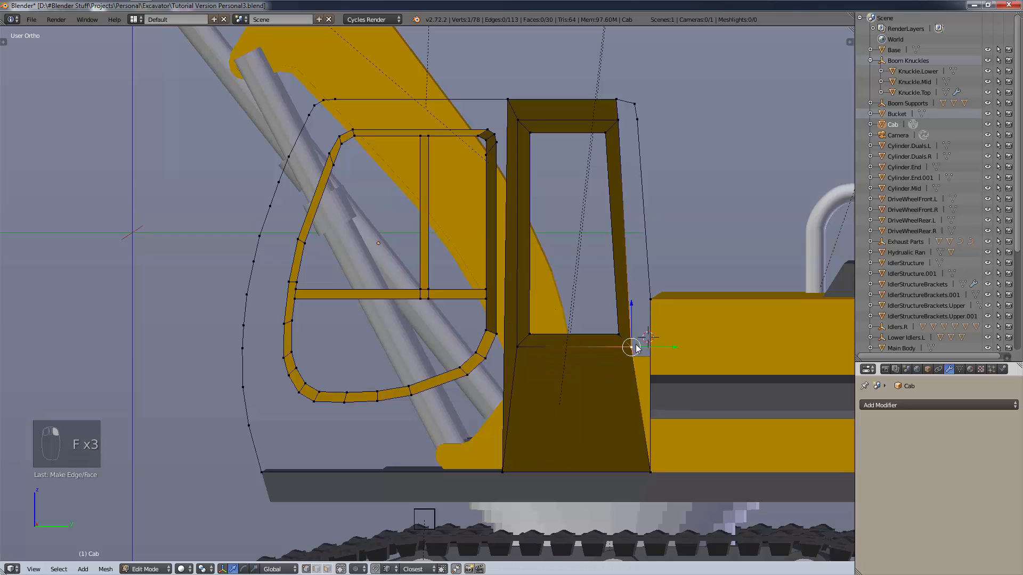
shift+right_click(651, 299)
key(f)
key(f)
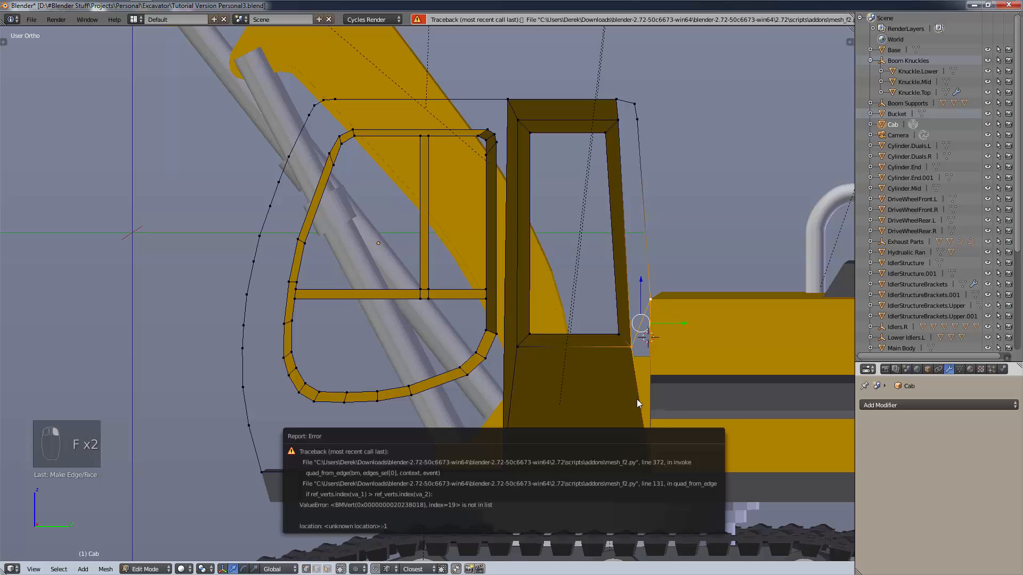
key(f)
mouse_move(703, 286)
middle_down()
mouse_move(680, 318)
mouse_move(694, 326)
mouse_move(712, 289)
mouse_move(708, 298)
middle_up()
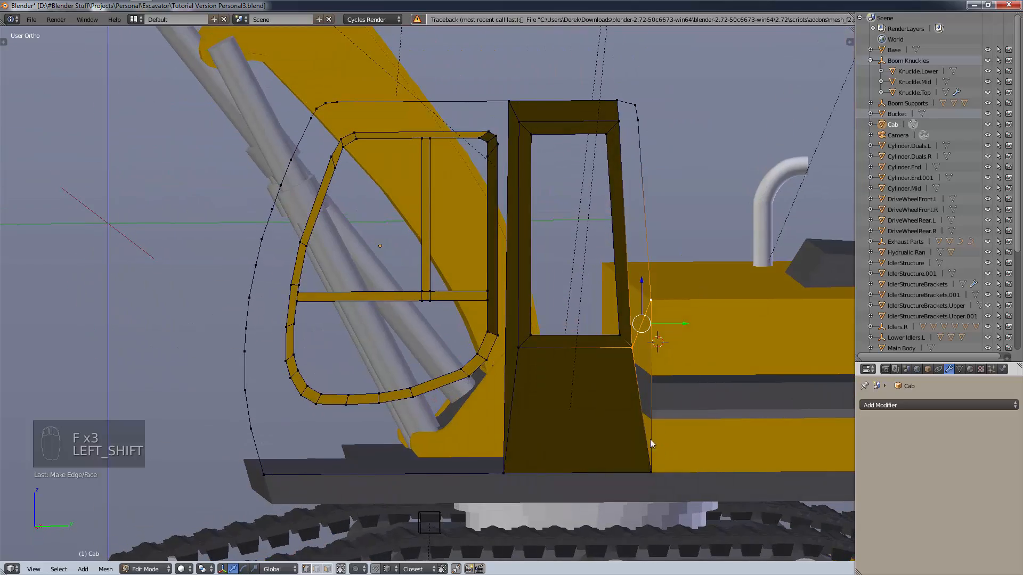
scroll(649, 439, up, 8)
scroll(644, 330, down, 8)
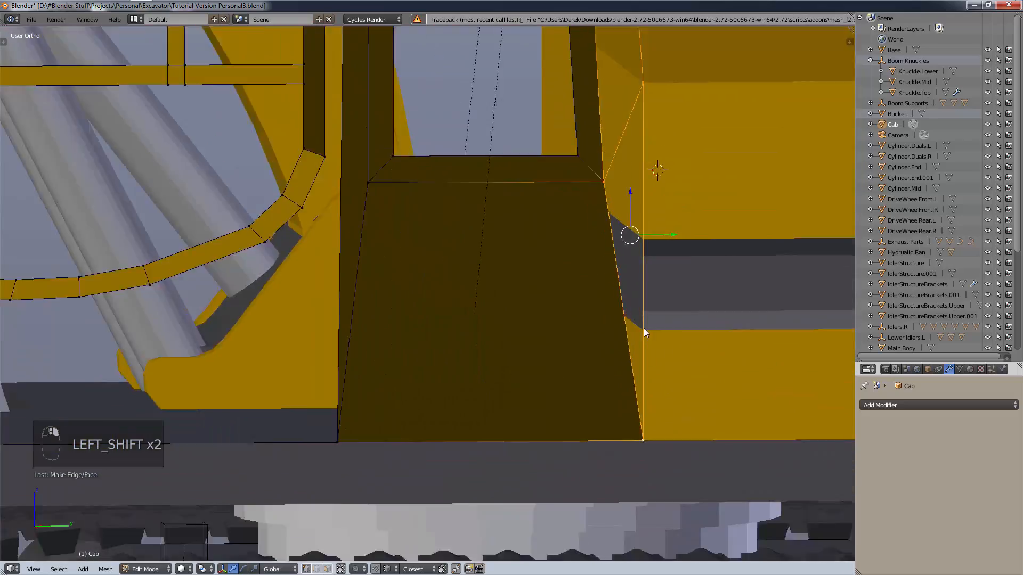
scroll(653, 306, up, 1)
key(f)
shift+middle_drag(655, 256, 641, 323)
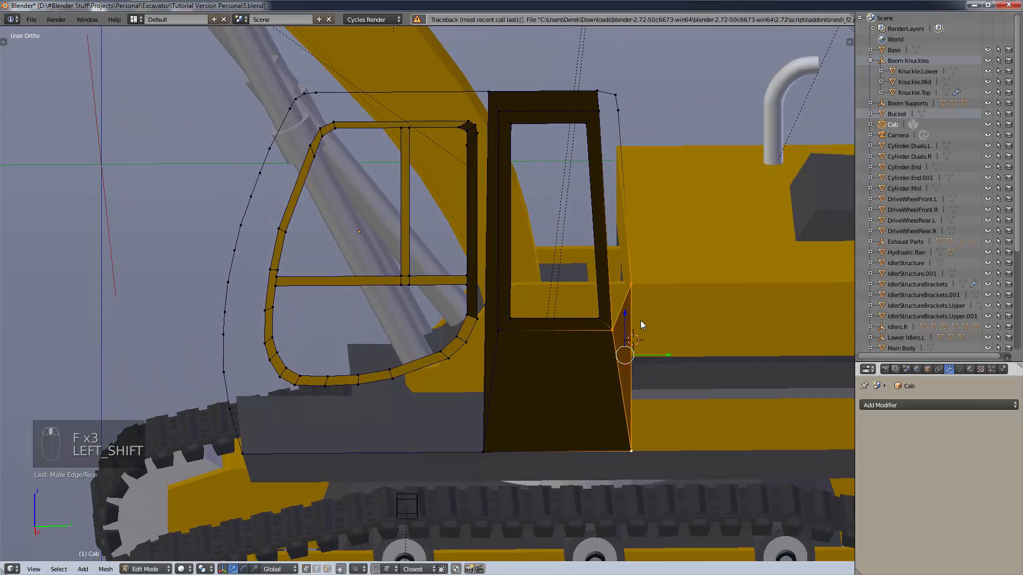
Connect the rear window frame's upper rear corner to the adjacent rear outline vertex and fill the strip behind the window.
scroll(639, 327, up, 2)
key(a)
right_click(605, 327)
scroll(634, 292, down, 5)
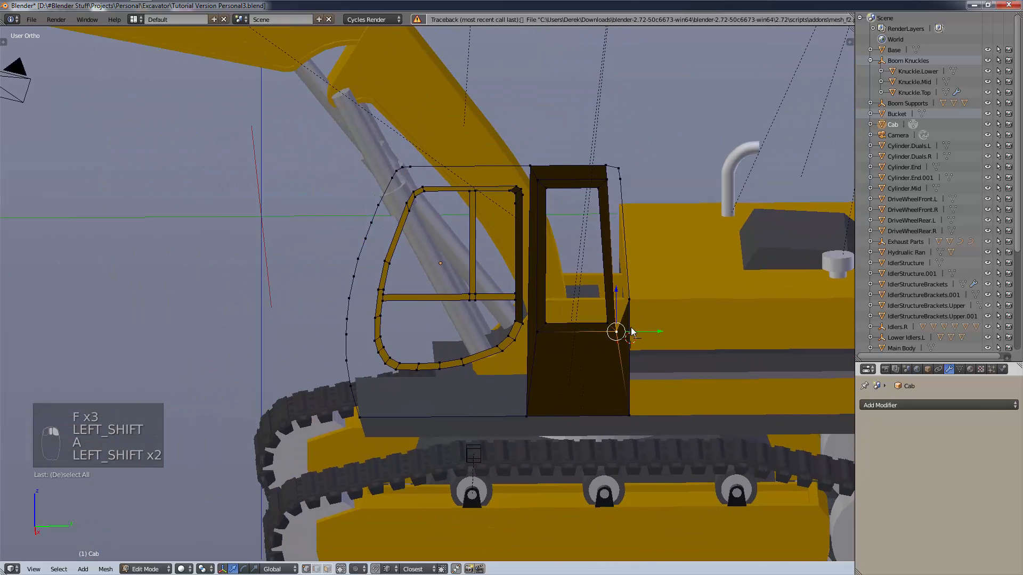
scroll(624, 319, up, 2)
shift+right_click(617, 331)
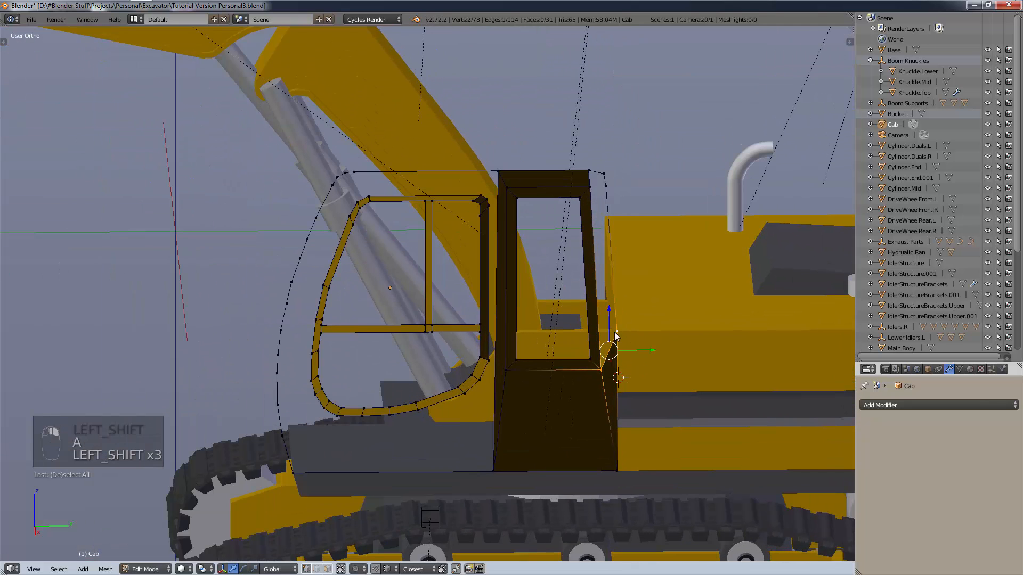
right_click(611, 186)
shift+right_click(589, 187)
key(f)
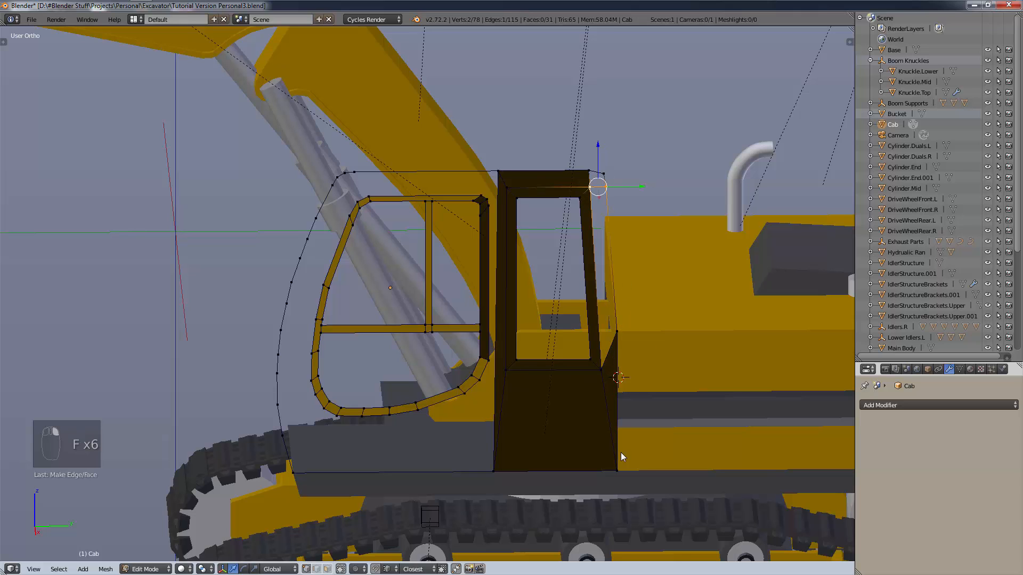
key(f)
scroll(610, 172, up, 4)
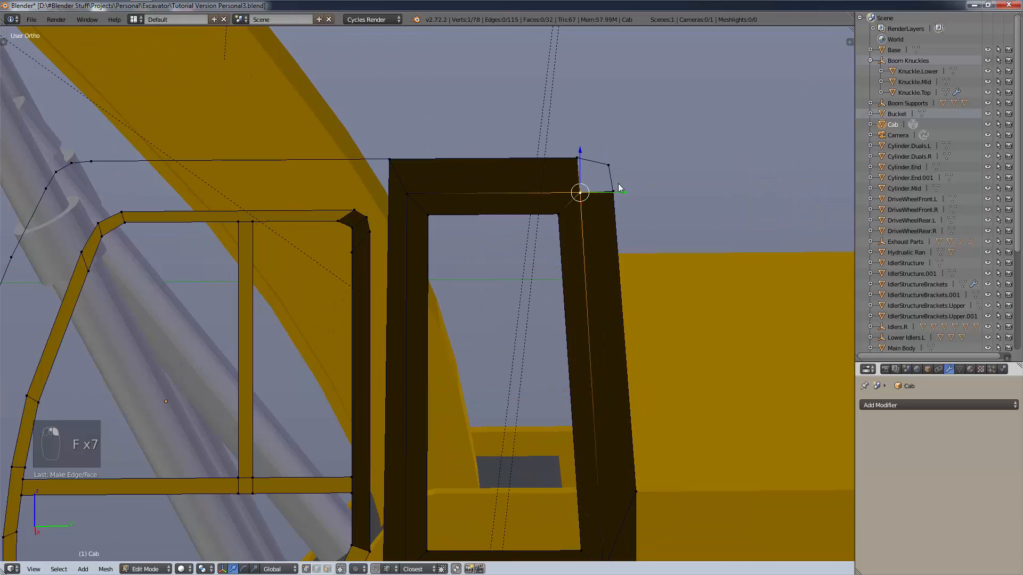
Connect the rear window frame's upper rear corner to the neighbouring outline vertex and fill the remaining face at the cab's rear roof corner.
shift+right_click(613, 191)
key(f)
key(f)
scroll(593, 175, down, 3)
key(a)
Select the closed outline around the front window: the bottom edge, the vertical divider edge, the roof edge and the curved front edge.
mouse_move(582, 271)
shift+middle_down()
mouse_move(645, 262)
mouse_move(600, 304)
mouse_move(593, 286)
mouse_move(578, 294)
mouse_move(585, 339)
mouse_move(583, 318)
mouse_move(600, 345)
mouse_move(588, 316)
shift+middle_up()
shift+middle_drag(381, 337, 441, 320)
scroll(421, 370, up, 2)
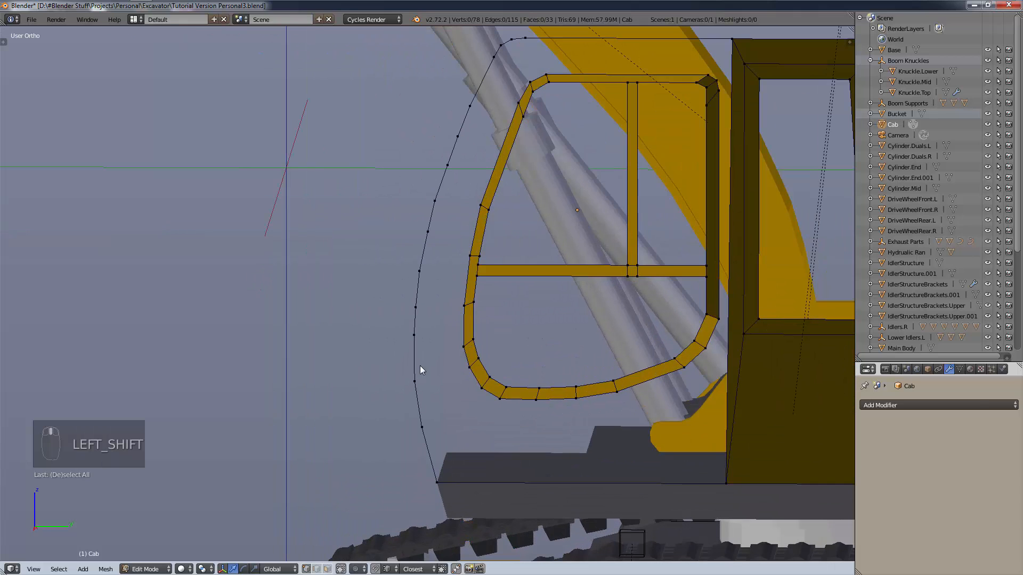
right_click(443, 485)
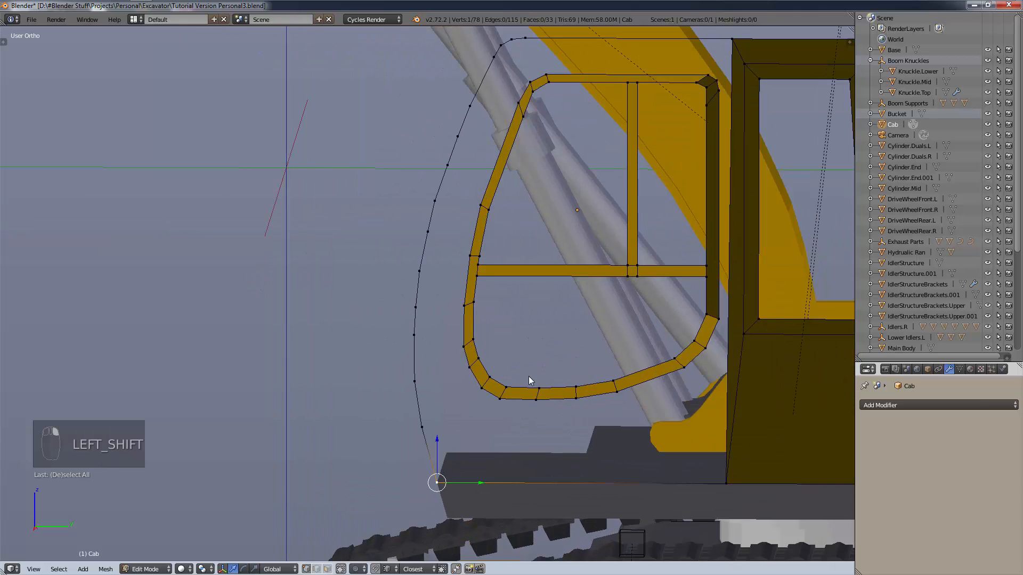
shift+right_click(718, 483)
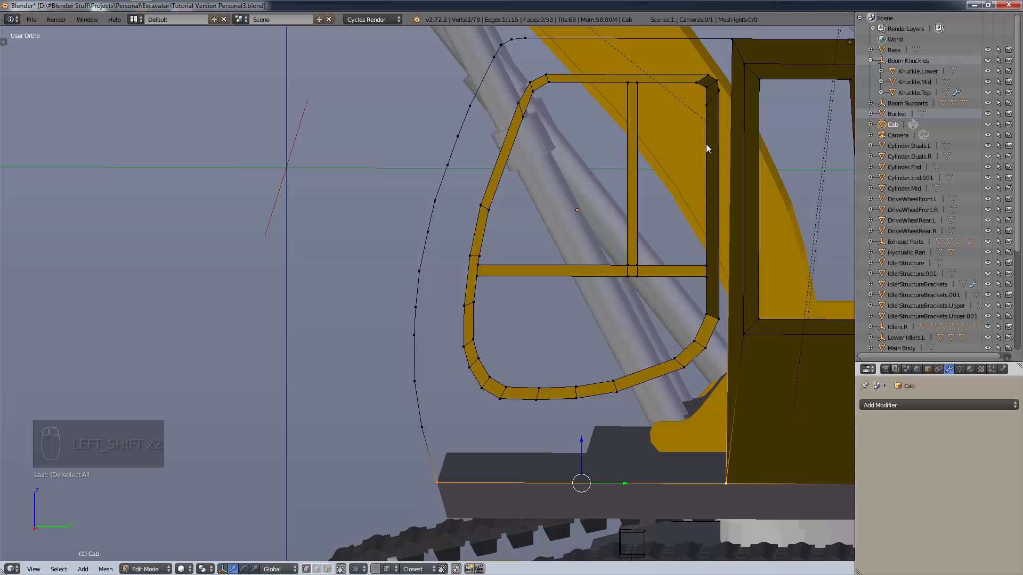
shift+right_click(731, 45)
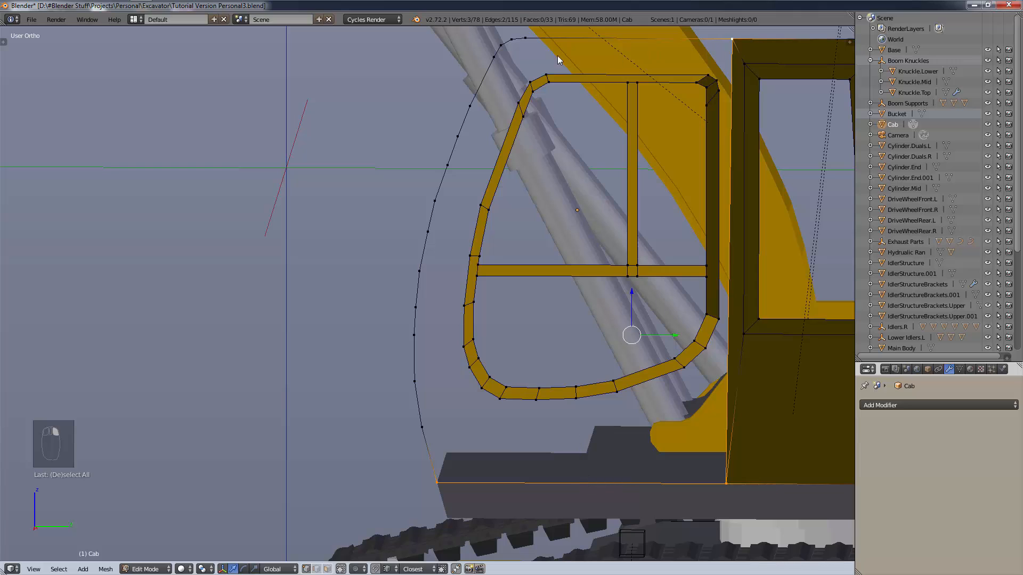
shift+right_click(526, 38)
shift+right_click(511, 39)
shift+right_click(501, 45)
shift+right_click(494, 57)
shift+right_click(471, 101)
shift+right_click(458, 137)
shift+right_click(448, 167)
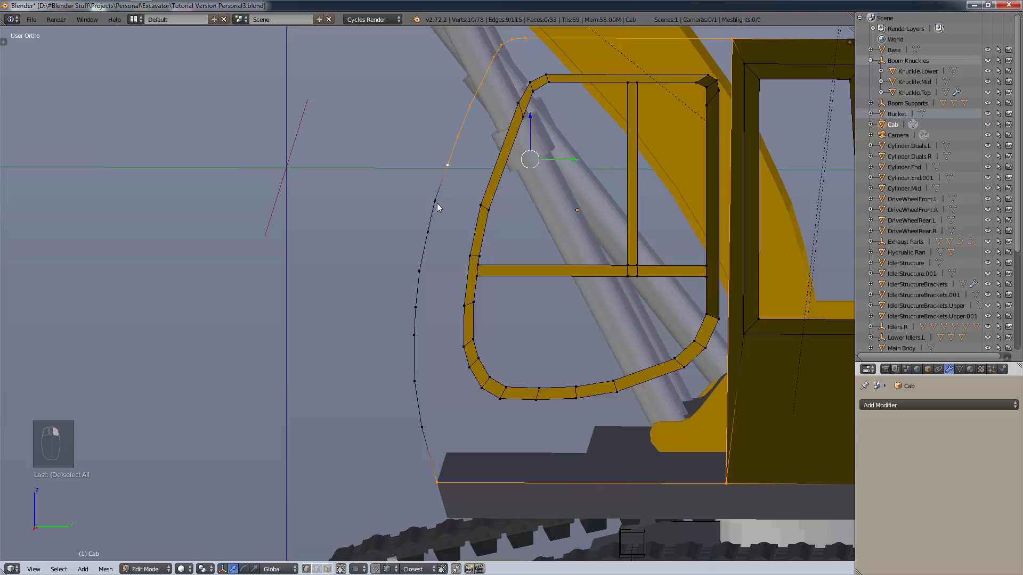
shift+right_click(436, 202)
key(space)
key(Escape)
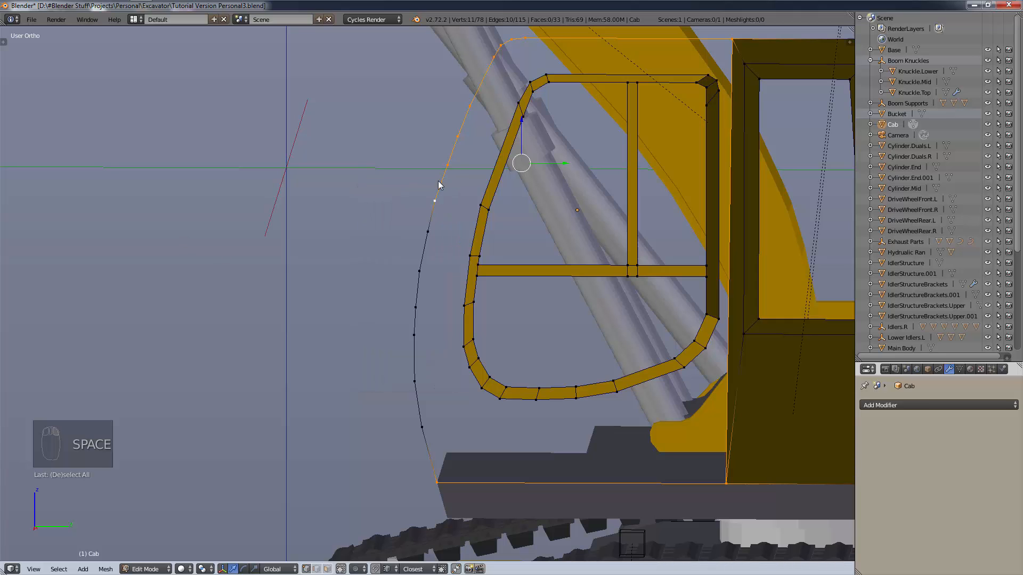
key(space)
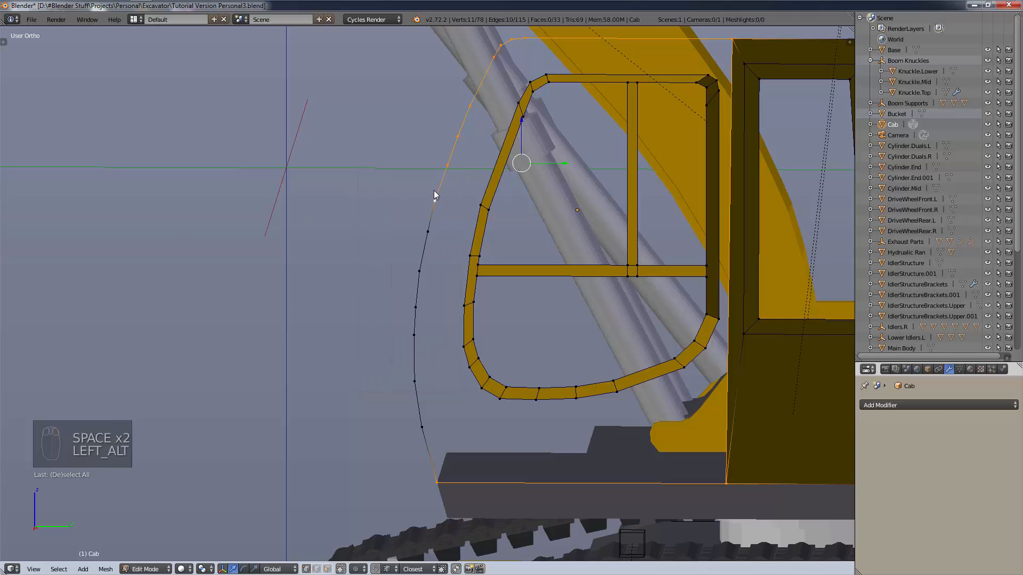
alt+shift+right_click(435, 195)
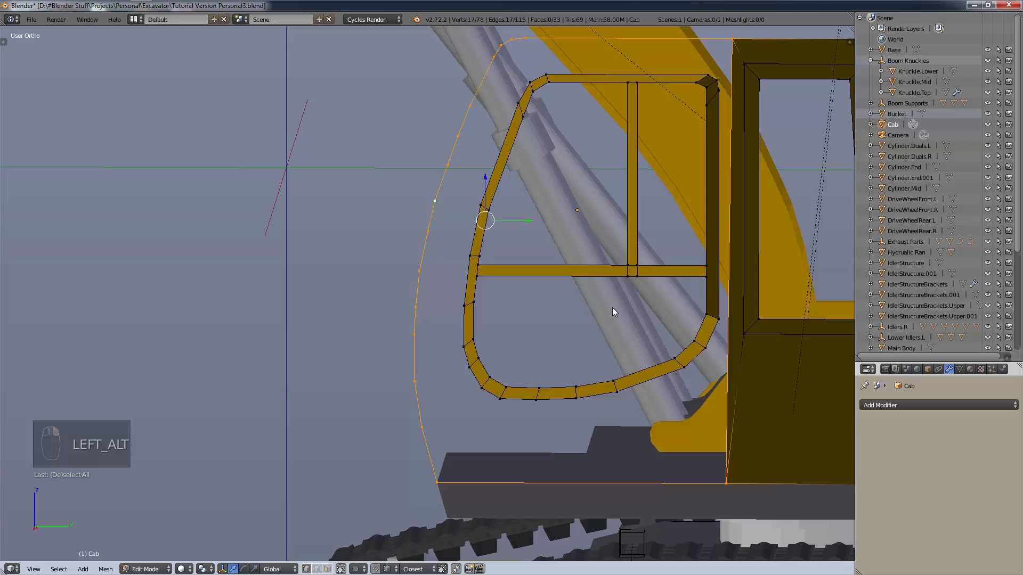
Try filling the selected front outline with a single face, undo it, and try Grid Fill on the outline.
key(f)
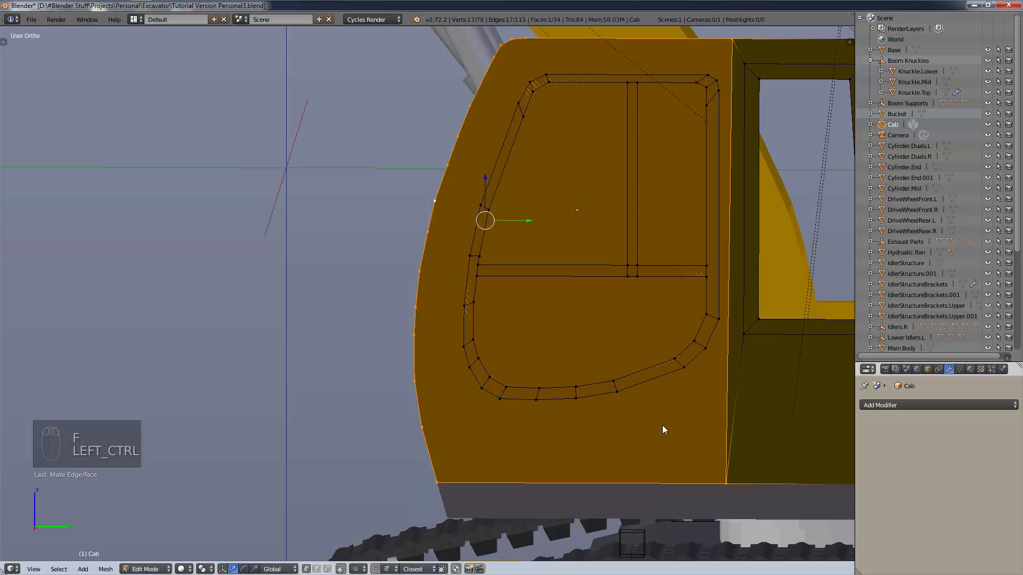
key(ctrl+z)
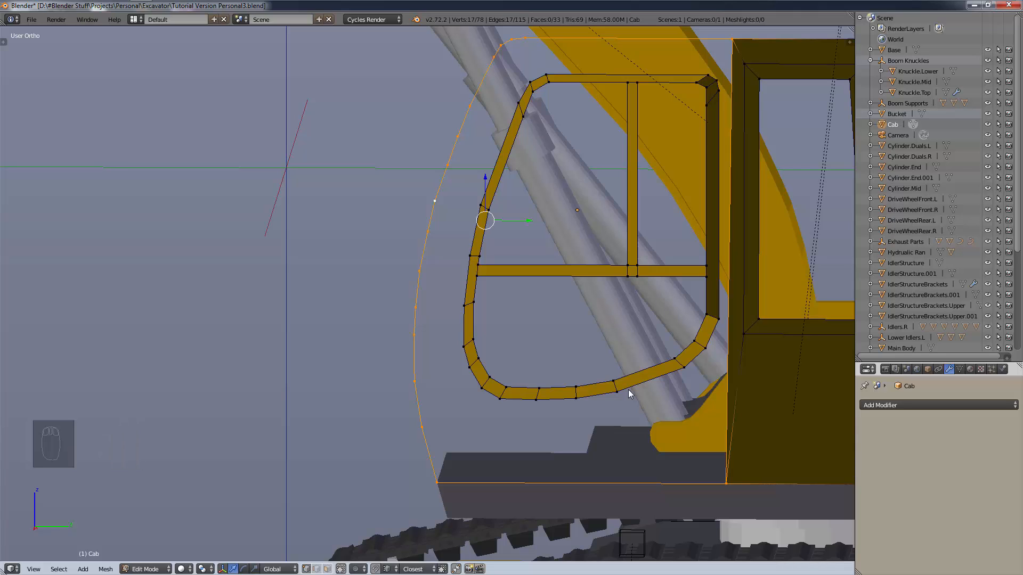
key(ctrl+f)
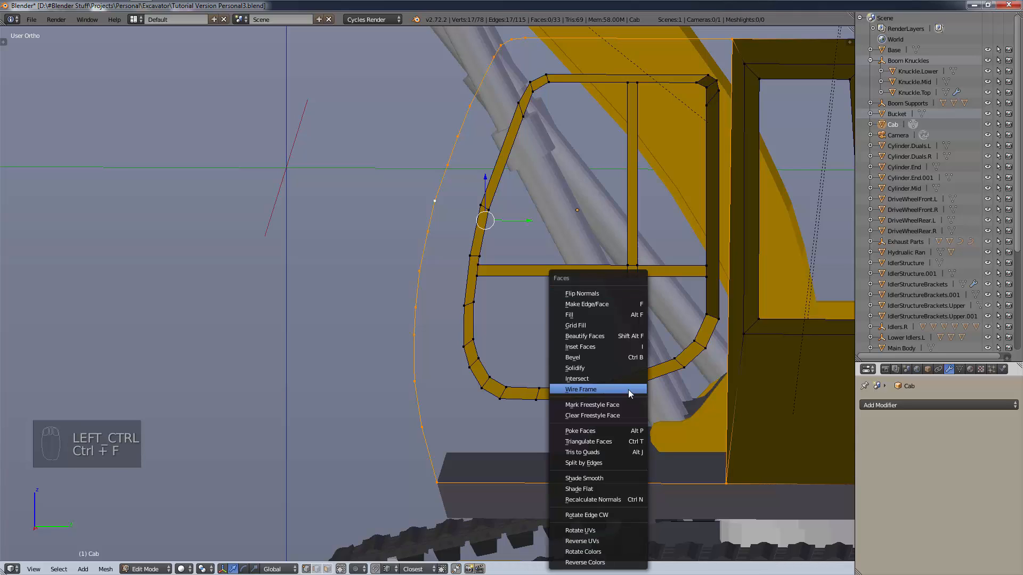
click(623, 326)
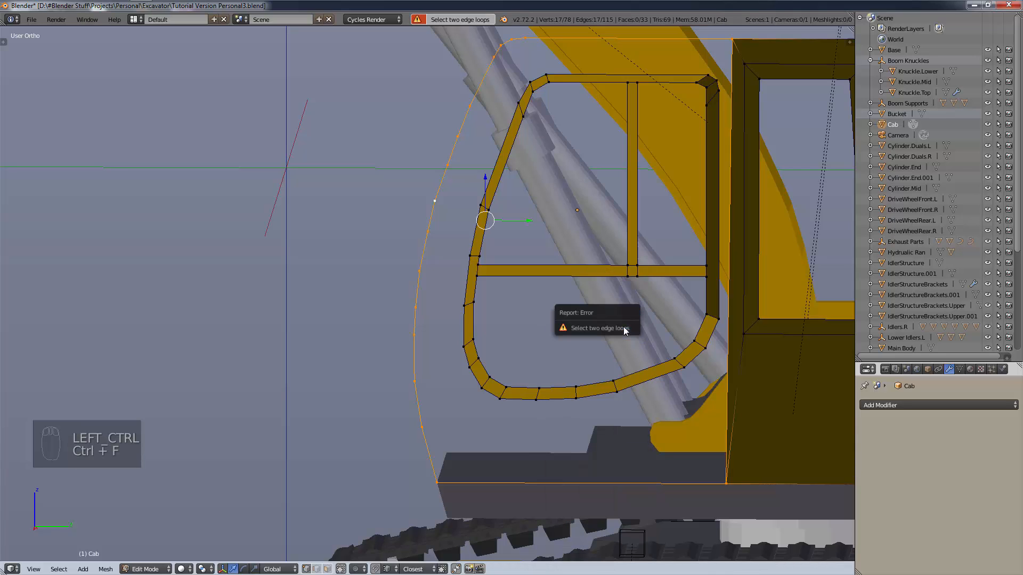
Add the front window frame's outer edge loop to the selection and try Grid Fill between the two loops.
key(alt)
alt+shift+right_click(638, 389)
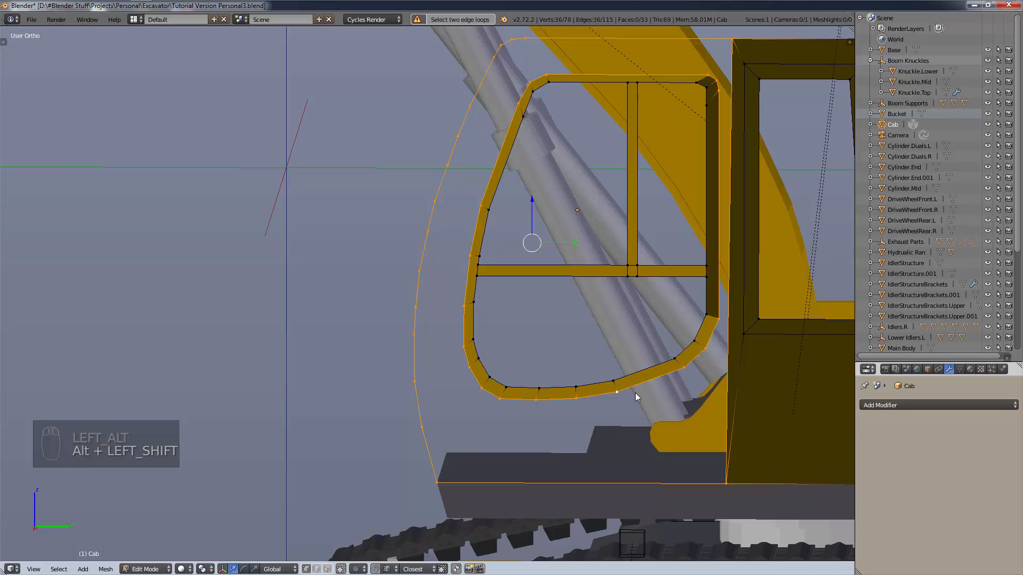
key(ctrl)
key(ctrl+f)
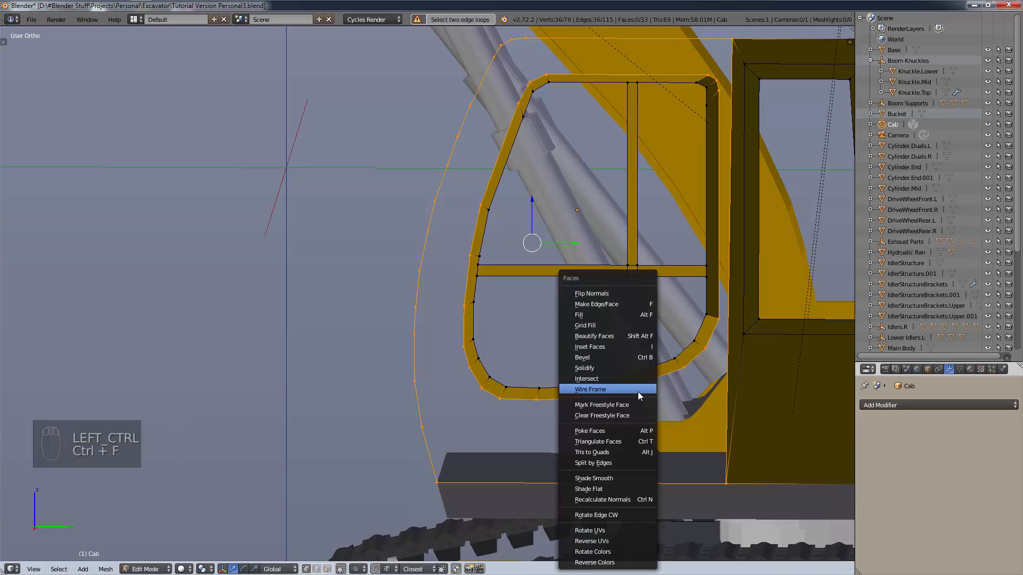
click(629, 325)
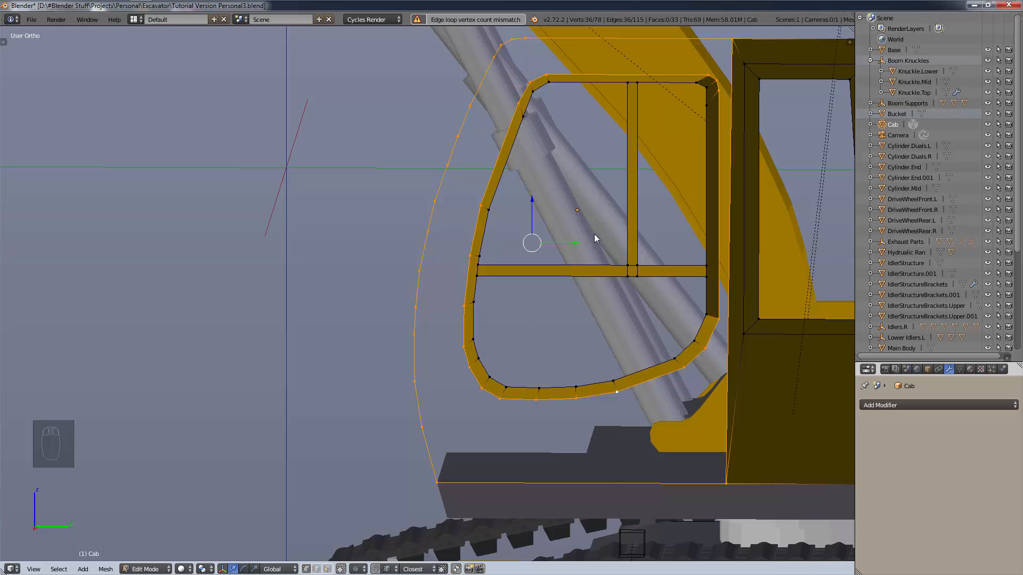
Fill the area between the front outline and the window frame with the Fill operation, and clear the selection.
key(ctrl+f)
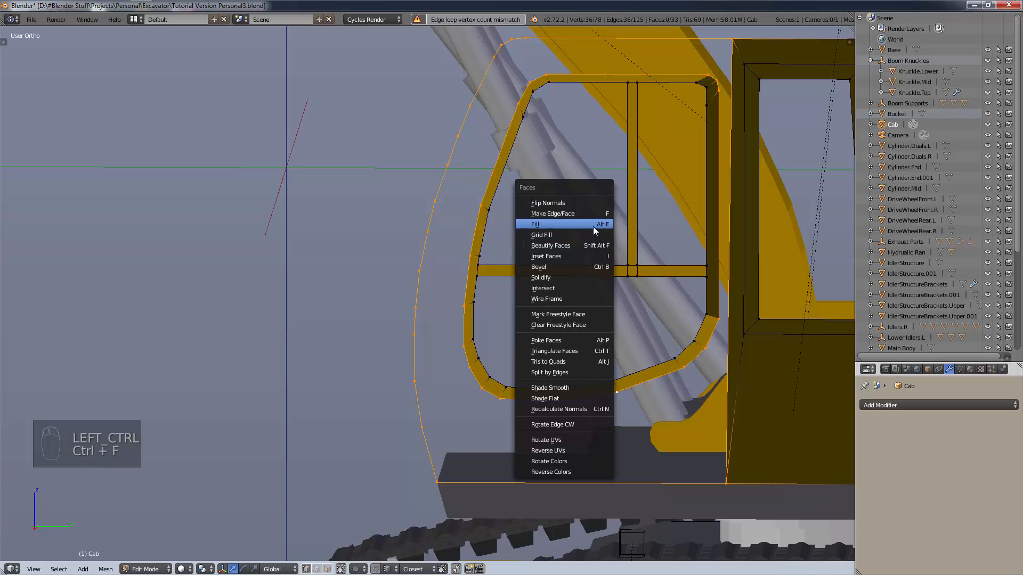
click(593, 226)
key(a)
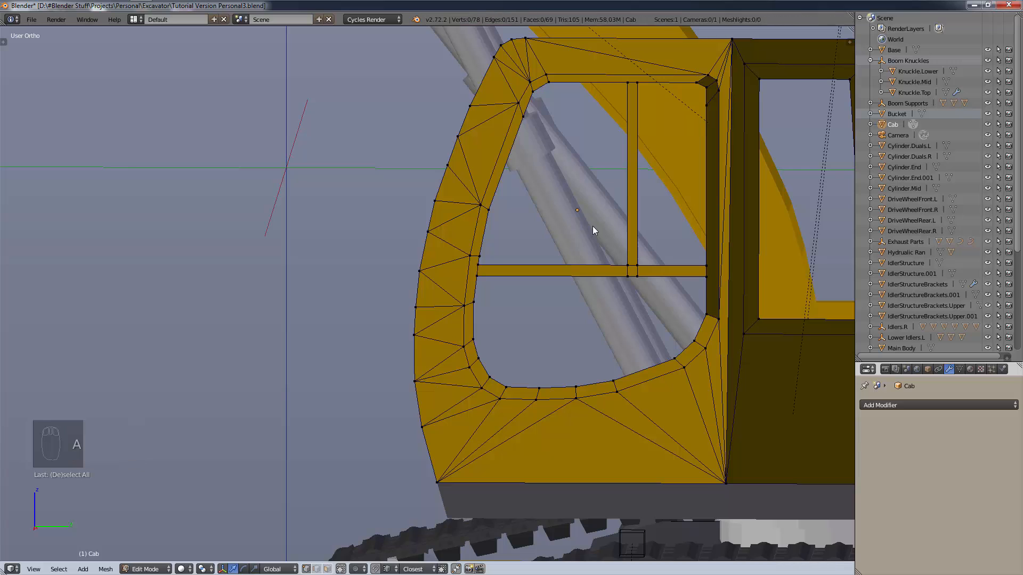
Select the whole cab mesh and recalculate its normals.
scroll(700, 279, down, 2)
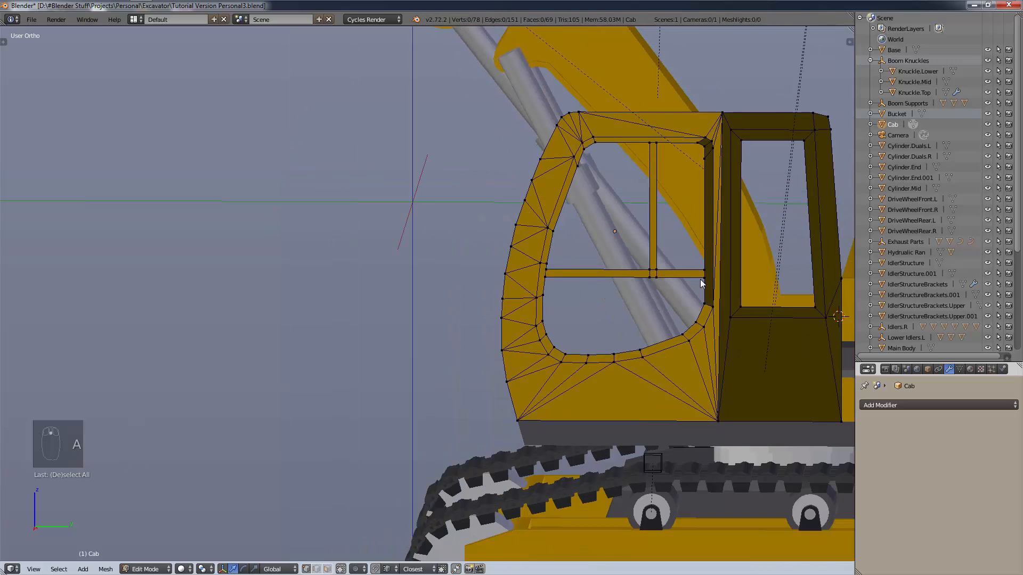
shift+middle_drag(741, 285, 634, 306)
key(a)
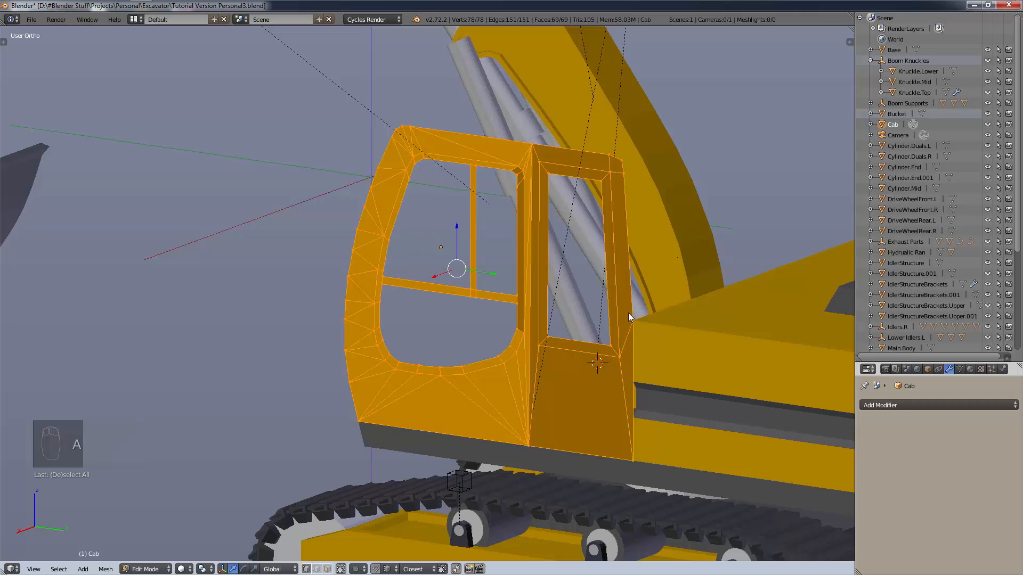
key(t)
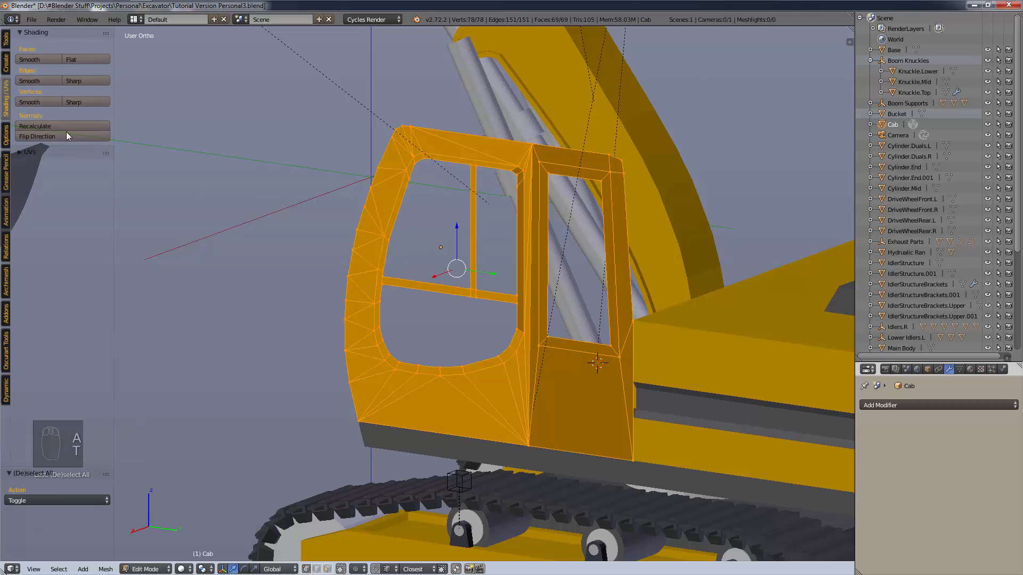
click(65, 125)
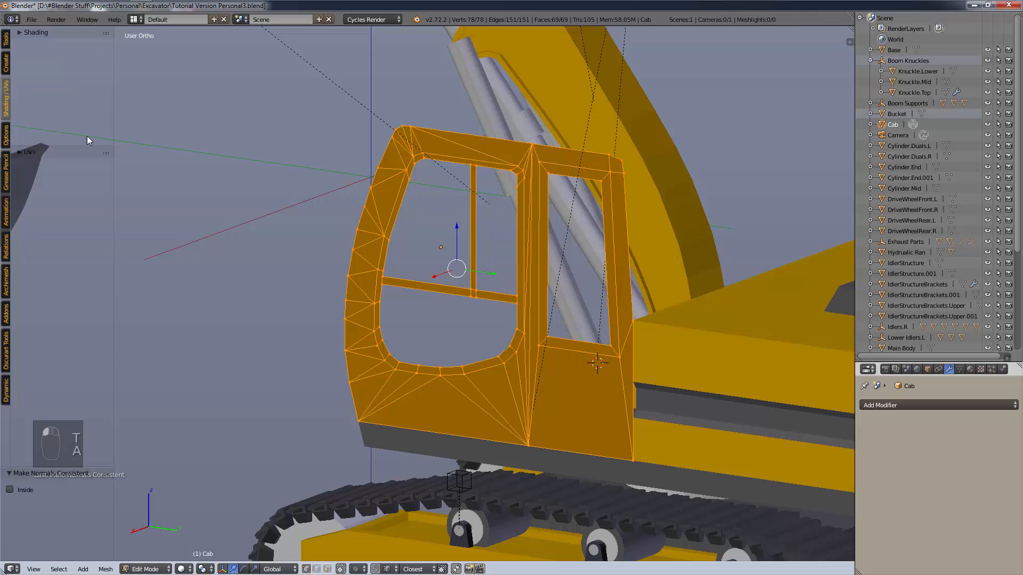
key(t)
Display the face normals and flip the direction of all the cab's normals.
key(n)
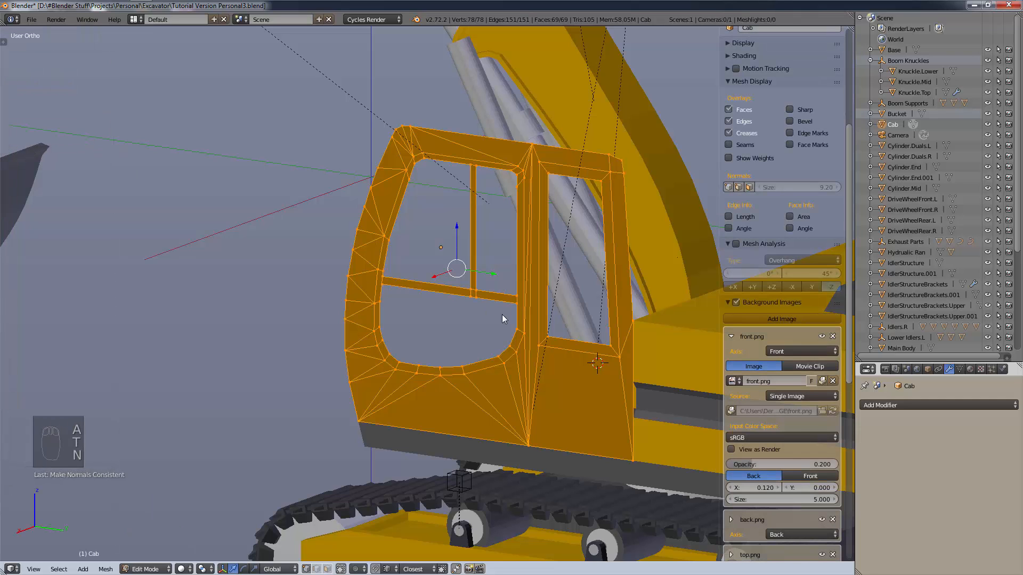
click(749, 187)
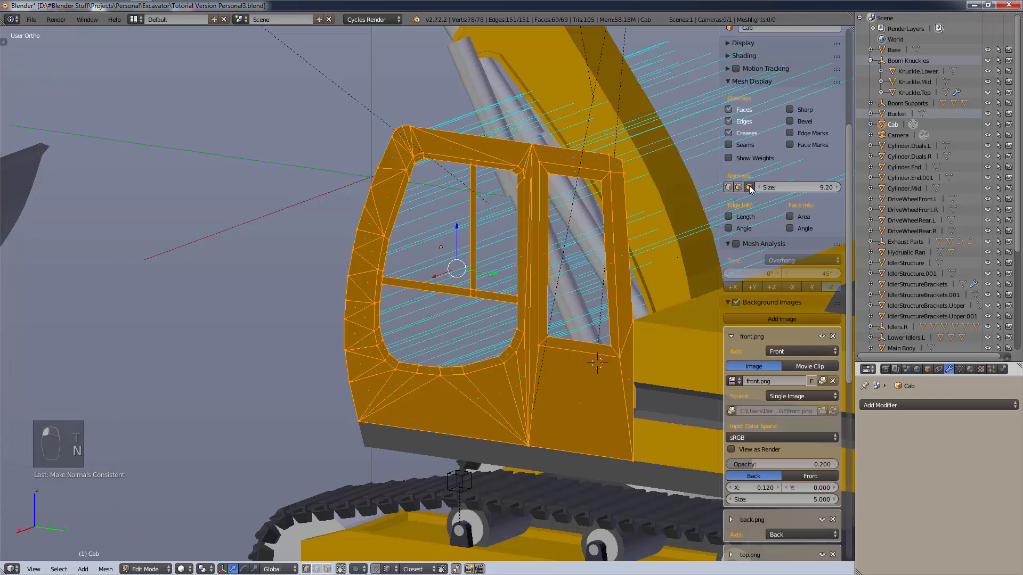
key(t)
key(t)
key(t)
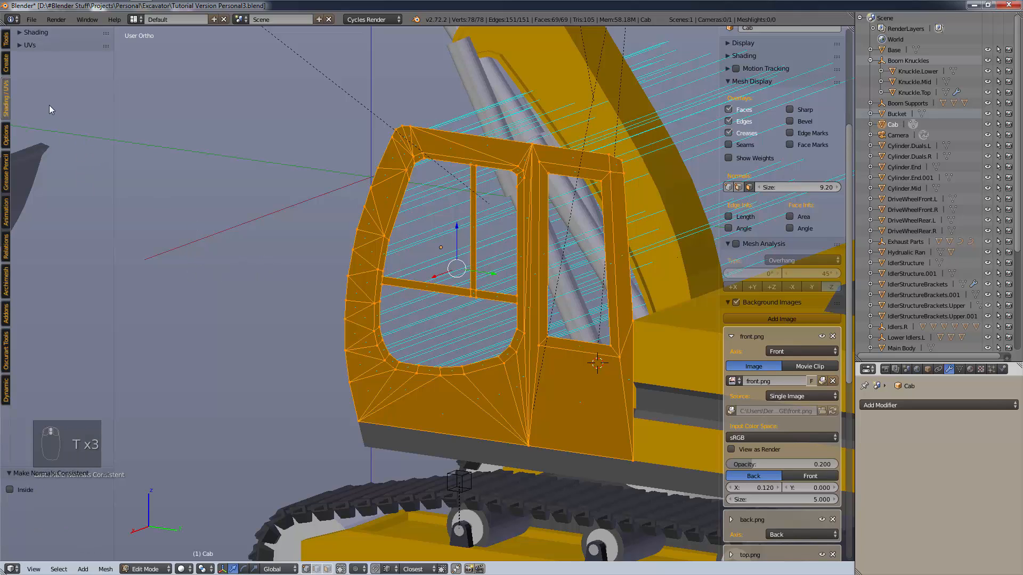
click(17, 42)
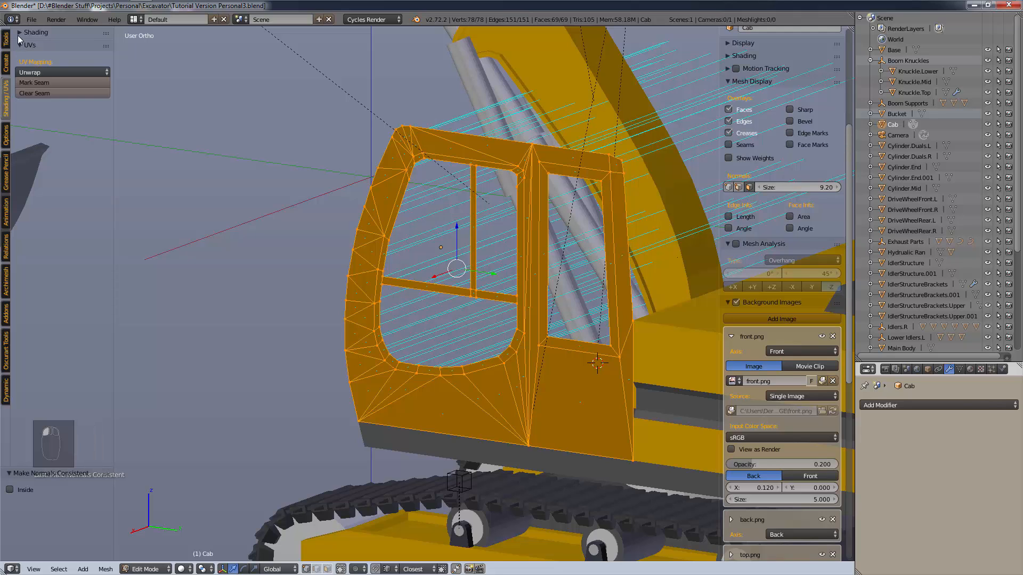
click(18, 35)
click(53, 136)
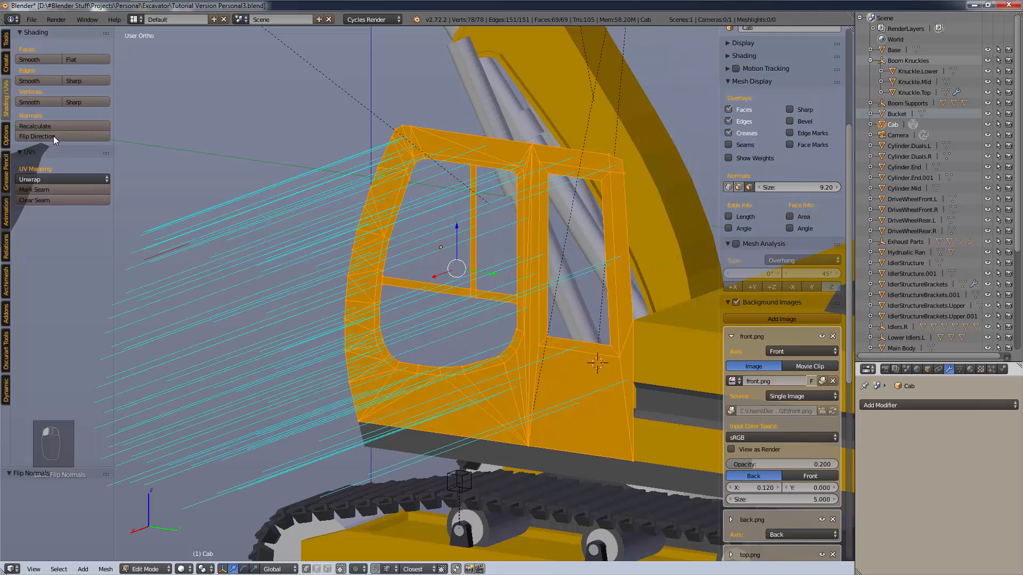
Deselect the cab mesh, turn off the face normal display, and close both sidebars.
key(a)
scroll(501, 327, down, 2)
scroll(833, 255, down, 5)
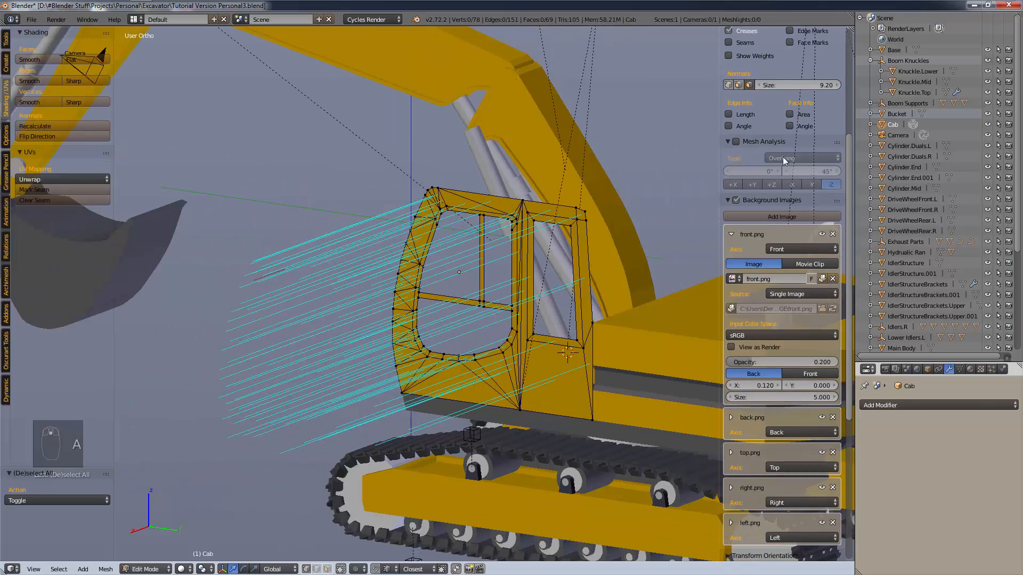
click(748, 84)
key(a)
key(a)
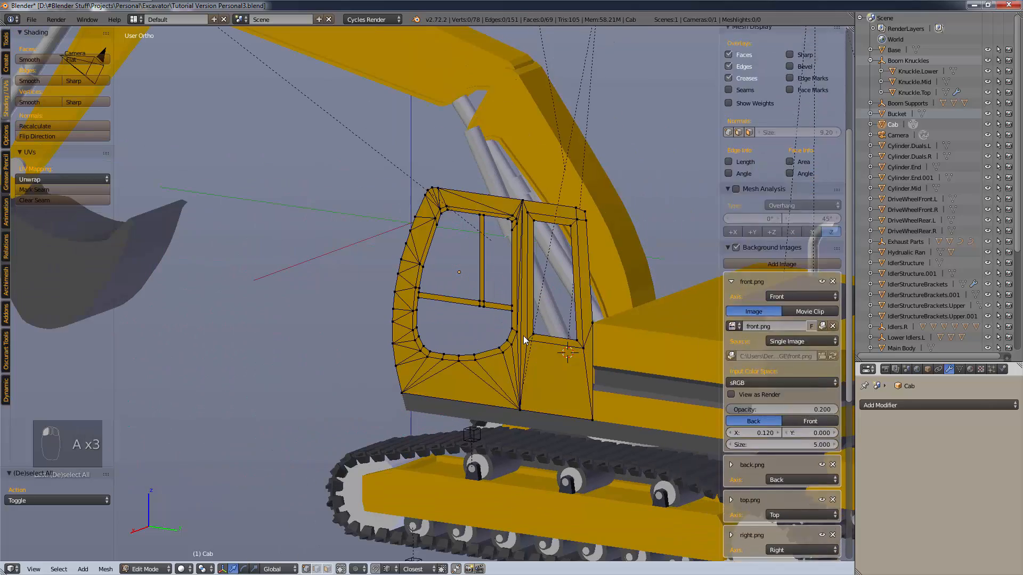
middle_drag(551, 340, 578, 345)
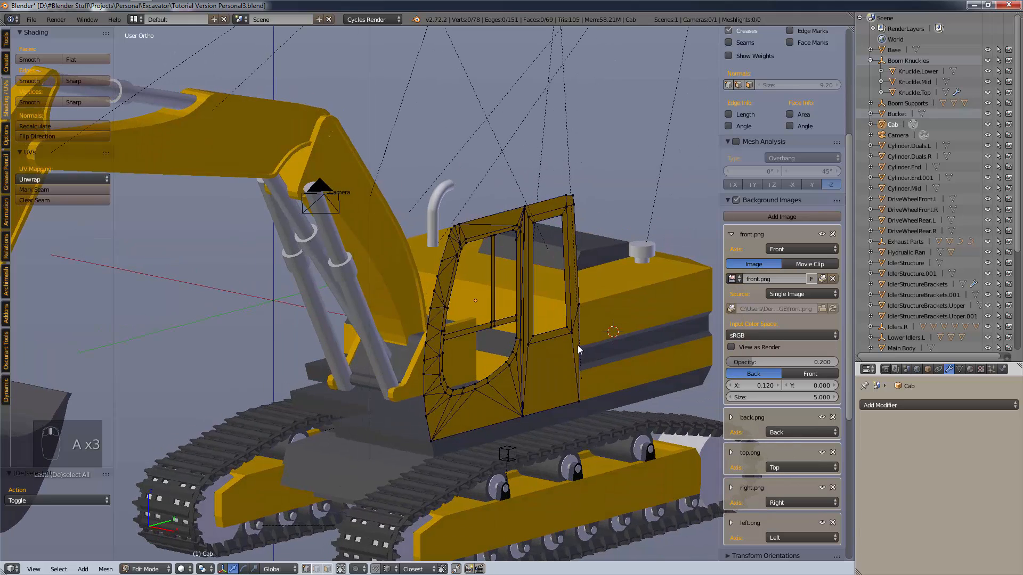
key(t)
key(n)
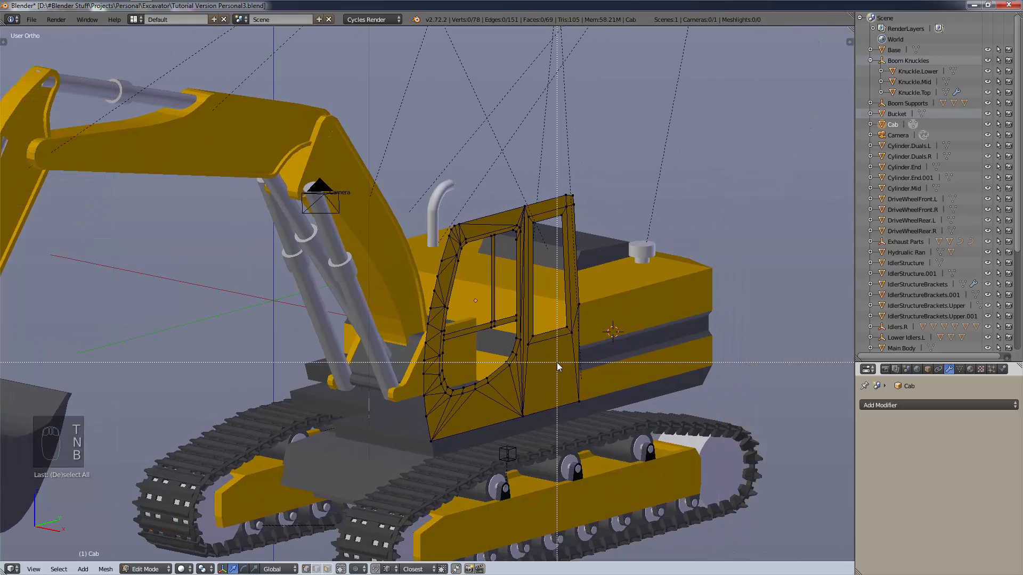
Try duplicating the entire cab side in place, and undo the duplication.
key(b)
right_click(531, 379)
key(a)
mouse_move(533, 380)
middle_down()
mouse_move(565, 388)
mouse_move(547, 382)
middle_up()
key(shift+d)
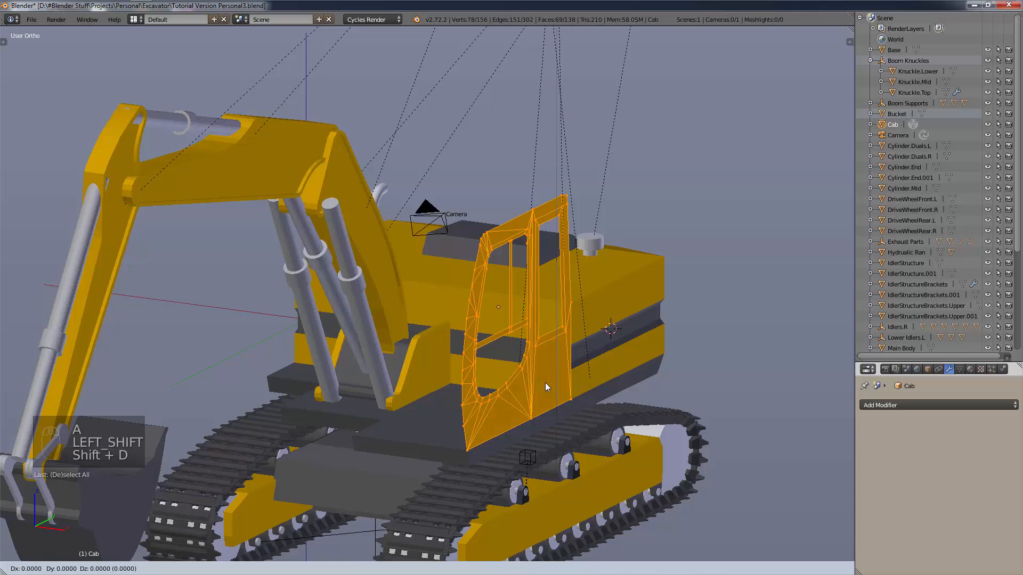
right_click(545, 383)
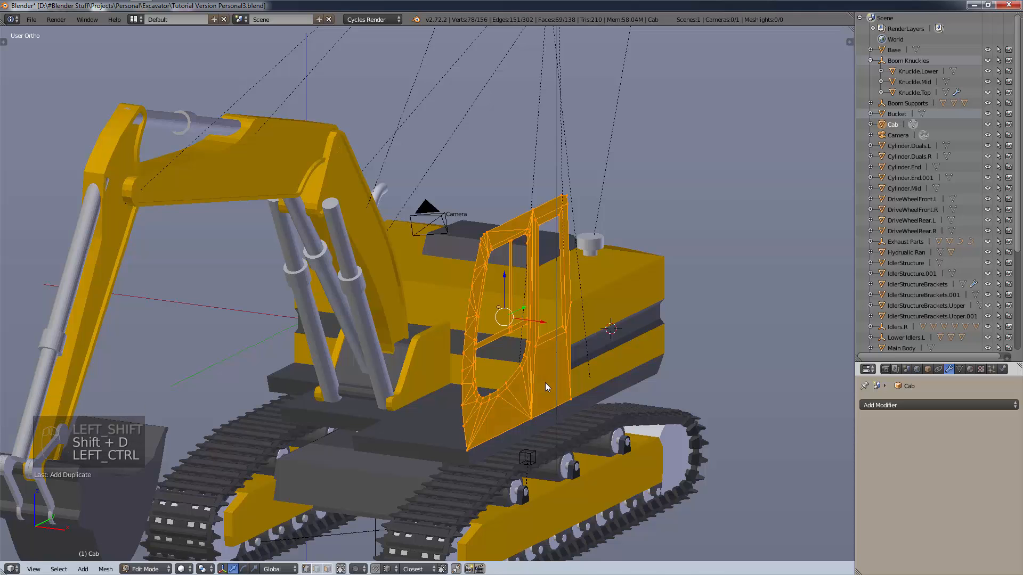
key(ctrl+z)
Switch to face selection and select the inner frame faces along the front window's forward edge, from the lower corner to the upper corner.
scroll(545, 382, up, 8)
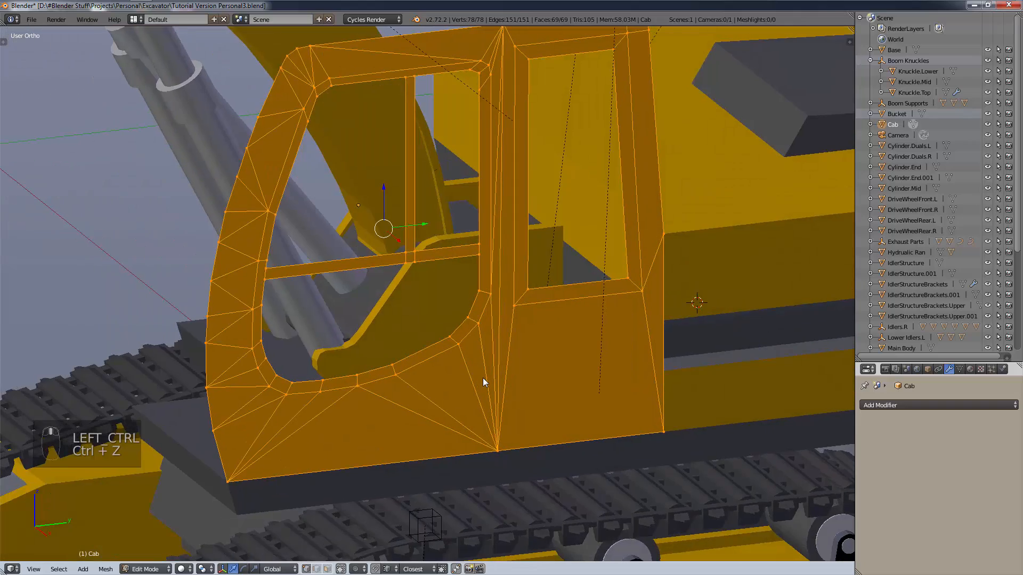
middle_drag(477, 379, 514, 382)
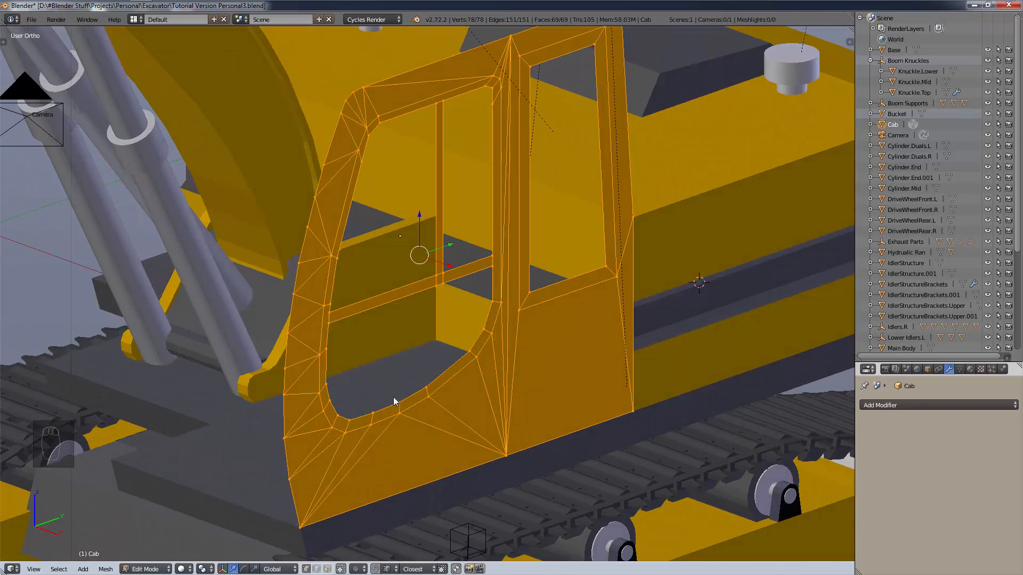
click(327, 569)
right_click(331, 412)
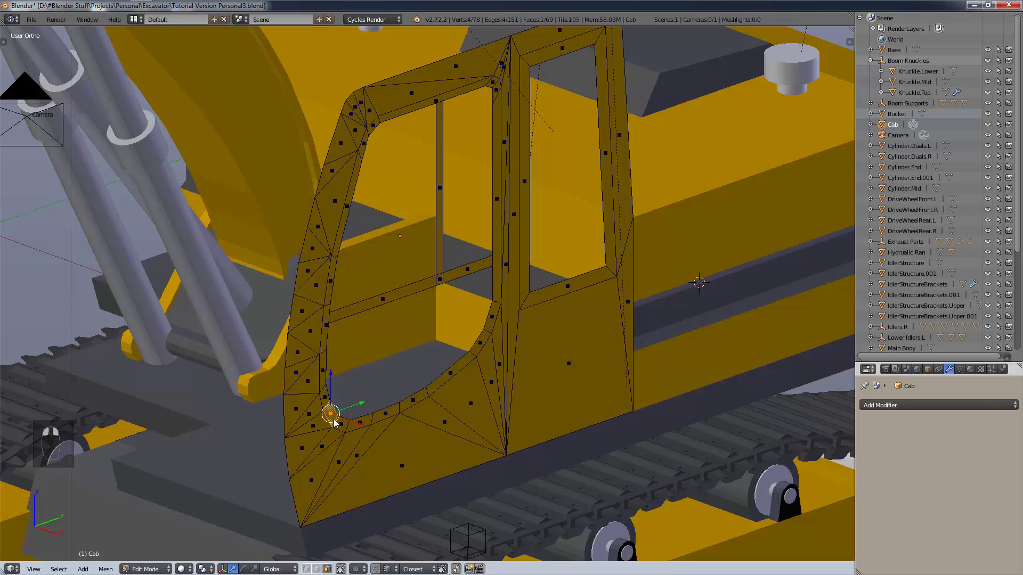
shift+right_click(325, 397)
shift+right_click(323, 371)
shift+right_click(328, 336)
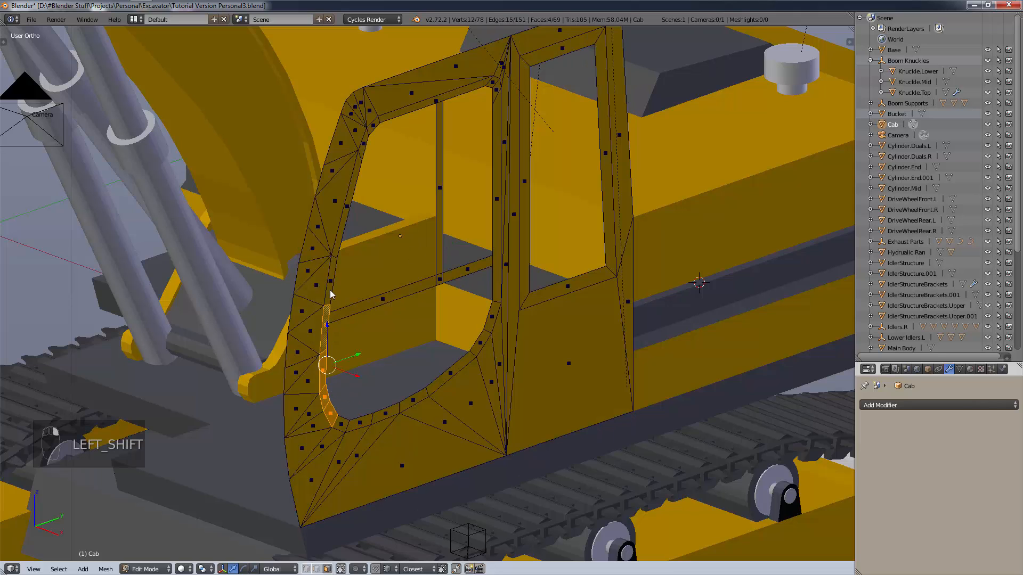
shift+right_click(333, 275)
shift+right_click(340, 230)
shift+right_click(320, 228)
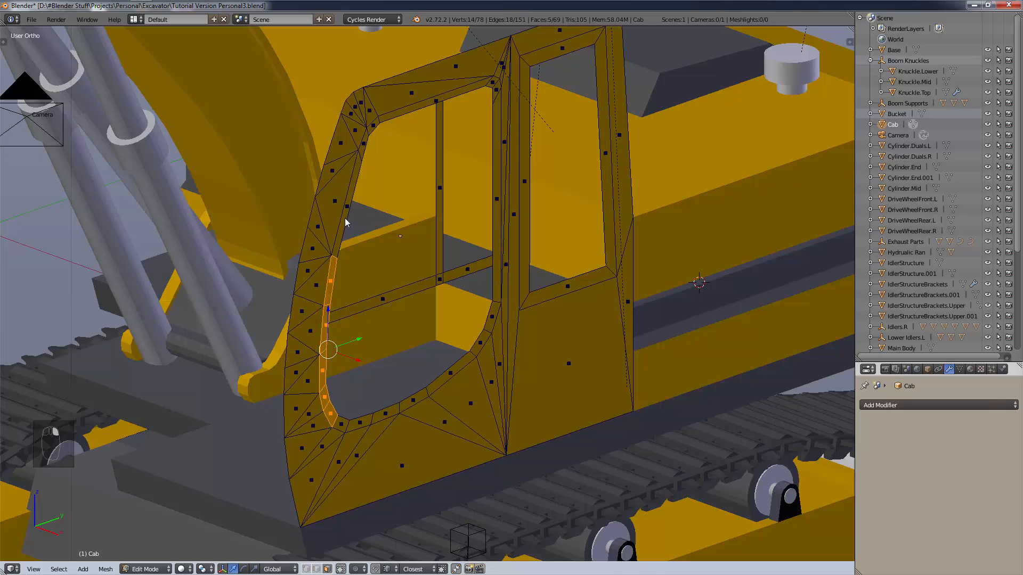
shift+right_click(346, 222)
shift+right_click(365, 146)
shift+right_click(373, 129)
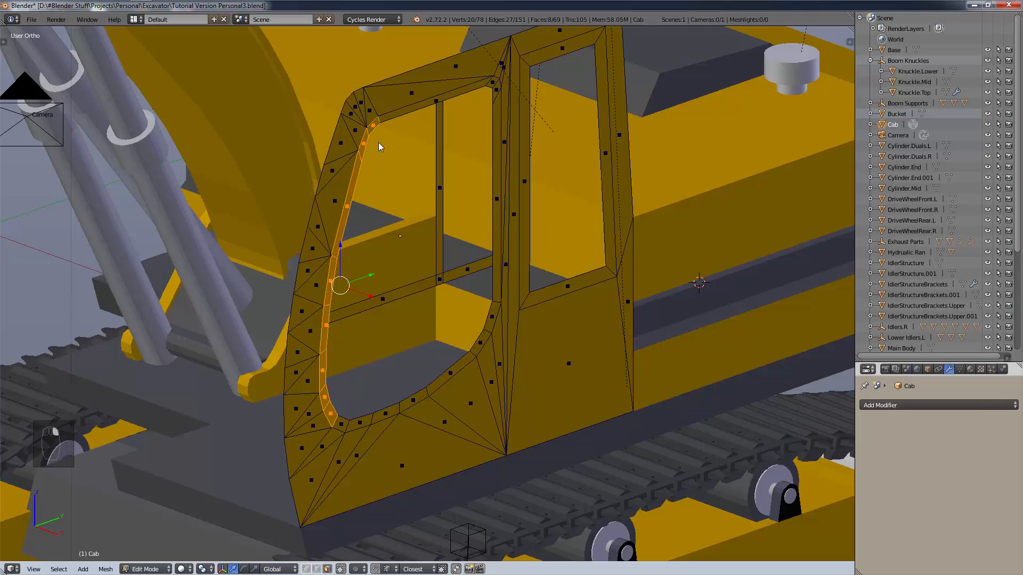
Undo a trial growth of the selection and add the front window's two horizontal divider faces.
key(ctrl+KP_Add)
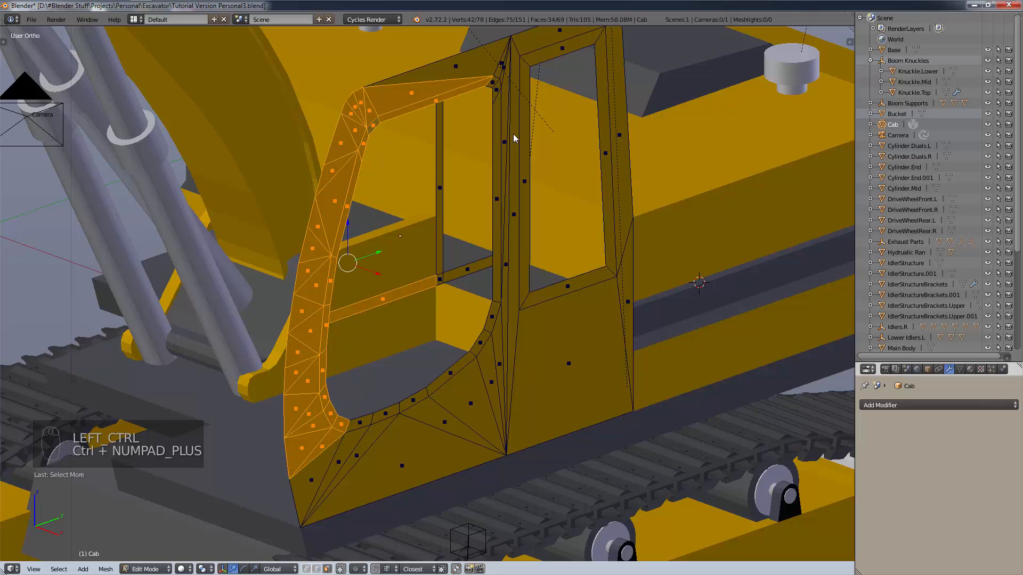
key(ctrl+z)
shift+right_click(391, 311)
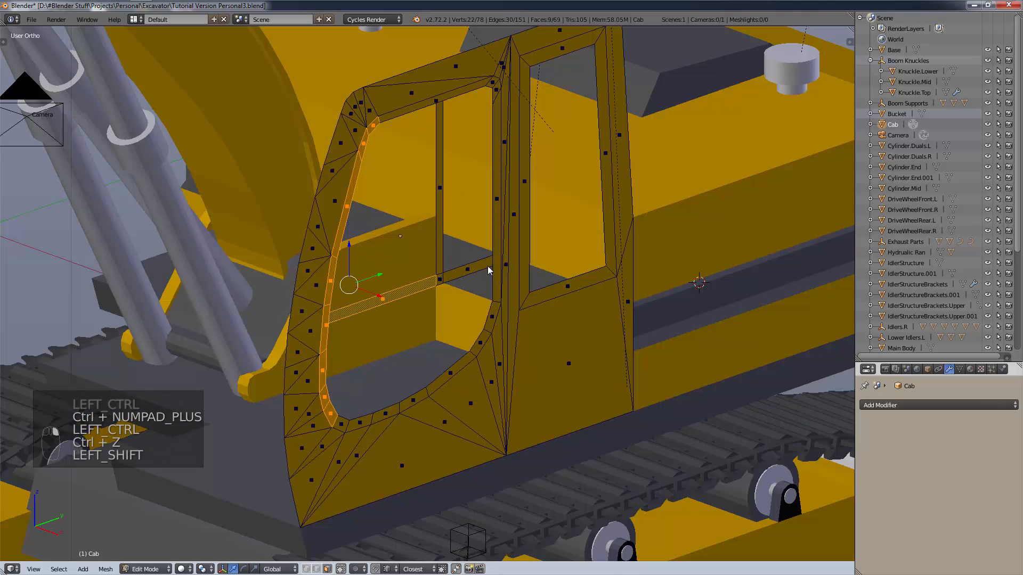
shift+right_click(462, 269)
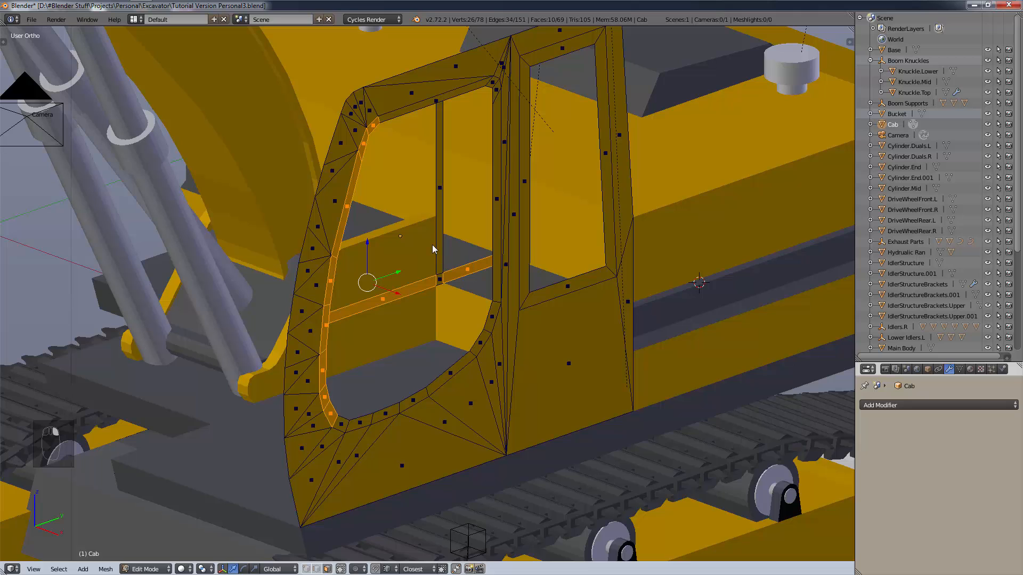
In the right side view, circle-select the vertical divider and all remaining frame faces around the front window.
key(KP_3)
shift+middle_drag(518, 298, 622, 371)
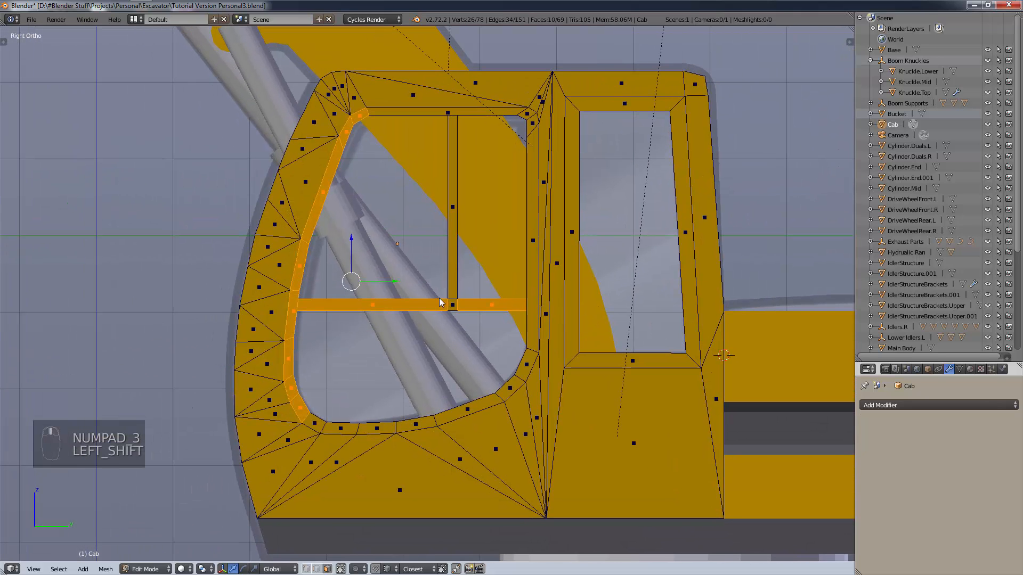
key(c)
drag(430, 286, 427, 247)
scroll(421, 200, up, 5)
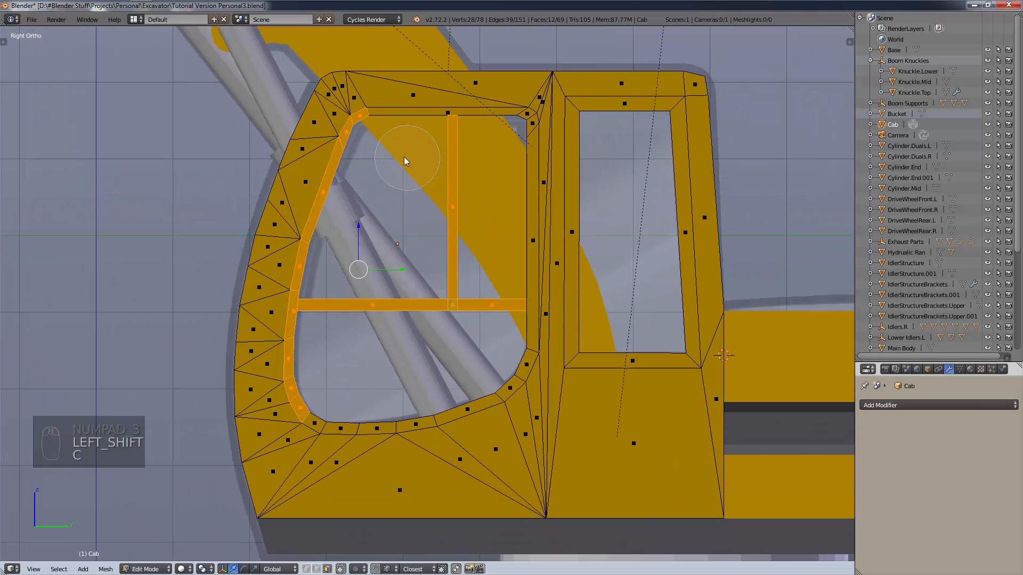
drag(449, 127, 523, 131)
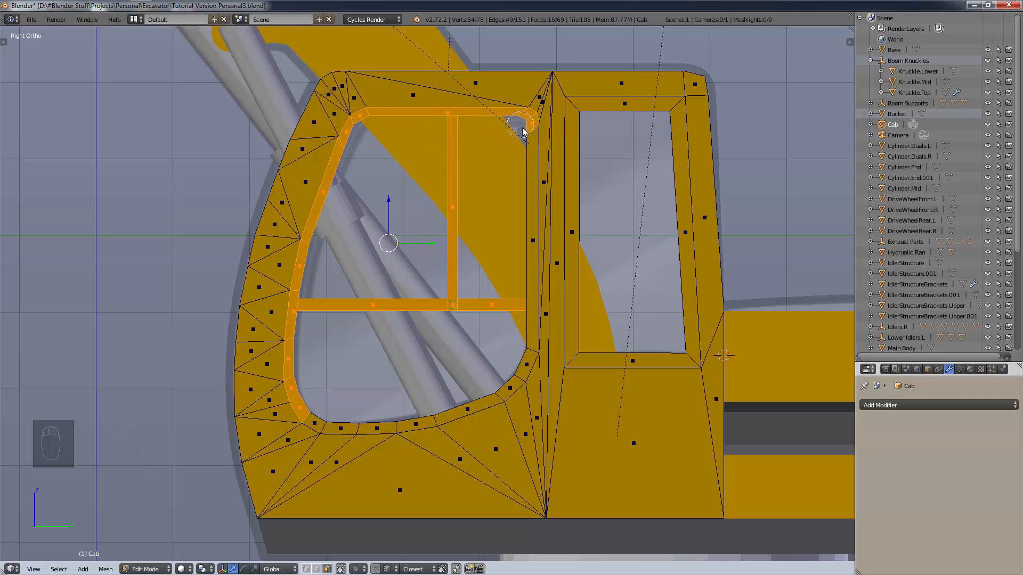
click(523, 255)
mouse_move(523, 250)
mouse_down()
mouse_move(509, 392)
mouse_move(366, 433)
mouse_move(309, 423)
mouse_up()
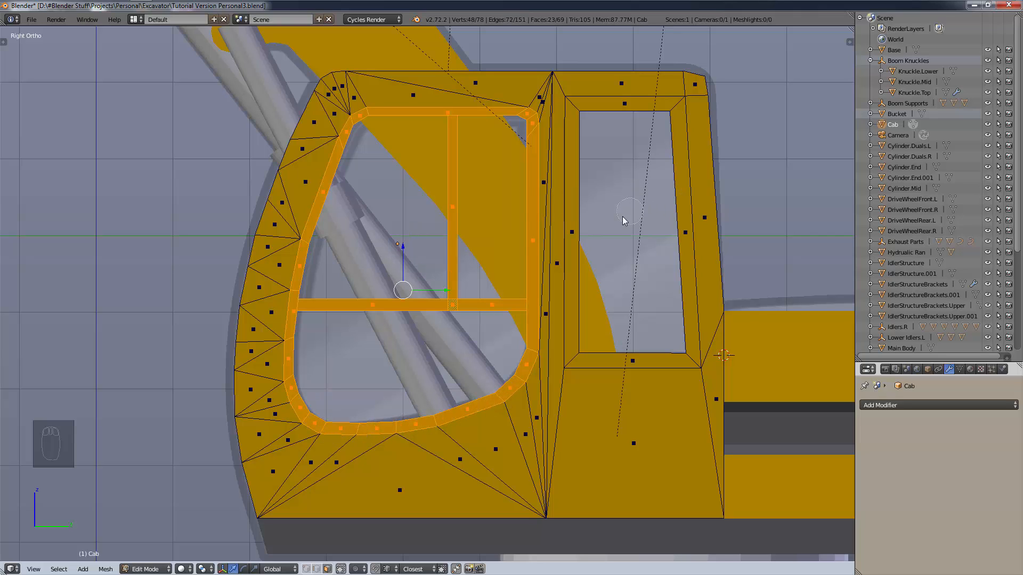
Add the four frame faces around the rear window to the selection and end circle selection.
drag(584, 256, 635, 359)
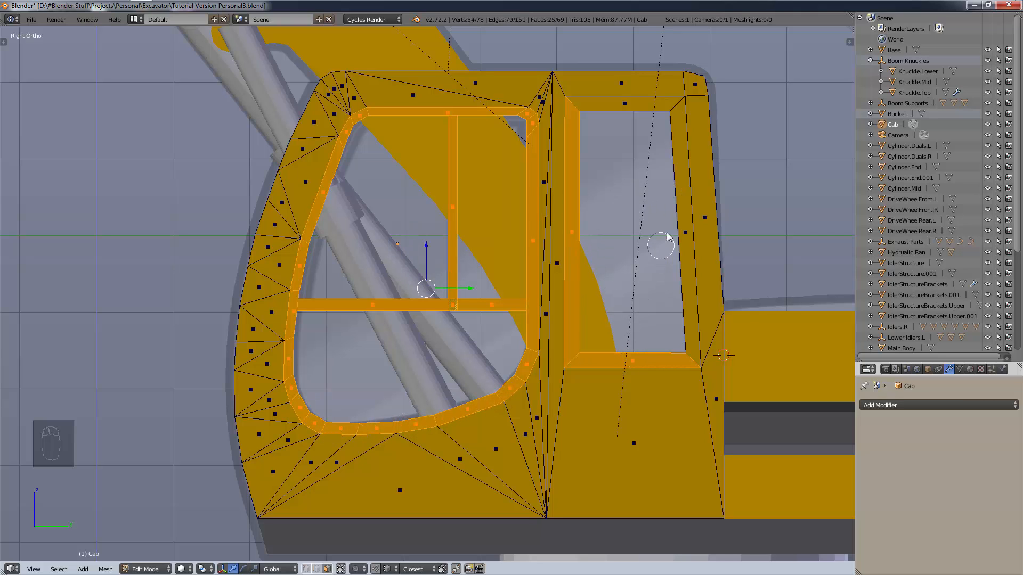
drag(675, 231, 677, 235)
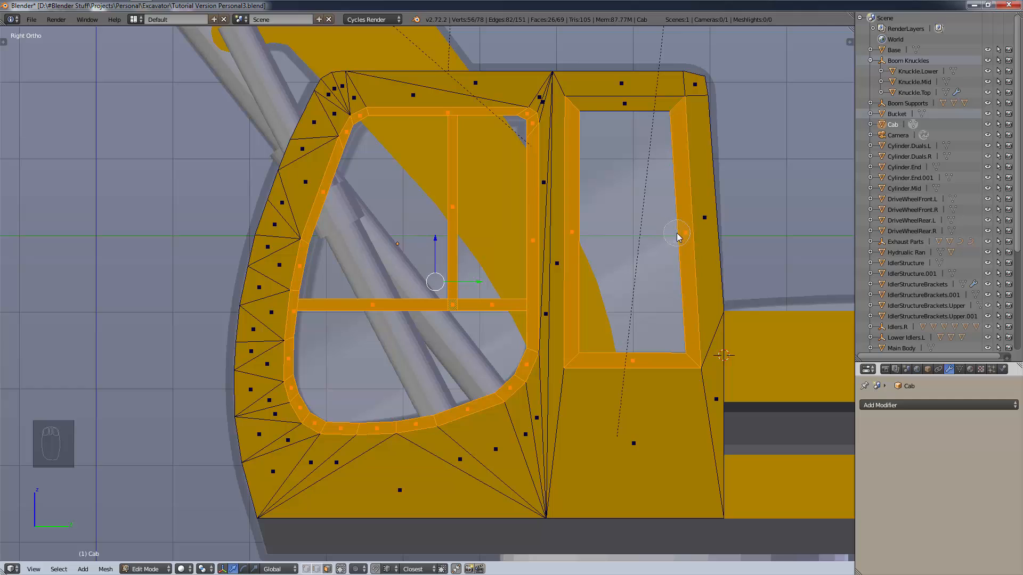
click(627, 120)
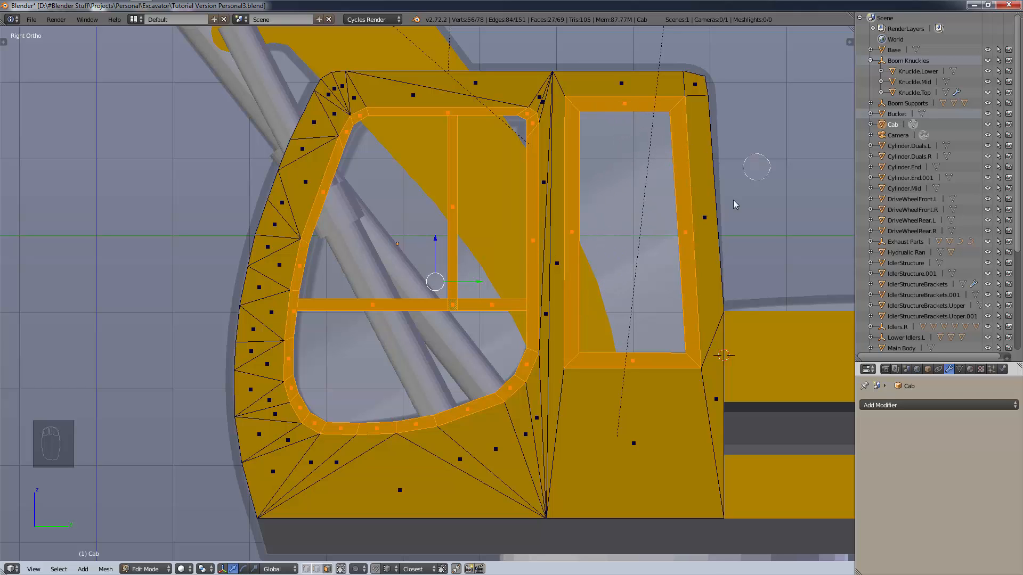
right_click(732, 265)
Assign the BodyPaintFlatBlk.mat material to the selected window frame faces and deselect everything.
click(970, 369)
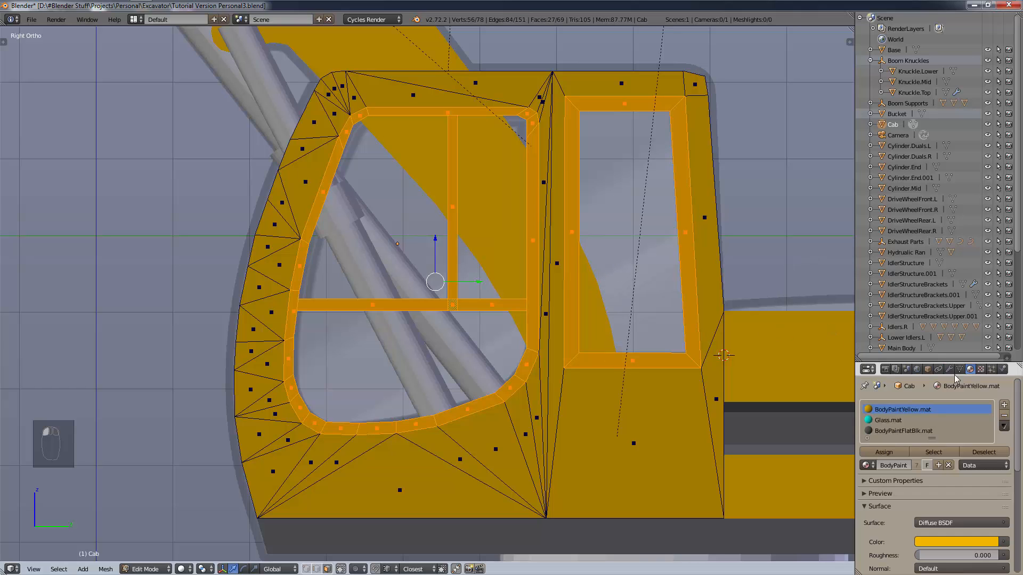
click(907, 432)
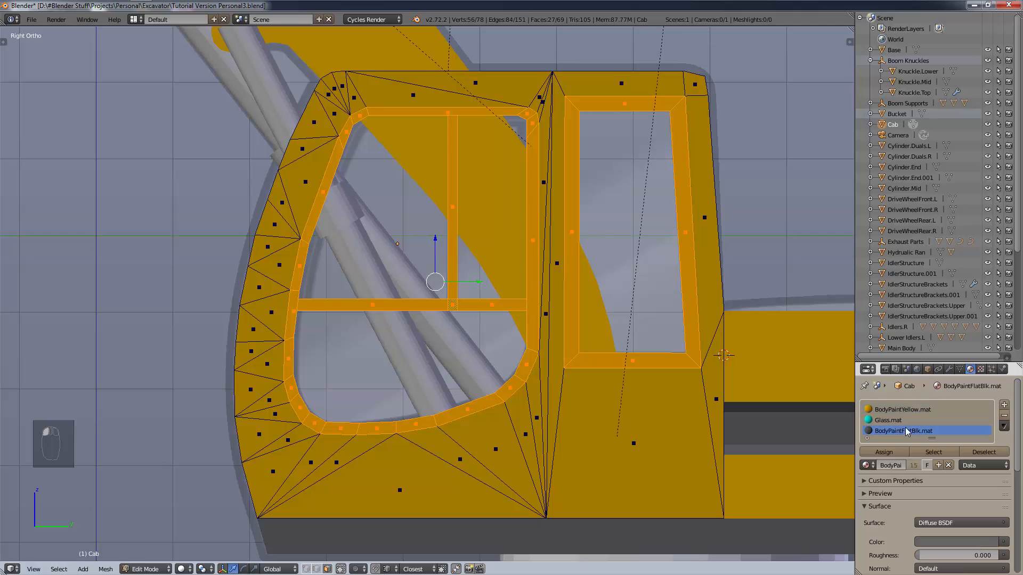
click(892, 453)
key(a)
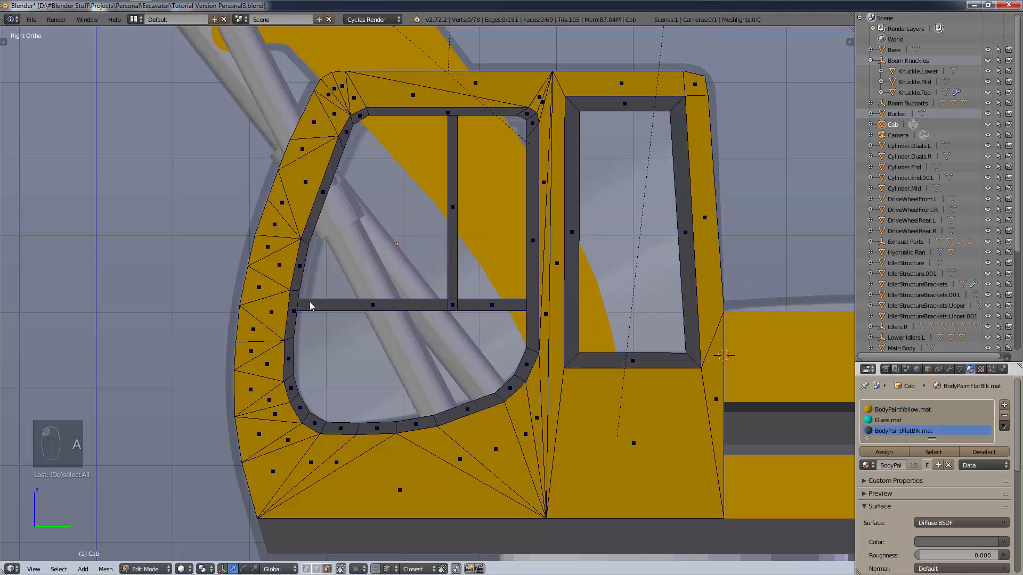
Switch to vertex selection and fill the front window's upper forward opening with a single face from its boundary loop.
right_click(305, 298)
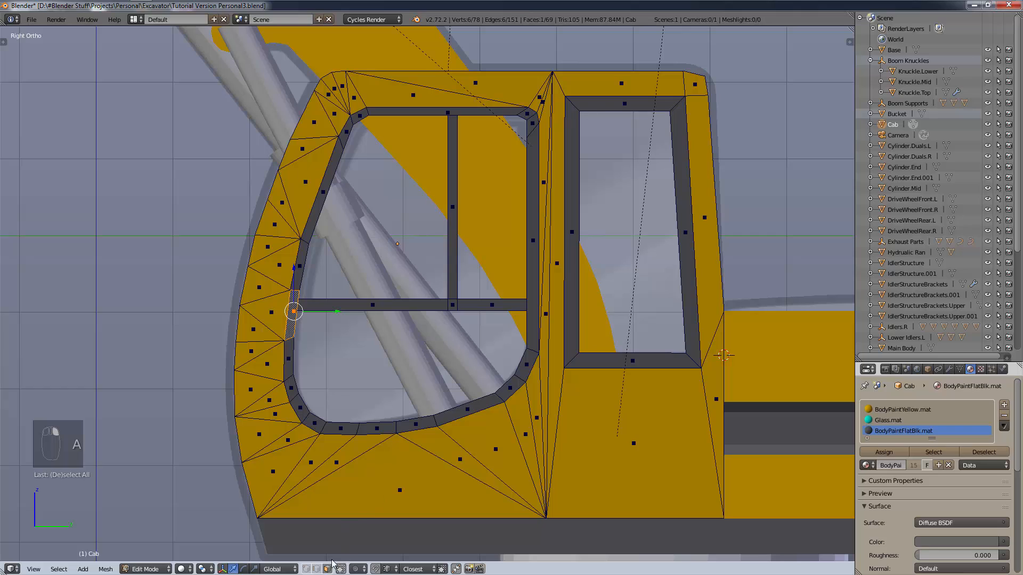
click(306, 568)
right_click(300, 291)
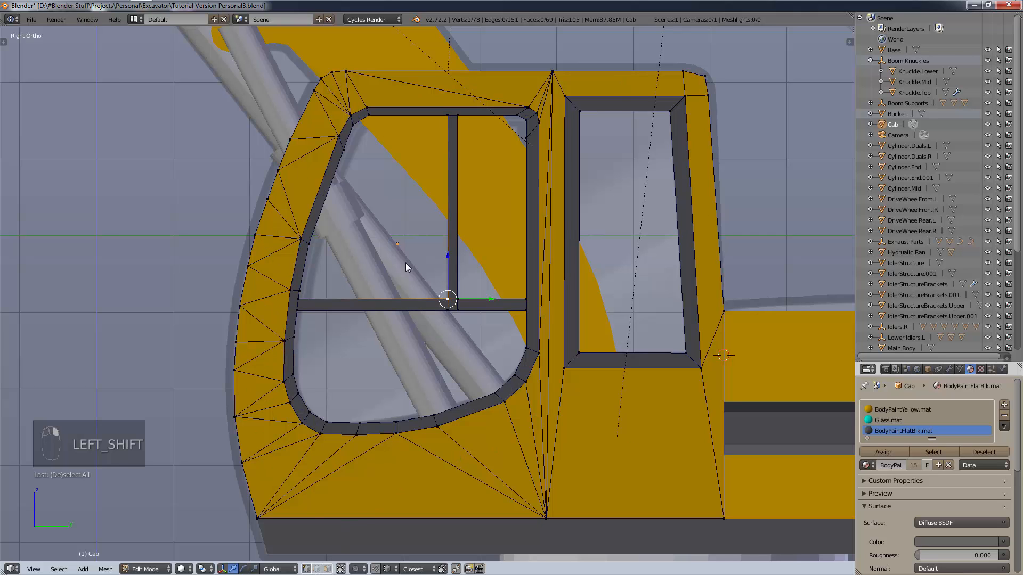
key(f)
key(f)
key(ctrl+z)
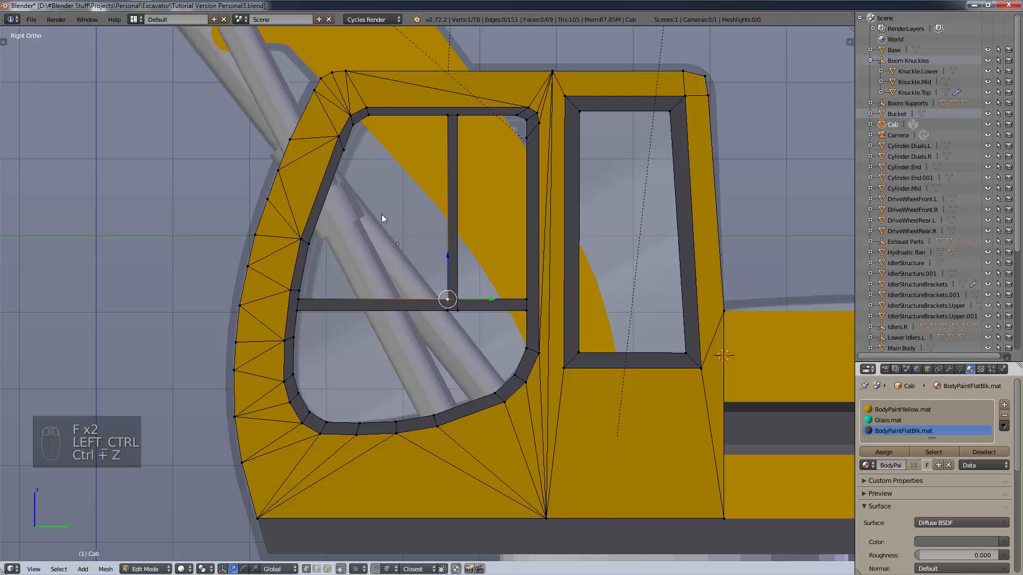
alt+right_click(449, 233)
key(f)
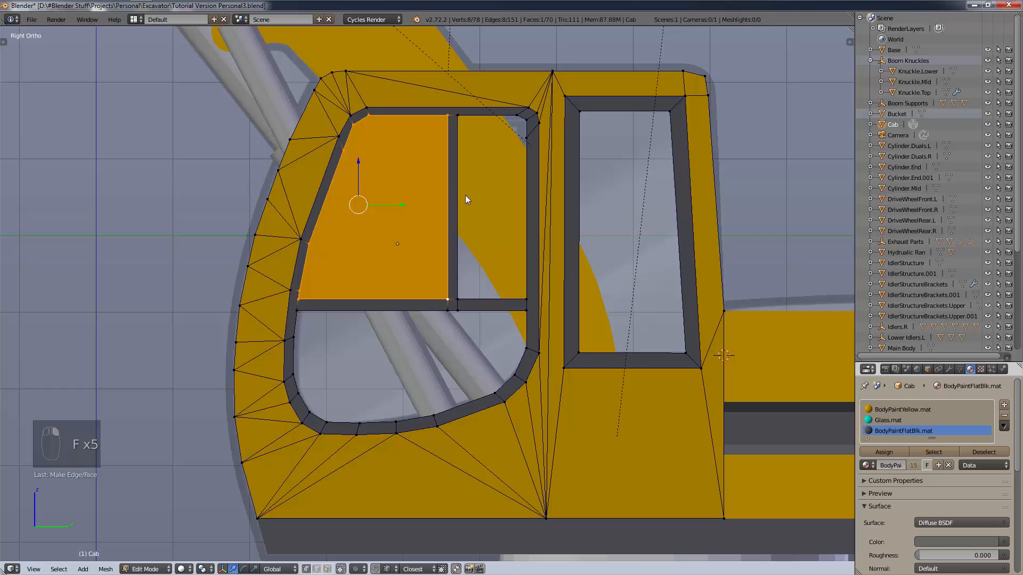
key(a)
Select the six corner vertices of the front window's upper rear opening and fill them with a face.
alt+right_click(459, 206)
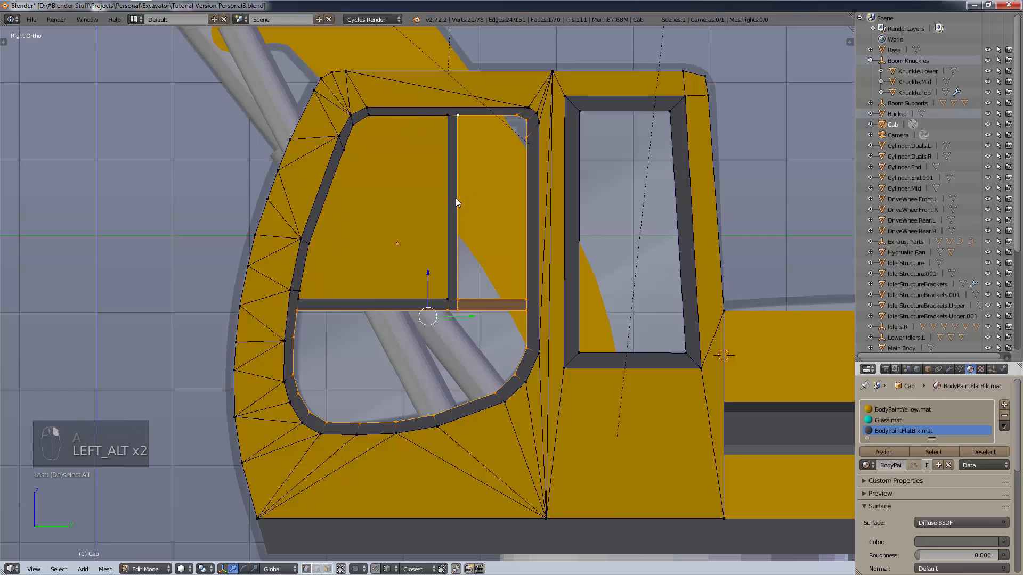
right_click(458, 121)
shift+right_click(460, 294)
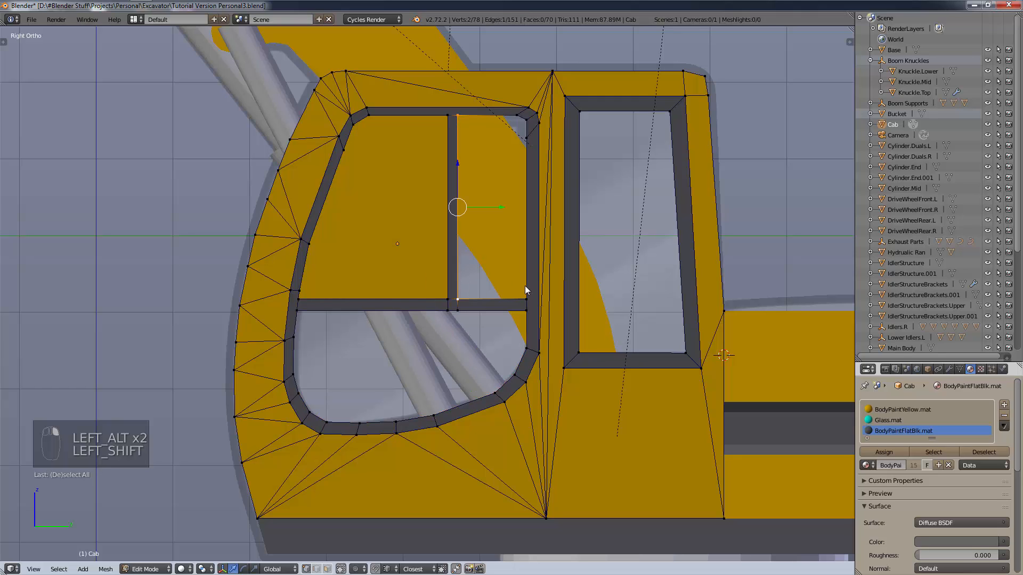
shift+right_click(526, 297)
shift+right_click(524, 139)
shift+right_click(523, 122)
shift+right_click(517, 116)
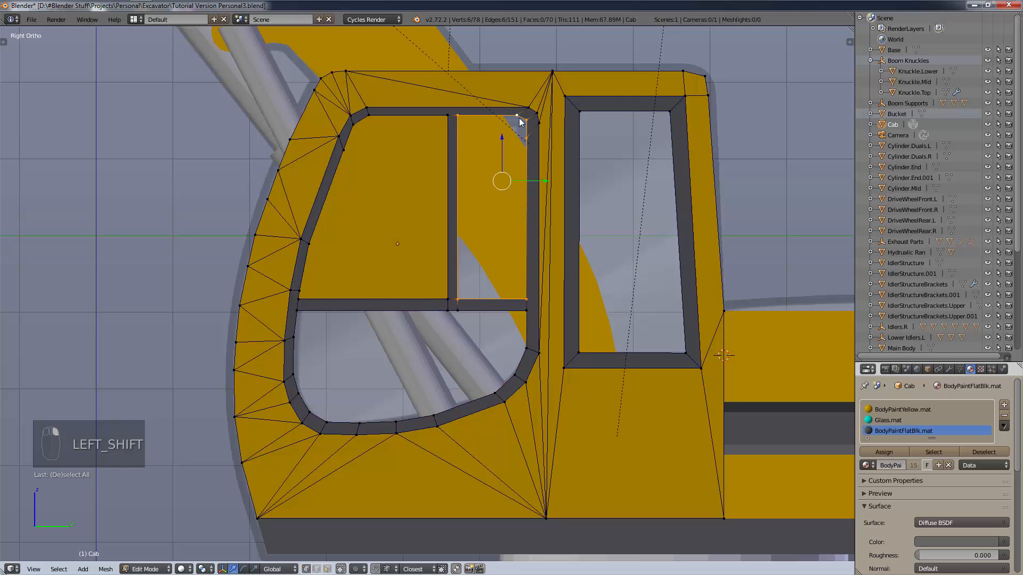
key(f)
key(f)
key(a)
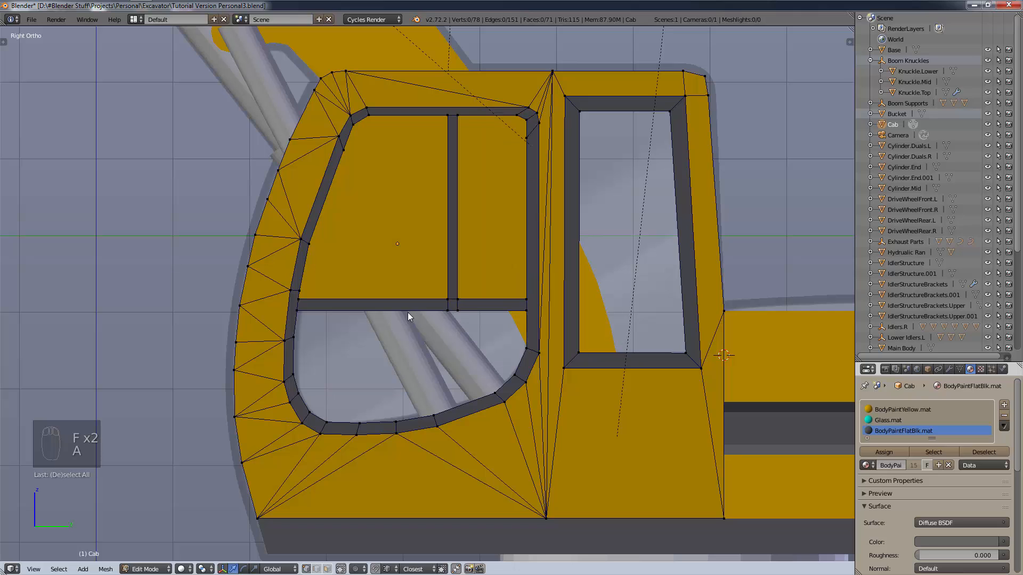
Select the boundary loop of the front window's lower opening and fill it with a face.
alt+right_click(408, 312)
key(f)
key(f)
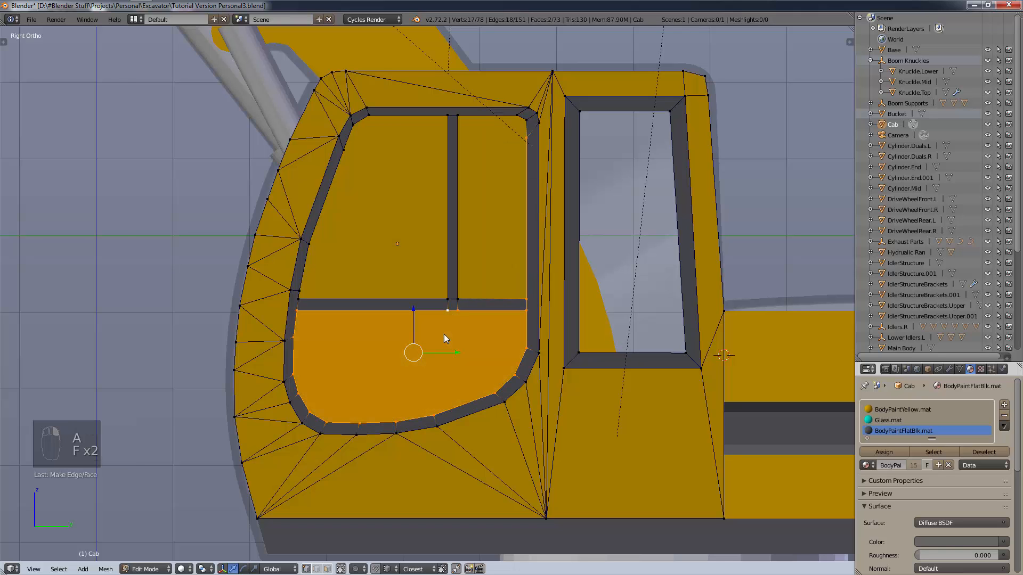
Try moving the newly filled lower window pane, and cancel the move.
middle_drag(443, 334, 462, 342)
key(g)
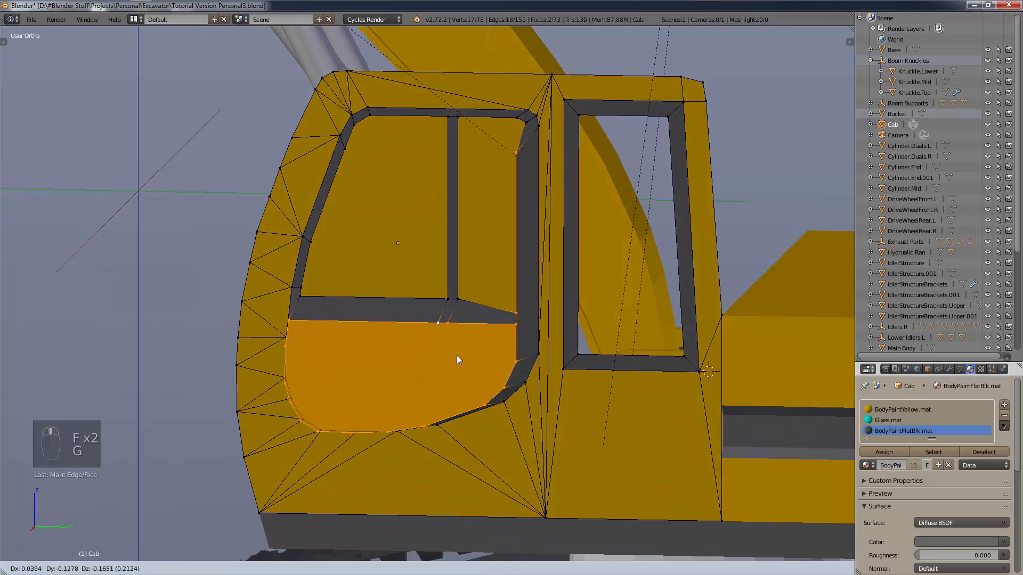
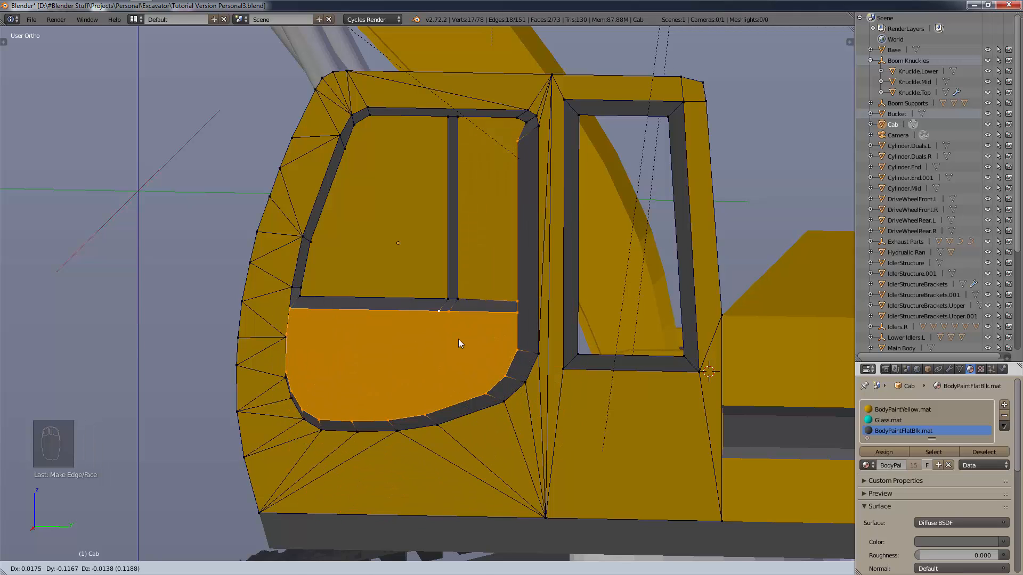
right_click(457, 344)
Switch to face selection, select only the lower window pane, and cancel a trial move of it.
click(327, 569)
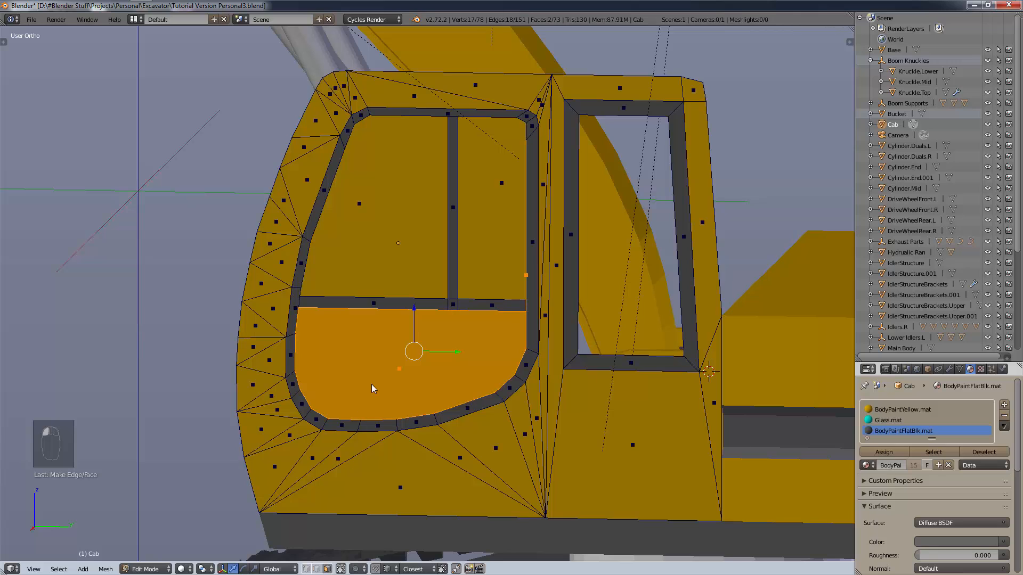
right_click(372, 387)
key(g)
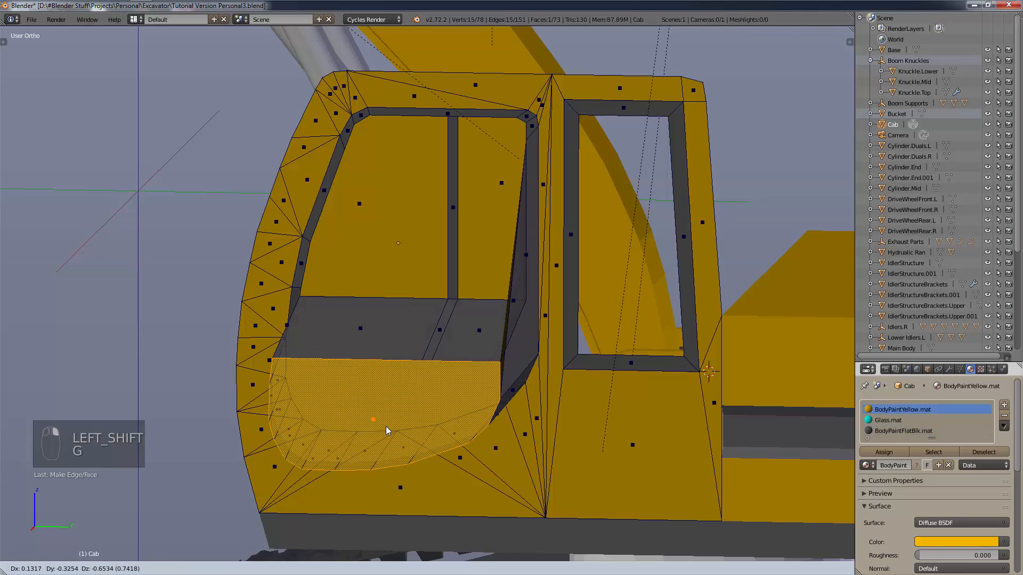
right_click(383, 371)
Try deleting the lower window pane's face, and undo the deletion.
key(x)
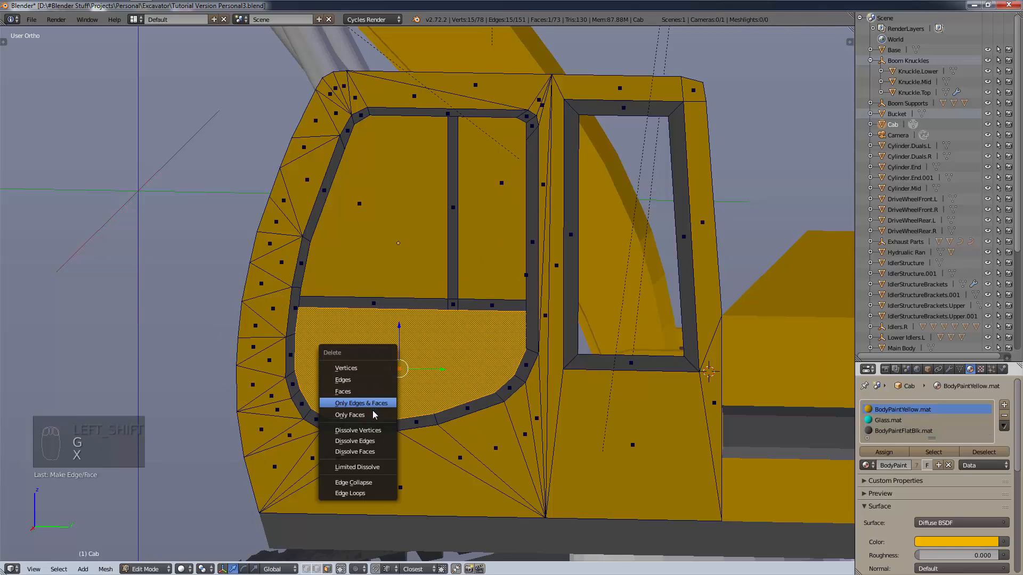
click(365, 398)
key(ctrl+z)
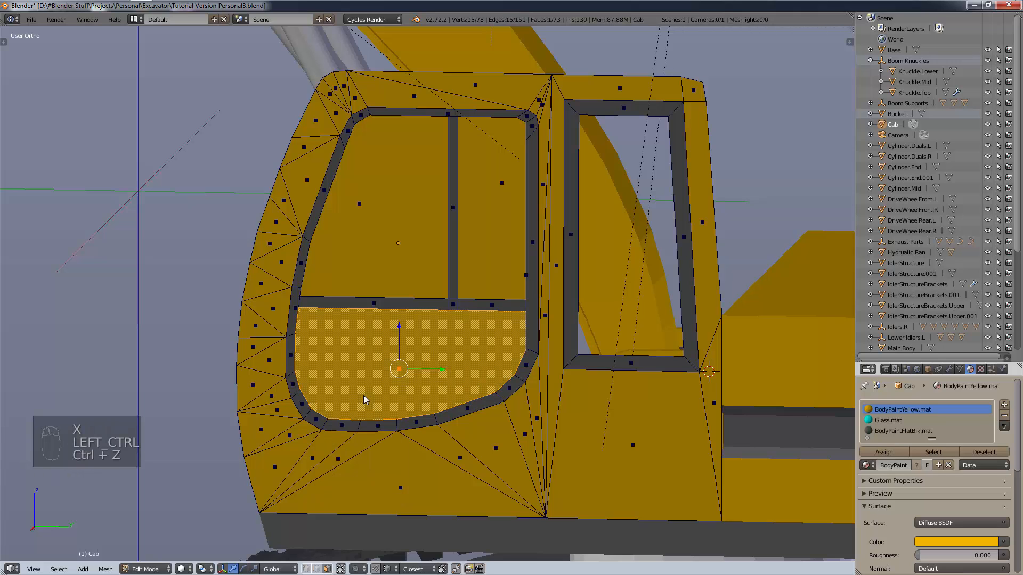
Add the two upper front window panes to the selection, assign Glass.mat to all three panes, and deselect everything.
shift+right_click(390, 195)
shift+right_click(505, 184)
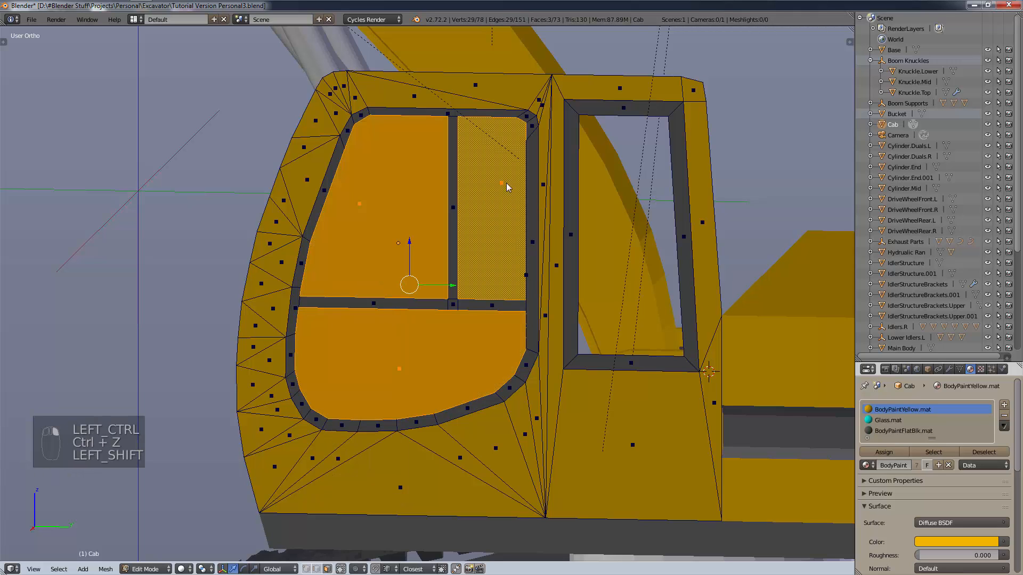
click(888, 420)
click(884, 451)
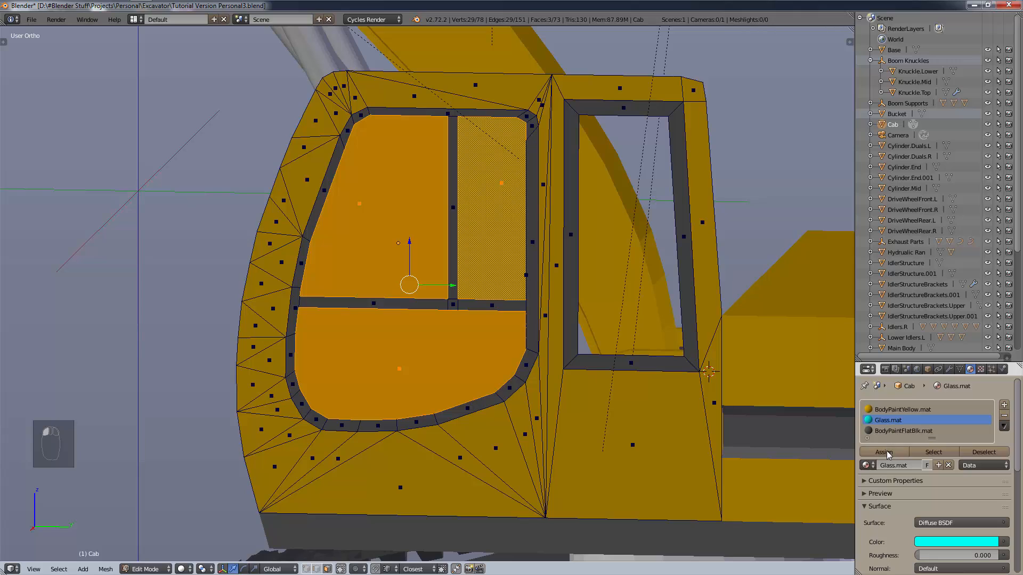
key(a)
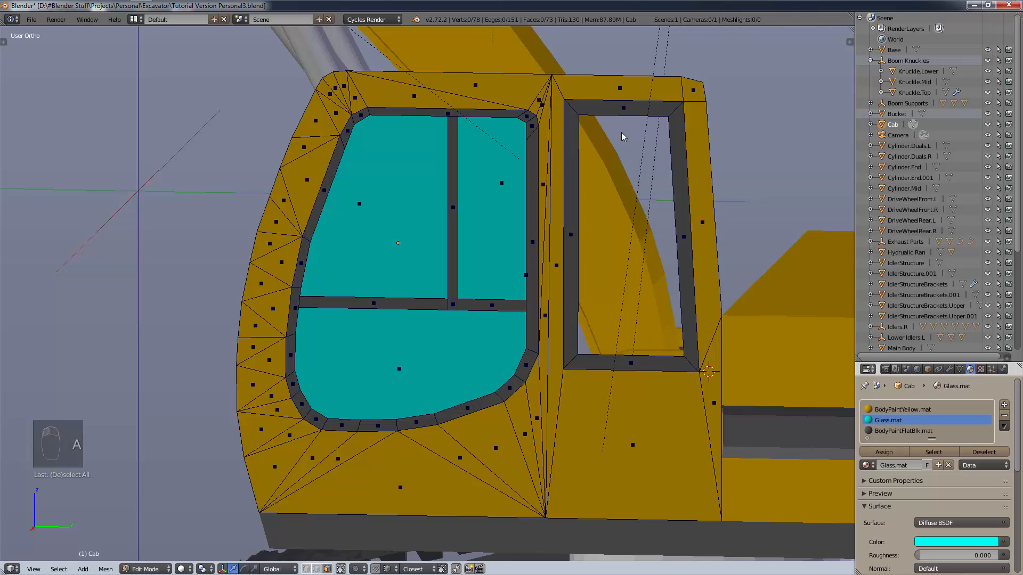
Switch to edge selection and fill the rear window opening with a face between its two inner side edges.
click(317, 569)
right_click(575, 192)
shift+right_click(684, 198)
key(f)
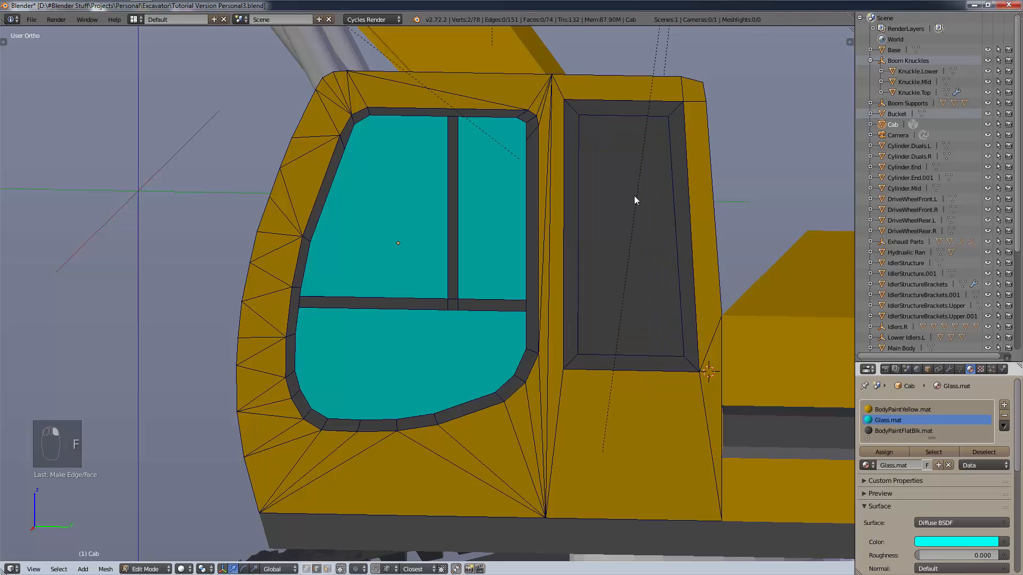
Switch to face selection, select the new rear window pane, and assign Glass.mat to it.
click(327, 569)
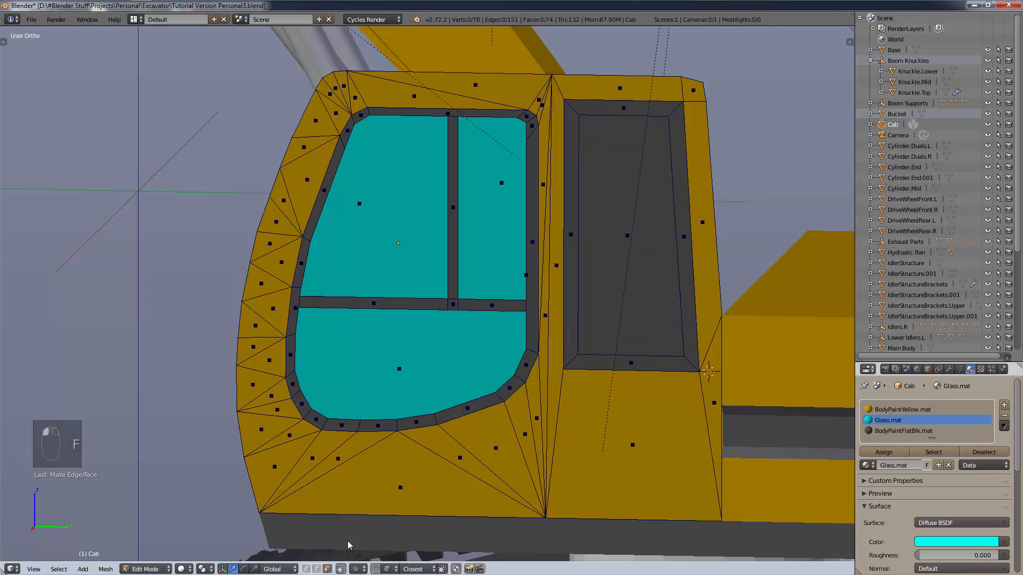
right_click(659, 218)
click(900, 421)
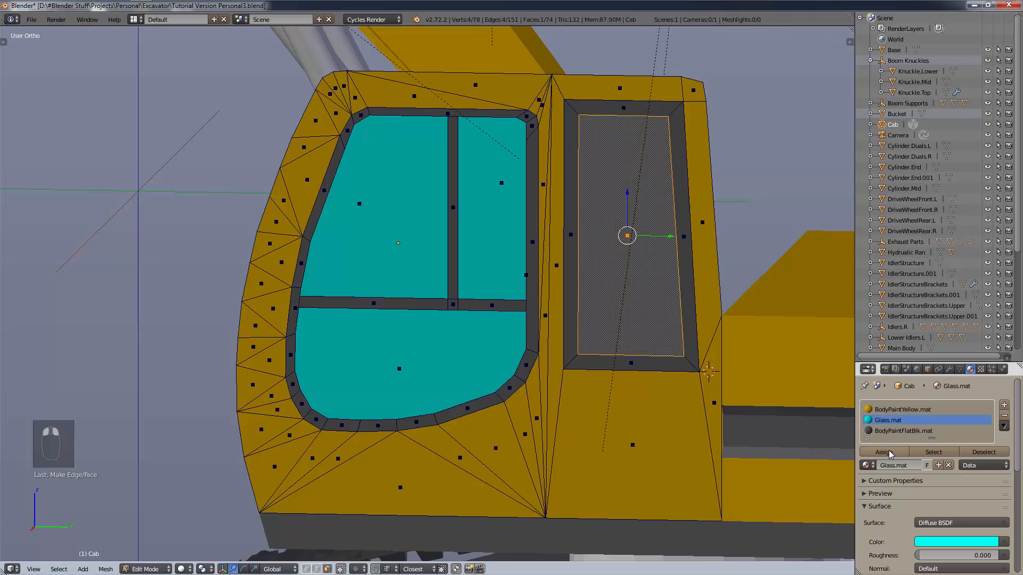
click(883, 453)
Select the entire cab side mesh and duplicate it in place.
scroll(725, 341, down, 2)
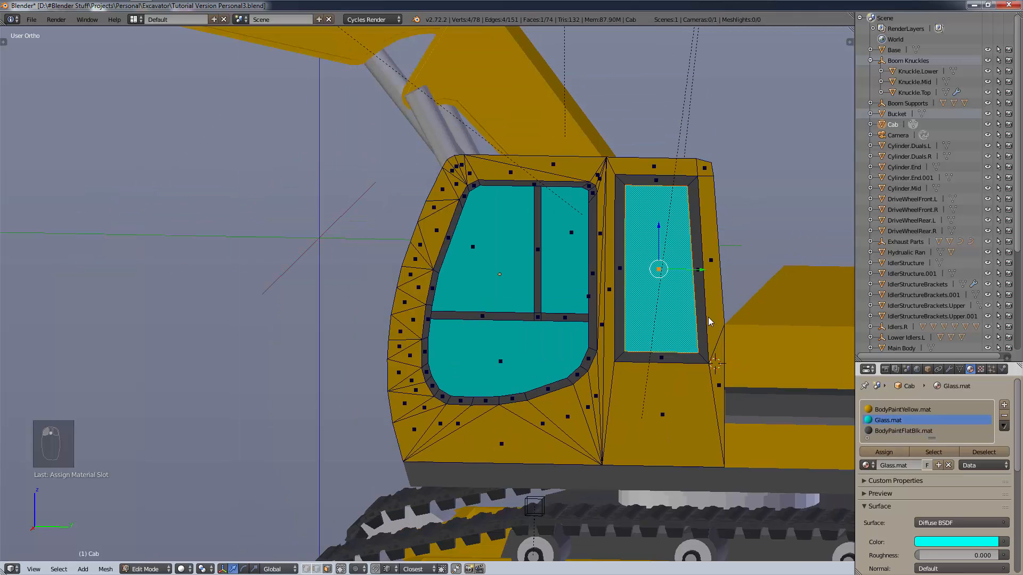
key(KP_3)
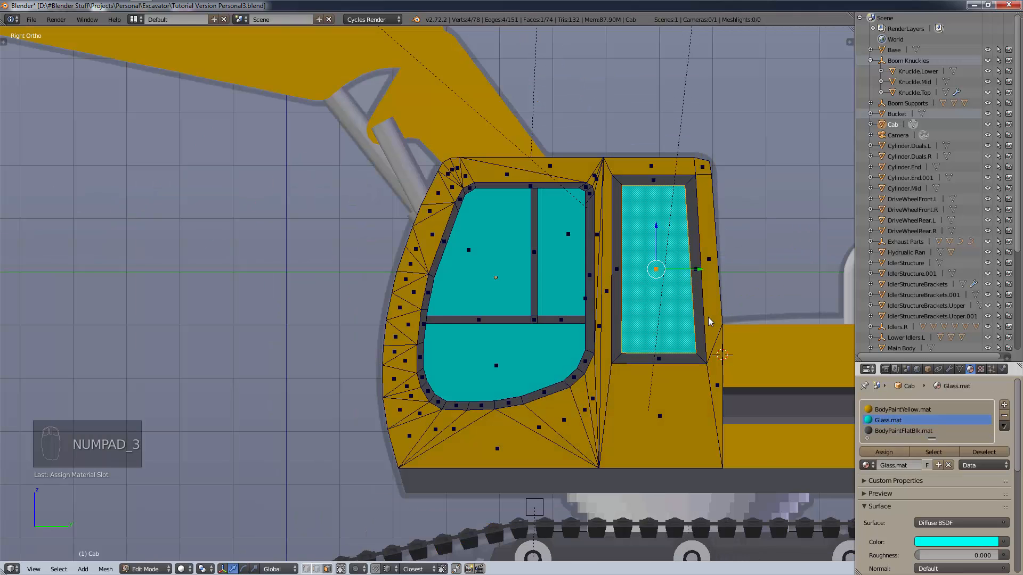
scroll(668, 340, down, 4)
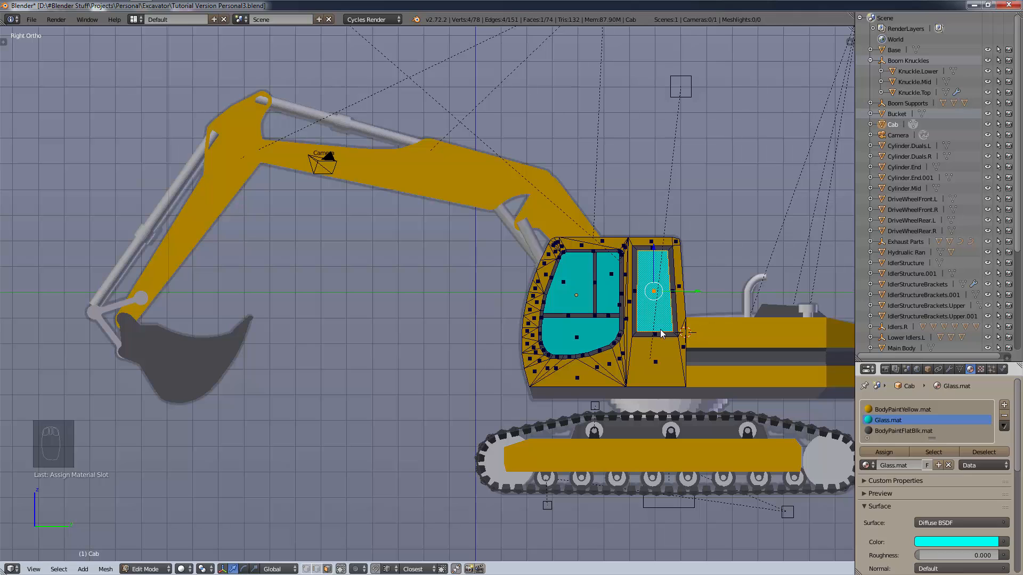
scroll(661, 334, up, 2)
middle_drag(660, 334, 652, 382)
scroll(683, 365, up, 3)
key(a)
key(a)
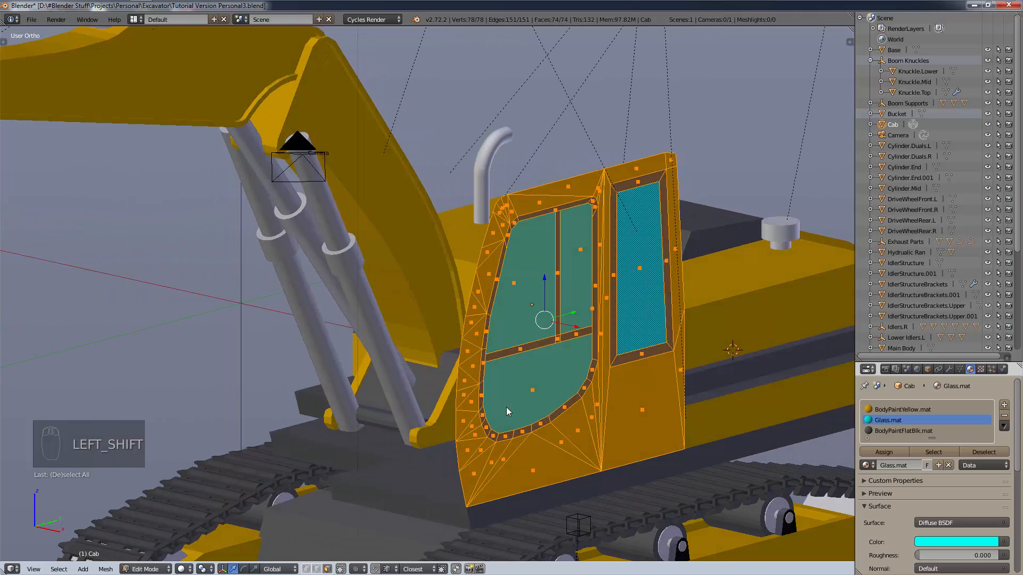
key(shift+d)
right_click(445, 399)
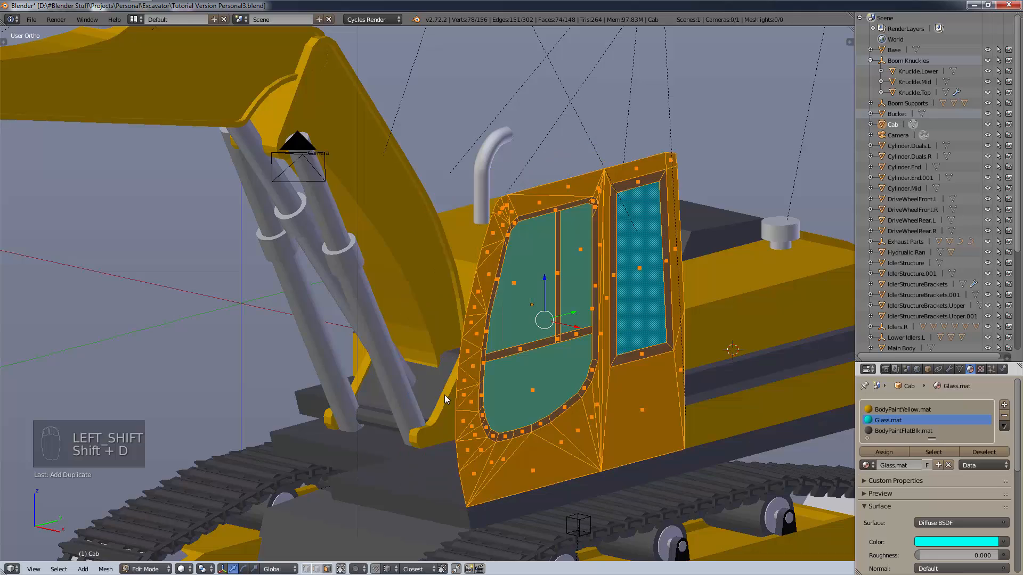
Move the duplicated cab side about -4.1 units along the global X axis, toward the boom.
middle_drag(445, 399, 489, 414)
key(g)
key(x)
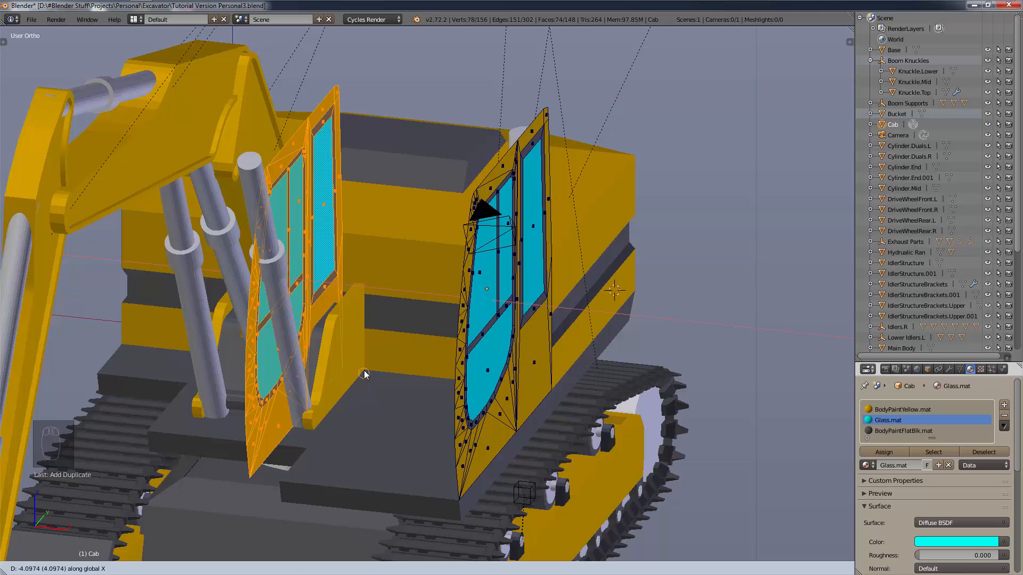
click(364, 375)
Move the duplicated cab side with snapping onto the body corner beside the boom bracket.
key(g)
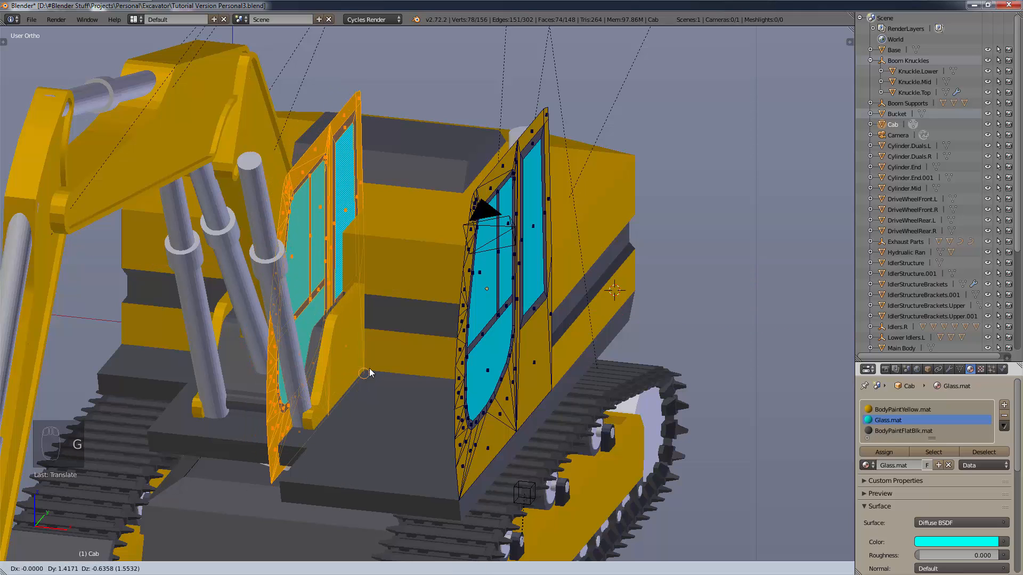
click(371, 372)
scroll(346, 379, up, 6)
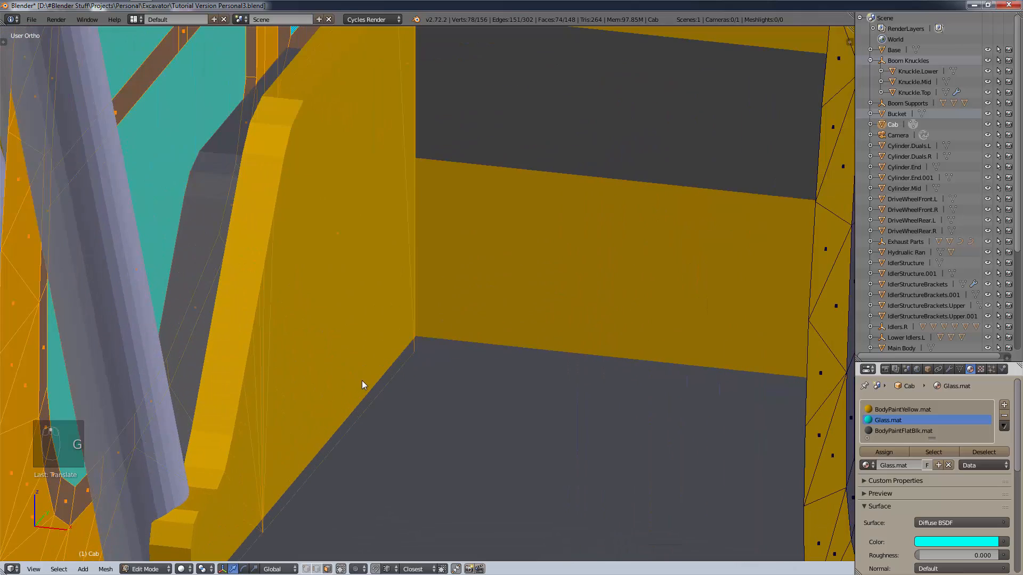
key(g)
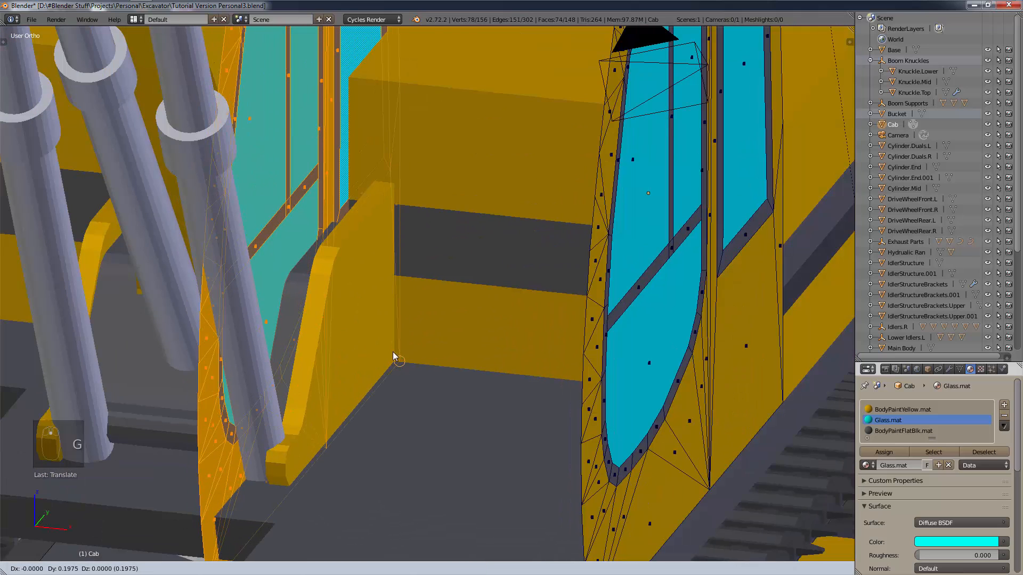
click(393, 361)
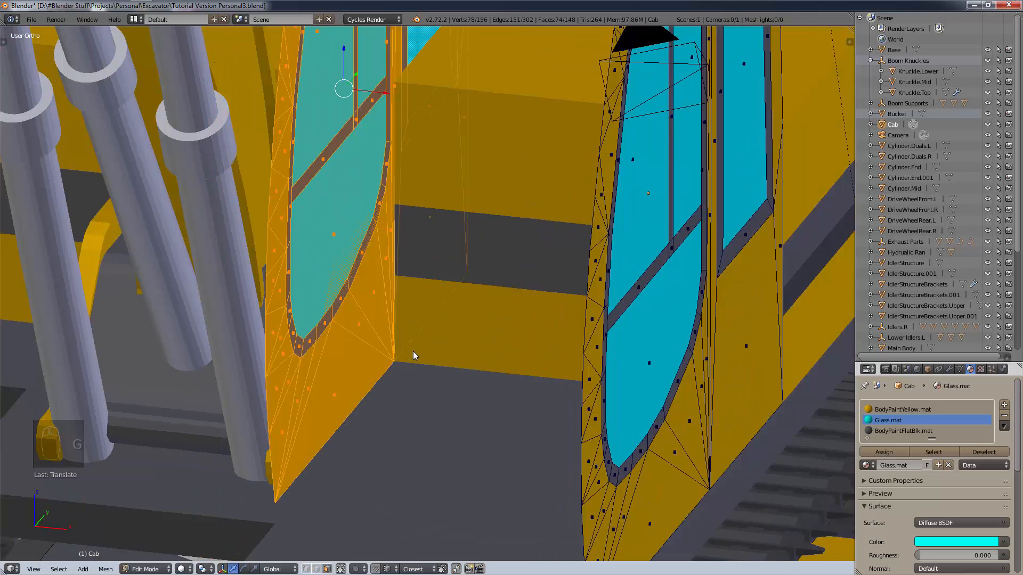
Slide the duplicated cab side along the global Y axis until its rear bottom corner snaps to the body corner.
key(g)
key(y)
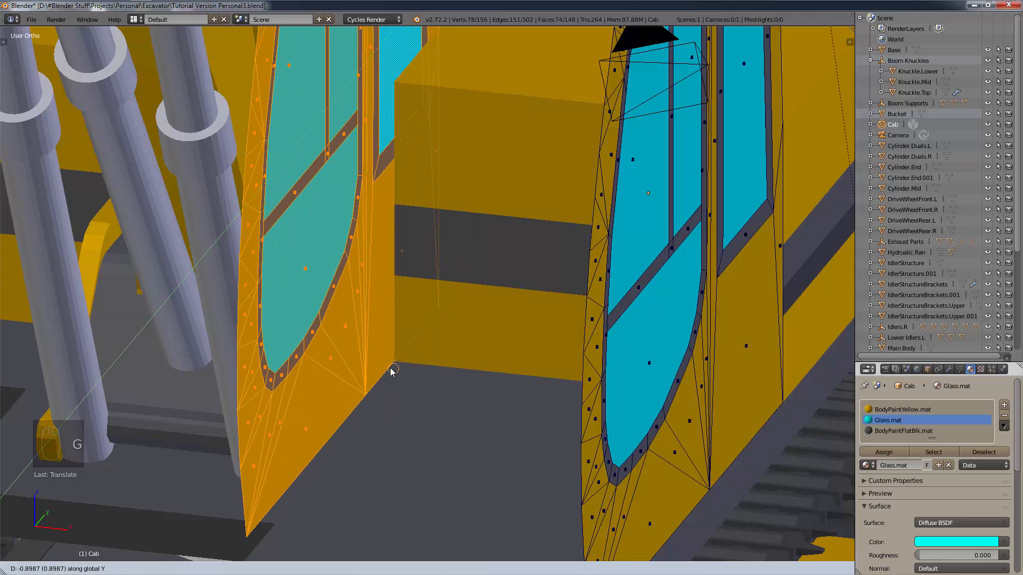
click(279, 513)
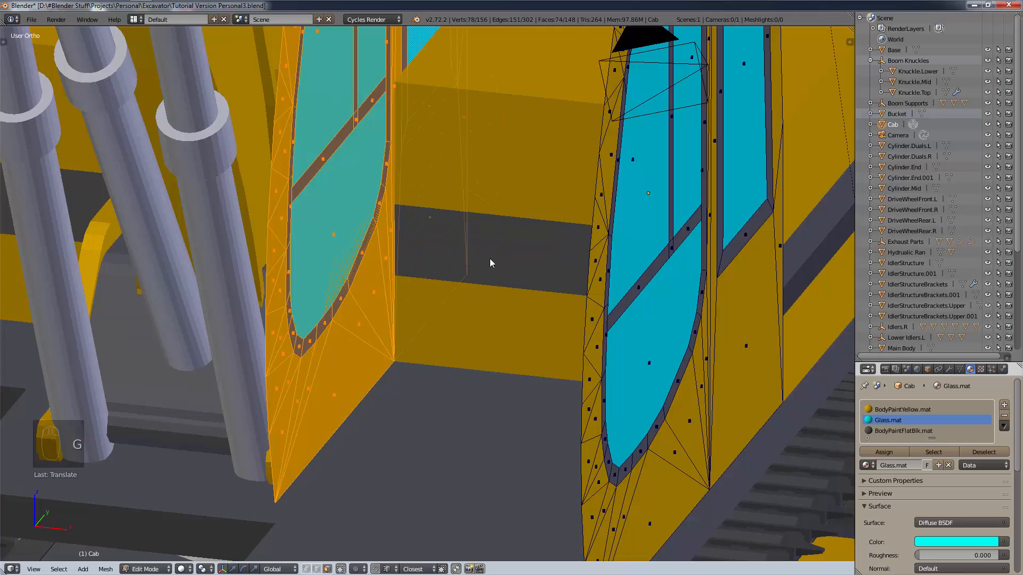
key(g)
key(y)
right_click(402, 345)
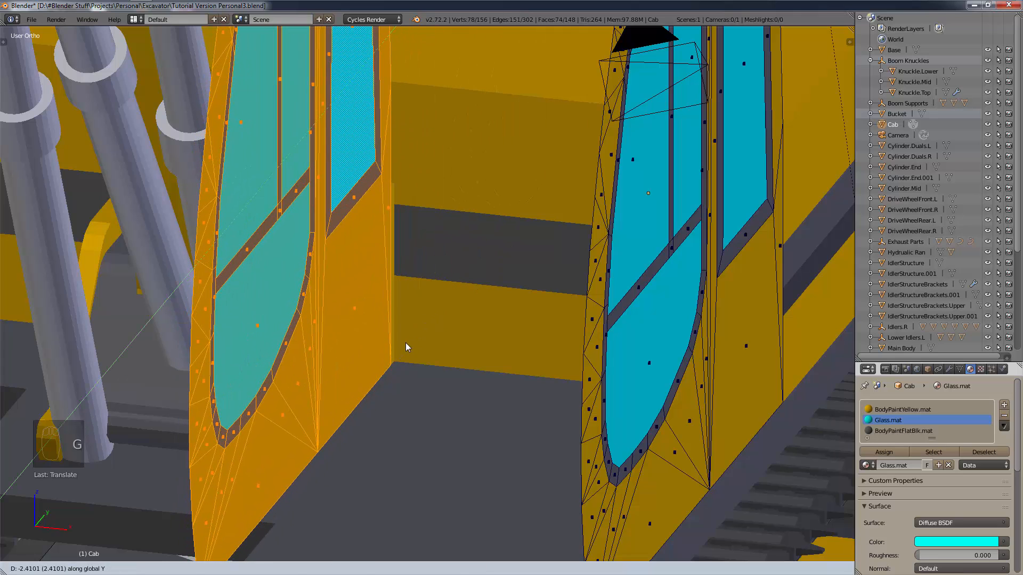
key(v)
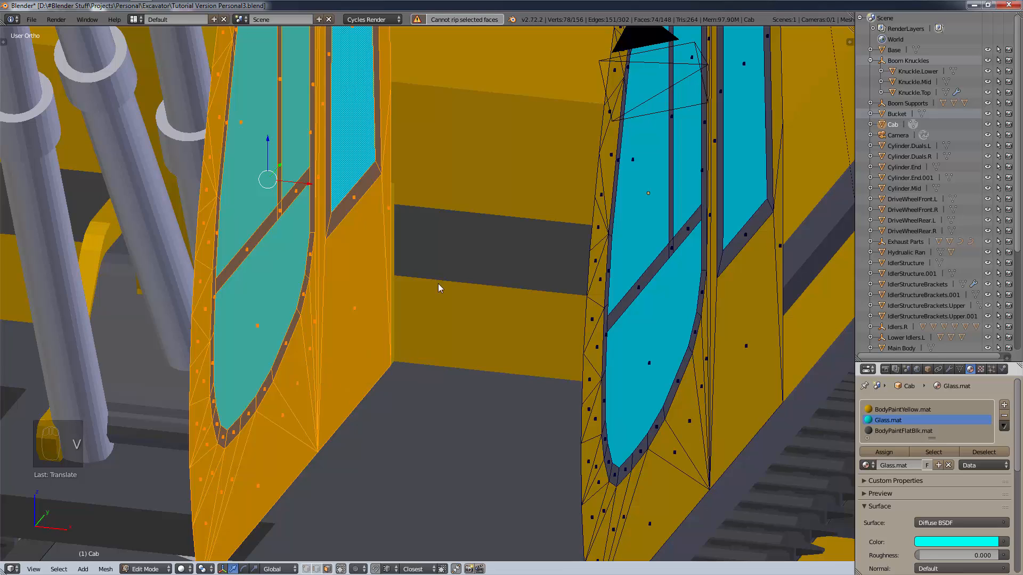
key(g)
key(y)
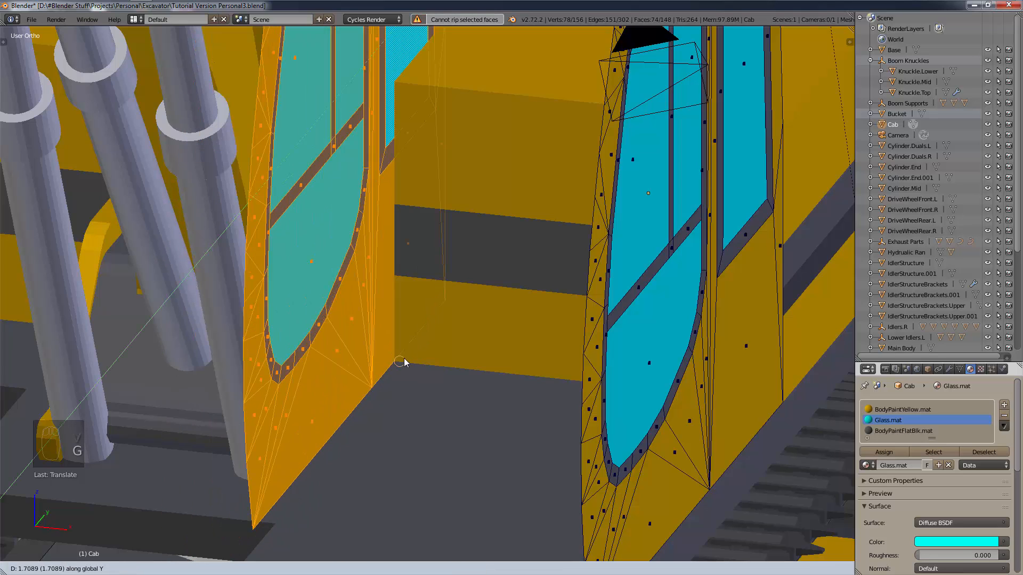
click(394, 362)
Select all of both cab sides, try filling them with a face, and undo the fill.
scroll(432, 349, down, 3)
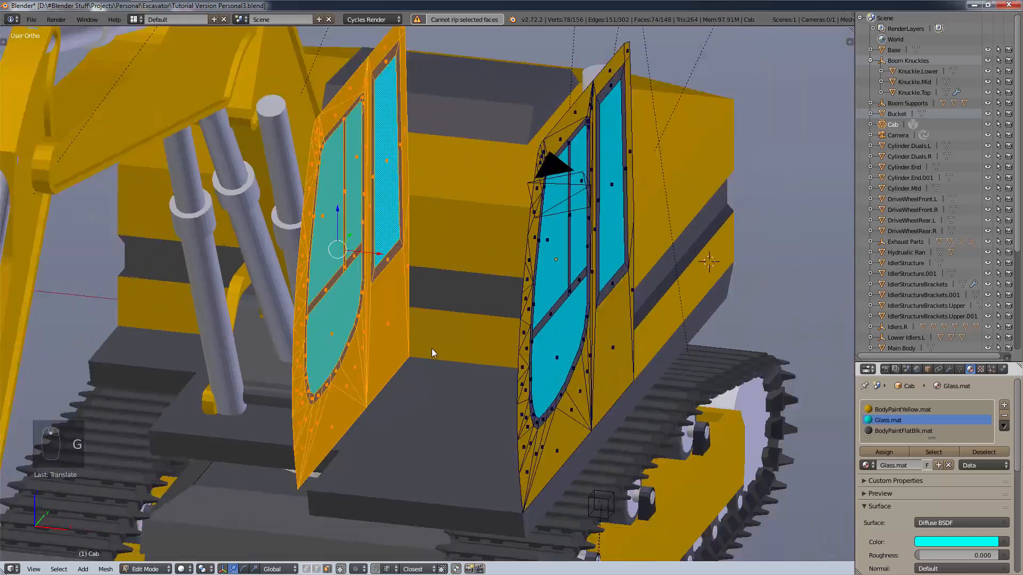
middle_drag(432, 348, 406, 366)
scroll(350, 360, up, 3)
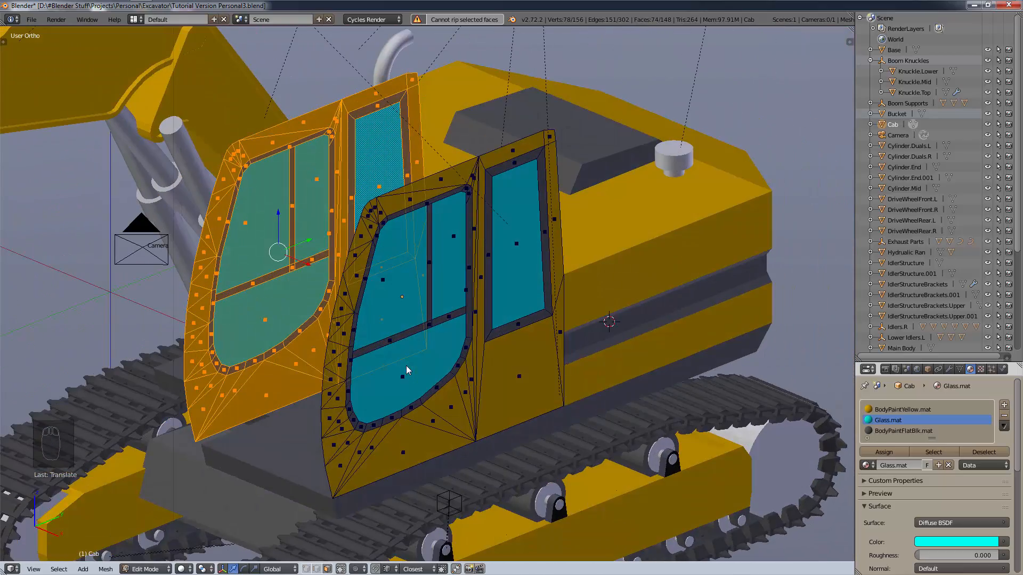
scroll(334, 244, down, 3)
key(a)
key(a)
key(a)
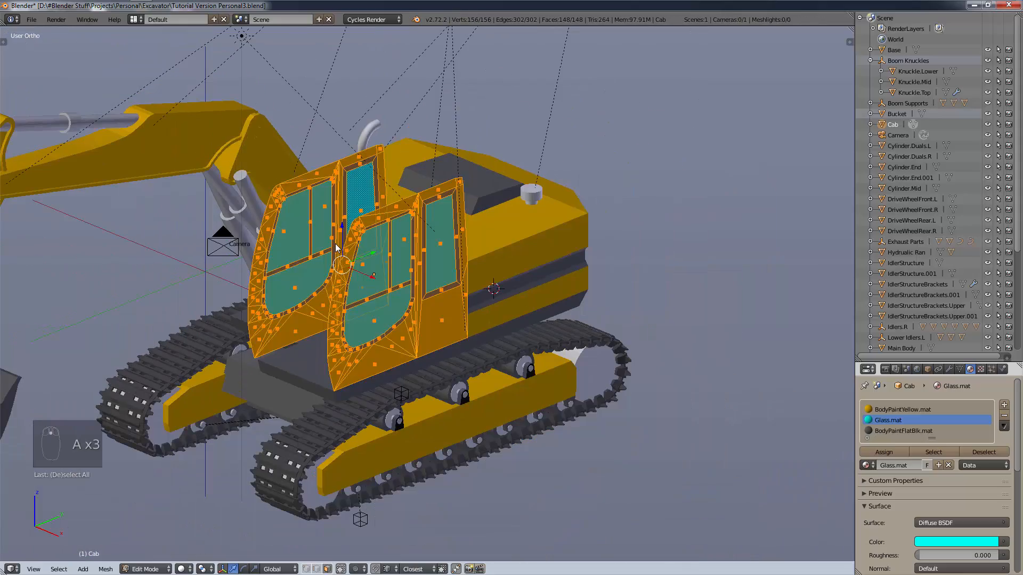
key(f)
scroll(336, 246, up, 2)
key(ctrl+z)
scroll(336, 244, down, 2)
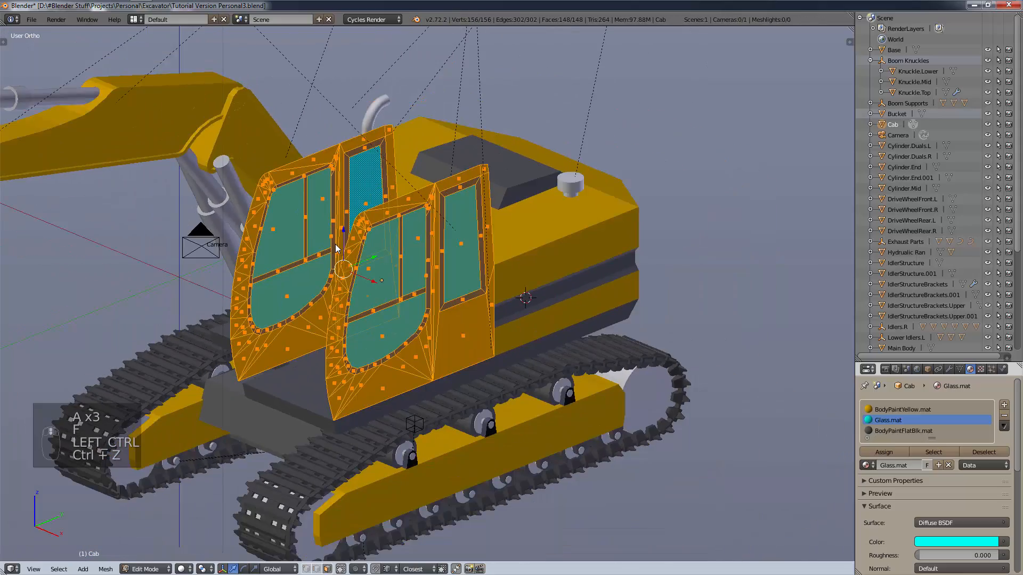
Deselect everything, switch to vertex selection, and select the outer boundary loops of both cab sides.
middle_drag(335, 244, 366, 265)
key(a)
scroll(327, 258, up, 4)
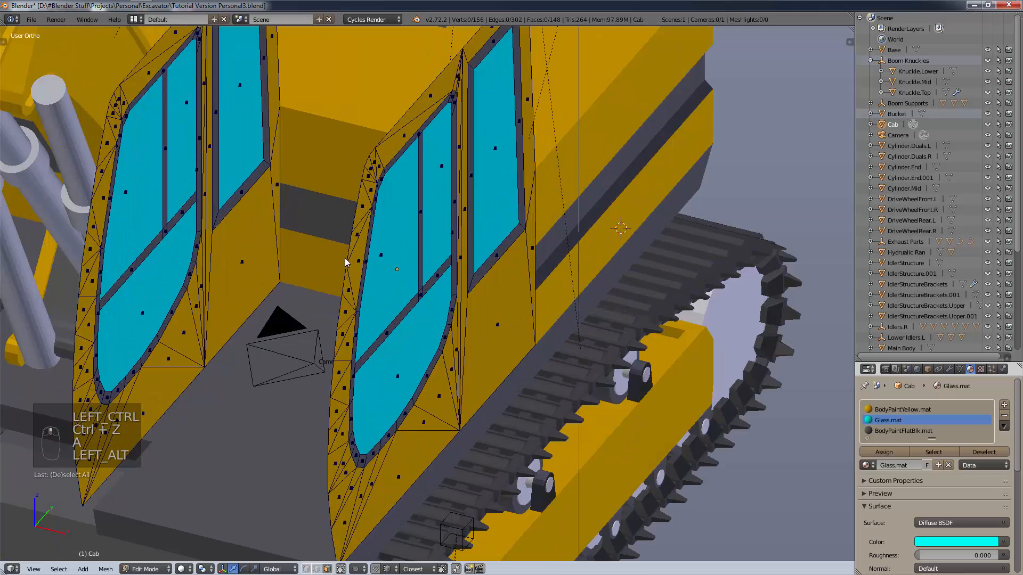
alt+right_click(350, 259)
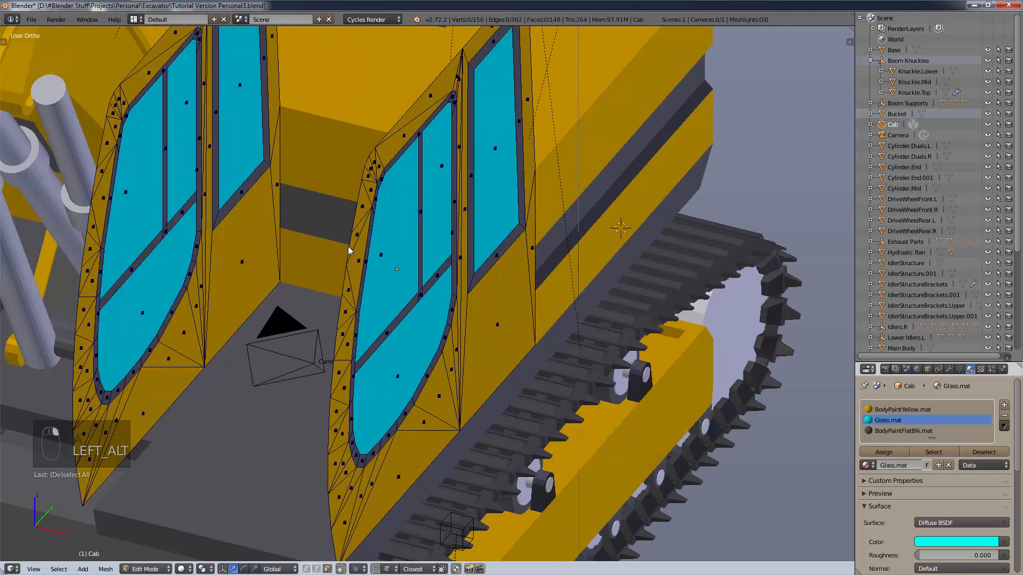
alt+right_click(349, 249)
click(306, 568)
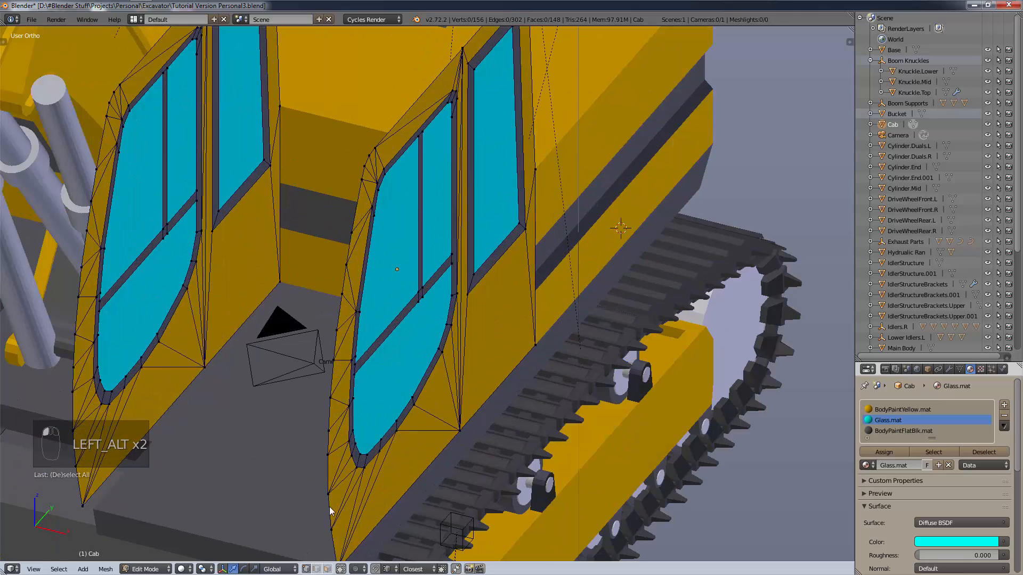
alt+right_click(357, 200)
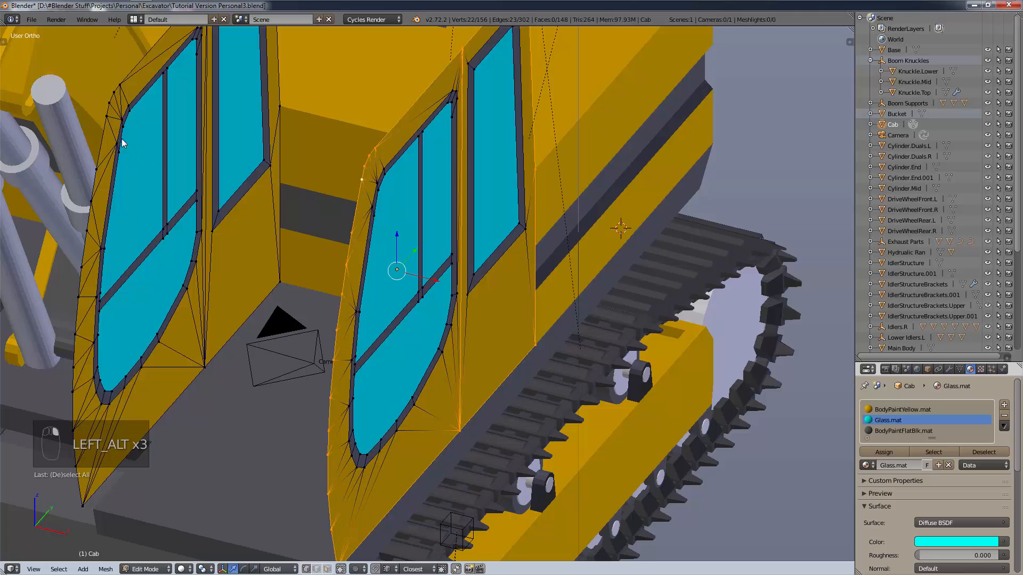
key(alt+shift)
alt+shift+right_click(99, 143)
Try making faces from the two selected outer loops, and undo the result.
key(c)
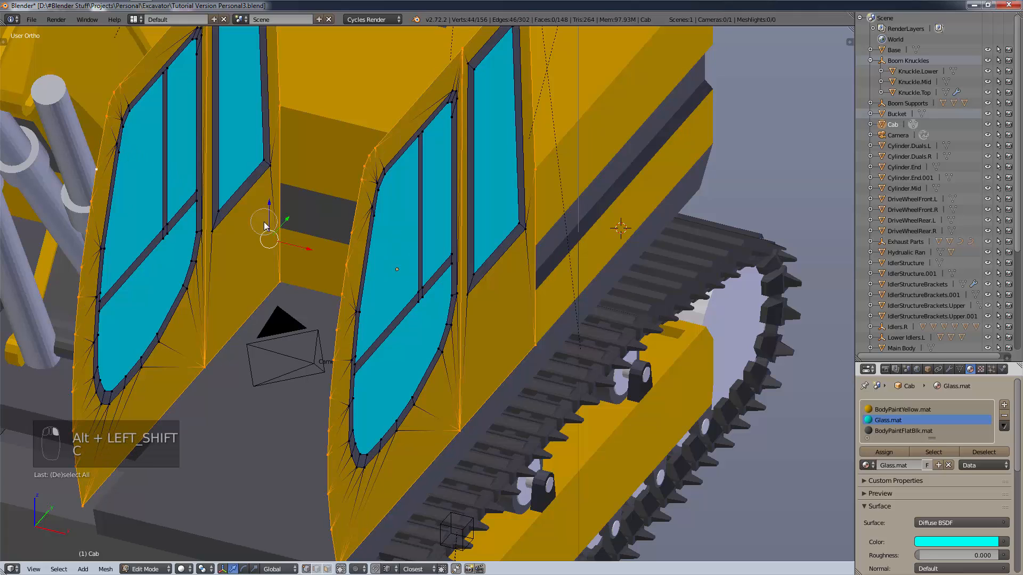
right_click(263, 224)
key(f)
scroll(264, 224, down, 4)
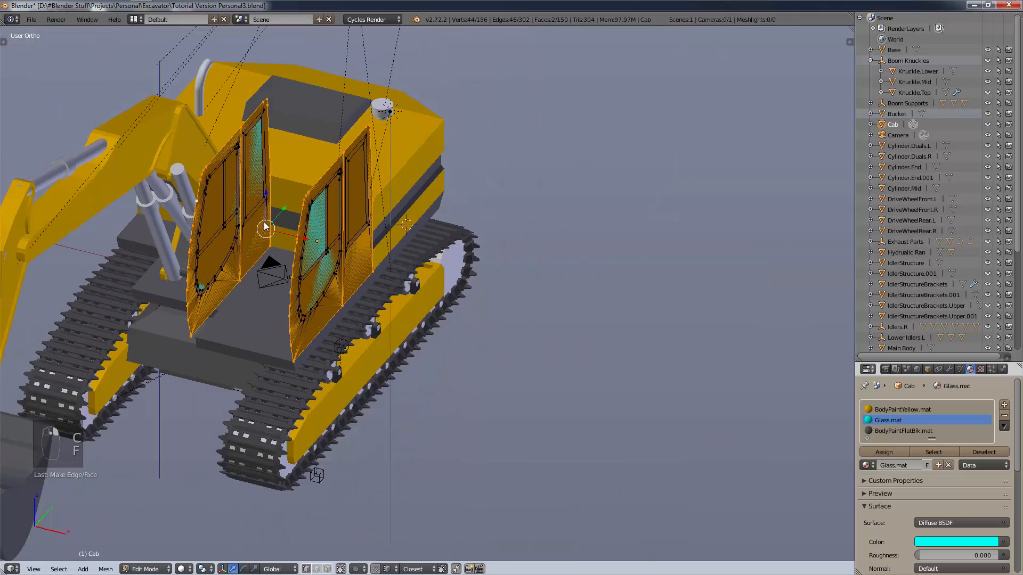
key(ctrl+z)
Try a Grid Fill between the outer loops of the two cab sides.
scroll(264, 227, up, 2)
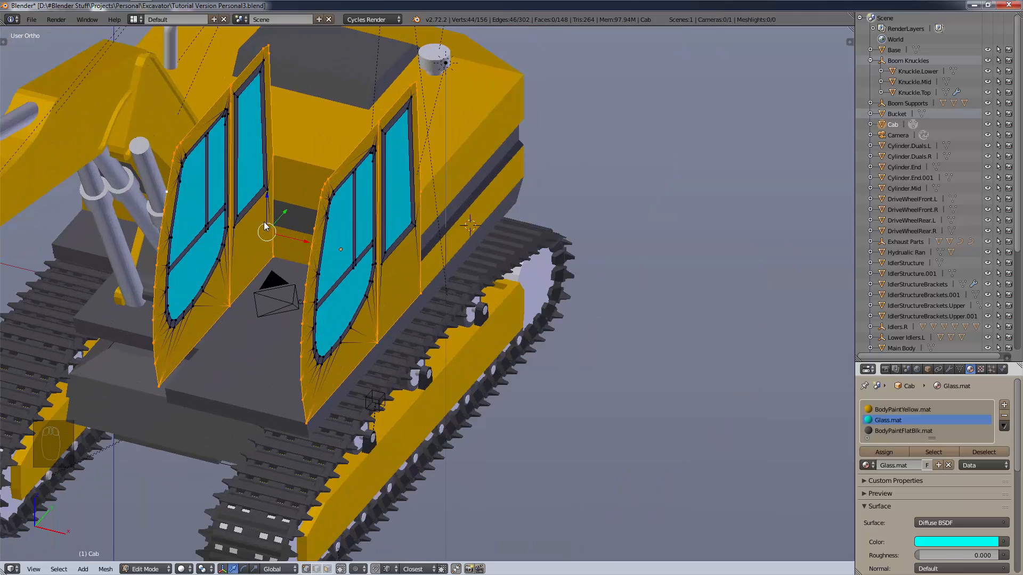
key(ctrl+f)
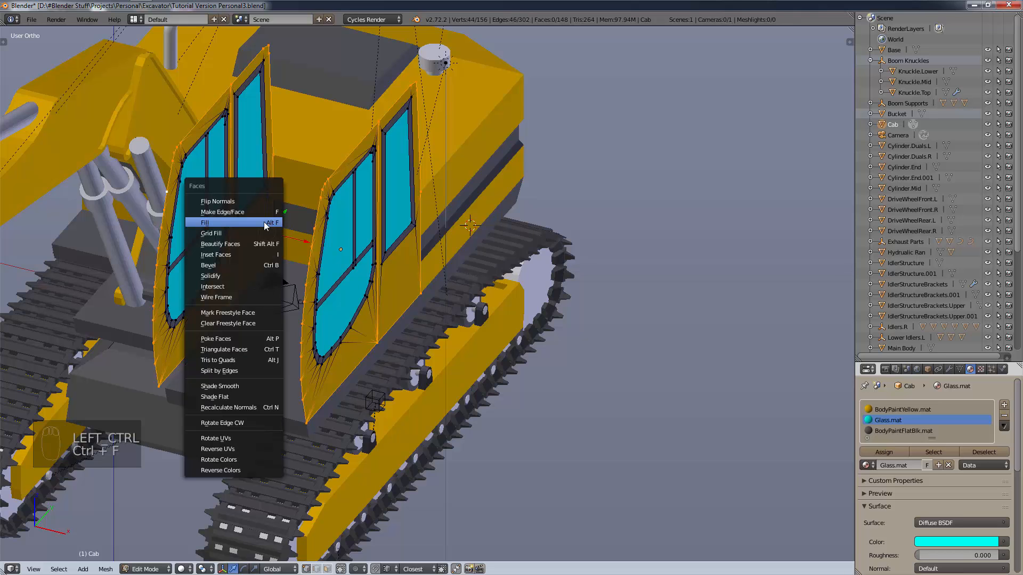
click(254, 234)
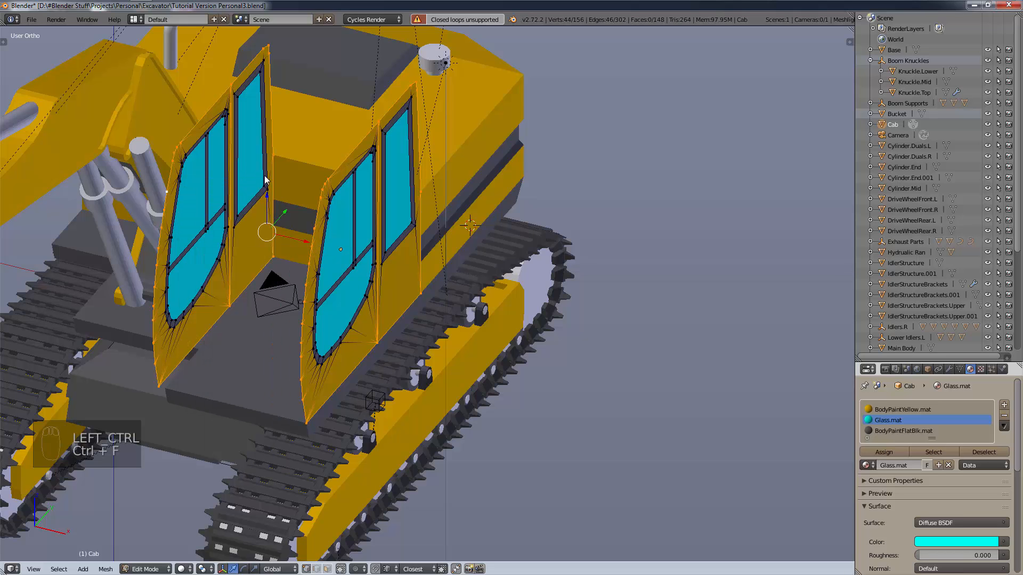
middle_drag(234, 202, 548, 225)
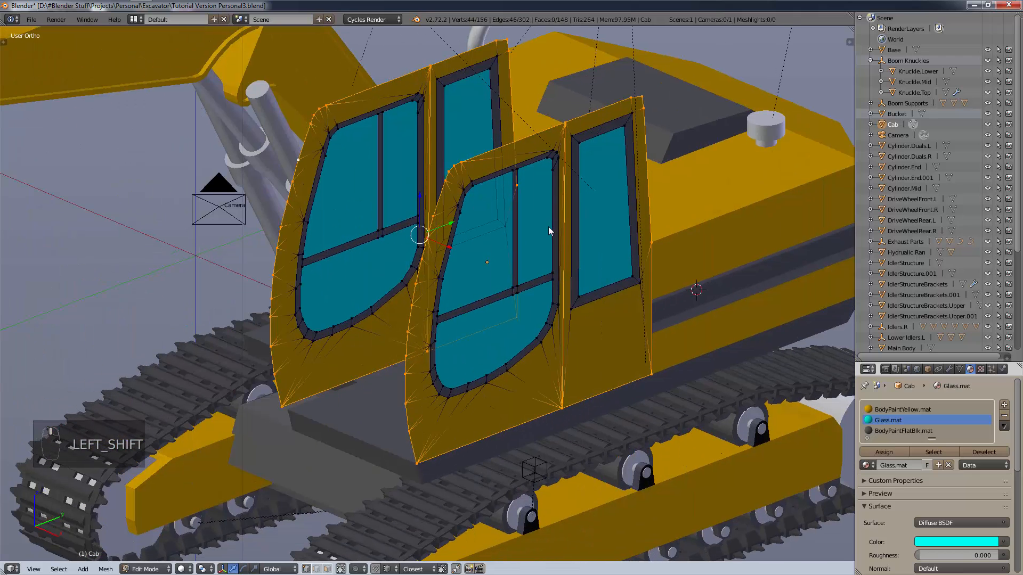
Connect the lower front corner vertices of the two cab sides with an edge.
right_click(282, 408)
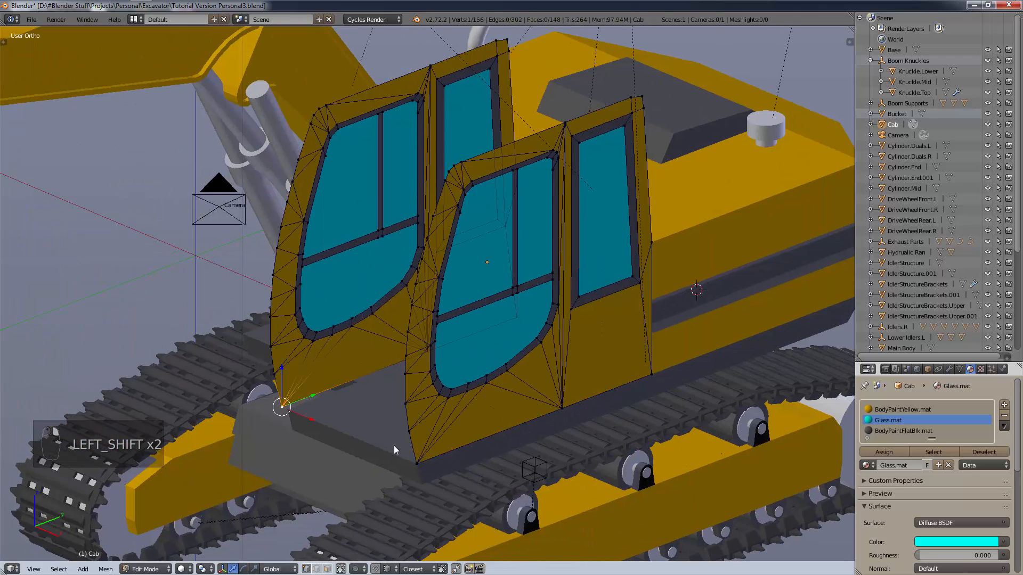
shift+right_click(417, 462)
key(f)
key(f)
key(f)
key(f)
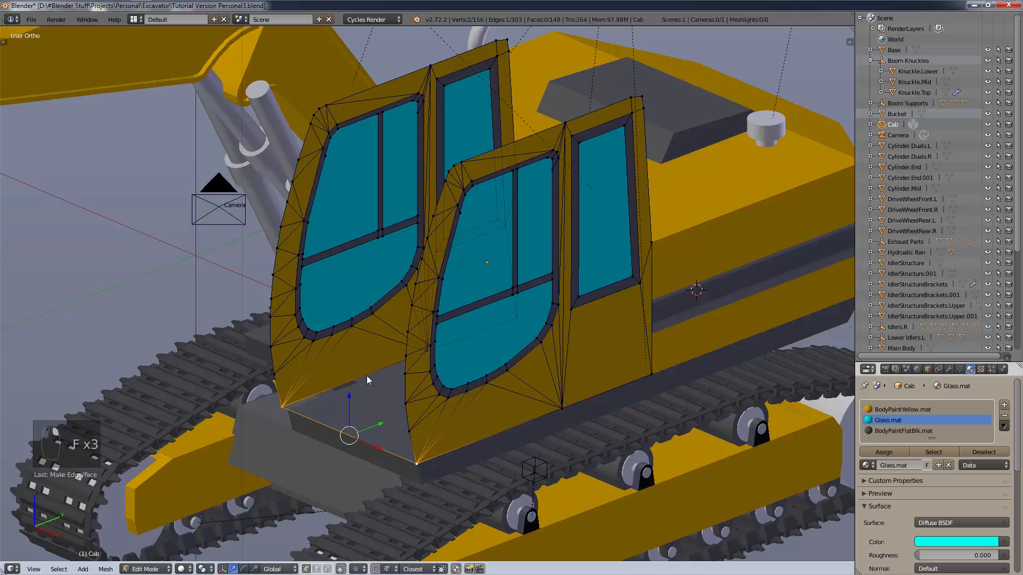
Fill the lowest front face between the cab sides, using the next pair of vertices above the bottom edge.
middle_drag(344, 271, 257, 319)
key(ctrl+z)
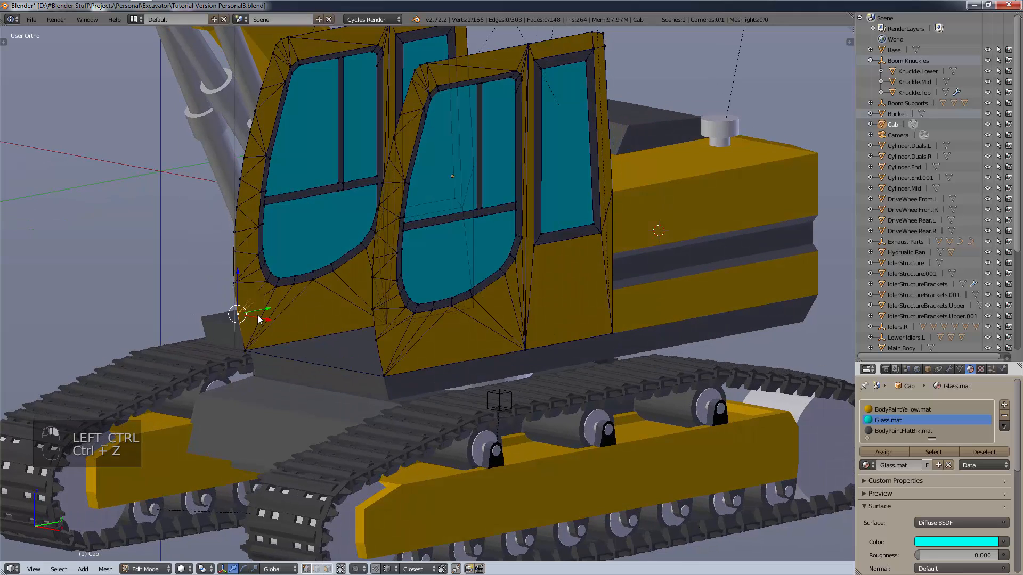
shift+right_click(370, 349)
key(f)
key(f)
key(f)
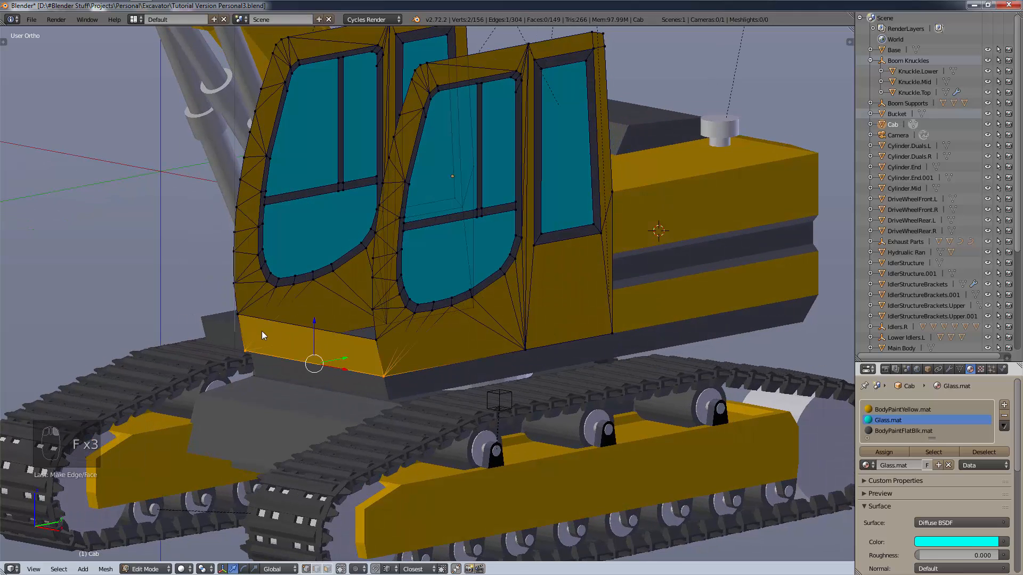
Fill the remaining cab front between the two sides with successive faces, working upward from the lowest face to the roof.
right_click(247, 309)
shift+right_click(376, 340)
key(f)
key(f)
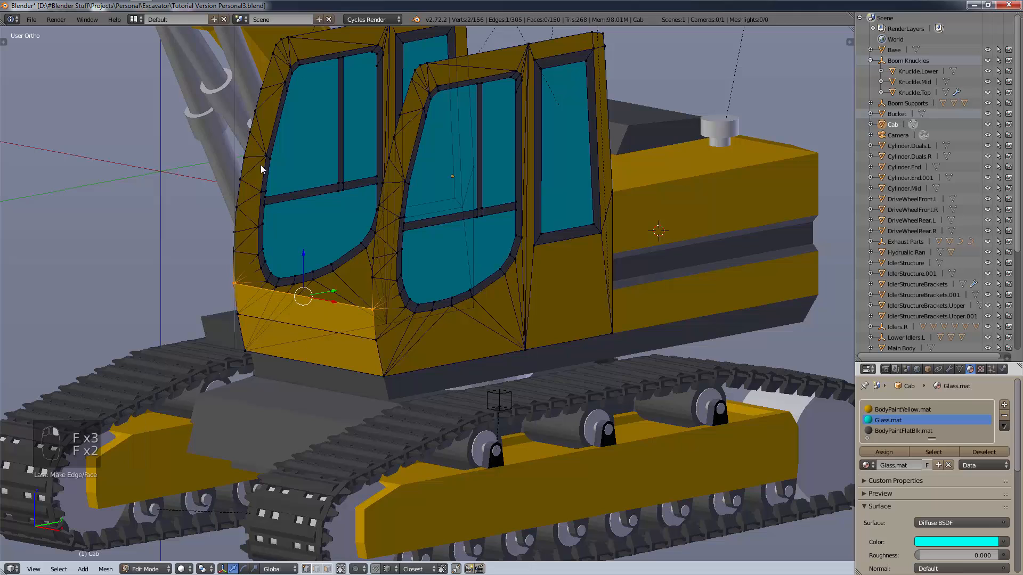
key(f)
key(f)
key(f)
key(f)
key(f)
key(f)
key(f)
key(f)
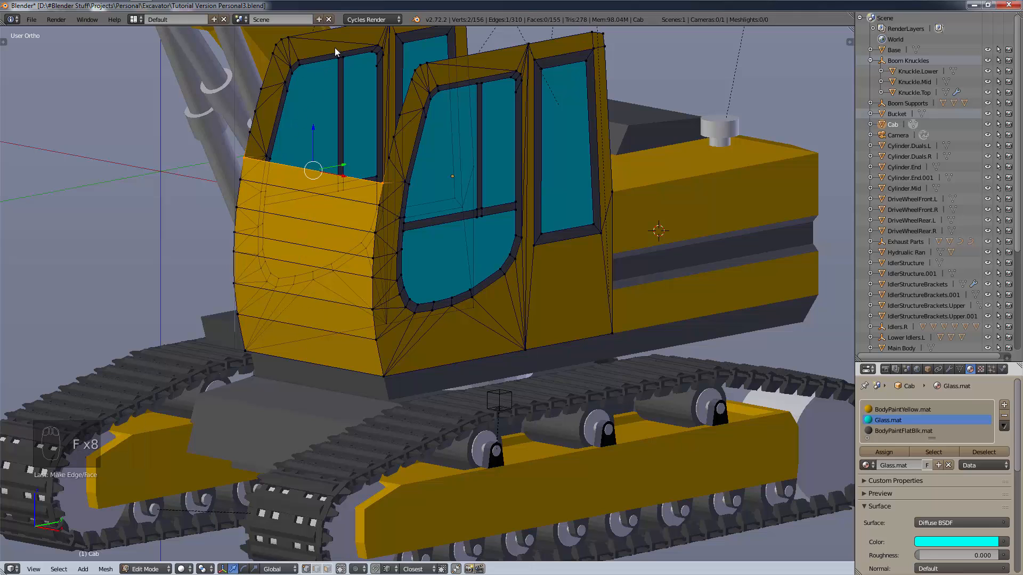
key(f)
key(f)
key(f)
key(f)
key(f)
key(f)
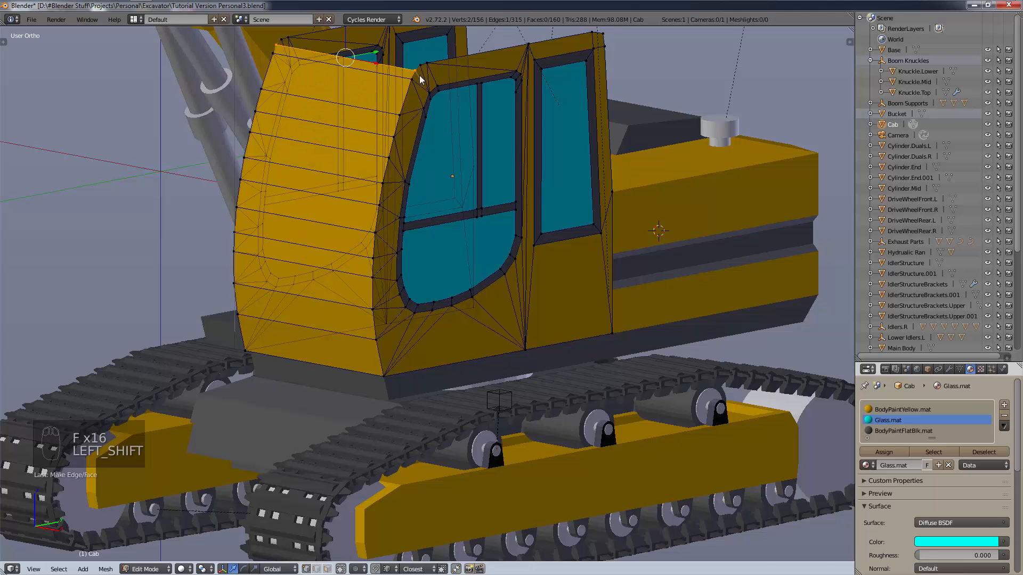
Fill the cab roof between the two sides with faces, from the front curve back to the rear roof edge.
shift+middle_drag(420, 76, 394, 258)
key(f)
key(f)
key(f)
key(f)
key(f)
key(f)
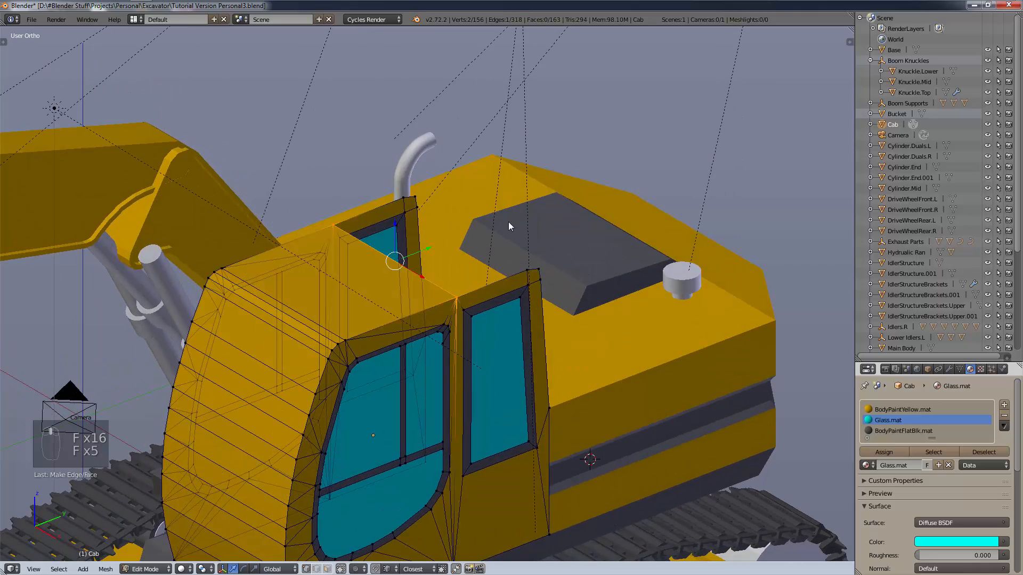
key(f)
key(f)
Fill the back of the cab between the two sides with faces, from the roof edge downward.
middle_drag(595, 279, 482, 317)
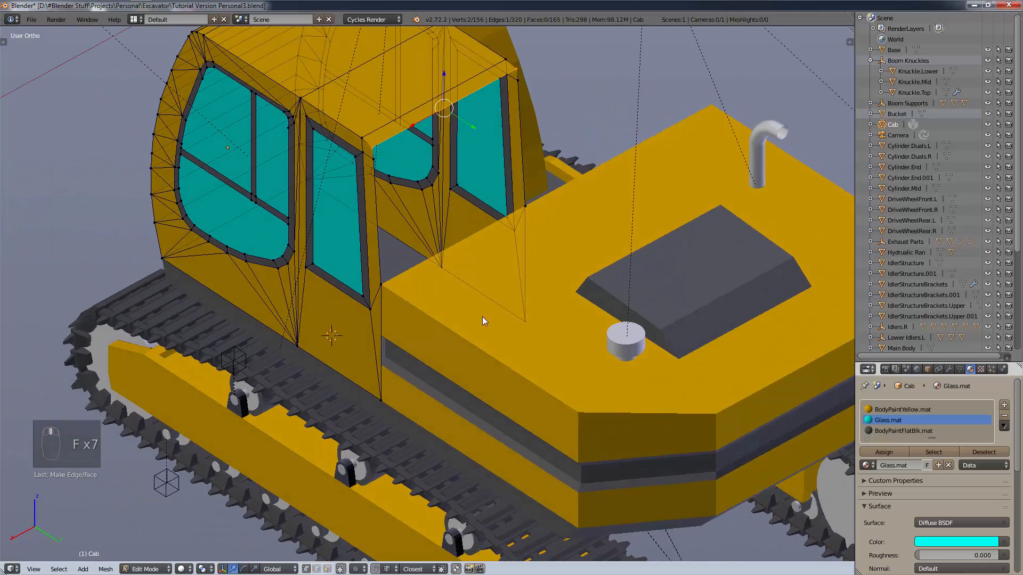
key(f)
key(f)
middle_drag(385, 406, 446, 332)
scroll(447, 332, down, 3)
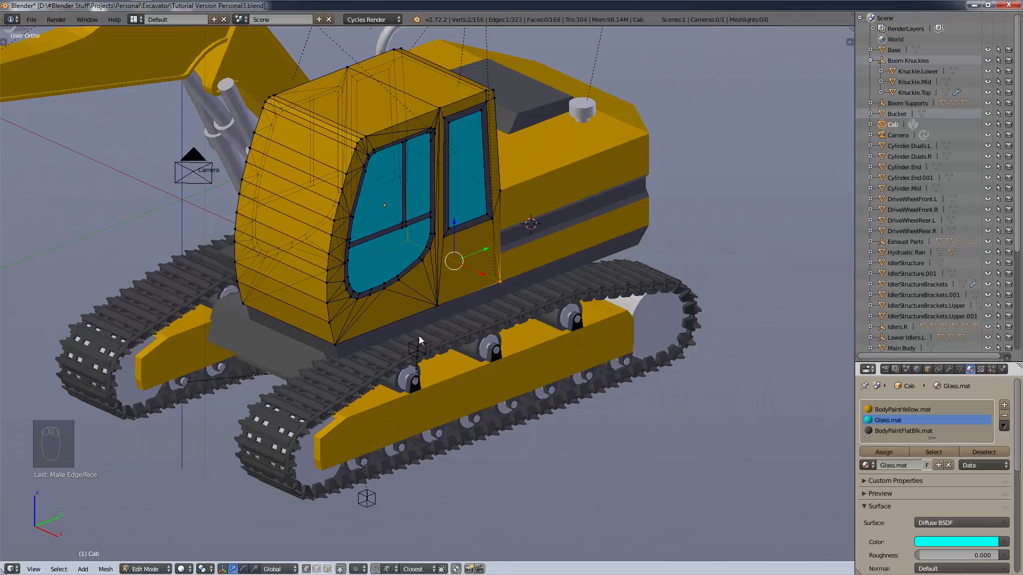
Show the cab from the front in wireframe display over the reference drawing.
middle_drag(353, 223, 391, 241)
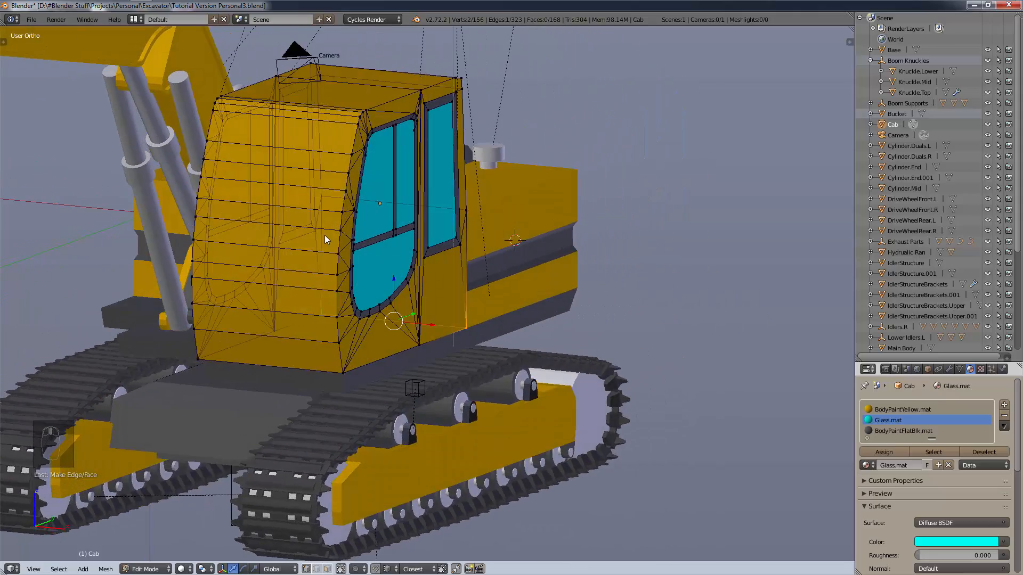
scroll(323, 236, up, 1)
middle_drag(314, 238, 305, 240)
key(z)
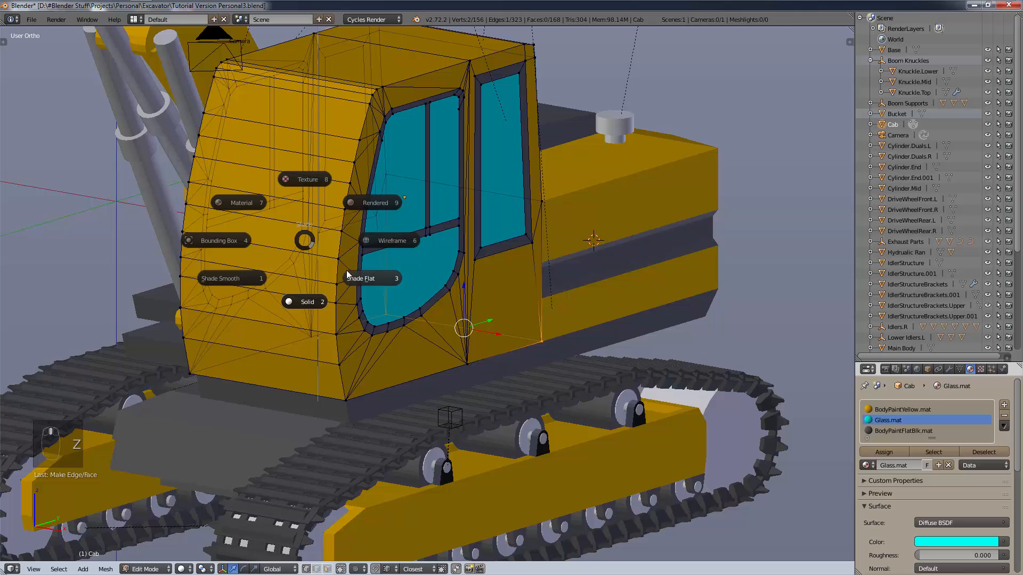
click(241, 408)
key(KP_1)
key(KP_1)
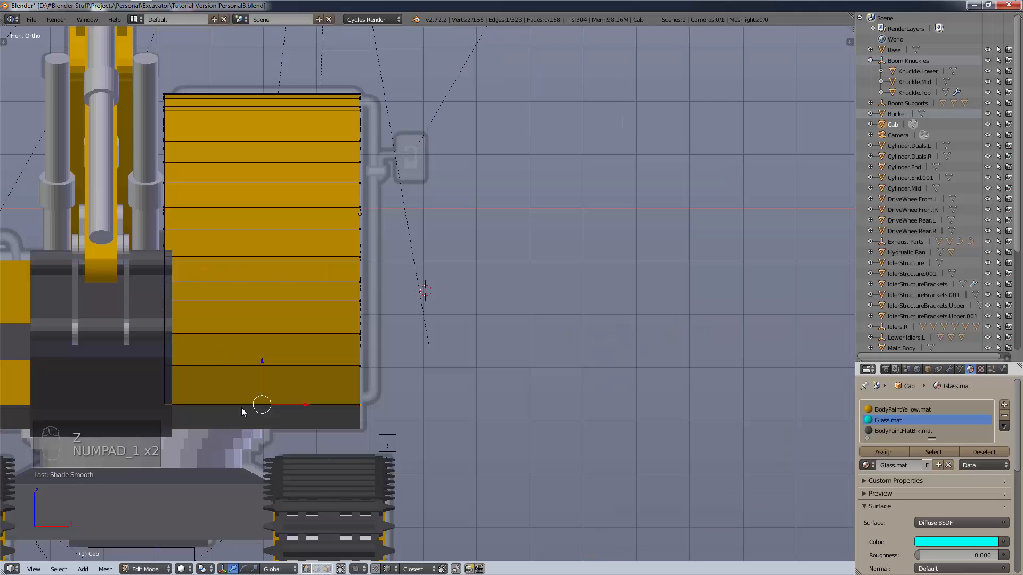
key(z)
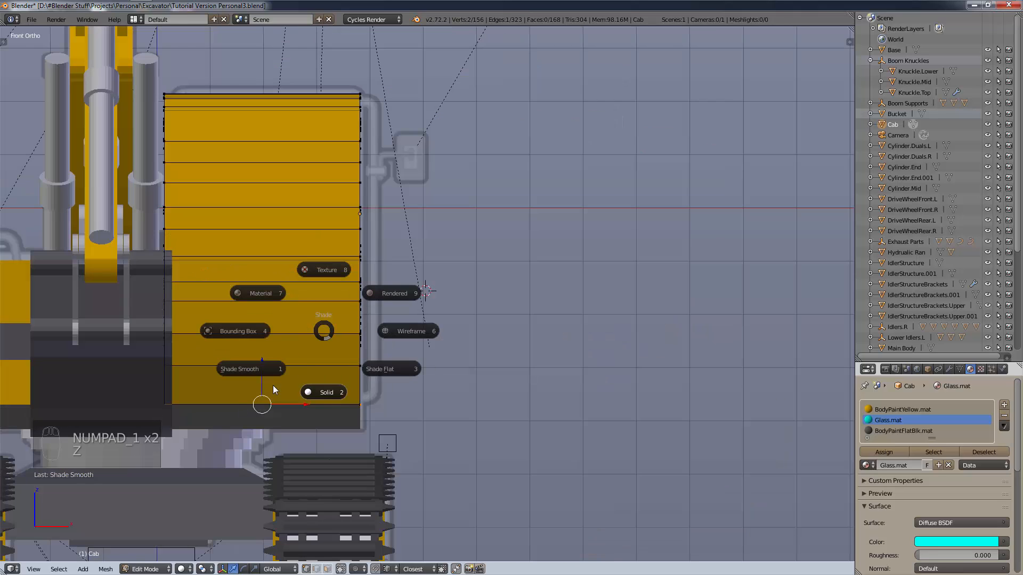
key(Escape)
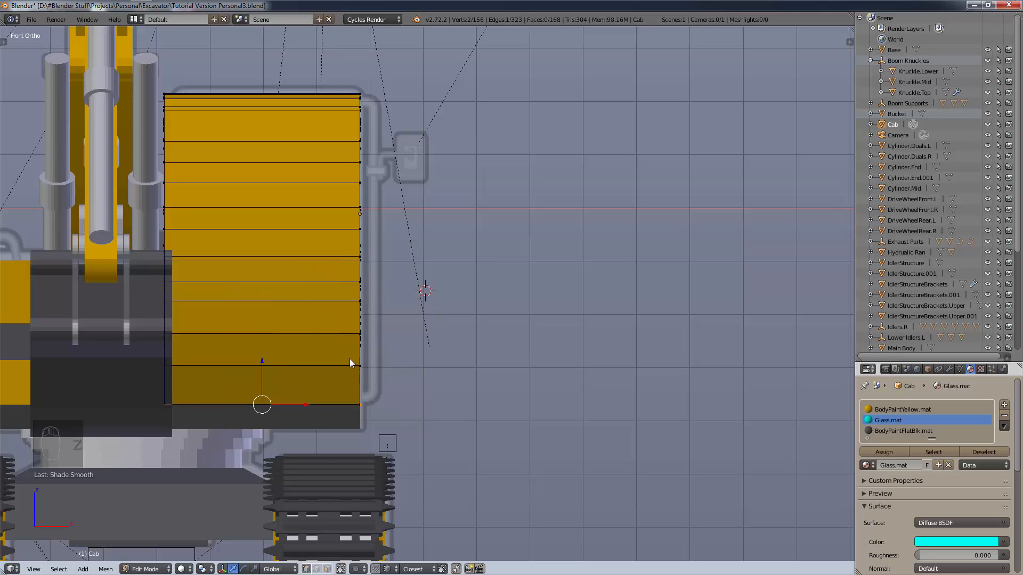
key(z)
click(437, 302)
scroll(334, 273, up, 2)
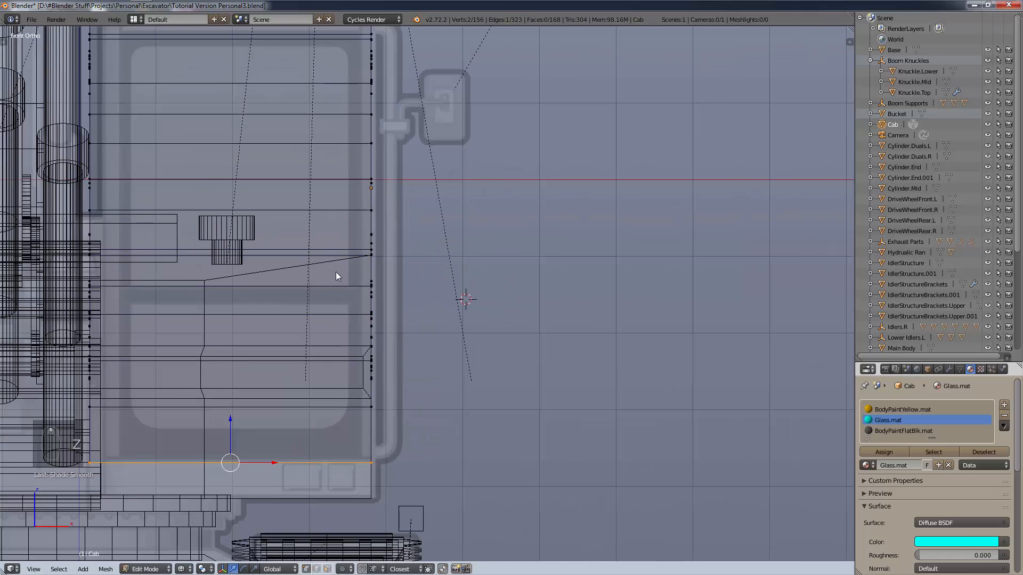
shift+middle_drag(379, 269, 349, 265)
key(KP_3)
key(KP_1)
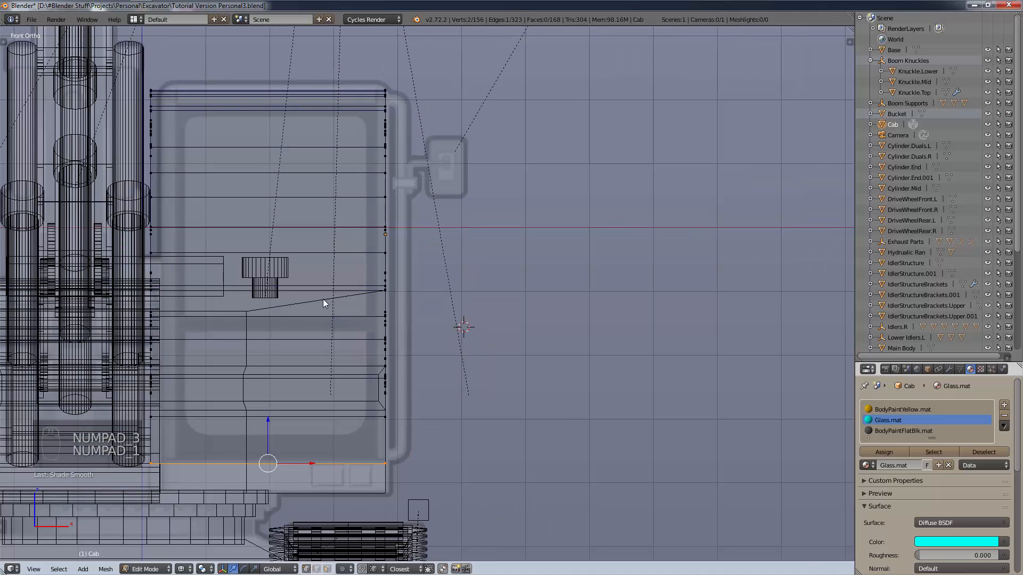
Knife-cut a closed rectangle into the cab front along the windshield outline of the reference drawing.
key(k)
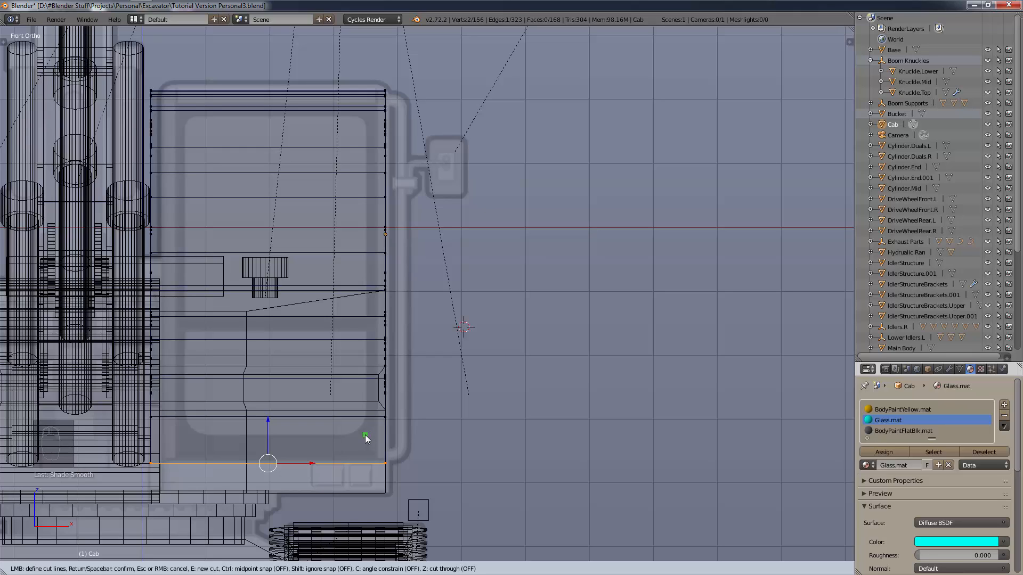
click(367, 434)
click(366, 116)
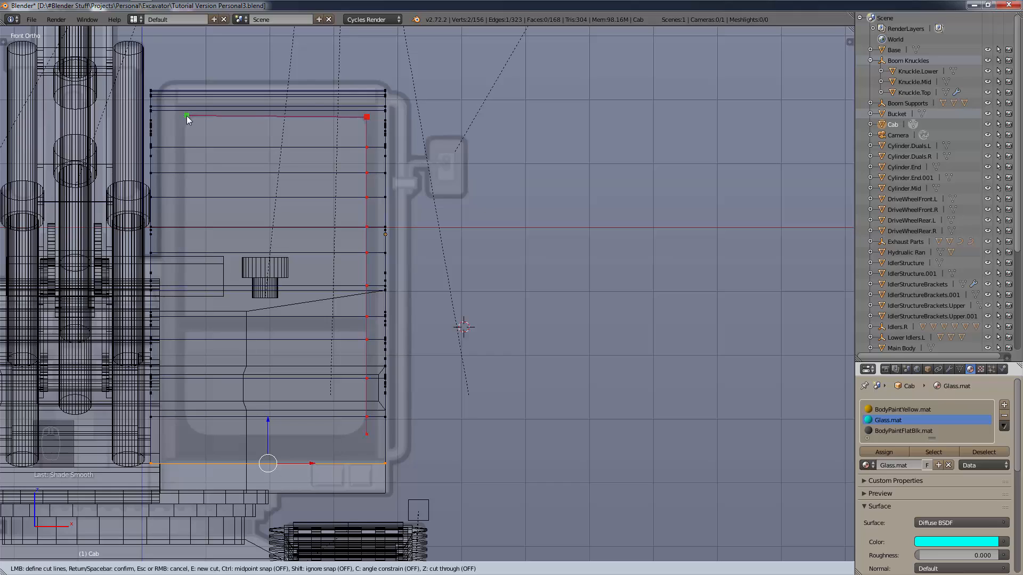
click(184, 116)
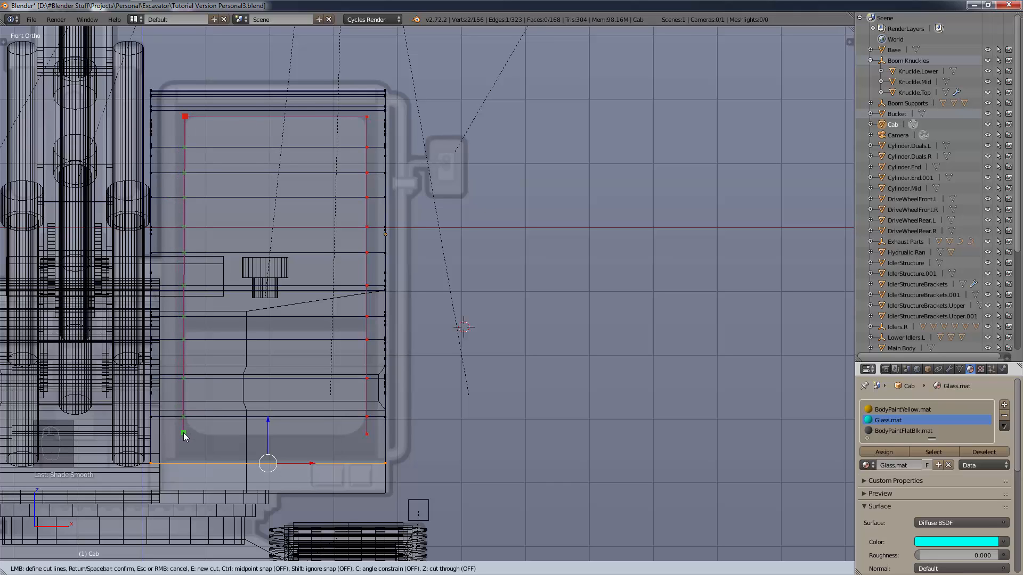
click(183, 433)
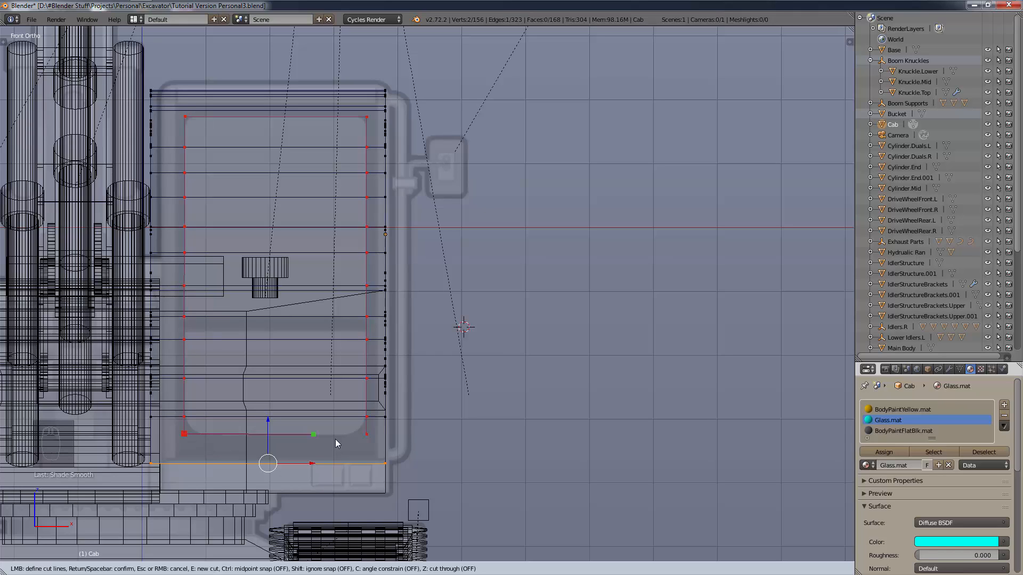
click(367, 434)
key(Return)
Deselect everything, check the windshield cut in solid display, and return to the wireframe front view.
scroll(366, 434, down, 2)
middle_drag(365, 434, 315, 445)
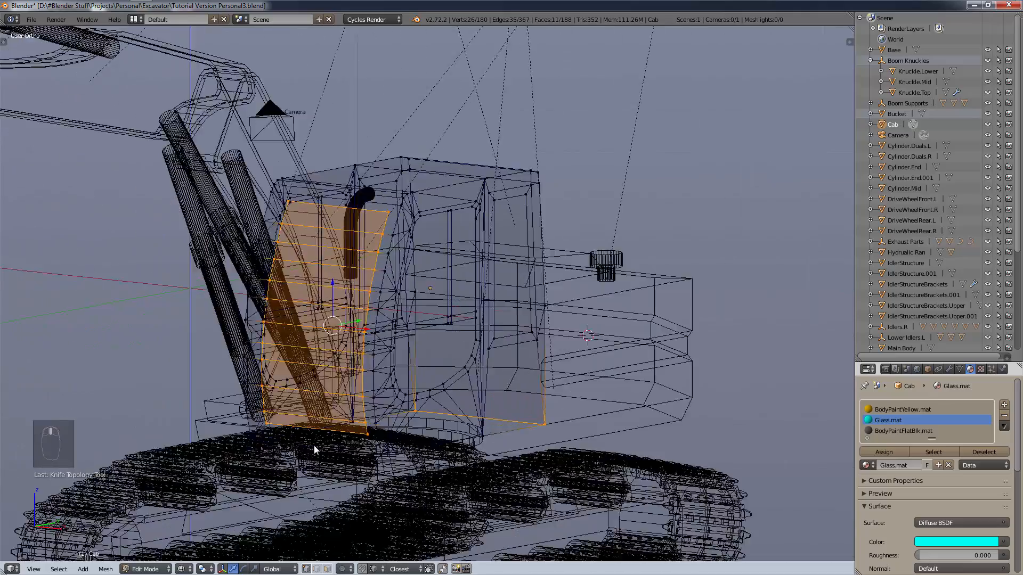
scroll(298, 449, up, 3)
scroll(297, 450, up, 4)
key(a)
key(z)
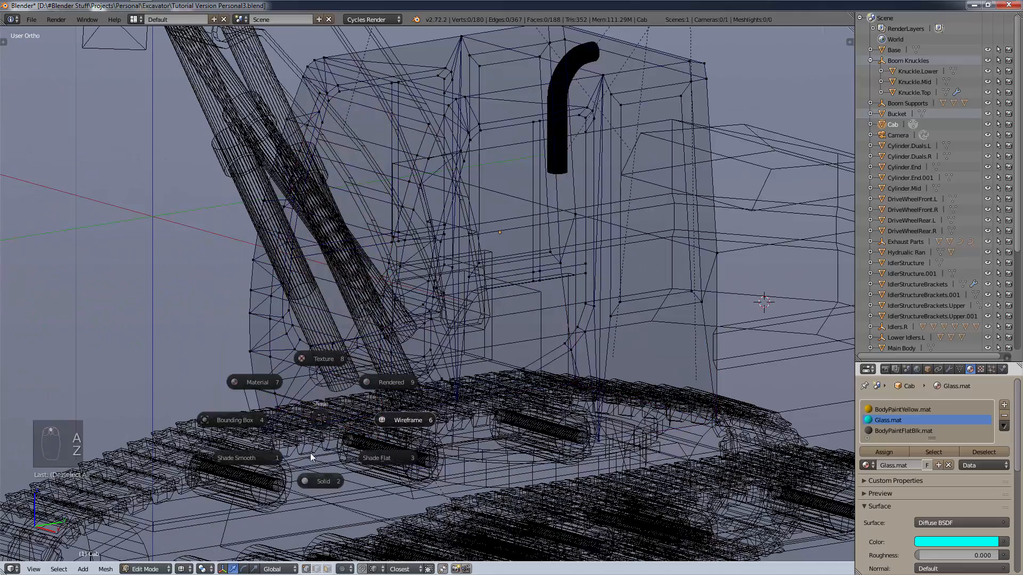
click(324, 479)
mouse_move(341, 451)
middle_down()
mouse_move(395, 446)
mouse_move(381, 449)
middle_up()
key(KP_3)
key(KP_1)
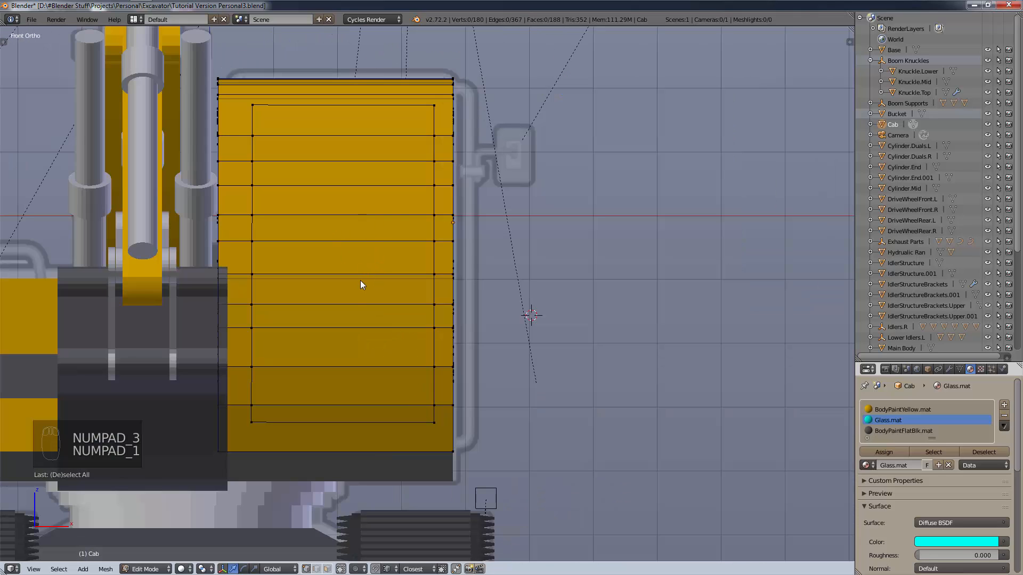
key(z)
click(401, 289)
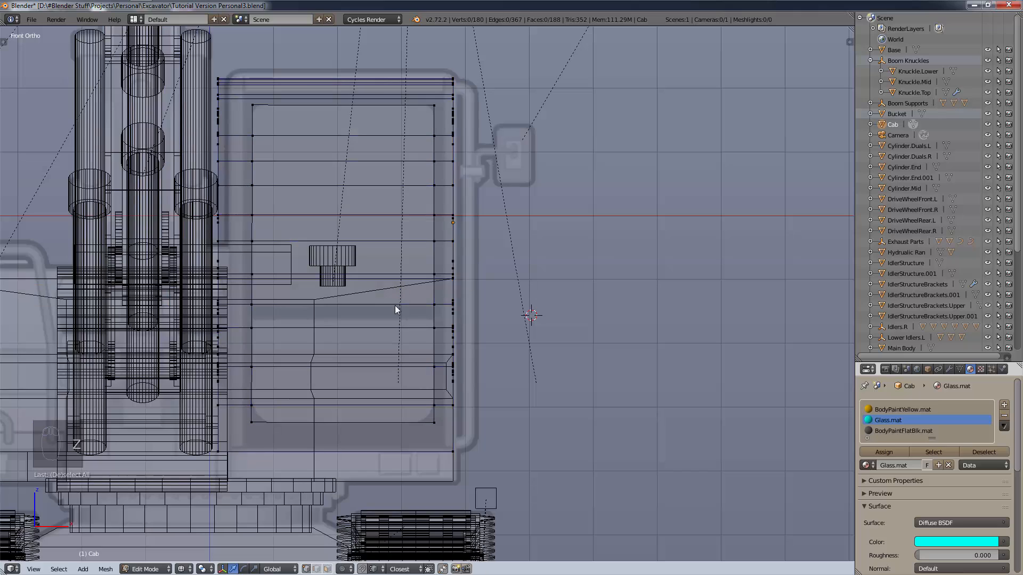
key(k)
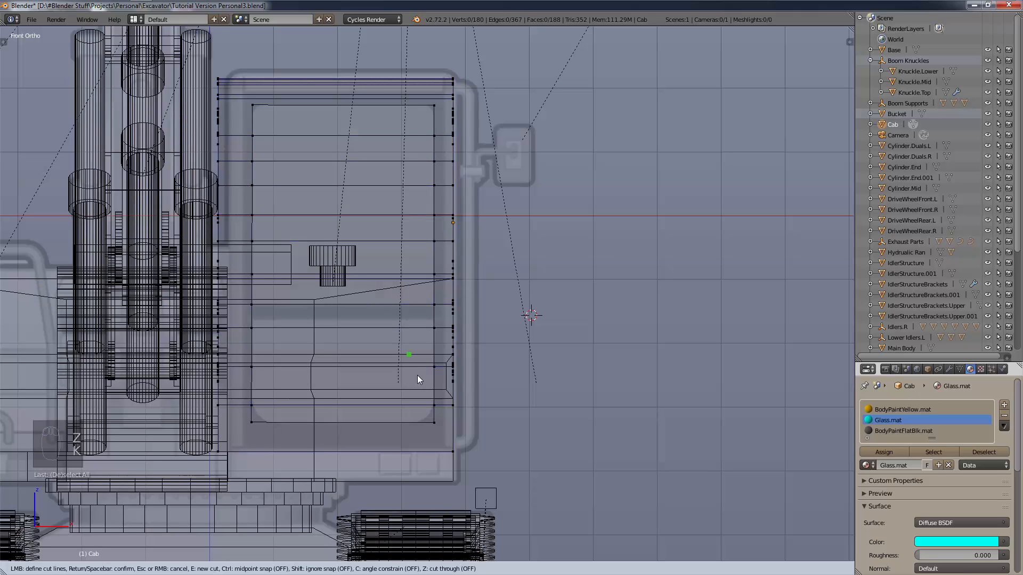
click(443, 443)
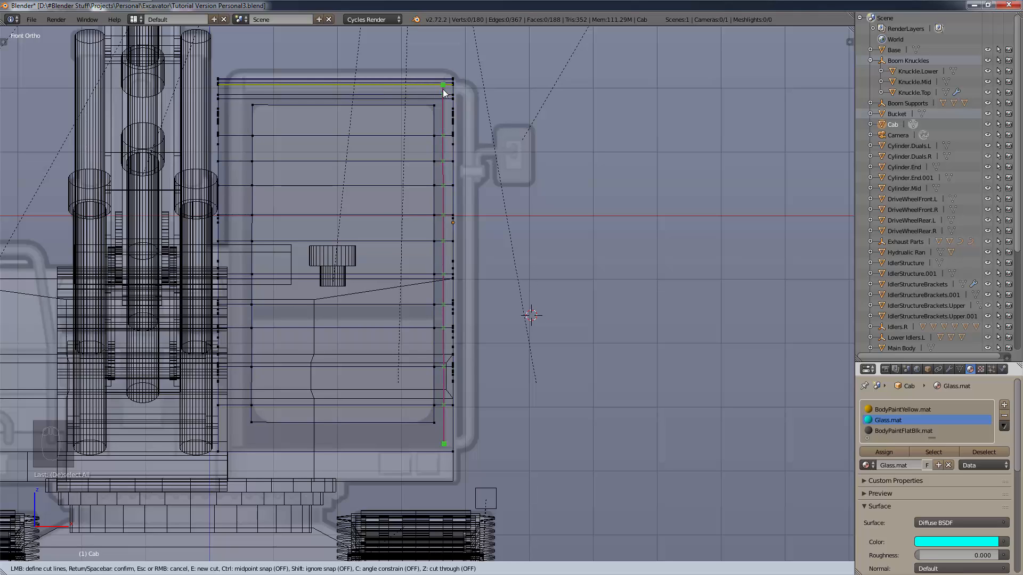
key(Escape)
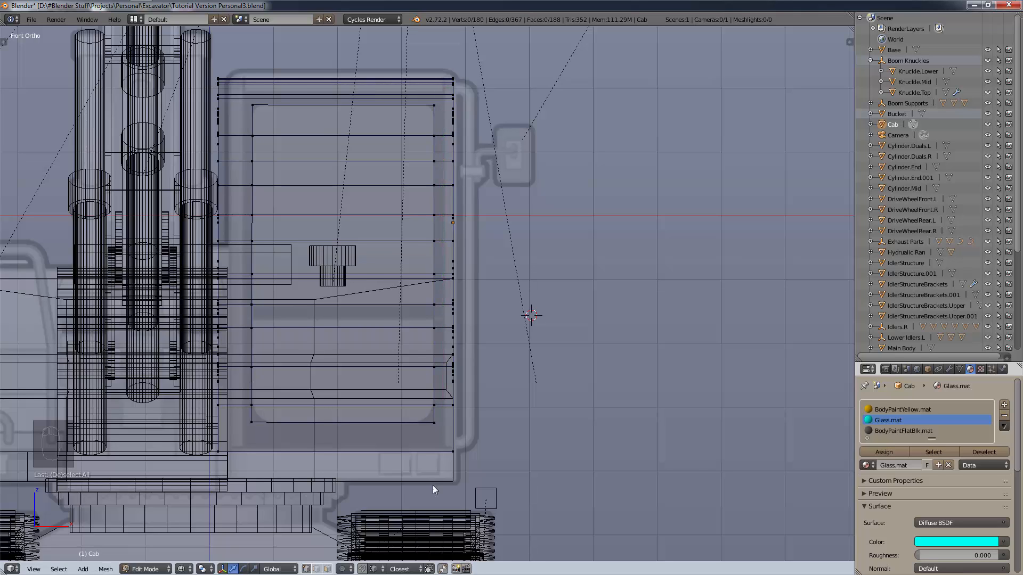
Maximize the 3D view and knife-cut a larger closed rectangle around the windshield cut, following the frame in the reference drawing.
scroll(431, 436, up, 2)
shift+middle_drag(440, 365, 709, 419)
key(ctrl+Up)
scroll(630, 372, up, 1)
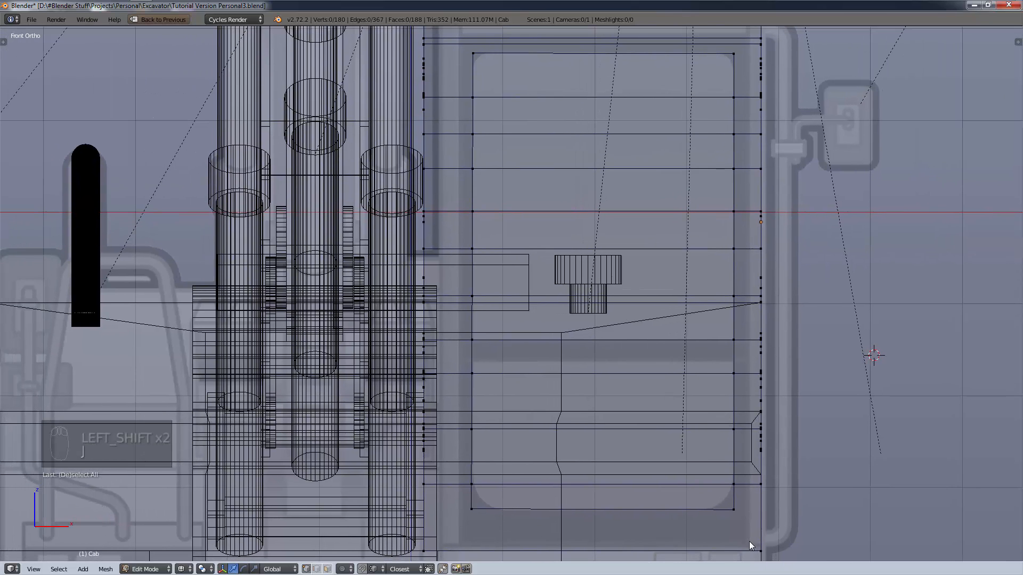
key(k)
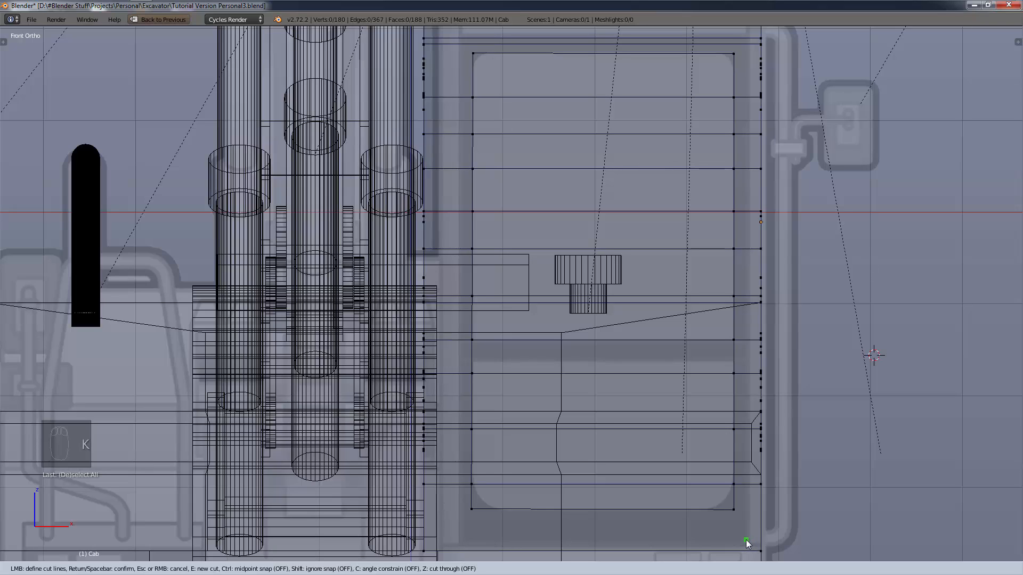
click(747, 540)
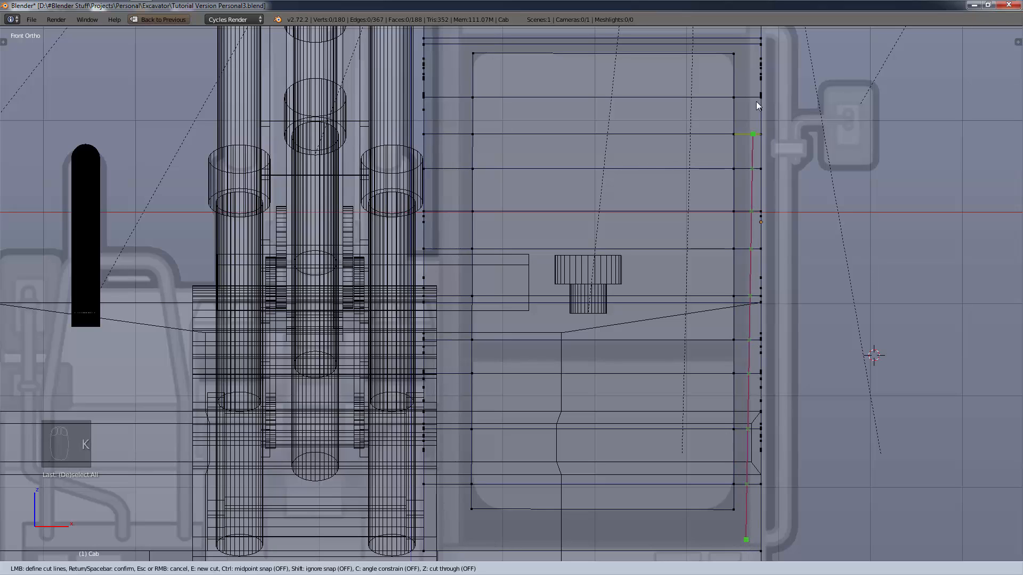
click(749, 37)
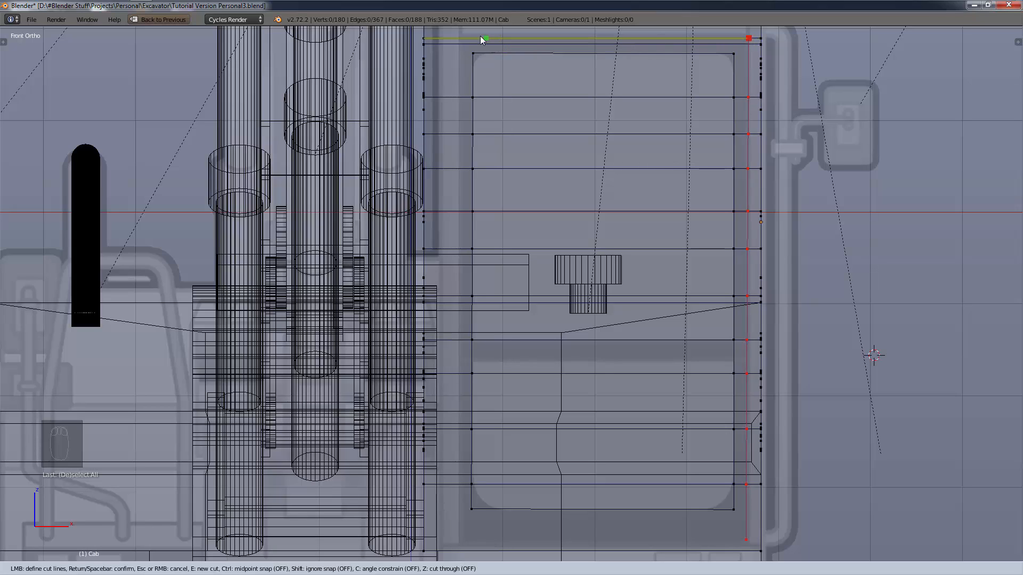
click(459, 38)
click(458, 545)
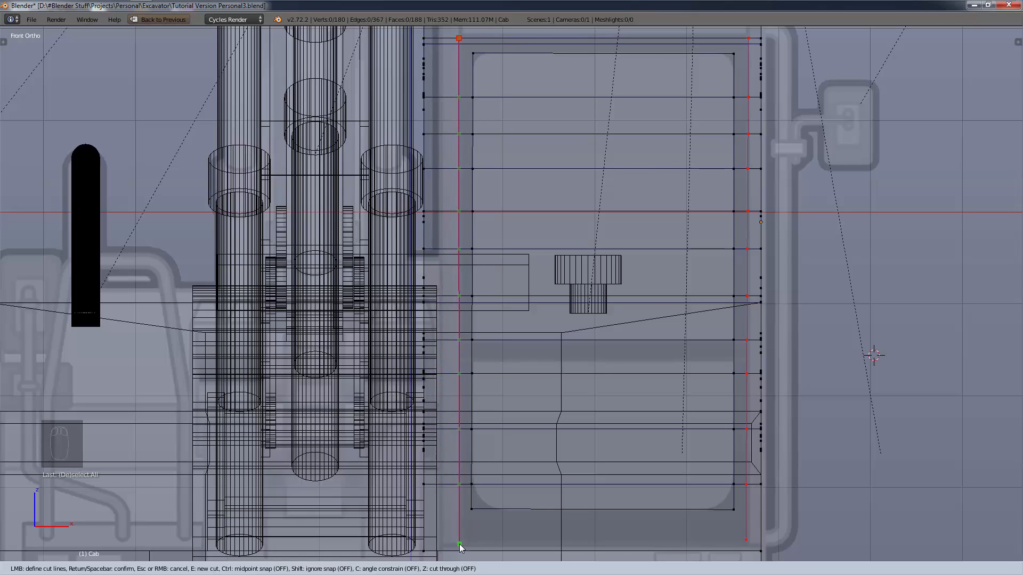
click(746, 541)
key(Return)
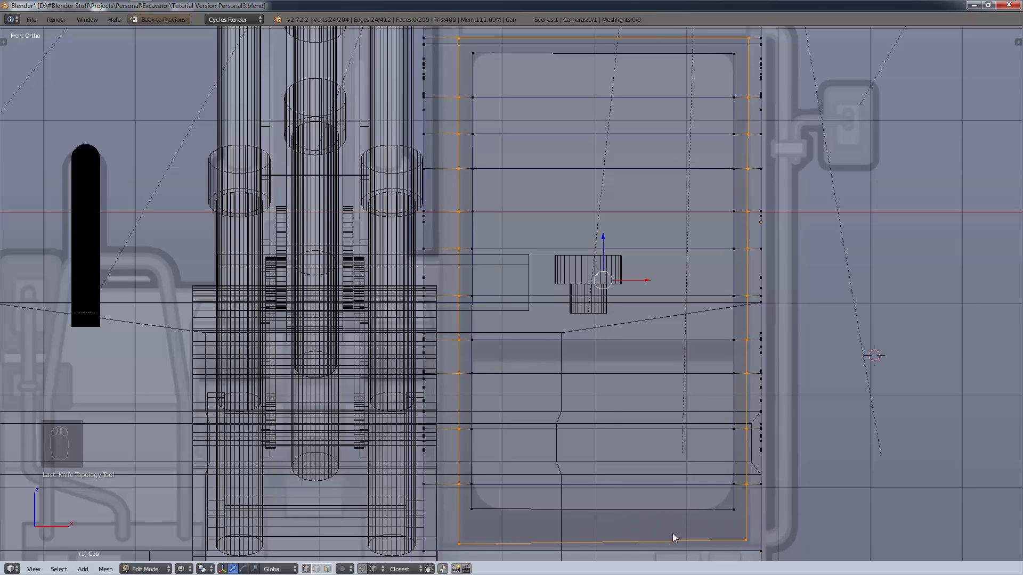
scroll(682, 456, down, 3)
scroll(573, 505, up, 3)
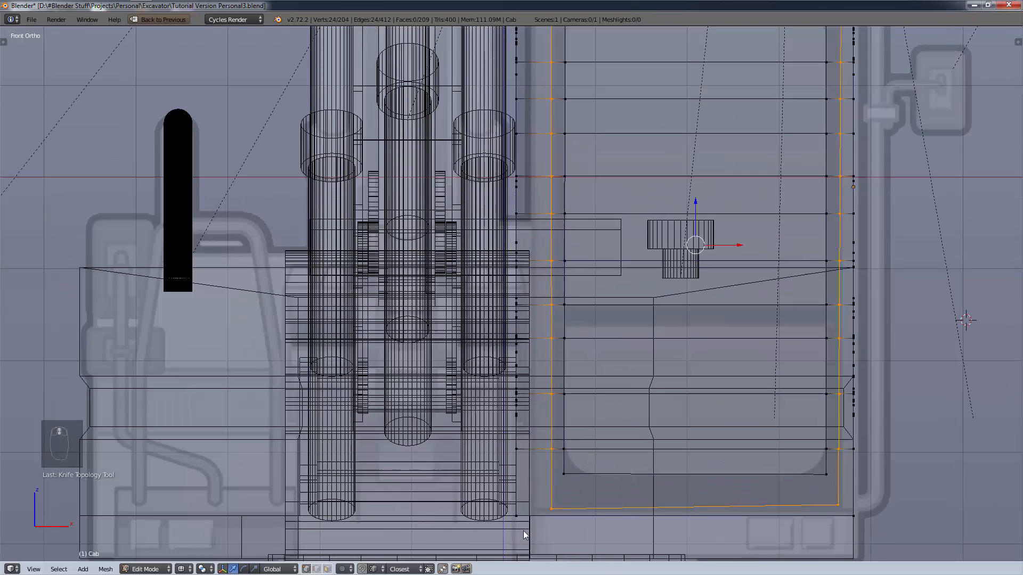
Lower the frame cut's uneven bottom corner about 0.046 along Z to level its lower edge, leaving nothing selected.
right_click(837, 516)
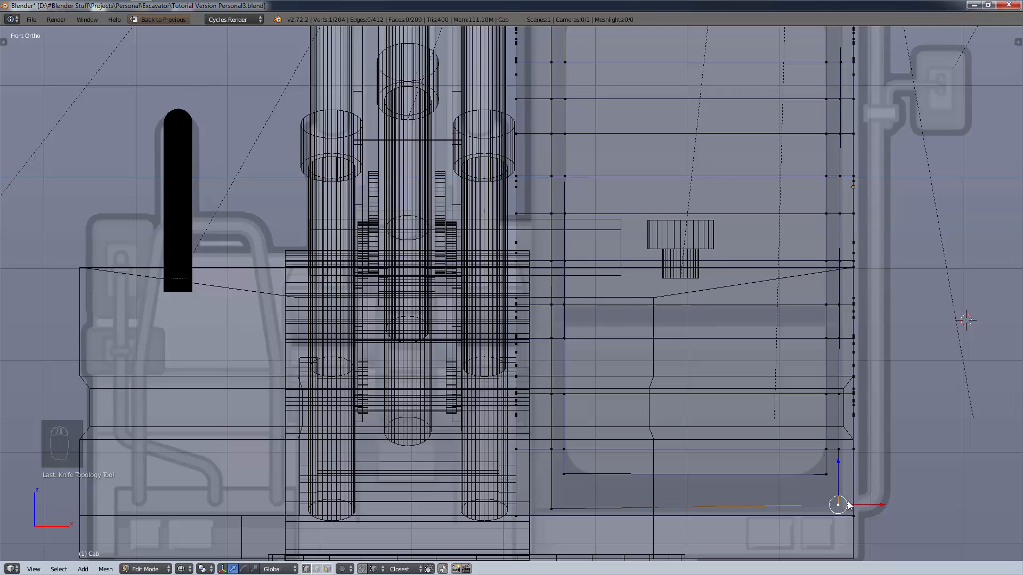
key(g)
key(z)
click(848, 504)
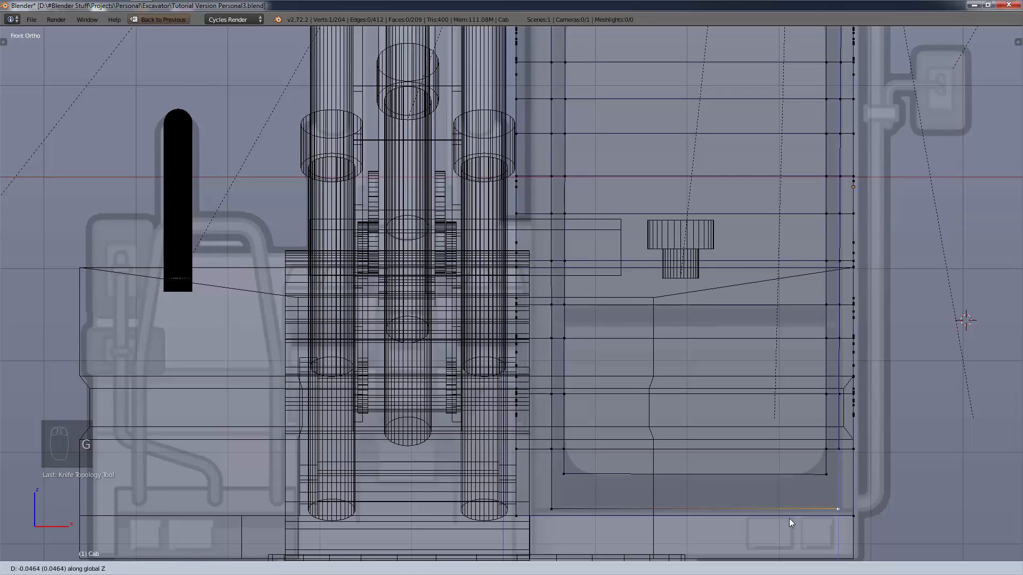
key(a)
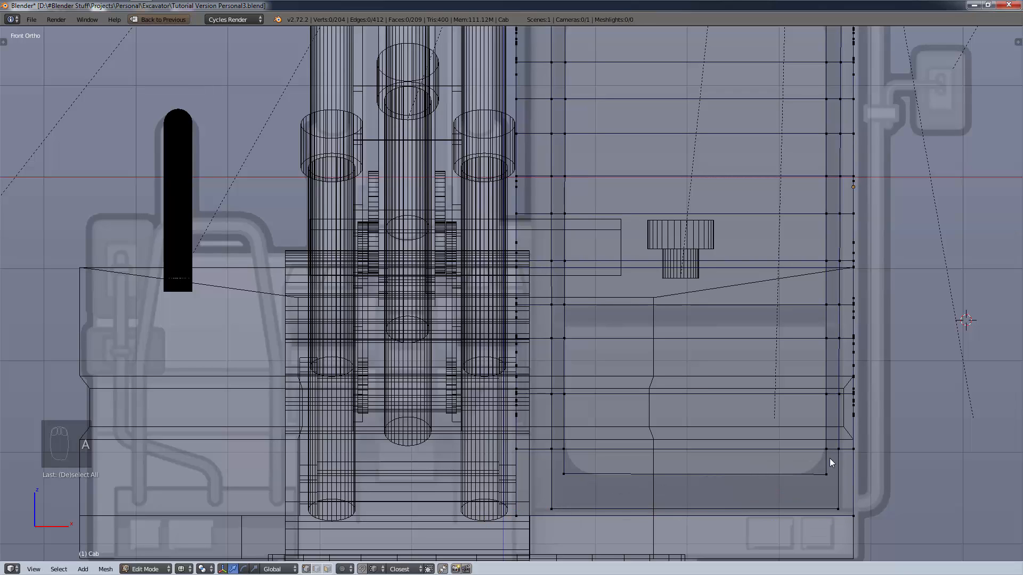
Show the cab front at an angle in solid display and switch the mesh to face selection.
scroll(852, 474, down, 3)
mouse_move(886, 489)
middle_down()
mouse_move(836, 503)
mouse_move(477, 512)
mouse_move(499, 524)
mouse_move(516, 519)
mouse_move(467, 504)
middle_up()
key(z)
click(482, 558)
scroll(486, 498, up, 2)
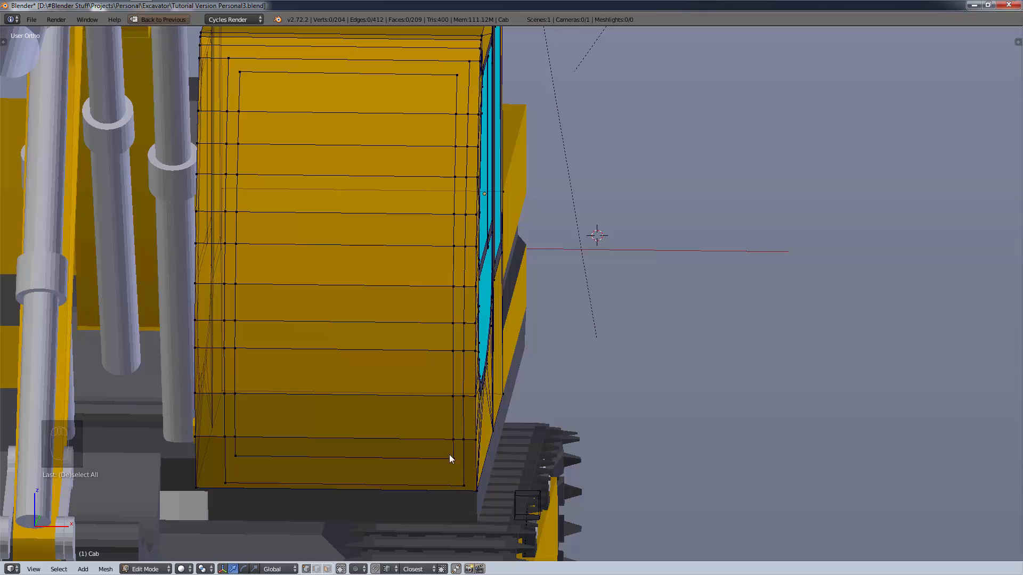
shift+middle_drag(551, 358, 569, 384)
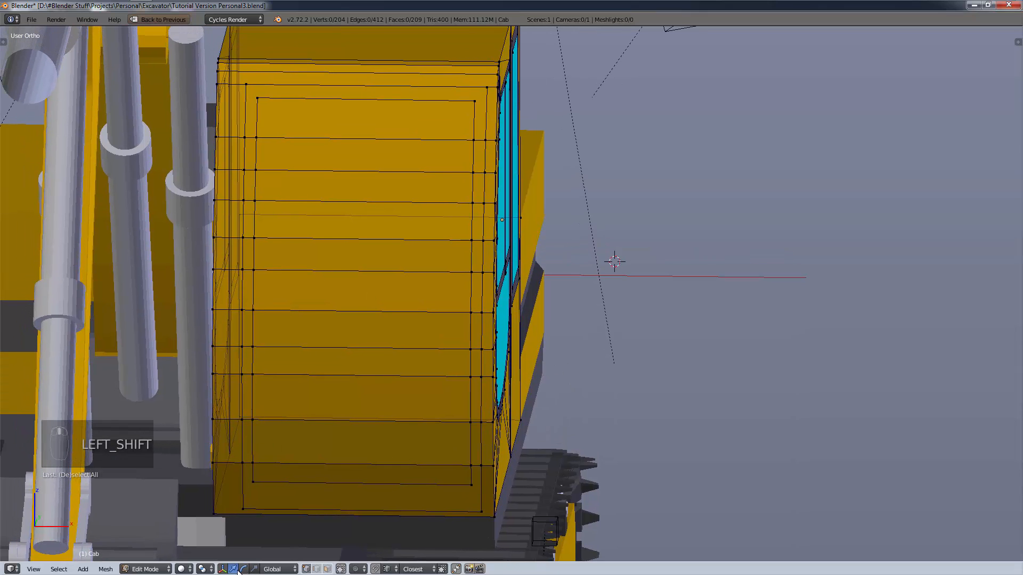
click(327, 569)
Select all the windshield faces inside the inner cut rectangle, from the top strip to the bottom strip.
right_click(365, 117)
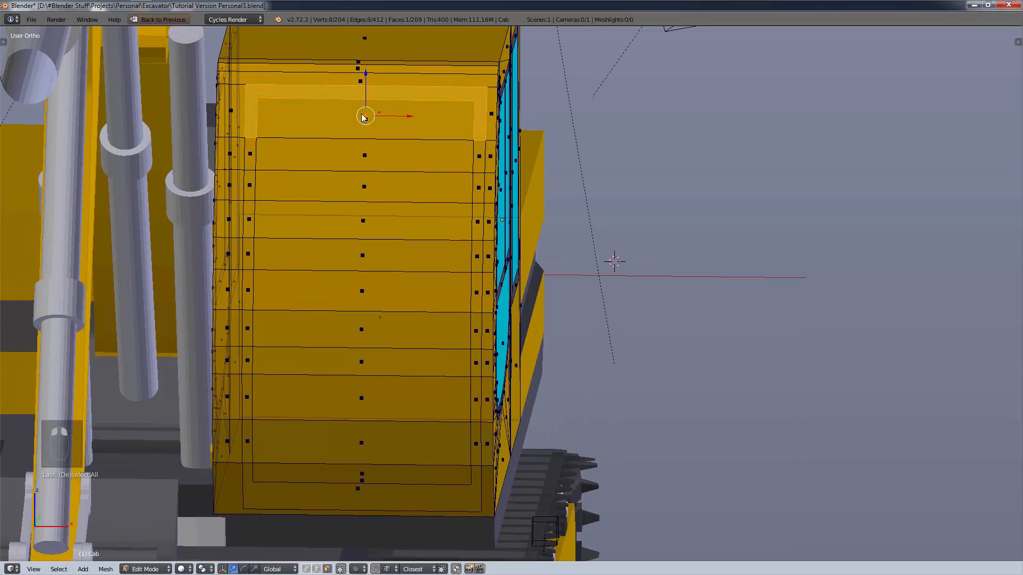
right_click(366, 114)
shift+right_click(364, 154)
shift+right_click(364, 192)
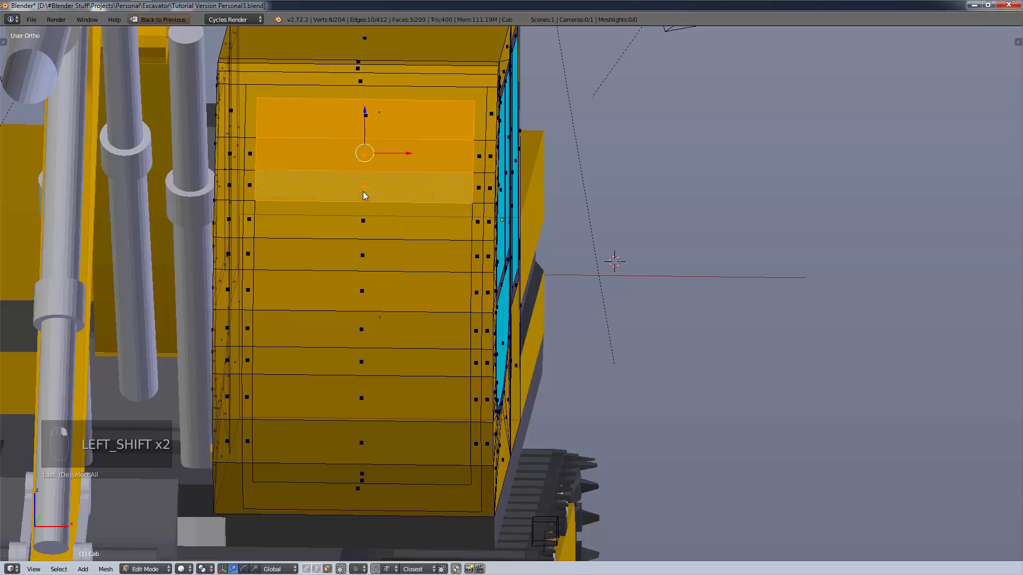
shift+right_click(374, 221)
shift+right_click(369, 285)
shift+right_click(369, 286)
shift+right_click(362, 261)
shift+right_click(357, 293)
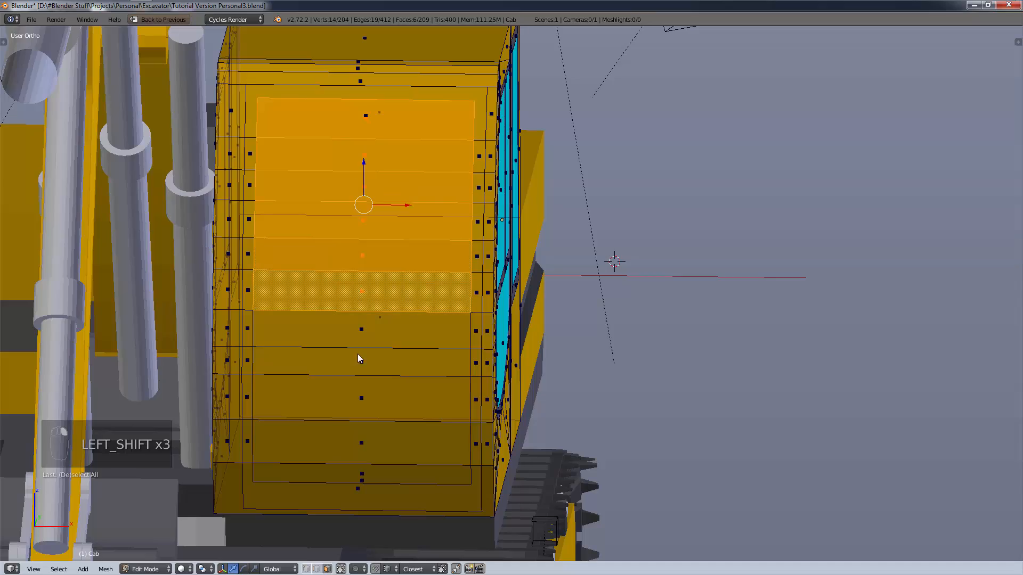
shift+right_click(357, 354)
shift+right_click(358, 330)
shift+right_click(358, 397)
shift+right_click(360, 442)
shift+right_click(360, 474)
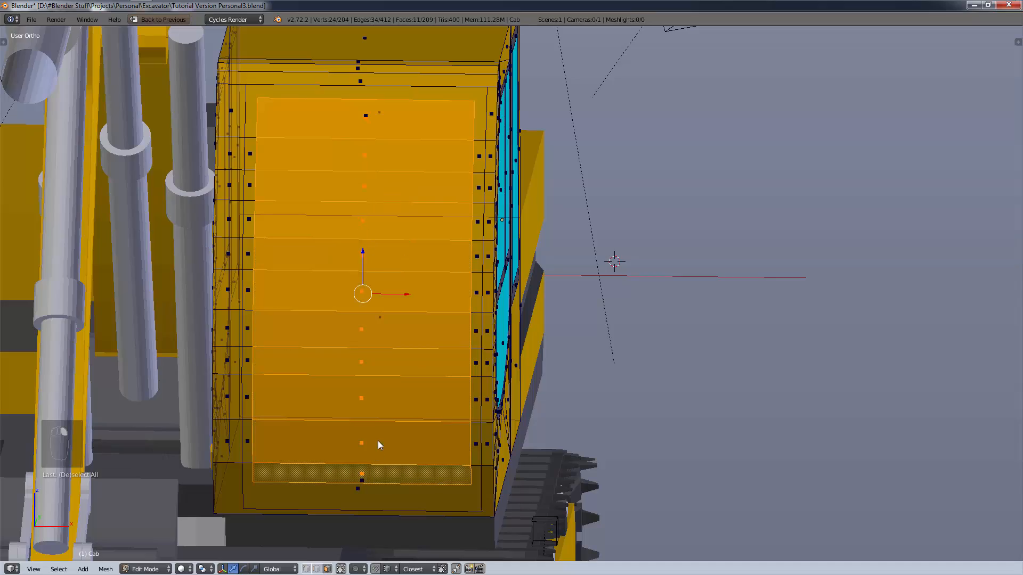
Toggle the two faces below the windshield in and out of the selection to tell the frame face from the outer border.
scroll(378, 441, down, 4)
middle_drag(348, 449, 354, 491)
scroll(367, 469, up, 8)
shift+right_click(385, 448)
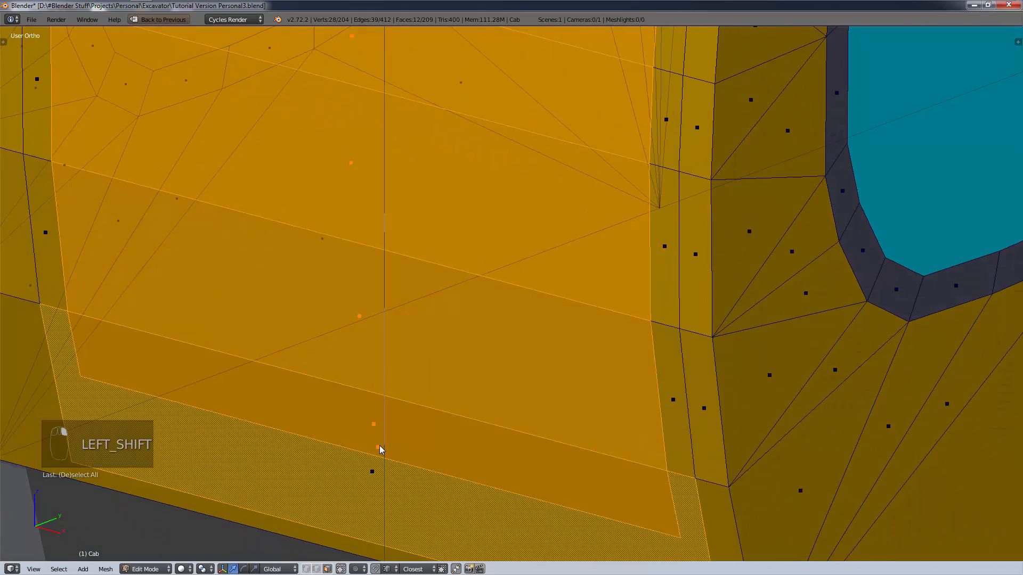
shift+right_click(379, 445)
shift+right_click(380, 446)
shift+right_click(380, 447)
shift+right_click(379, 447)
shift+right_click(379, 447)
shift+right_click(365, 476)
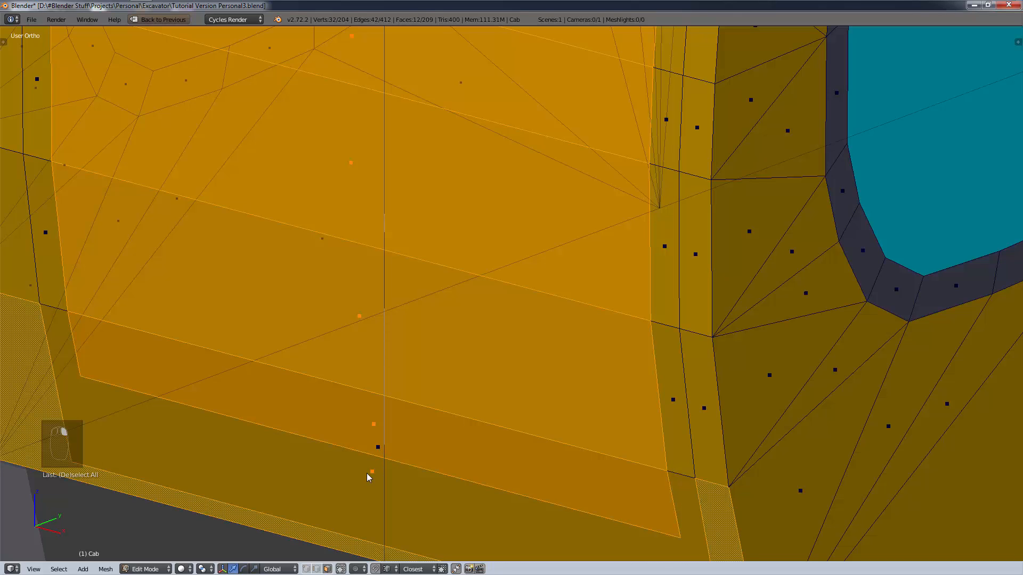
shift+right_click(369, 468)
shift+right_click(369, 468)
shift+right_click(369, 468)
shift+right_click(369, 467)
shift+right_click(369, 468)
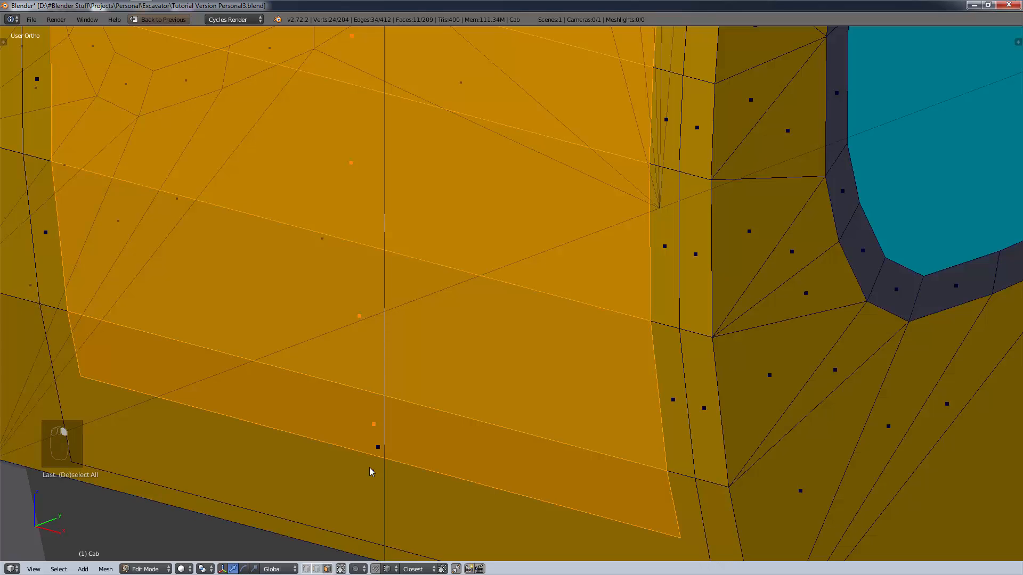
shift+right_click(369, 468)
shift+right_click(369, 468)
shift+right_click(380, 449)
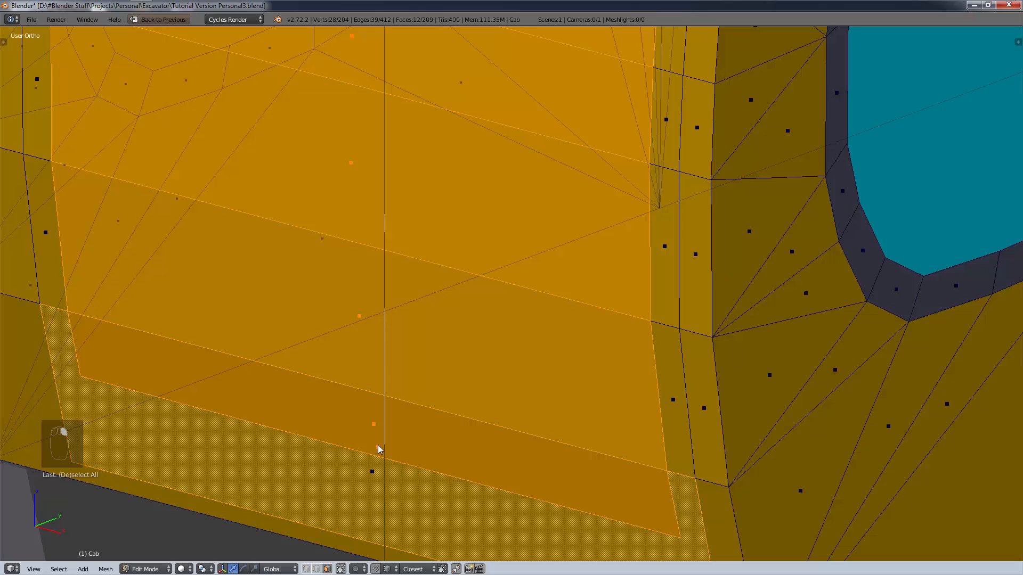
shift+right_click(379, 449)
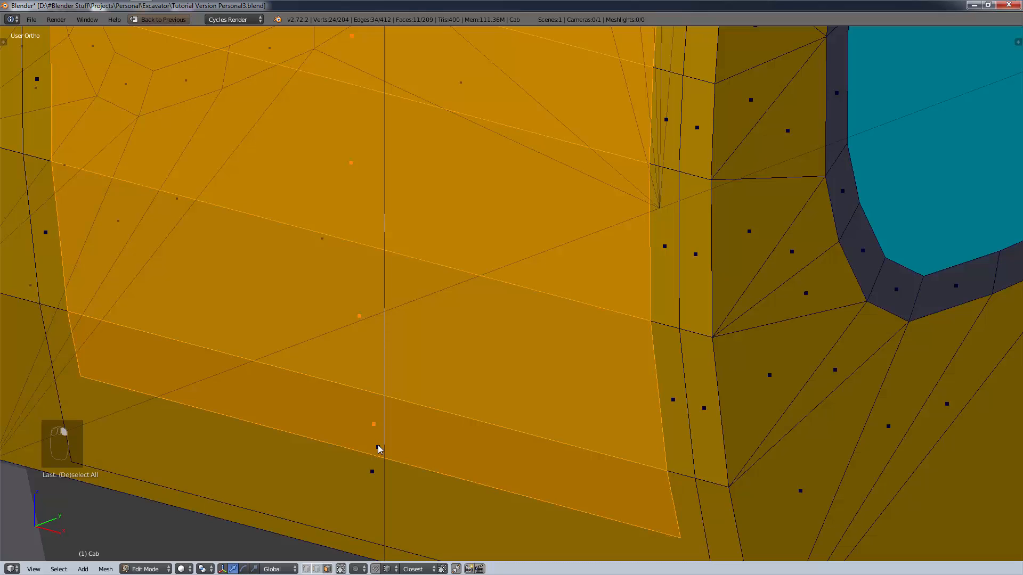
shift+right_click(379, 449)
shift+right_click(380, 449)
shift+right_click(379, 449)
shift+right_click(362, 479)
shift+right_click(360, 482)
shift+right_click(360, 483)
shift+right_click(360, 483)
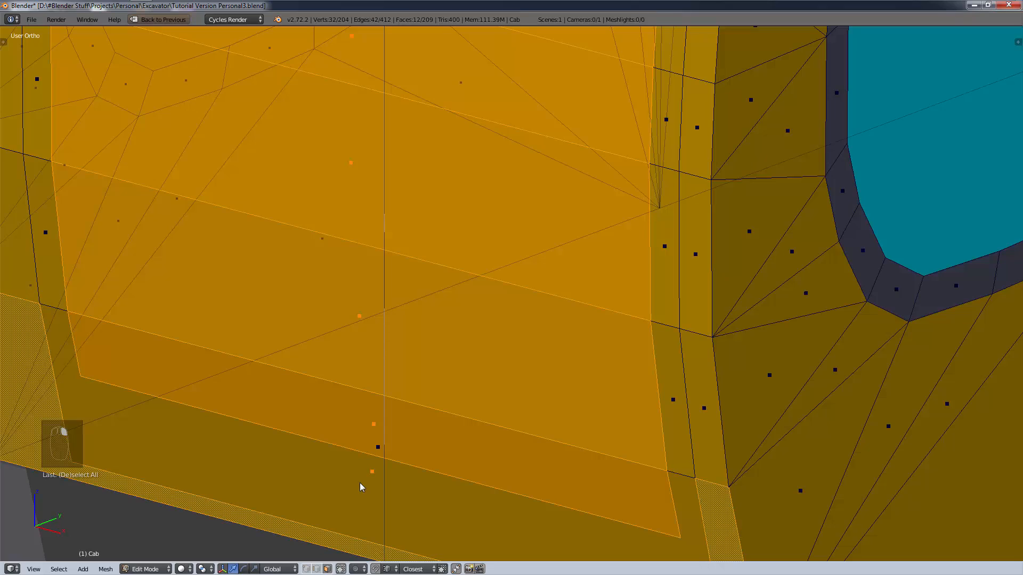
Try moving the selected faces, the outer border face and the lowest windshield face to tell them apart, and clear the selection.
scroll(355, 504, down, 4)
middle_drag(369, 507, 377, 484)
key(g)
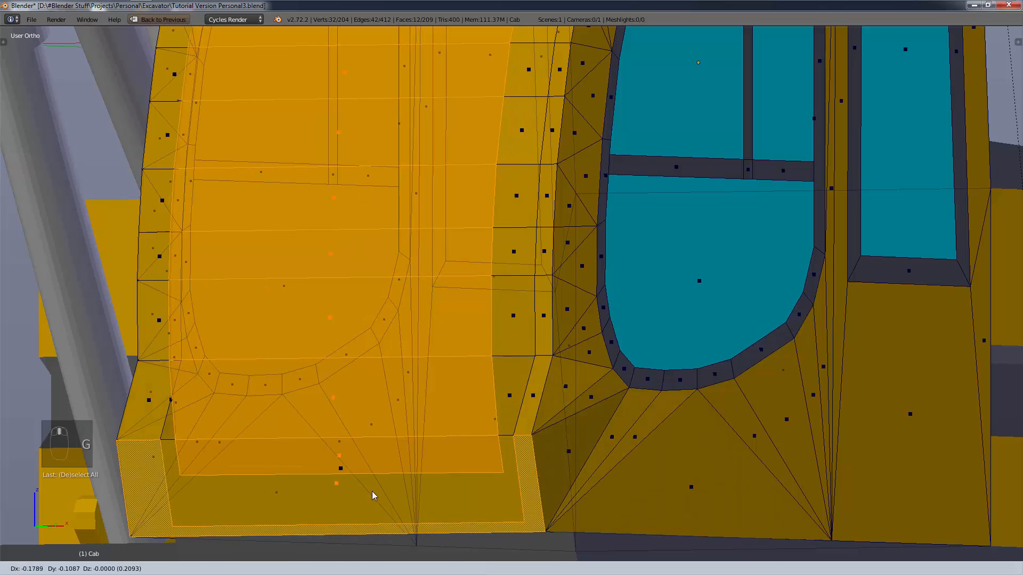
right_click(353, 490)
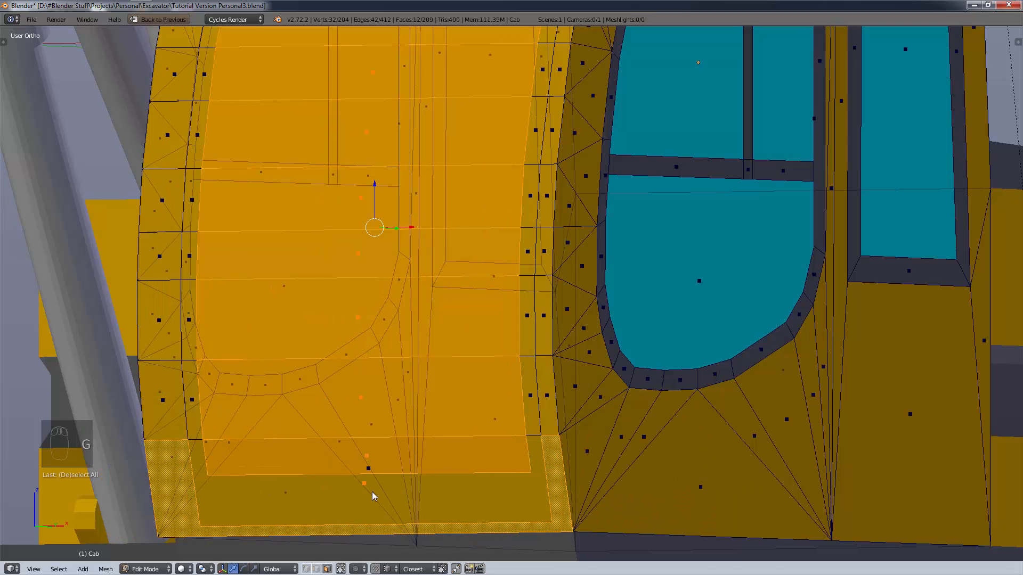
scroll(372, 497, down, 3)
right_click(373, 494)
key(g)
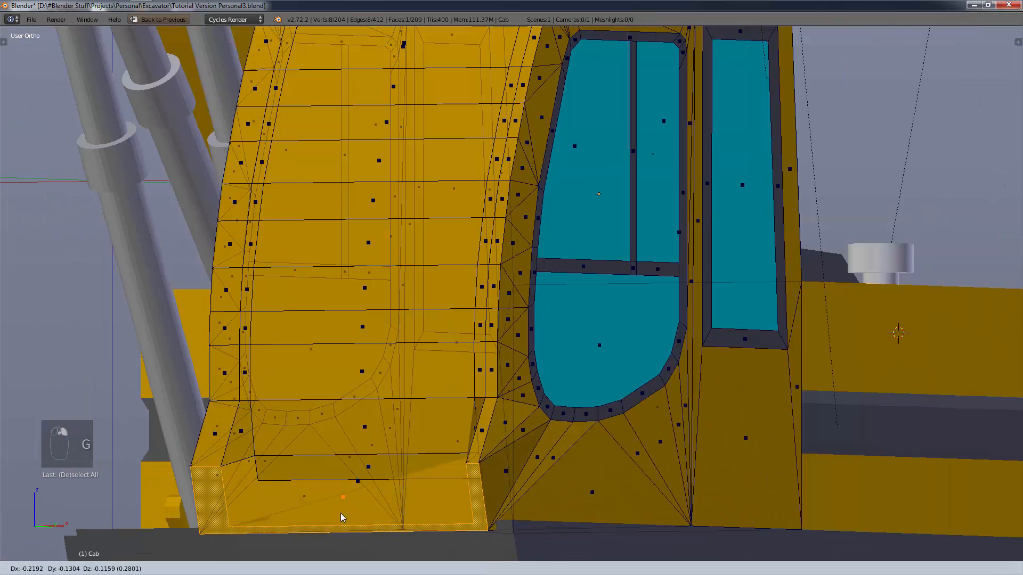
right_click(324, 501)
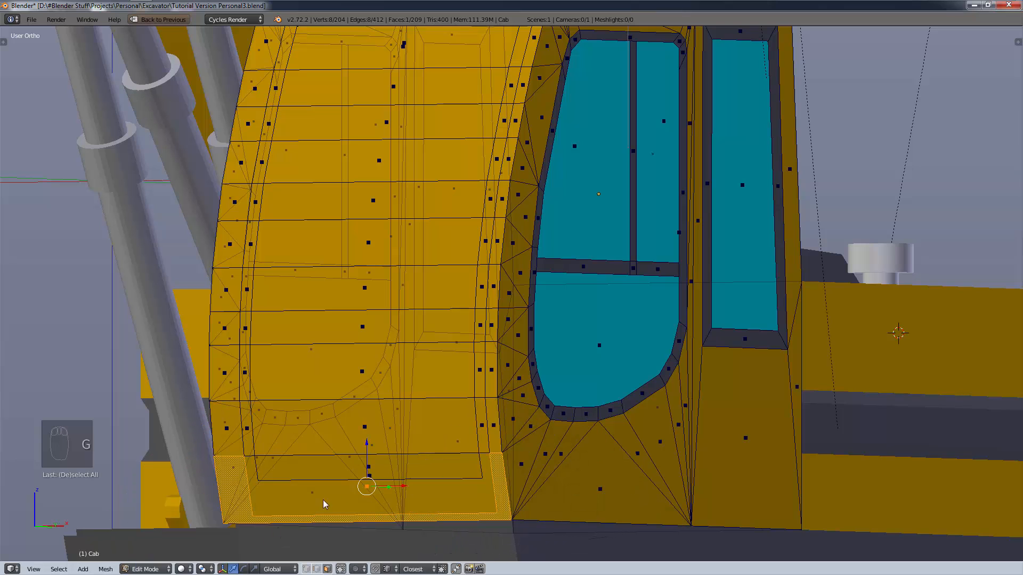
right_click(364, 480)
key(g)
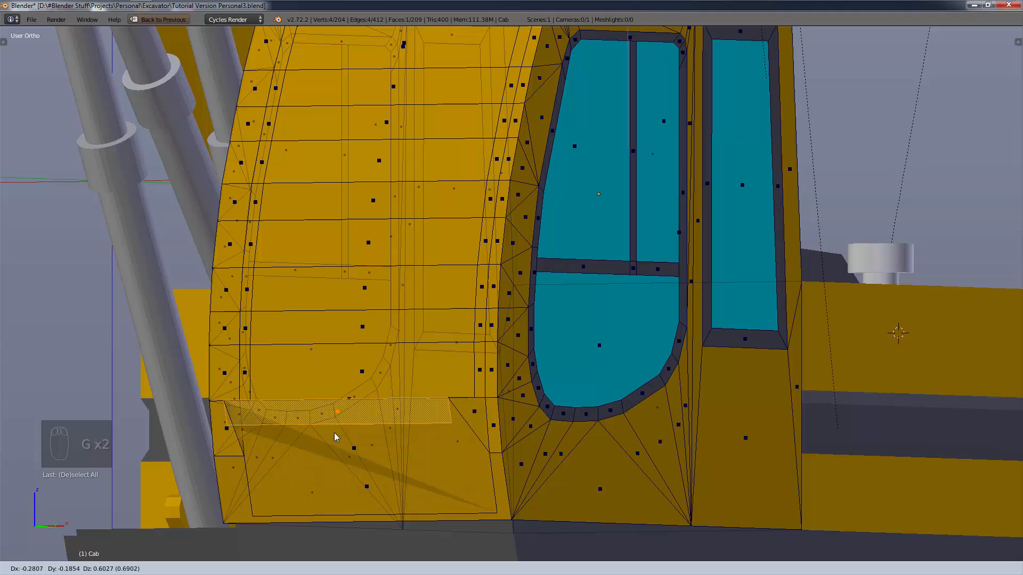
right_click(360, 437)
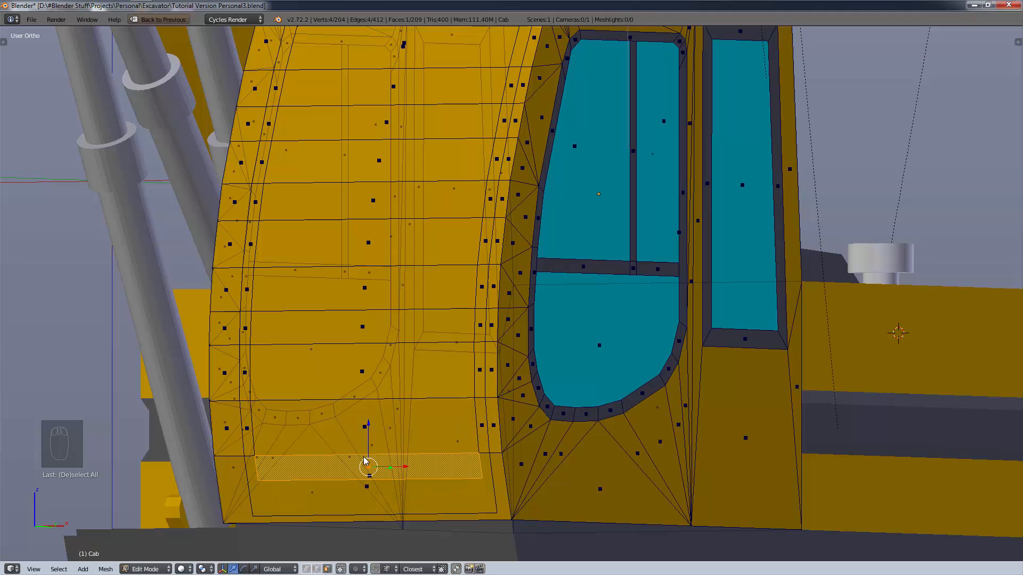
key(a)
Select the windshield frame's bottom face and the frame faces up the side next to the cab's side windows.
middle_drag(384, 463, 402, 477)
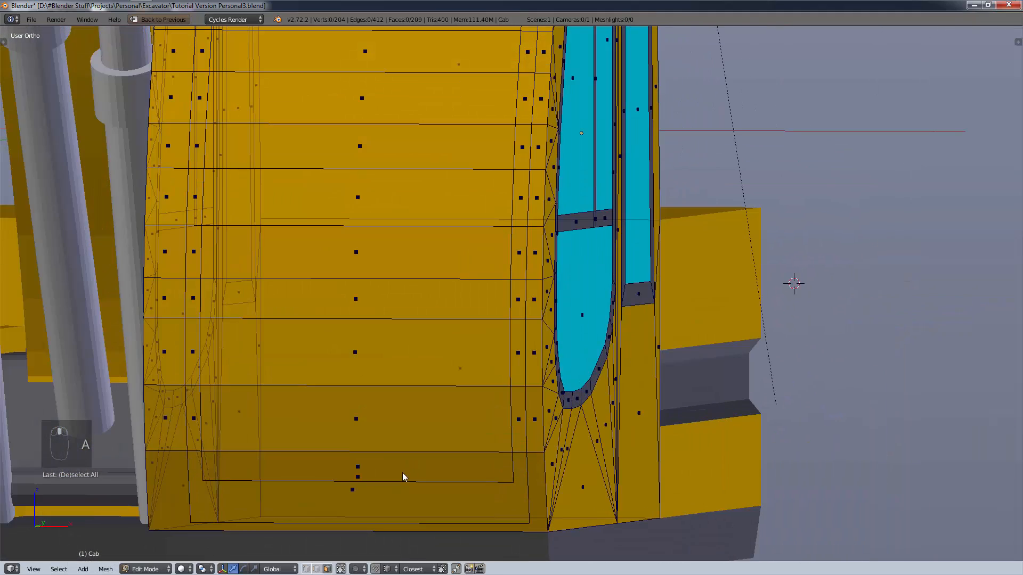
right_click(377, 476)
scroll(454, 476, down, 3)
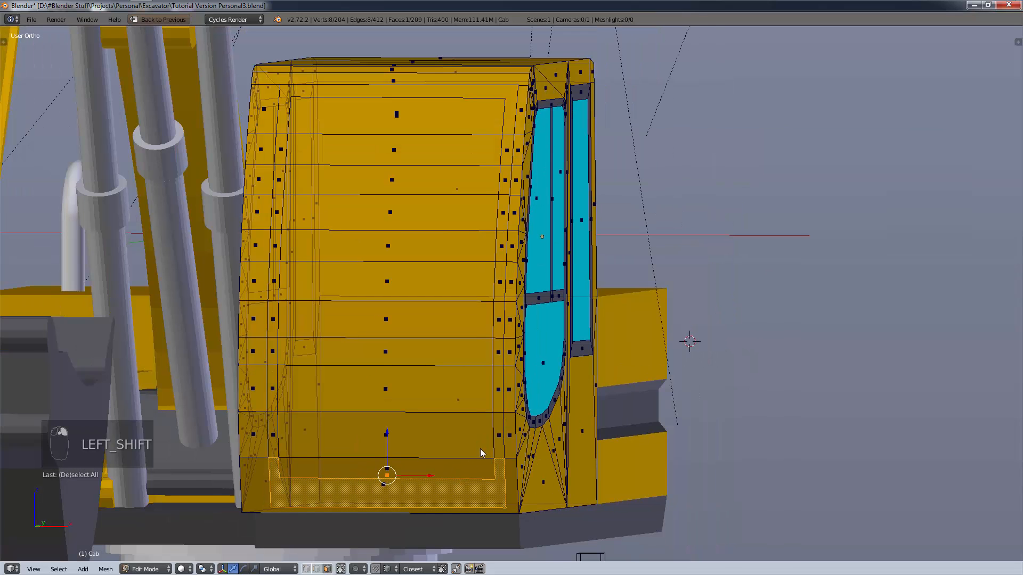
shift+middle_drag(480, 448, 484, 492)
shift+right_click(496, 489)
shift+right_click(504, 441)
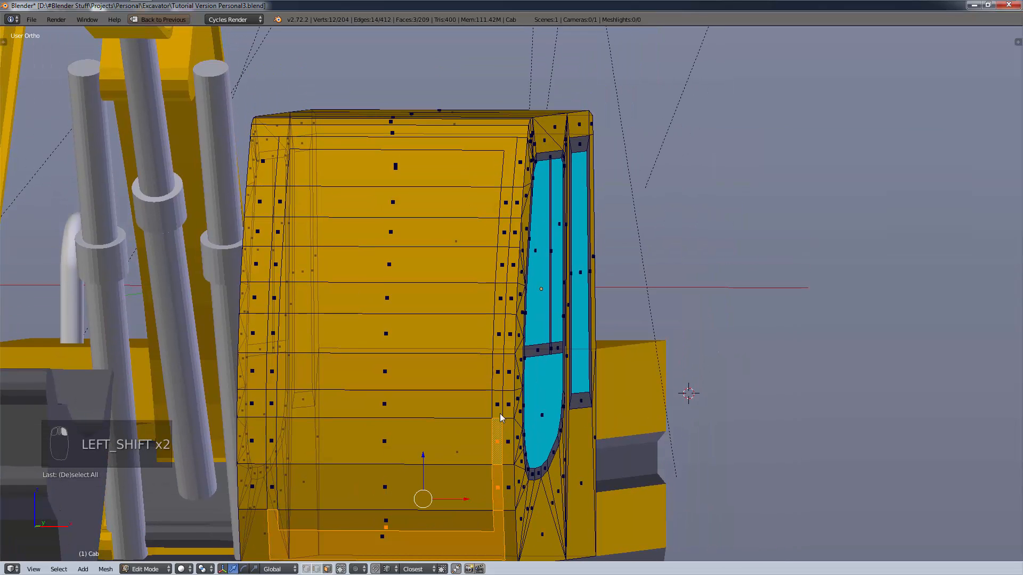
shift+right_click(501, 405)
shift+right_click(500, 373)
shift+right_click(499, 334)
shift+right_click(501, 297)
shift+right_click(502, 267)
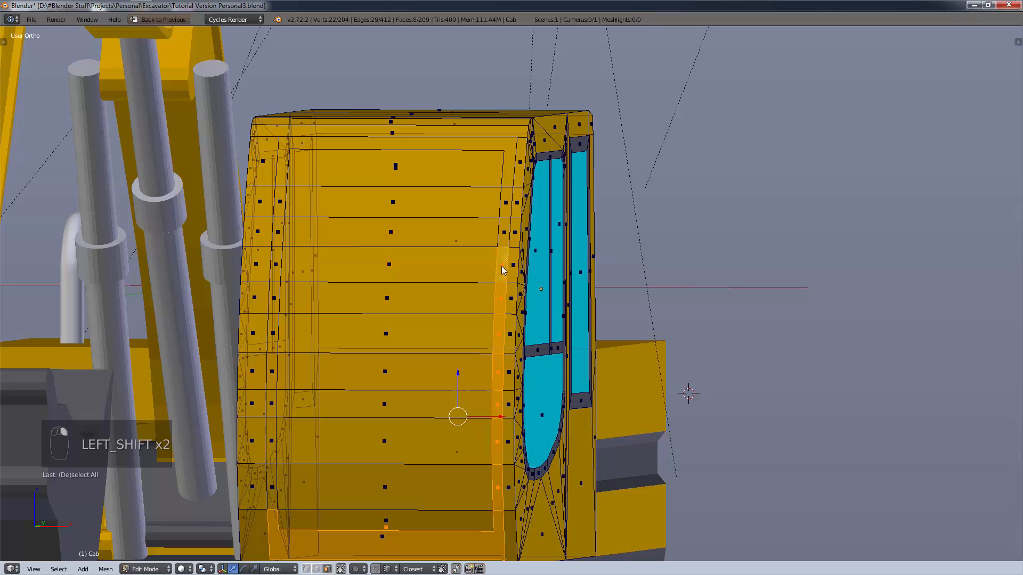
shift+right_click(507, 235)
shift+right_click(508, 203)
shift+right_click(506, 167)
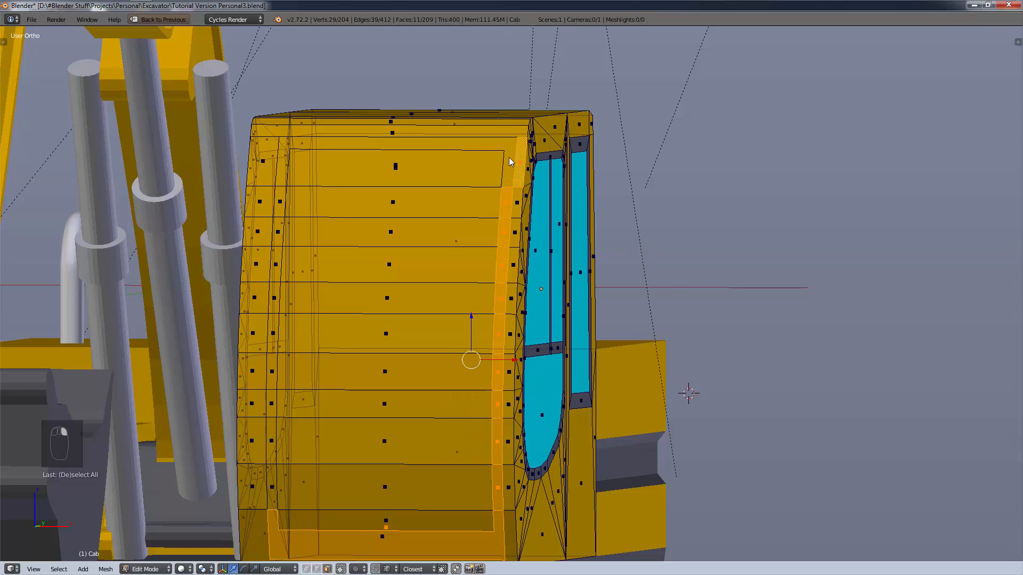
shift+right_click(519, 167)
shift+right_click(388, 145)
shift+right_click(391, 146)
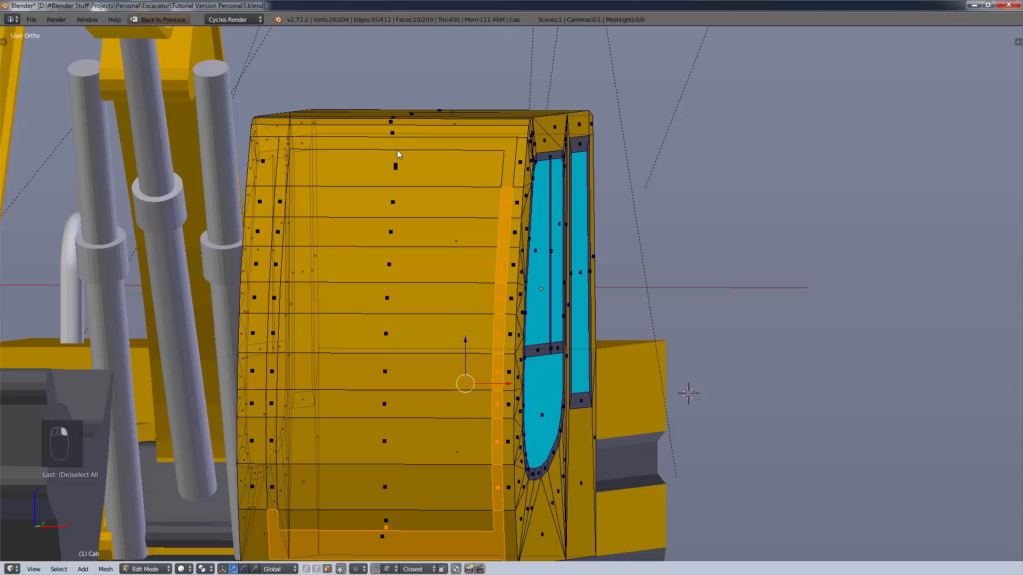
Add the windshield frame's top face and the faces down the side next to the boom to the selection.
shift+right_click(393, 154)
shift+right_click(280, 203)
shift+right_click(277, 233)
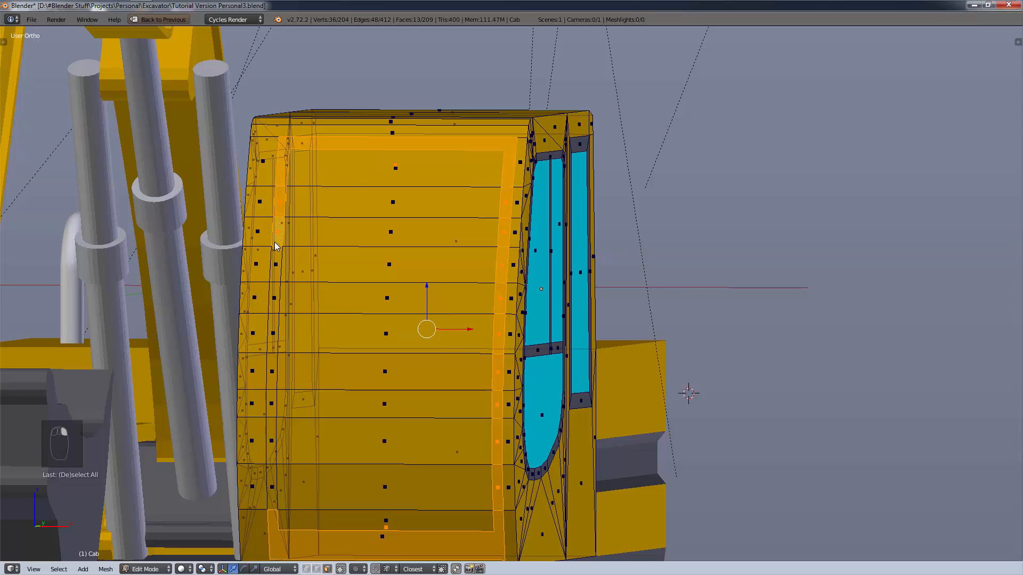
shift+right_click(276, 264)
shift+right_click(274, 296)
shift+right_click(271, 322)
shift+right_click(271, 348)
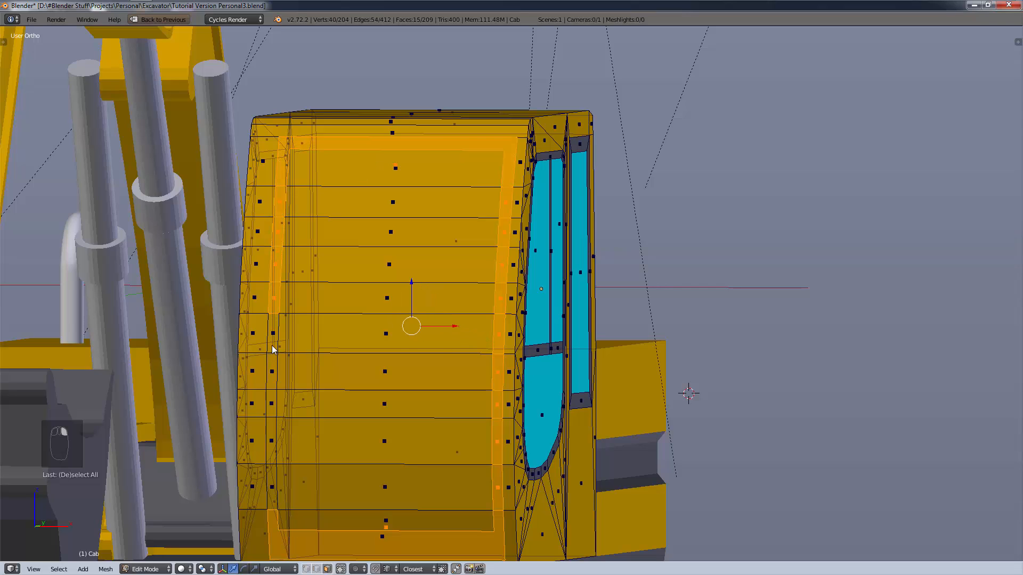
shift+right_click(274, 334)
shift+right_click(274, 374)
shift+right_click(271, 405)
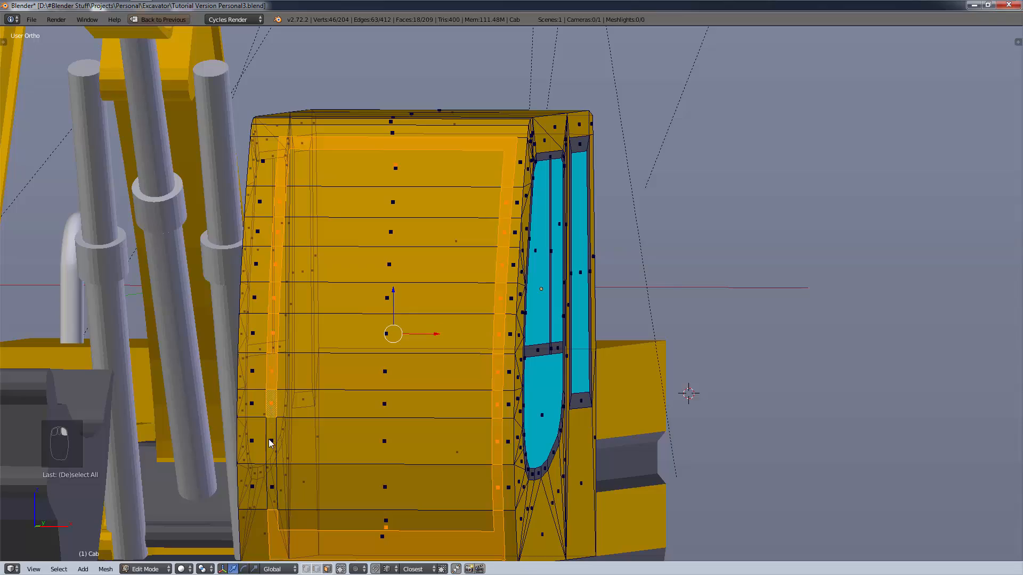
shift+right_click(270, 442)
shift+right_click(273, 486)
Restore the full screen layout and assign BodyPaintFlatBlk.mat to the selected windshield frame faces.
middle_drag(372, 416, 411, 490)
click(341, 569)
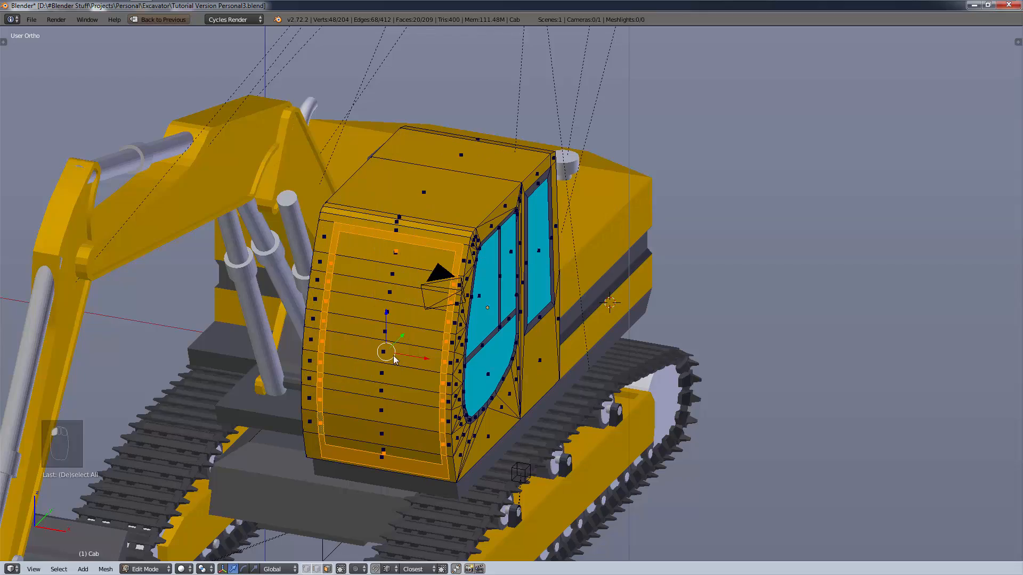
mouse_move(413, 397)
middle_down()
mouse_move(572, 392)
mouse_move(634, 367)
mouse_move(548, 424)
mouse_move(550, 361)
mouse_move(577, 377)
mouse_move(375, 412)
mouse_move(326, 376)
mouse_move(576, 374)
mouse_move(409, 397)
middle_up()
middle_drag(497, 392, 513, 375)
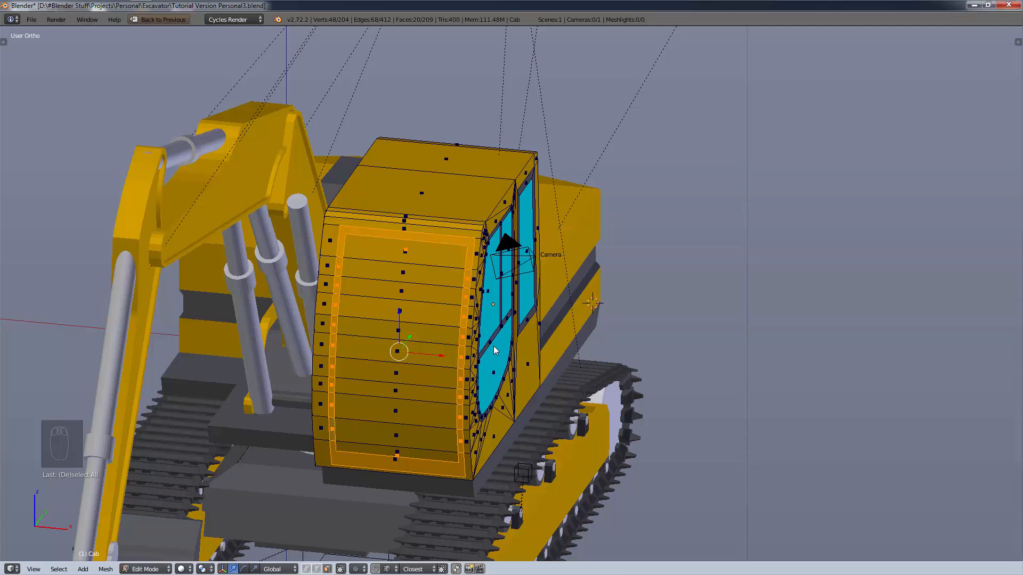
key(ctrl+Up)
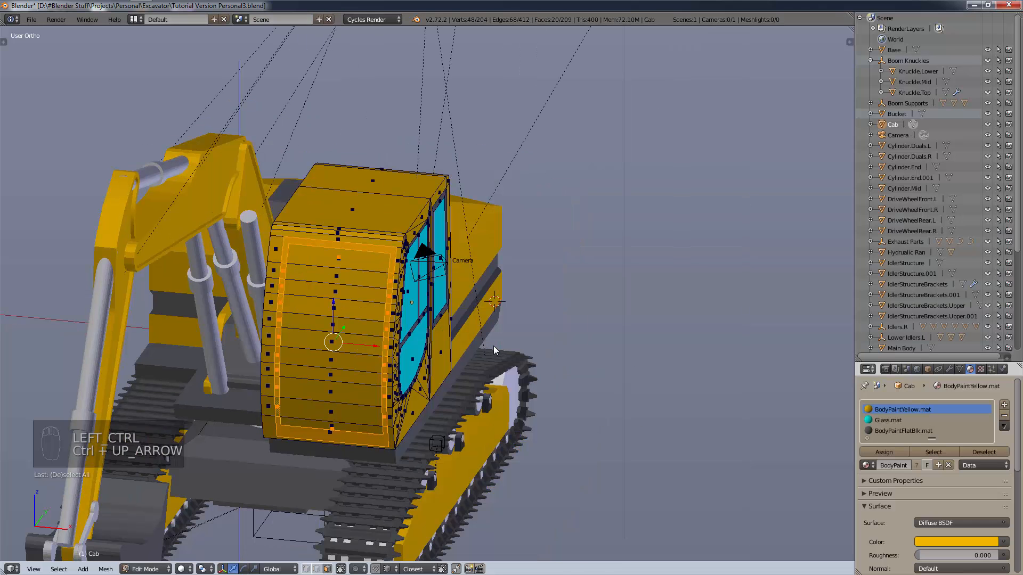
click(886, 431)
click(879, 452)
scroll(261, 305, up, 2)
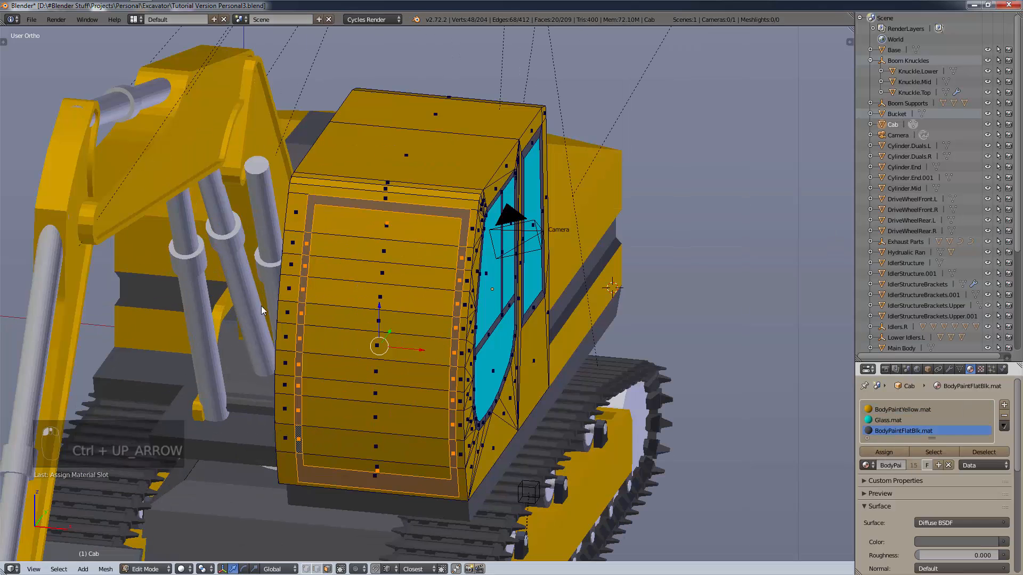
Select all windshield faces inside the black frame, assign Glass.mat to them and clear the selection.
key(a)
key(c)
drag(384, 229, 377, 456)
key(Escape)
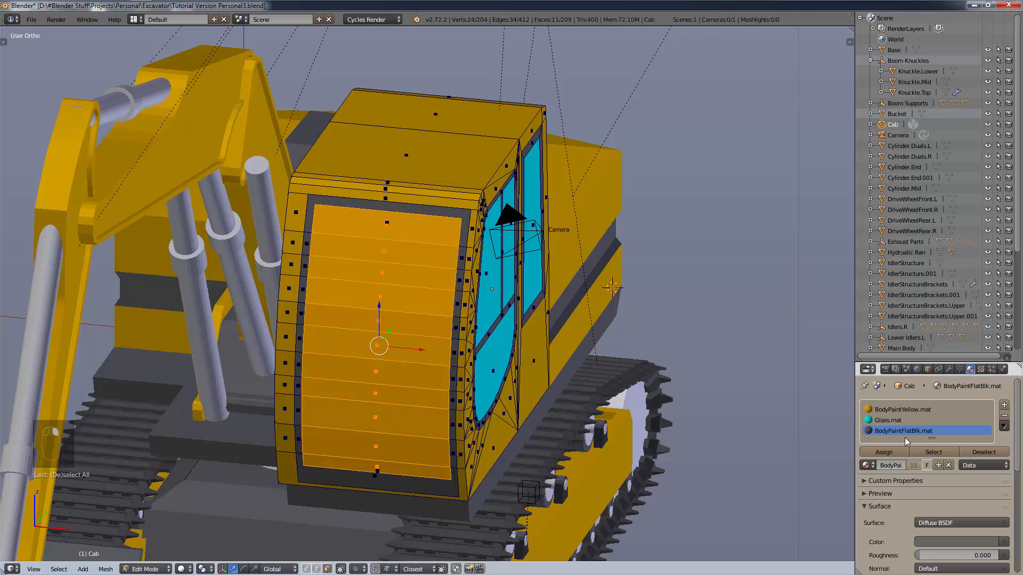
click(905, 421)
click(893, 448)
key(a)
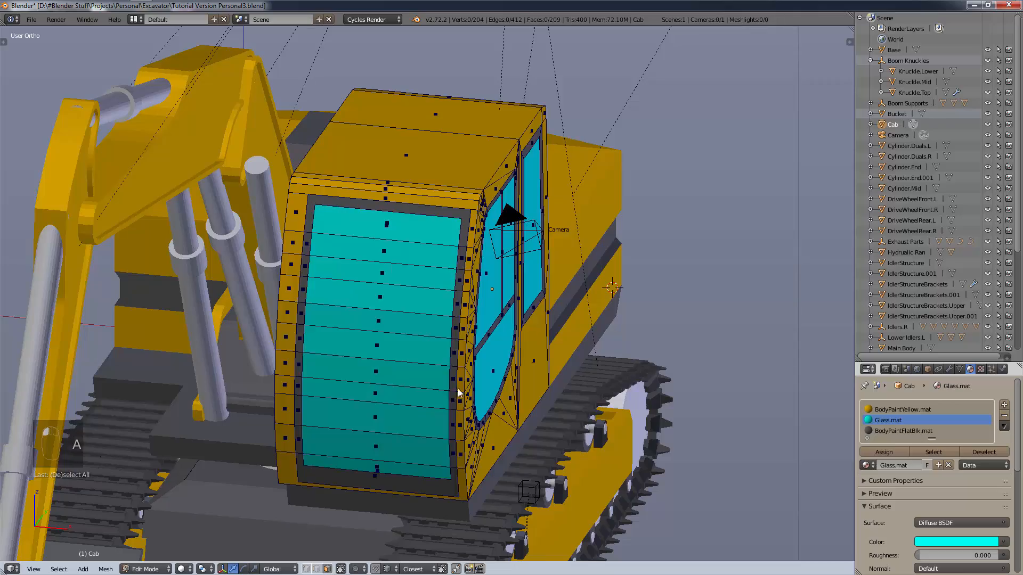
In a wireframe back view, cut the rectangular rear window outline into the cab's back face with the Knife, following the reference drawing.
scroll(480, 373, down, 3)
middle_drag(480, 372, 283, 440)
scroll(545, 390, up, 3)
middle_drag(544, 390, 548, 365)
key(KP_3)
key(ctrl+KP_3)
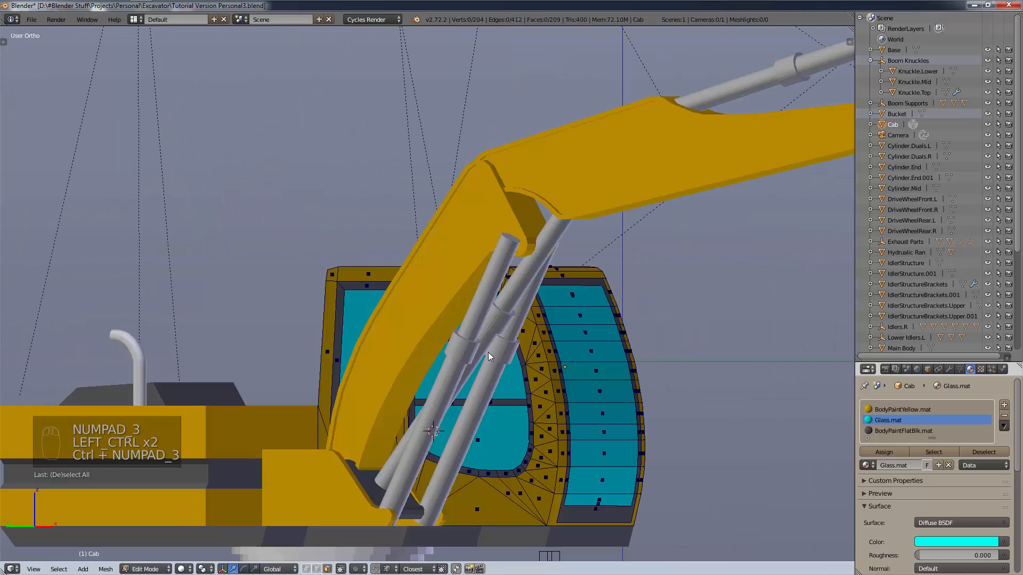
key(ctrl+KP_1)
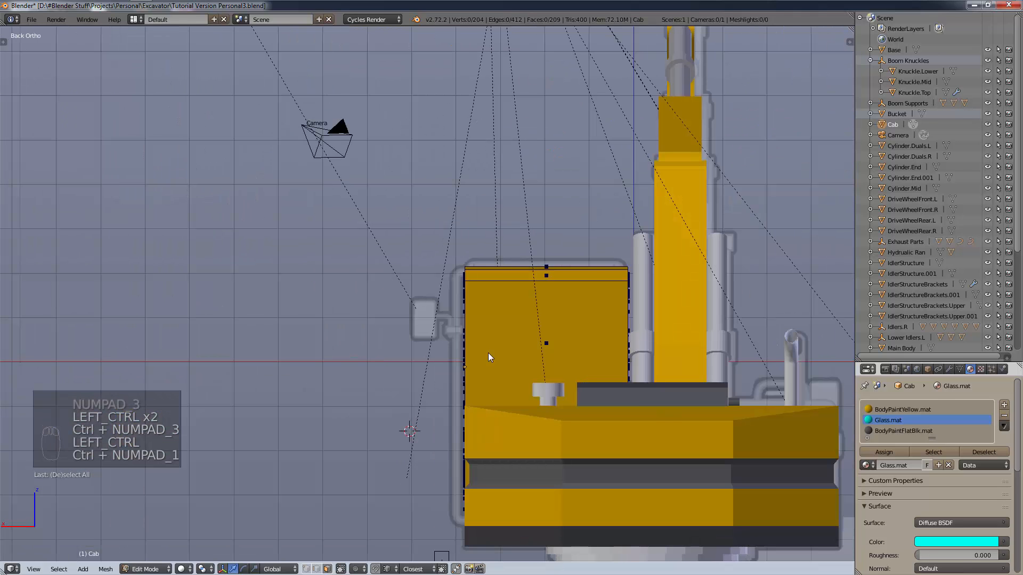
key(z)
click(577, 340)
scroll(566, 352, up, 3)
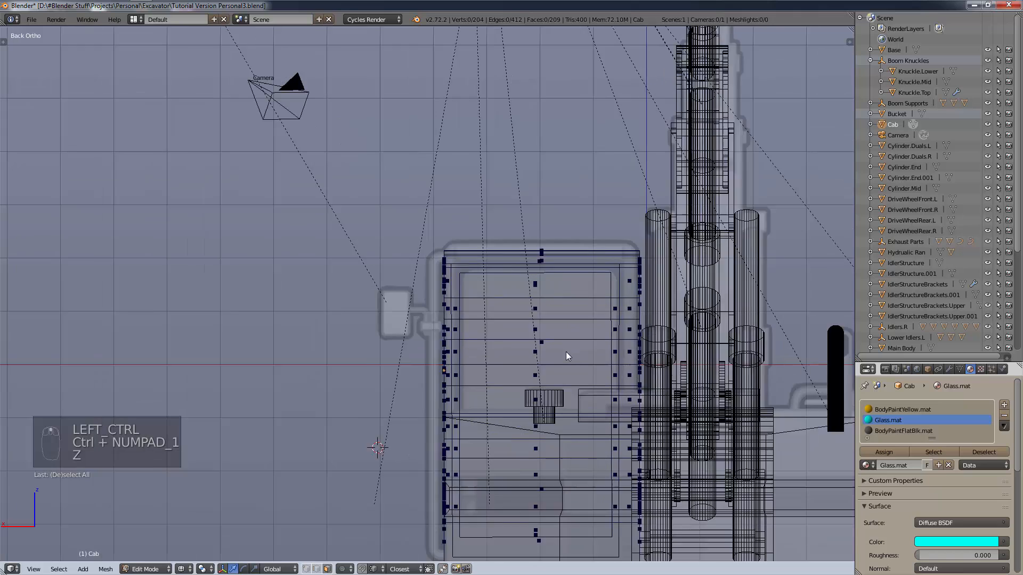
mouse_move(549, 449)
shift+middle_down()
mouse_move(567, 420)
mouse_move(568, 442)
shift+middle_up()
scroll(568, 443, up, 2)
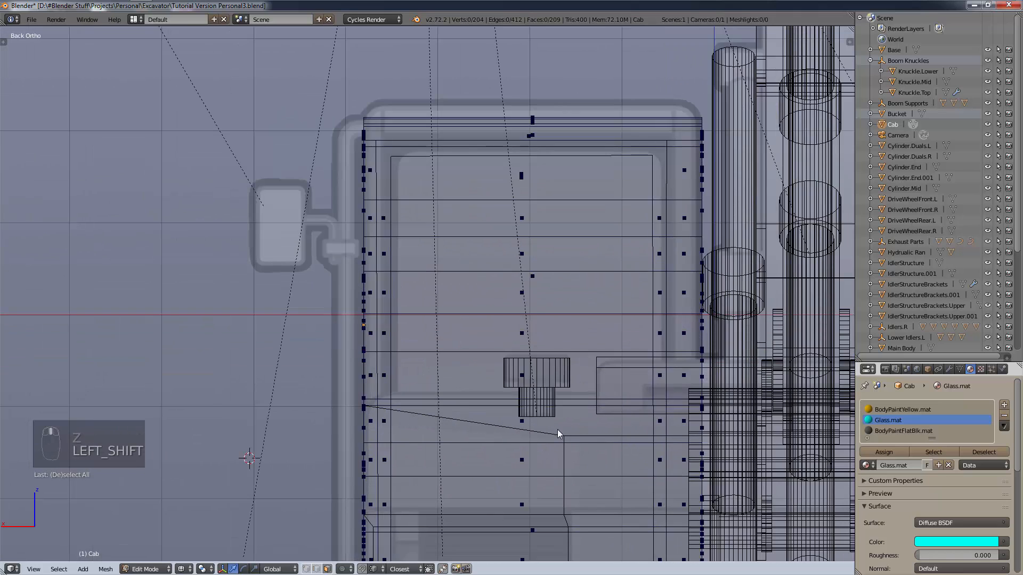
scroll(449, 396, up, 2)
shift+middle_drag(489, 372, 469, 420)
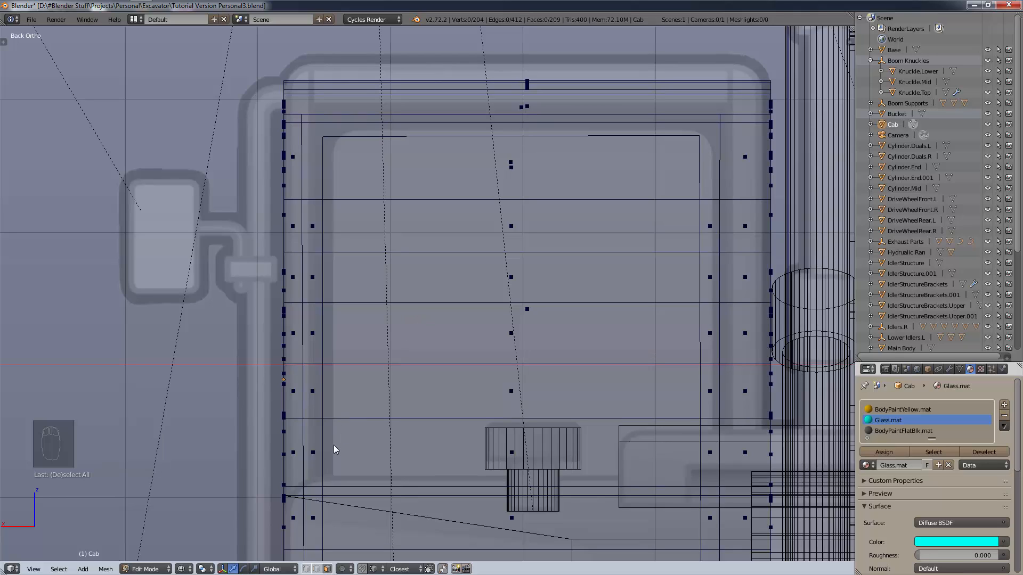
key(k)
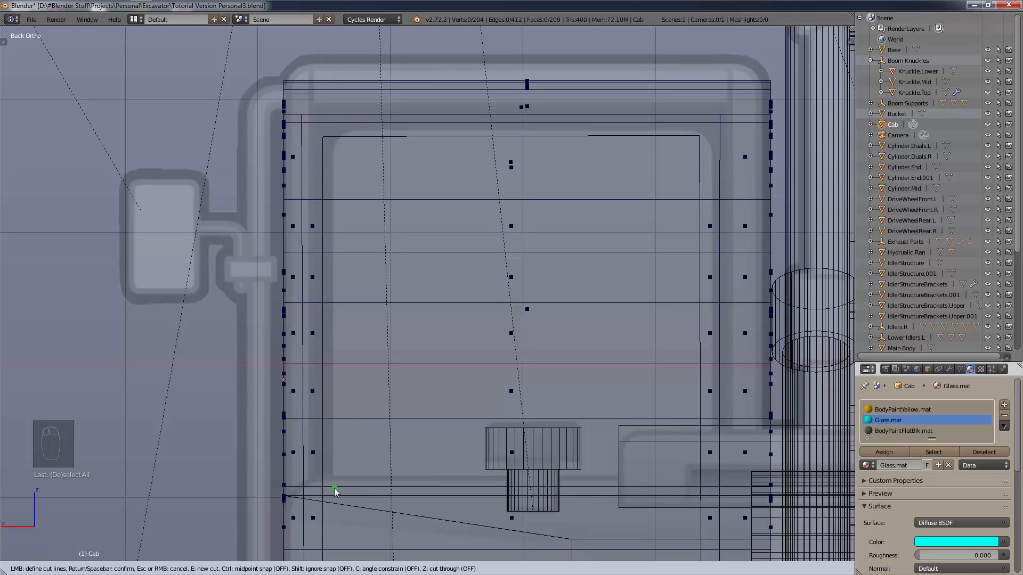
click(334, 521)
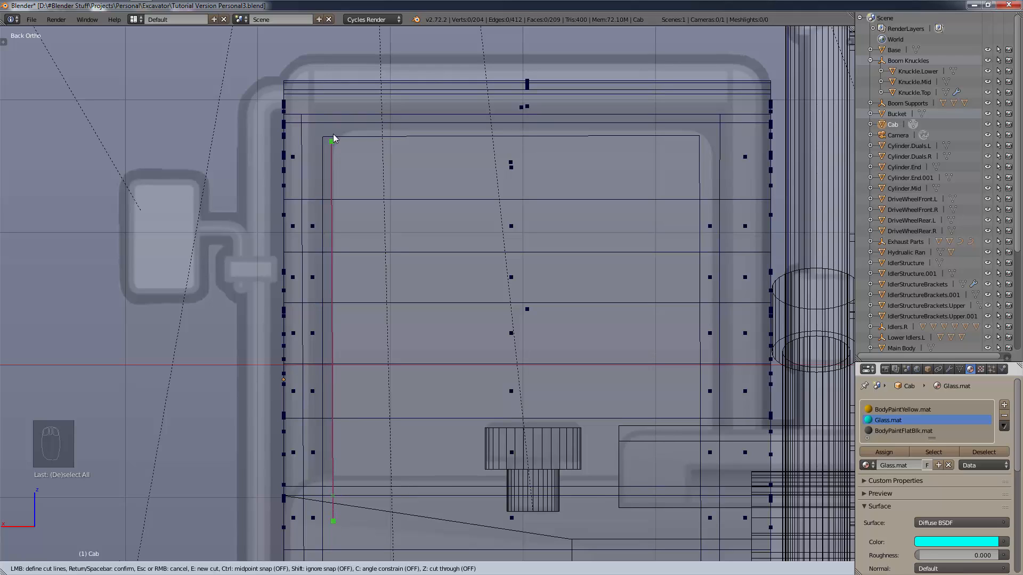
click(349, 137)
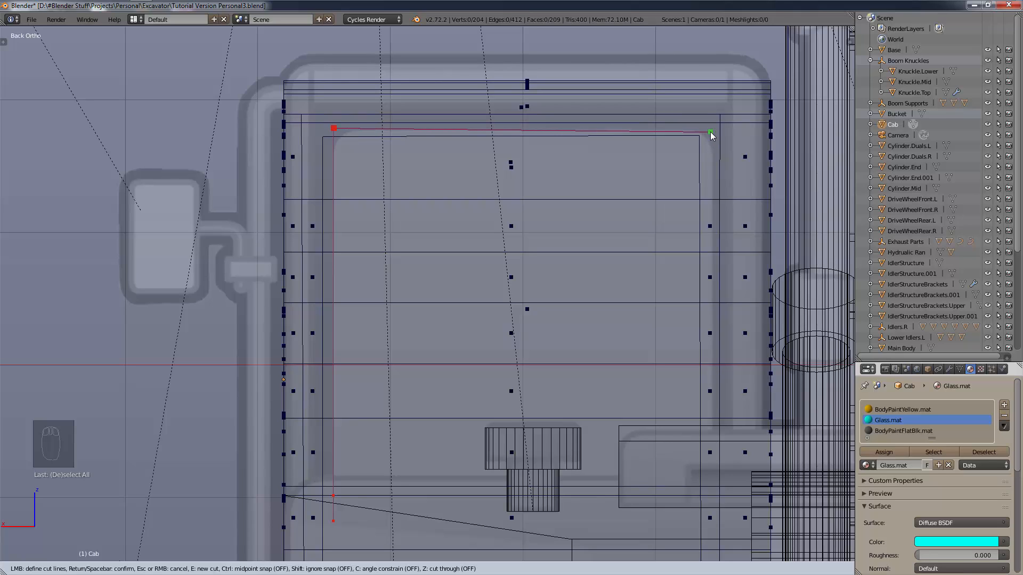
key(shift)
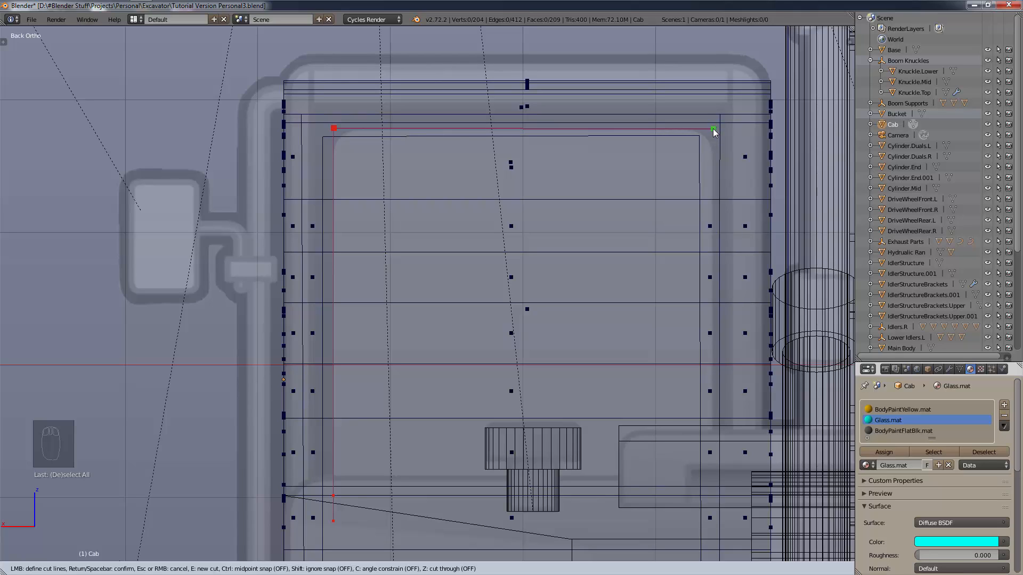
click(713, 129)
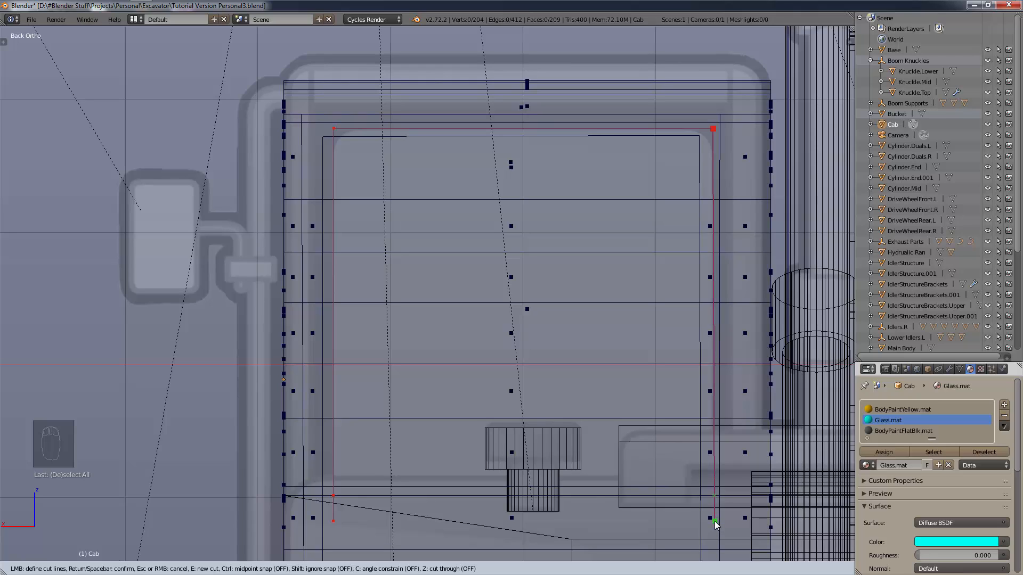
click(715, 521)
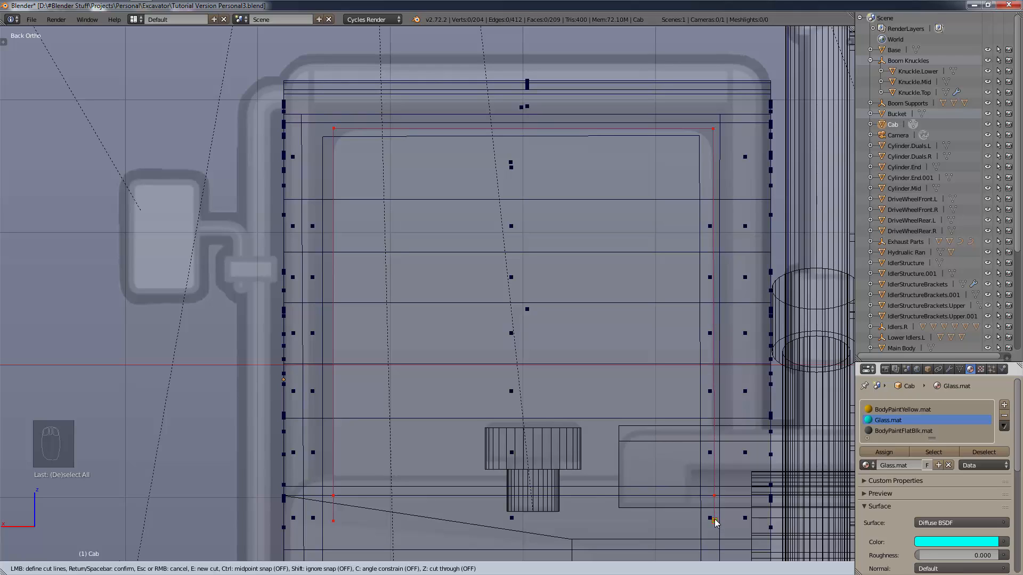
click(333, 521)
key(Return)
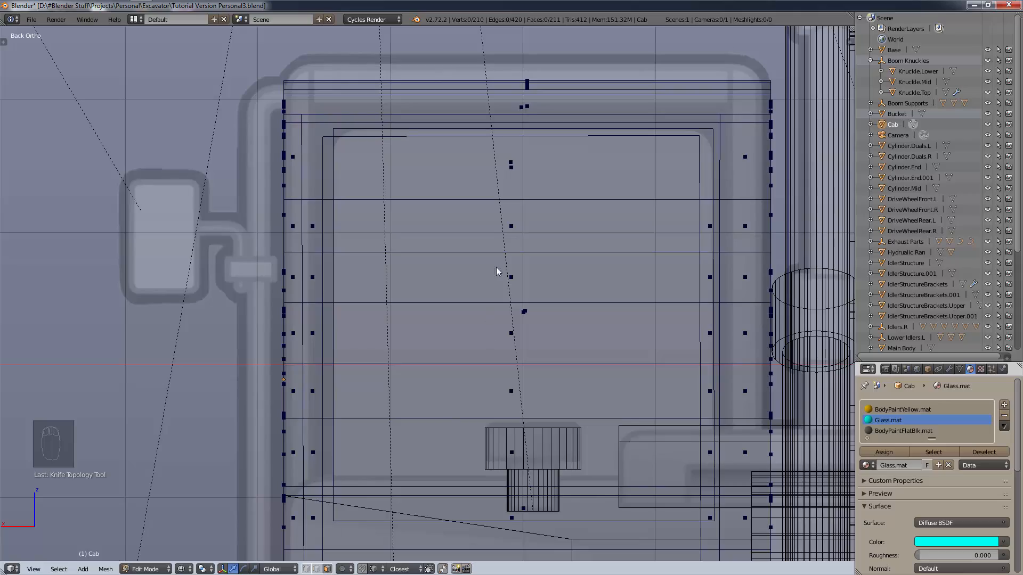
Return to solid shading and assign Glass.mat to the new window face on the cab's back.
middle_drag(478, 184, 482, 204)
key(KP_3)
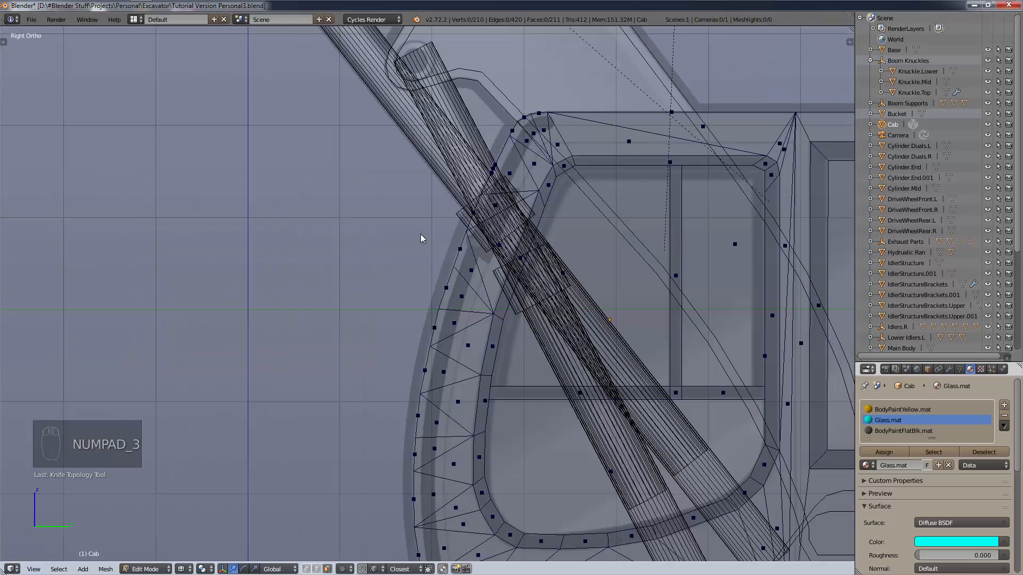
key(KP_1)
key(ctrl+KP_1)
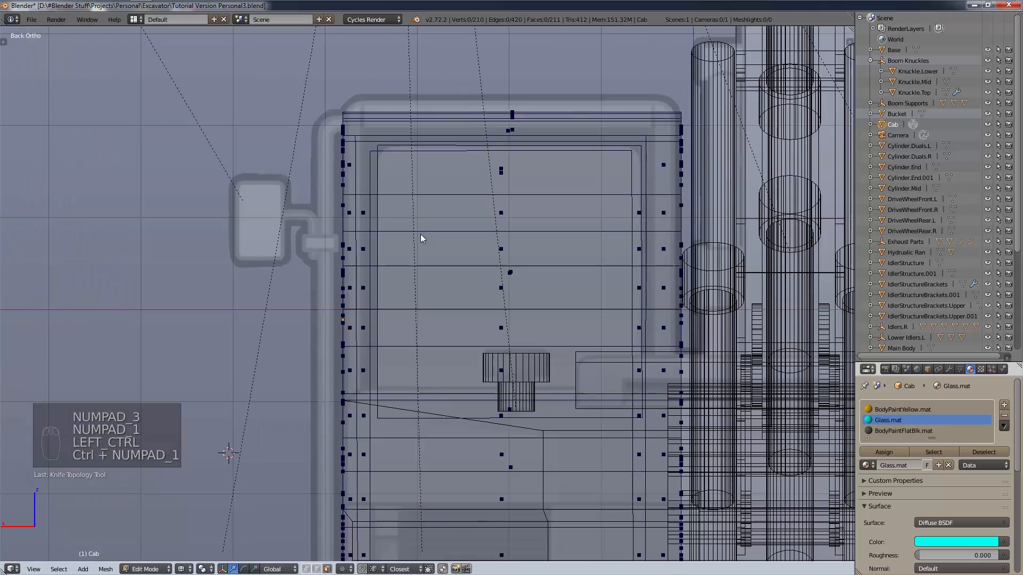
scroll(465, 311, down, 1)
middle_drag(466, 311, 494, 335)
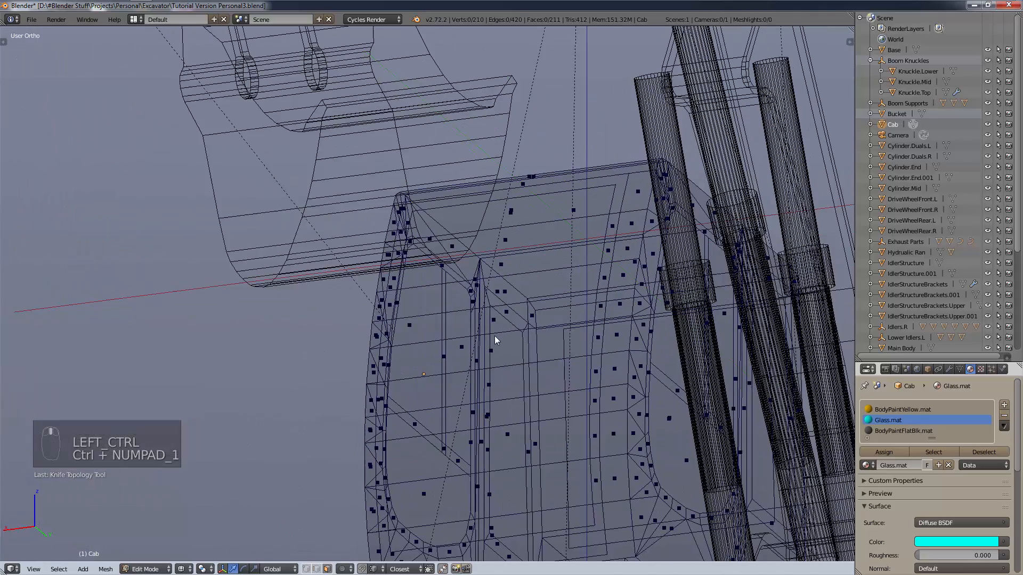
key(z)
scroll(497, 409, down, 2)
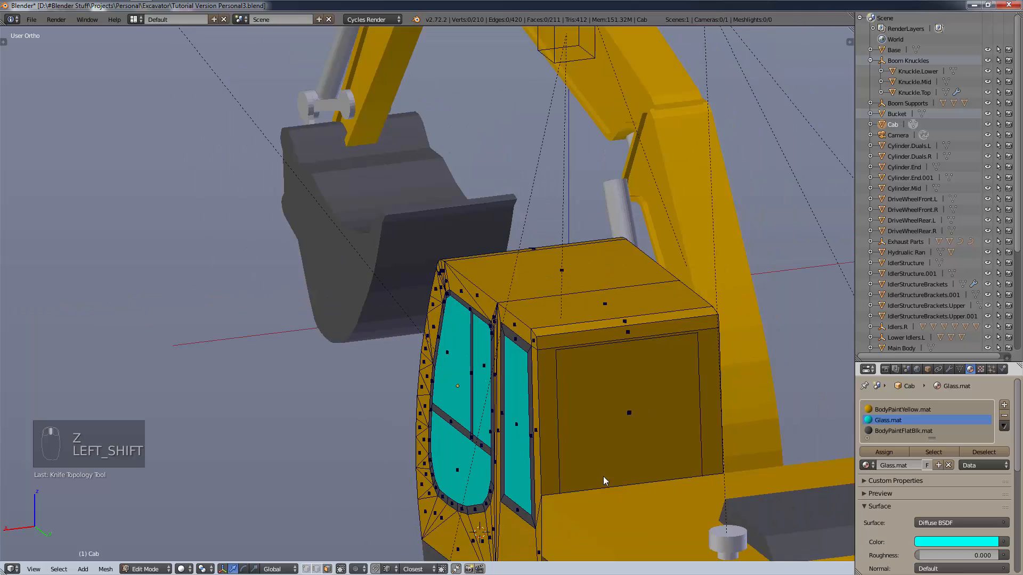
shift+middle_drag(603, 476, 473, 405)
scroll(496, 345, up, 2)
right_click(494, 324)
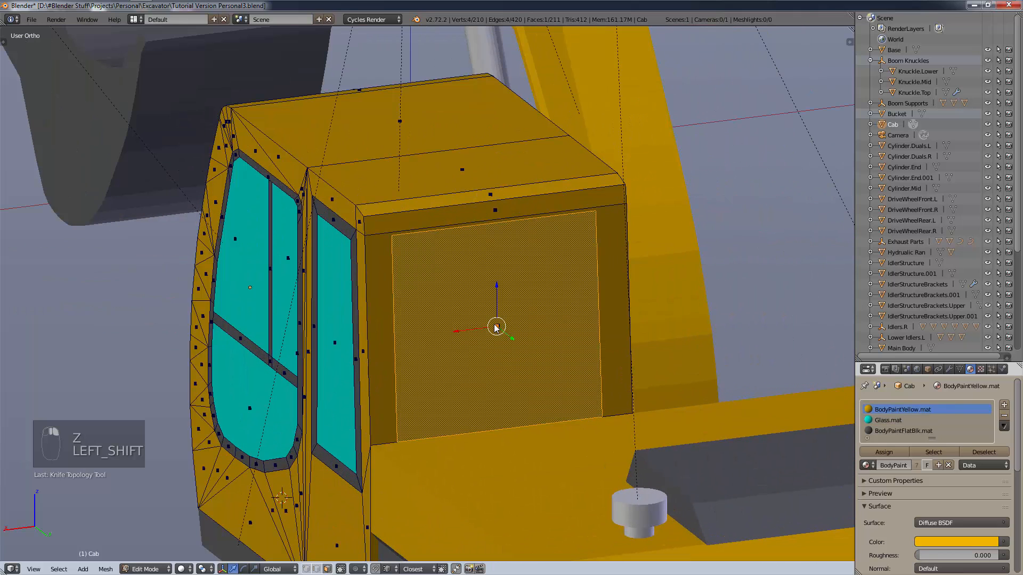
click(903, 419)
click(887, 451)
scroll(534, 436, up, 1)
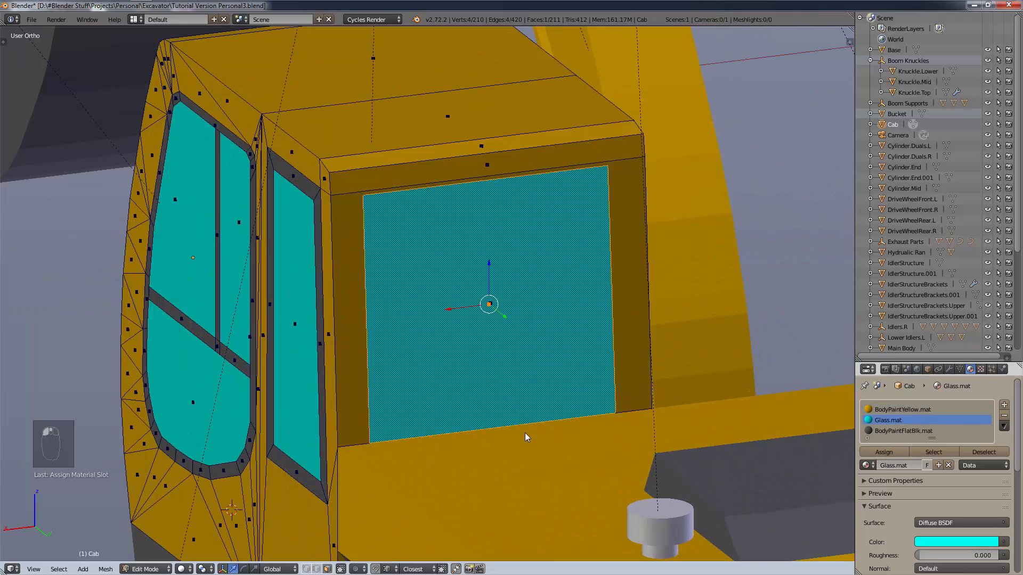
Show the cab from behind in wireframe over the reference drawing and clear the rear window selection.
key(KP_3)
key(ctrl+KP_1)
scroll(483, 308, up, 1)
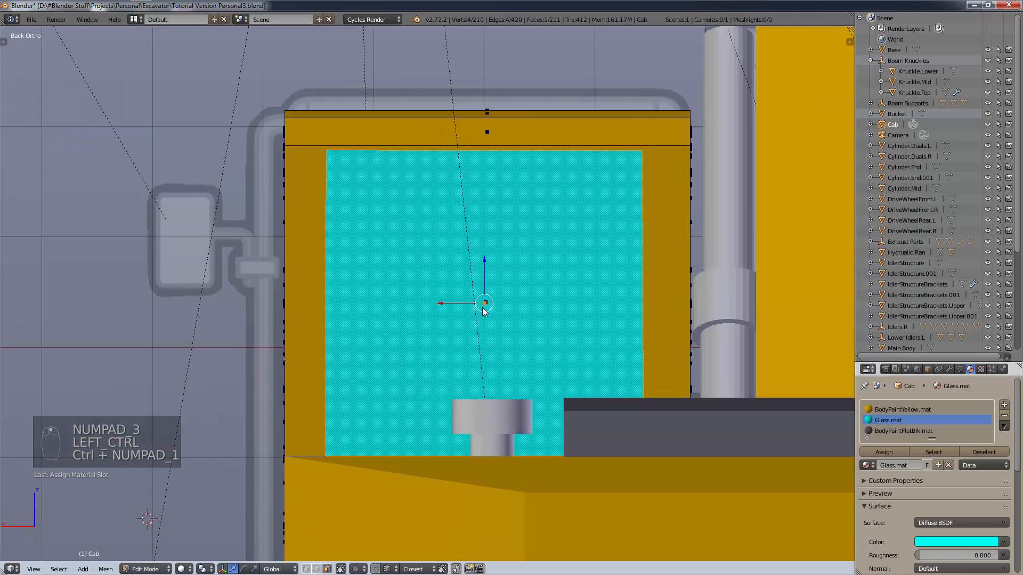
key(z)
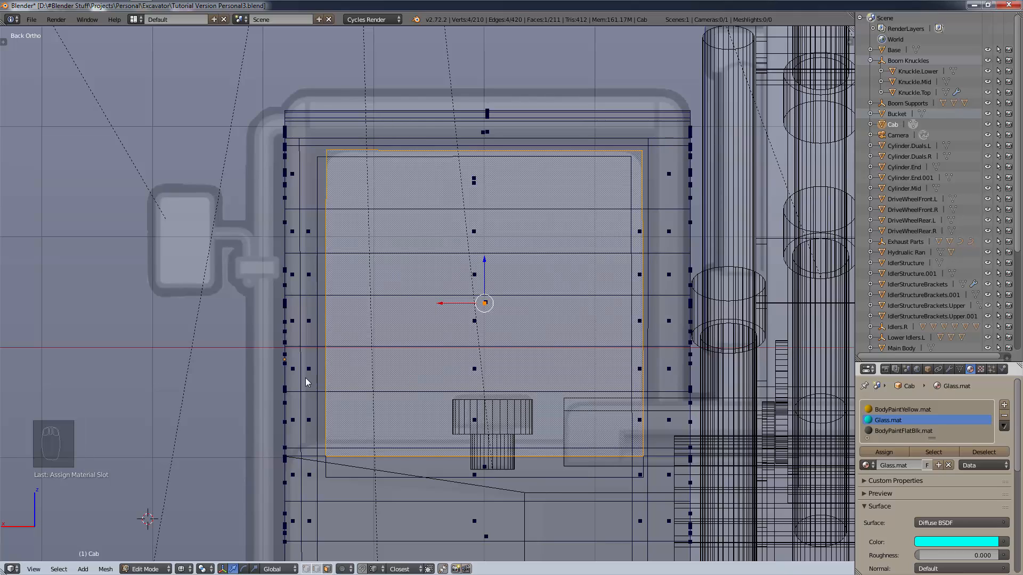
key(k)
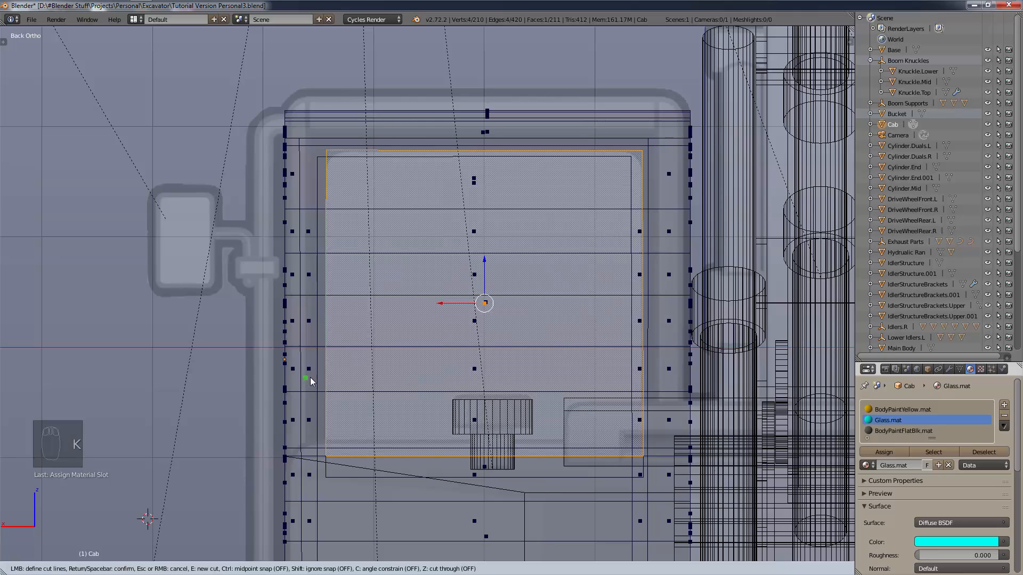
right_click(311, 482)
key(a)
key(k)
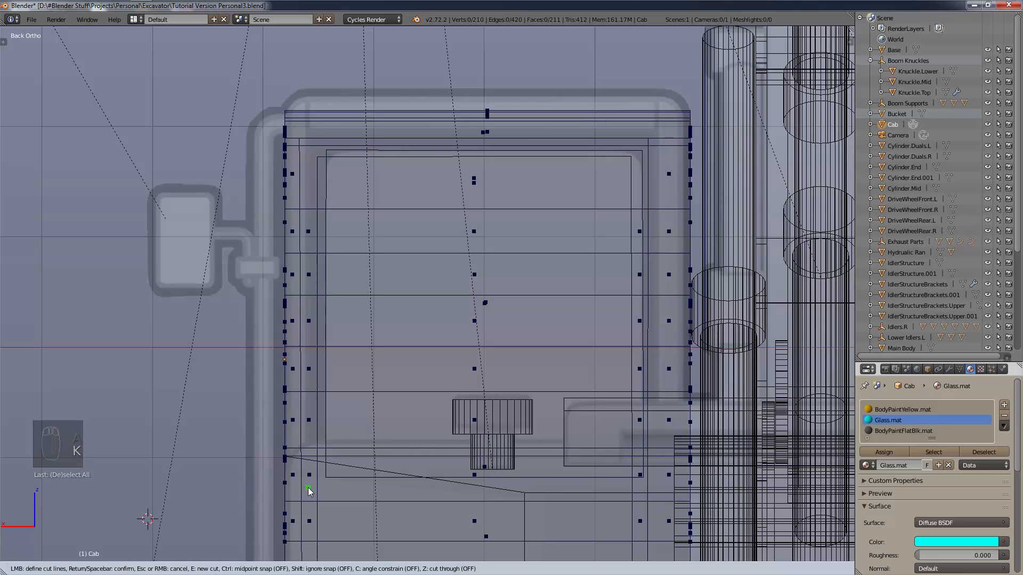
click(309, 489)
click(309, 129)
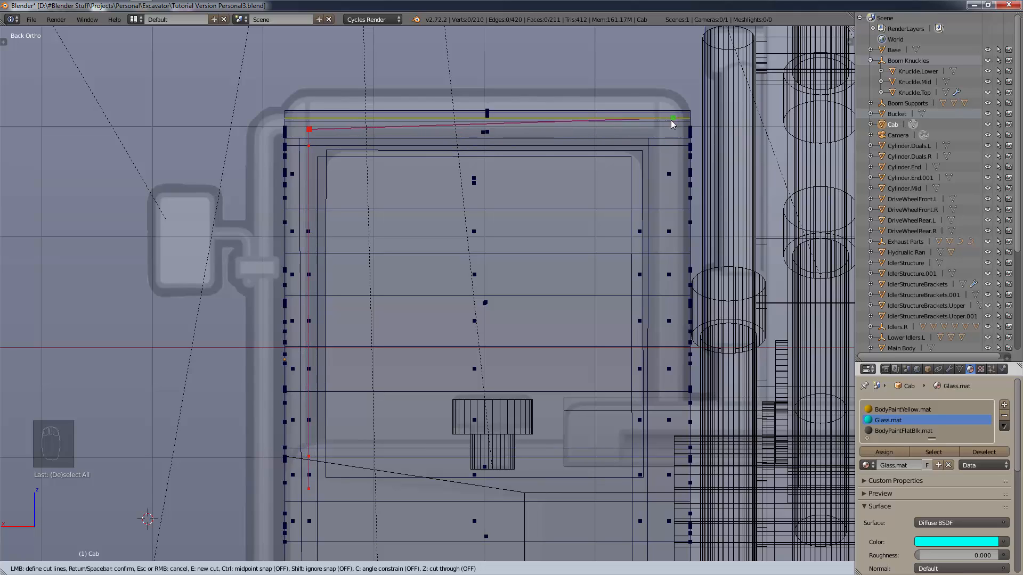
click(659, 128)
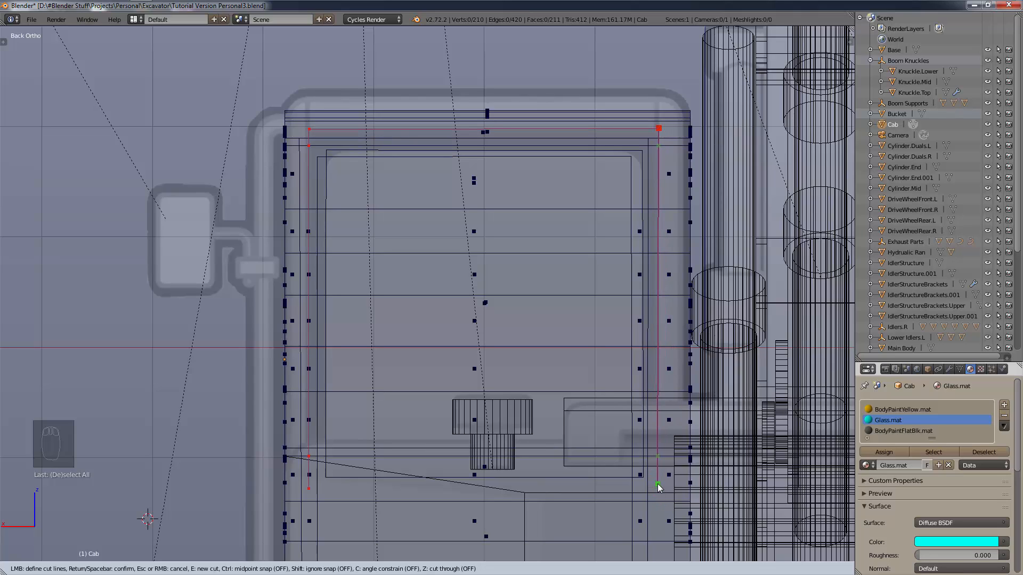
click(657, 487)
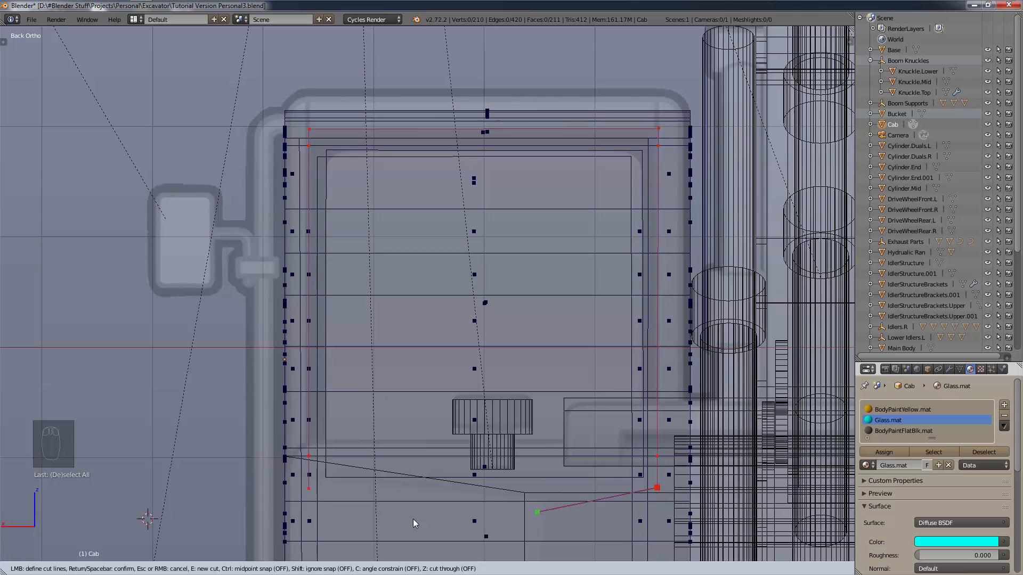
click(309, 489)
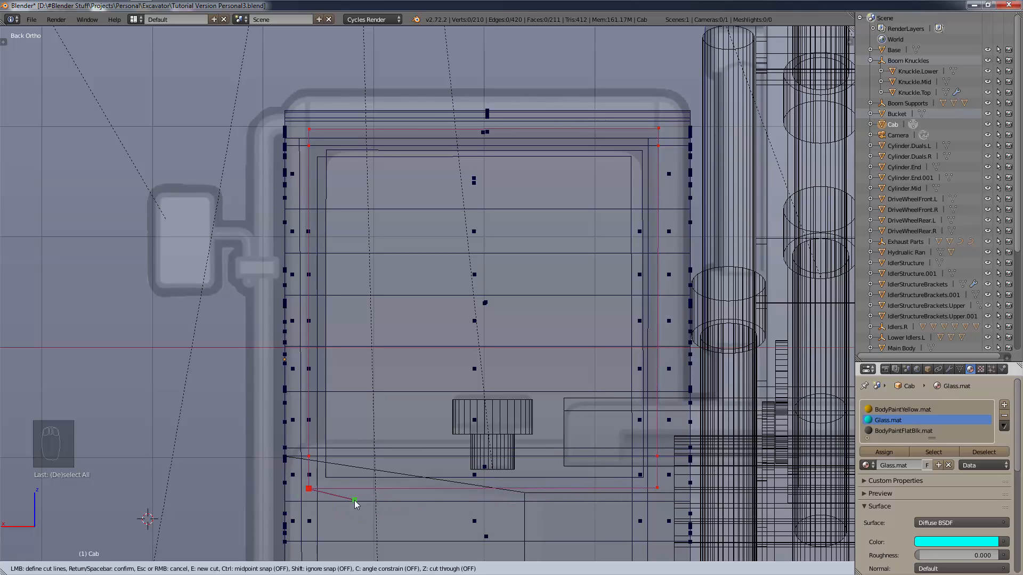
right_click(354, 500)
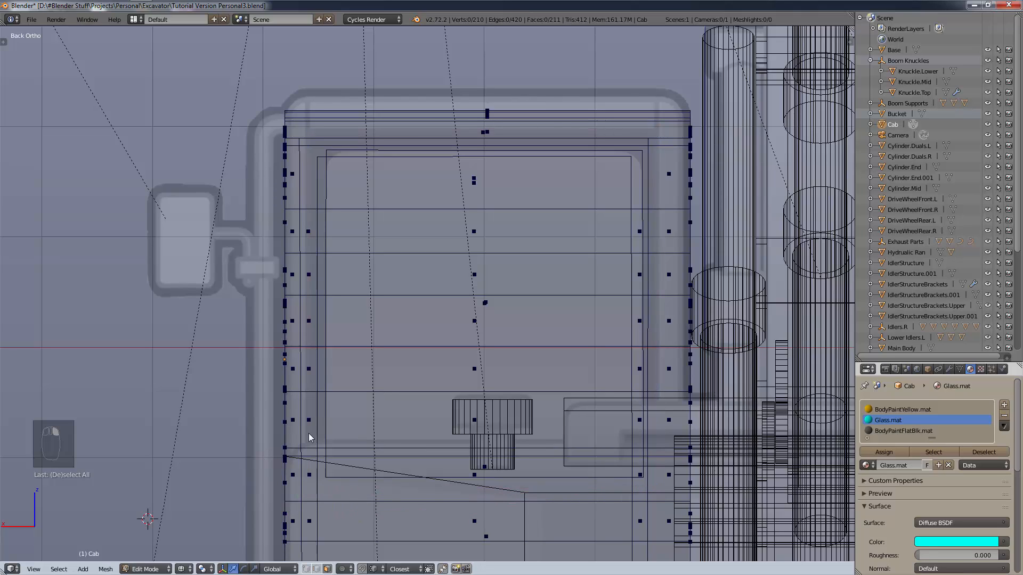
Cut a larger rectangular frame outline around the rear window on the cab's back with the Knife, following the reference drawing.
key(ctrl)
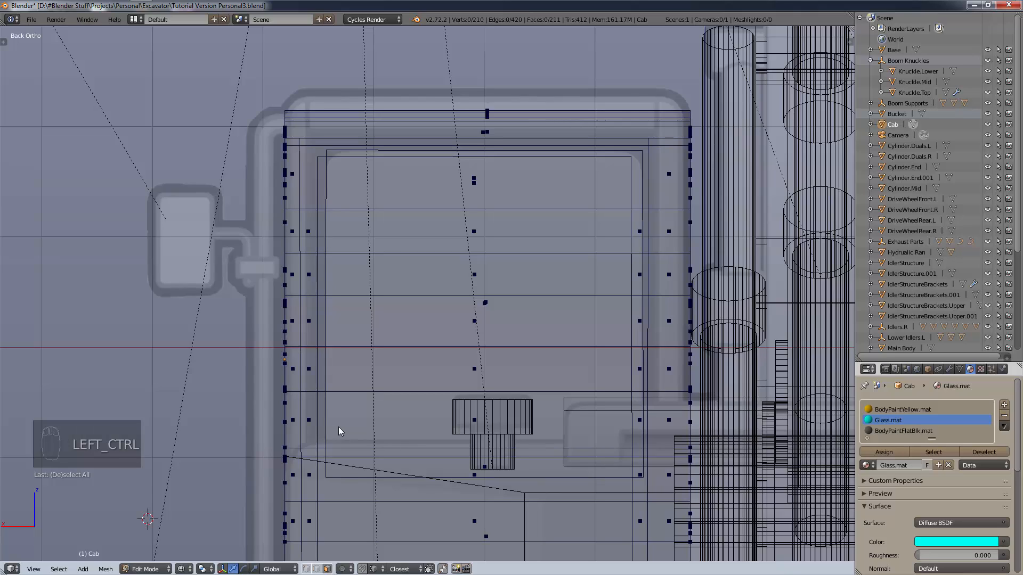
key(k)
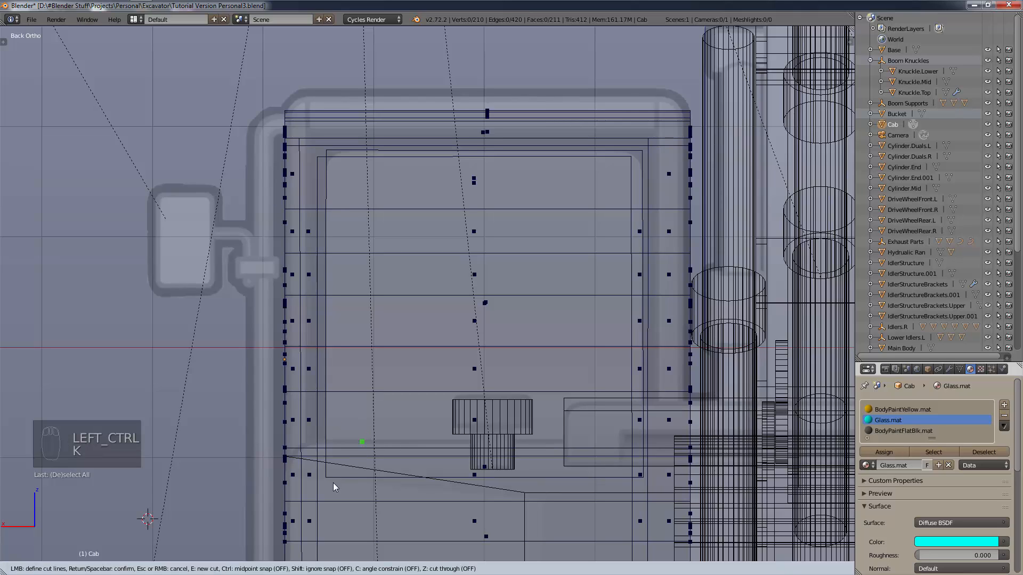
click(308, 493)
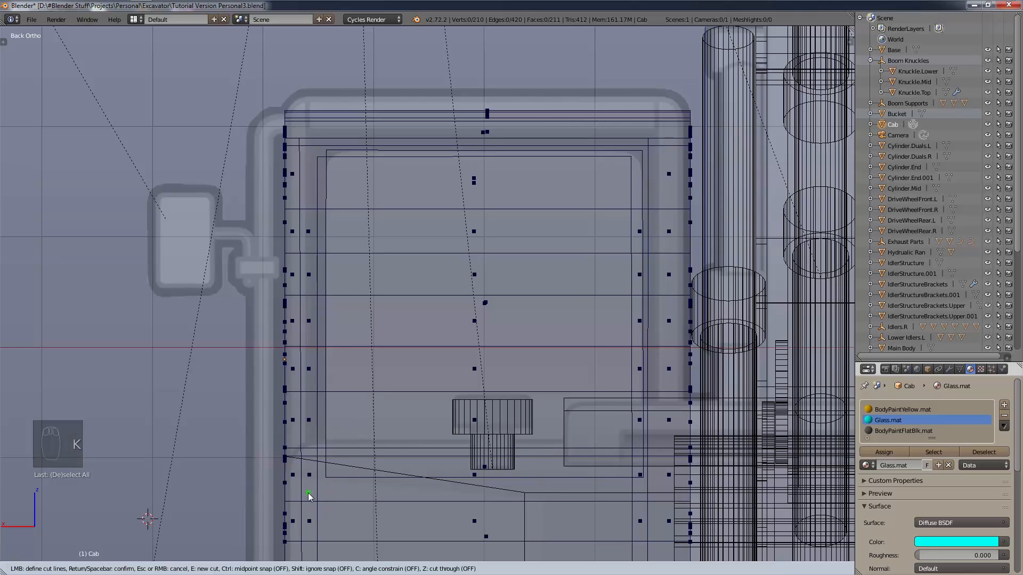
click(308, 129)
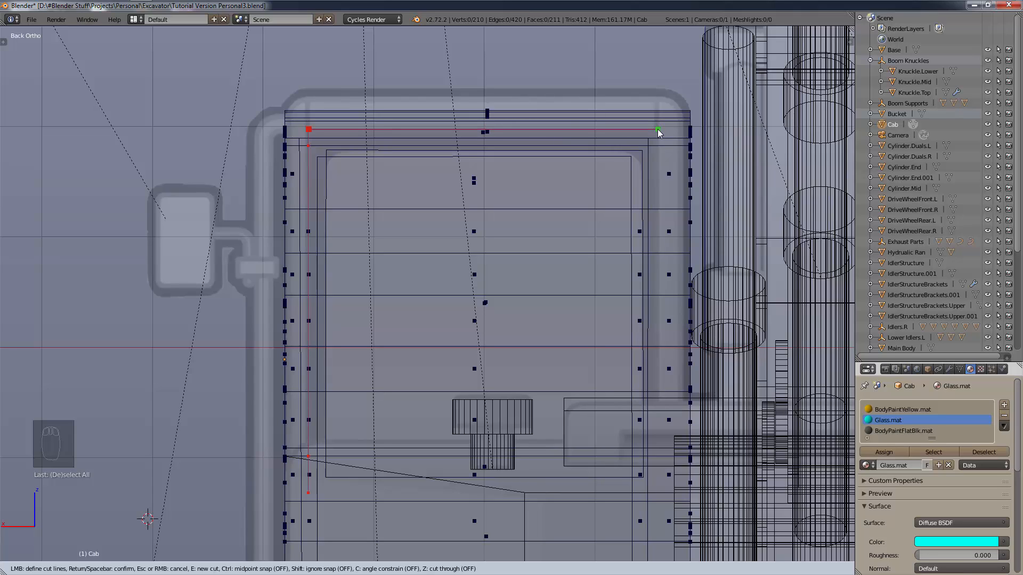
click(658, 129)
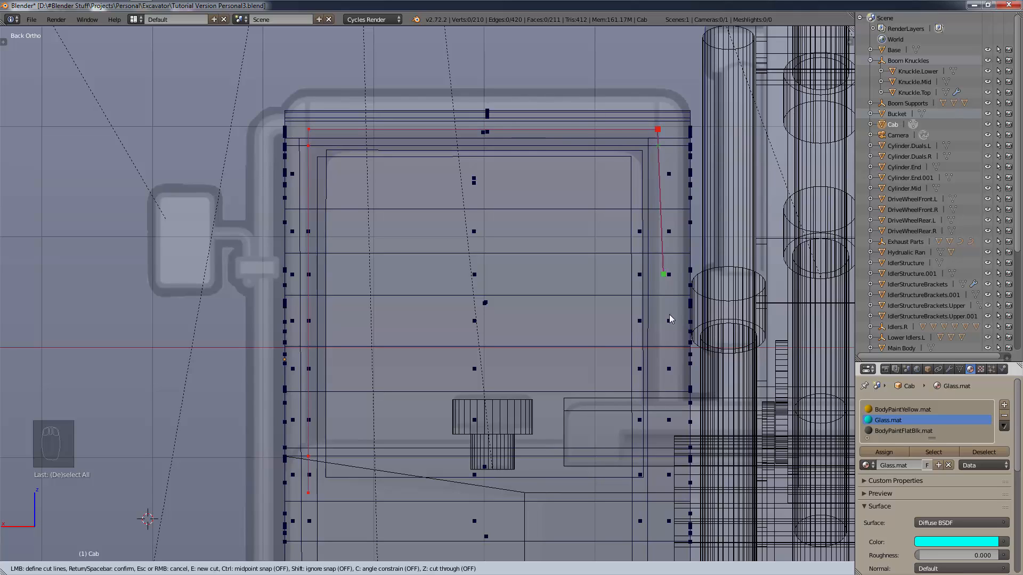
click(658, 482)
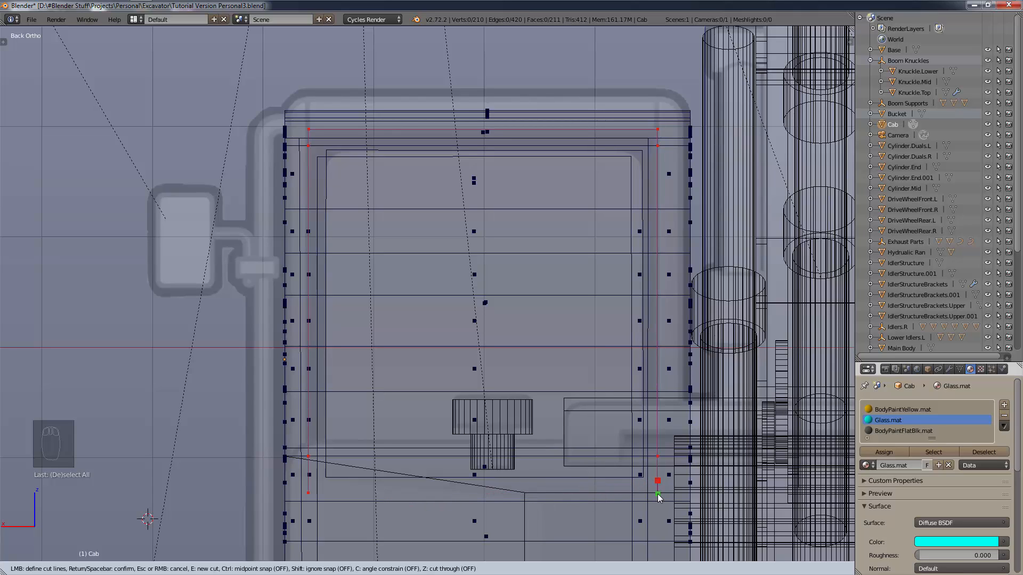
click(657, 488)
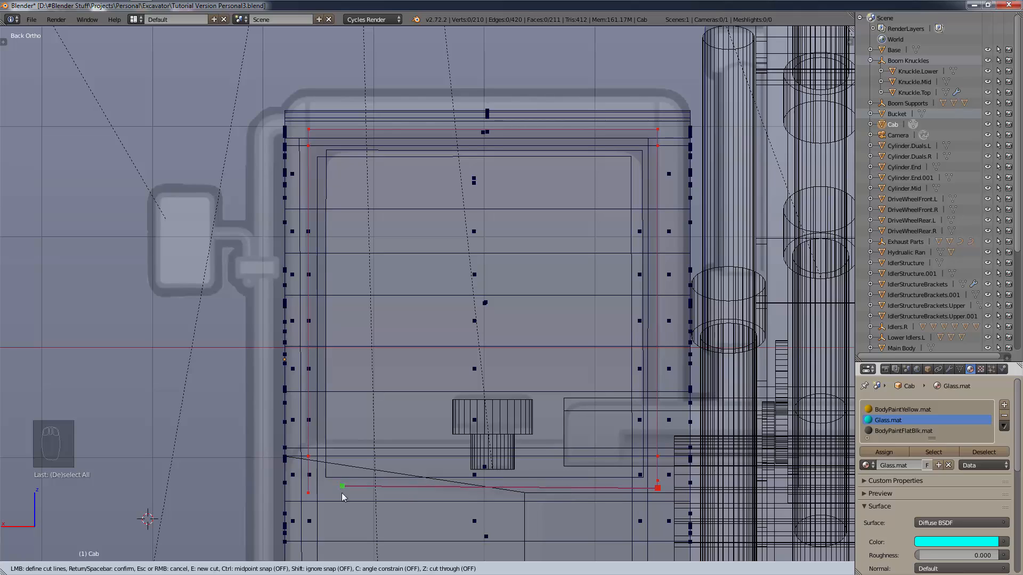
click(312, 495)
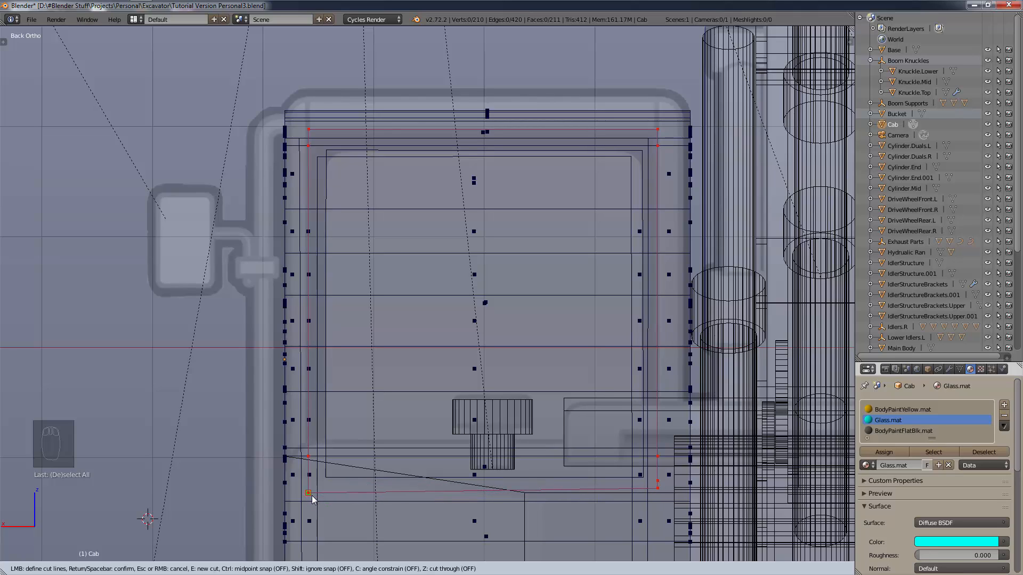
key(Return)
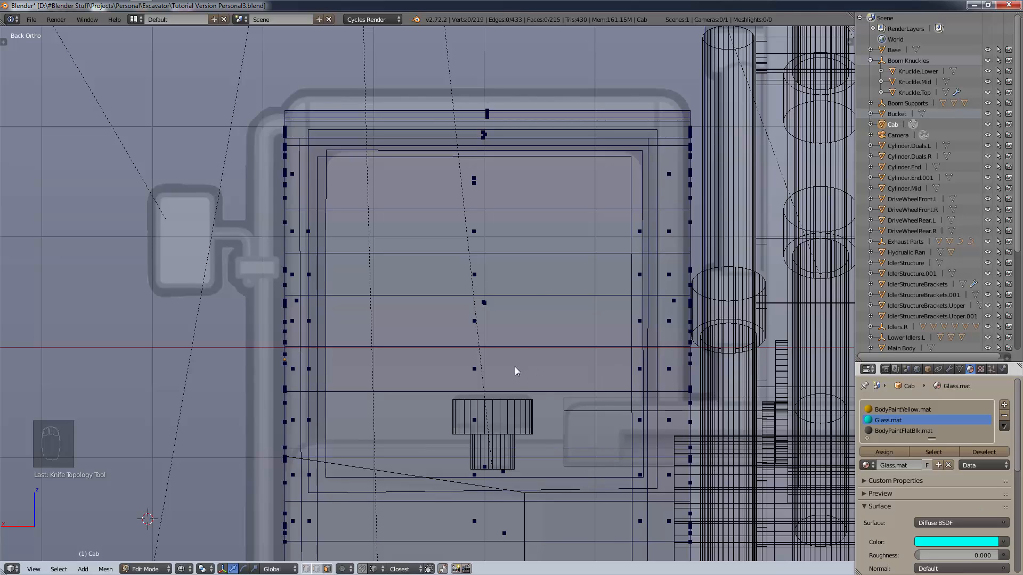
In solid shading, select the frame faces around the rear window, assign BodyPaintFlatBlk.mat to them and clear the selection.
key(z)
click(507, 422)
middle_drag(497, 360, 436, 342)
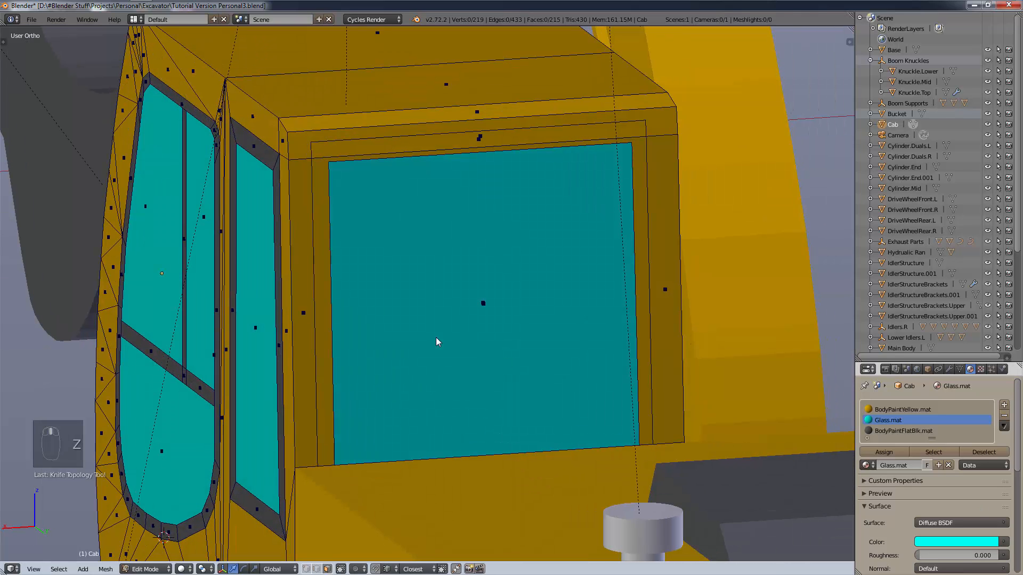
right_click(495, 142)
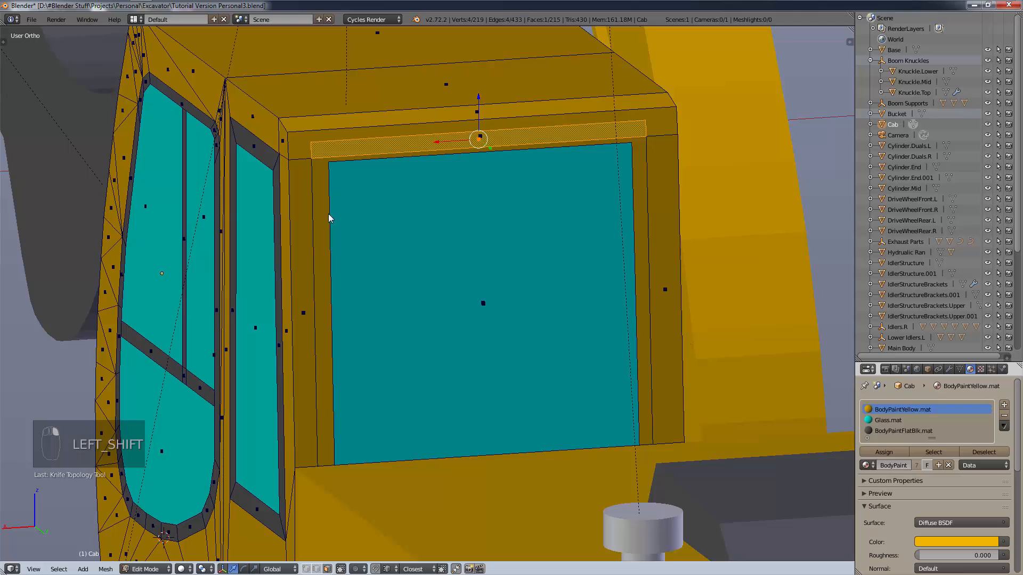
shift+right_click(324, 303)
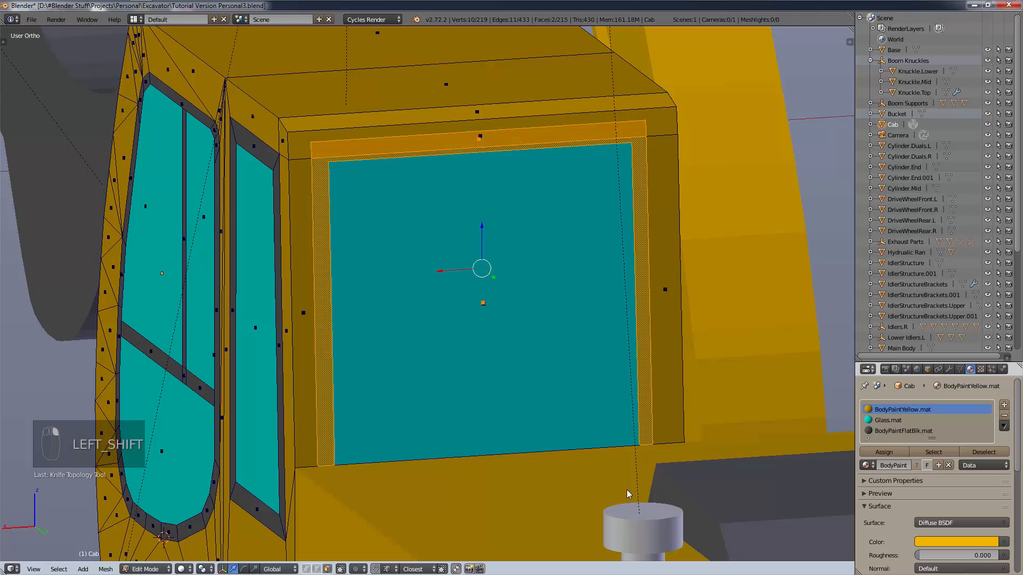
click(917, 430)
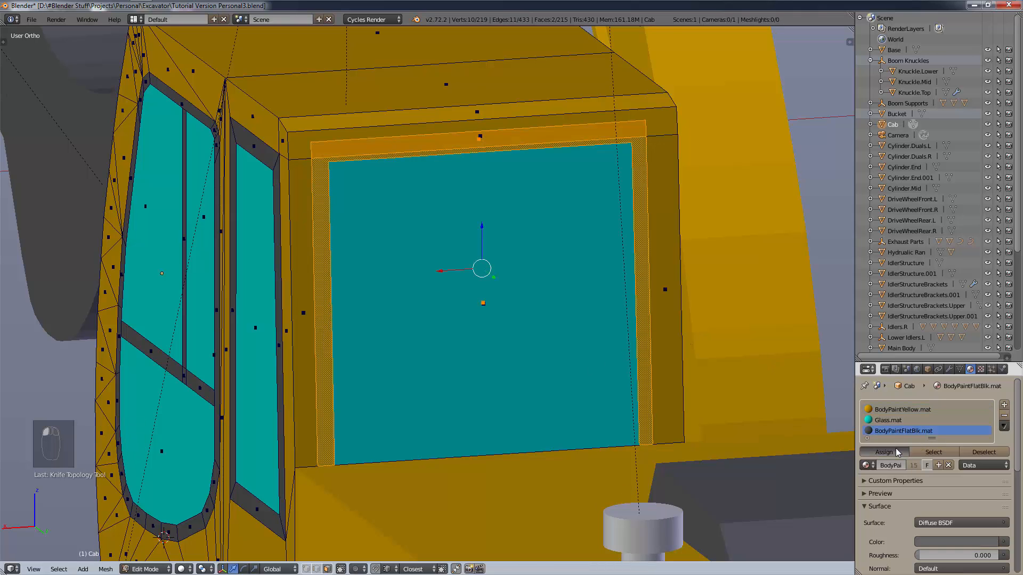
click(896, 449)
key(a)
Show the cab from above in wireframe over the reference drawing and hide Tread.L and Tread.R.
middle_drag(318, 298, 376, 220)
scroll(376, 220, down, 3)
mouse_move(331, 276)
middle_down()
mouse_move(347, 275)
mouse_move(337, 285)
middle_up()
shift+middle_drag(327, 315, 521, 328)
mouse_move(452, 317)
middle_down()
mouse_move(541, 335)
mouse_move(560, 319)
mouse_move(641, 305)
mouse_move(685, 340)
mouse_move(620, 382)
mouse_move(538, 346)
middle_up()
key(KP_7)
key(z)
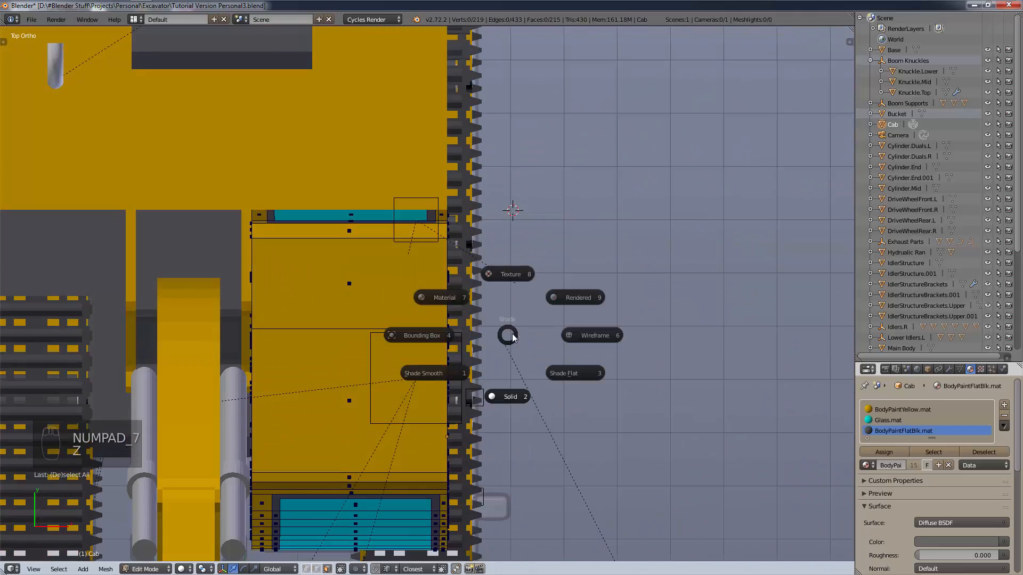
click(539, 465)
scroll(542, 468, up, 1)
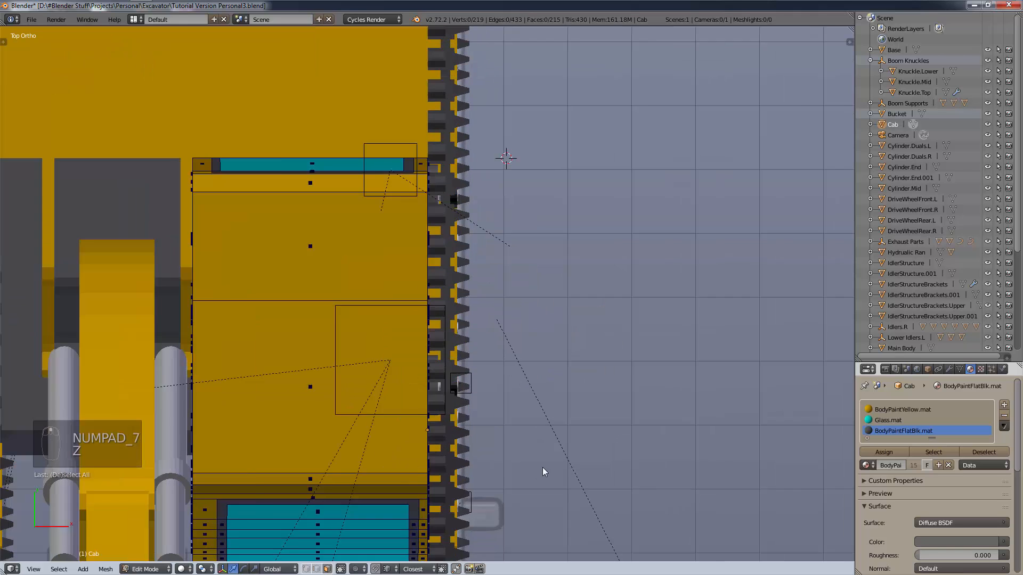
mouse_move(543, 468)
middle_down()
mouse_move(536, 474)
mouse_move(533, 460)
mouse_move(541, 464)
middle_up()
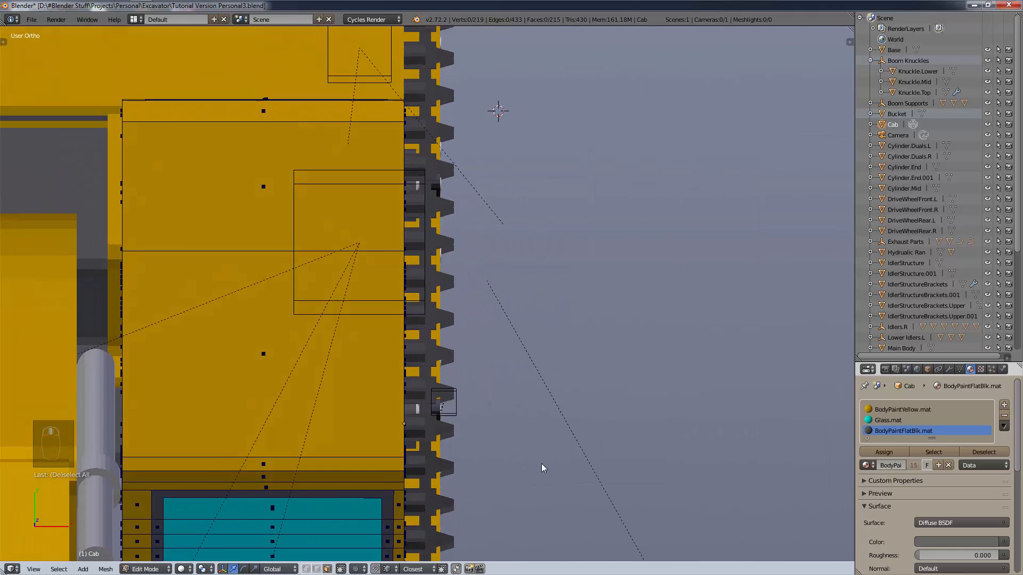
key(z)
click(577, 360)
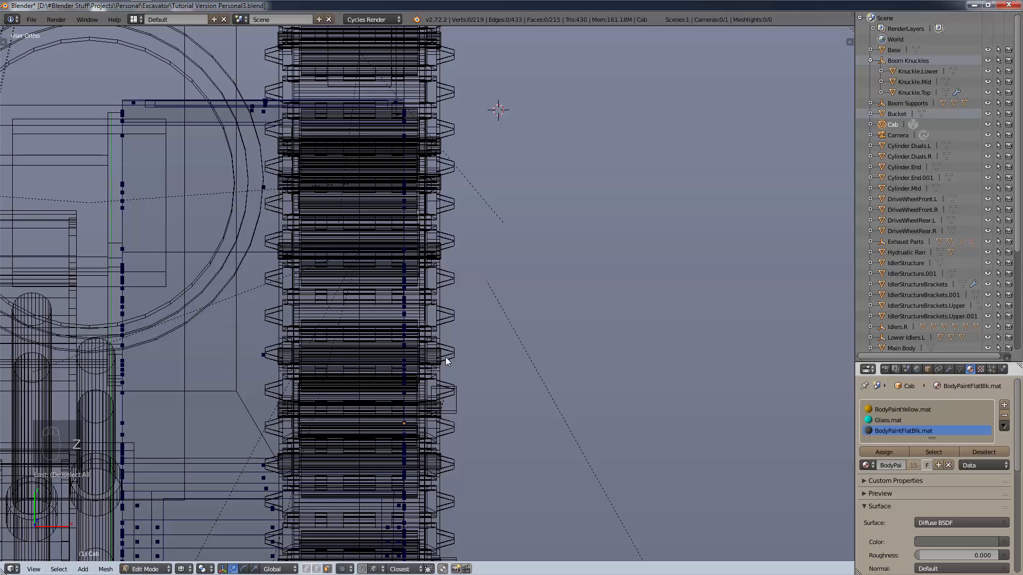
shift+middle_drag(445, 357, 580, 347)
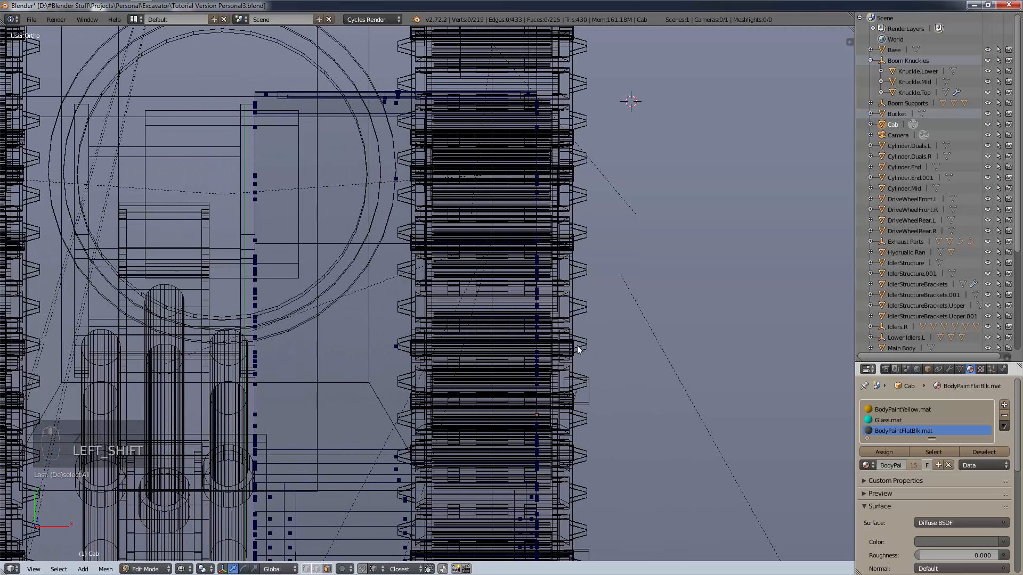
key(KP_7)
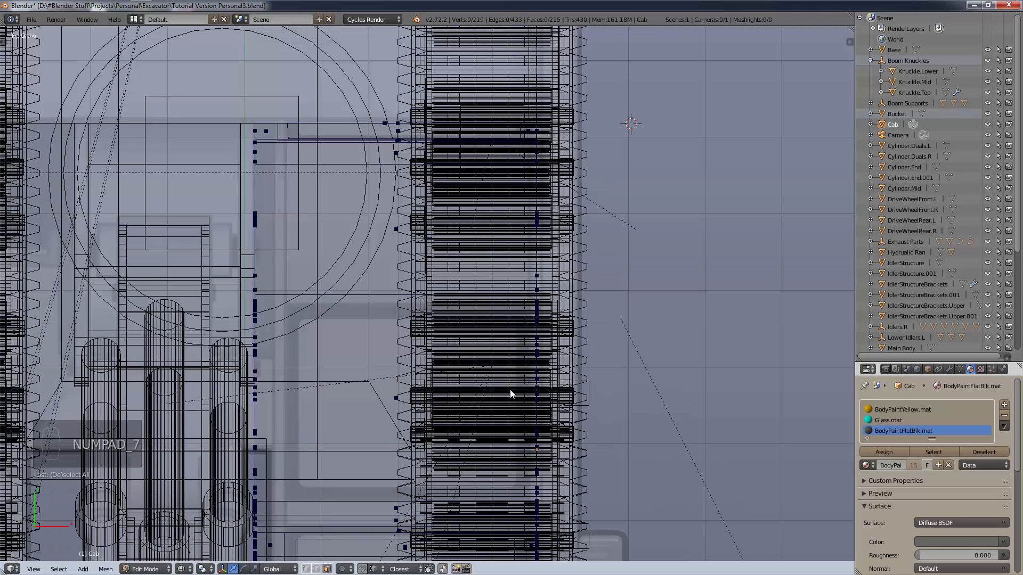
shift+middle_drag(510, 391, 675, 316)
scroll(954, 320, down, 5)
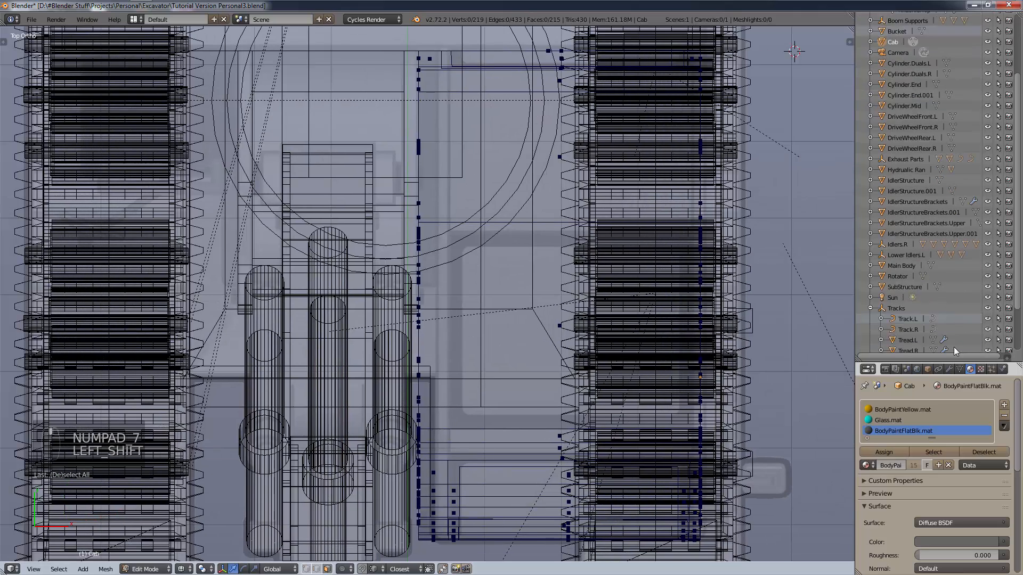
drag(987, 293, 987, 283)
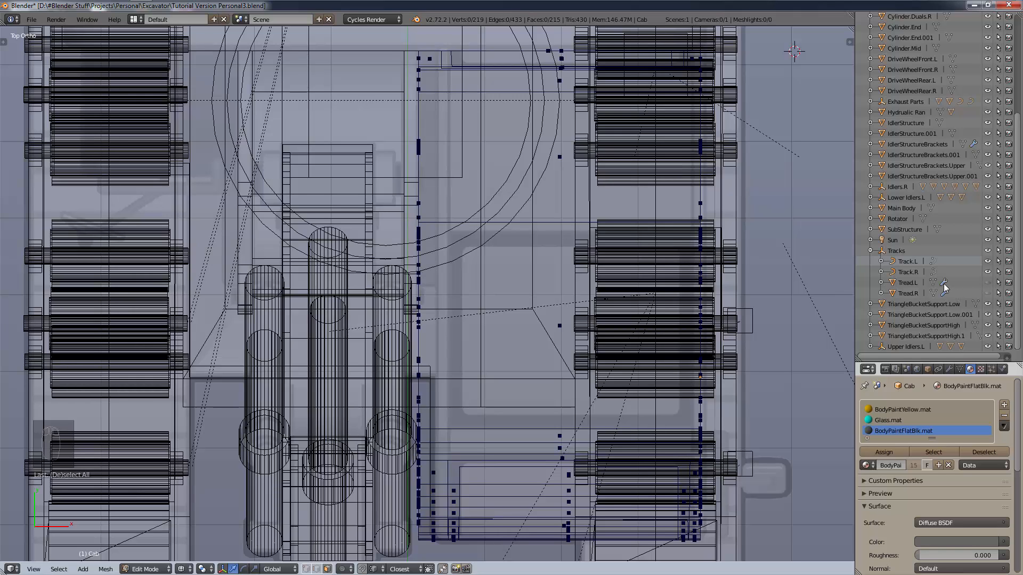
Cut the outer rectangular outline of the roof window frame into the cab's roof with the Knife, following the reference drawing.
scroll(504, 430, up, 2)
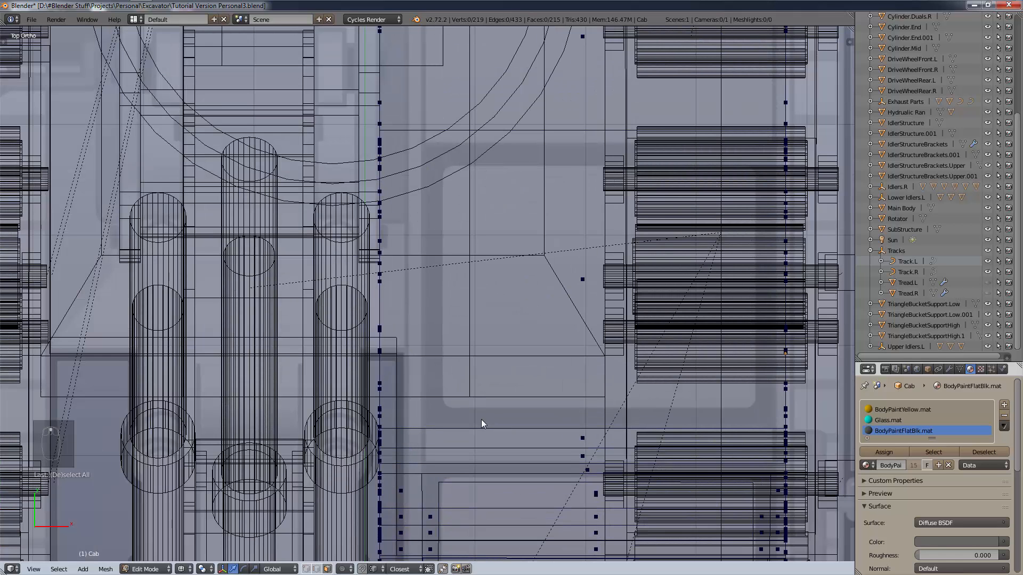
key(k)
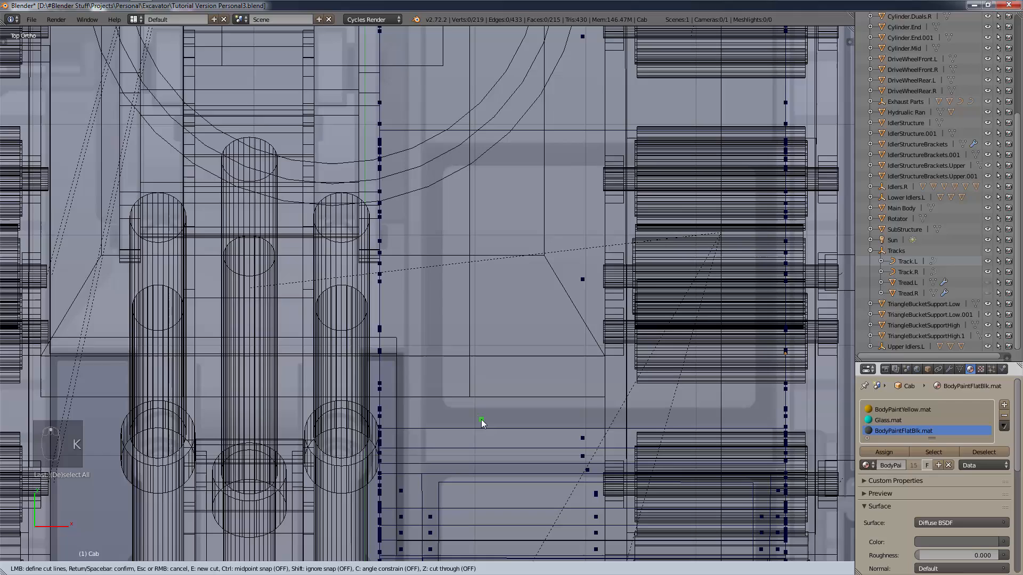
click(423, 422)
click(775, 424)
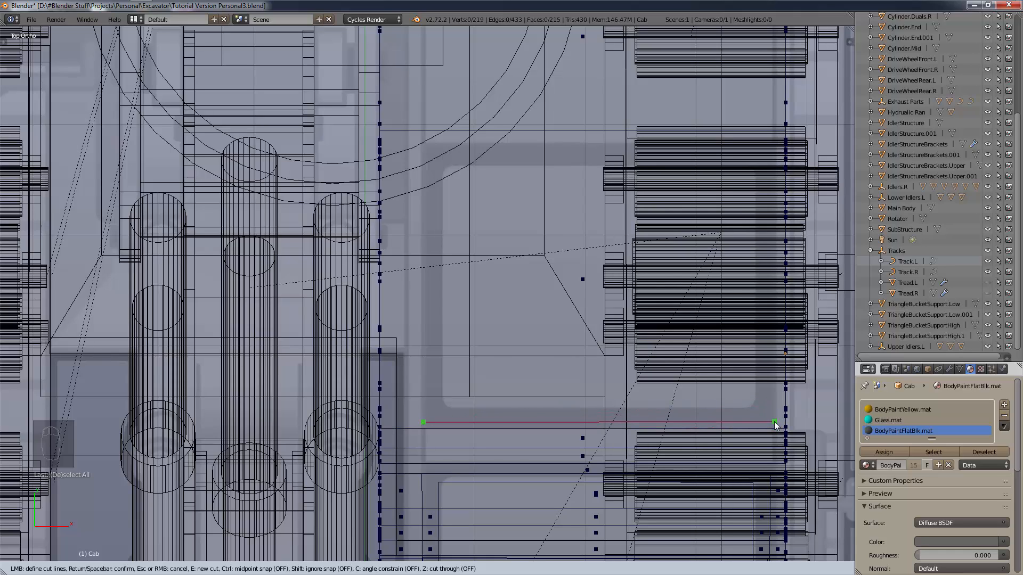
click(775, 141)
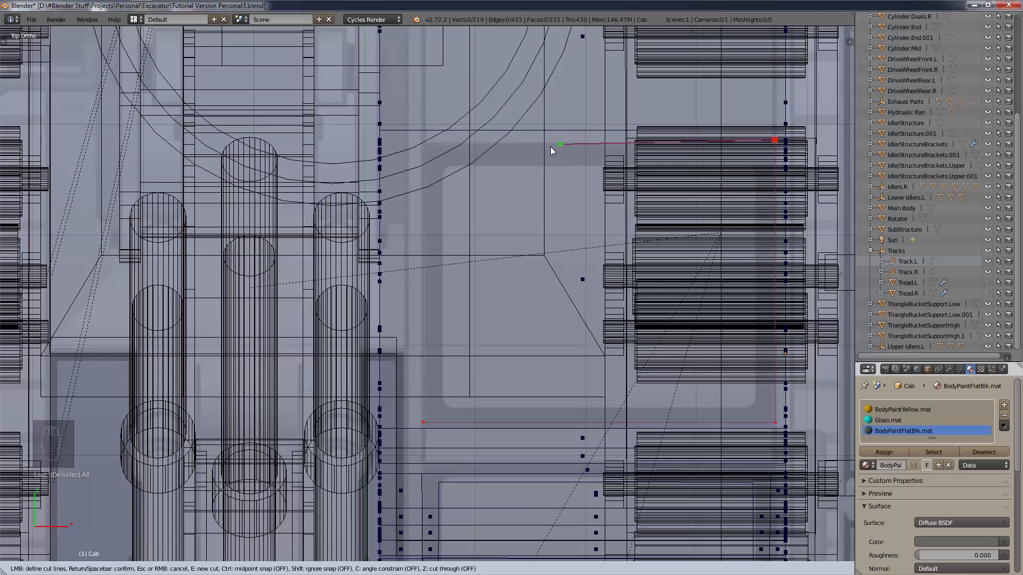
click(421, 140)
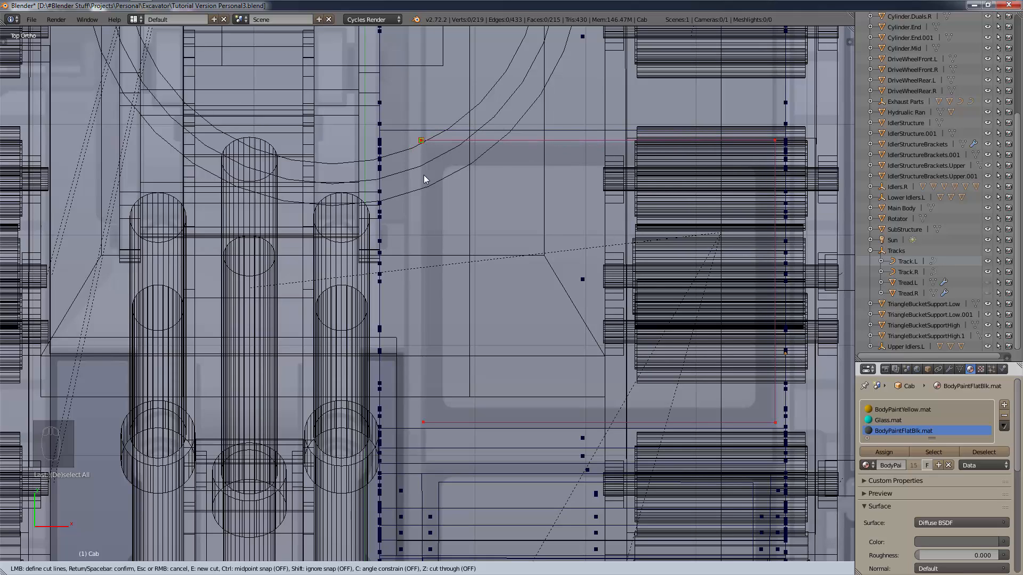
click(423, 423)
key(Return)
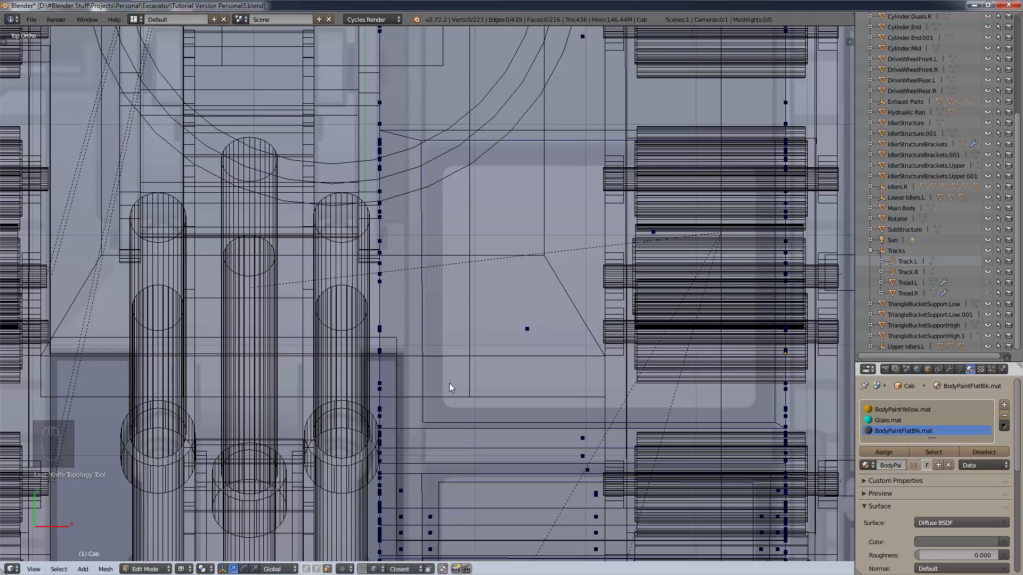
Try to cut the inner rectangular roof window outline inside the frame outline with the Knife in the wireframe top view.
key(k)
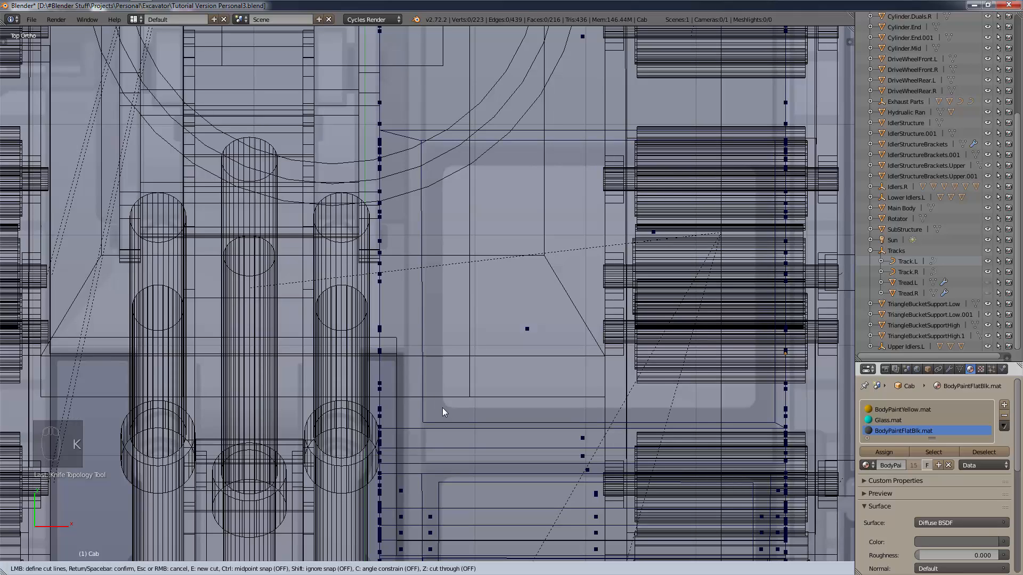
click(442, 408)
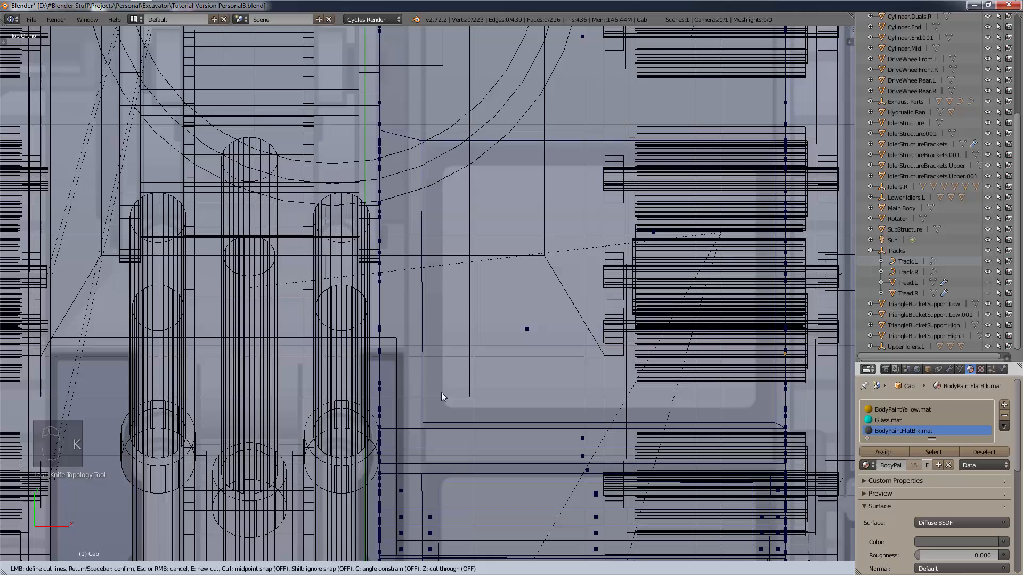
click(443, 166)
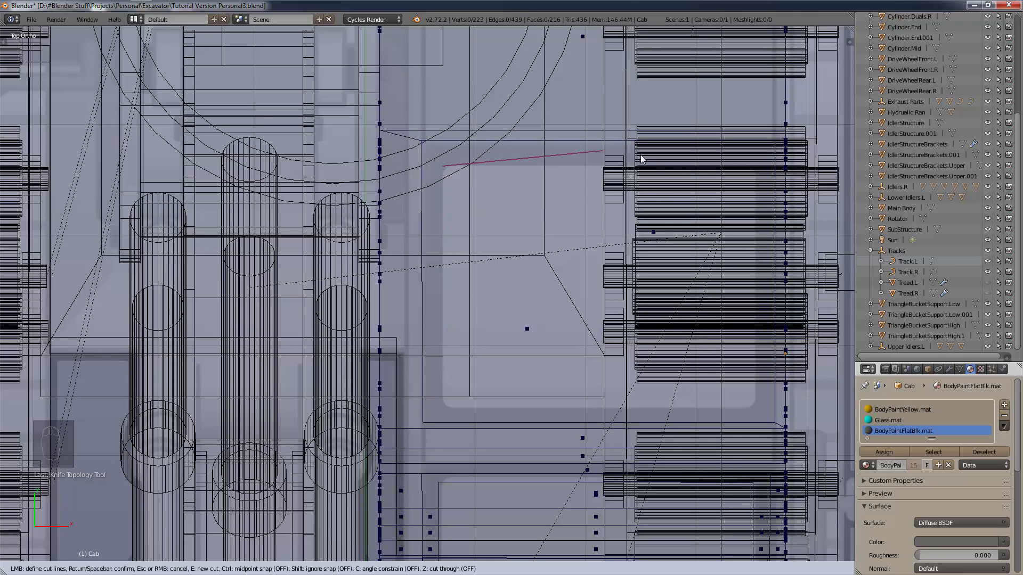
click(756, 169)
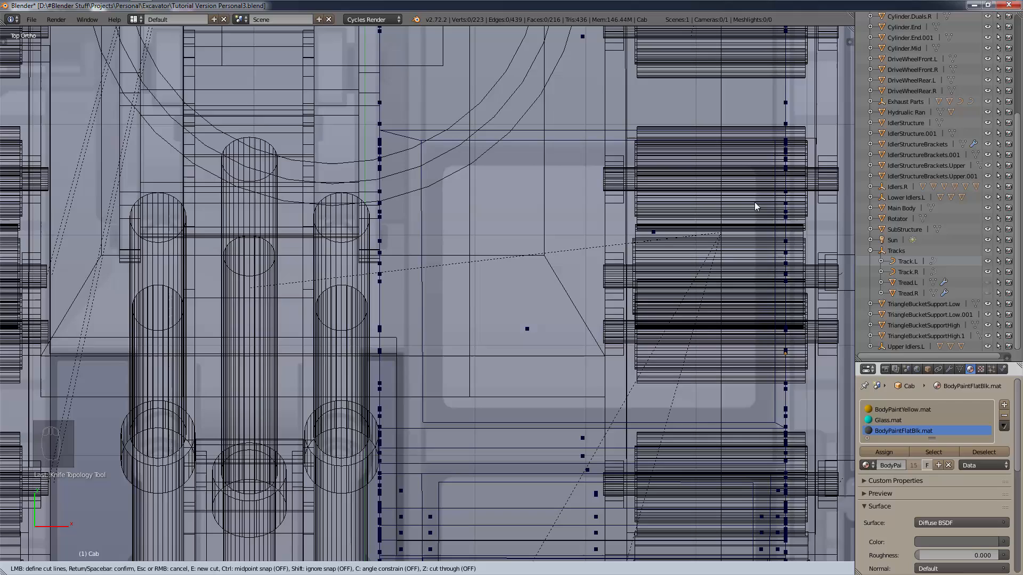
click(756, 412)
right_click(703, 412)
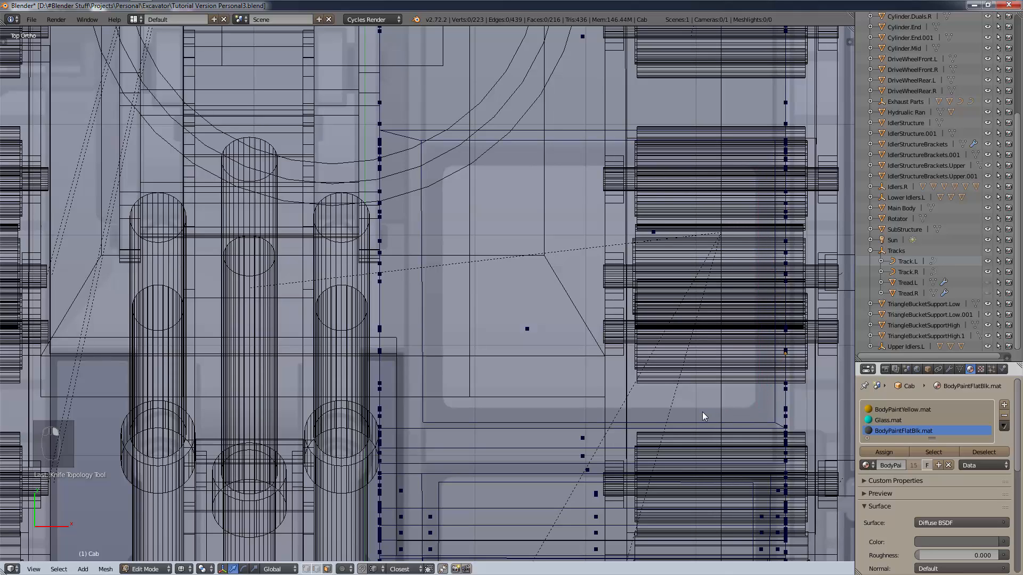
key(a)
key(a)
key(a)
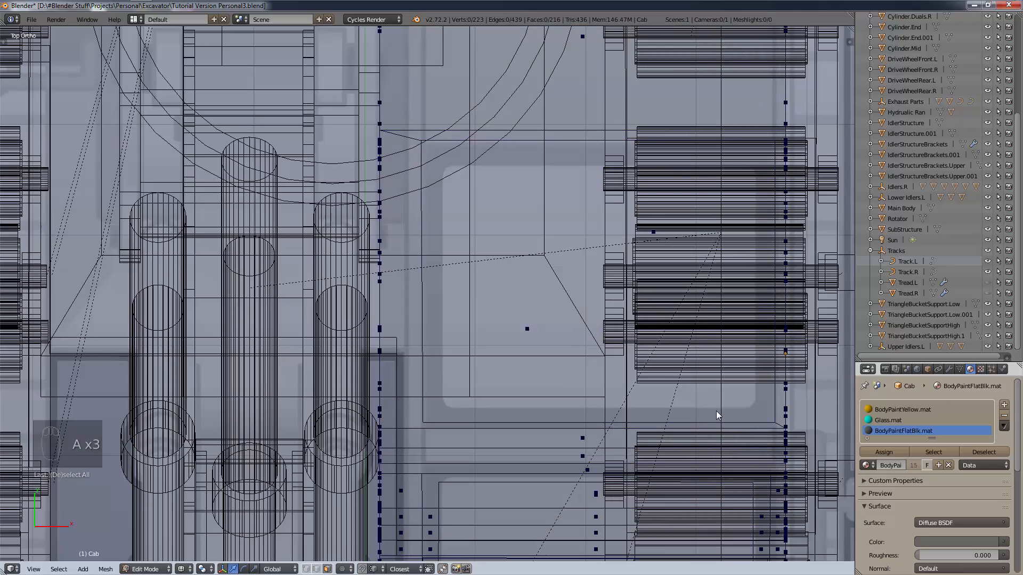
key(k)
click(751, 408)
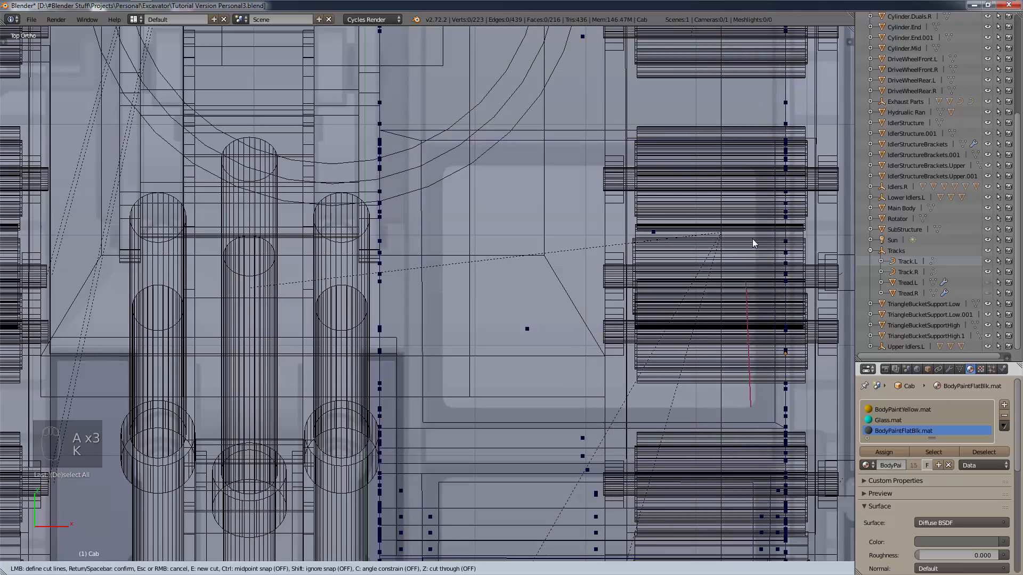
click(752, 223)
Leave the unfinished Knife cut and examine the cab's roof opening in solid shading from above.
mouse_move(730, 373)
middle_down()
mouse_move(718, 374)
mouse_move(700, 337)
mouse_move(493, 331)
mouse_move(478, 273)
middle_up()
right_click(718, 374)
key(shift+z)
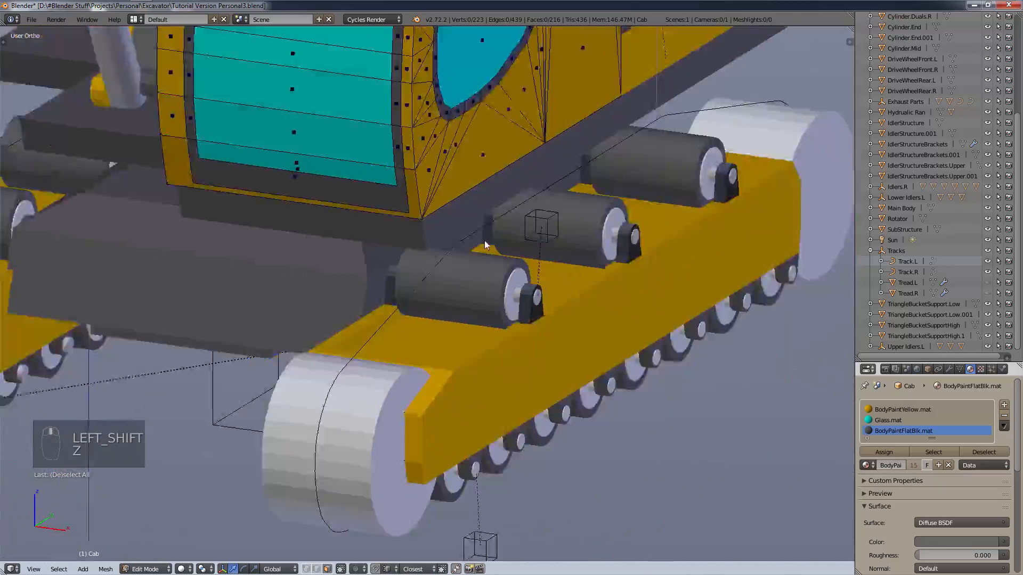
mouse_move(487, 321)
middle_down()
mouse_move(501, 316)
mouse_move(479, 292)
mouse_move(482, 160)
middle_up()
shift+middle_drag(482, 160, 475, 488)
middle_drag(482, 334, 468, 247)
scroll(468, 246, up, 1)
shift+middle_drag(479, 211, 510, 357)
scroll(501, 336, up, 2)
scroll(484, 258, up, 3)
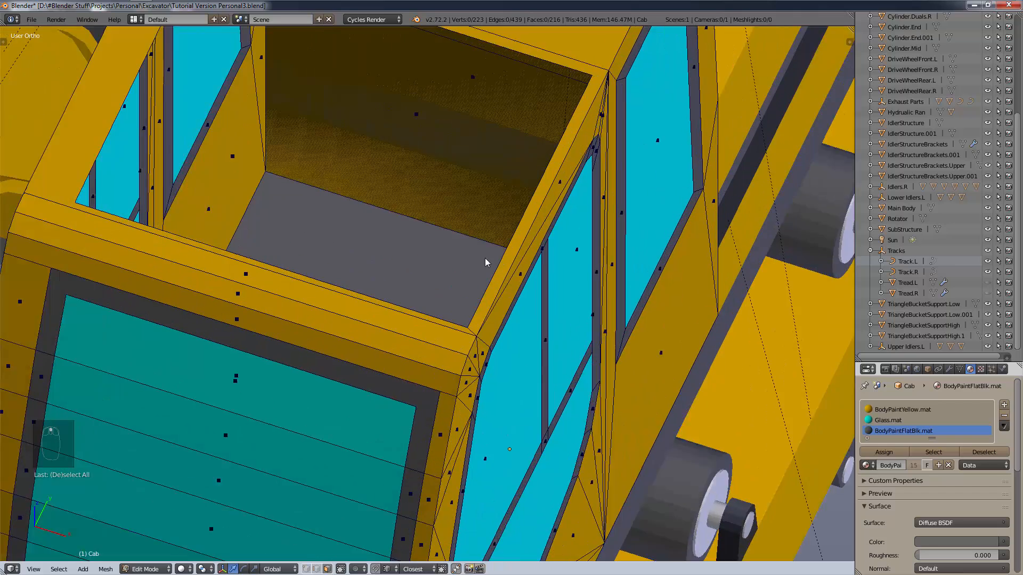
scroll(417, 308, down, 3)
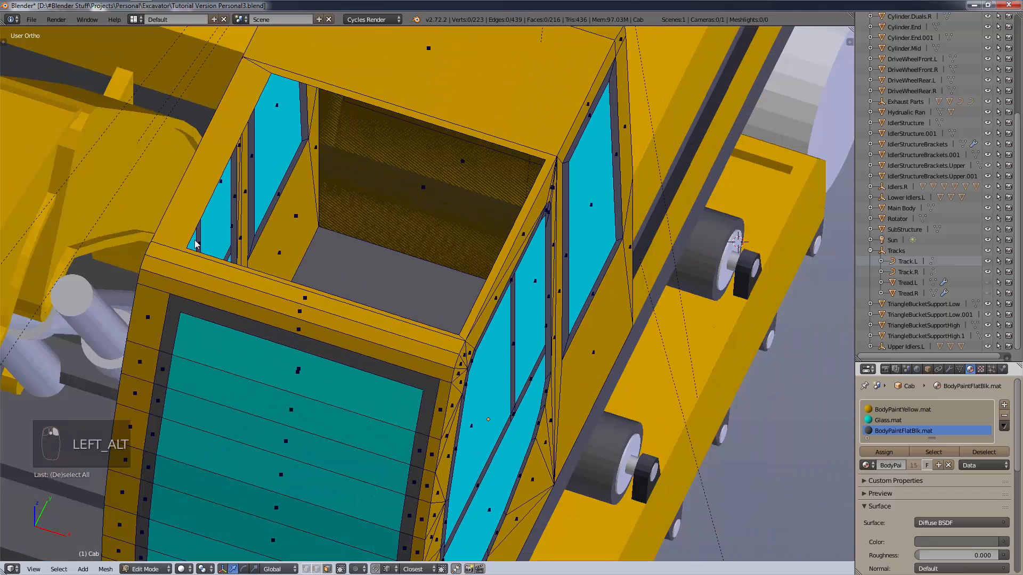
Fill the cab's roof opening with a face from its four corner vertices and assign Glass.mat to it.
click(307, 570)
alt+click(272, 86)
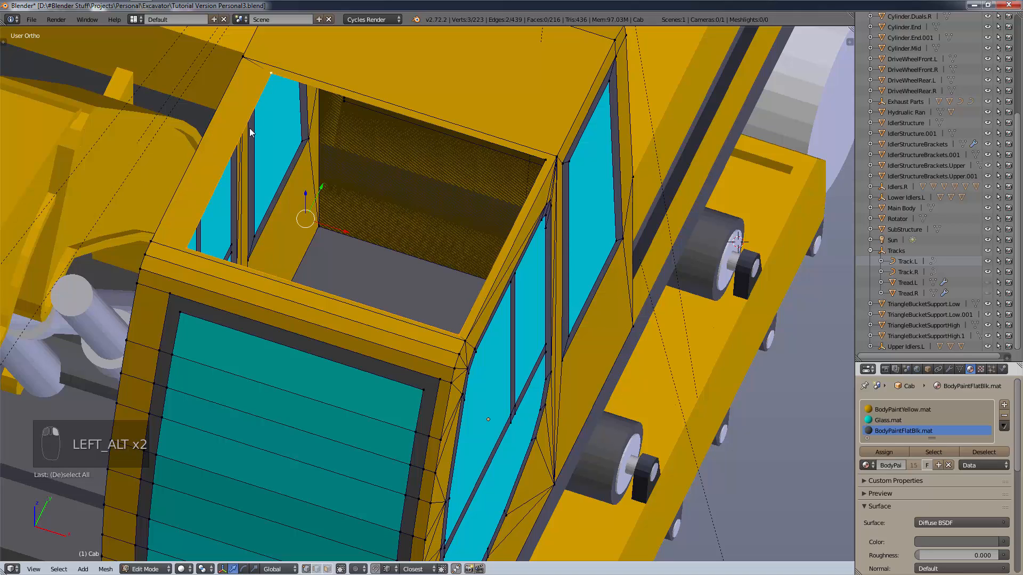
alt+click(533, 166)
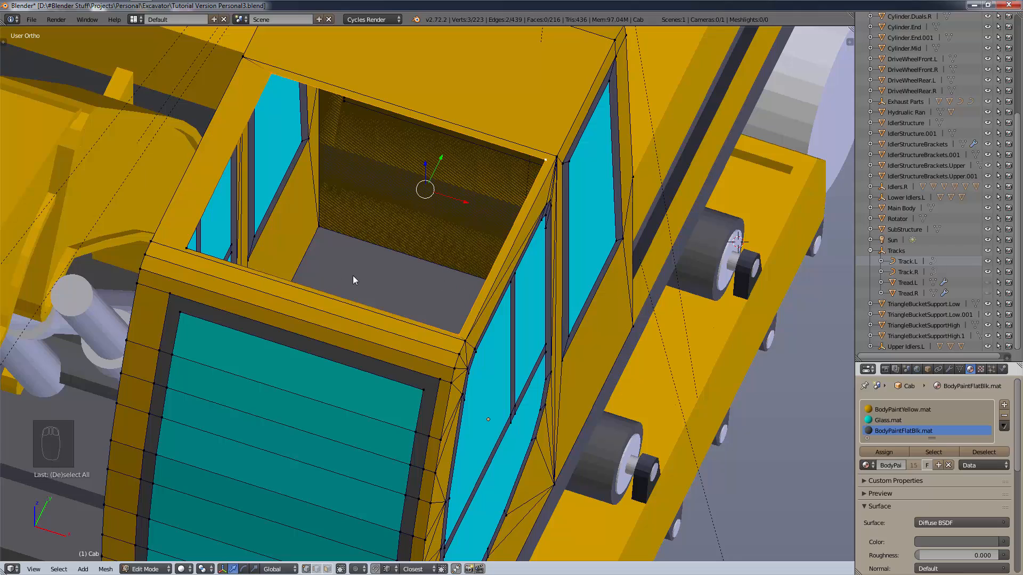
key(f)
key(ctrl+z)
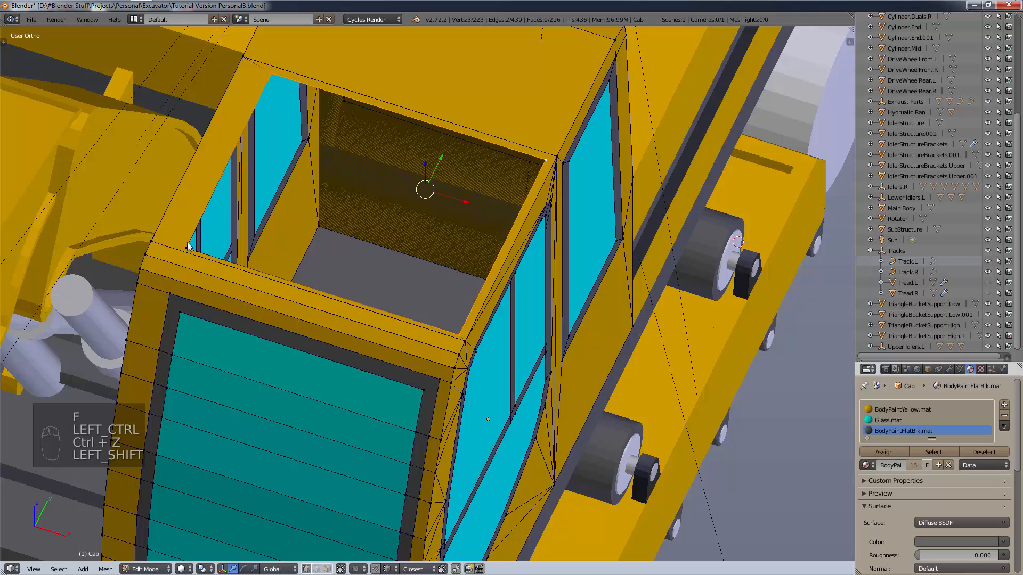
shift+click(187, 247)
key(f)
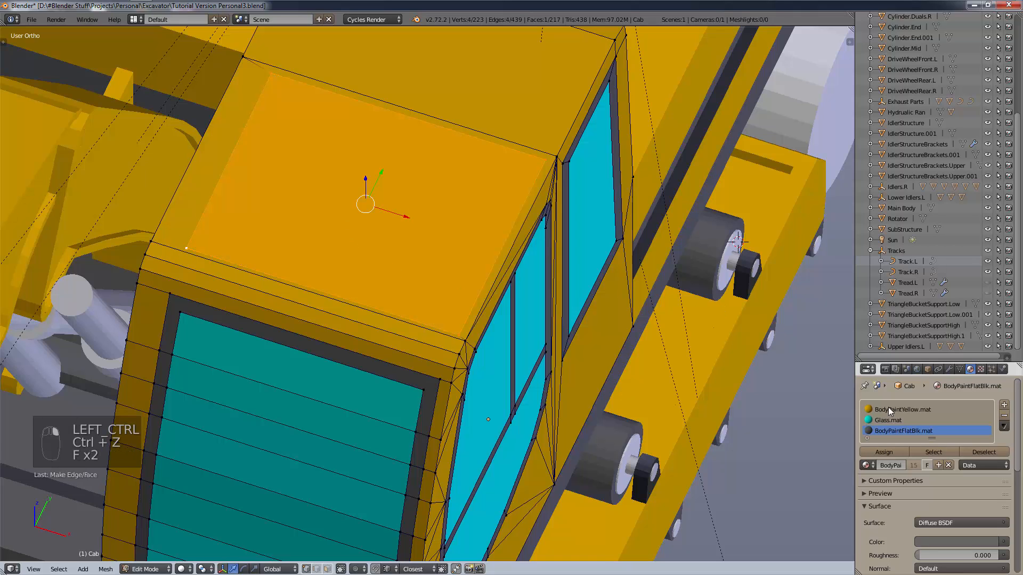
click(895, 420)
click(886, 452)
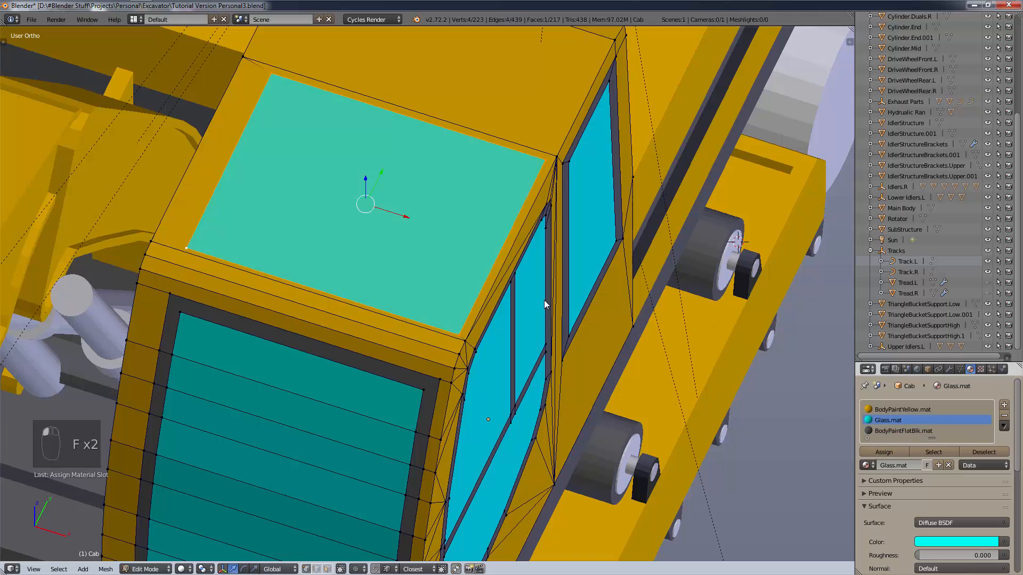
Cut the inner rectangular window outline into the roof's glass face with the Knife, following the reference drawing in the wireframe top view.
key(KP_7)
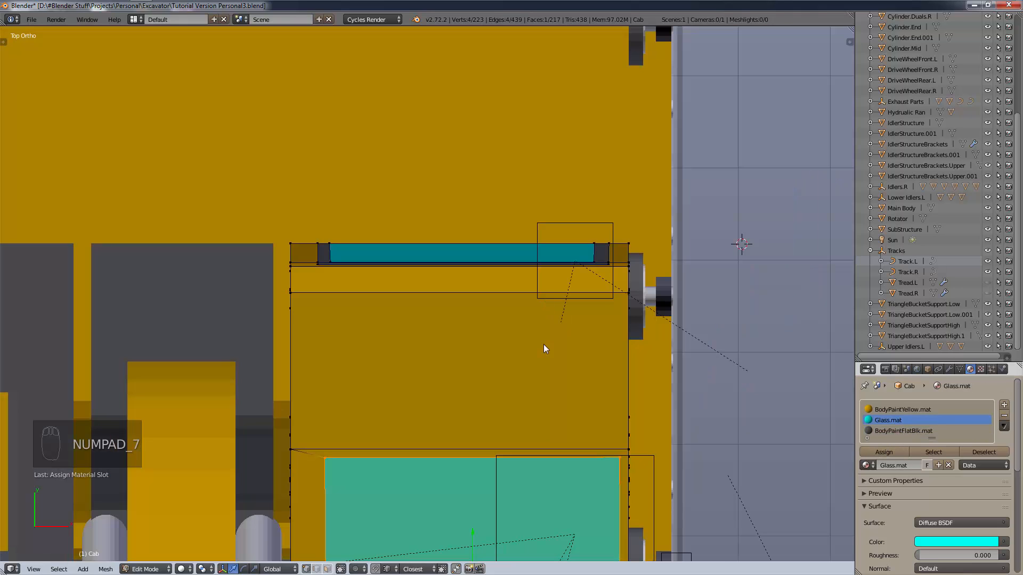
key(z)
click(651, 359)
scroll(627, 378, down, 3)
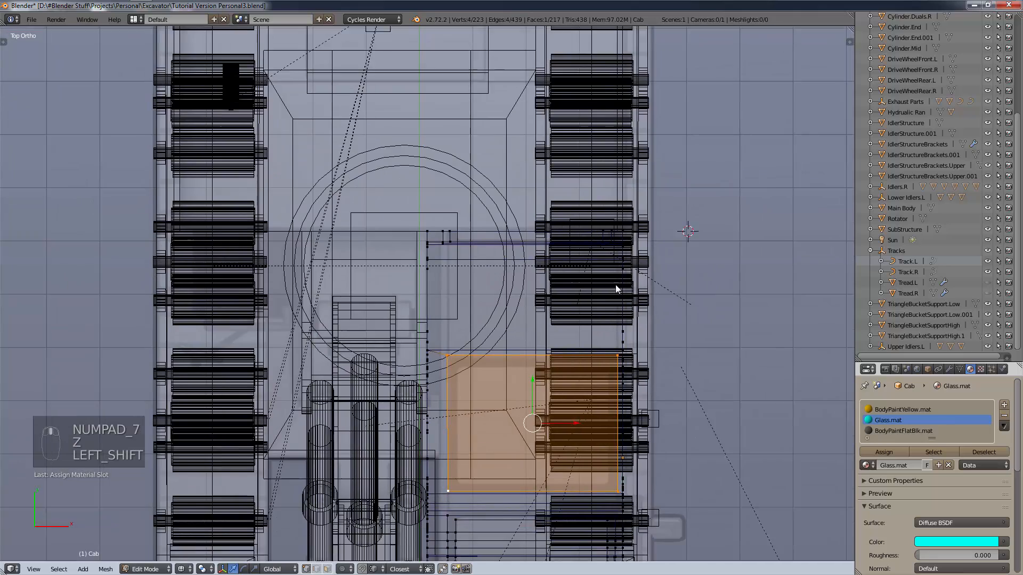
shift+scroll(615, 285, down, 3)
scroll(612, 315, up, 3)
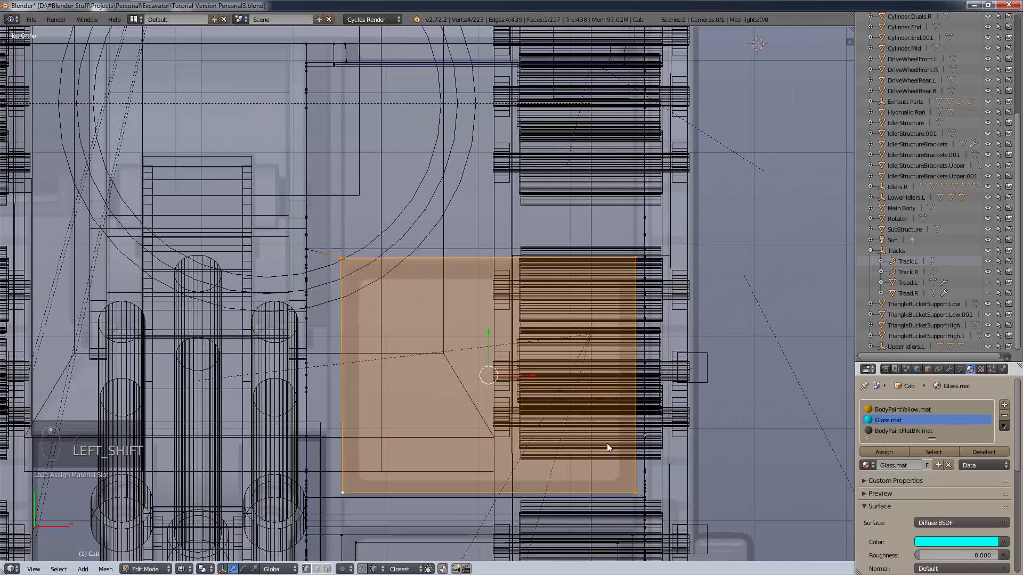
key(a)
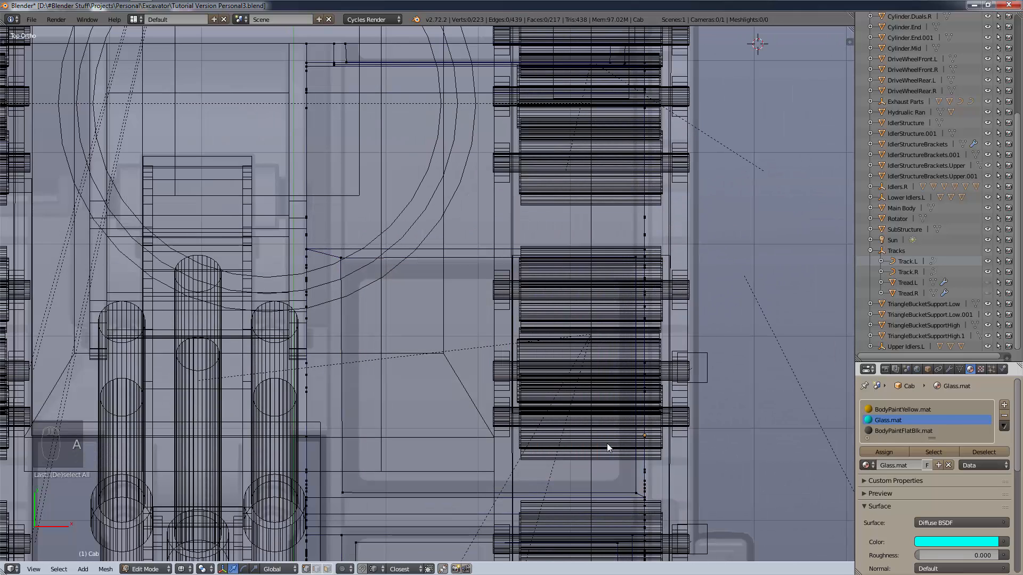
key(k)
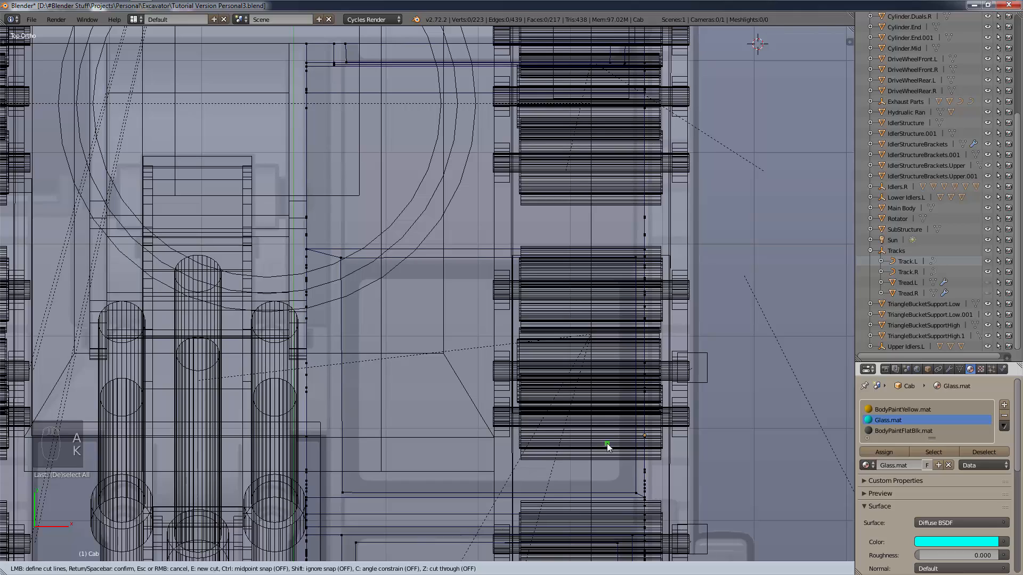
click(619, 481)
click(619, 280)
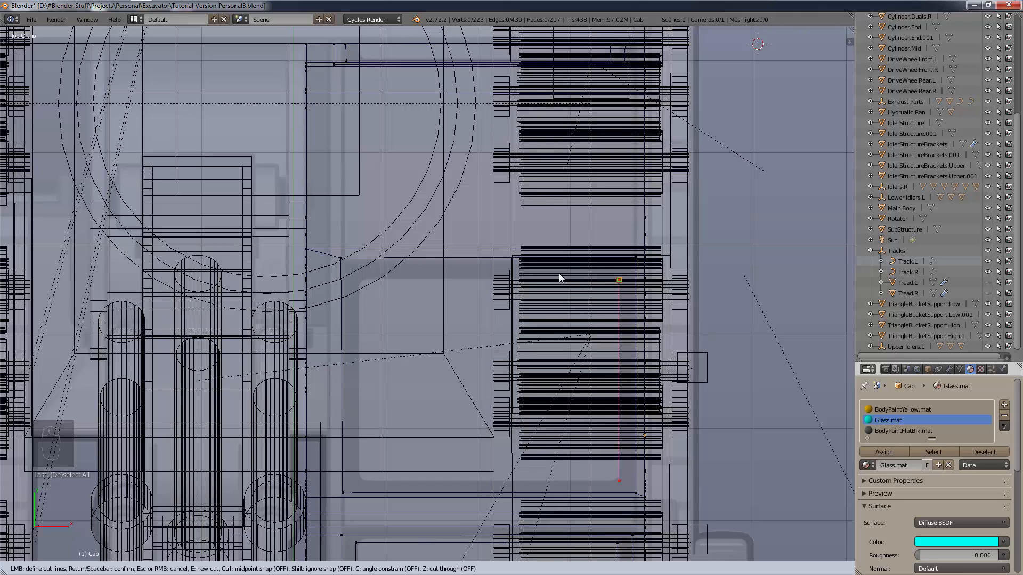
click(357, 278)
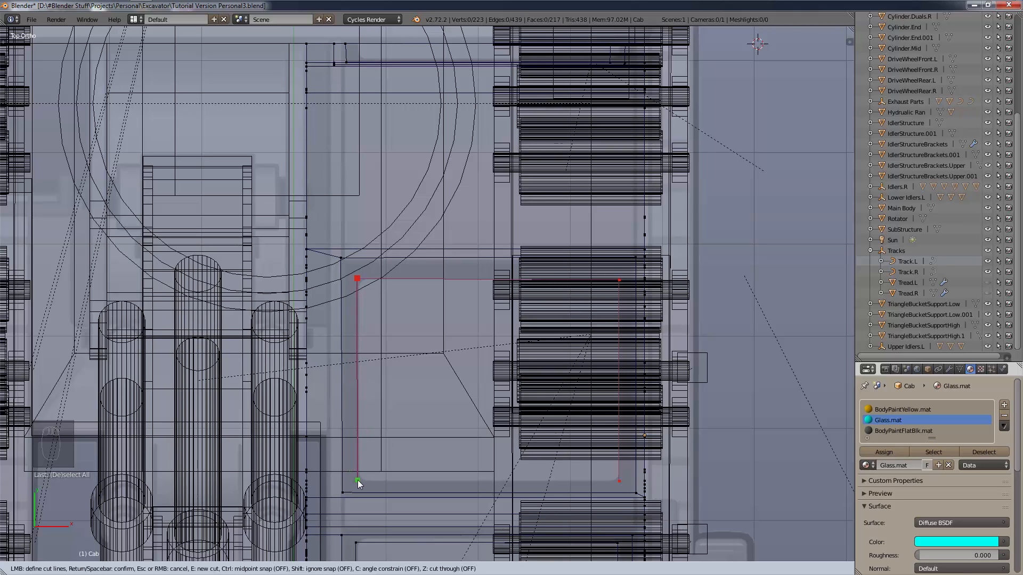
click(357, 481)
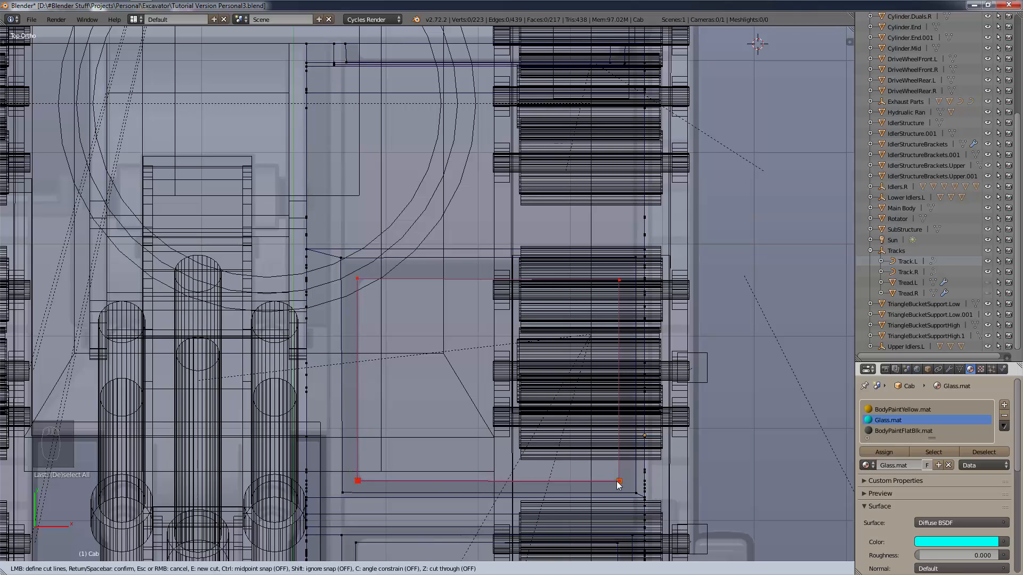
scroll(621, 477, down, 3)
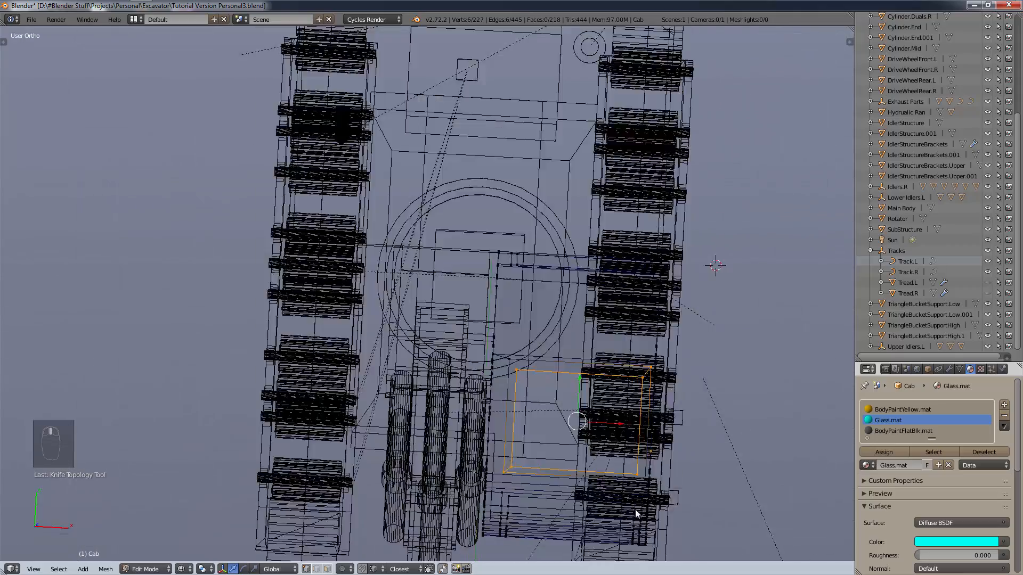
In solid shading, select the frame faces around the roof window, assign BodyPaintFlatBlk.mat to them and clear the selection.
middle_drag(621, 477, 677, 434)
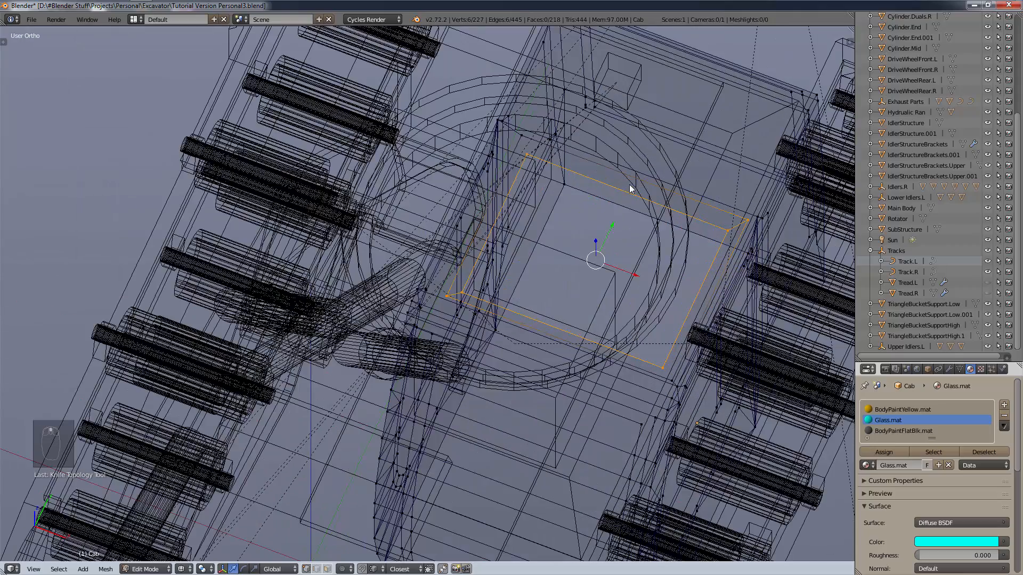
key(z)
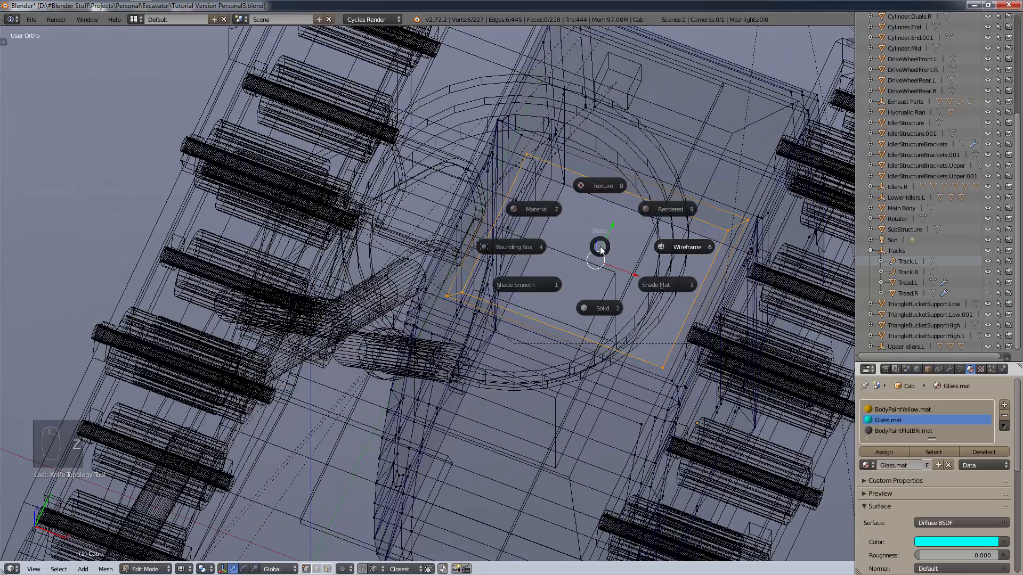
click(611, 309)
mouse_move(648, 314)
middle_down()
mouse_move(653, 303)
mouse_move(639, 310)
middle_up()
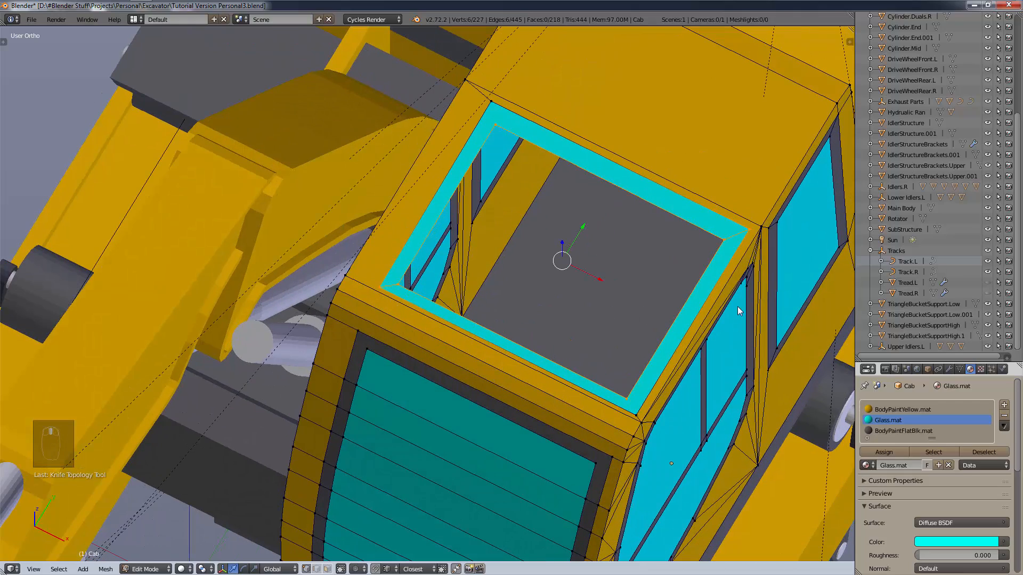
shift+right_click(635, 414)
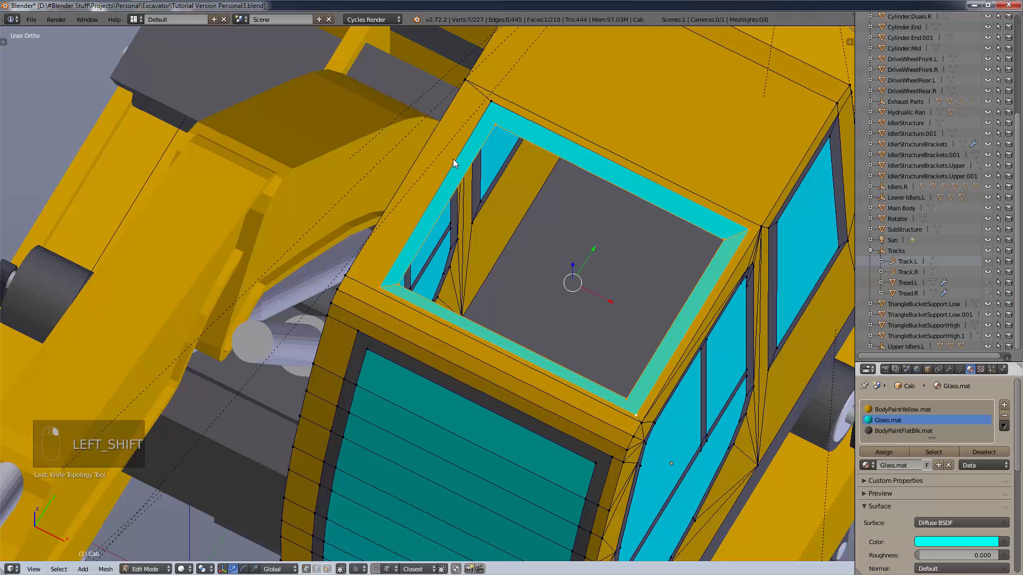
shift+right_click(490, 101)
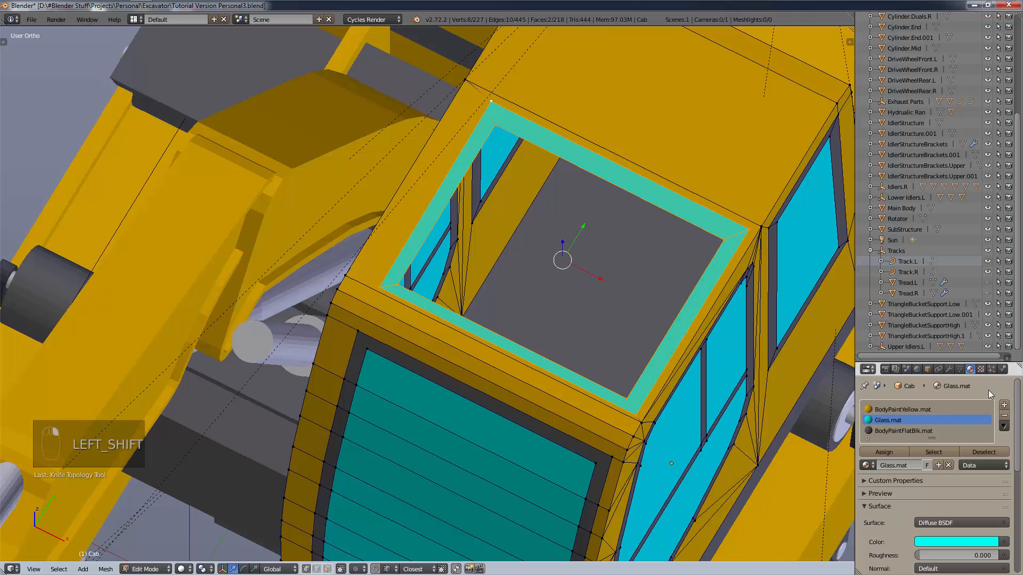
click(928, 430)
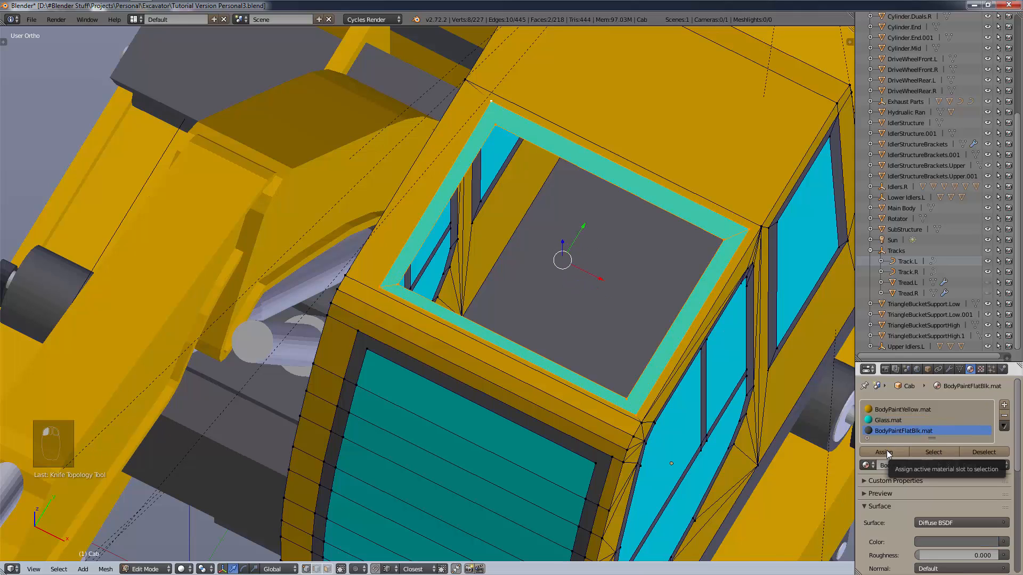
click(886, 449)
key(a)
Select the four inner corner vertices of the roof window frame and fill the opening with a face.
right_click(496, 125)
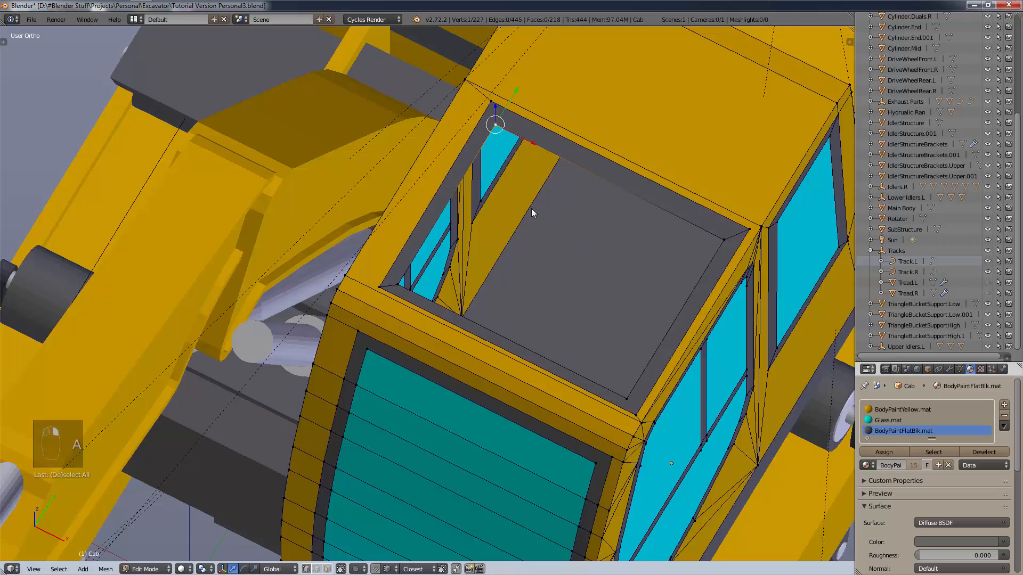
mouse_move(531, 209)
middle_down()
mouse_move(521, 251)
mouse_move(520, 220)
middle_up()
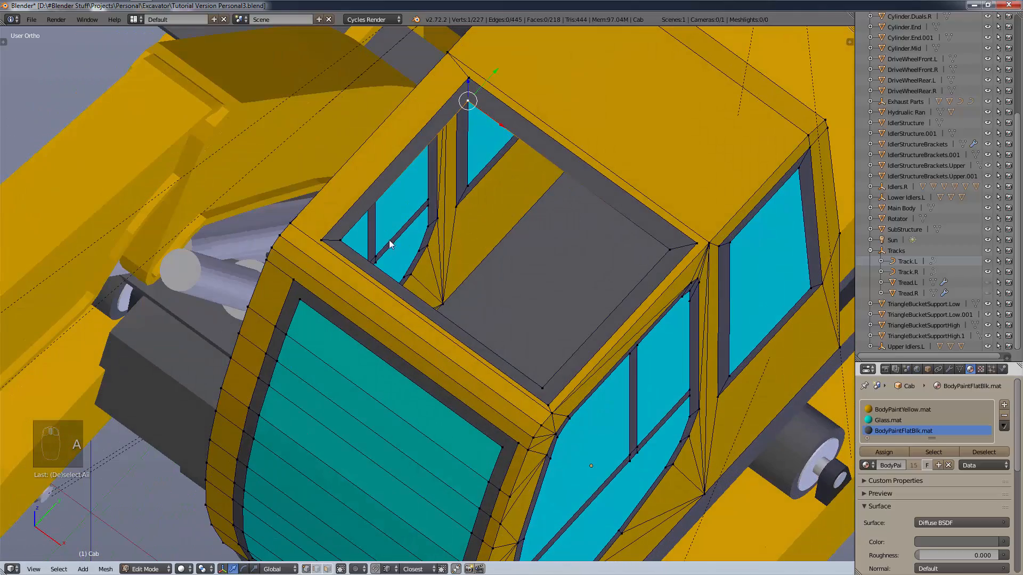
alt+shift+right_click(344, 242)
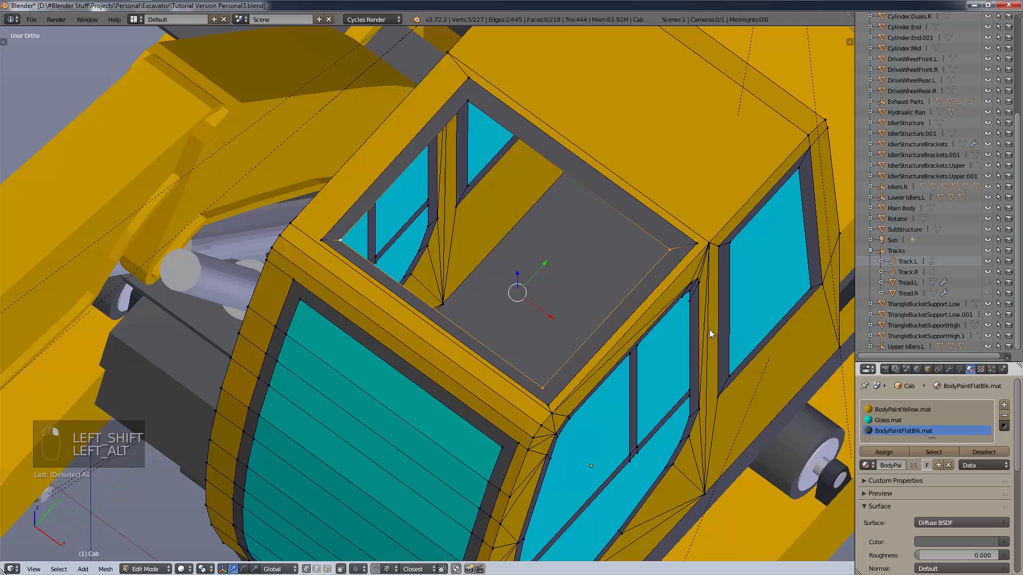
key(f)
key(f)
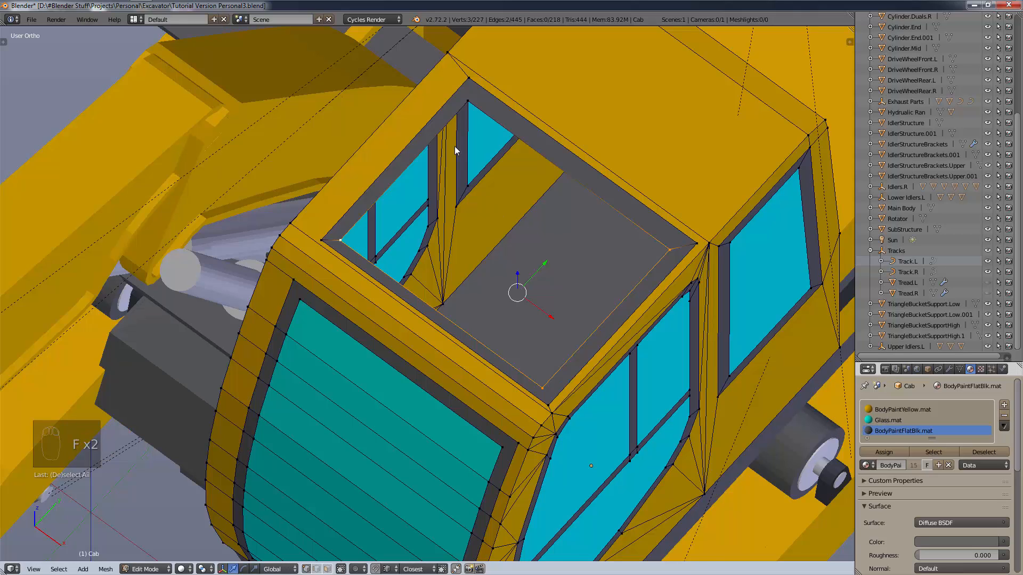
shift+right_click(468, 101)
key(f)
key(f)
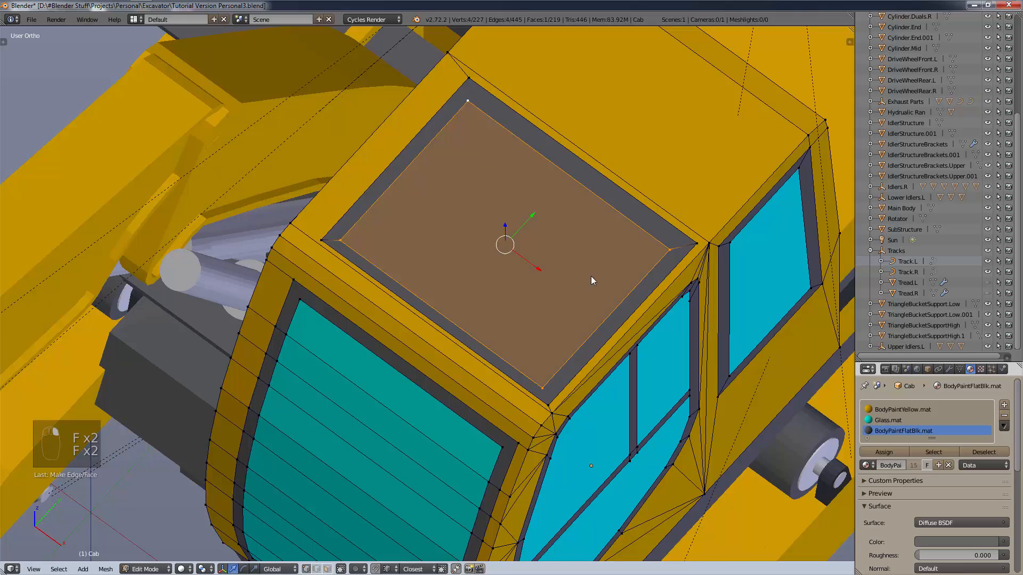
Assign Glass.mat to the new face inside the roof window frame and clear the selection.
click(905, 409)
click(880, 450)
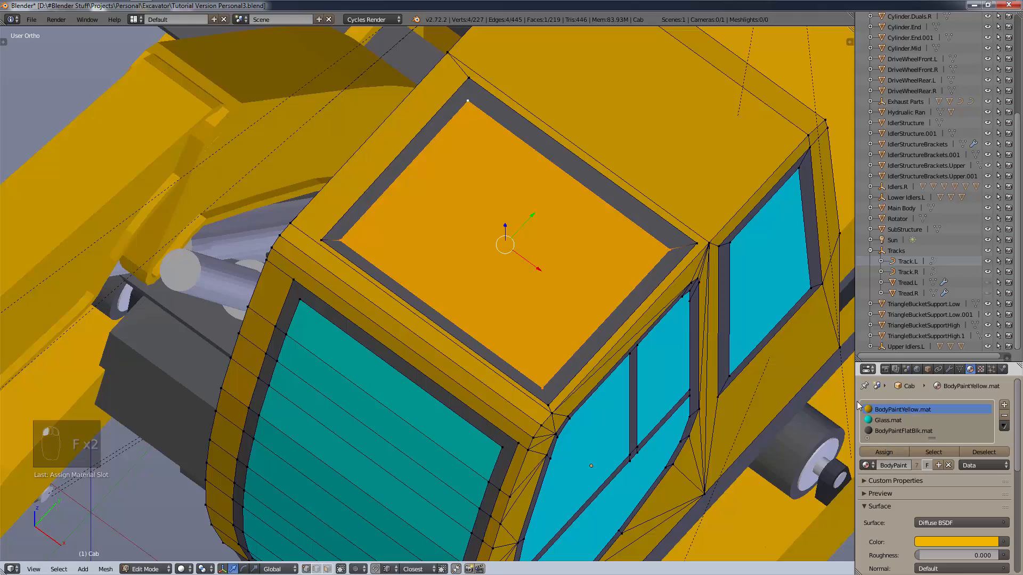
click(888, 420)
click(886, 452)
middle_drag(649, 361, 778, 302)
key(a)
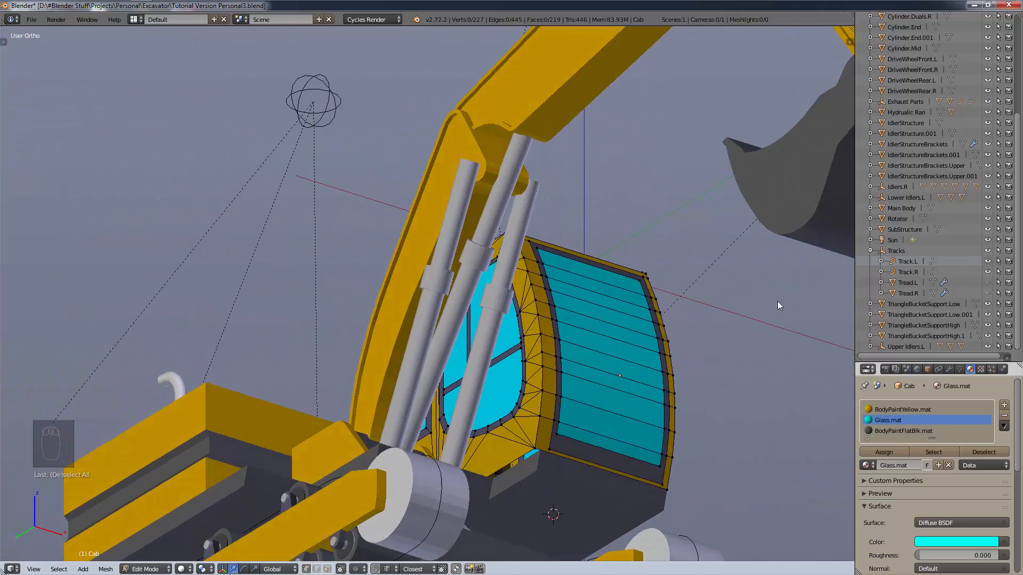
Select the two lower front corner vertices of the cab and close its open underside with a face.
scroll(583, 440, up, 4)
shift+middle_drag(533, 510, 536, 458)
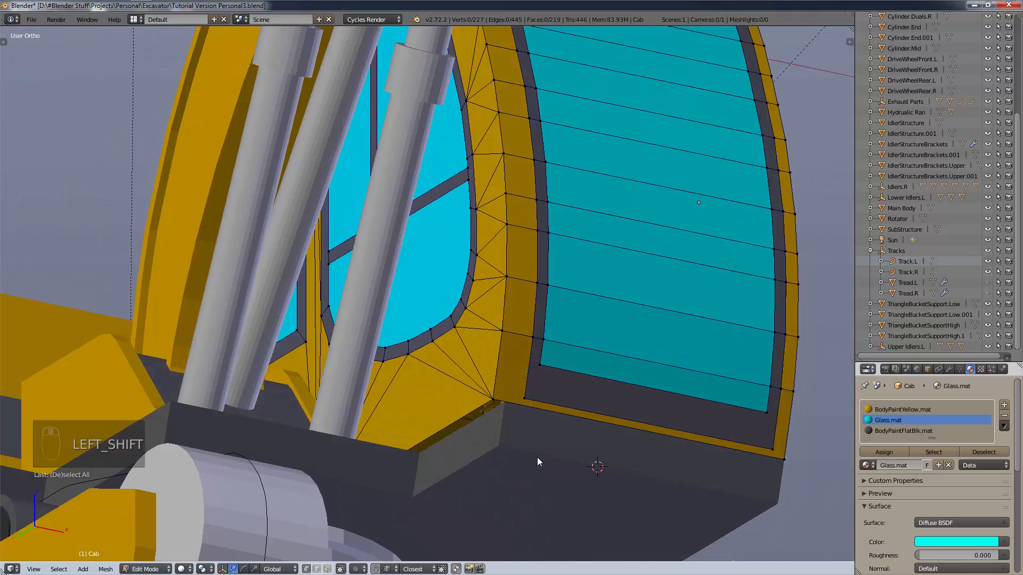
right_click(508, 422)
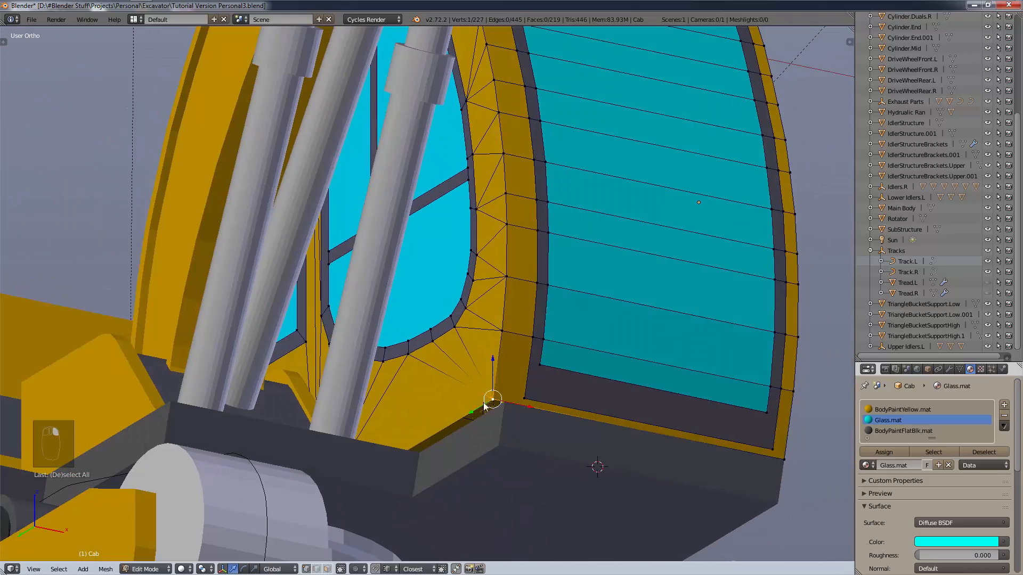
shift+right_click(783, 461)
key(f)
key(f)
middle_drag(376, 541, 540, 440)
scroll(475, 416, down, 2)
shift+middle_drag(474, 417, 478, 458)
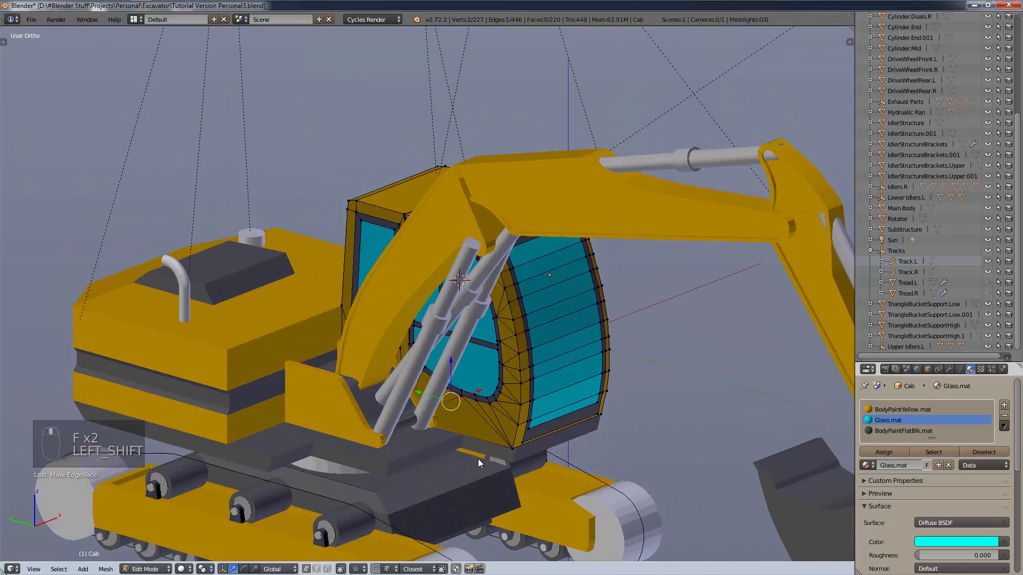
scroll(478, 459, up, 1)
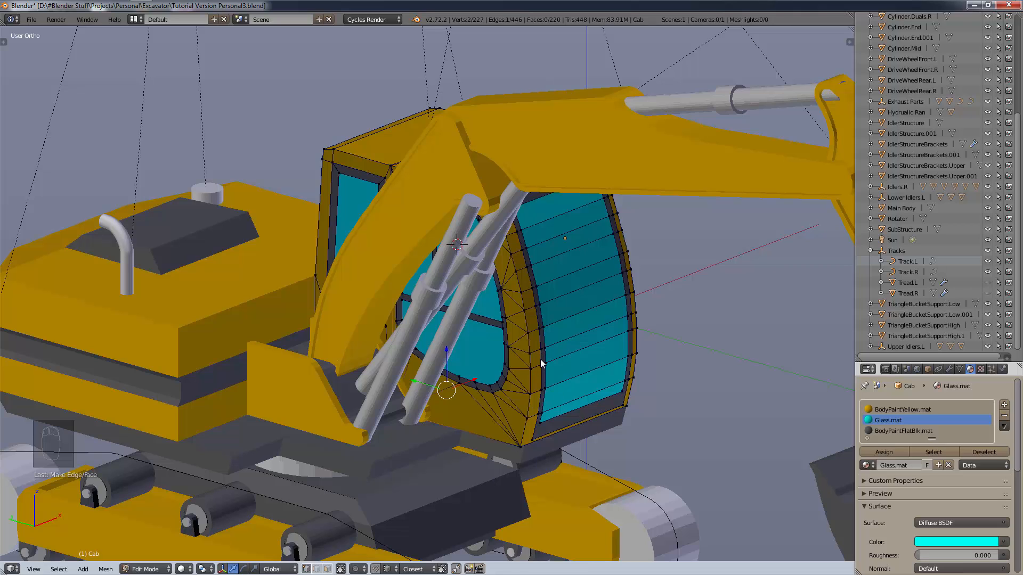
Show the 3D view's properties with the Mesh Display and Background Images settings.
key(z)
key(n)
click(751, 194)
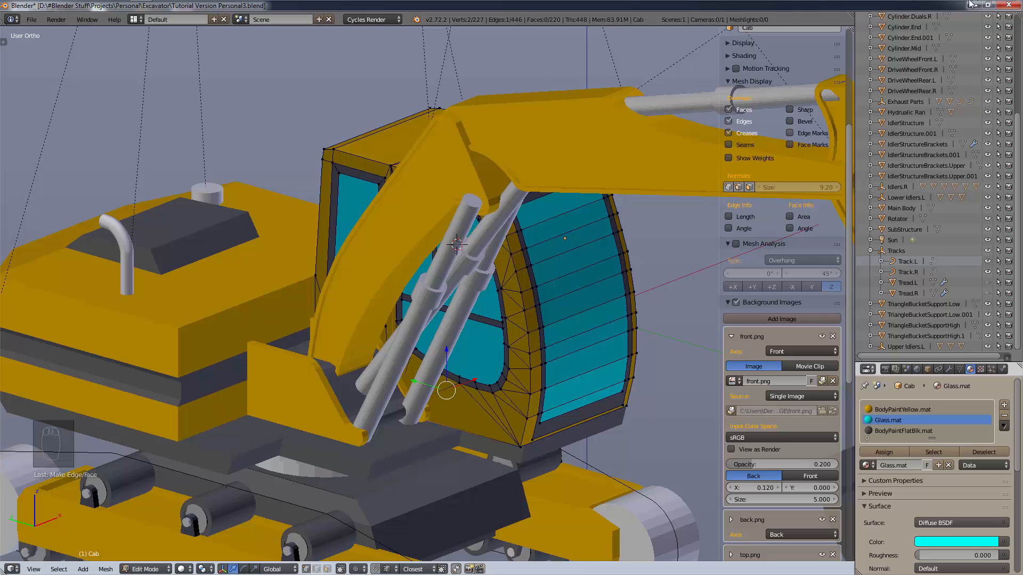
Display the cab's face normals, recalculate the normals of the whole mesh and clear the selection.
mouse_move(956, 3)
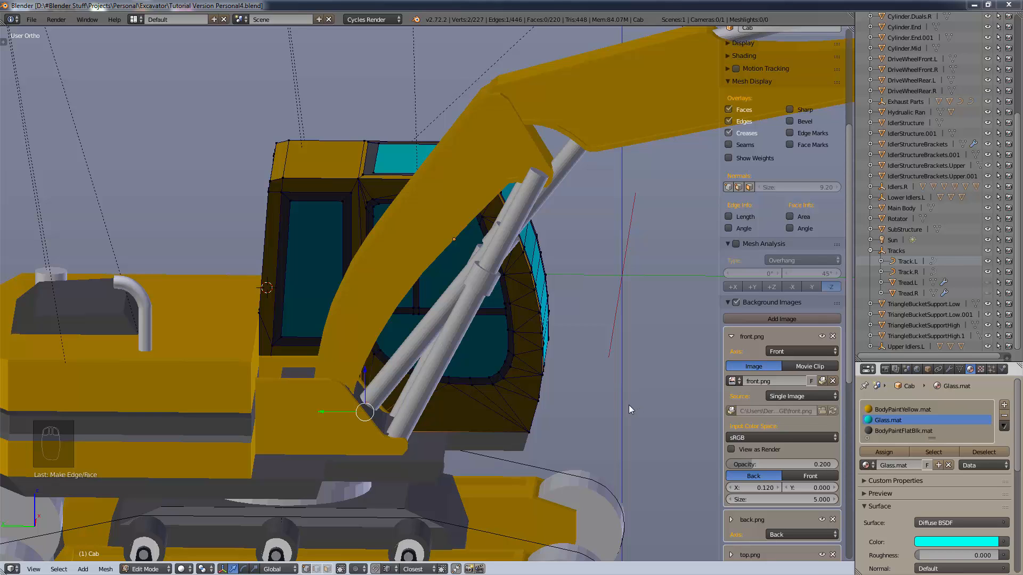
middle_drag(565, 397, 532, 394)
click(749, 187)
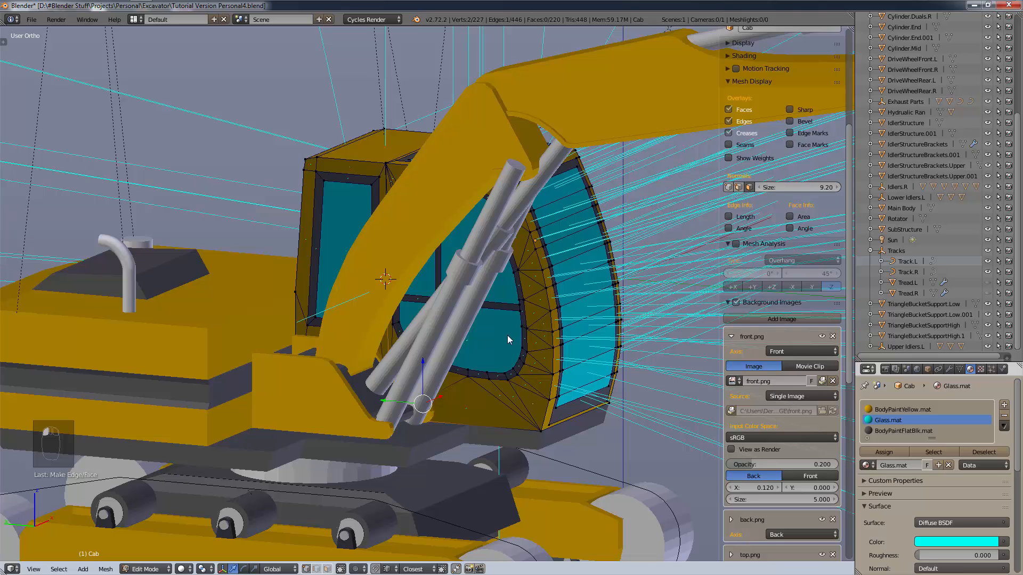
key(a)
key(a)
key(a)
key(t)
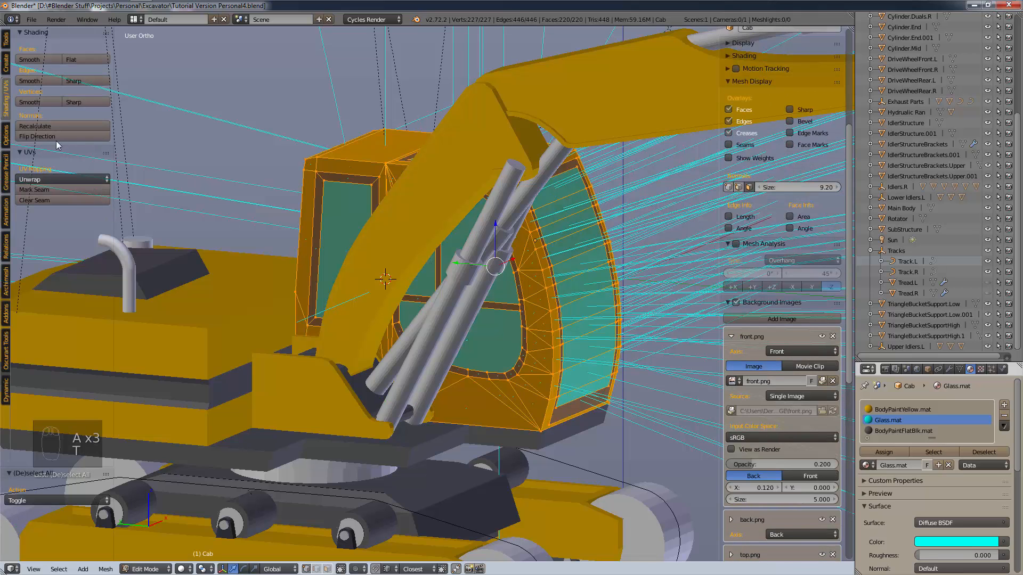
click(61, 125)
key(a)
Turn off the face normals display and hide both sidebars of the 3D view.
scroll(761, 133, down, 5)
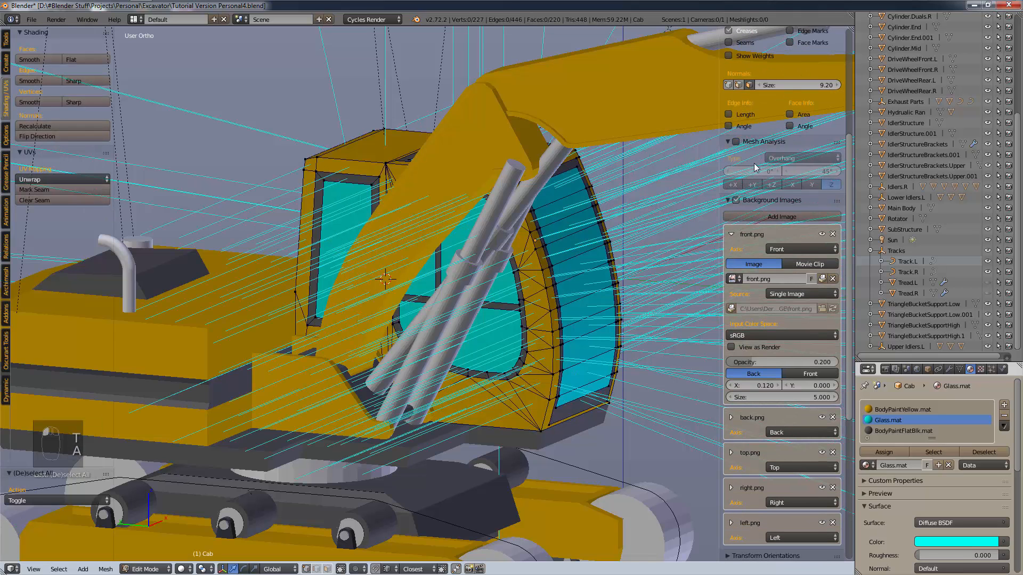
click(749, 84)
key(t)
key(n)
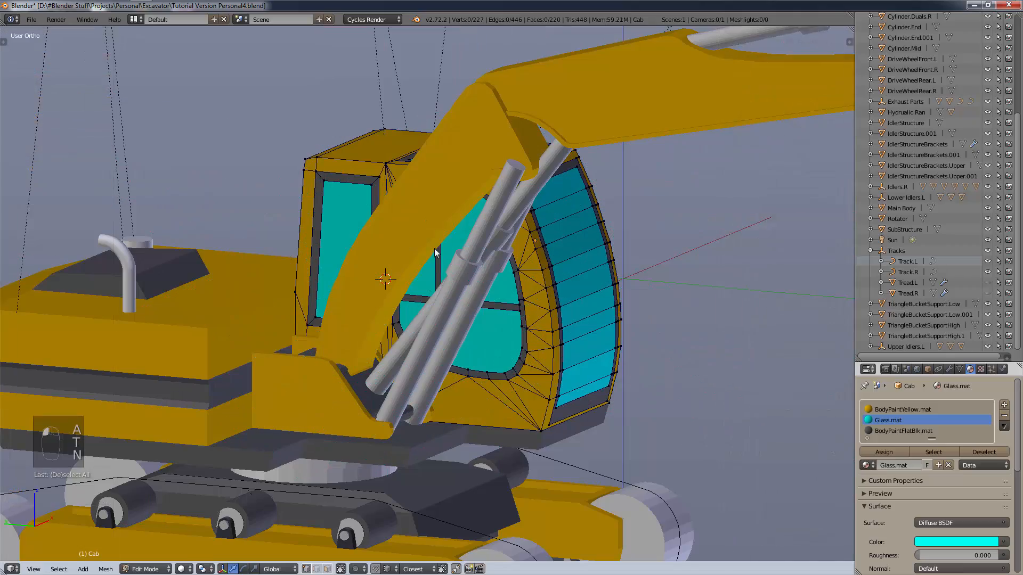
Examine the finished cab from several sides, including the right orthographic view, checking its windows, frames and roof.
scroll(434, 249, down, 5)
middle_drag(398, 257, 617, 249)
scroll(618, 248, up, 3)
scroll(321, 309, up, 2)
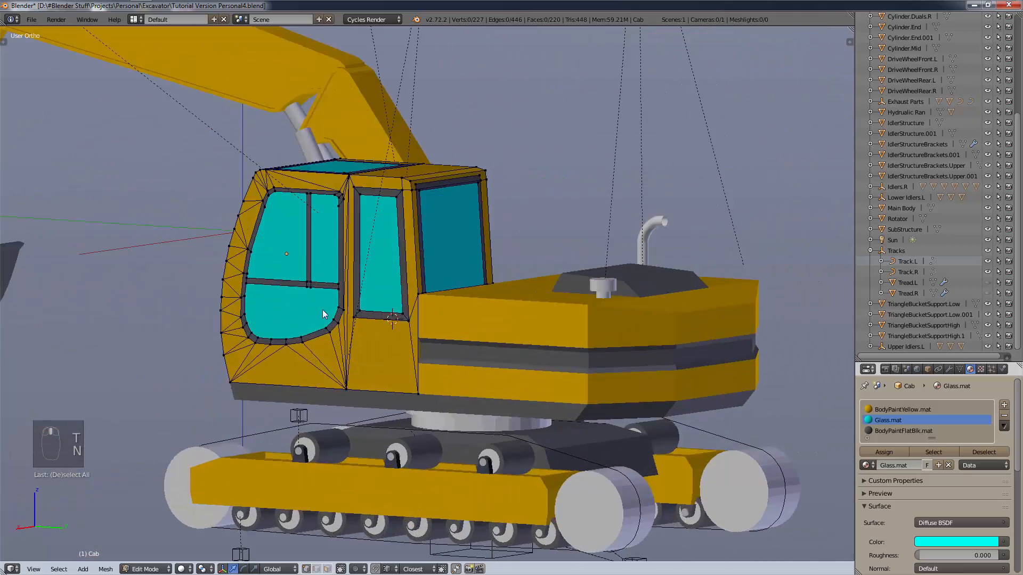
middle_drag(322, 309, 335, 237)
scroll(354, 242, up, 3)
scroll(354, 242, down, 4)
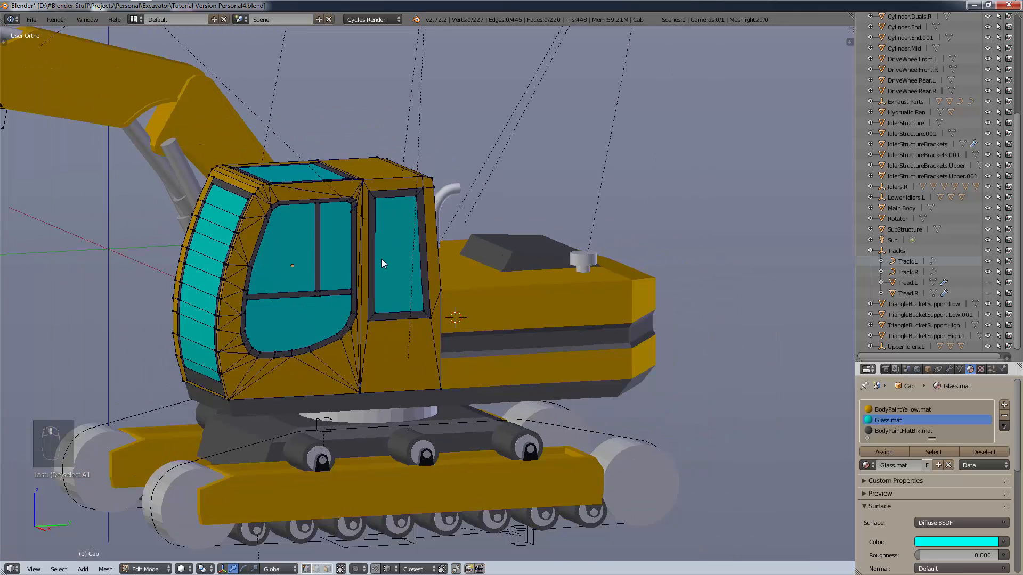
scroll(381, 265, up, 2)
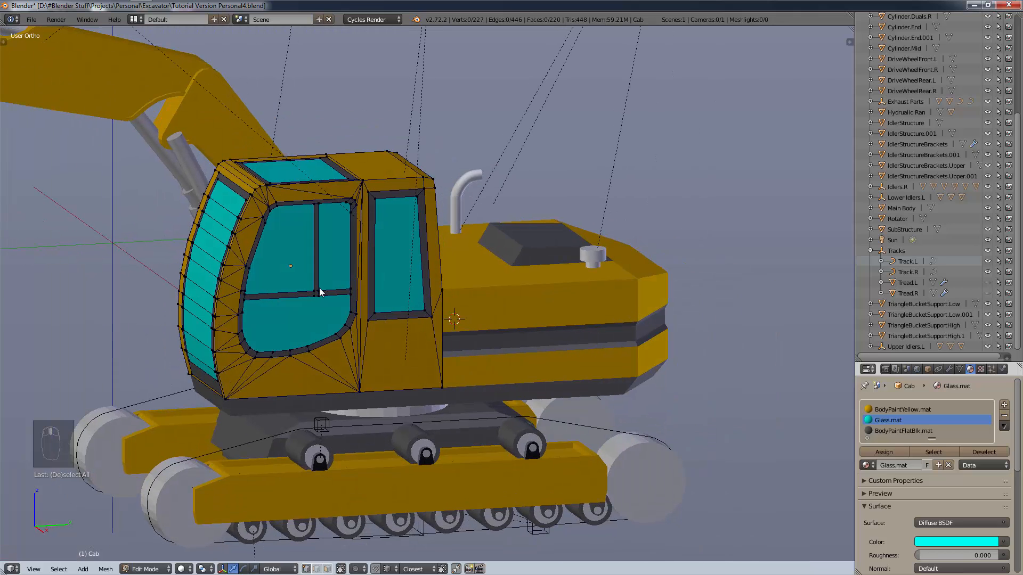
key(KP_1)
key(KP_3)
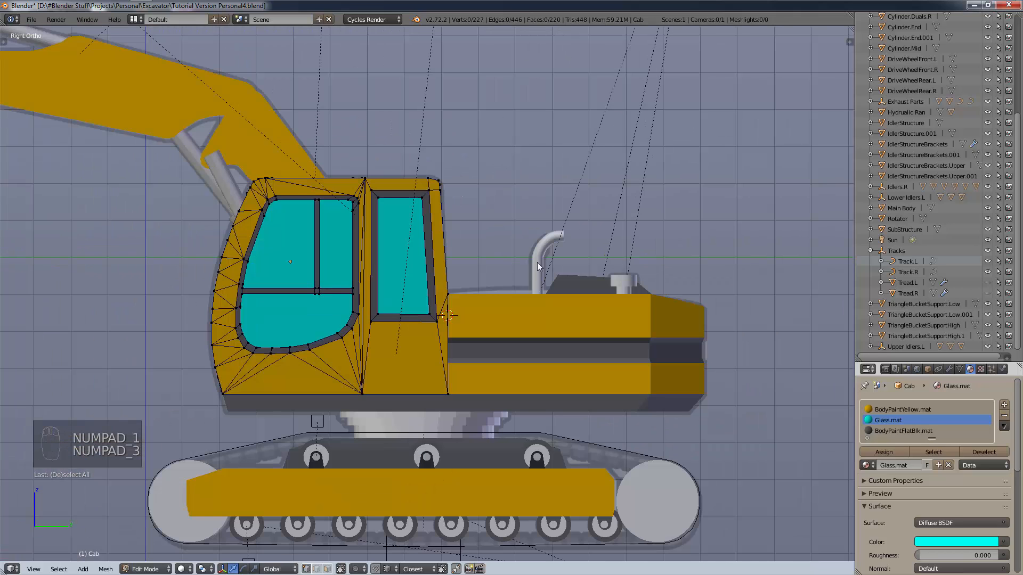
middle_drag(537, 262, 654, 297)
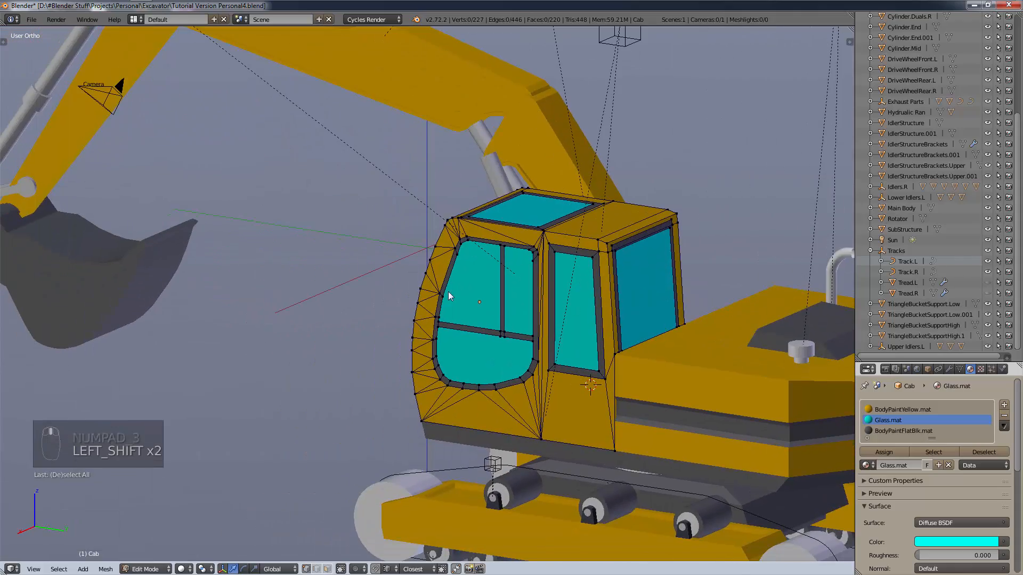
scroll(485, 255, up, 3)
scroll(486, 255, down, 2)
scroll(489, 250, up, 4)
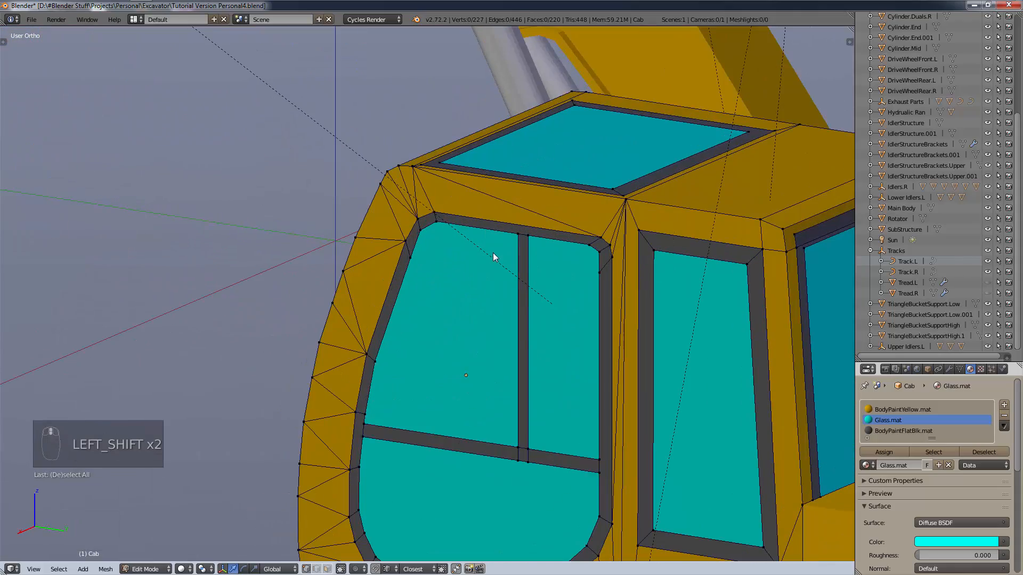
right_click(504, 227)
scroll(618, 297, down, 8)
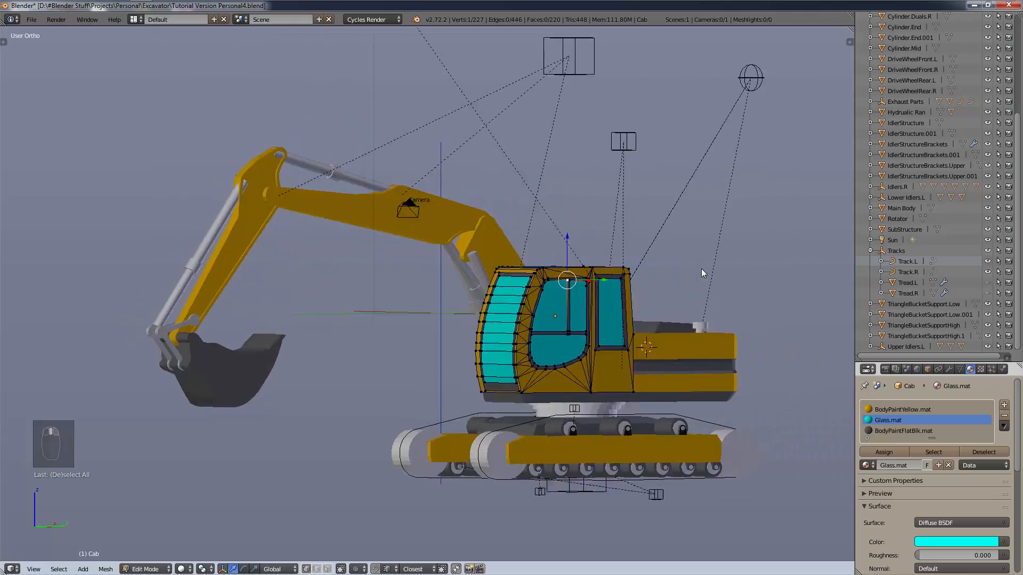
middle_drag(701, 268, 588, 297)
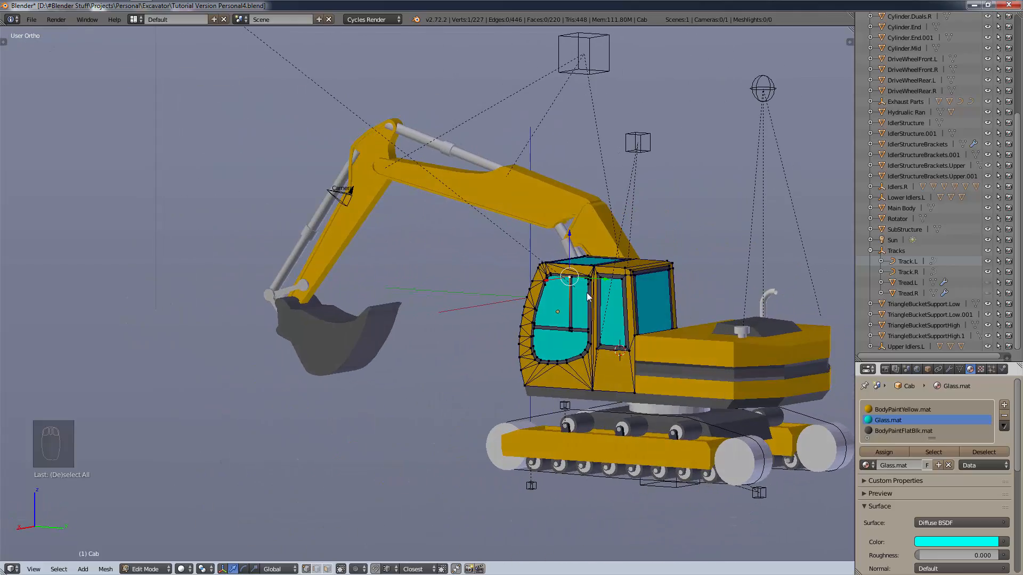
key(alt+h)
key(h)
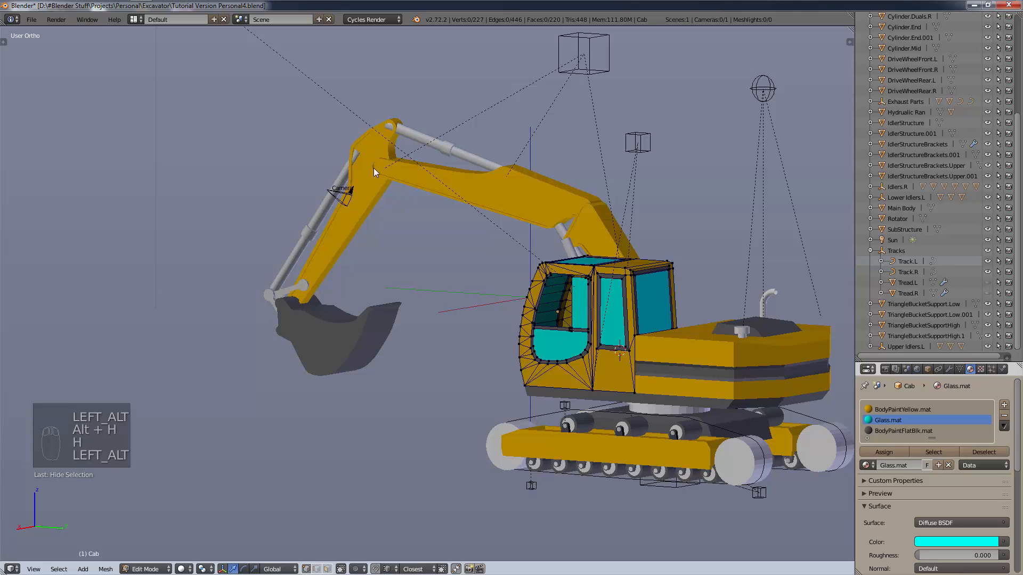
key(alt+h)
key(alt+h)
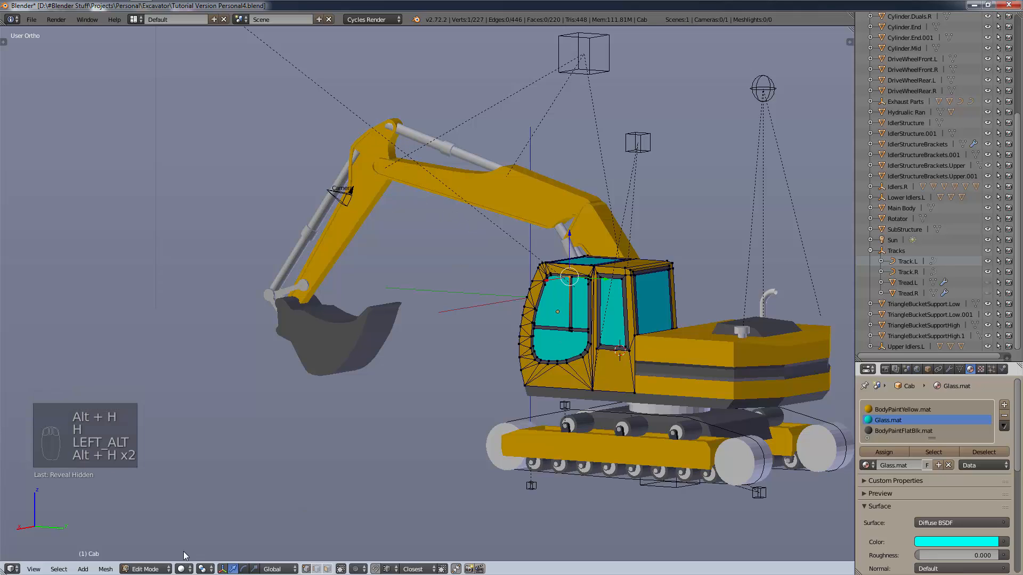
Switch the cab to Object Mode, reveal all hidden objects and clear the selection.
click(147, 569)
click(149, 557)
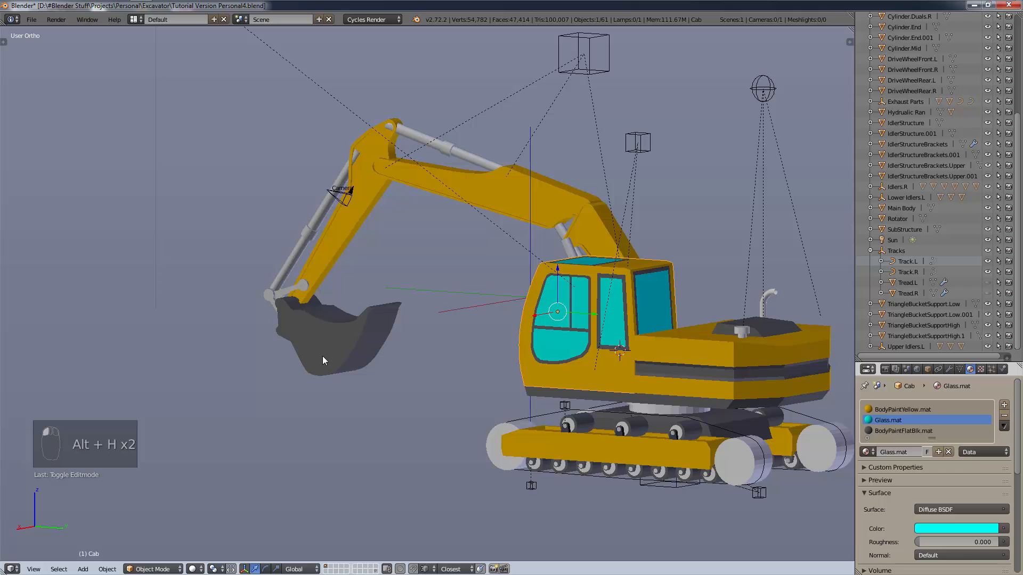
key(alt+h)
key(a)
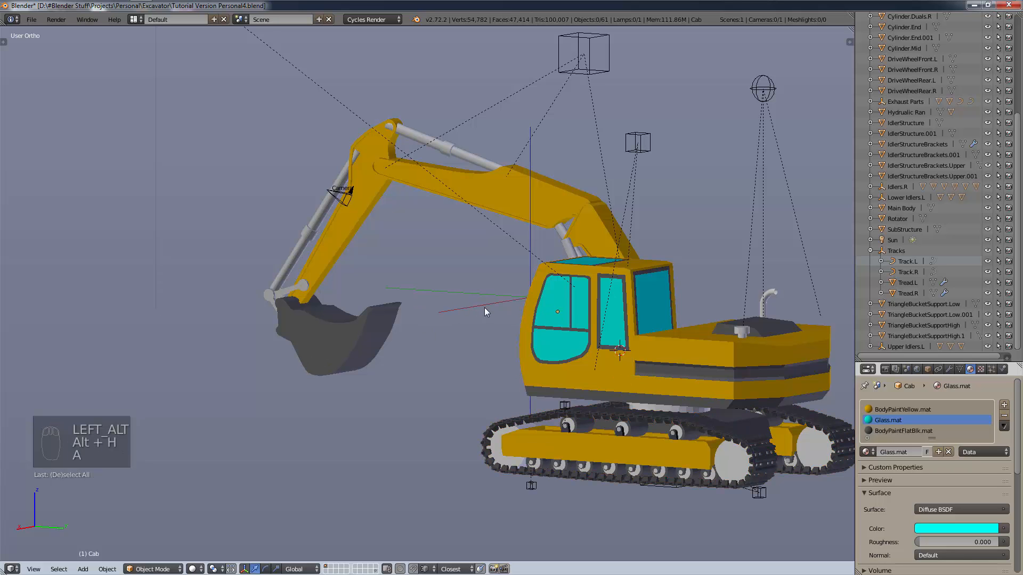
Examine the whole excavator from the front, side and rear, checking how the cab fits the body and tracks.
scroll(487, 304, down, 2)
middle_drag(593, 283, 612, 309)
scroll(592, 319, up, 2)
scroll(680, 284, up, 3)
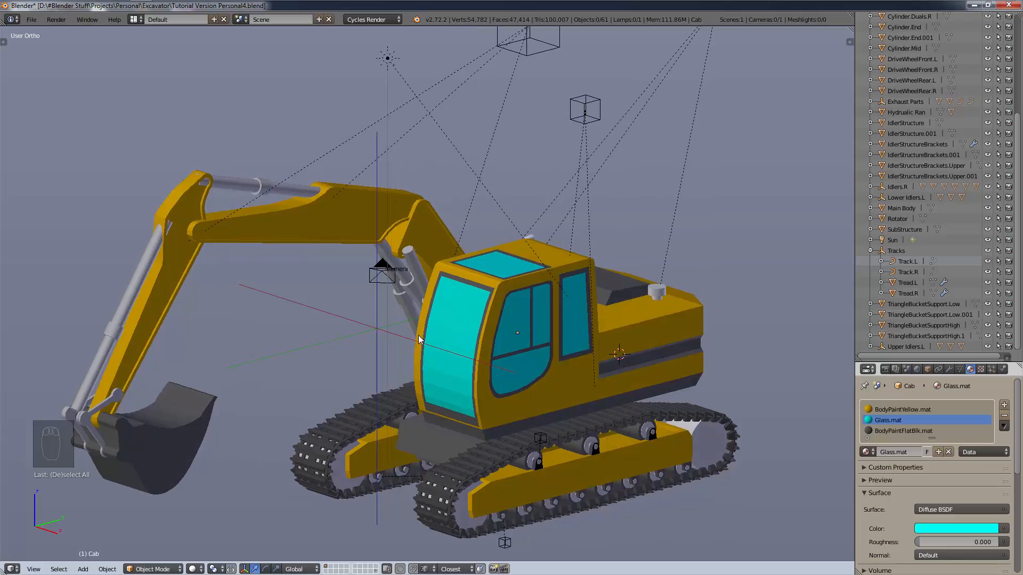
scroll(492, 328, up, 6)
scroll(610, 149, down, 6)
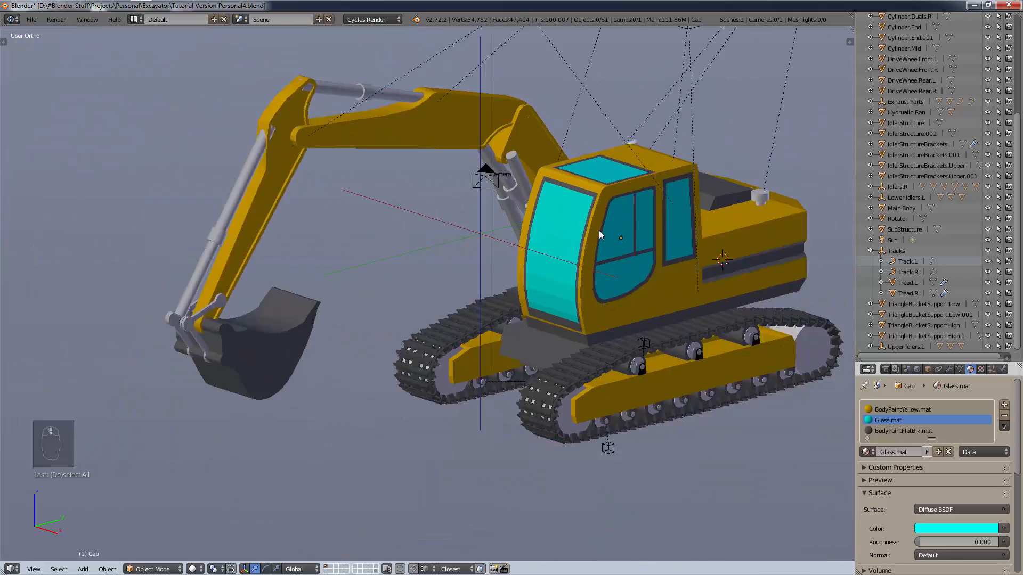
middle_drag(599, 230, 129, 273)
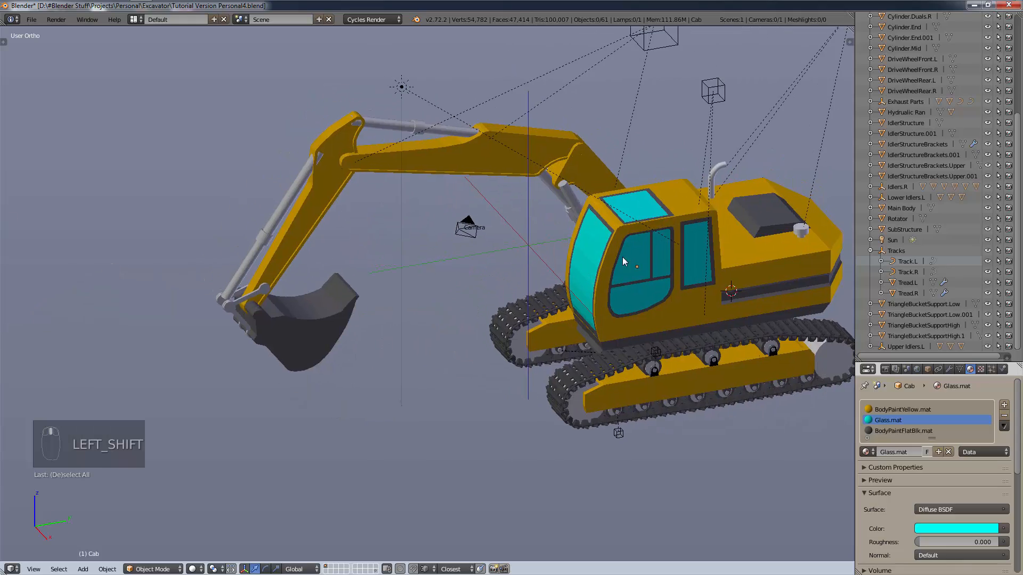
scroll(622, 256, up, 4)
middle_drag(652, 245, 505, 303)
scroll(680, 263, down, 3)
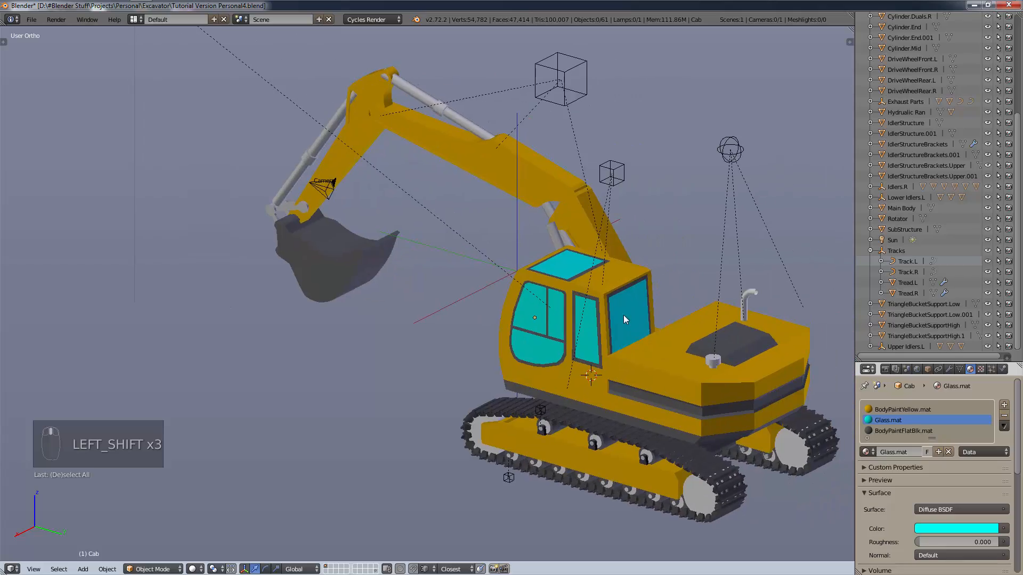
middle_drag(624, 315, 641, 361)
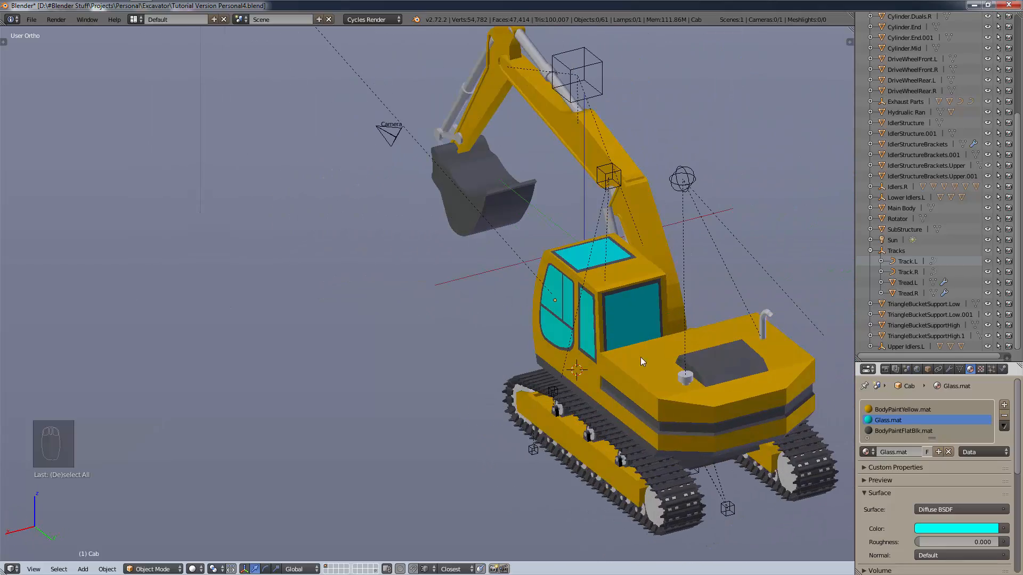
middle_drag(733, 327, 788, 320)
Examine the arm, its hydraulic cylinders and joints, and the bucket up close and from above.
shift+middle_drag(586, 290, 718, 293)
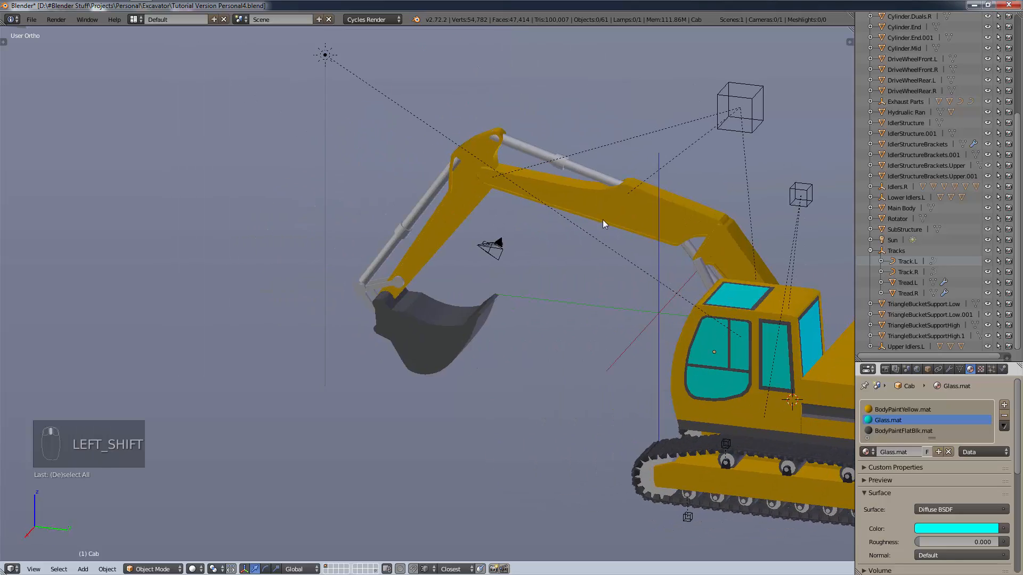
scroll(613, 209, up, 7)
scroll(662, 196, down, 7)
middle_drag(500, 228, 548, 135)
scroll(504, 161, up, 6)
scroll(514, 162, down, 4)
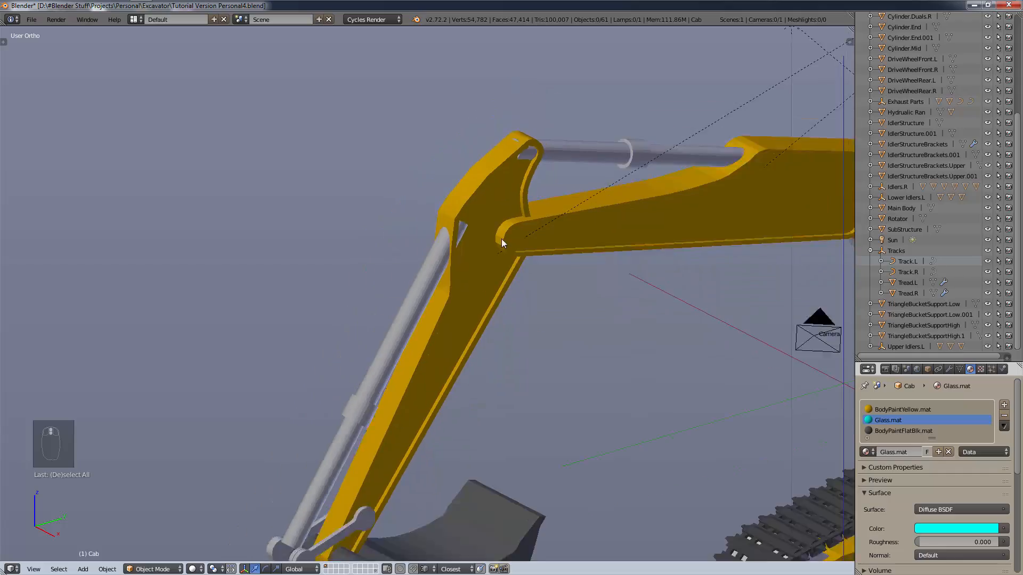
scroll(484, 232, down, 3)
middle_drag(484, 232, 567, 124)
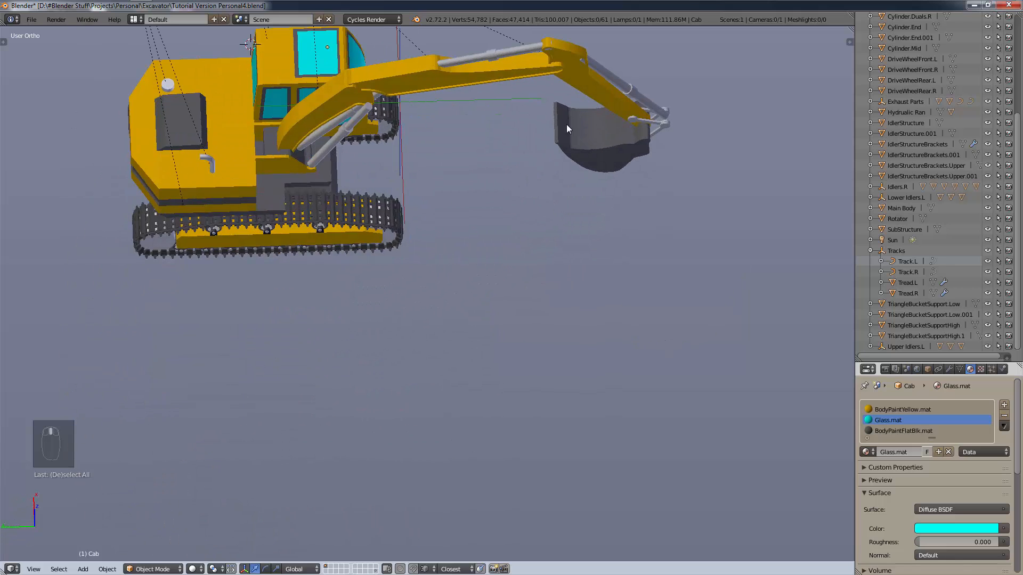
scroll(645, 173, up, 5)
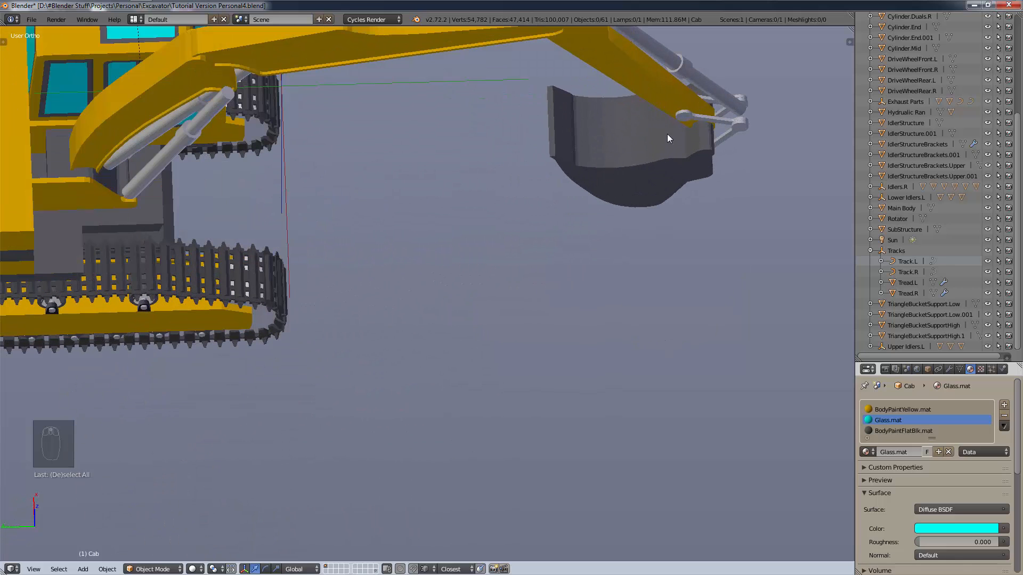
scroll(510, 175, down, 5)
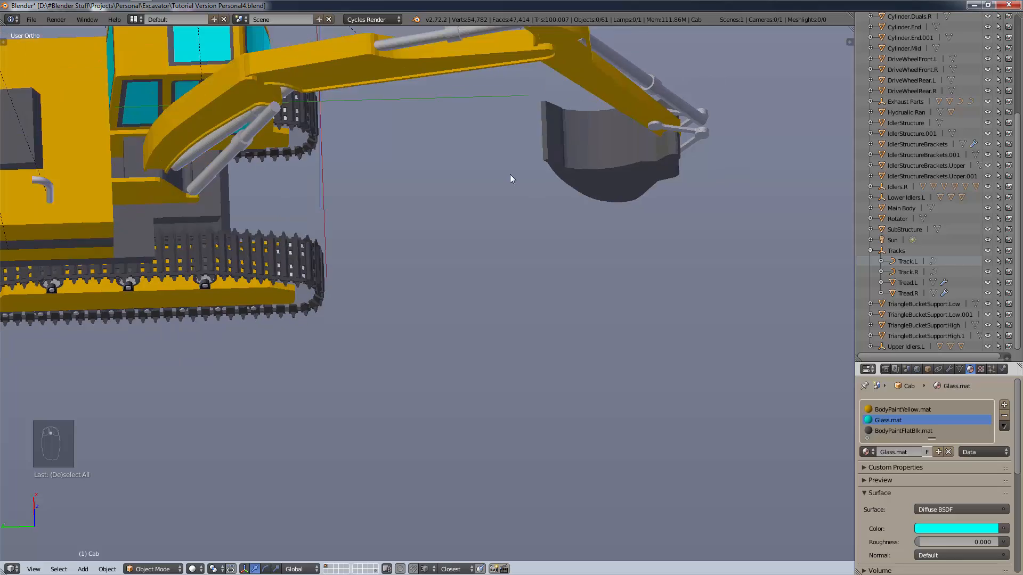
Examine the boom and its lift cylinders beside the cab up close and from the rear side.
middle_drag(509, 174, 443, 253)
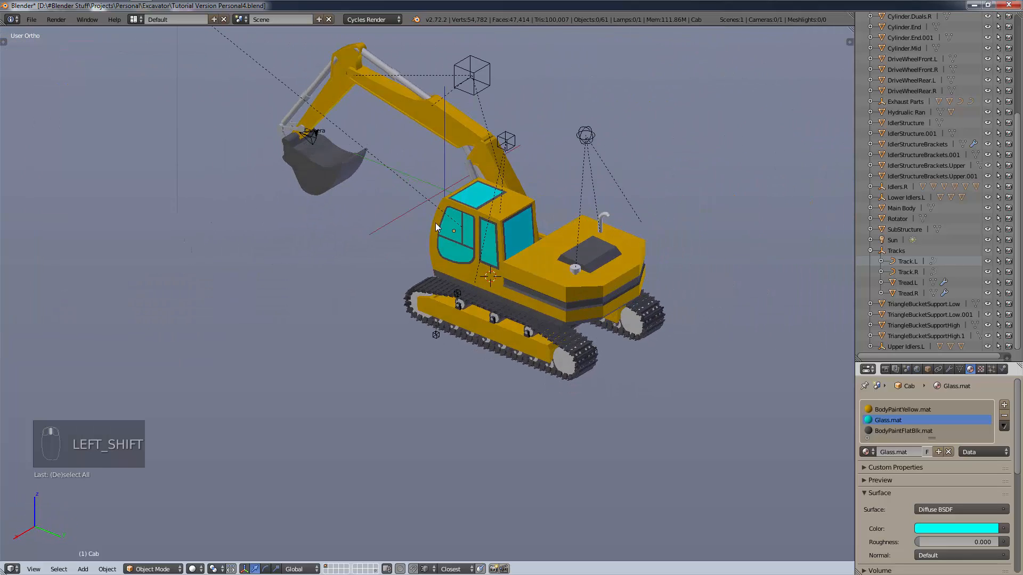
scroll(497, 129, up, 5)
middle_drag(520, 183, 588, 194)
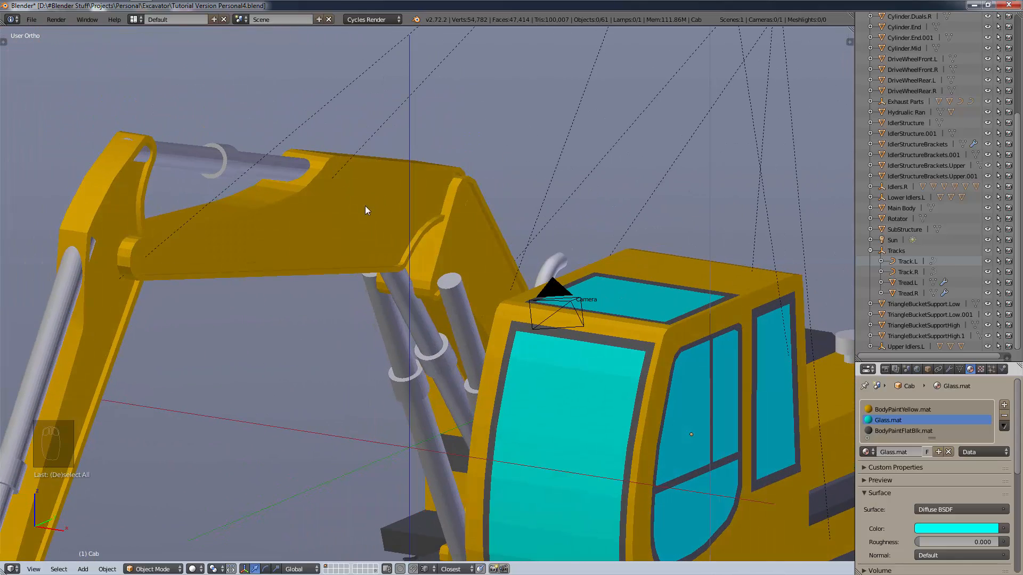
shift+middle_drag(302, 237, 411, 222)
scroll(427, 202, up, 5)
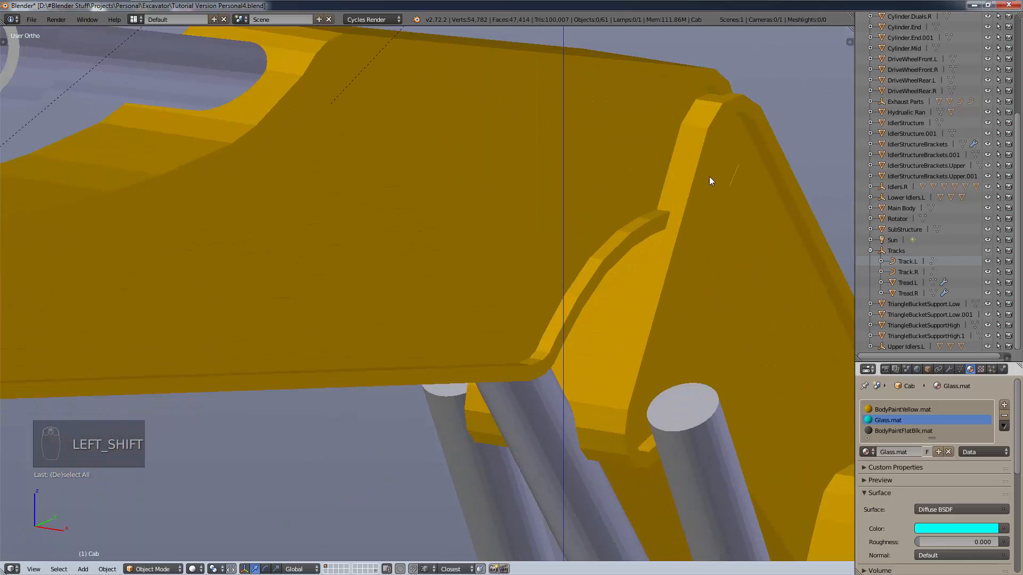
scroll(711, 181, down, 5)
middle_drag(713, 203, 586, 210)
scroll(583, 219, down, 5)
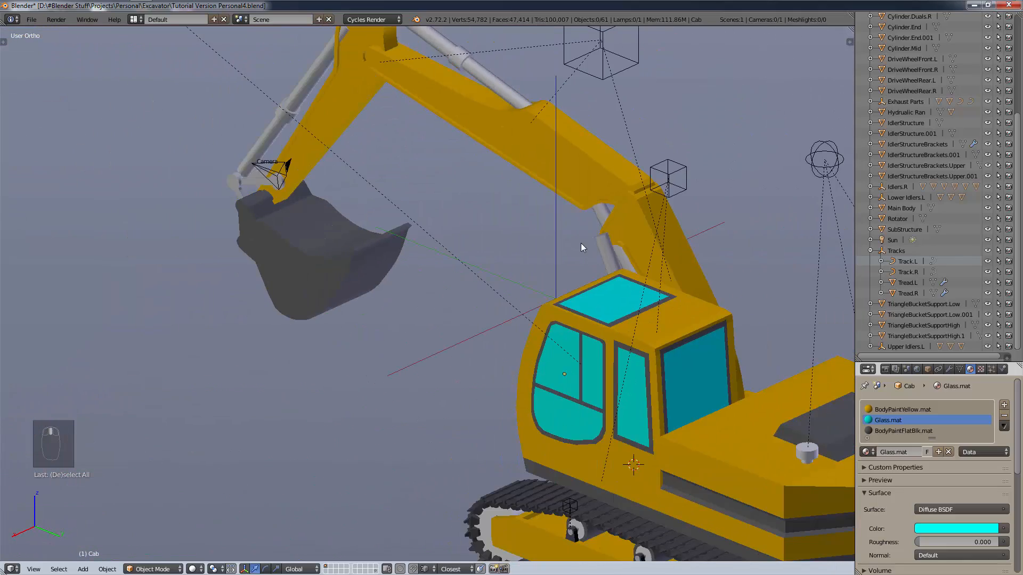
Frame the whole excavator from the rear side and set the viewport shading to Rendered.
scroll(581, 242, down, 4)
shift+middle_drag(602, 320, 570, 287)
scroll(634, 321, up, 5)
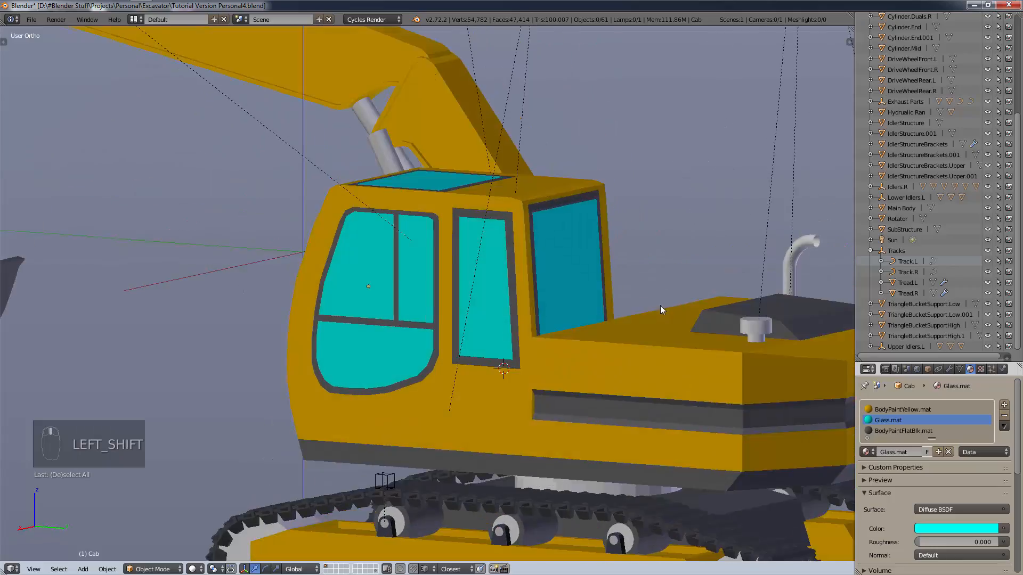
middle_drag(660, 305, 667, 388)
key(z)
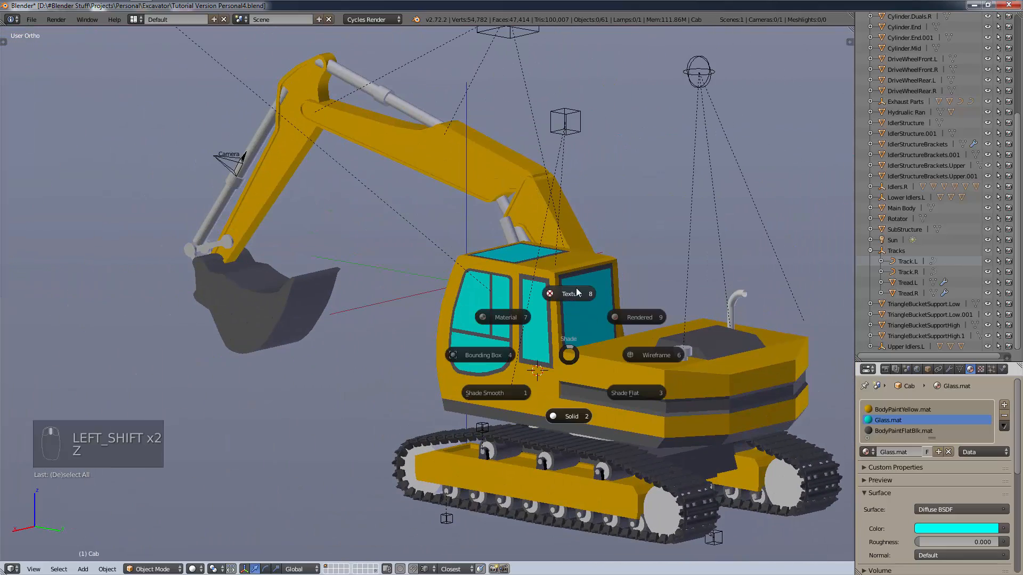
click(635, 305)
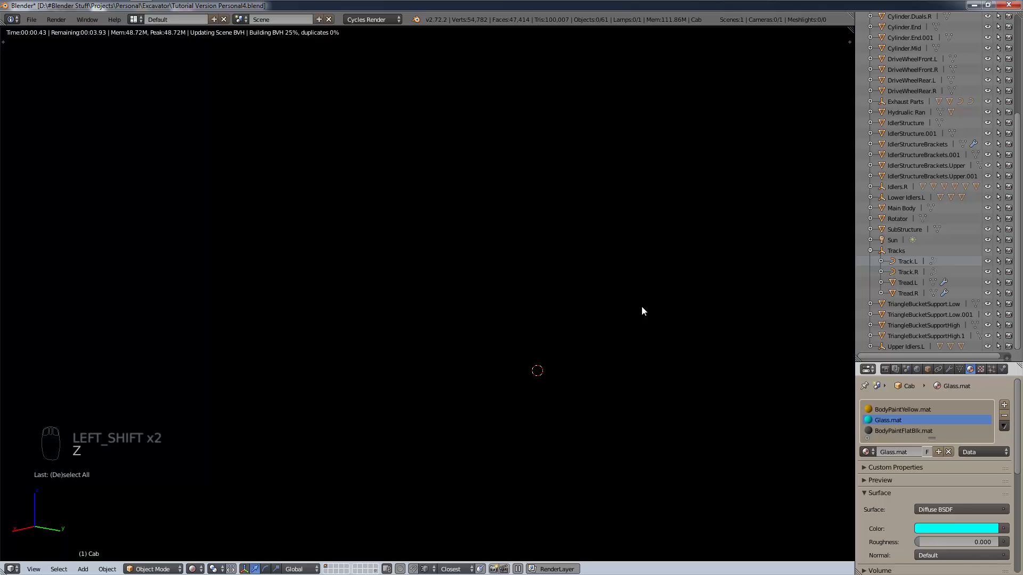